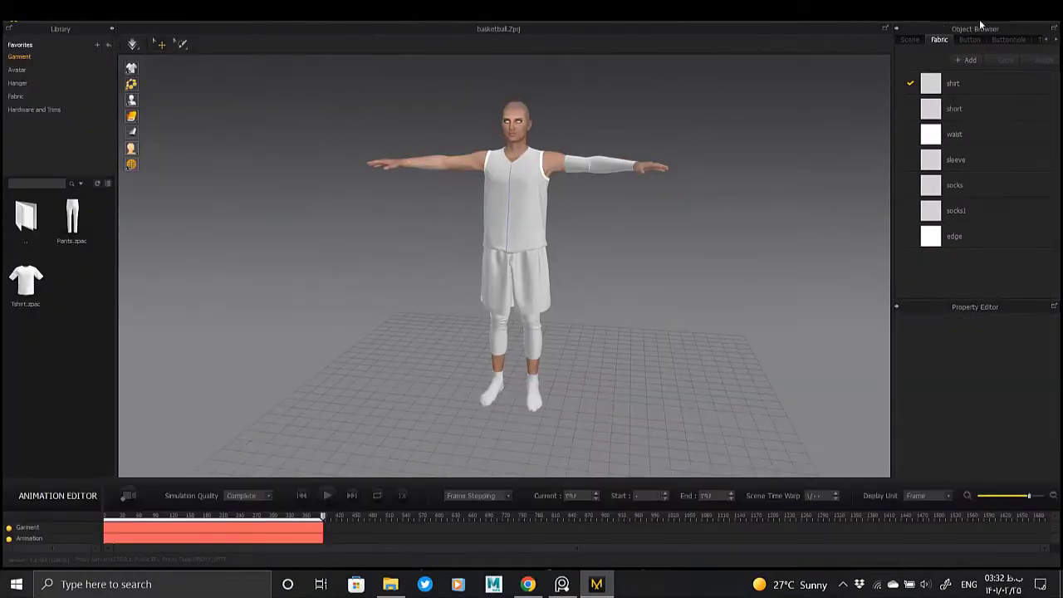
# - Rewind the animation to its first frame and switch to Simulation mode with the 2D pattern view
pyautogui.click(302, 496)
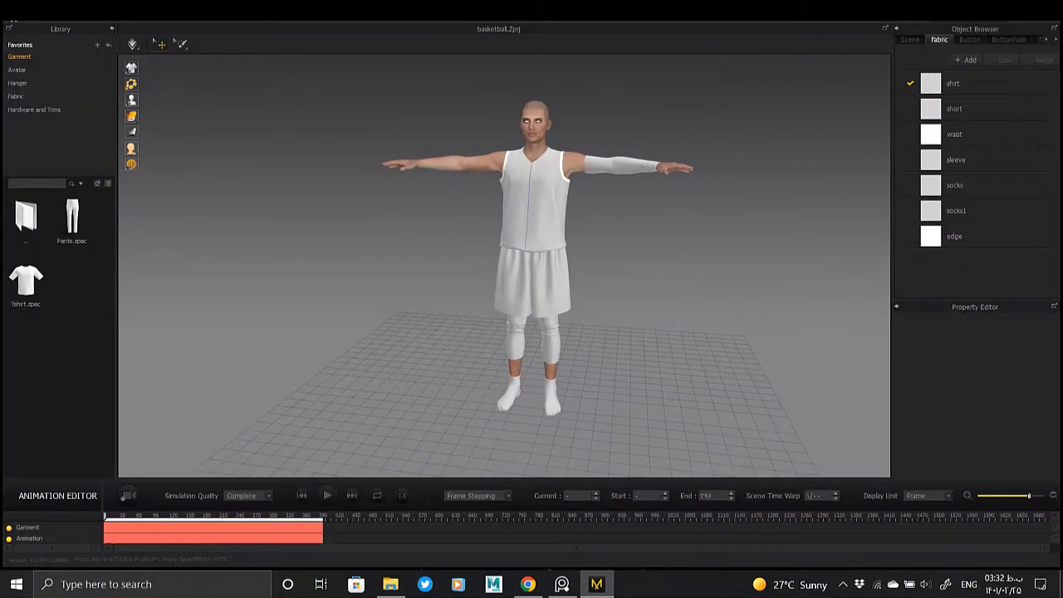
pyautogui.click(967, 33)
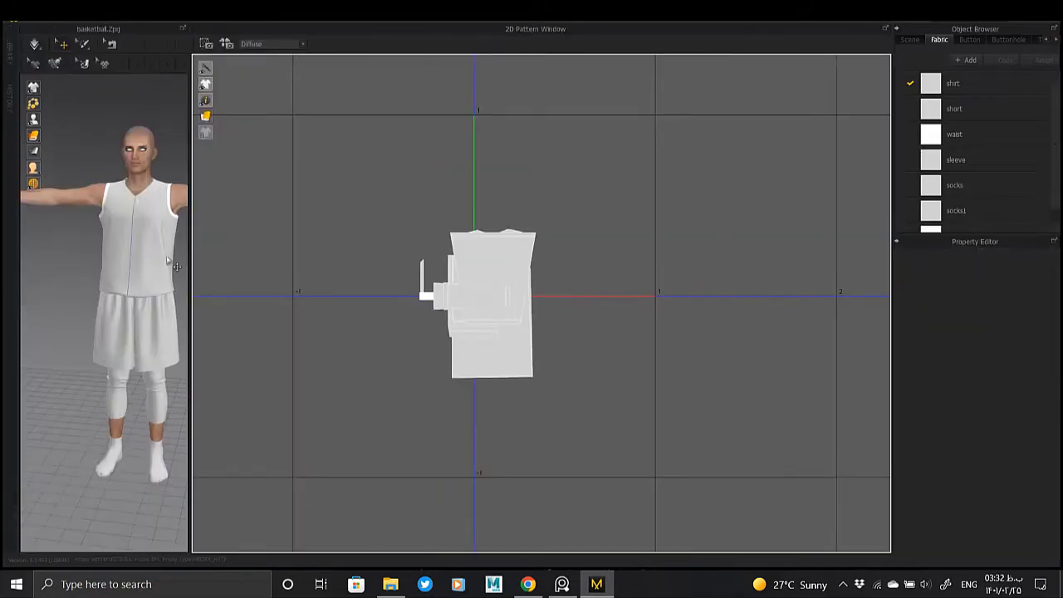
pyautogui.rightClick(548, 171)
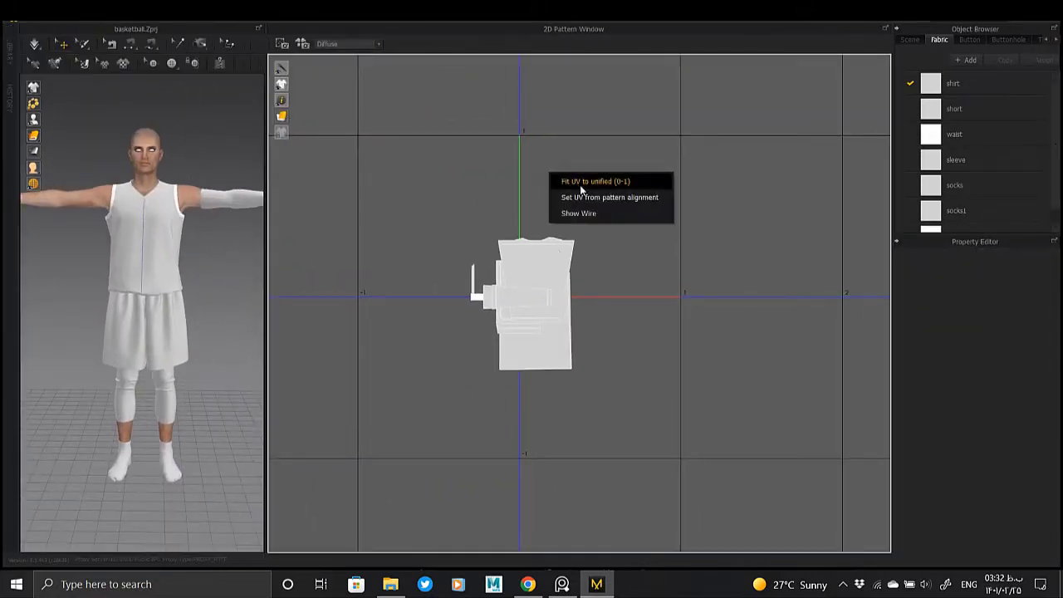
pyautogui.click(615, 203)
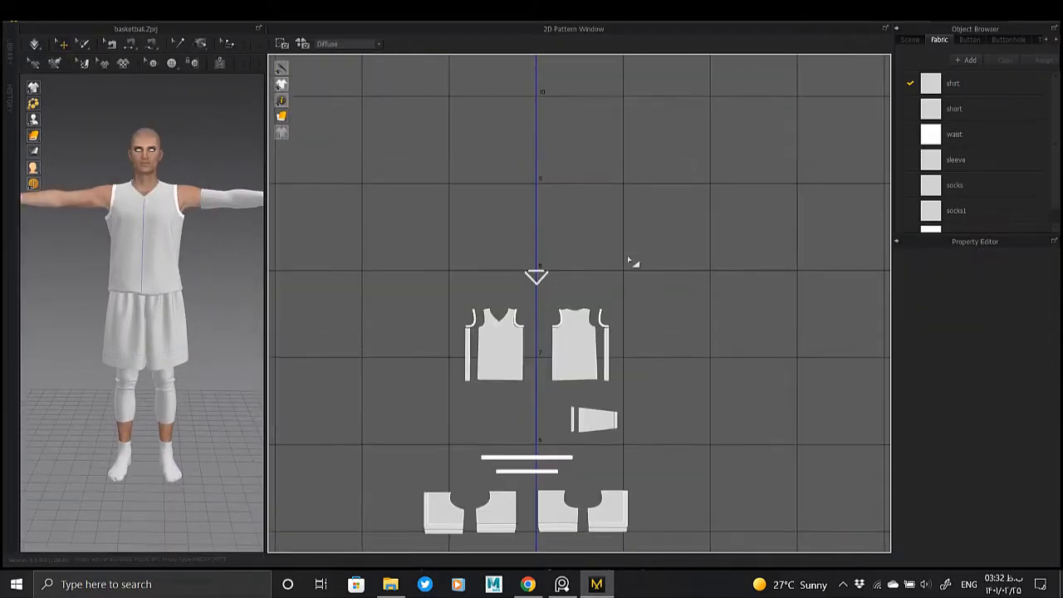
# - Zoom into the jersey front and bend the armhole binding strip's edge into a curve
pyautogui.scroll(5, 637, 158)
pyautogui.scroll(3, 574, 305)
pyautogui.scroll(2, 462, 179)
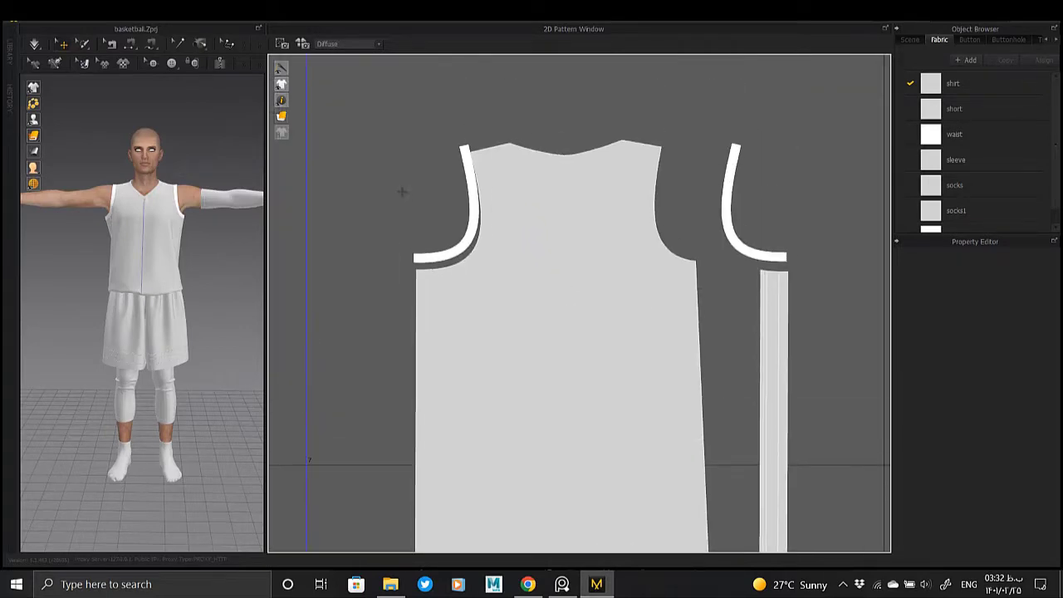
pyautogui.scroll(2, 498, 200)
pyautogui.scroll(2, 457, 187)
pyautogui.click(456, 208)
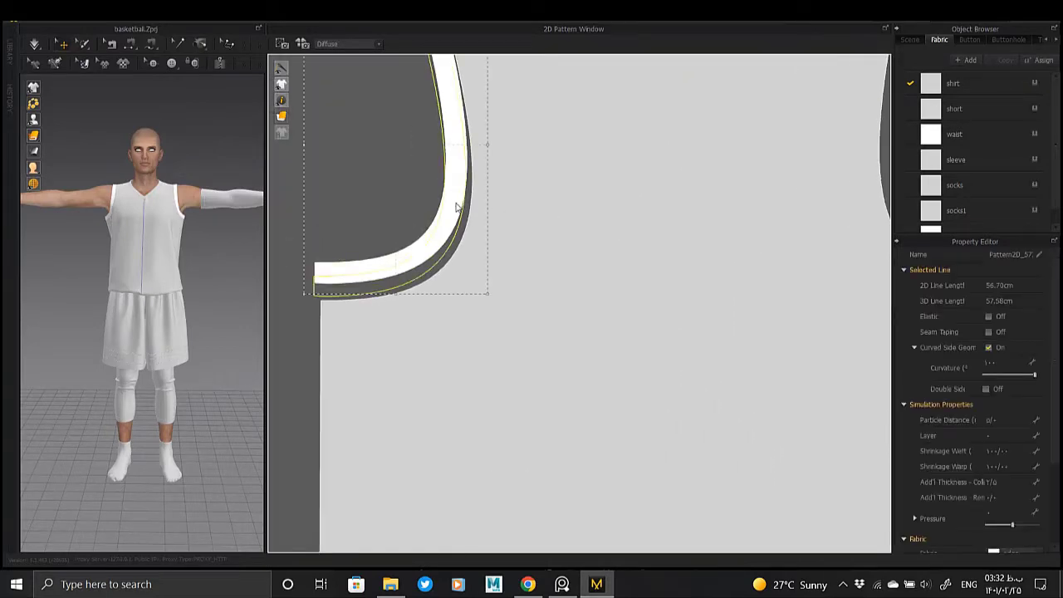
pyautogui.scroll(-2, 462, 210)
pyautogui.scroll(1, 432, 183)
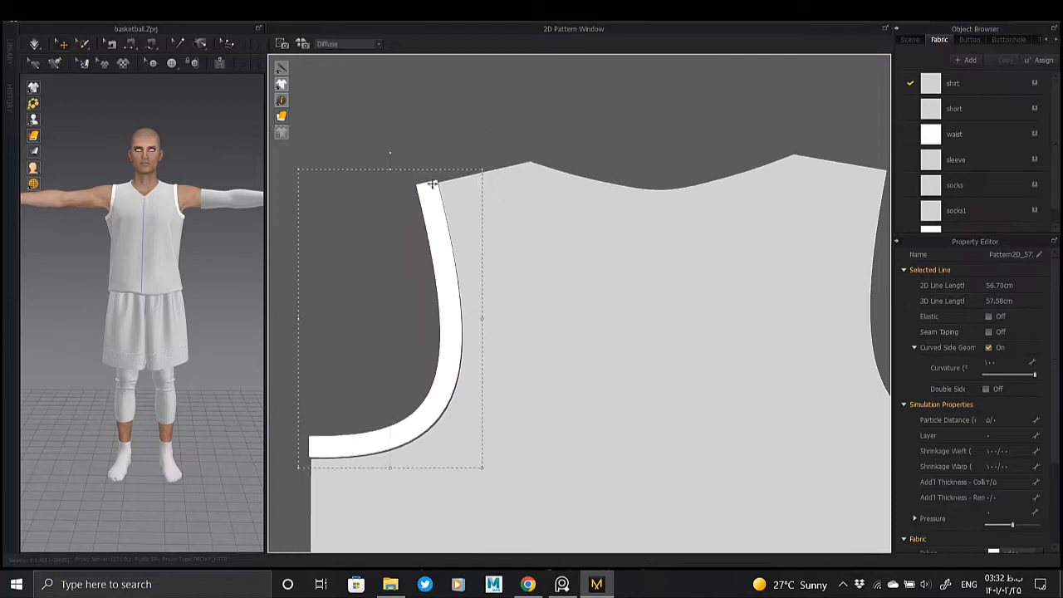
pyautogui.scroll(3, 440, 211)
pyautogui.moveTo(435, 225); pyautogui.dragTo(576, 226)
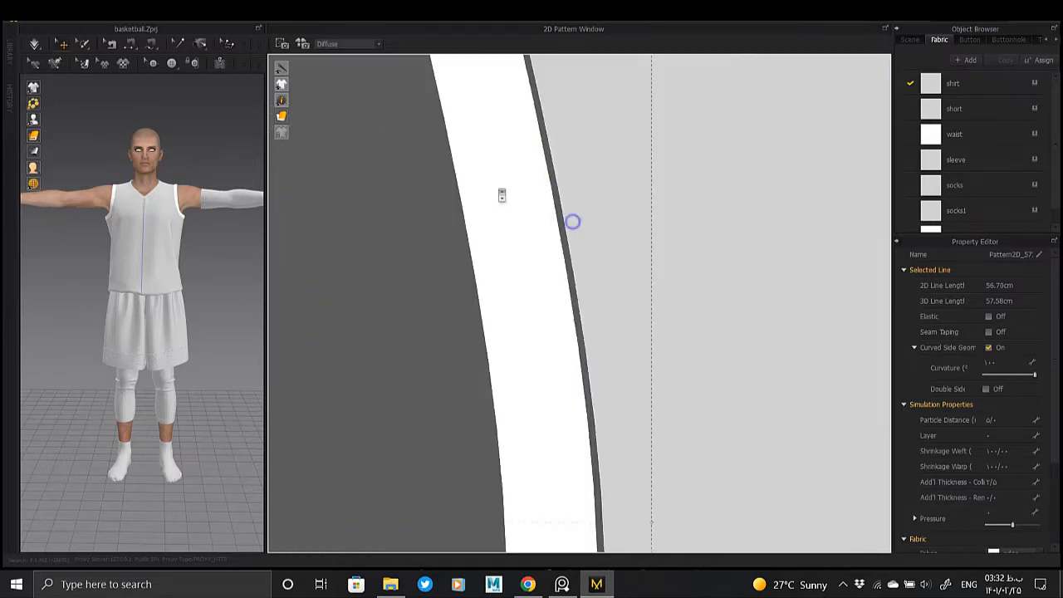
# - Move the curved binding strip onto the armhole edge of the jersey
pyautogui.scroll(-2, 576, 225)
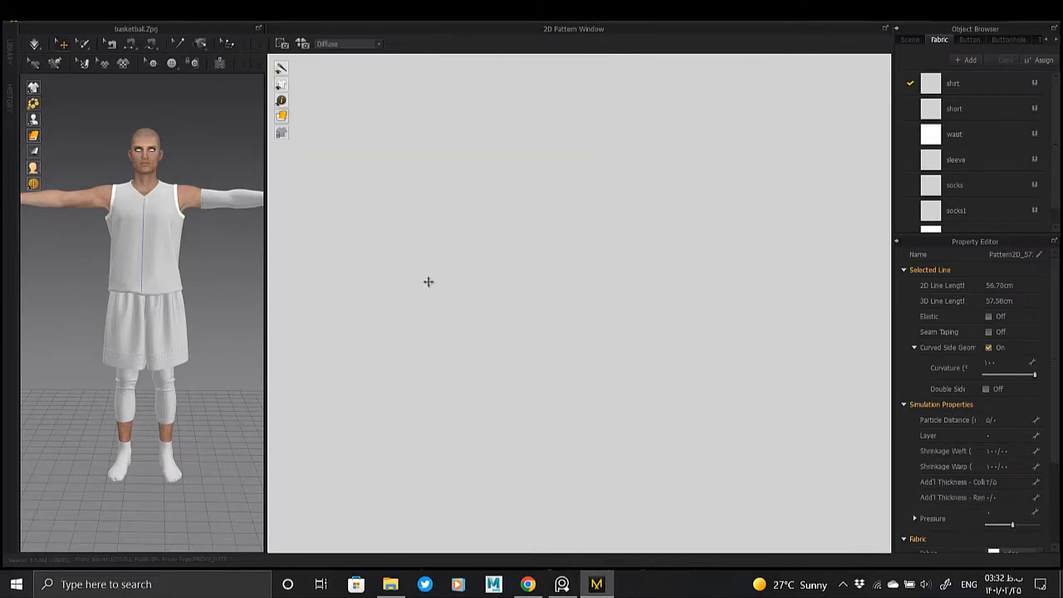
pyautogui.scroll(-2, 427, 280)
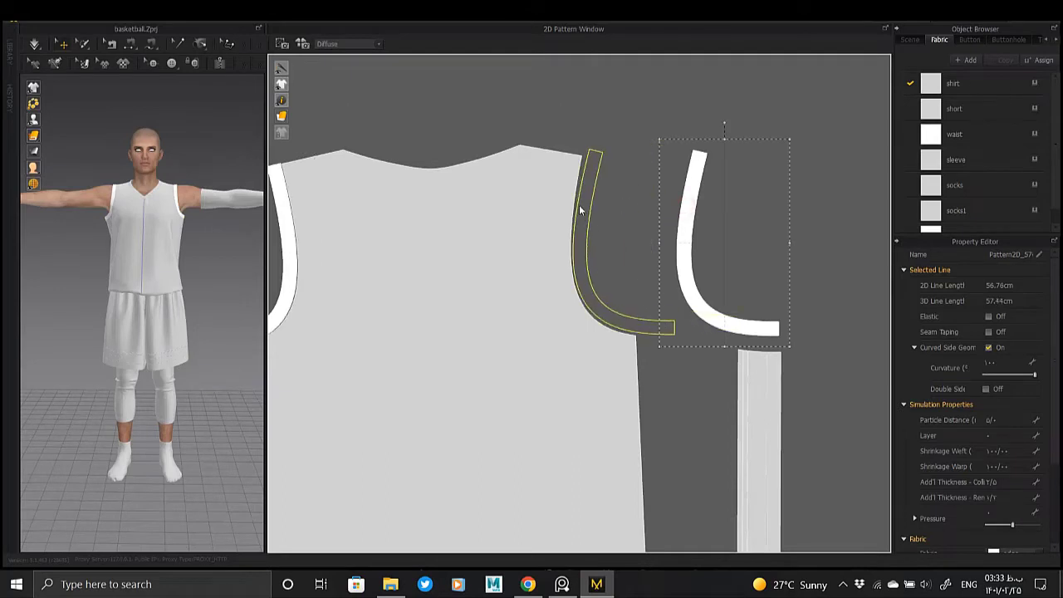
pyautogui.moveTo(579, 205); pyautogui.dragTo(576, 207)
pyautogui.scroll(-1, 579, 208)
pyautogui.scroll(-2, 639, 225)
pyautogui.scroll(4, 451, 253)
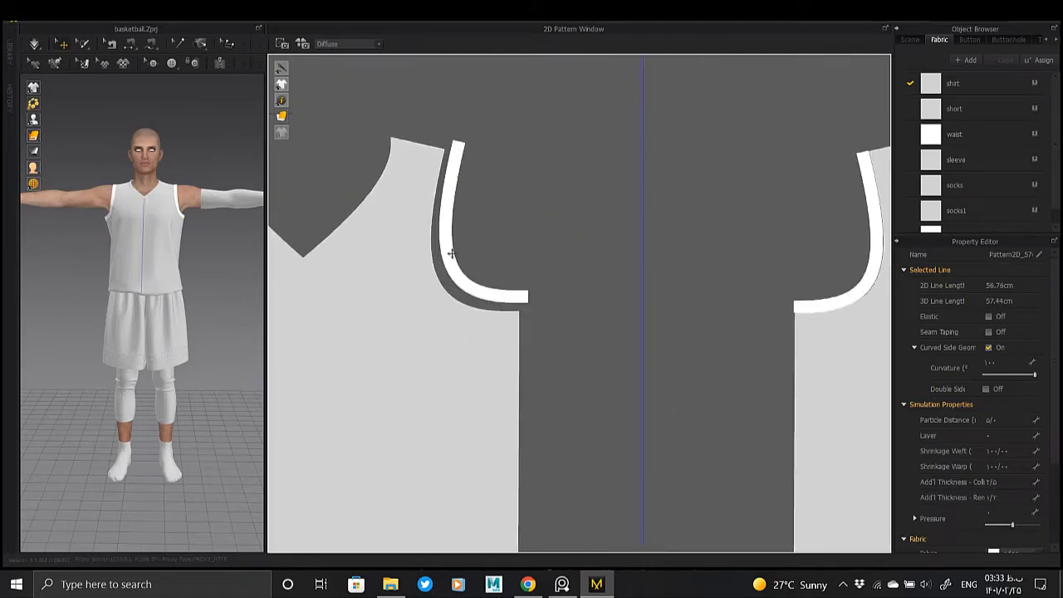
pyautogui.scroll(2, 448, 262)
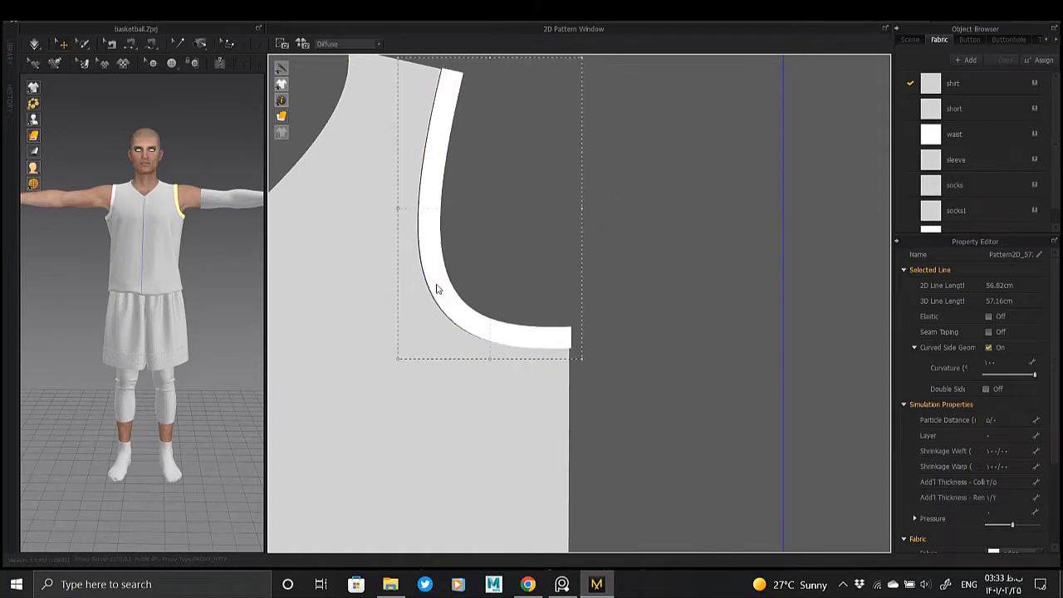
pyautogui.scroll(3, 539, 325)
pyautogui.scroll(-1, 696, 335)
pyautogui.scroll(1, 725, 352)
pyautogui.scroll(-1, 725, 351)
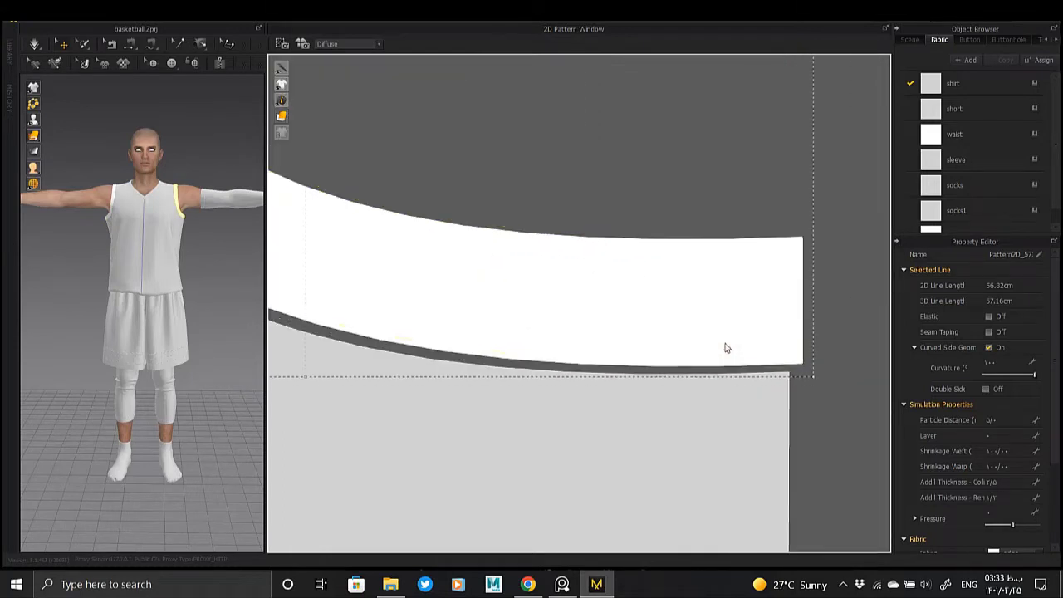
pyautogui.scroll(-2, 748, 365)
pyautogui.scroll(-2, 768, 373)
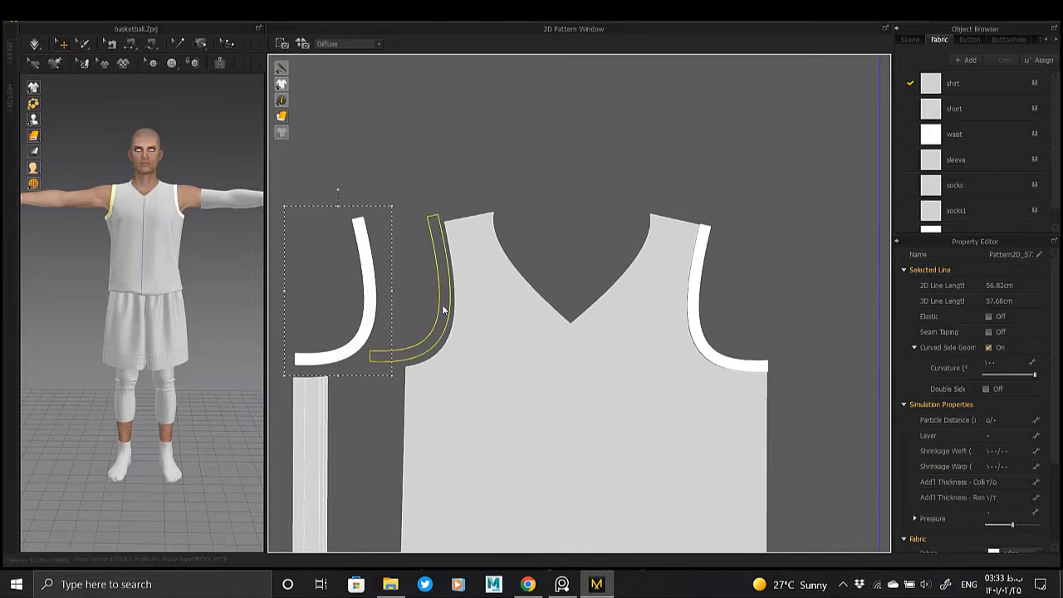
pyautogui.scroll(3, 446, 316)
pyautogui.scroll(-2, 452, 316)
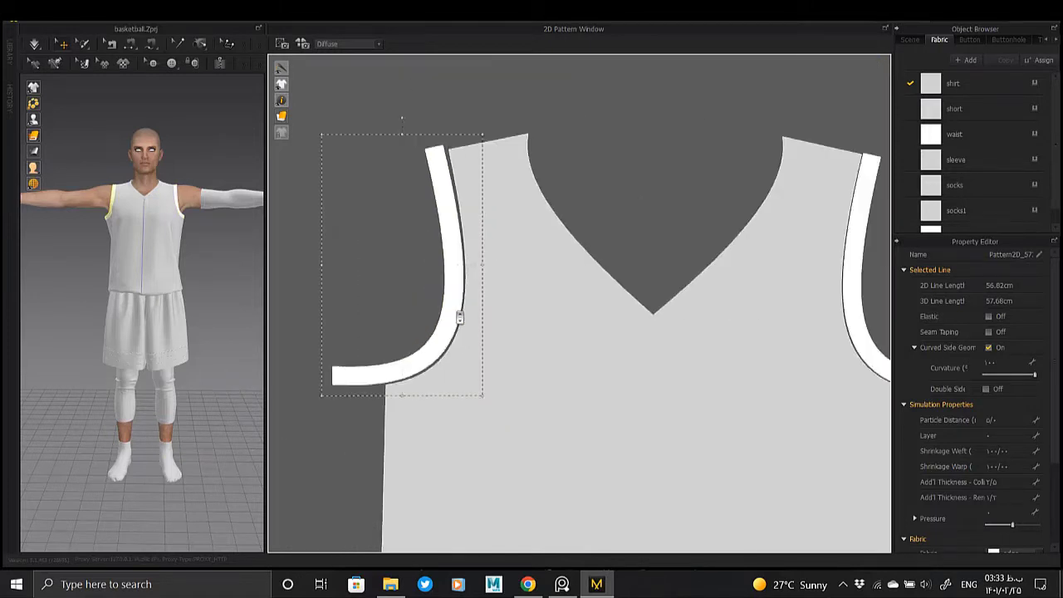
pyautogui.scroll(-2, 423, 336)
pyautogui.scroll(2, 408, 351)
pyautogui.scroll(-2, 407, 304)
# - Place the right long jersey strip beside the left strip
pyautogui.click(407, 304)
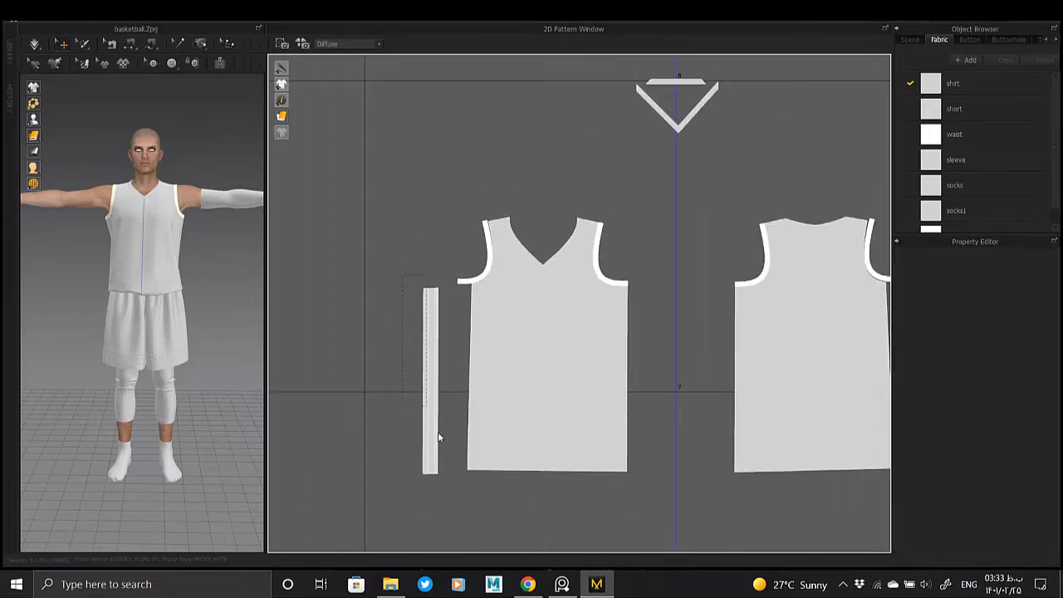
pyautogui.scroll(-2, 428, 397)
pyautogui.click(429, 389)
pyautogui.moveTo(719, 314); pyautogui.dragTo(697, 431)
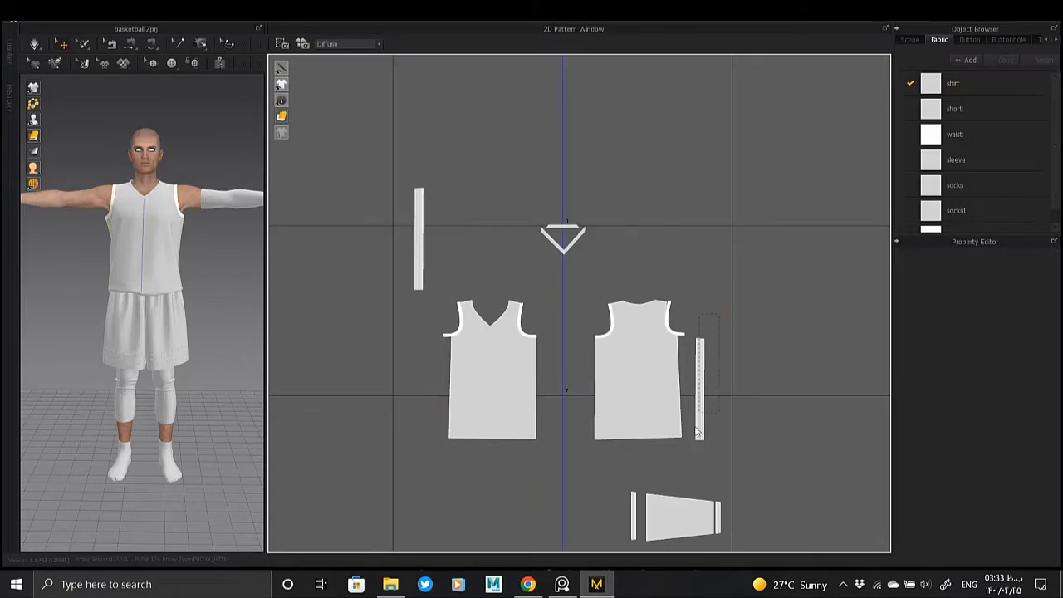
pyautogui.moveTo(703, 390); pyautogui.dragTo(447, 238)
pyautogui.moveTo(447, 238); pyautogui.dragTo(438, 127, button='right')
pyautogui.scroll(-2, 526, 137)
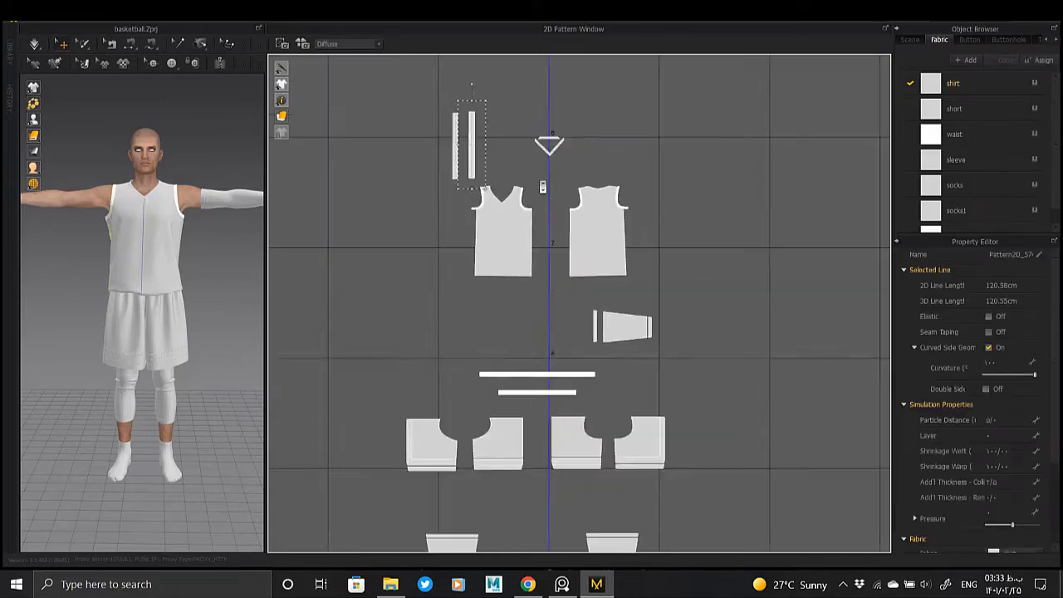
pyautogui.scroll(2, 527, 136)
pyautogui.scroll(-2, 526, 136)
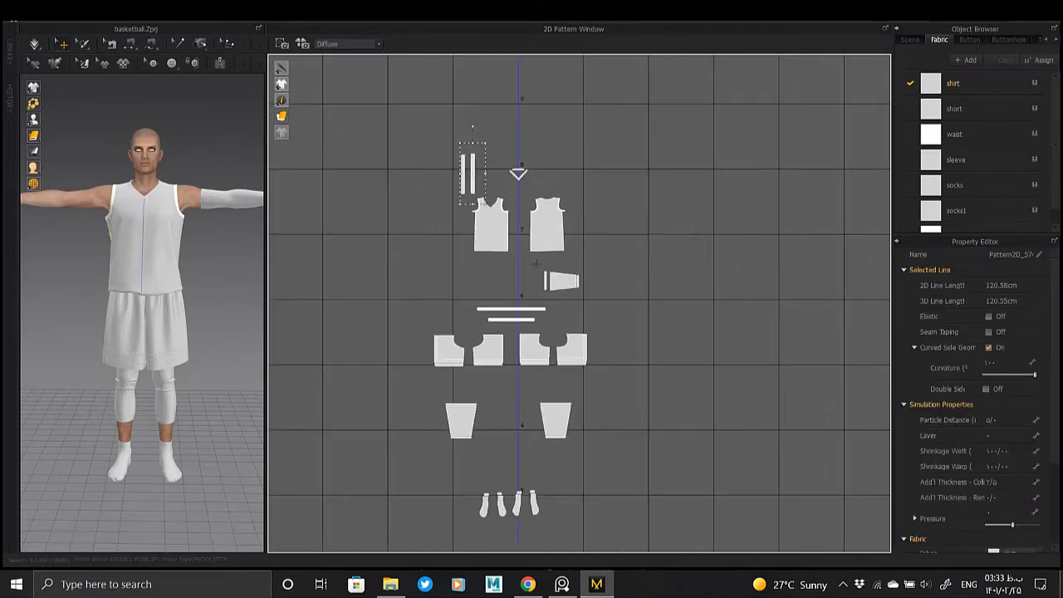
# - Recenter the 2D layout and box-select the jersey pieces to move them below the socks
pyautogui.moveTo(532, 278); pyautogui.dragTo(455, 50, button='right')
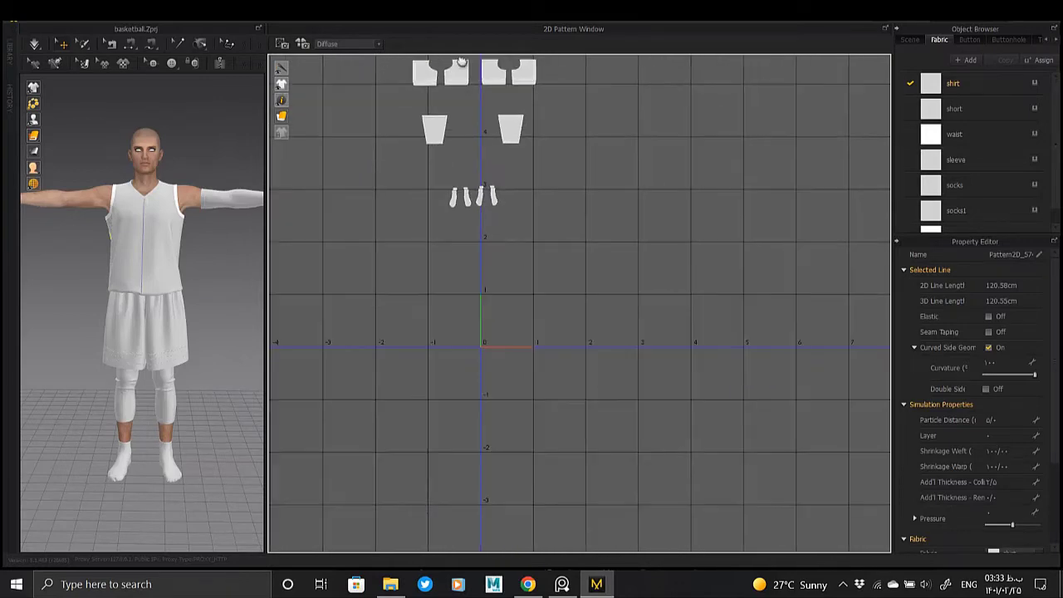
pyautogui.scroll(-1, 474, 327)
pyautogui.moveTo(475, 327); pyautogui.dragTo(477, 466, button='right')
pyautogui.moveTo(545, 123); pyautogui.dragTo(353, 269)
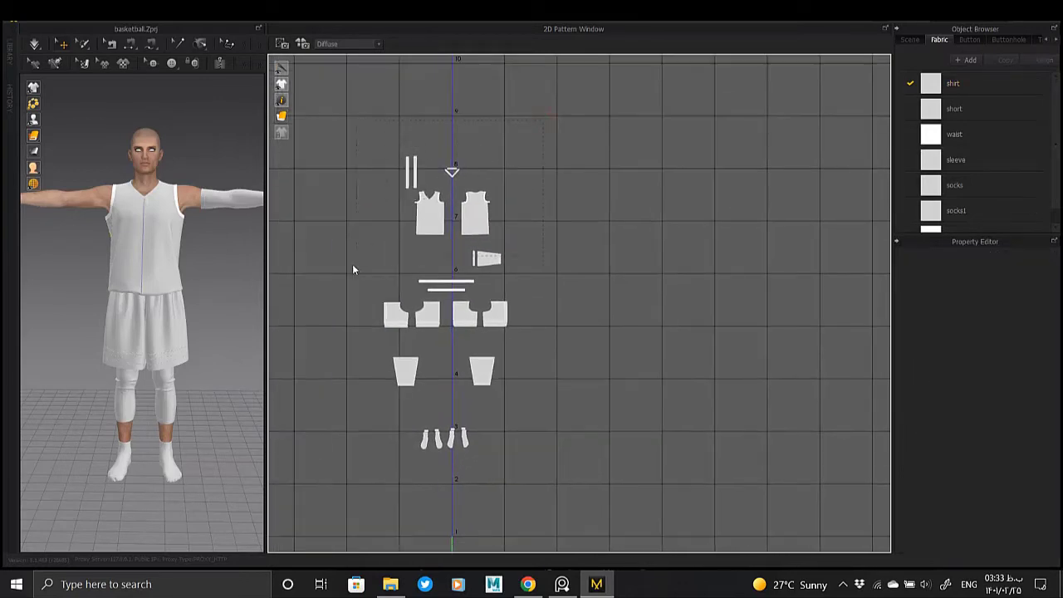
pyautogui.click(446, 283)
pyautogui.scroll(5, 457, 274)
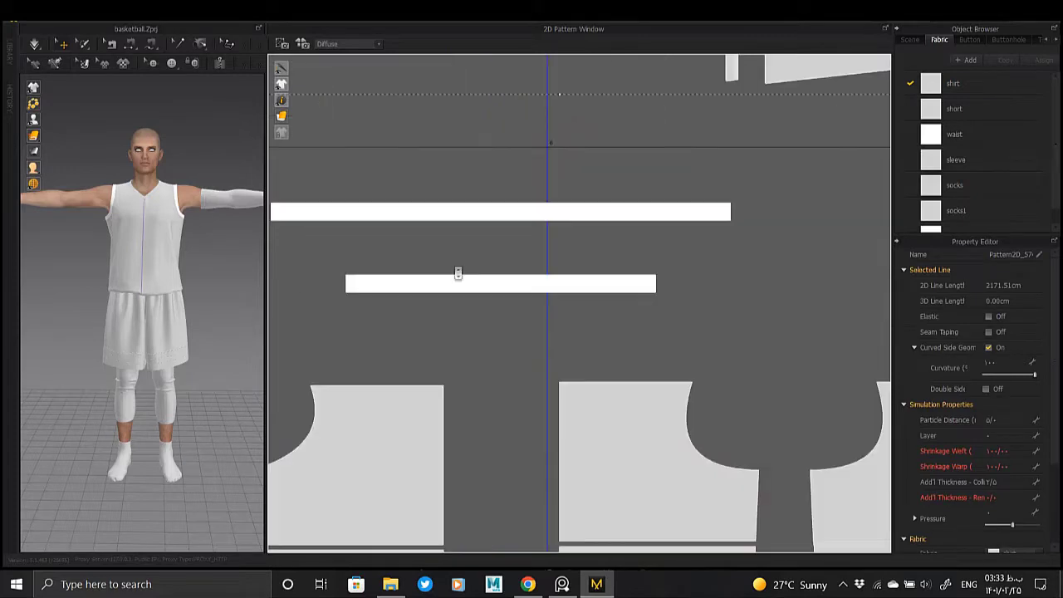
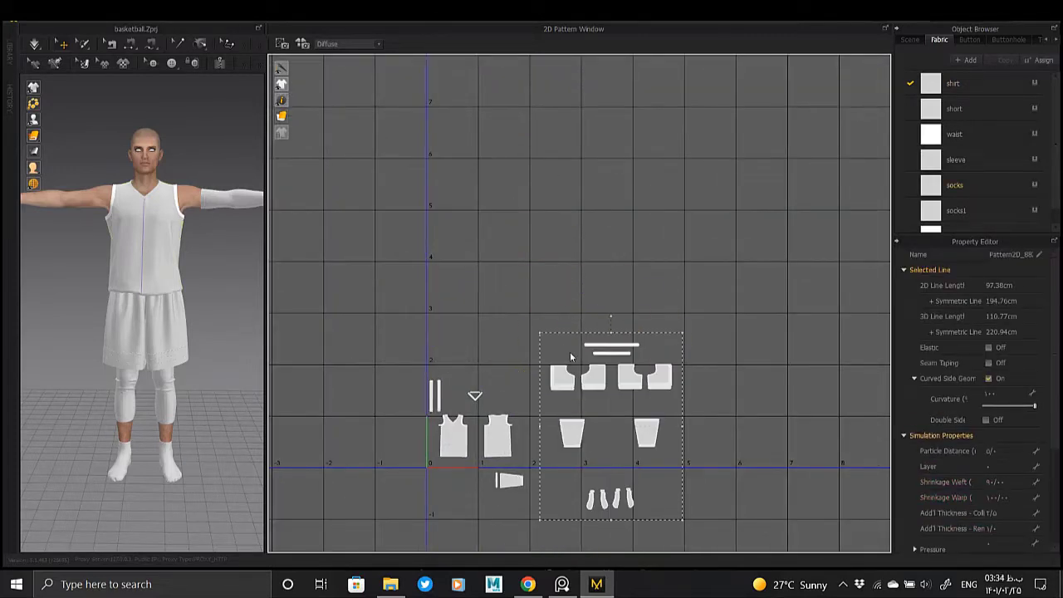
# - Move all pattern pieces near the origin, scale them down, and lift the two narrow strips higher
pyautogui.moveTo(626, 445); pyautogui.dragTo(578, 336, button='middle')
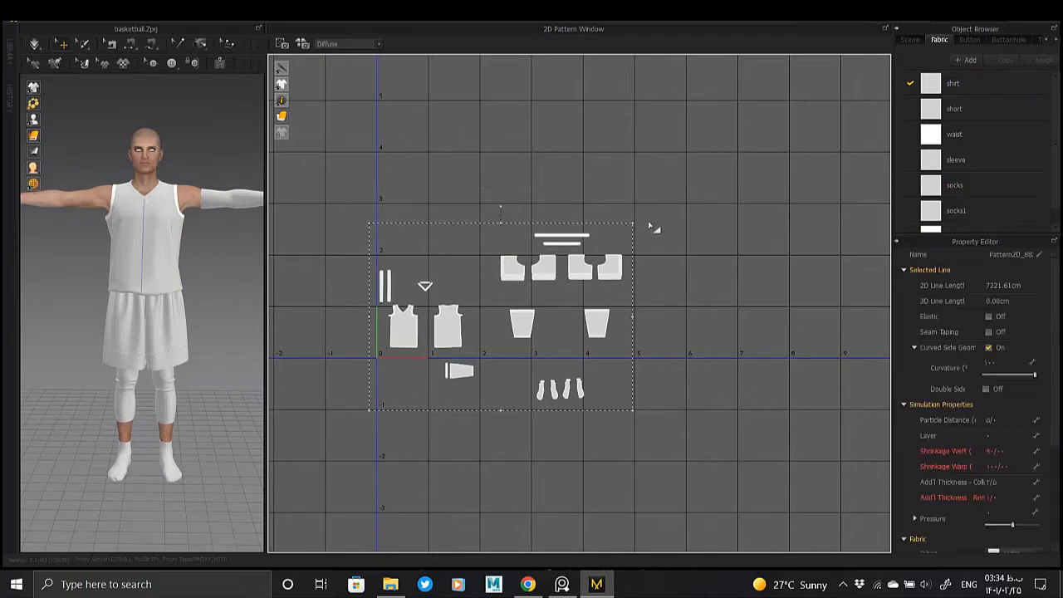
pyautogui.moveTo(629, 225); pyautogui.dragTo(563, 270)
pyautogui.scroll(3, 412, 353)
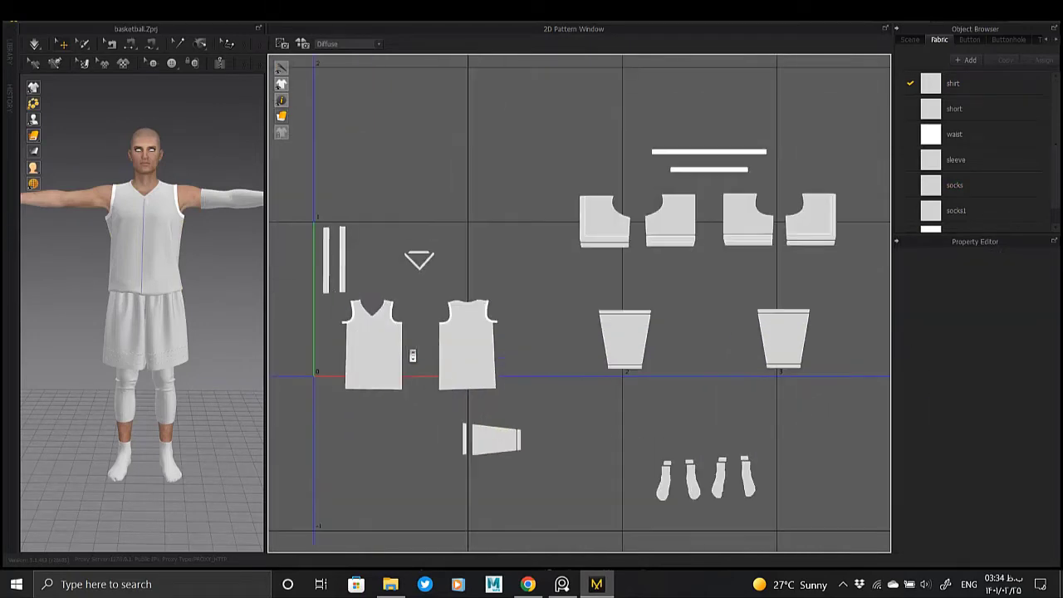
pyautogui.moveTo(330, 296); pyautogui.dragTo(452, 260, button='middle')
pyautogui.moveTo(462, 238); pyautogui.dragTo(474, 176)
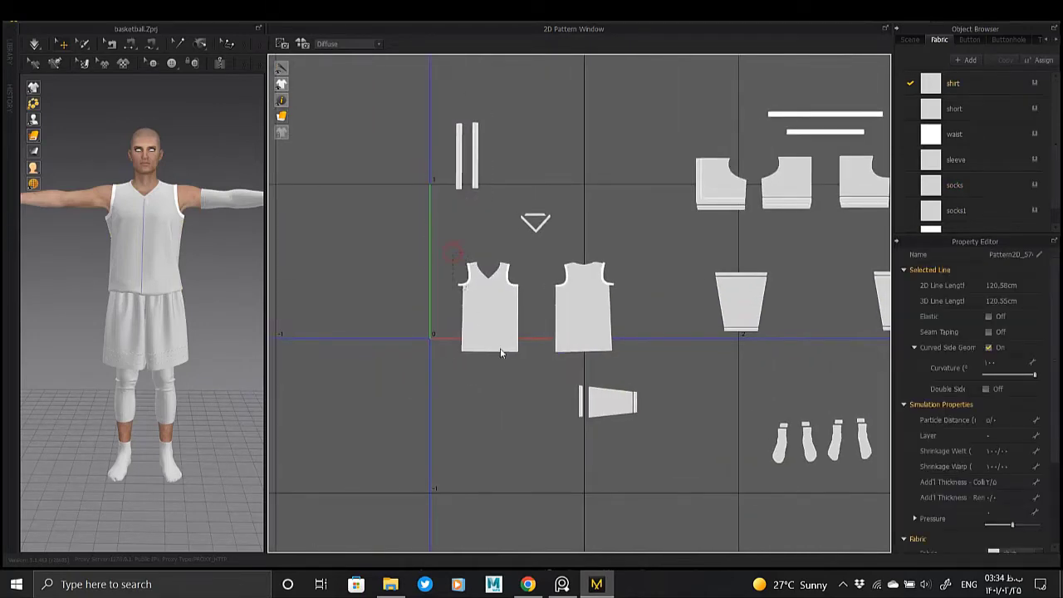
# - Select the front shirt piece, then its left armhole binding line
pyautogui.click(494, 321)
pyautogui.scroll(5, 435, 287)
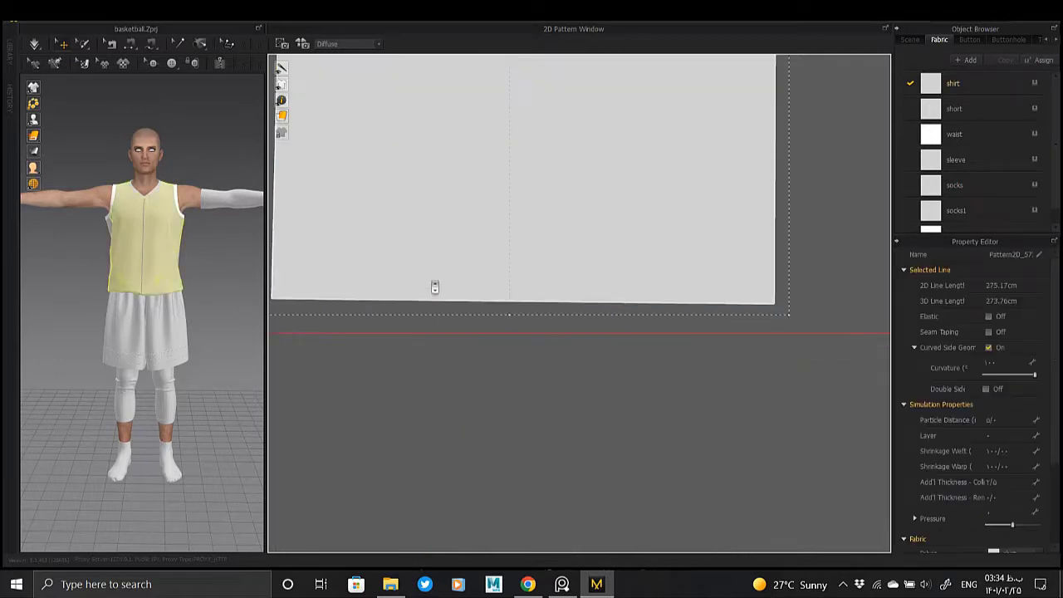
pyautogui.scroll(-5, 432, 236)
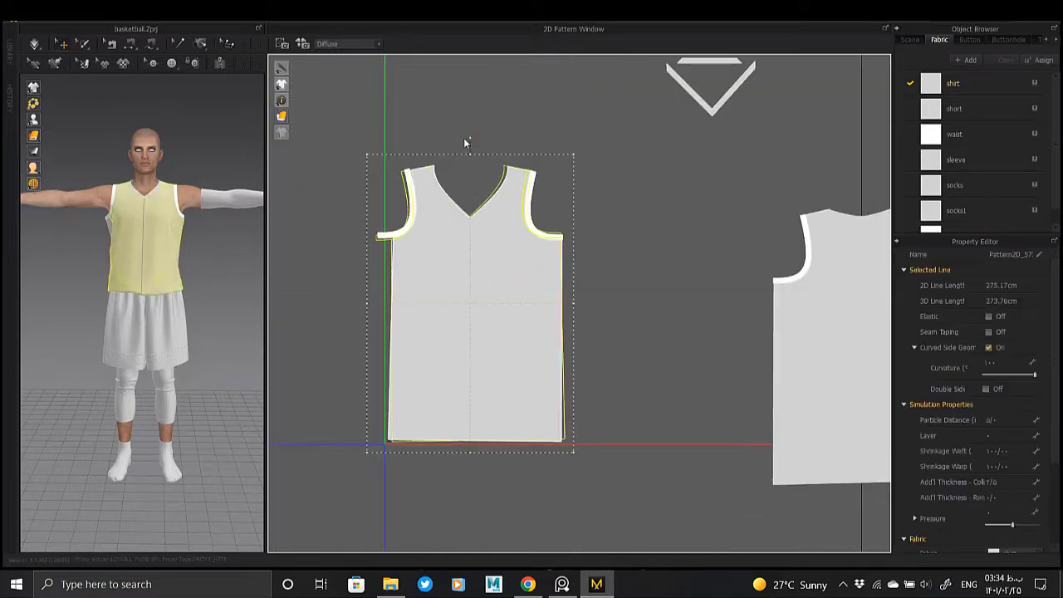
pyautogui.click(464, 139)
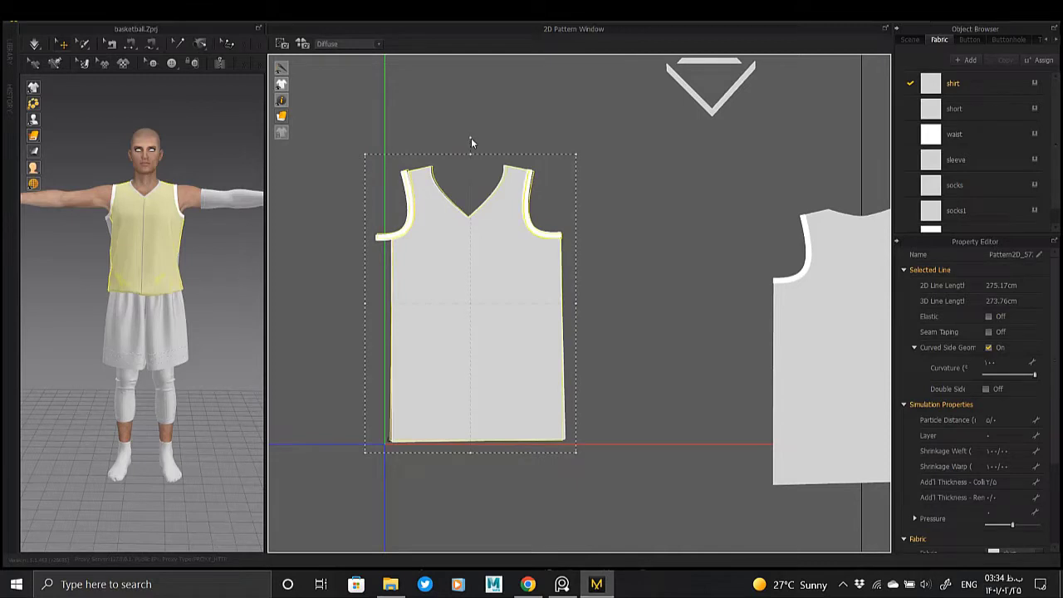
pyautogui.scroll(5, 442, 289)
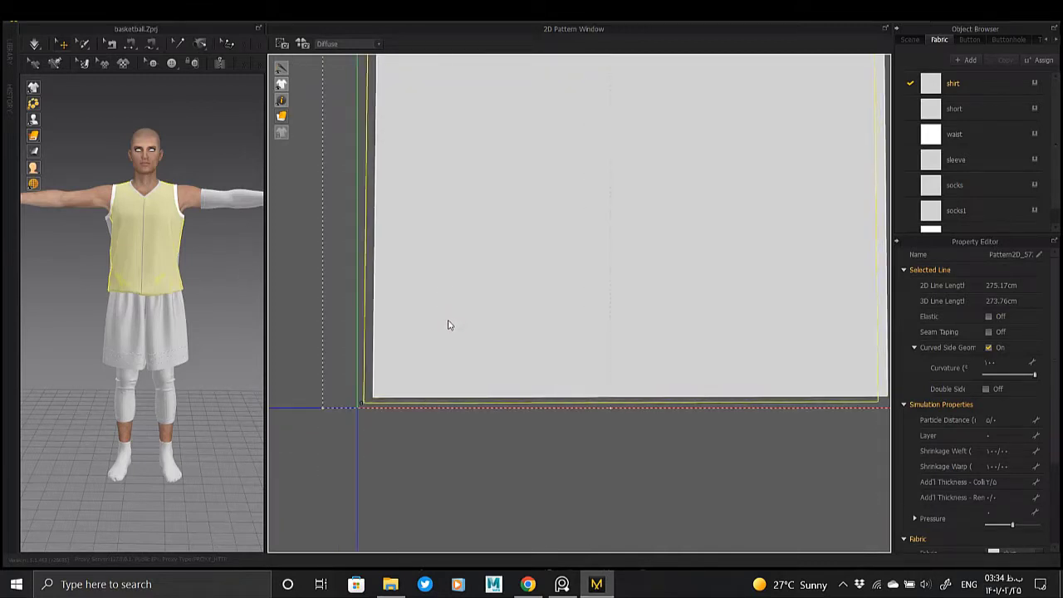
pyautogui.scroll(-5, 448, 324)
pyautogui.scroll(3, 457, 277)
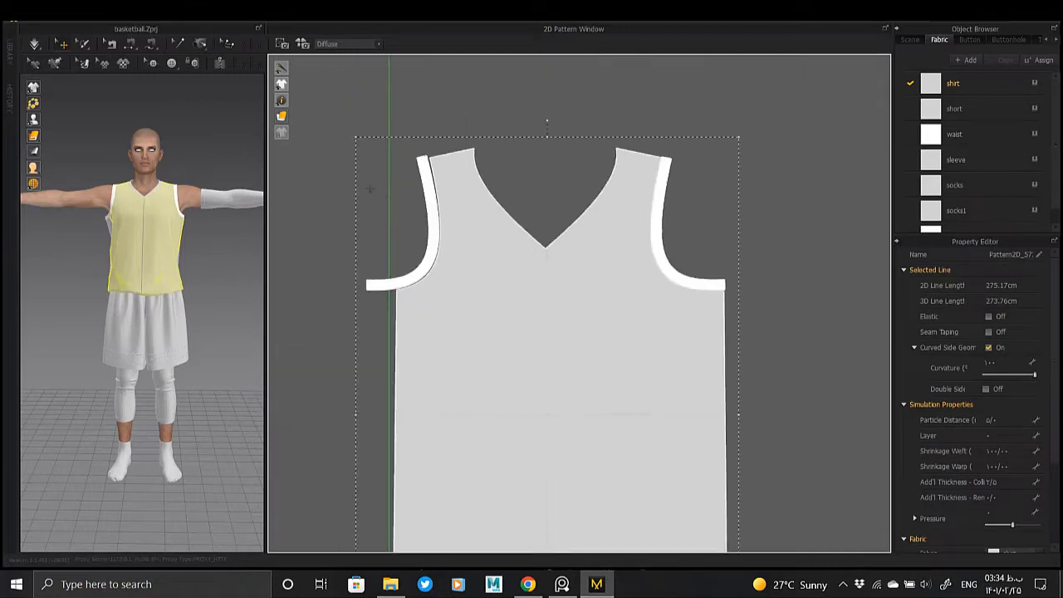
pyautogui.click(431, 269)
# - Place the back shirt piece right beside the front shirt piece
pyautogui.scroll(-5, 435, 242)
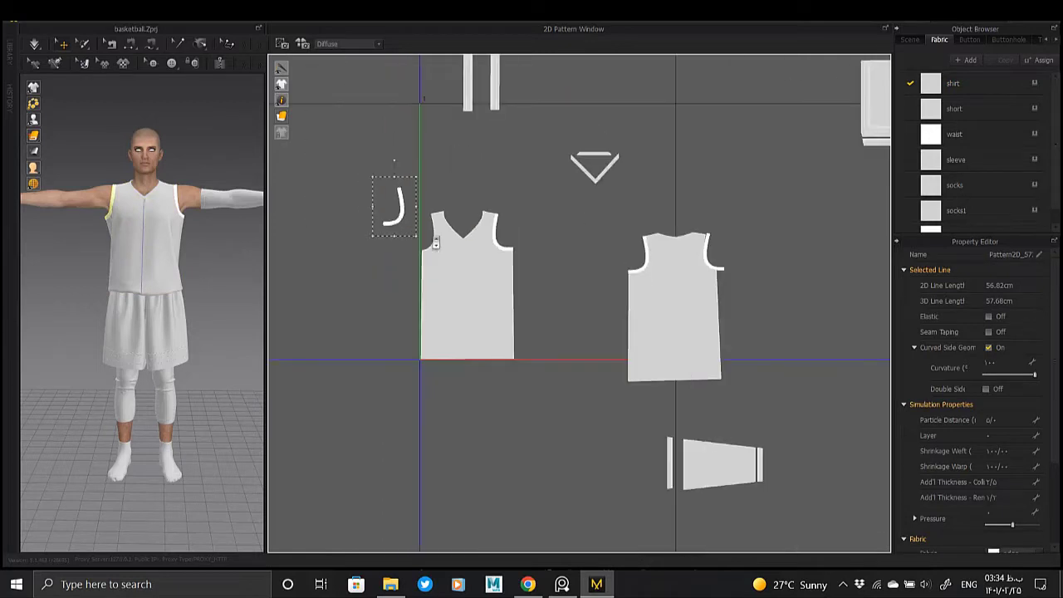
pyautogui.moveTo(648, 340); pyautogui.dragTo(551, 332)
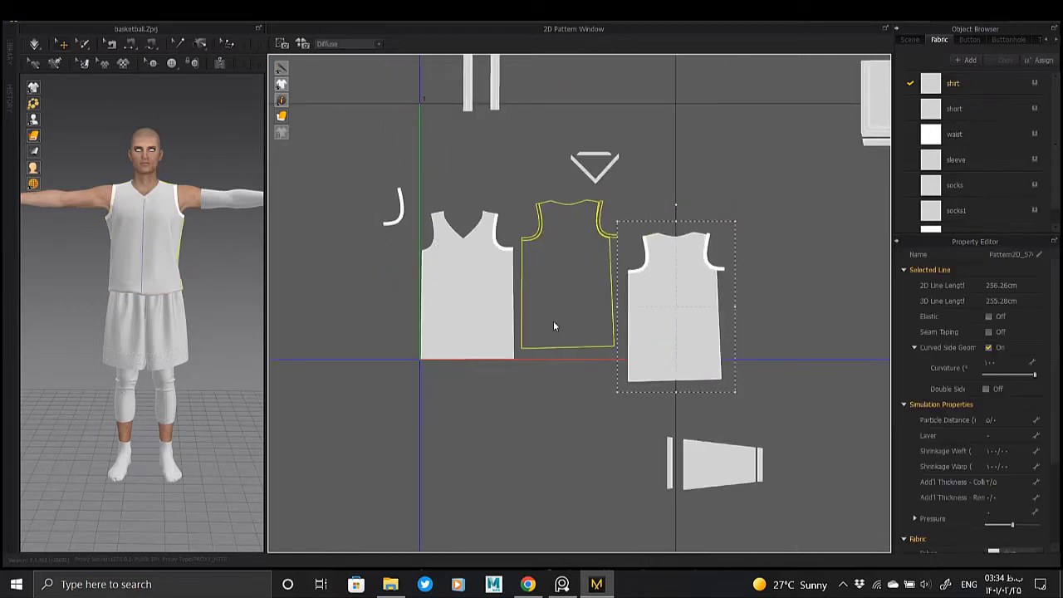
pyautogui.scroll(4, 521, 358)
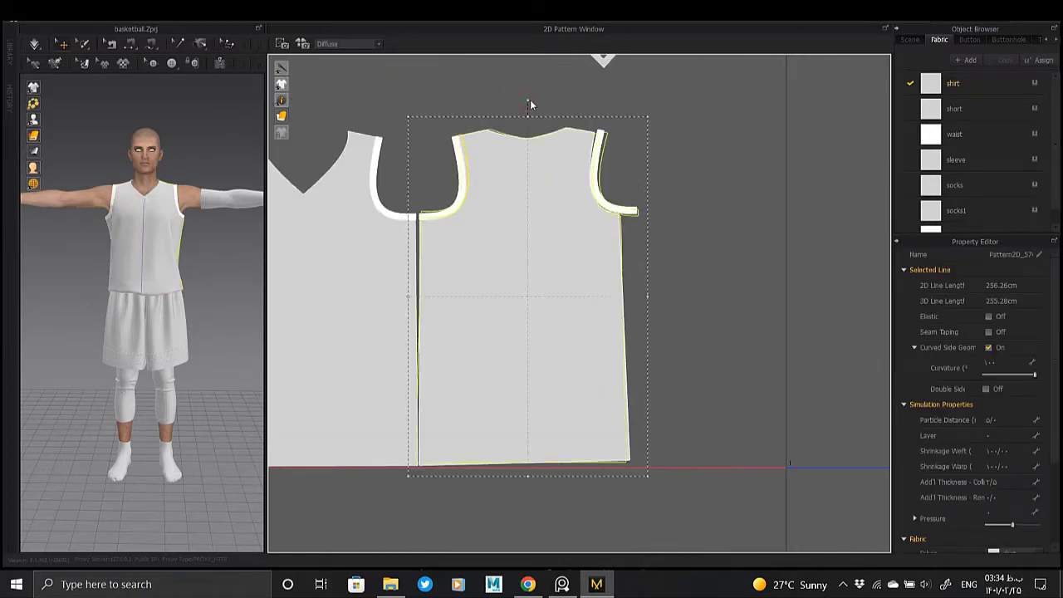
pyautogui.moveTo(501, 319); pyautogui.dragTo(508, 323)
pyautogui.scroll(6, 430, 437)
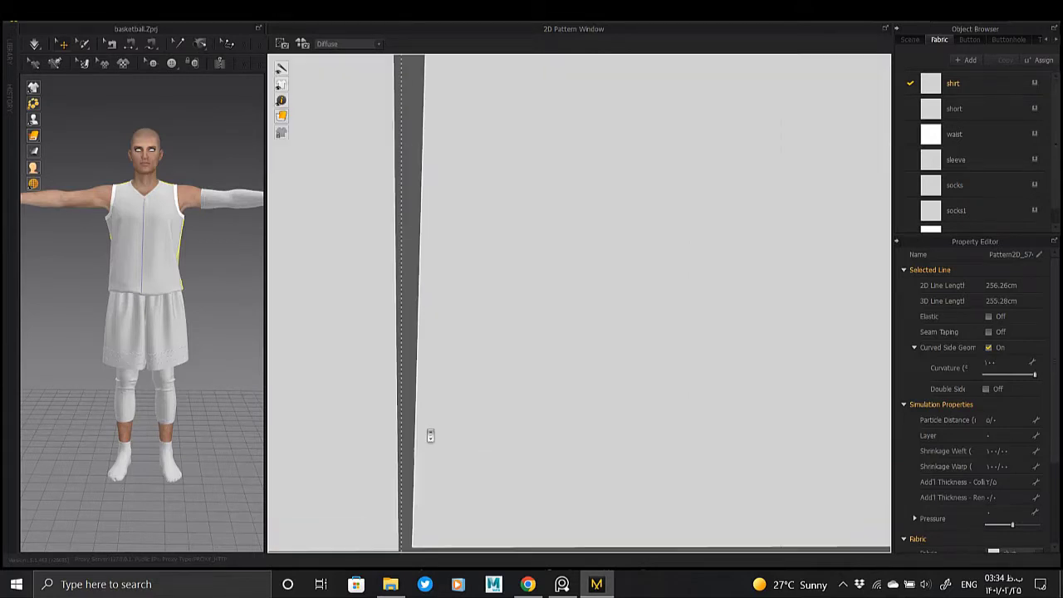
pyautogui.scroll(-2, 529, 284)
pyautogui.scroll(-3, 519, 292)
pyautogui.scroll(-2, 519, 292)
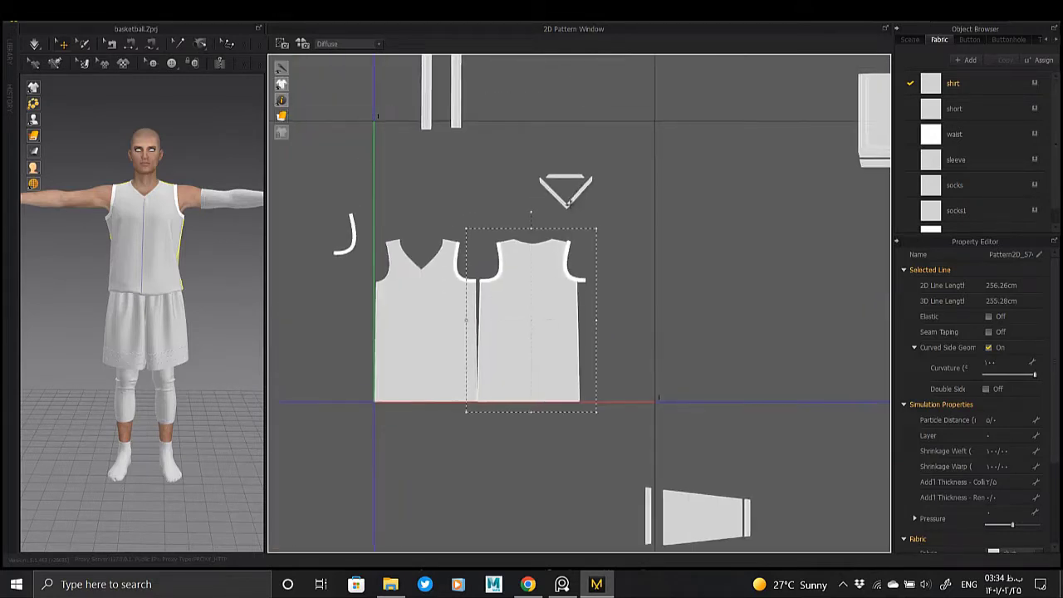
pyautogui.moveTo(585, 148); pyautogui.dragTo(528, 208, button='middle')
pyautogui.click(531, 206)
# - Move the neck triangle and armhole binding left, and snap the side strips against the shirt's edge
pyautogui.moveTo(551, 196); pyautogui.dragTo(345, 204)
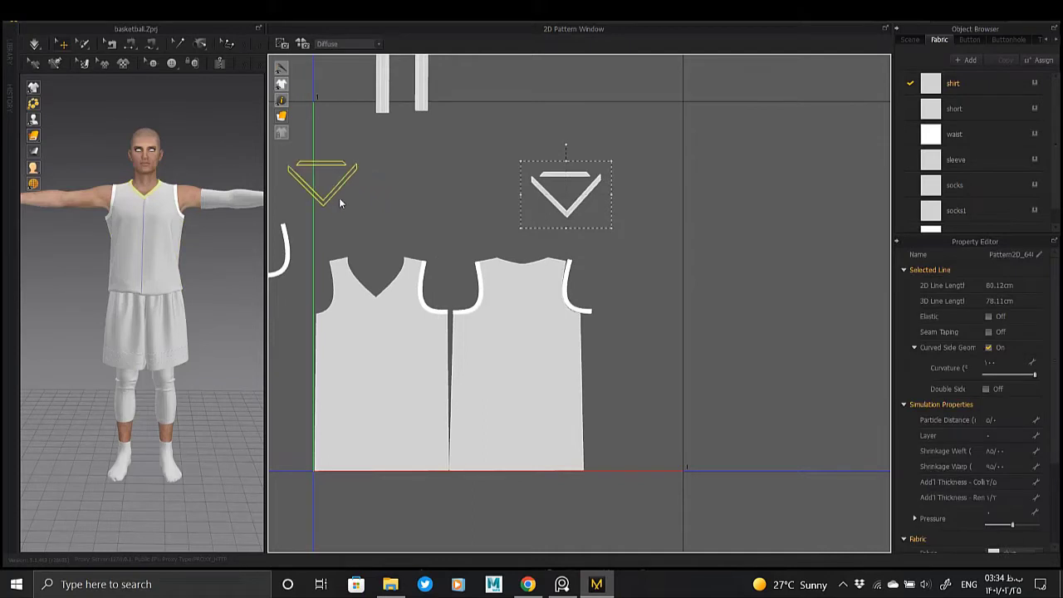
pyautogui.scroll(-2, 373, 226)
pyautogui.moveTo(417, 230); pyautogui.dragTo(485, 249)
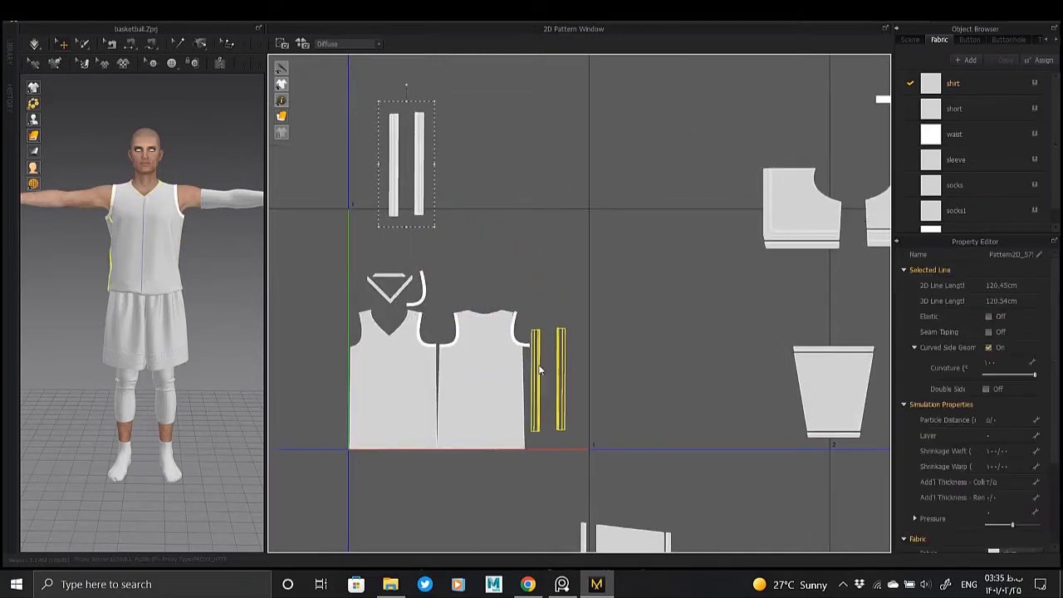
pyautogui.moveTo(544, 373); pyautogui.dragTo(543, 373)
pyautogui.scroll(3, 544, 336)
pyautogui.moveTo(506, 311); pyautogui.dragTo(492, 287)
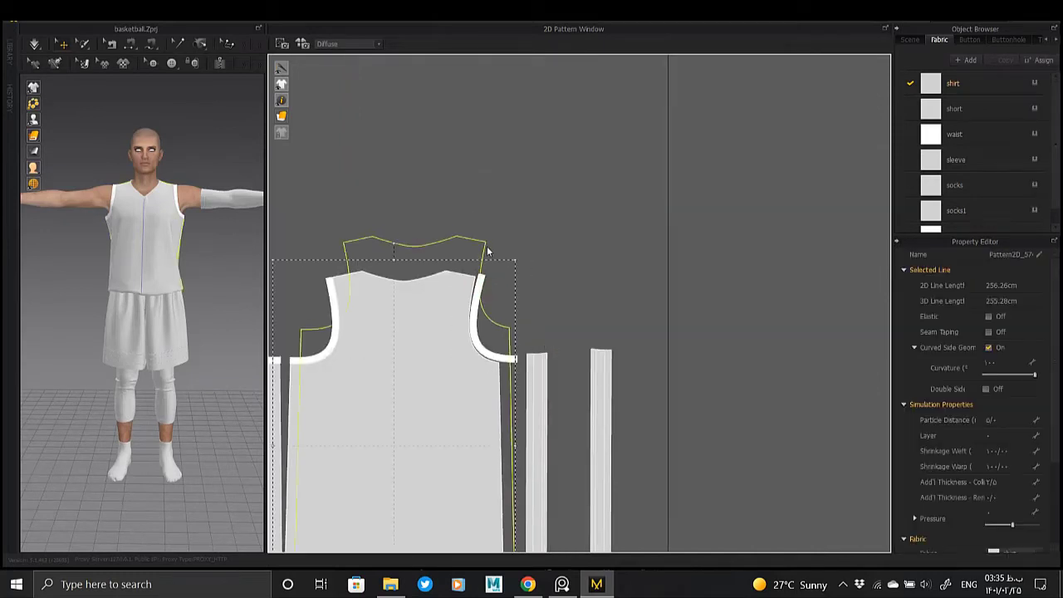
pyautogui.moveTo(546, 303); pyautogui.dragTo(514, 162, button='middle')
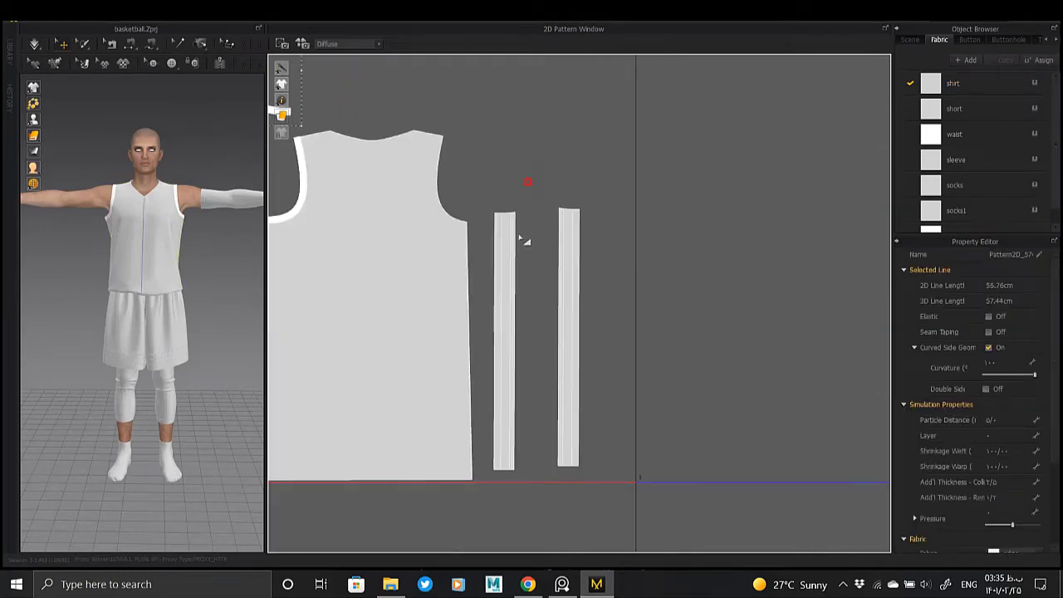
pyautogui.moveTo(500, 374)
pyautogui.mouseDown()
pyautogui.moveTo(486, 371)
pyautogui.moveTo(517, 356)
pyautogui.mouseUp()
pyautogui.click(525, 482)
# - Copy and paste the sleeve piece to relocate it
pyautogui.scroll(-5, 519, 356)
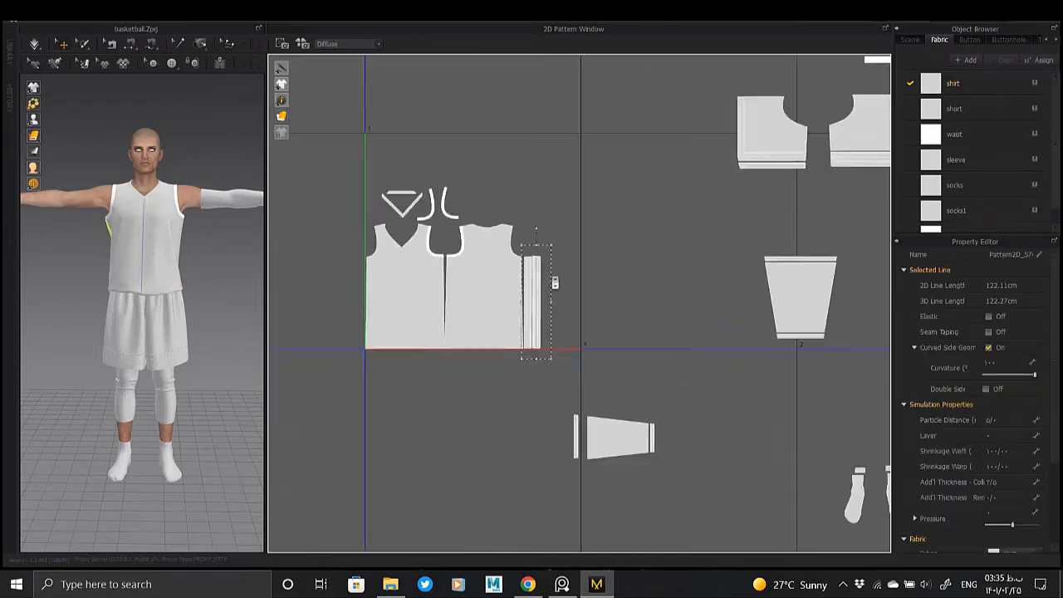
pyautogui.click(592, 380)
pyautogui.hotkey('ctrl', 'c')
pyautogui.hotkey('ctrl', 'v')
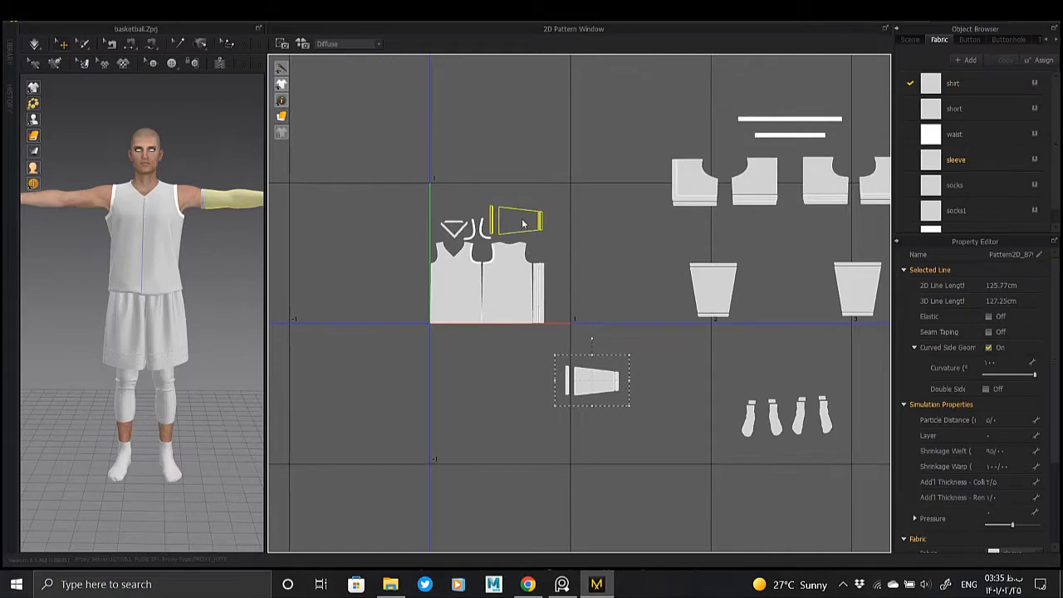
# - Drop the pasted sleeve beside the shirt and fit it and its cuff strip into the cluster
pyautogui.click(523, 225)
pyautogui.scroll(5, 523, 225)
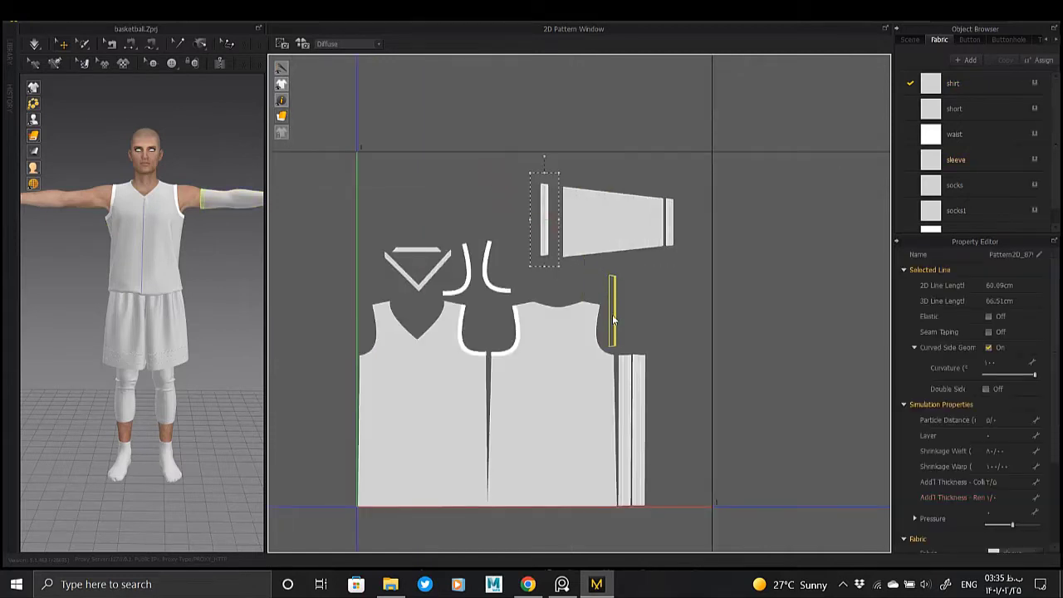
pyautogui.moveTo(573, 241); pyautogui.dragTo(515, 254)
pyautogui.click(611, 234)
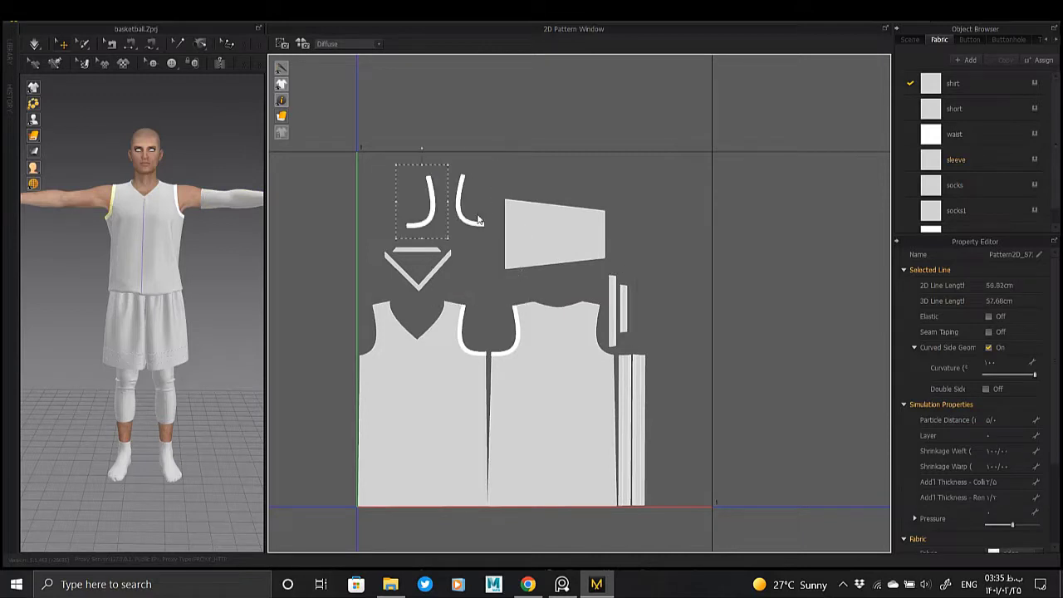
pyautogui.moveTo(537, 272); pyautogui.dragTo(538, 275)
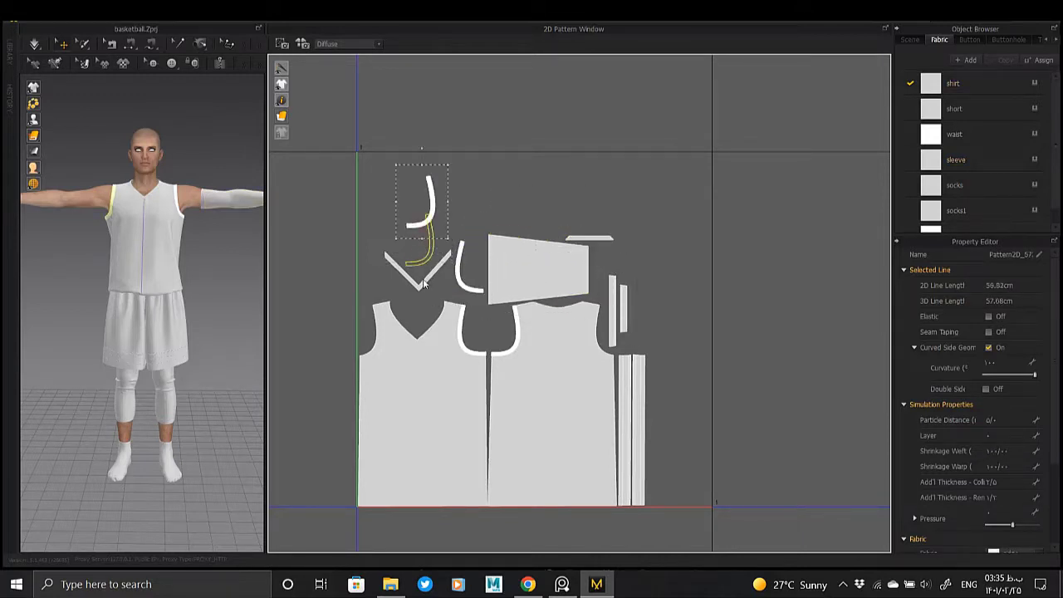
# - Move the socks up between the shorts pieces
pyautogui.scroll(-2, 374, 235)
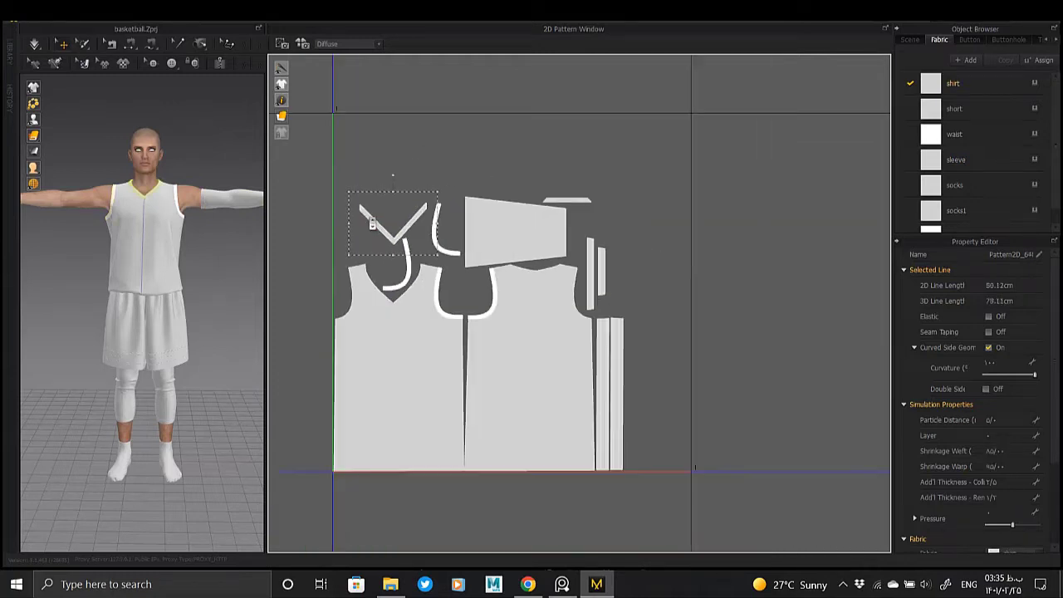
pyautogui.scroll(-3, 756, 356)
pyautogui.moveTo(656, 397); pyautogui.dragTo(659, 246)
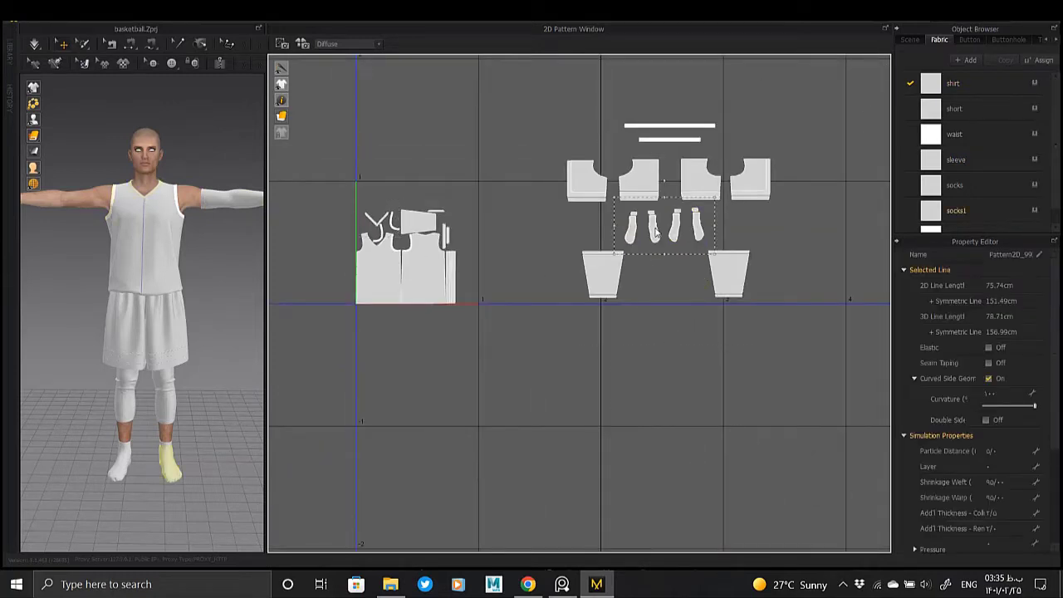
# - Select all patterns with Ctrl+A, enlarge them with the corner handle, then deselect
pyautogui.scroll(-1, 656, 234)
pyautogui.hotkey('ctrl', 'a')
pyautogui.moveTo(755, 181); pyautogui.dragTo(825, 141)
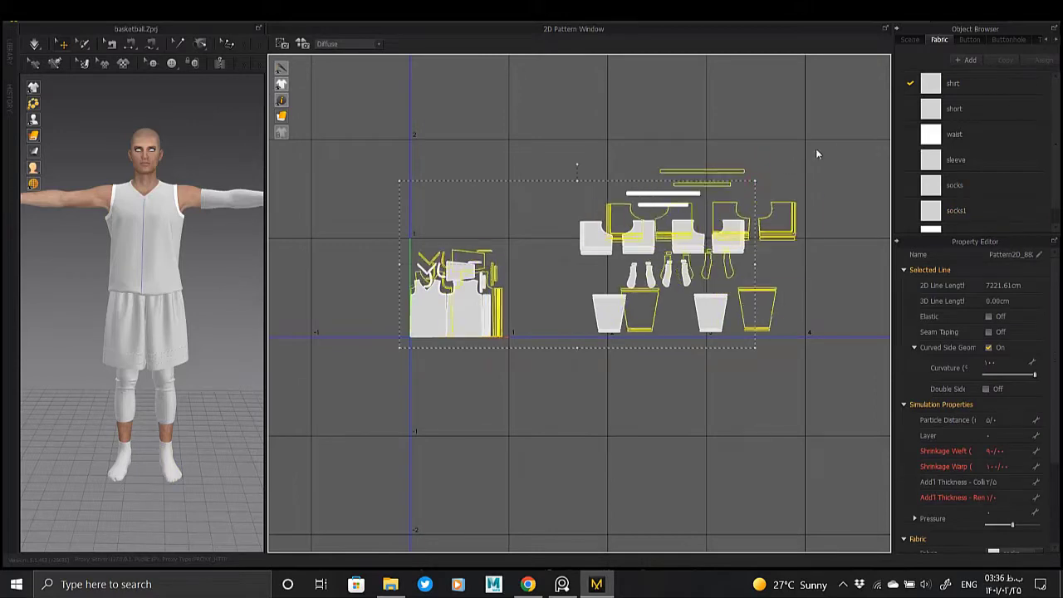
pyautogui.scroll(3, 431, 324)
pyautogui.scroll(-3, 431, 324)
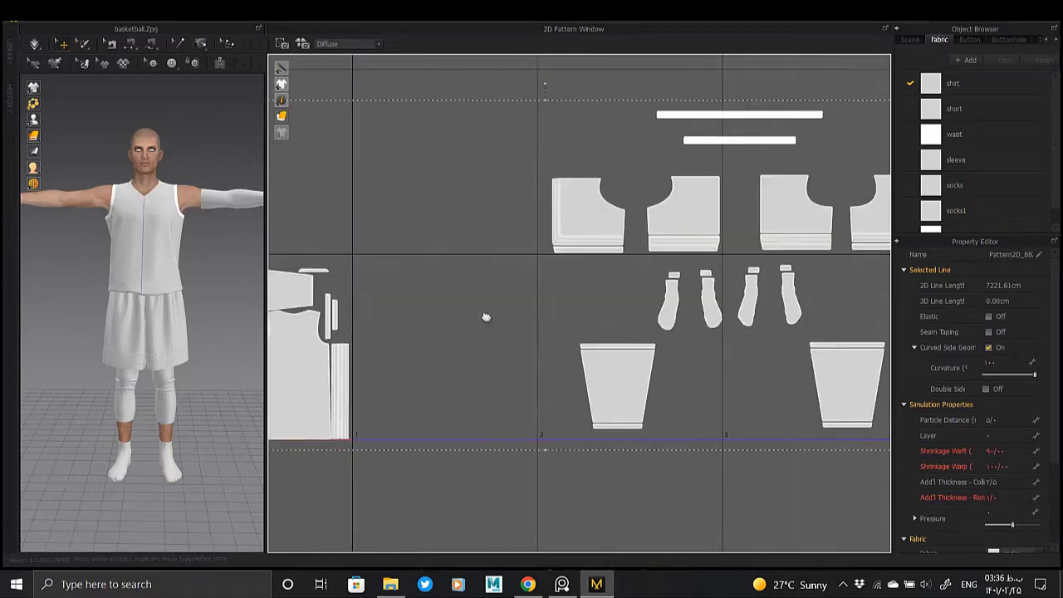
pyautogui.scroll(-1, 487, 316)
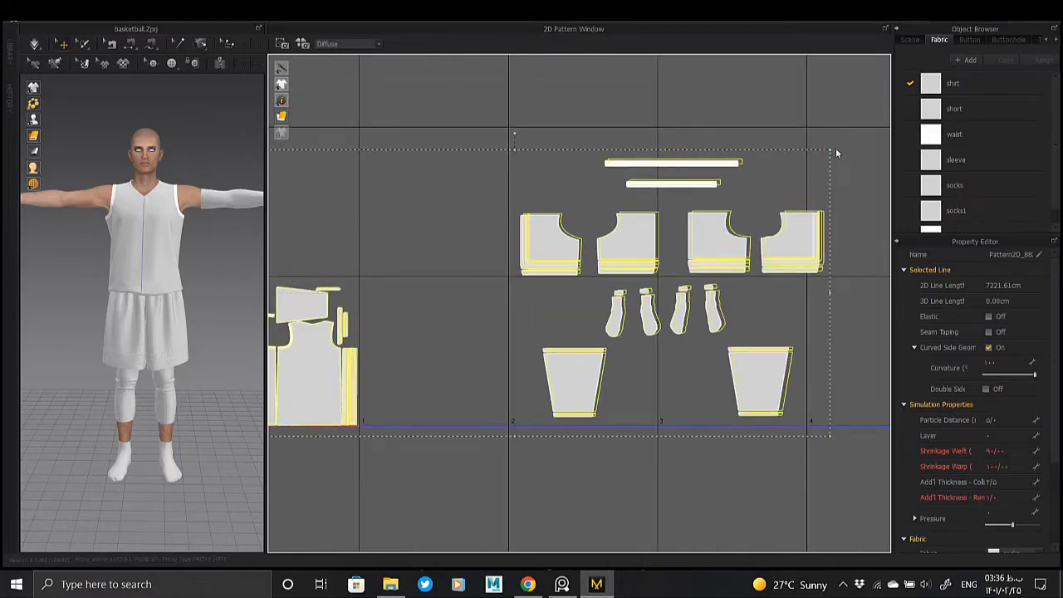
pyautogui.scroll(5, 382, 372)
pyautogui.scroll(-5, 382, 372)
pyautogui.scroll(1, 543, 275)
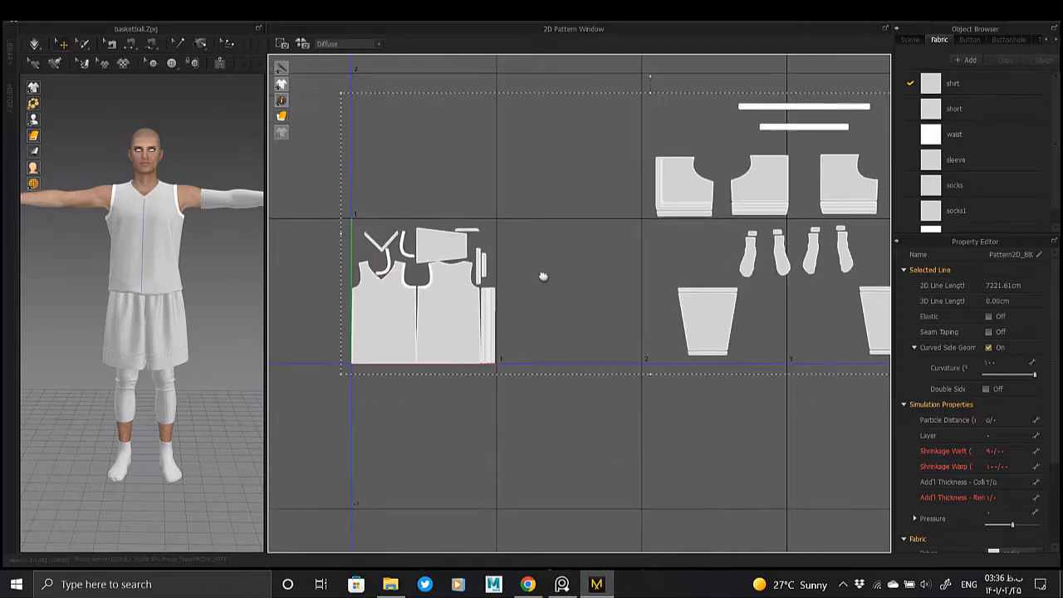
pyautogui.moveTo(544, 275)
pyautogui.mouseDown(button='middle')
pyautogui.moveTo(501, 275)
pyautogui.moveTo(422, 301)
pyautogui.mouseUp(button='middle')
pyautogui.click(479, 191)
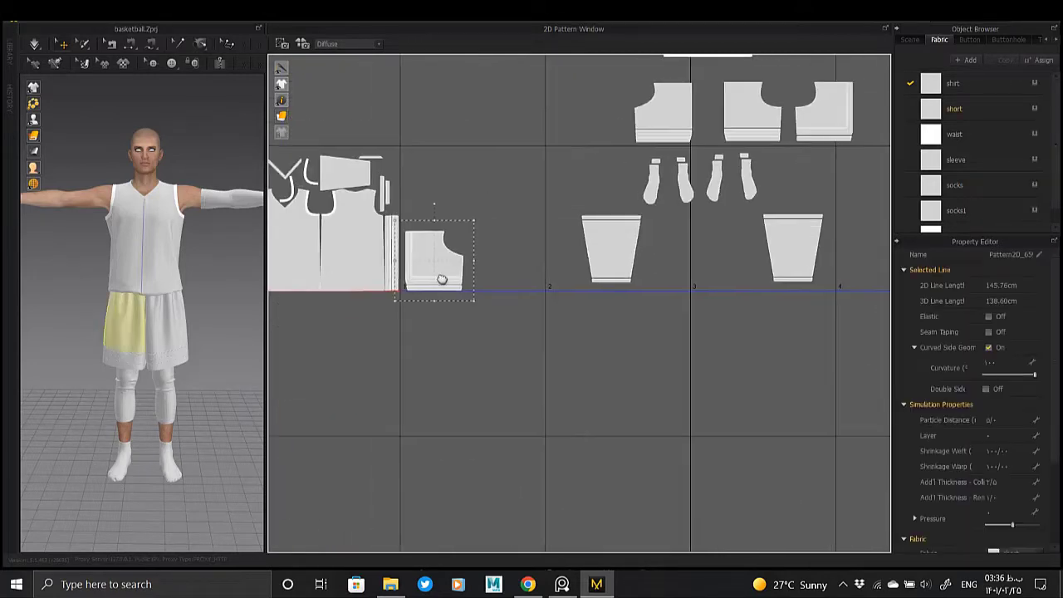
# - Inspect the shorts pieces by selecting the bottom strip line and the large panel
pyautogui.scroll(4, 440, 278)
pyautogui.scroll(1, 468, 318)
pyautogui.click(736, 323)
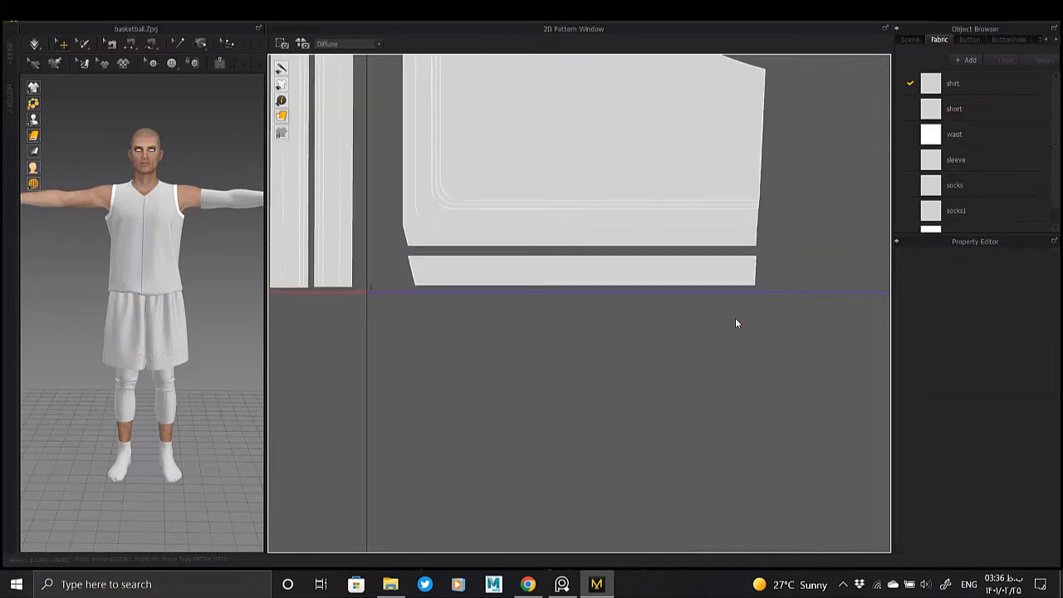
pyautogui.click(399, 249)
pyautogui.scroll(2, 417, 241)
pyautogui.scroll(-3, 444, 274)
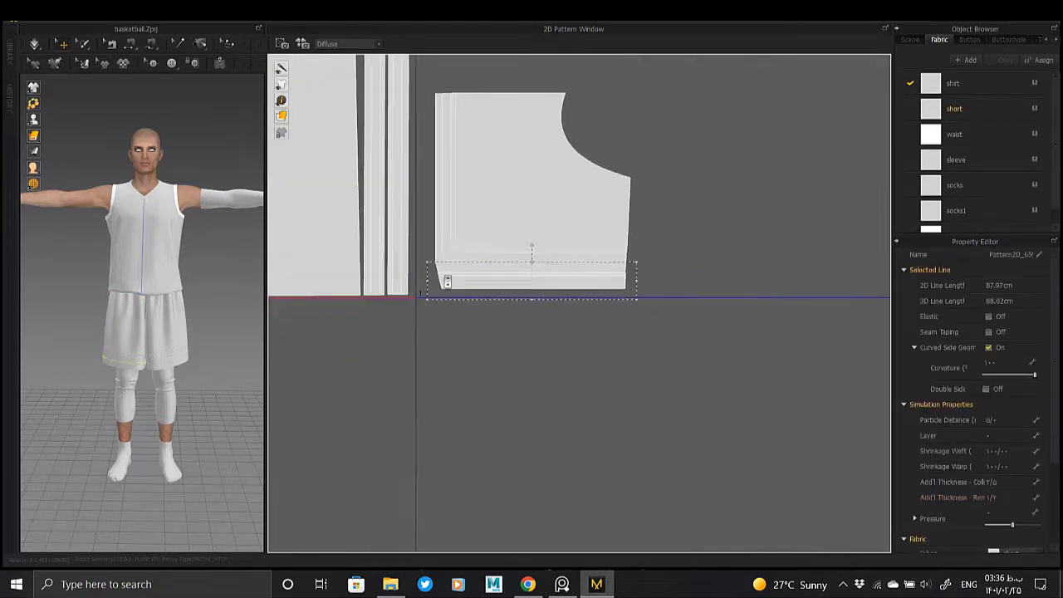
pyautogui.scroll(-2, 420, 292)
pyautogui.click(442, 247)
pyautogui.scroll(3, 441, 247)
pyautogui.scroll(2, 418, 321)
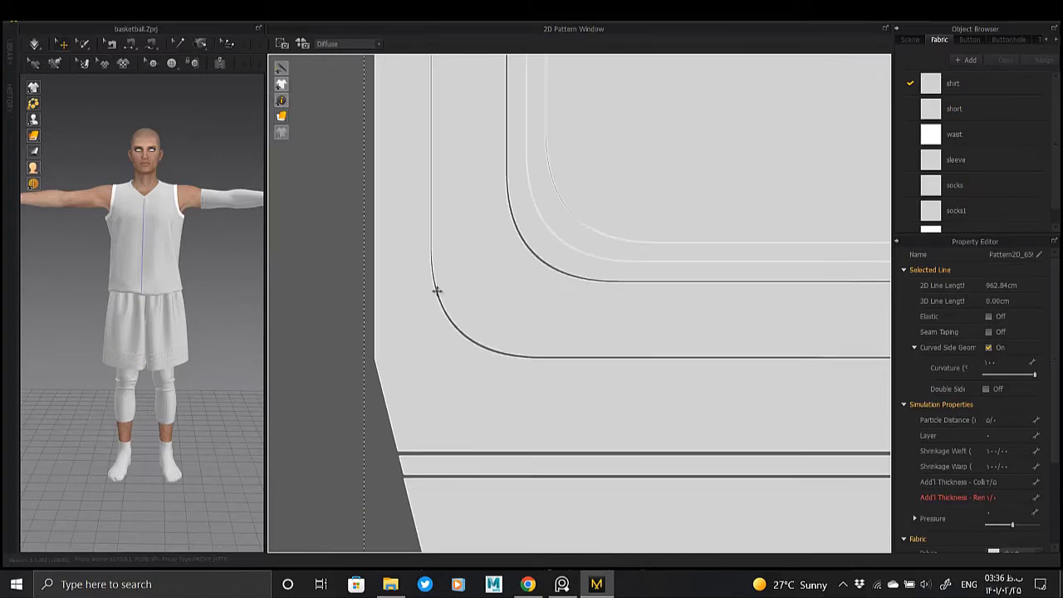
pyautogui.scroll(2, 549, 102)
pyautogui.scroll(-4, 528, 164)
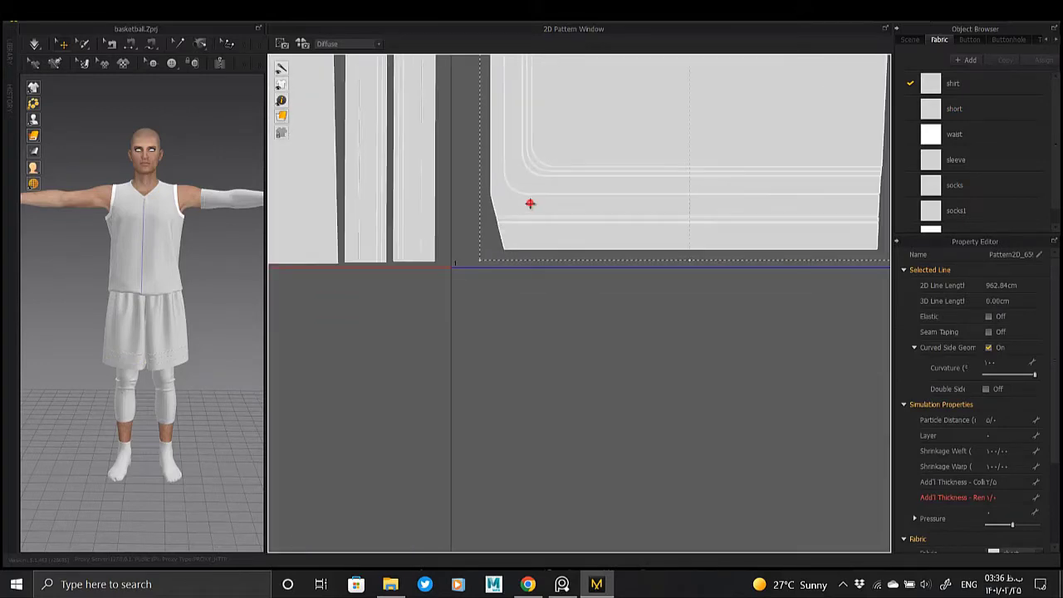
# - Nudge the shorts panel a few pixels left to align its edge, then zoom out
pyautogui.click(496, 220)
pyautogui.scroll(3, 463, 192)
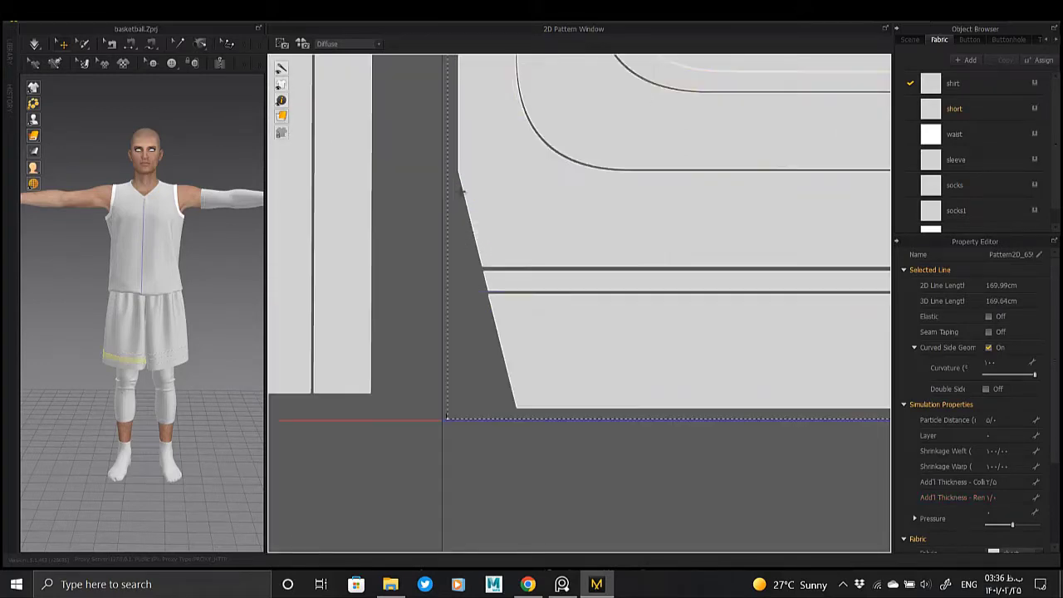
pyautogui.moveTo(508, 200); pyautogui.dragTo(504, 200)
pyautogui.scroll(-3, 508, 204)
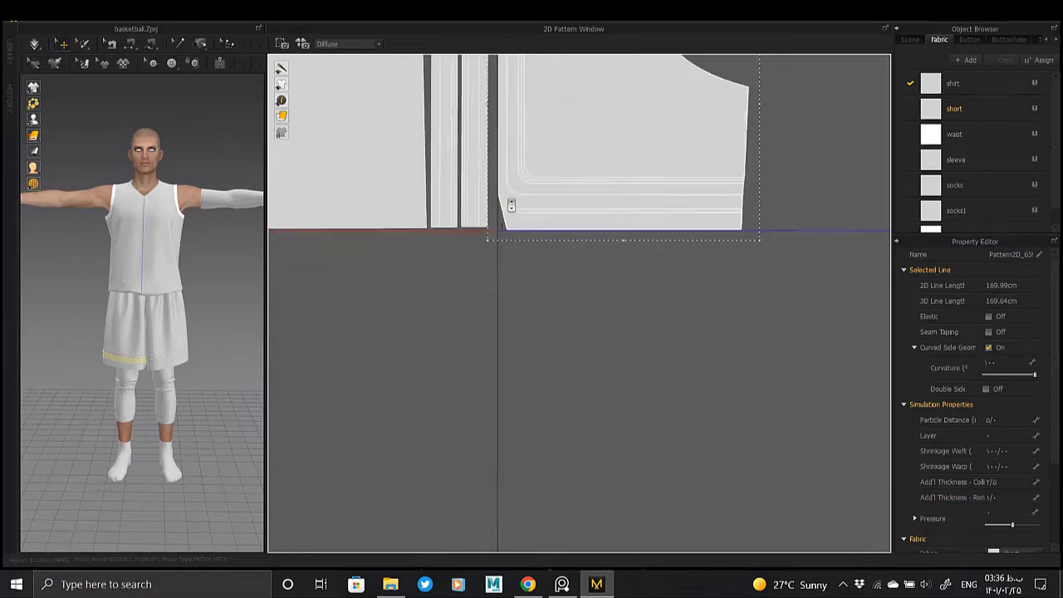
pyautogui.scroll(-2, 508, 203)
pyautogui.scroll(3, 524, 113)
pyautogui.scroll(3, 524, 112)
pyautogui.scroll(2, 491, 130)
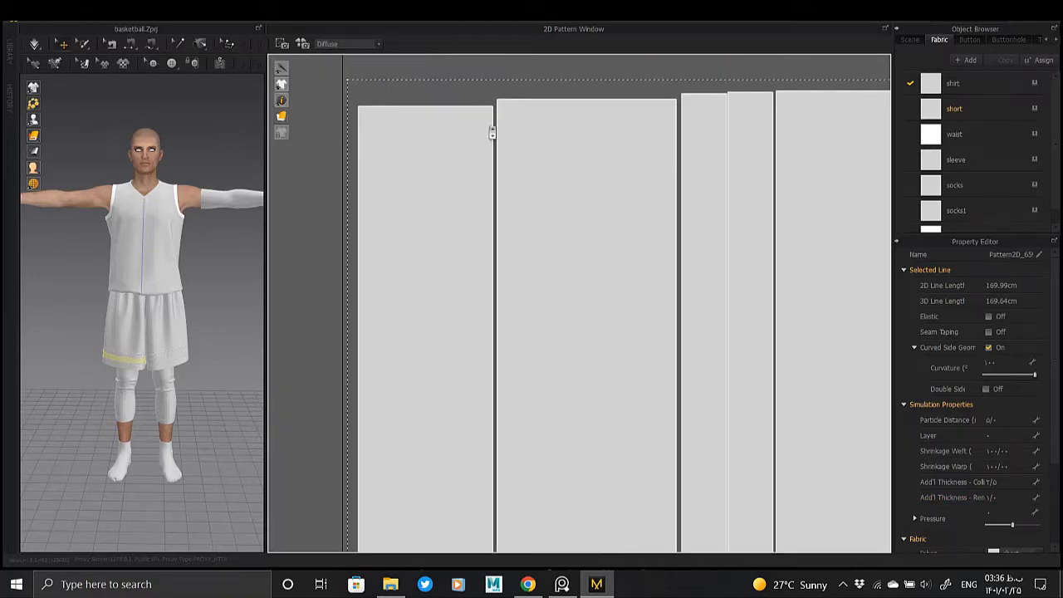
pyautogui.scroll(-3, 491, 130)
pyautogui.scroll(-3, 510, 216)
pyautogui.scroll(-2, 494, 345)
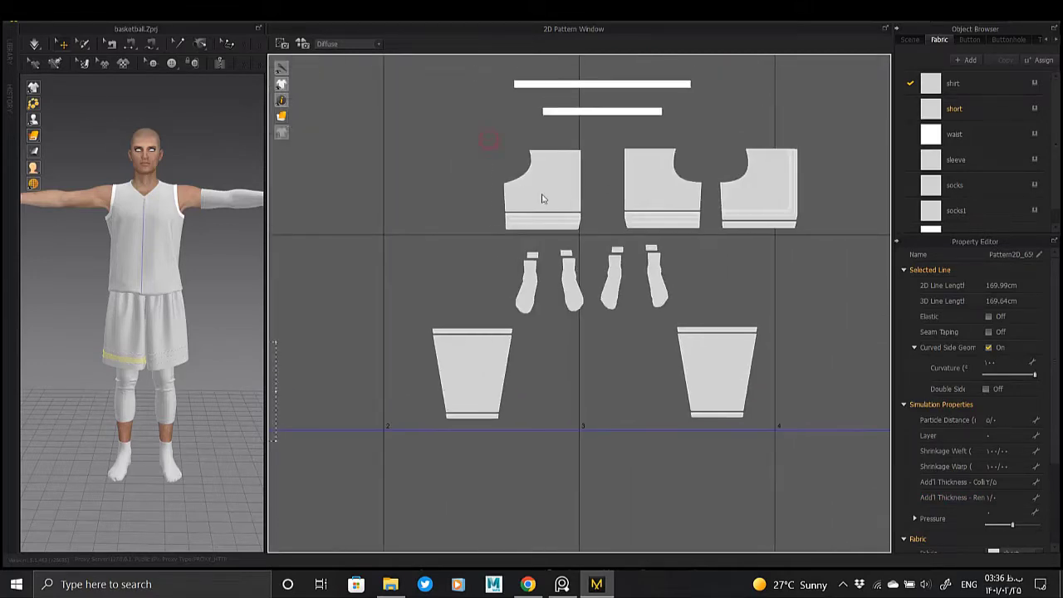
# - Move a shorts panel down beside the shirt pieces and fit it tightly against its neighbour
pyautogui.moveTo(580, 221); pyautogui.dragTo(351, 395)
pyautogui.moveTo(394, 309); pyautogui.dragTo(575, 175, button='middle')
pyautogui.scroll(3, 497, 257)
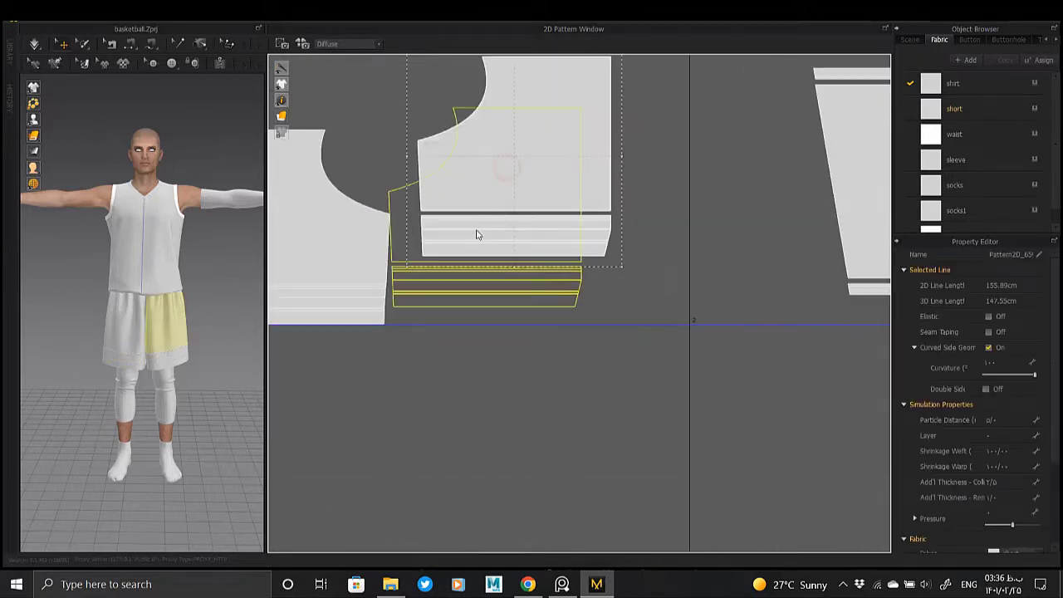
pyautogui.moveTo(480, 246); pyautogui.dragTo(448, 311)
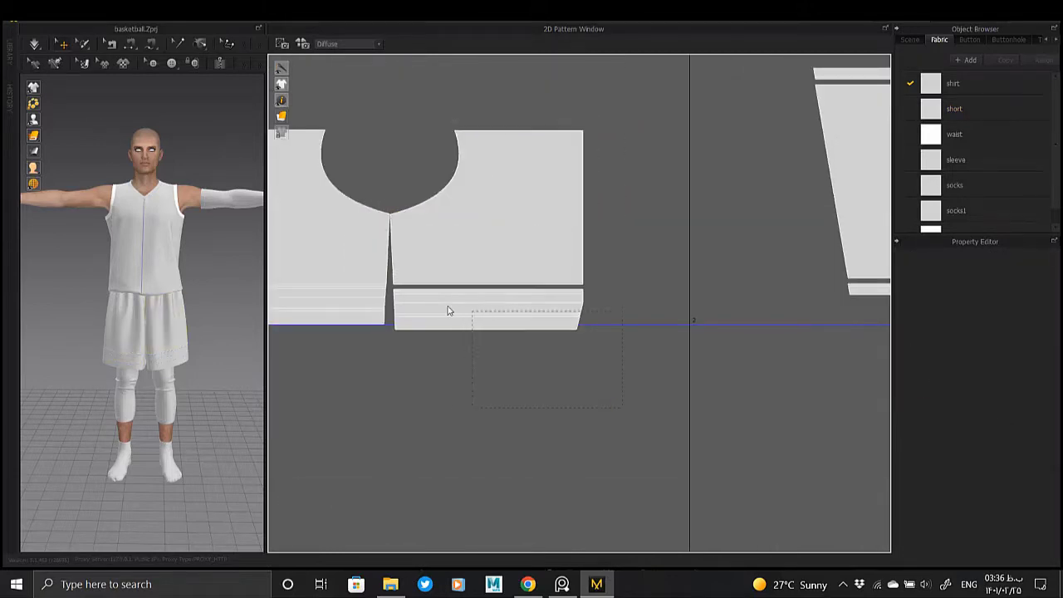
pyautogui.click(390, 284)
pyautogui.scroll(5, 398, 291)
pyautogui.scroll(-3, 420, 296)
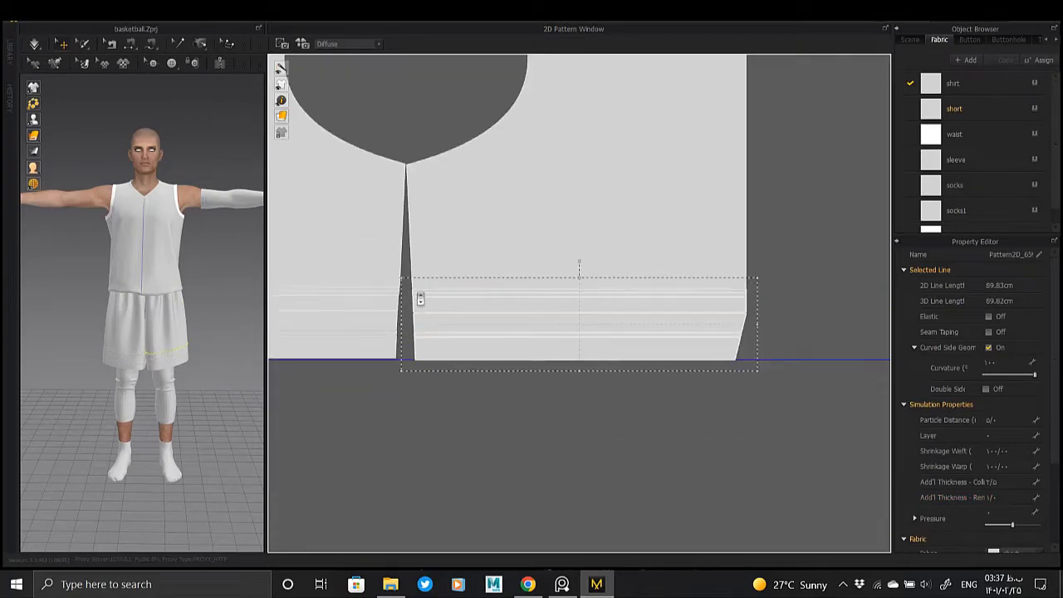
pyautogui.scroll(-2, 409, 332)
pyautogui.scroll(3, 482, 321)
pyautogui.scroll(2, 475, 320)
pyautogui.scroll(2, 475, 320)
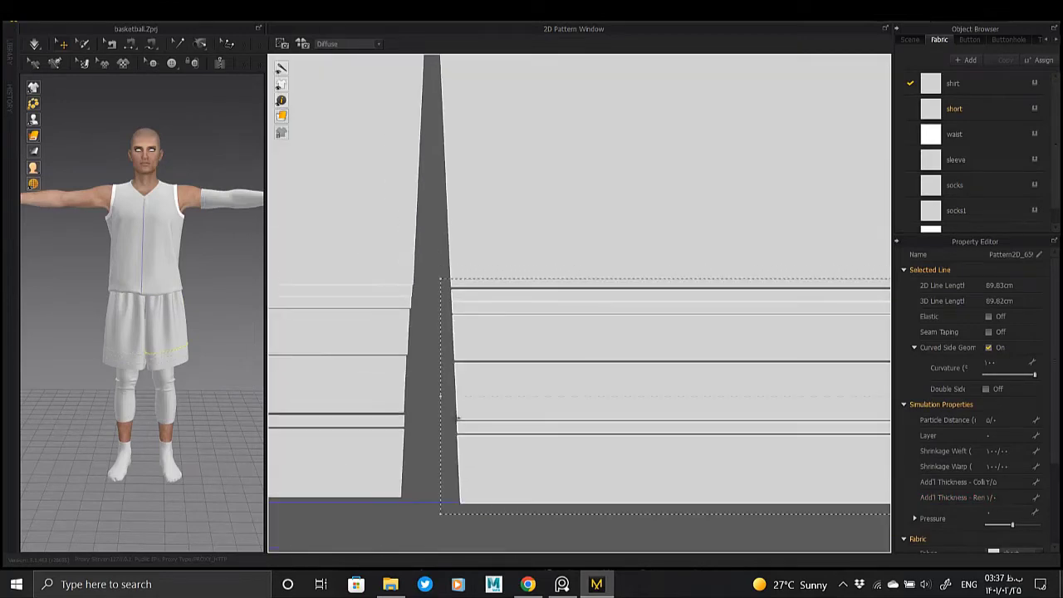
pyautogui.scroll(2, 465, 515)
pyautogui.scroll(1, 468, 472)
pyautogui.scroll(-1, 470, 463)
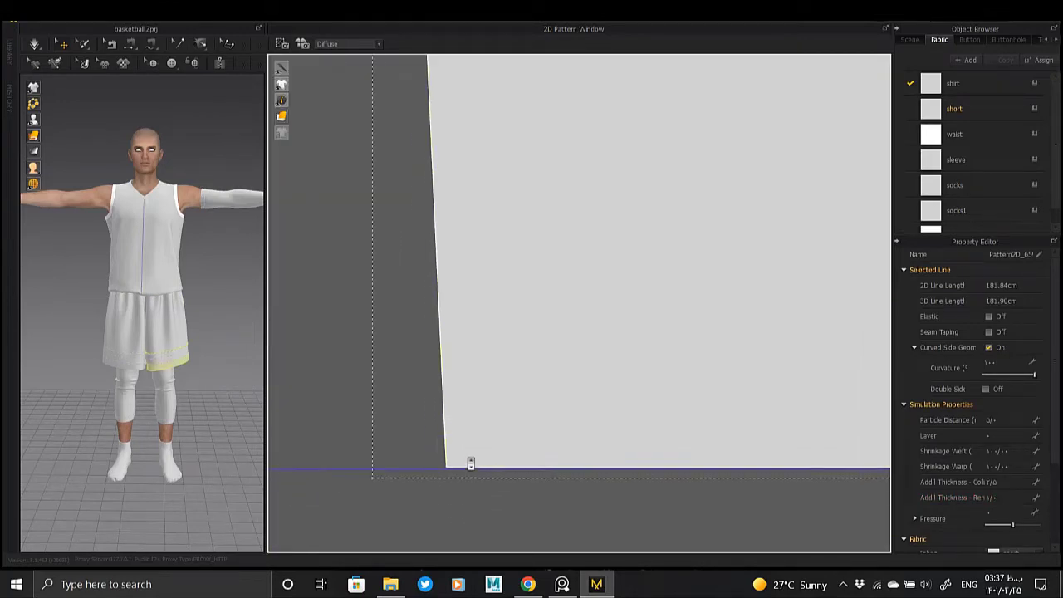
pyautogui.scroll(-2, 470, 463)
pyautogui.scroll(2, 475, 289)
pyautogui.scroll(-3, 396, 340)
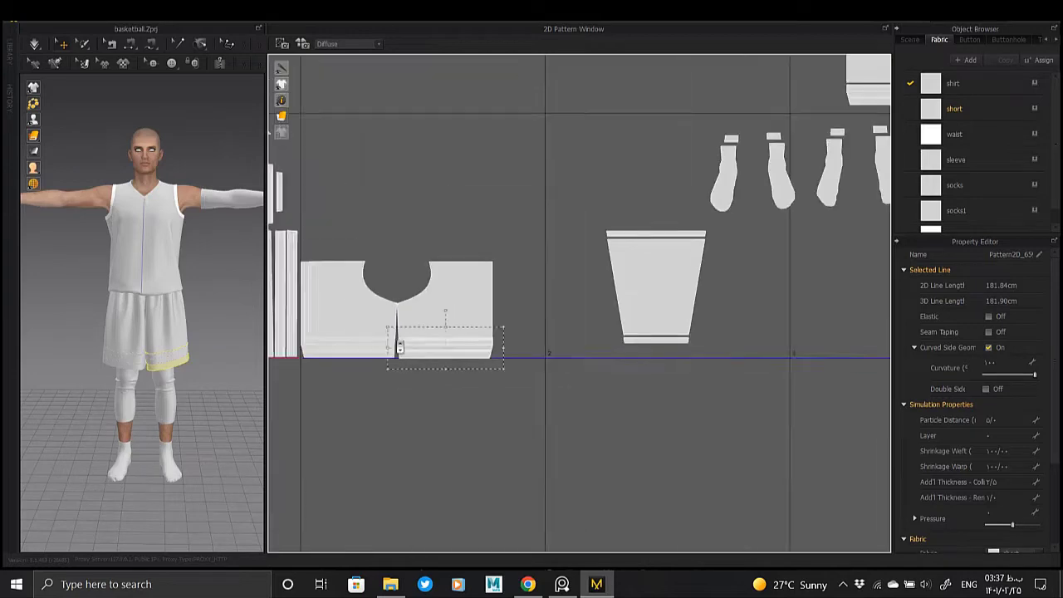
pyautogui.scroll(-2, 499, 332)
# - Paste the top-right shorts panel and drop it beside the other shorts panels
pyautogui.click(680, 267)
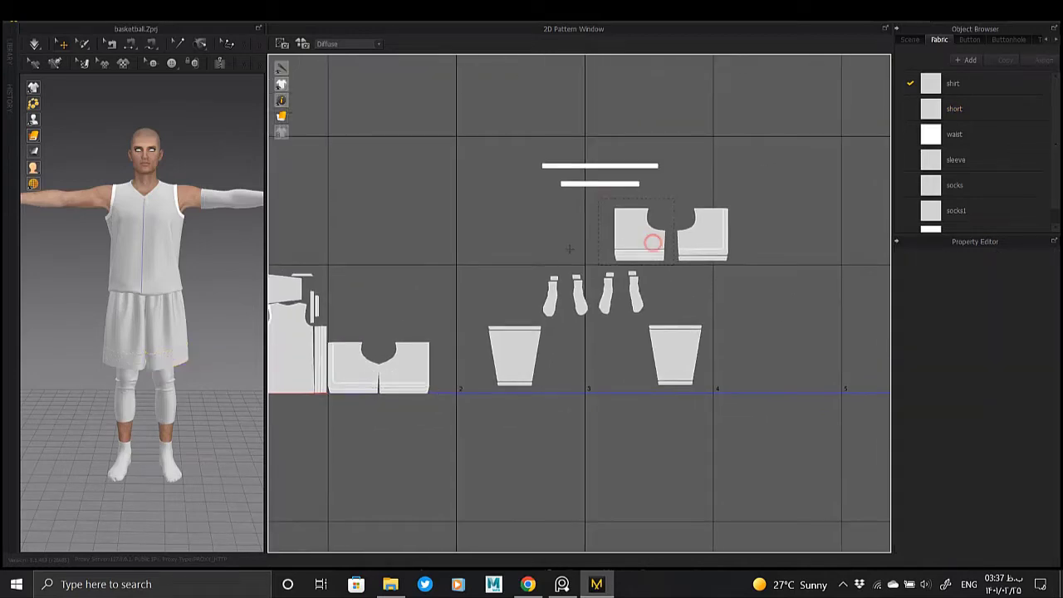
pyautogui.hotkey('ctrl', 'v')
pyautogui.scroll(5, 369, 327)
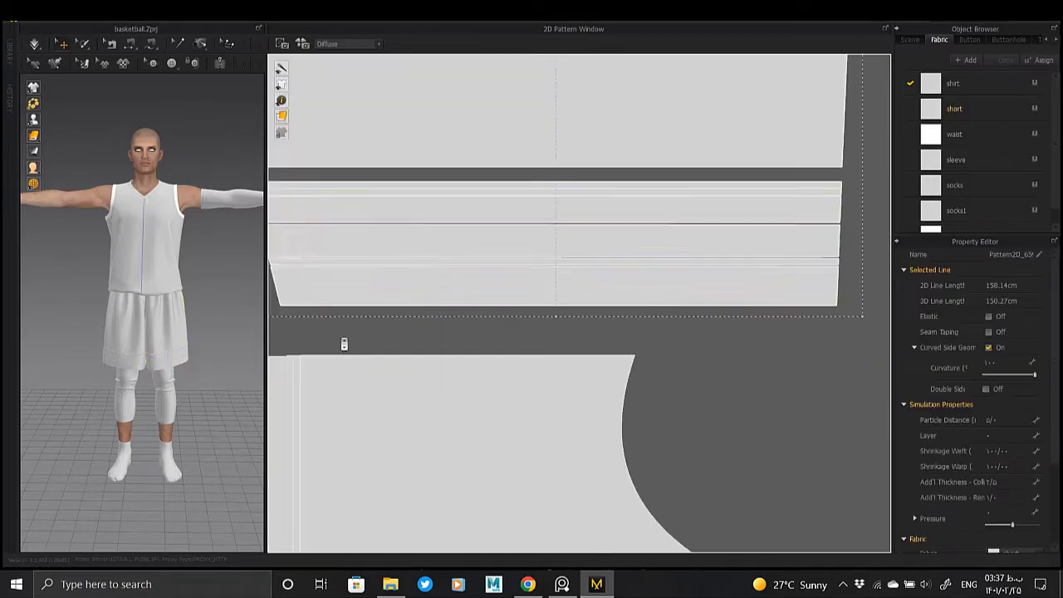
pyautogui.click(407, 315)
pyautogui.scroll(-2, 359, 224)
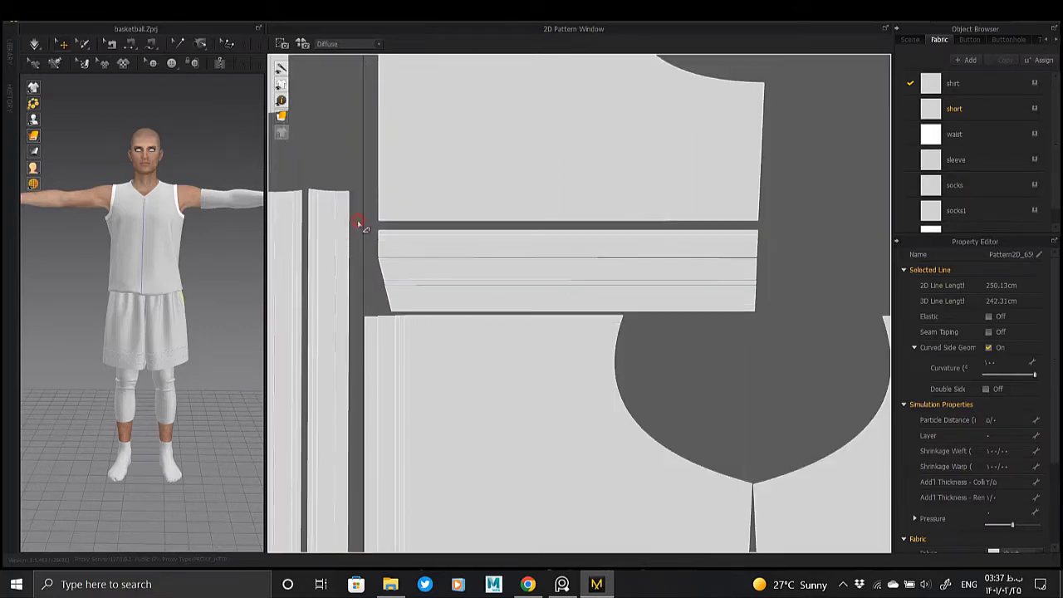
pyautogui.click(679, 333)
# - Select the hem band and the upper shorts panels to reposition them
pyautogui.scroll(3, 355, 213)
pyautogui.click(441, 254)
pyautogui.scroll(2, 442, 255)
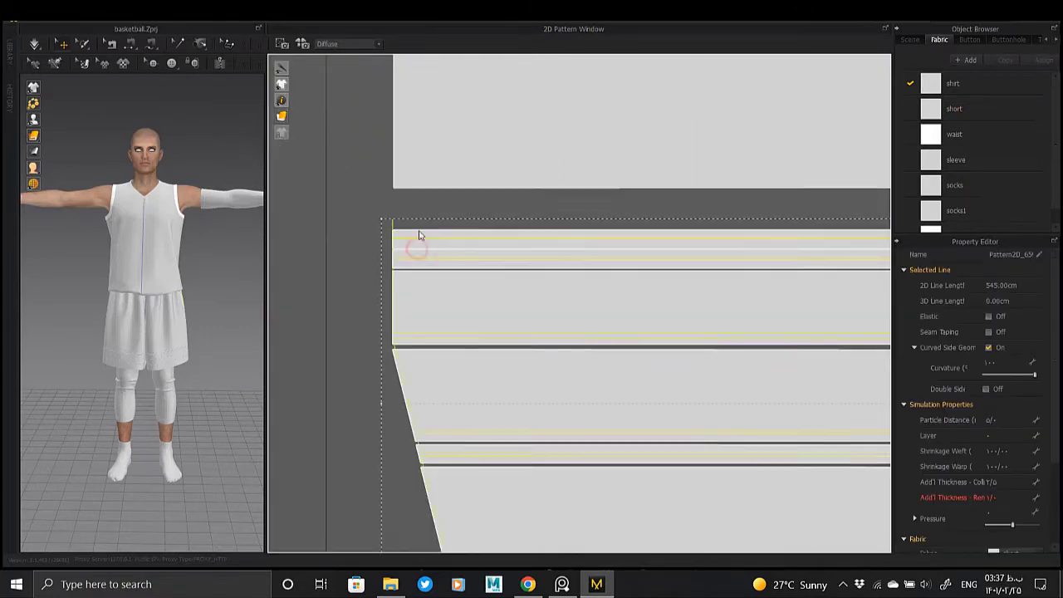
pyautogui.scroll(-3, 420, 217)
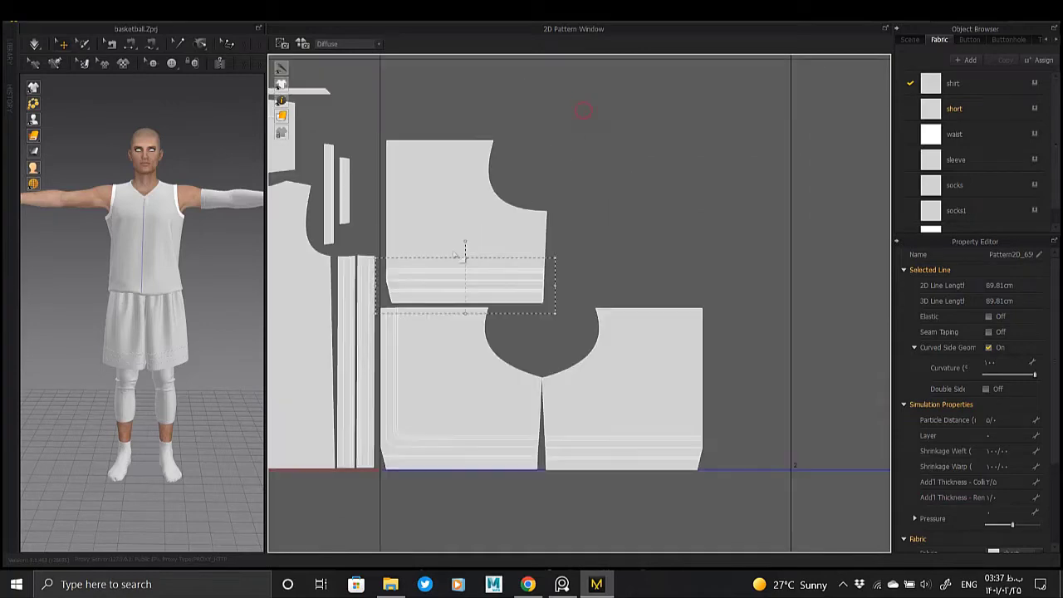
pyautogui.click(385, 332)
pyautogui.scroll(3, 375, 303)
pyautogui.scroll(2, 375, 302)
pyautogui.click(453, 308)
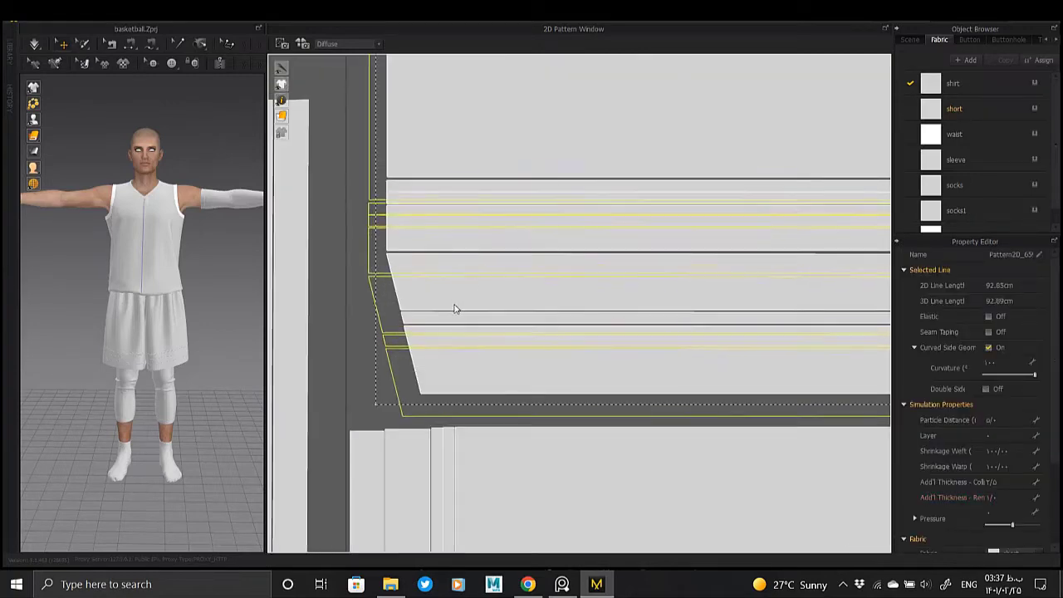
pyautogui.scroll(-1, 438, 316)
pyautogui.scroll(-3, 437, 313)
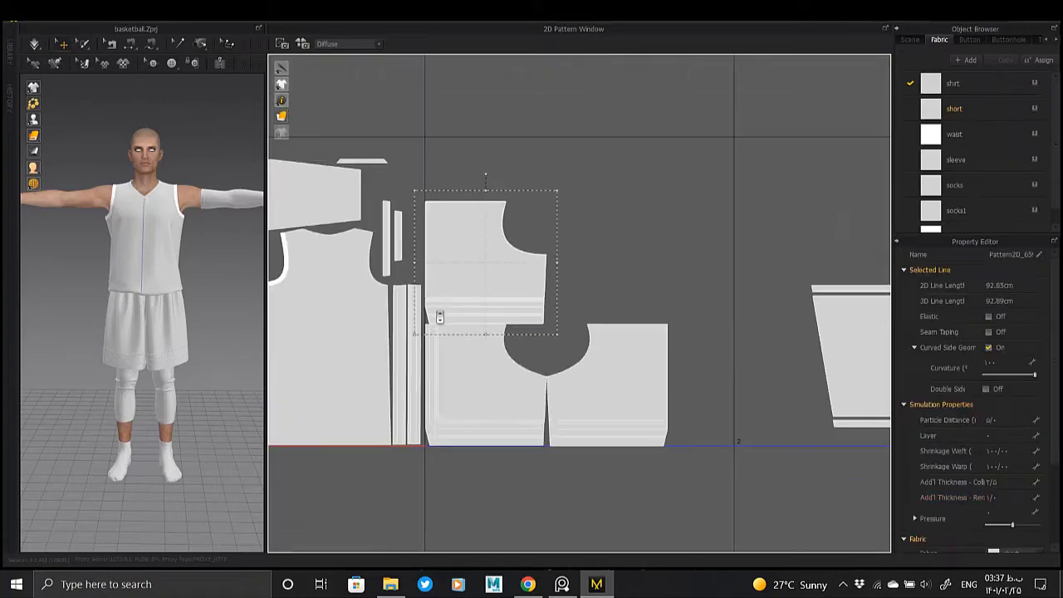
pyautogui.scroll(-2, 434, 316)
# - Move the remaining shorts panel into the block and check its top edge alignment
pyautogui.click(420, 292)
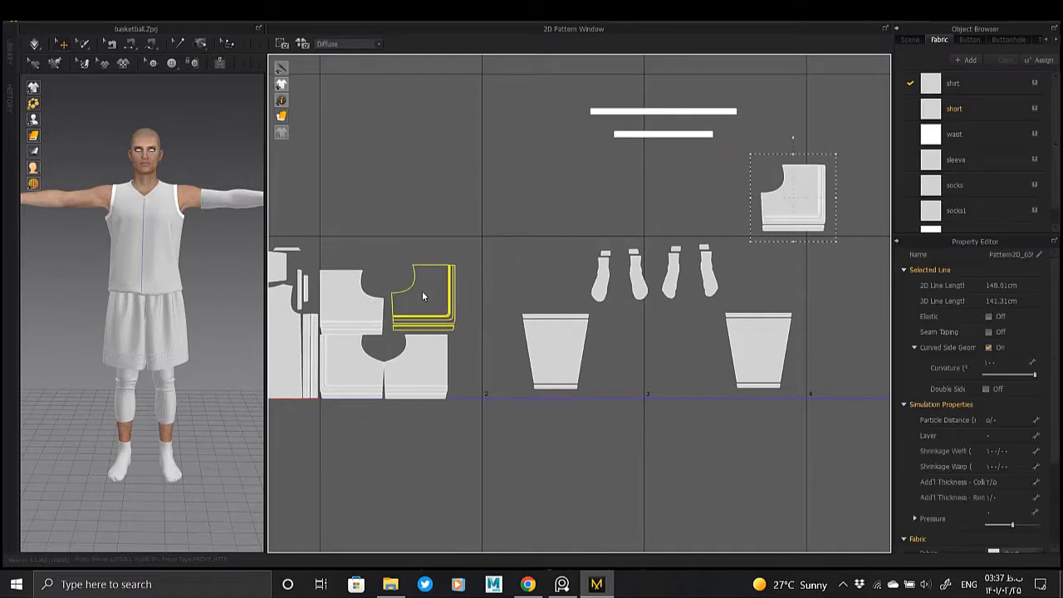
pyautogui.scroll(2, 419, 293)
pyautogui.scroll(3, 419, 293)
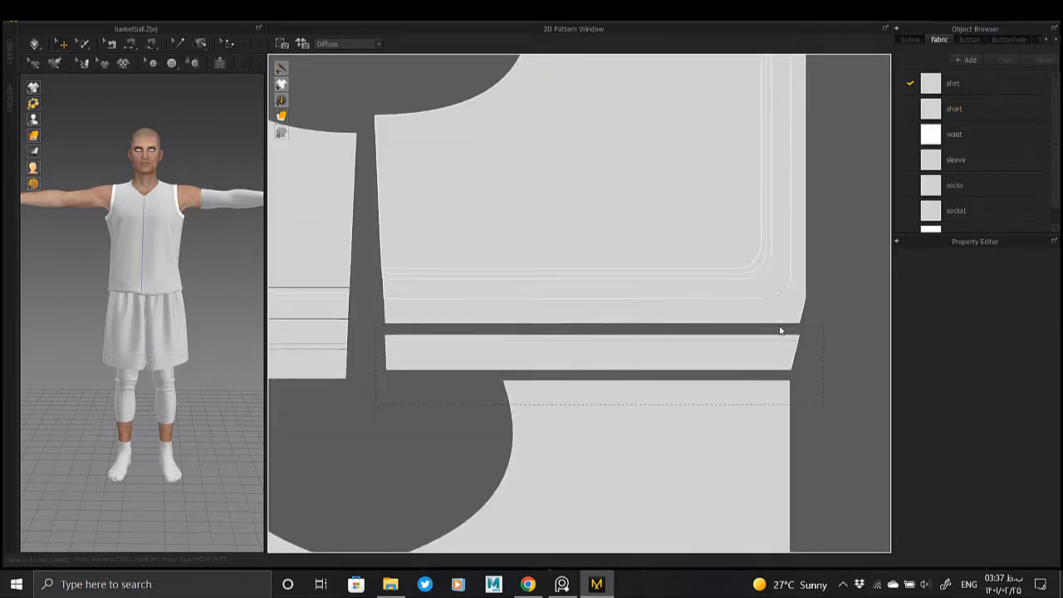
pyautogui.scroll(3, 388, 340)
pyautogui.click(401, 322)
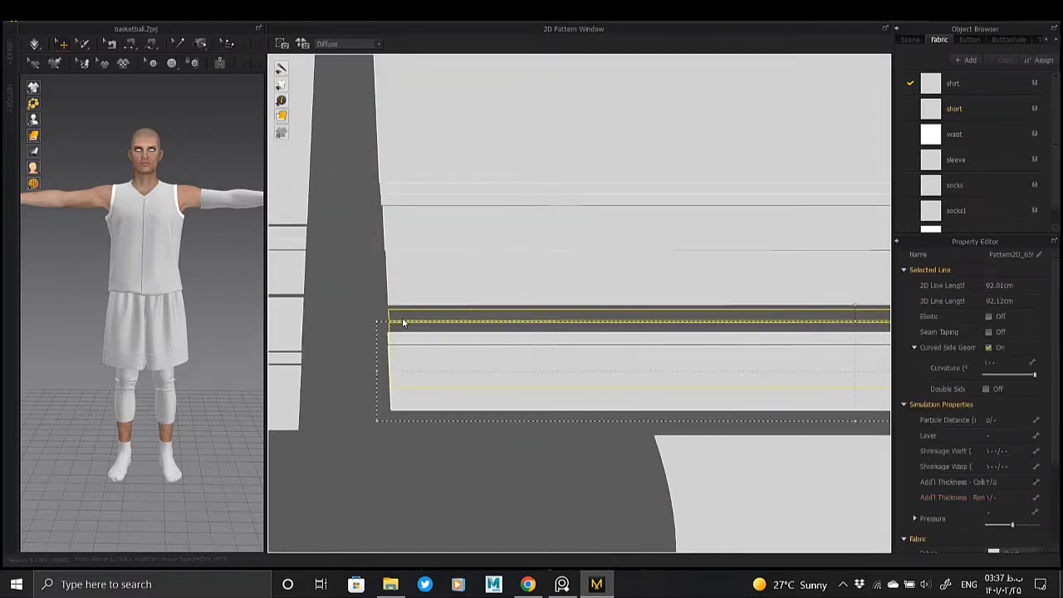
pyautogui.scroll(-3, 404, 323)
pyautogui.scroll(-3, 404, 322)
pyautogui.click(501, 307)
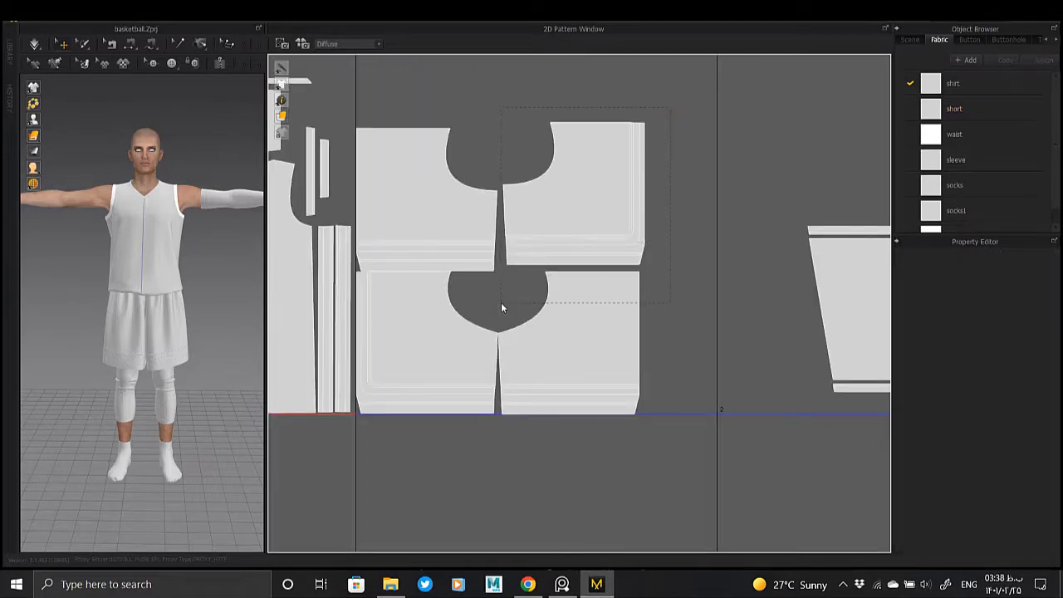
pyautogui.scroll(5, 501, 308)
pyautogui.click(610, 194)
# - Cut and paste the two waistband strips nearer the other pattern pieces
pyautogui.scroll(-8, 595, 192)
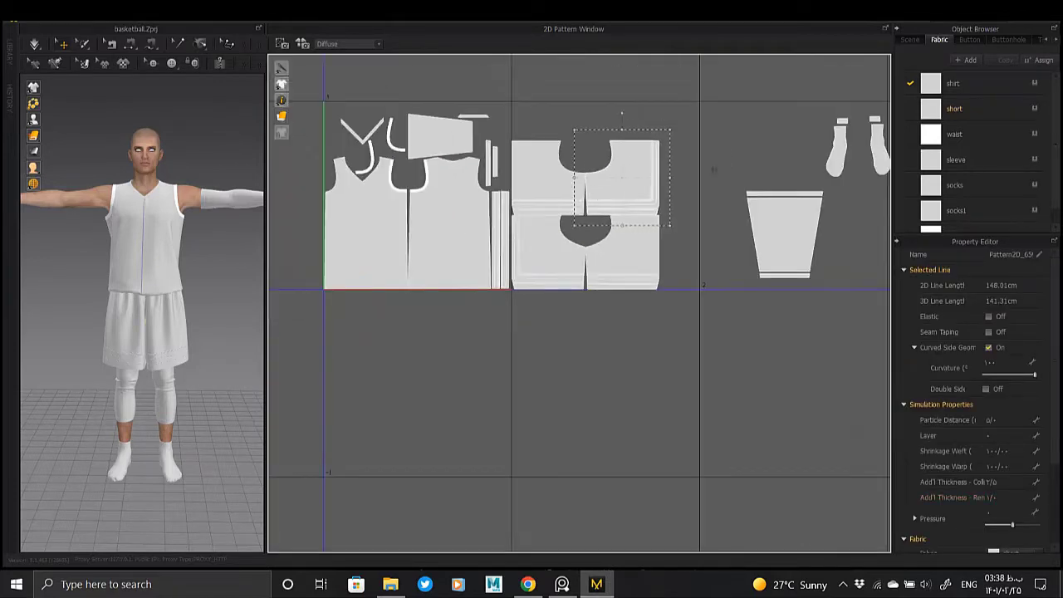
pyautogui.moveTo(712, 170); pyautogui.dragTo(508, 272, button='middle')
pyautogui.scroll(-3, 570, 267)
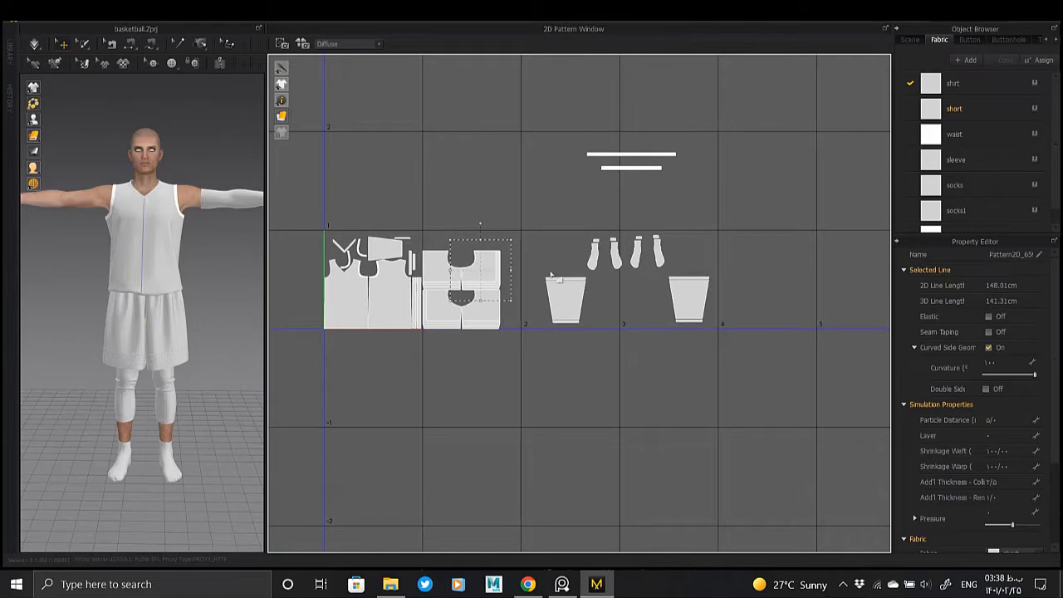
pyautogui.click(631, 155)
pyautogui.hotkey('ctrl', 'c')
pyautogui.hotkey('ctrl', 'v')
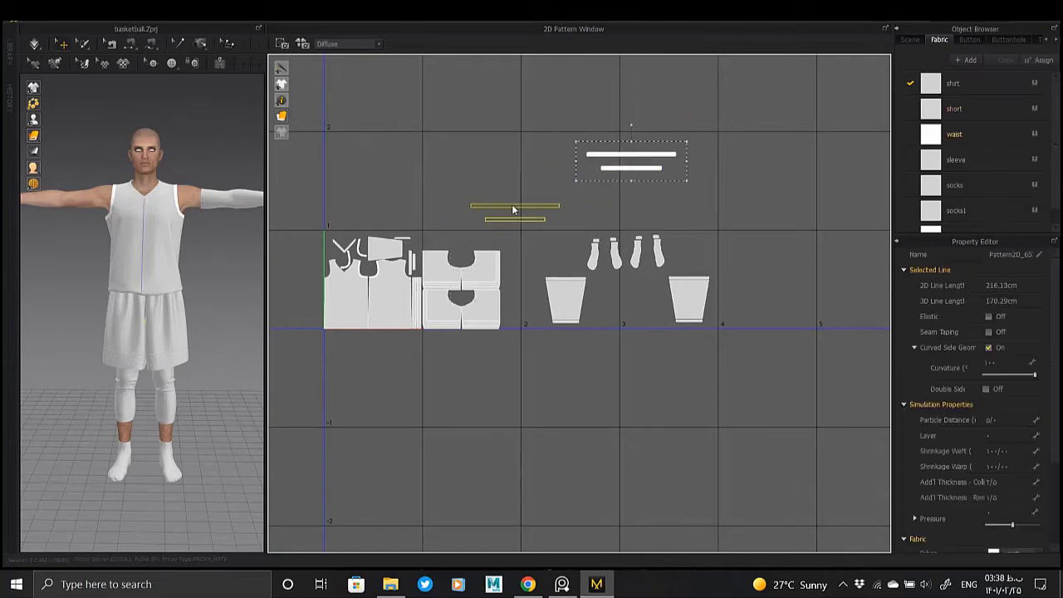
pyautogui.click(513, 210)
# - Select all pattern pieces and scale the whole layout down slightly
pyautogui.hotkey('ctrl', 'a')
pyautogui.scroll(2, 377, 305)
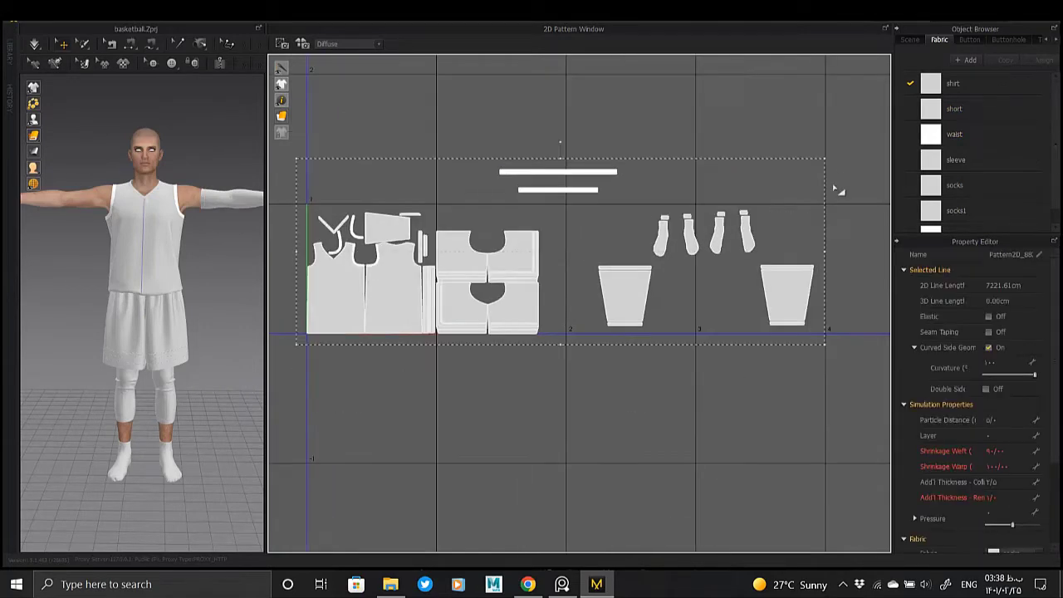
pyautogui.moveTo(823, 161); pyautogui.dragTo(802, 168)
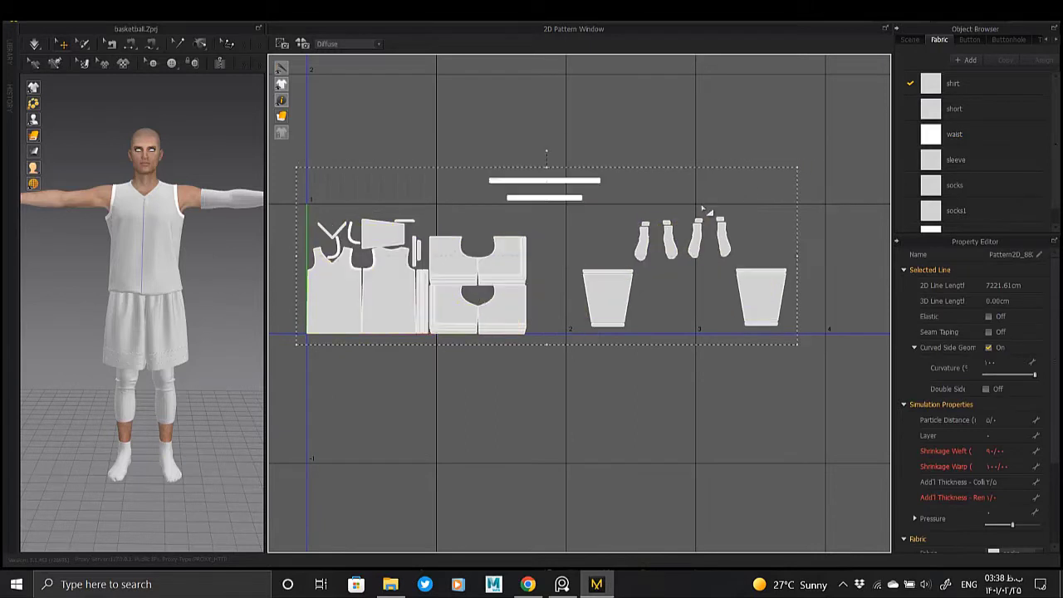
pyautogui.click(427, 381)
# - Select the shorts panels and pan the layout view to inspect them
pyautogui.scroll(3, 433, 362)
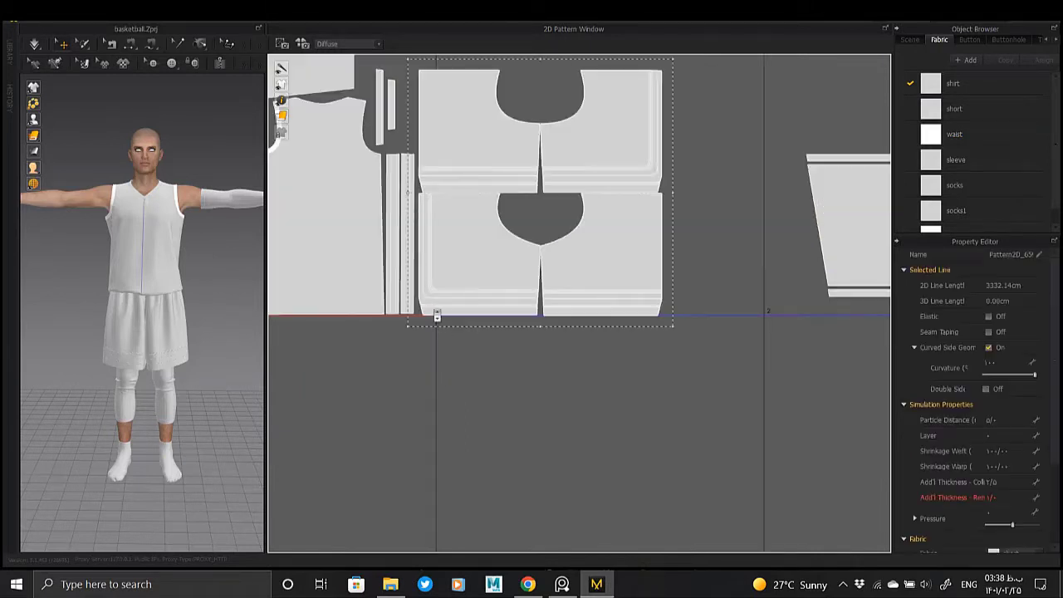
pyautogui.scroll(2, 433, 362)
pyautogui.click(471, 266)
pyautogui.scroll(5, 469, 312)
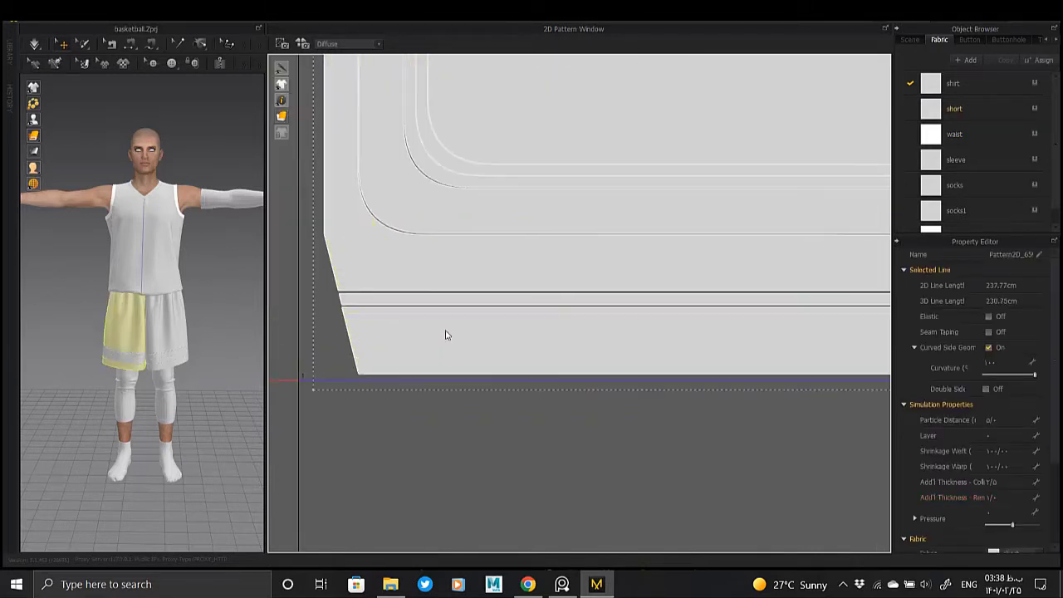
pyautogui.scroll(-4, 439, 335)
pyautogui.scroll(-4, 440, 336)
pyautogui.scroll(4, 803, 344)
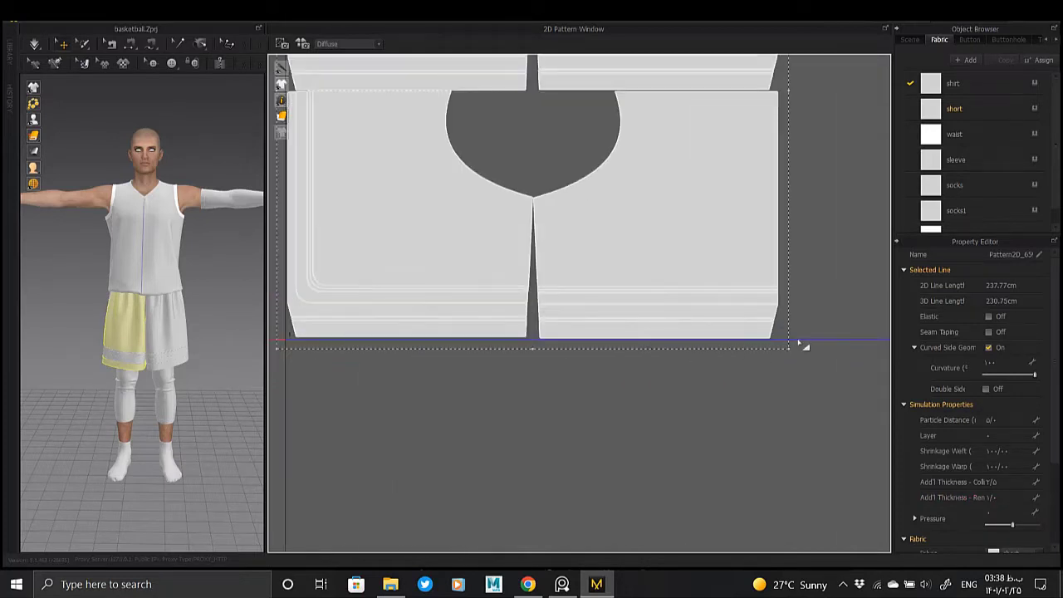
pyautogui.scroll(2, 667, 373)
pyautogui.scroll(-5, 708, 355)
pyautogui.moveTo(708, 356); pyautogui.dragTo(570, 380, button='middle')
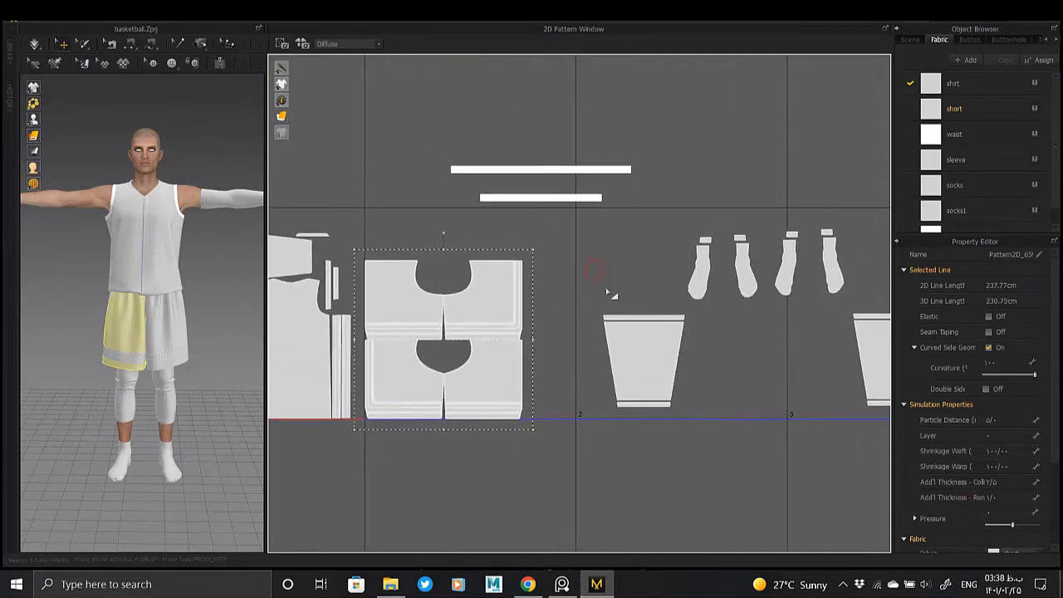
# - Move the cup-shaped pattern piece slightly higher
pyautogui.click(645, 357)
pyautogui.moveTo(442, 256)
pyautogui.mouseDown()
pyautogui.moveTo(555, 257)
pyautogui.moveTo(445, 246)
pyautogui.moveTo(629, 266)
pyautogui.mouseUp()
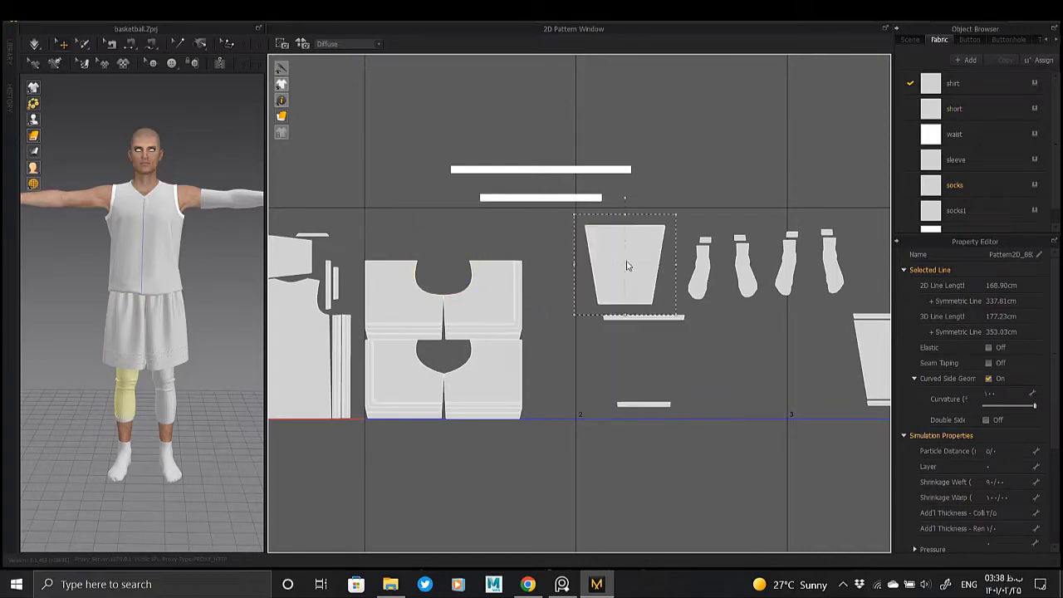
pyautogui.scroll(-2, 628, 272)
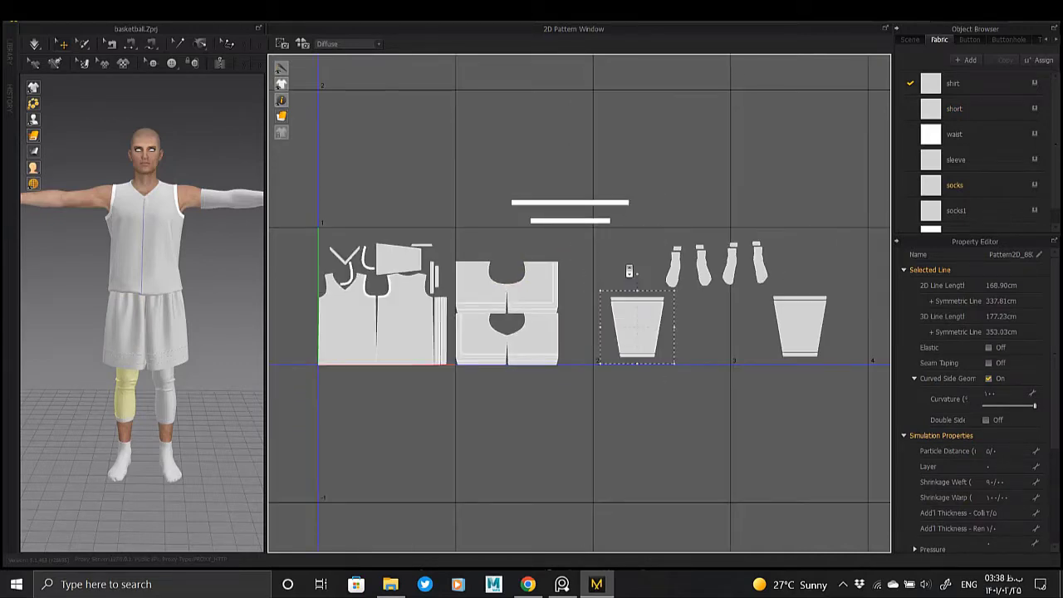
pyautogui.moveTo(201, 312); pyautogui.dragTo(205, 266, button='right')
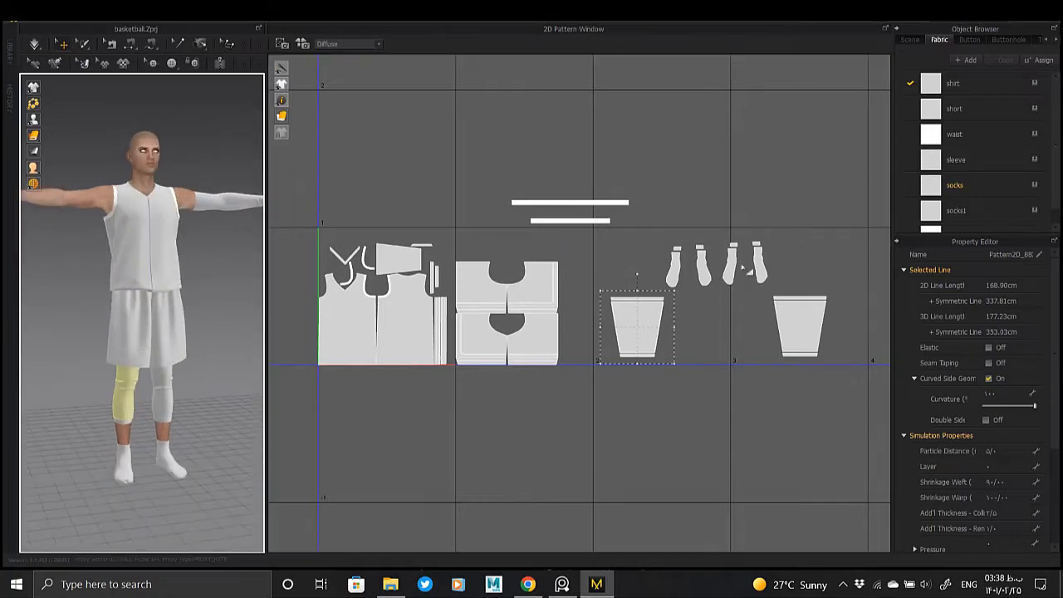
# - Box-select every pattern piece and shrink them together slightly
pyautogui.moveTo(846, 161); pyautogui.dragTo(733, 231)
pyautogui.moveTo(305, 410); pyautogui.dragTo(306, 410)
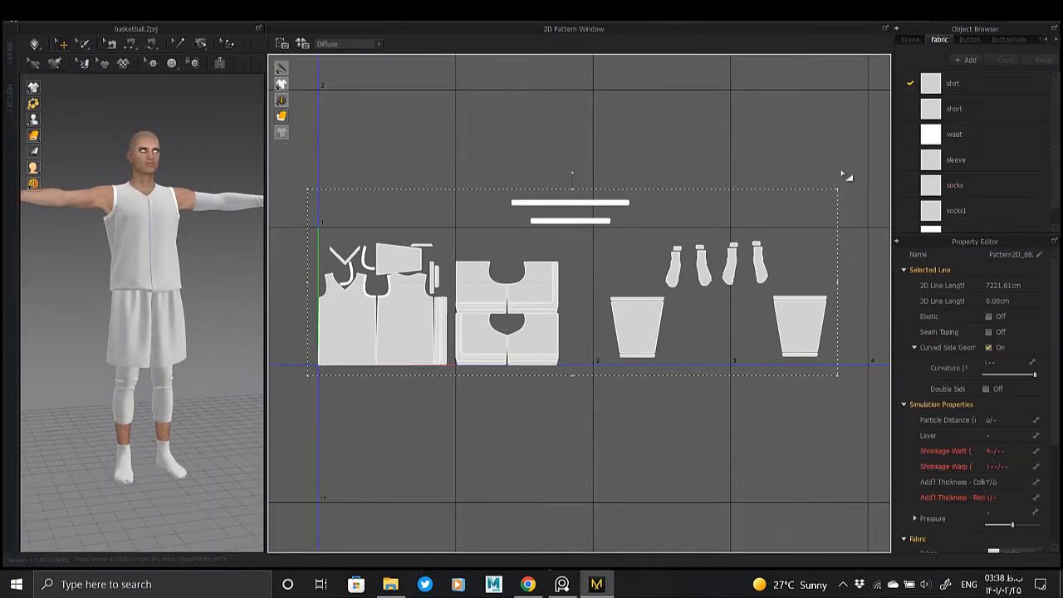
pyautogui.moveTo(840, 192); pyautogui.dragTo(813, 195)
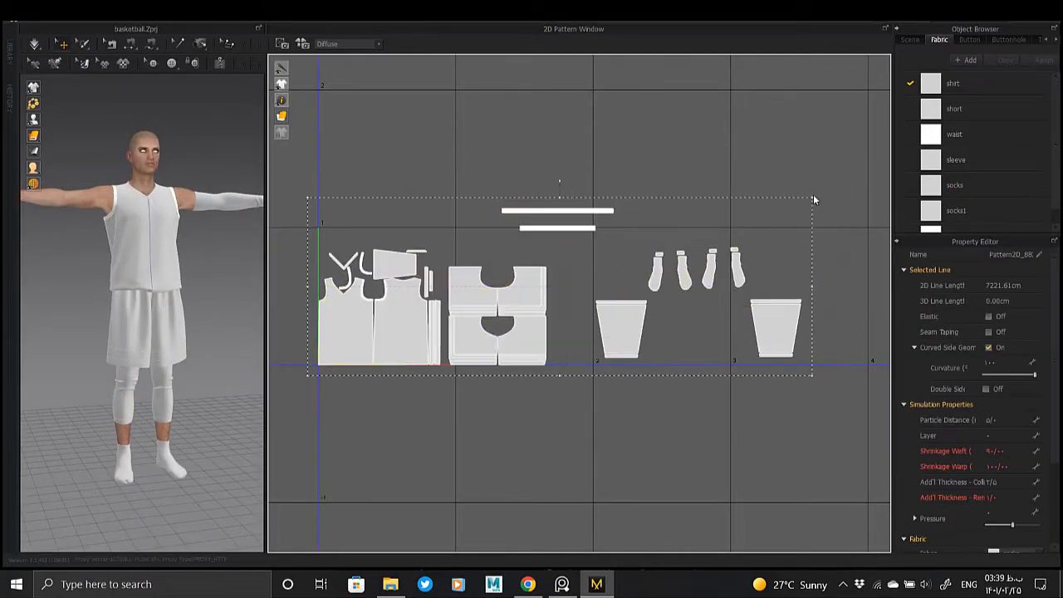
pyautogui.click(638, 240)
# - Select the shorts, waist bar and right knee-pad pieces to inspect them
pyautogui.scroll(5, 482, 336)
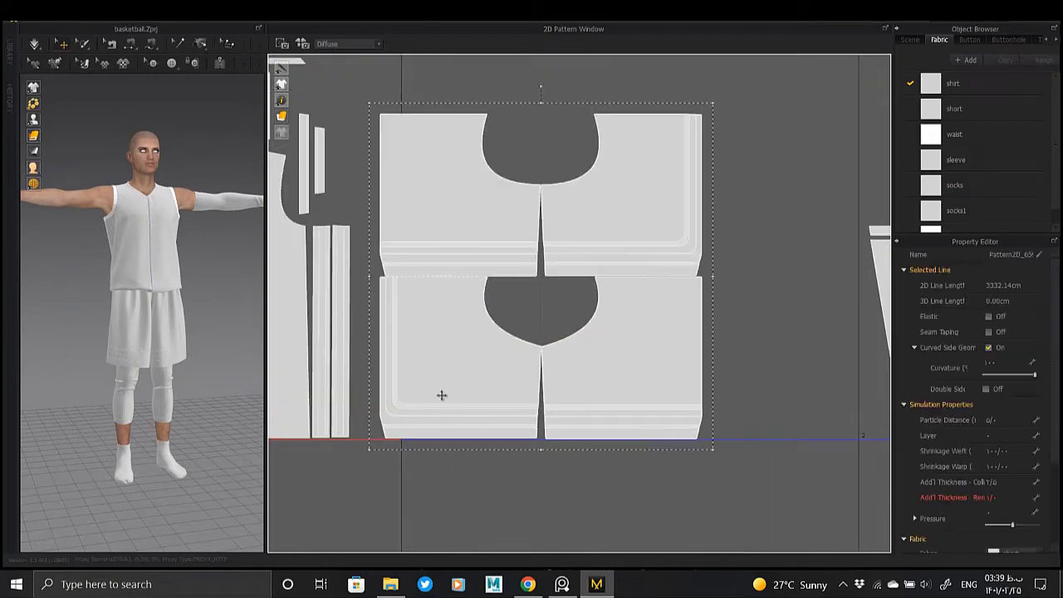
pyautogui.click(441, 396)
pyautogui.scroll(2, 416, 407)
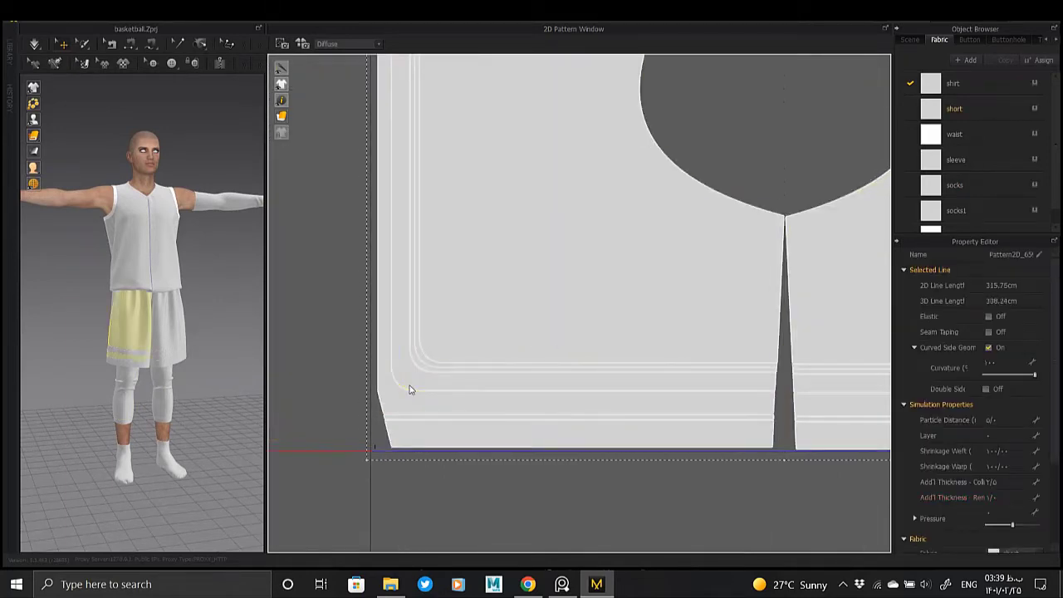
pyautogui.scroll(-5, 408, 388)
pyautogui.moveTo(683, 192); pyautogui.dragTo(615, 246, button='middle')
pyautogui.click(536, 183)
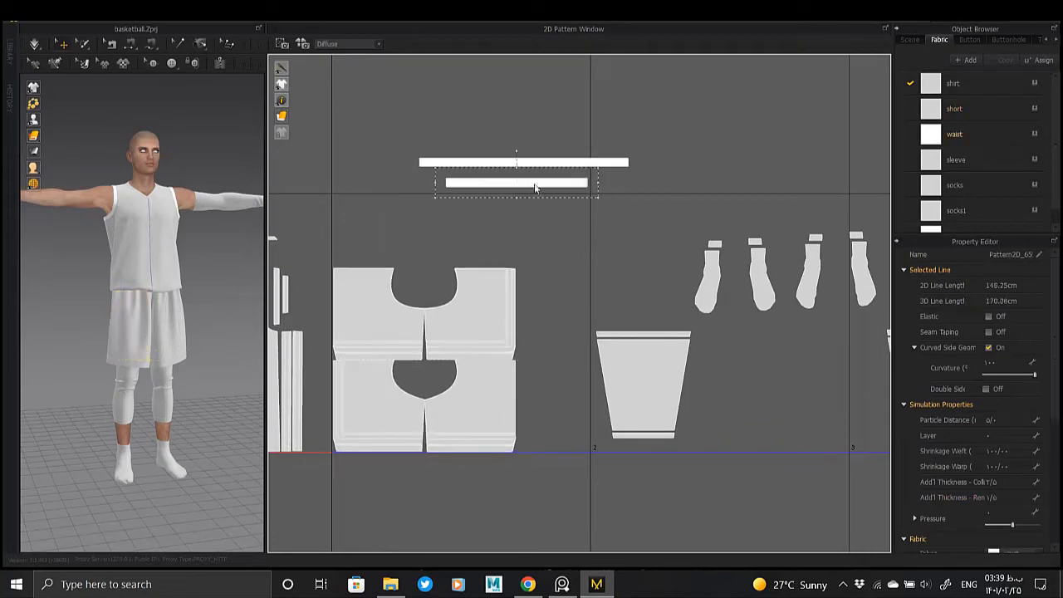
pyautogui.scroll(-2, 590, 243)
pyautogui.scroll(-1, 623, 274)
pyautogui.click(628, 283)
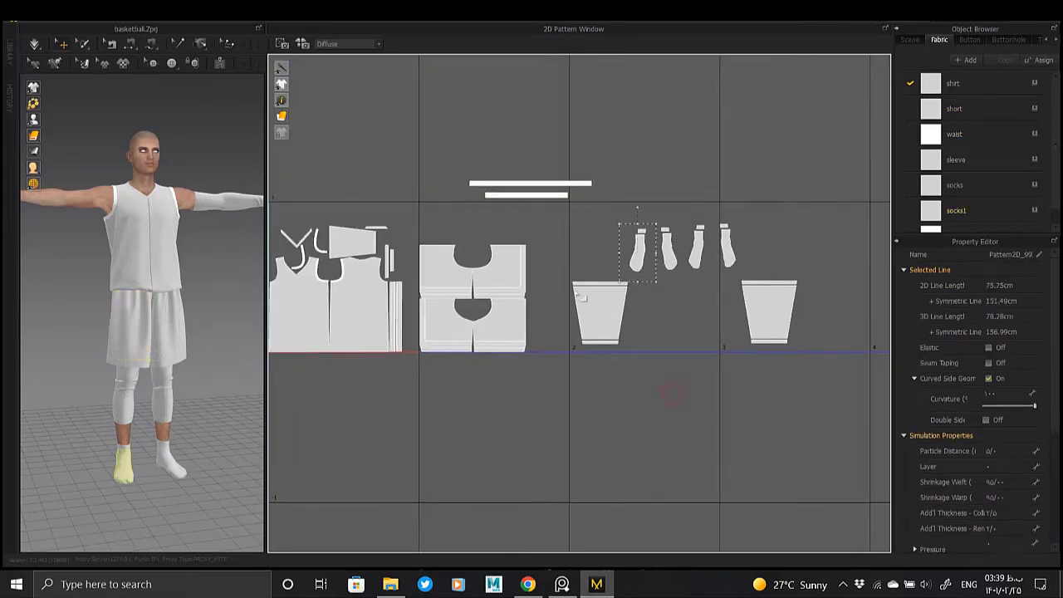
# - Move the knee-pad piece beside the shorts, with one shorts panel above and one moved below
pyautogui.scroll(2, 558, 272)
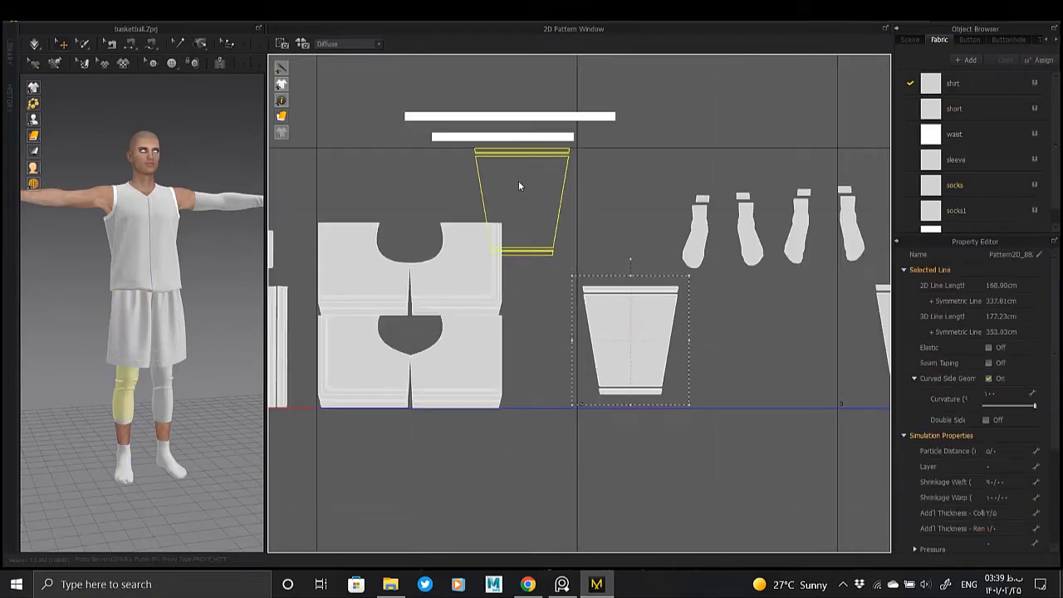
pyautogui.moveTo(535, 185); pyautogui.dragTo(525, 185)
pyautogui.click(402, 207)
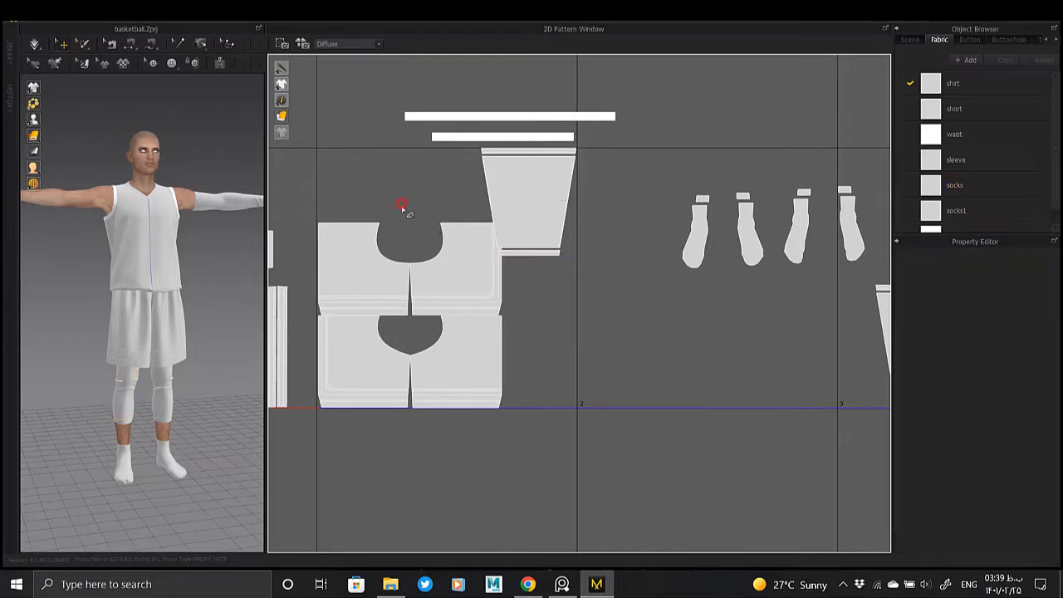
pyautogui.moveTo(485, 286); pyautogui.dragTo(458, 221)
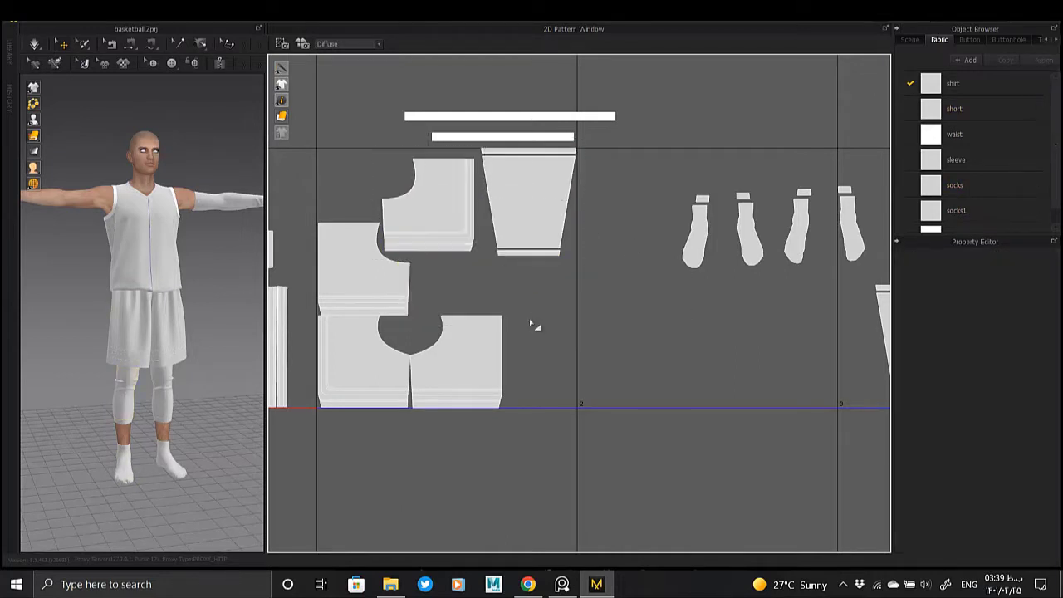
pyautogui.moveTo(440, 363)
pyautogui.mouseDown()
pyautogui.moveTo(443, 322)
pyautogui.moveTo(430, 309)
pyautogui.moveTo(434, 488)
pyautogui.mouseUp()
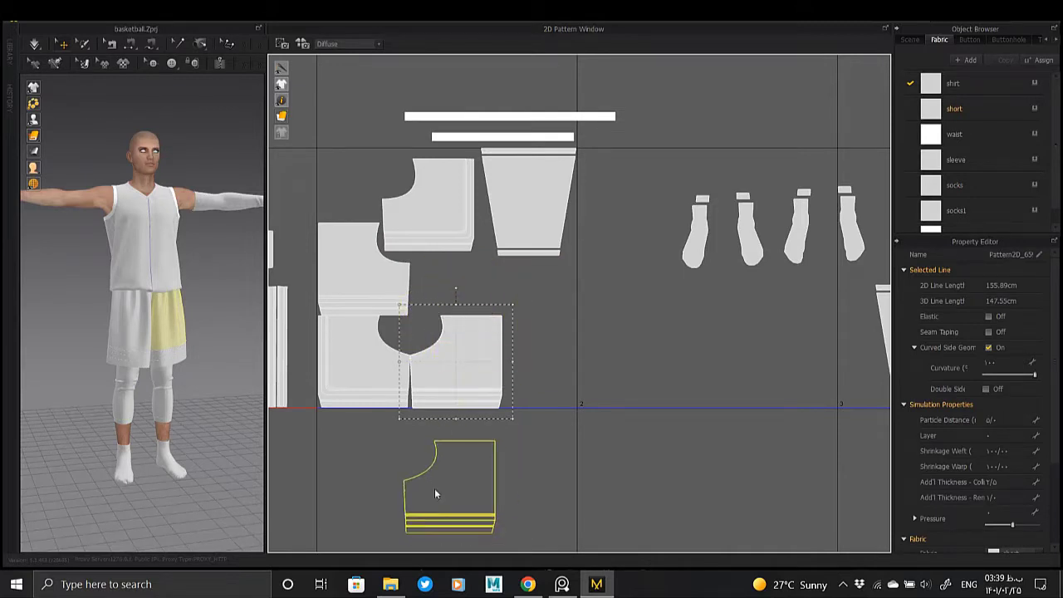
# - Check the right and left knee-sleeve pieces, then deselect the lower knee piece
pyautogui.moveTo(646, 325); pyautogui.dragTo(511, 325, button='middle')
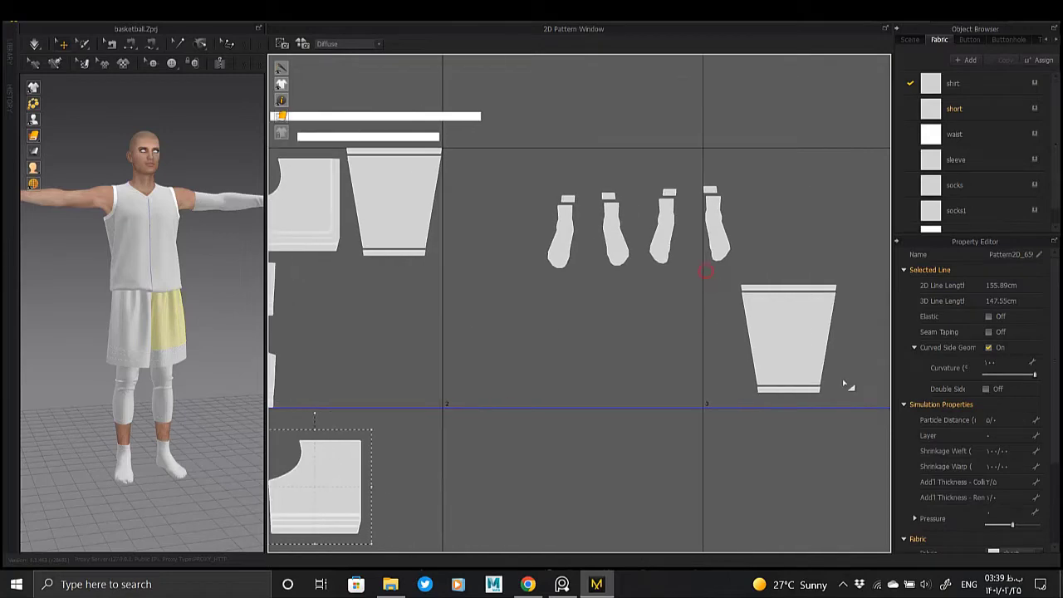
pyautogui.click(795, 344)
pyautogui.click(408, 328)
pyautogui.scroll(5, 423, 271)
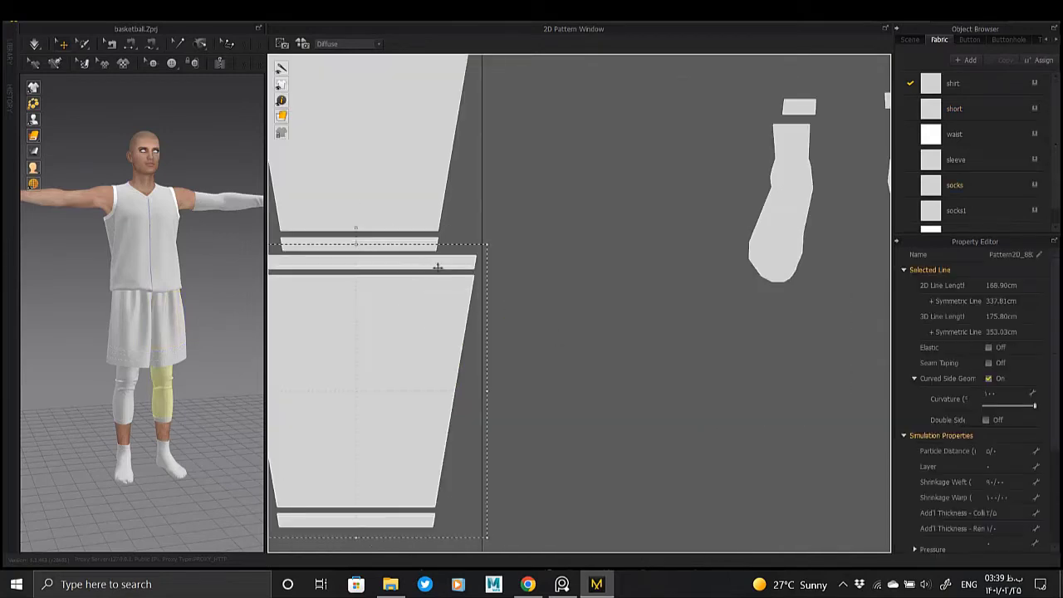
pyautogui.scroll(2, 448, 260)
pyautogui.scroll(-3, 498, 275)
pyautogui.scroll(-3, 605, 303)
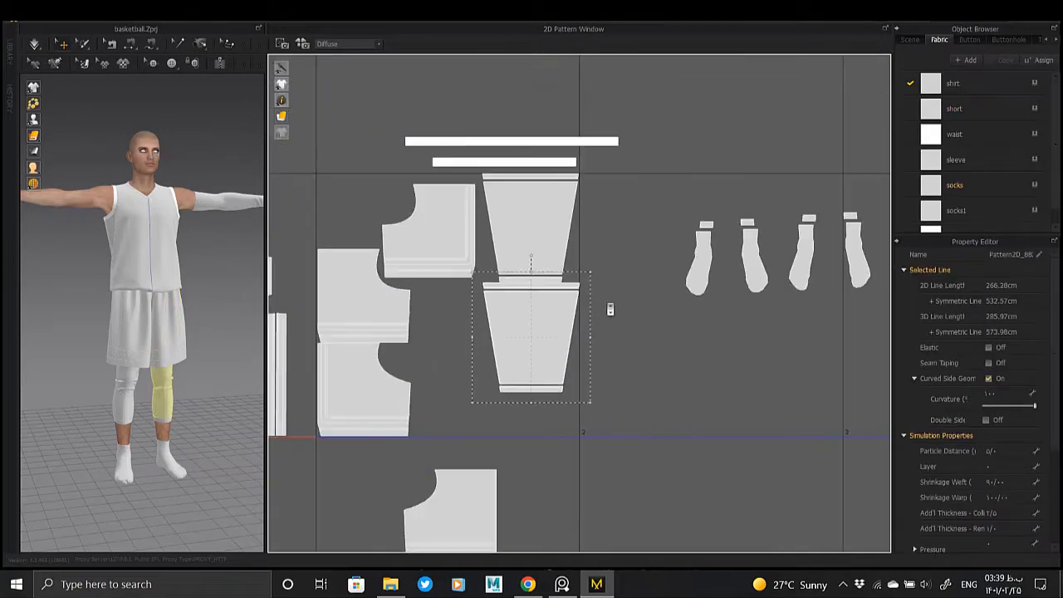
pyautogui.click(337, 227)
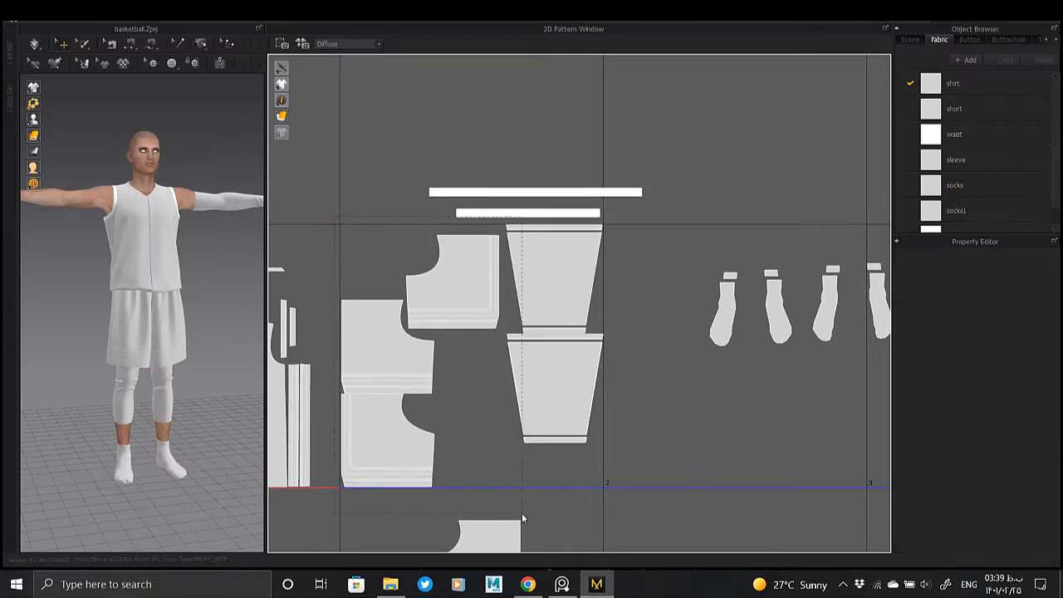
# - Select the bottom shorts panel
pyautogui.scroll(4, 488, 204)
pyautogui.scroll(-3, 541, 287)
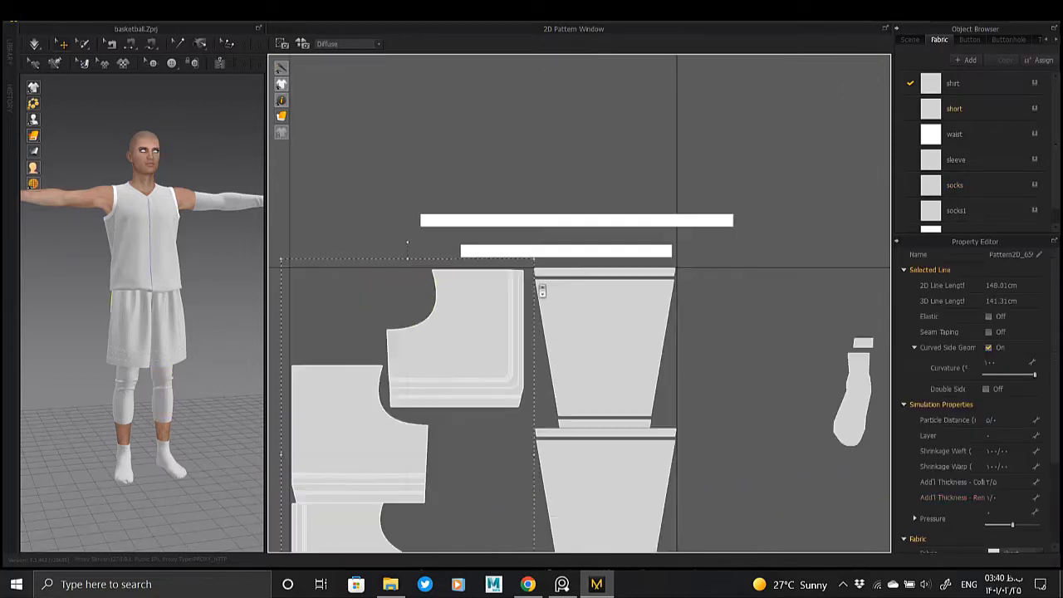
pyautogui.scroll(-2, 695, 466)
pyautogui.scroll(-1, 649, 478)
pyautogui.click(534, 418)
# - Duplicate the shorts panel twice and move the cuff band under the knee-sleeve trapezoid
pyautogui.hotkey('ctrl', 'c')
pyautogui.hotkey('ctrl', 'v')
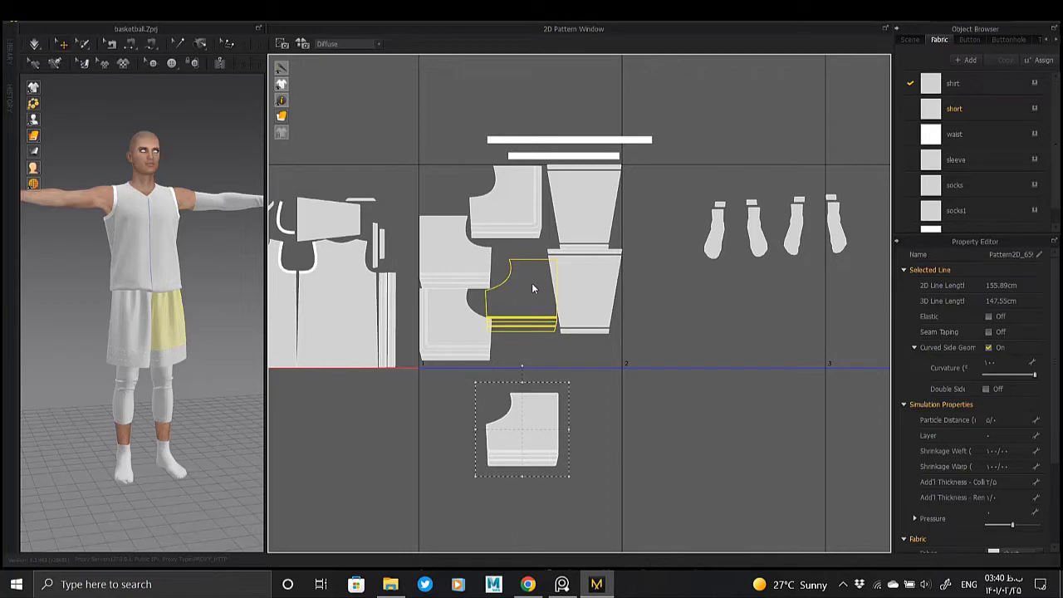
pyautogui.click(696, 313)
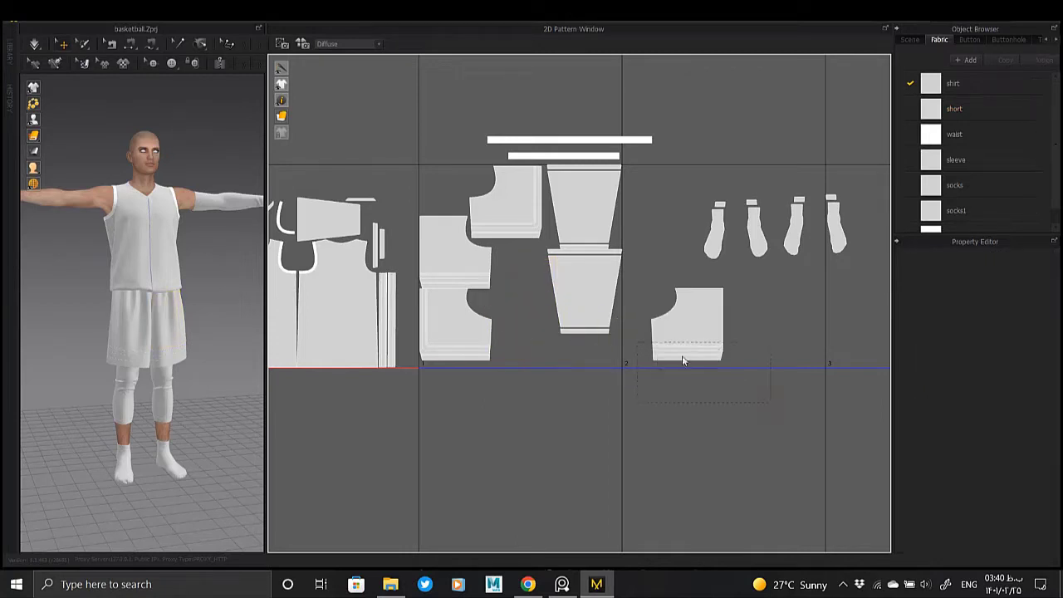
pyautogui.click(583, 345)
pyautogui.moveTo(584, 347); pyautogui.dragTo(598, 349)
pyautogui.hotkey('ctrl', 'v')
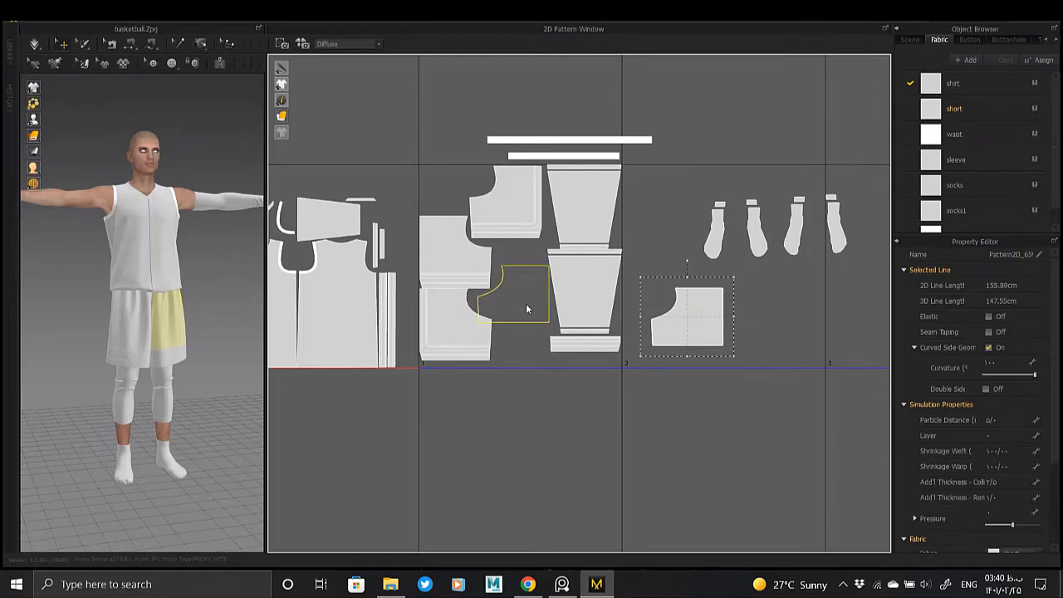
pyautogui.click(526, 305)
# - Box-select the lower shorts panel and nudge it slightly down
pyautogui.scroll(3, 527, 307)
pyautogui.scroll(3, 529, 310)
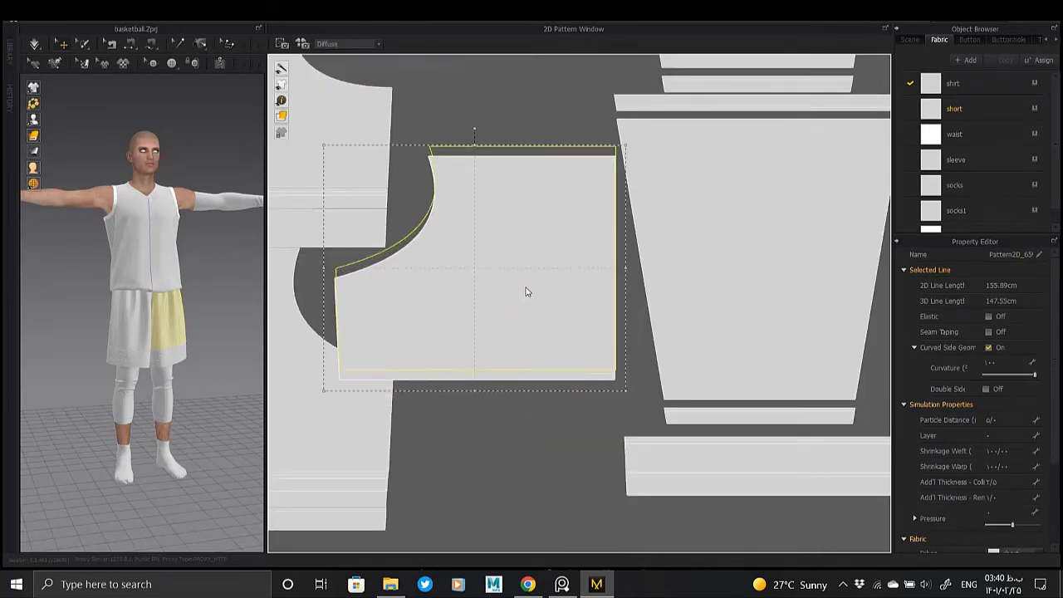
pyautogui.scroll(-3, 471, 304)
pyautogui.click(389, 188)
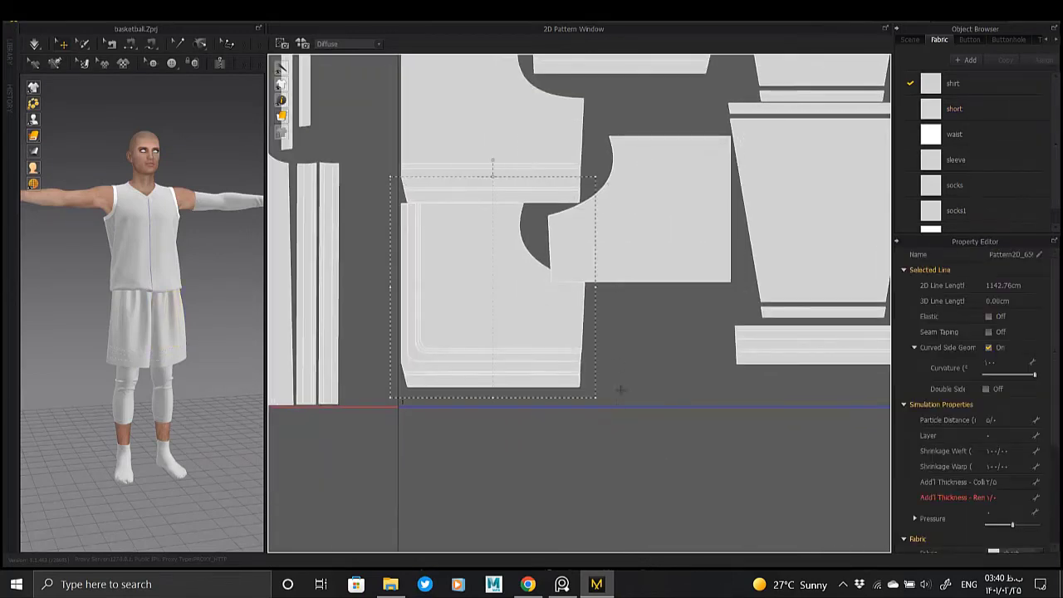
pyautogui.scroll(2, 497, 377)
pyautogui.click(489, 344)
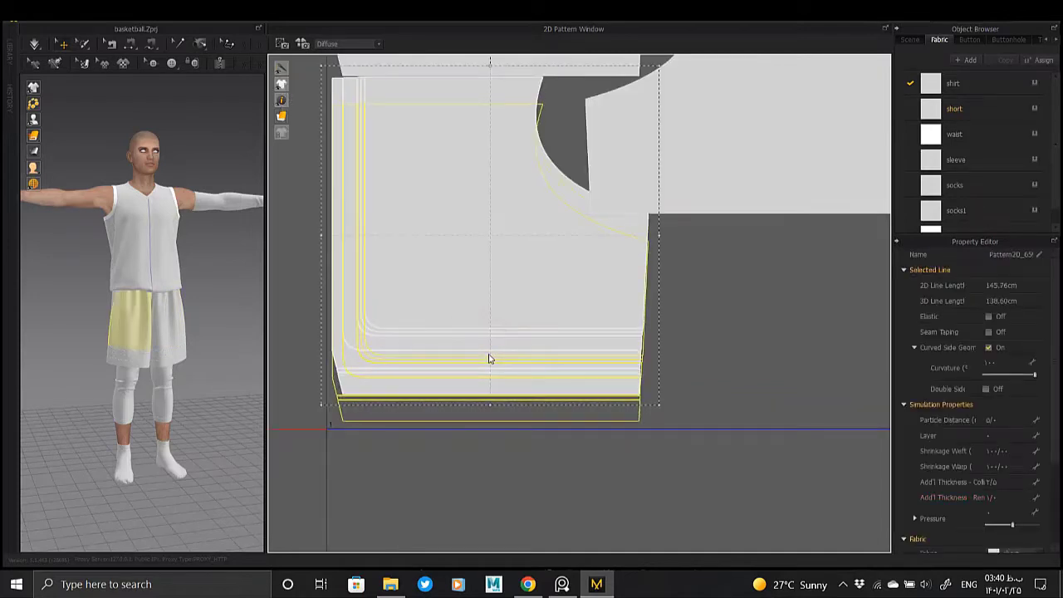
pyautogui.scroll(-5, 491, 360)
pyautogui.scroll(3, 565, 205)
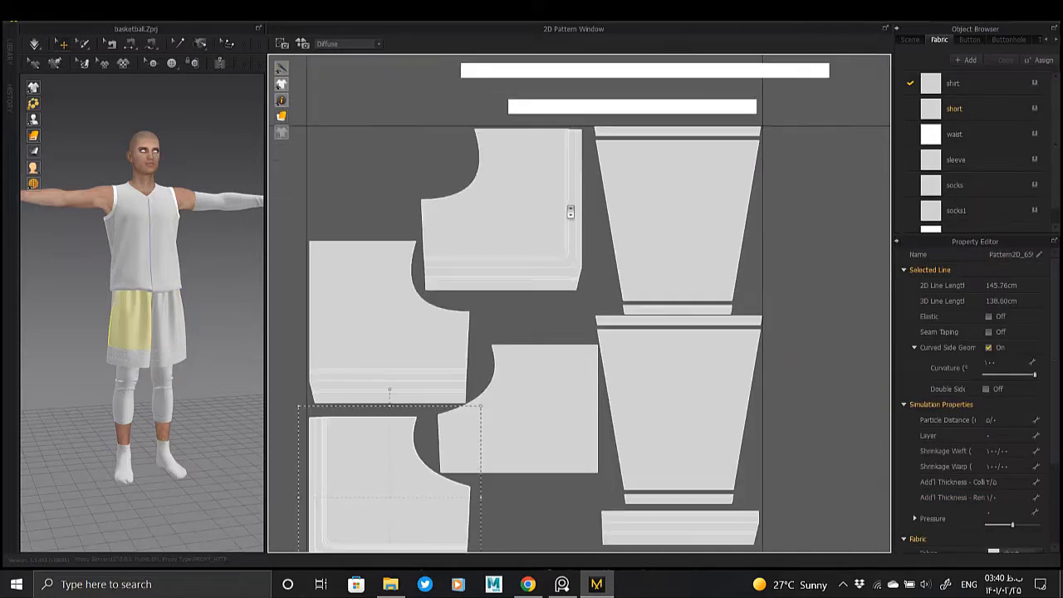
pyautogui.moveTo(404, 168); pyautogui.dragTo(685, 445)
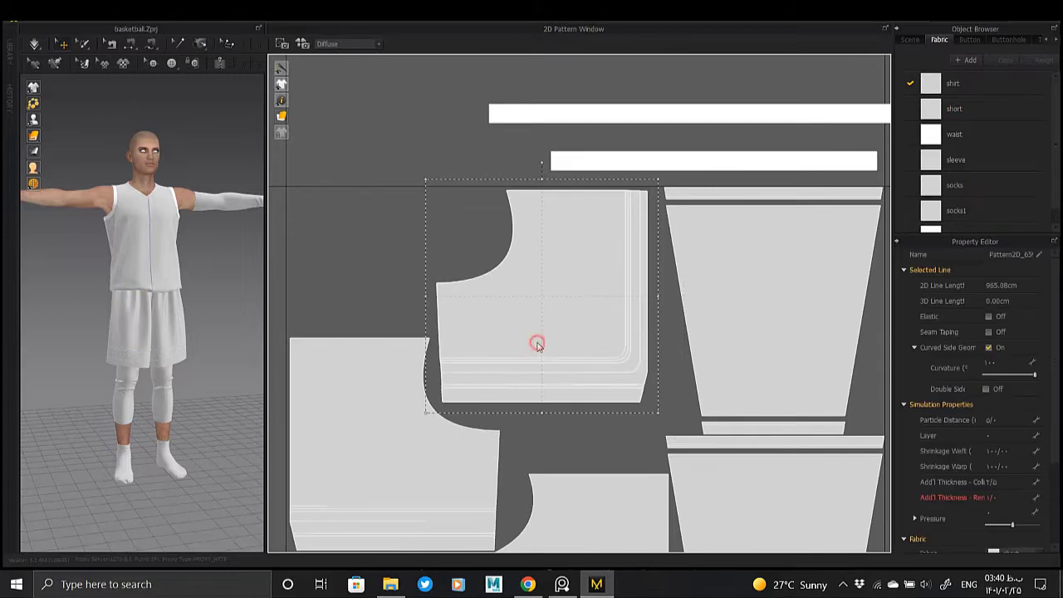
pyautogui.moveTo(537, 342); pyautogui.dragTo(537, 355)
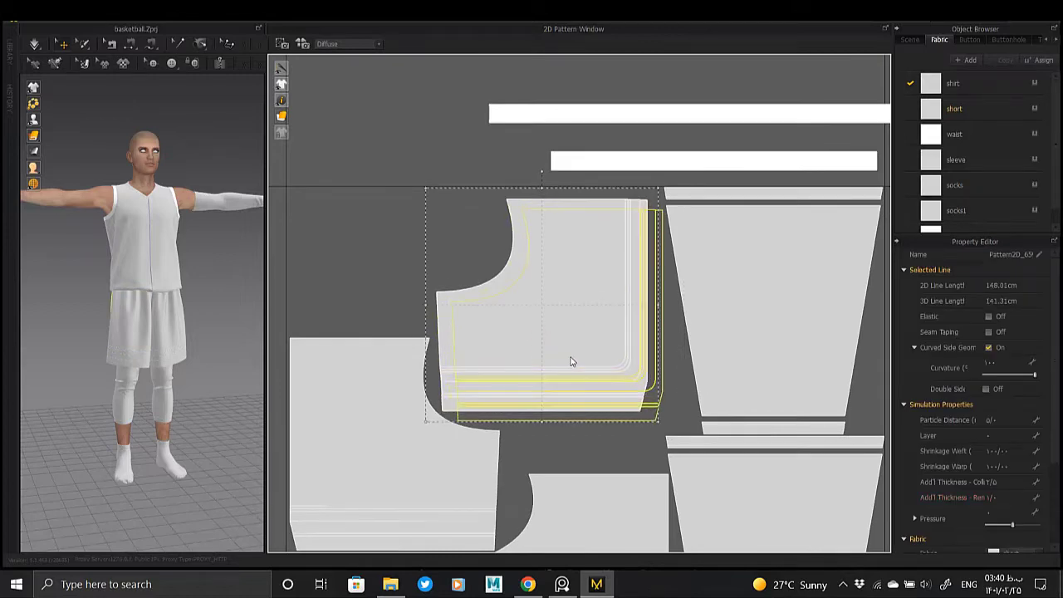
# - Reposition the top waistband and shift the cuff strips and knee-sleeve piece down
pyautogui.scroll(-2, 571, 363)
pyautogui.scroll(-2, 539, 257)
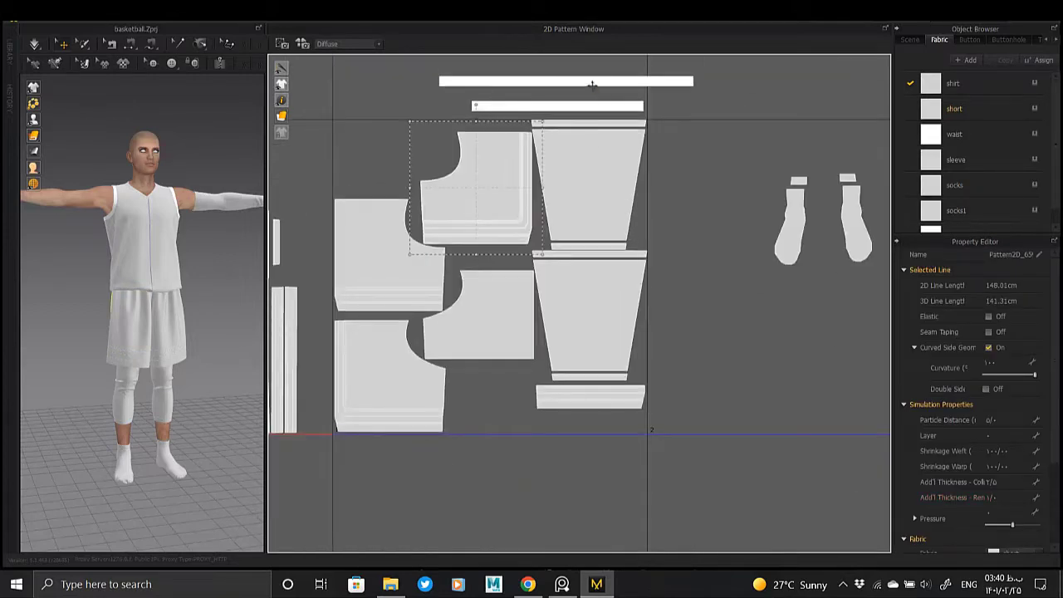
pyautogui.moveTo(592, 84)
pyautogui.mouseDown()
pyautogui.moveTo(463, 86)
pyautogui.moveTo(465, 100)
pyautogui.mouseUp()
pyautogui.scroll(3, 593, 387)
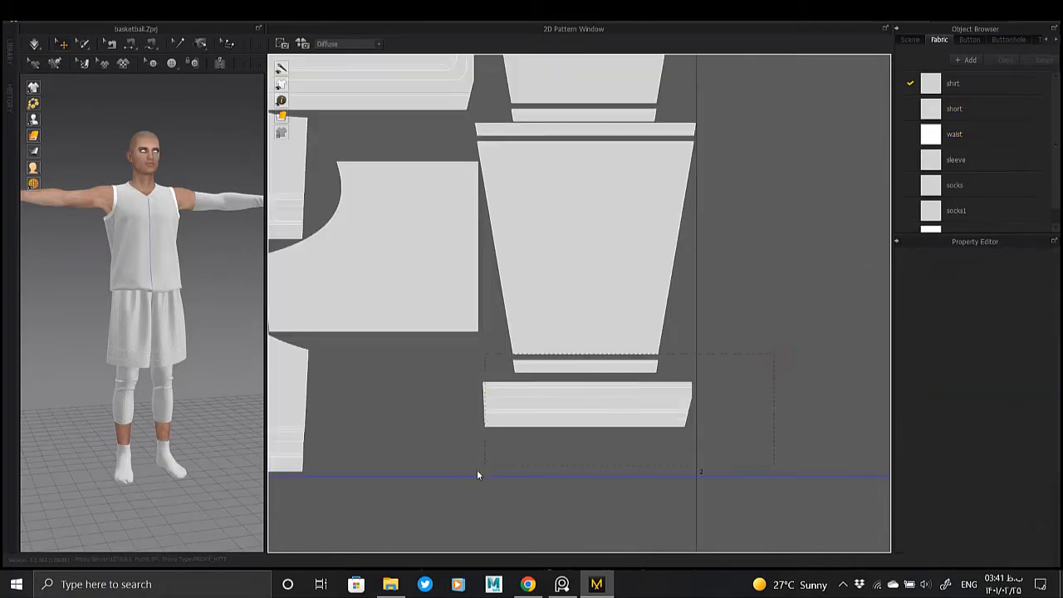
pyautogui.moveTo(584, 408); pyautogui.dragTo(582, 452)
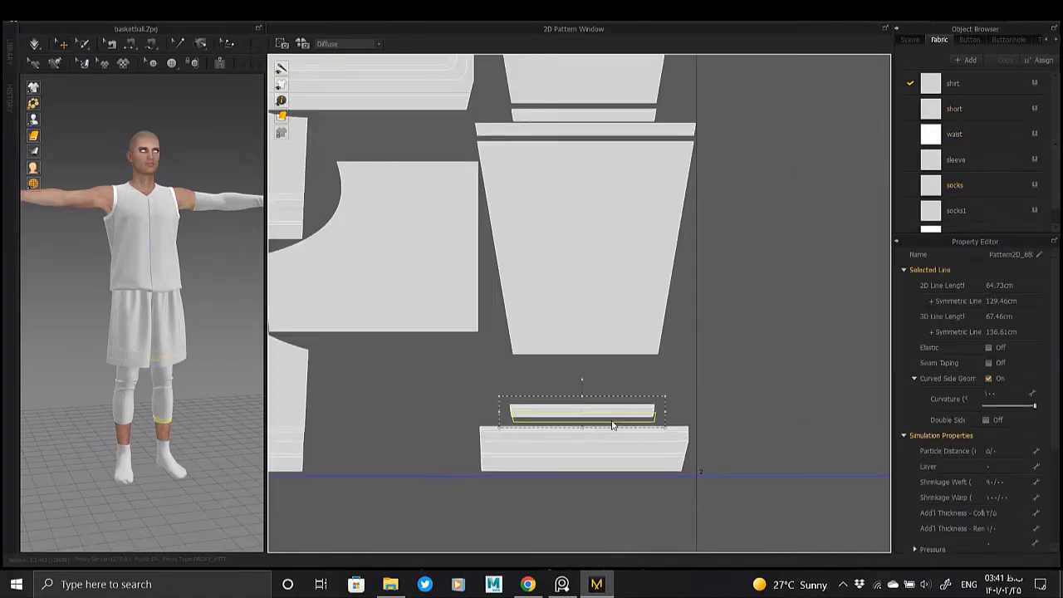
pyautogui.click(628, 346)
pyautogui.moveTo(628, 347); pyautogui.dragTo(627, 367)
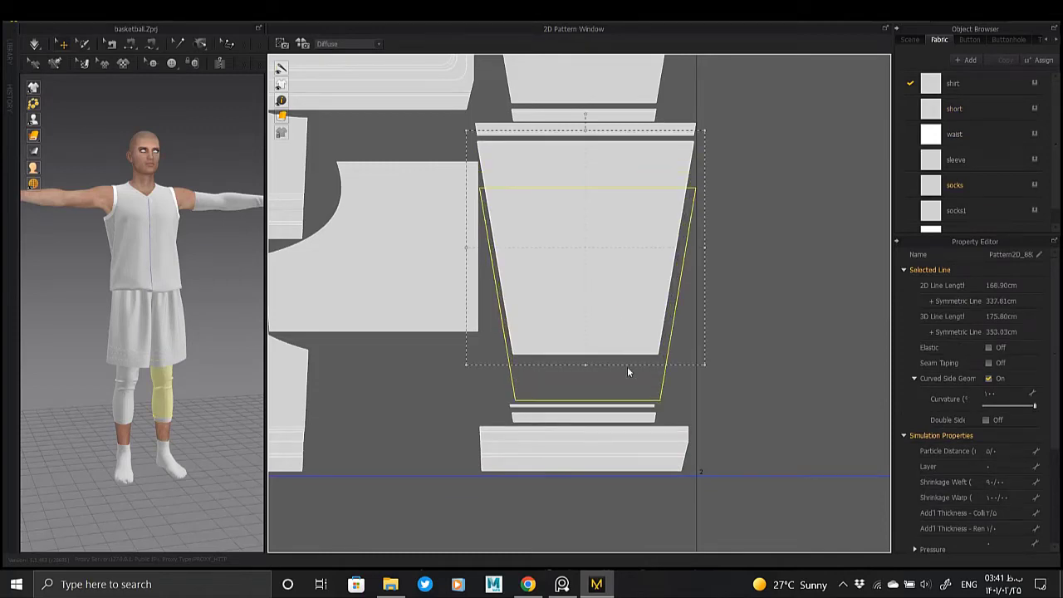
# - Move the thin strip above the trapezoid lower in the layout
pyautogui.scroll(3, 628, 366)
pyautogui.scroll(-3, 628, 367)
pyautogui.scroll(2, 603, 235)
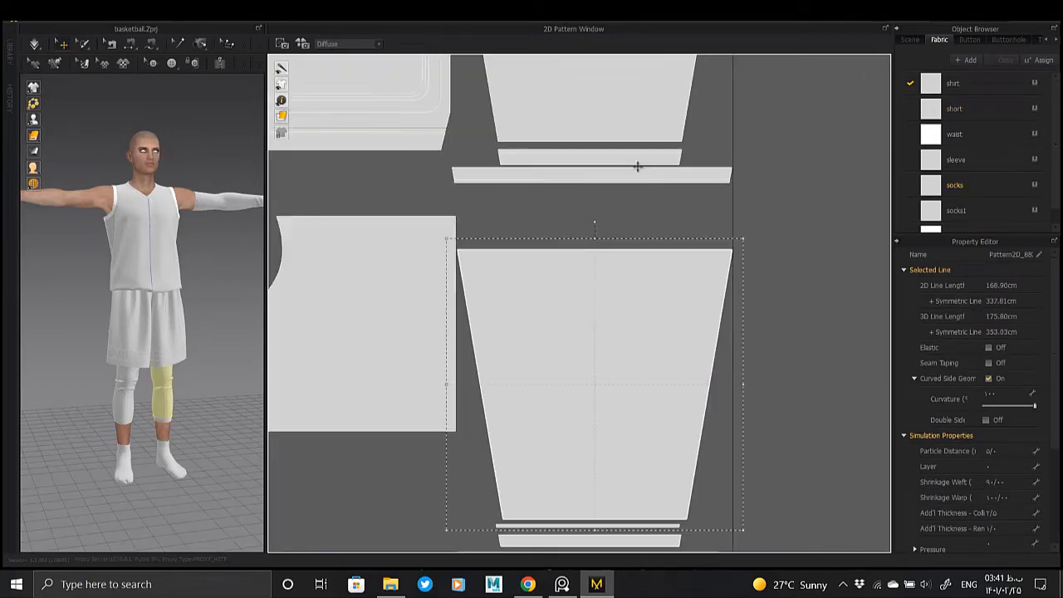
pyautogui.scroll(2, 603, 235)
pyautogui.click(603, 224)
pyautogui.moveTo(603, 235); pyautogui.dragTo(610, 271)
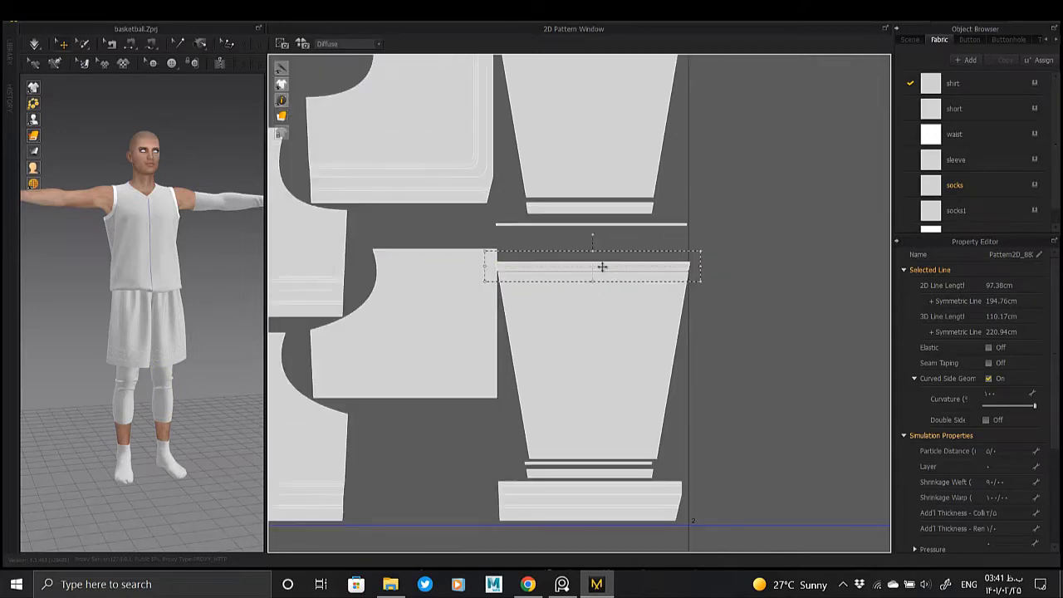
# - Relocate the knee-band strips beside the socks piece and shift them right
pyautogui.scroll(-2, 601, 265)
pyautogui.scroll(-1, 577, 224)
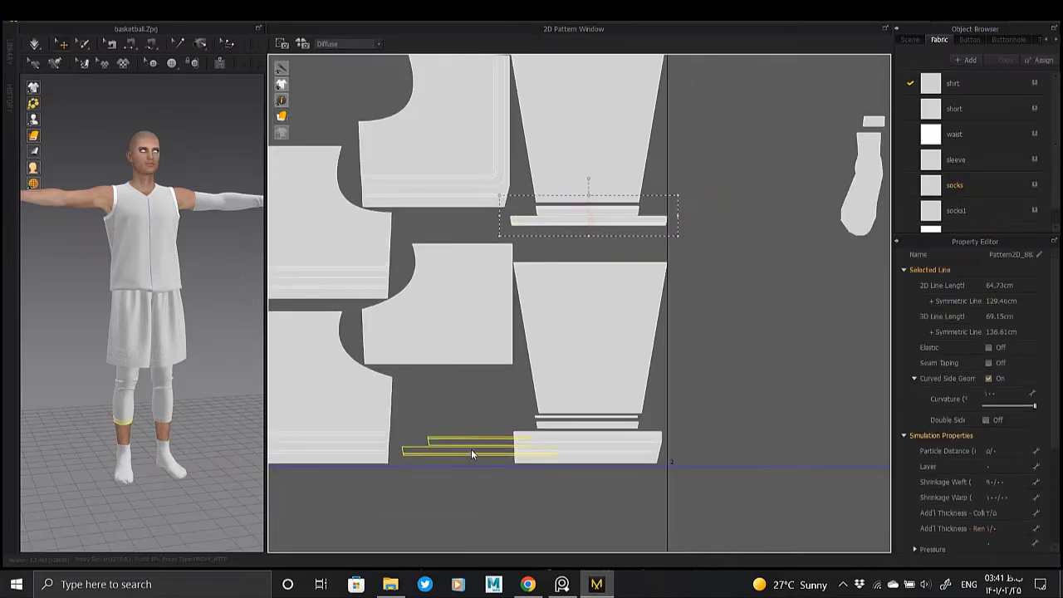
pyautogui.moveTo(471, 449)
pyautogui.mouseDown()
pyautogui.moveTo(460, 415)
pyautogui.moveTo(734, 399)
pyautogui.mouseUp()
pyautogui.scroll(2, 565, 437)
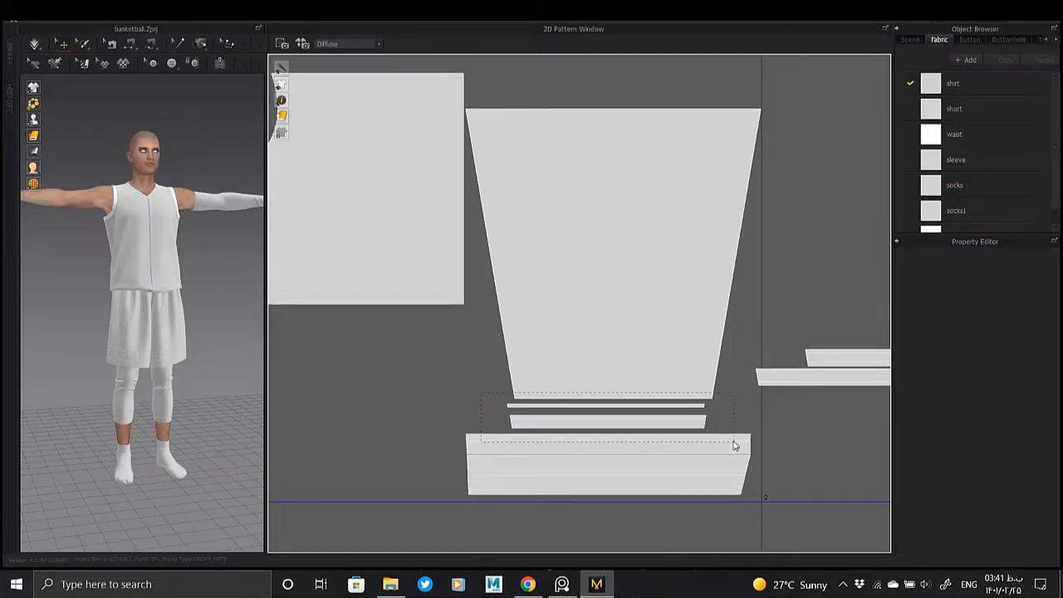
pyautogui.moveTo(737, 445); pyautogui.dragTo(465, 399)
pyautogui.scroll(-2, 464, 399)
pyautogui.moveTo(545, 336); pyautogui.dragTo(739, 349)
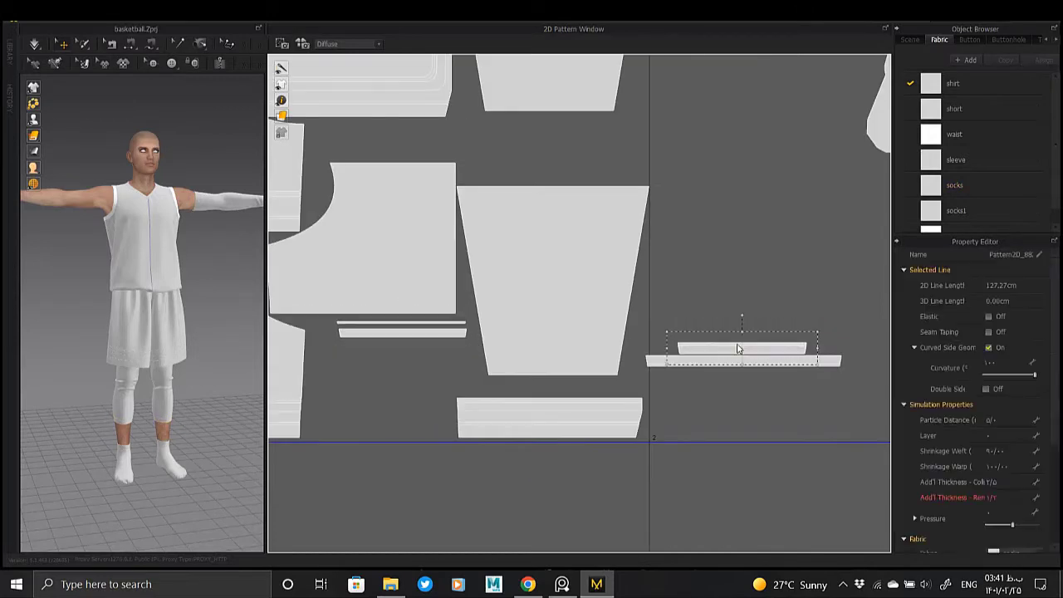
# - Undo the last change, then duplicate the long strip and the thin strip into the bottom row
pyautogui.click(397, 353)
pyautogui.hotkey('ctrl', 'z')
pyautogui.click(728, 356)
pyautogui.hotkey('ctrl', 'c')
pyautogui.hotkey('ctrl', 'v')
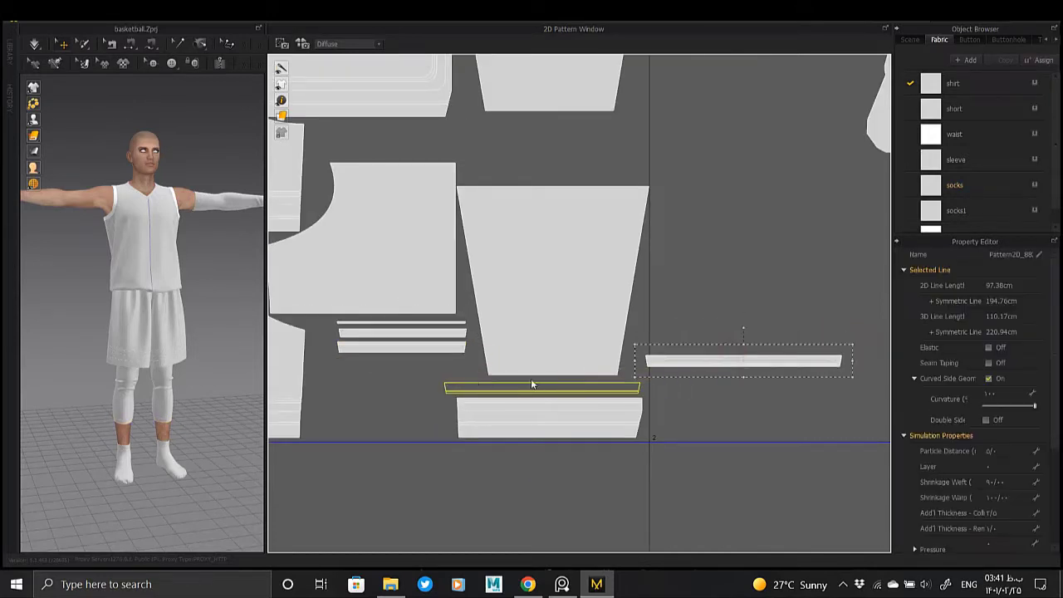
pyautogui.scroll(-2, 633, 169)
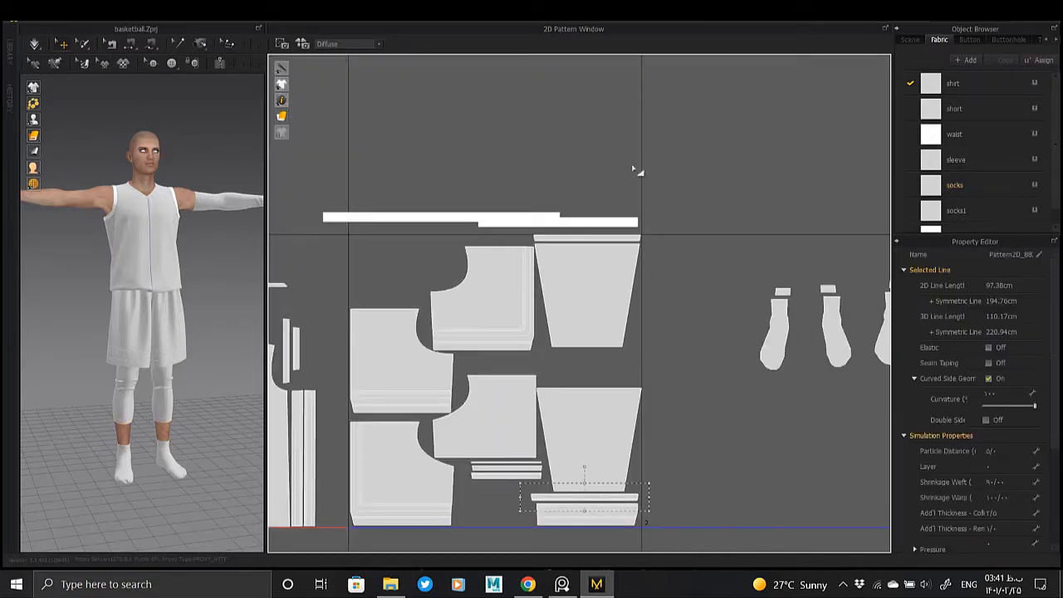
pyautogui.click(588, 239)
pyautogui.hotkey('ctrl', 'c')
pyautogui.hotkey('ctrl', 'v')
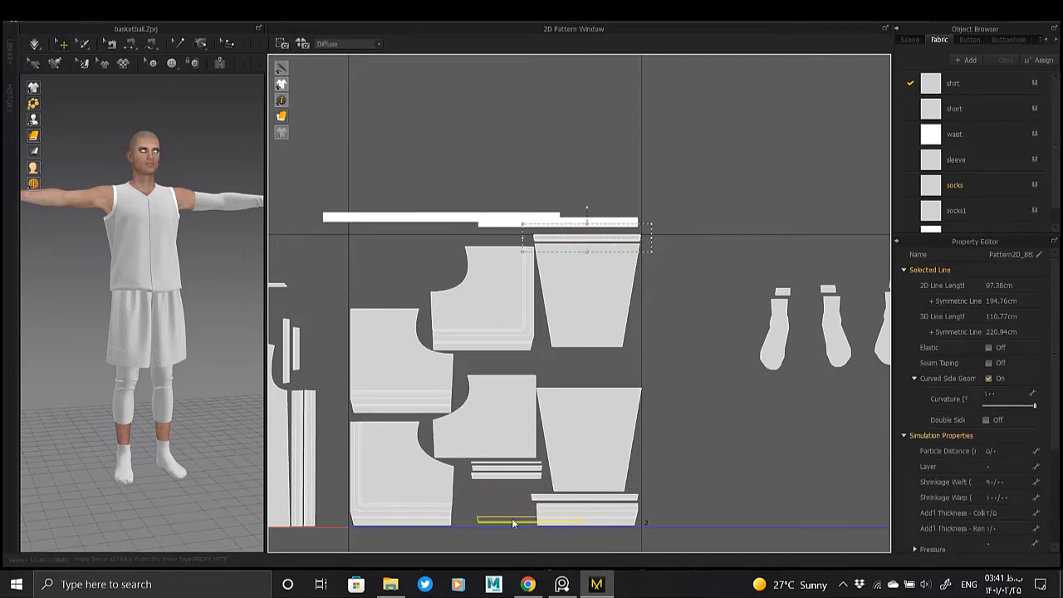
pyautogui.click(512, 520)
# - Move the lower strips left into new positions
pyautogui.scroll(5, 514, 532)
pyautogui.scroll(-2, 464, 386)
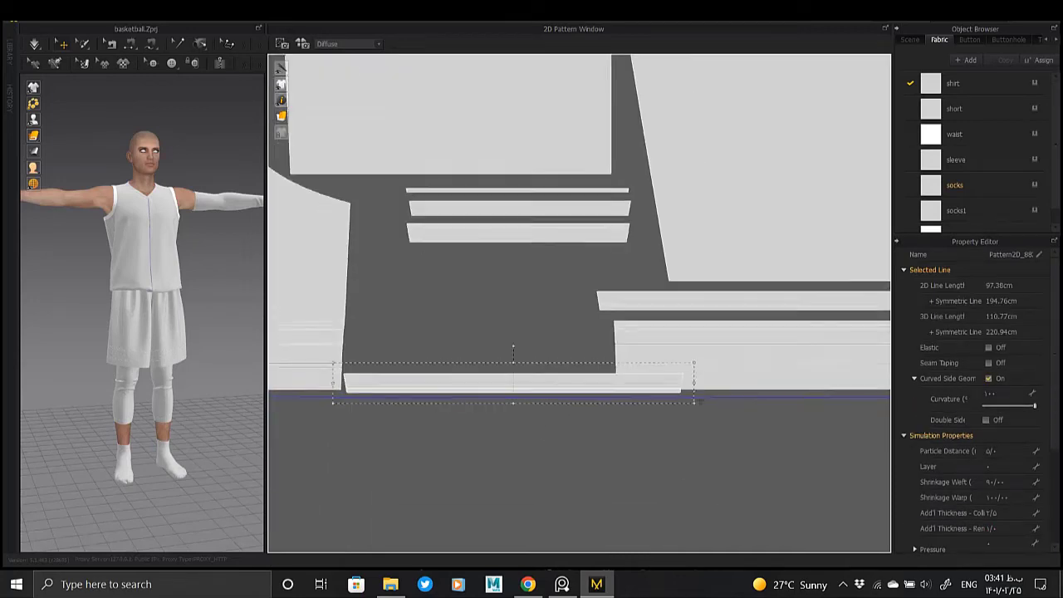
pyautogui.scroll(2, 795, 320)
pyautogui.click(430, 439)
pyautogui.moveTo(440, 374); pyautogui.dragTo(324, 335)
pyautogui.scroll(-2, 615, 339)
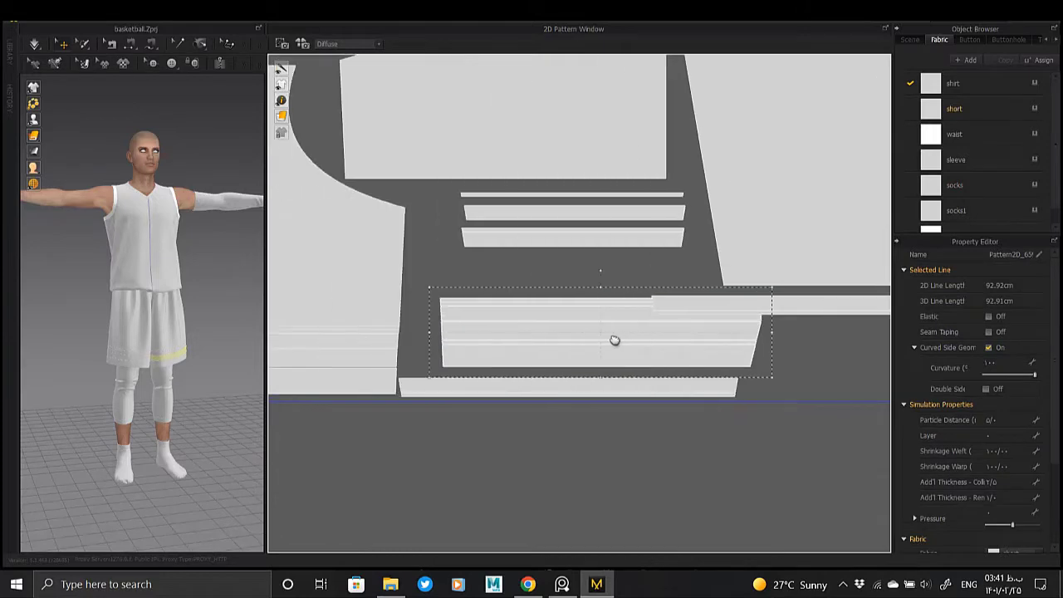
pyautogui.moveTo(615, 339); pyautogui.dragTo(534, 349)
# - Select the long horizontal strip, band strip and trapezoid piece to check the layout
pyautogui.scroll(3, 558, 302)
pyautogui.scroll(-2, 557, 302)
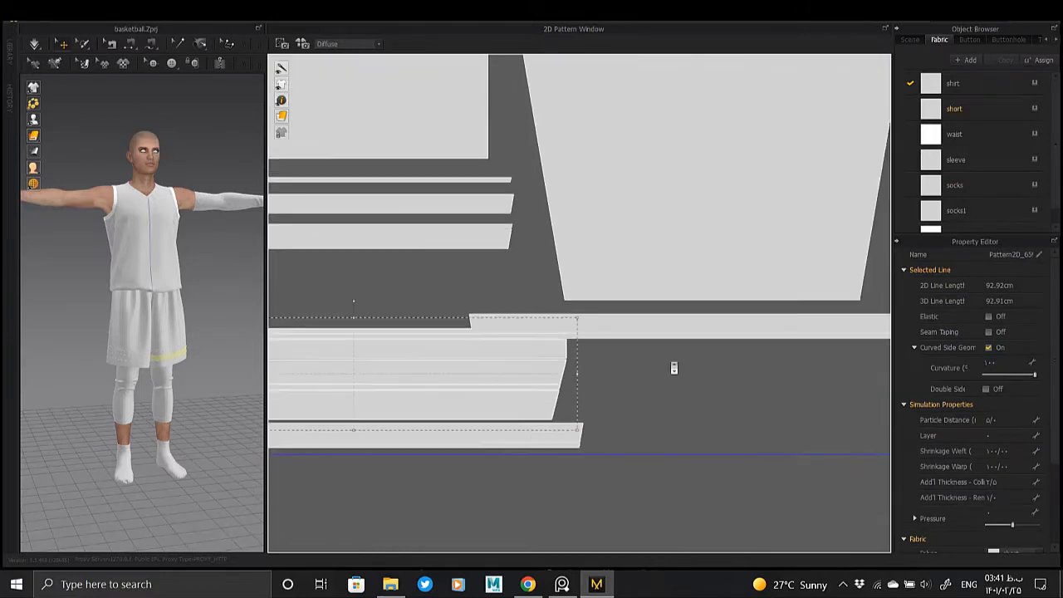
pyautogui.hscroll(2, 674, 367)
pyautogui.click(294, 287)
pyautogui.click(383, 327)
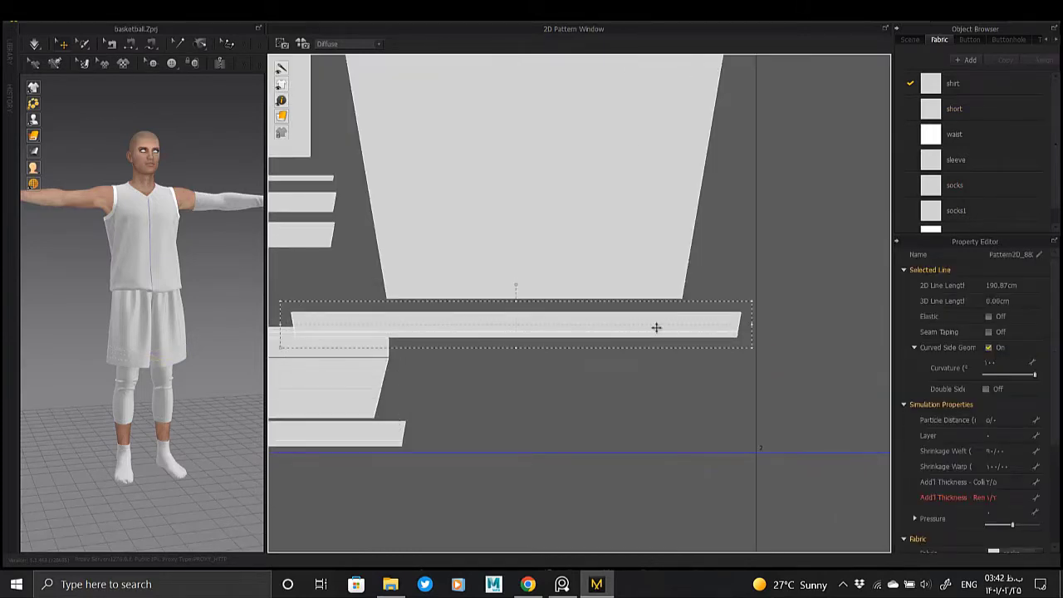
pyautogui.scroll(3, 665, 326)
pyautogui.click(686, 325)
pyautogui.scroll(-2, 690, 330)
pyautogui.scroll(-2, 706, 373)
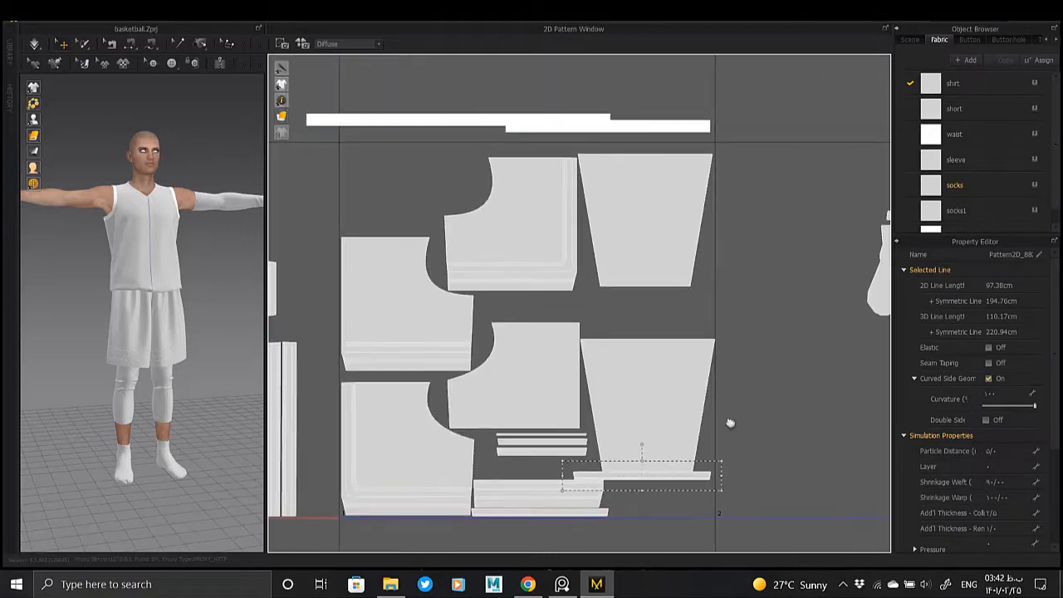
pyautogui.scroll(-2, 653, 246)
pyautogui.scroll(3, 658, 311)
pyautogui.click(657, 327)
pyautogui.scroll(1, 658, 333)
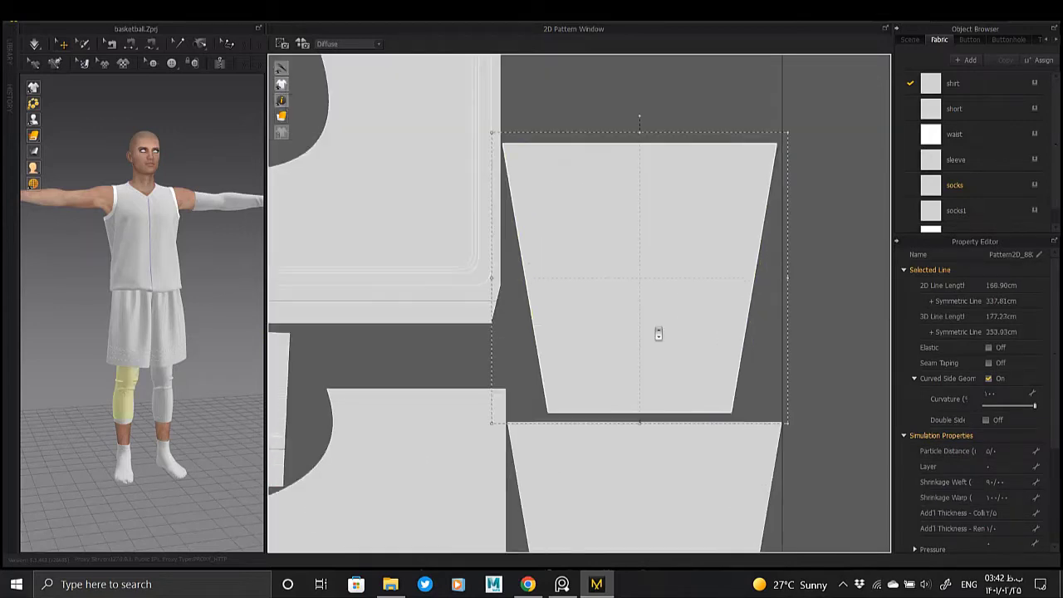
pyautogui.scroll(-3, 660, 345)
# - Drag the long white strip below the other and raise the upper strip, undoing the last move
pyautogui.scroll(3, 633, 267)
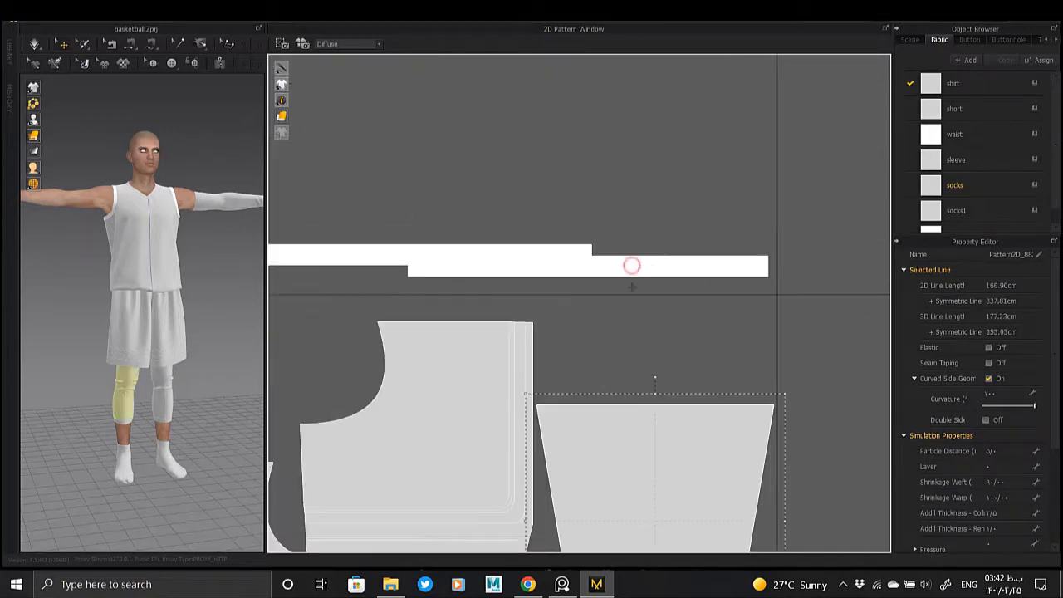
pyautogui.moveTo(631, 265); pyautogui.dragTo(637, 305)
pyautogui.scroll(-2, 634, 272)
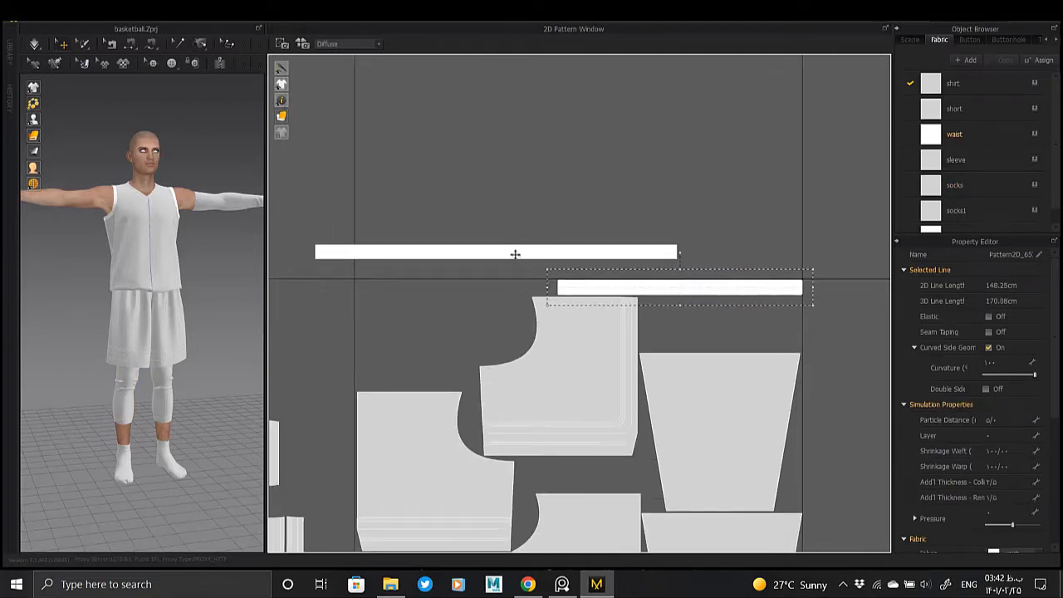
pyautogui.moveTo(515, 254); pyautogui.dragTo(516, 213)
pyautogui.scroll(-3, 514, 221)
pyautogui.scroll(4, 505, 233)
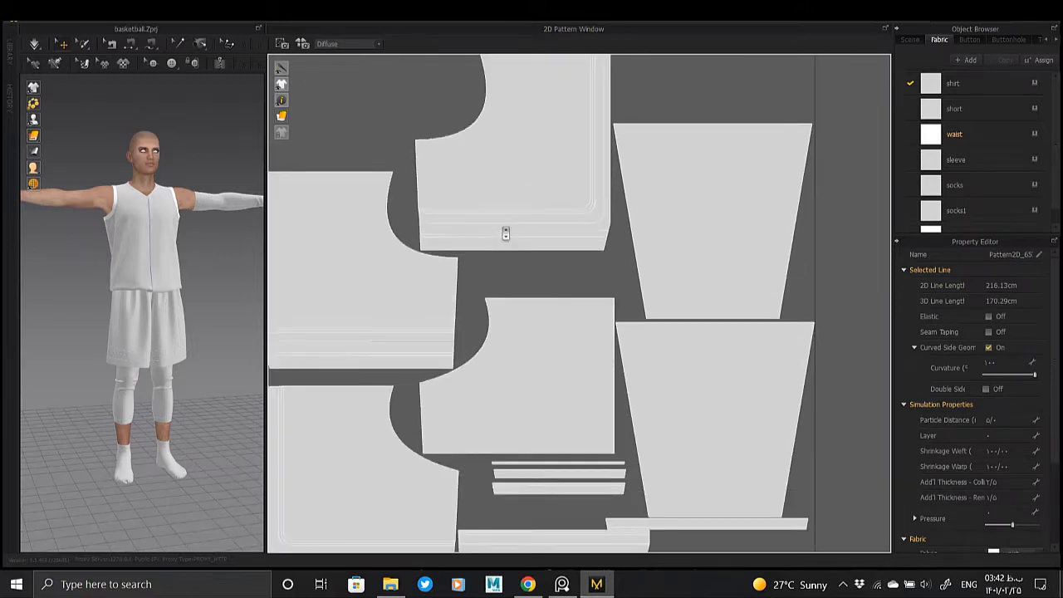
pyautogui.scroll(-2, 505, 233)
pyautogui.scroll(-2, 505, 234)
pyautogui.scroll(-2, 499, 249)
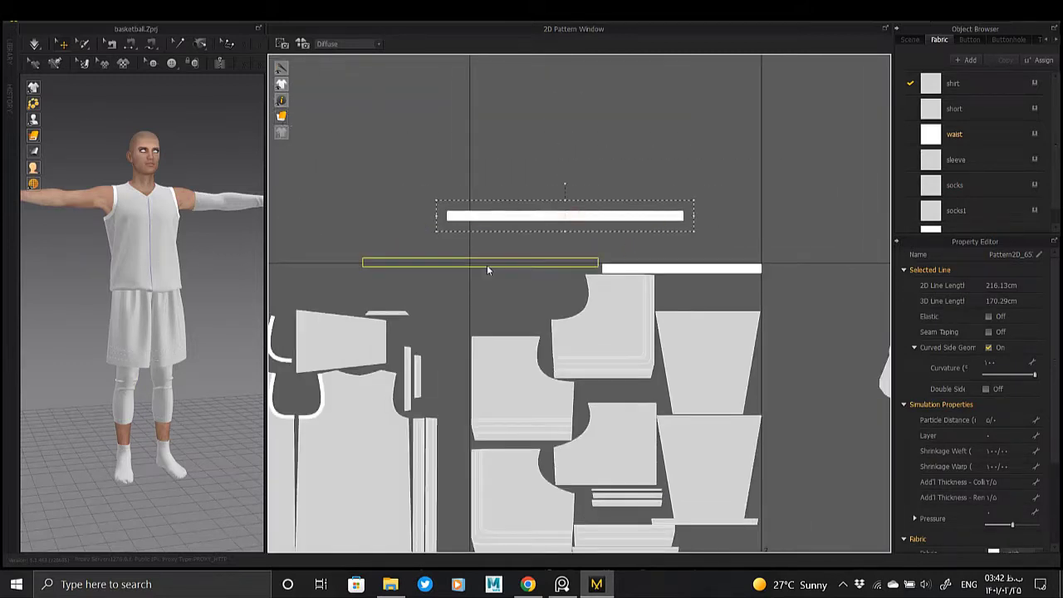
pyautogui.hotkey('ctrl', 'z')
pyautogui.moveTo(488, 270); pyautogui.dragTo(470, 177, button='middle')
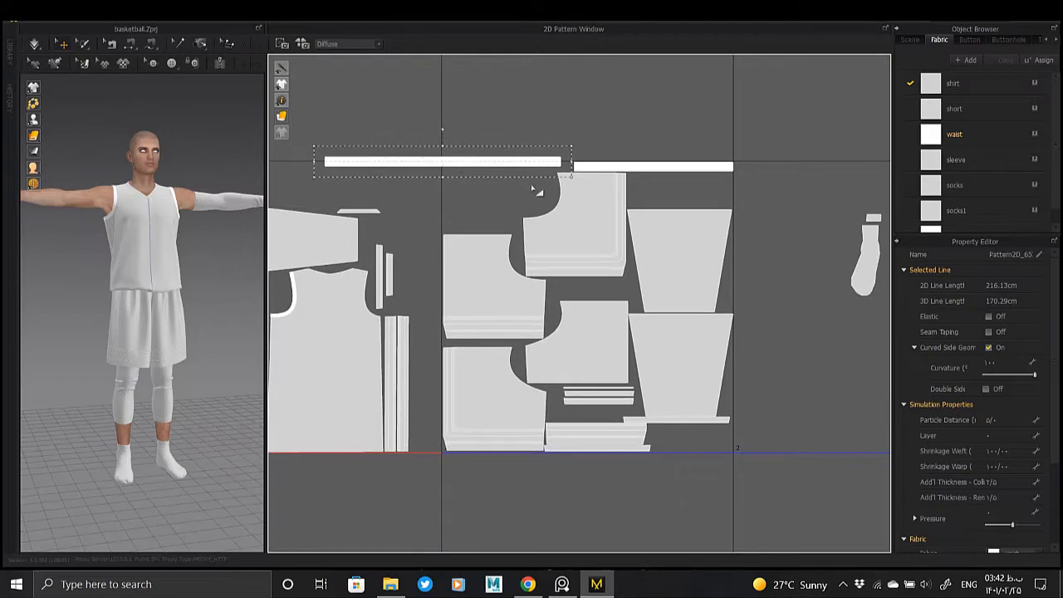
# - Move the right long strip upward and place the upper white strip in its new spot
pyautogui.click(666, 165)
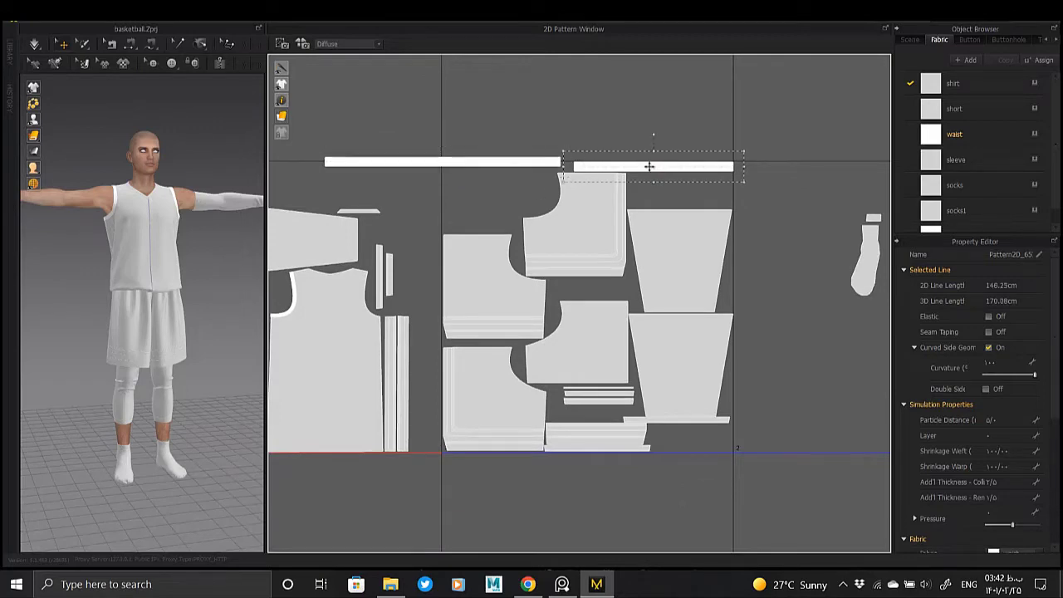
pyautogui.scroll(2, 628, 153)
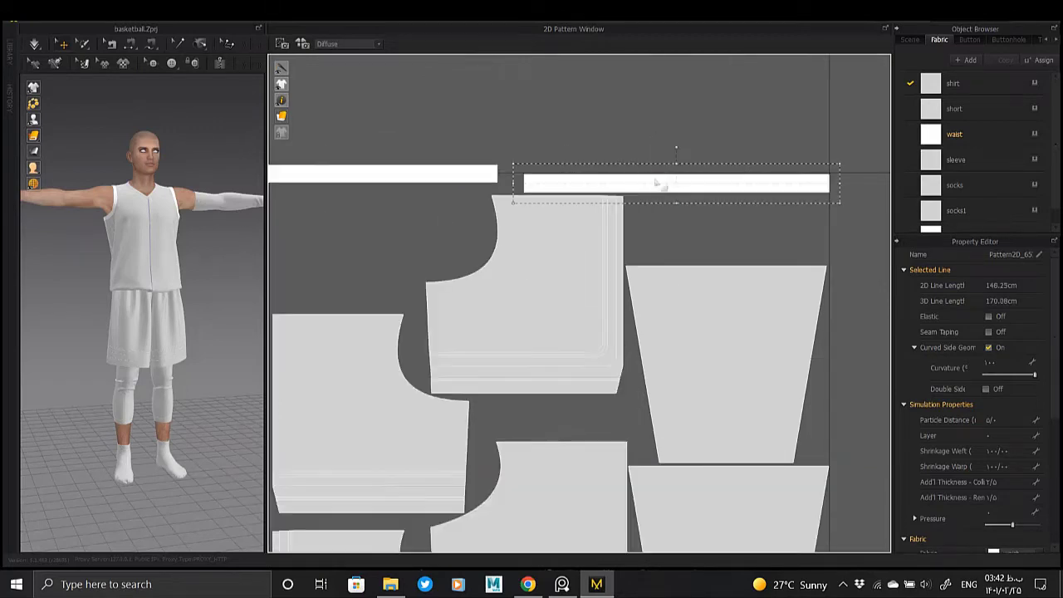
pyautogui.moveTo(663, 181); pyautogui.dragTo(663, 120)
pyautogui.click(444, 172)
pyautogui.hotkey('ctrl', 'z')
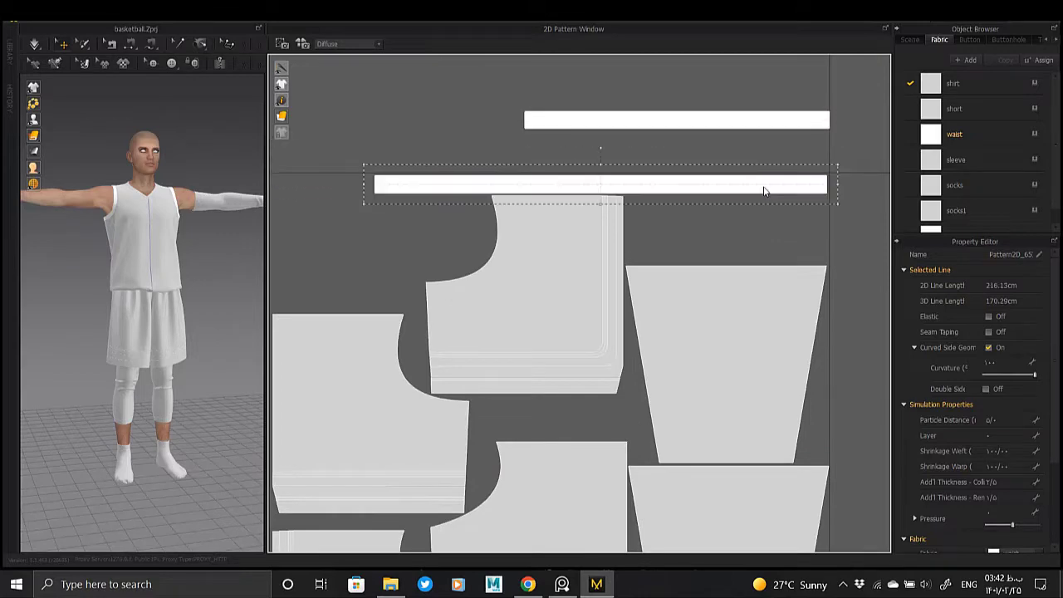
pyautogui.scroll(-2, 748, 199)
pyautogui.moveTo(705, 214); pyautogui.dragTo(689, 113, button='middle')
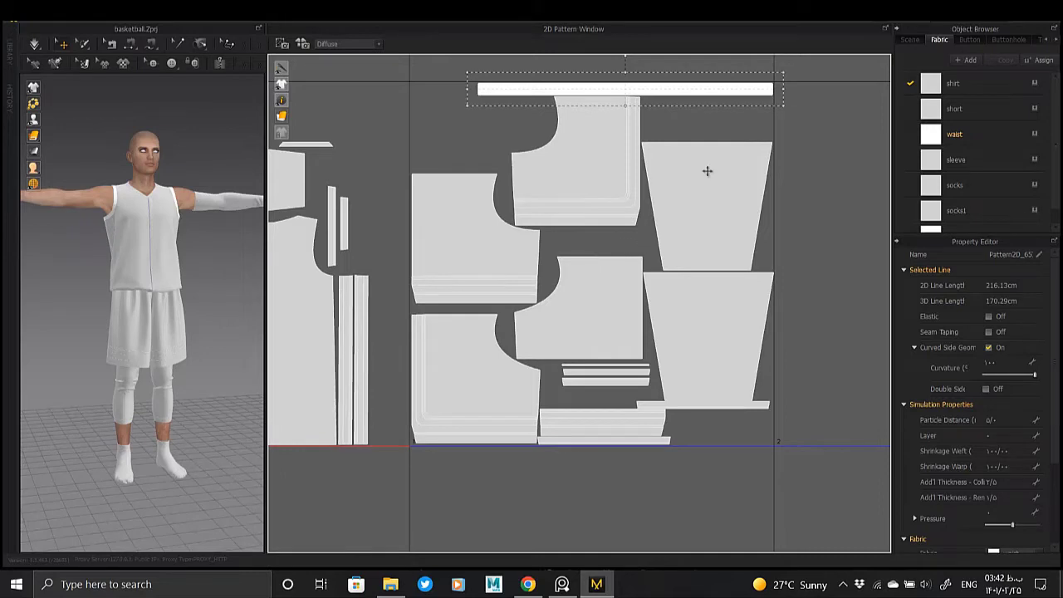
pyautogui.scroll(3, 704, 183)
pyautogui.scroll(2, 691, 171)
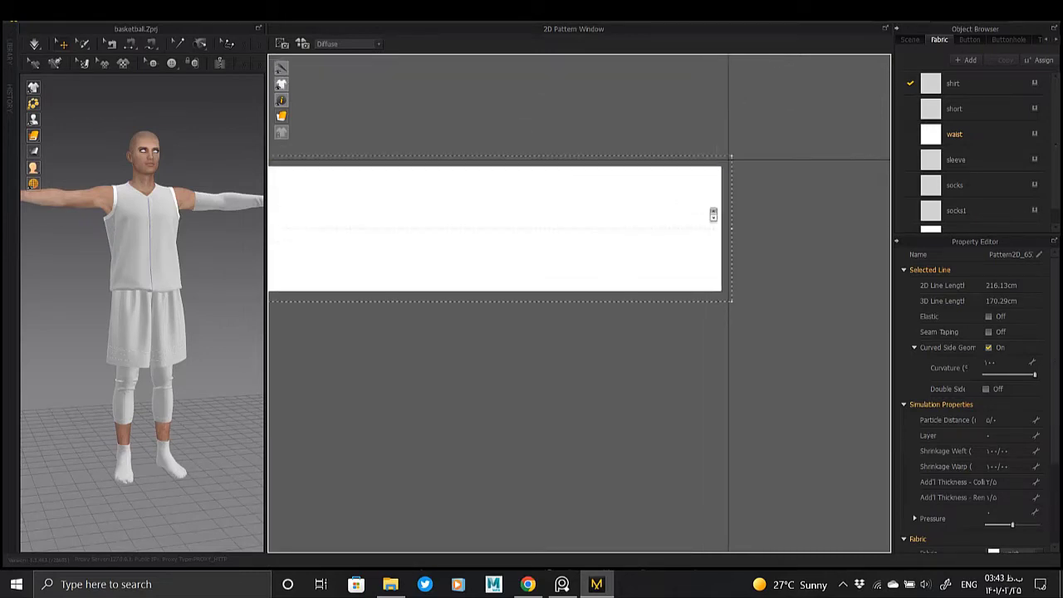
pyautogui.scroll(-4, 710, 209)
pyautogui.click(604, 155)
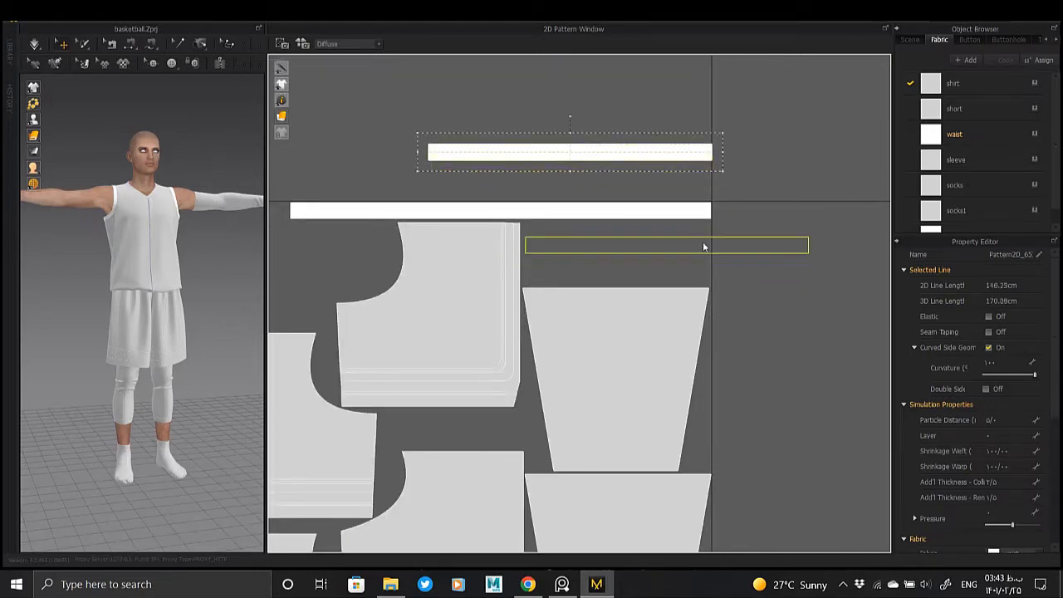
pyautogui.moveTo(698, 235); pyautogui.dragTo(698, 235)
# - Resize the lower waistband strip from its corner handle to fit the row
pyautogui.moveTo(166, 274)
pyautogui.mouseDown(button='right')
pyautogui.moveTo(228, 265)
pyautogui.moveTo(147, 261)
pyautogui.mouseUp(button='right')
pyautogui.scroll(5, 235, 274)
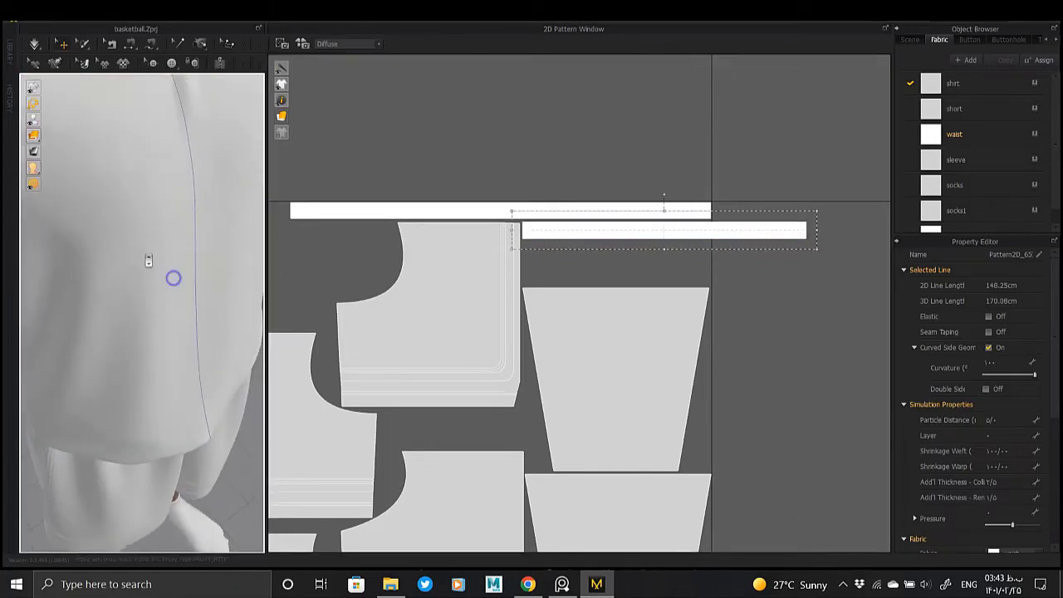
pyautogui.scroll(-3, 147, 261)
pyautogui.scroll(-2, 107, 247)
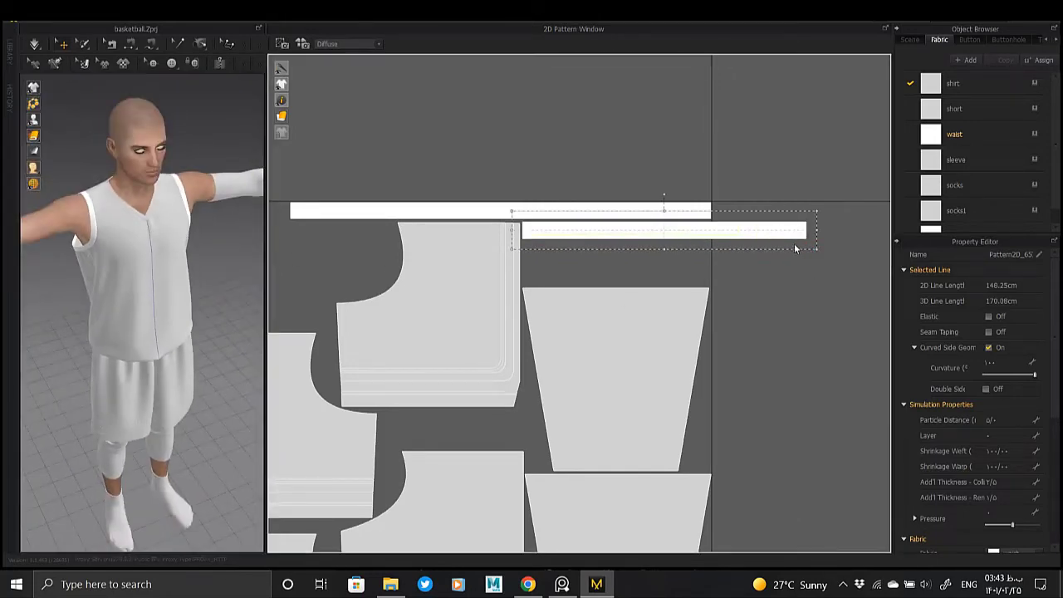
pyautogui.moveTo(821, 251); pyautogui.dragTo(716, 250)
pyautogui.scroll(2, 748, 241)
pyautogui.scroll(2, 714, 248)
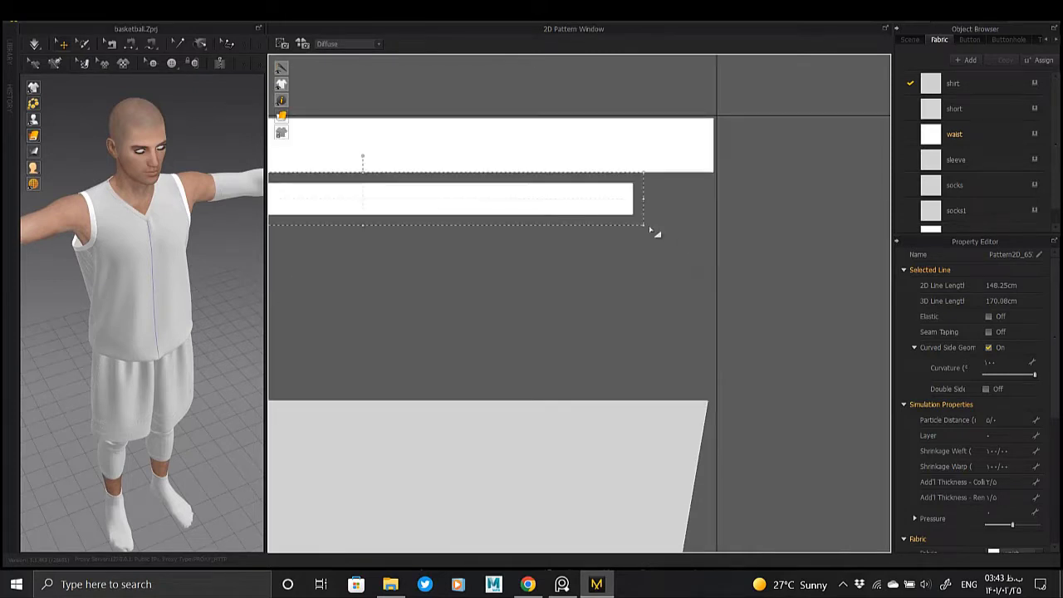
pyautogui.moveTo(645, 225); pyautogui.dragTo(729, 261)
pyautogui.scroll(-3, 728, 261)
# - Scale down the sock pieces and move the third and fourth socks into the lower gap
pyautogui.scroll(-5, 731, 265)
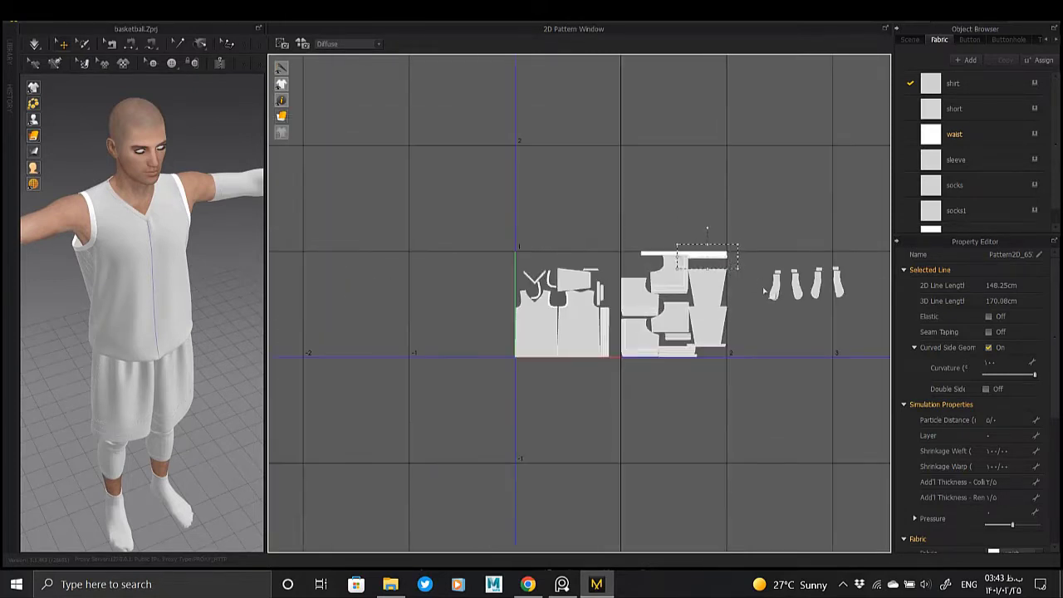
pyautogui.moveTo(660, 317)
pyautogui.mouseDown()
pyautogui.moveTo(550, 246)
pyautogui.moveTo(518, 241)
pyautogui.mouseUp()
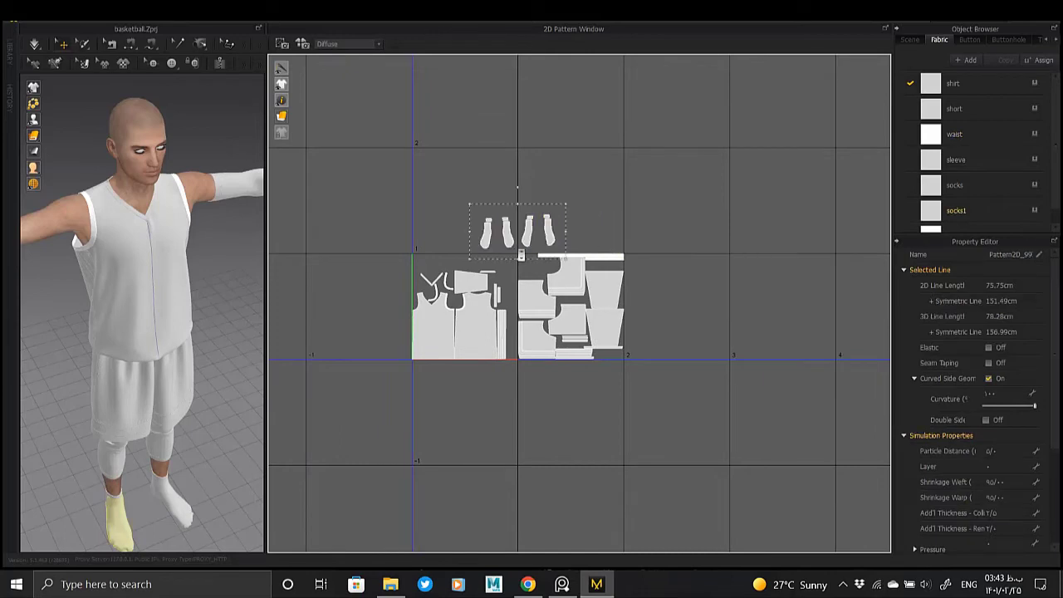
pyautogui.scroll(5, 518, 249)
pyautogui.moveTo(656, 130); pyautogui.dragTo(601, 147)
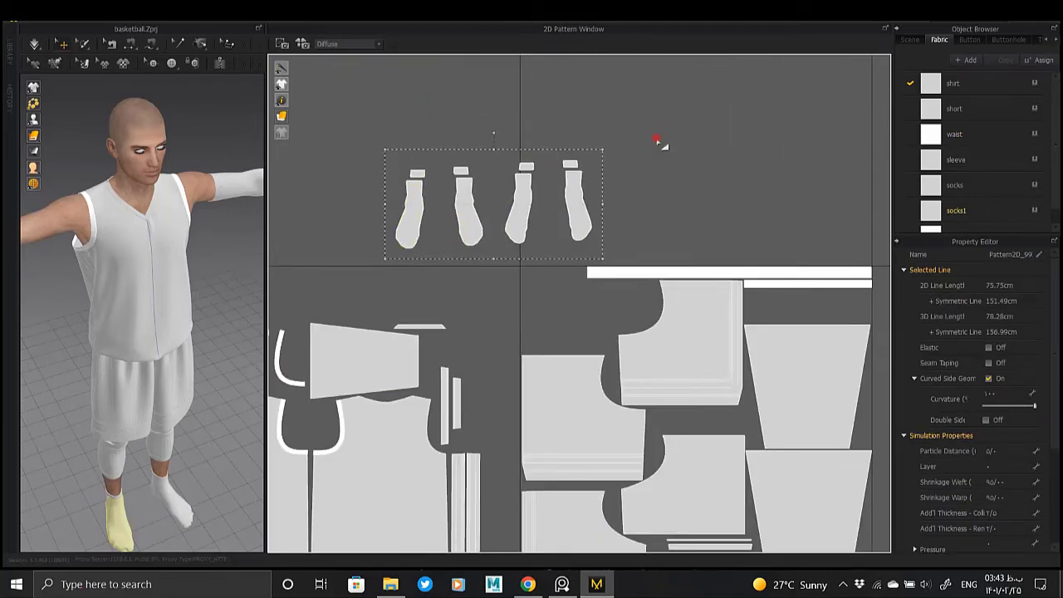
pyautogui.click(556, 233)
pyautogui.moveTo(559, 250); pyautogui.dragTo(530, 339)
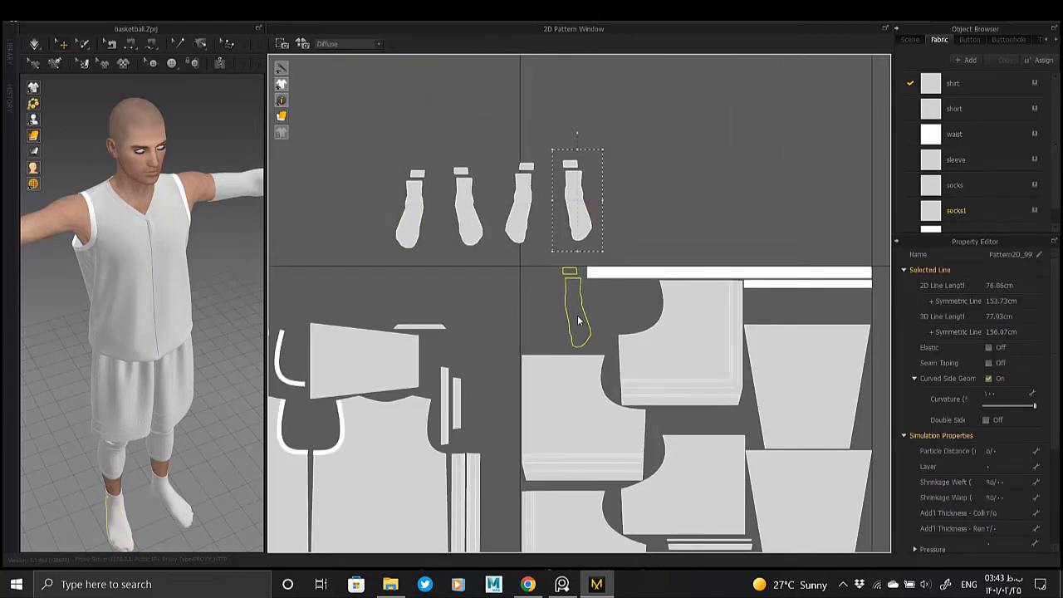
pyautogui.click(529, 291)
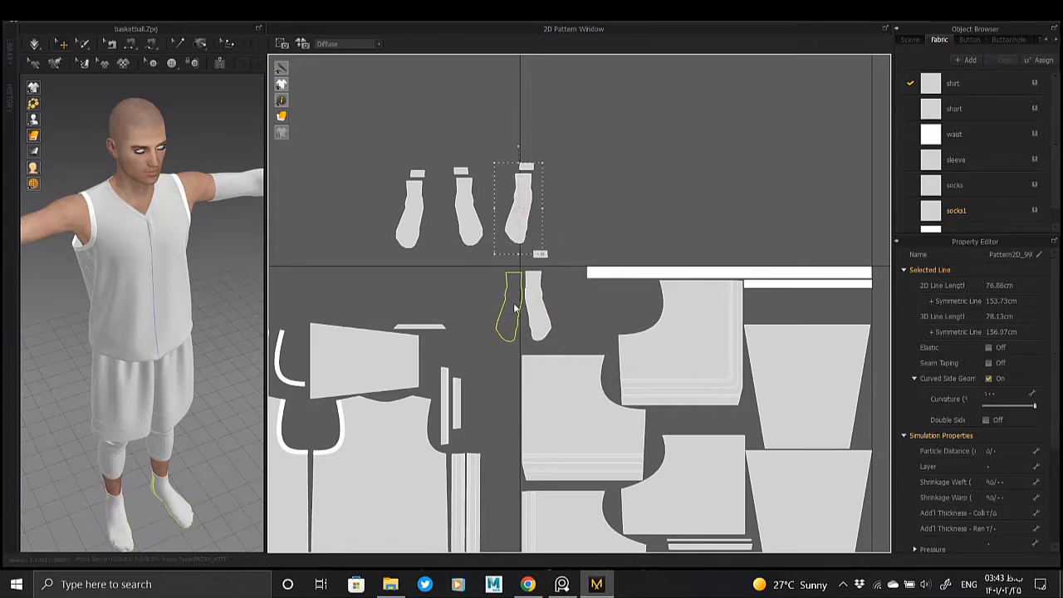
pyautogui.moveTo(523, 205)
pyautogui.mouseDown()
pyautogui.moveTo(514, 303)
pyautogui.moveTo(555, 303)
pyautogui.mouseUp()
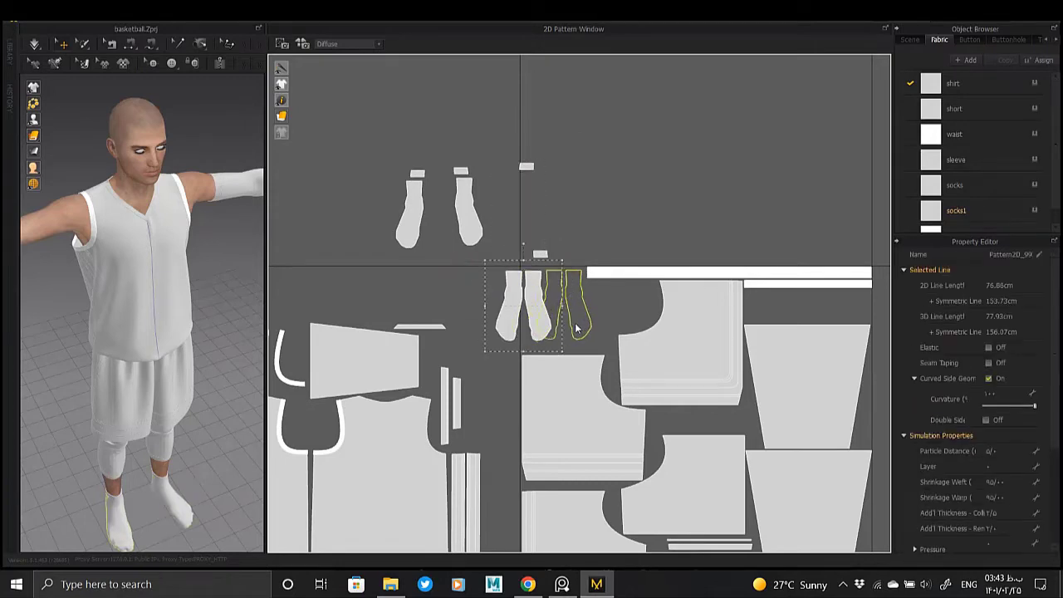
# - Line the sock pieces up side by side, undoing the misplaced upper-left sock
pyautogui.moveTo(461, 115); pyautogui.dragTo(357, 73, button='middle')
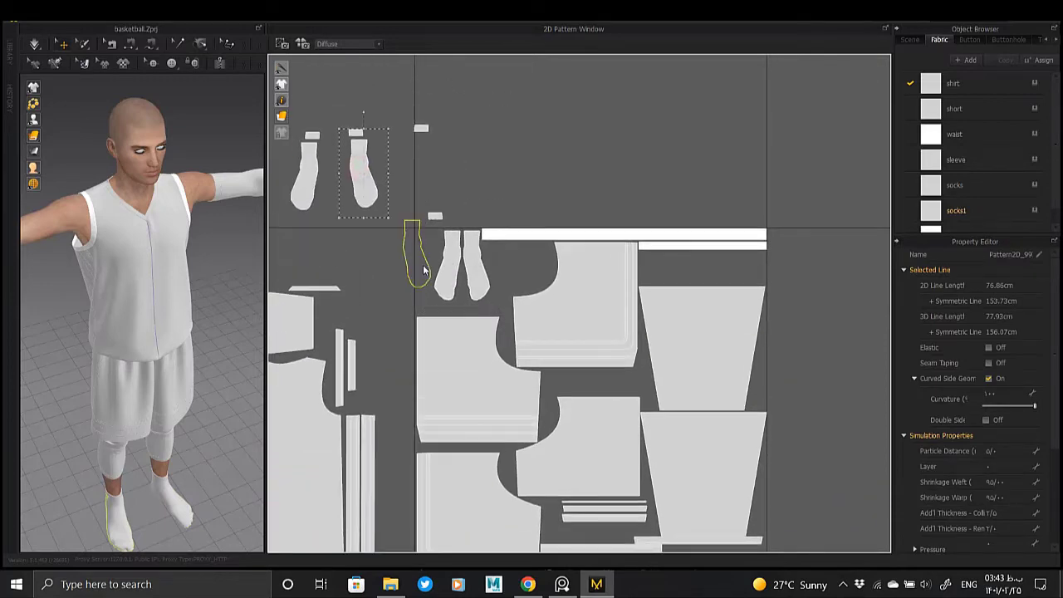
pyautogui.scroll(3, 440, 287)
pyautogui.moveTo(552, 276); pyautogui.dragTo(609, 310)
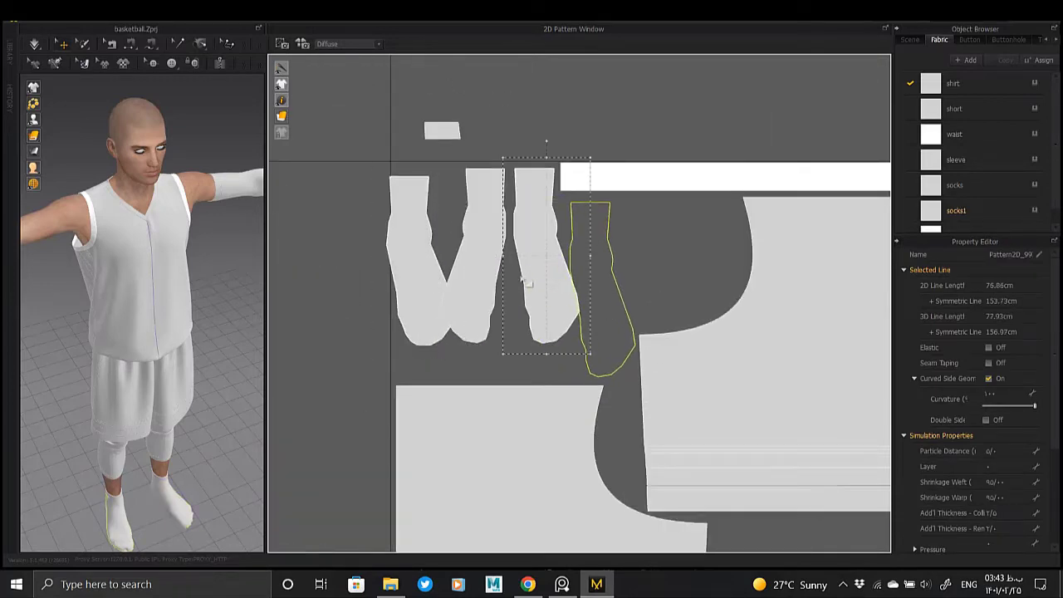
pyautogui.moveTo(473, 258)
pyautogui.mouseDown()
pyautogui.moveTo(532, 303)
pyautogui.moveTo(432, 291)
pyautogui.moveTo(456, 291)
pyautogui.mouseUp()
pyautogui.scroll(-3, 406, 194)
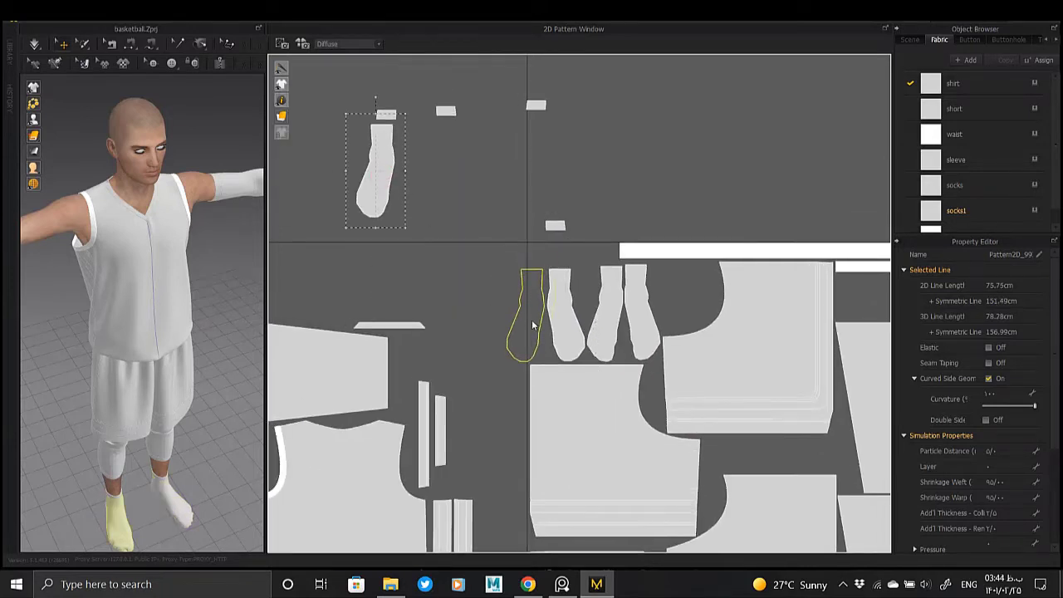
pyautogui.moveTo(381, 176); pyautogui.dragTo(526, 314)
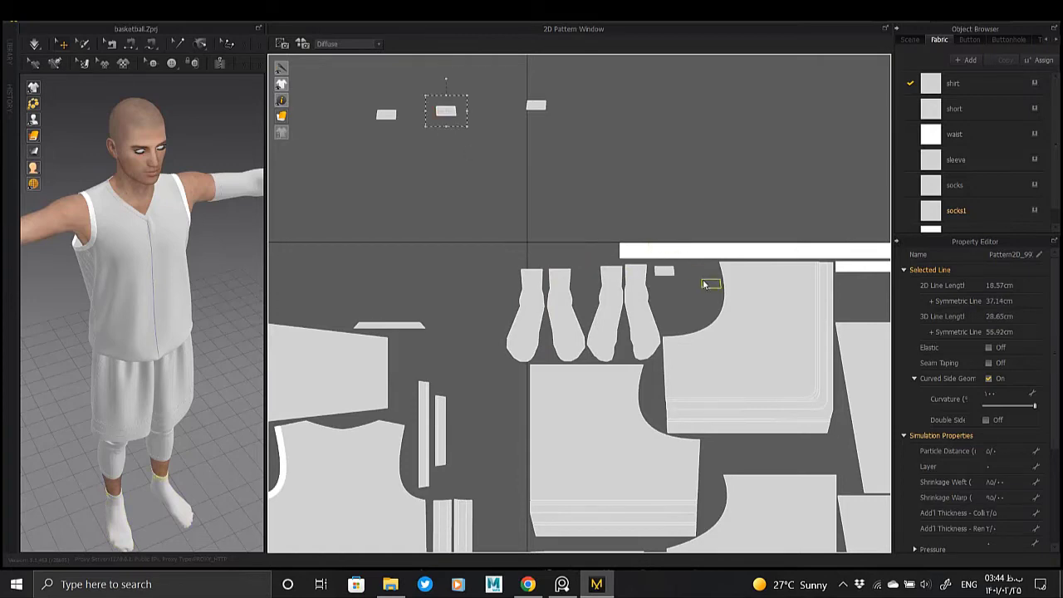
pyautogui.hotkey('ctrl', 'z')
pyautogui.hotkey('ctrl', 'z')
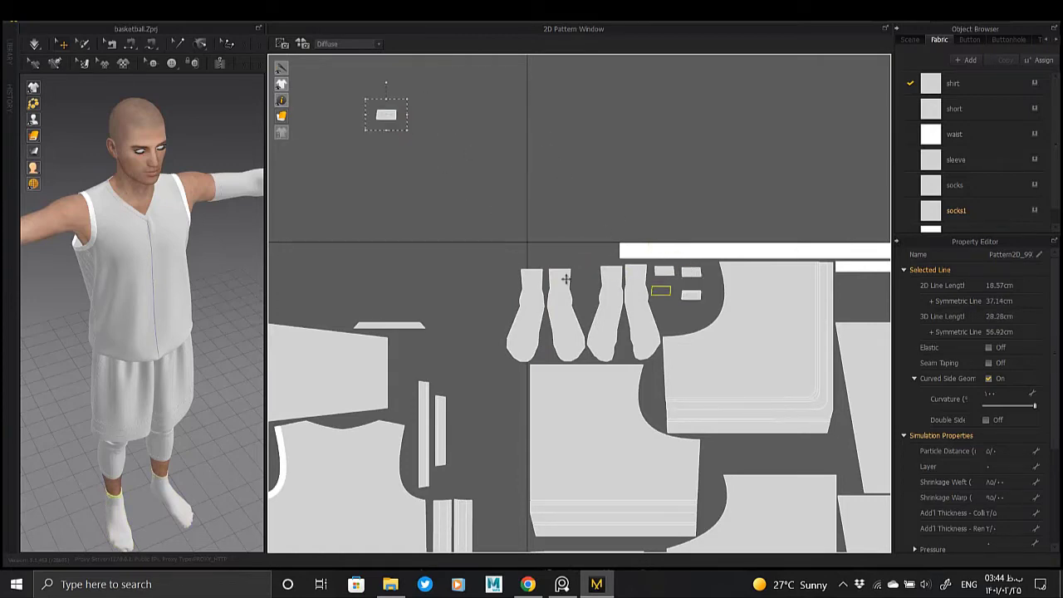
pyautogui.hotkey('ctrl', 'z')
# - Adjust the sock pieces into a tidy row, nudging the third and fourth socks
pyautogui.moveTo(709, 380); pyautogui.dragTo(498, 257)
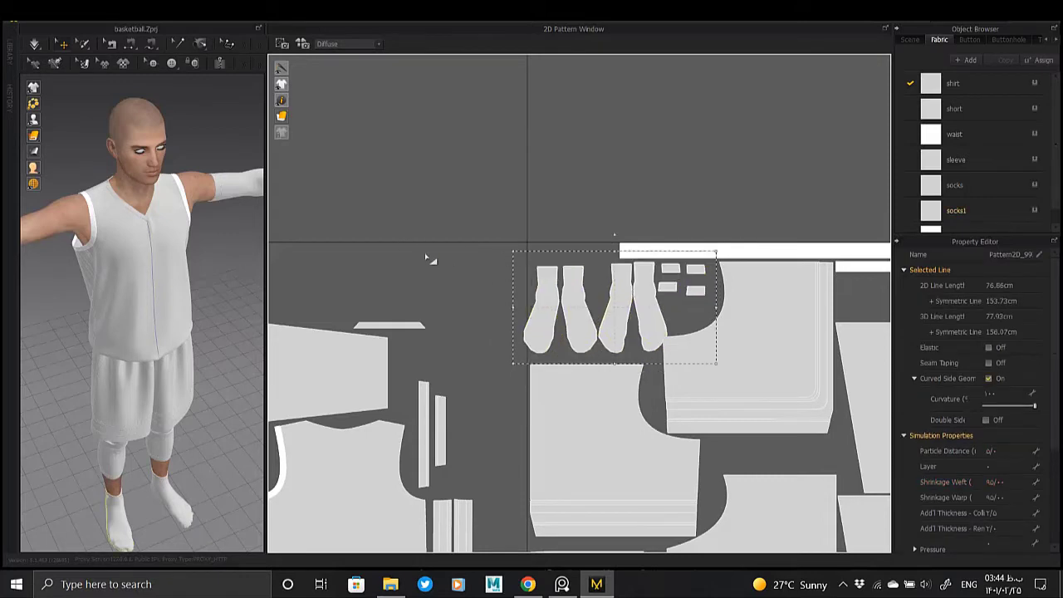
pyautogui.scroll(5, 584, 304)
pyautogui.click(596, 254)
pyautogui.moveTo(596, 254); pyautogui.dragTo(610, 202)
pyautogui.moveTo(501, 302); pyautogui.dragTo(516, 247)
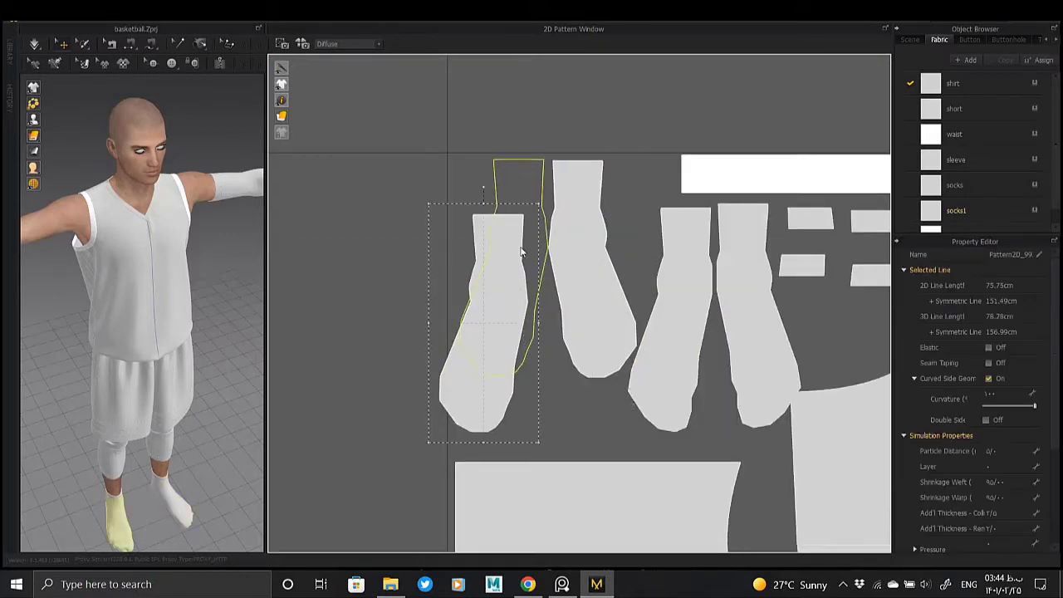
pyautogui.moveTo(580, 273); pyautogui.dragTo(481, 253, button='middle')
pyautogui.moveTo(586, 300); pyautogui.dragTo(580, 318)
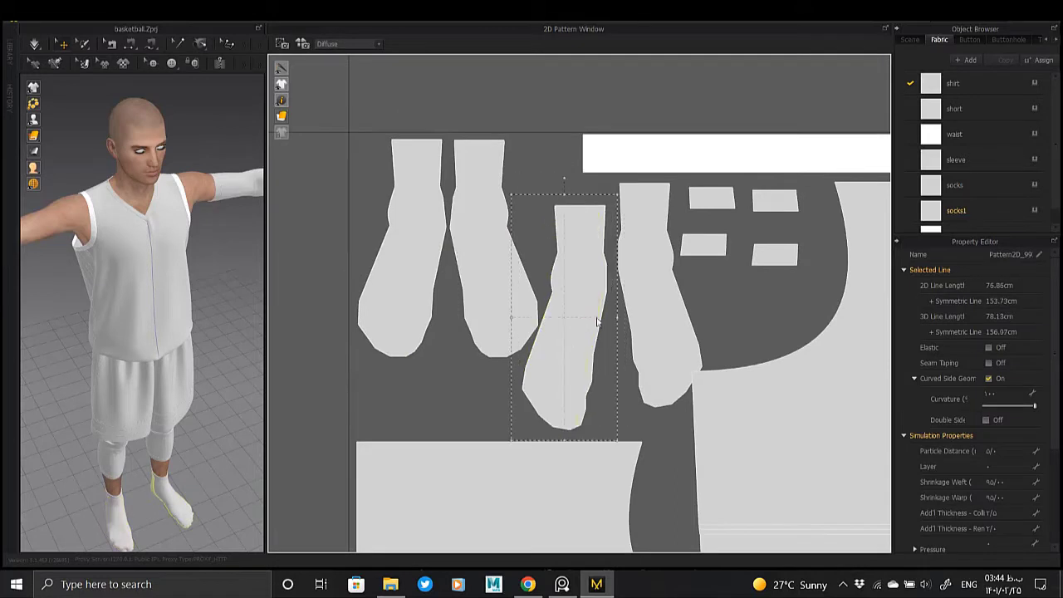
pyautogui.moveTo(650, 320); pyautogui.dragTo(645, 313)
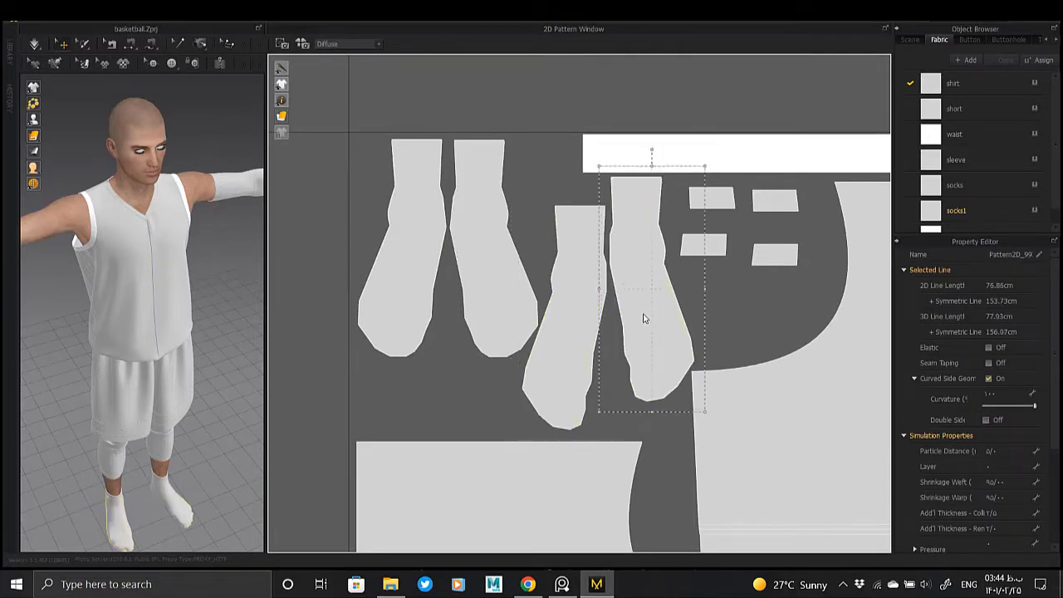
# - Place the two small rectangle pieces next to each other beside the socks
pyautogui.scroll(3, 716, 243)
pyautogui.moveTo(719, 238); pyautogui.dragTo(698, 199)
pyautogui.moveTo(803, 248)
pyautogui.mouseDown()
pyautogui.moveTo(749, 199)
pyautogui.moveTo(790, 173)
pyautogui.mouseUp()
pyautogui.scroll(-3, 707, 244)
pyautogui.scroll(-3, 707, 243)
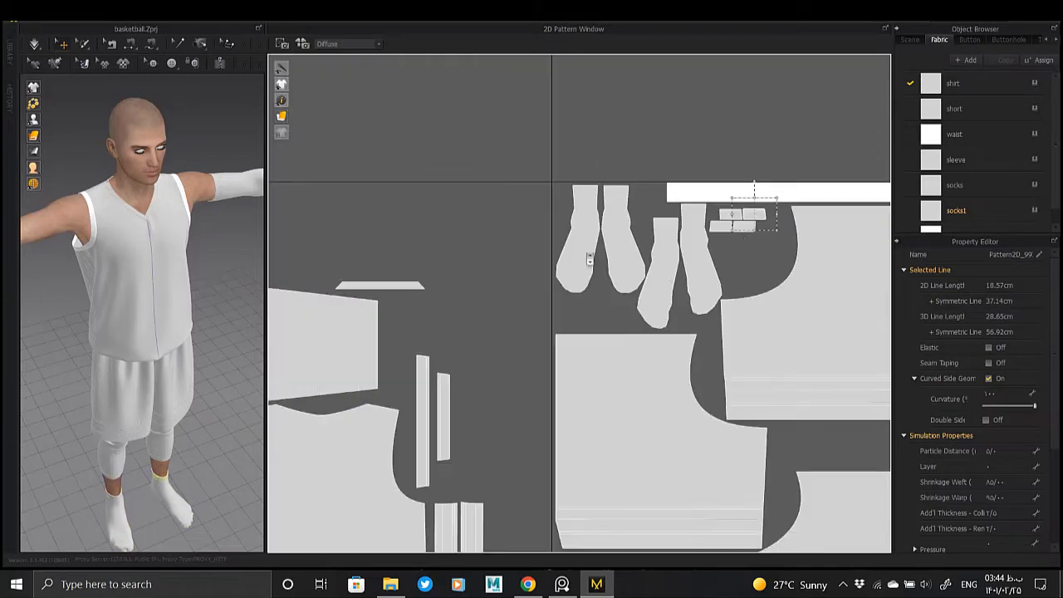
pyautogui.scroll(-3, 707, 244)
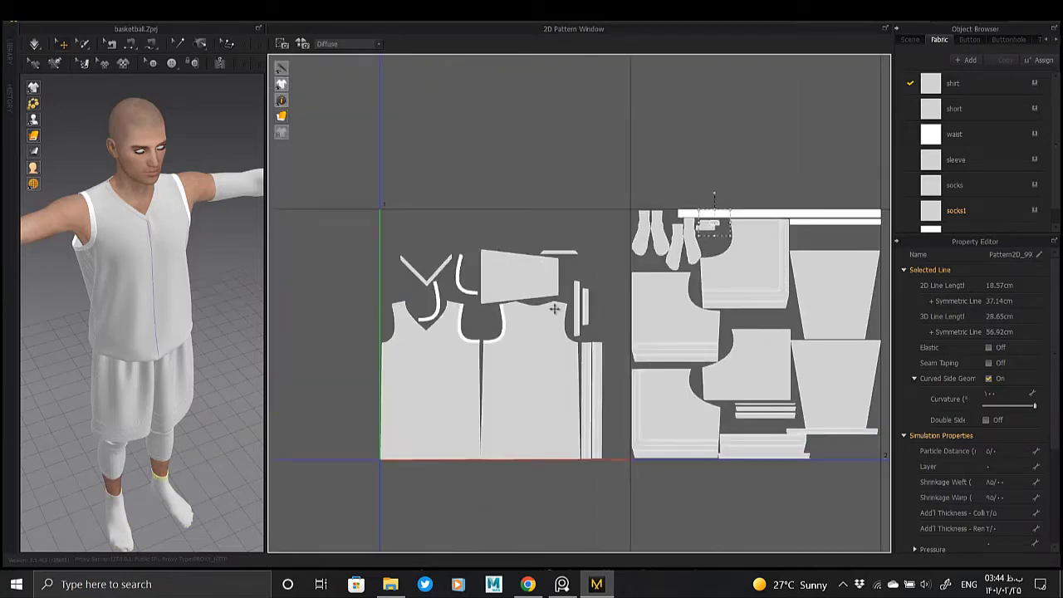
pyautogui.scroll(3, 499, 349)
pyautogui.scroll(-5, 520, 357)
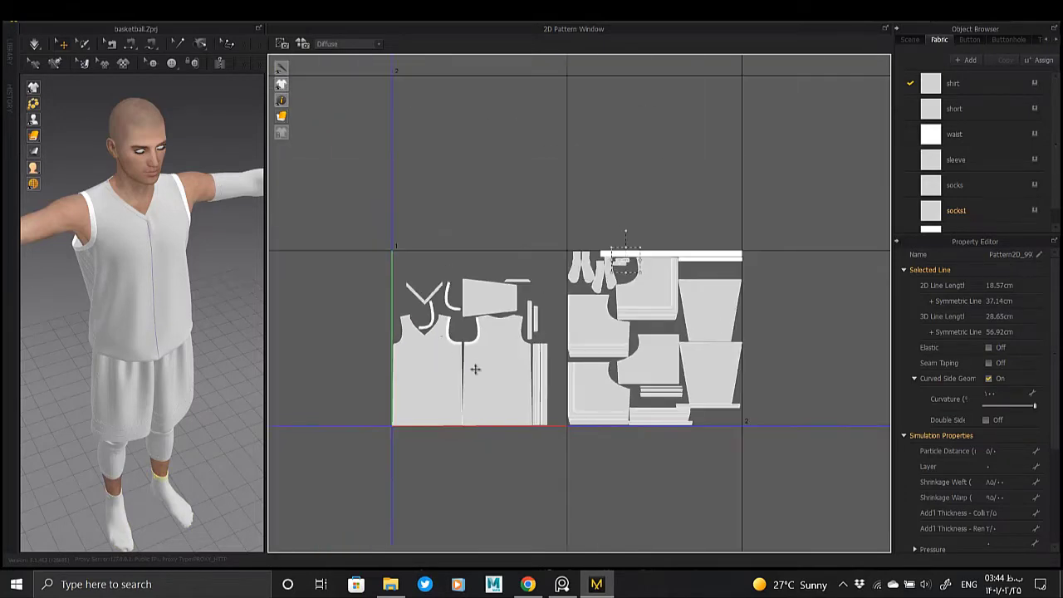
pyautogui.click(186, 296)
pyautogui.scroll(-2, 185, 297)
pyautogui.moveTo(185, 296)
pyautogui.mouseDown(button='right')
pyautogui.moveTo(33, 268)
pyautogui.moveTo(78, 268)
pyautogui.mouseUp(button='right')
pyautogui.scroll(-3, 54, 266)
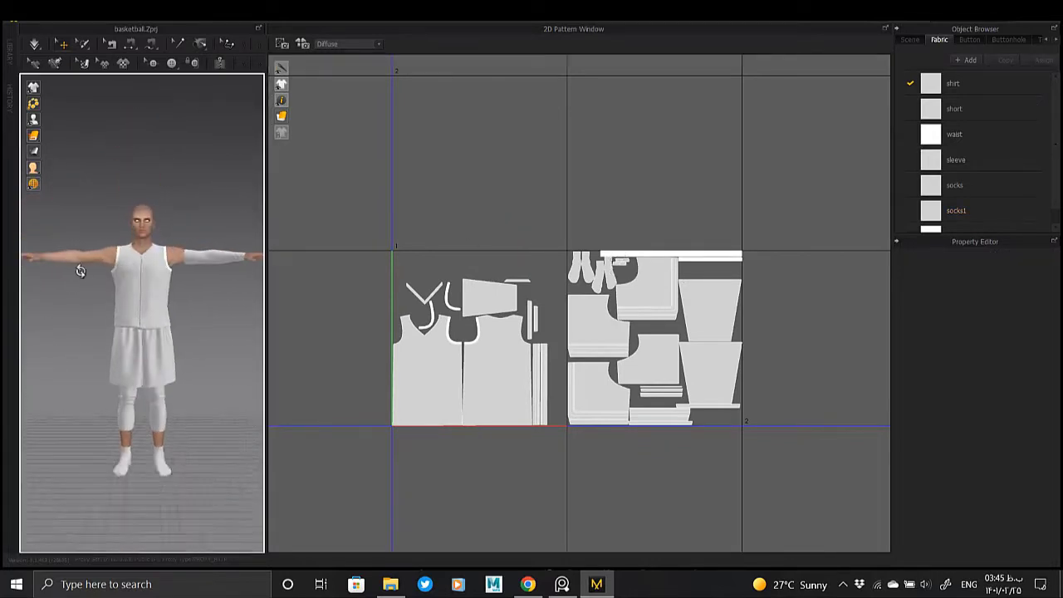
# - Switch to the Modular Configurator workspace and save the project
pyautogui.click(940, 29)
pyautogui.click(964, 64)
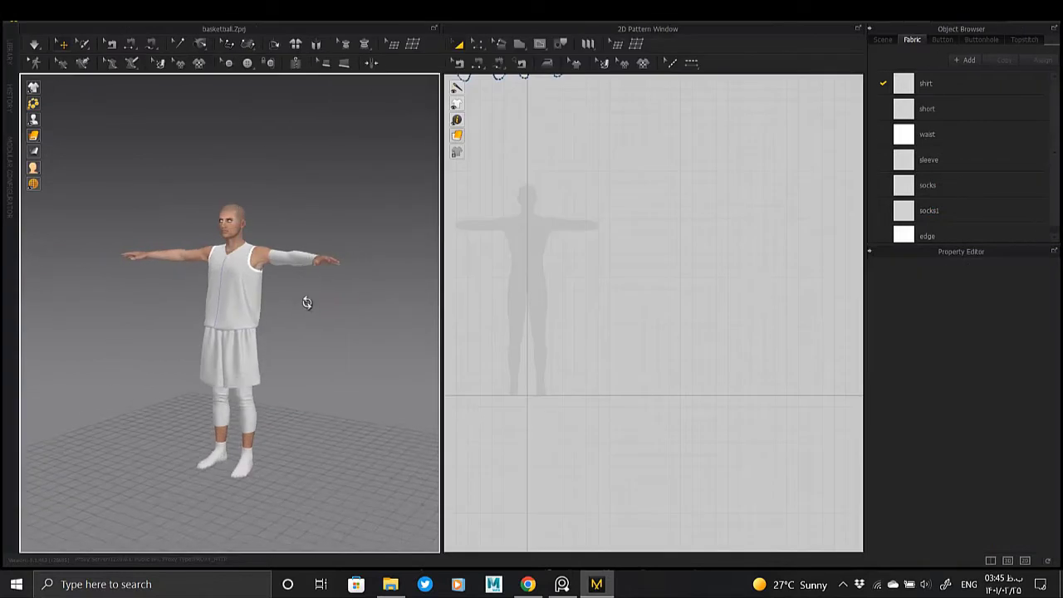
pyautogui.click(15, 12)
pyautogui.click(73, 74)
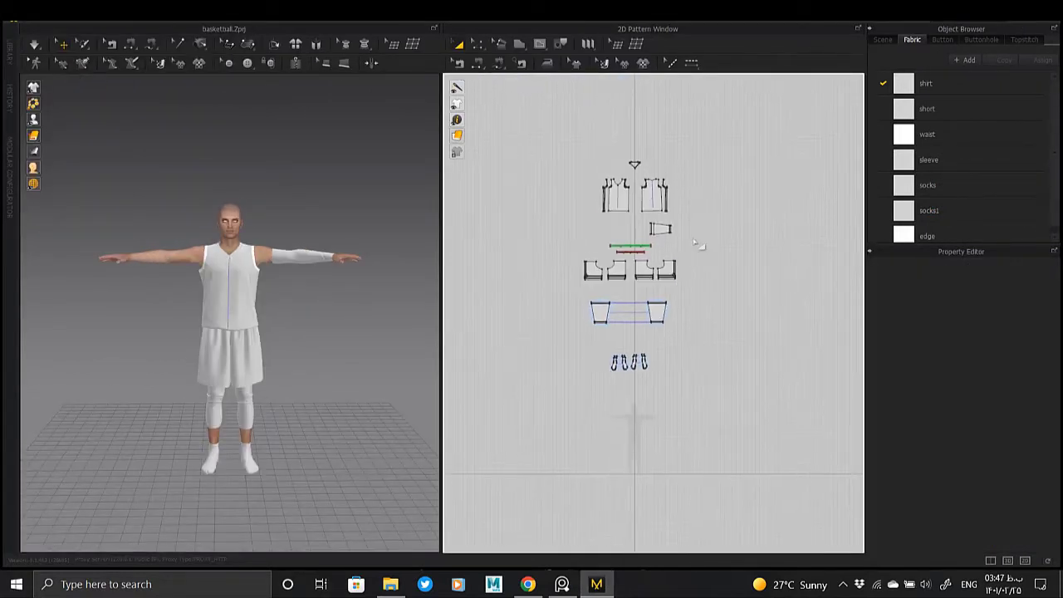
# - Export all pattern pieces via OBJ (Selected) into the Desktop\Basketball\Men folder
pyautogui.hotkey('ctrl', 'a')
pyautogui.click(15, 11)
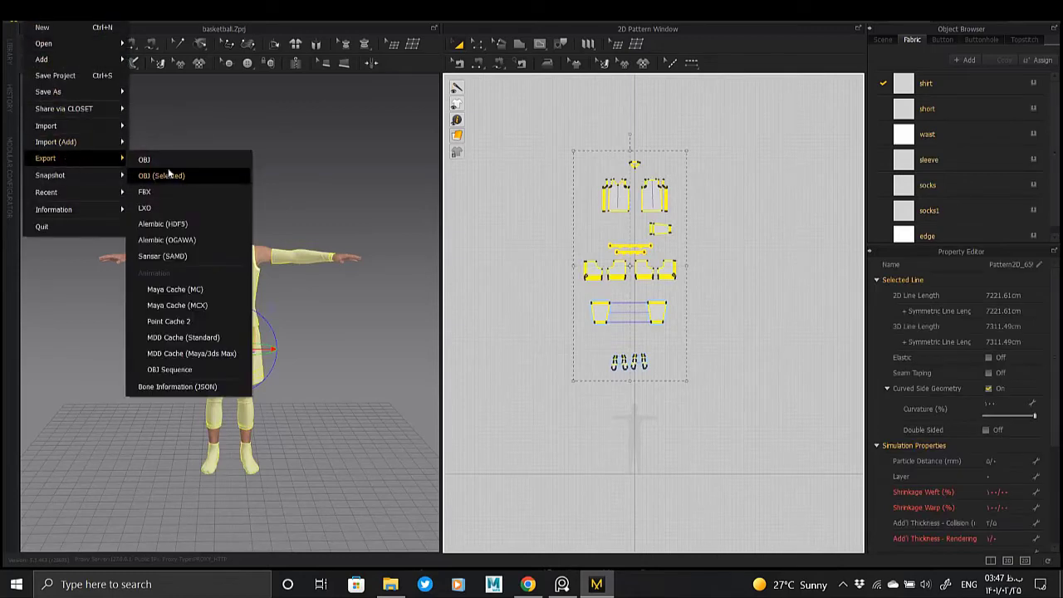
pyautogui.click(176, 177)
pyautogui.scroll(2, 41, 147)
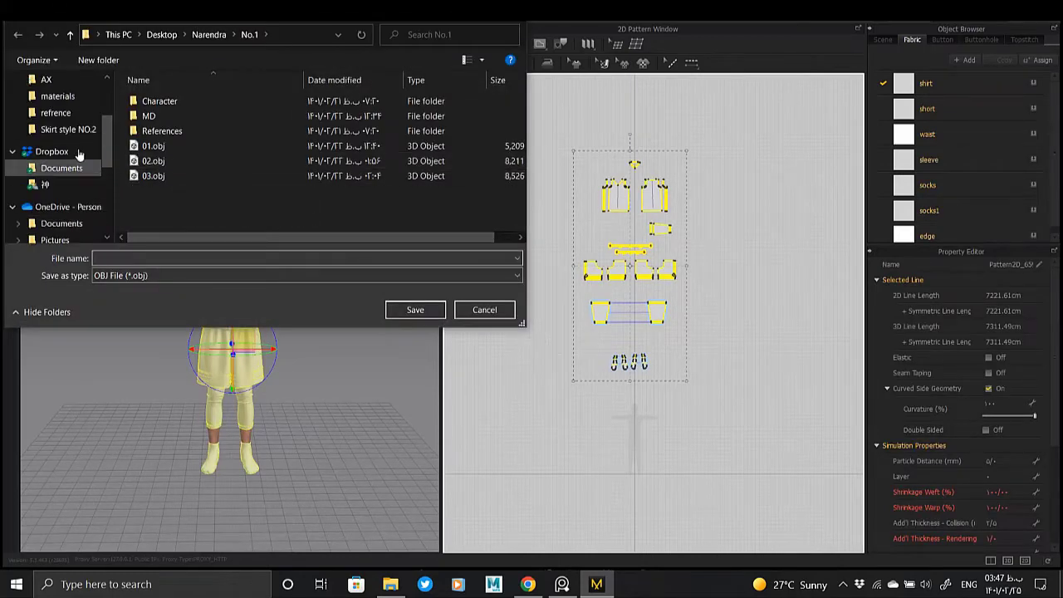
pyautogui.scroll(3, 69, 123)
pyautogui.scroll(1, 70, 123)
pyautogui.click(55, 106)
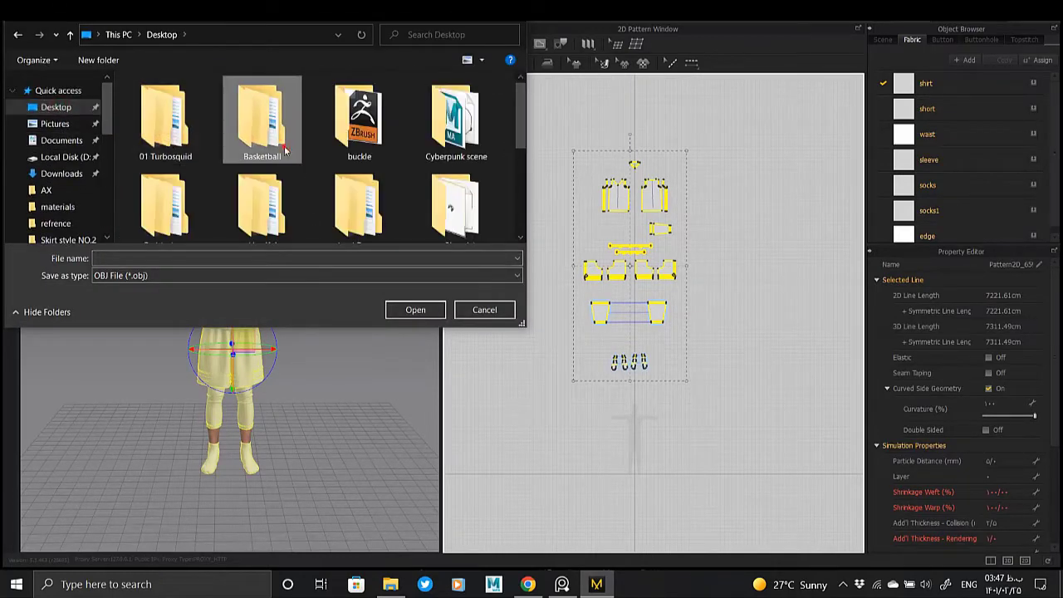
pyautogui.doubleClick(257, 124)
pyautogui.doubleClick(165, 106)
# - Name the export 'basketball cloth thick' and confirm it with the Thick OBJ option
pyautogui.click(157, 260)
pyautogui.write('basketball cloth thick')
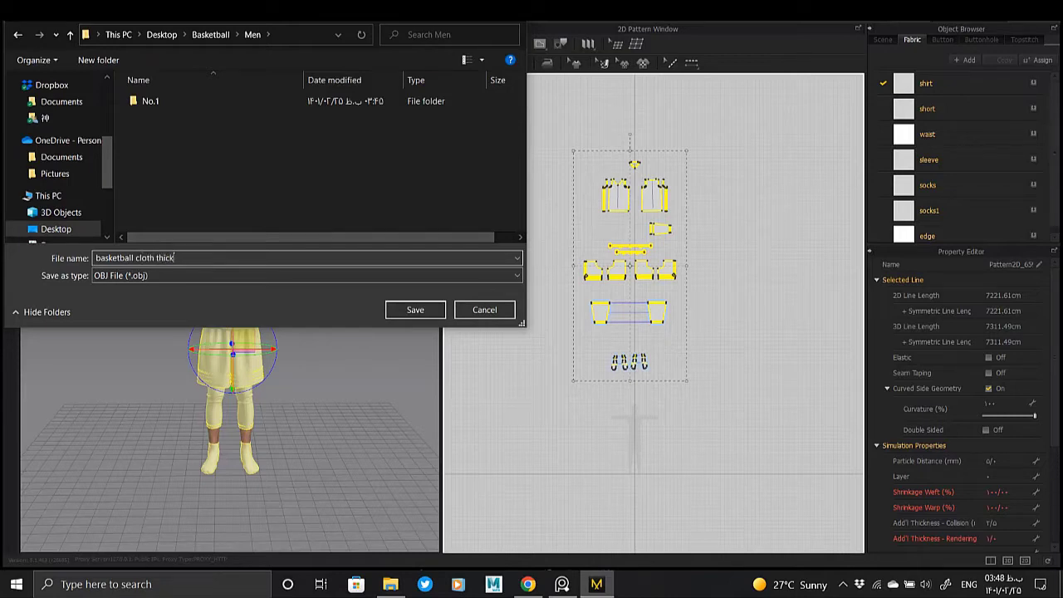
pyautogui.press('Return')
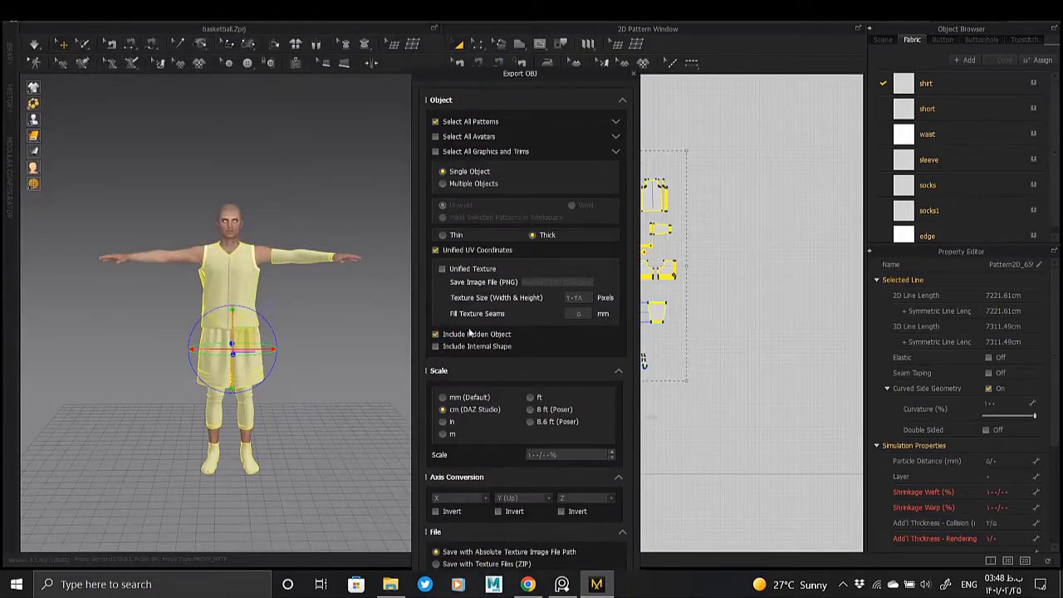
pyautogui.click(622, 101)
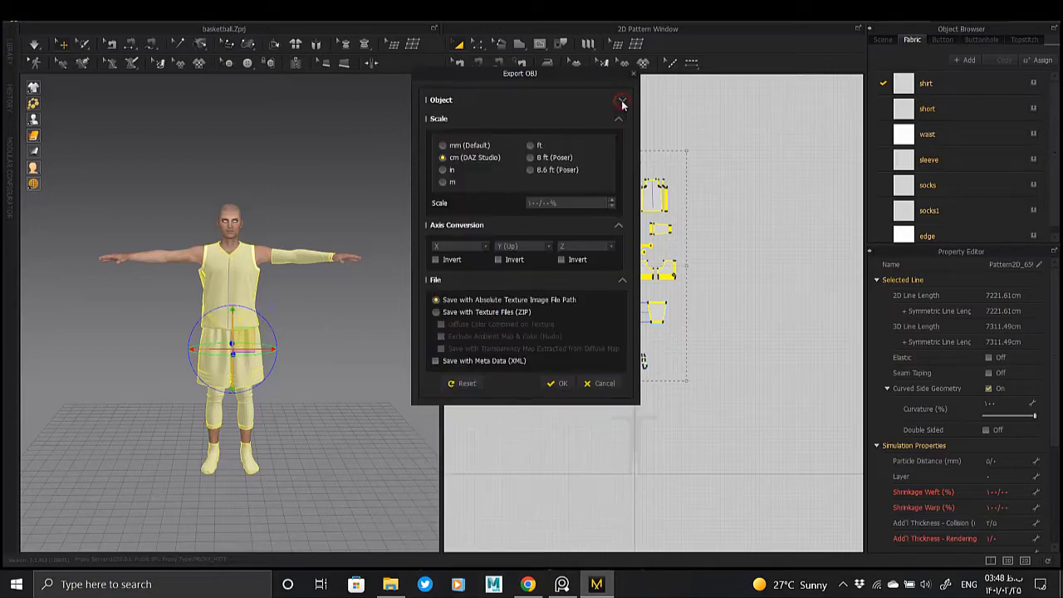
pyautogui.click(568, 382)
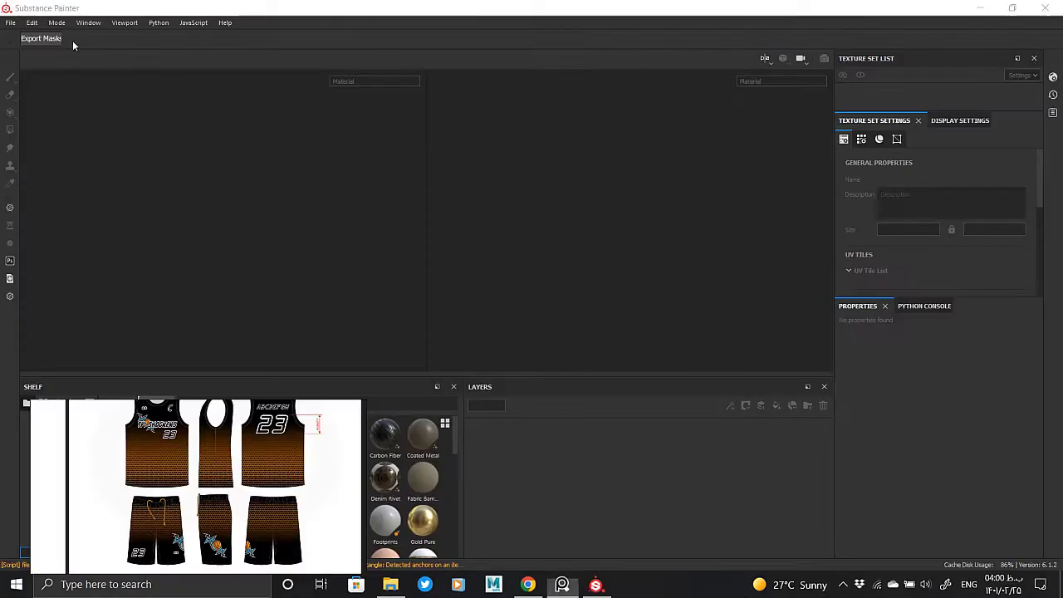
pyautogui.click(10, 23)
# - Create a new project from Desktop\Basketball\Men\basketball cloth thick.obj with one texture set per UDIM tile
pyautogui.click(21, 34)
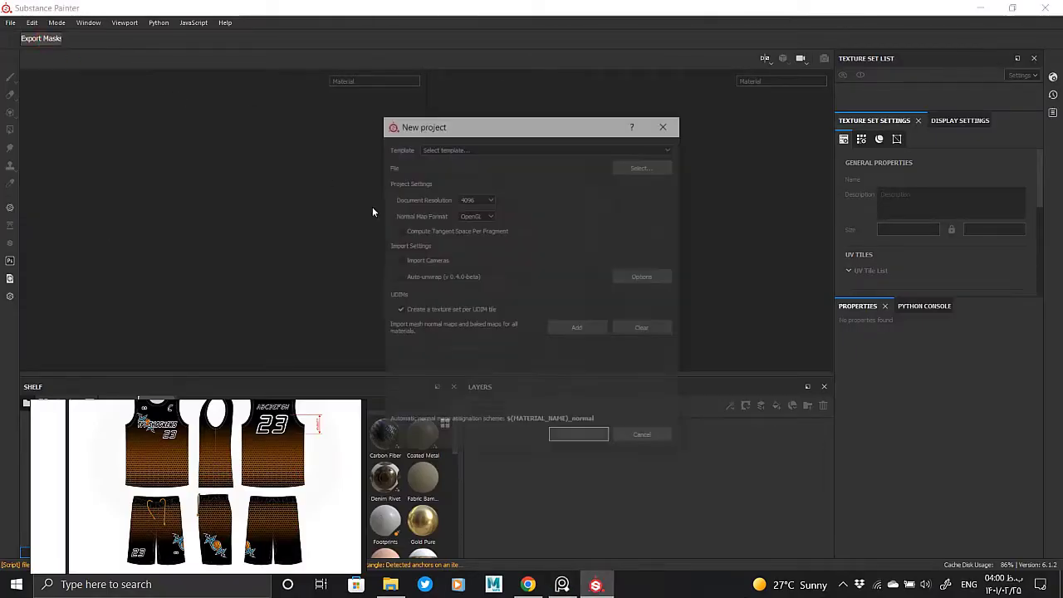
pyautogui.click(636, 172)
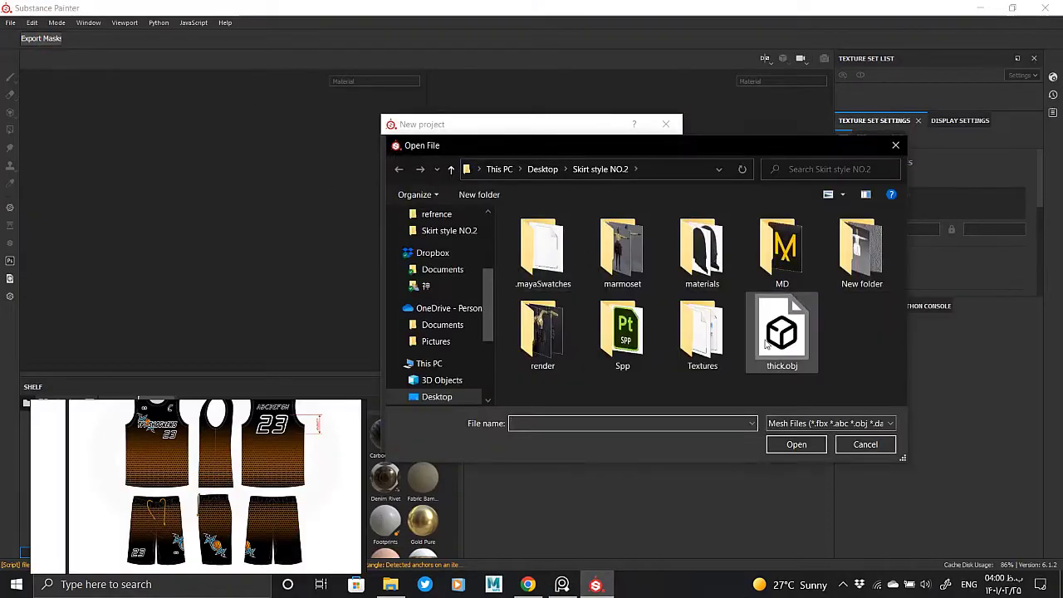
pyautogui.scroll(3, 440, 316)
pyautogui.scroll(3, 440, 274)
pyautogui.click(437, 242)
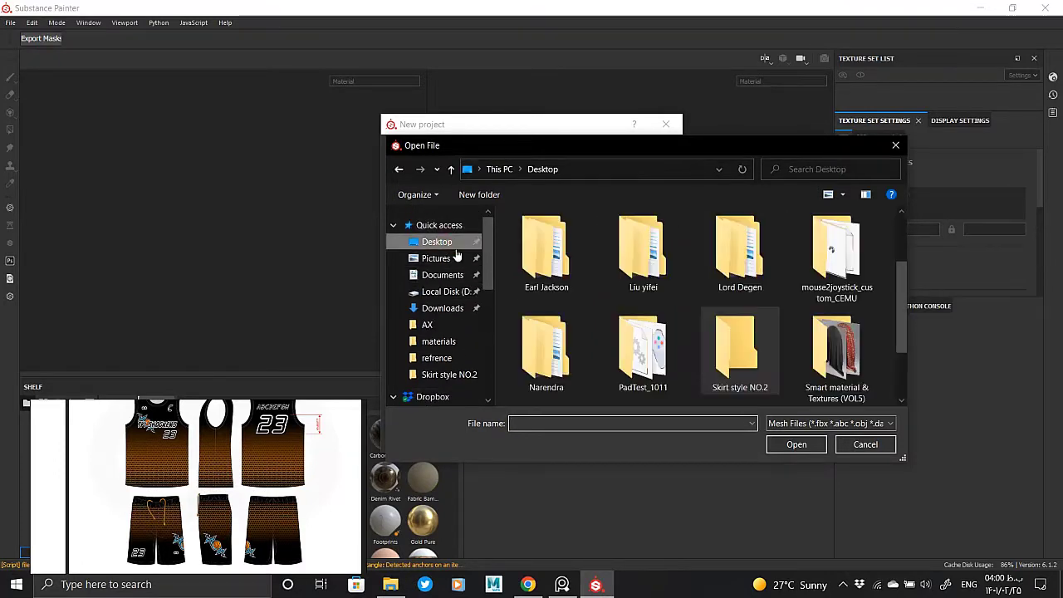
pyautogui.scroll(2, 648, 258)
pyautogui.doubleClick(644, 249)
pyautogui.doubleClick(532, 238)
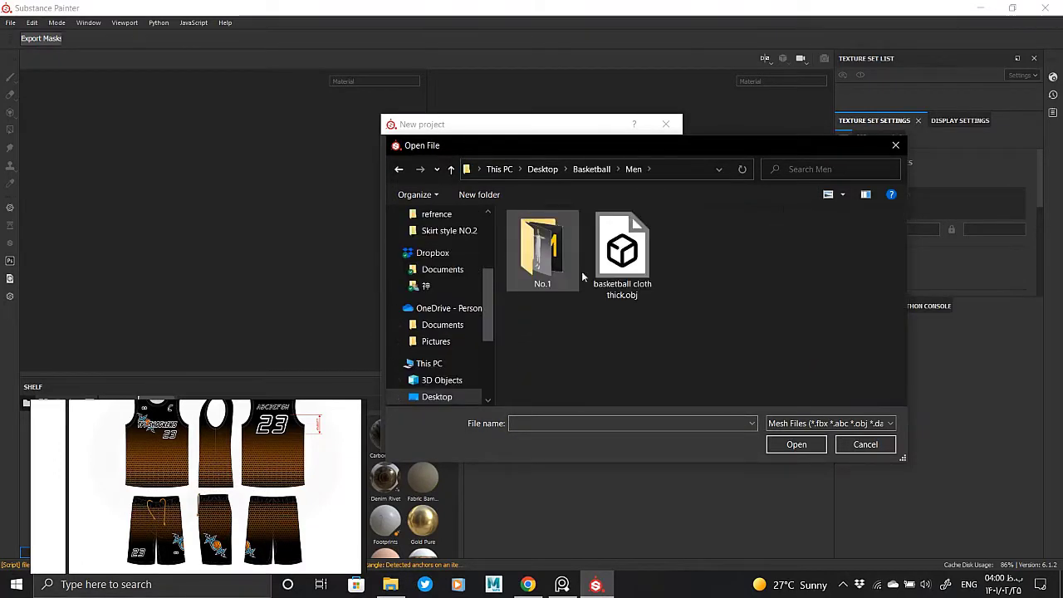
pyautogui.doubleClick(621, 257)
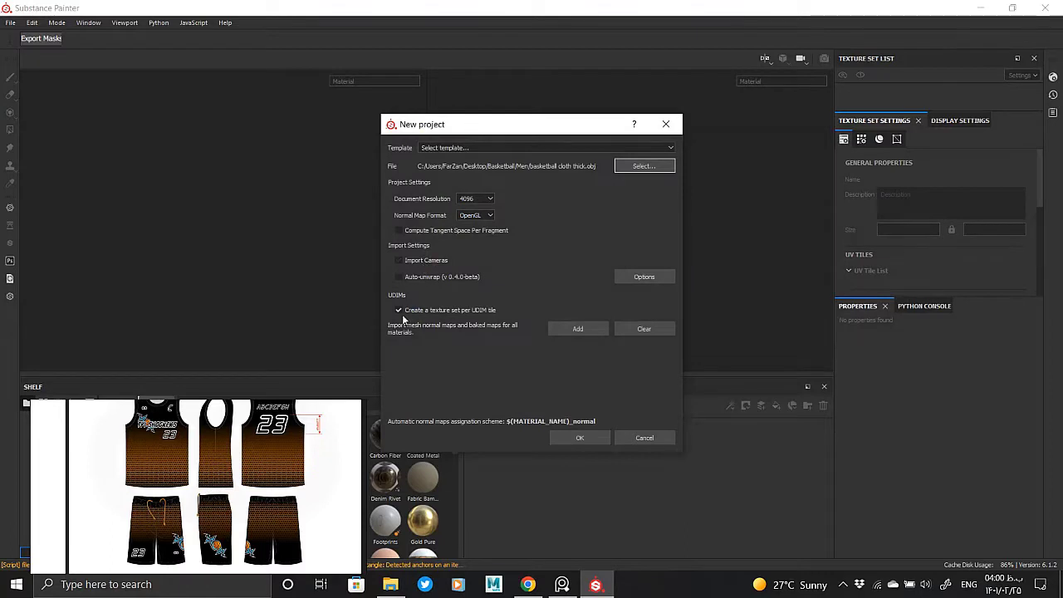
pyautogui.click(584, 439)
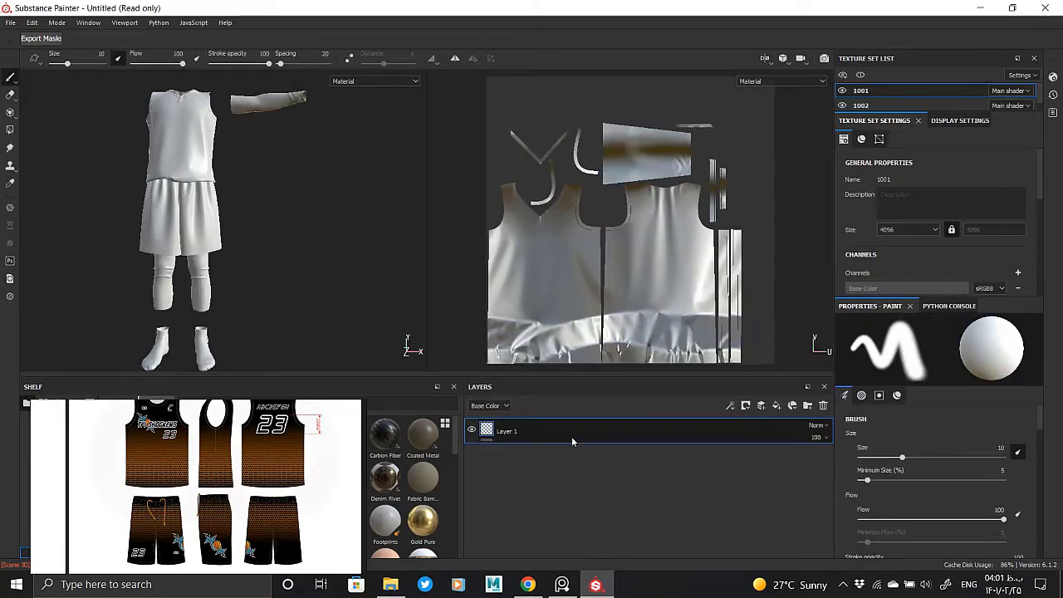
# - Orbit to a front view and toggle visibility of the jersey's 1001 texture set
pyautogui.scroll(2, 208, 201)
pyautogui.scroll(3, 224, 250)
pyautogui.scroll(3, 249, 315)
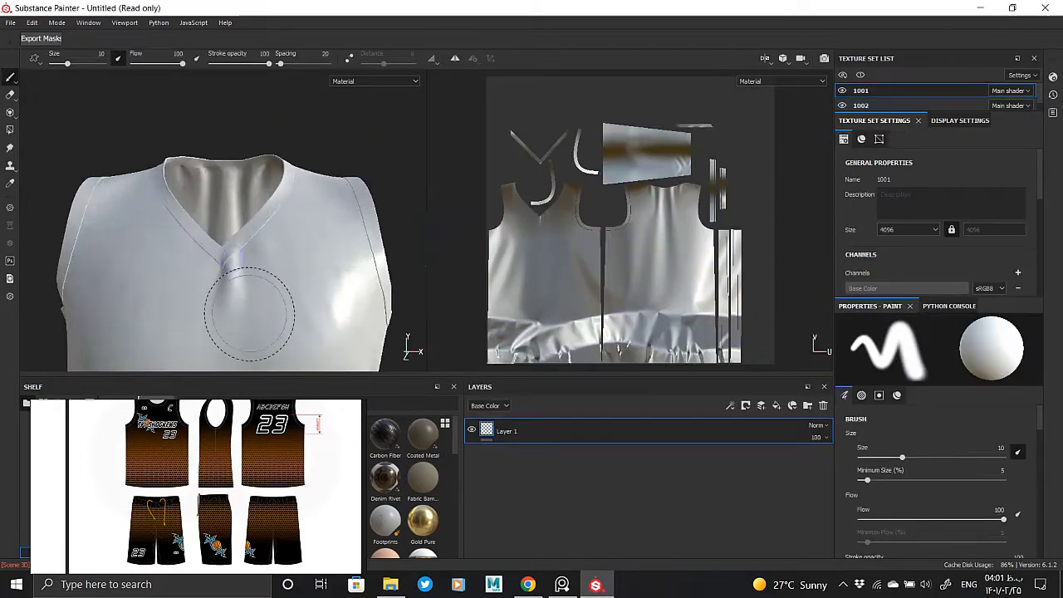
pyautogui.scroll(3, 296, 230)
pyautogui.scroll(-5, 296, 230)
pyautogui.keyDown('alt'); pyautogui.moveTo(238, 247); pyautogui.dragTo(796, 173); pyautogui.keyUp('alt')
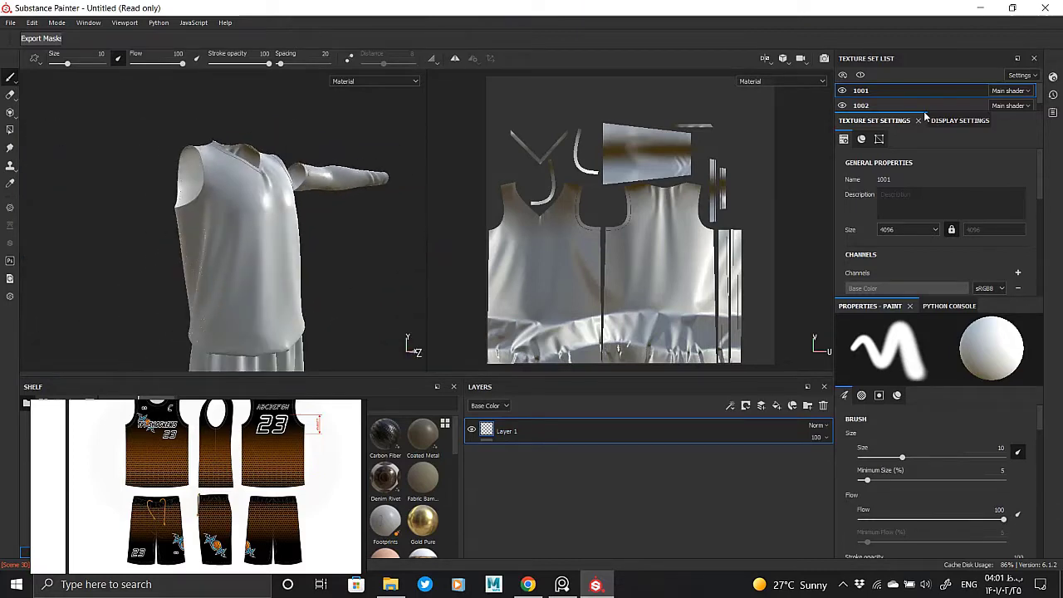
pyautogui.moveTo(925, 116); pyautogui.dragTo(925, 146)
pyautogui.click(843, 104)
pyautogui.click(842, 105)
pyautogui.click(842, 90)
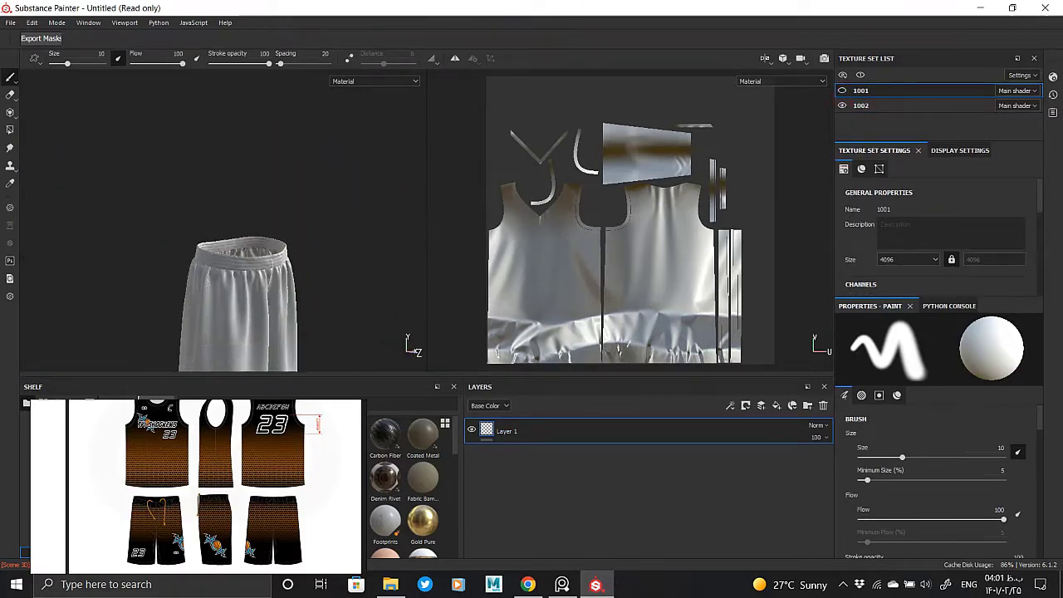
# - Inspect the shorts and jersey front, then delete the empty Layer 1
pyautogui.scroll(2, 274, 204)
pyautogui.scroll(2, 273, 204)
pyautogui.scroll(2, 249, 203)
pyautogui.moveTo(249, 204)
pyautogui.keyDown('alt'); pyautogui.mouseDown()
pyautogui.moveTo(125, 175)
pyautogui.moveTo(308, 166)
pyautogui.mouseUp(); pyautogui.keyUp('alt')
pyautogui.scroll(-3, 309, 166)
pyautogui.scroll(-2, 308, 166)
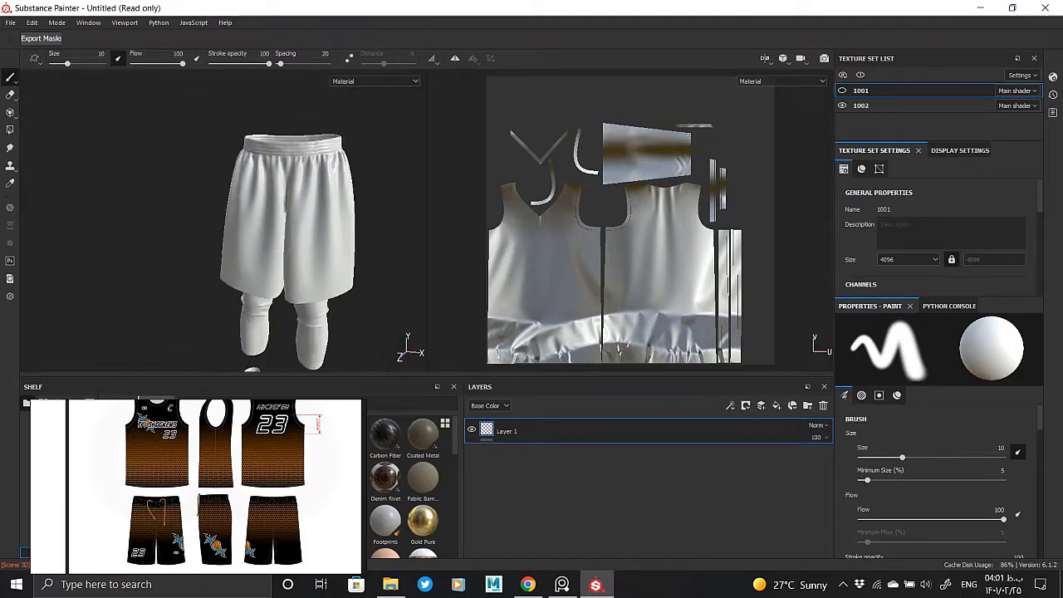
pyautogui.scroll(3, 282, 250)
pyautogui.scroll(3, 285, 280)
pyautogui.scroll(-4, 253, 172)
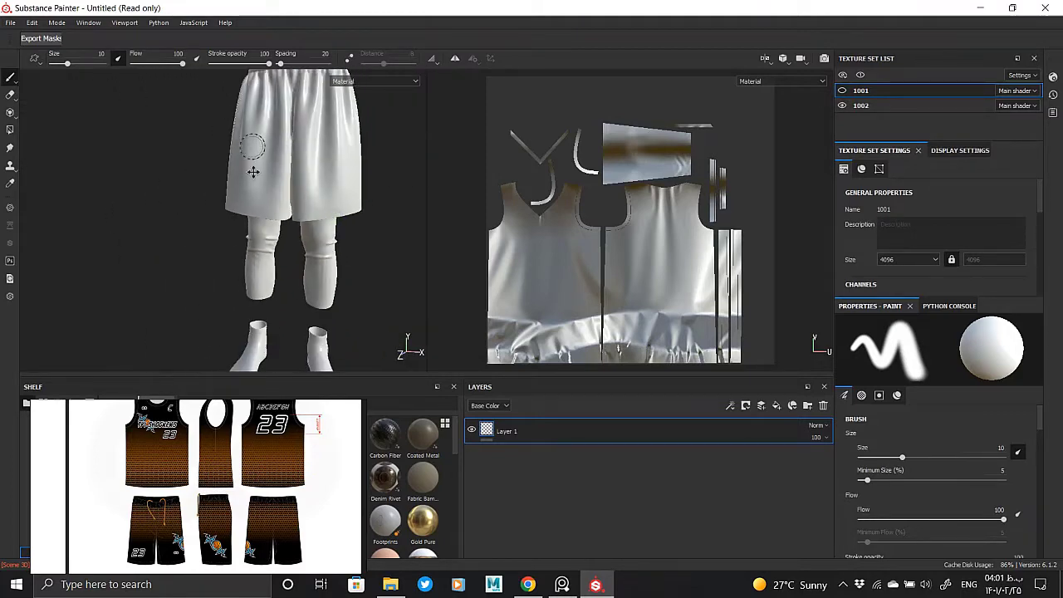
pyautogui.moveTo(253, 172); pyautogui.dragTo(261, 304, button='middle')
pyautogui.scroll(2, 261, 304)
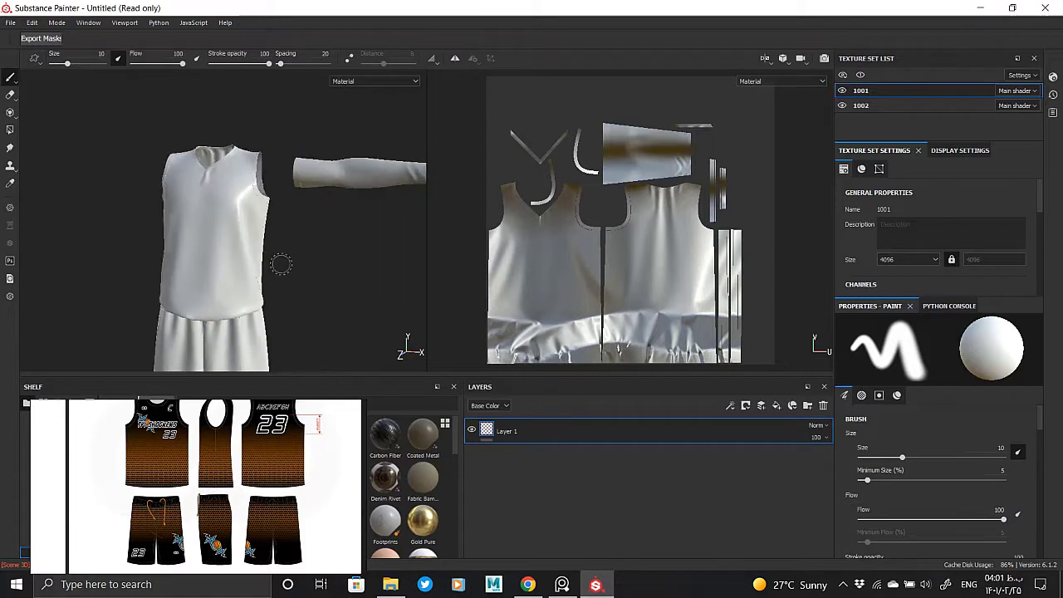
pyautogui.moveTo(280, 264)
pyautogui.keyDown('alt'); pyautogui.mouseDown()
pyautogui.moveTo(257, 238)
pyautogui.moveTo(311, 249)
pyautogui.mouseUp(); pyautogui.keyUp('alt')
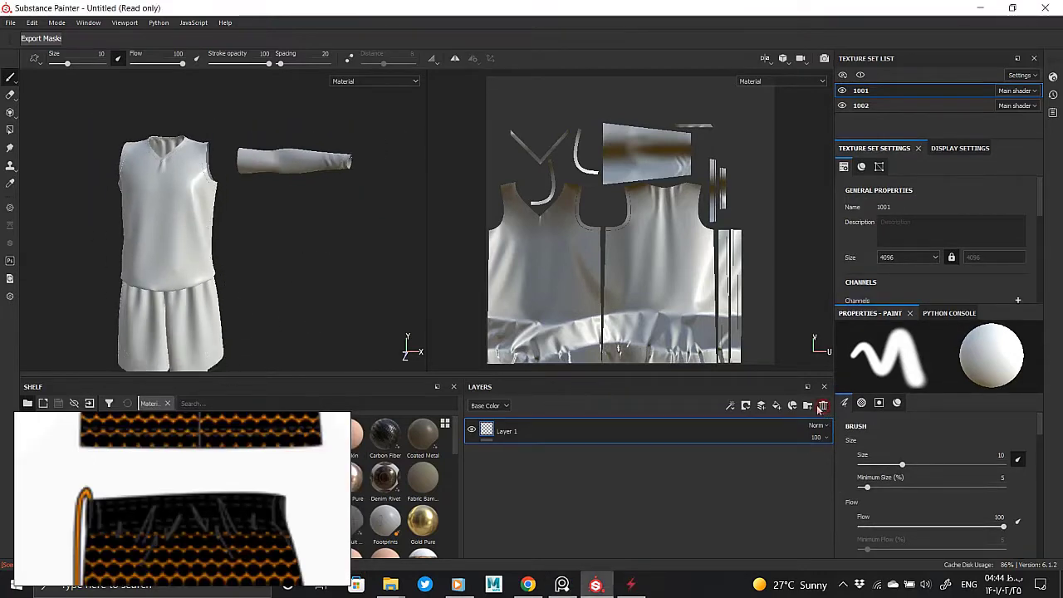
pyautogui.press('Delete')
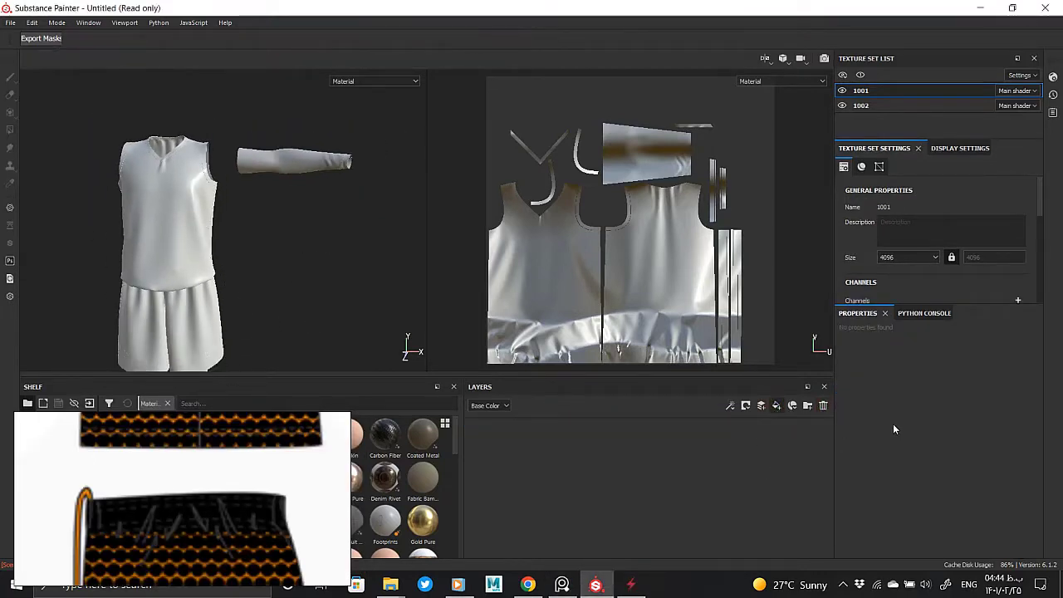
# - Add a fill layer with black base colour and roughness 0.7934
pyautogui.hotkey('ctrl', 'shift', 'f')
pyautogui.click(897, 455)
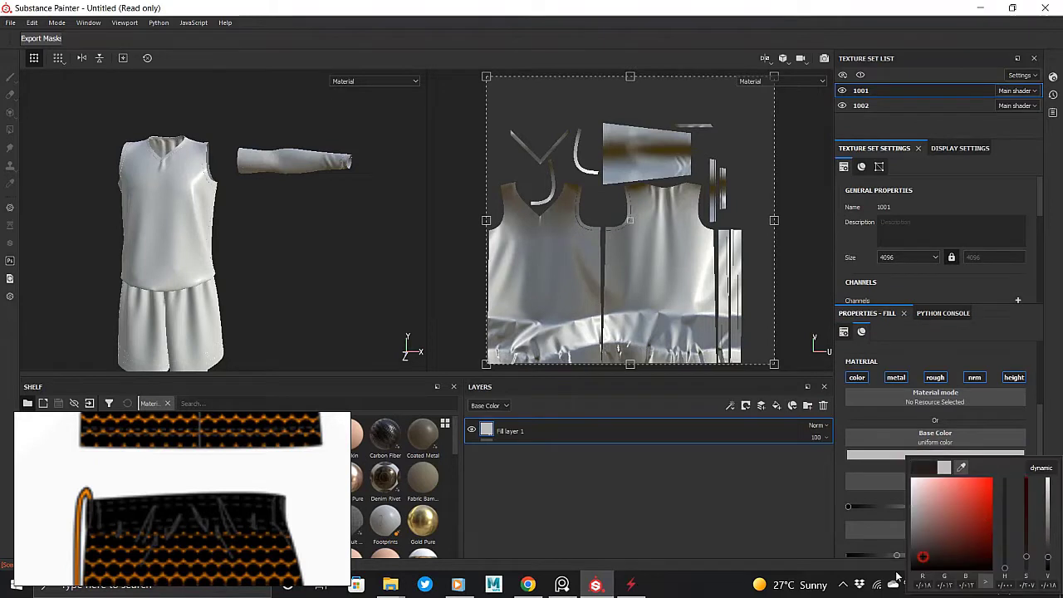
pyautogui.scroll(4, 266, 193)
pyautogui.scroll(4, 219, 204)
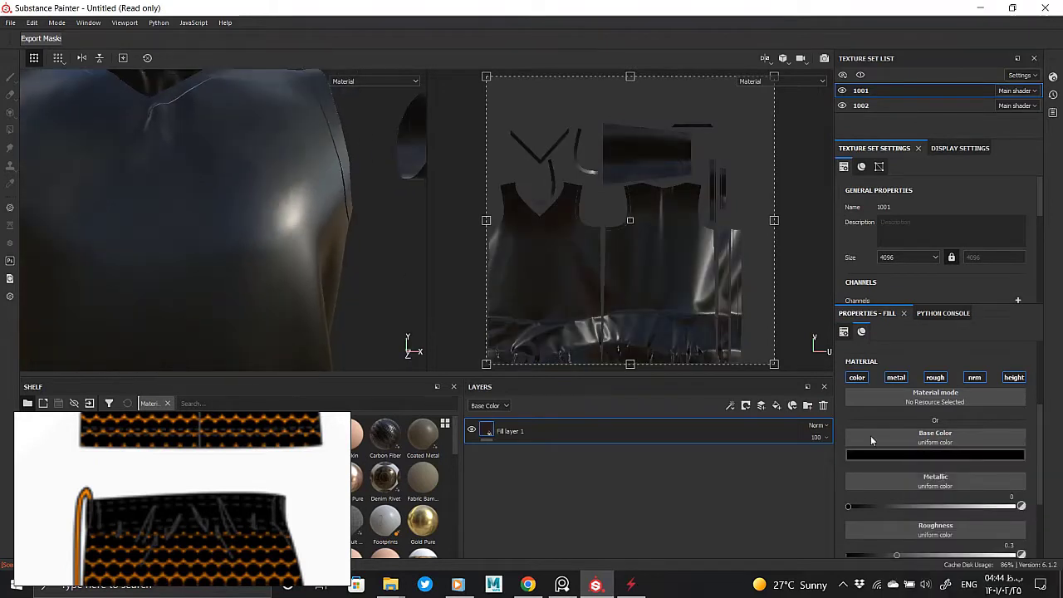
pyautogui.scroll(-3, 871, 436)
pyautogui.moveTo(897, 455); pyautogui.dragTo(989, 460)
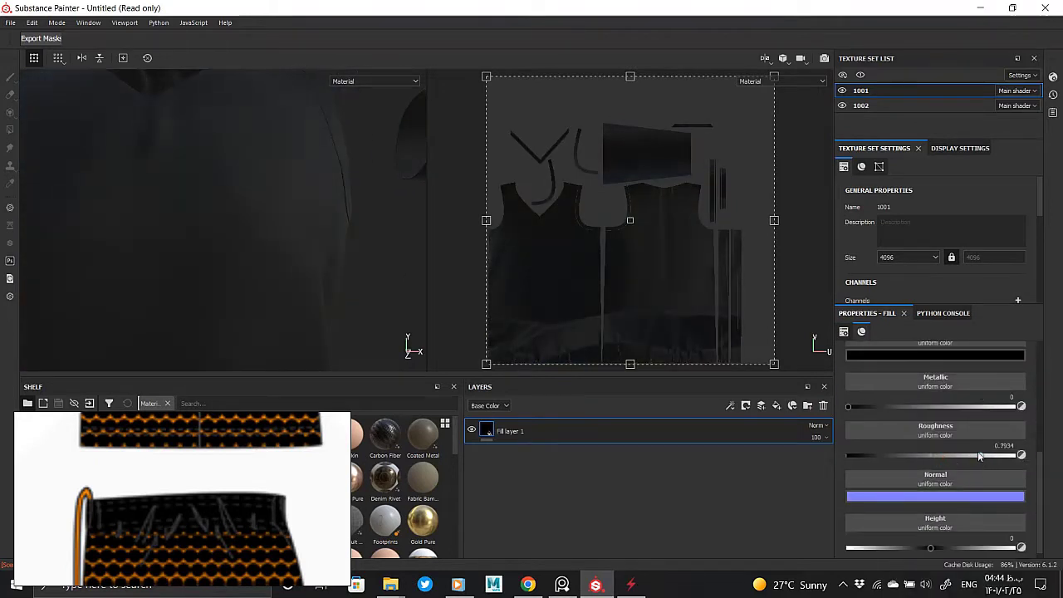
# - Show the environment backdrop with maximum blur and raised exposure in Display Settings
pyautogui.click(961, 148)
pyautogui.moveTo(907, 265); pyautogui.dragTo(1035, 264)
pyautogui.scroll(-2, 912, 284)
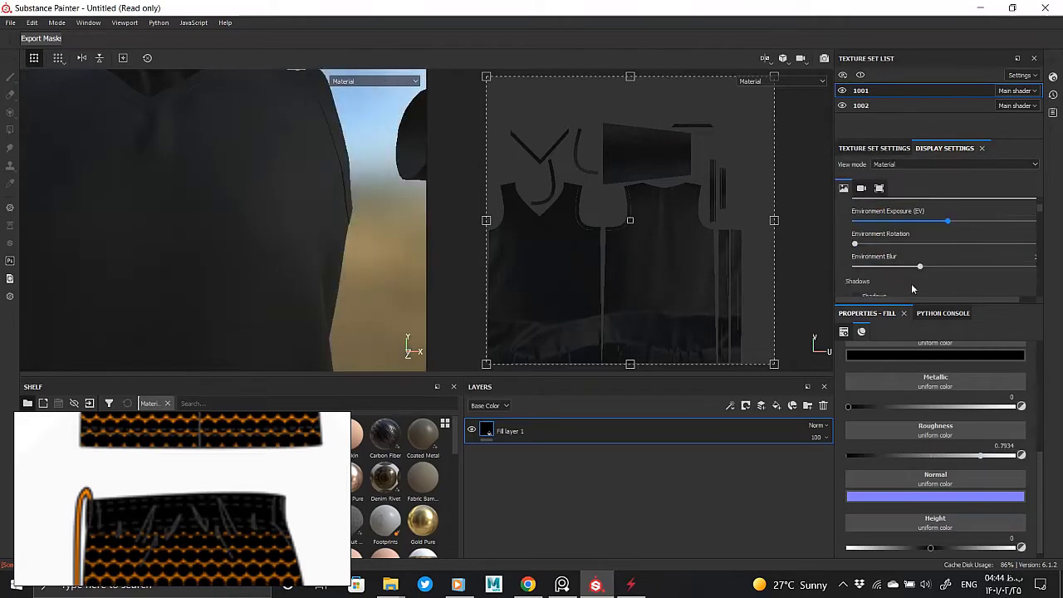
pyautogui.moveTo(950, 272); pyautogui.dragTo(957, 239)
pyautogui.moveTo(838, 223); pyautogui.dragTo(823, 222)
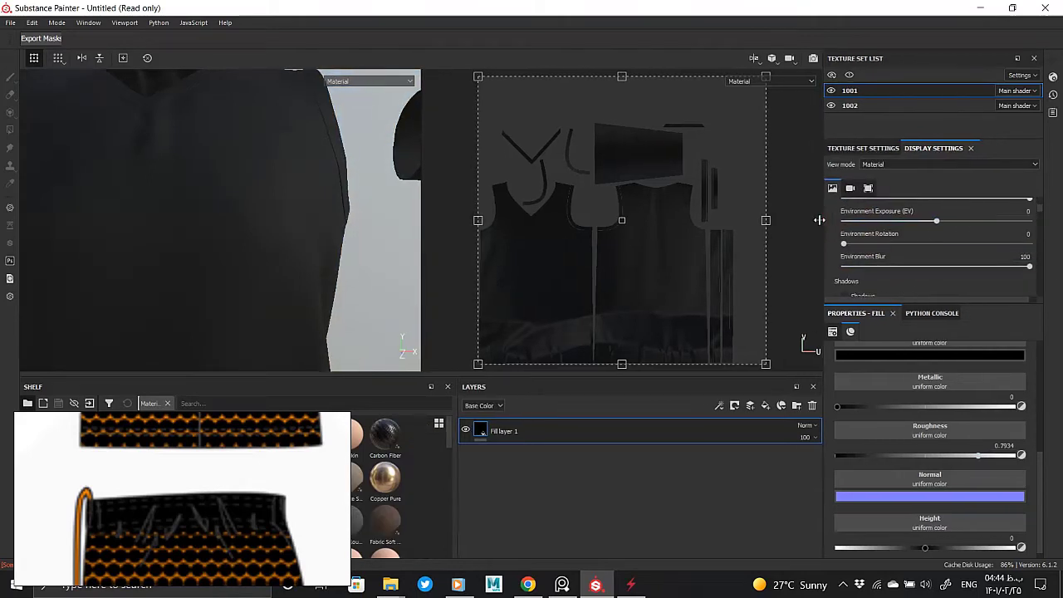
pyautogui.click(937, 222)
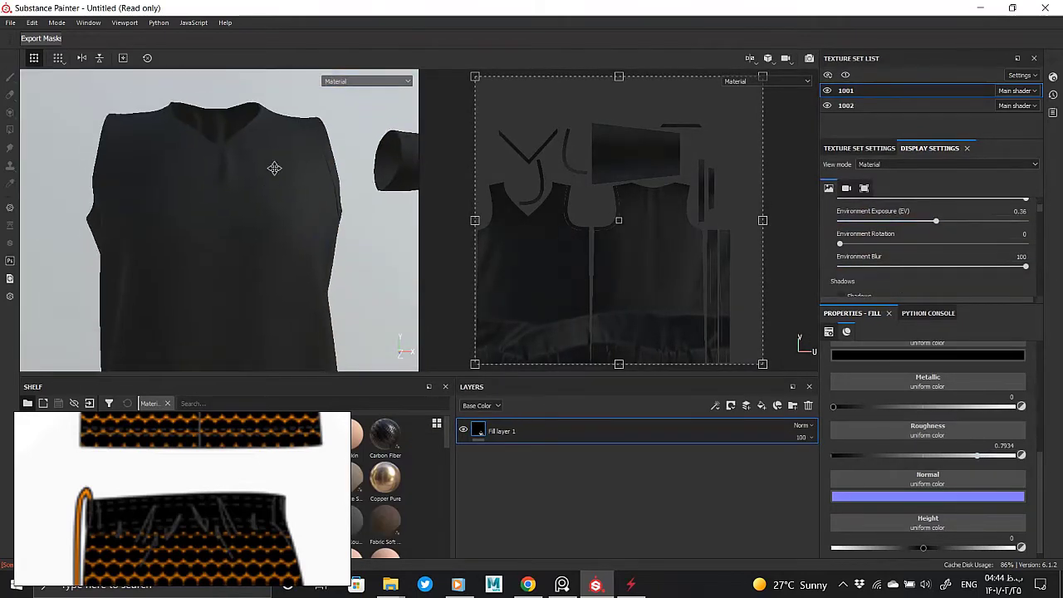
# - Rotate the environment lighting to 349 and review the black fill's colour
pyautogui.keyDown('alt'); pyautogui.moveTo(269, 221); pyautogui.dragTo(271, 229); pyautogui.keyUp('alt')
pyautogui.keyDown('shift'); pyautogui.moveTo(272, 230); pyautogui.dragTo(308, 267, button='right'); pyautogui.keyUp('shift')
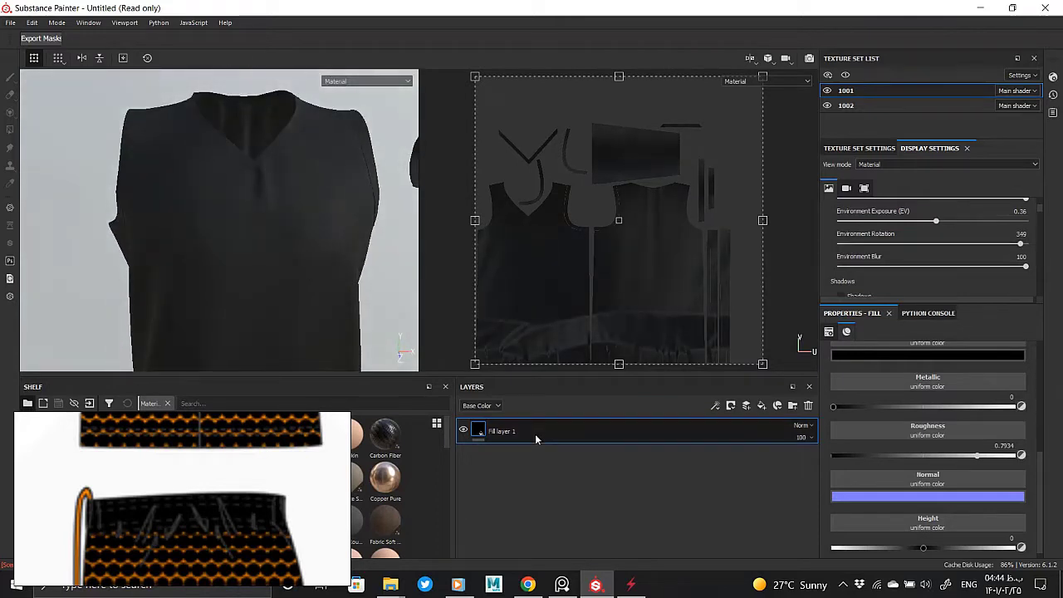
pyautogui.moveTo(308, 267)
pyautogui.keyDown('alt'); pyautogui.mouseDown()
pyautogui.moveTo(262, 227)
pyautogui.moveTo(247, 278)
pyautogui.mouseUp(); pyautogui.keyUp('alt')
pyautogui.keyDown('alt'); pyautogui.moveTo(246, 278); pyautogui.dragTo(181, 233, button='middle'); pyautogui.keyUp('alt')
pyautogui.keyDown('alt'); pyautogui.moveTo(181, 234); pyautogui.dragTo(249, 233); pyautogui.keyUp('alt')
pyautogui.scroll(2, 934, 436)
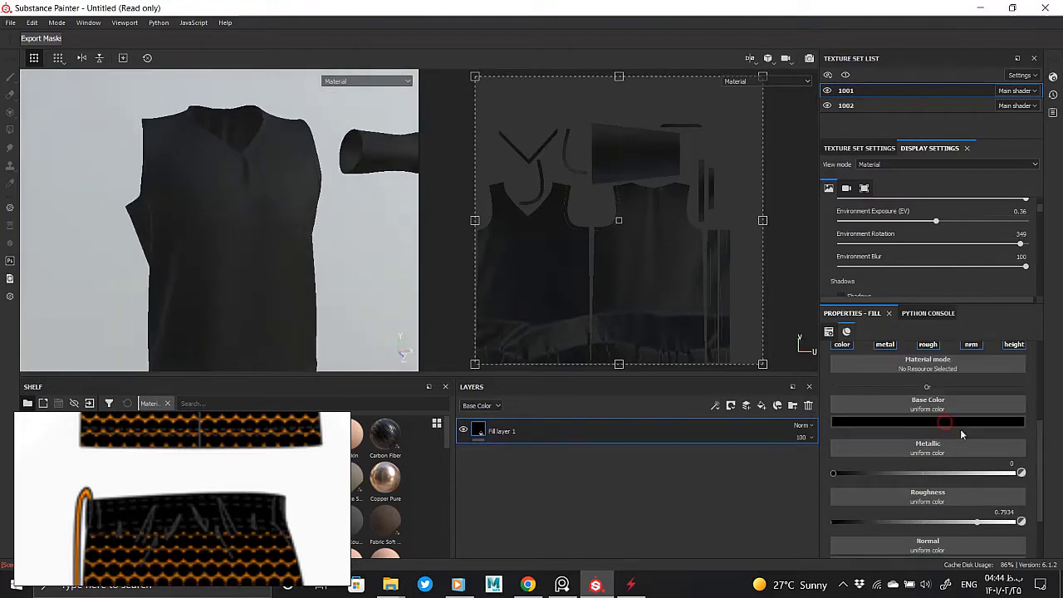
pyautogui.click(960, 422)
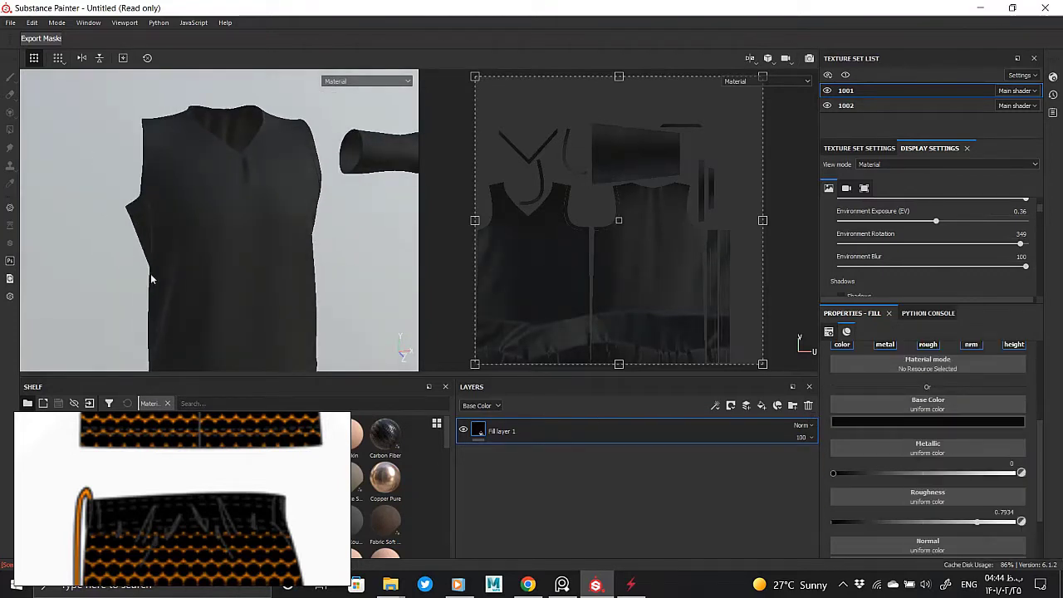
pyautogui.keyDown('alt'); pyautogui.moveTo(150, 273); pyautogui.dragTo(238, 247); pyautogui.keyUp('alt')
# - Add a second fill layer and select three halftone gradient images in the reference folder
pyautogui.click(762, 406)
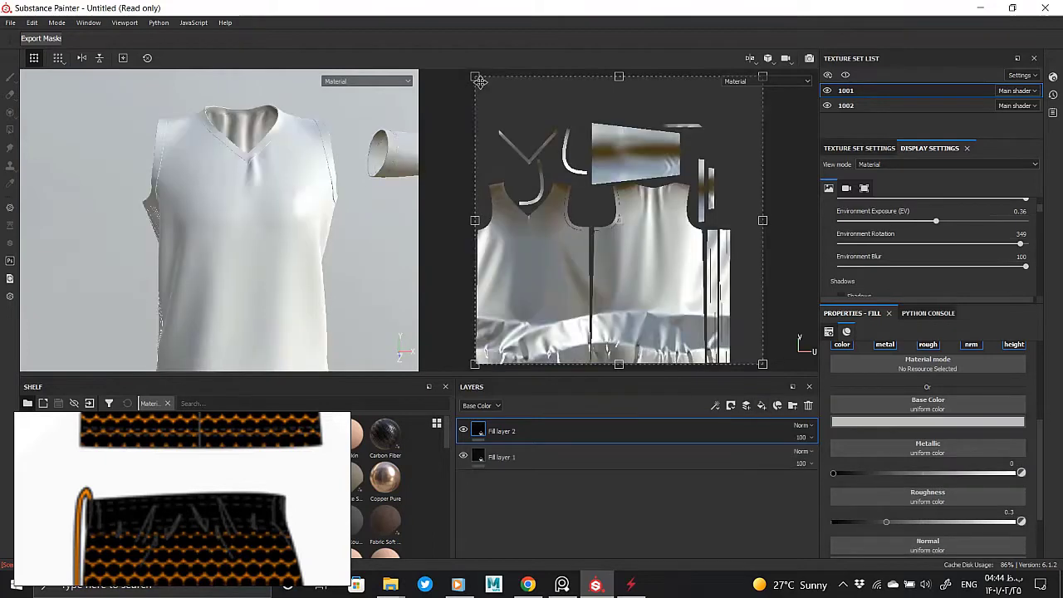
pyautogui.click(390, 584)
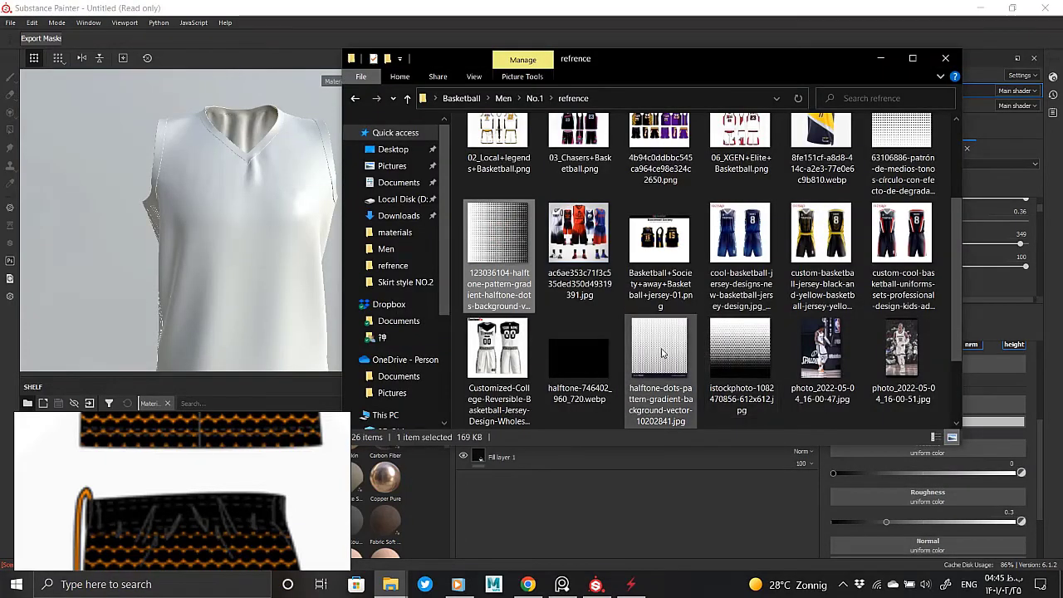
pyautogui.keyDown('ctrl'); pyautogui.click(739, 349); pyautogui.keyUp('ctrl')
pyautogui.keyDown('ctrl'); pyautogui.click(821, 357); pyautogui.keyUp('ctrl')
pyautogui.scroll(-1, 810, 332)
# - Import the three halftone images into the project as textures
pyautogui.moveTo(807, 295); pyautogui.dragTo(391, 496)
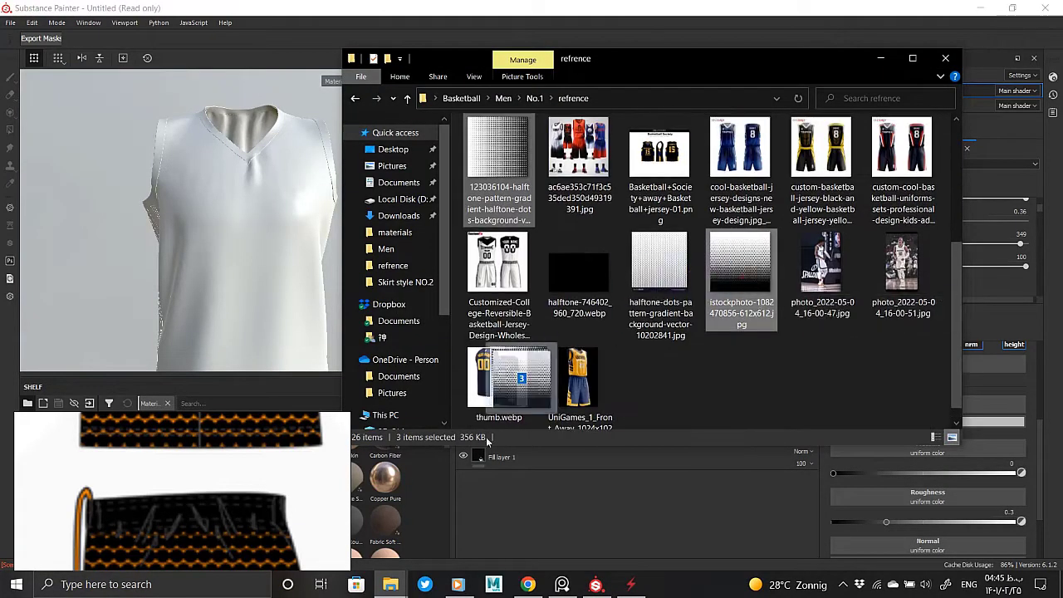
pyautogui.click(671, 196)
pyautogui.click(694, 208)
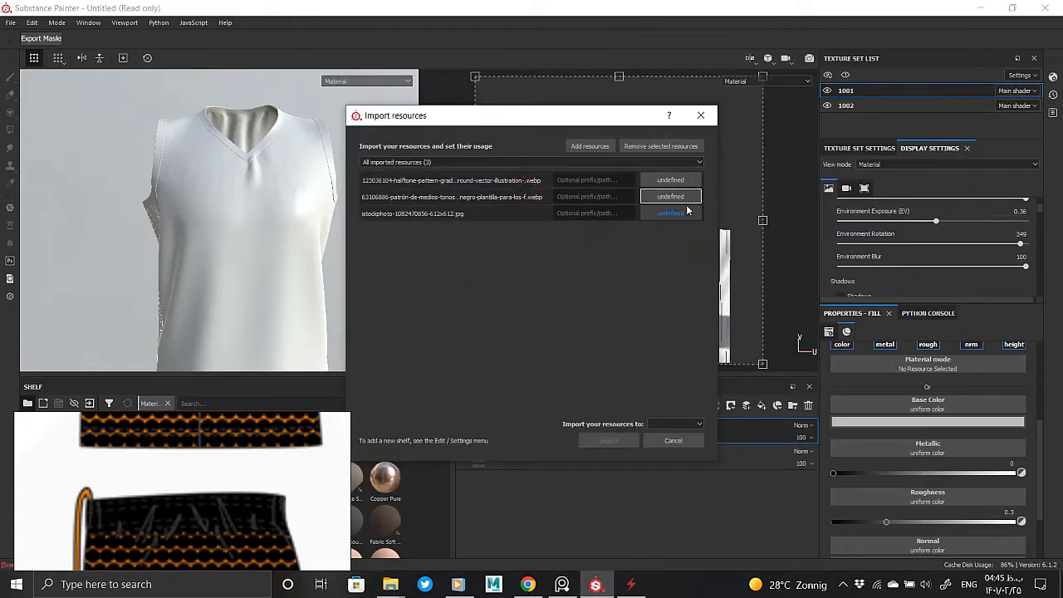
pyautogui.click(663, 424)
pyautogui.click(658, 438)
pyautogui.click(609, 440)
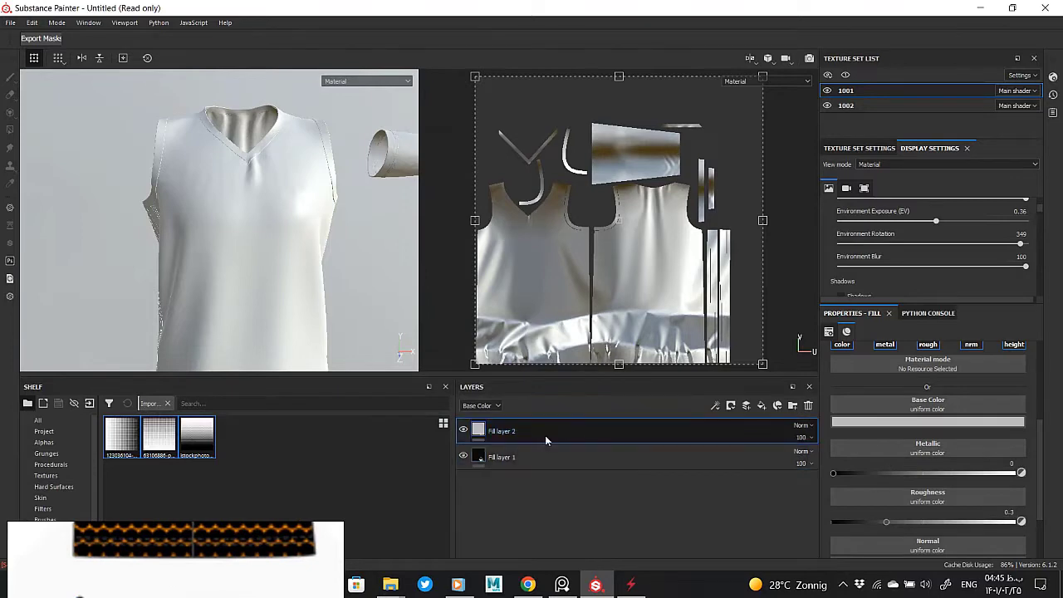
# - Add a black mask to Fill layer 2
pyautogui.rightClick(545, 435)
pyautogui.click(565, 33)
pyautogui.click(492, 431)
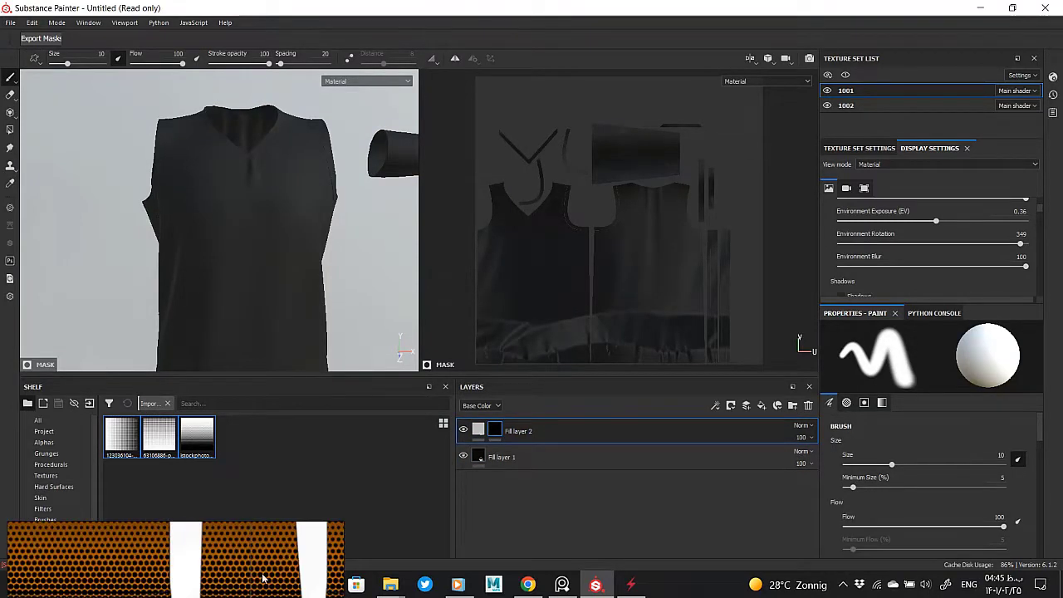
# - Colour the layer orange, disable metallic, roughness and normal, and add a fill effect to its mask
pyautogui.click(484, 431)
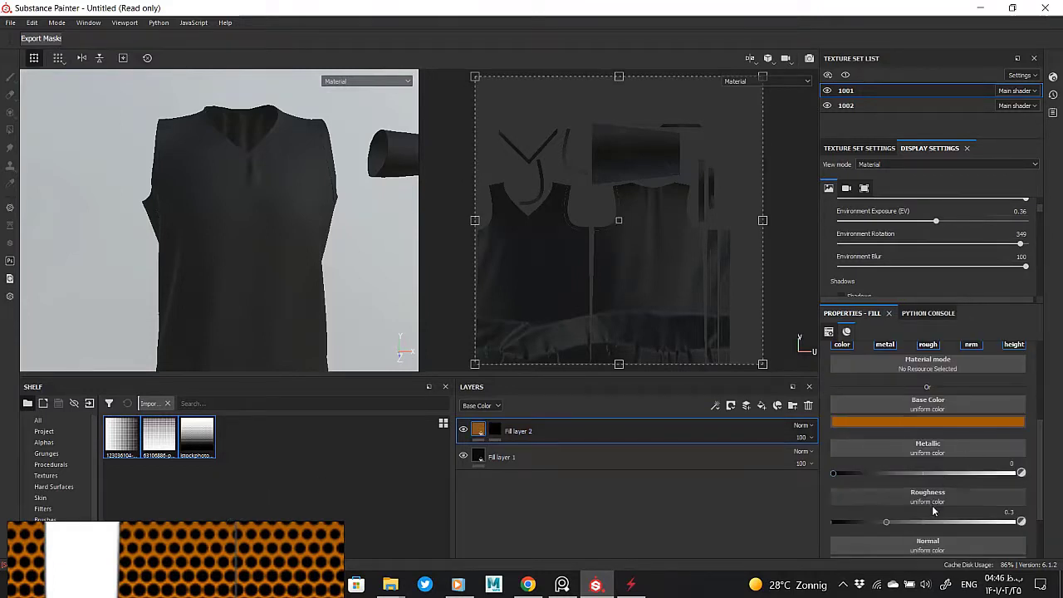
pyautogui.click(885, 344)
pyautogui.click(928, 344)
pyautogui.click(971, 364)
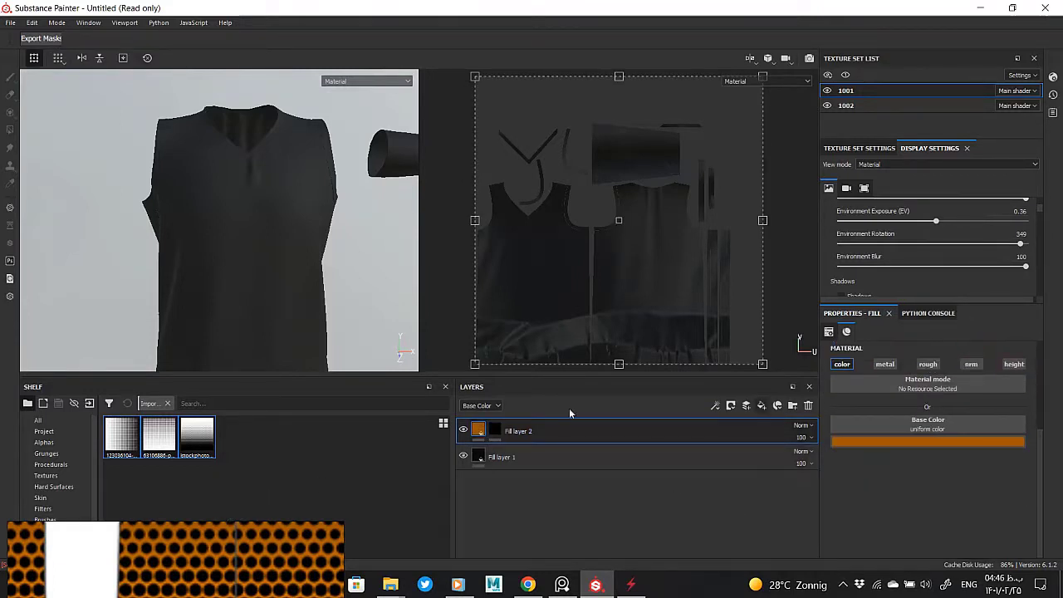
pyautogui.rightClick(496, 431)
pyautogui.click(541, 349)
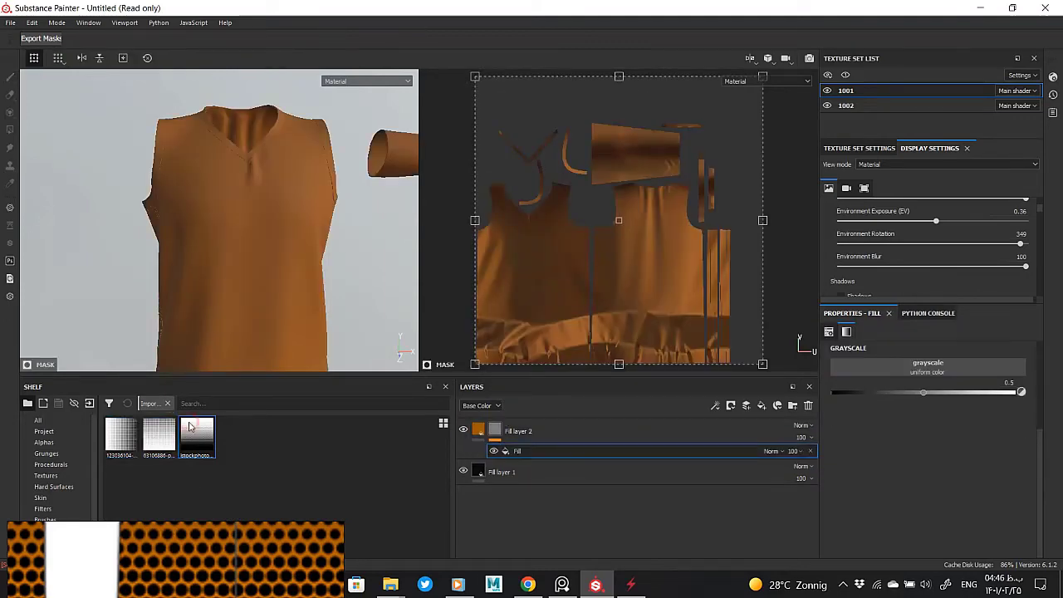
pyautogui.moveTo(197, 438)
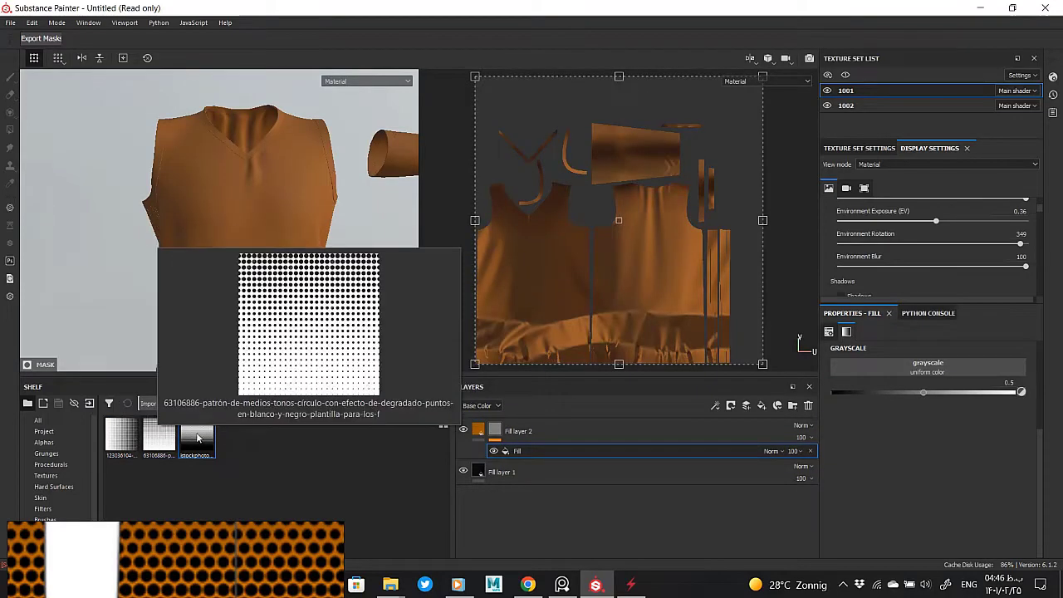
# - Load the halftone gradient image into the mask fill and inspect the dot pattern on the jersey
pyautogui.moveTo(199, 437); pyautogui.dragTo(928, 367)
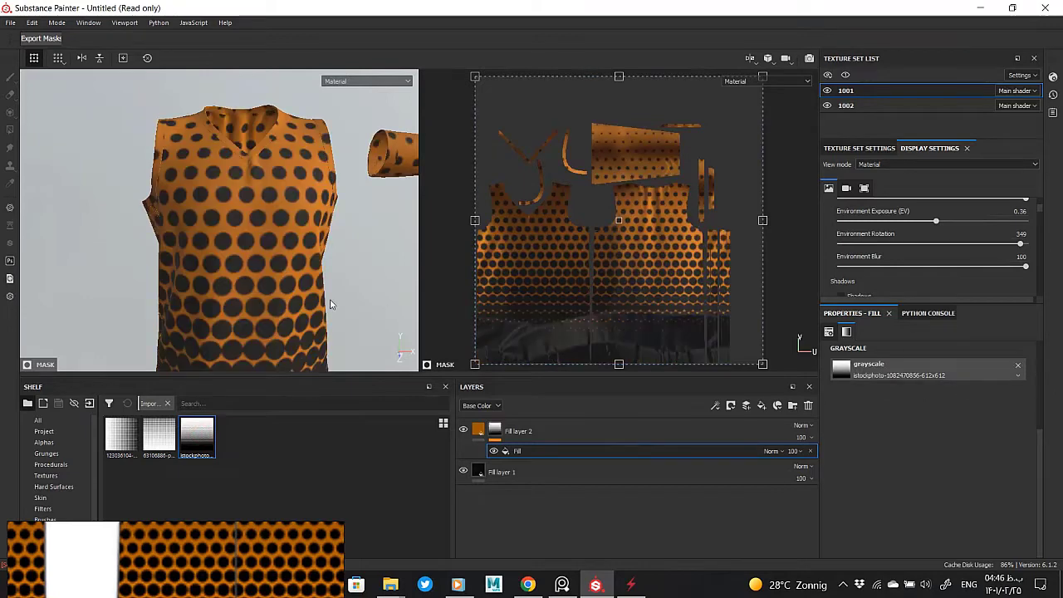
pyautogui.keyDown('alt'); pyautogui.moveTo(341, 273); pyautogui.dragTo(235, 190, button='right'); pyautogui.keyUp('alt')
pyautogui.moveTo(236, 189)
pyautogui.keyDown('alt'); pyautogui.mouseDown()
pyautogui.moveTo(289, 234)
pyautogui.moveTo(195, 235)
pyautogui.mouseUp(); pyautogui.keyUp('alt')
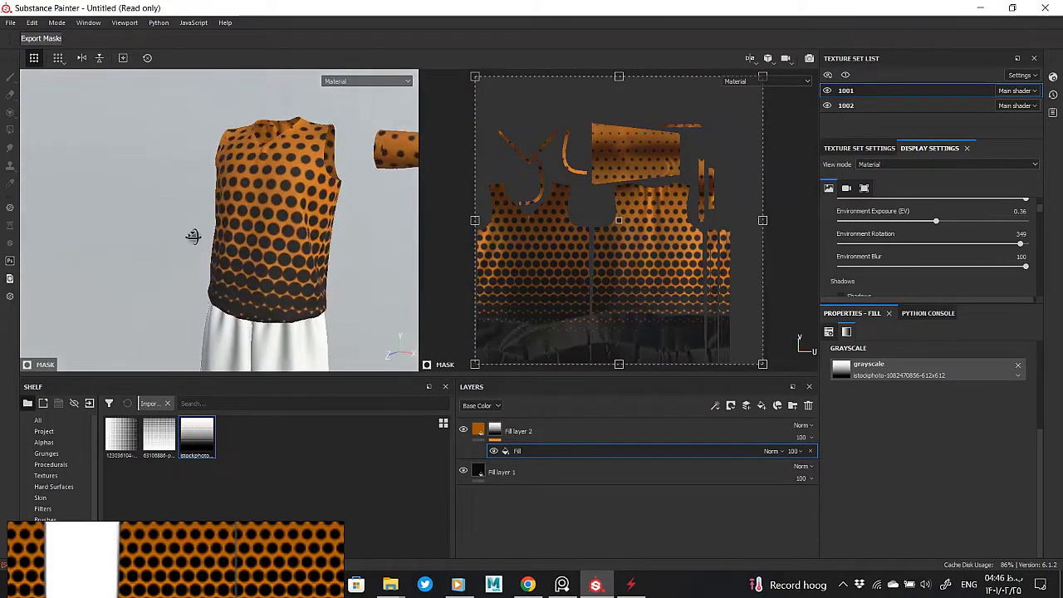
pyautogui.keyDown('alt'); pyautogui.moveTo(194, 235); pyautogui.dragTo(268, 226, button='right'); pyautogui.keyUp('alt')
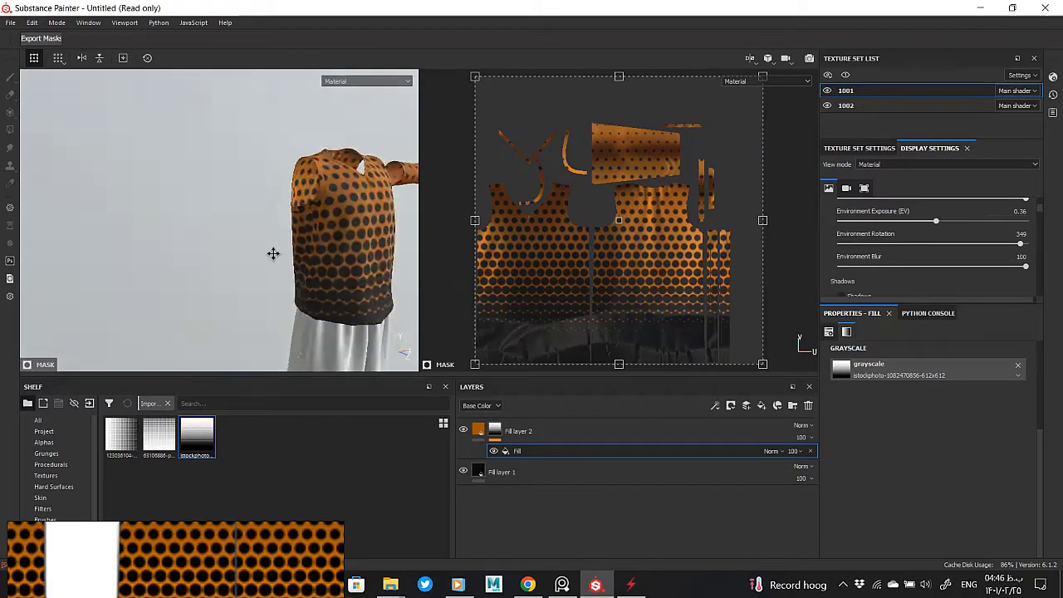
pyautogui.keyDown('alt'); pyautogui.moveTo(267, 226); pyautogui.dragTo(278, 249); pyautogui.keyUp('alt')
pyautogui.scroll(2, 943, 382)
pyautogui.scroll(3, 942, 382)
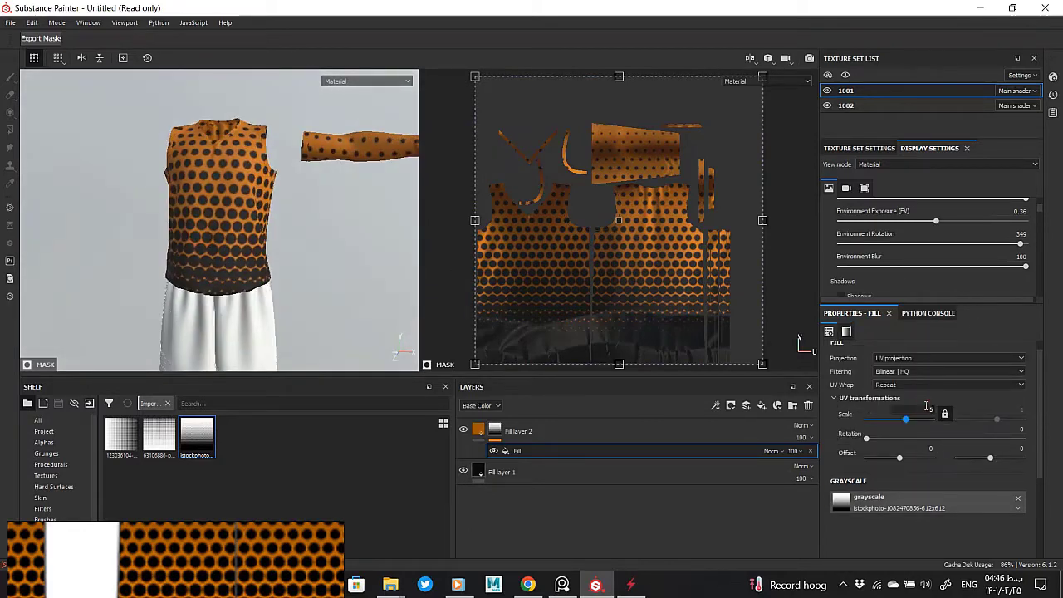
# - Set the halftone UV scale to 5, shift it toward the hem, then delete the fill effect
pyautogui.write('5')
pyautogui.press('Return')
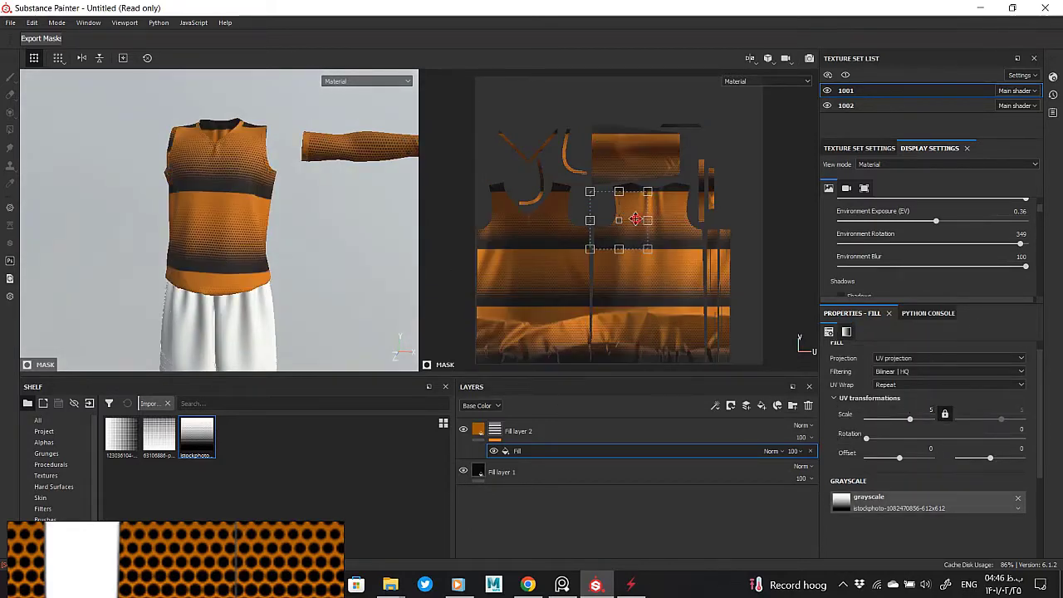
pyautogui.moveTo(636, 219); pyautogui.dragTo(626, 233)
pyautogui.scroll(5, 344, 293)
pyautogui.scroll(-2, 344, 293)
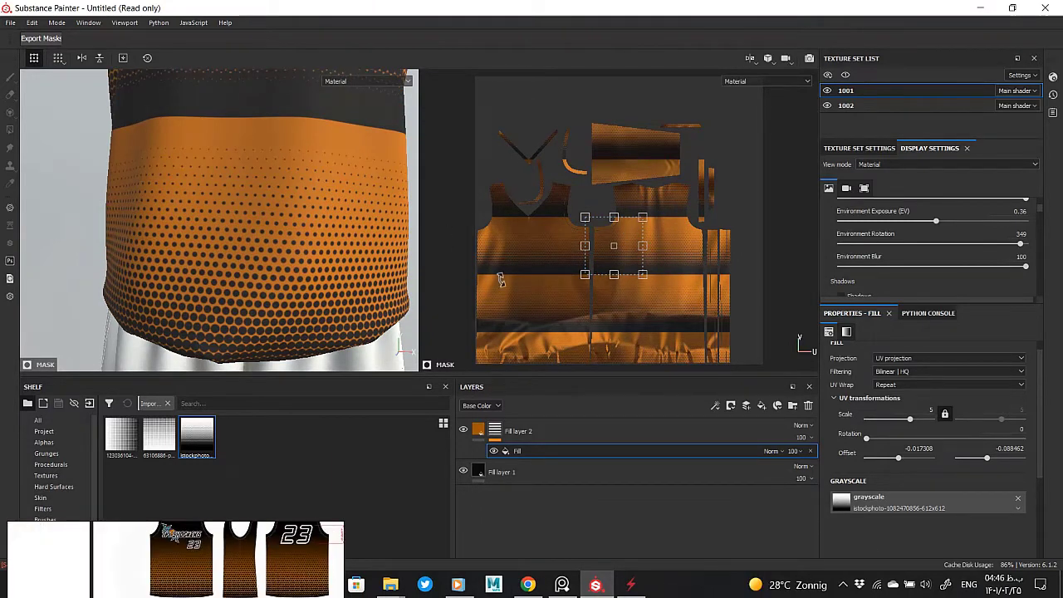
pyautogui.press('Delete')
# - Bake world space normal and position maps at 2048 for all texture sets, skipping curvature and thickness
pyautogui.rightClick(488, 430)
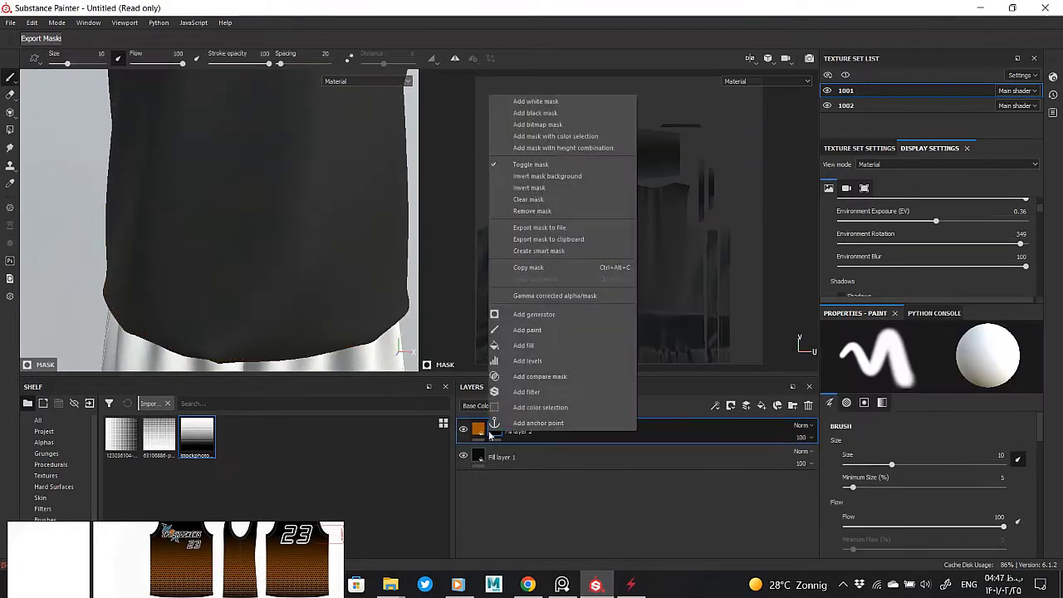
pyautogui.click(1056, 294)
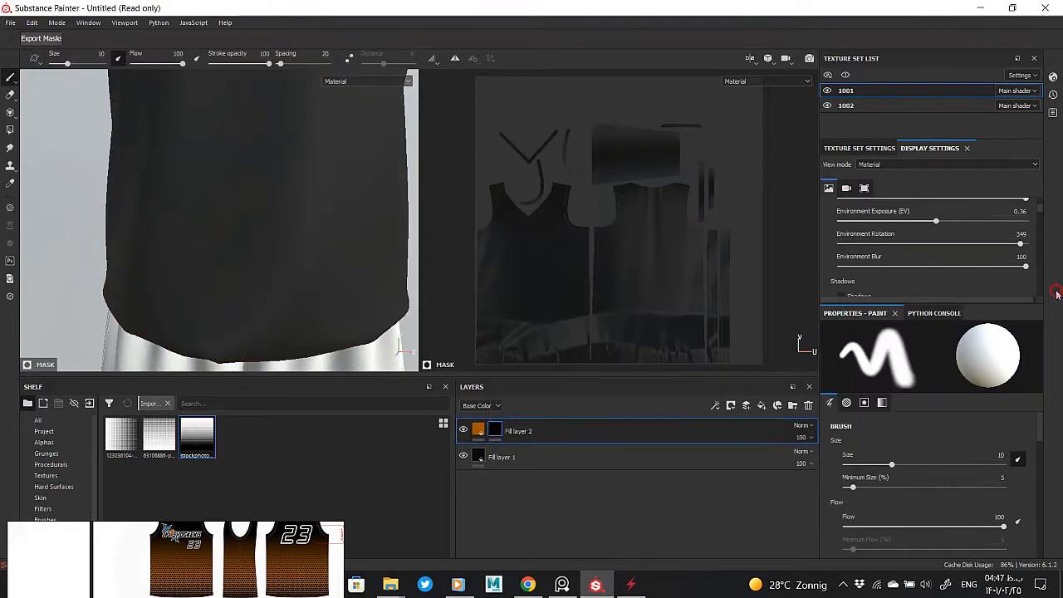
pyautogui.click(860, 148)
pyautogui.click(995, 279)
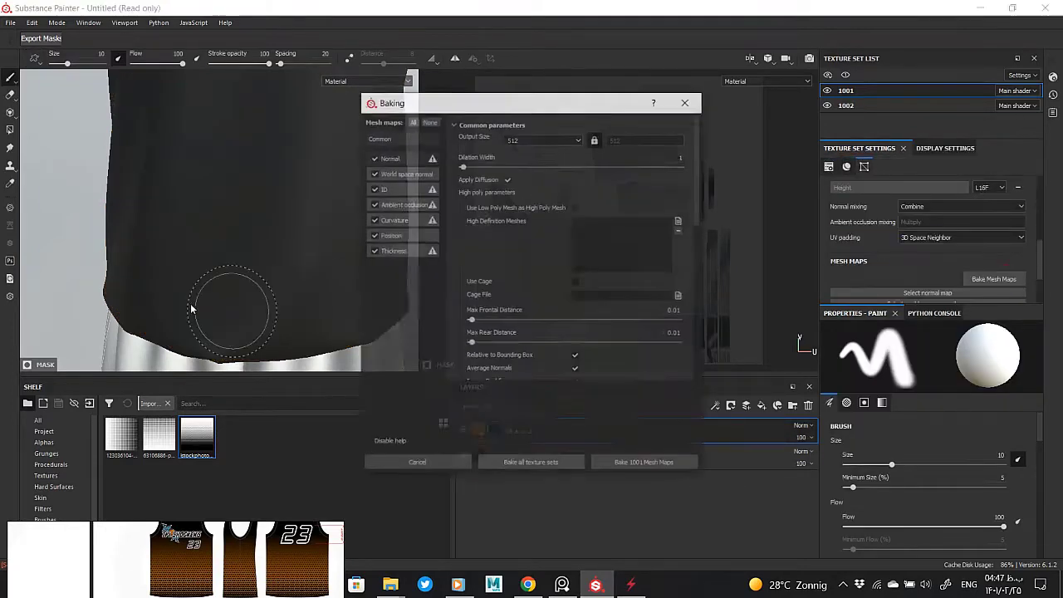
pyautogui.click(373, 221)
pyautogui.click(373, 251)
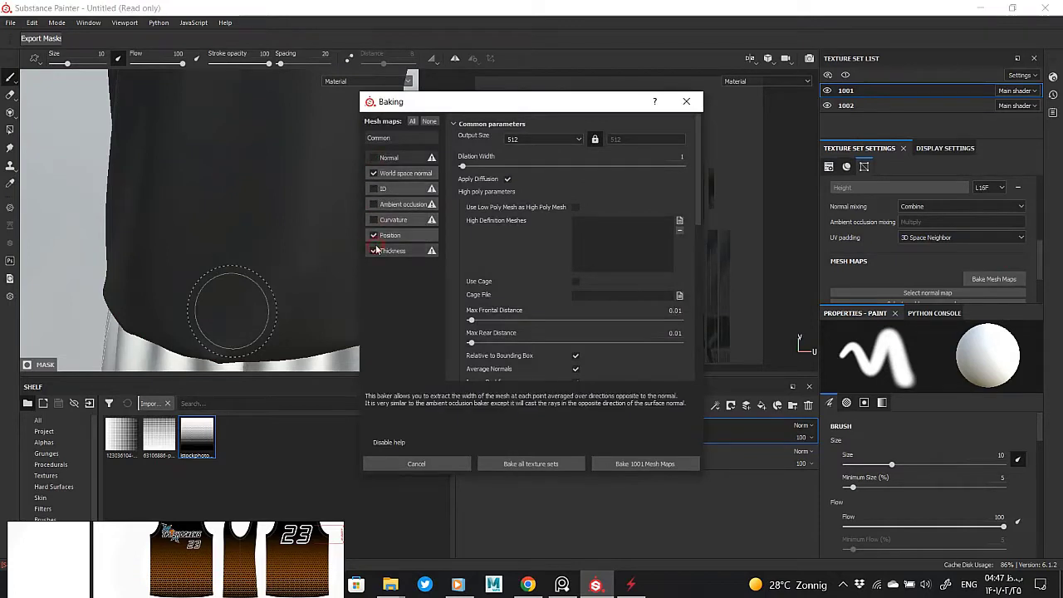
pyautogui.click(519, 202)
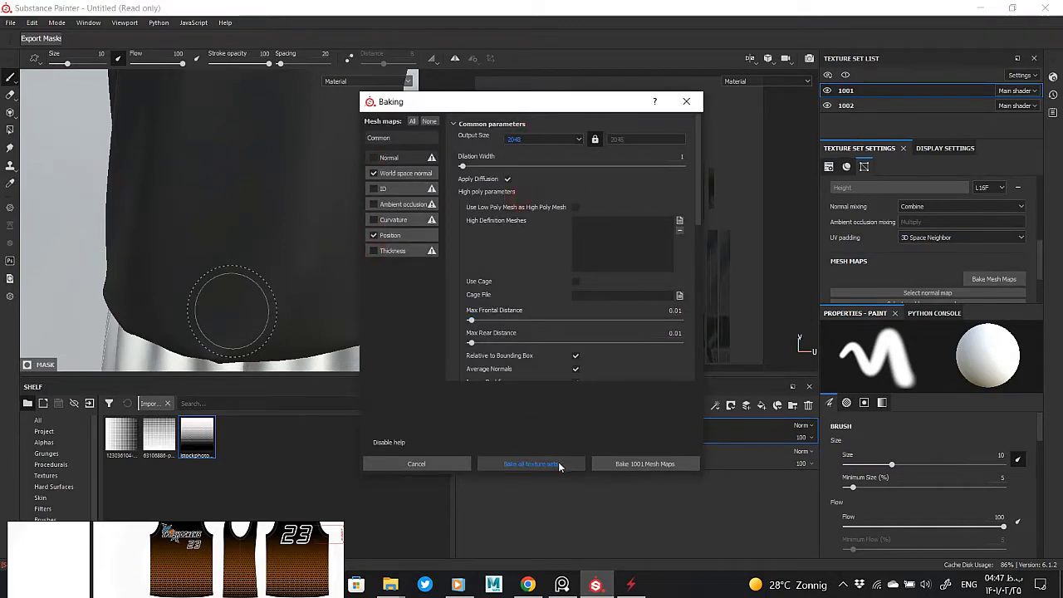
pyautogui.click(606, 466)
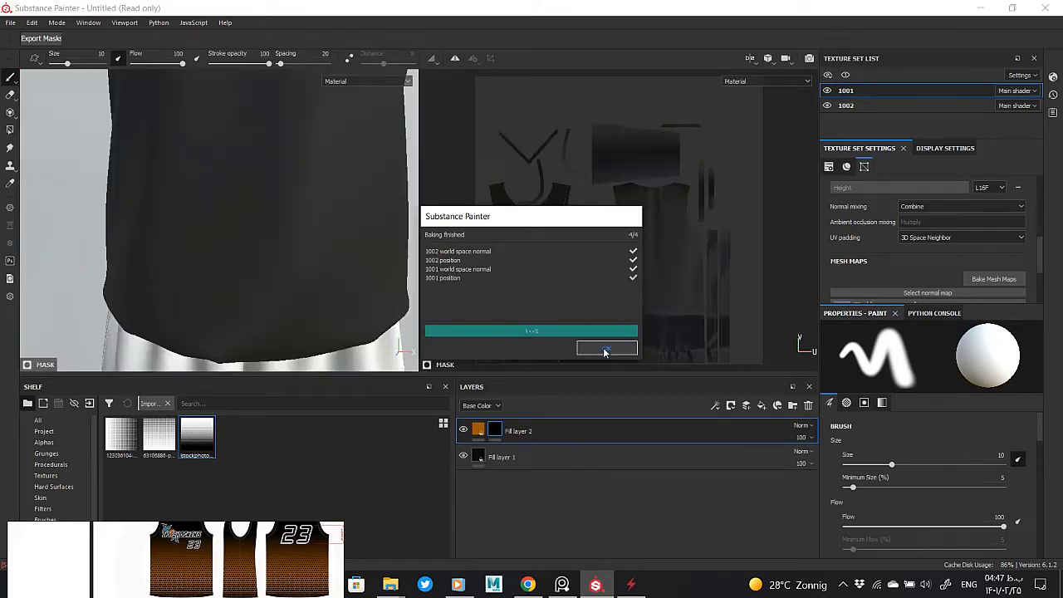
pyautogui.rightClick(497, 425)
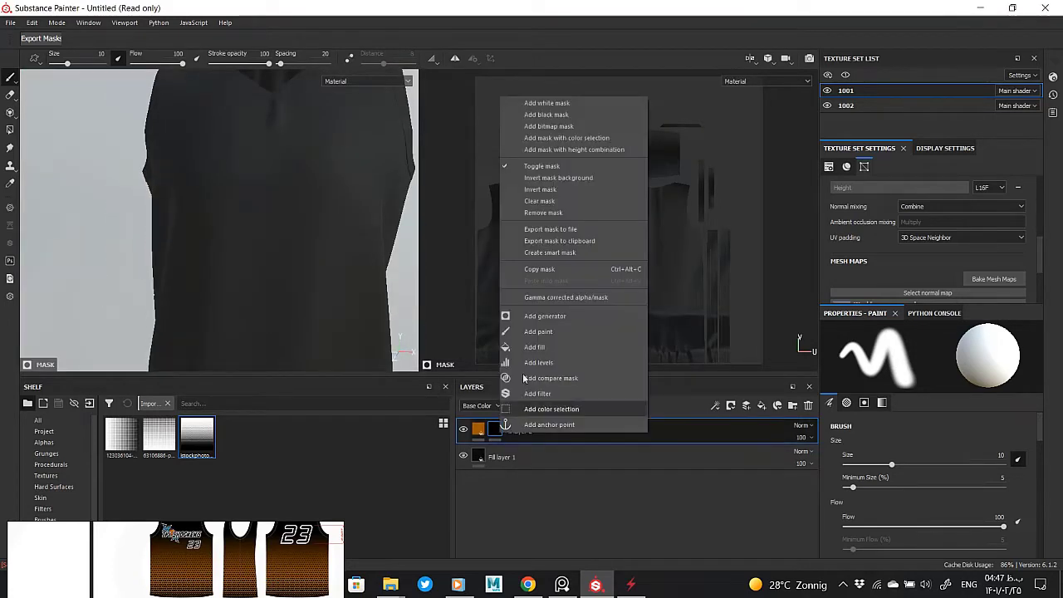
# - Add a Position generator to Fill layer 2's mask and set the texture set size to 2048
pyautogui.click(544, 319)
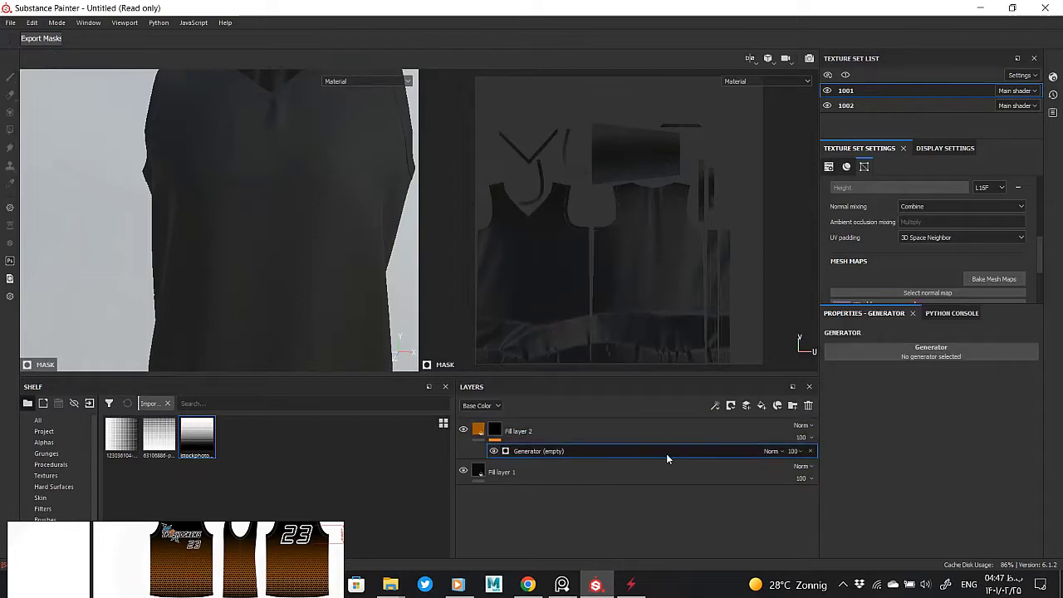
pyautogui.click(918, 351)
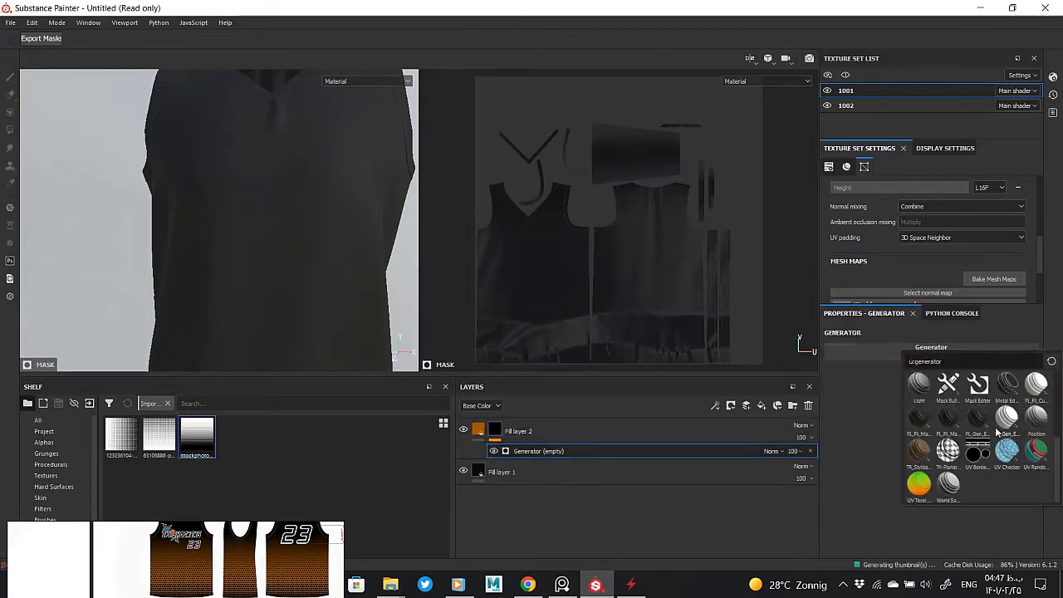
pyautogui.click(1038, 428)
pyautogui.click(495, 429)
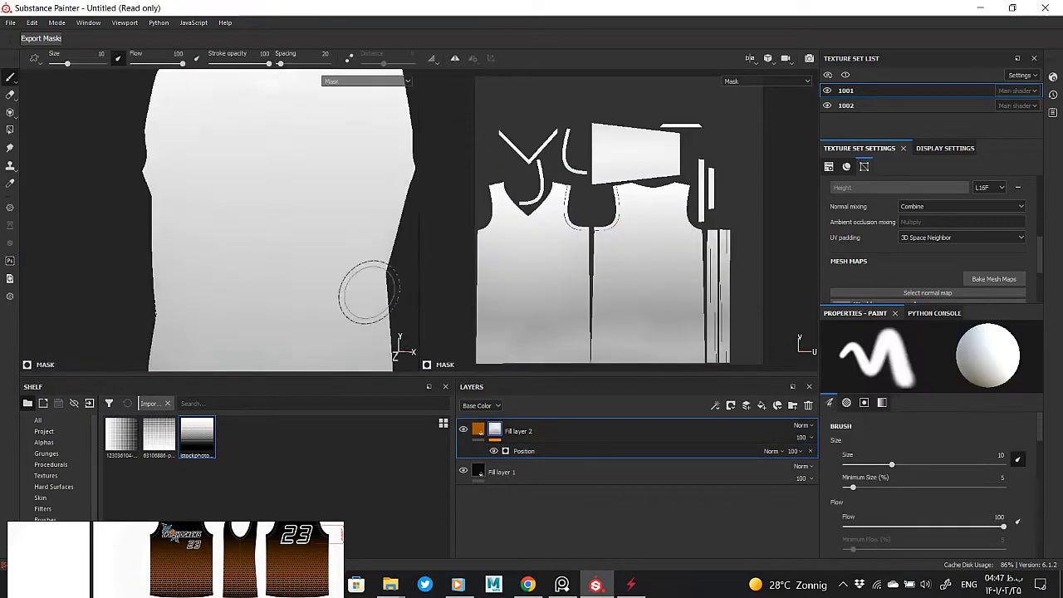
pyautogui.click(732, 451)
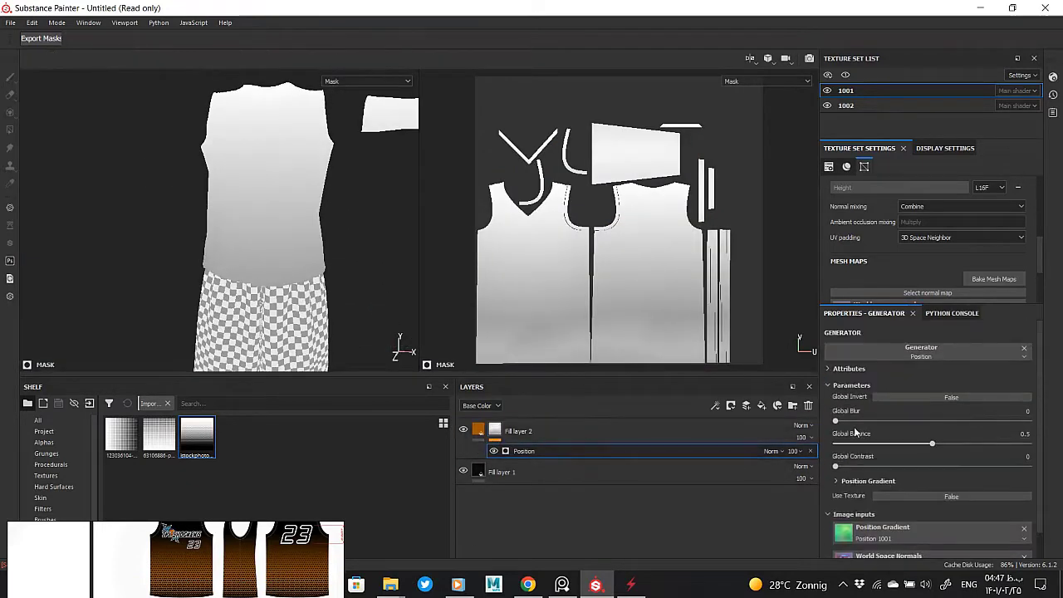
pyautogui.moveTo(908, 446); pyautogui.dragTo(901, 445)
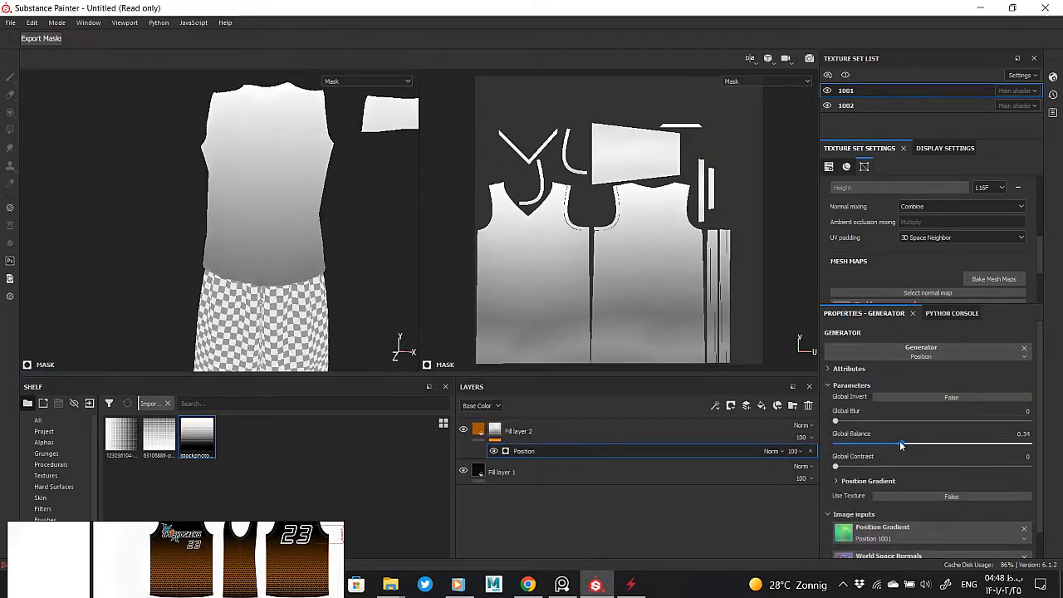
pyautogui.scroll(5, 891, 257)
pyautogui.click(890, 256)
pyautogui.click(889, 308)
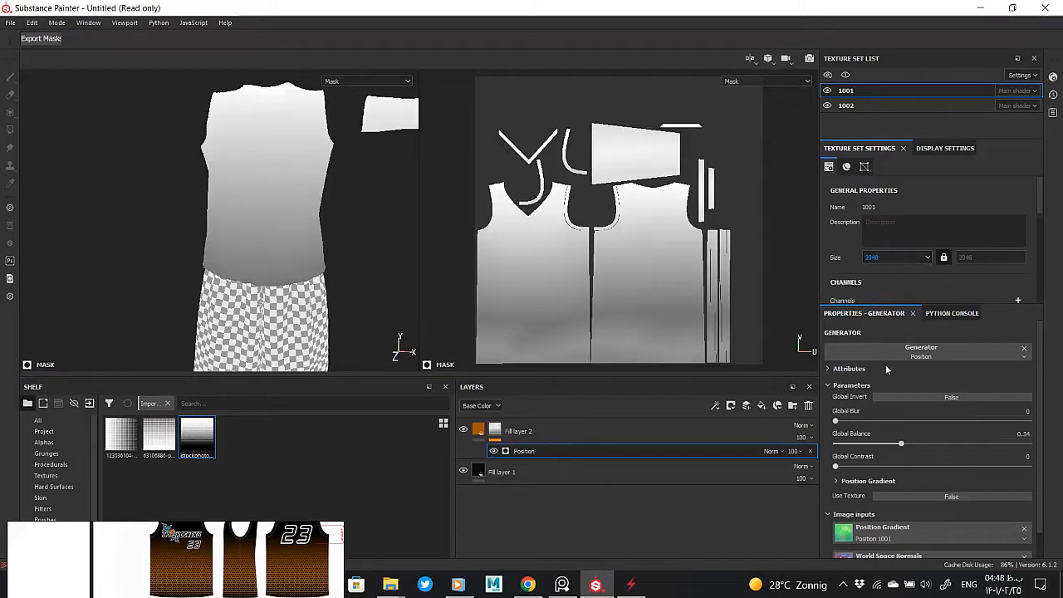
# - Adjust the Position gradient: Balance up to 0.67, Global Balance nudged up, Brightness lowered, blur removed
pyautogui.click(842, 483)
pyautogui.scroll(-2, 871, 473)
pyautogui.moveTo(921, 453); pyautogui.dragTo(957, 451)
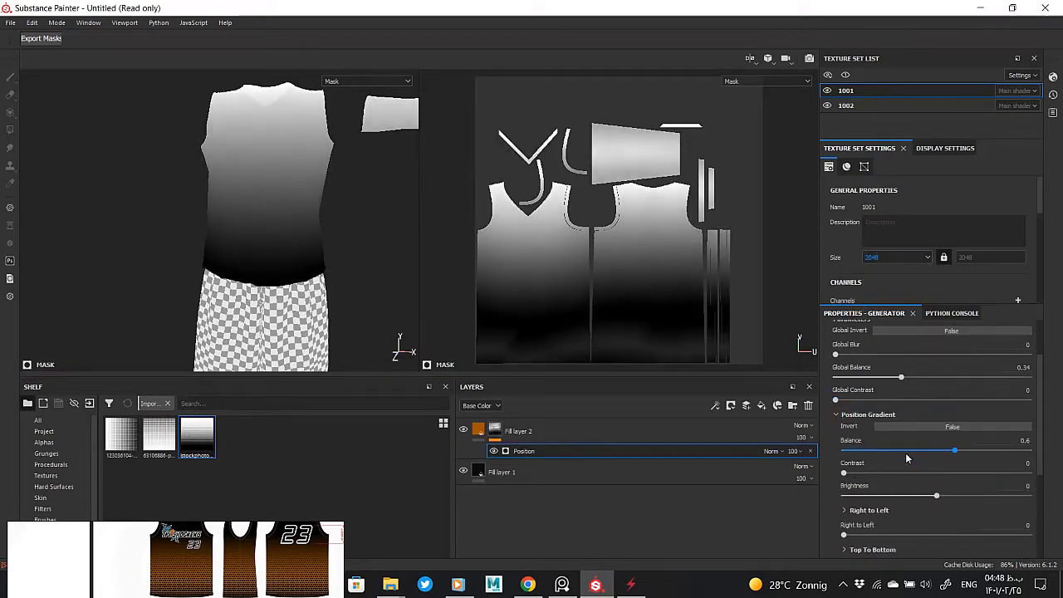
pyautogui.moveTo(904, 380); pyautogui.dragTo(906, 378)
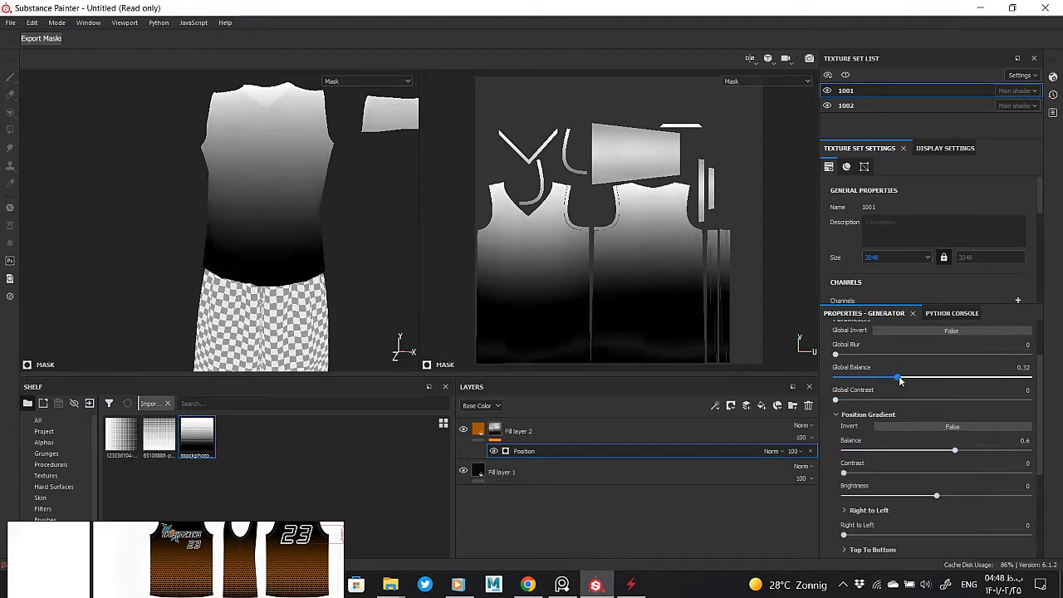
pyautogui.moveTo(935, 496)
pyautogui.mouseDown()
pyautogui.moveTo(910, 496)
pyautogui.moveTo(896, 471)
pyautogui.moveTo(842, 470)
pyautogui.mouseUp()
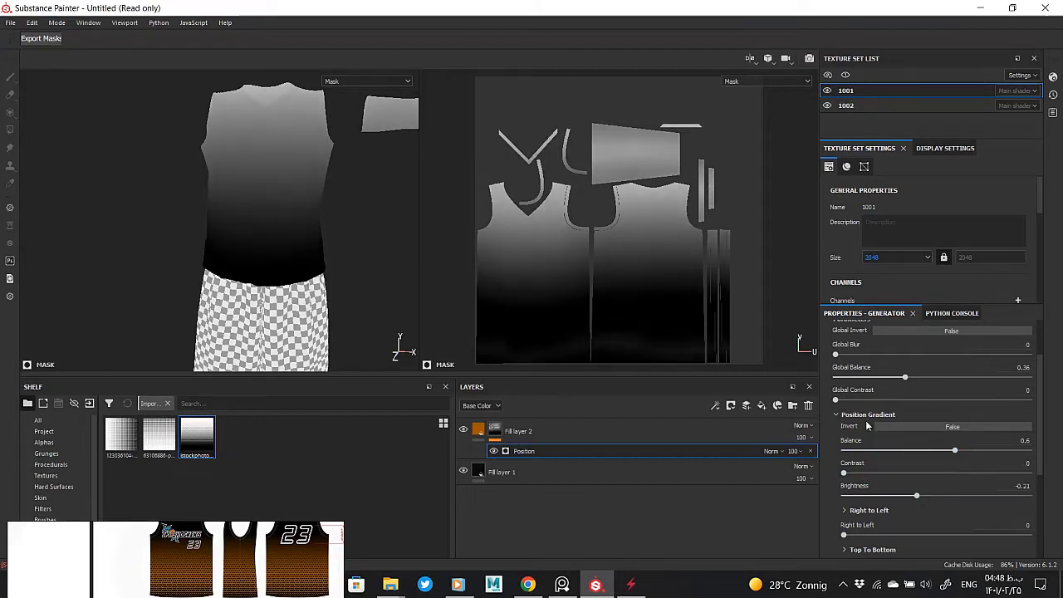
pyautogui.scroll(2, 872, 420)
pyautogui.moveTo(847, 388); pyautogui.dragTo(836, 388)
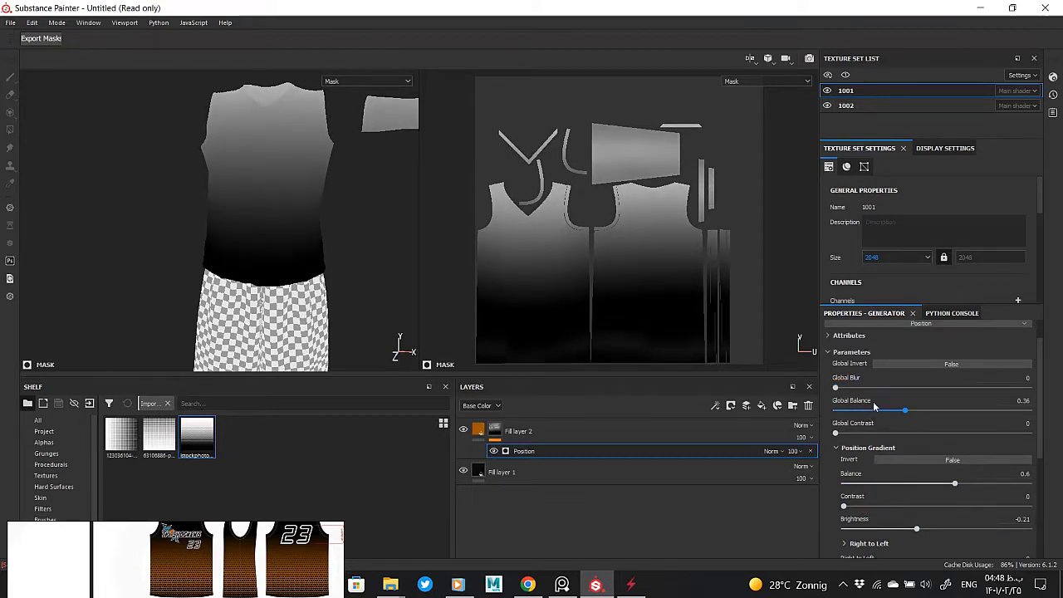
pyautogui.moveTo(905, 411); pyautogui.dragTo(911, 416)
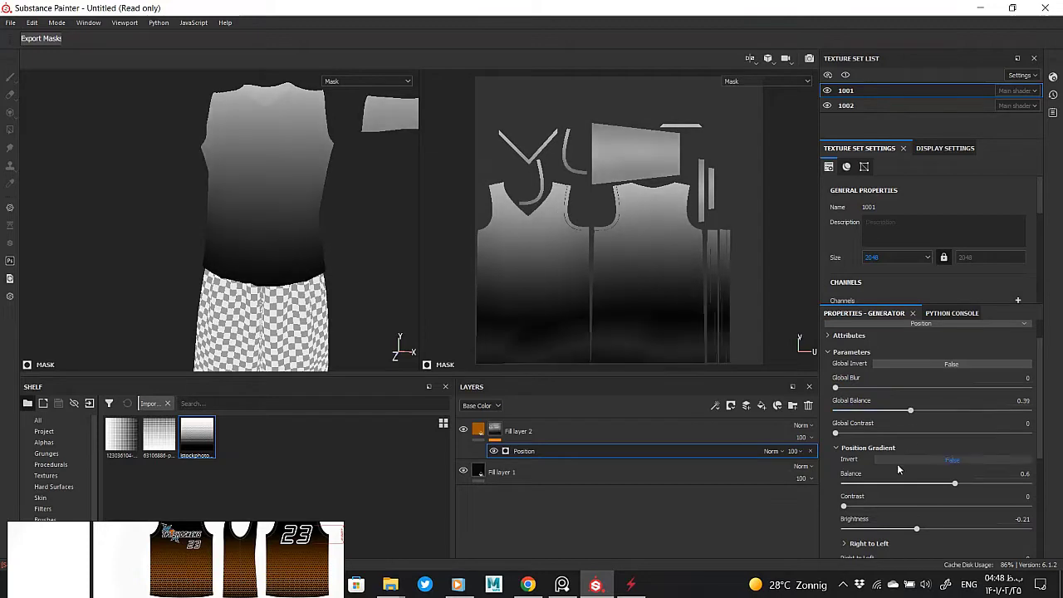
pyautogui.moveTo(959, 490); pyautogui.dragTo(968, 487)
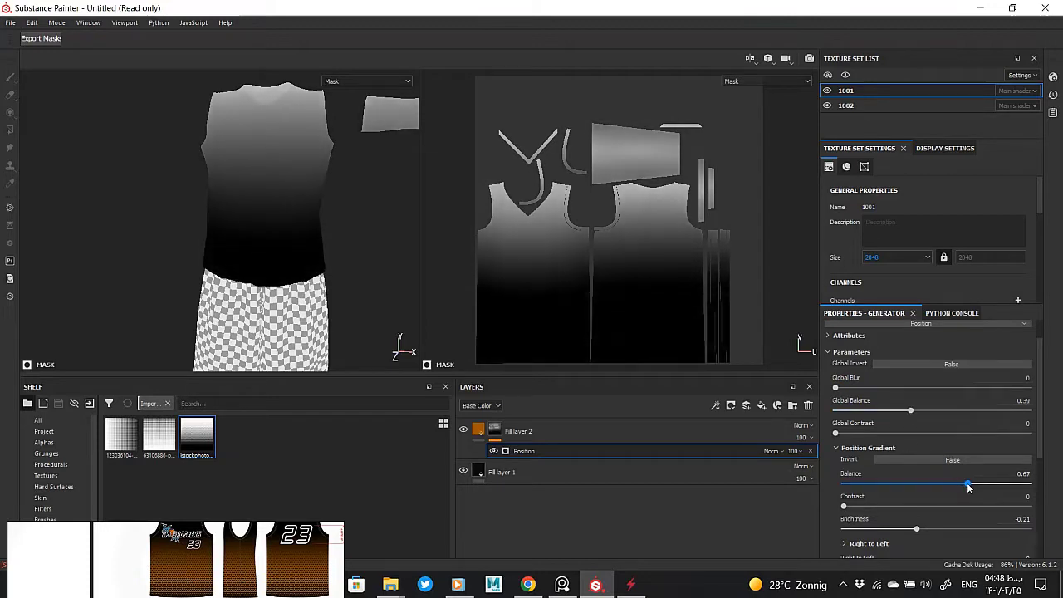
# - Sharpen the mask edge with gradient Contrast 1, Global Balance 1, and the boundary lowered
pyautogui.keyDown('alt'); pyautogui.moveTo(316, 219); pyautogui.dragTo(323, 232); pyautogui.keyUp('alt')
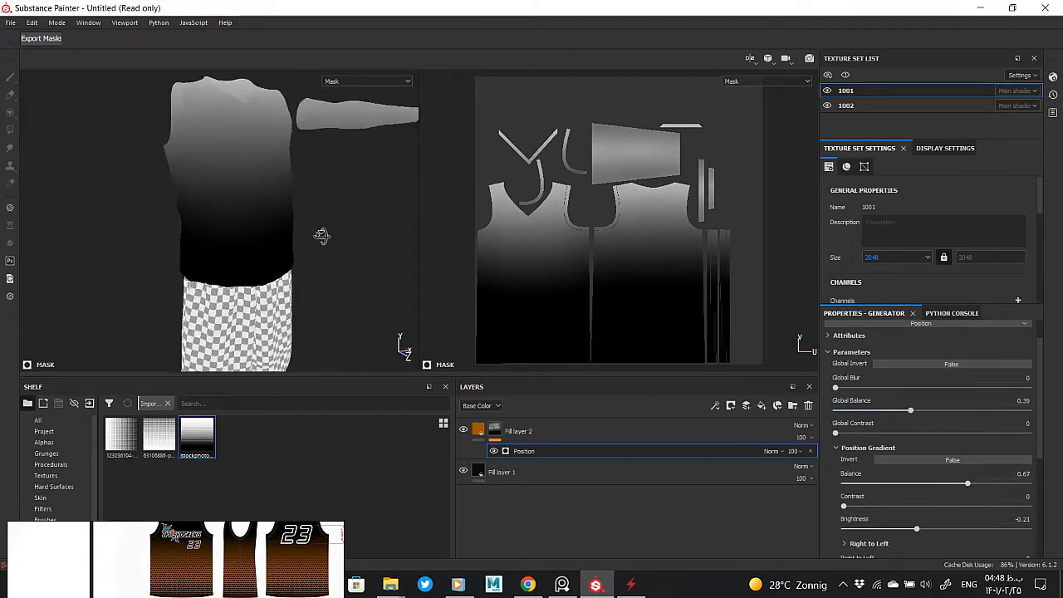
pyautogui.moveTo(844, 506); pyautogui.dragTo(1029, 502)
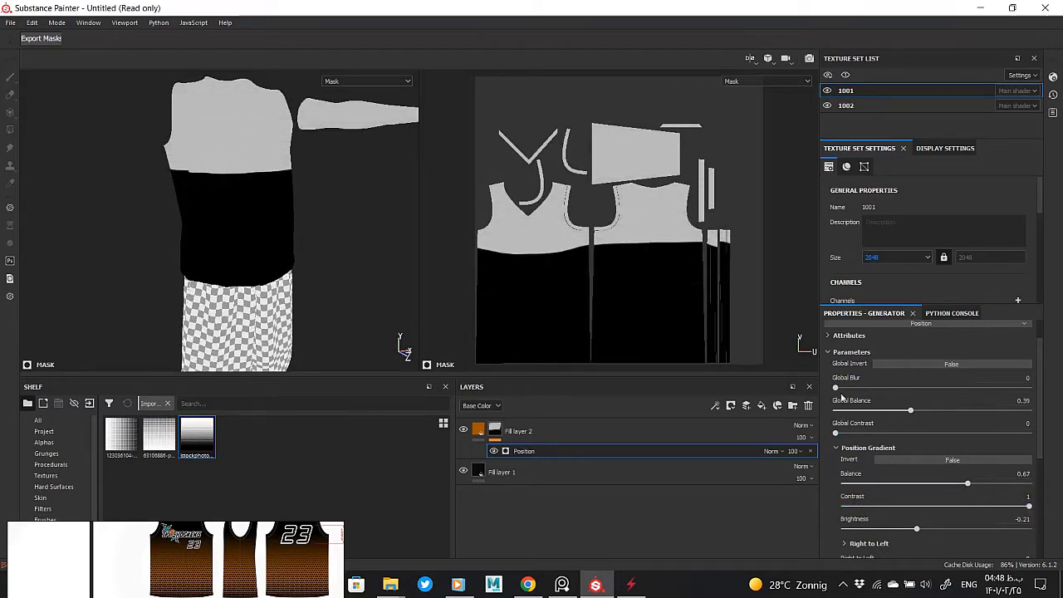
pyautogui.moveTo(841, 405)
pyautogui.mouseDown()
pyautogui.moveTo(1057, 418)
pyautogui.moveTo(897, 385)
pyautogui.moveTo(788, 378)
pyautogui.mouseUp()
pyautogui.click(966, 484)
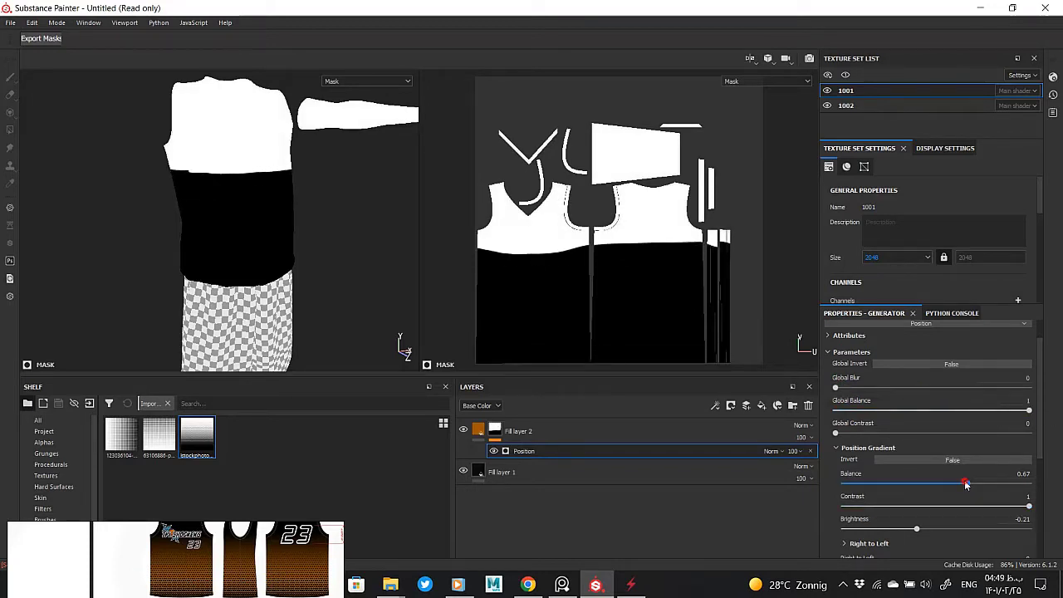
pyautogui.moveTo(966, 484); pyautogui.dragTo(952, 485)
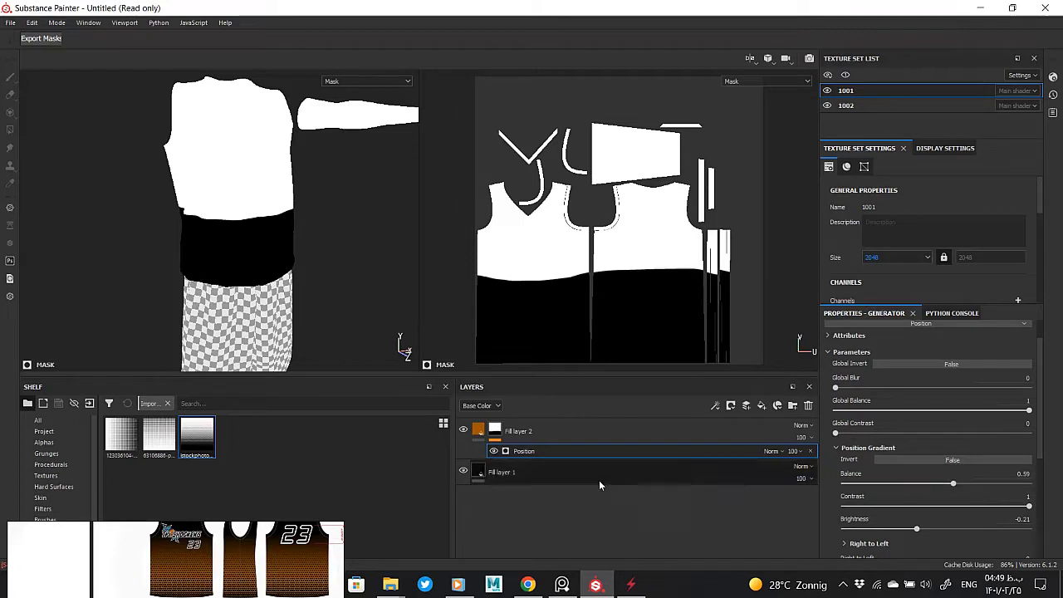
pyautogui.rightClick(569, 456)
# - Add two strong Blur filters above the Position generator to soften the mask edge
pyautogui.click(601, 541)
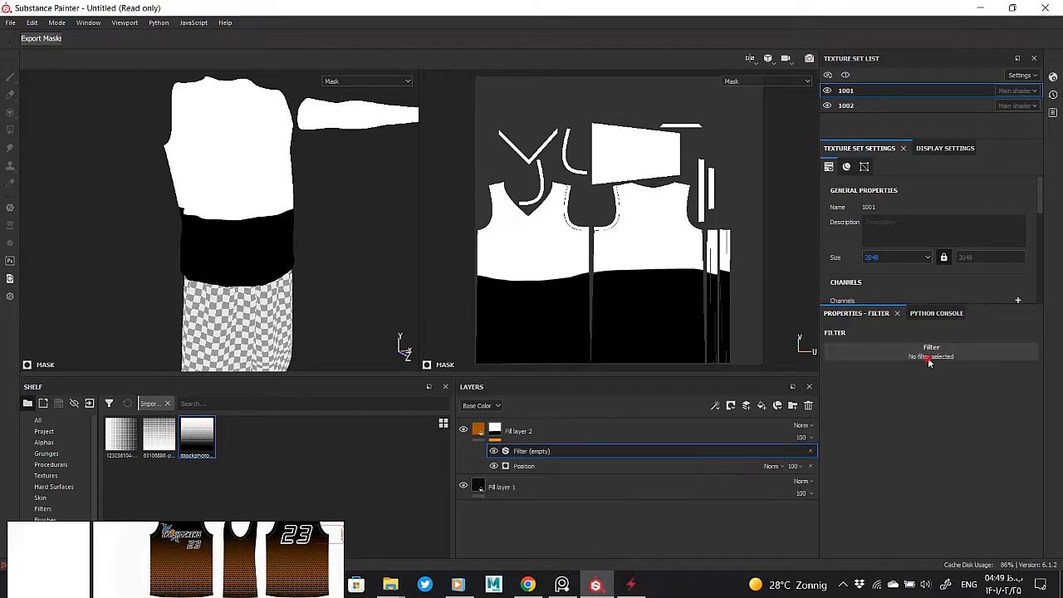
pyautogui.click(927, 351)
pyautogui.click(948, 393)
pyautogui.moveTo(842, 406); pyautogui.dragTo(1061, 407)
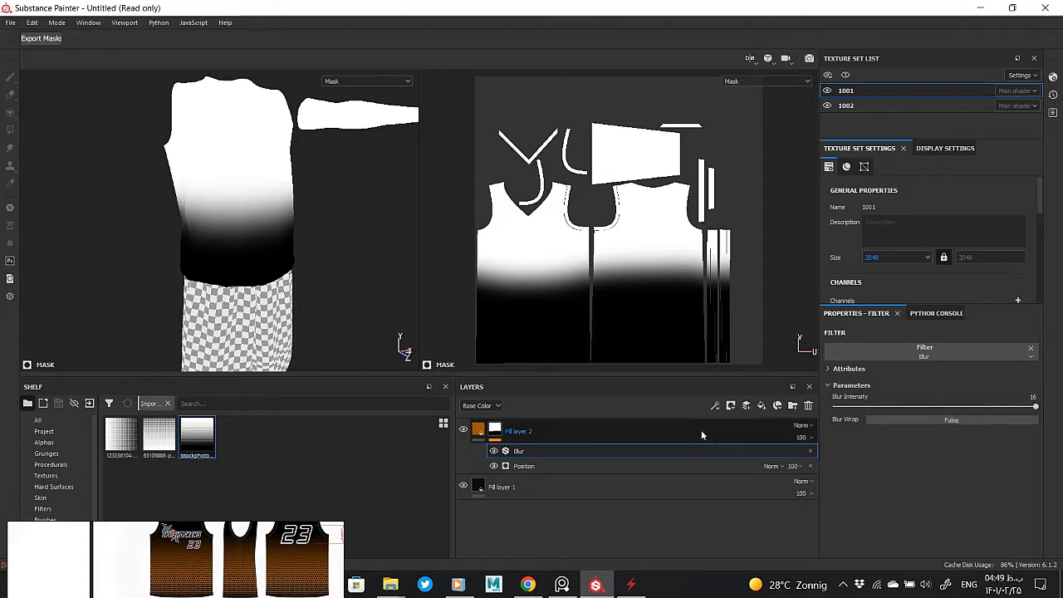
pyautogui.keyDown('alt'); pyautogui.moveTo(295, 246); pyautogui.dragTo(157, 237); pyautogui.keyUp('alt')
pyautogui.rightClick(596, 456)
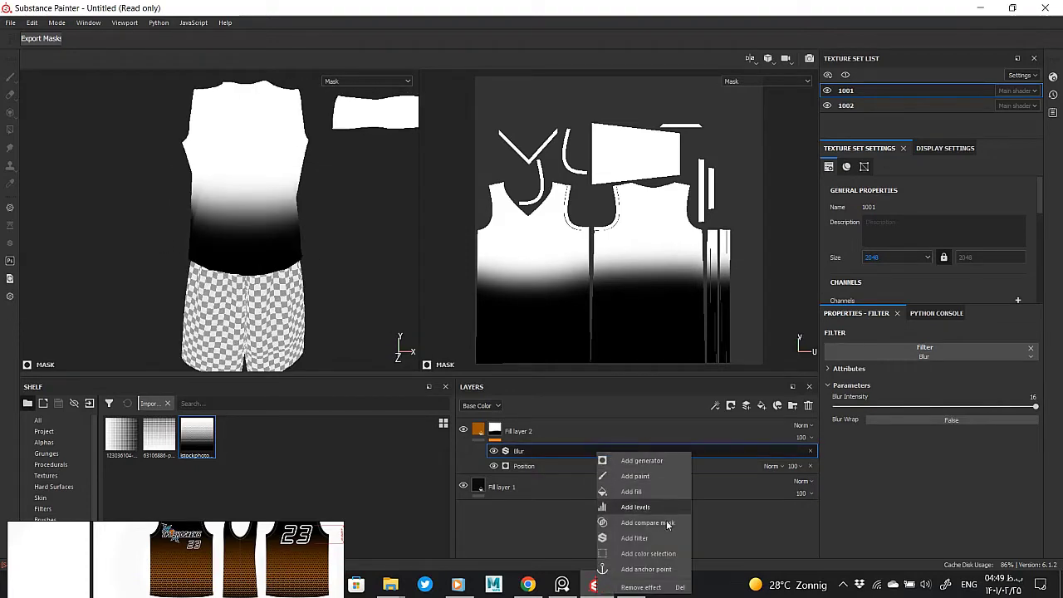
pyautogui.click(656, 509)
pyautogui.click(925, 351)
pyautogui.click(906, 419)
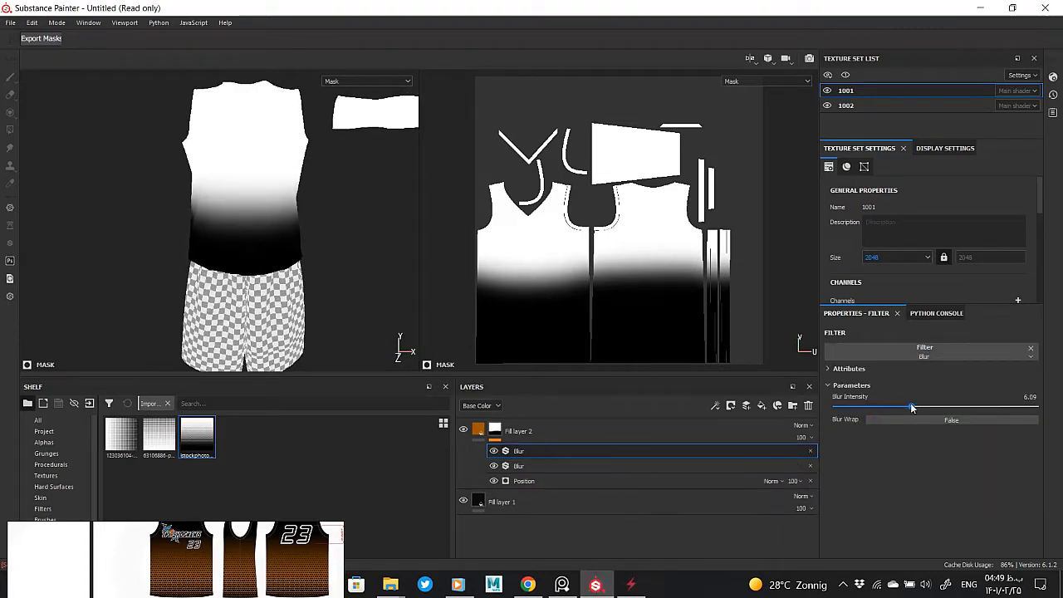
pyautogui.moveTo(912, 408); pyautogui.dragTo(1005, 407)
pyautogui.keyDown('alt'); pyautogui.moveTo(249, 249); pyautogui.dragTo(246, 249); pyautogui.keyUp('alt')
# - Raise the Position generator's gradient Balance to 0.66
pyautogui.click(531, 481)
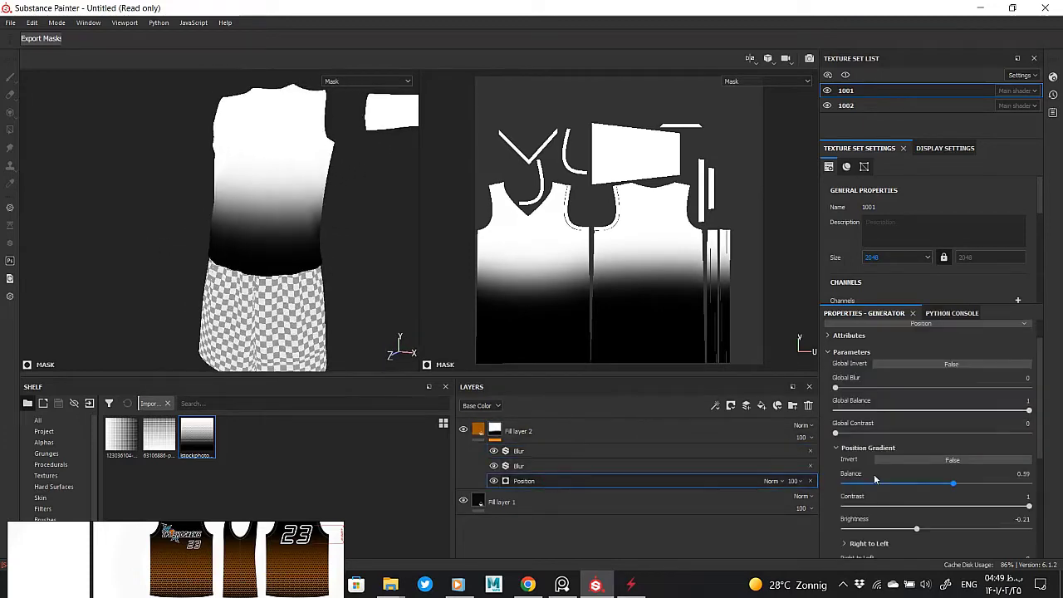
pyautogui.moveTo(954, 484); pyautogui.dragTo(967, 483)
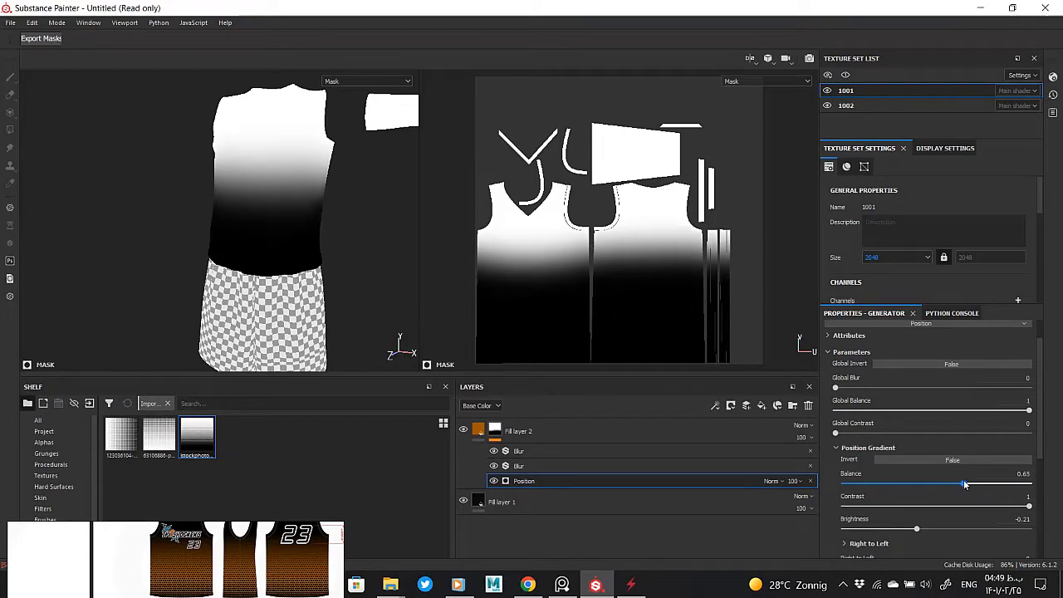
pyautogui.keyDown('alt'); pyautogui.moveTo(315, 288); pyautogui.dragTo(335, 288); pyautogui.keyUp('alt')
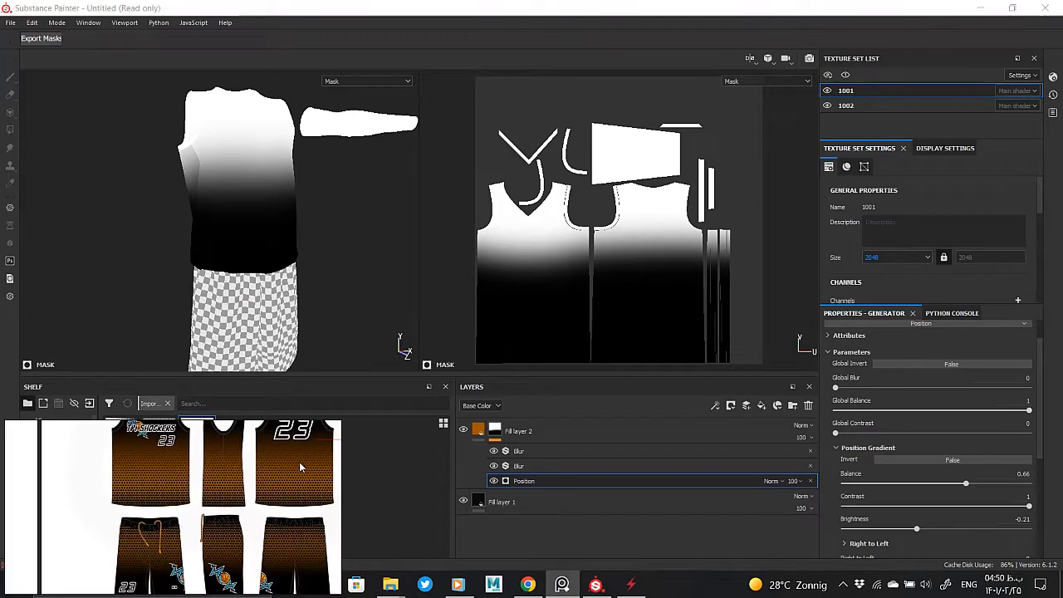
pyautogui.keyDown('alt'); pyautogui.moveTo(308, 238); pyautogui.dragTo(349, 241); pyautogui.keyUp('alt')
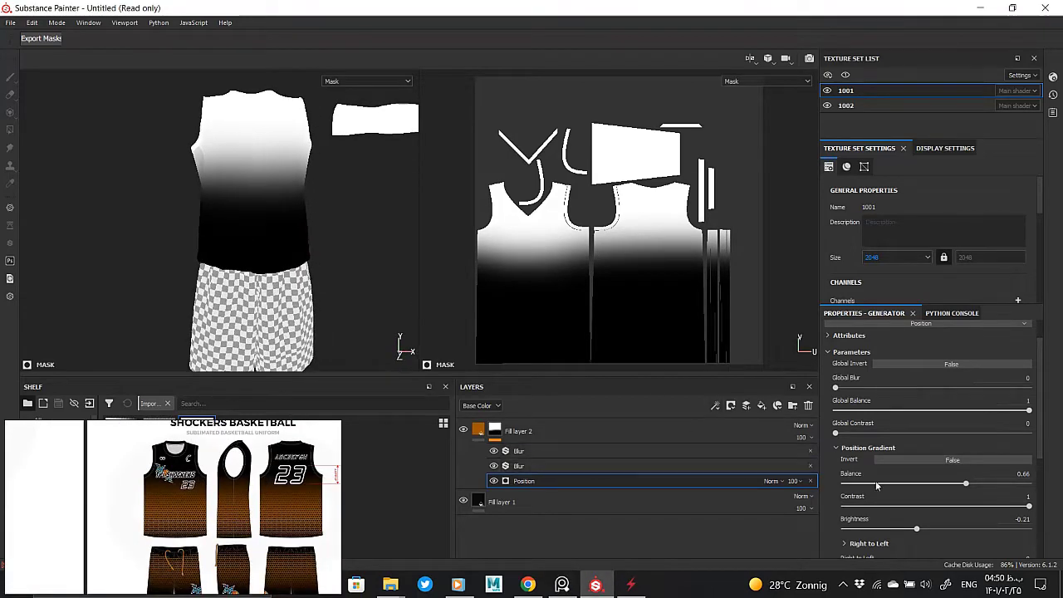
# - Add a third Blur filter at maximum intensity 16
pyautogui.rightClick(542, 451)
pyautogui.click(618, 536)
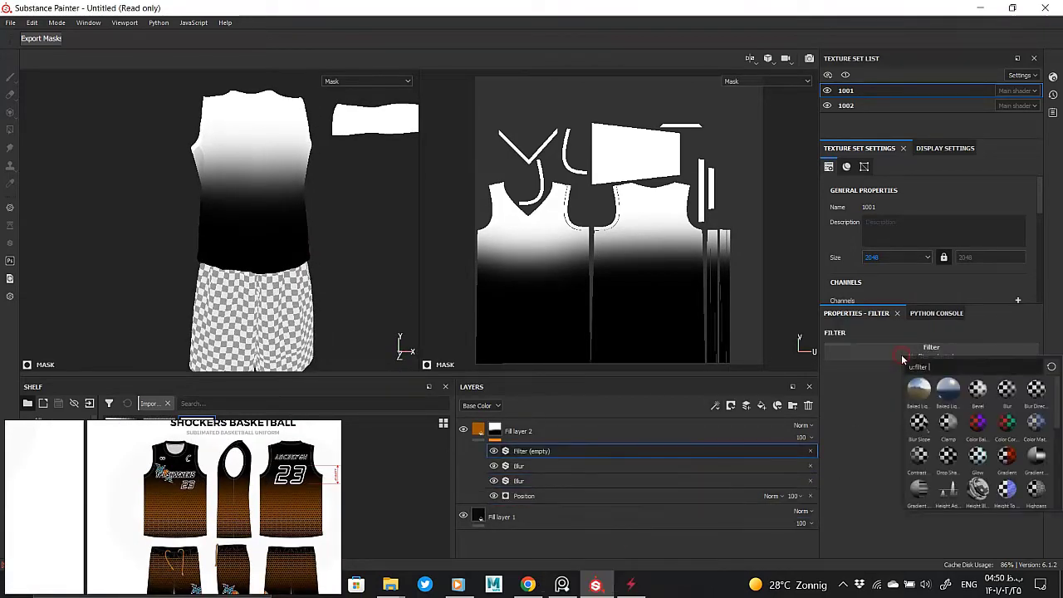
pyautogui.click(1007, 390)
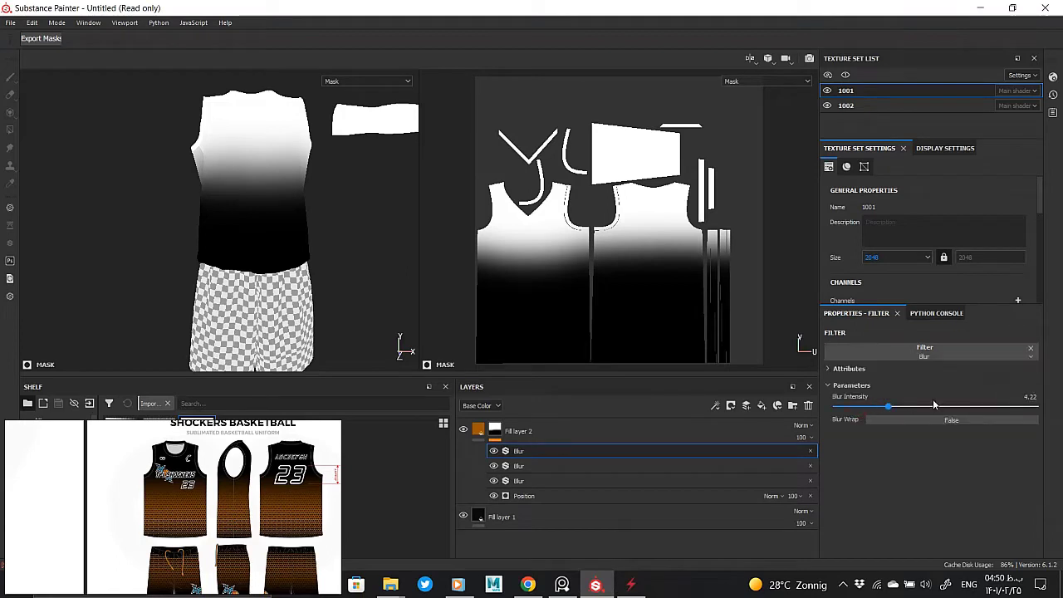
pyautogui.moveTo(934, 404); pyautogui.dragTo(1039, 406)
pyautogui.keyDown('alt'); pyautogui.moveTo(285, 225); pyautogui.dragTo(332, 233); pyautogui.keyUp('alt')
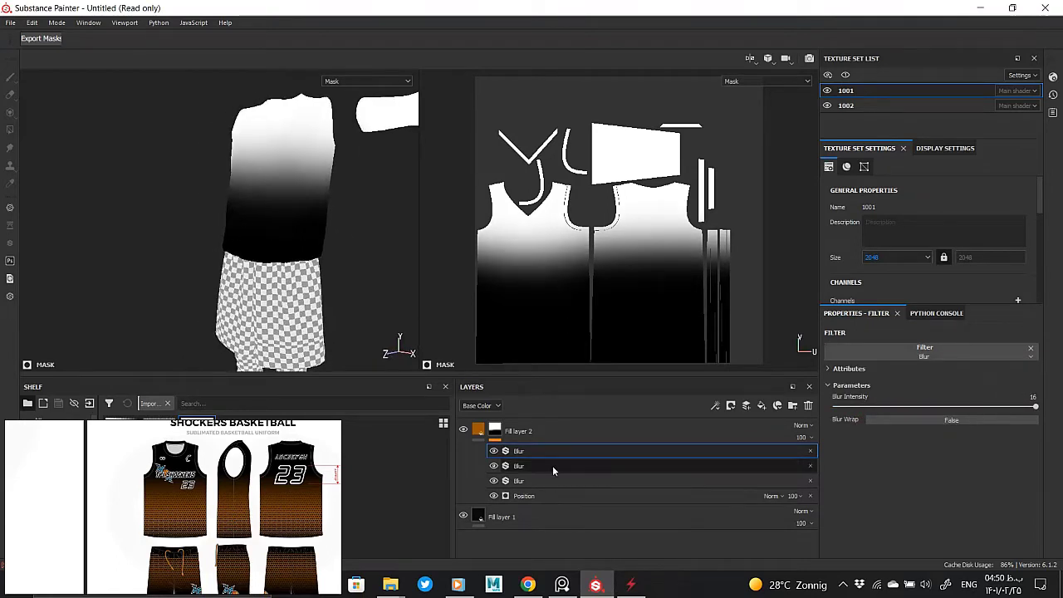
# - Push the Position Global Balance to maximum, shift the gradient balance and soften its contrast
pyautogui.click(558, 496)
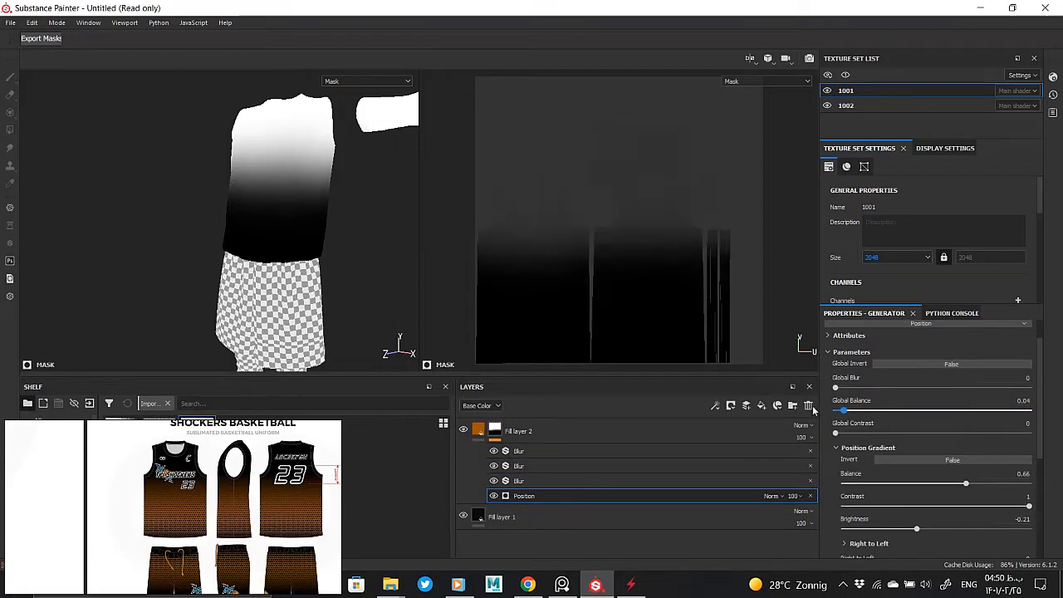
pyautogui.moveTo(966, 414)
pyautogui.mouseDown()
pyautogui.moveTo(1030, 413)
pyautogui.moveTo(835, 433)
pyautogui.mouseUp()
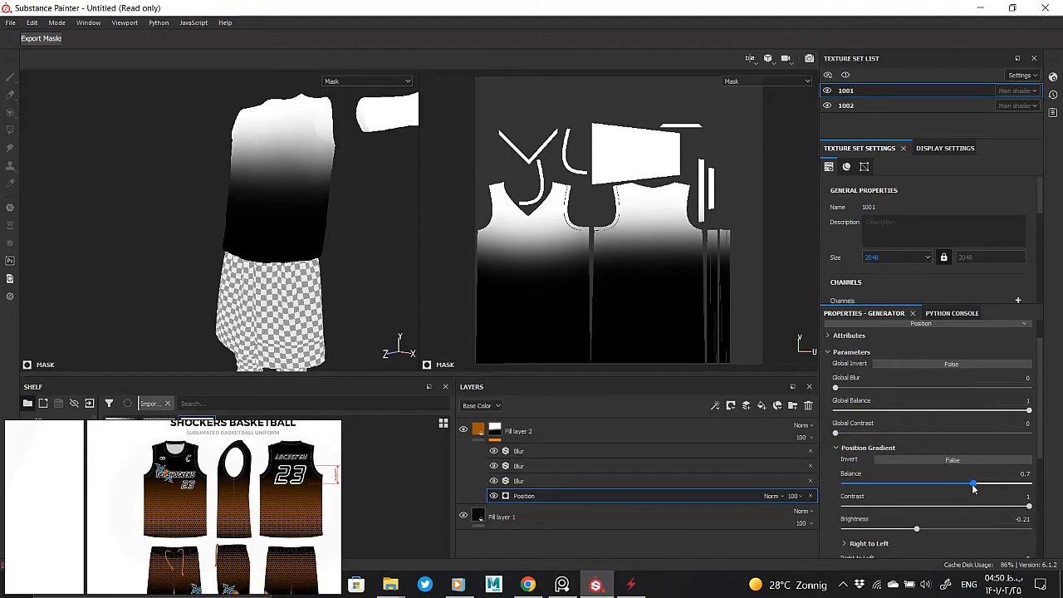
pyautogui.moveTo(972, 484); pyautogui.dragTo(963, 483)
pyautogui.moveTo(1027, 506)
pyautogui.mouseDown()
pyautogui.moveTo(994, 507)
pyautogui.moveTo(1049, 502)
pyautogui.mouseUp()
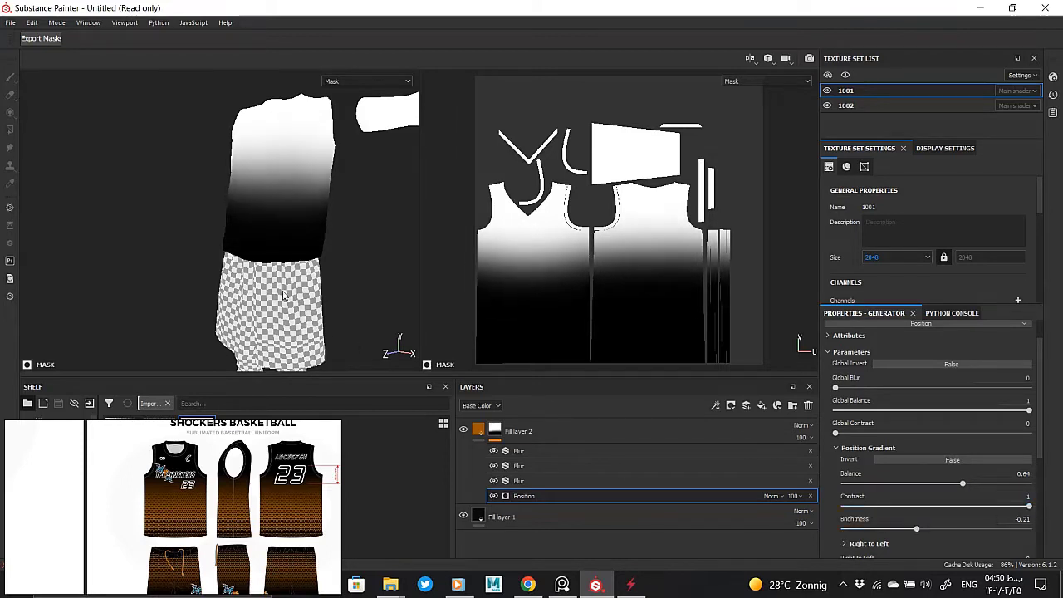
pyautogui.keyDown('alt'); pyautogui.moveTo(284, 294); pyautogui.dragTo(329, 311); pyautogui.keyUp('alt')
# - Add a fill effect above the Blur filters in the mask
pyautogui.rightClick(591, 459)
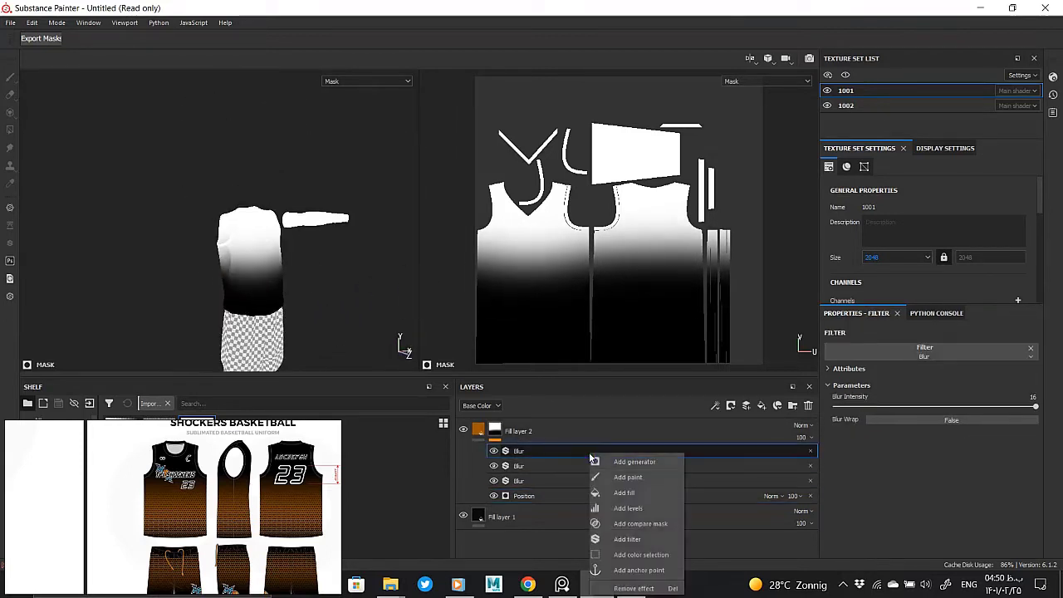
pyautogui.rightClick(575, 457)
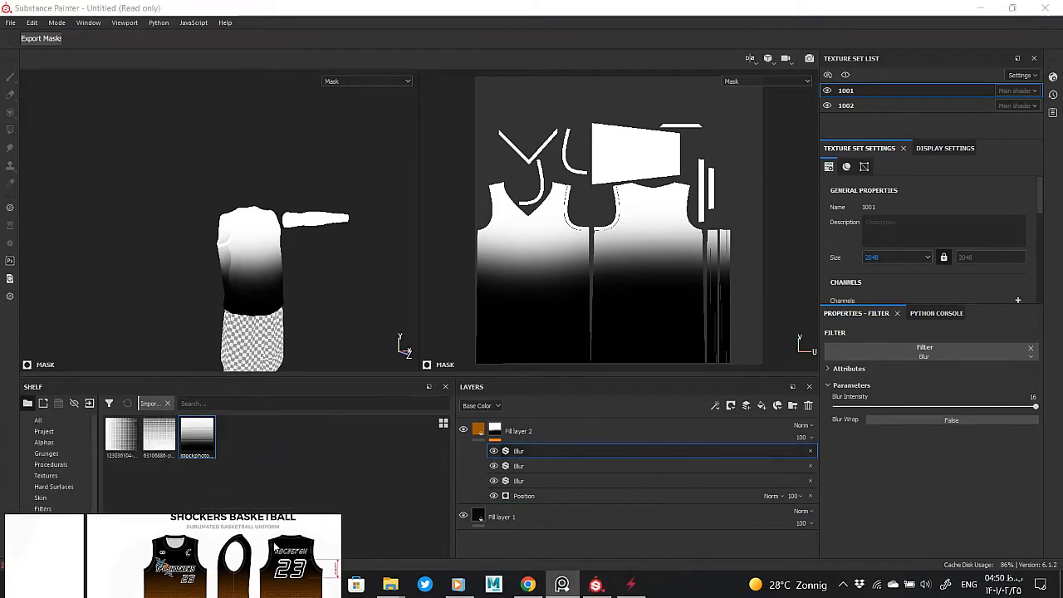
pyautogui.rightClick(575, 457)
pyautogui.click(619, 493)
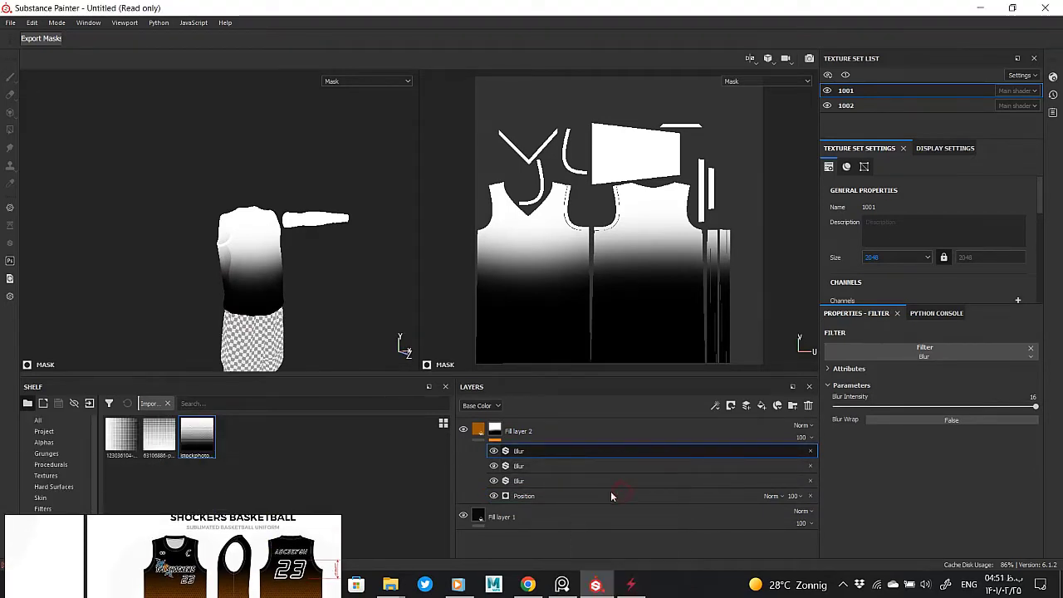
# - Load the halftone gradient image into the fill and set its blend mode to Linear Dodge
pyautogui.moveTo(208, 439); pyautogui.dragTo(928, 500)
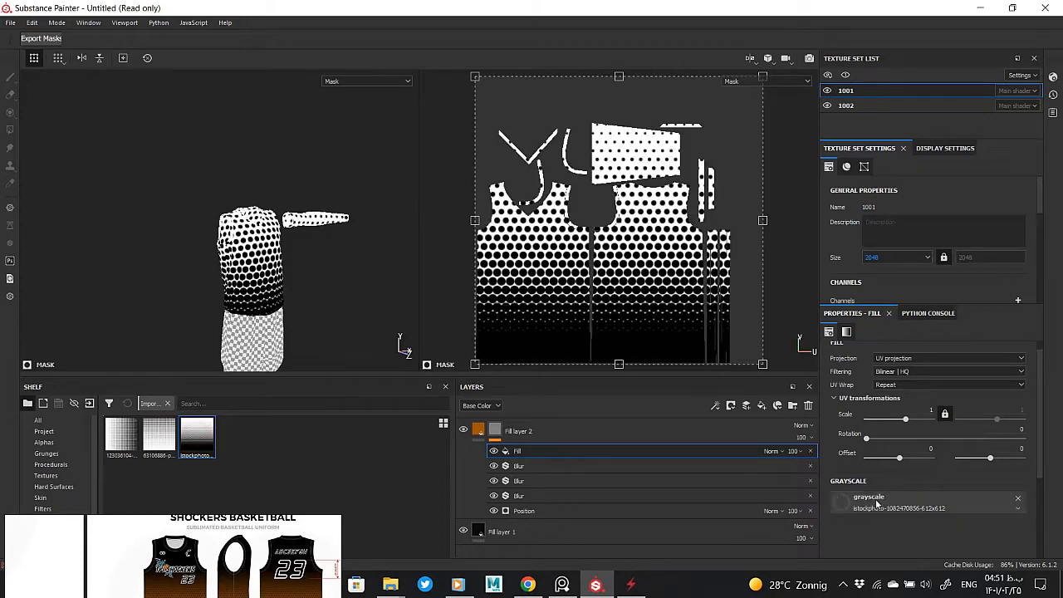
pyautogui.scroll(2, 325, 261)
pyautogui.click(773, 451)
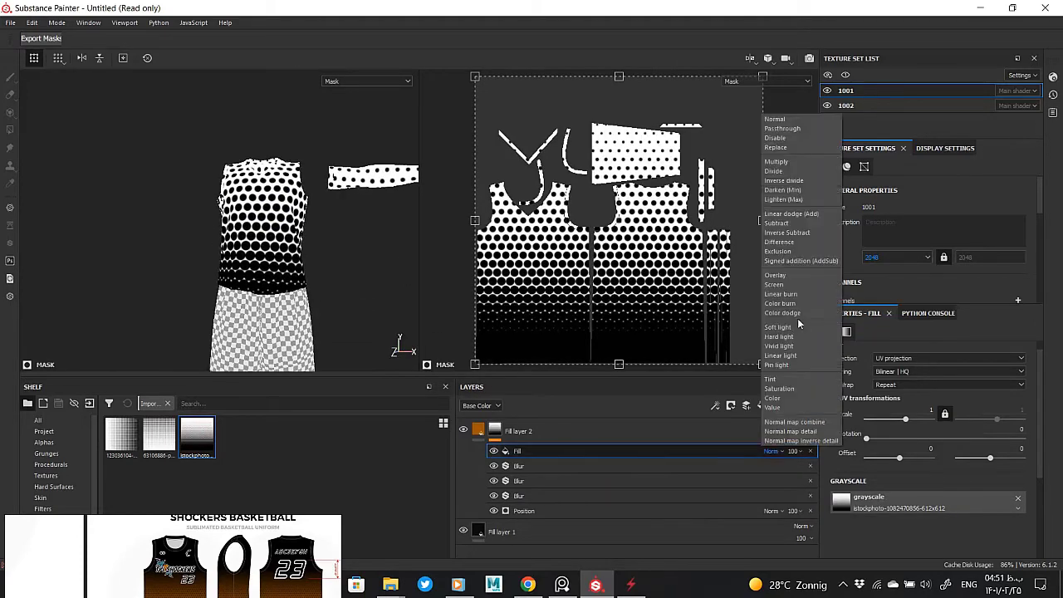
pyautogui.click(777, 164)
pyautogui.click(775, 451)
pyautogui.click(789, 222)
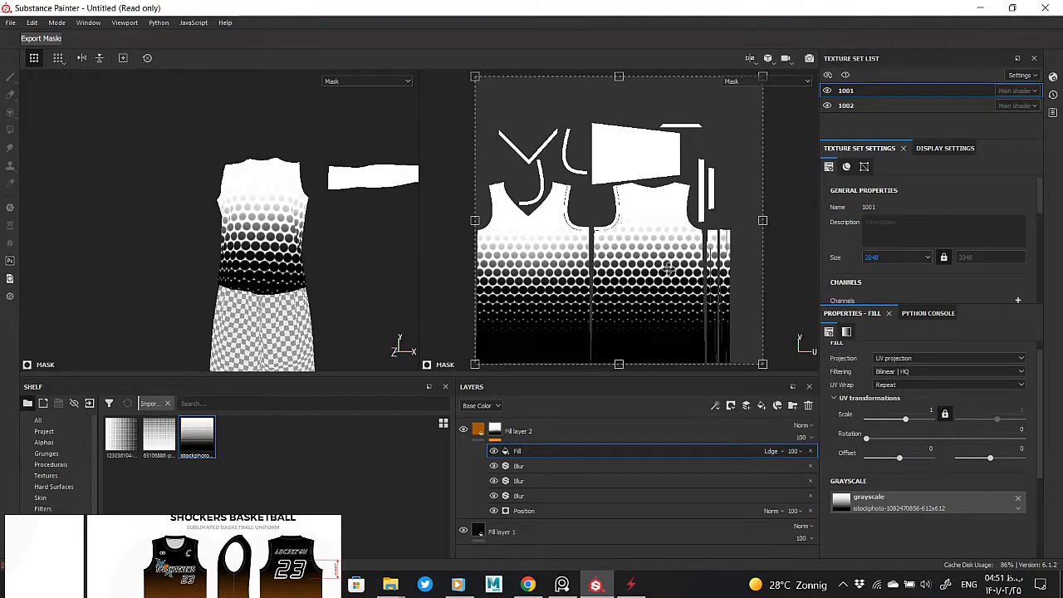
# - Preview the orange layer, then swap a different dot texture into the fill effect
pyautogui.scroll(2, 278, 281)
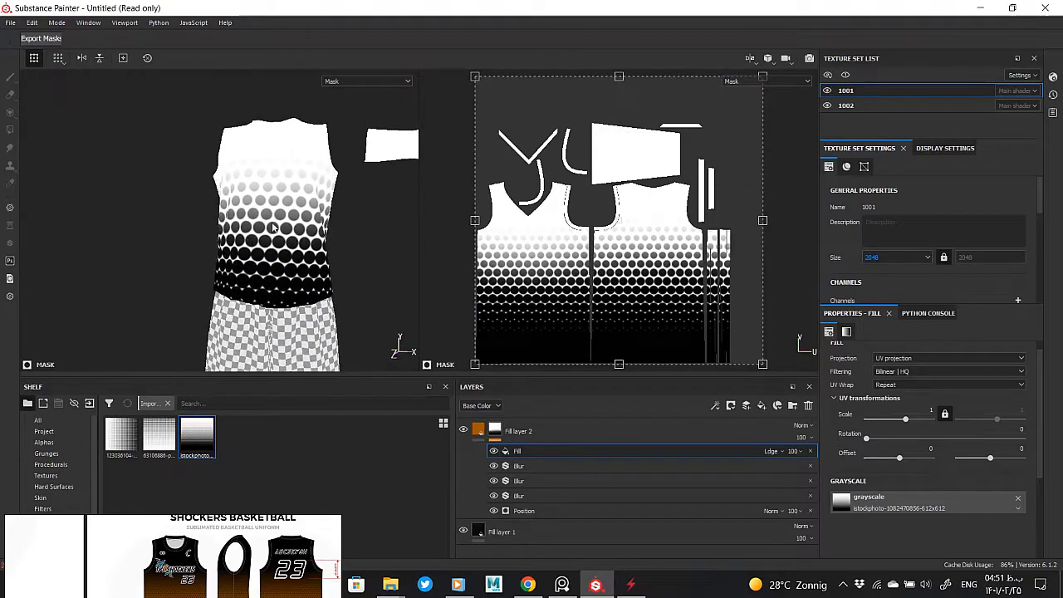
pyautogui.scroll(2, 301, 341)
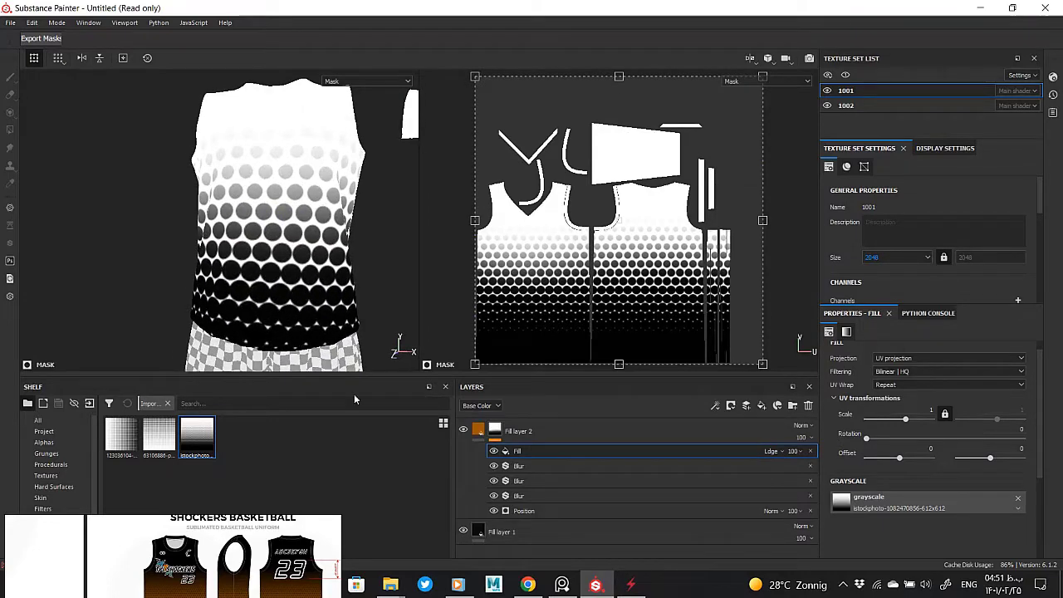
pyautogui.click(478, 429)
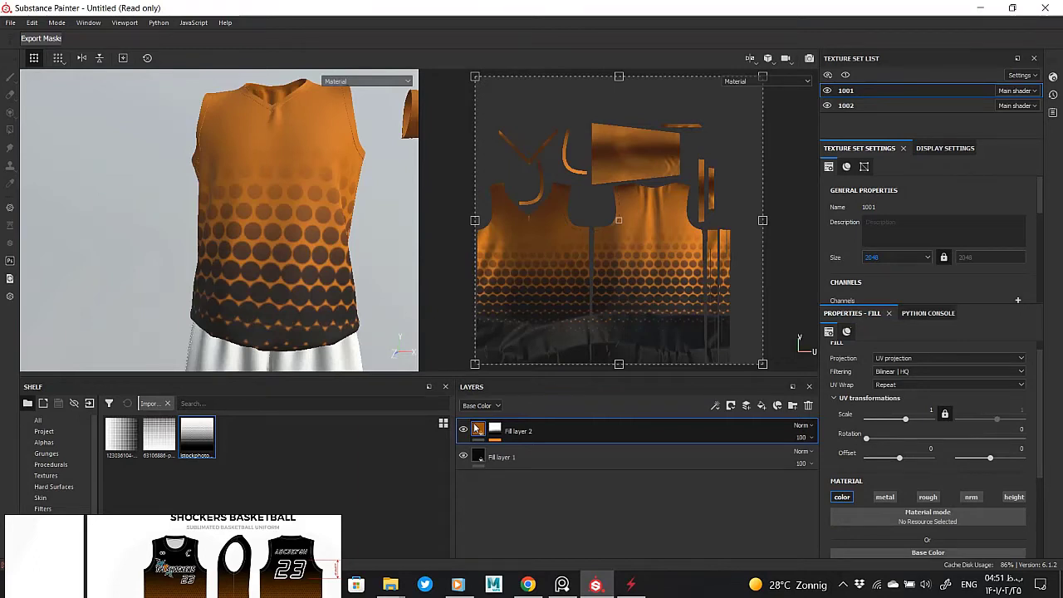
pyautogui.click(495, 428)
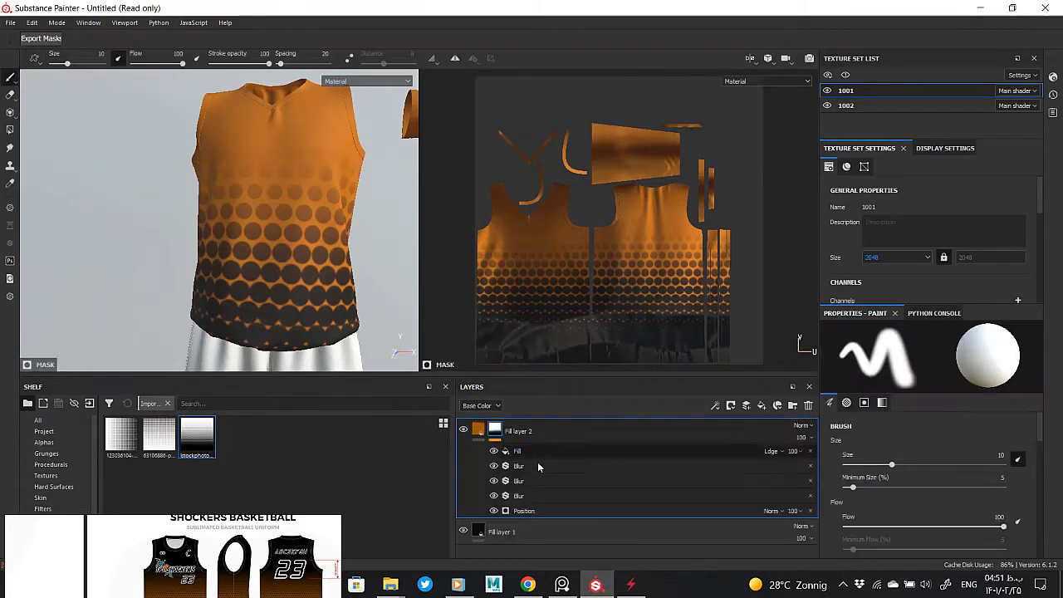
pyautogui.click(516, 452)
pyautogui.moveTo(160, 436); pyautogui.dragTo(860, 501)
pyautogui.write('180')
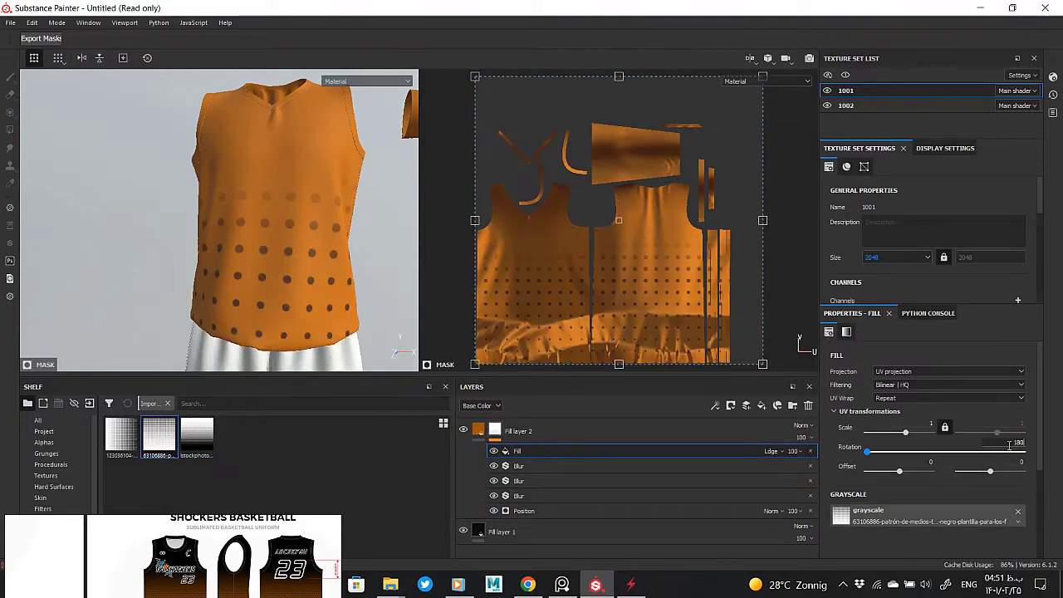
# - Rotate the dots 180, set scale 5, shift and enlarge the tiling, then swap in the halftone pattern image
pyautogui.press('Return')
pyautogui.write('5')
pyautogui.press('Return')
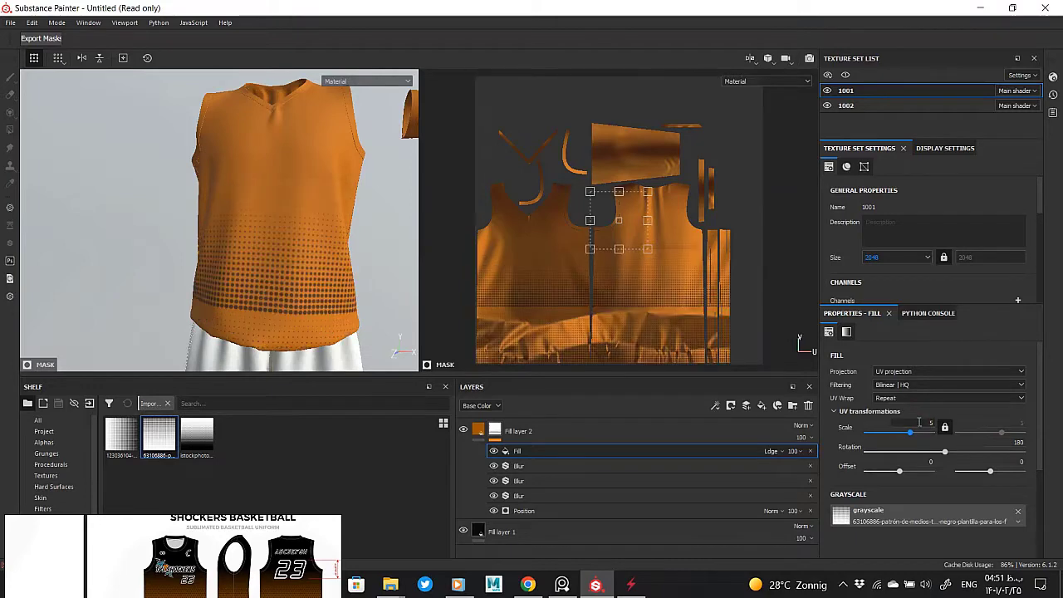
pyautogui.moveTo(627, 234); pyautogui.dragTo(622, 249)
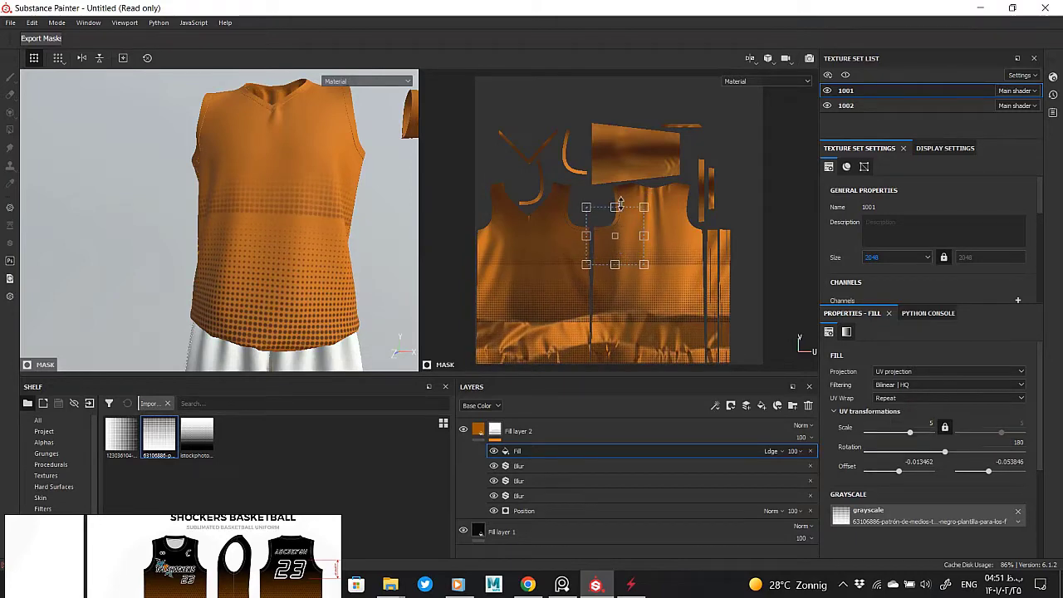
pyautogui.moveTo(644, 203); pyautogui.dragTo(679, 171)
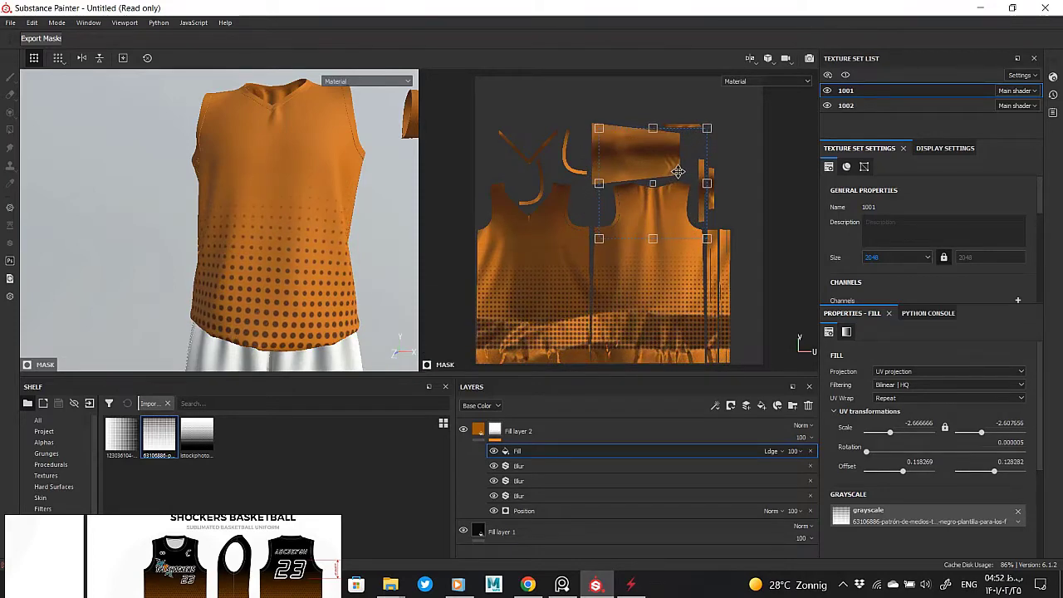
pyautogui.moveTo(123, 436); pyautogui.dragTo(864, 517)
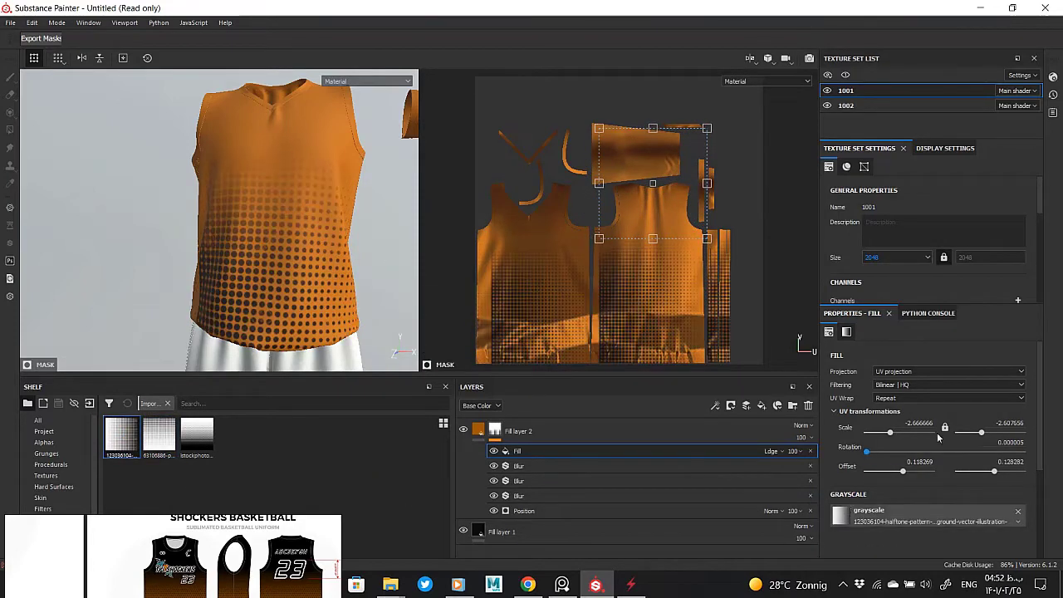
# - Reset both pattern scale values to 1 and move the halftone pattern upward
pyautogui.write('1')
pyautogui.press('Return')
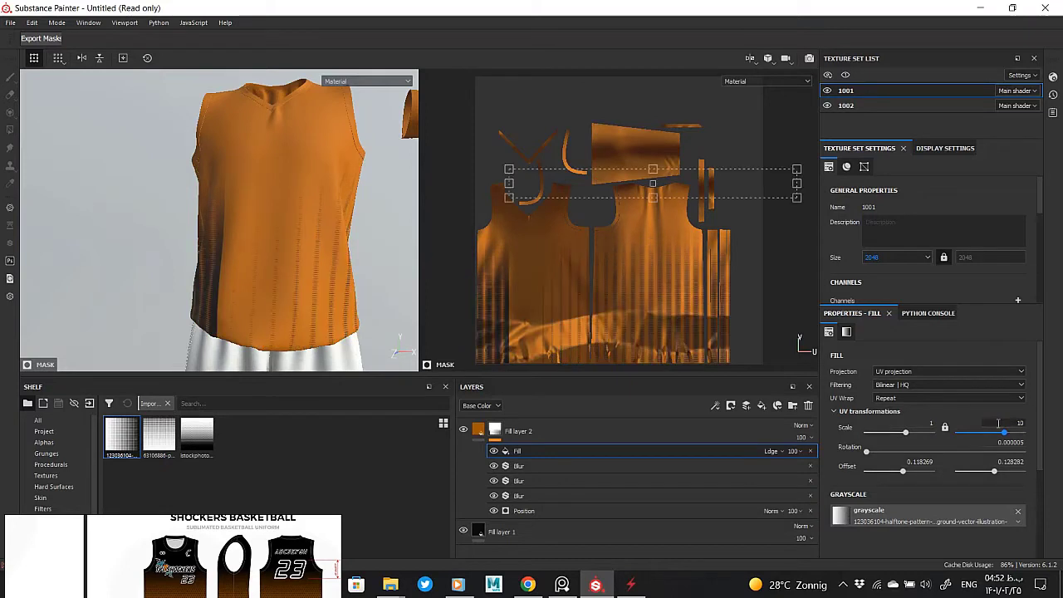
pyautogui.press('BackSpace')
pyautogui.write('90')
pyautogui.press('Return')
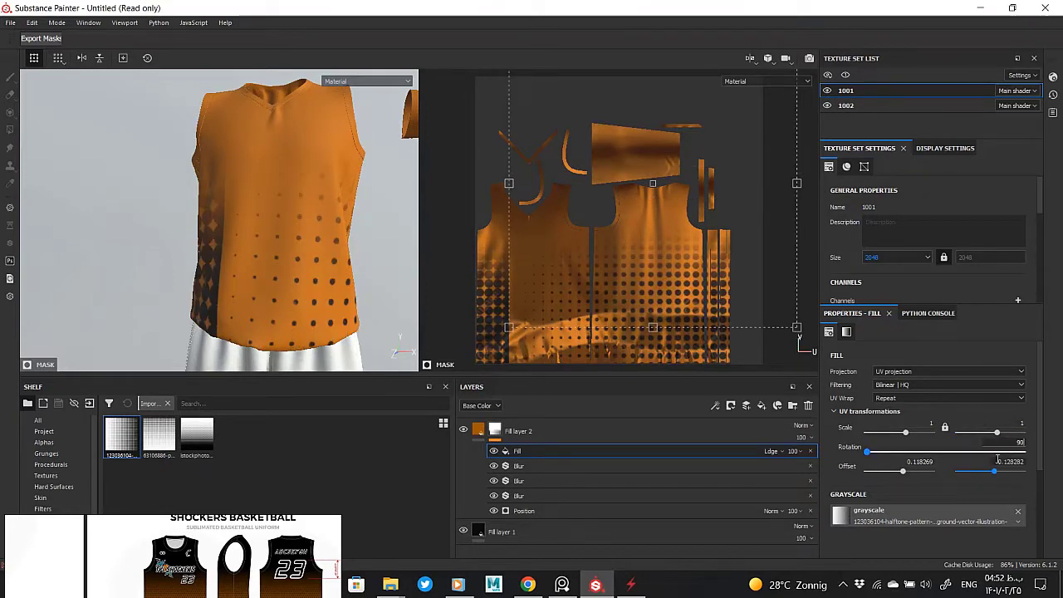
pyautogui.moveTo(999, 459); pyautogui.dragTo(919, 425)
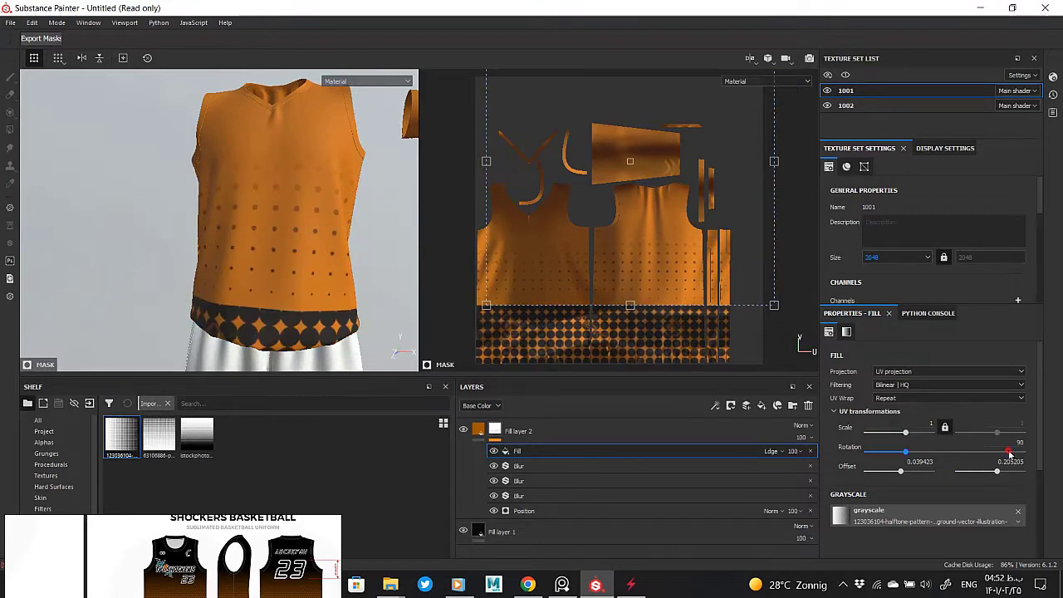
# - Rotate the halftone pattern to 270 and reposition it
pyautogui.click(1010, 452)
pyautogui.write('0')
pyautogui.press('Return')
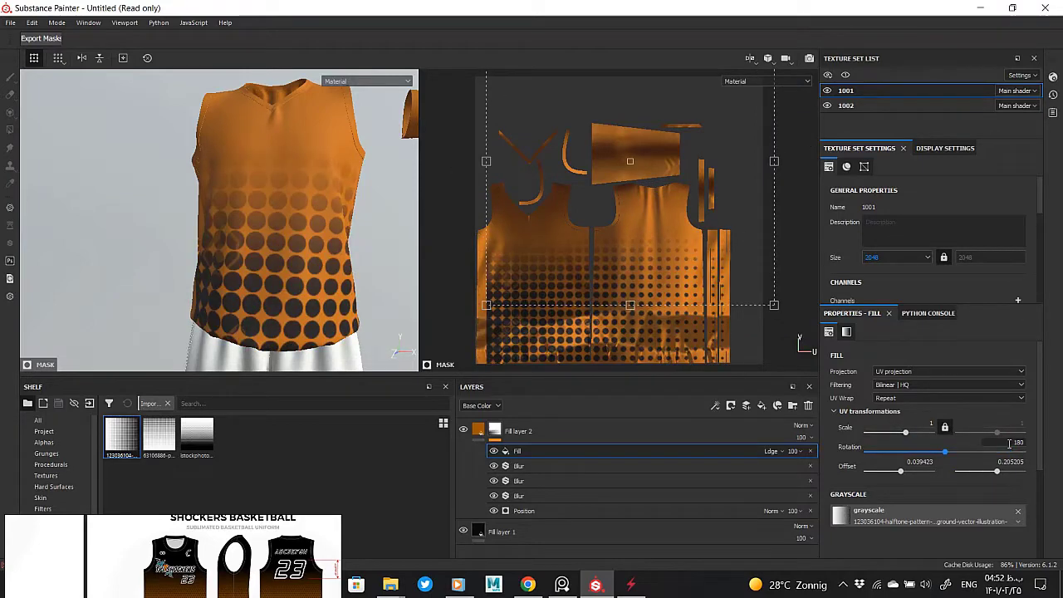
pyautogui.write('270')
pyautogui.press('Return')
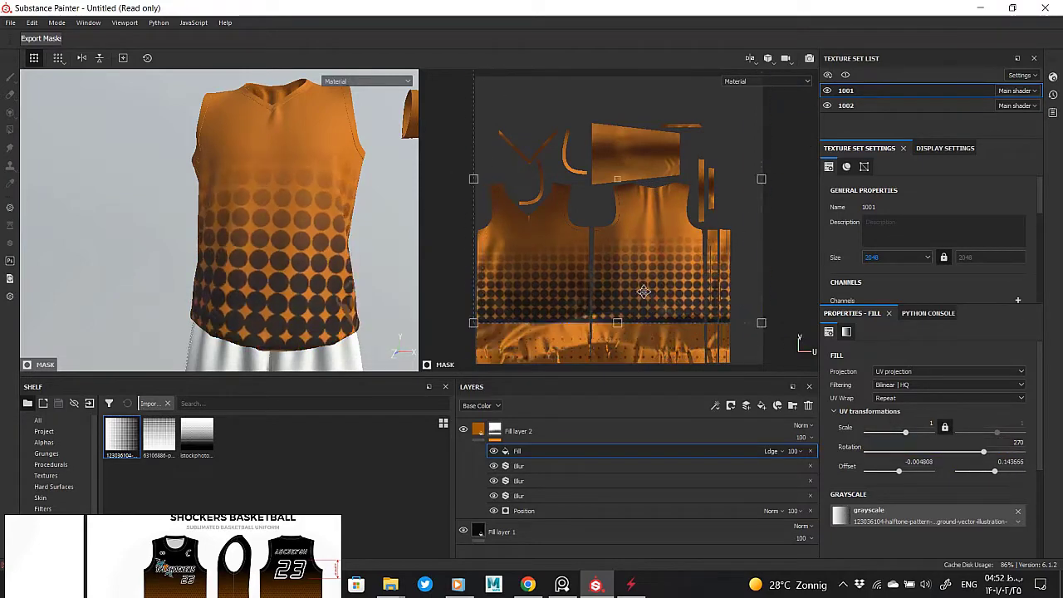
pyautogui.moveTo(668, 249); pyautogui.dragTo(647, 307)
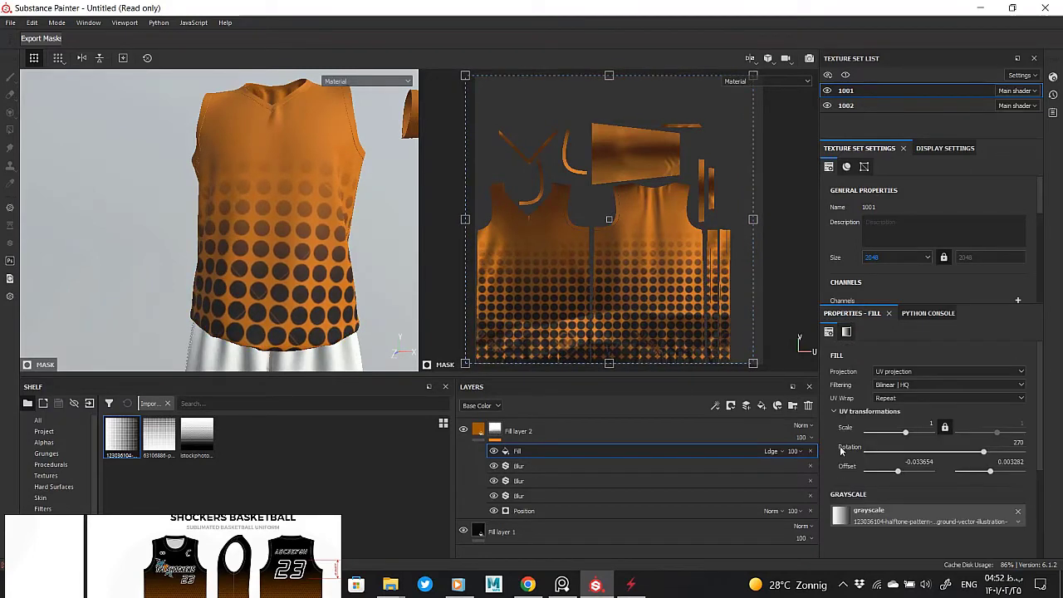
# - Set the pattern scale to 3 and make it repeat only vertically
pyautogui.click(900, 398)
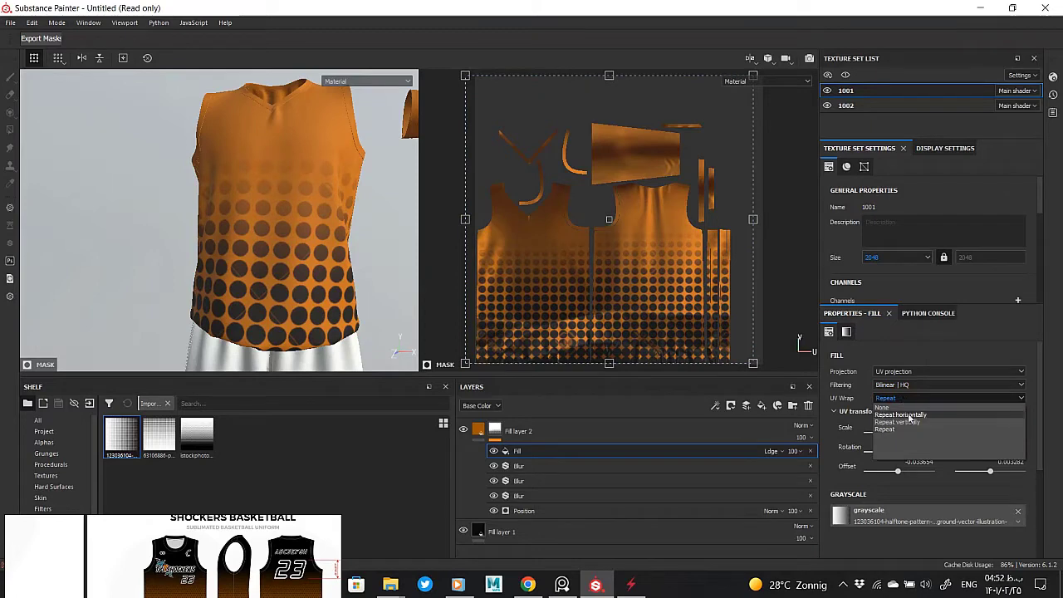
pyautogui.click(911, 416)
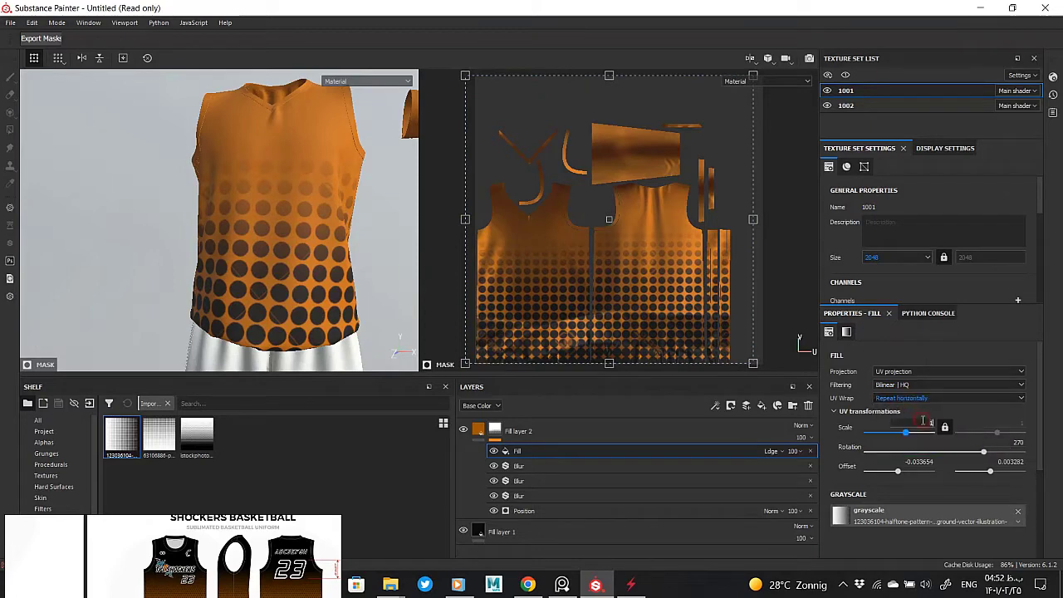
pyautogui.write('3')
pyautogui.press('Return')
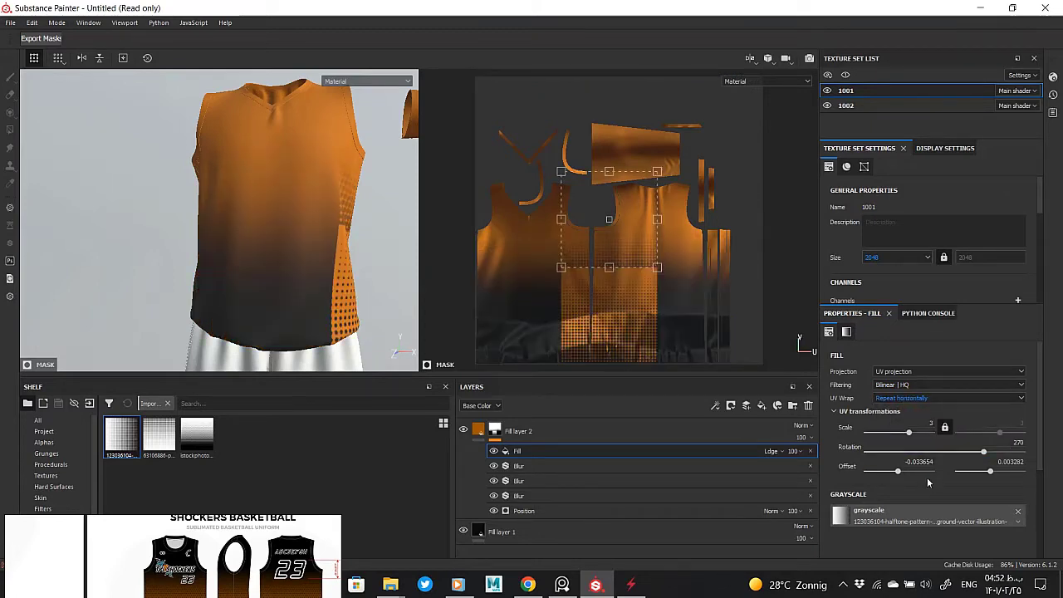
pyautogui.click(947, 398)
pyautogui.click(906, 427)
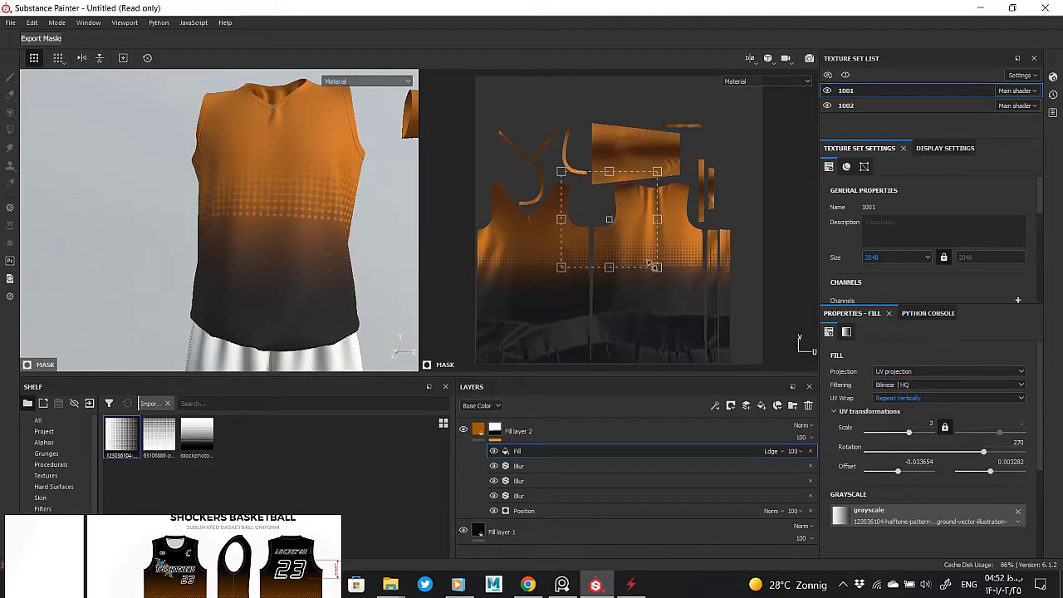
# - Move the halftone band down toward the hem
pyautogui.moveTo(652, 264); pyautogui.dragTo(653, 320)
pyautogui.keyDown('alt'); pyautogui.moveTo(249, 234); pyautogui.dragTo(267, 261); pyautogui.keyUp('alt')
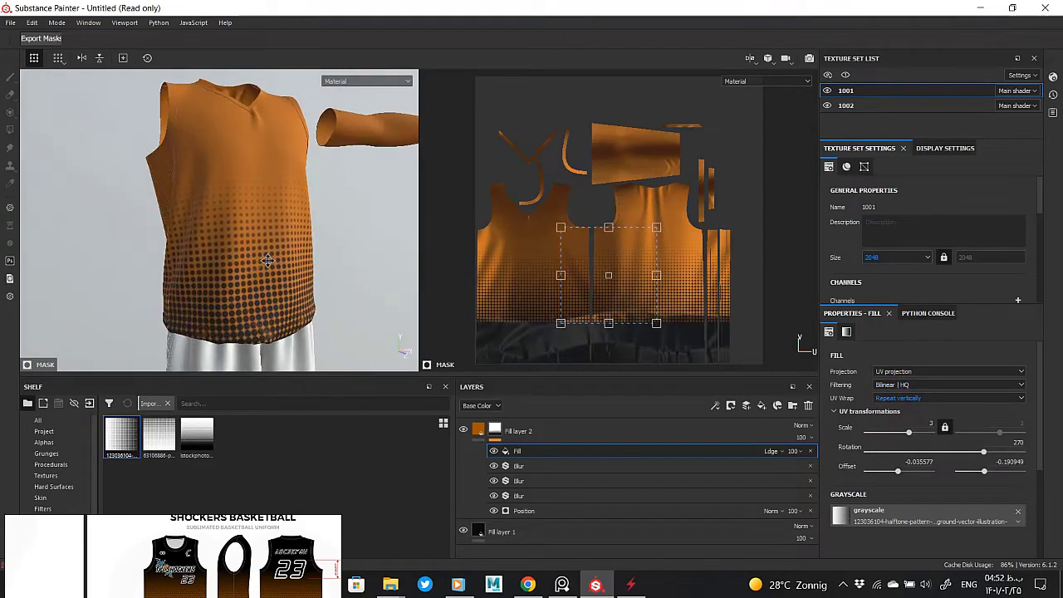
pyautogui.scroll(3, 268, 261)
pyautogui.keyDown('alt'); pyautogui.moveTo(340, 280); pyautogui.dragTo(172, 232, button='middle'); pyautogui.keyUp('alt')
pyautogui.scroll(-1, 172, 232)
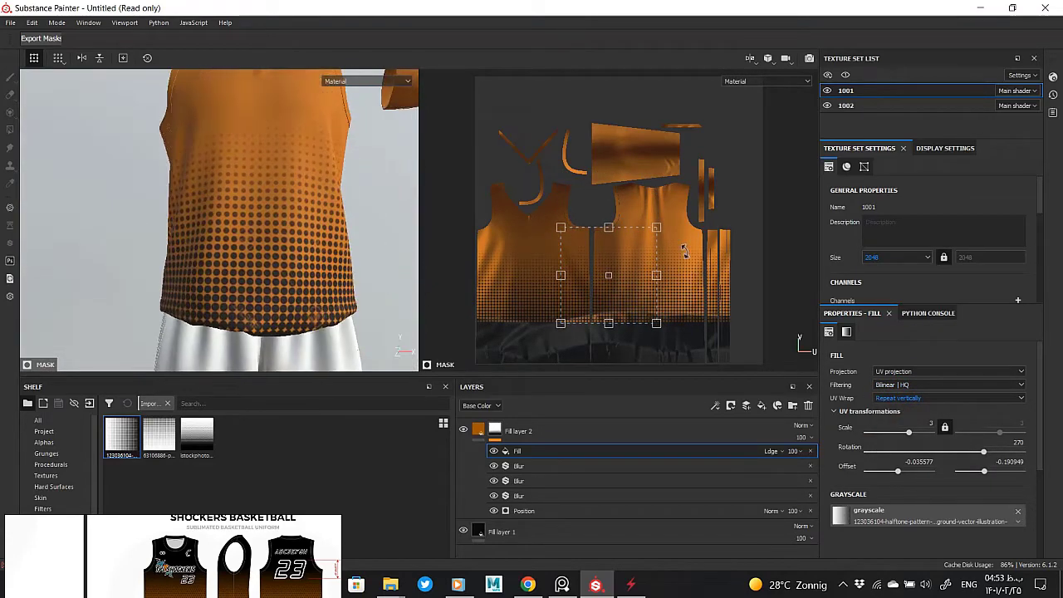
# - Set the pattern scale to 2, nudge it up, and put the stock halftone image back in
pyautogui.doubleClick(919, 419)
pyautogui.write('2')
pyautogui.press('Return')
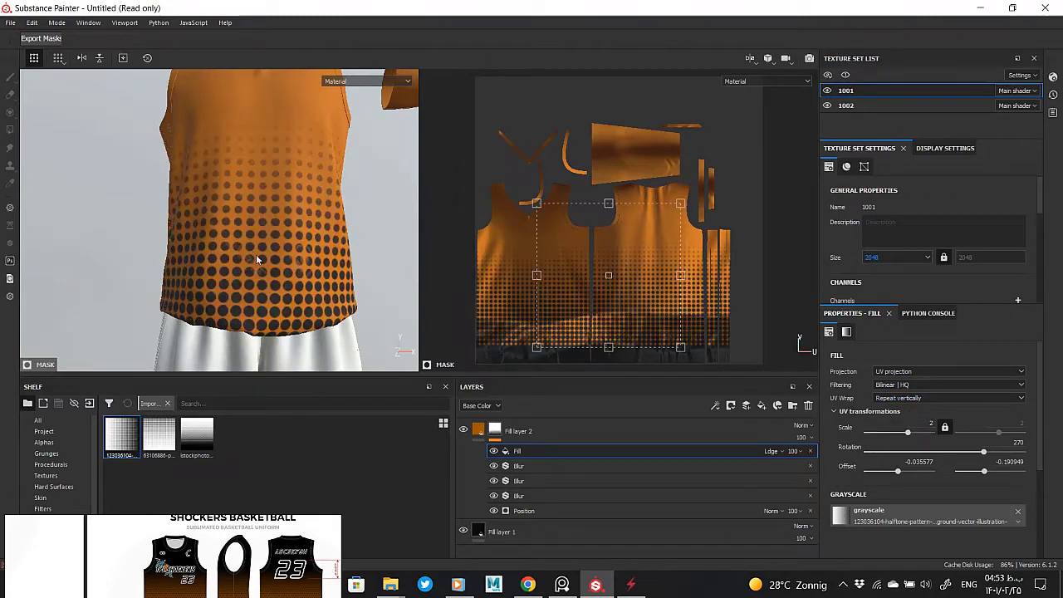
pyautogui.moveTo(632, 288); pyautogui.dragTo(632, 276)
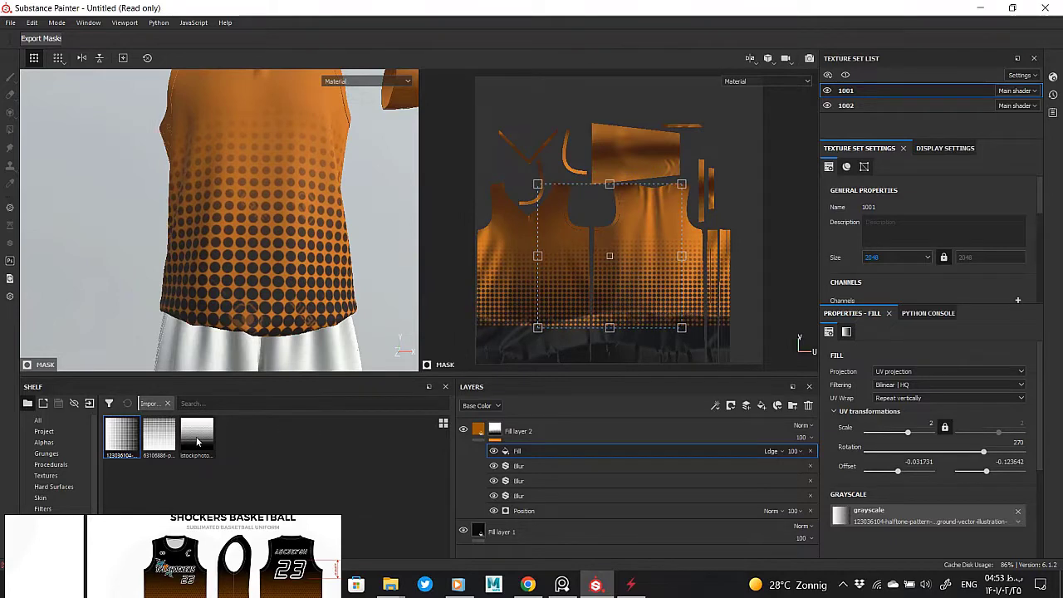
pyautogui.moveTo(197, 442); pyautogui.dragTo(922, 517)
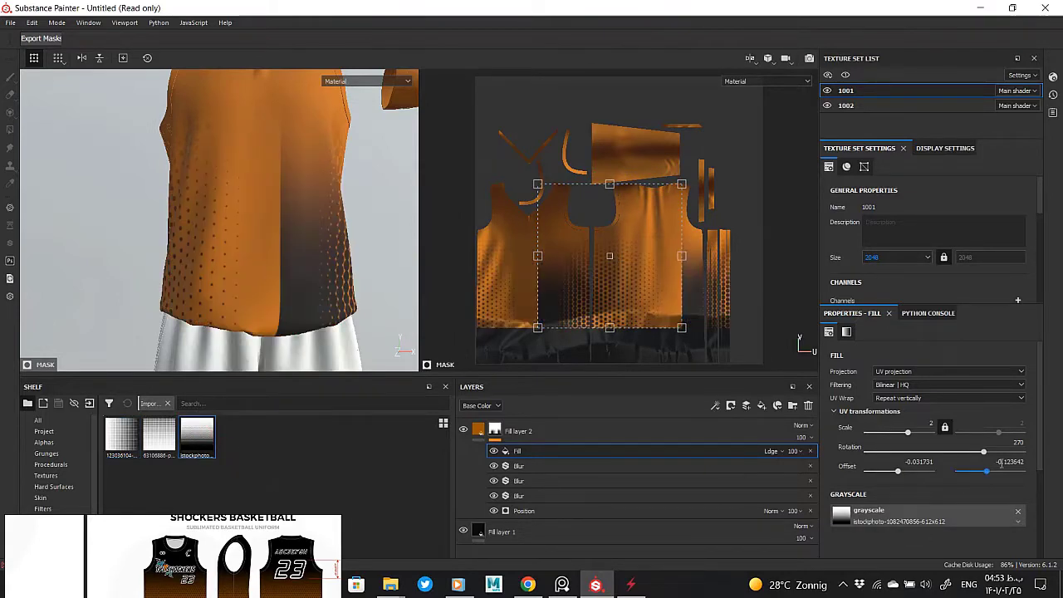
# - Reset the dot pattern rotation to 0, lower it, and set UV Wrap to Repeat horizontally
pyautogui.write('0')
pyautogui.press('Return')
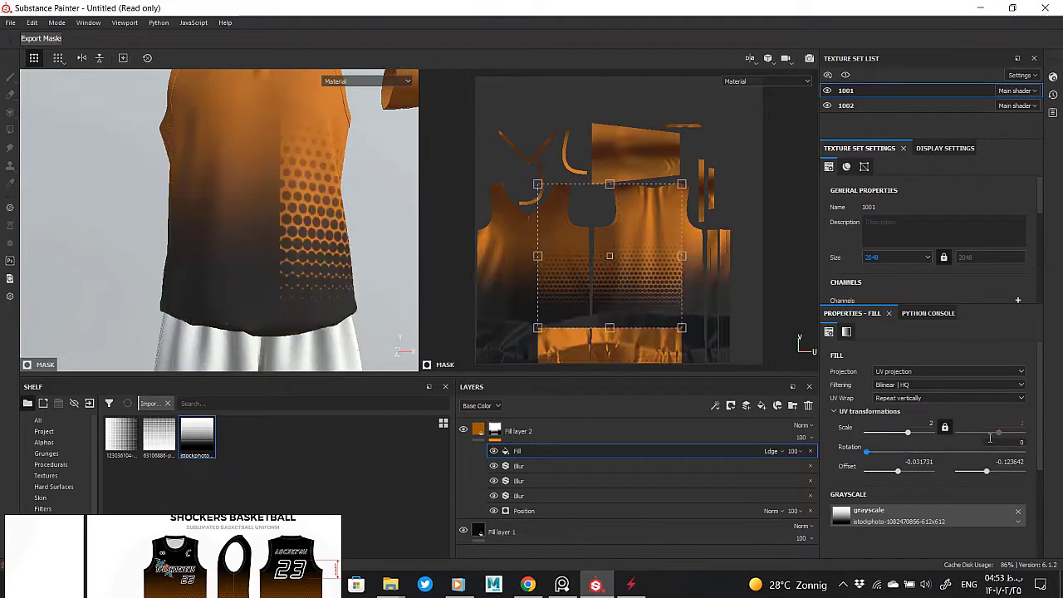
pyautogui.moveTo(638, 284)
pyautogui.mouseDown()
pyautogui.moveTo(640, 320)
pyautogui.moveTo(640, 299)
pyautogui.mouseUp()
pyautogui.click(948, 398)
pyautogui.click(914, 420)
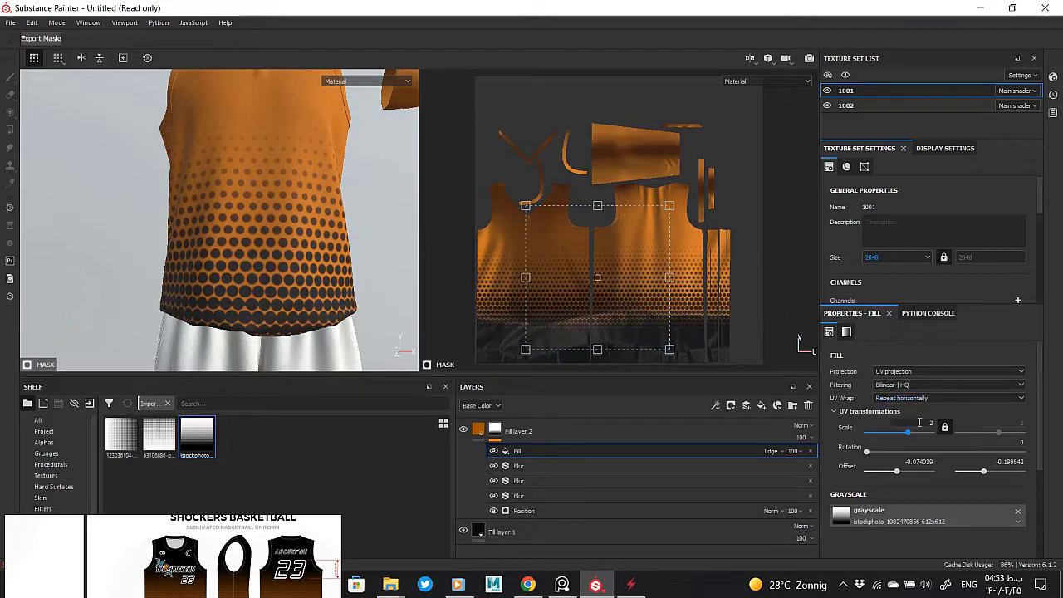
pyautogui.write('3')
# - Try dot scales 3 and 4, settle on 2, and drag the pattern toward the hem
pyautogui.press('Return')
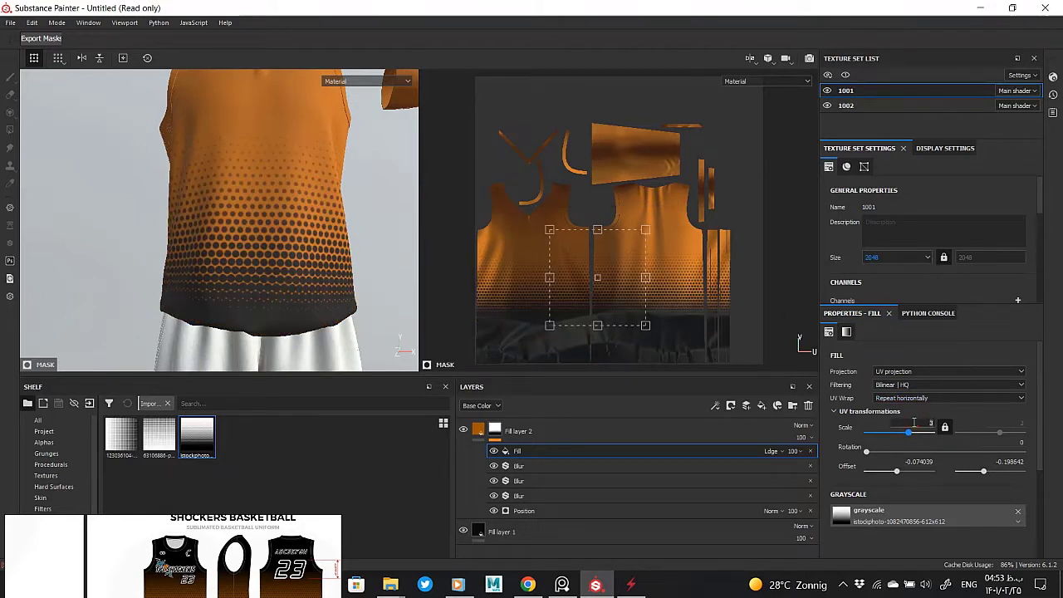
pyautogui.write('4')
pyautogui.press('Return')
pyautogui.moveTo(579, 286)
pyautogui.mouseDown()
pyautogui.moveTo(571, 264)
pyautogui.moveTo(573, 301)
pyautogui.mouseUp()
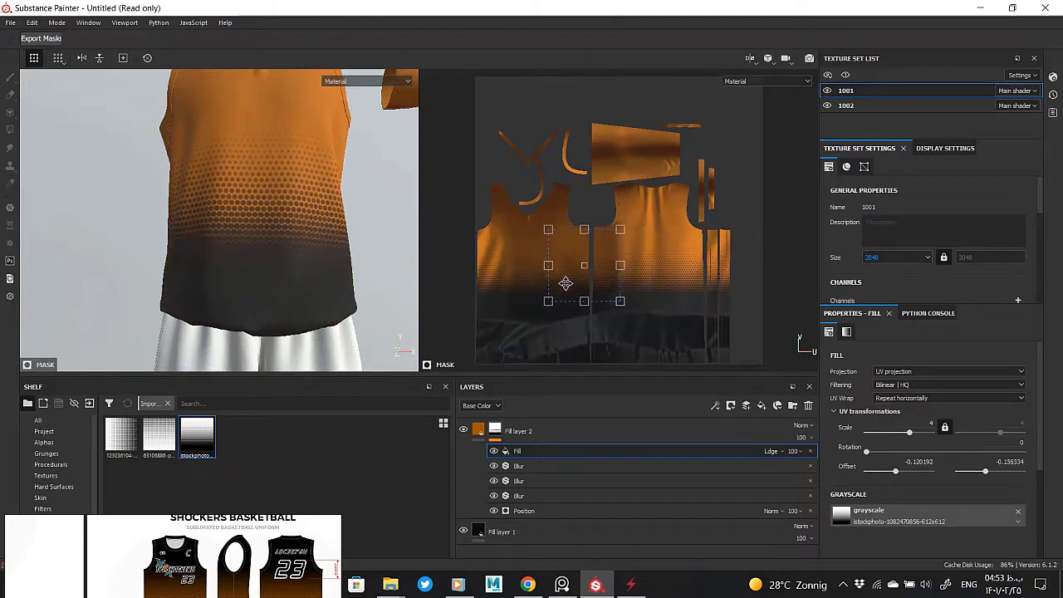
pyautogui.keyDown('alt'); pyautogui.moveTo(267, 250); pyautogui.dragTo(273, 238); pyautogui.keyUp('alt')
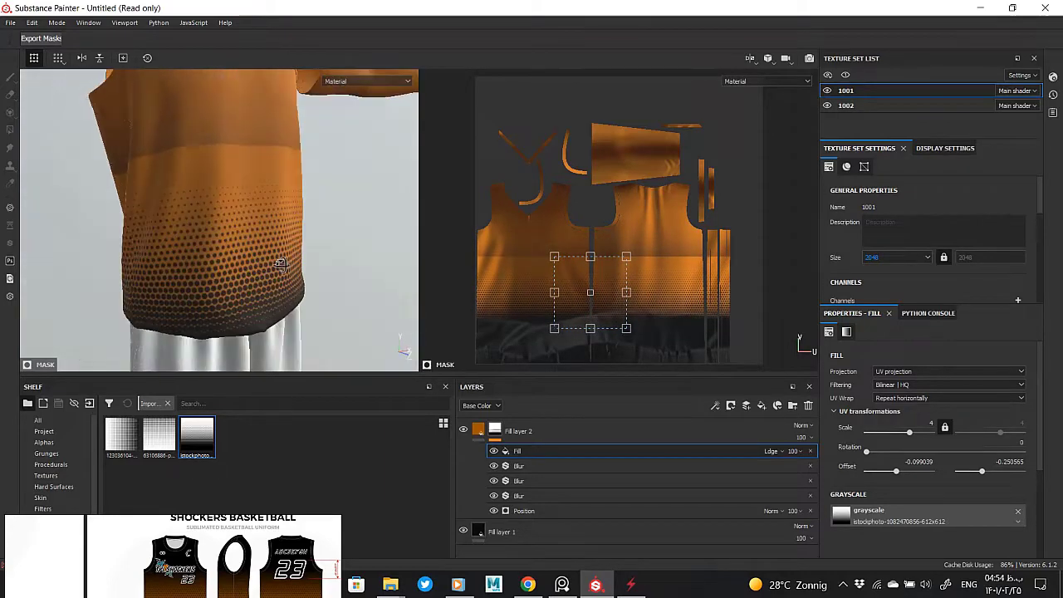
pyautogui.write('2')
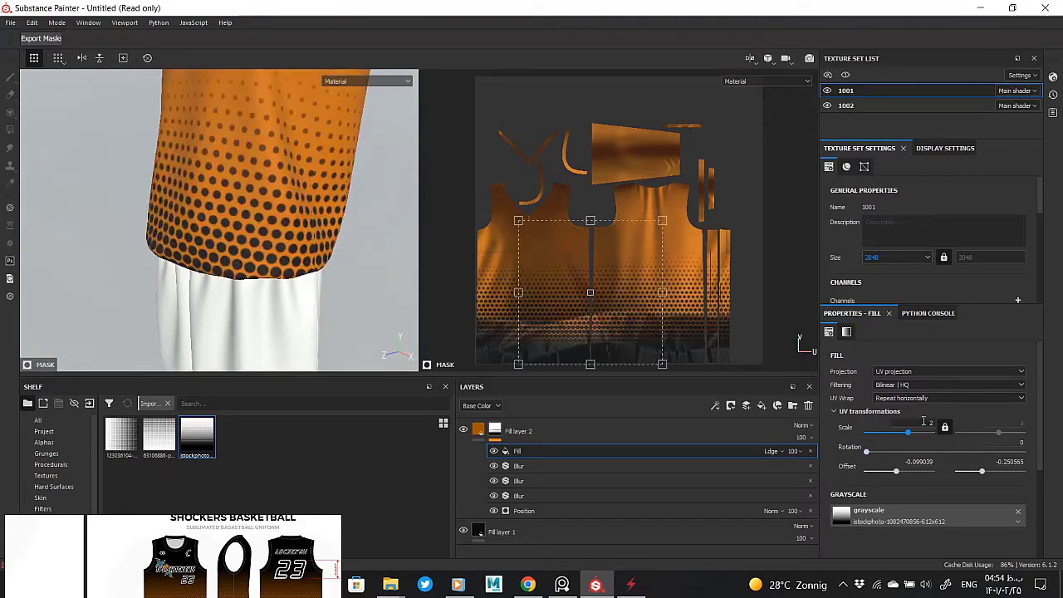
pyautogui.moveTo(627, 330); pyautogui.dragTo(641, 305)
pyautogui.keyDown('alt'); pyautogui.moveTo(250, 249); pyautogui.dragTo(240, 270); pyautogui.keyUp('alt')
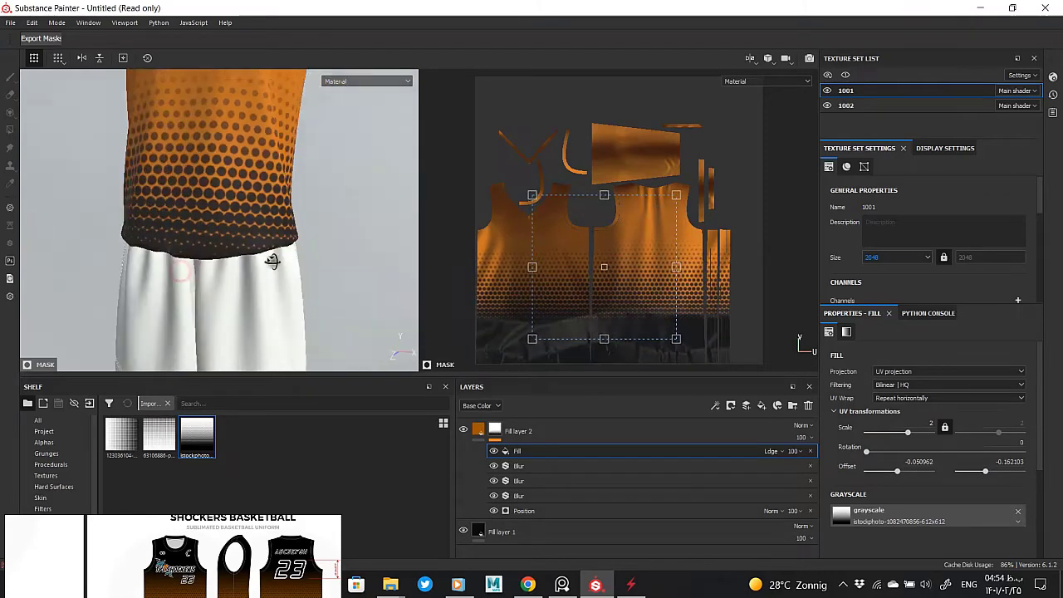
pyautogui.moveTo(639, 295)
pyautogui.mouseDown()
pyautogui.moveTo(639, 328)
pyautogui.moveTo(644, 313)
pyautogui.mouseUp()
pyautogui.scroll(3, 184, 529)
# - Nudge the dot pattern slightly left and down to offset -0.064/-0.185, matching the reference hem
pyautogui.scroll(3, 184, 529)
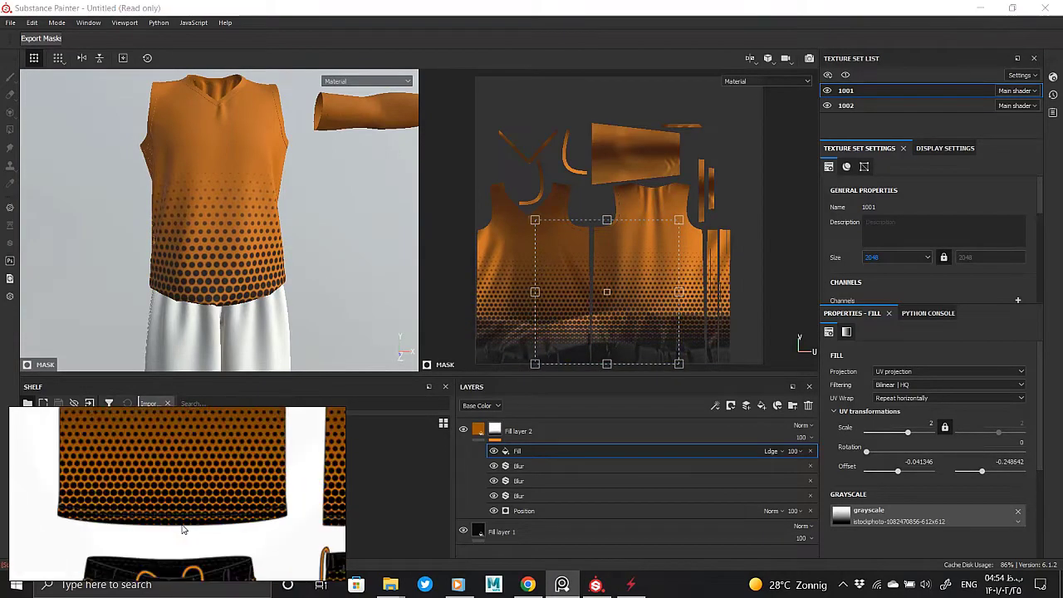
pyautogui.scroll(-3, 184, 530)
pyautogui.scroll(3, 218, 511)
pyautogui.scroll(2, 218, 511)
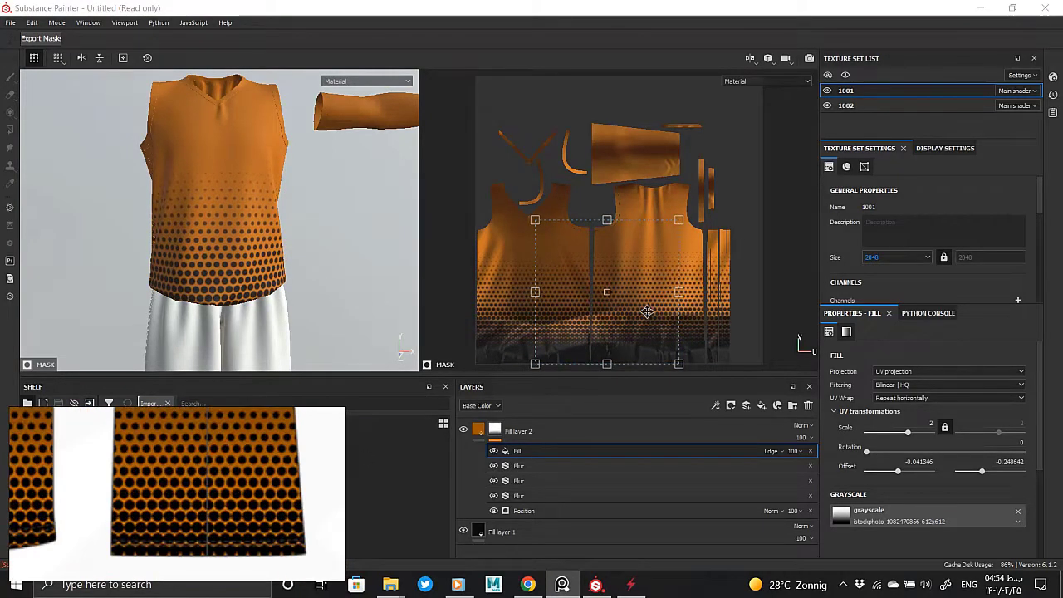
pyautogui.moveTo(647, 312); pyautogui.dragTo(648, 299)
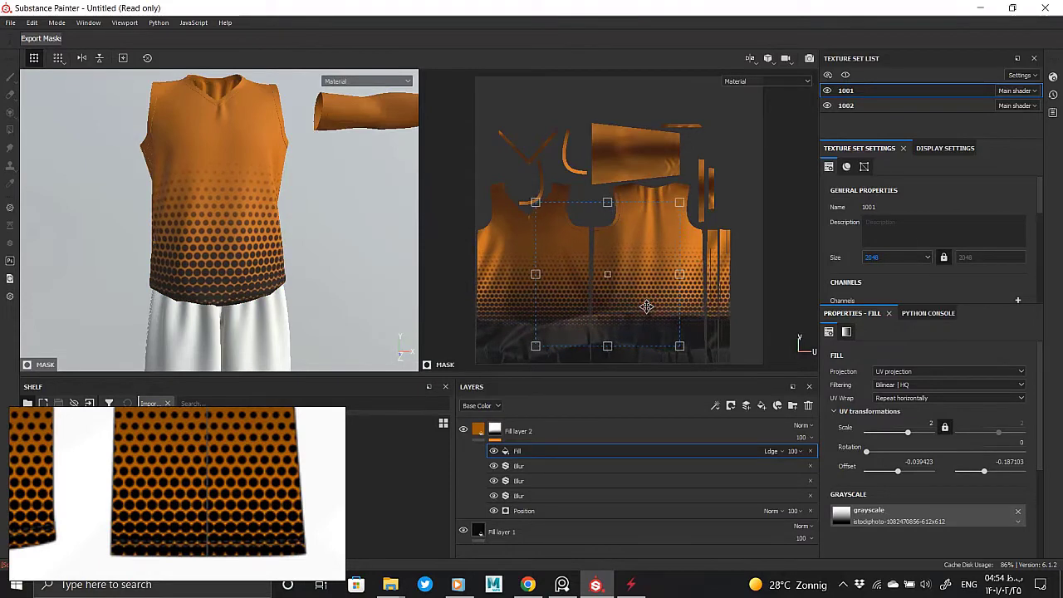
pyautogui.scroll(2, 279, 205)
pyautogui.scroll(3, 282, 240)
pyautogui.scroll(2, 291, 249)
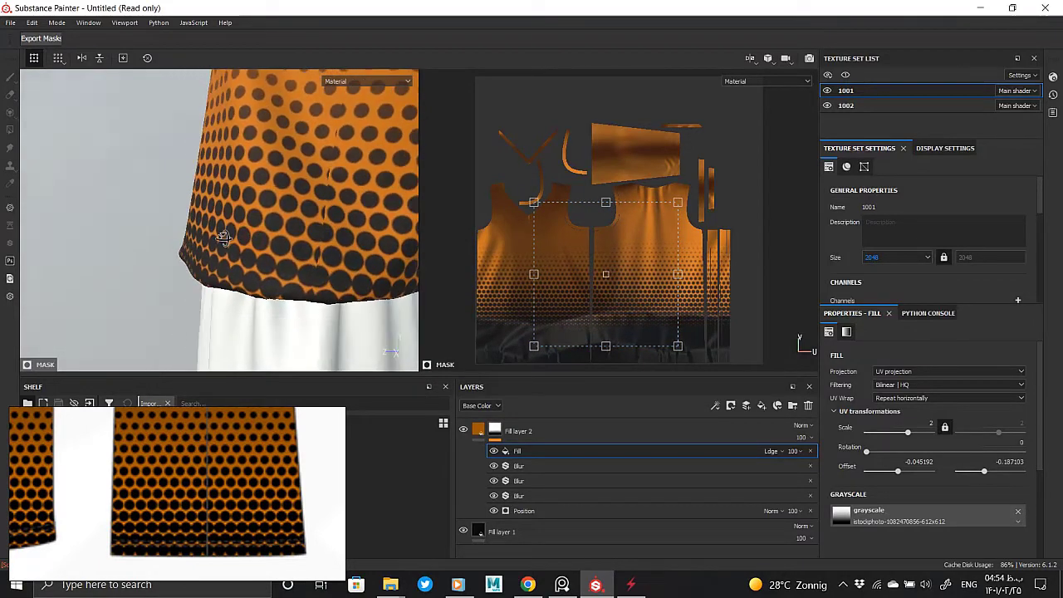
pyautogui.moveTo(626, 289); pyautogui.dragTo(619, 288)
pyautogui.scroll(-2, 199, 274)
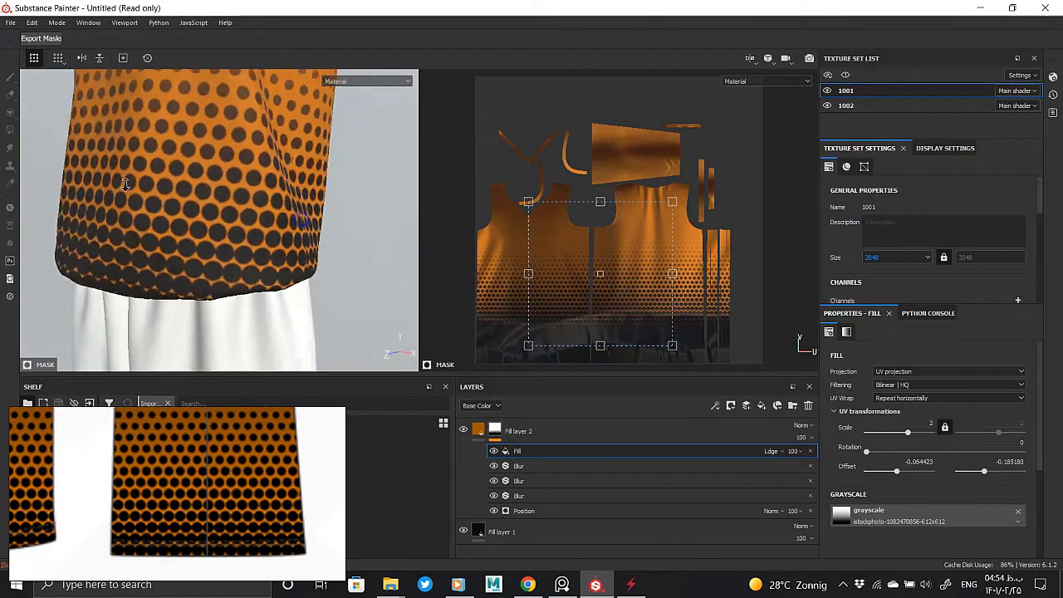
pyautogui.scroll(-2, 200, 274)
pyautogui.keyDown('alt'); pyautogui.moveTo(199, 274); pyautogui.dragTo(236, 264); pyautogui.keyUp('alt')
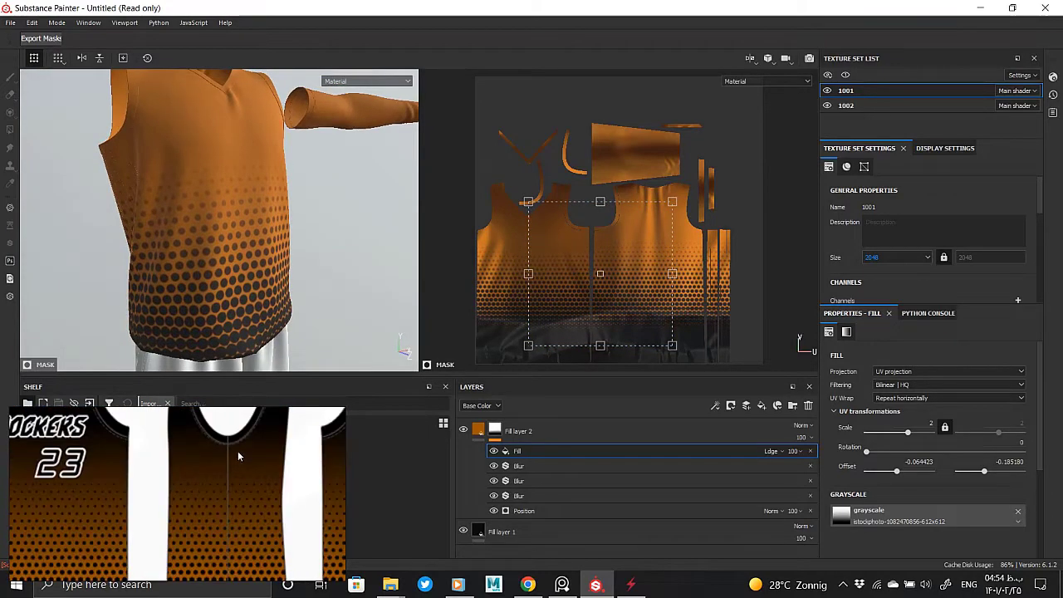
# - Test the Position generator's invert options, then revert them to the original state
pyautogui.click(547, 511)
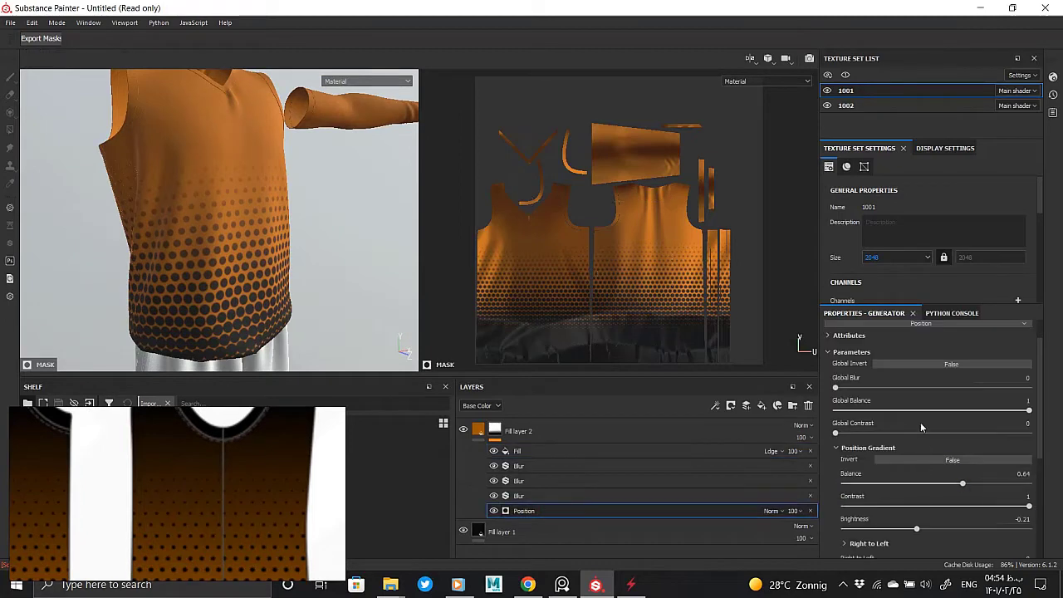
pyautogui.click(919, 366)
pyautogui.hotkey('ctrl', 'z')
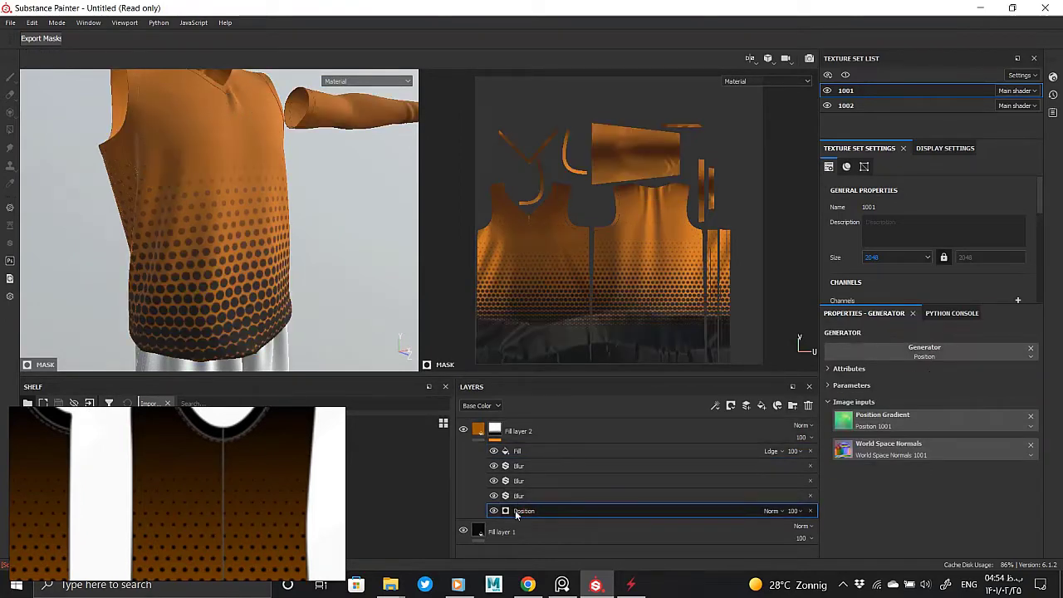
pyautogui.click(851, 385)
pyautogui.click(896, 495)
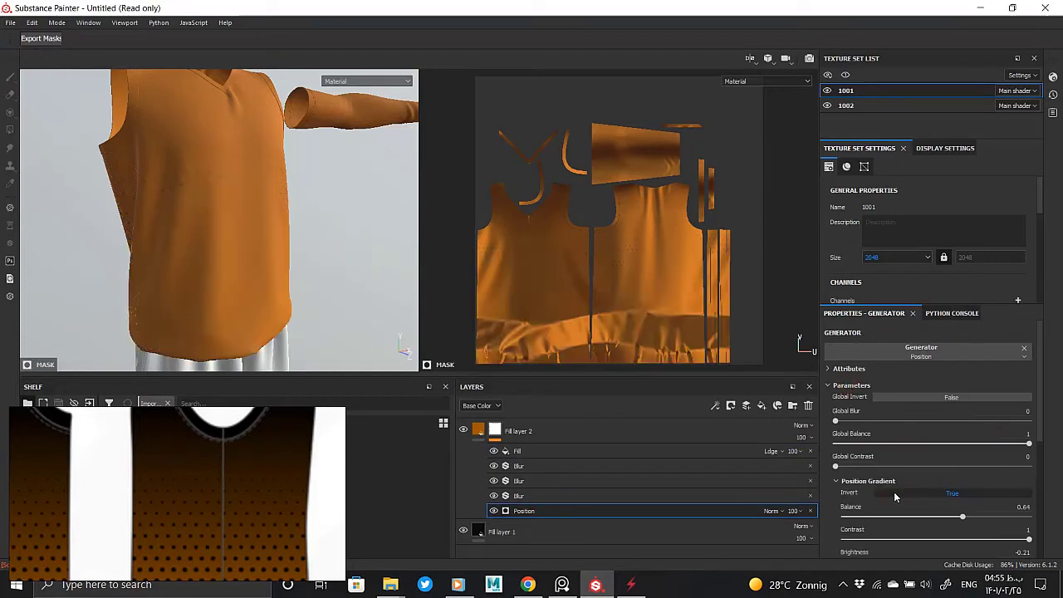
pyautogui.click(895, 495)
# - Invert Fill layer 2's mask so the jersey turns black with orange dots
pyautogui.keyDown('alt'); pyautogui.click(495, 430); pyautogui.keyUp('alt')
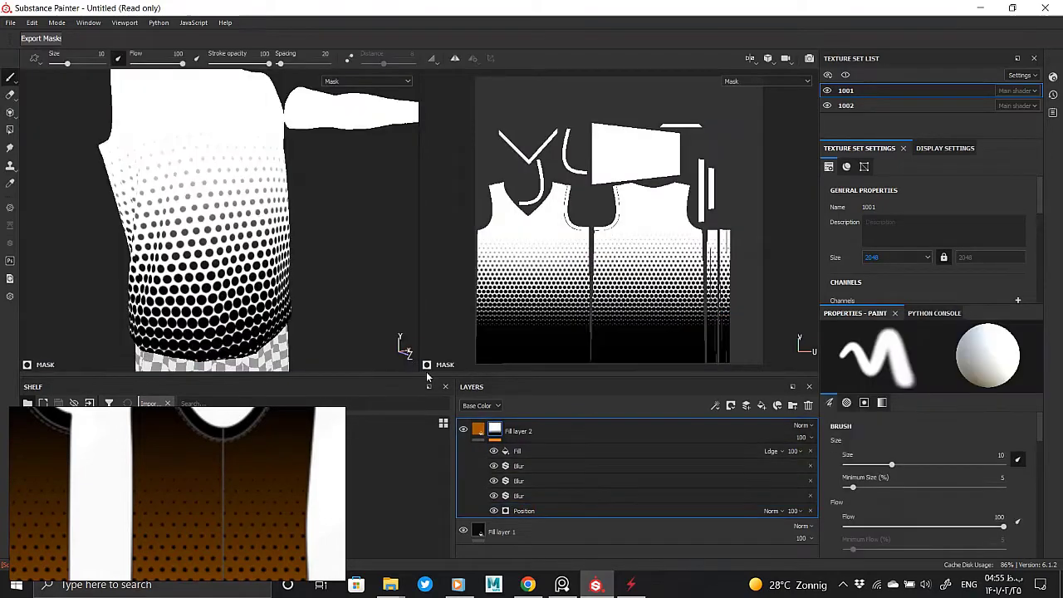
pyautogui.press('f')
pyautogui.rightClick(495, 430)
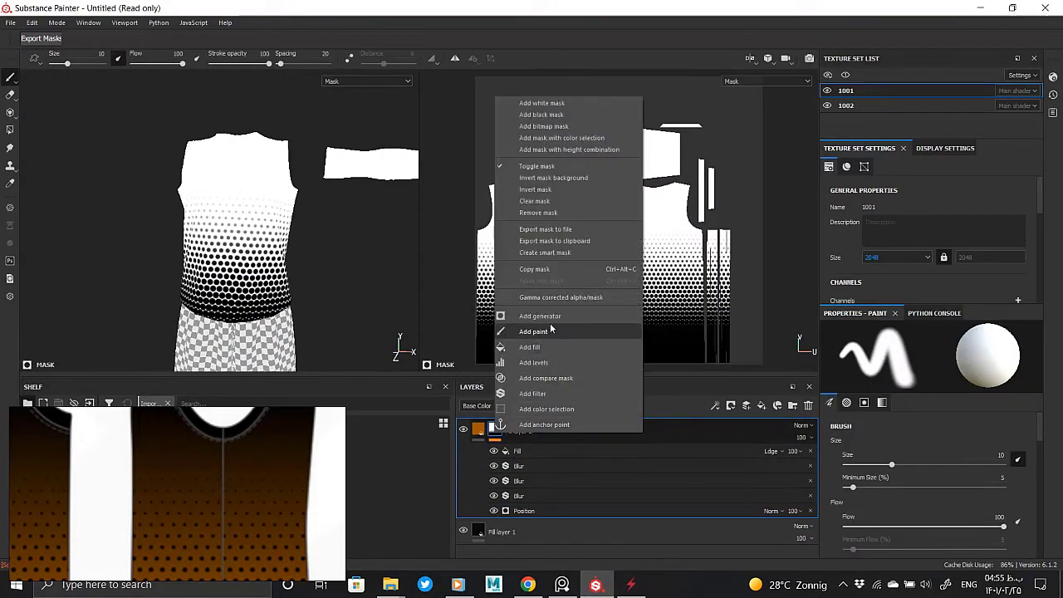
pyautogui.click(536, 190)
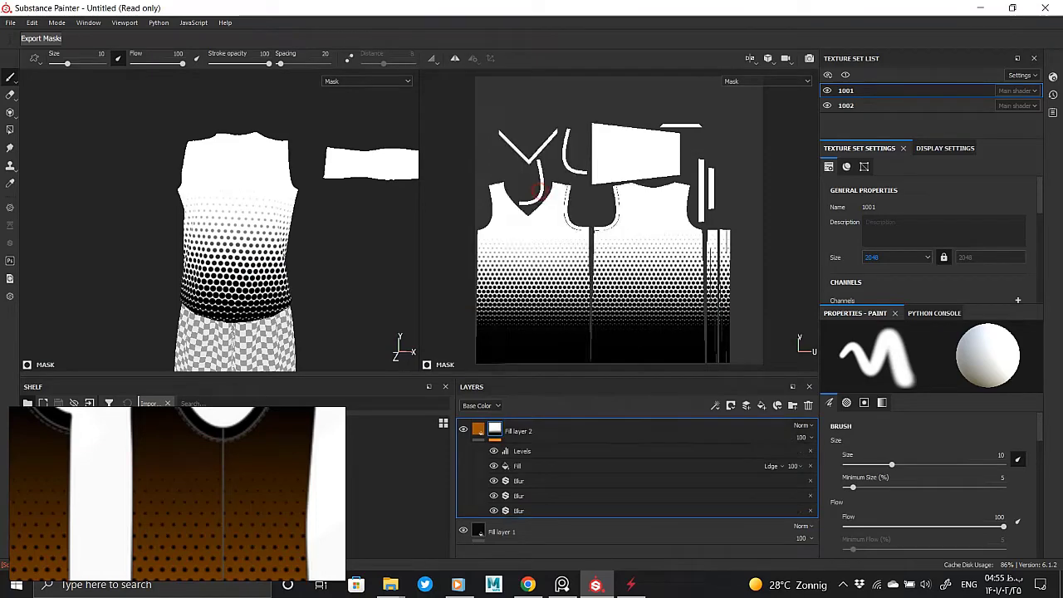
pyautogui.click(478, 430)
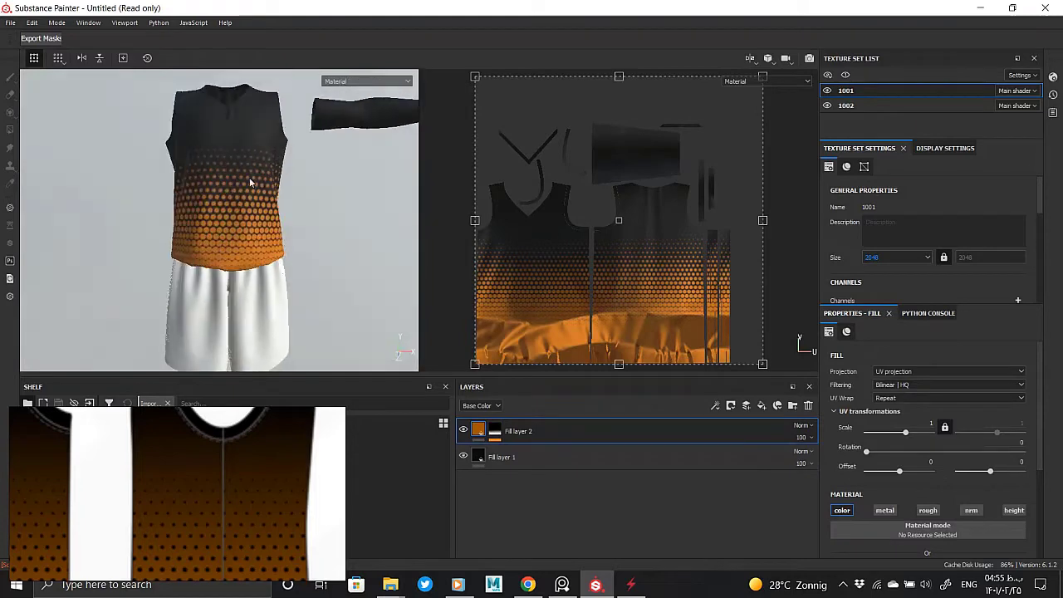
# - Set Fill layer 2's dot Fill effect to scale 3 and move it to offset -0.045/-0.195
pyautogui.scroll(3, 249, 177)
pyautogui.scroll(2, 232, 321)
pyautogui.scroll(-2, 282, 264)
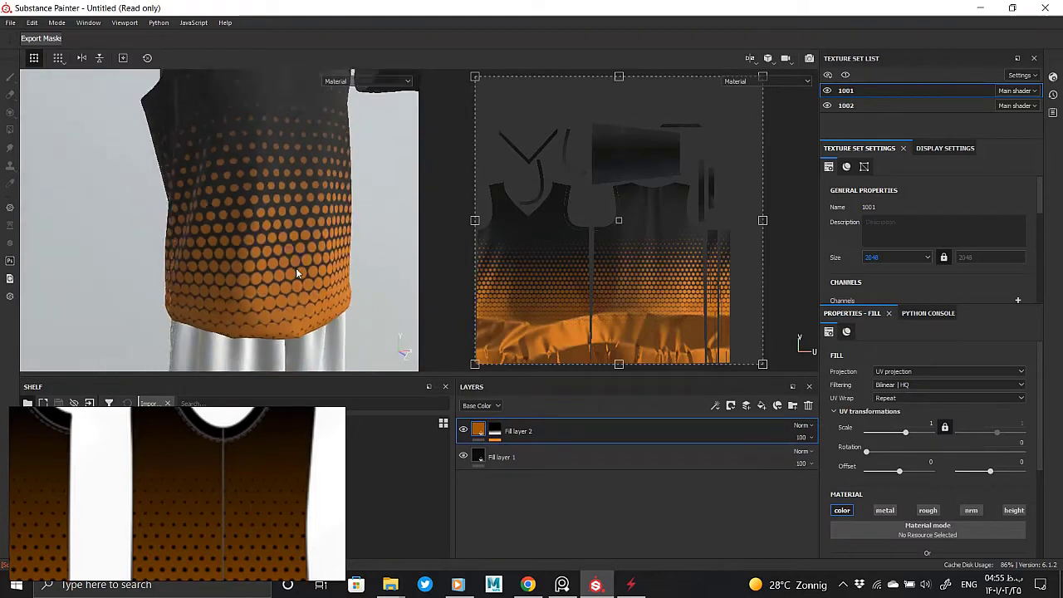
pyautogui.scroll(-2, 295, 268)
pyautogui.scroll(2, 274, 332)
pyautogui.click(493, 428)
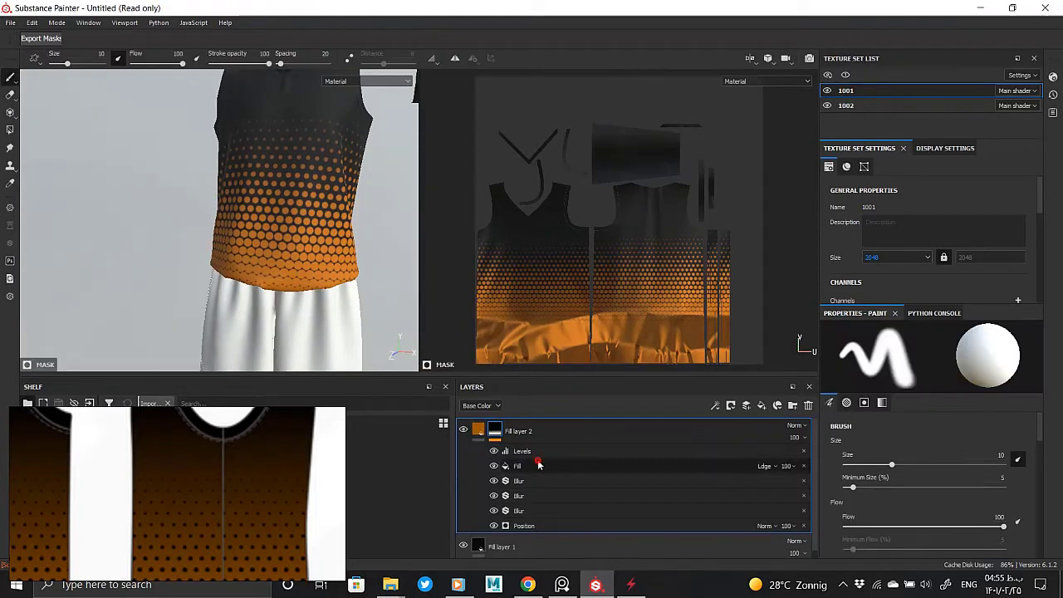
pyautogui.click(535, 464)
pyautogui.moveTo(619, 304); pyautogui.dragTo(620, 325)
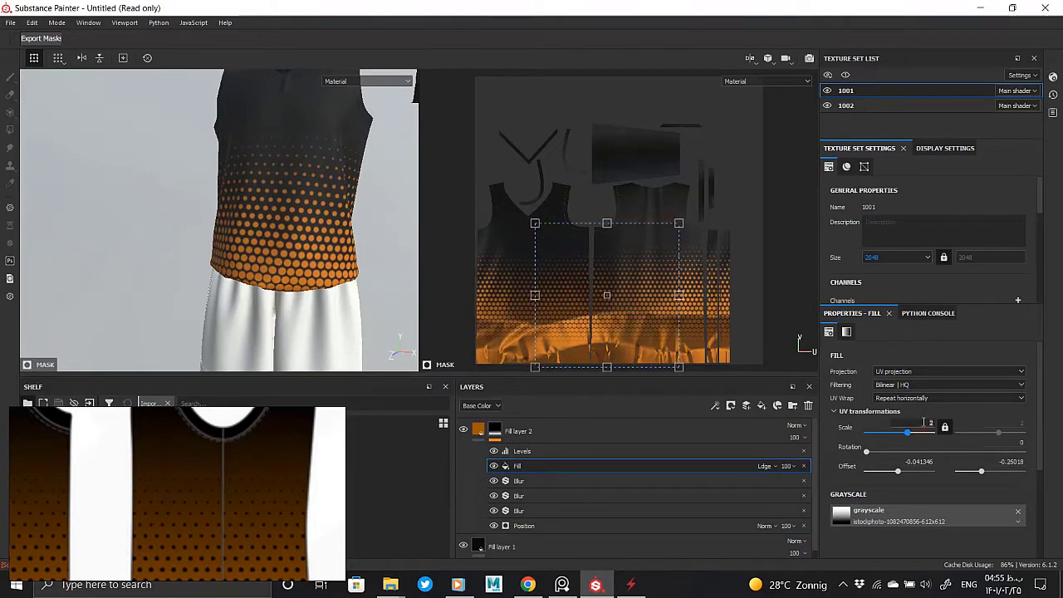
pyautogui.write('3')
pyautogui.press('Return')
pyautogui.moveTo(590, 311); pyautogui.dragTo(588, 277)
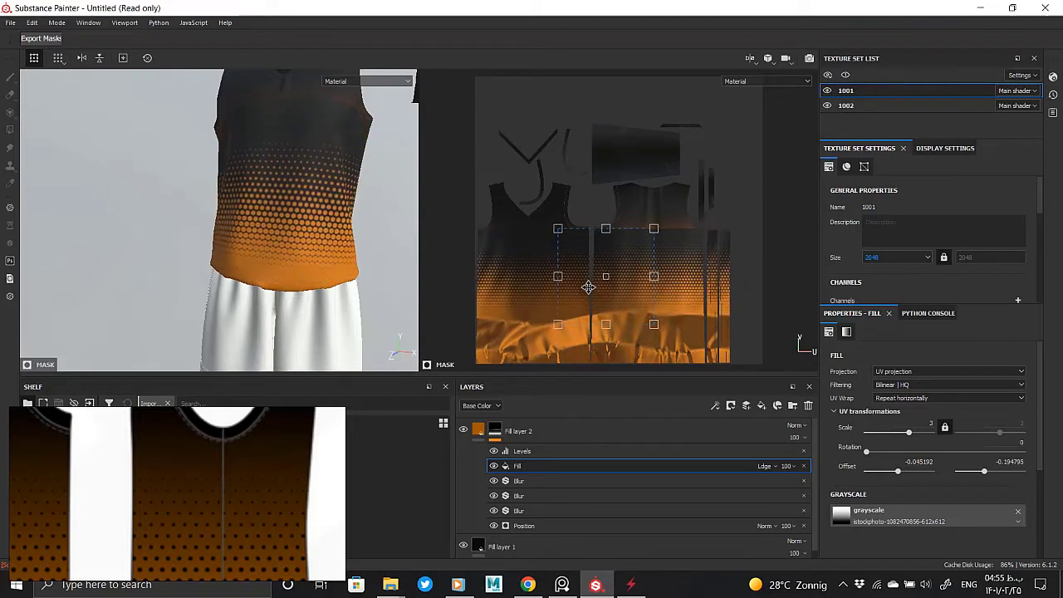
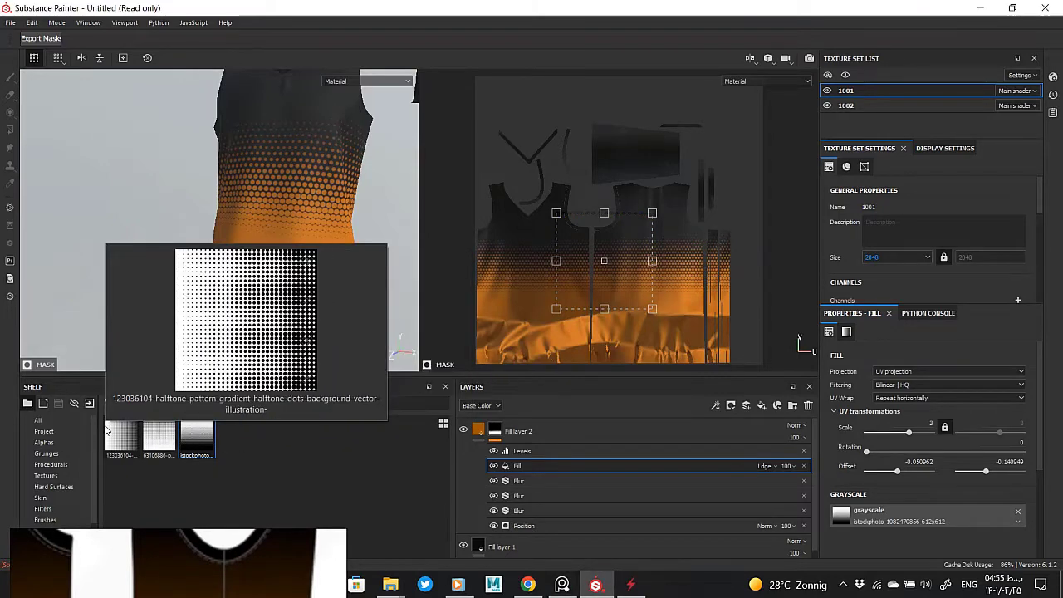
# - Load the halftone image into the Fill effect's Grayscale slot and set UV Wrap to Repeat vertically
pyautogui.moveTo(128, 435); pyautogui.dragTo(861, 518)
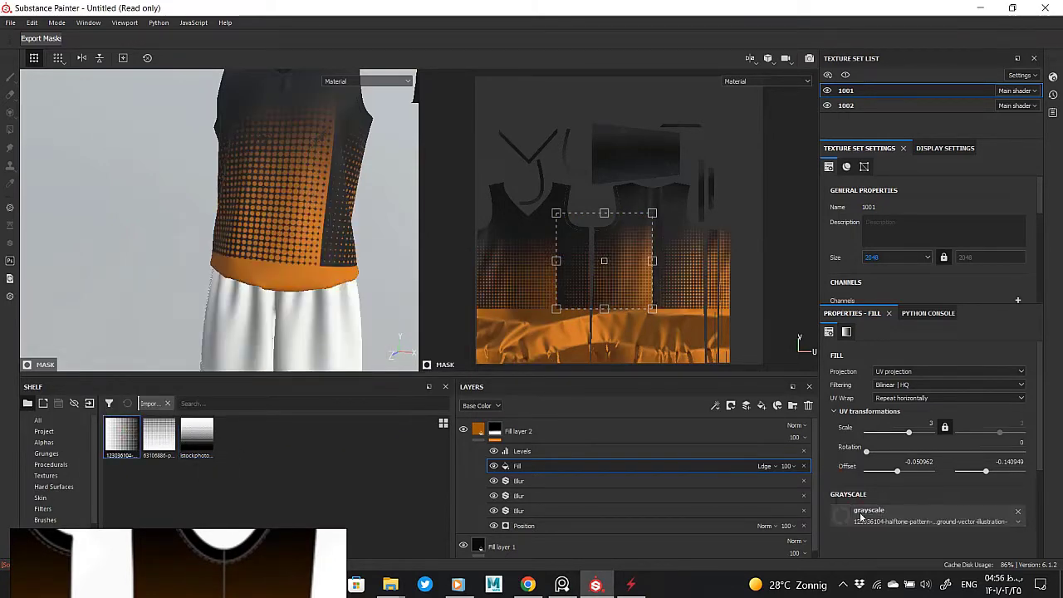
pyautogui.click(920, 400)
pyautogui.click(912, 423)
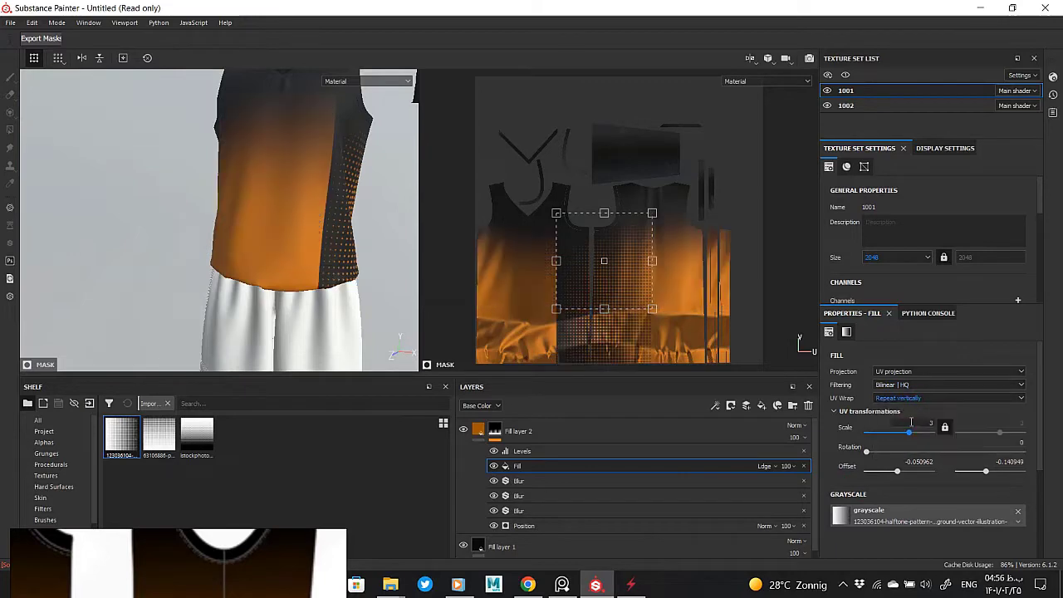
# - Try a 90° rotation and shift the halftone offset lower, checking the dots close up
pyautogui.moveTo(664, 295); pyautogui.dragTo(659, 300)
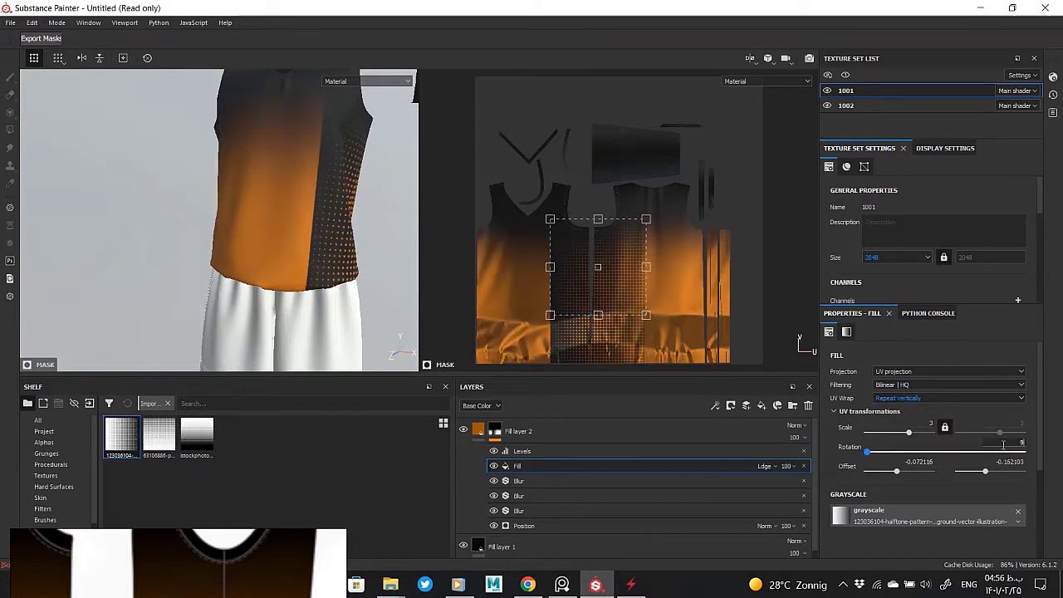
pyautogui.write('90')
pyautogui.press('Return')
pyautogui.moveTo(583, 271); pyautogui.dragTo(611, 294)
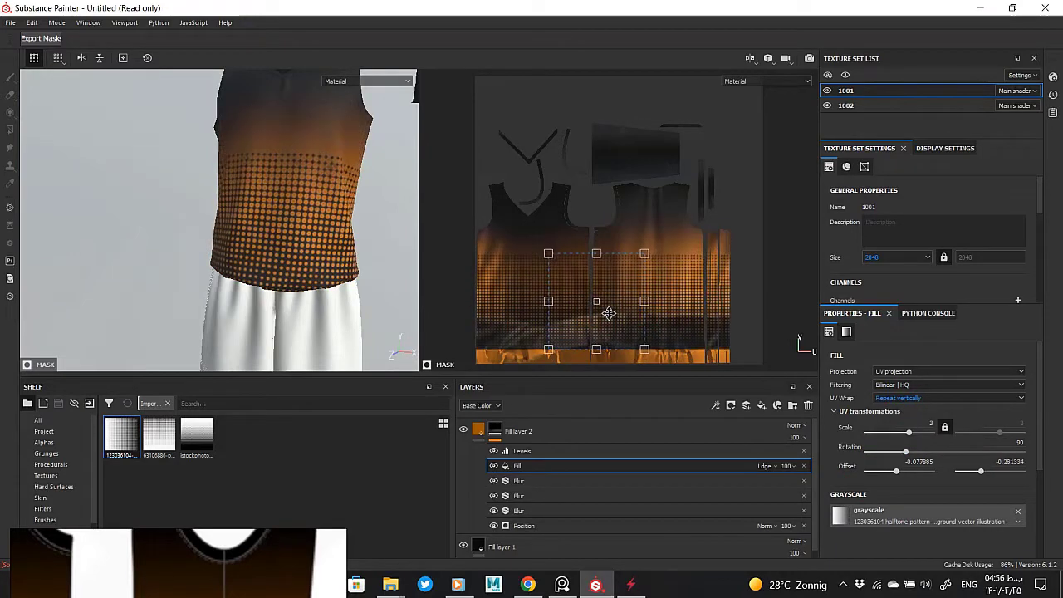
pyautogui.moveTo(307, 237)
pyautogui.keyDown('alt'); pyautogui.mouseDown()
pyautogui.moveTo(304, 321)
pyautogui.moveTo(300, 252)
pyautogui.mouseUp(); pyautogui.keyUp('alt')
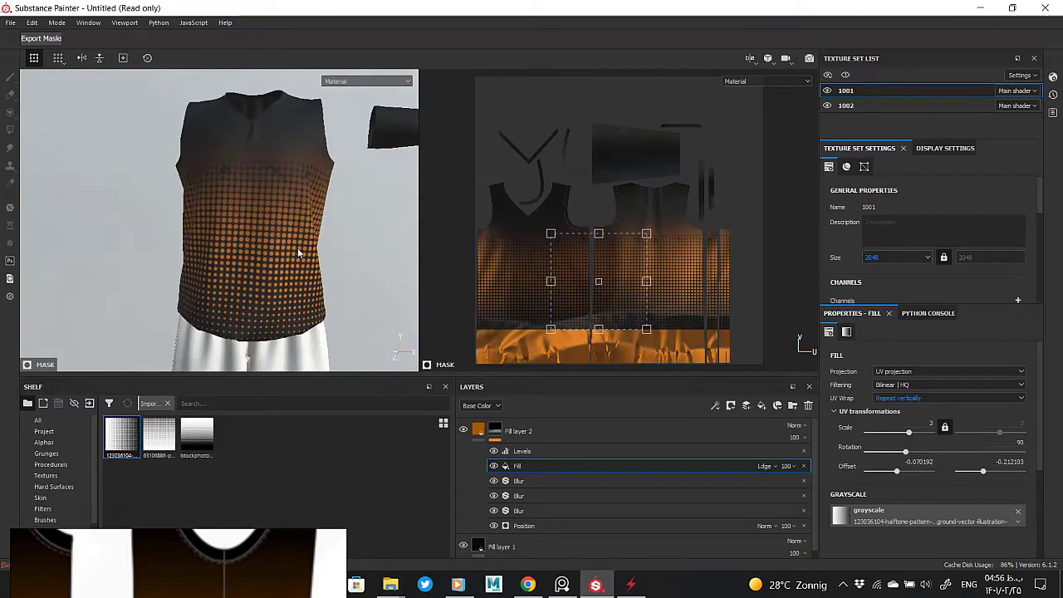
pyautogui.moveTo(636, 311); pyautogui.dragTo(582, 347)
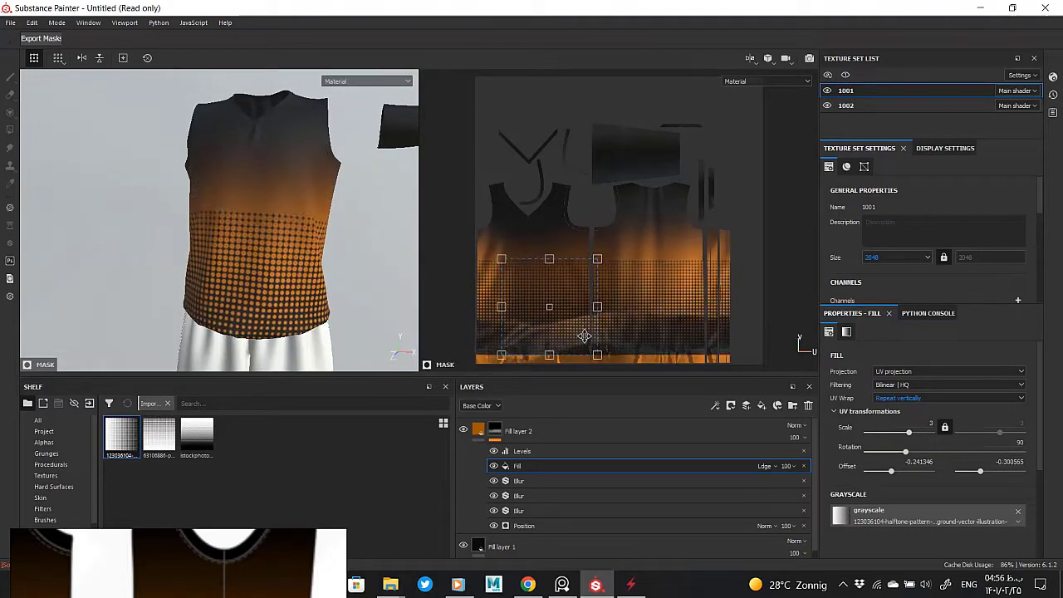
pyautogui.keyDown('alt'); pyautogui.moveTo(219, 255); pyautogui.dragTo(286, 296, button='right'); pyautogui.keyUp('alt')
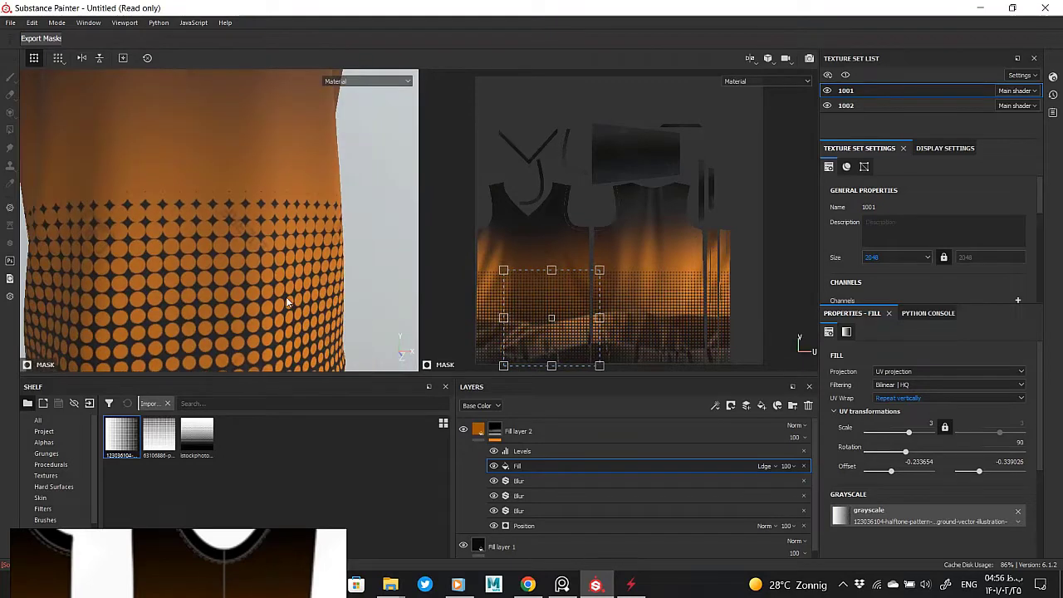
pyautogui.keyDown('alt'); pyautogui.moveTo(286, 296); pyautogui.dragTo(301, 241, button='middle'); pyautogui.keyUp('alt')
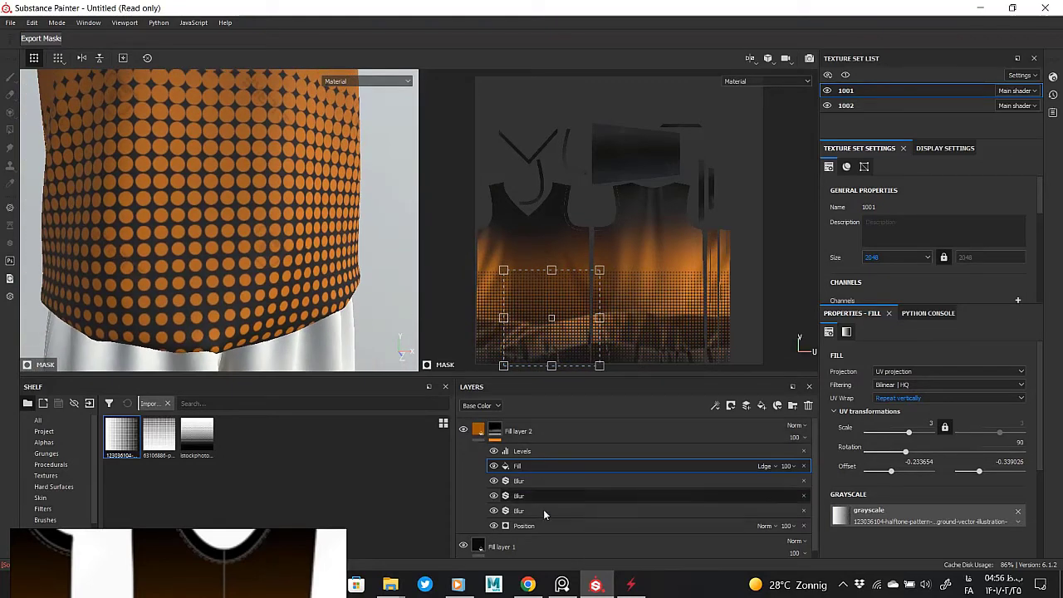
# - Set the halftone rotation to 270° and move the pattern up so dots fade from the hem
pyautogui.click(495, 451)
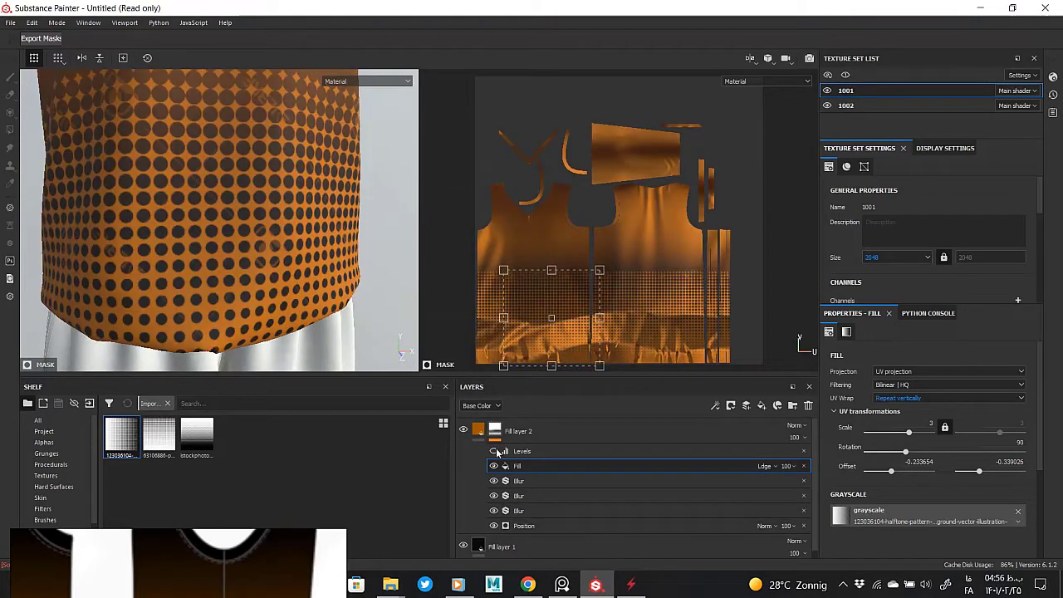
pyautogui.click(495, 451)
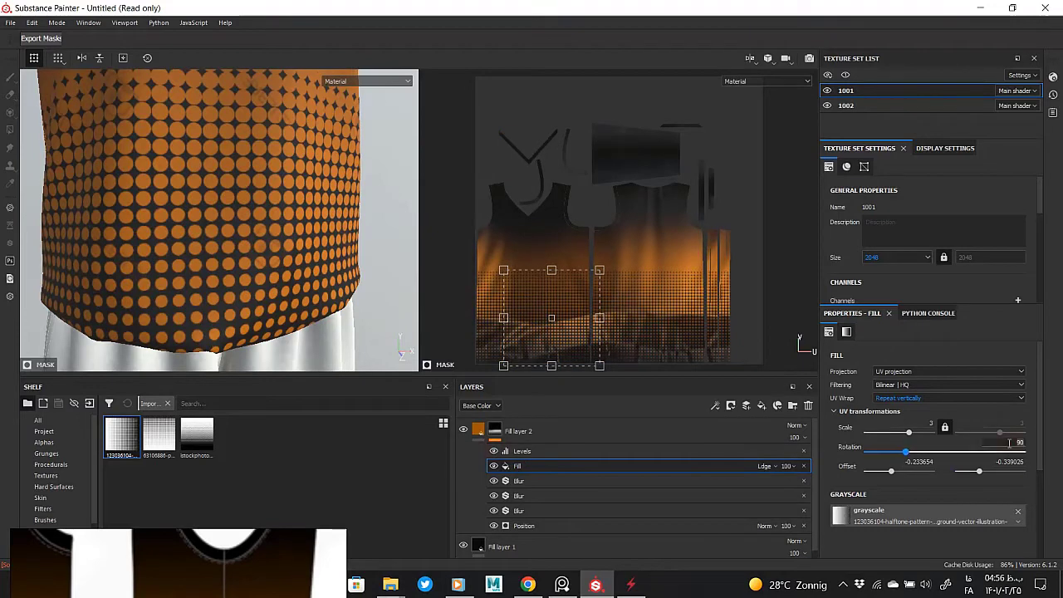
pyautogui.write('270')
pyautogui.press('Return')
pyautogui.scroll(-5, 291, 281)
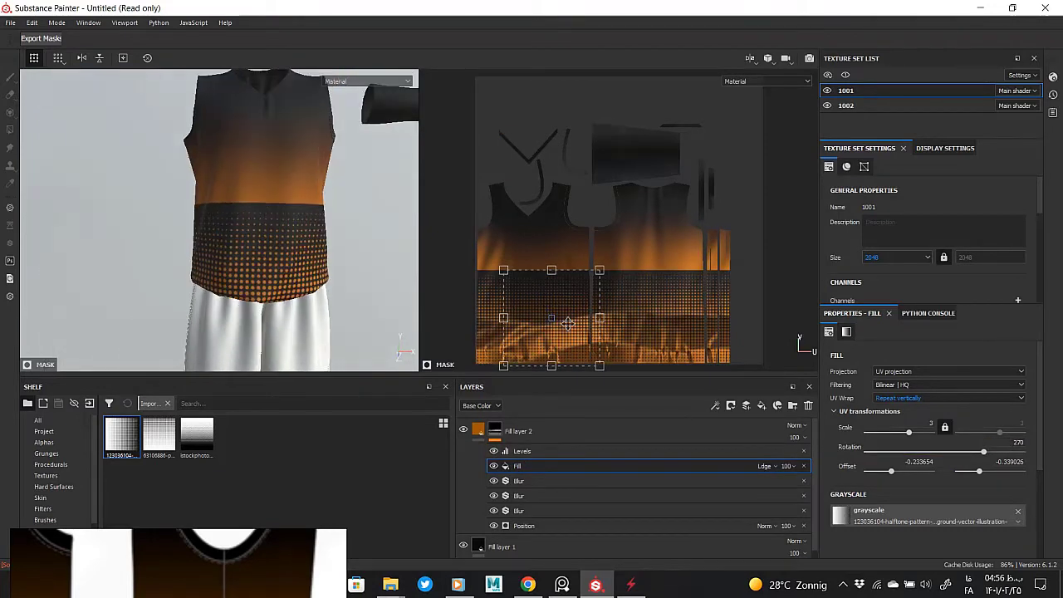
pyautogui.moveTo(579, 328)
pyautogui.mouseDown()
pyautogui.moveTo(589, 273)
pyautogui.moveTo(589, 287)
pyautogui.mouseUp()
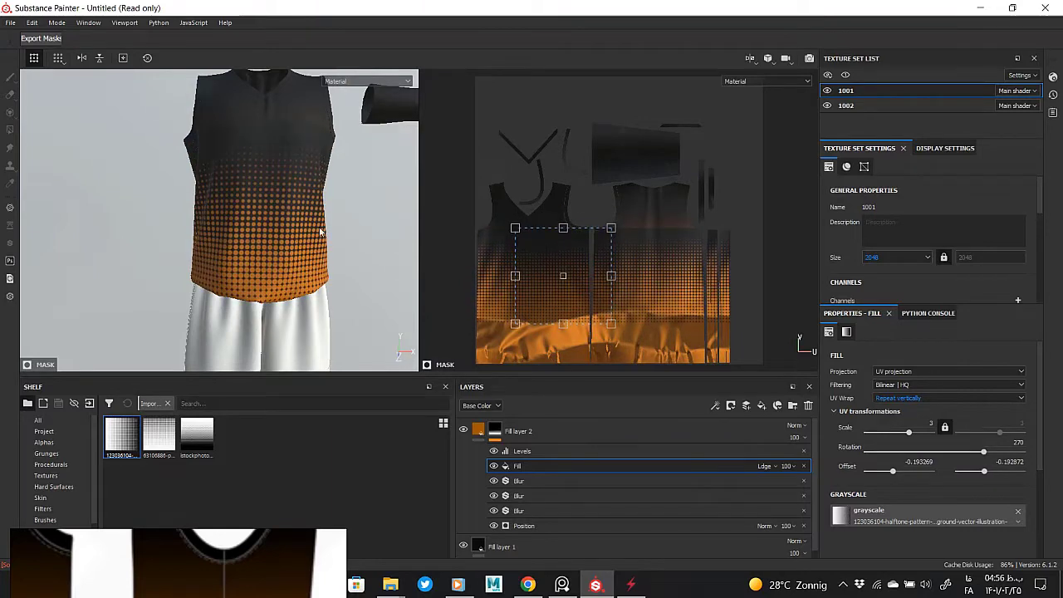
pyautogui.keyDown('alt'); pyautogui.moveTo(321, 232); pyautogui.dragTo(269, 227); pyautogui.keyUp('alt')
pyautogui.scroll(5, 268, 228)
pyautogui.scroll(3, 312, 294)
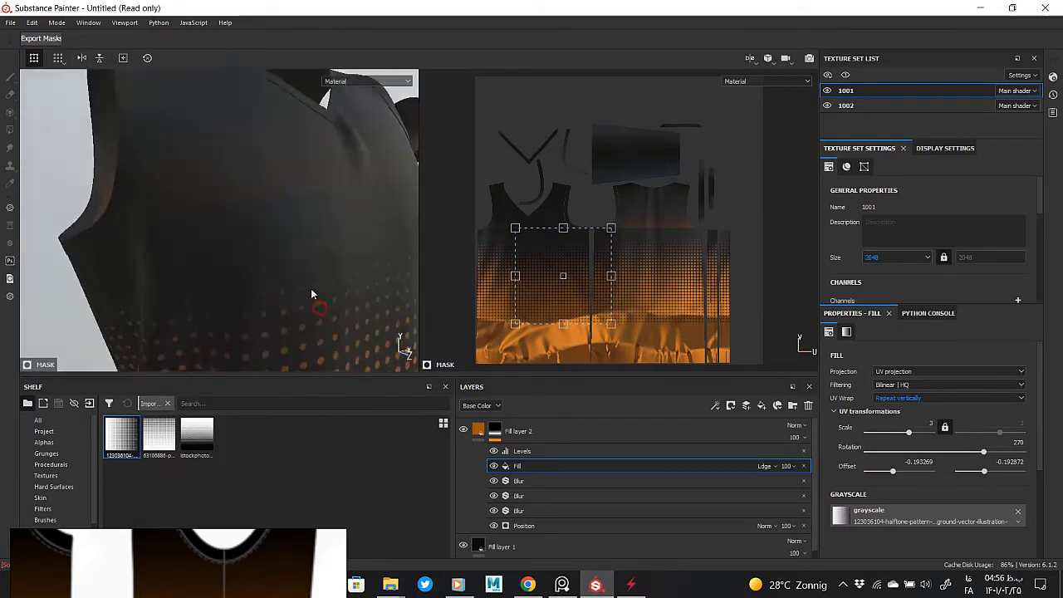
pyautogui.scroll(-5, 312, 294)
pyautogui.moveTo(301, 266)
pyautogui.keyDown('alt'); pyautogui.mouseDown()
pyautogui.moveTo(308, 249)
pyautogui.moveTo(250, 249)
pyautogui.mouseUp(); pyautogui.keyUp('alt')
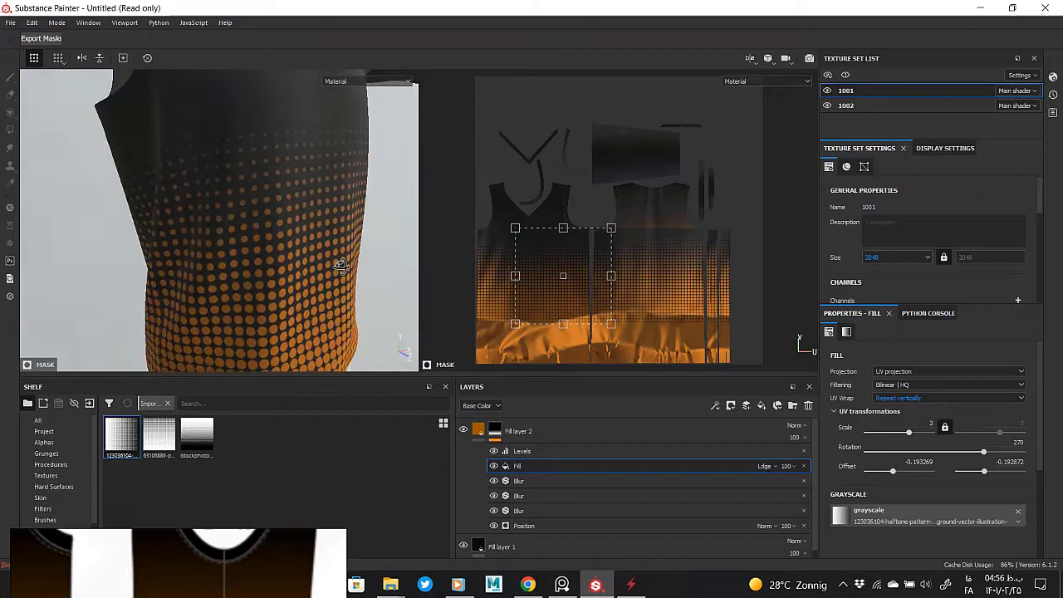
# - Set the mask's Position gradient Balance to 0.61, previewing the black-and-white mask
pyautogui.click(492, 435)
pyautogui.keyDown('alt'); pyautogui.click(501, 435); pyautogui.keyUp('alt')
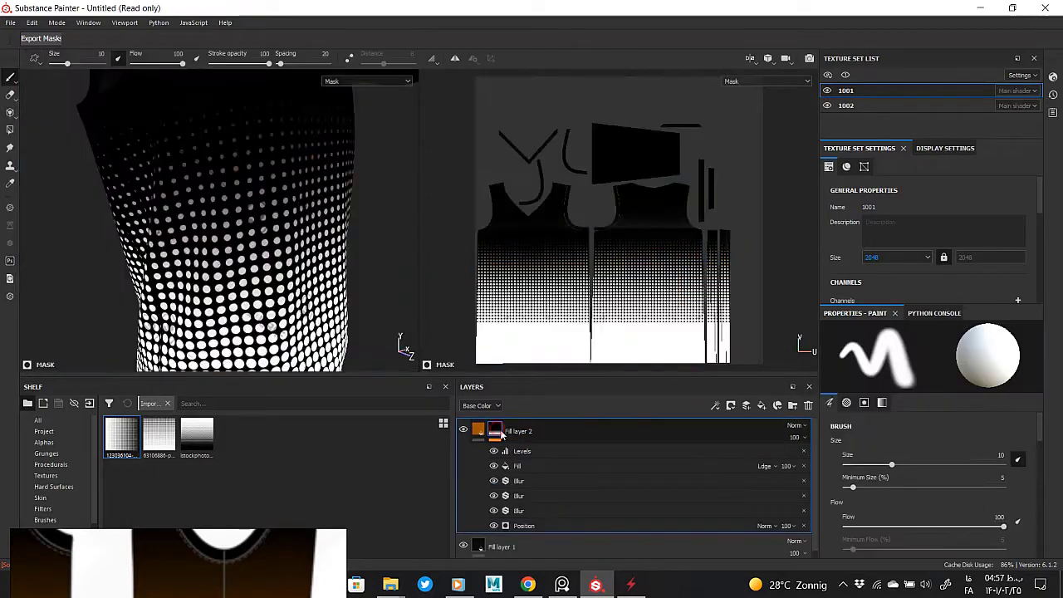
pyautogui.keyDown('alt'); pyautogui.moveTo(257, 217); pyautogui.dragTo(301, 317); pyautogui.keyUp('alt')
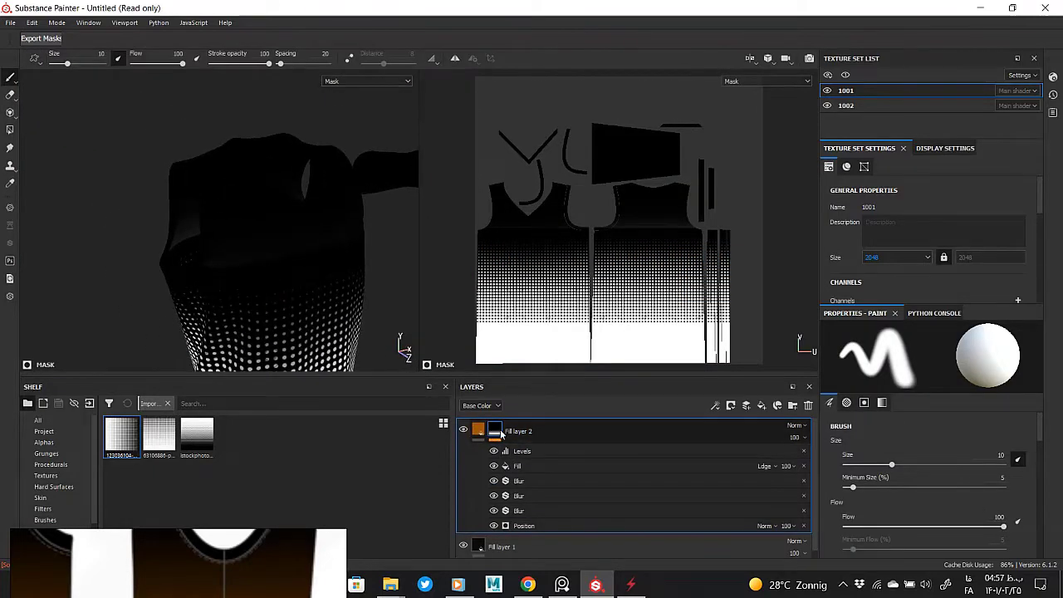
pyautogui.keyDown('alt'); pyautogui.click(501, 433); pyautogui.keyUp('alt')
pyautogui.click(523, 511)
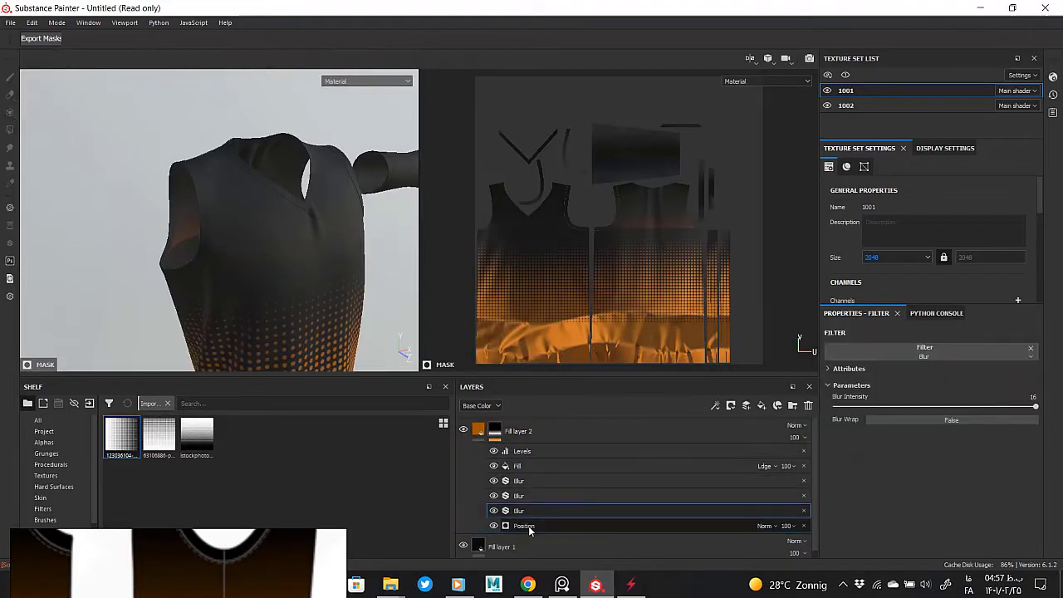
pyautogui.click(528, 526)
pyautogui.scroll(-1, 981, 498)
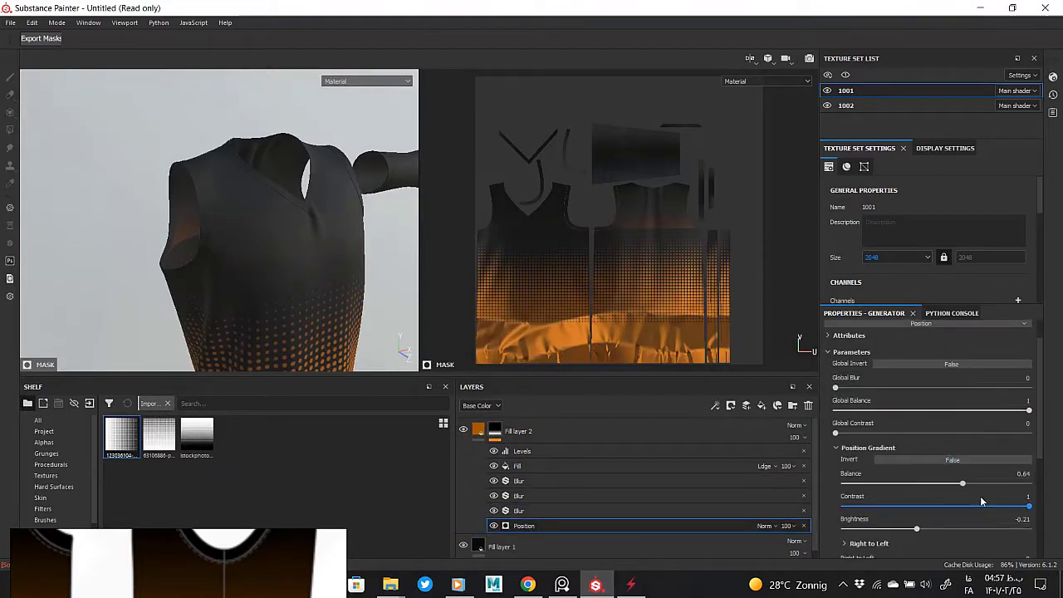
pyautogui.moveTo(958, 486); pyautogui.dragTo(955, 484)
pyautogui.moveTo(349, 239)
pyautogui.keyDown('alt'); pyautogui.mouseDown(button='right')
pyautogui.moveTo(327, 230)
pyautogui.moveTo(416, 295)
pyautogui.mouseUp(button='right'); pyautogui.keyUp('alt')
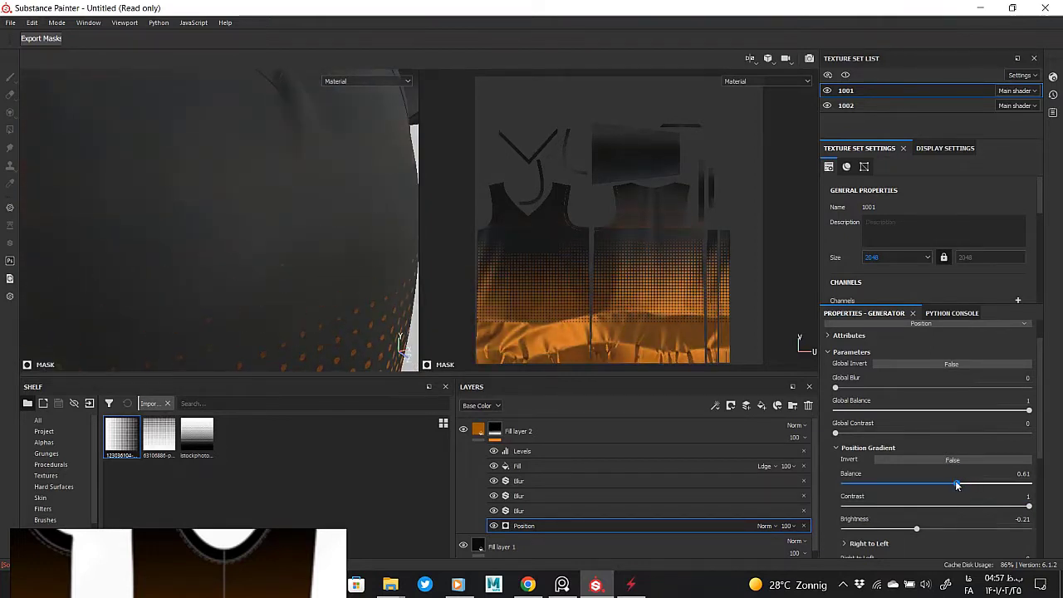
pyautogui.keyDown('alt'); pyautogui.moveTo(381, 251); pyautogui.dragTo(241, 209, button='right'); pyautogui.keyUp('alt')
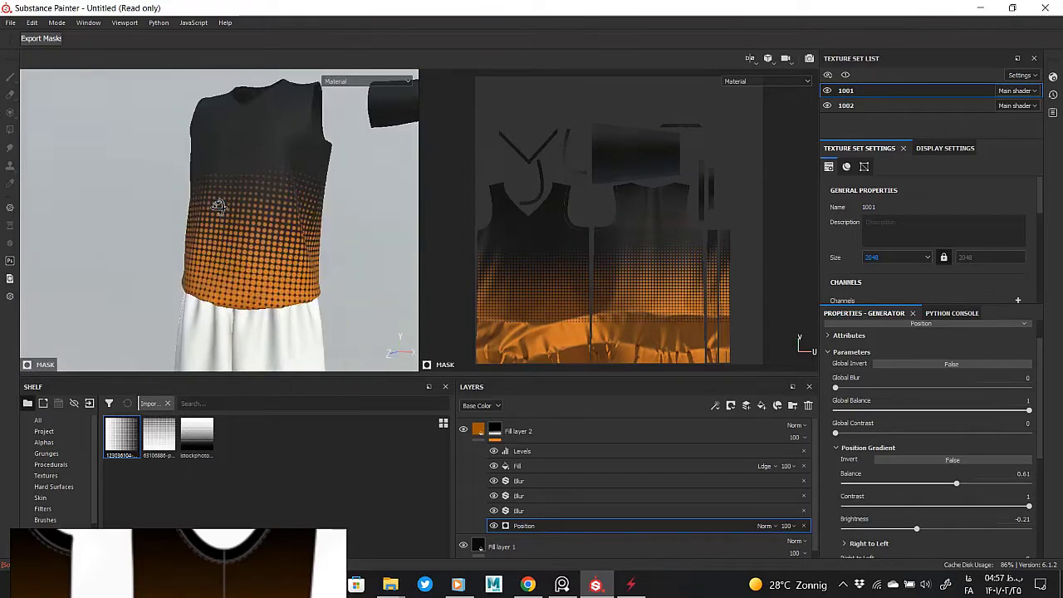
# - Move Levels below the Fill effect and hide the halftone Fill in Fill layer 2's mask
pyautogui.click(515, 431)
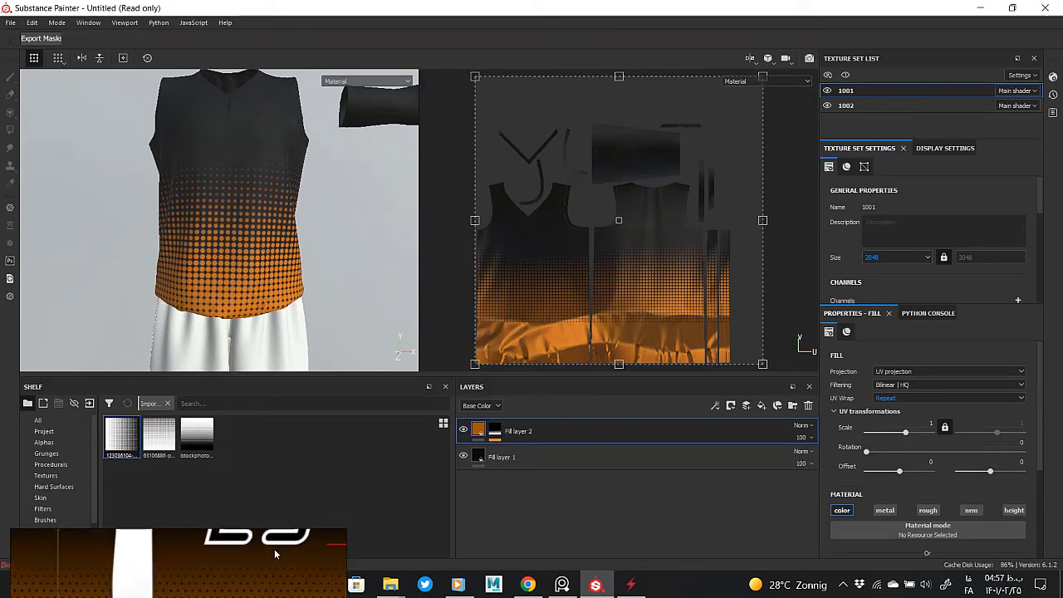
pyautogui.scroll(2, 254, 282)
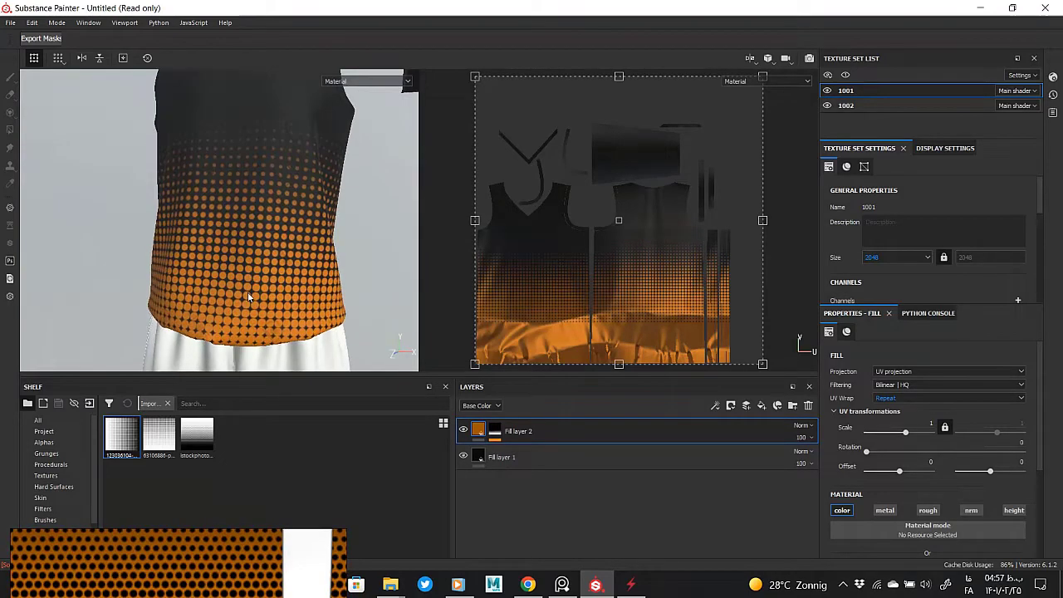
pyautogui.scroll(2, 280, 314)
pyautogui.click(495, 430)
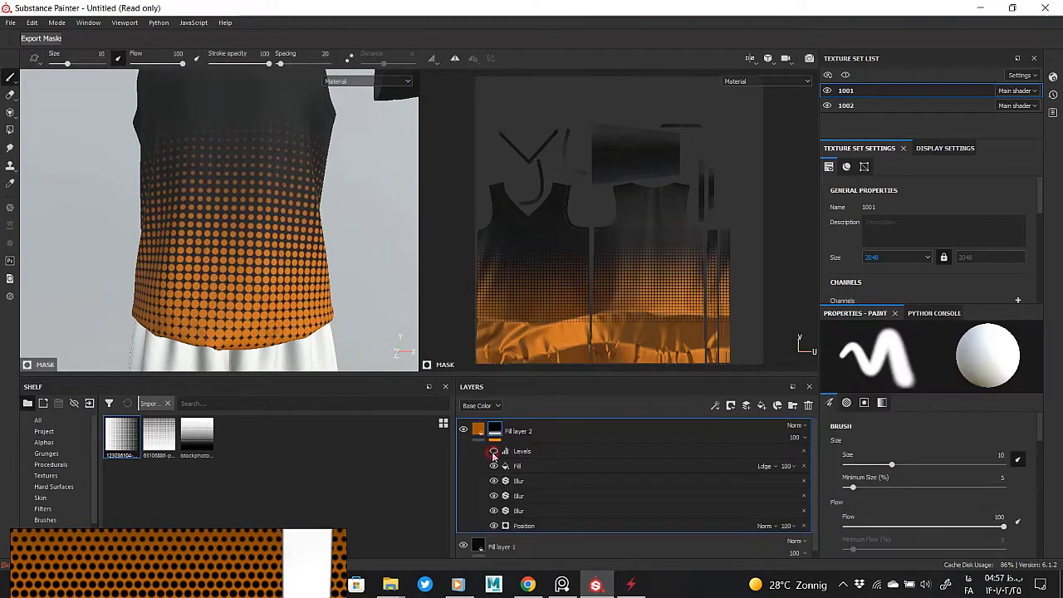
pyautogui.click(494, 451)
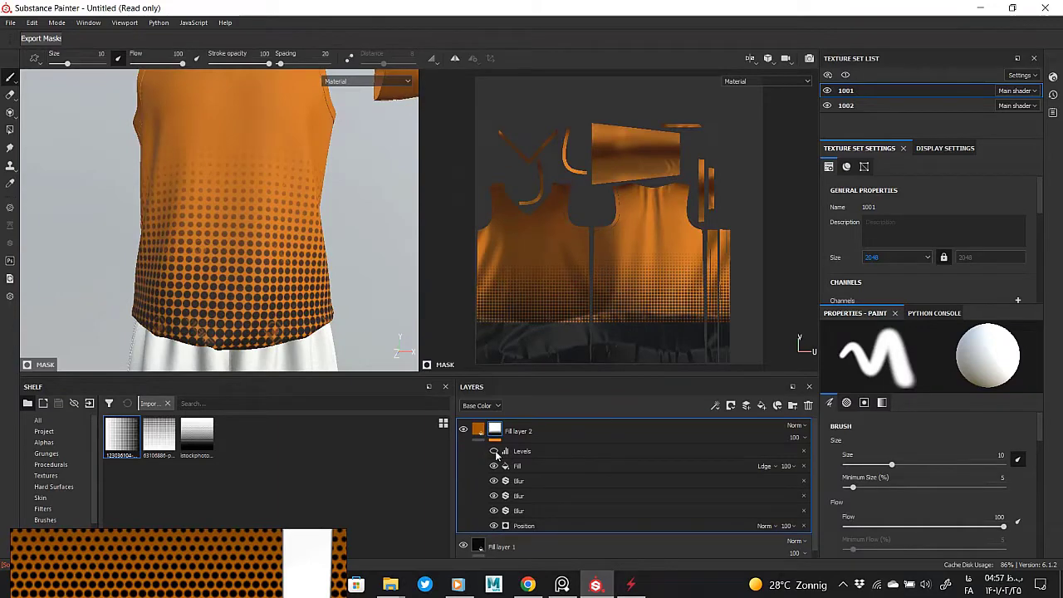
pyautogui.moveTo(536, 452)
pyautogui.mouseDown()
pyautogui.moveTo(524, 476)
pyautogui.moveTo(523, 447)
pyautogui.mouseUp()
pyautogui.click(493, 467)
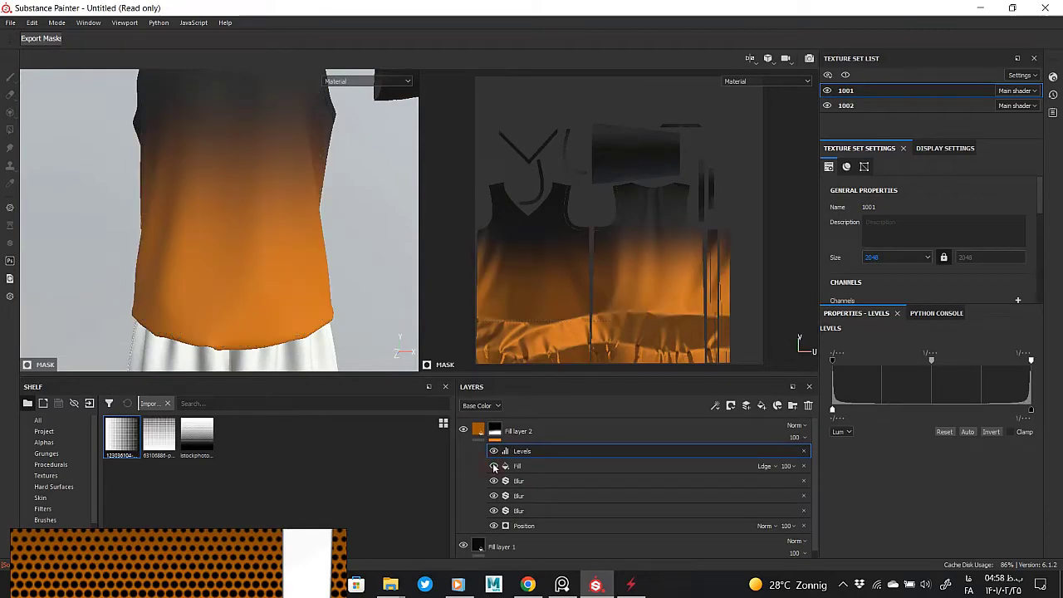
pyautogui.scroll(-4, 250, 274)
pyautogui.keyDown('alt'); pyautogui.moveTo(286, 279); pyautogui.dragTo(301, 286); pyautogui.keyUp('alt')
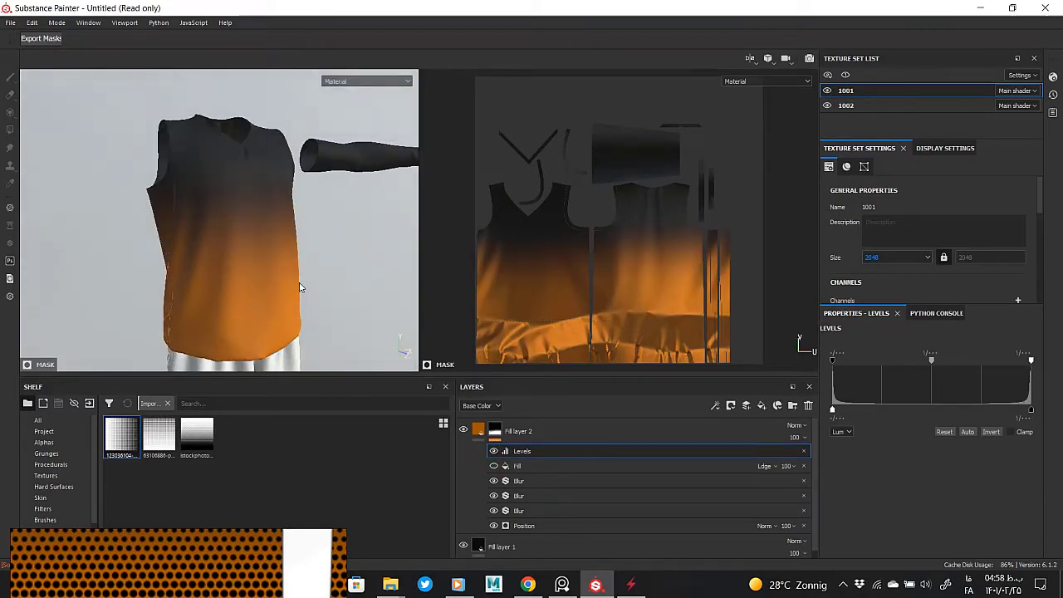
# - Duplicate Fill layer 2 and make the copy's base colour black
pyautogui.hotkey('ctrl', 'd')
pyautogui.rightClick(580, 434)
pyautogui.press('Escape')
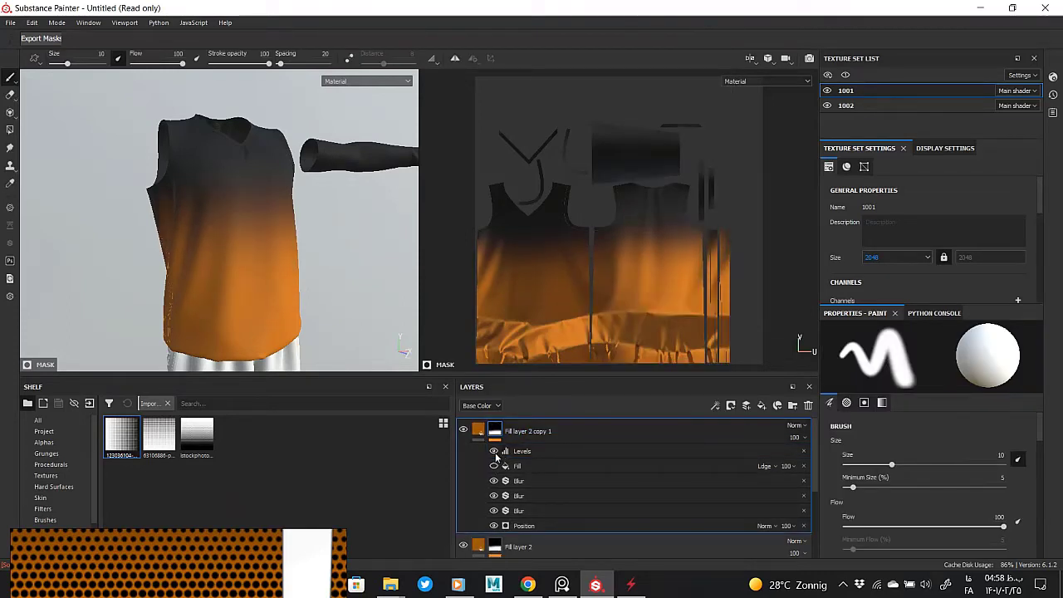
pyautogui.click(479, 431)
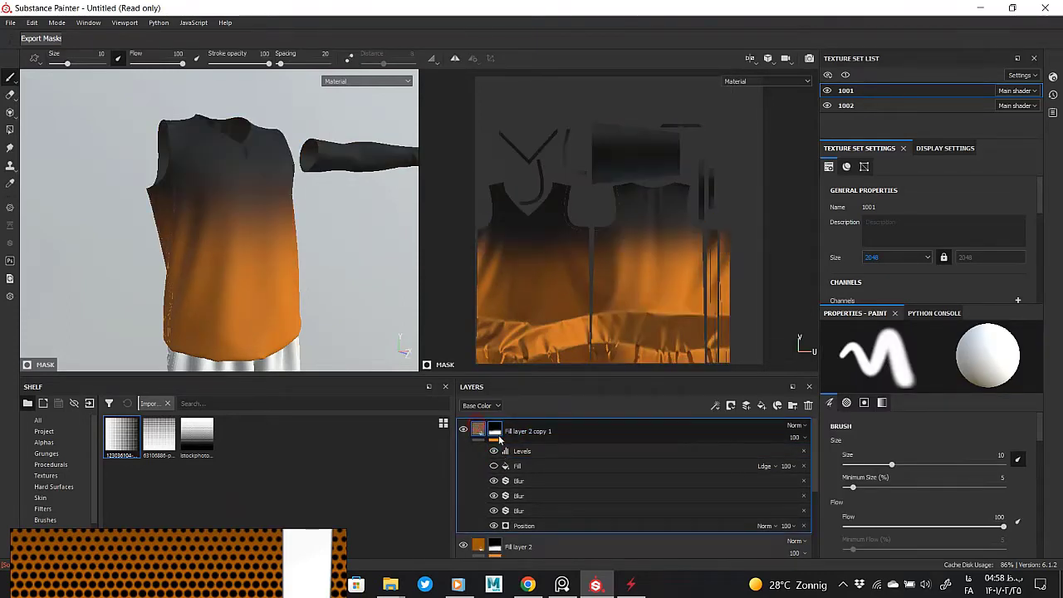
pyautogui.click(906, 489)
pyautogui.moveTo(889, 430); pyautogui.dragTo(742, 467)
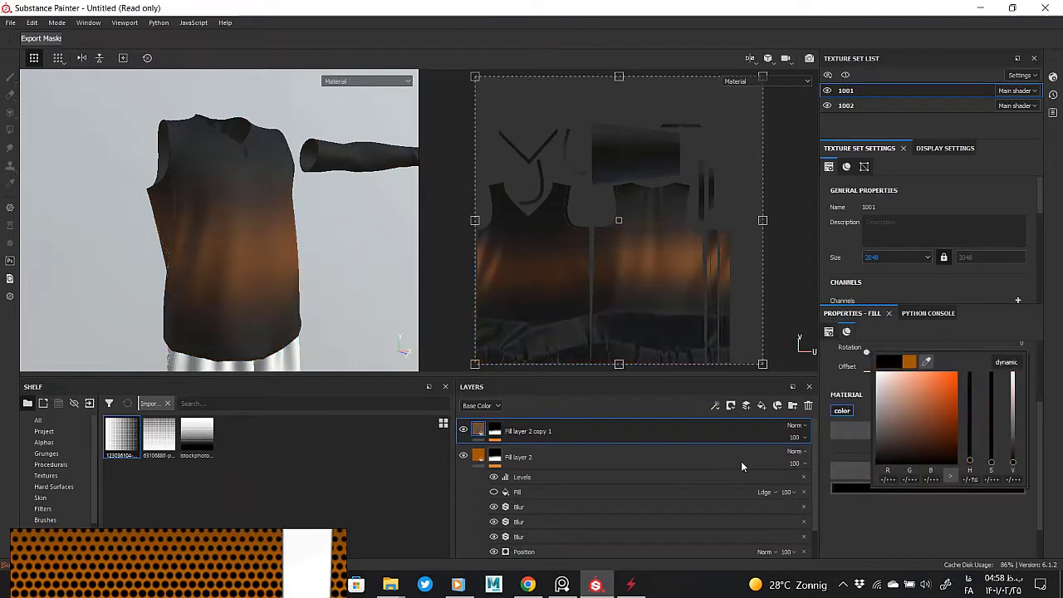
pyautogui.click(496, 431)
# - Compare the copy's mask effects and hide one of its Blur effects
pyautogui.click(494, 466)
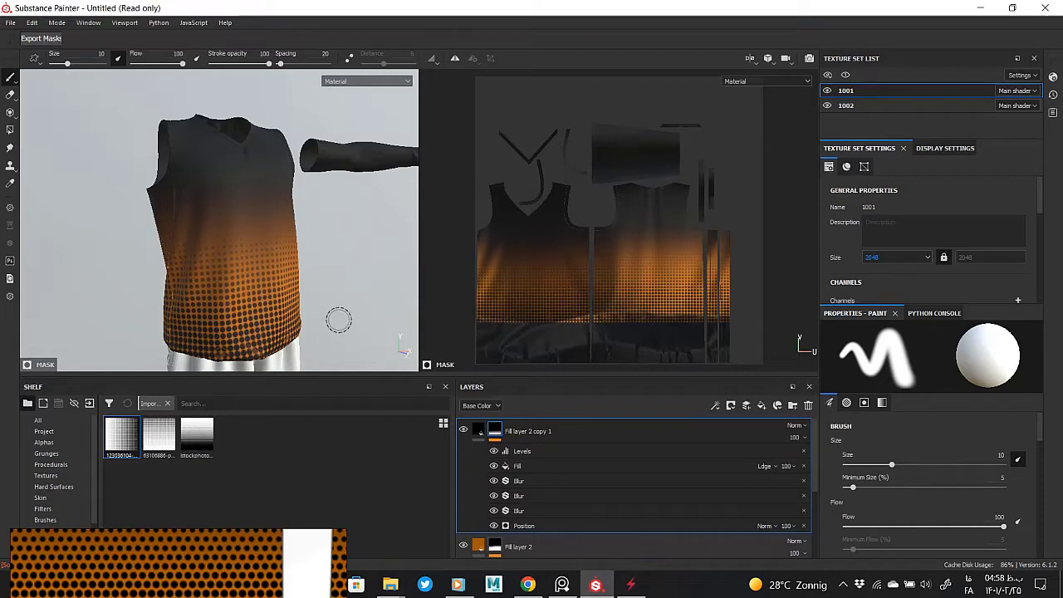
pyautogui.scroll(3, 265, 250)
pyautogui.scroll(2, 266, 249)
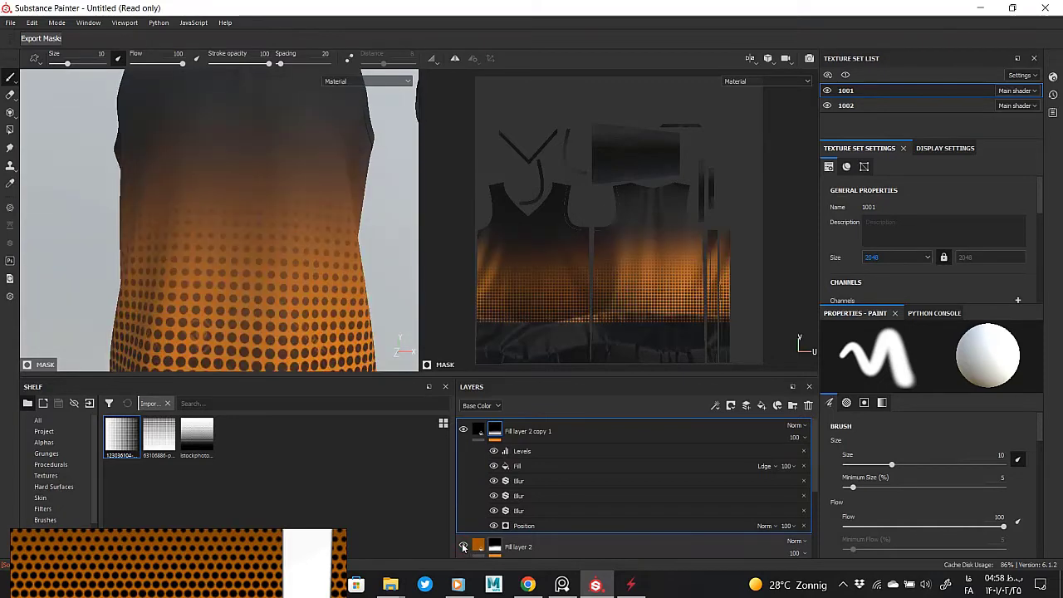
pyautogui.click(493, 451)
pyautogui.click(494, 451)
pyautogui.click(494, 452)
pyautogui.click(494, 452)
pyautogui.click(494, 467)
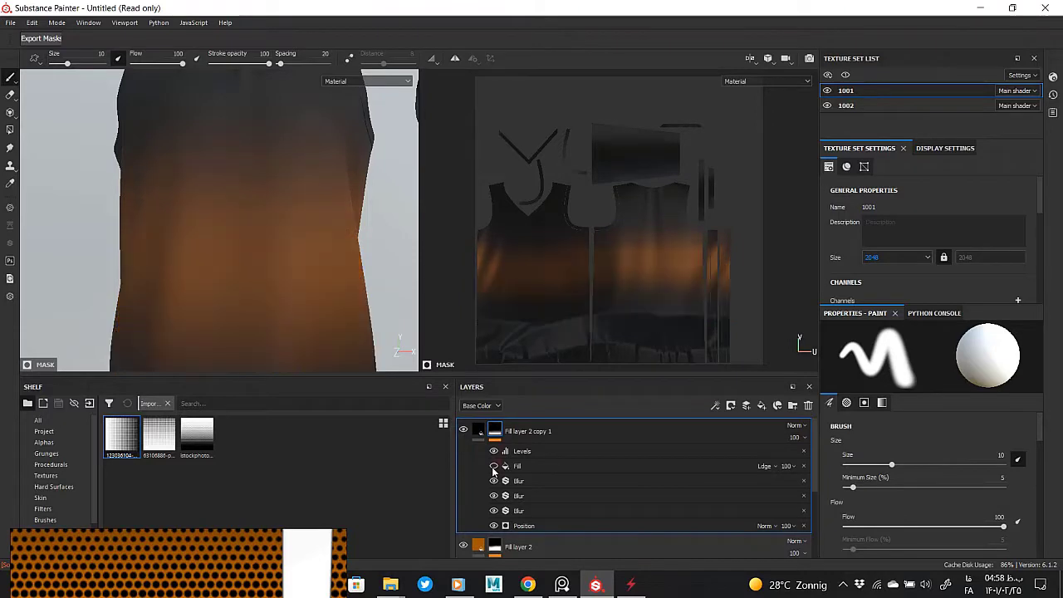
pyautogui.click(494, 467)
pyautogui.click(494, 496)
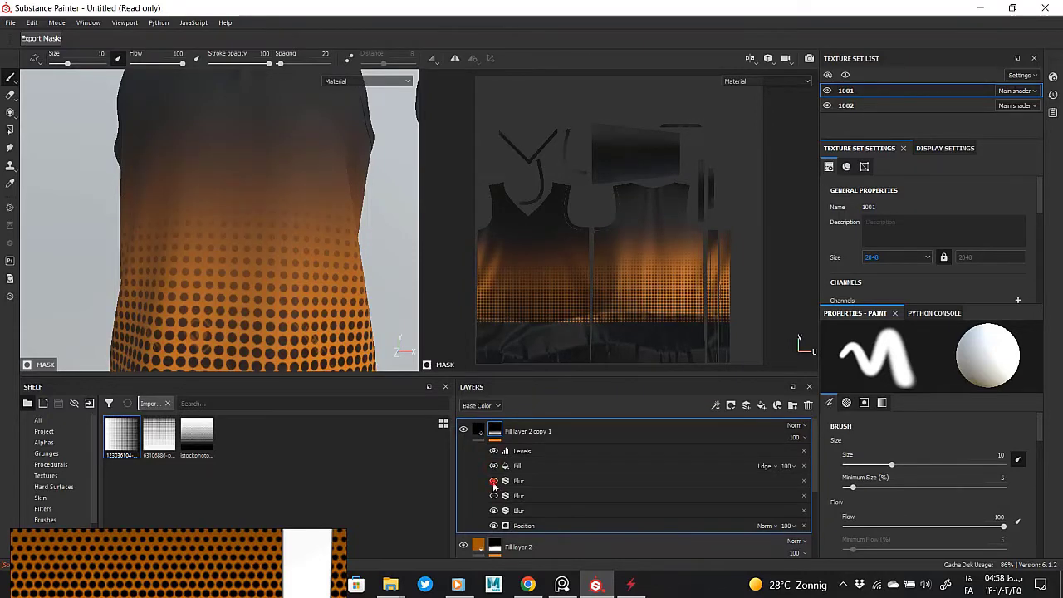
pyautogui.scroll(-3, 216, 216)
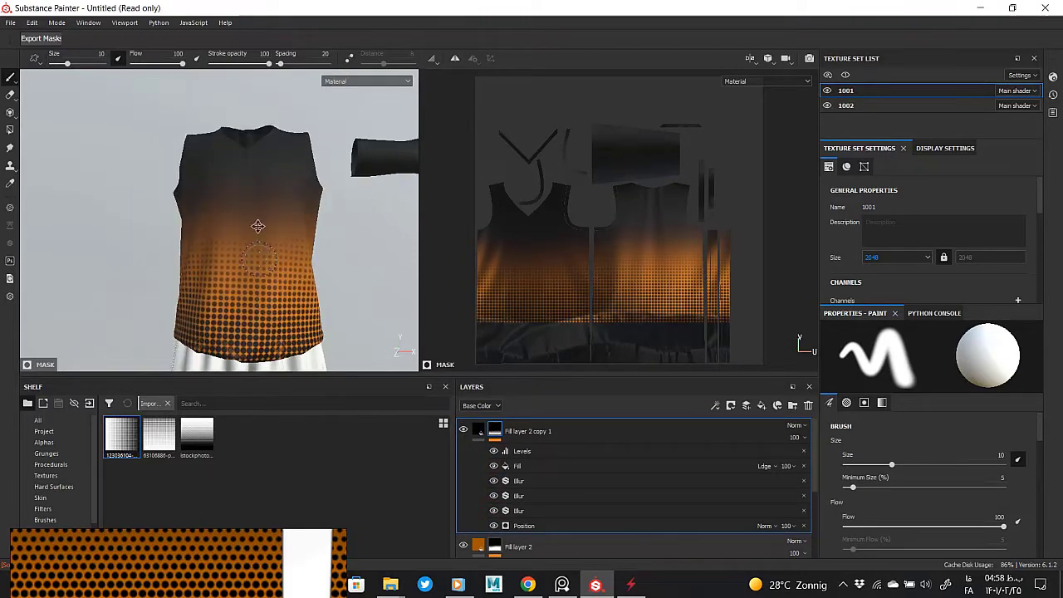
pyautogui.keyDown('alt'); pyautogui.moveTo(171, 232); pyautogui.dragTo(250, 233); pyautogui.keyUp('alt')
pyautogui.keyDown('alt'); pyautogui.click(496, 433); pyautogui.keyUp('alt')
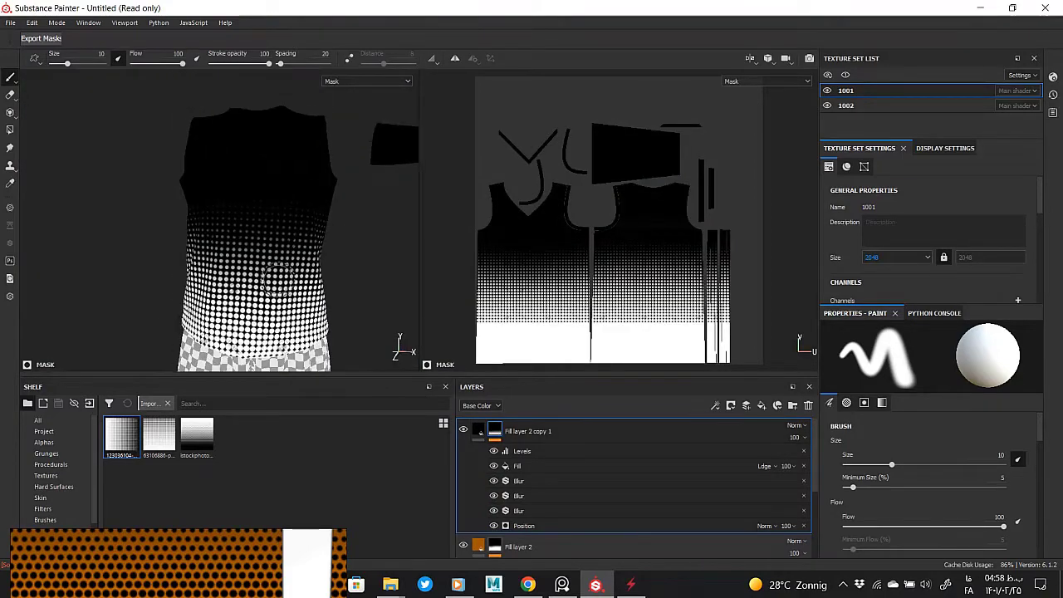
# - Duplicate the Levels effect in the copy's mask and shift its midtones to tighten the dots
pyautogui.scroll(3, 233, 233)
pyautogui.scroll(3, 615, 249)
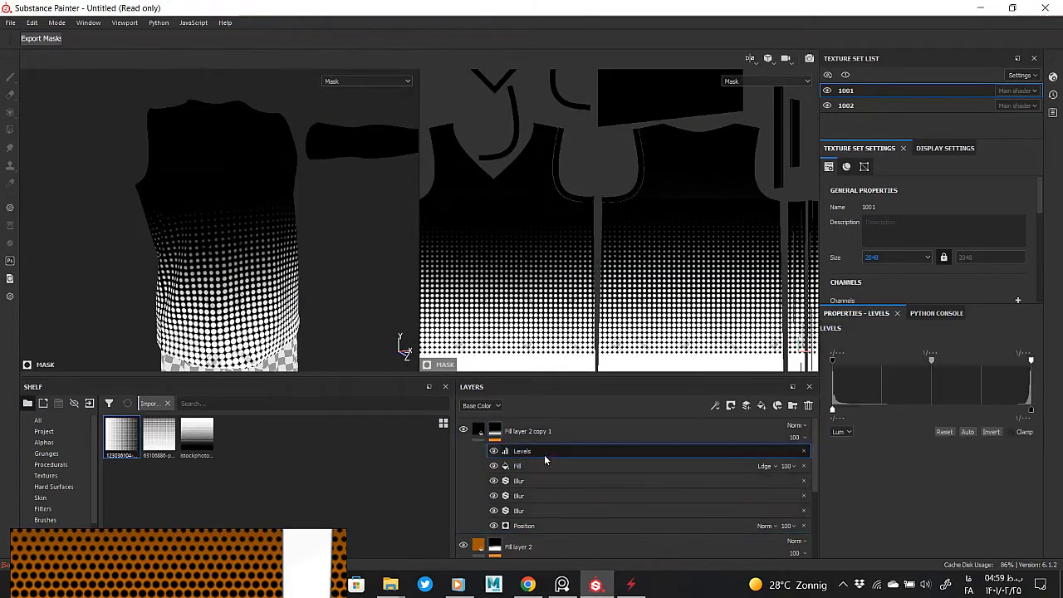
pyautogui.rightClick(545, 455)
pyautogui.click(591, 518)
pyautogui.scroll(-2, 540, 304)
pyautogui.scroll(5, 540, 304)
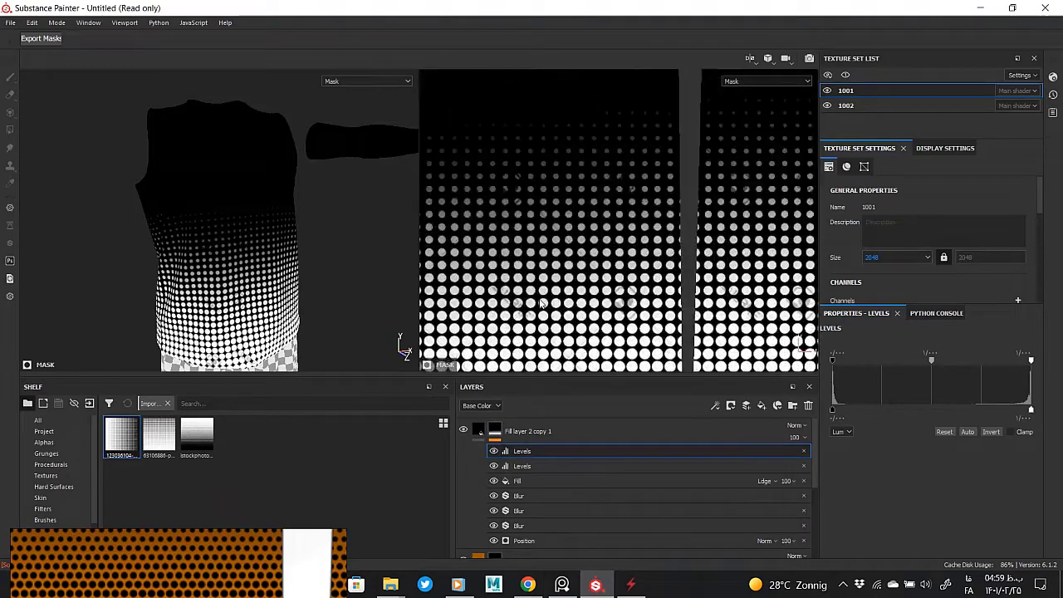
pyautogui.moveTo(933, 358); pyautogui.dragTo(925, 357)
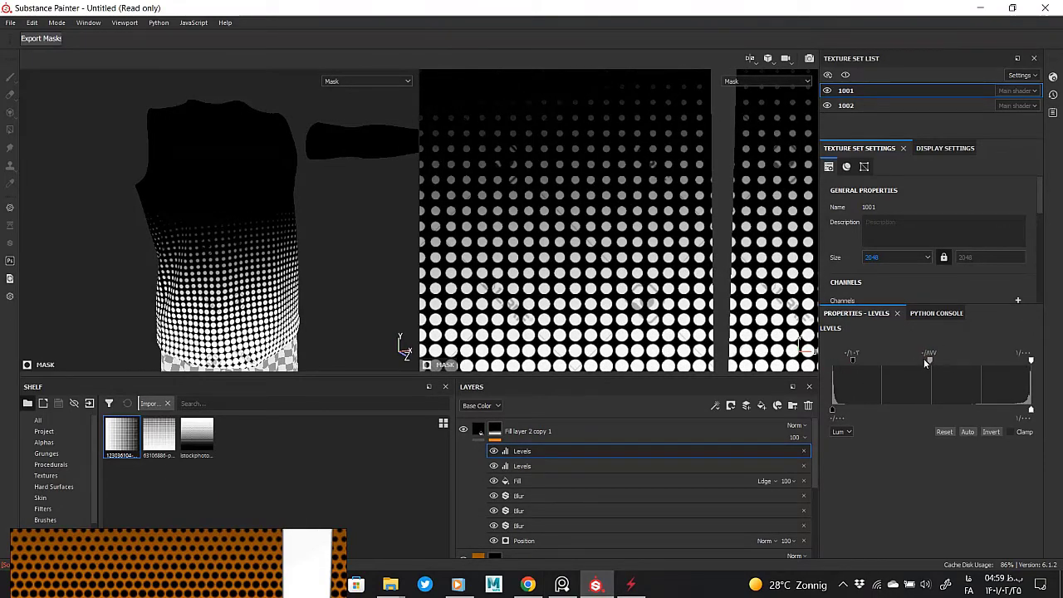
# - Hide the Fill effect in Fill layer 2's mask and inspect the dot pattern on the shirt
pyautogui.click(478, 429)
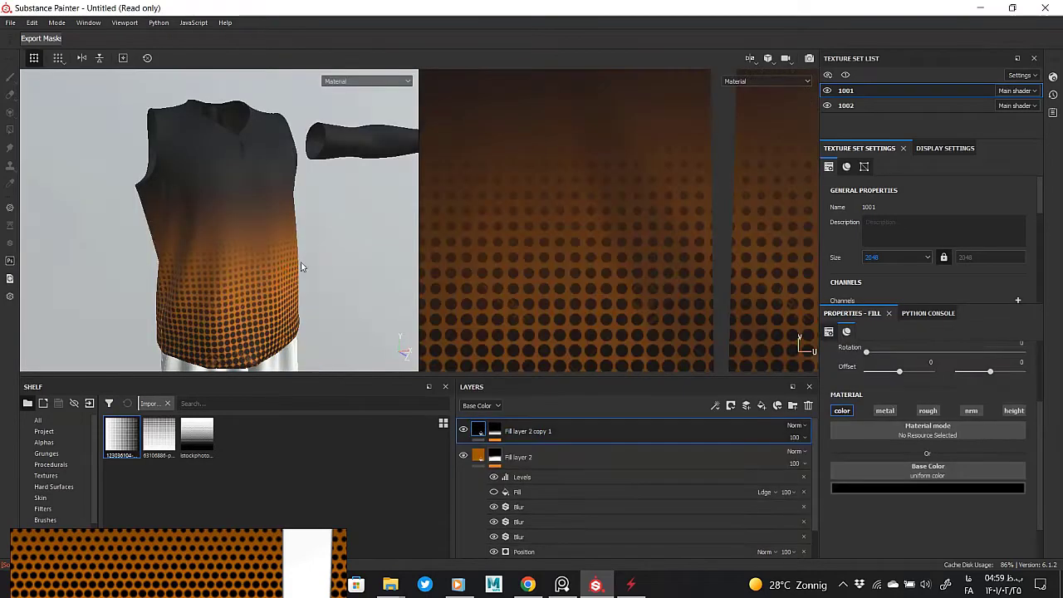
pyautogui.keyDown('alt'); pyautogui.moveTo(218, 212); pyautogui.dragTo(256, 323); pyautogui.keyUp('alt')
pyautogui.scroll(4, 271, 213)
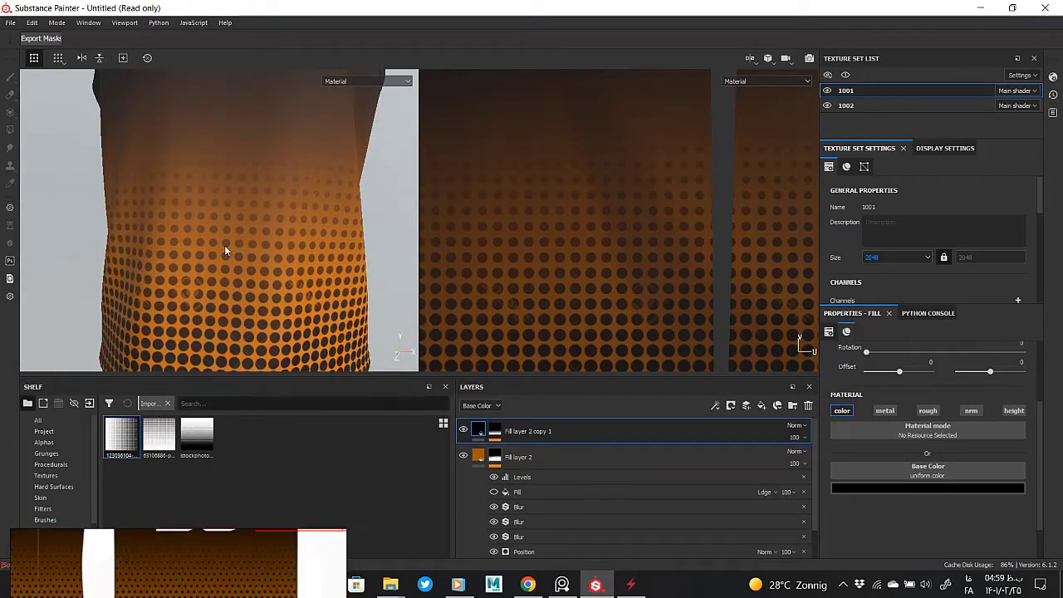
pyautogui.scroll(-5, 225, 245)
pyautogui.moveTo(115, 182)
pyautogui.keyDown('alt'); pyautogui.mouseDown()
pyautogui.moveTo(266, 246)
pyautogui.moveTo(100, 238)
pyautogui.moveTo(287, 241)
pyautogui.mouseUp(); pyautogui.keyUp('alt')
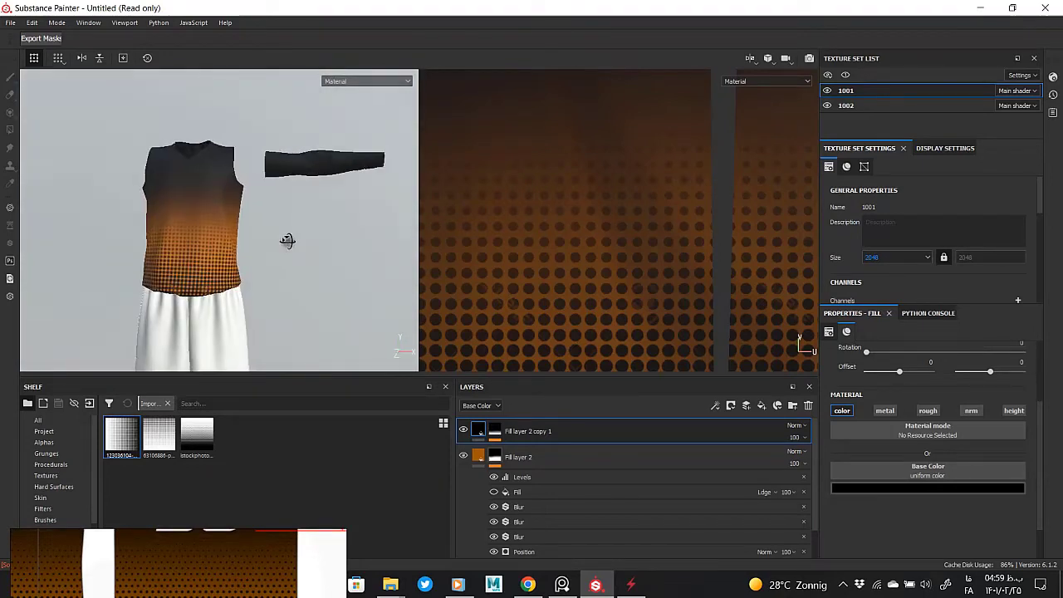
pyautogui.click(494, 492)
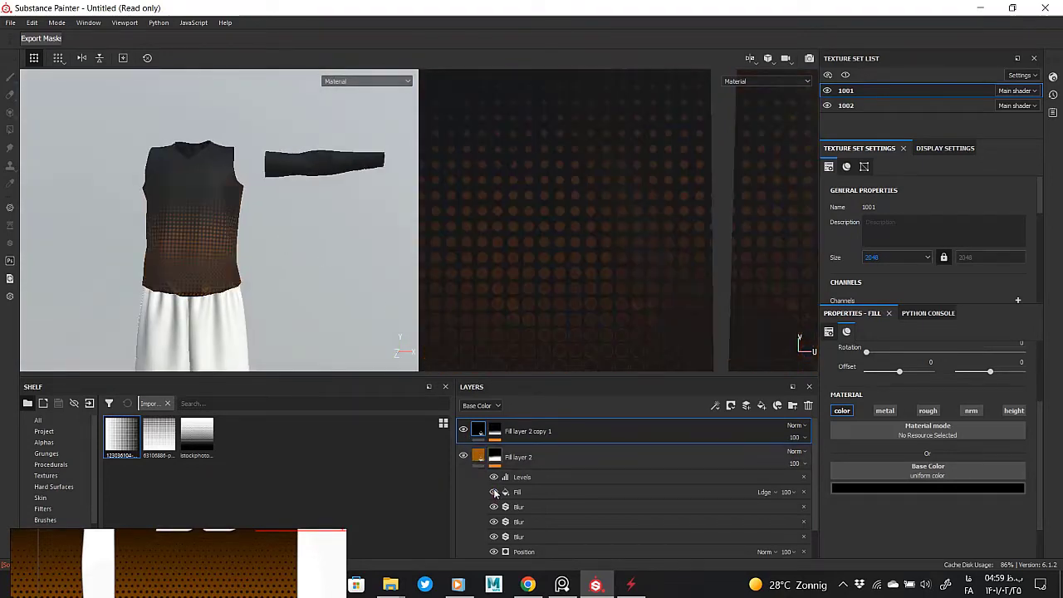
pyautogui.scroll(5, 121, 187)
pyautogui.keyDown('shift'); pyautogui.moveTo(399, 352); pyautogui.dragTo(346, 235, button='right'); pyautogui.keyUp('shift')
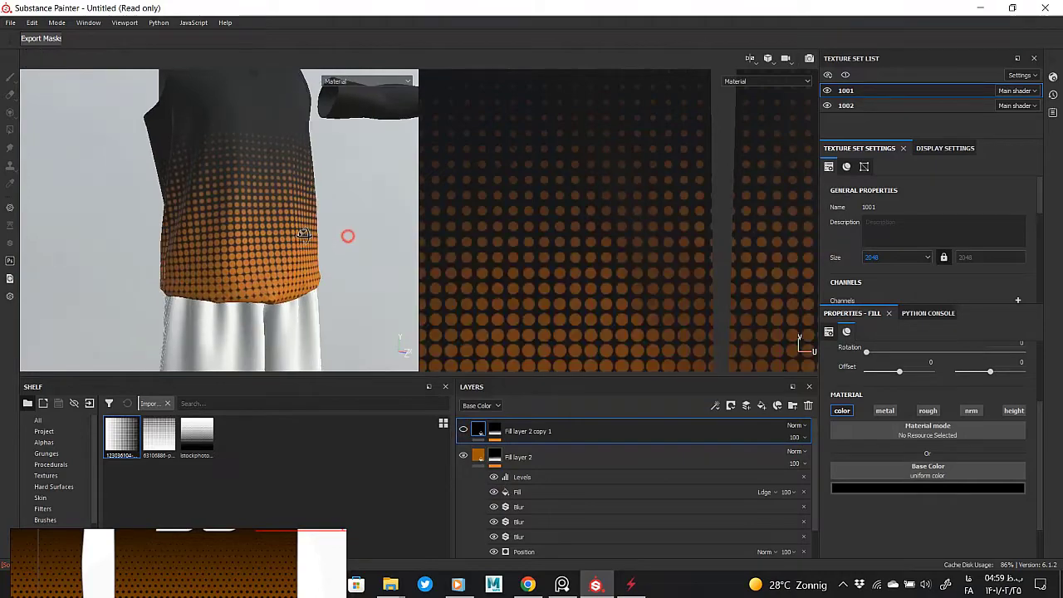
pyautogui.moveTo(272, 246)
pyautogui.keyDown('alt'); pyautogui.mouseDown()
pyautogui.moveTo(278, 207)
pyautogui.moveTo(125, 208)
pyautogui.moveTo(245, 220)
pyautogui.moveTo(280, 264)
pyautogui.moveTo(102, 218)
pyautogui.moveTo(256, 243)
pyautogui.mouseUp(); pyautogui.keyUp('alt')
pyautogui.scroll(1, 256, 243)
pyautogui.scroll(2, 249, 232)
pyautogui.scroll(2, 254, 261)
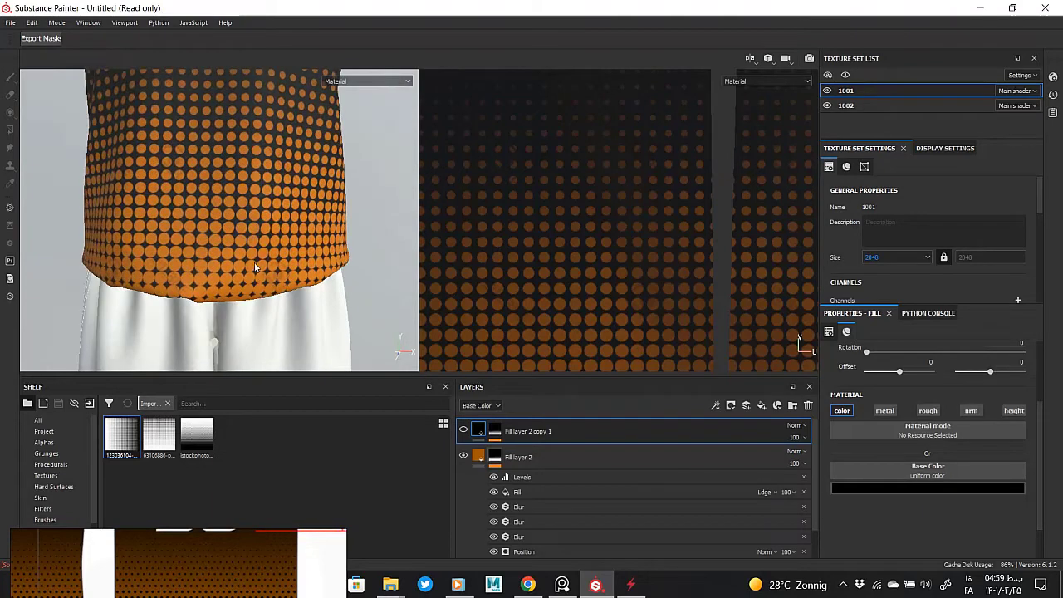
pyautogui.scroll(2, 243, 243)
pyautogui.scroll(-1, 233, 269)
pyautogui.scroll(-2, 208, 268)
pyautogui.scroll(4, 207, 280)
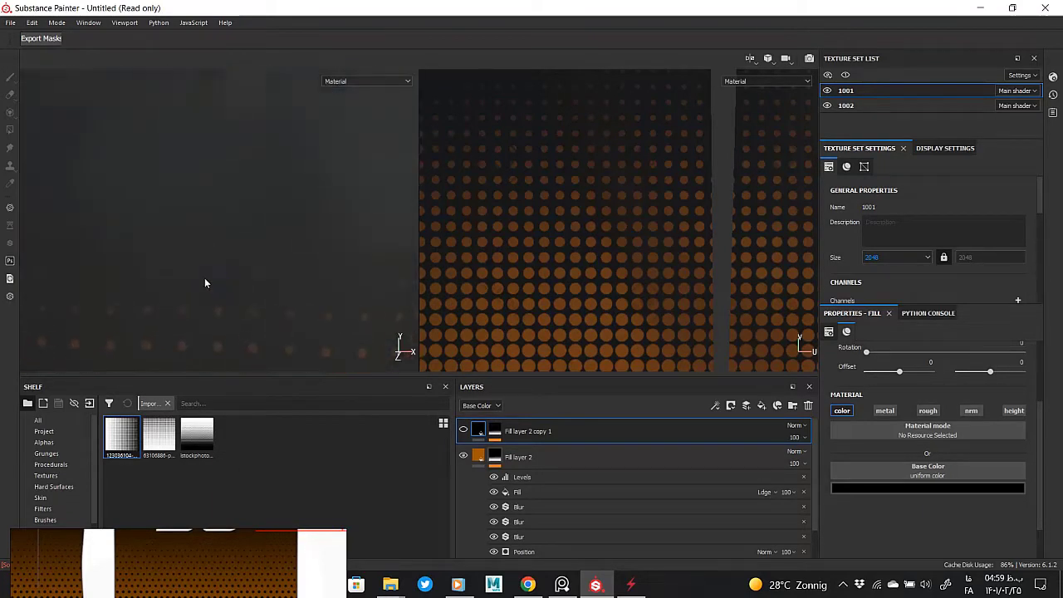
pyautogui.moveTo(207, 280)
pyautogui.keyDown('alt'); pyautogui.mouseDown()
pyautogui.moveTo(283, 269)
pyautogui.moveTo(243, 293)
pyautogui.mouseUp(); pyautogui.keyUp('alt')
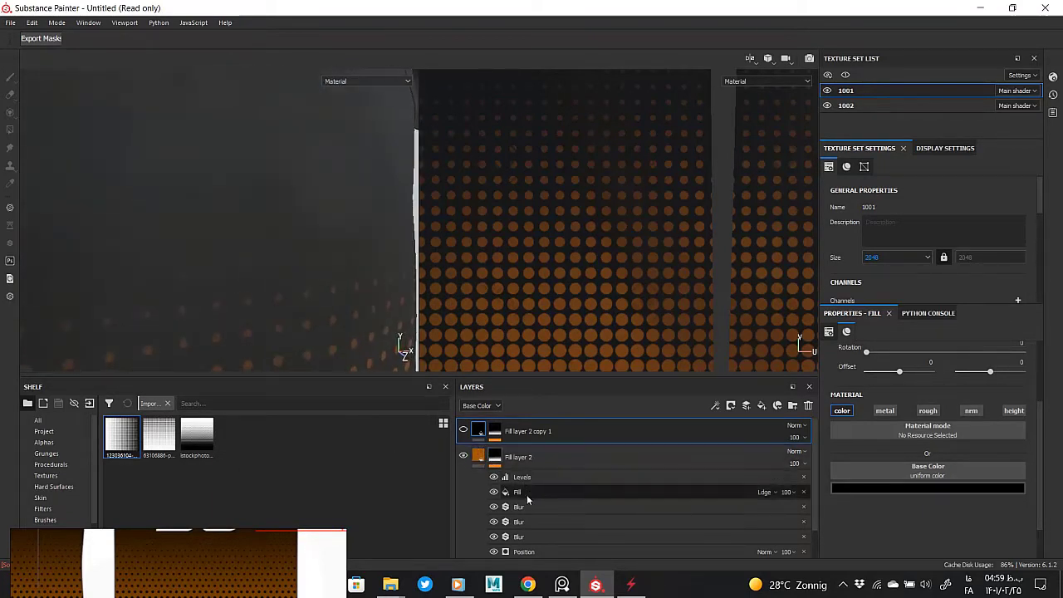
# - Duplicate Fill layer 2's Levels and push the white point and midtones to darken the dots
pyautogui.click(525, 551)
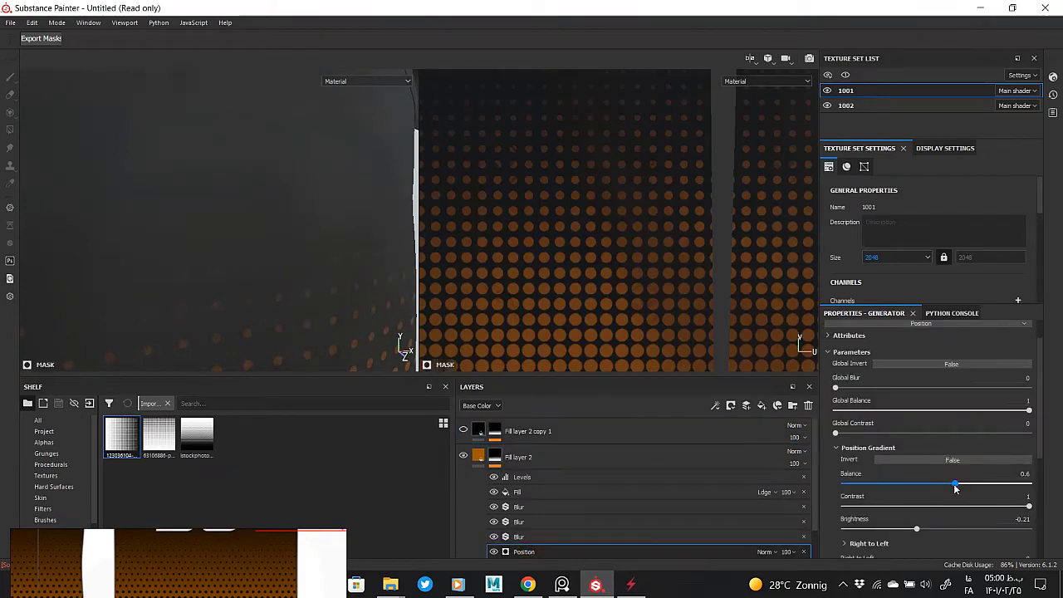
pyautogui.keyDown('alt'); pyautogui.moveTo(325, 263); pyautogui.dragTo(141, 221); pyautogui.keyUp('alt')
pyautogui.click(558, 477)
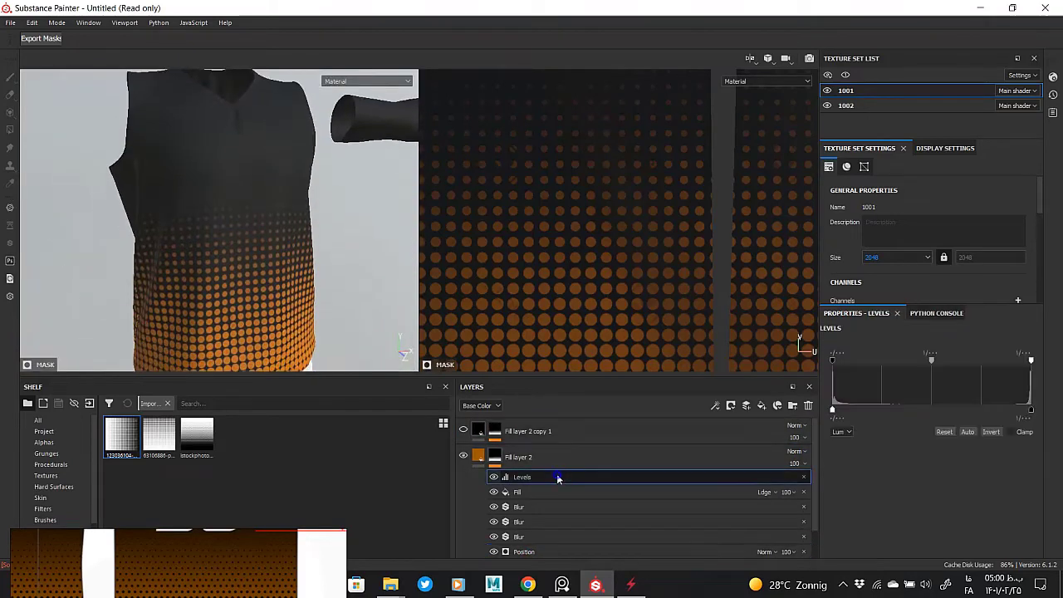
pyautogui.rightClick(557, 477)
pyautogui.click(595, 388)
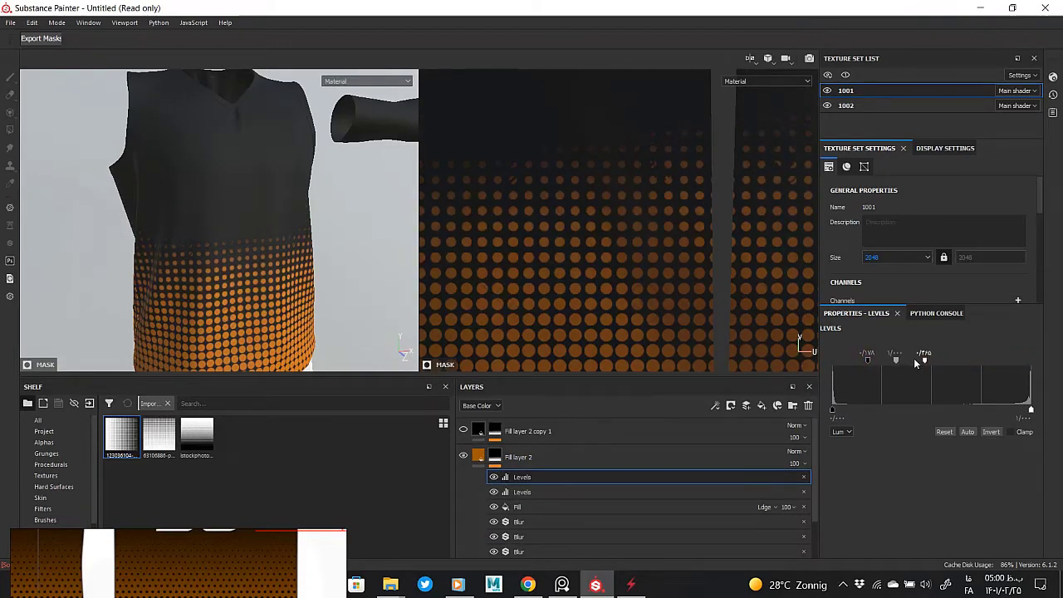
pyautogui.moveTo(925, 360); pyautogui.dragTo(1031, 359)
pyautogui.moveTo(952, 364)
pyautogui.mouseDown()
pyautogui.moveTo(820, 362)
pyautogui.moveTo(940, 363)
pyautogui.mouseUp()
# - Compare the shirt hem and shorts against the reference jersey image
pyautogui.keyDown('alt'); pyautogui.moveTo(332, 235); pyautogui.dragTo(204, 235); pyautogui.keyUp('alt')
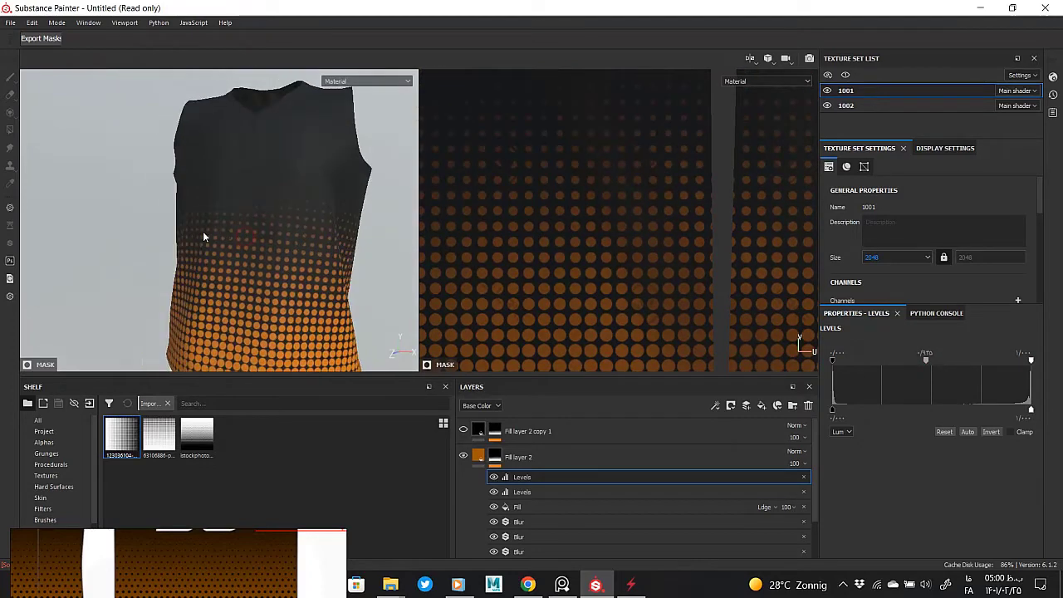
pyautogui.scroll(3, 183, 208)
pyautogui.scroll(2, 335, 219)
pyautogui.scroll(-4, 252, 279)
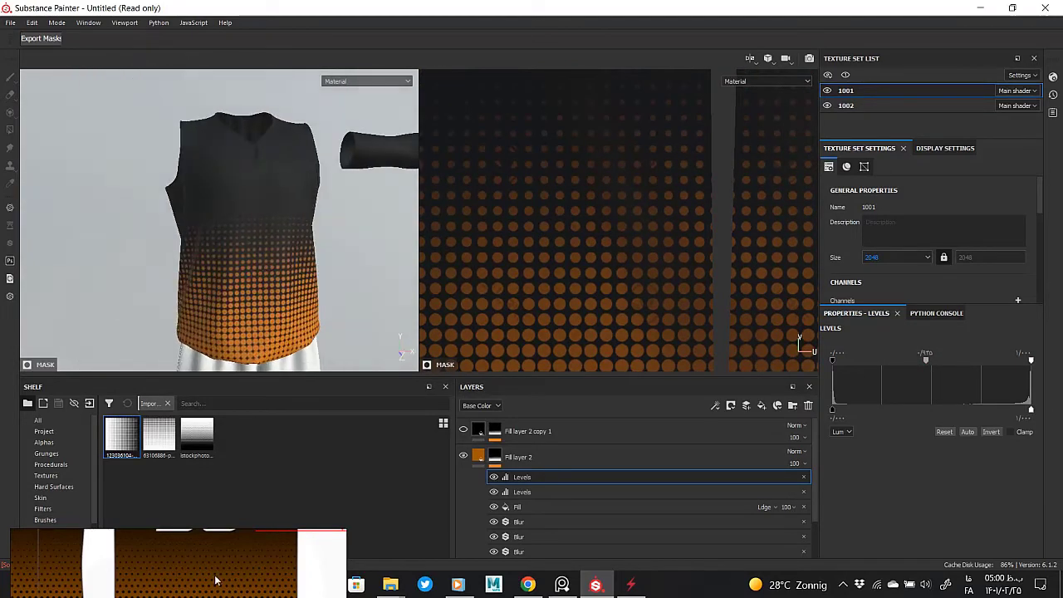
pyautogui.click(186, 537)
pyautogui.scroll(-2, 186, 537)
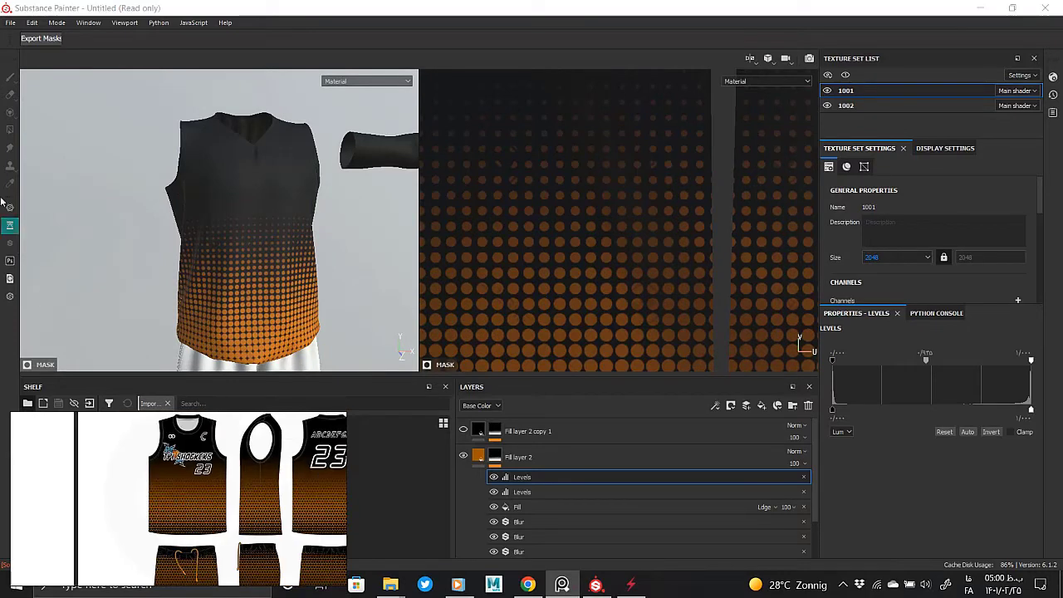
# - Save the project as 01.spp in Desktop > Basketball > Men > No.1
pyautogui.click(10, 22)
pyautogui.click(37, 126)
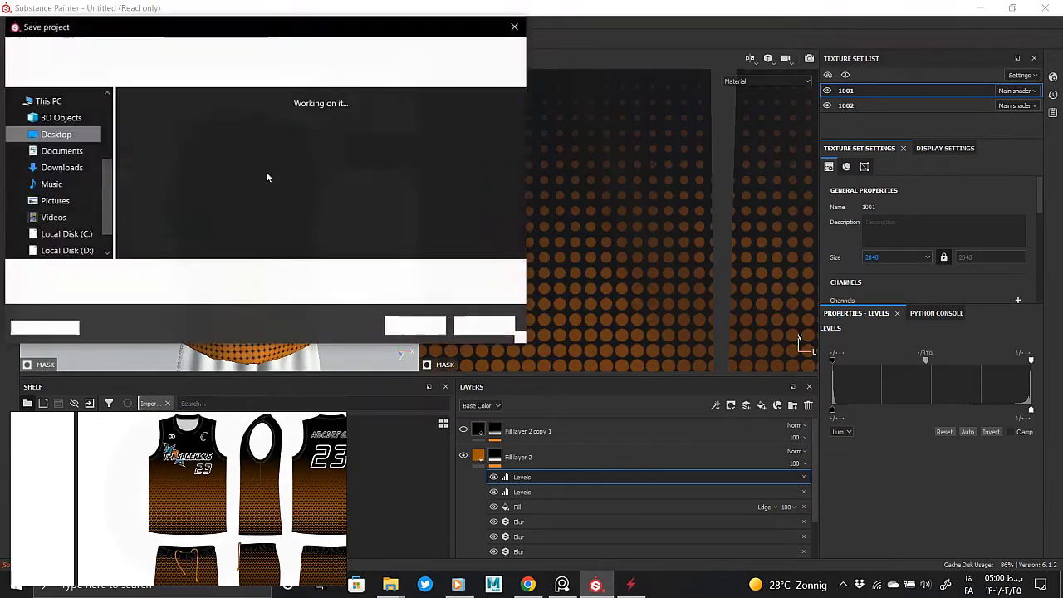
pyautogui.scroll(1, 58, 166)
pyautogui.scroll(2, 58, 166)
pyautogui.scroll(2, 58, 167)
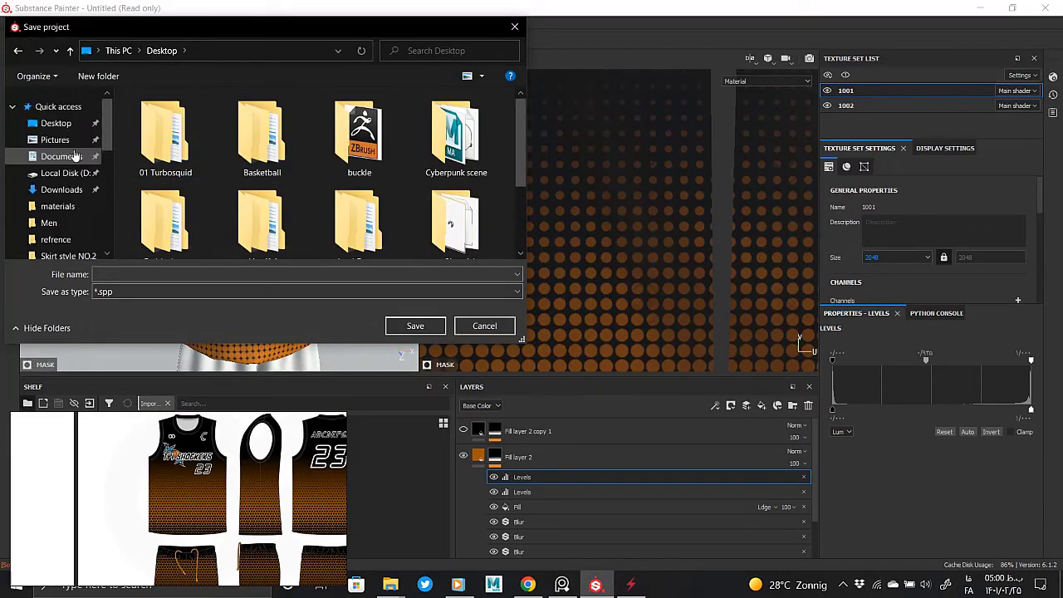
pyautogui.doubleClick(268, 164)
pyautogui.write('01')
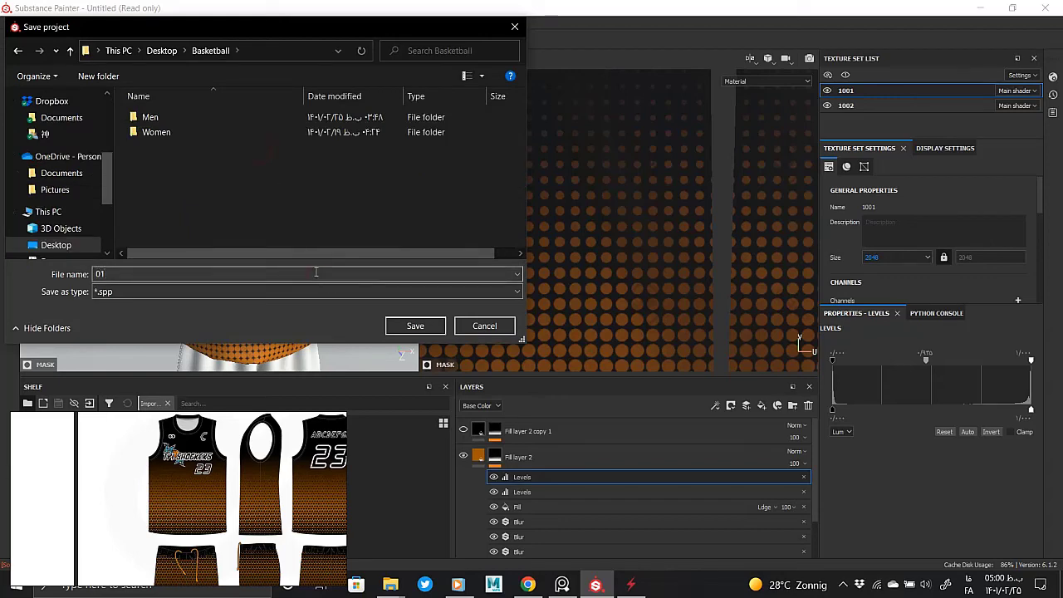
pyautogui.doubleClick(150, 117)
pyautogui.doubleClick(160, 133)
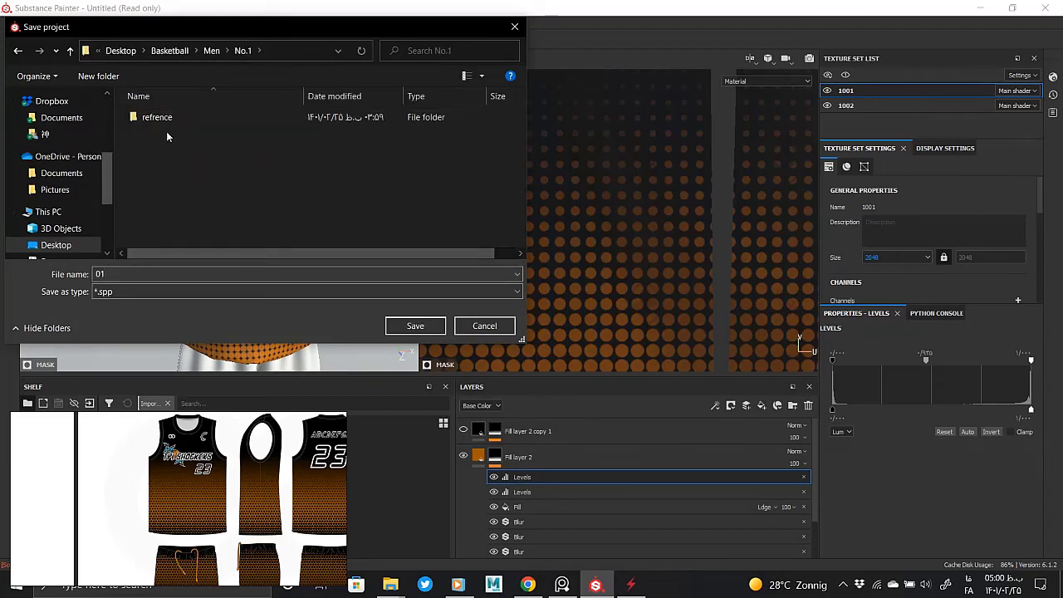
pyautogui.click(412, 325)
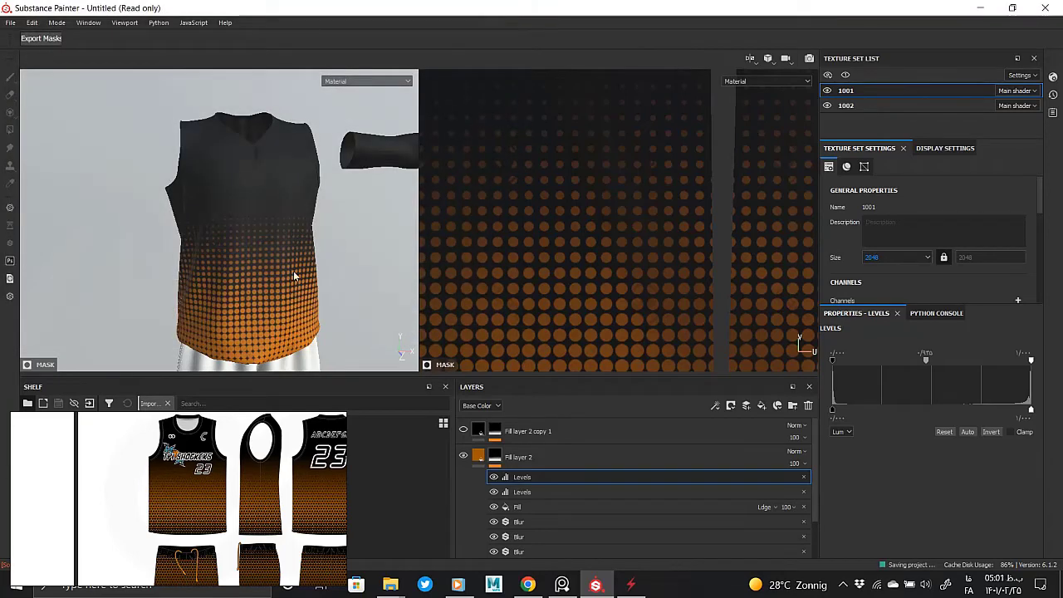
pyautogui.keyDown('alt'); pyautogui.moveTo(264, 221); pyautogui.dragTo(270, 141, button='middle'); pyautogui.keyUp('alt')
# - Group the fill layers into Folder 1 and paste a copy into texture set 1002, replacing its layer
pyautogui.click(531, 431)
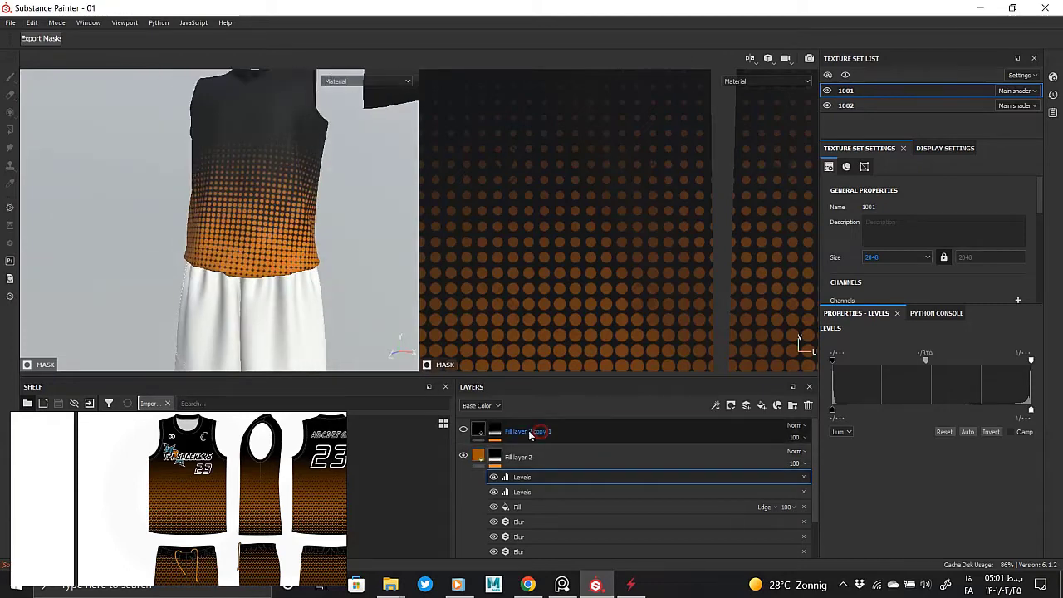
pyautogui.click(777, 406)
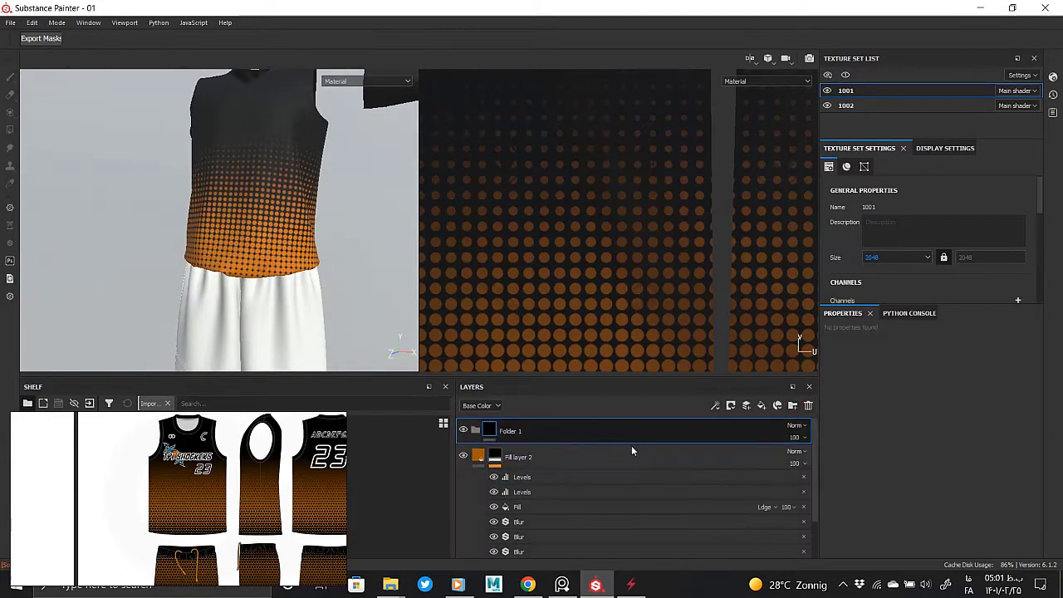
pyautogui.hotkey('ctrl', 'g')
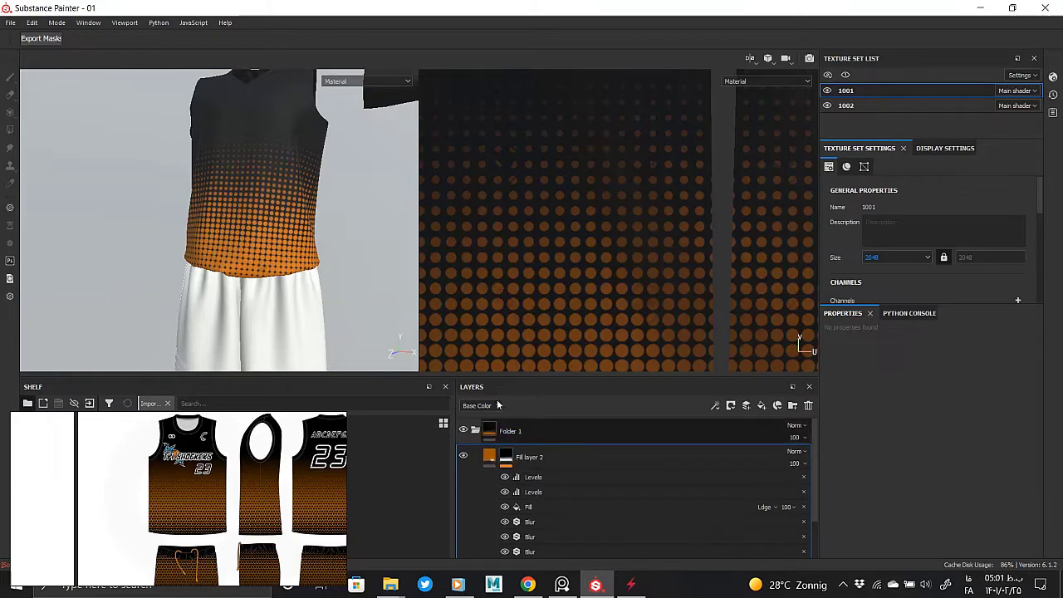
pyautogui.click(534, 432)
pyautogui.rightClick(535, 432)
pyautogui.click(861, 104)
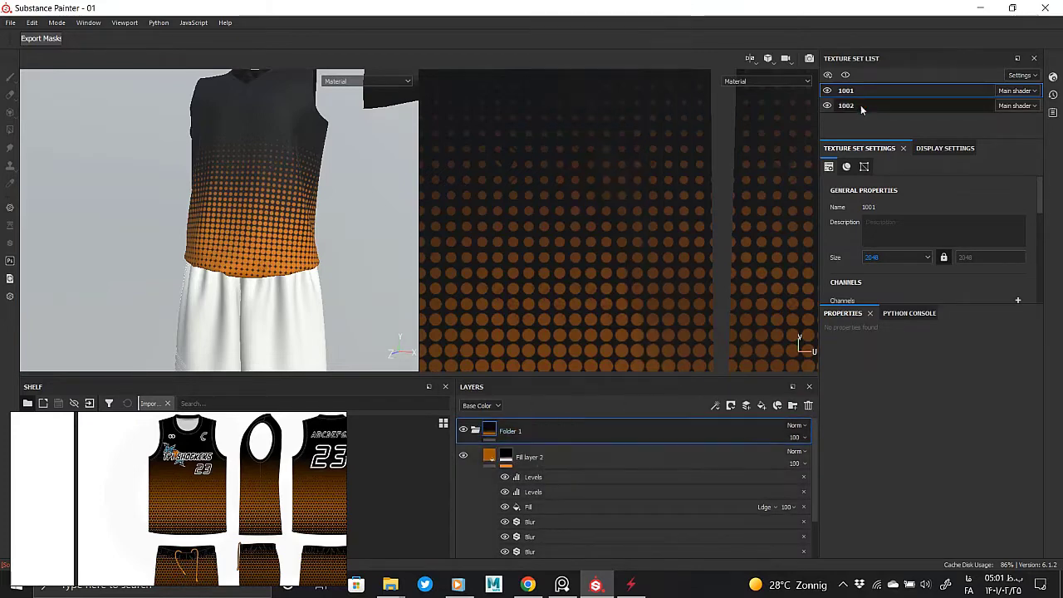
pyautogui.click(808, 405)
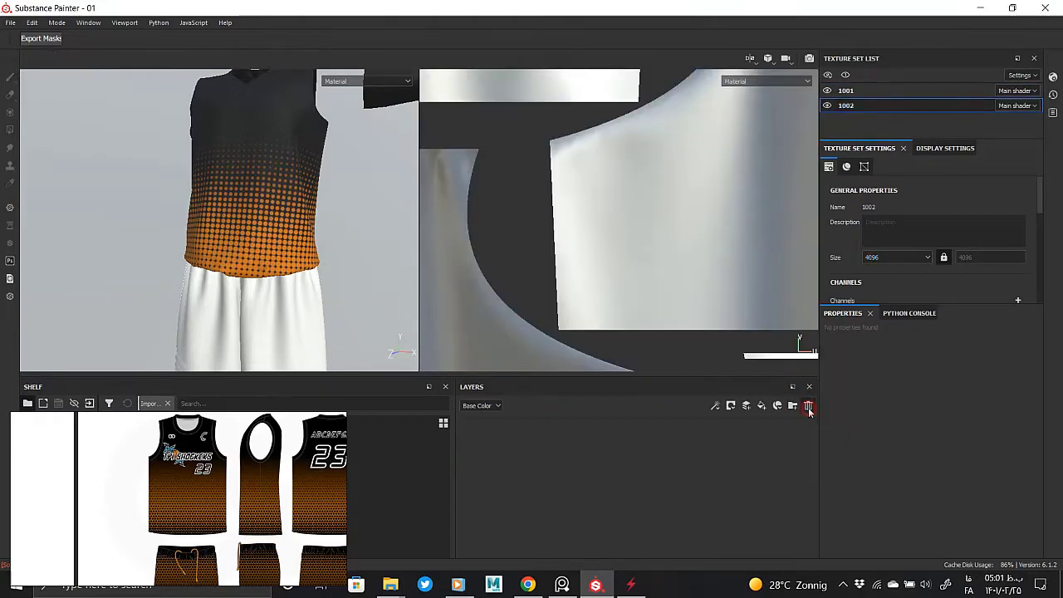
pyautogui.rightClick(653, 435)
pyautogui.click(690, 471)
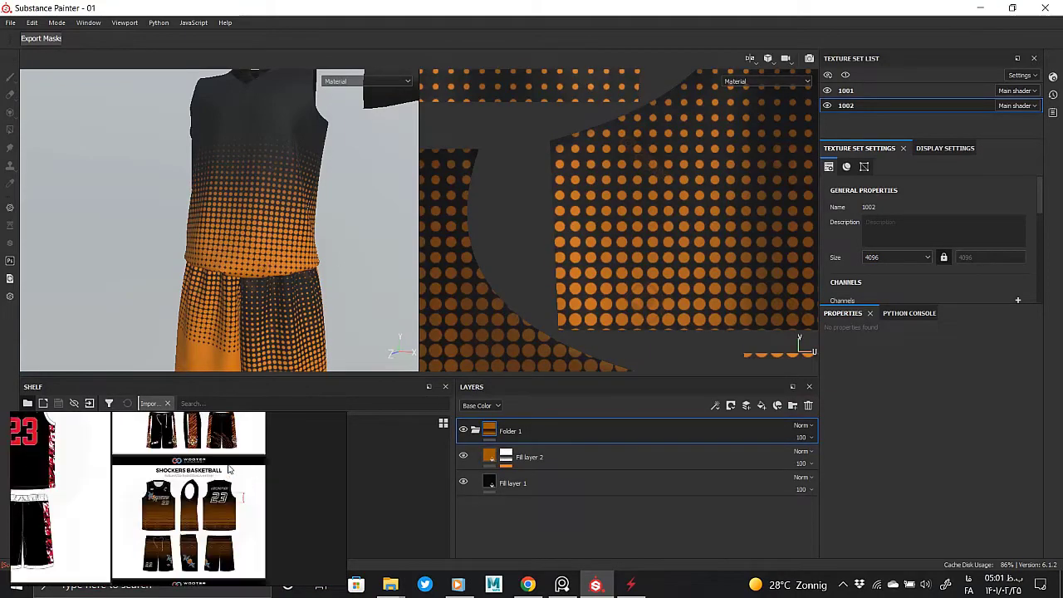
# - In texture set 1002, hide the halftone Fill inside Fill layer 2's mask
pyautogui.scroll(-5, 669, 283)
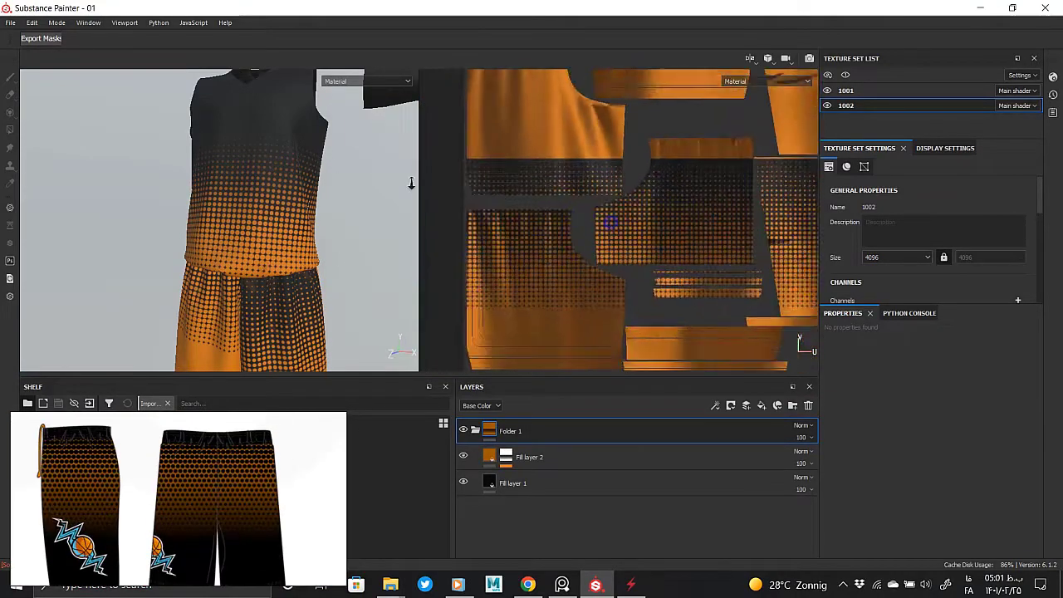
pyautogui.click(488, 458)
pyautogui.click(505, 459)
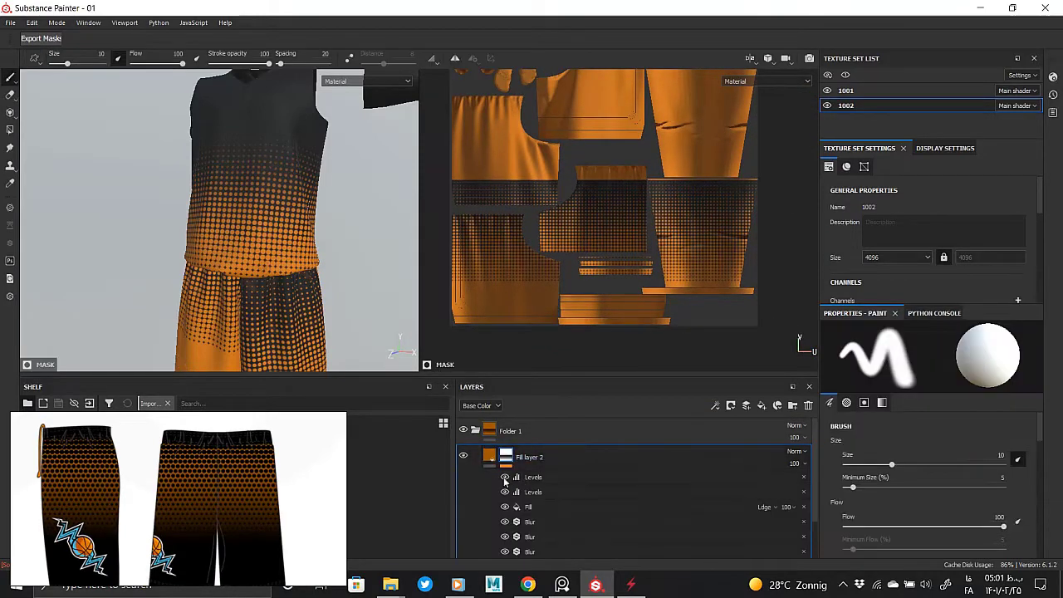
pyautogui.click(505, 507)
pyautogui.moveTo(325, 281); pyautogui.dragTo(293, 138, button='middle')
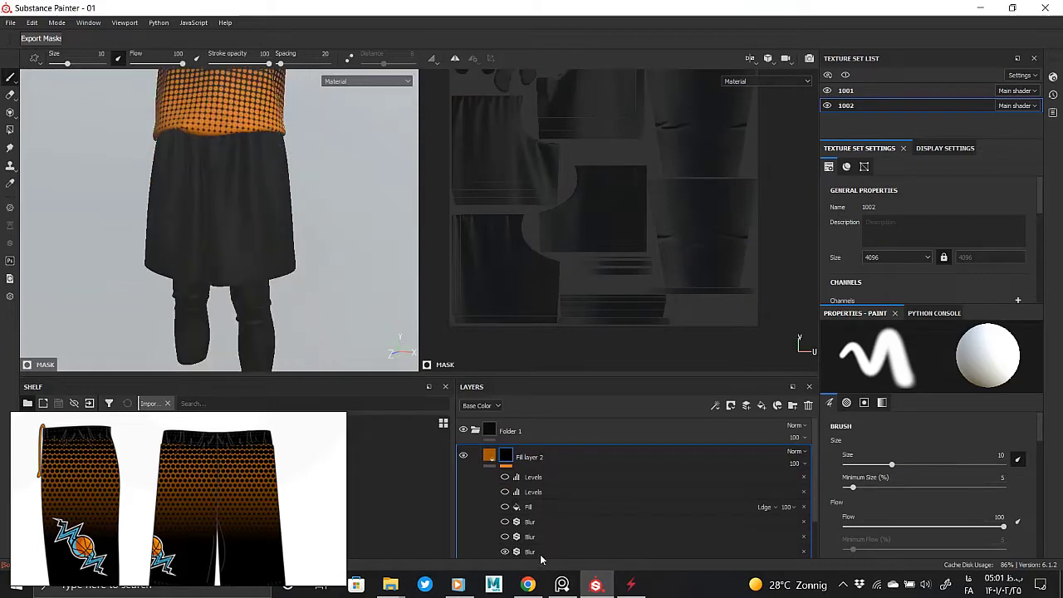
pyautogui.scroll(-2, 532, 507)
# - Set the Position Gradient balance in the shorts' mask to 0.5
pyautogui.click(533, 519)
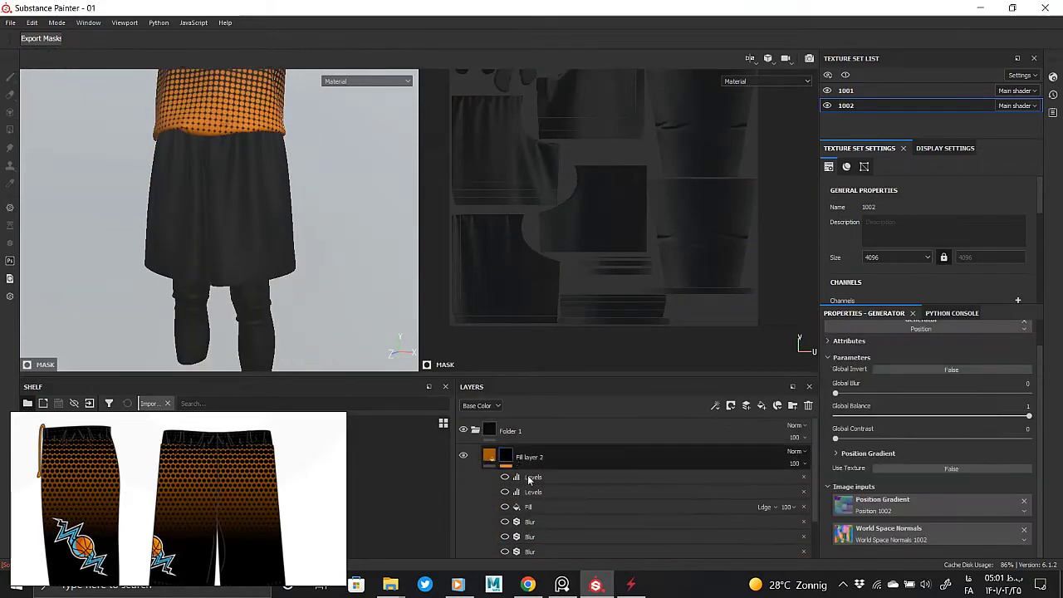
pyautogui.scroll(1, 914, 333)
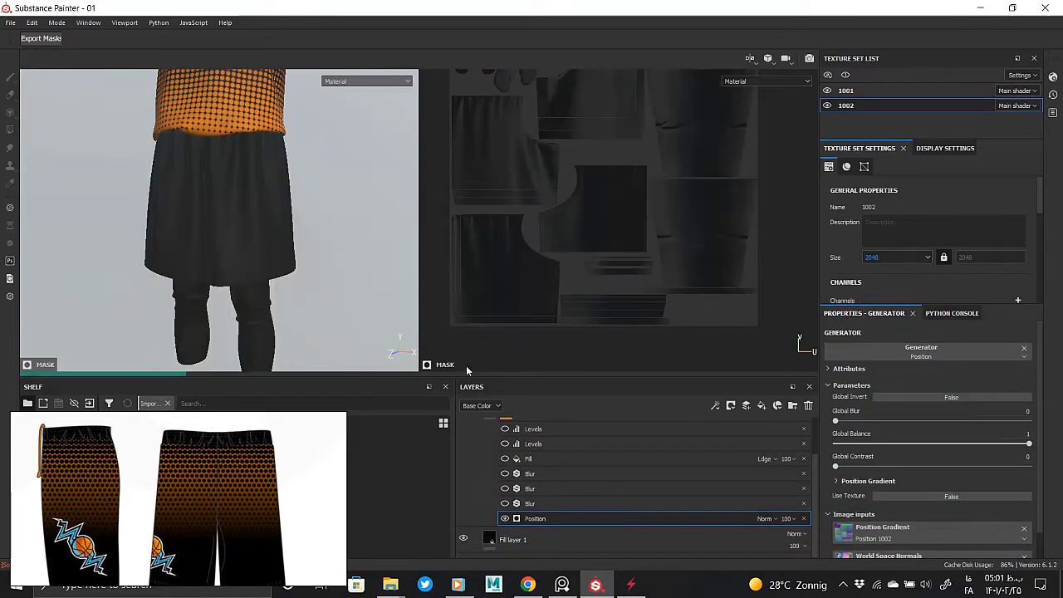
pyautogui.scroll(-1, 905, 474)
pyautogui.click(896, 465)
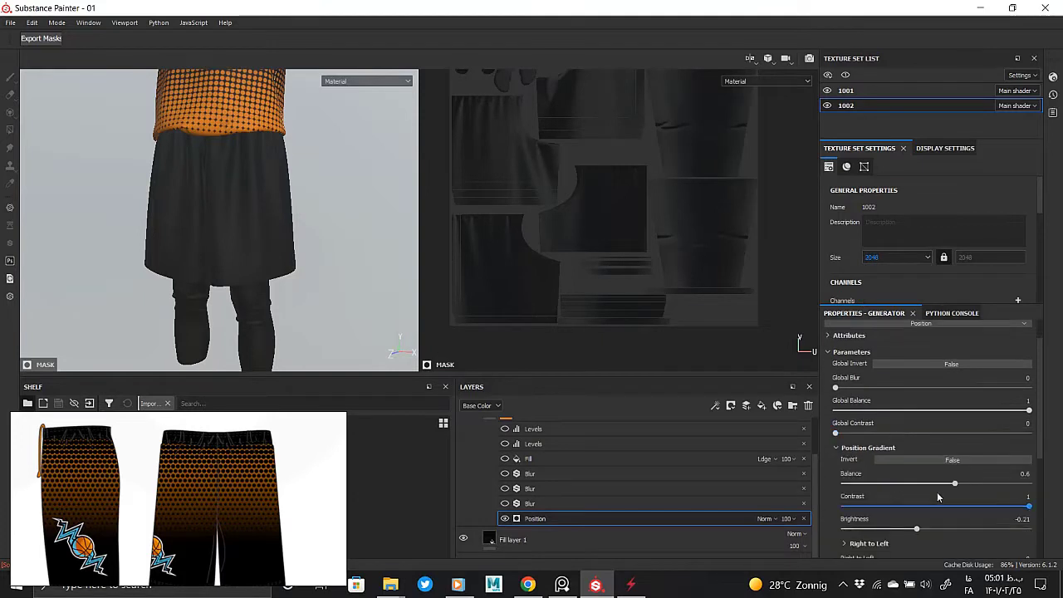
pyautogui.click(937, 484)
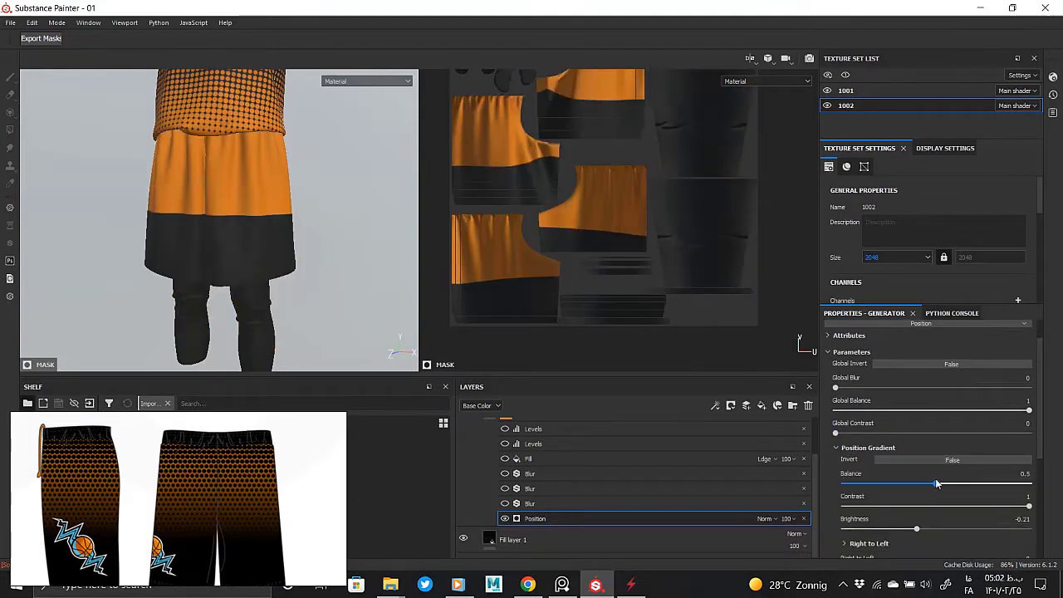
pyautogui.click(505, 504)
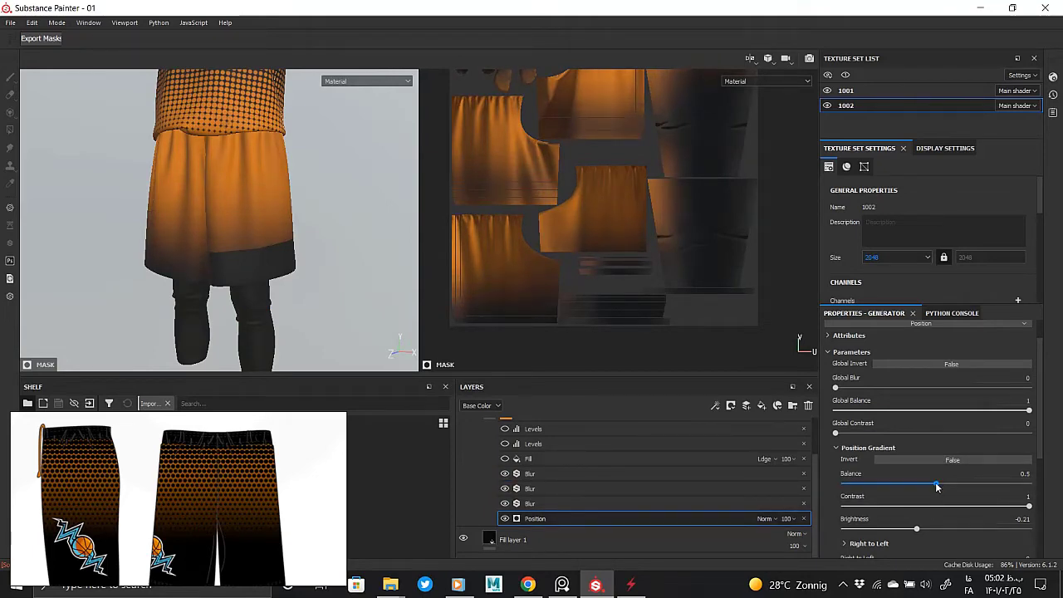
pyautogui.moveTo(936, 482); pyautogui.dragTo(941, 487)
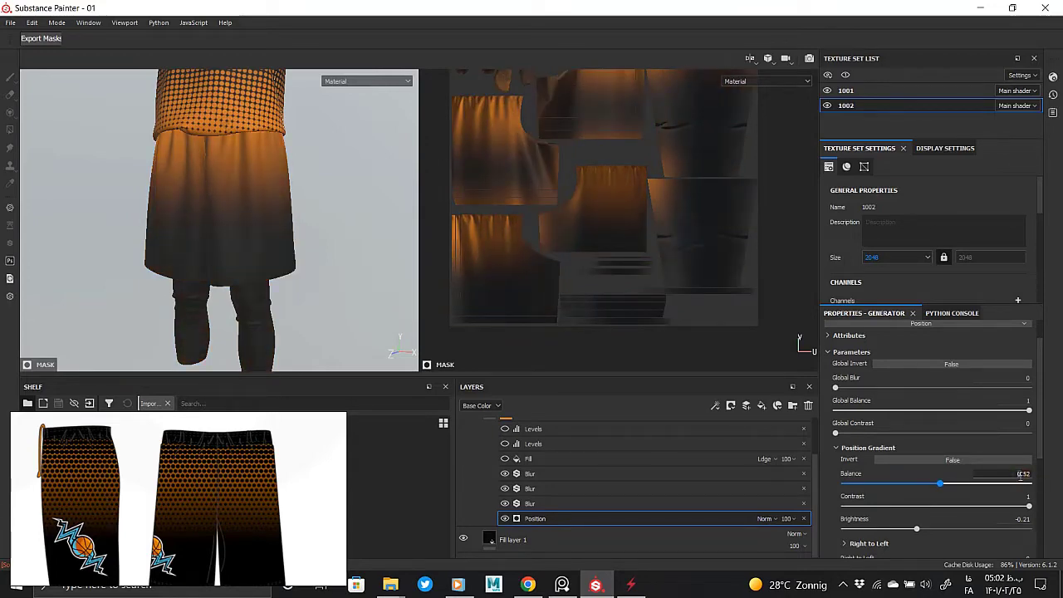
pyautogui.write('0.5')
pyautogui.press('Return')
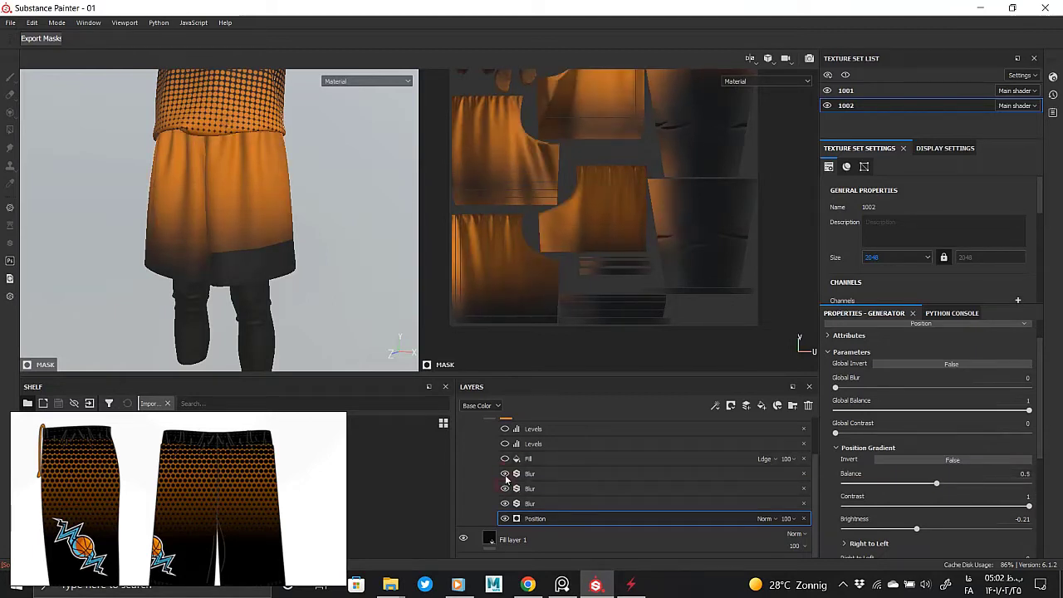
# - Toggle the mask's Blur effects to compare the gradient edge, leaving one Blur on
pyautogui.click(505, 475)
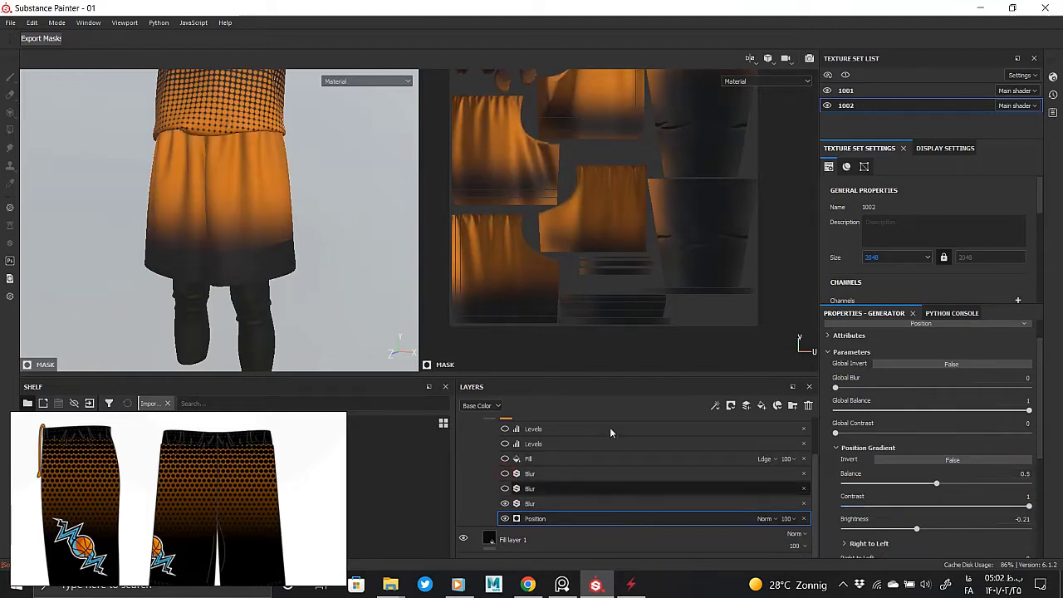
pyautogui.moveTo(610, 252); pyautogui.dragTo(618, 314, button='middle')
pyautogui.moveTo(274, 207)
pyautogui.mouseDown(button='middle')
pyautogui.moveTo(287, 297)
pyautogui.moveTo(261, 284)
pyautogui.mouseUp(button='middle')
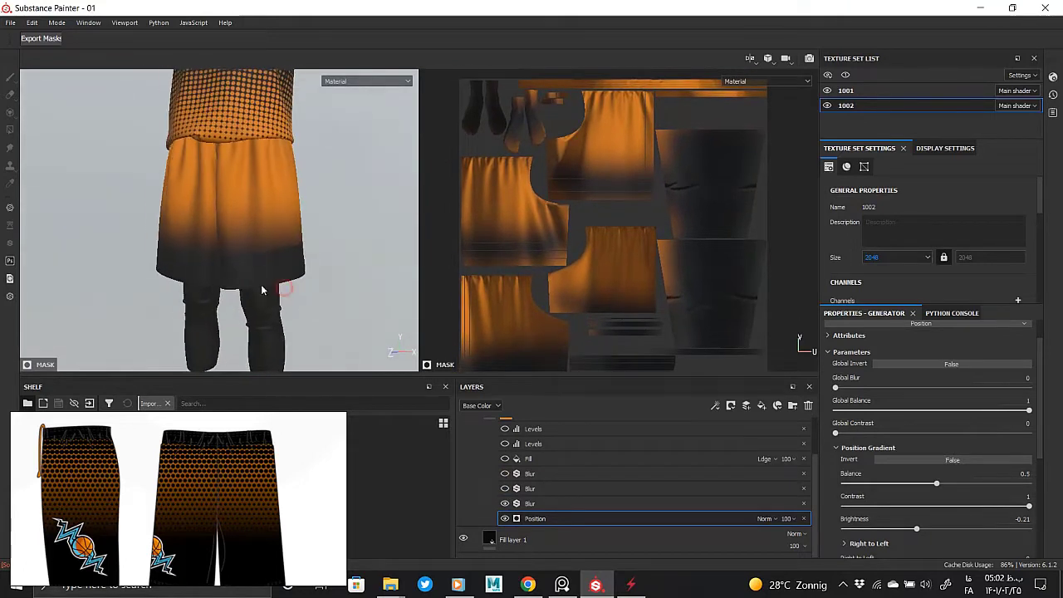
pyautogui.click(1024, 510)
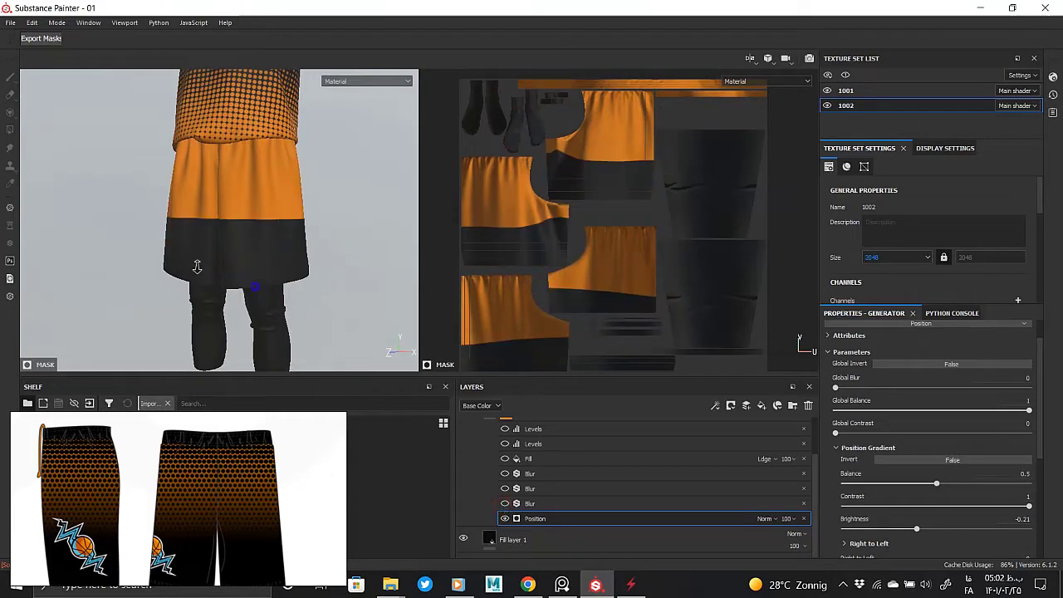
pyautogui.moveTo(209, 162); pyautogui.dragTo(289, 243, button='middle')
pyautogui.keyDown('alt'); pyautogui.moveTo(289, 243); pyautogui.dragTo(254, 237); pyautogui.keyUp('alt')
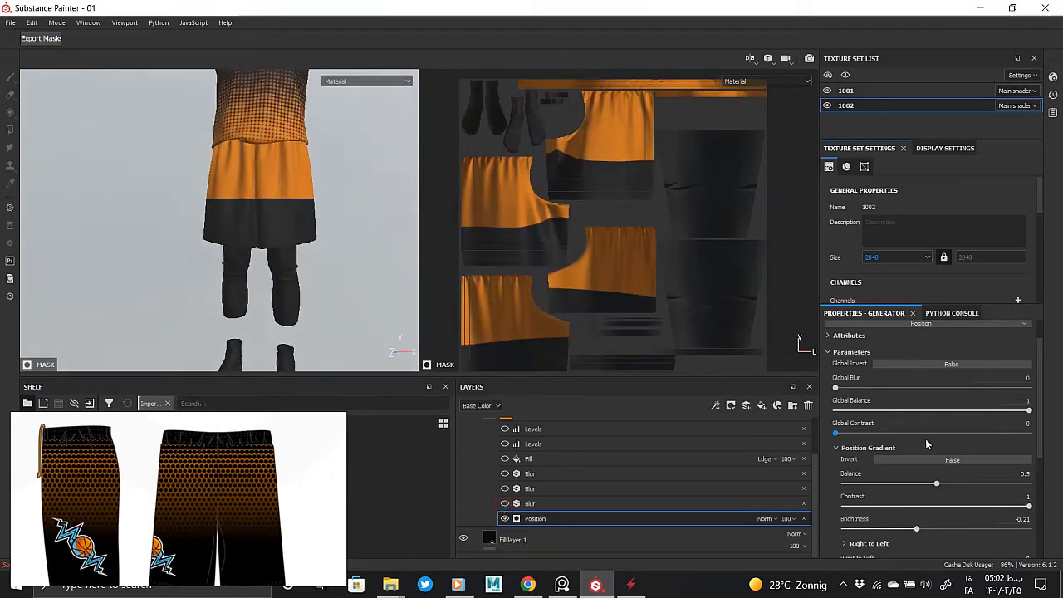
pyautogui.click(506, 504)
pyautogui.click(506, 504)
pyautogui.click(506, 474)
pyautogui.click(506, 474)
pyautogui.click(505, 490)
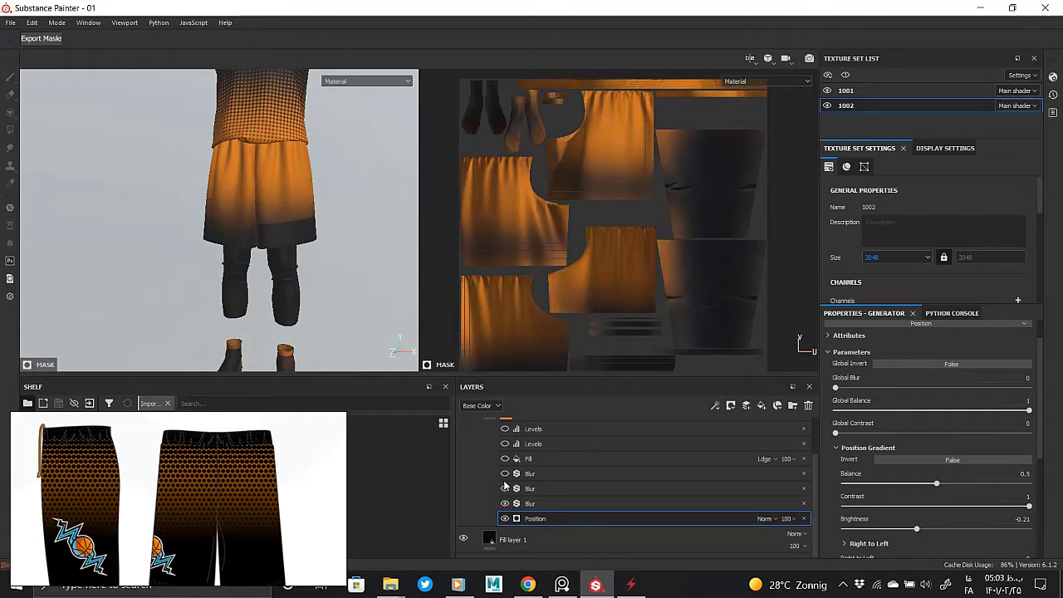
# - Fine-tune the gradient balance to 0.51 and delete the top Blur effect
pyautogui.scroll(2, 296, 245)
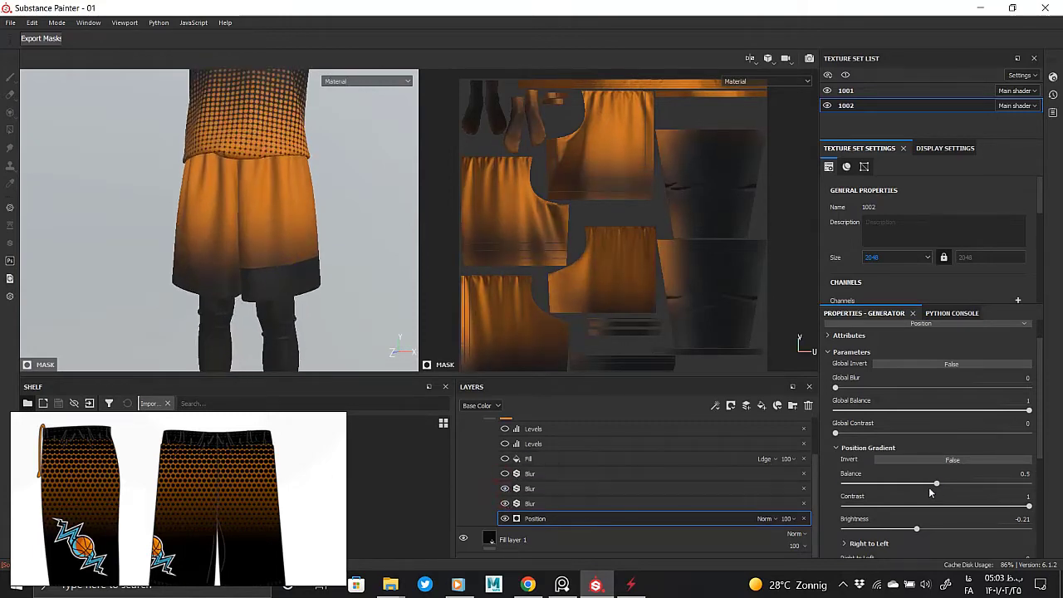
pyautogui.moveTo(940, 486); pyautogui.dragTo(938, 485)
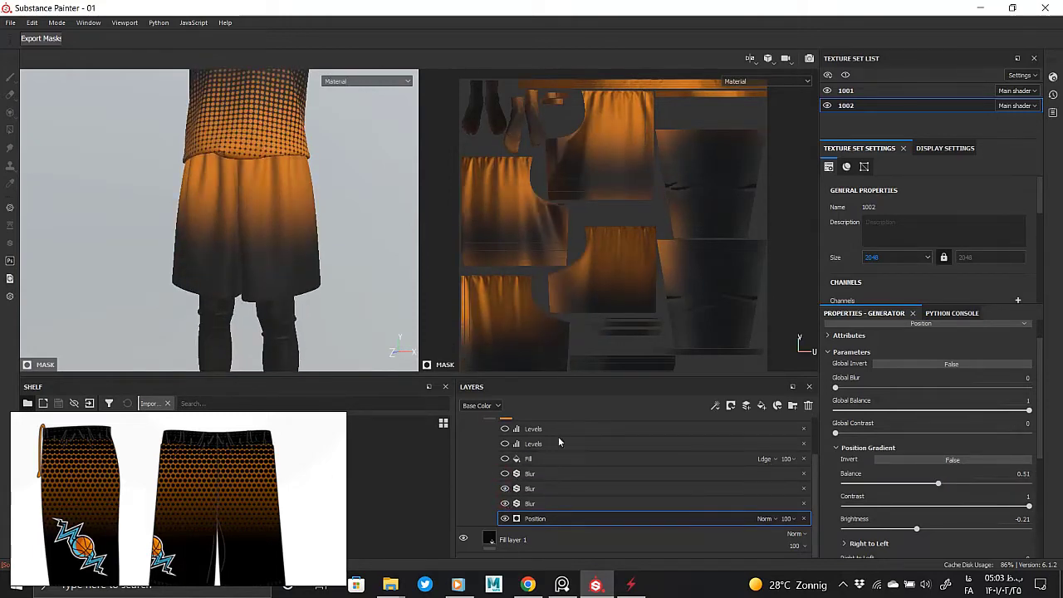
pyautogui.click(775, 474)
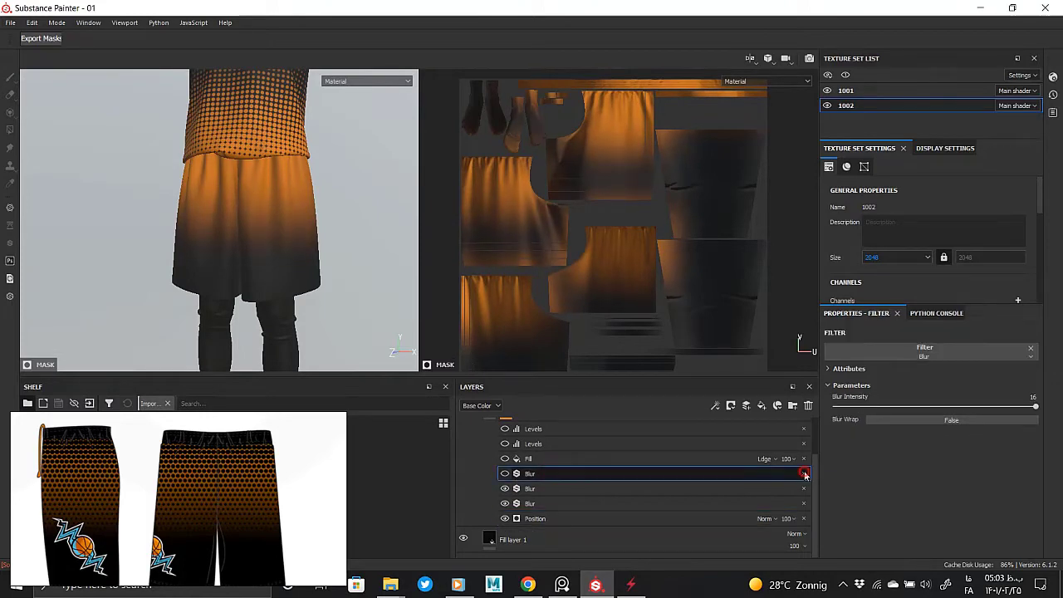
pyautogui.click(806, 475)
# - Shift the halftone Fill pattern up-left and try tri-planar projection
pyautogui.click(536, 474)
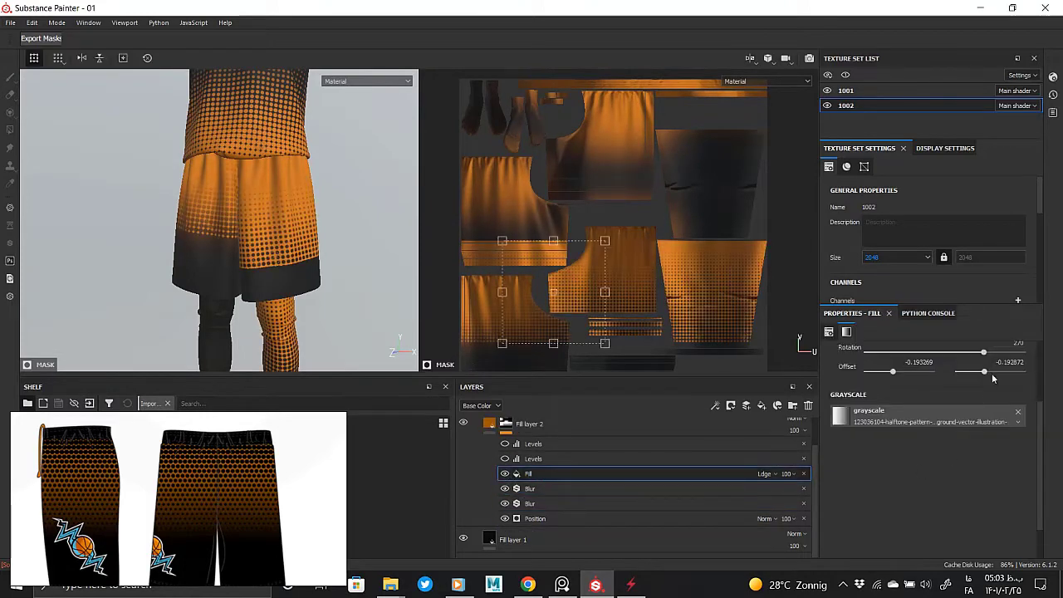
pyautogui.scroll(1, 993, 378)
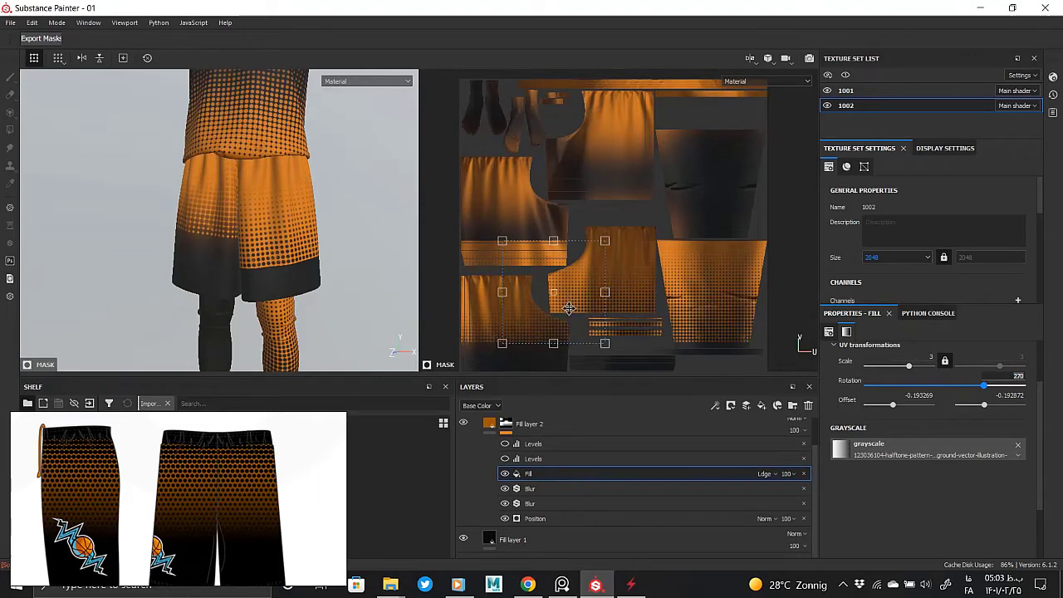
pyautogui.moveTo(569, 309)
pyautogui.mouseDown()
pyautogui.moveTo(549, 295)
pyautogui.moveTo(537, 303)
pyautogui.mouseUp()
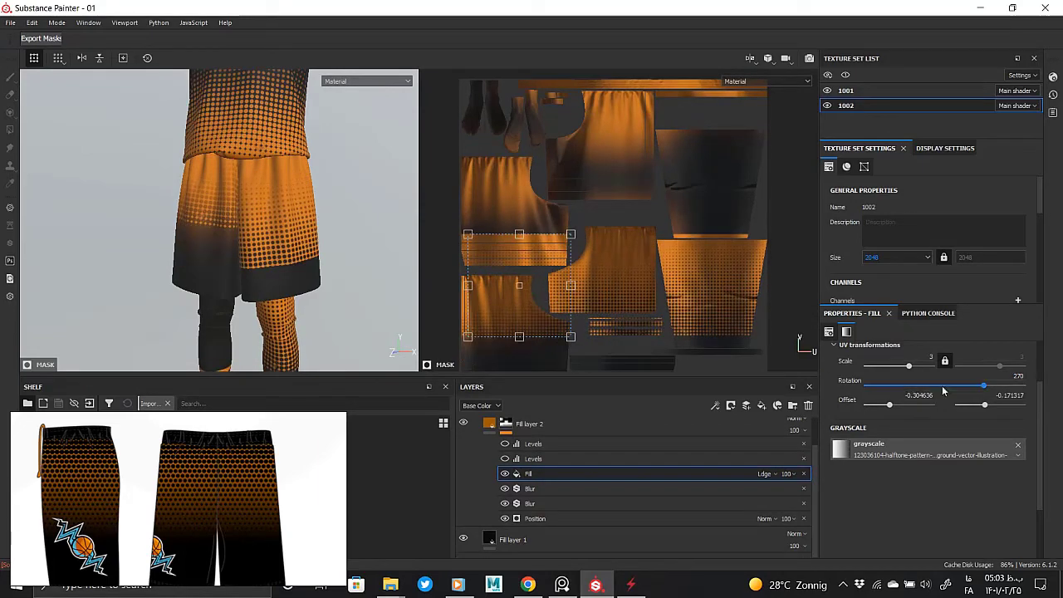
pyautogui.scroll(2, 943, 391)
pyautogui.click(915, 371)
pyautogui.click(914, 389)
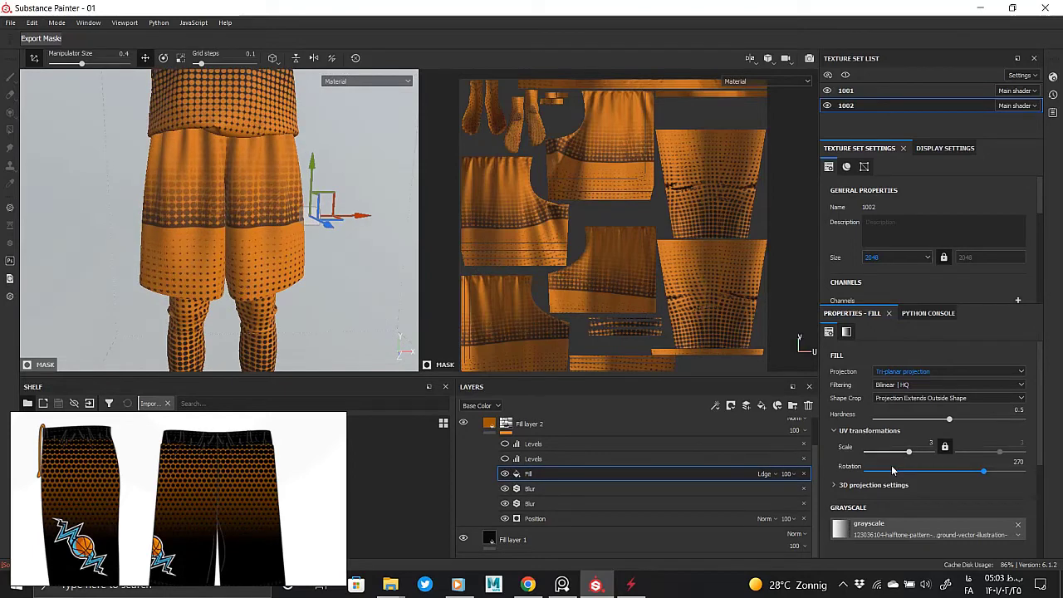
# - Check the second Levels effect, try planar projection, then return the fill to UV projection
pyautogui.click(505, 459)
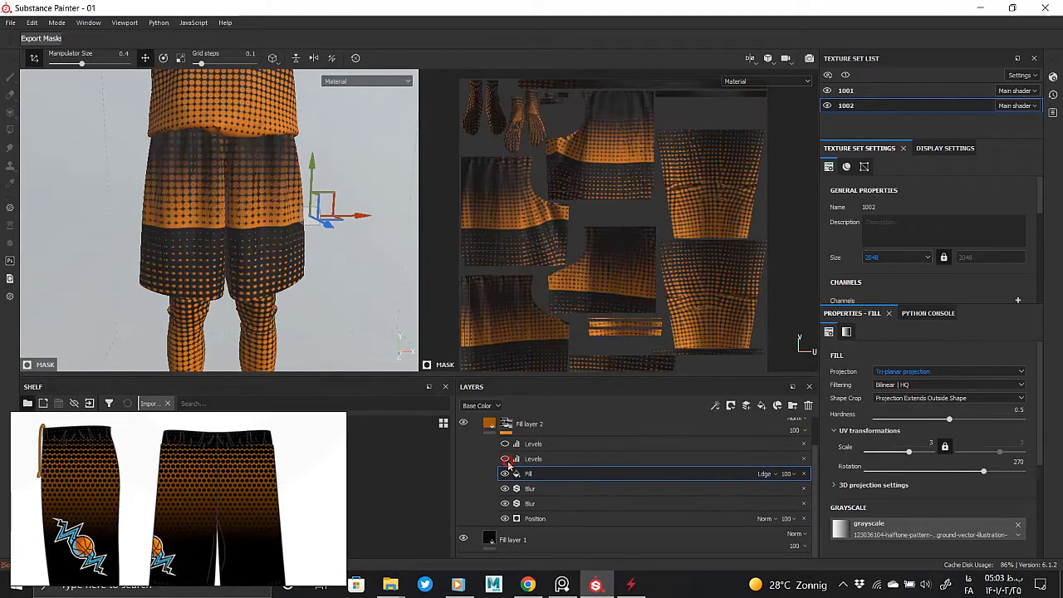
pyautogui.click(506, 459)
pyautogui.click(908, 378)
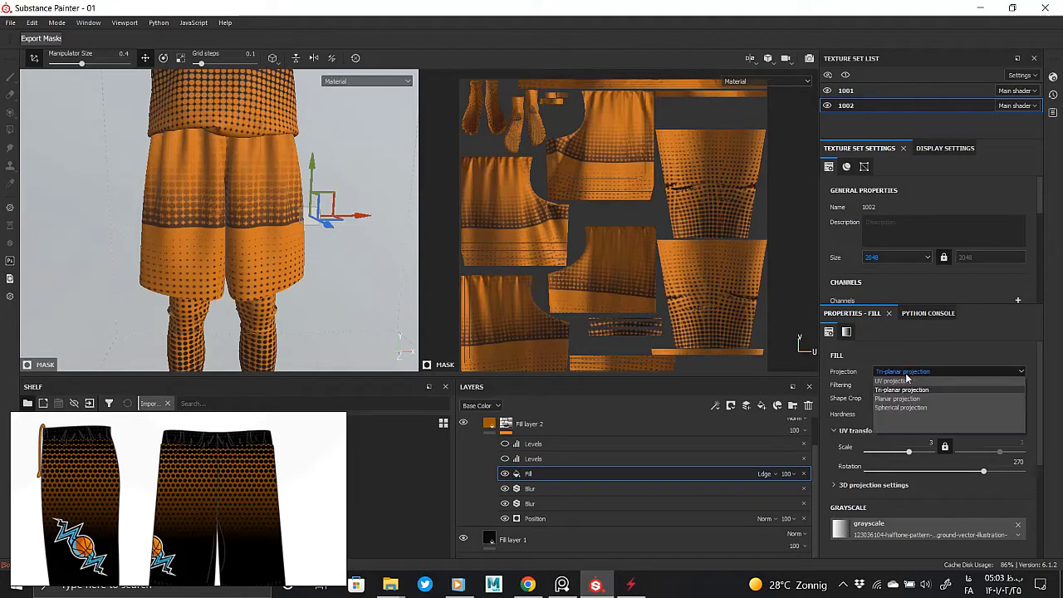
pyautogui.click(908, 399)
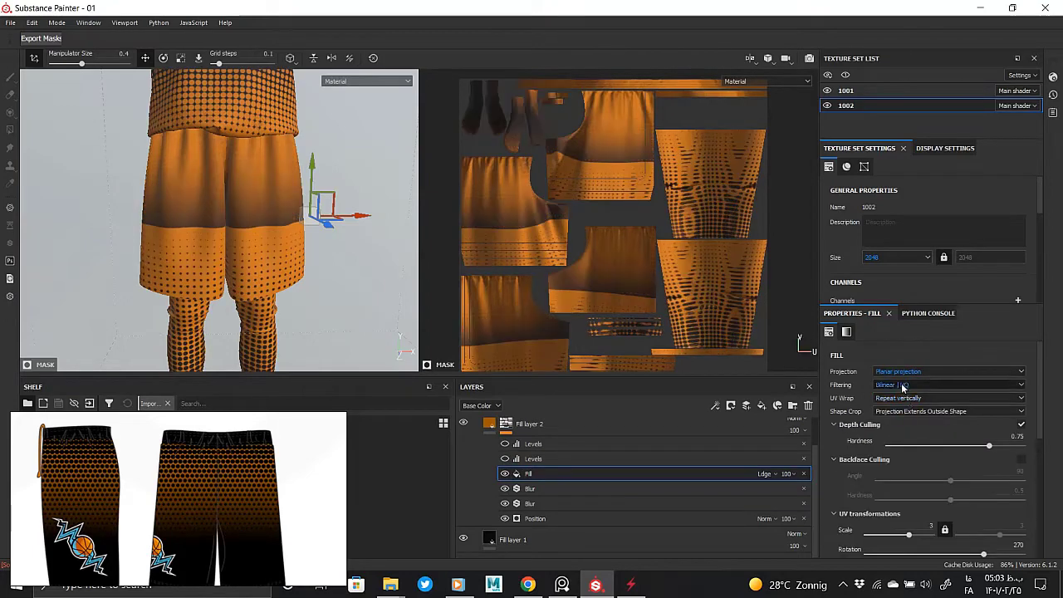
pyautogui.click(901, 374)
pyautogui.click(896, 407)
pyautogui.click(901, 372)
pyautogui.click(905, 380)
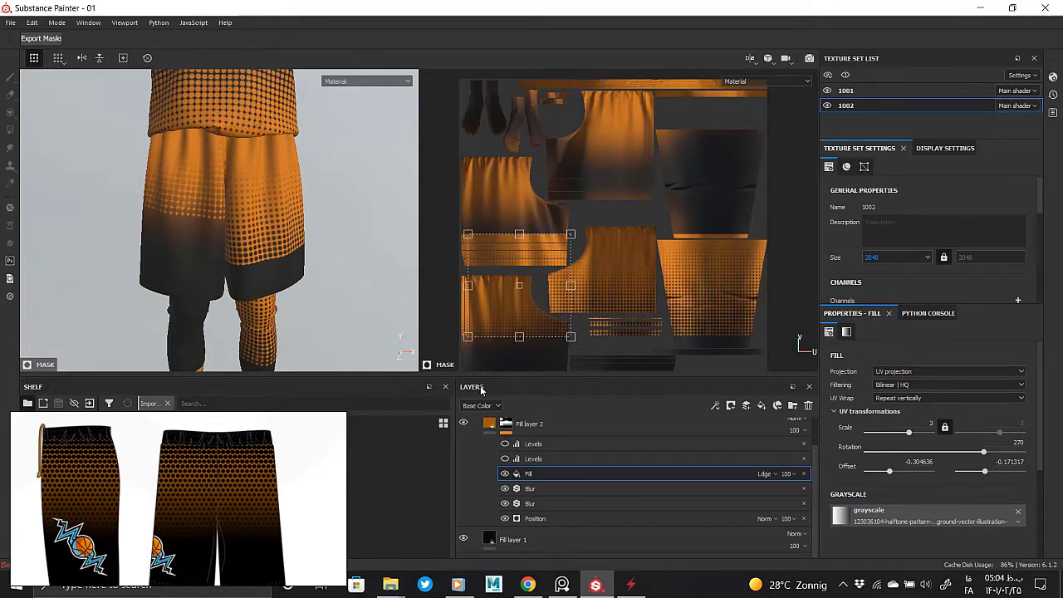
# - Adjust the halftone pattern's offset and dot size while comparing the second Levels effect
pyautogui.moveTo(514, 316)
pyautogui.mouseDown()
pyautogui.moveTo(515, 369)
pyautogui.moveTo(531, 243)
pyautogui.mouseUp()
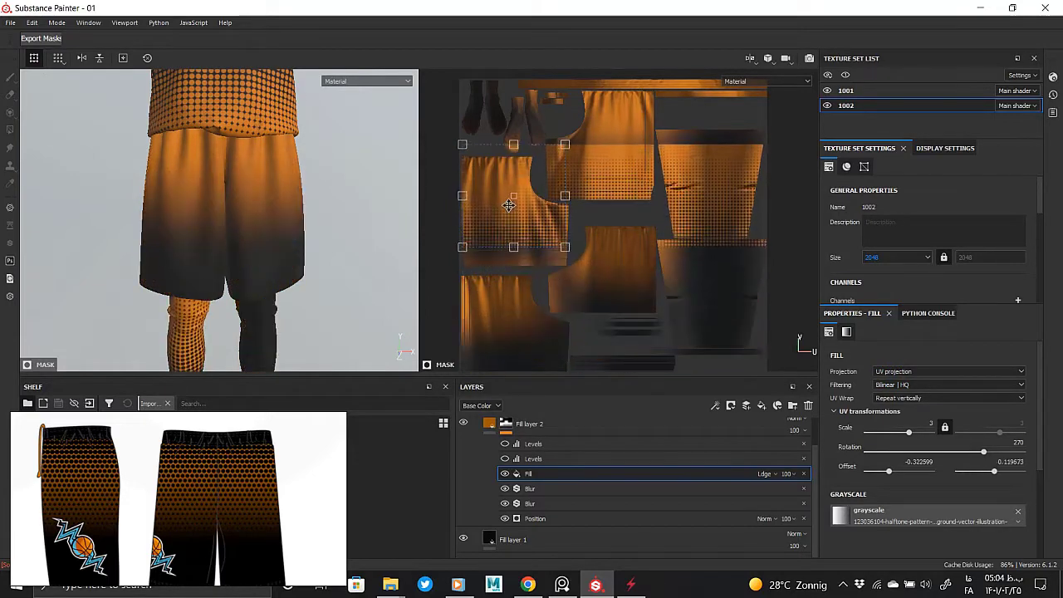
pyautogui.moveTo(930, 424); pyautogui.dragTo(927, 424)
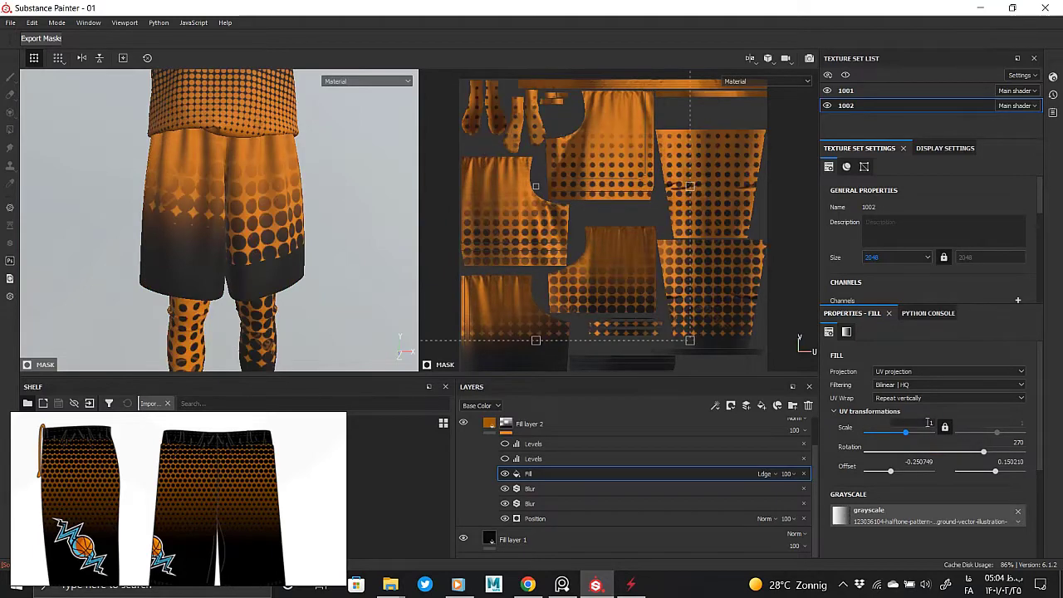
pyautogui.click(505, 458)
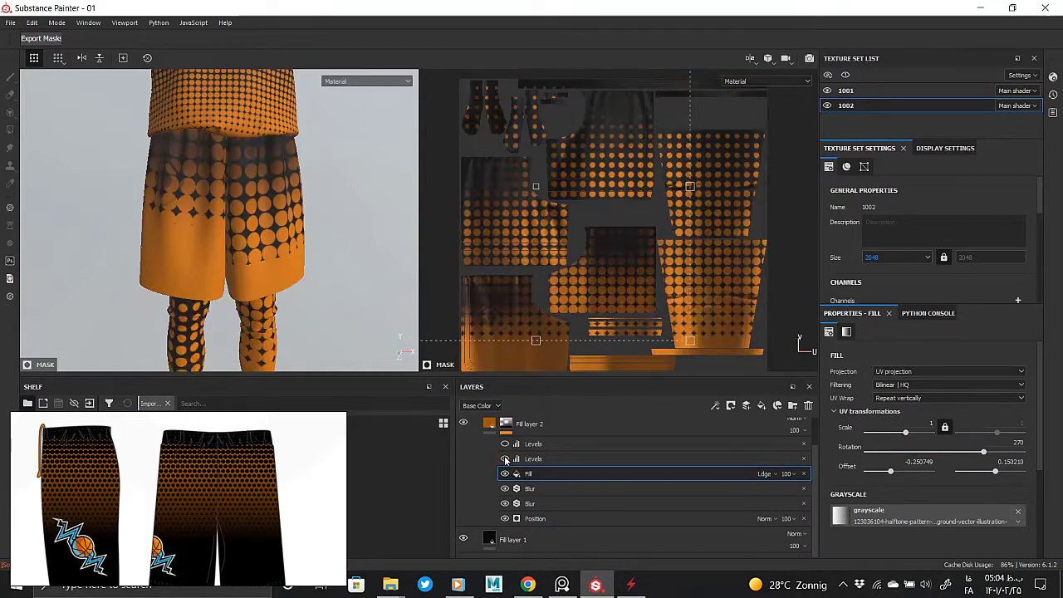
pyautogui.click(505, 459)
pyautogui.click(505, 458)
pyautogui.moveTo(905, 433); pyautogui.dragTo(906, 433)
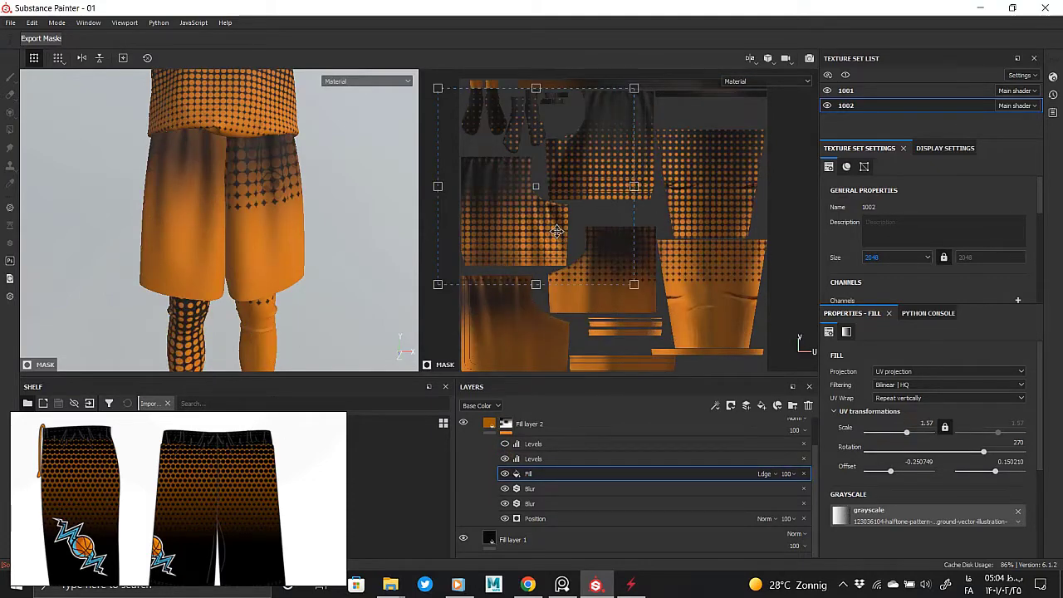
pyautogui.moveTo(557, 231); pyautogui.dragTo(583, 264)
# - Tile the halftone pattern in both directions and reposition it on the shorts
pyautogui.click(912, 399)
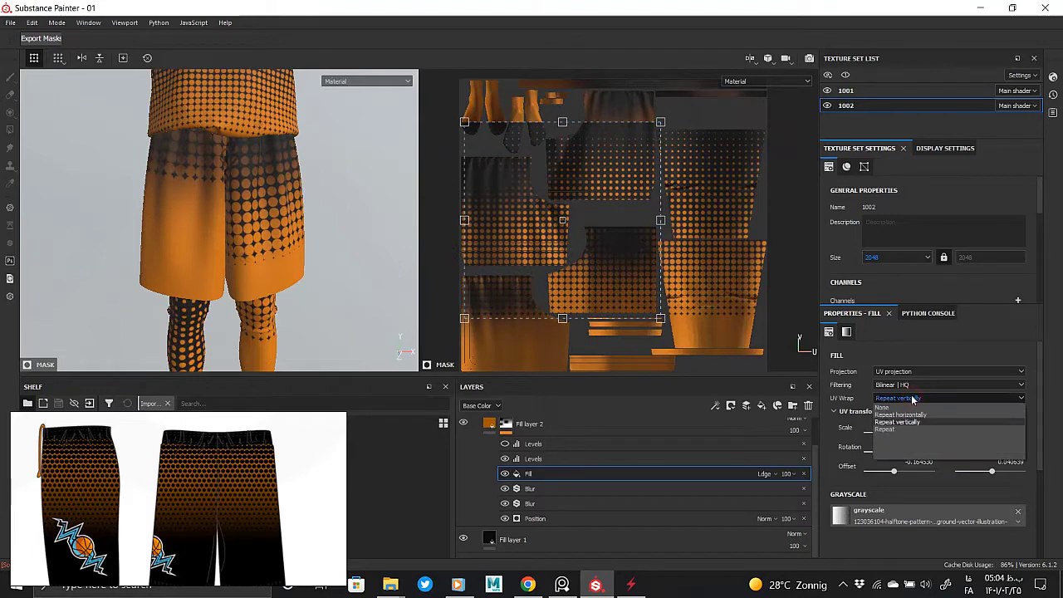
pyautogui.click(906, 420)
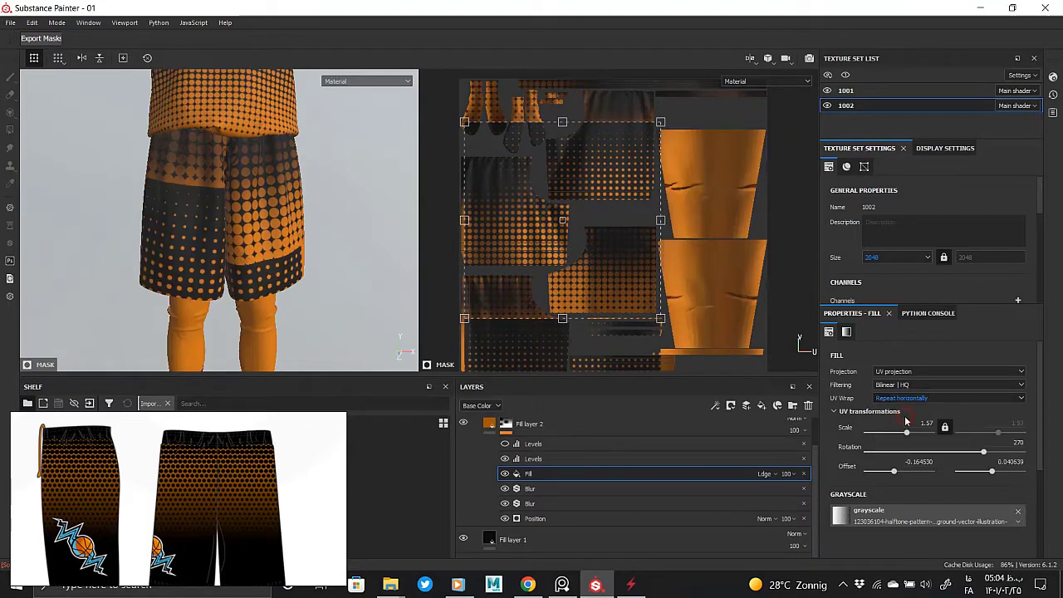
pyautogui.click(901, 399)
pyautogui.click(907, 447)
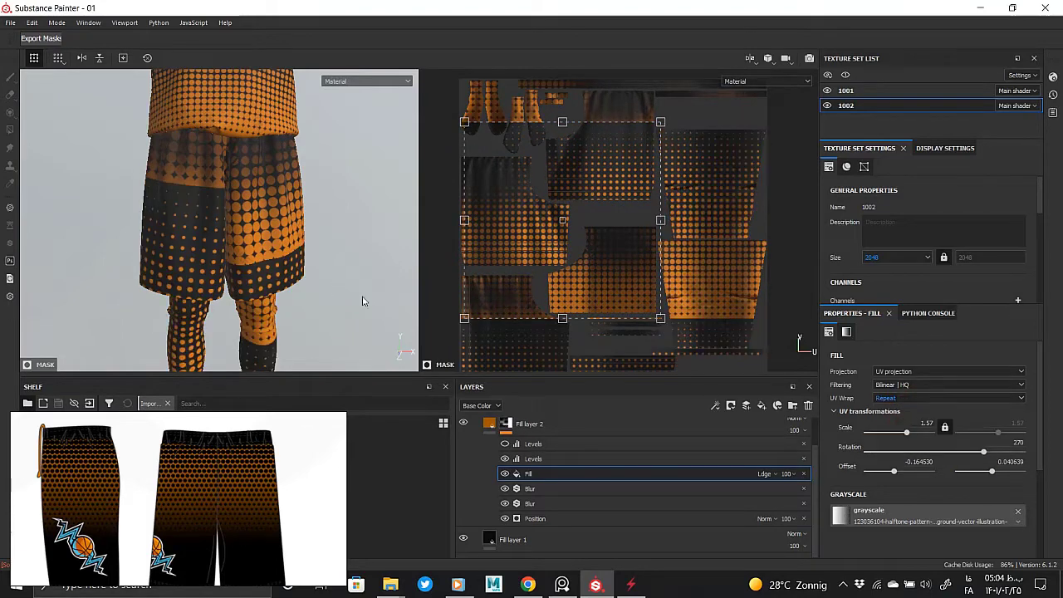
pyautogui.moveTo(588, 295)
pyautogui.mouseDown()
pyautogui.moveTo(596, 318)
pyautogui.moveTo(579, 274)
pyautogui.moveTo(638, 357)
pyautogui.mouseUp()
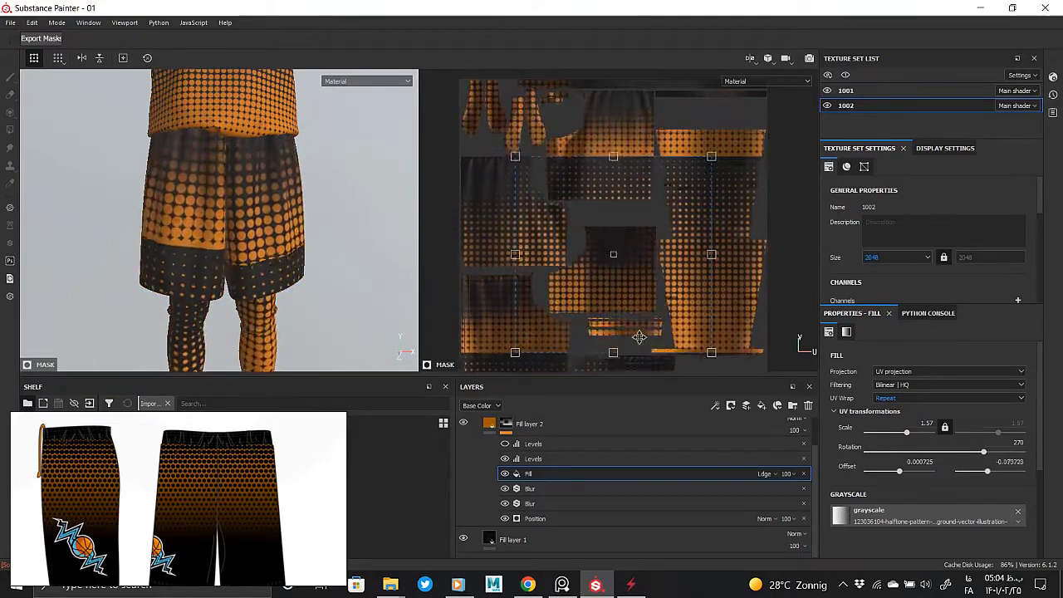
pyautogui.moveTo(308, 270)
pyautogui.keyDown('alt'); pyautogui.mouseDown()
pyautogui.moveTo(155, 285)
pyautogui.moveTo(339, 285)
pyautogui.moveTo(346, 269)
pyautogui.moveTo(371, 333)
pyautogui.mouseUp(); pyautogui.keyUp('alt')
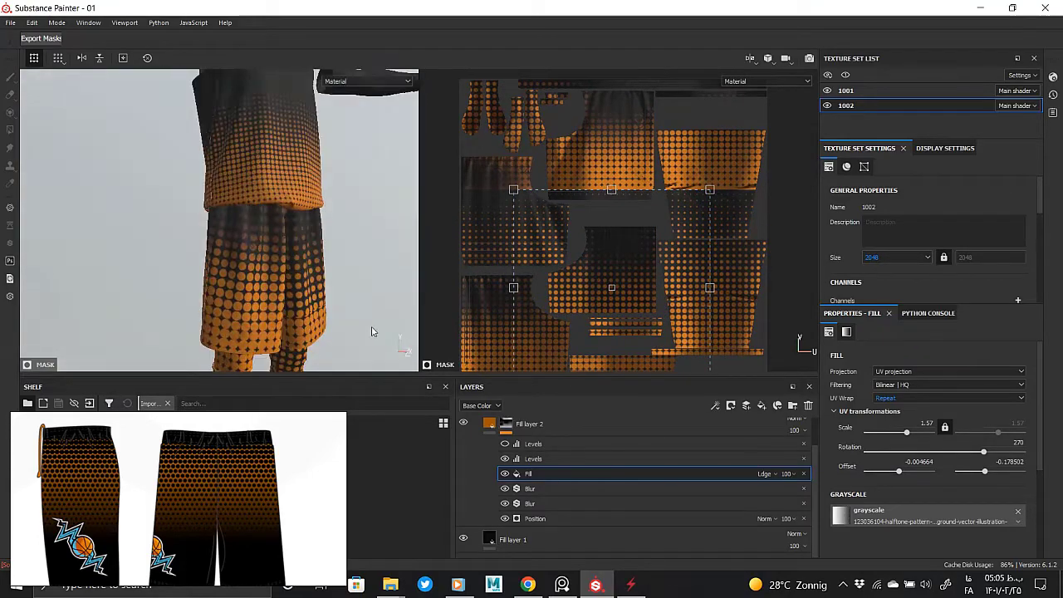
# - Stretch the projection to about 1.07 × 1.02 so larger dots cover the whole layout
pyautogui.moveTo(909, 430); pyautogui.dragTo(908, 433)
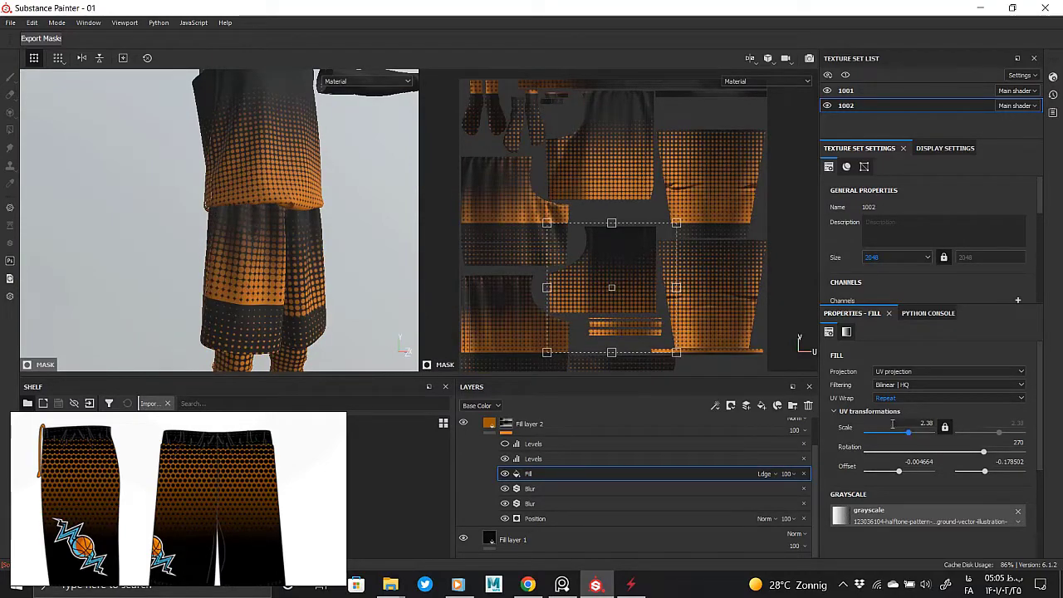
pyautogui.moveTo(76, 256)
pyautogui.keyDown('alt'); pyautogui.mouseDown()
pyautogui.moveTo(330, 228)
pyautogui.moveTo(269, 244)
pyautogui.mouseUp(); pyautogui.keyUp('alt')
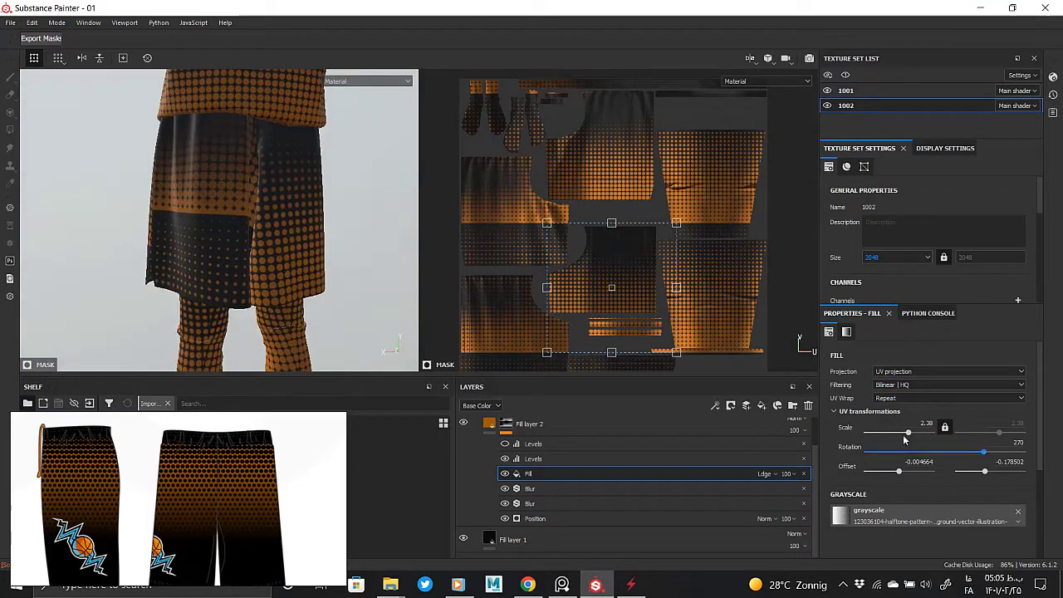
pyautogui.moveTo(644, 291); pyautogui.dragTo(556, 309)
pyautogui.moveTo(589, 242)
pyautogui.mouseDown()
pyautogui.moveTo(564, 273)
pyautogui.moveTo(762, 81)
pyautogui.mouseUp()
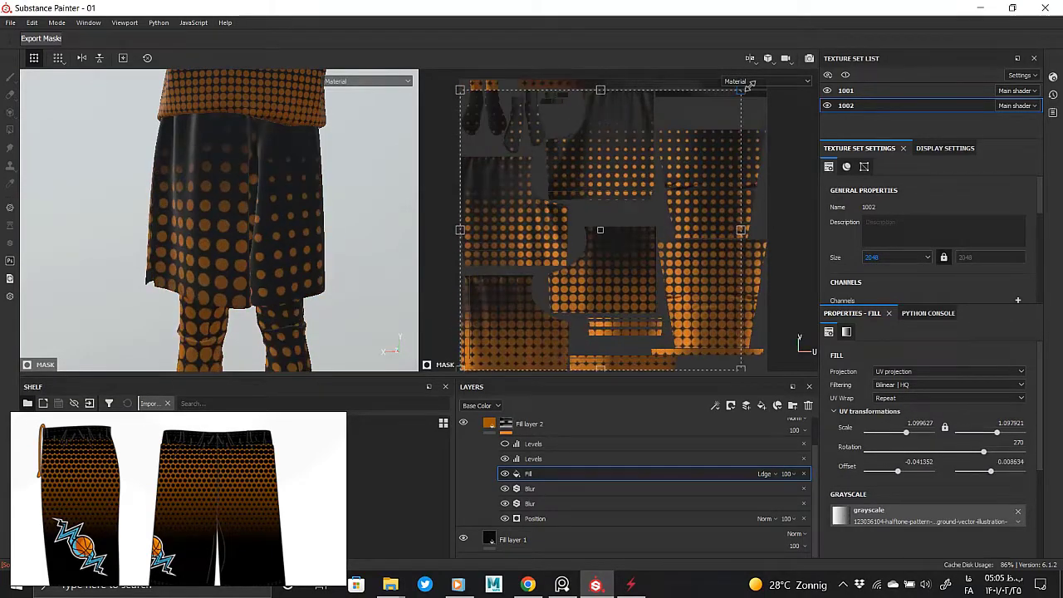
pyautogui.moveTo(192, 244)
pyautogui.keyDown('alt'); pyautogui.mouseDown()
pyautogui.moveTo(157, 266)
pyautogui.moveTo(249, 266)
pyautogui.mouseUp(); pyautogui.keyUp('alt')
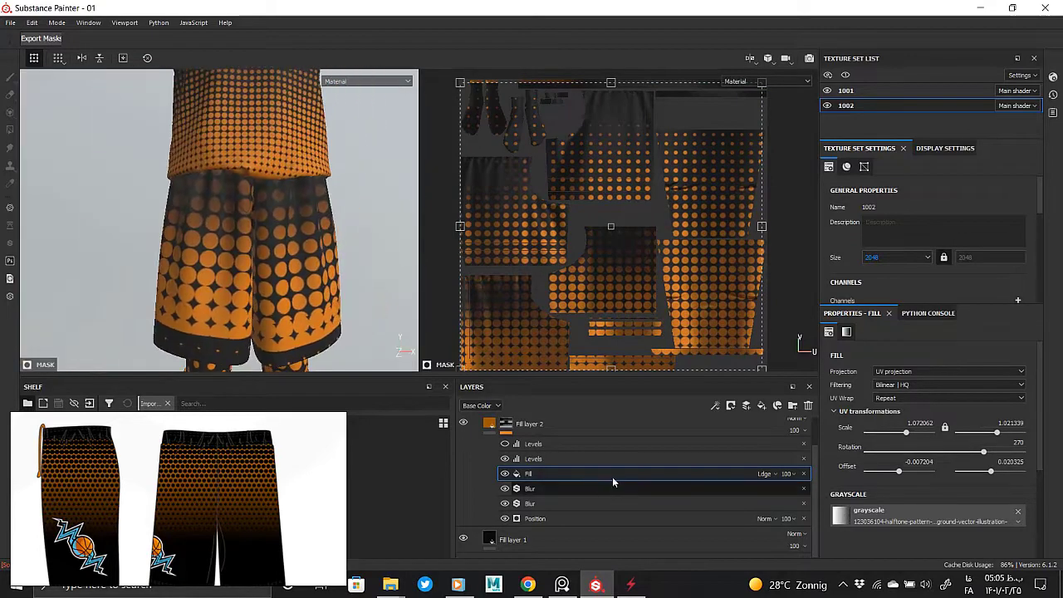
pyautogui.click(548, 425)
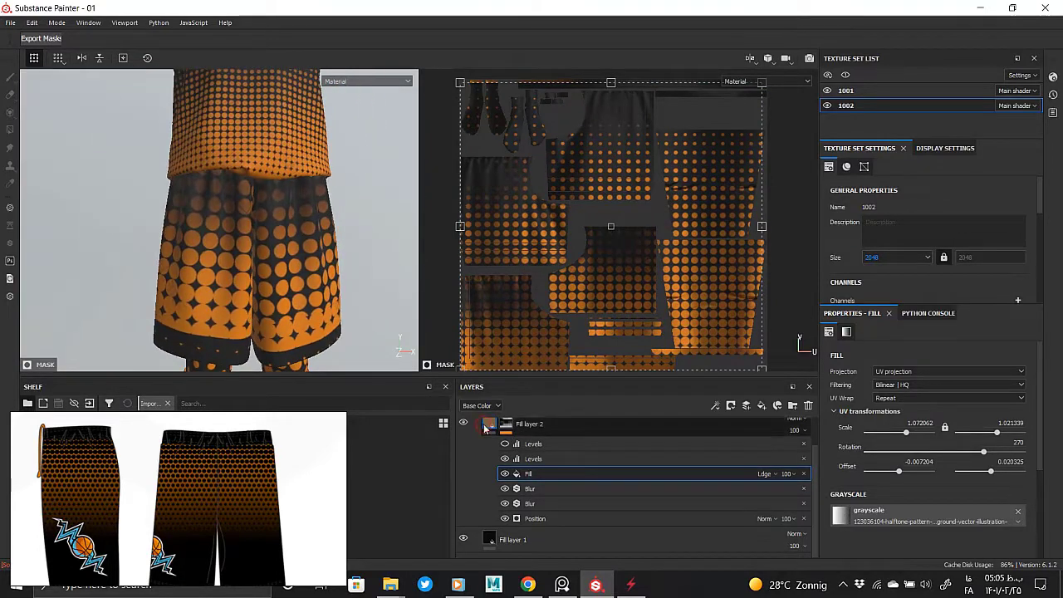
# - Hide the jersey top and undo the accidental layer deletions
pyautogui.click(810, 407)
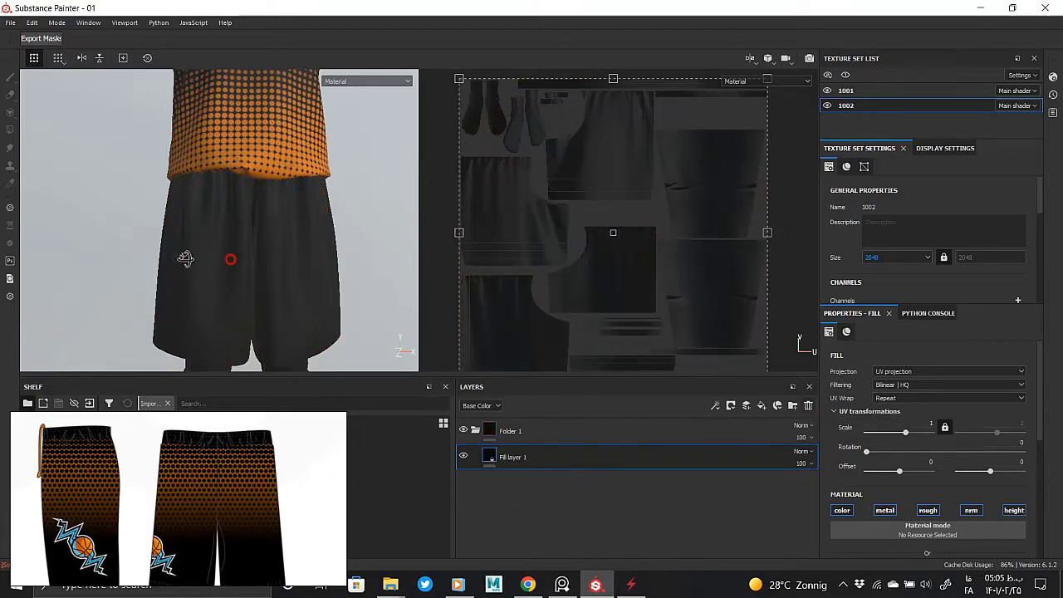
pyautogui.moveTo(230, 258)
pyautogui.keyDown('alt'); pyautogui.mouseDown()
pyautogui.moveTo(205, 247)
pyautogui.moveTo(240, 254)
pyautogui.mouseUp(); pyautogui.keyUp('alt')
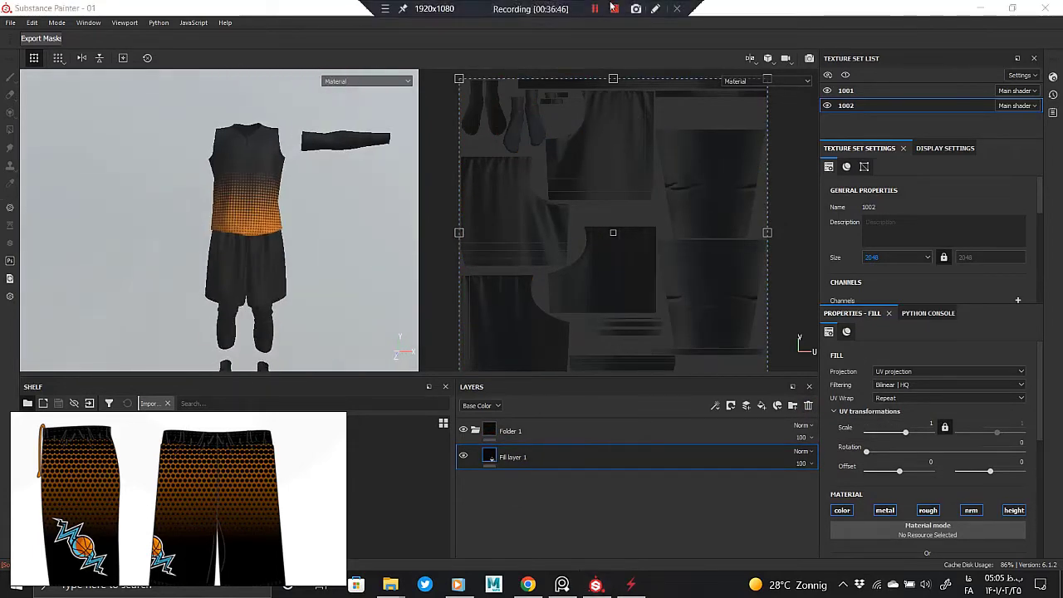
pyautogui.click(827, 91)
pyautogui.scroll(2, 246, 174)
pyautogui.scroll(2, 246, 174)
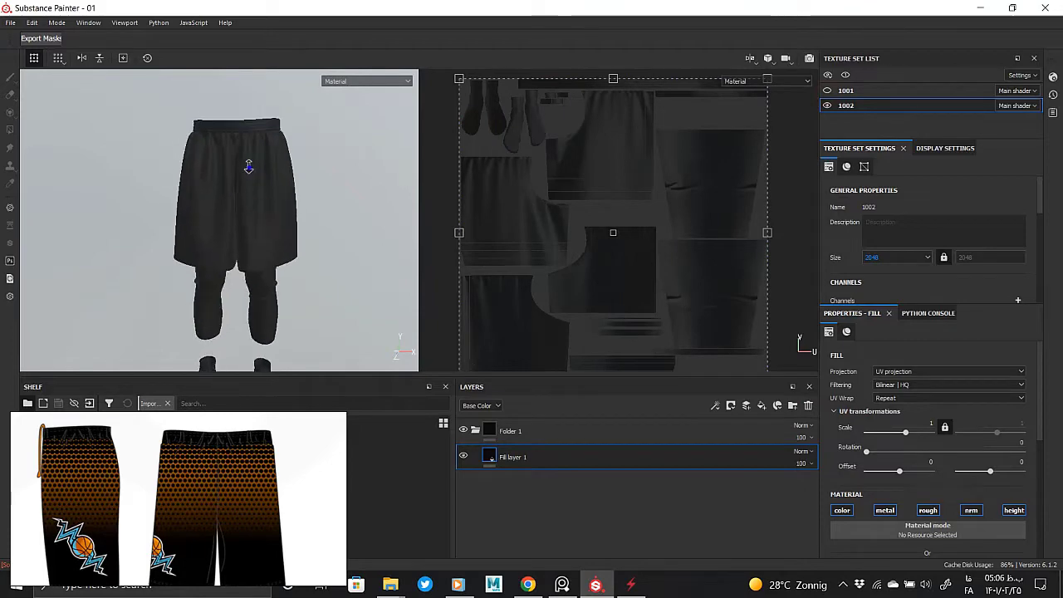
pyautogui.scroll(2, 246, 175)
pyautogui.keyDown('shift'); pyautogui.click(532, 430); pyautogui.keyUp('shift')
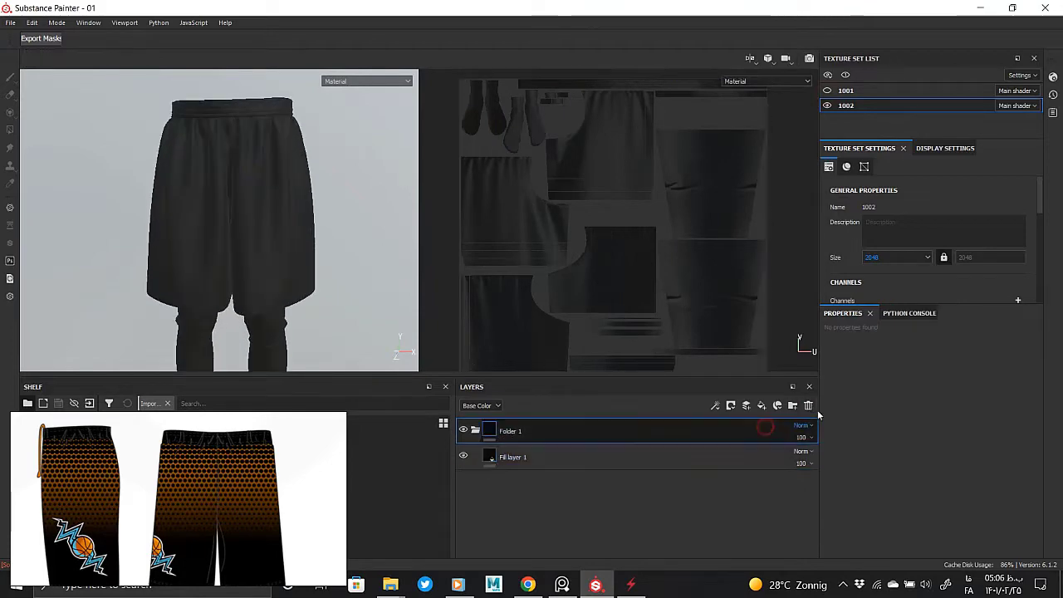
pyautogui.click(808, 405)
pyautogui.hotkey('ctrl', 'z')
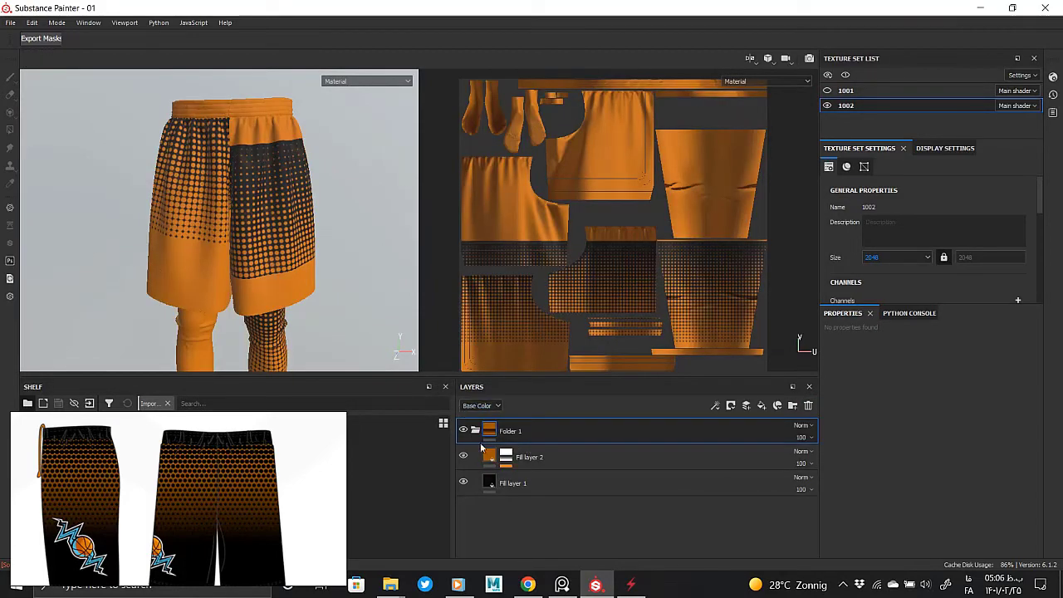
# - Hide the halftone fill in Fill layer 2's mask and lower the gradient balance to 0.53
pyautogui.click(506, 457)
pyautogui.click(505, 508)
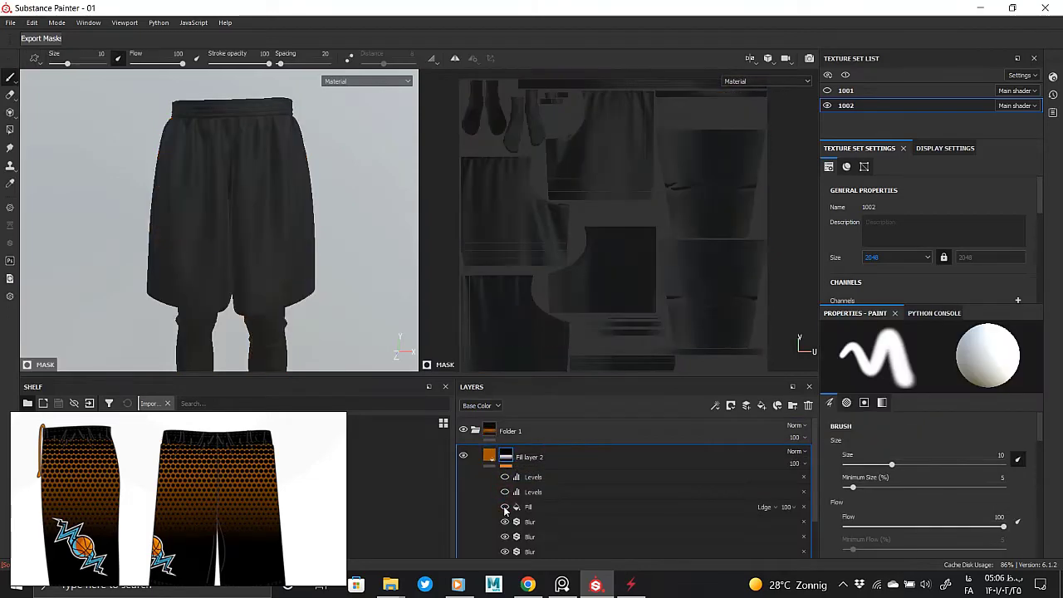
pyautogui.scroll(-1, 505, 545)
pyautogui.click(535, 534)
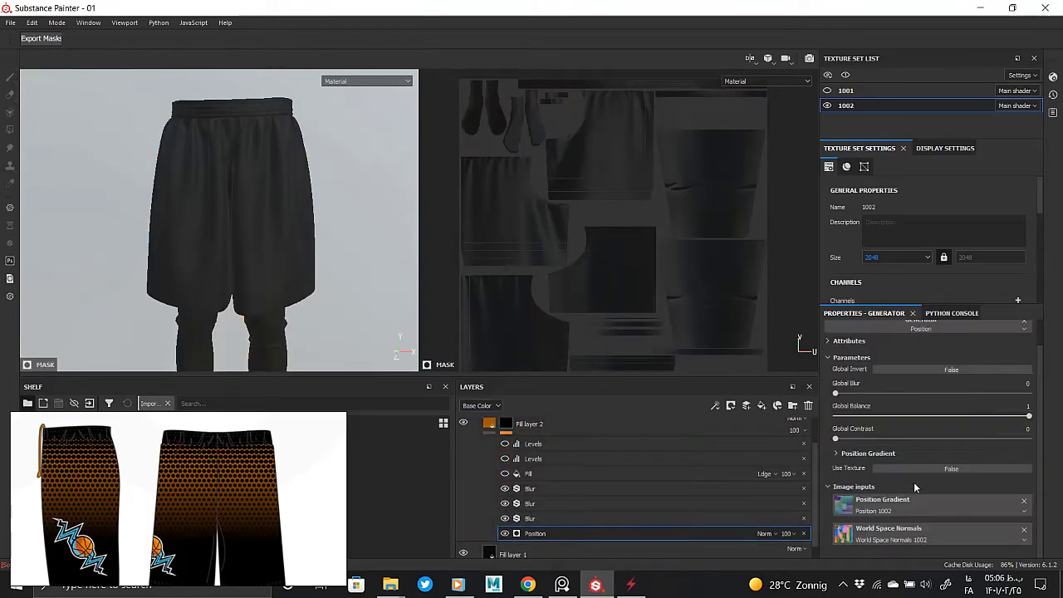
pyautogui.click(868, 454)
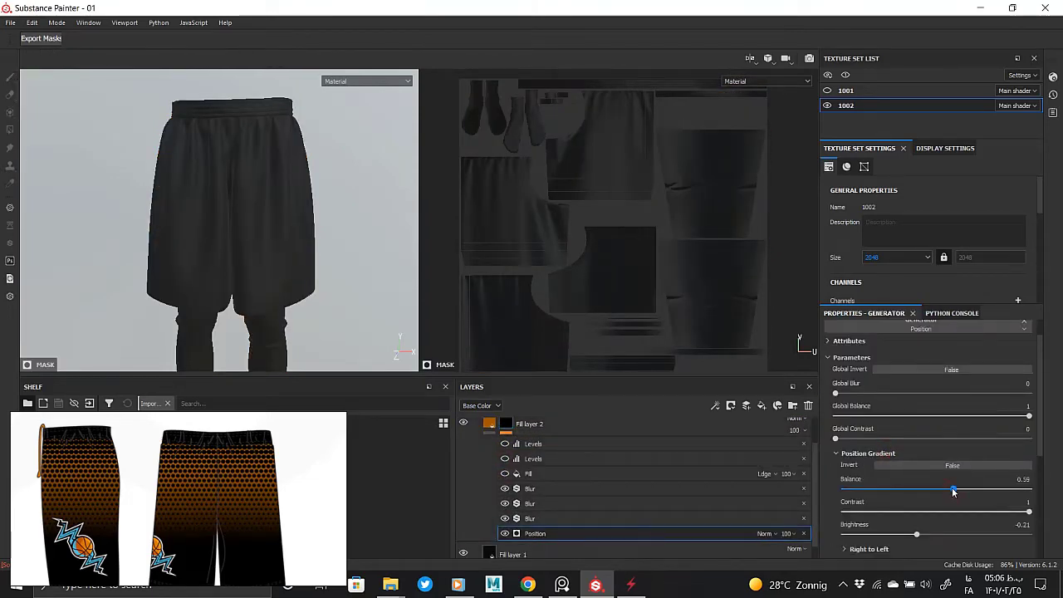
pyautogui.moveTo(949, 492); pyautogui.dragTo(942, 490)
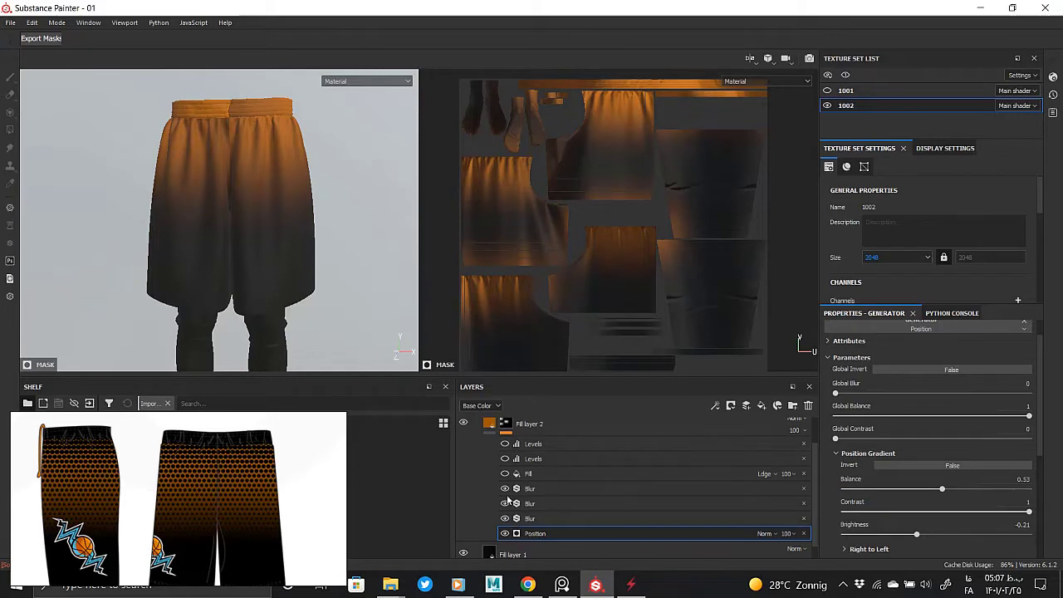
# - Delete the halftone Fill effect from the mask and reselect Fill layer 2
pyautogui.click(753, 476)
pyautogui.click(805, 473)
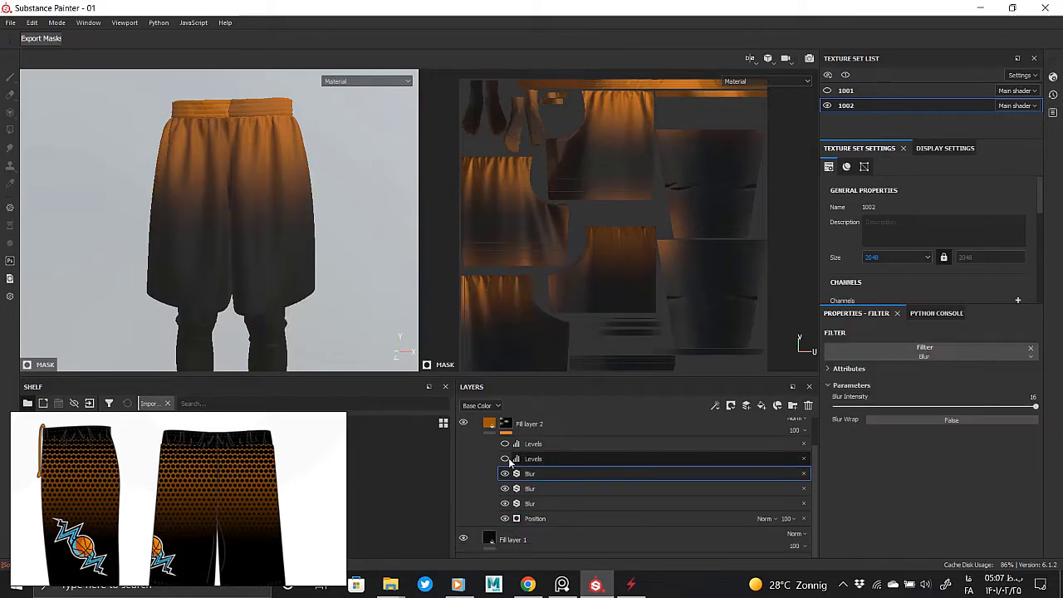
pyautogui.click(489, 426)
pyautogui.hotkey('ctrl', 'g')
# - Inspect the legs and shorts, then make the jersey top (texture set 1001) visible again
pyautogui.scroll(-2, 282, 262)
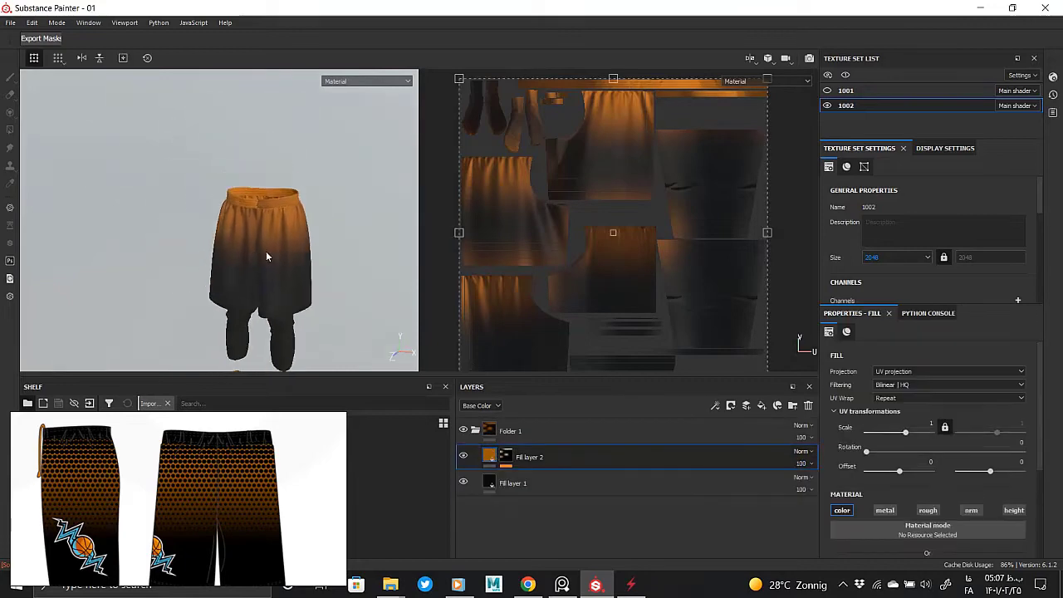
pyautogui.scroll(5, 249, 241)
pyautogui.moveTo(240, 280); pyautogui.dragTo(254, 142, button='middle')
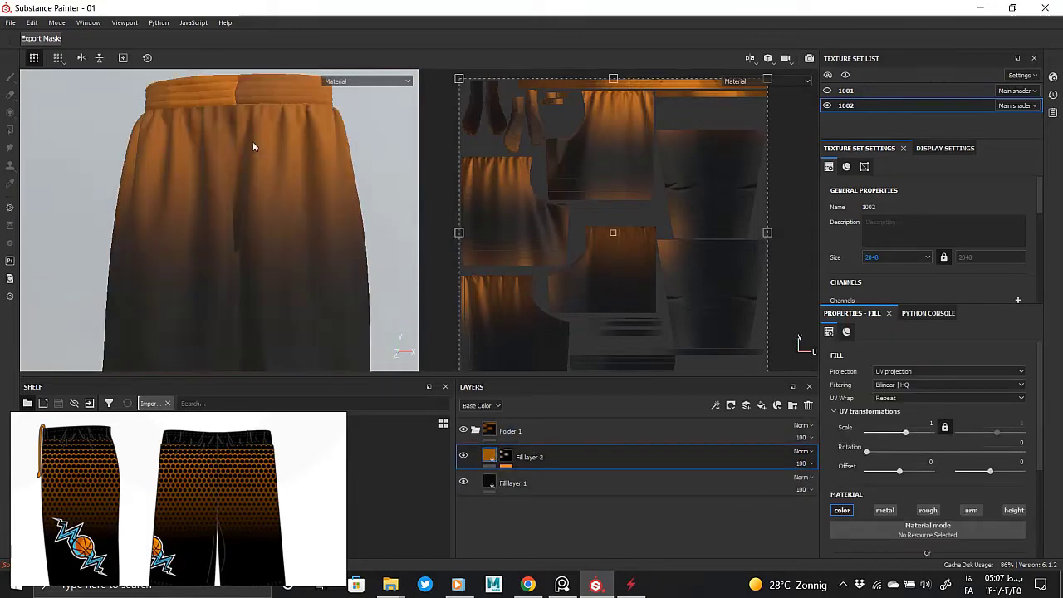
pyautogui.scroll(-5, 166, 208)
pyautogui.keyDown('alt'); pyautogui.moveTo(83, 207); pyautogui.dragTo(21, 178); pyautogui.keyUp('alt')
pyautogui.scroll(5, 193, 314)
pyautogui.keyDown('alt'); pyautogui.moveTo(194, 314); pyautogui.dragTo(285, 323); pyautogui.keyUp('alt')
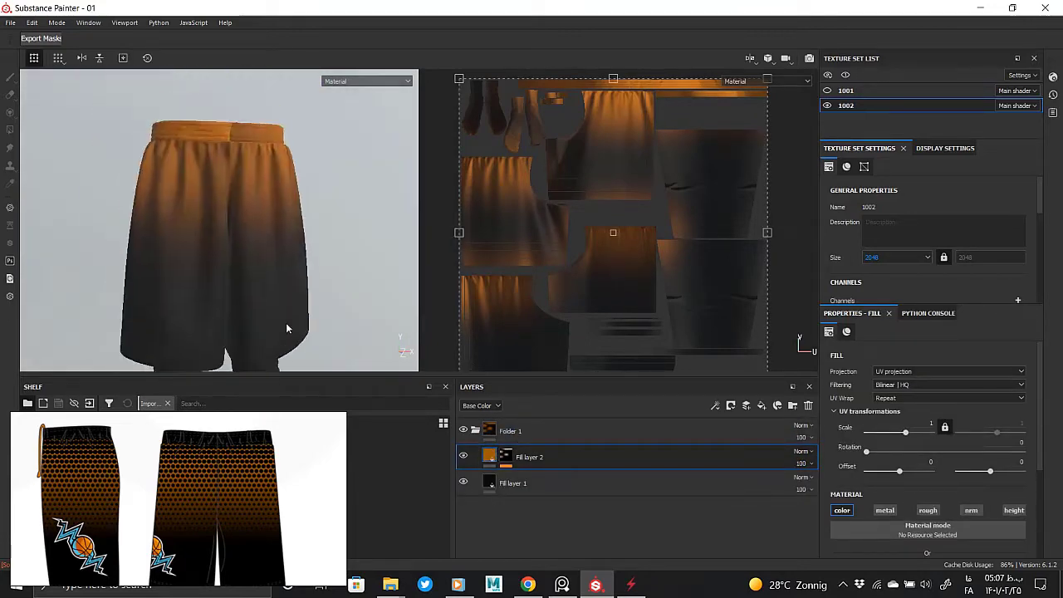
pyautogui.click(828, 91)
# - Lower Fill layer 2's Position Gradient balance to 0.51 to extend the orange downward
pyautogui.scroll(-3, 172, 174)
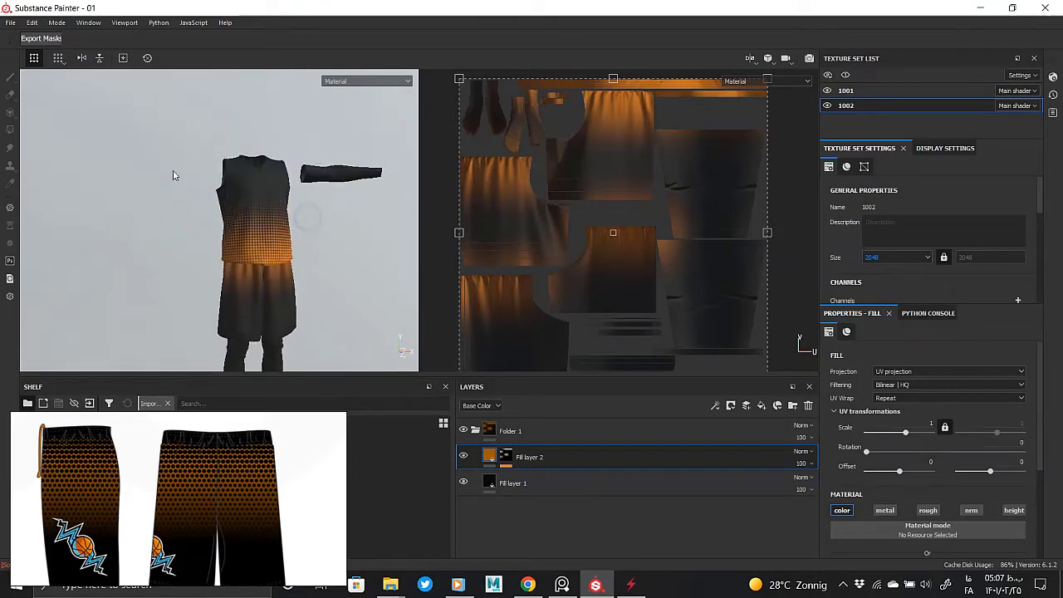
pyautogui.scroll(3, 275, 270)
pyautogui.scroll(2, 293, 214)
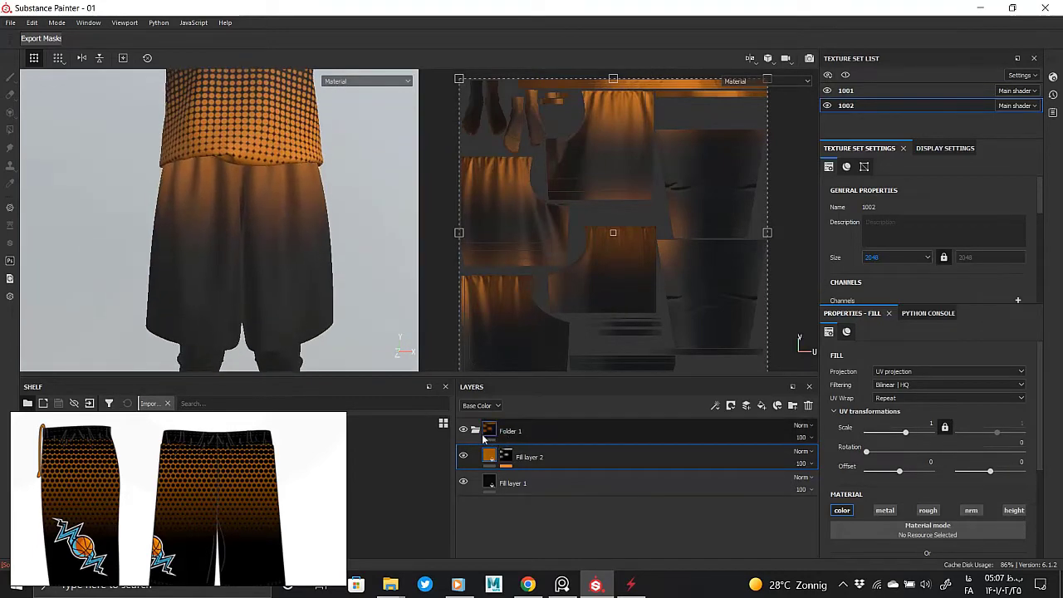
pyautogui.click(506, 457)
pyautogui.click(503, 468)
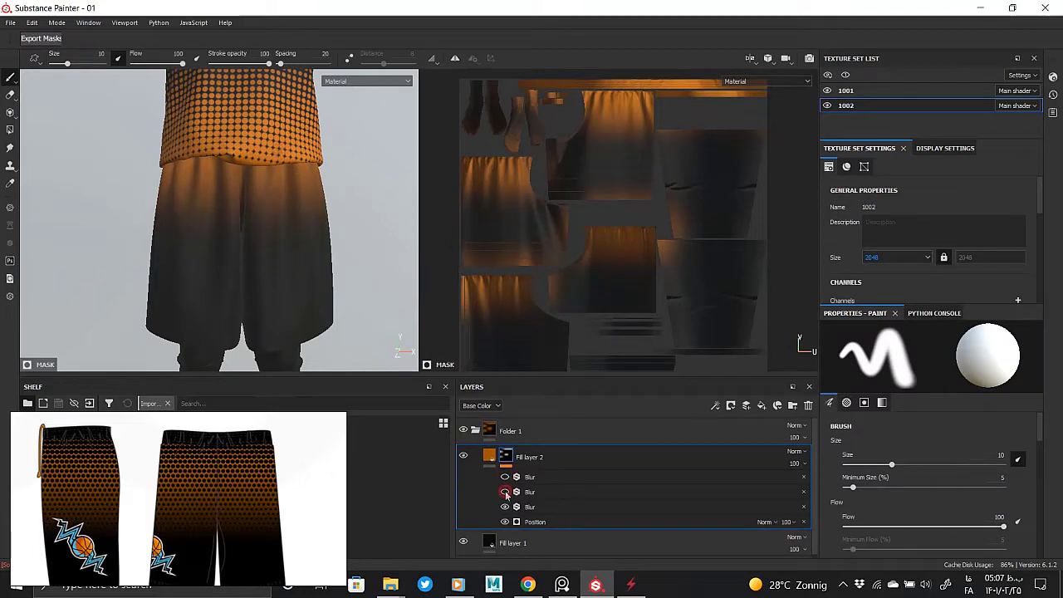
pyautogui.click(535, 522)
pyautogui.moveTo(946, 490); pyautogui.dragTo(939, 492)
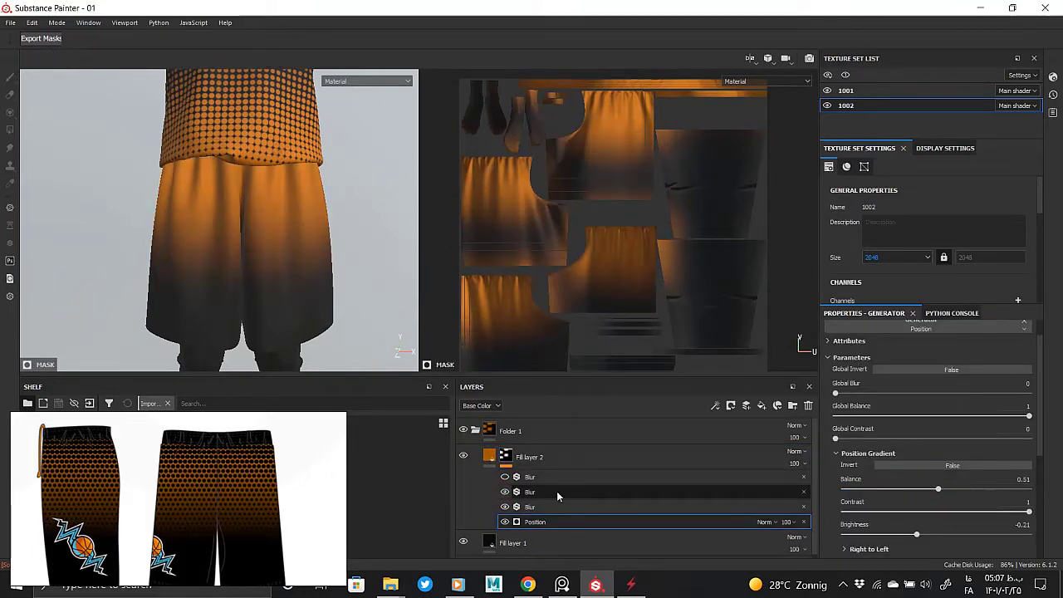
# - Delete the hidden top Blur effect from the mask
pyautogui.scroll(-2, 332, 253)
pyautogui.scroll(-3, 284, 238)
pyautogui.moveTo(284, 238)
pyautogui.keyDown('alt'); pyautogui.mouseDown()
pyautogui.moveTo(238, 276)
pyautogui.moveTo(327, 197)
pyautogui.moveTo(7, 257)
pyautogui.moveTo(309, 238)
pyautogui.moveTo(325, 441)
pyautogui.mouseUp(); pyautogui.keyUp('alt')
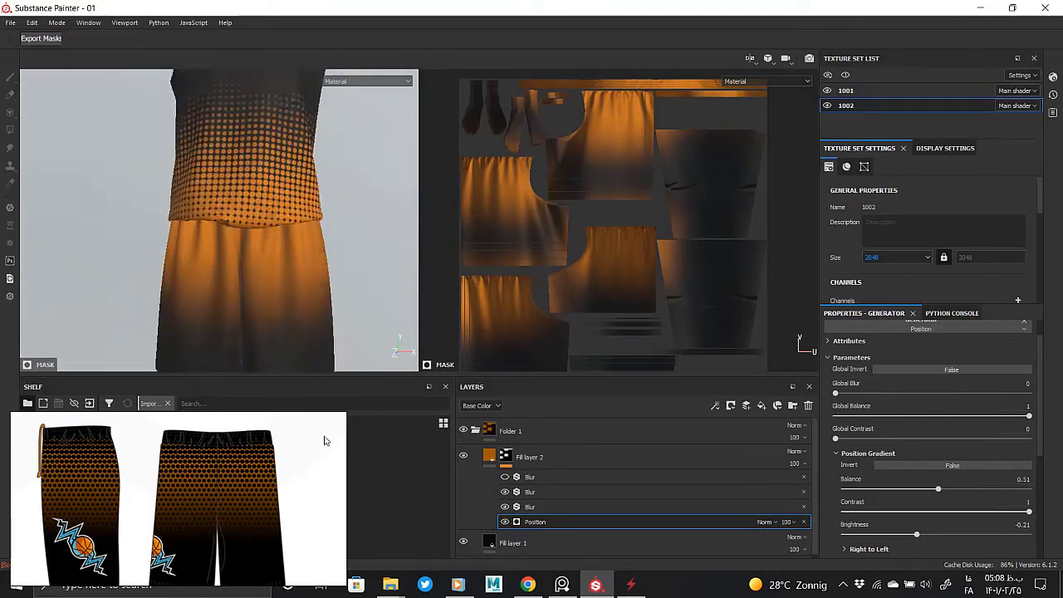
pyautogui.click(552, 479)
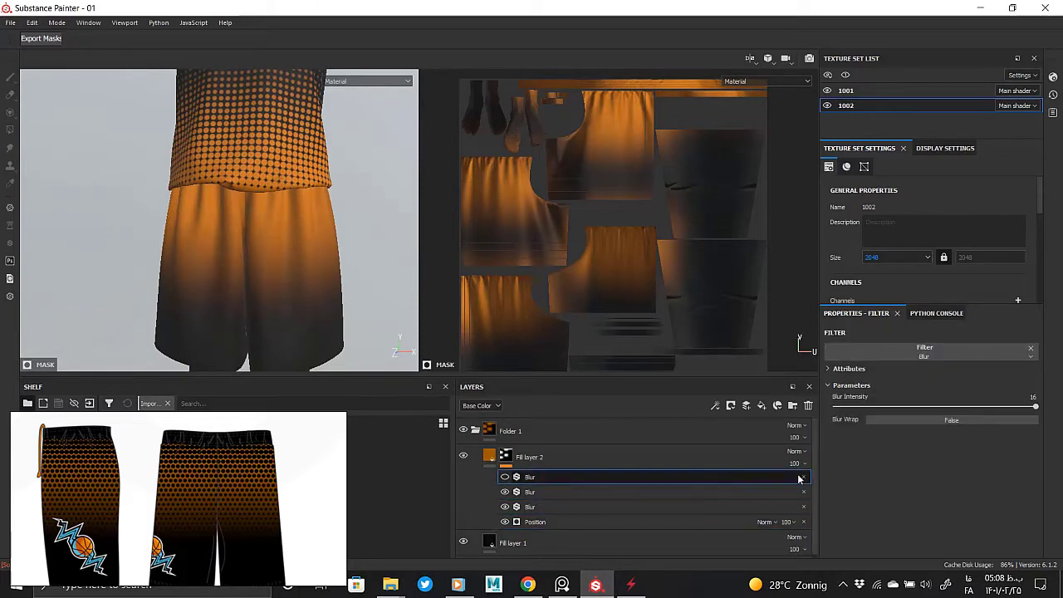
pyautogui.press('Delete')
# - Add a Fill effect to Fill layer 2's mask using Tile Generator as its grayscale
pyautogui.rightClick(551, 478)
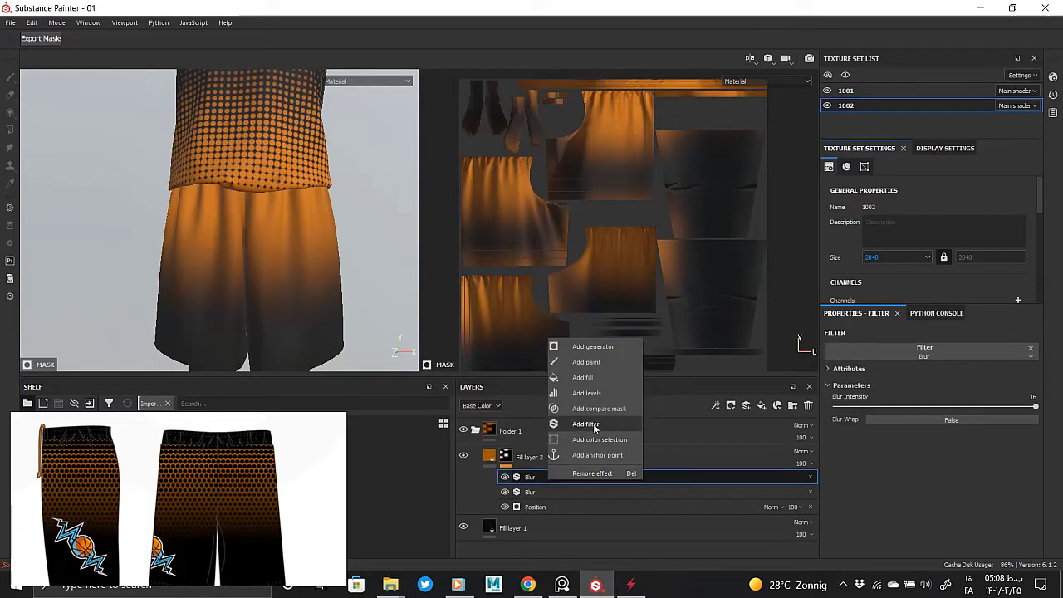
pyautogui.click(583, 377)
pyautogui.click(951, 518)
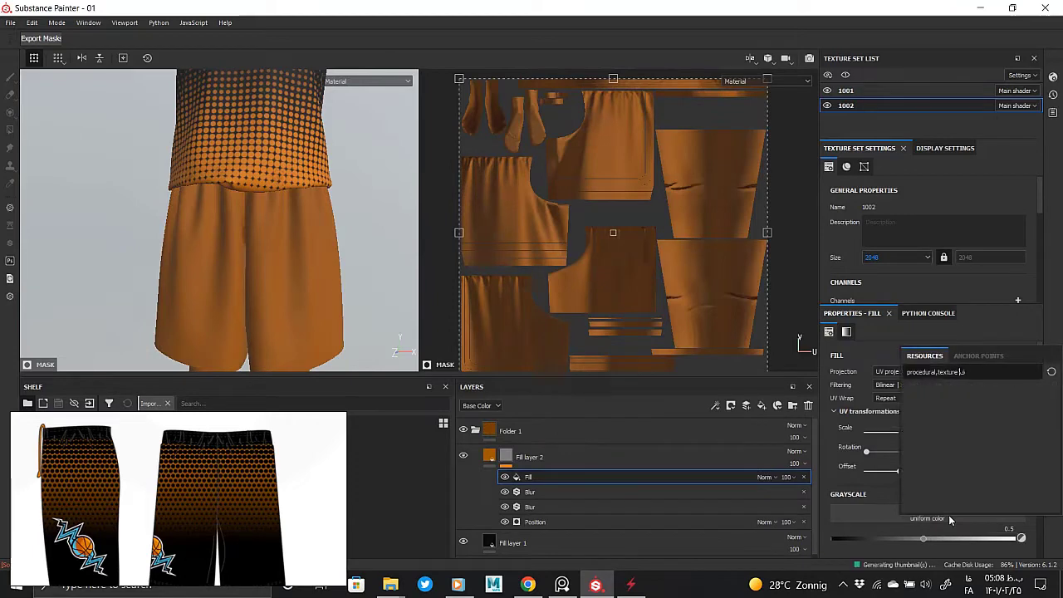
pyautogui.press('BackSpace')
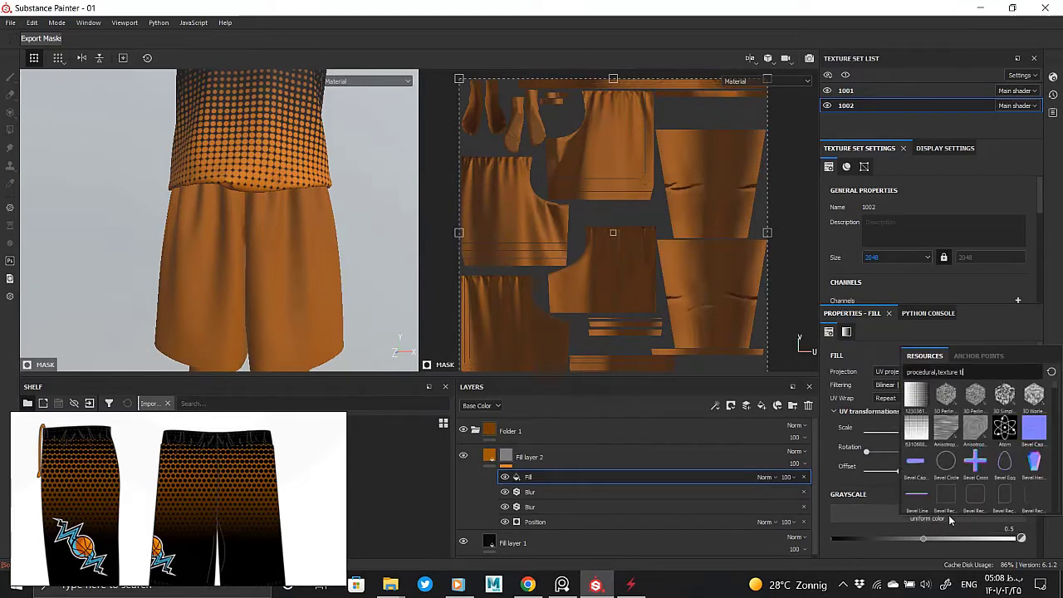
pyautogui.write('il')
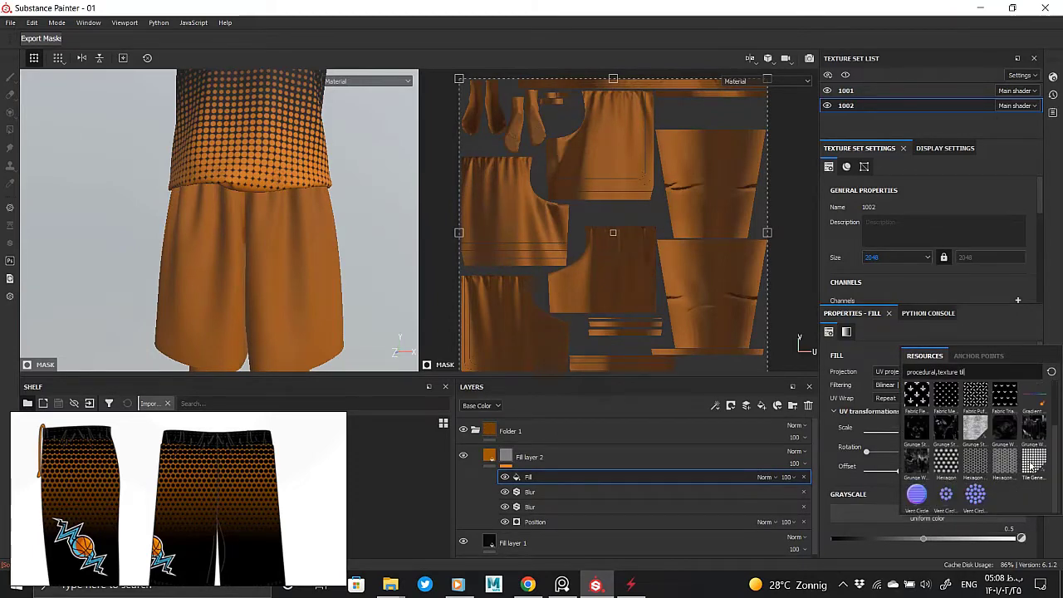
pyautogui.click(1033, 462)
# - Set the Tile Generator pattern type to Disc with scale 0.8
pyautogui.scroll(-3, 914, 515)
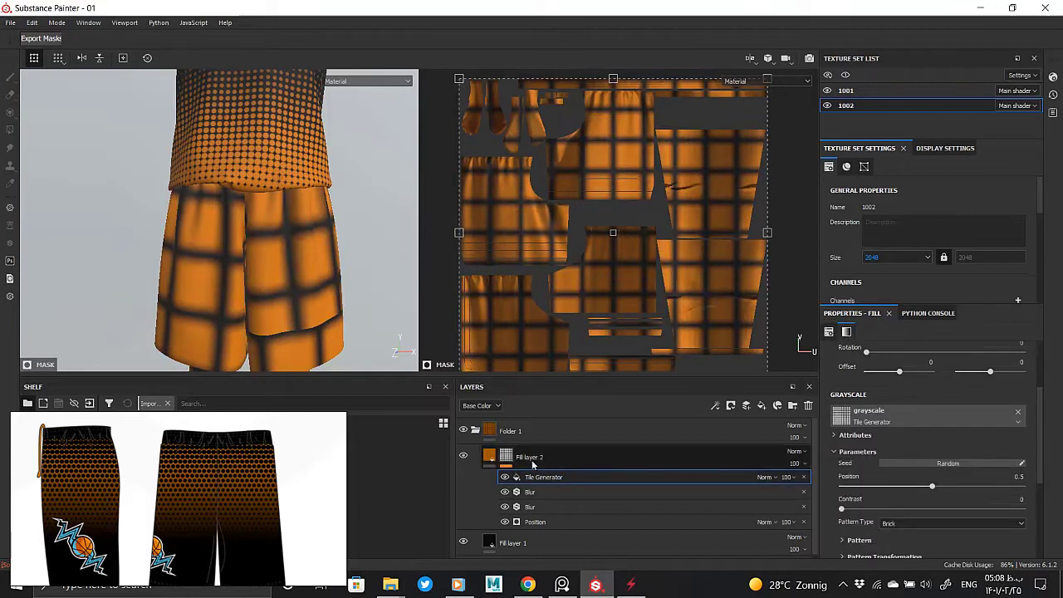
pyautogui.scroll(-2, 949, 488)
pyautogui.click(947, 456)
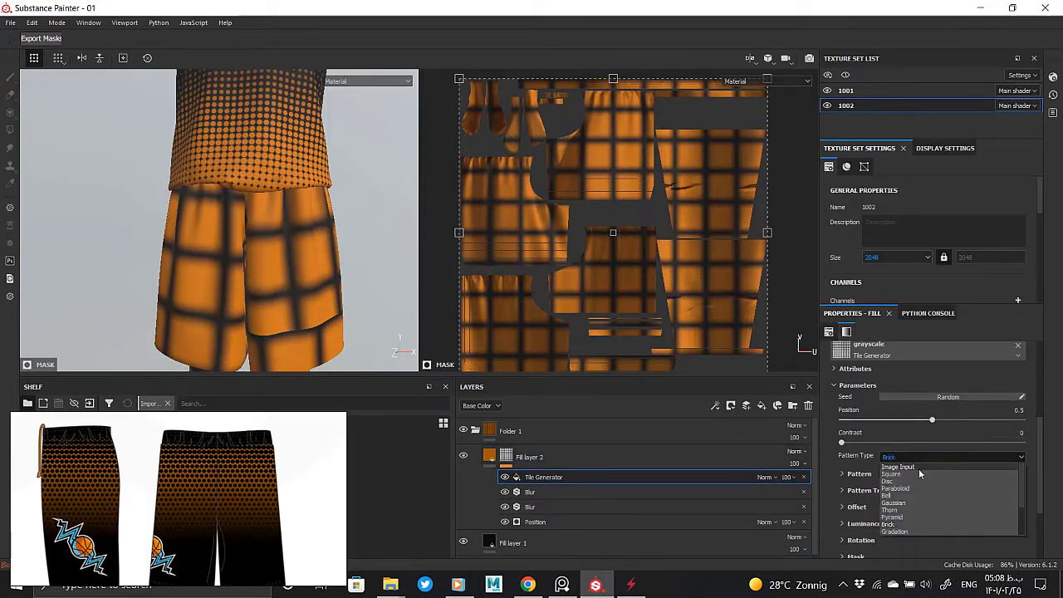
pyautogui.click(913, 475)
pyautogui.click(894, 457)
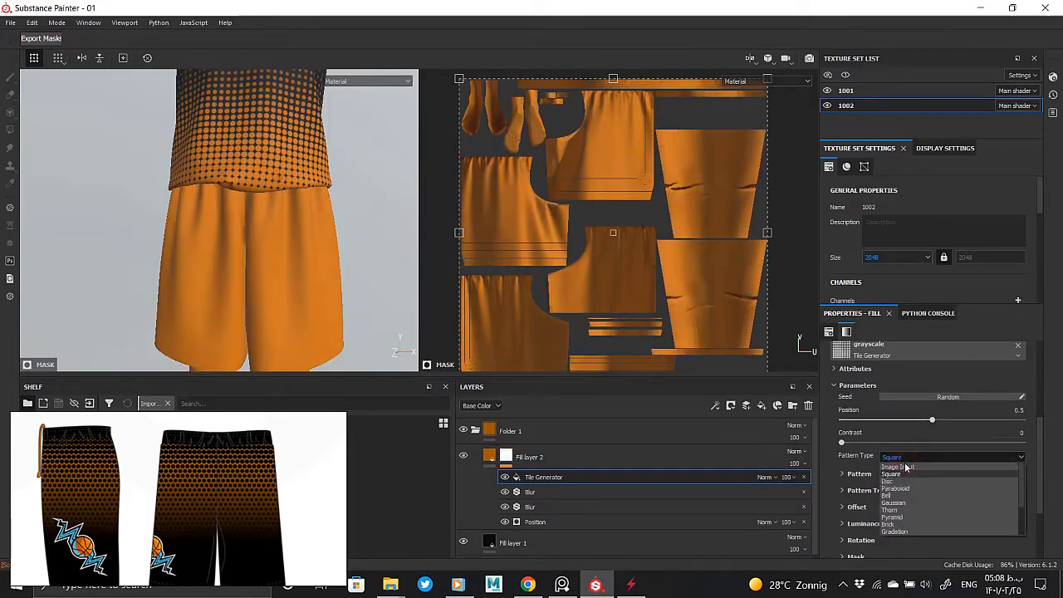
pyautogui.click(897, 482)
pyautogui.click(879, 478)
pyautogui.scroll(-2, 870, 482)
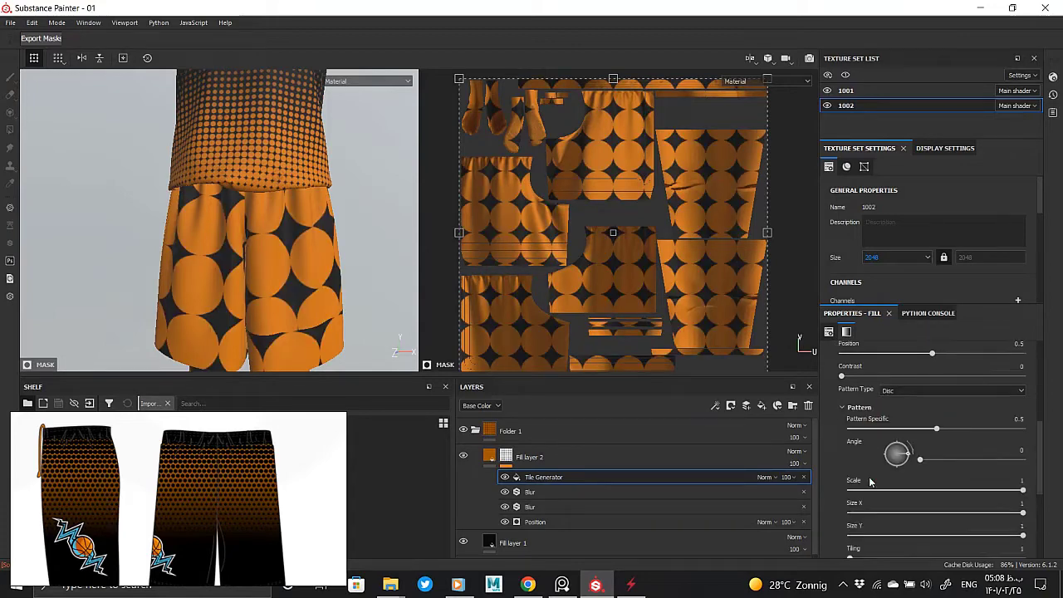
pyautogui.moveTo(1007, 488); pyautogui.dragTo(991, 493)
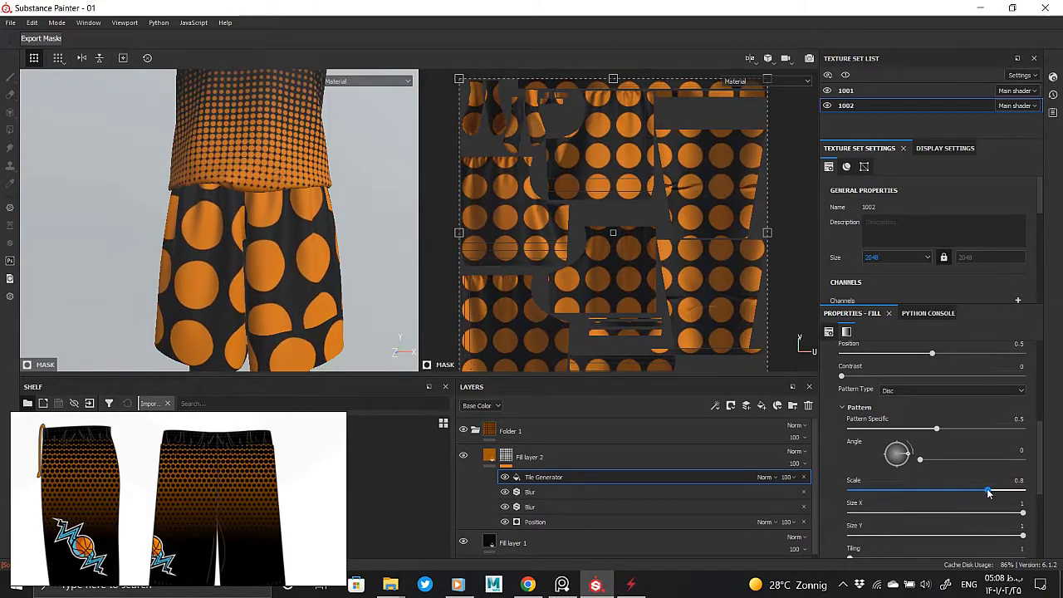
pyautogui.scroll(-3, 972, 514)
pyautogui.scroll(-2, 967, 512)
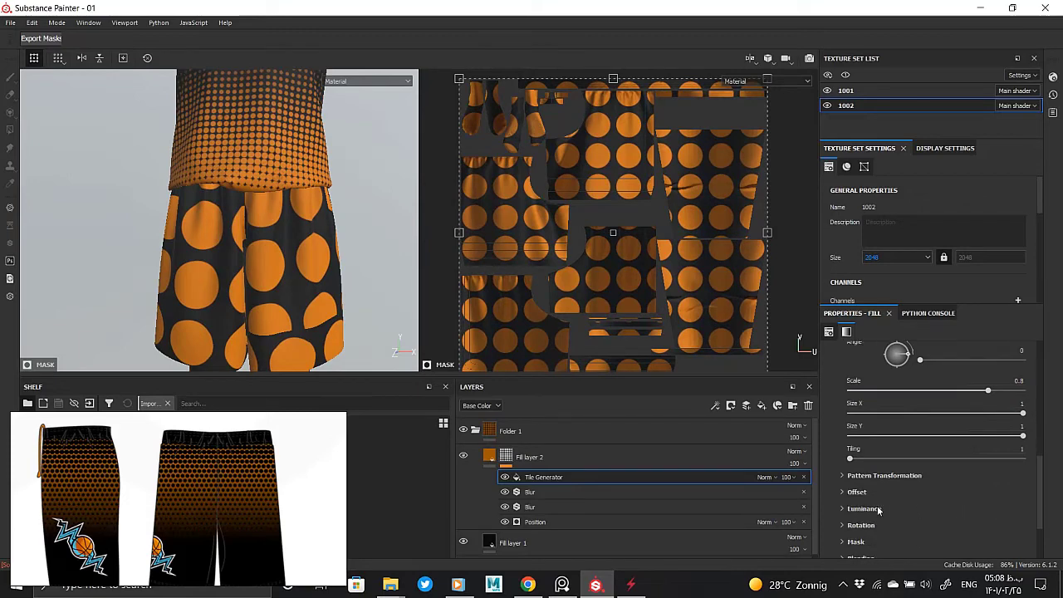
# - Set the tile counts Number X and Number Y to 100
pyautogui.click(881, 475)
pyautogui.scroll(-1, 914, 465)
pyautogui.write('0')
pyautogui.press('Return')
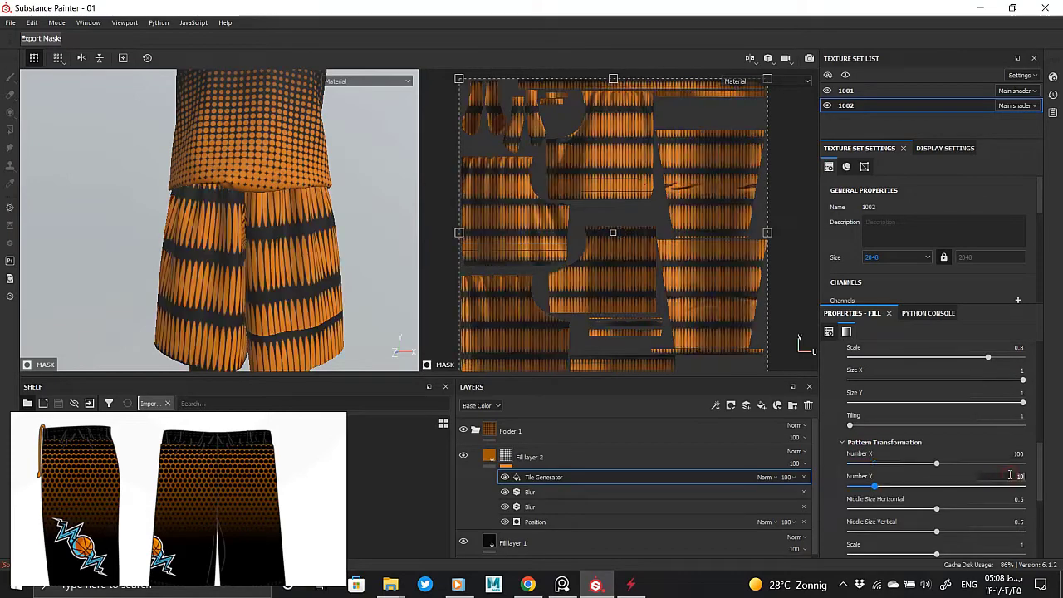
pyautogui.press('Return')
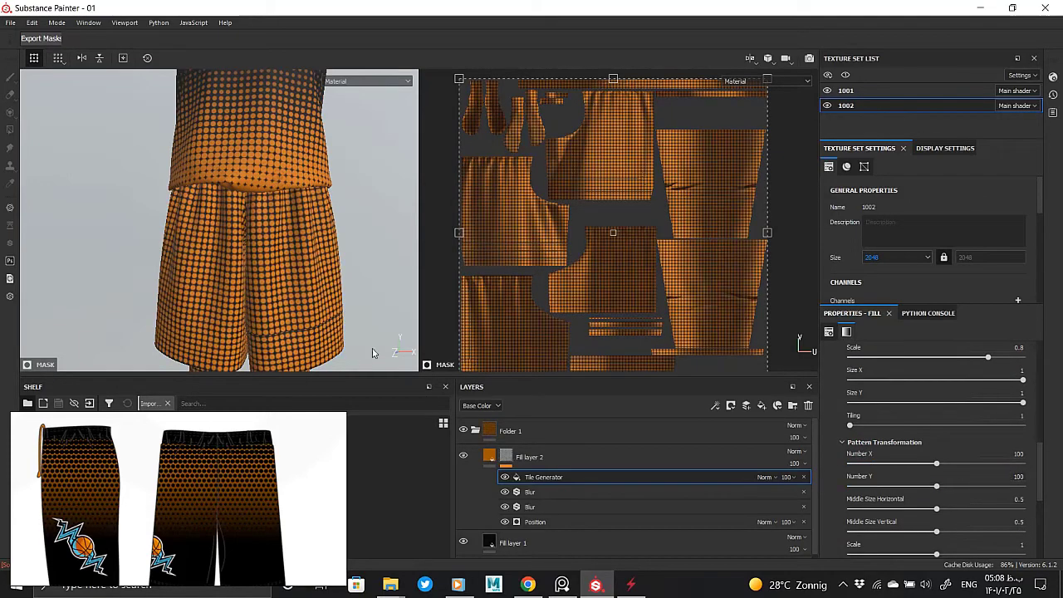
pyautogui.keyDown('alt'); pyautogui.moveTo(317, 294); pyautogui.dragTo(357, 291); pyautogui.keyUp('alt')
# - Blend the tile pattern over the orange with Multiply
pyautogui.click(766, 477)
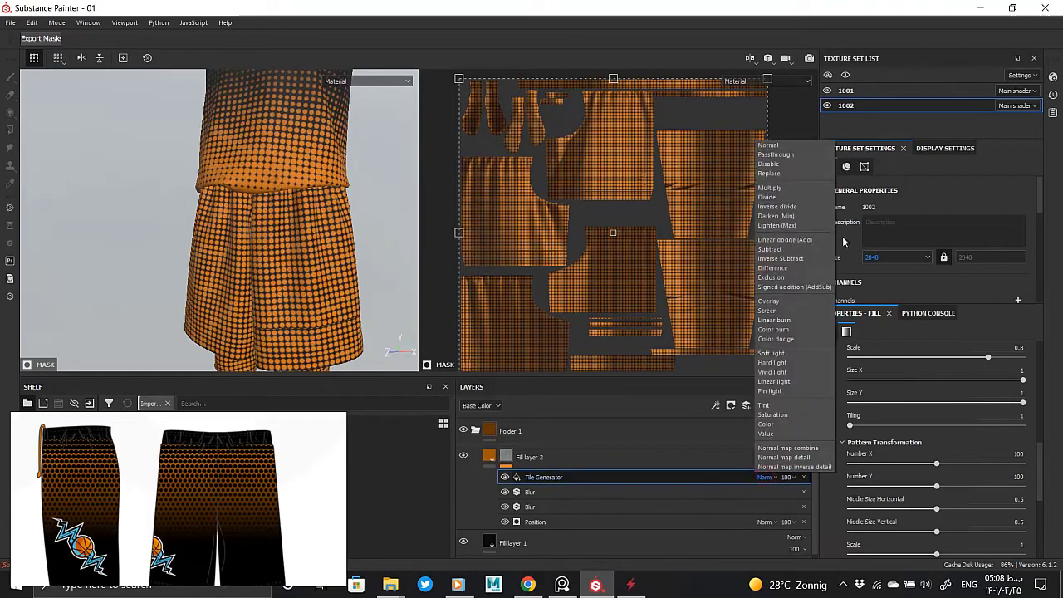
pyautogui.click(814, 241)
pyautogui.click(766, 477)
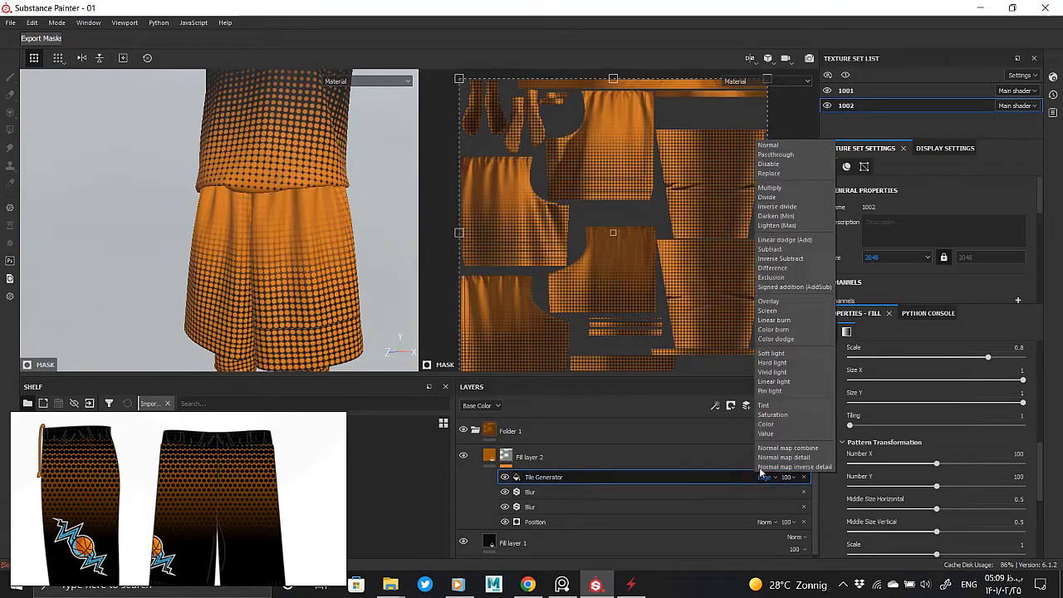
pyautogui.click(769, 188)
pyautogui.scroll(-3, 232, 274)
pyautogui.scroll(-3, 233, 266)
pyautogui.moveTo(238, 266)
pyautogui.keyDown('alt'); pyautogui.mouseDown()
pyautogui.moveTo(190, 266)
pyautogui.moveTo(308, 263)
pyautogui.moveTo(292, 268)
pyautogui.mouseUp(); pyautogui.keyUp('alt')
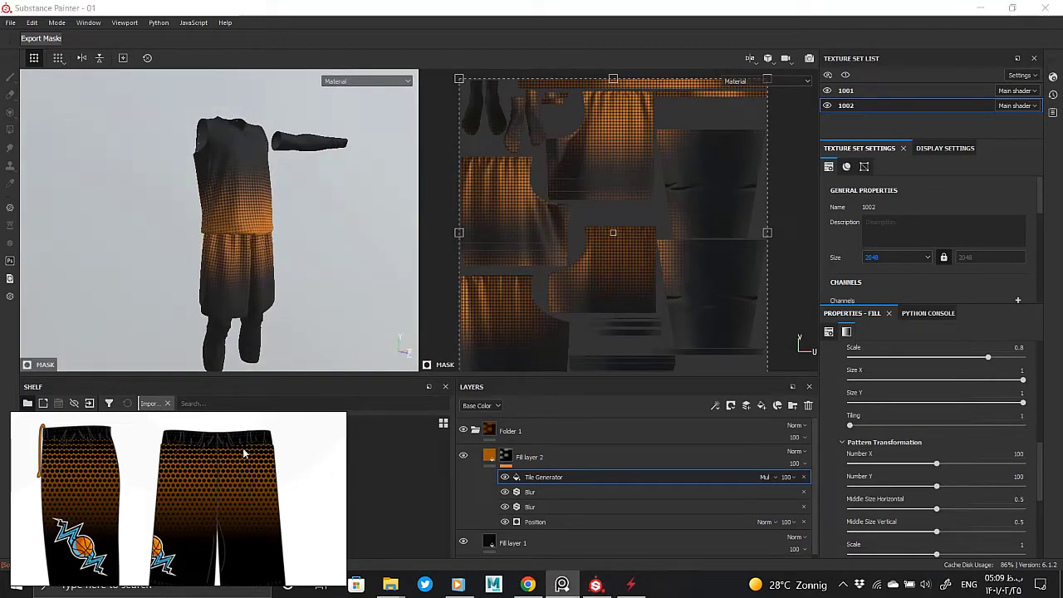
pyautogui.keyDown('alt'); pyautogui.moveTo(334, 333); pyautogui.dragTo(304, 278); pyautogui.keyUp('alt')
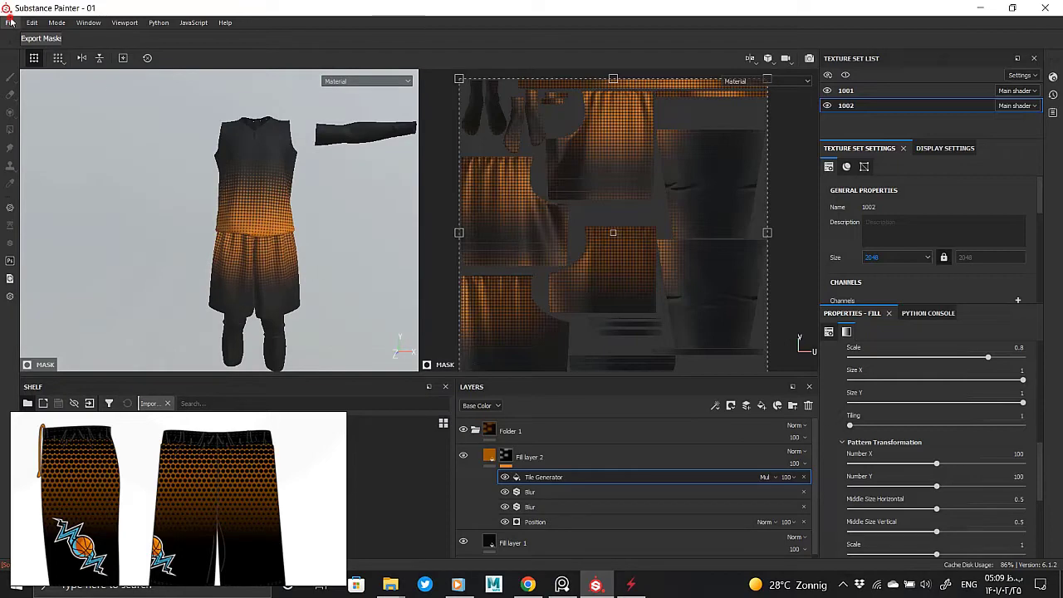
# - Save the project and collapse Folder 1
pyautogui.click(9, 22)
pyautogui.click(38, 120)
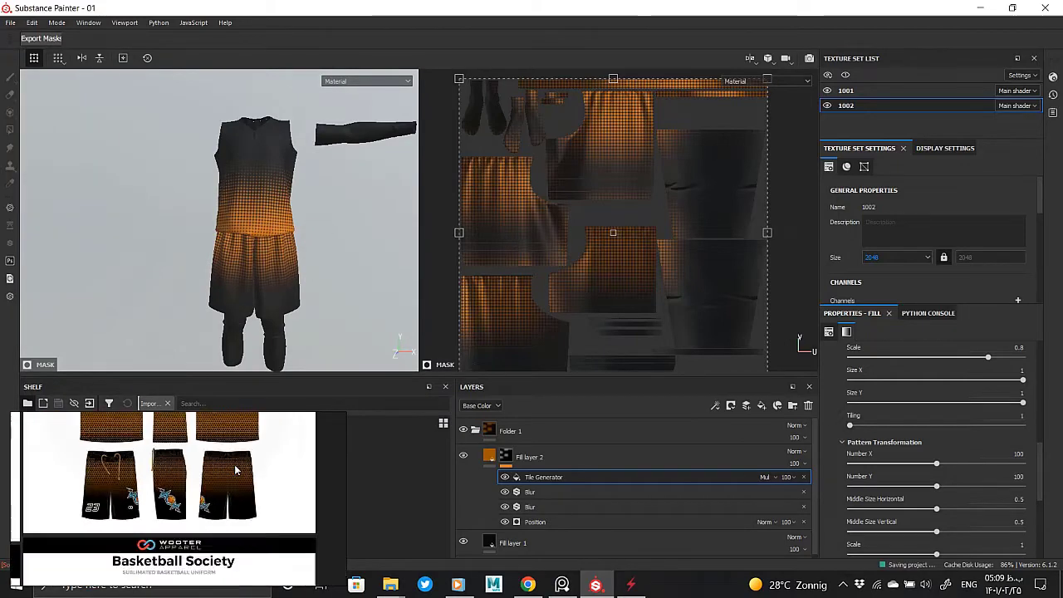
pyautogui.scroll(5, 327, 246)
pyautogui.scroll(-4, 327, 247)
pyautogui.click(547, 432)
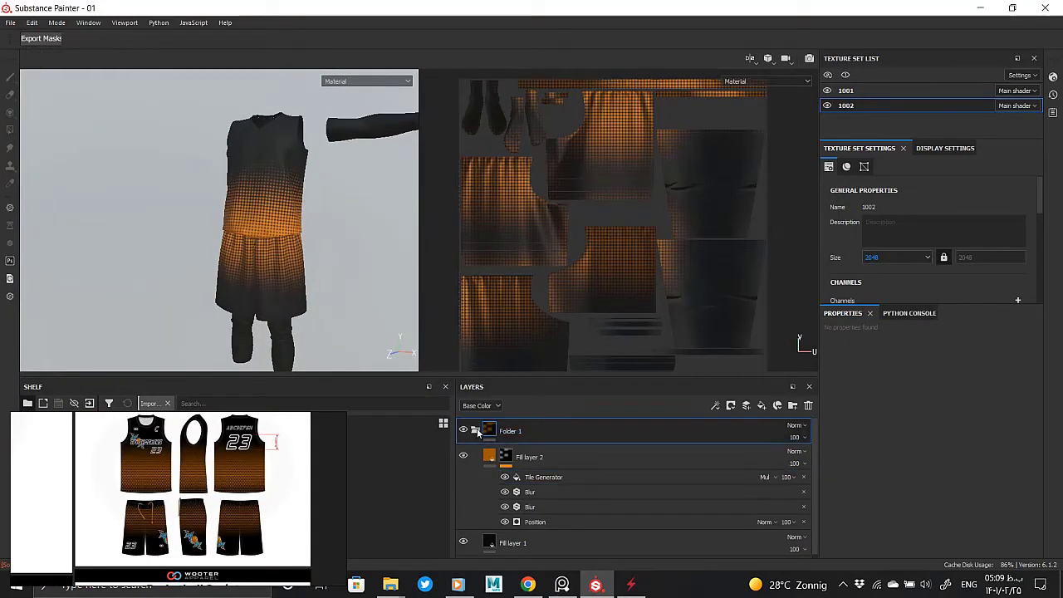
pyautogui.click(475, 431)
# - In texture set 1001, add a new fill layer with a black mask and a fill effect
pyautogui.click(490, 455)
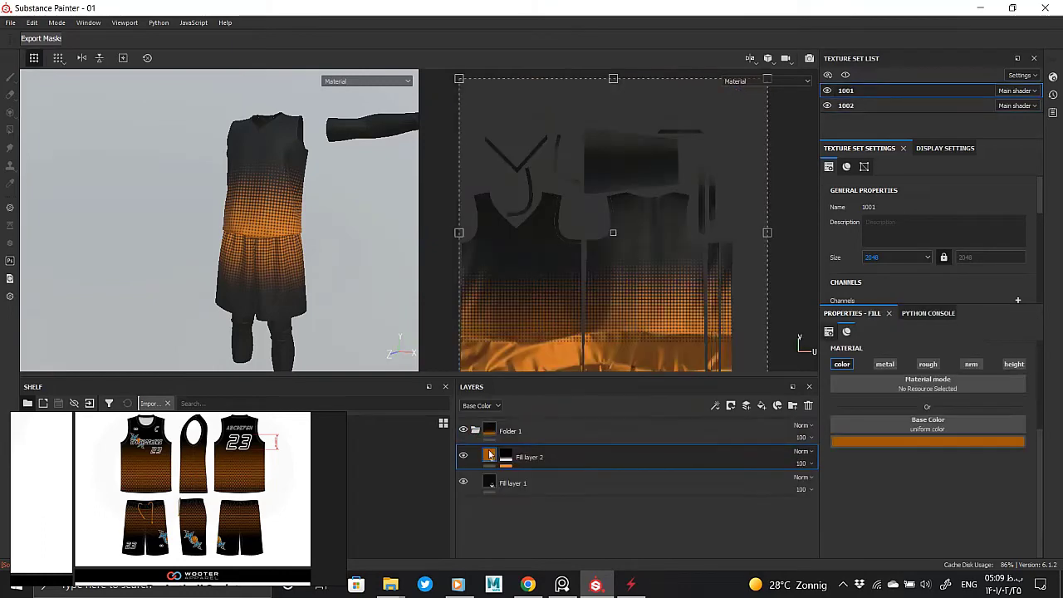
pyautogui.scroll(5, 289, 282)
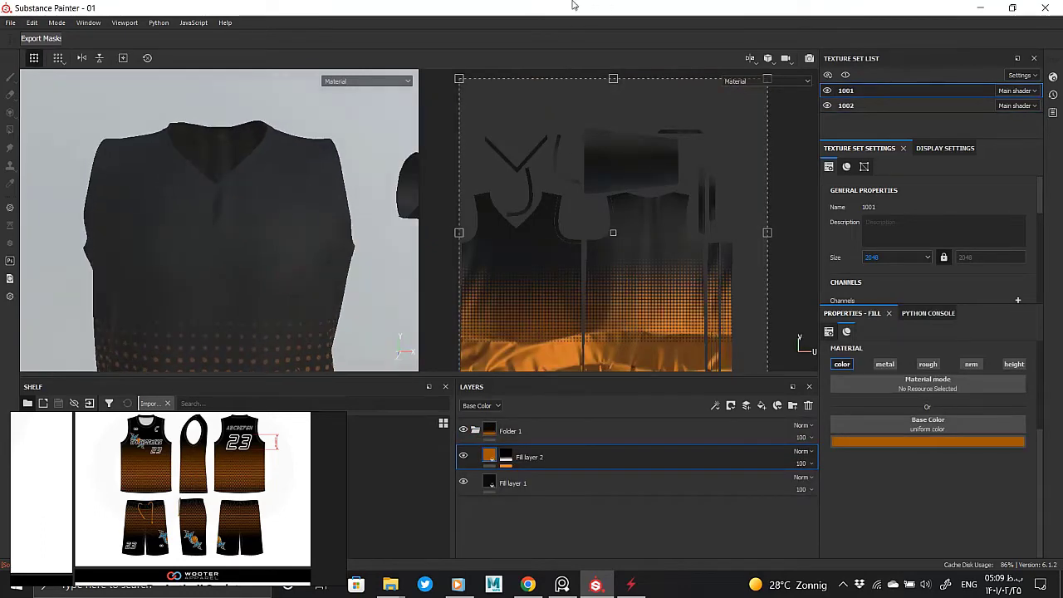
pyautogui.click(247, 480)
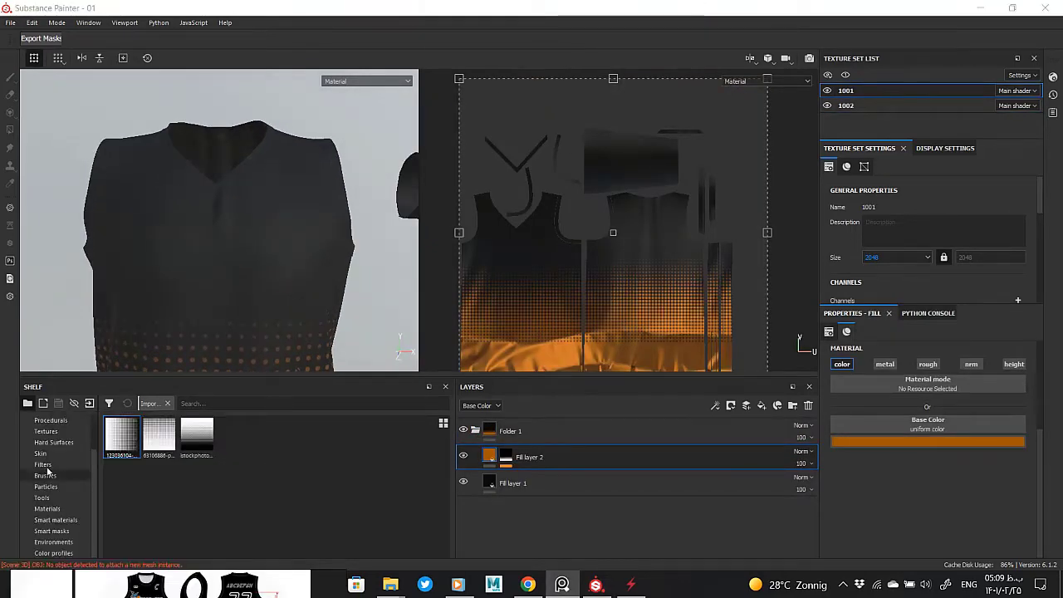
pyautogui.click(777, 406)
pyautogui.rightClick(523, 457)
pyautogui.click(553, 8)
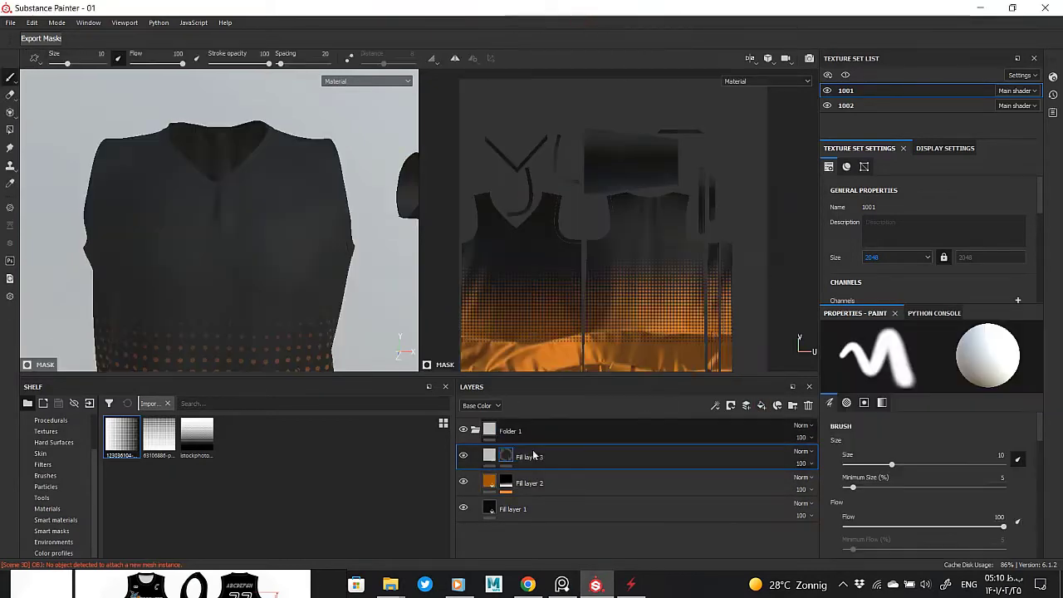
pyautogui.rightClick(534, 454)
pyautogui.click(547, 367)
# - Load Mesh 1 into the mask's fill from the grayscale resource picker
pyautogui.click(880, 370)
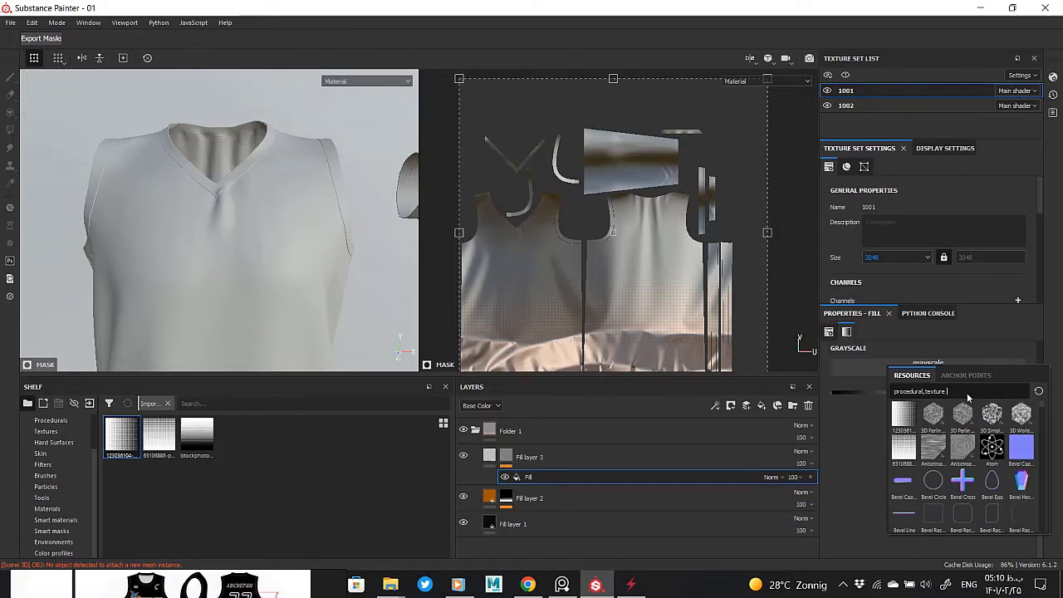
pyautogui.scroll(-3, 968, 448)
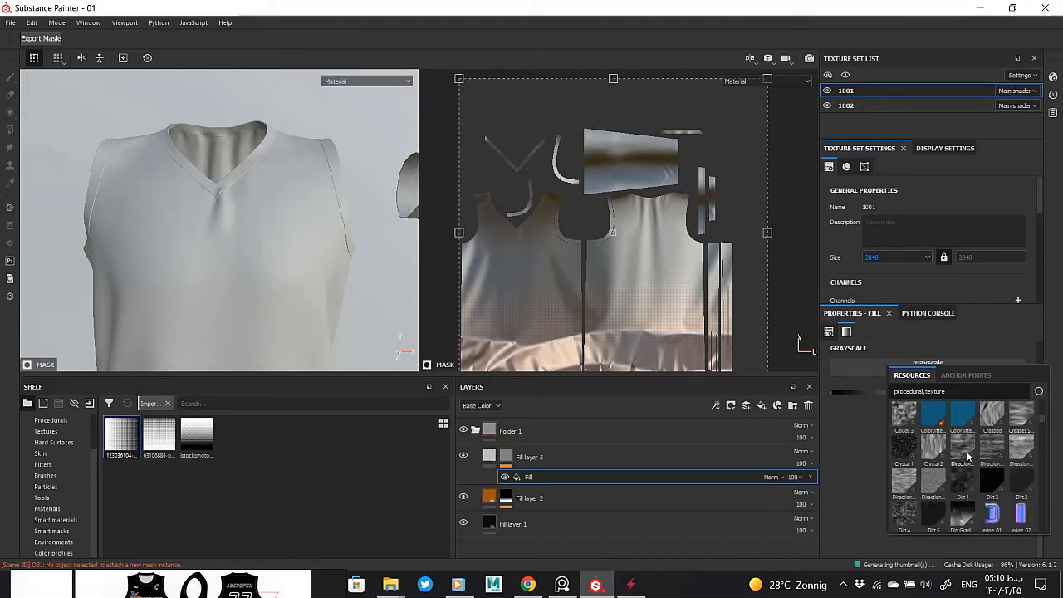
pyautogui.scroll(-3, 997, 491)
pyautogui.scroll(-3, 967, 490)
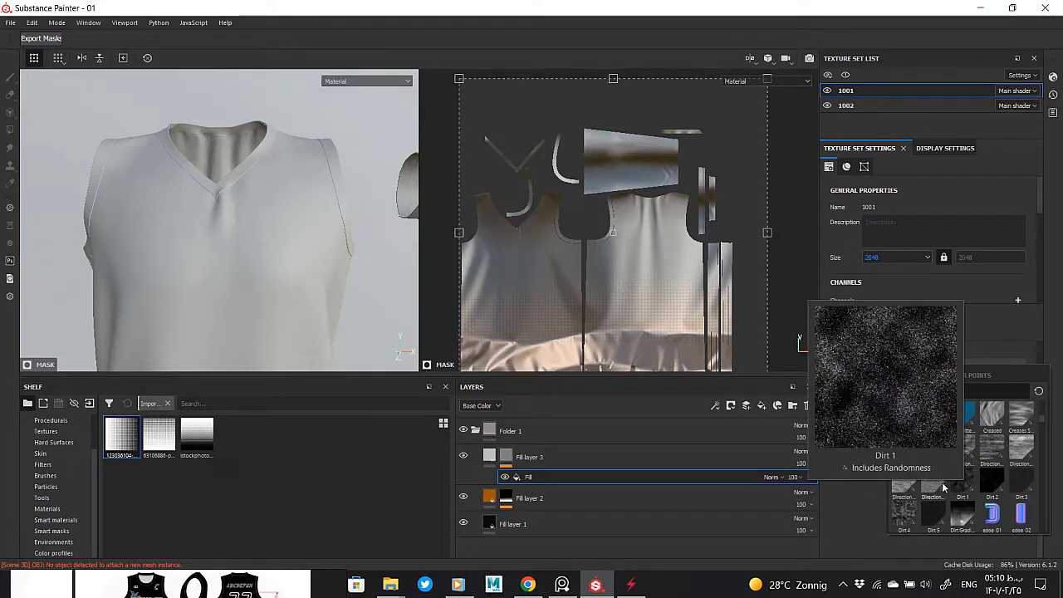
pyautogui.scroll(-3, 942, 482)
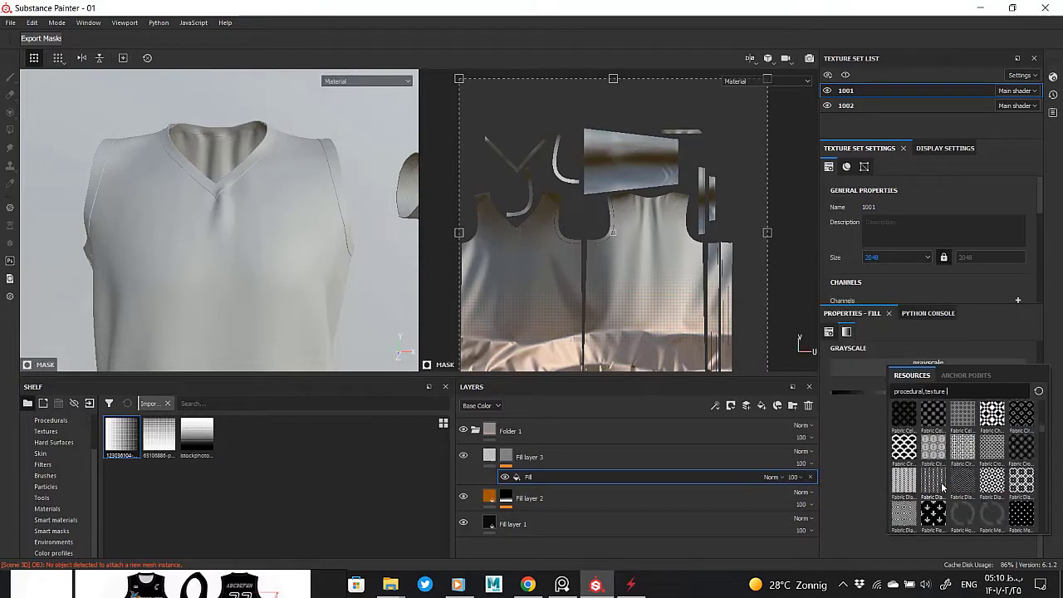
pyautogui.scroll(-3, 942, 481)
pyautogui.scroll(-3, 941, 482)
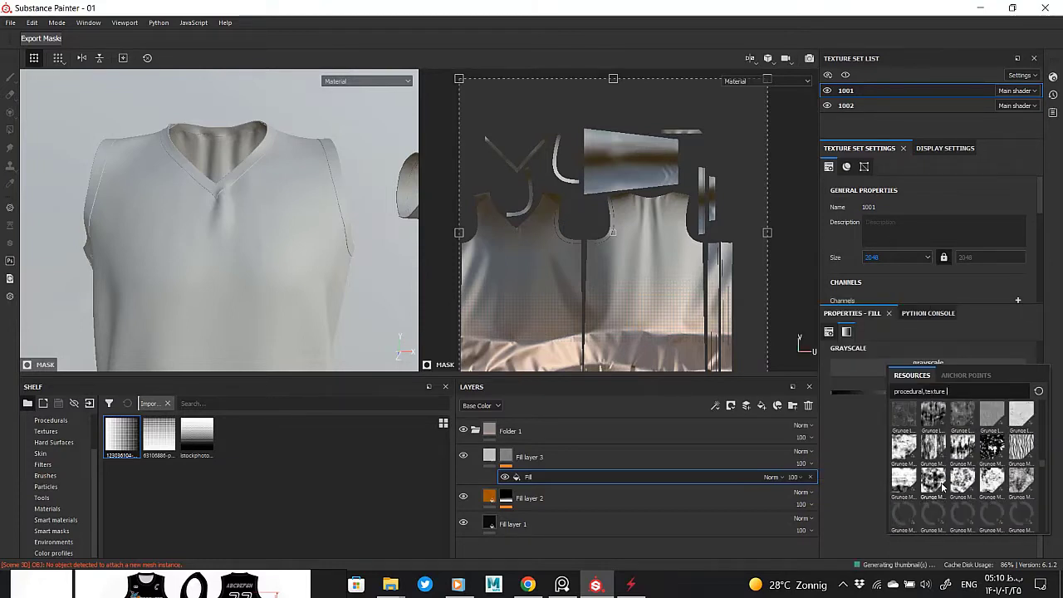
pyautogui.scroll(-3, 942, 482)
pyautogui.scroll(-3, 947, 482)
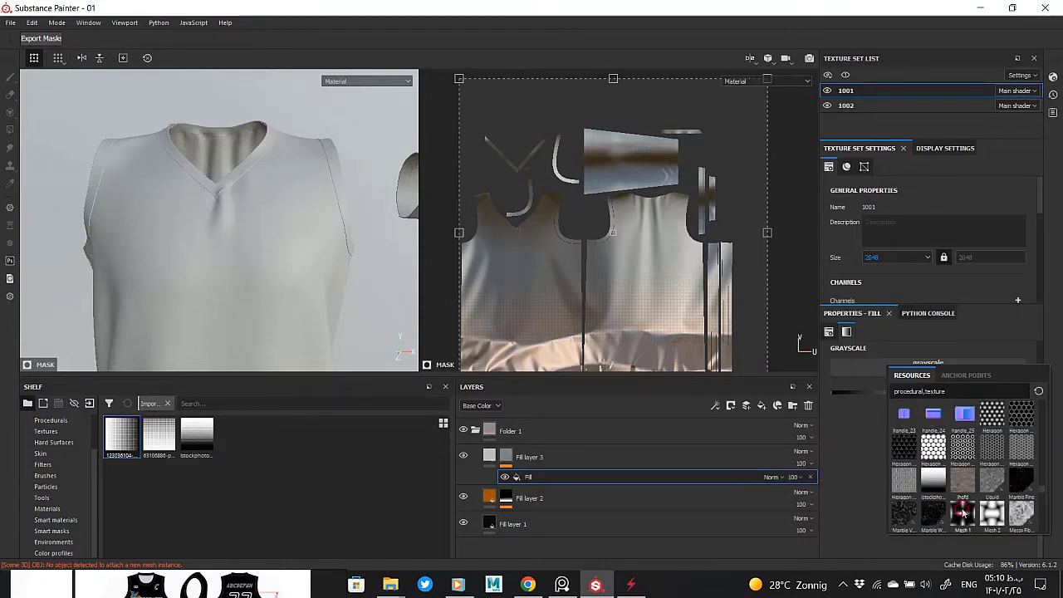
pyautogui.click(962, 509)
# - Swap the mask fill to the Circles pattern and view the mask in black and white
pyautogui.click(931, 370)
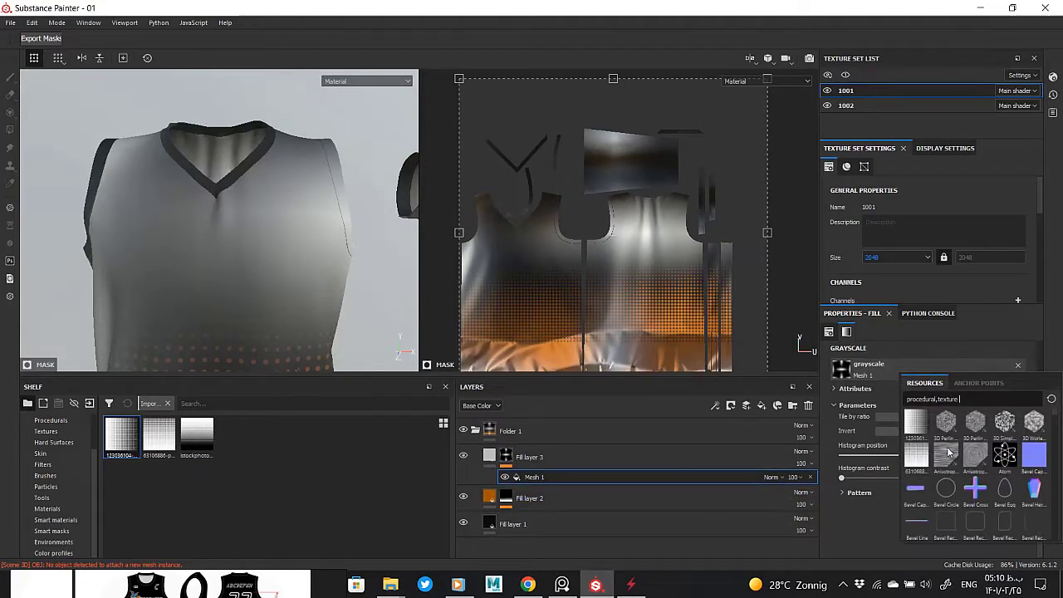
pyautogui.scroll(-2, 949, 469)
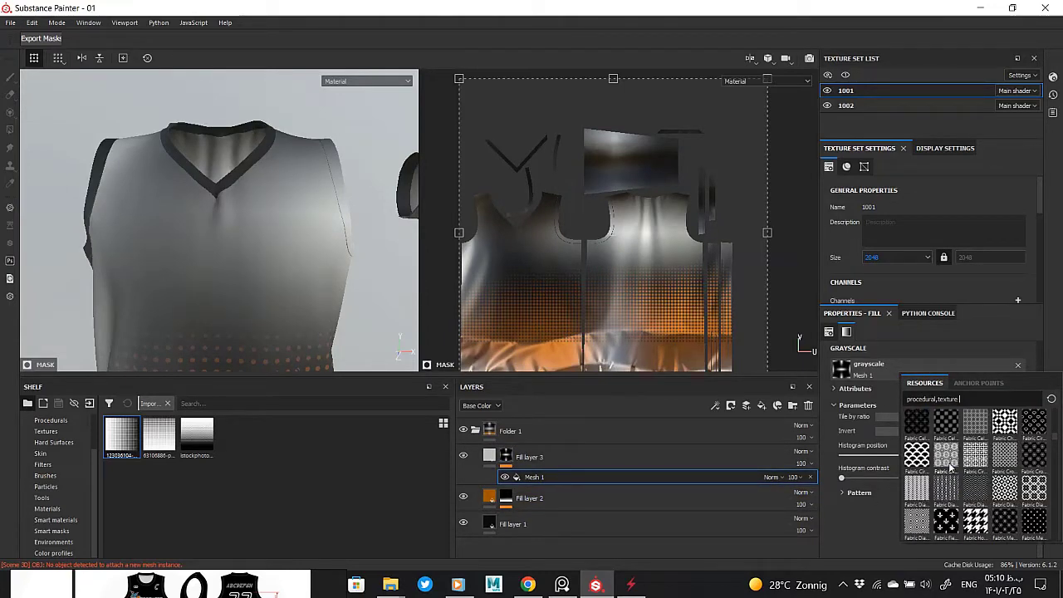
pyautogui.scroll(-2, 947, 472)
pyautogui.scroll(2, 918, 494)
pyautogui.scroll(2, 918, 494)
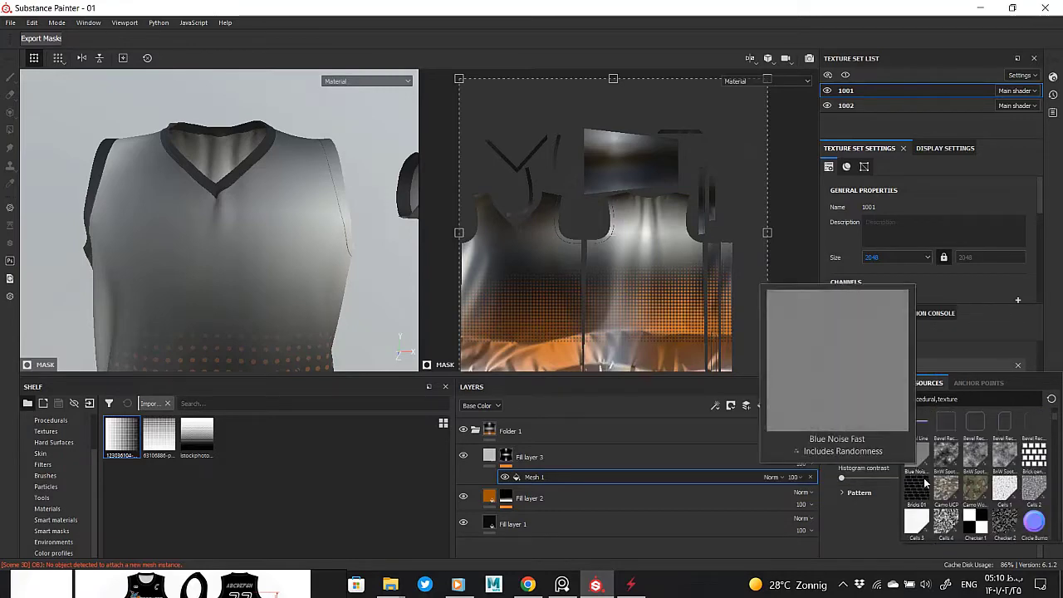
pyautogui.scroll(-2, 1039, 515)
pyautogui.scroll(2, 1038, 511)
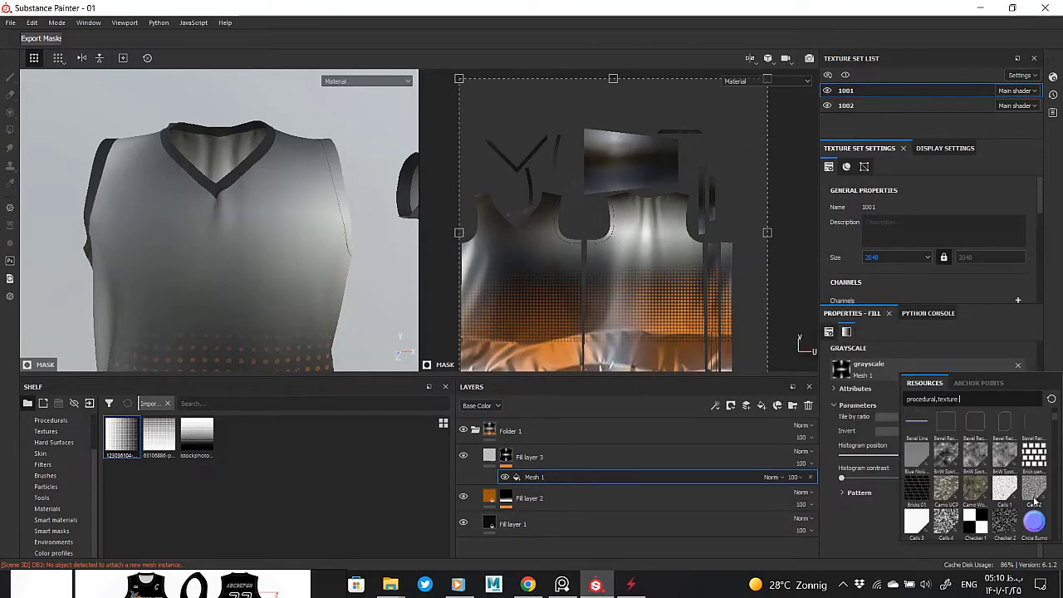
pyautogui.scroll(-3, 1017, 503)
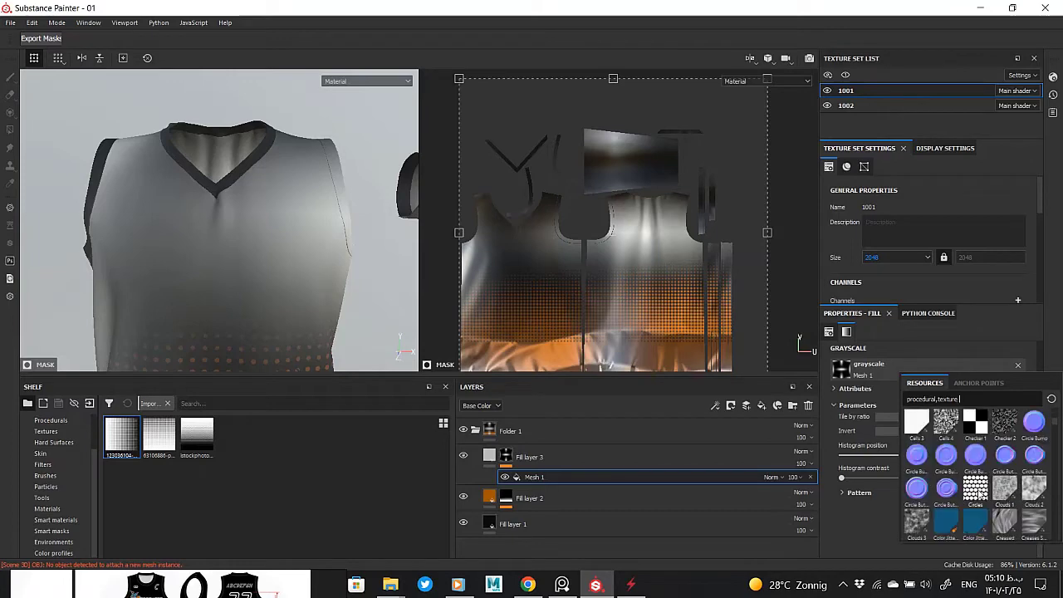
pyautogui.click(976, 488)
pyautogui.keyDown('alt'); pyautogui.click(607, 477); pyautogui.keyUp('alt')
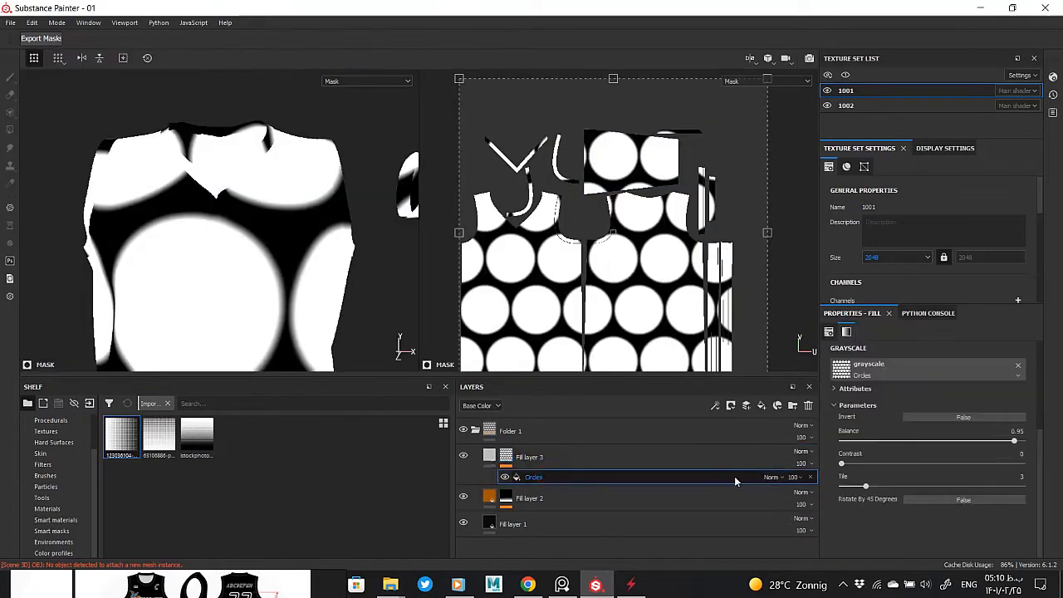
# - Adjust the Circles tiling, size and contrast, and set UV scale to 15
pyautogui.moveTo(866, 486); pyautogui.dragTo(1022, 487)
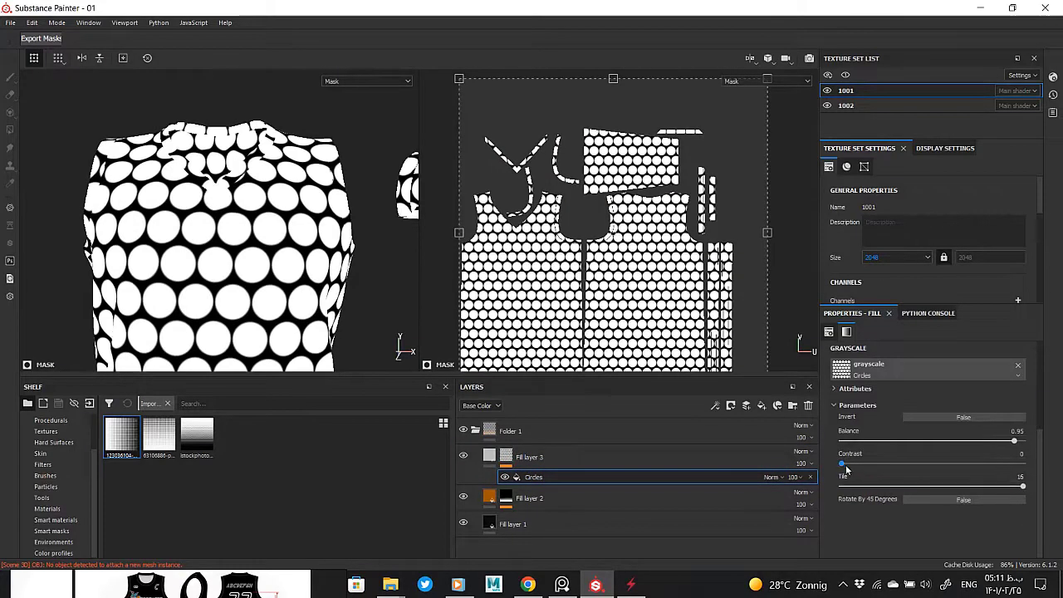
pyautogui.moveTo(1014, 441)
pyautogui.mouseDown()
pyautogui.moveTo(1035, 445)
pyautogui.moveTo(995, 442)
pyautogui.mouseUp()
pyautogui.moveTo(842, 464)
pyautogui.mouseDown()
pyautogui.moveTo(920, 466)
pyautogui.moveTo(910, 466)
pyautogui.mouseUp()
pyautogui.scroll(3, 927, 415)
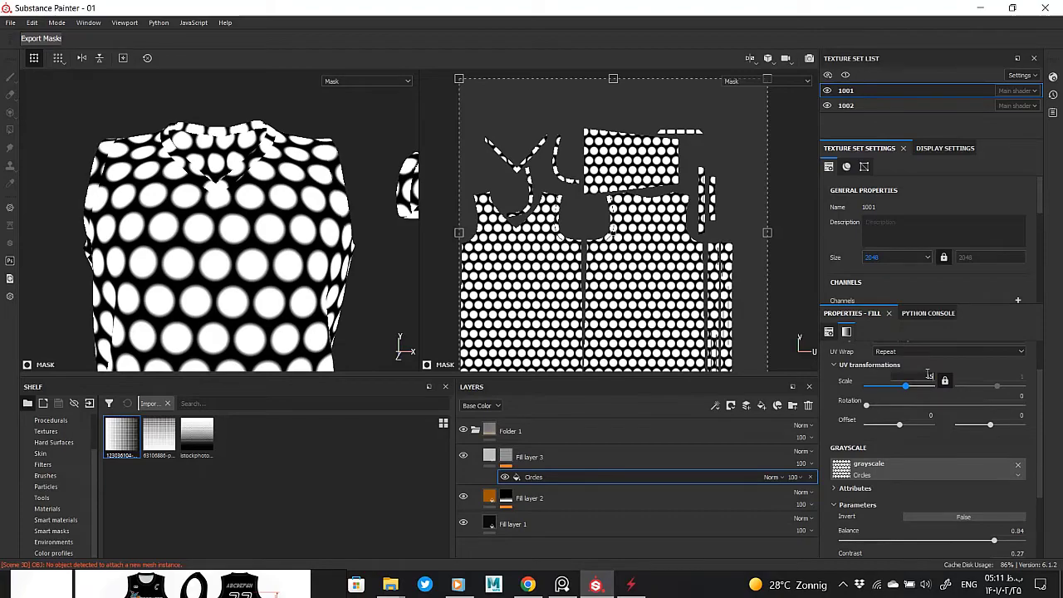
pyautogui.click(930, 376)
pyautogui.write('15')
pyautogui.press('Return')
# - Lower the Circles balance to 0.39 with zero contrast and set the scale to 20
pyautogui.scroll(5, 221, 267)
pyautogui.scroll(3, 275, 287)
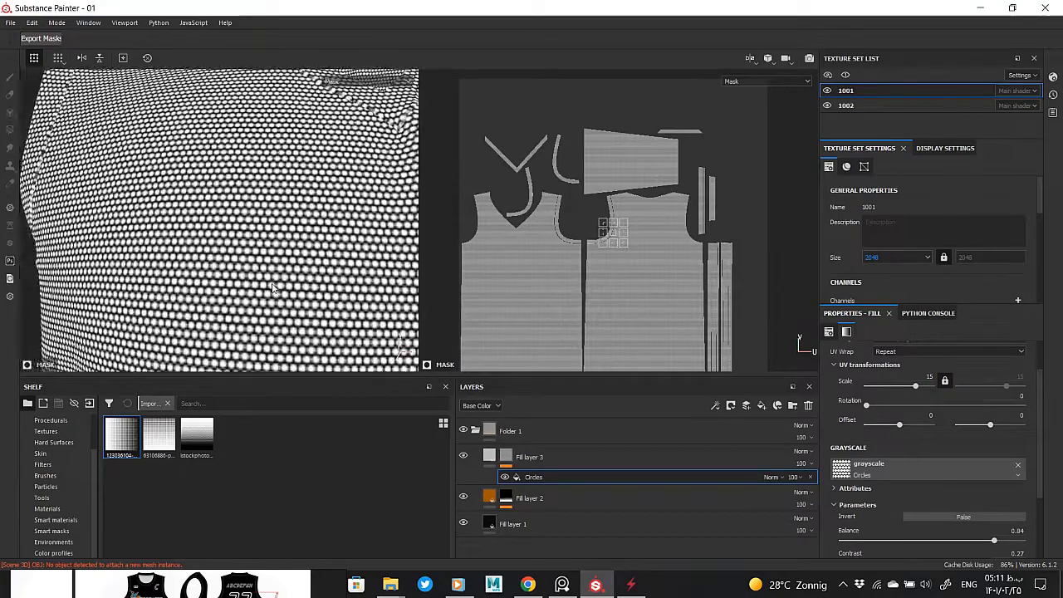
pyautogui.scroll(2, 274, 287)
pyautogui.scroll(-2, 930, 510)
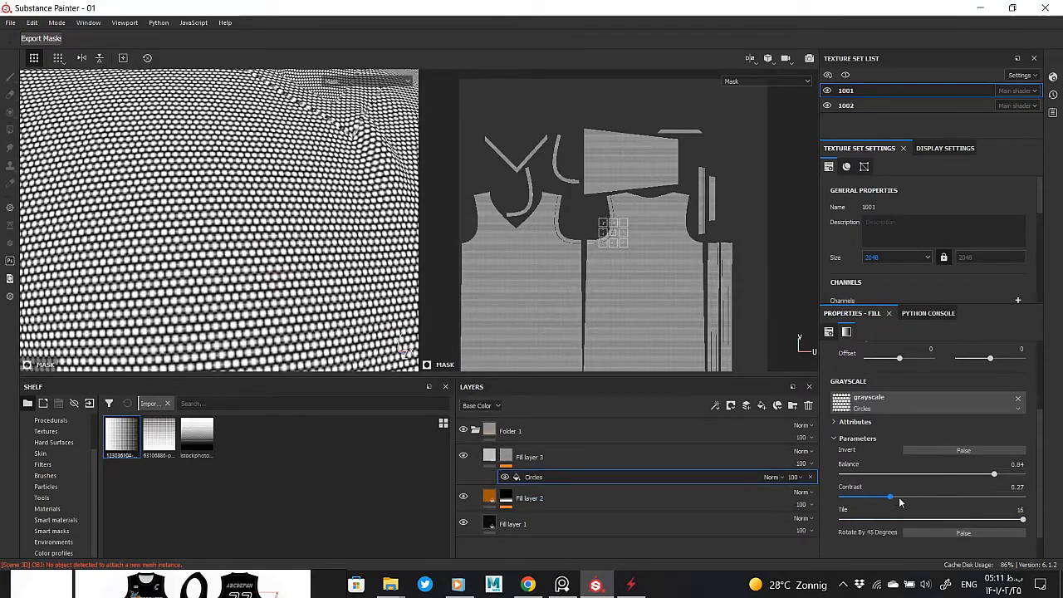
pyautogui.moveTo(947, 497); pyautogui.dragTo(849, 497)
pyautogui.click(979, 497)
pyautogui.moveTo(994, 473); pyautogui.dragTo(925, 471)
pyautogui.moveTo(977, 497); pyautogui.dragTo(841, 497)
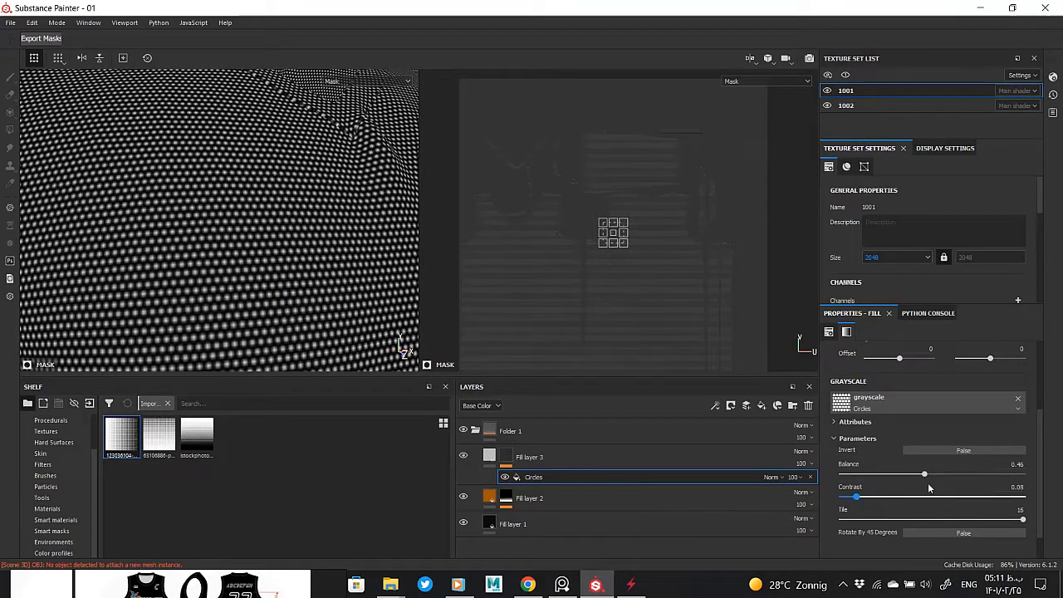
pyautogui.moveTo(925, 474); pyautogui.dragTo(912, 474)
pyautogui.scroll(2, 918, 391)
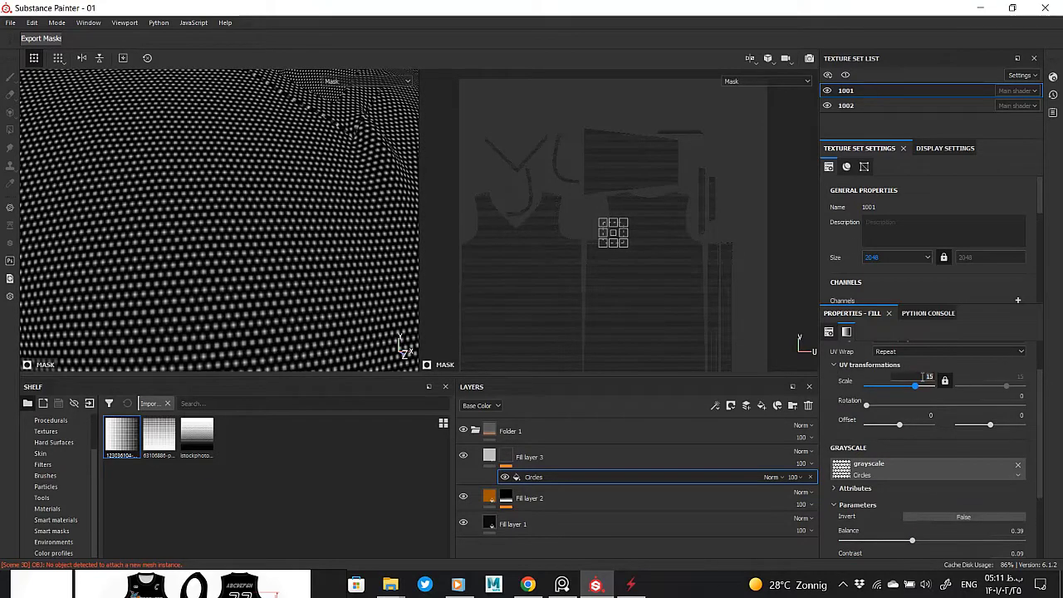
pyautogui.click(927, 378)
# - Raise the texture set resolution to 4096 and select Fill layer 3
pyautogui.click(897, 257)
pyautogui.click(901, 267)
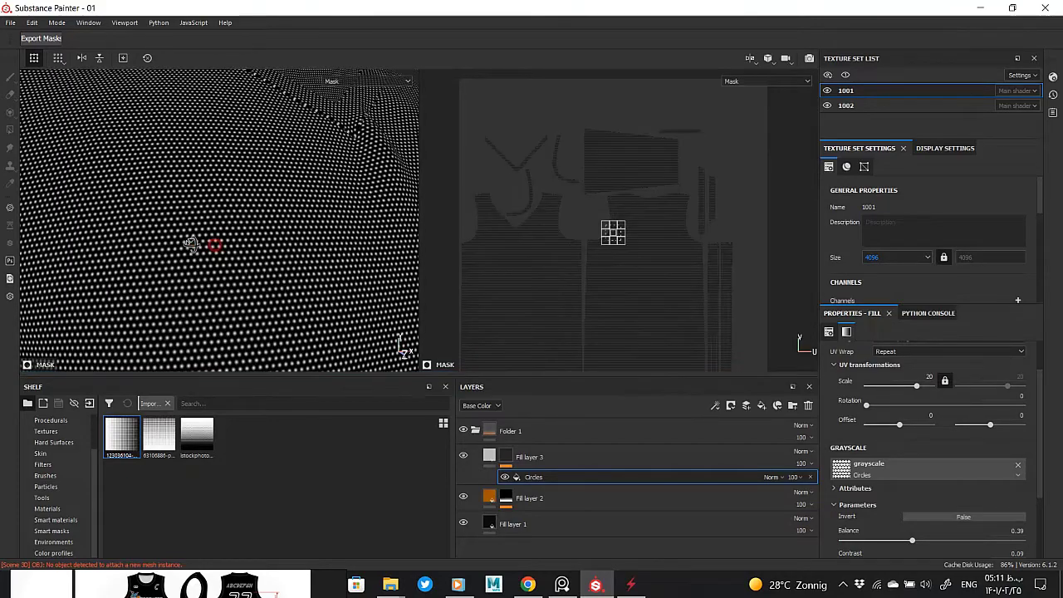
pyautogui.click(490, 456)
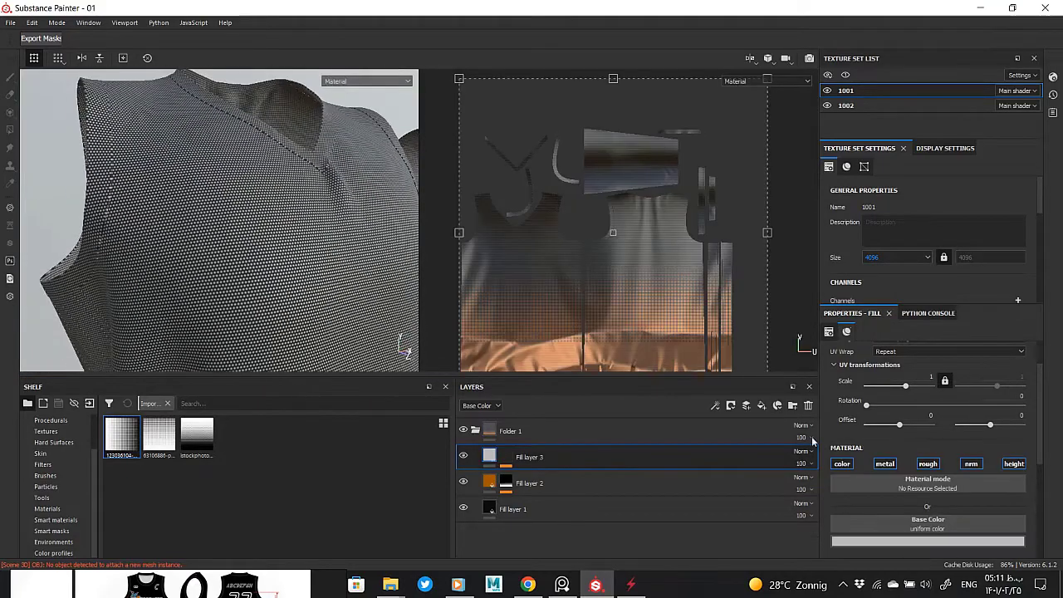
# - Turn off the color, metal and normal channels on Fill layer 3
pyautogui.click(842, 463)
pyautogui.click(885, 464)
pyautogui.click(929, 464)
pyautogui.click(971, 464)
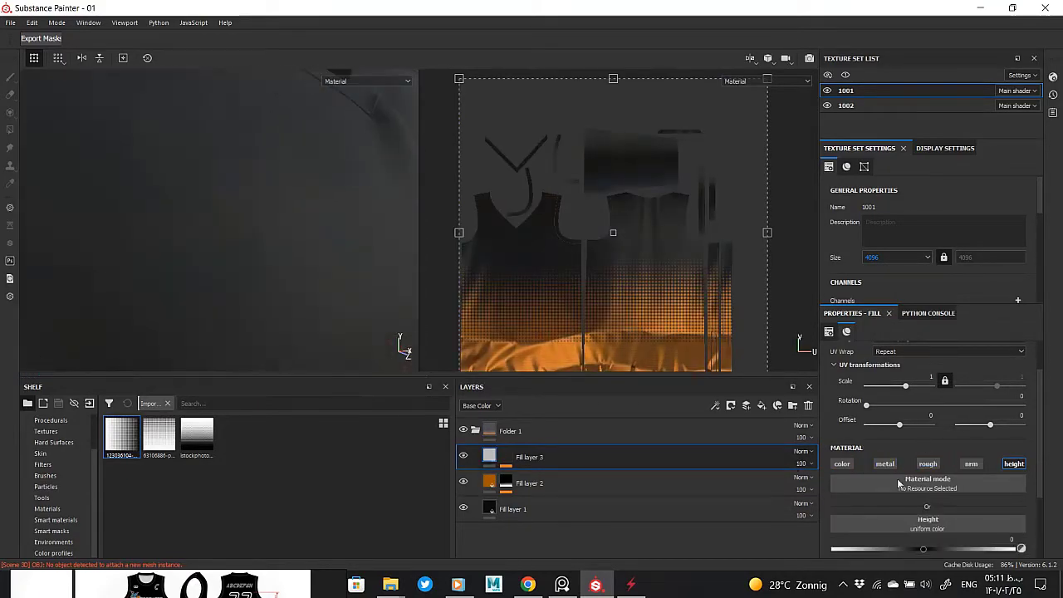
pyautogui.click(928, 464)
# - Disable roughness too, leaving only height, and set the dot height to -0.02
pyautogui.keyDown('alt'); pyautogui.moveTo(329, 249); pyautogui.dragTo(295, 192); pyautogui.keyUp('alt')
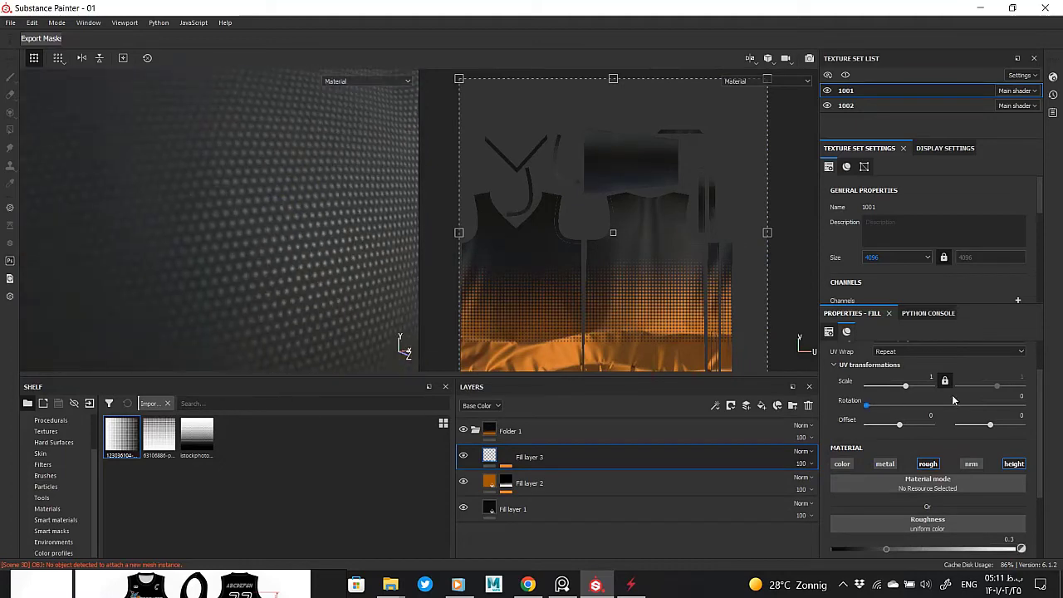
pyautogui.scroll(-2, 972, 457)
pyautogui.scroll(-1, 989, 507)
pyautogui.click(923, 501)
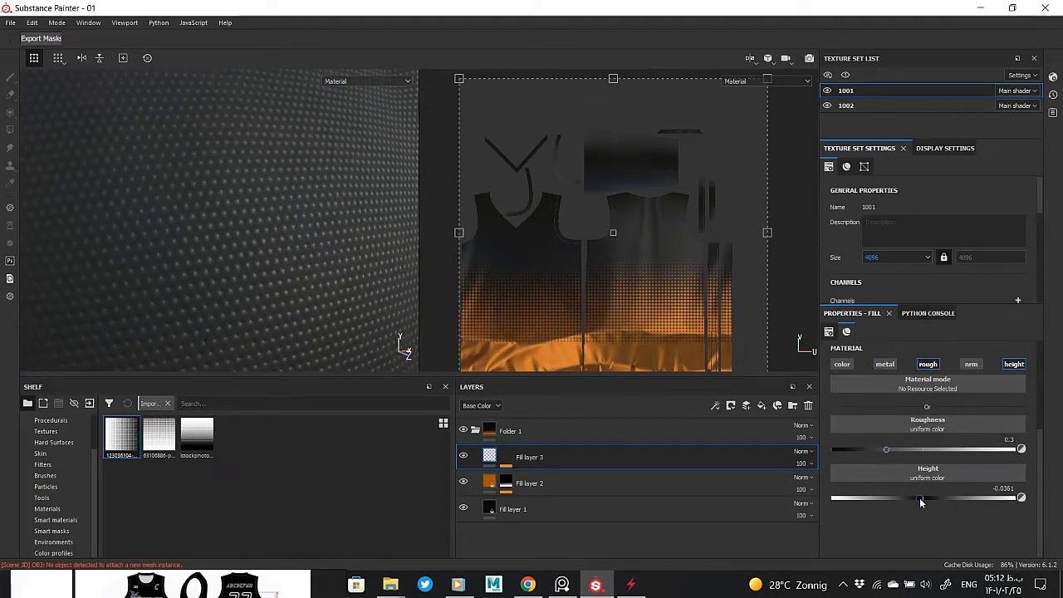
pyautogui.click(928, 364)
pyautogui.moveTo(389, 255)
pyautogui.keyDown('alt'); pyautogui.mouseDown()
pyautogui.moveTo(4, 167)
pyautogui.moveTo(201, 250)
pyautogui.moveTo(291, 311)
pyautogui.mouseUp(); pyautogui.keyUp('alt')
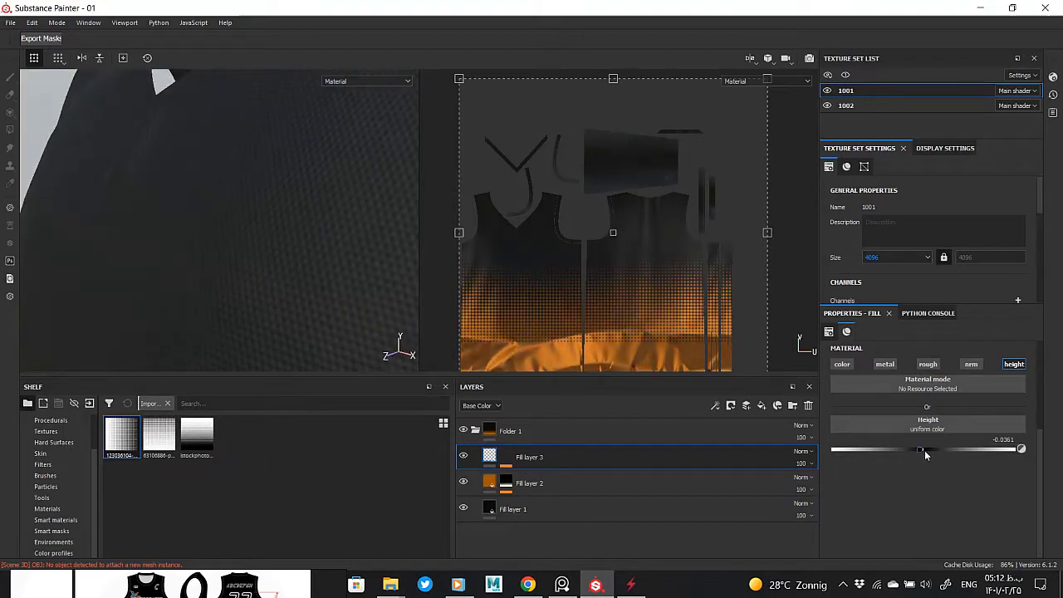
pyautogui.moveTo(916, 450); pyautogui.dragTo(926, 450)
pyautogui.keyDown('alt'); pyautogui.moveTo(363, 273); pyautogui.dragTo(321, 285); pyautogui.keyUp('alt')
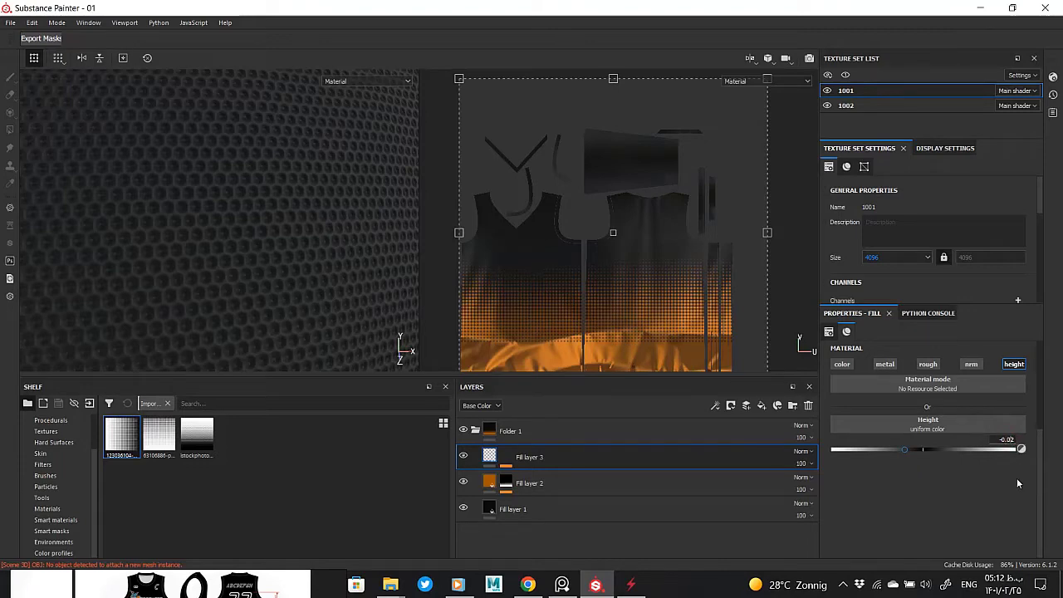
pyautogui.hotkey('ctrl', 'z')
pyautogui.keyDown('alt'); pyautogui.moveTo(280, 247); pyautogui.dragTo(528, 355); pyautogui.keyUp('alt')
# - Select Fill layer 3's Circles mask and tune it to balance 0.43, contrast 0.75
pyautogui.rightClick(541, 451)
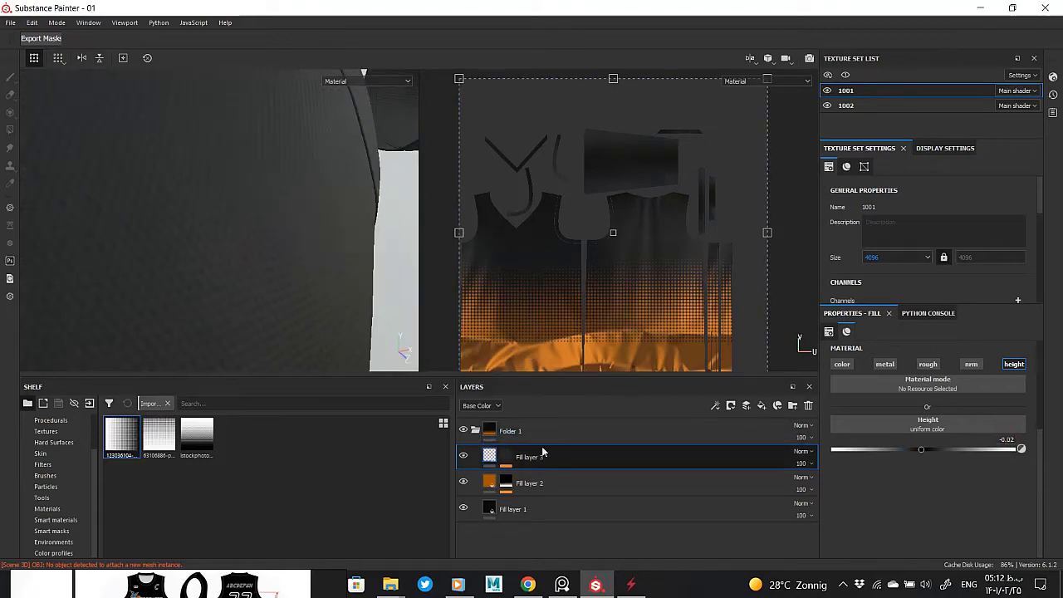
pyautogui.click(576, 482)
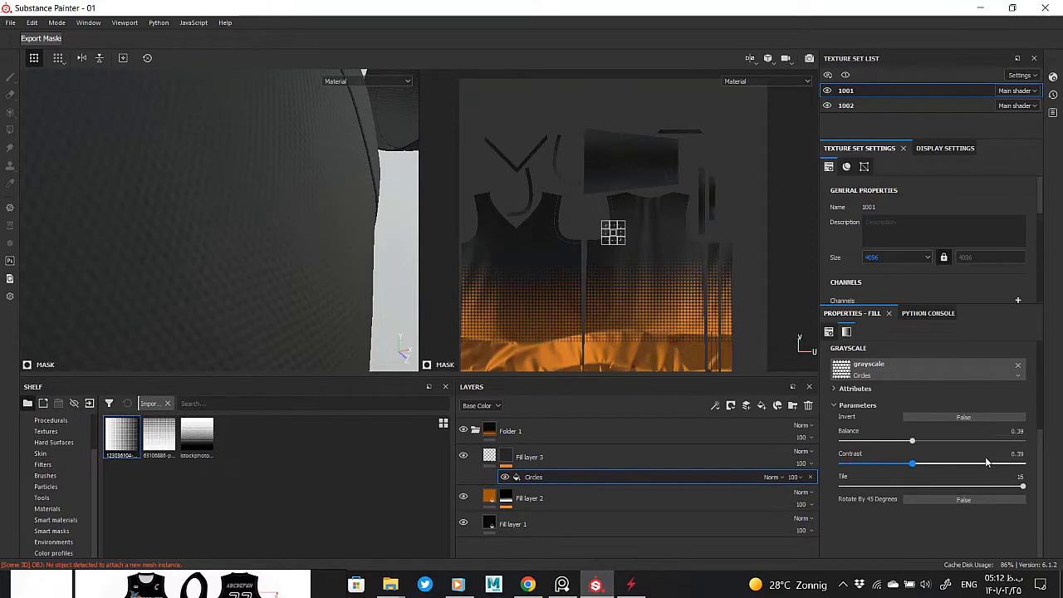
pyautogui.click(986, 463)
pyautogui.moveTo(912, 442); pyautogui.dragTo(986, 441)
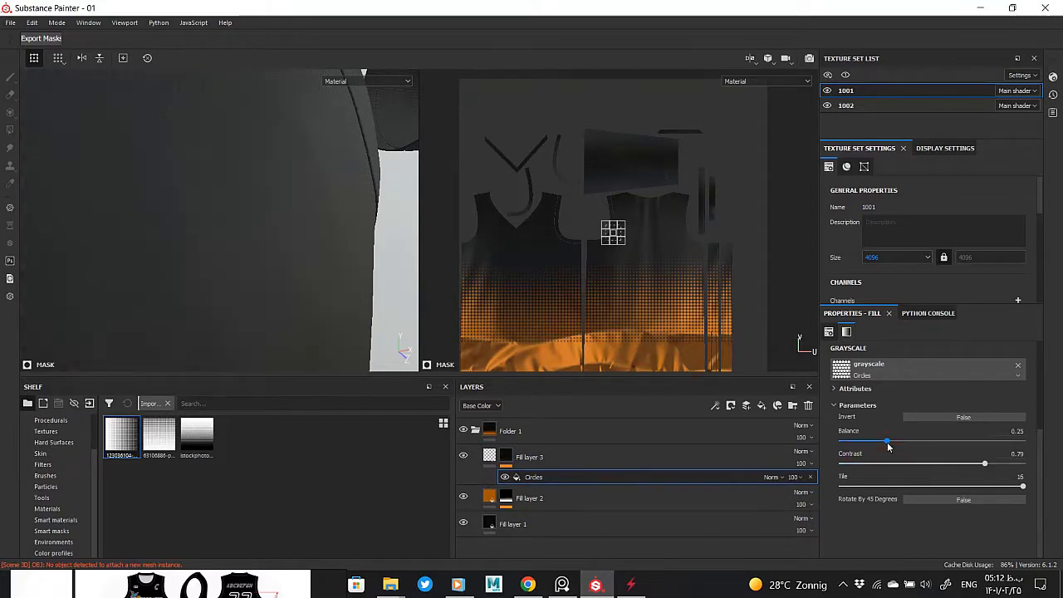
pyautogui.moveTo(887, 443); pyautogui.dragTo(888, 445)
pyautogui.moveTo(462, 6)
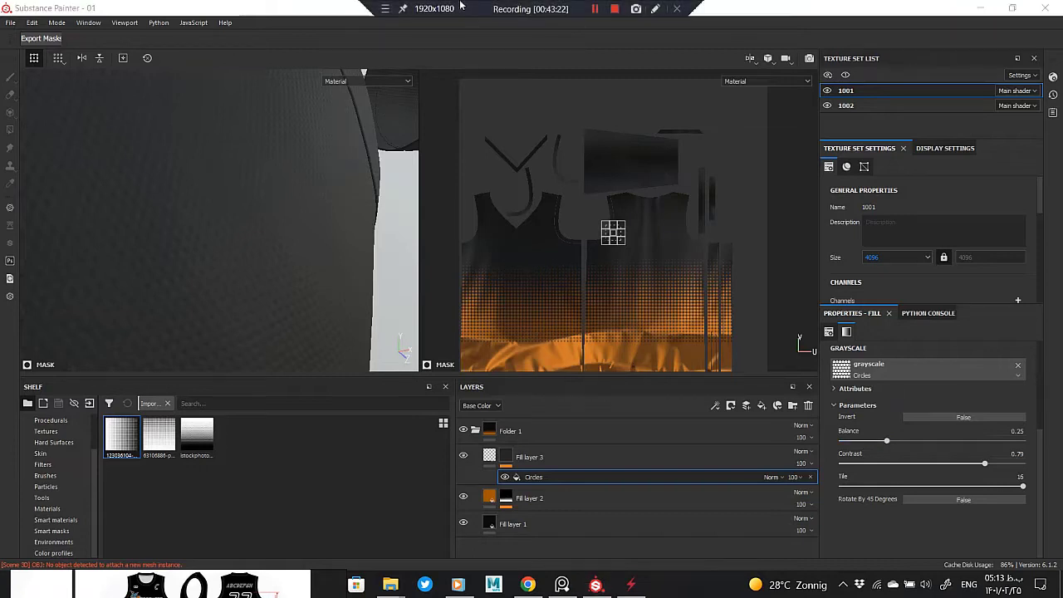
pyautogui.keyDown('alt'); pyautogui.moveTo(358, 166); pyautogui.dragTo(288, 235); pyautogui.keyUp('alt')
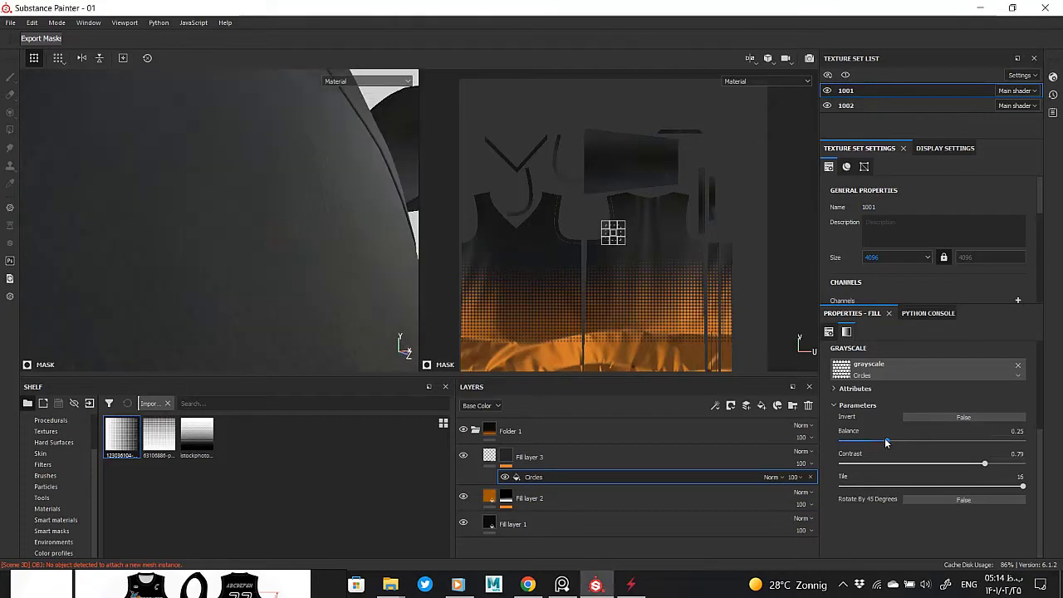
pyautogui.moveTo(887, 442); pyautogui.dragTo(907, 439)
pyautogui.moveTo(985, 463); pyautogui.dragTo(977, 463)
pyautogui.moveTo(333, 308)
pyautogui.keyDown('alt'); pyautogui.mouseDown()
pyautogui.moveTo(277, 261)
pyautogui.moveTo(440, 312)
pyautogui.mouseUp(); pyautogui.keyUp('alt')
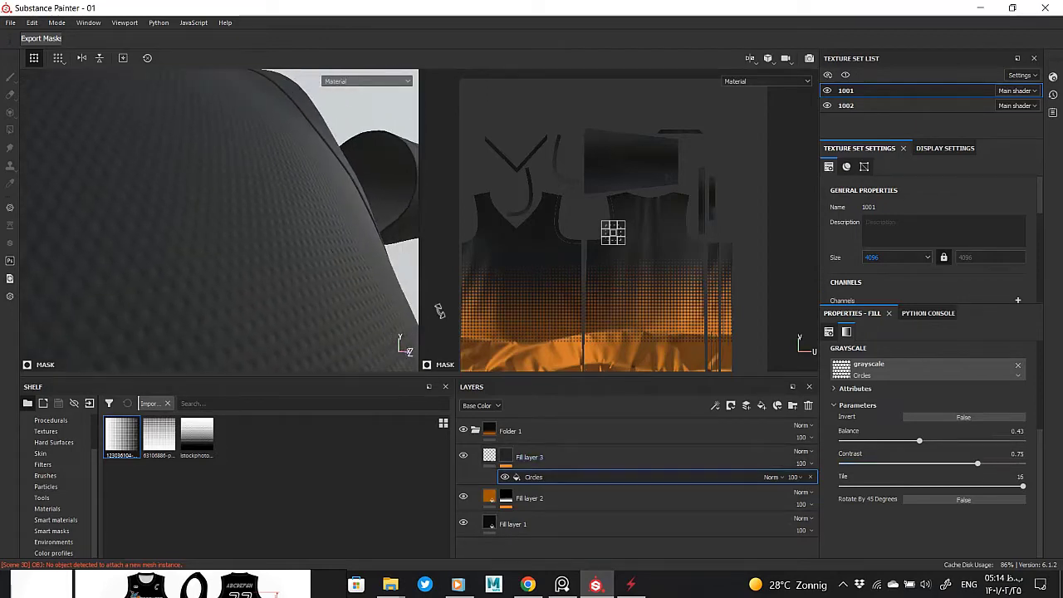
# - Add Fill layer 4 with a black mask containing a fill effect
pyautogui.click(746, 406)
pyautogui.rightClick(532, 457)
pyautogui.click(580, 314)
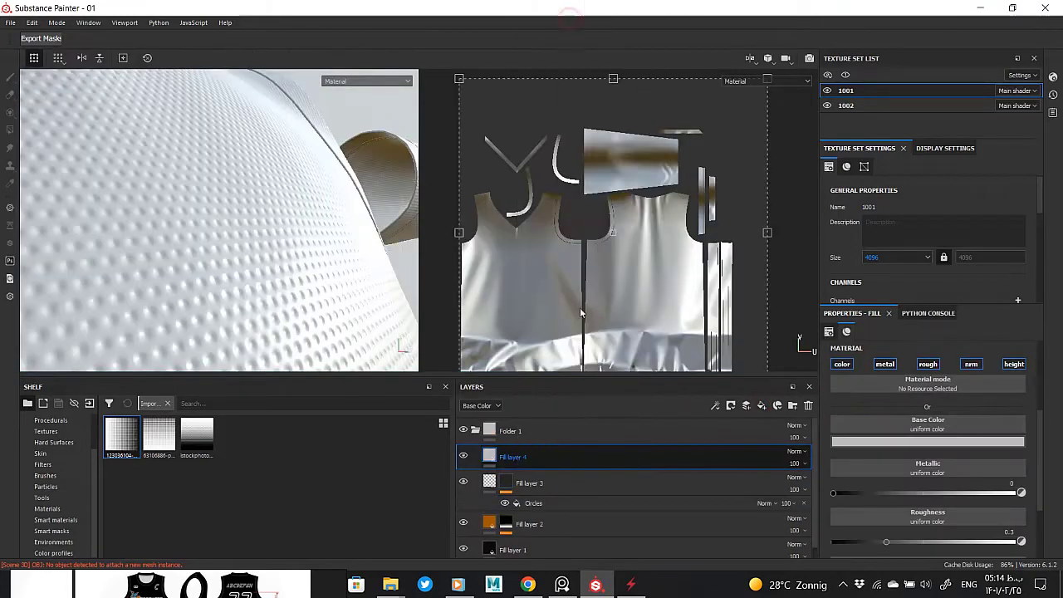
pyautogui.rightClick(506, 457)
pyautogui.click(540, 338)
# - Choose Mesh 1 as the mask's grayscale pattern and display the mask alone
pyautogui.click(928, 368)
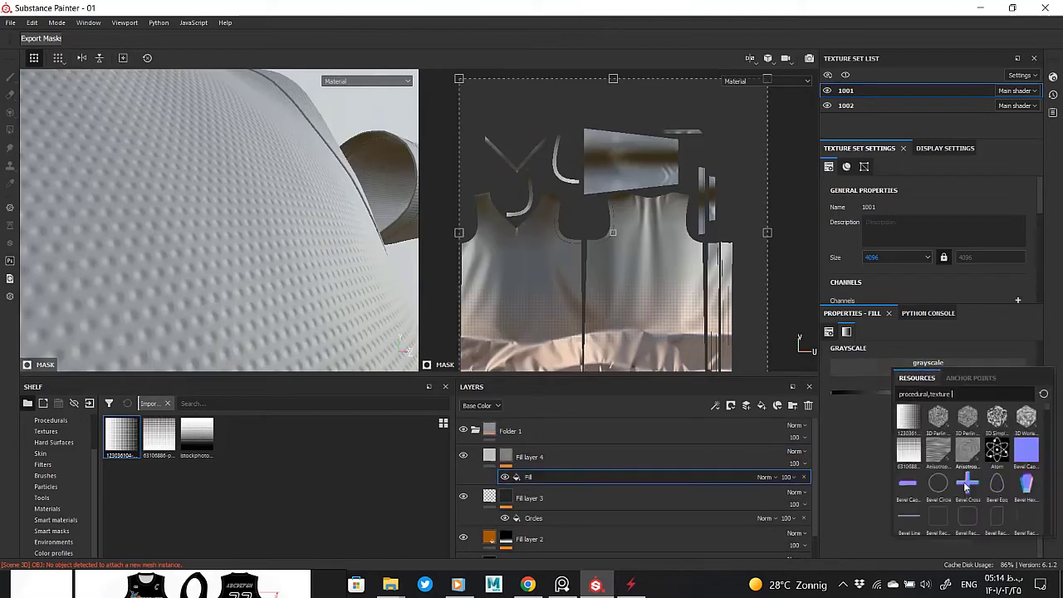
pyautogui.scroll(-5, 966, 488)
pyautogui.scroll(-5, 967, 489)
pyautogui.scroll(-3, 967, 491)
pyautogui.scroll(-3, 968, 491)
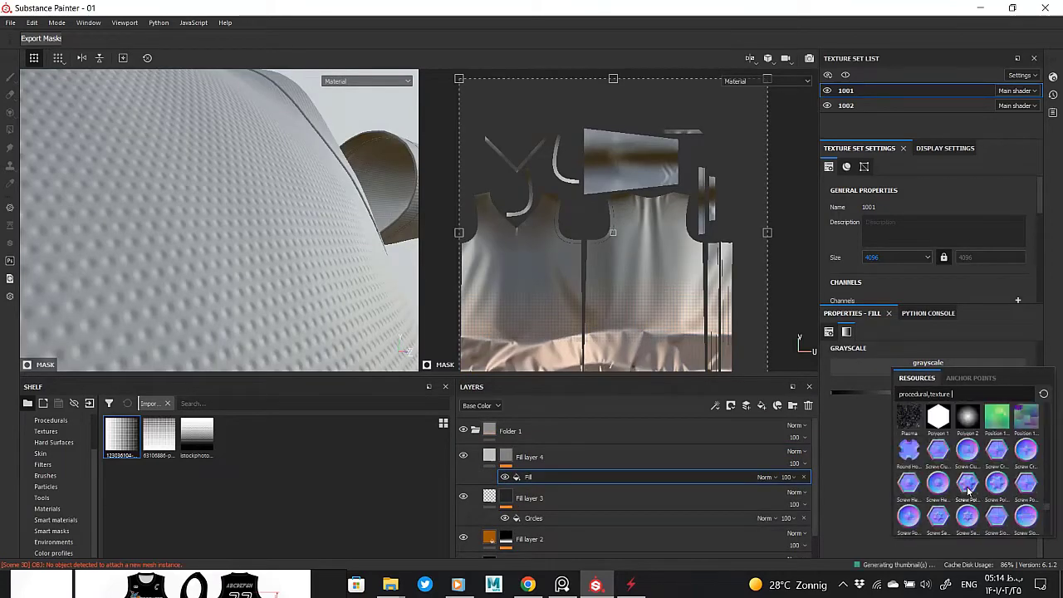
pyautogui.scroll(-3, 968, 491)
pyautogui.scroll(-3, 968, 491)
pyautogui.scroll(-3, 968, 491)
pyautogui.scroll(-3, 968, 491)
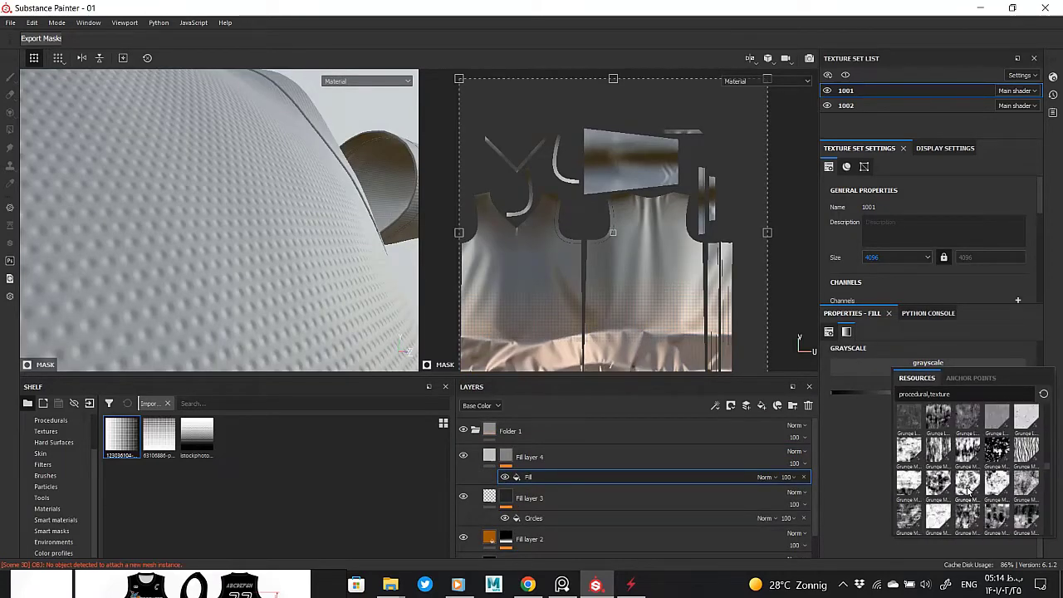
pyautogui.scroll(-3, 967, 491)
pyautogui.scroll(-3, 968, 490)
pyautogui.scroll(-3, 967, 487)
pyautogui.click(967, 486)
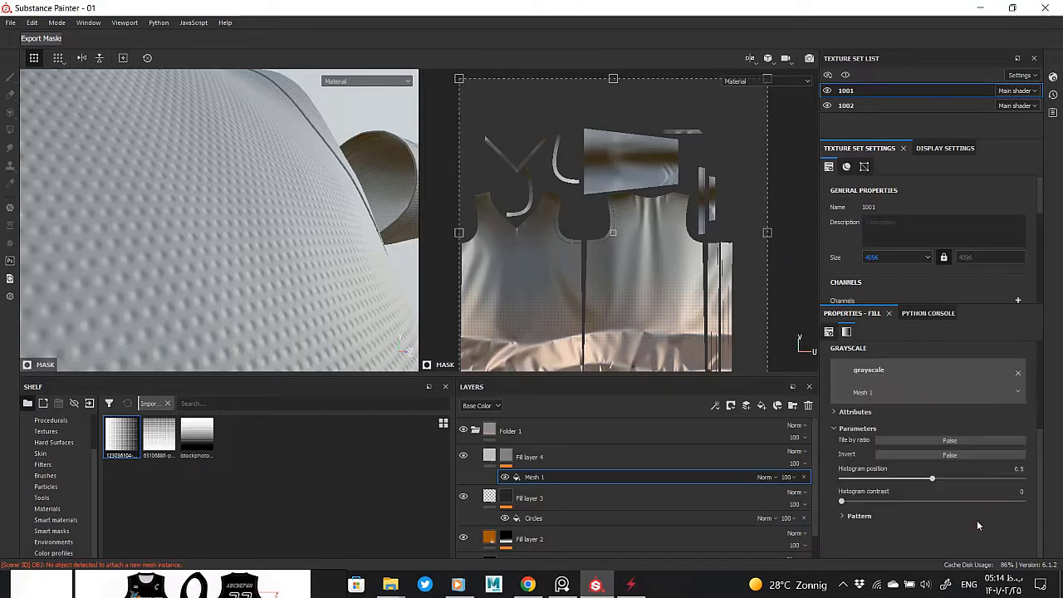
pyautogui.press('m')
# - Set the Mesh 1 weave to scale 30, histogram position 0.75 and contrast 0.46
pyautogui.click(860, 492)
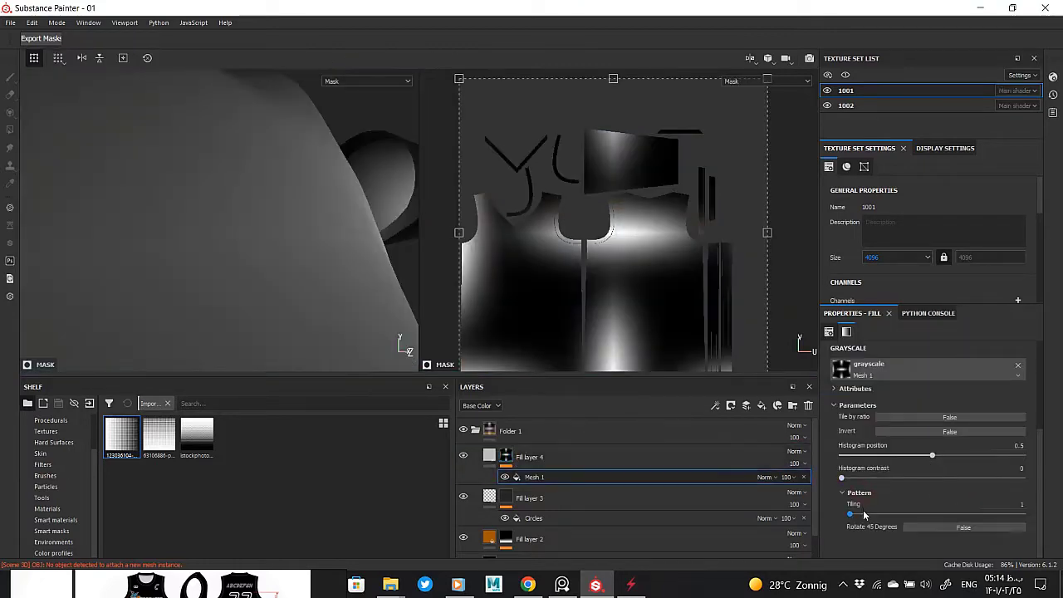
pyautogui.moveTo(864, 515); pyautogui.dragTo(973, 491)
pyautogui.scroll(3, 926, 452)
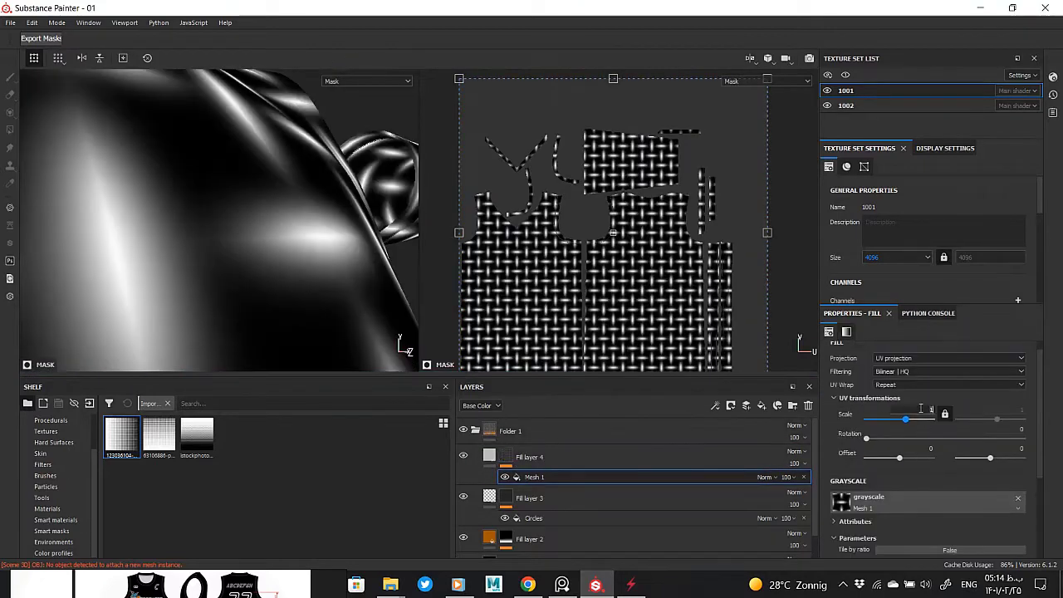
pyautogui.click(917, 418)
pyautogui.scroll(5, 287, 276)
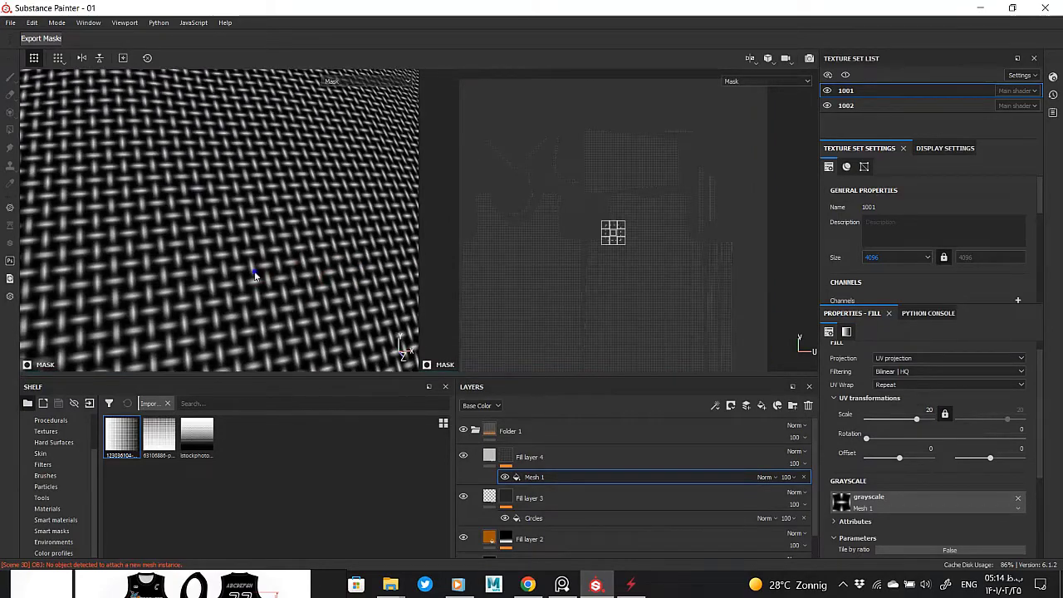
pyautogui.scroll(2, 287, 281)
pyautogui.scroll(-4, 923, 448)
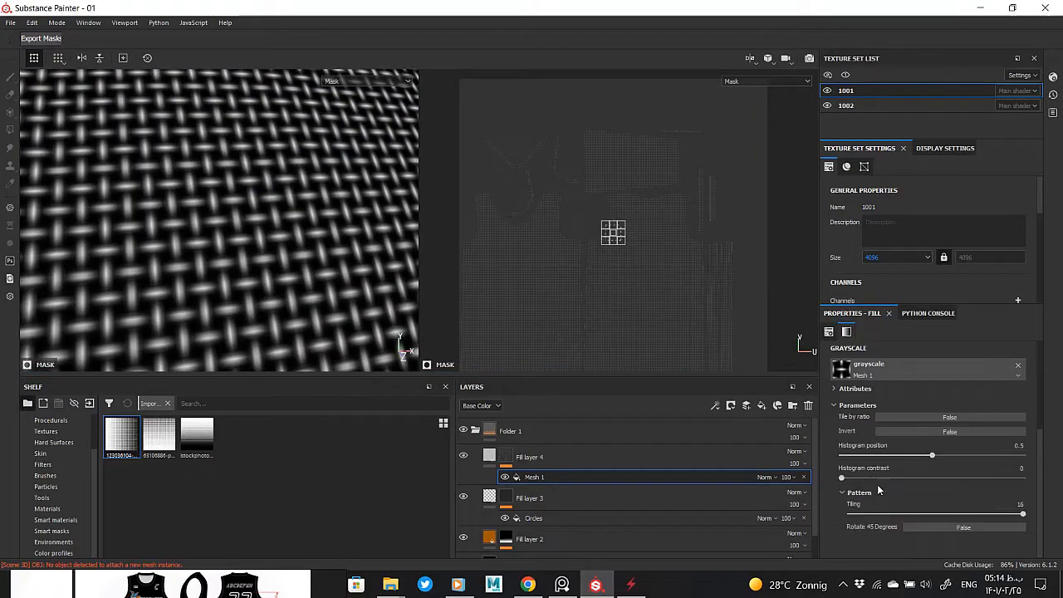
pyautogui.moveTo(842, 479)
pyautogui.mouseDown()
pyautogui.moveTo(962, 479)
pyautogui.moveTo(925, 479)
pyautogui.moveTo(952, 456)
pyautogui.moveTo(978, 457)
pyautogui.mouseUp()
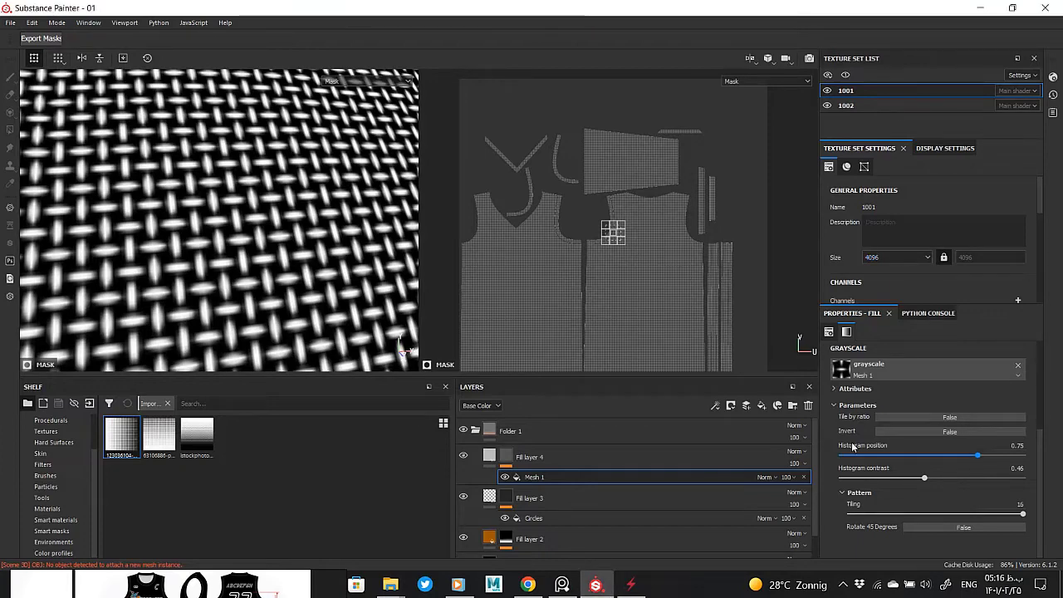
pyautogui.scroll(3, 852, 446)
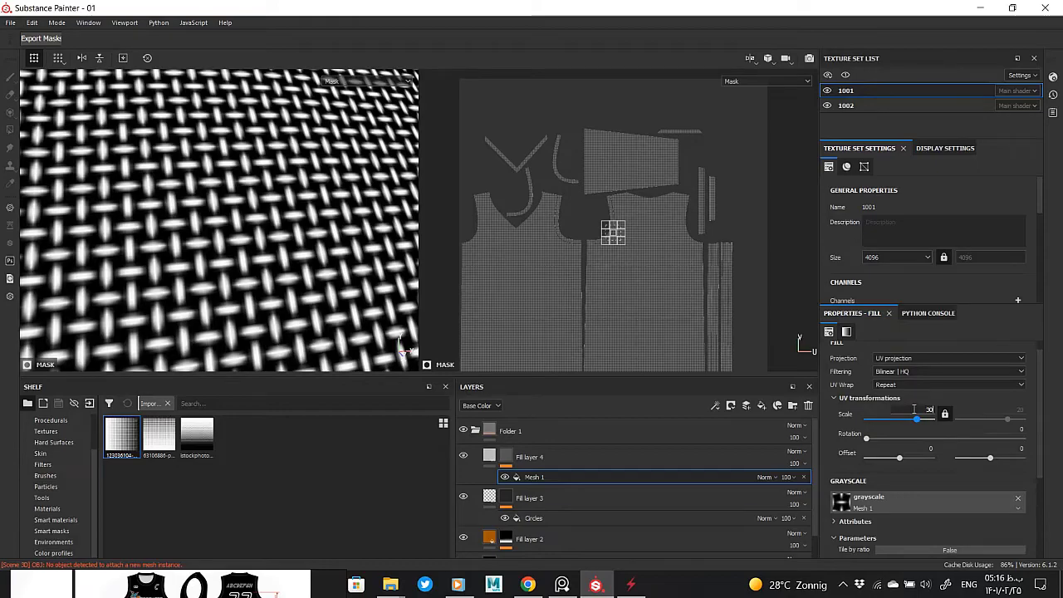
pyautogui.press('Return')
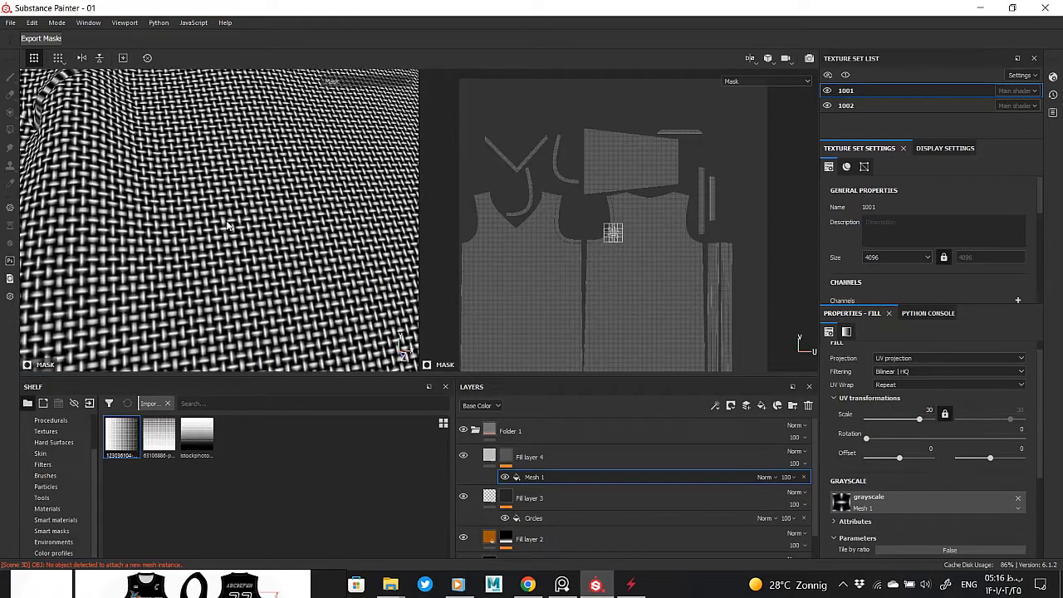
pyautogui.moveTo(229, 226)
pyautogui.keyDown('alt'); pyautogui.mouseDown()
pyautogui.moveTo(214, 251)
pyautogui.moveTo(321, 185)
pyautogui.moveTo(275, 178)
pyautogui.mouseUp(); pyautogui.keyUp('alt')
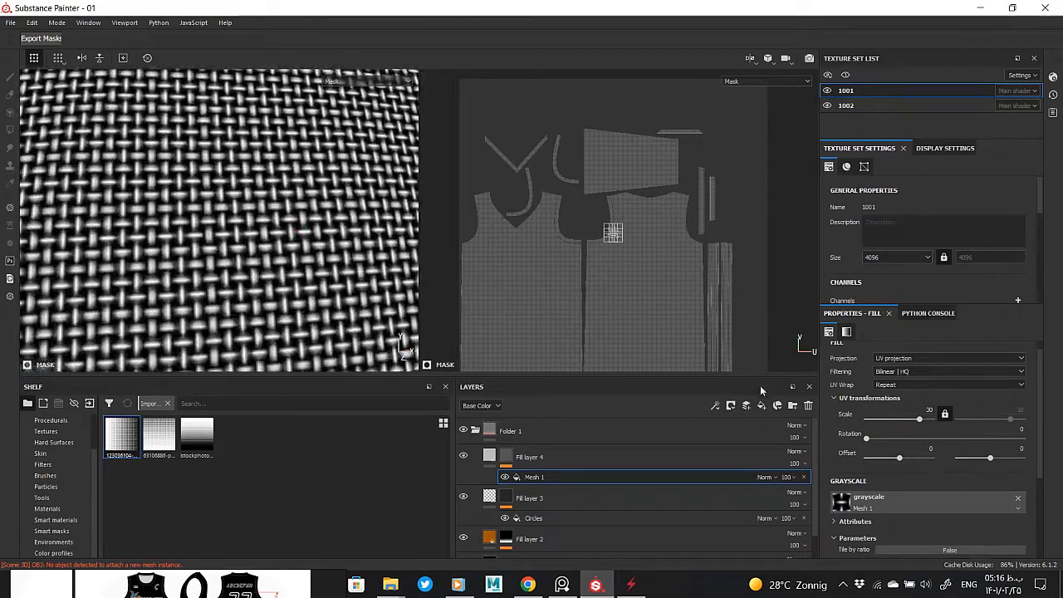
pyautogui.scroll(1, 904, 461)
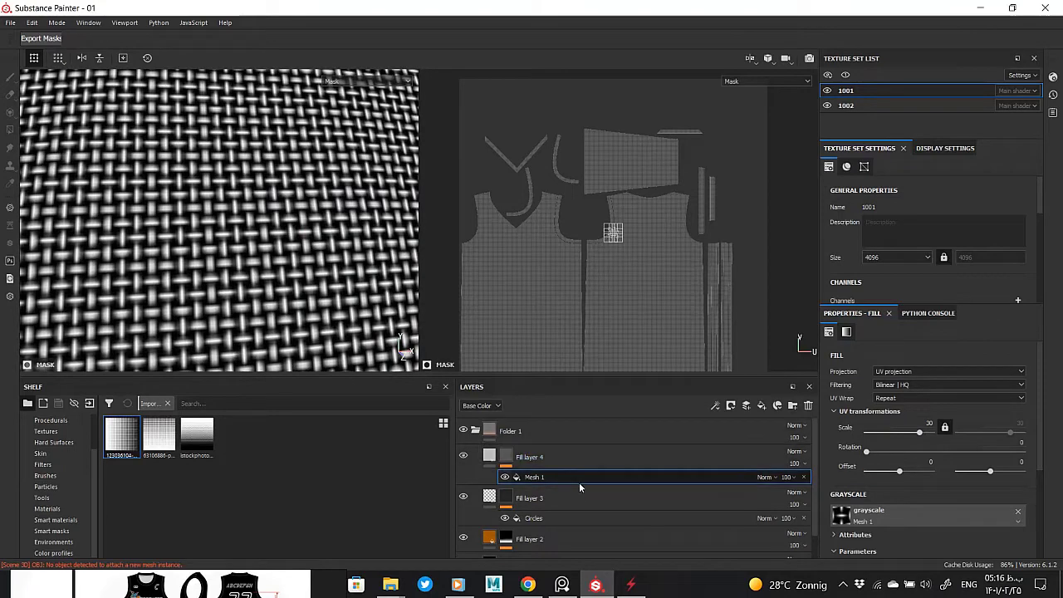
pyautogui.scroll(-2, 867, 462)
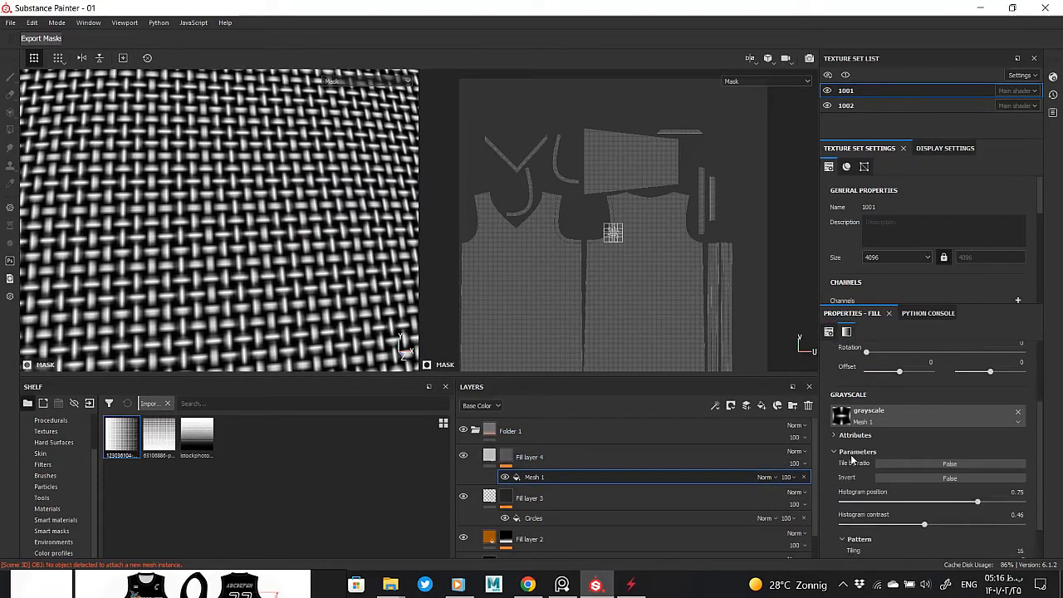
pyautogui.scroll(-1, 864, 461)
pyautogui.scroll(2, 860, 460)
pyautogui.scroll(1, 854, 460)
# - Enable height on Fill layer 4 and lower the weave height to -0.0542
pyautogui.press('Delete')
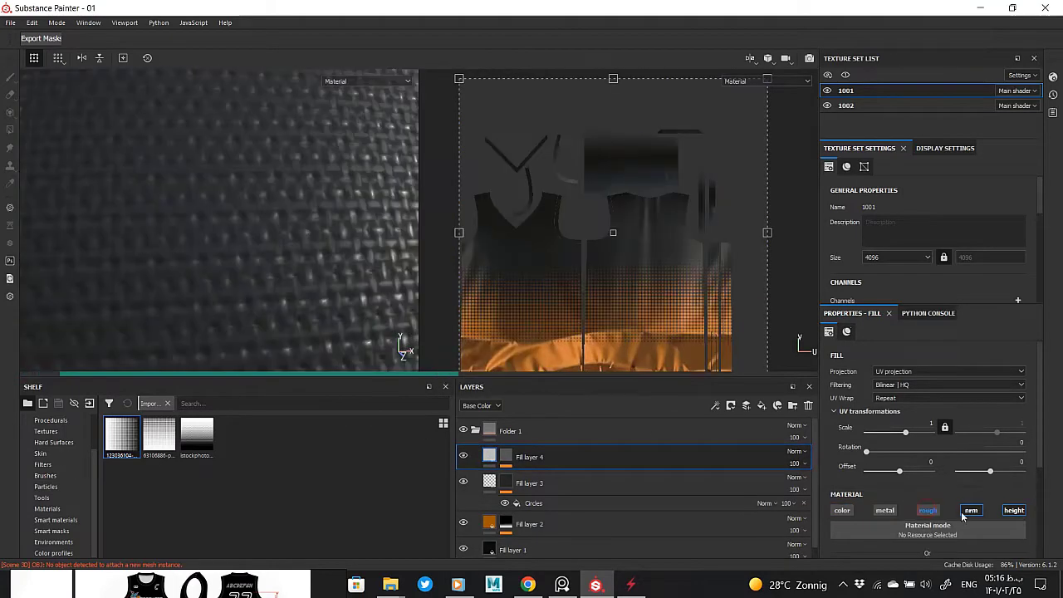
pyautogui.click(1014, 510)
pyautogui.scroll(-1, 895, 527)
pyautogui.moveTo(927, 532); pyautogui.dragTo(923, 533)
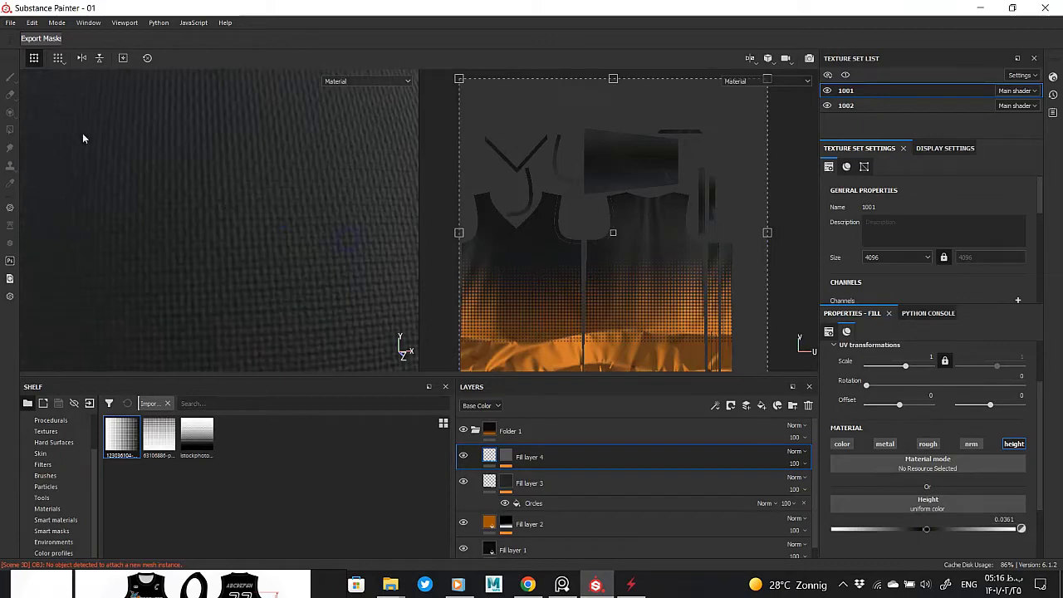
pyautogui.keyDown('alt'); pyautogui.moveTo(83, 135); pyautogui.dragTo(323, 223); pyautogui.keyUp('alt')
pyautogui.scroll(-3, 323, 237)
pyautogui.scroll(3, 332, 281)
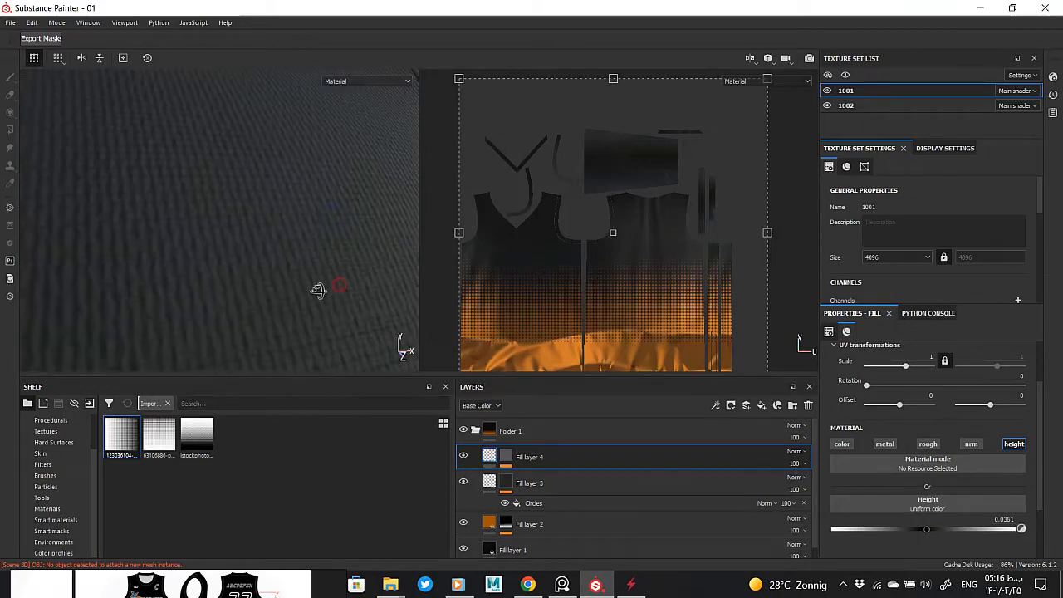
pyautogui.moveTo(932, 530); pyautogui.dragTo(919, 529)
pyautogui.moveTo(316, 249)
pyautogui.keyDown('alt'); pyautogui.mouseDown()
pyautogui.moveTo(301, 205)
pyautogui.moveTo(278, 287)
pyautogui.mouseUp(); pyautogui.keyUp('alt')
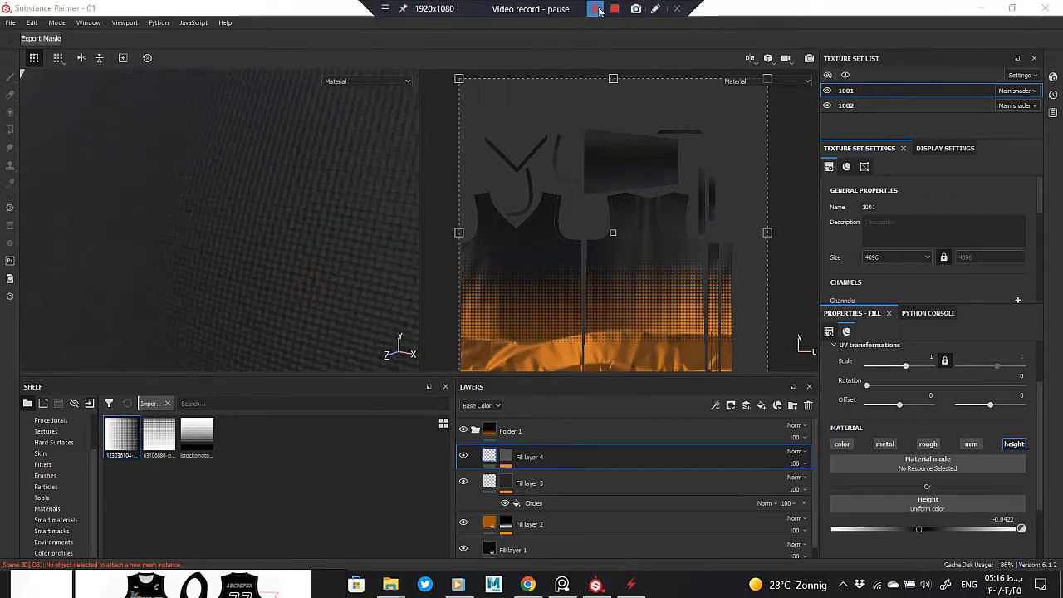
# - Deepen the weave relief slightly and inspect Fill layer 4's Mesh 1 mask
pyautogui.moveTo(299, 190)
pyautogui.keyDown('alt'); pyautogui.mouseDown()
pyautogui.moveTo(56, 149)
pyautogui.moveTo(252, 292)
pyautogui.moveTo(330, 299)
pyautogui.mouseUp(); pyautogui.keyUp('alt')
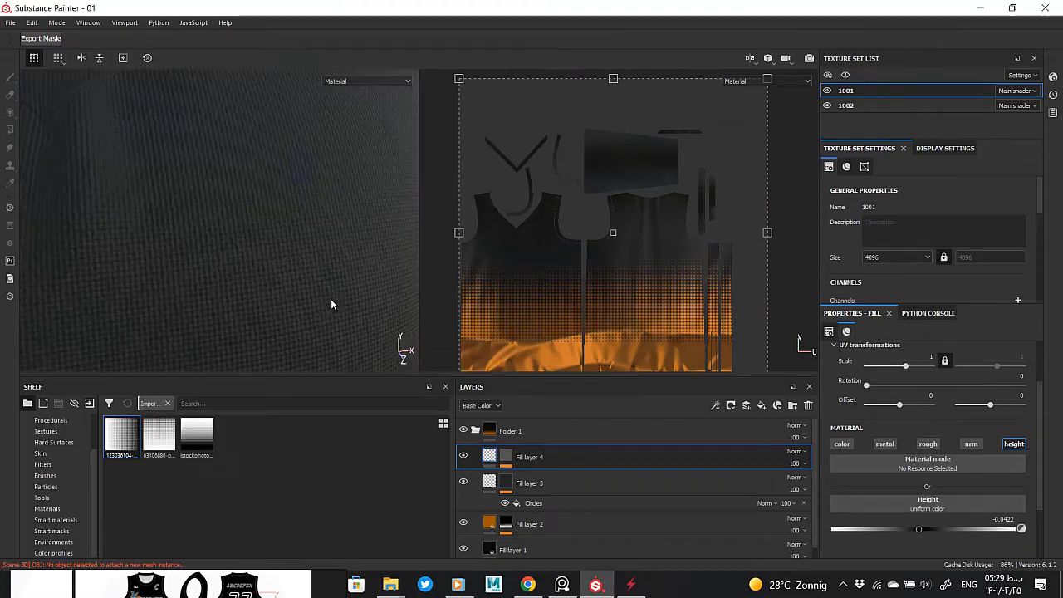
pyautogui.moveTo(309, 212)
pyautogui.keyDown('alt'); pyautogui.mouseDown()
pyautogui.moveTo(291, 198)
pyautogui.moveTo(399, 266)
pyautogui.mouseUp(); pyautogui.keyUp('alt')
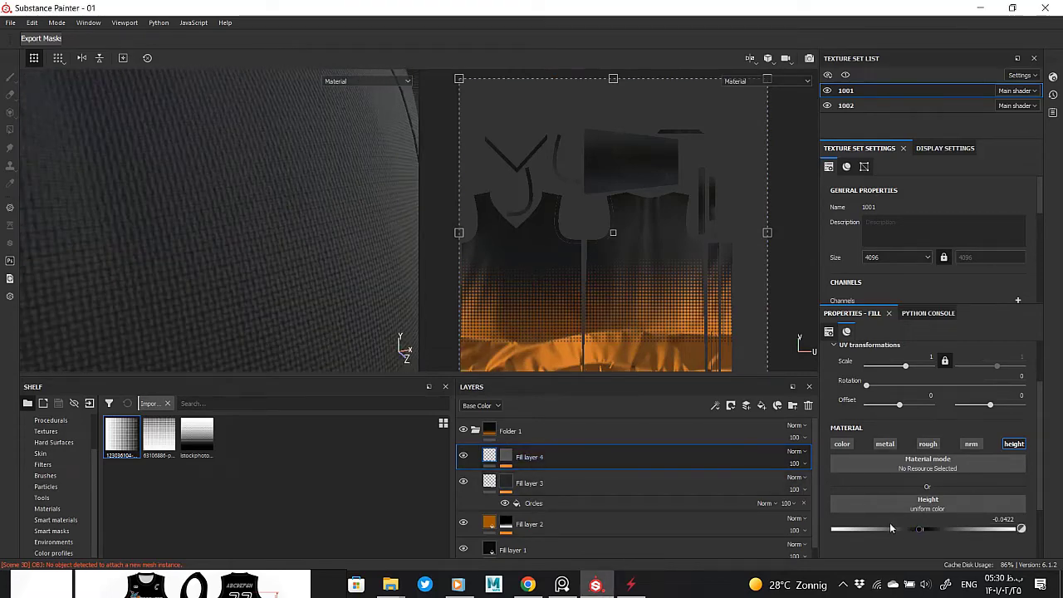
pyautogui.moveTo(921, 534); pyautogui.dragTo(915, 536)
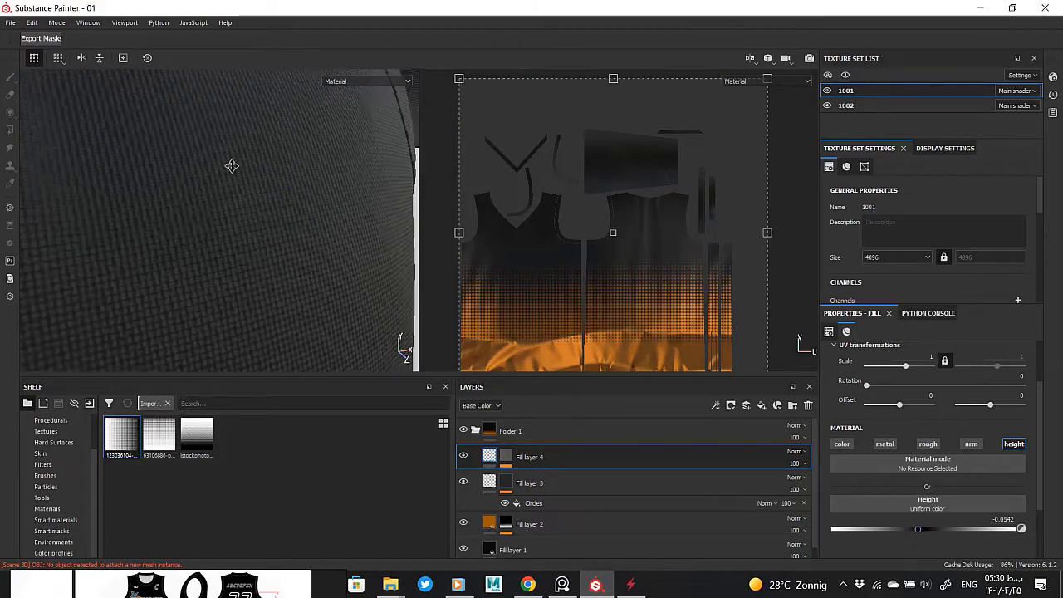
pyautogui.keyDown('alt'); pyautogui.moveTo(233, 166); pyautogui.dragTo(347, 247); pyautogui.keyUp('alt')
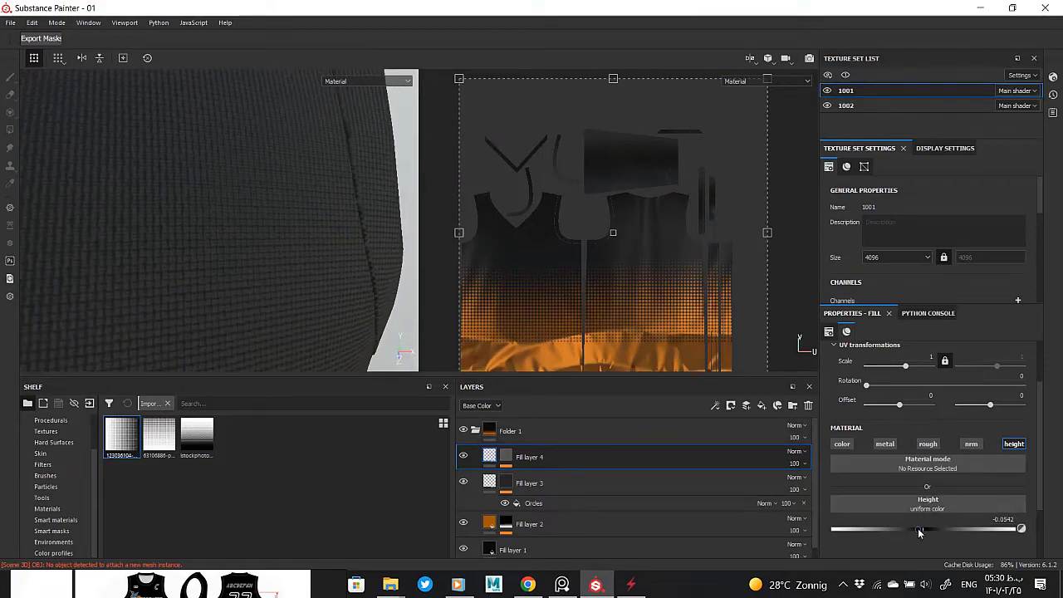
pyautogui.click(596, 463)
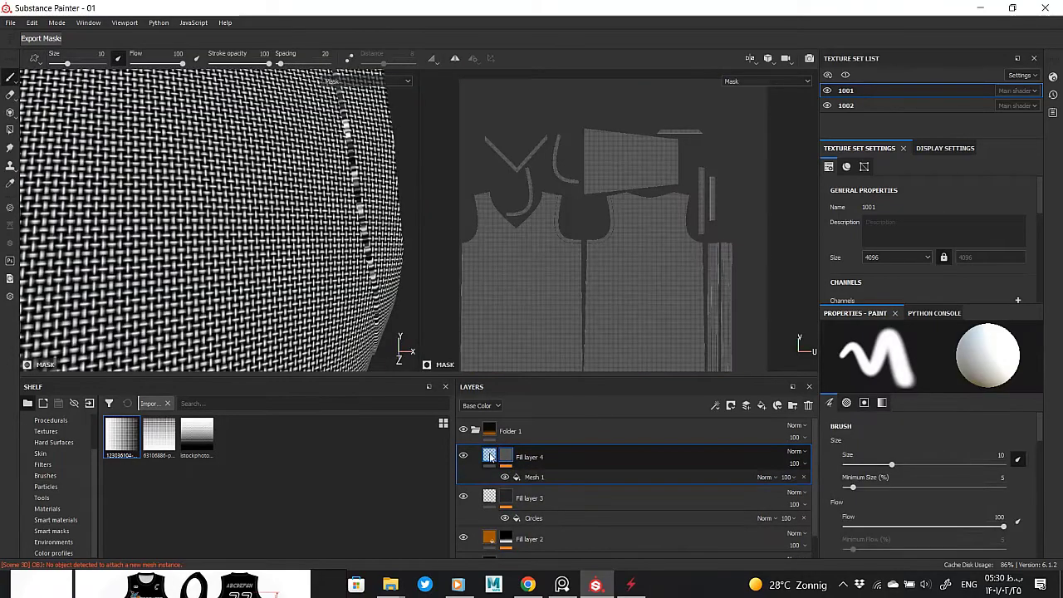
pyautogui.click(532, 477)
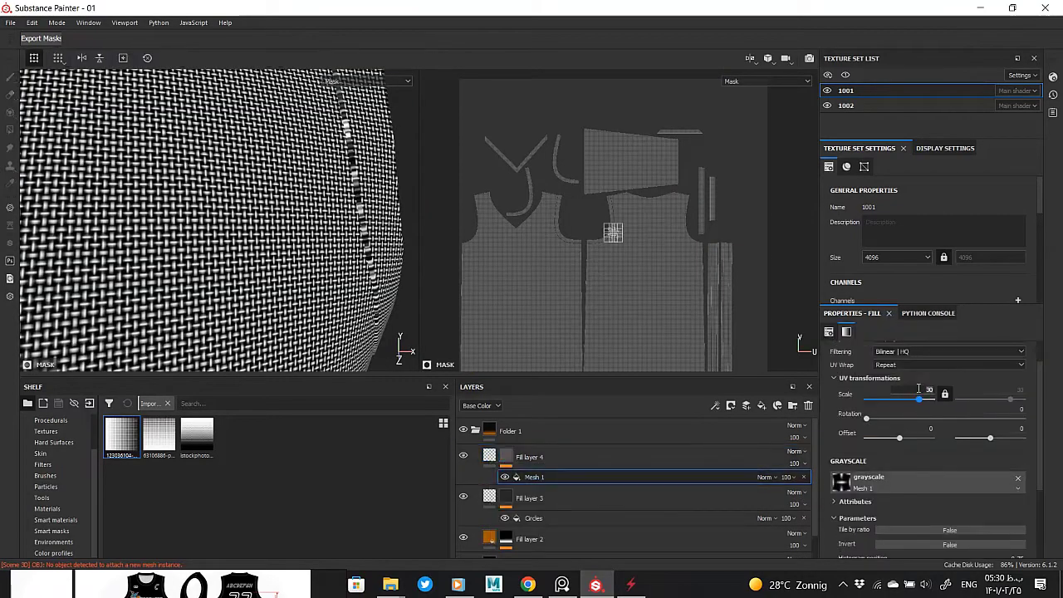
pyautogui.press('Return')
pyautogui.click(529, 457)
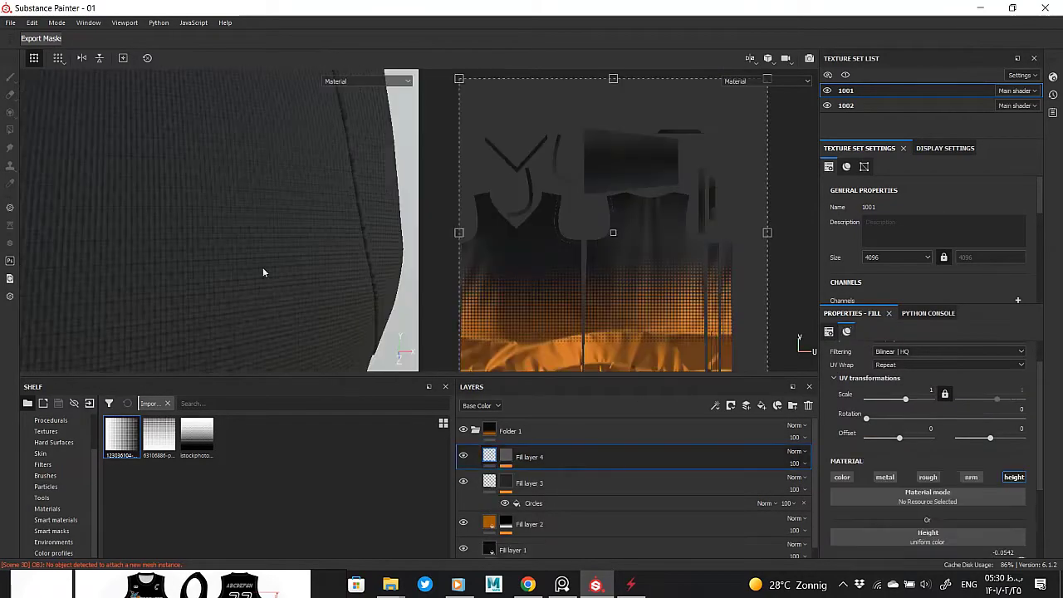
# - Hide Fill layer 4 and set Fill layer 3's Circles balance to 0.48, contrast 0.47
pyautogui.click(464, 456)
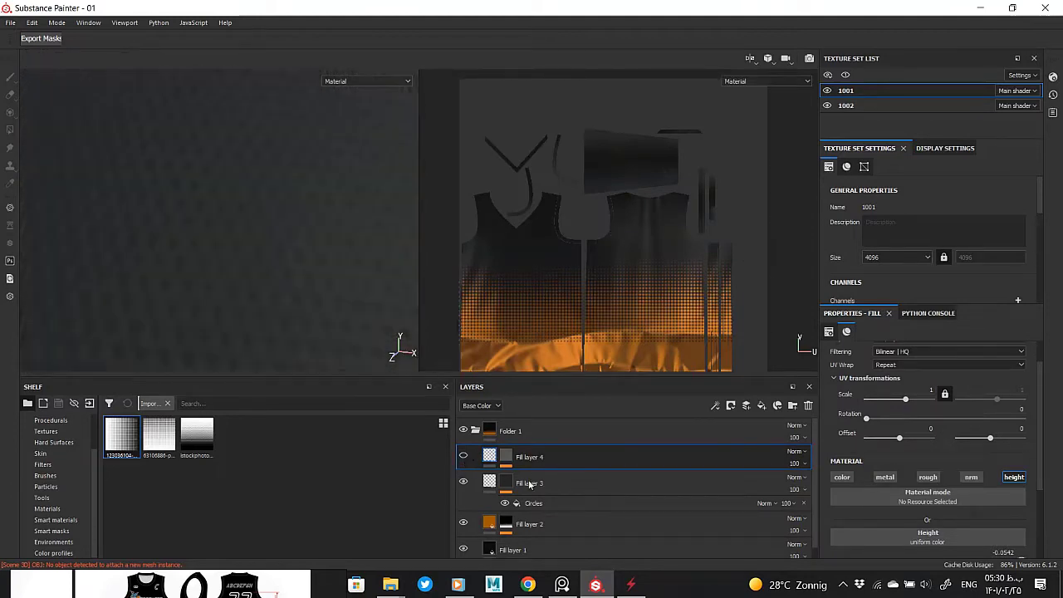
pyautogui.click(538, 504)
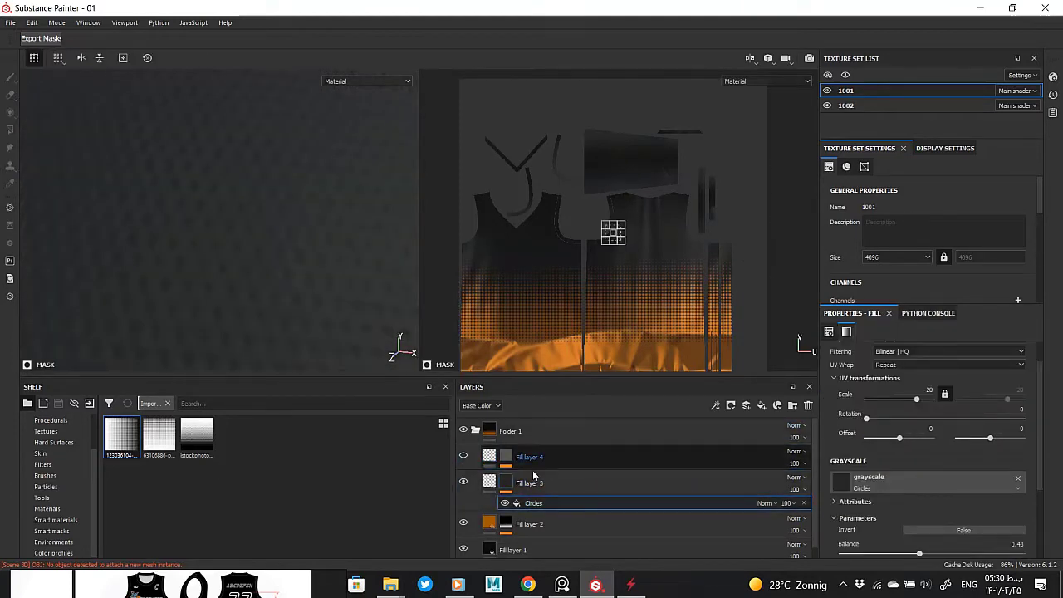
pyautogui.scroll(-1, 911, 515)
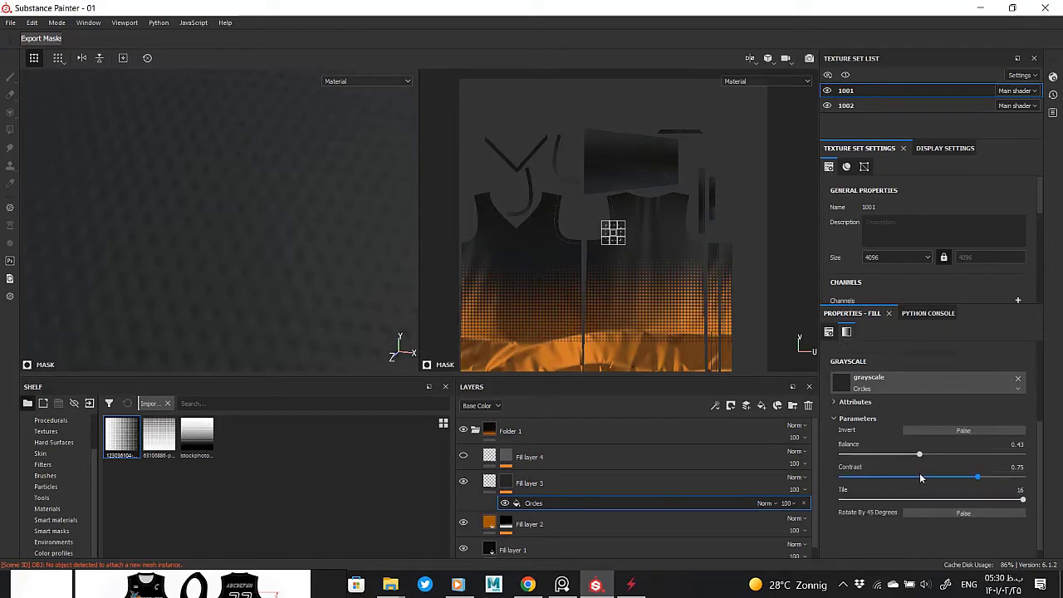
pyautogui.click(538, 503)
pyautogui.click(538, 503)
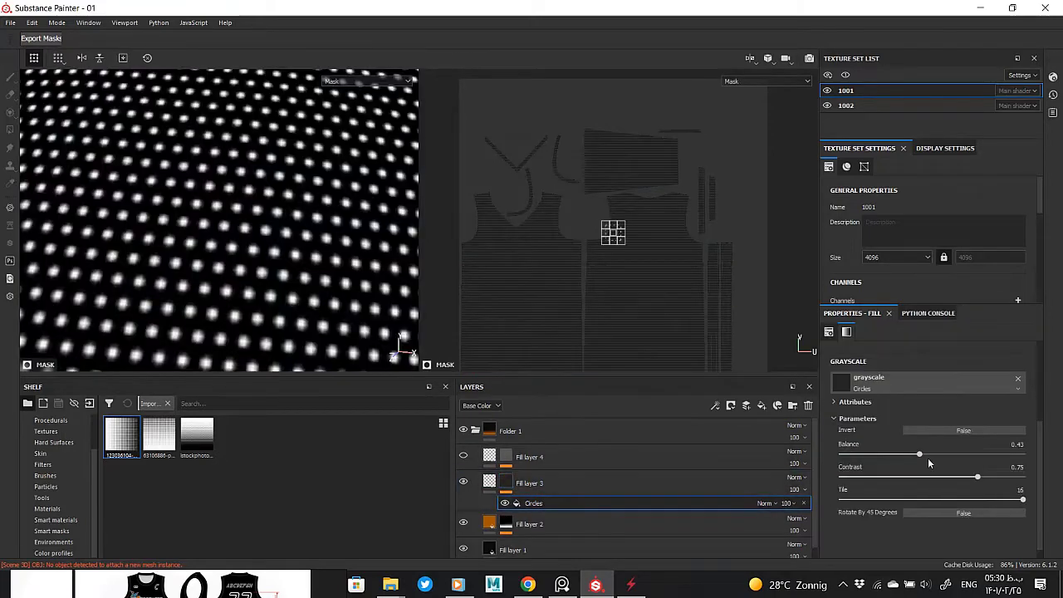
pyautogui.moveTo(930, 458); pyautogui.dragTo(932, 457)
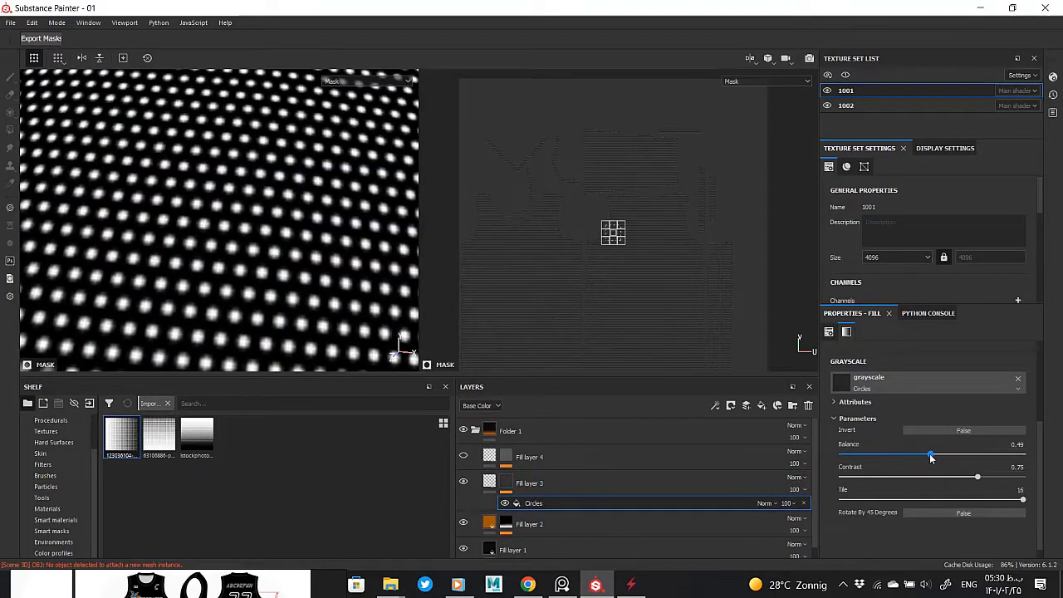
pyautogui.moveTo(1023, 477); pyautogui.dragTo(927, 477)
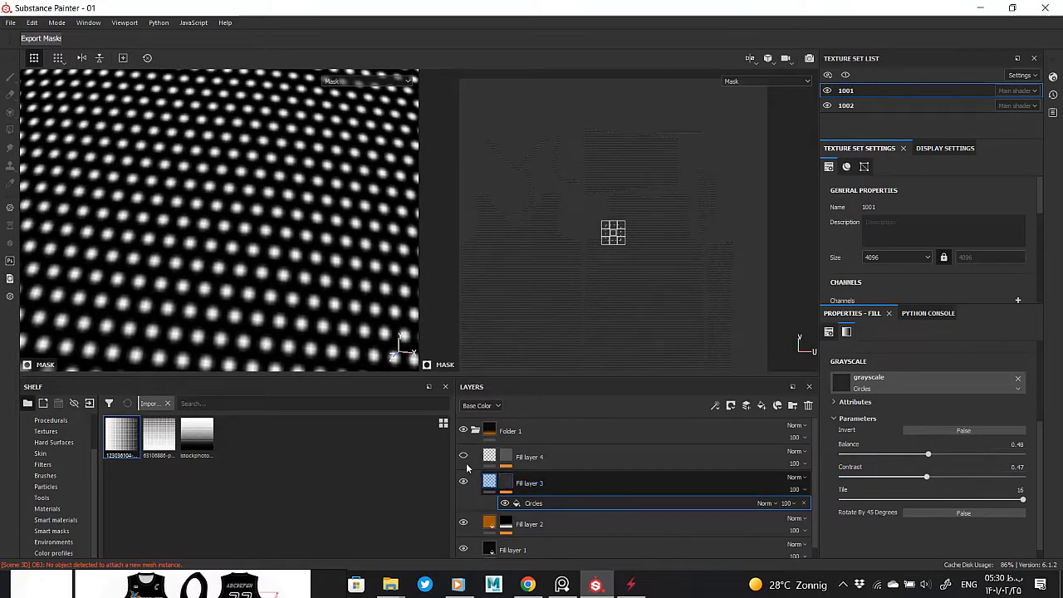
# - Recheck the Circles parameters and return to Fill layer 3's height settings
pyautogui.click(490, 482)
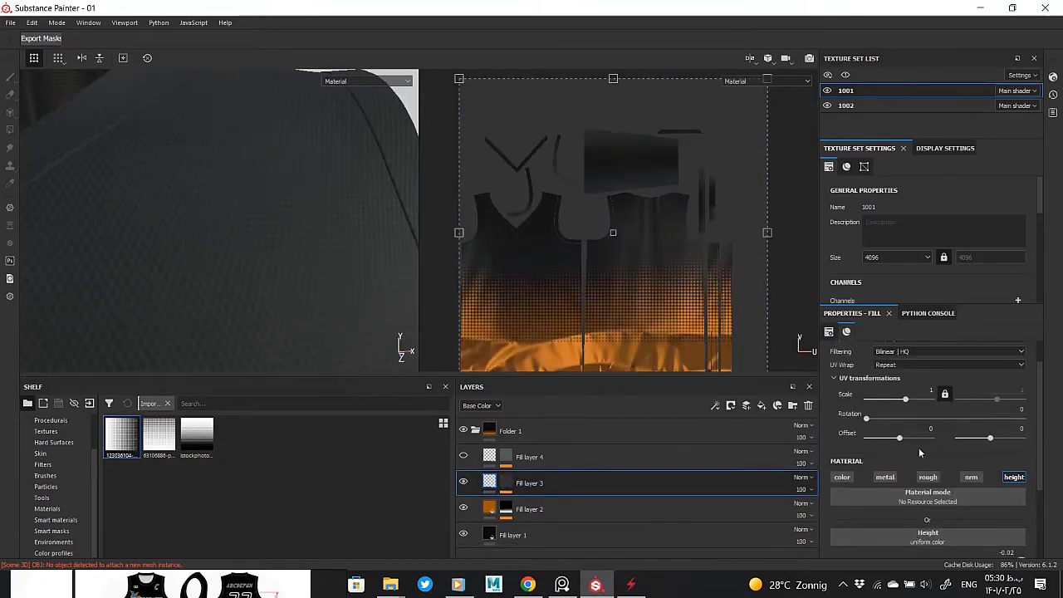
pyautogui.click(506, 482)
pyautogui.click(553, 503)
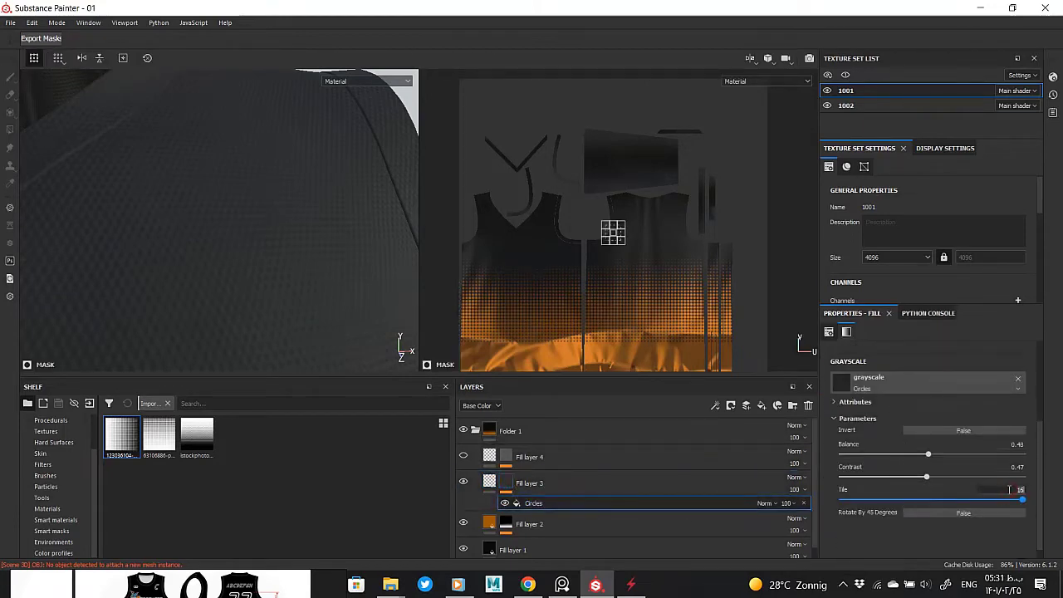
pyautogui.scroll(3, 974, 453)
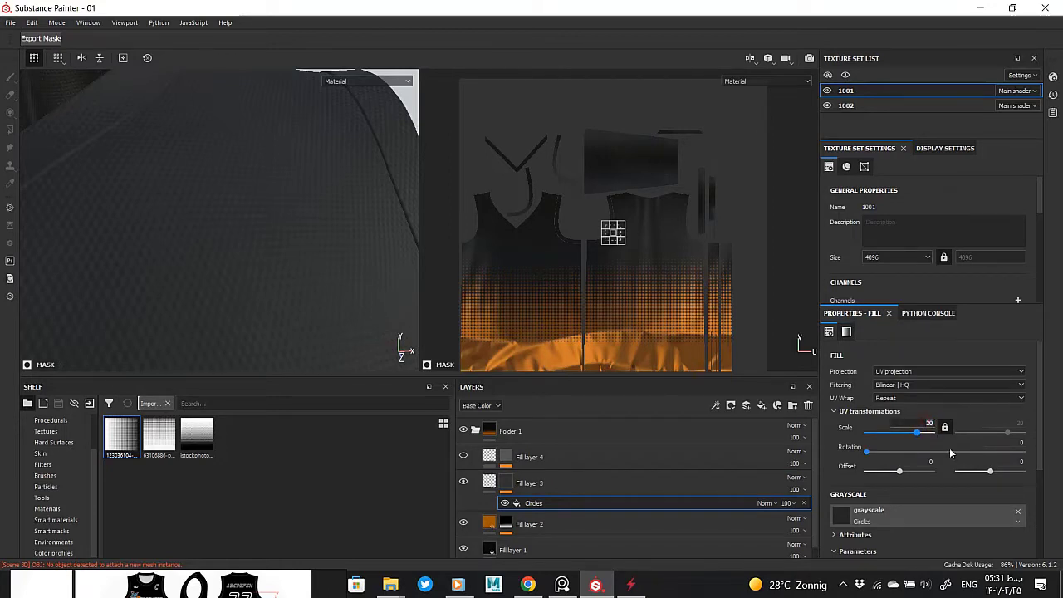
pyautogui.scroll(-3, 922, 491)
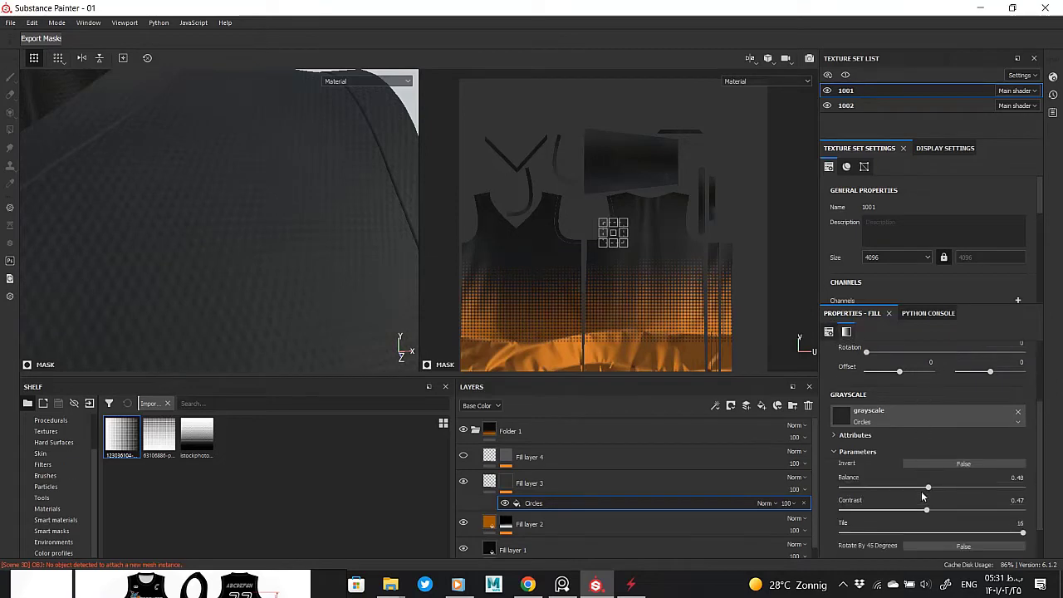
pyautogui.scroll(-2, 921, 491)
pyautogui.click(490, 484)
pyautogui.click(490, 484)
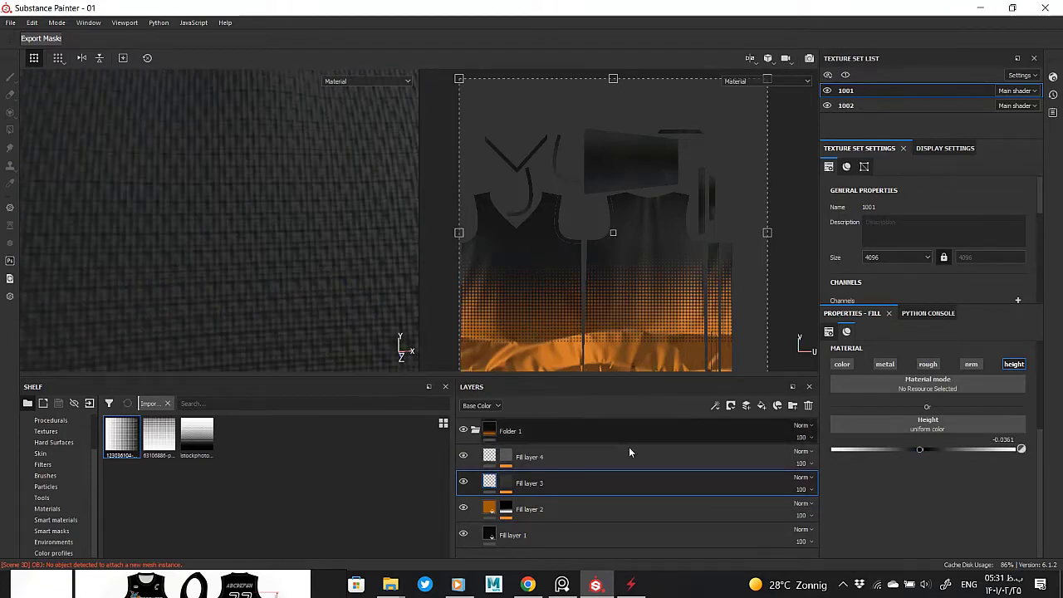
# - Add a Warp filter to Fill layer 4's mesh mask
pyautogui.click(506, 456)
pyautogui.rightClick(553, 476)
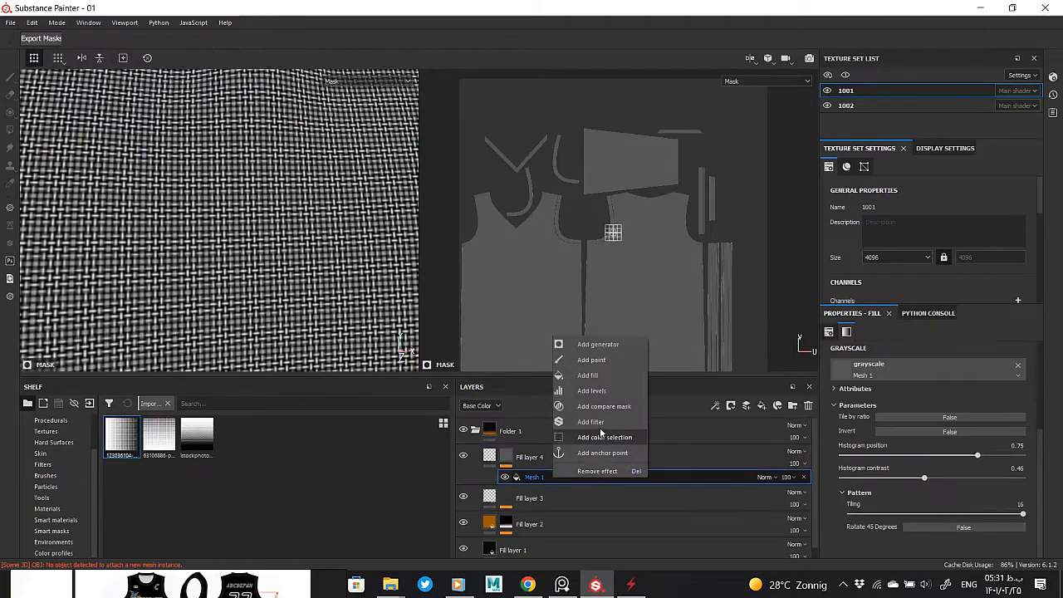
pyautogui.click(591, 422)
pyautogui.click(948, 353)
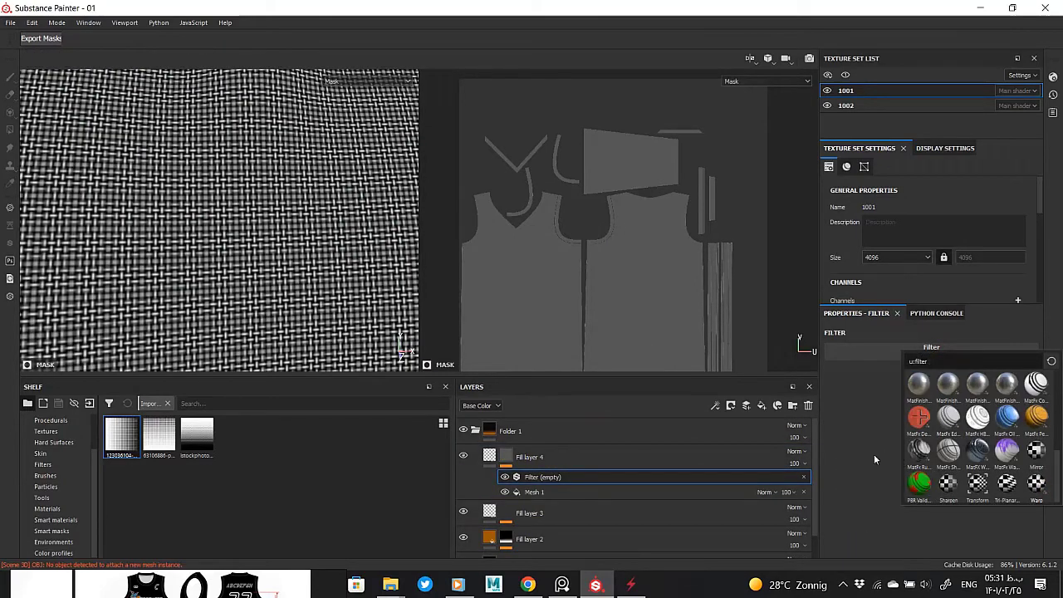
pyautogui.click(1041, 496)
# - Set the Warp intensity to 0.05, after first trying 0.1, so the weave looks irregular
pyautogui.scroll(-2, 953, 475)
pyautogui.scroll(-2, 953, 475)
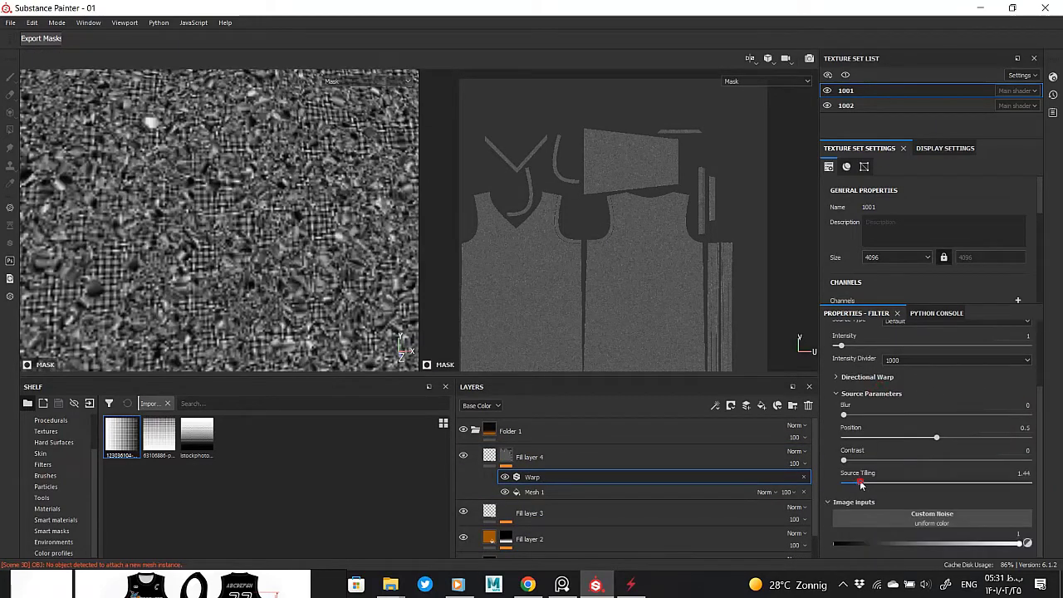
pyautogui.moveTo(861, 485); pyautogui.dragTo(959, 485)
pyautogui.scroll(2, 988, 467)
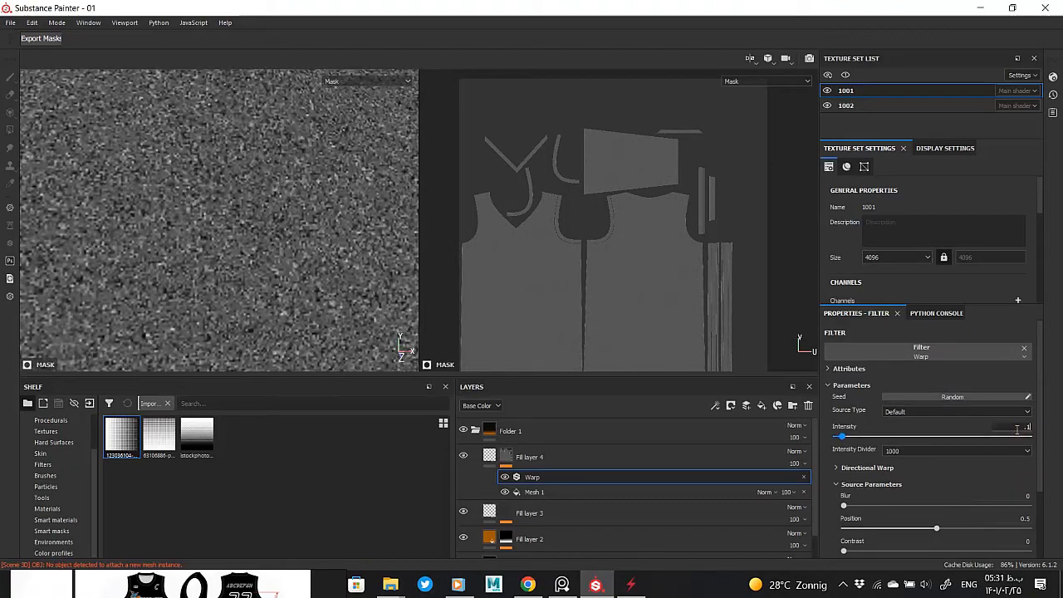
pyautogui.click(1016, 429)
pyautogui.write('0.1')
pyautogui.write('.05')
pyautogui.press('Return')
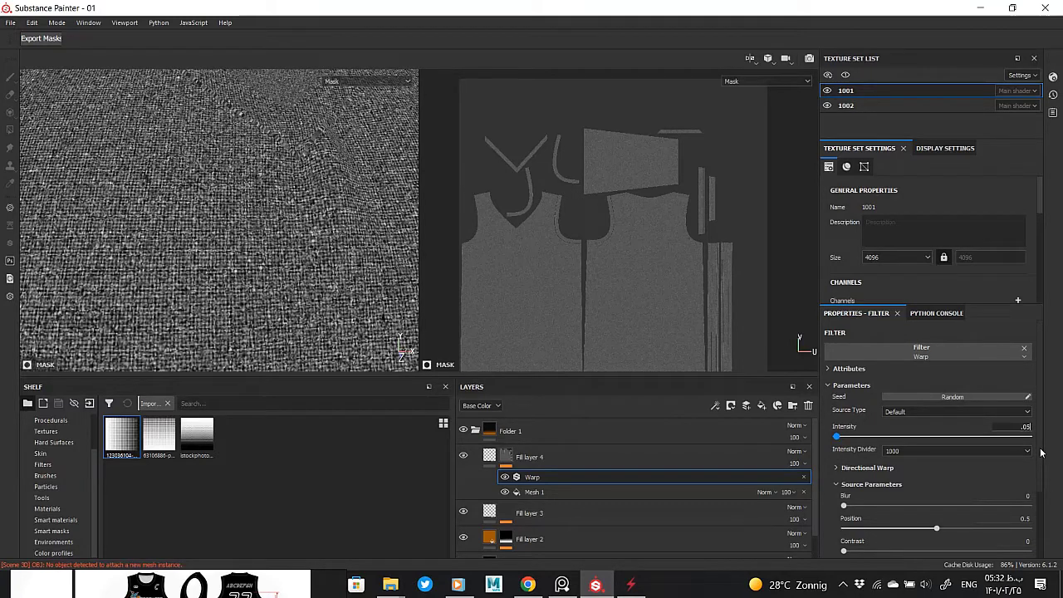
pyautogui.press('Return')
pyautogui.click(489, 456)
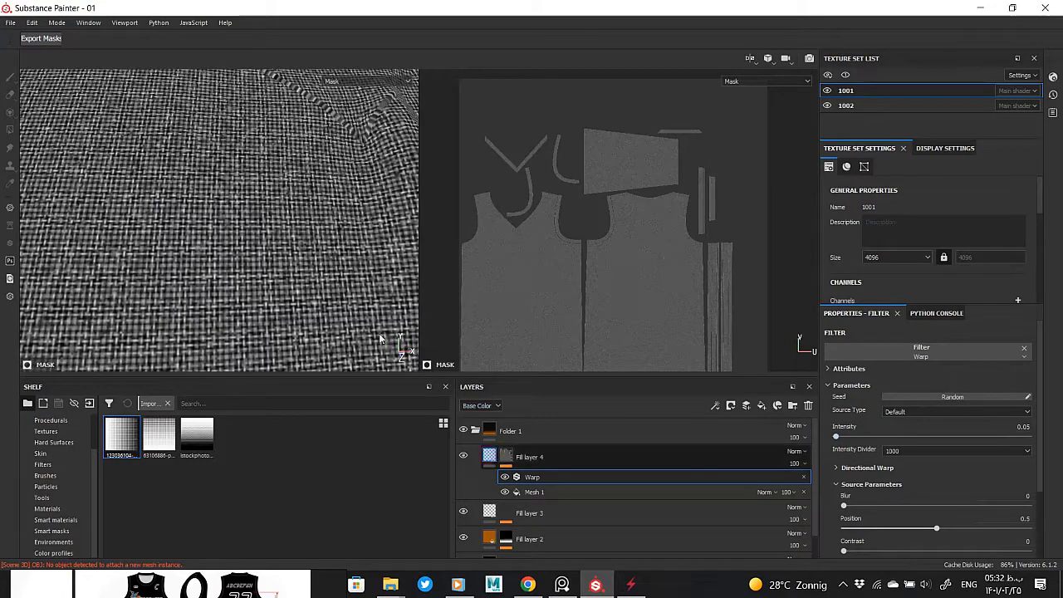
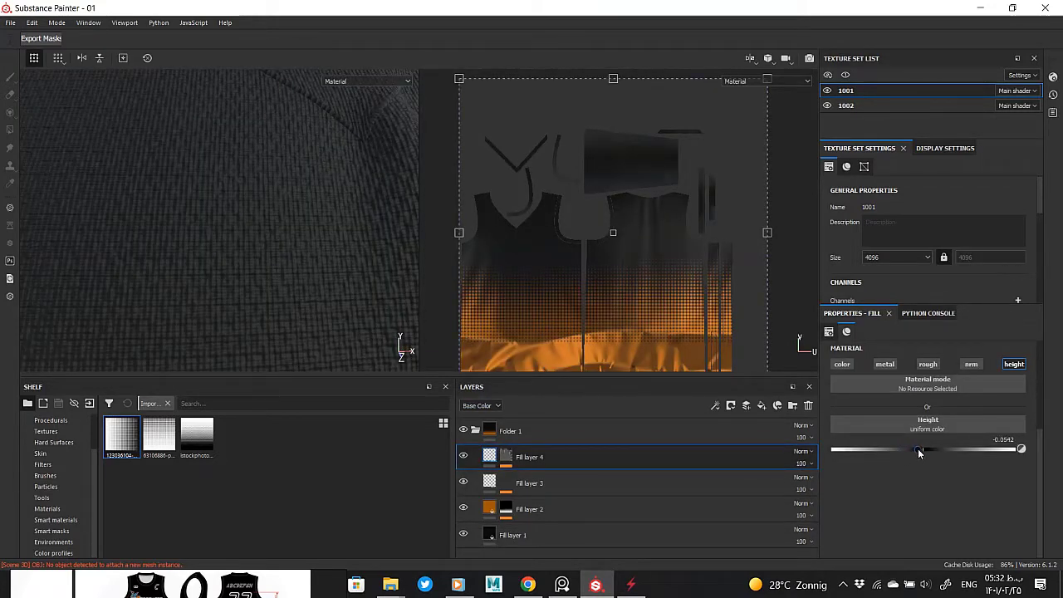
# - Add a Warp filter with intensity 0.1 to Fill layer 3's dot mask
pyautogui.keyDown('alt'); pyautogui.moveTo(247, 252); pyautogui.dragTo(277, 196); pyautogui.keyUp('alt')
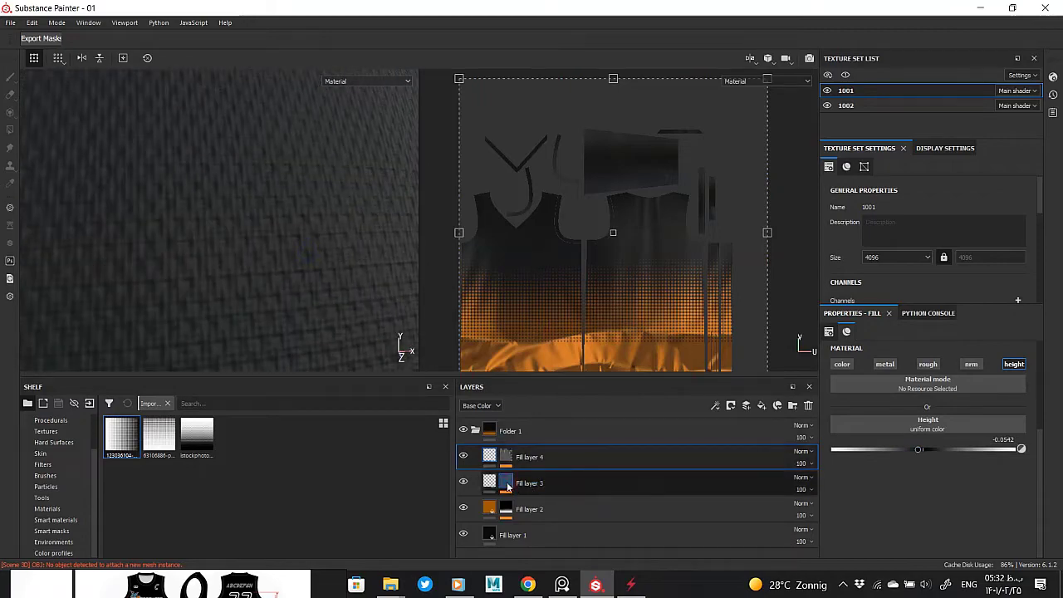
pyautogui.keyDown('alt'); pyautogui.click(508, 488); pyautogui.keyUp('alt')
pyautogui.rightClick(569, 497)
pyautogui.click(606, 441)
pyautogui.click(895, 357)
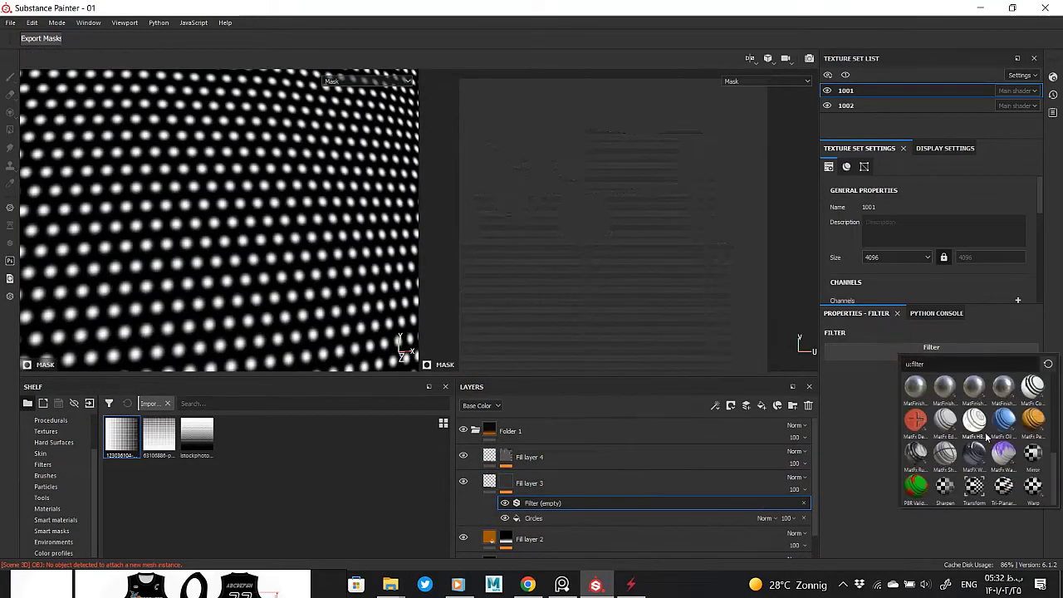
pyautogui.click(1033, 487)
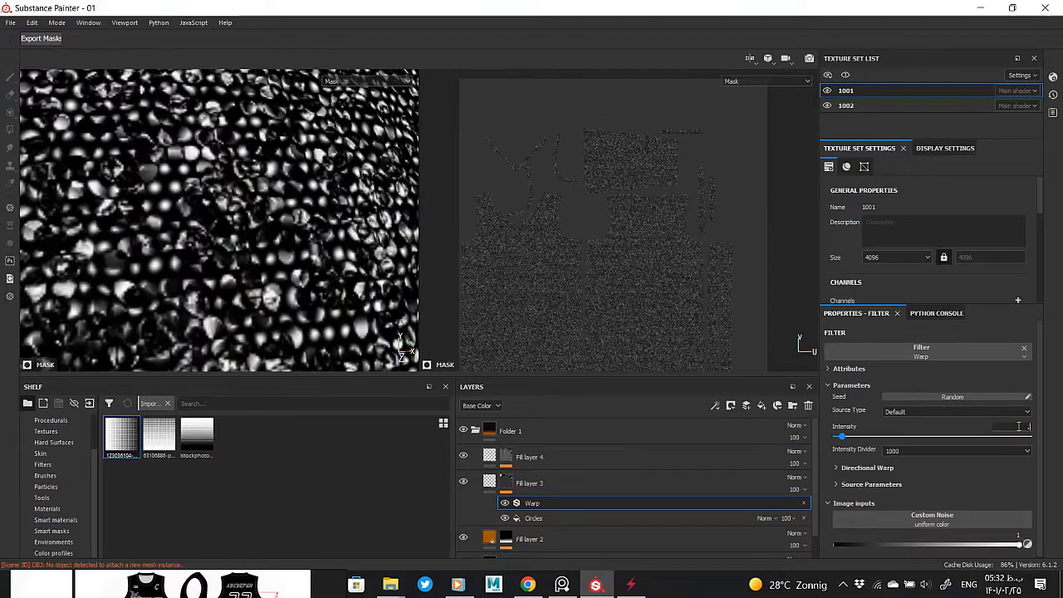
pyautogui.press('Return')
# - Set the Warp filter's Source Tiling to about 2.46
pyautogui.click(869, 484)
pyautogui.scroll(-2, 869, 482)
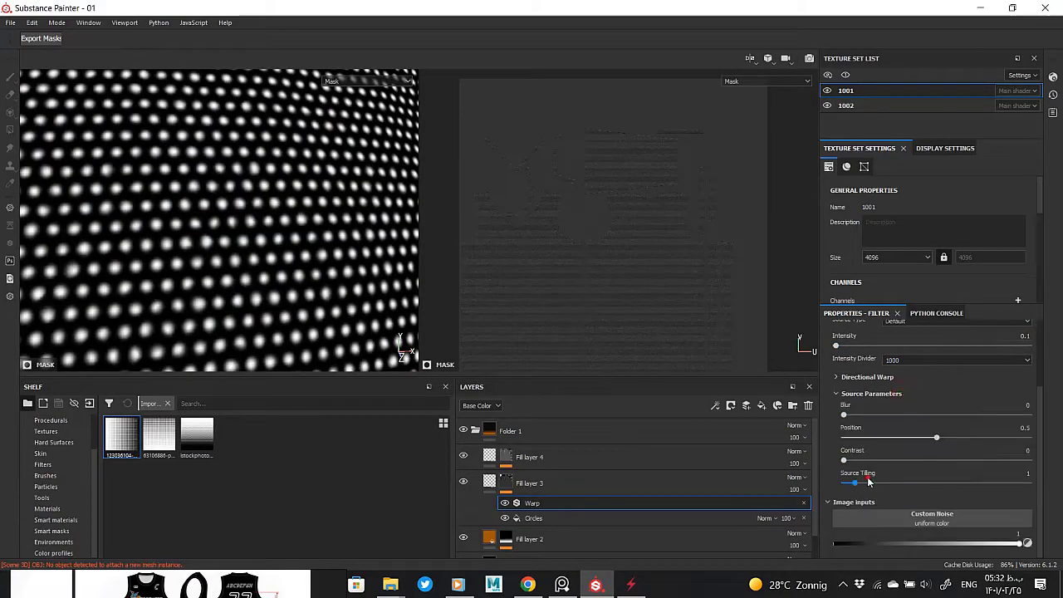
pyautogui.moveTo(869, 482); pyautogui.dragTo(1030, 483)
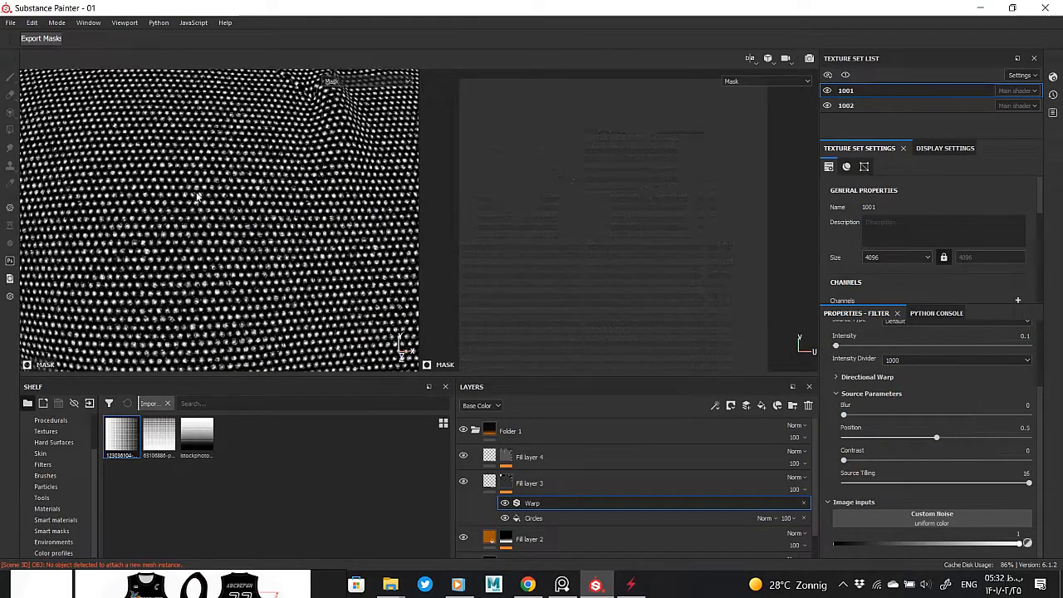
pyautogui.click(872, 483)
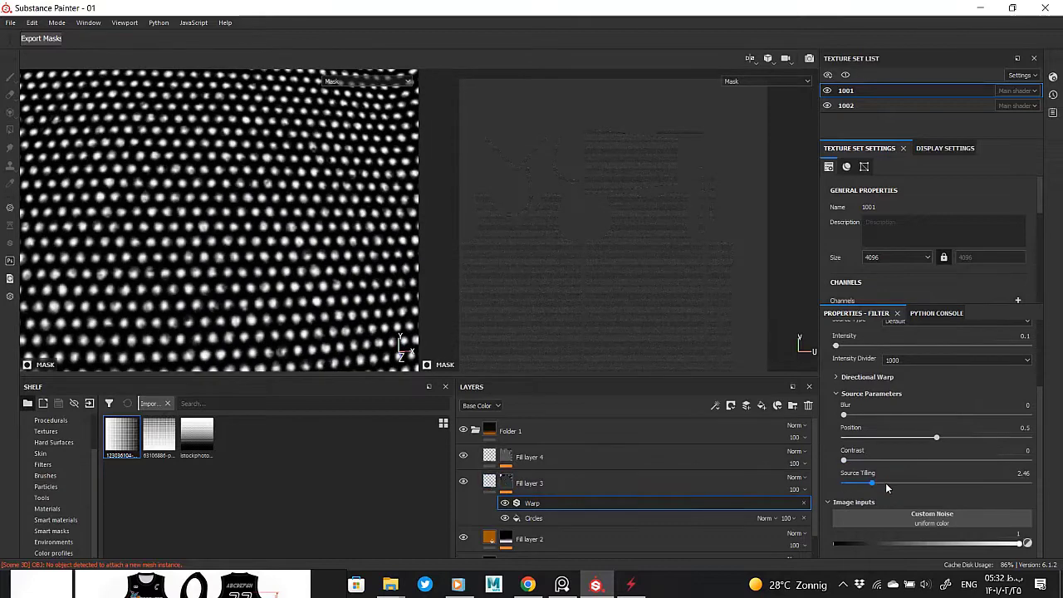
pyautogui.click(736, 483)
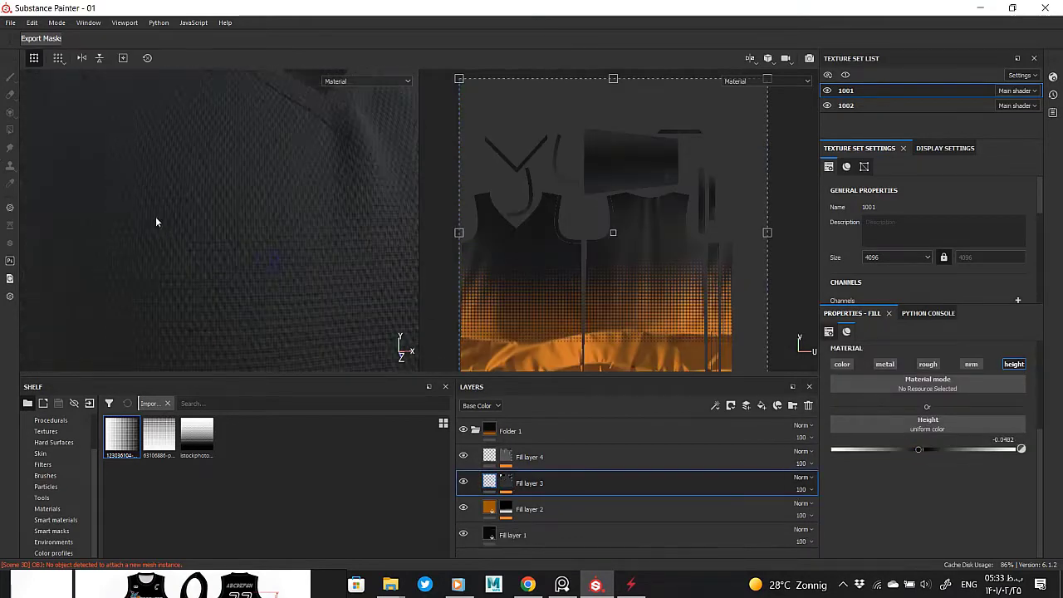
# - Adjust the brightness of Fill layer 2's orange base colour toward a burnt orange
pyautogui.scroll(-5, 158, 216)
pyautogui.scroll(5, 261, 232)
pyautogui.moveTo(262, 232)
pyautogui.keyDown('alt'); pyautogui.mouseDown()
pyautogui.moveTo(263, 181)
pyautogui.moveTo(332, 198)
pyautogui.moveTo(239, 306)
pyautogui.moveTo(303, 343)
pyautogui.moveTo(278, 195)
pyautogui.moveTo(258, 228)
pyautogui.moveTo(326, 234)
pyautogui.moveTo(324, 208)
pyautogui.mouseUp(); pyautogui.keyUp('alt')
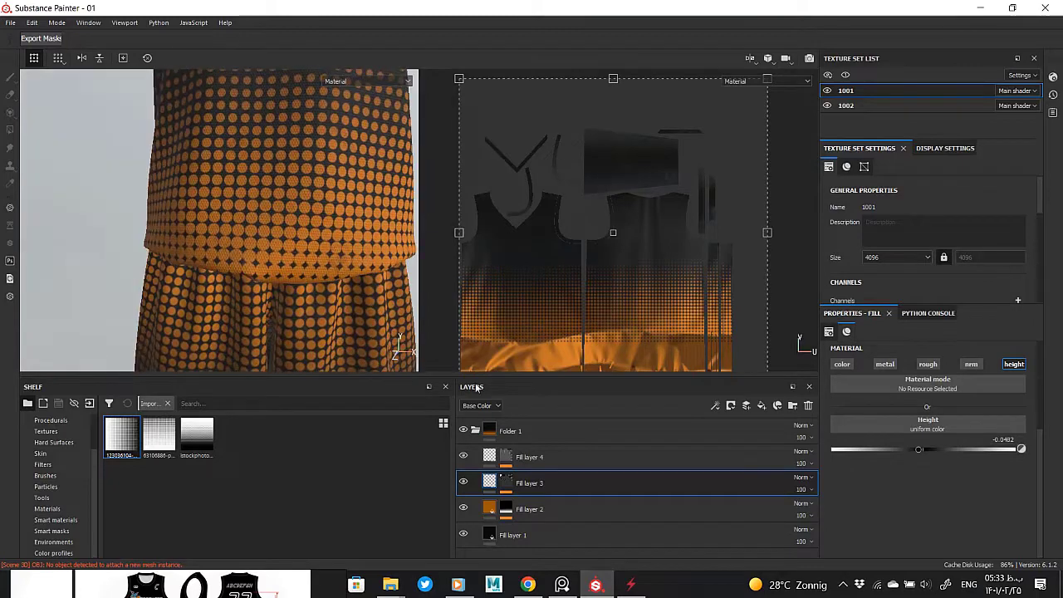
pyautogui.click(529, 509)
pyautogui.click(928, 442)
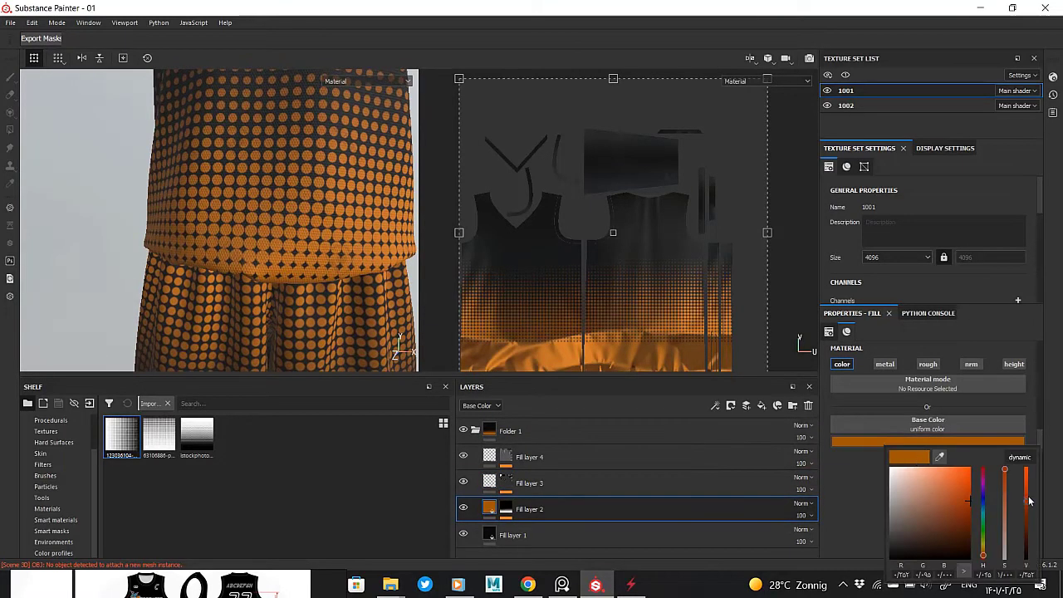
pyautogui.moveTo(1028, 499)
pyautogui.mouseDown()
pyautogui.moveTo(1029, 465)
pyautogui.moveTo(1030, 498)
pyautogui.mouseUp()
# - Review the orange halftone gradient around the vest, then select Fill layer 4
pyautogui.scroll(-3, 222, 260)
pyautogui.scroll(-3, 222, 259)
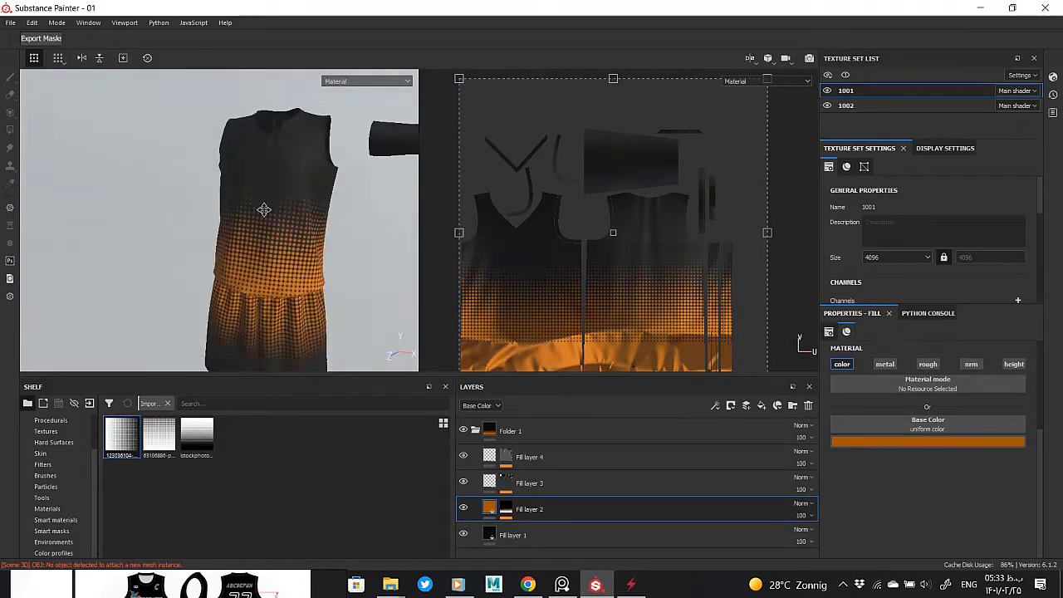
pyautogui.keyDown('alt'); pyautogui.moveTo(221, 260); pyautogui.dragTo(282, 368); pyautogui.keyUp('alt')
pyautogui.scroll(2, 273, 256)
pyautogui.scroll(3, 325, 317)
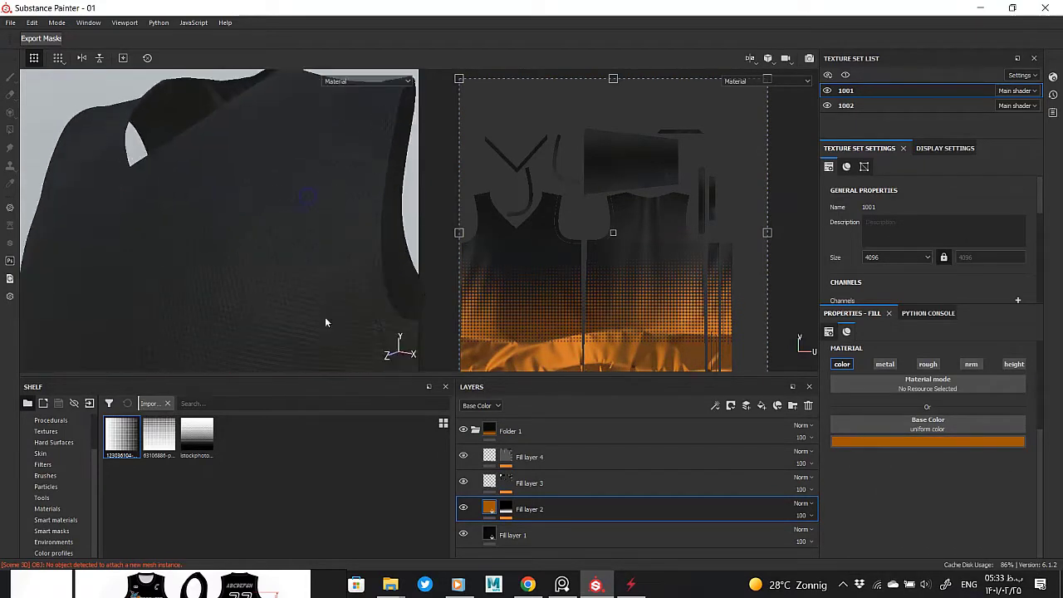
pyautogui.scroll(3, 294, 291)
pyautogui.keyDown('alt'); pyautogui.moveTo(294, 291); pyautogui.dragTo(353, 256); pyautogui.keyUp('alt')
pyautogui.scroll(-3, 273, 245)
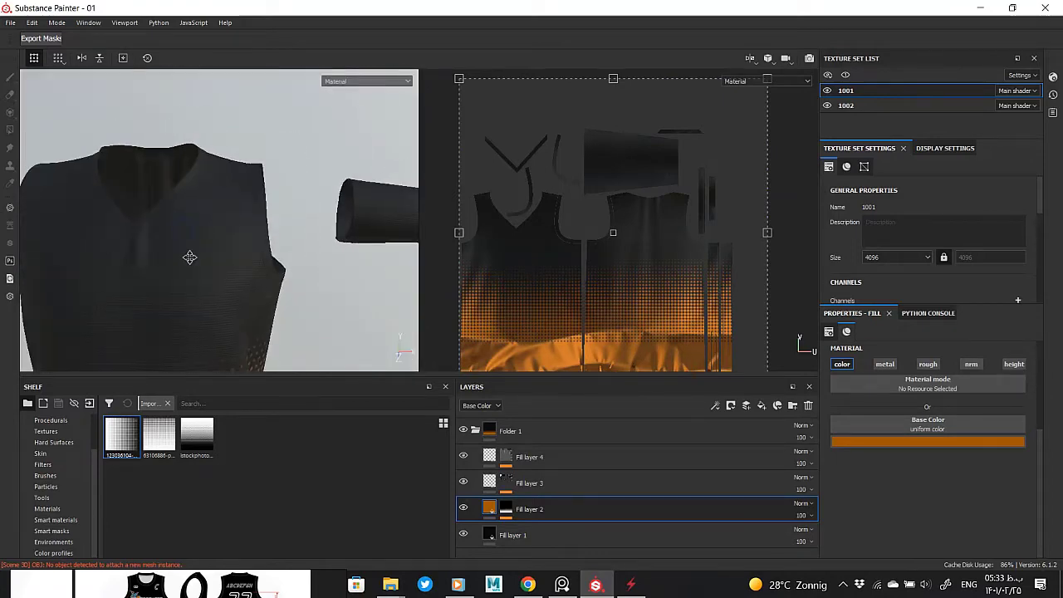
pyautogui.scroll(-3, 191, 254)
pyautogui.keyDown('alt'); pyautogui.moveTo(306, 160); pyautogui.dragTo(284, 250); pyautogui.keyUp('alt')
pyautogui.moveTo(284, 255)
pyautogui.keyDown('alt'); pyautogui.mouseDown(button='middle')
pyautogui.moveTo(291, 89)
pyautogui.moveTo(285, 273)
pyautogui.mouseUp(button='middle'); pyautogui.keyUp('alt')
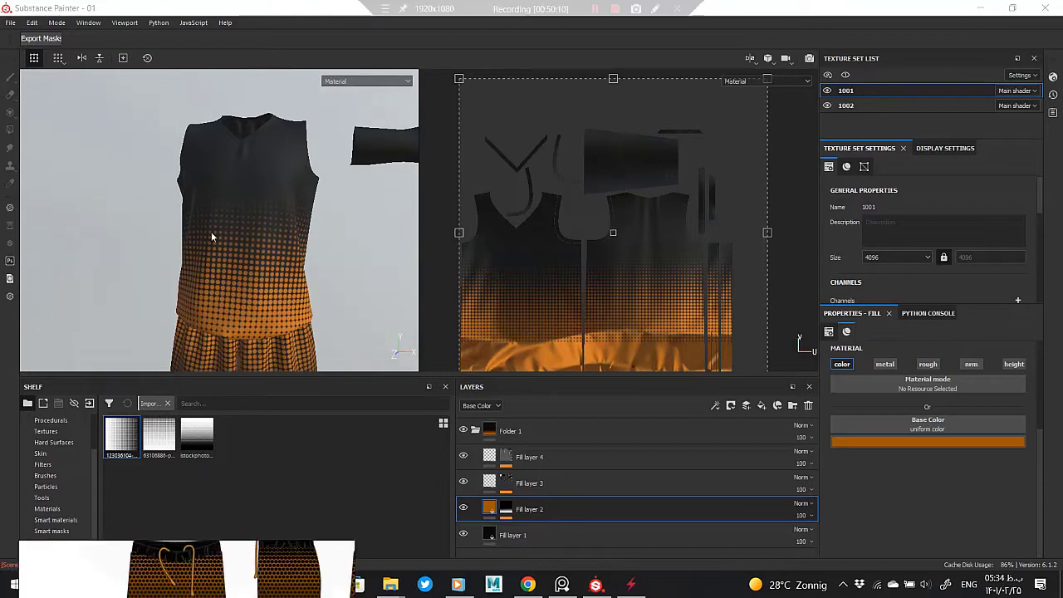
pyautogui.keyDown('alt'); pyautogui.moveTo(211, 232); pyautogui.dragTo(225, 225); pyautogui.keyUp('alt')
pyautogui.click(576, 458)
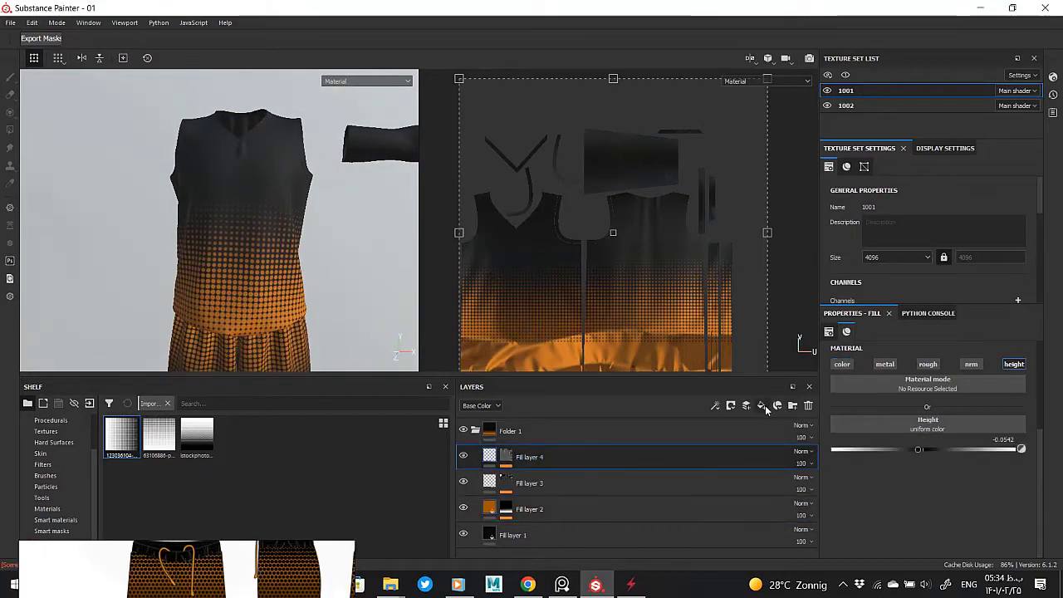
# - Add a new fill layer above Fill layer 4 with a black mask and a generator
pyautogui.rightClick(503, 457)
pyautogui.click(553, 125)
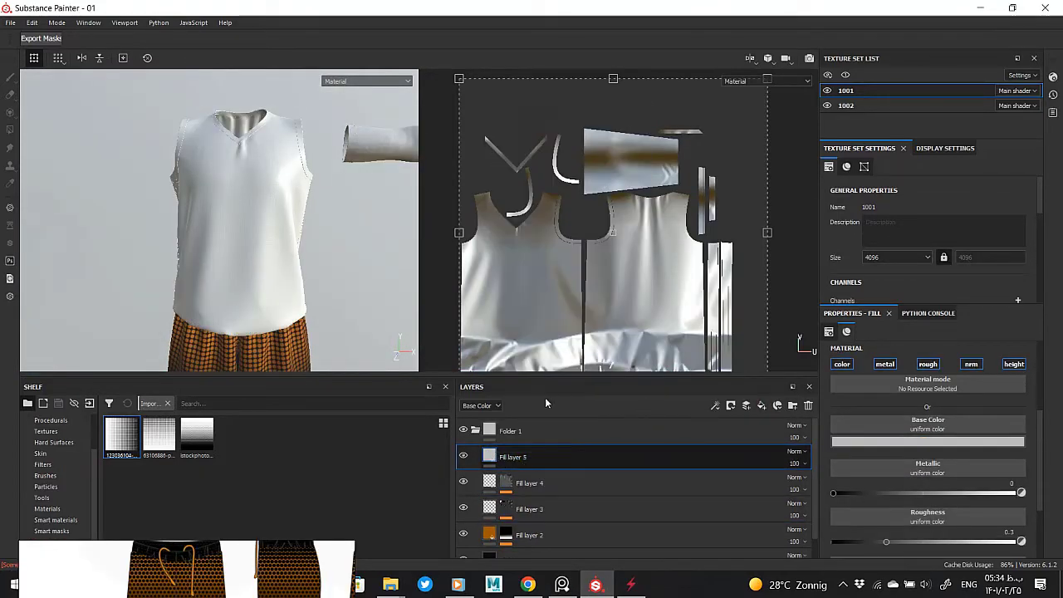
pyautogui.rightClick(508, 457)
pyautogui.click(545, 370)
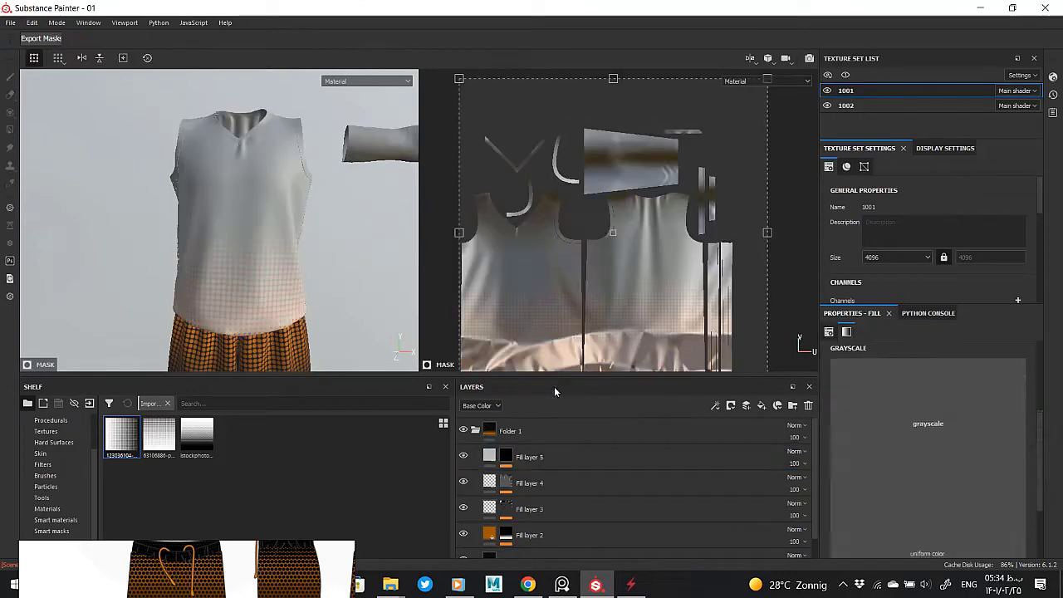
pyautogui.rightClick(508, 458)
pyautogui.click(540, 341)
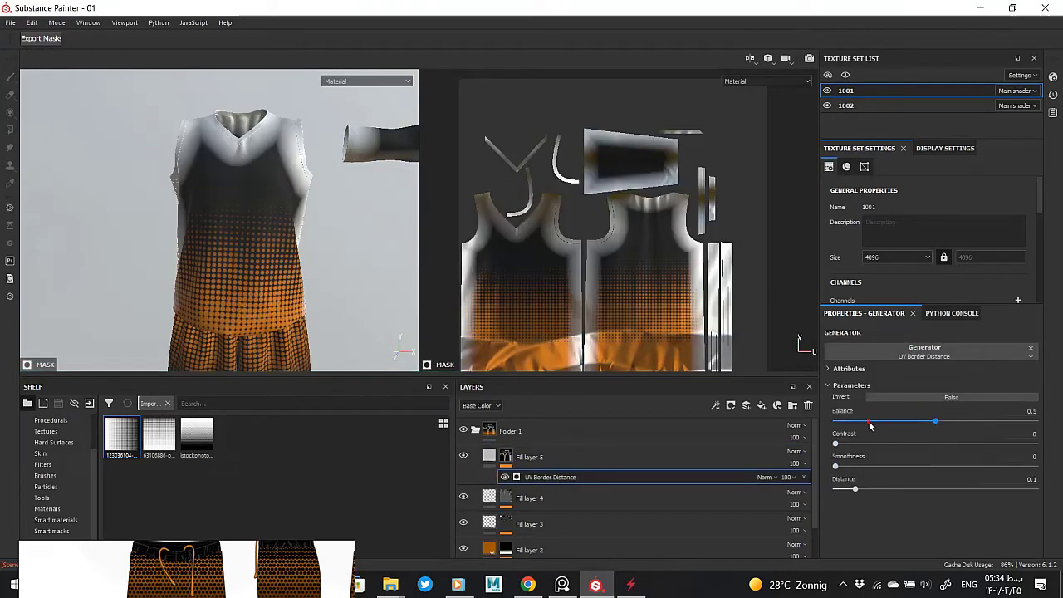
# - Set the UV Border Distance generator to Balance 0.05 and Distance 0.04
pyautogui.click(506, 457)
pyautogui.scroll(3, 249, 202)
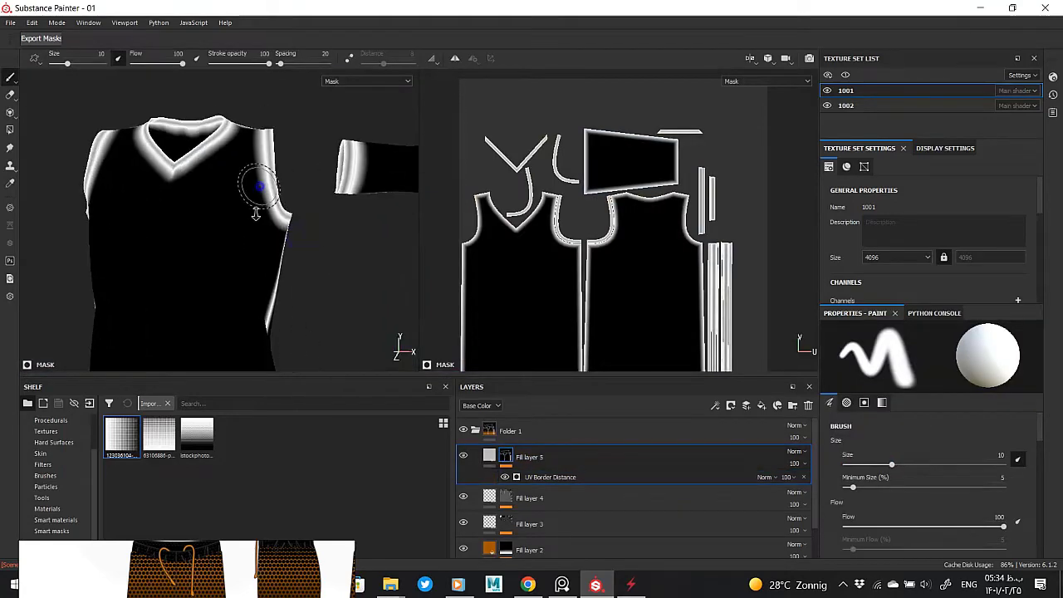
pyautogui.scroll(2, 241, 286)
pyautogui.scroll(2, 241, 287)
pyautogui.click(550, 477)
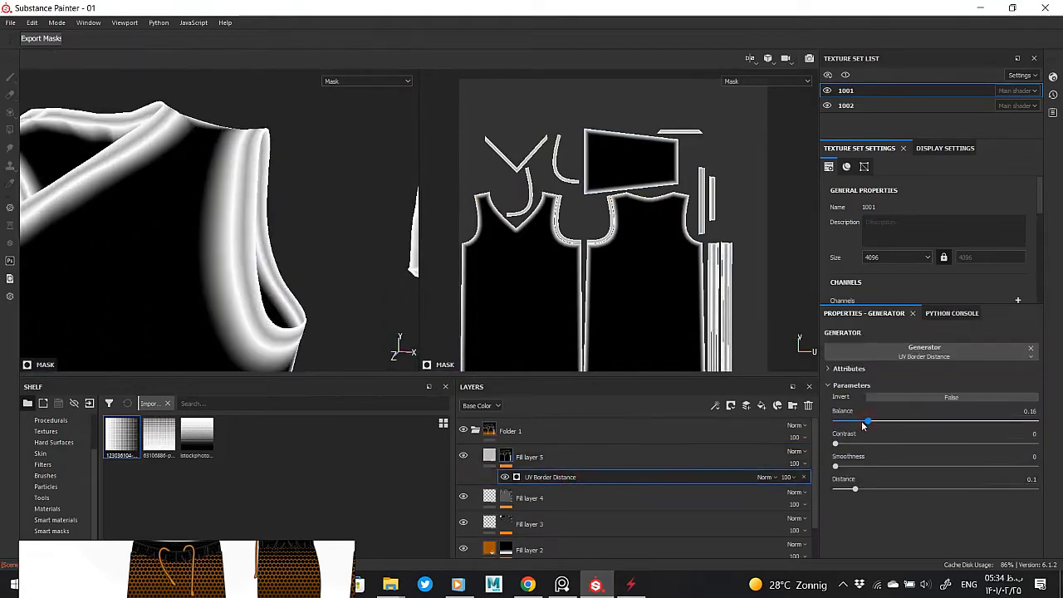
pyautogui.moveTo(866, 422); pyautogui.dragTo(845, 422)
pyautogui.moveTo(855, 489); pyautogui.dragTo(843, 490)
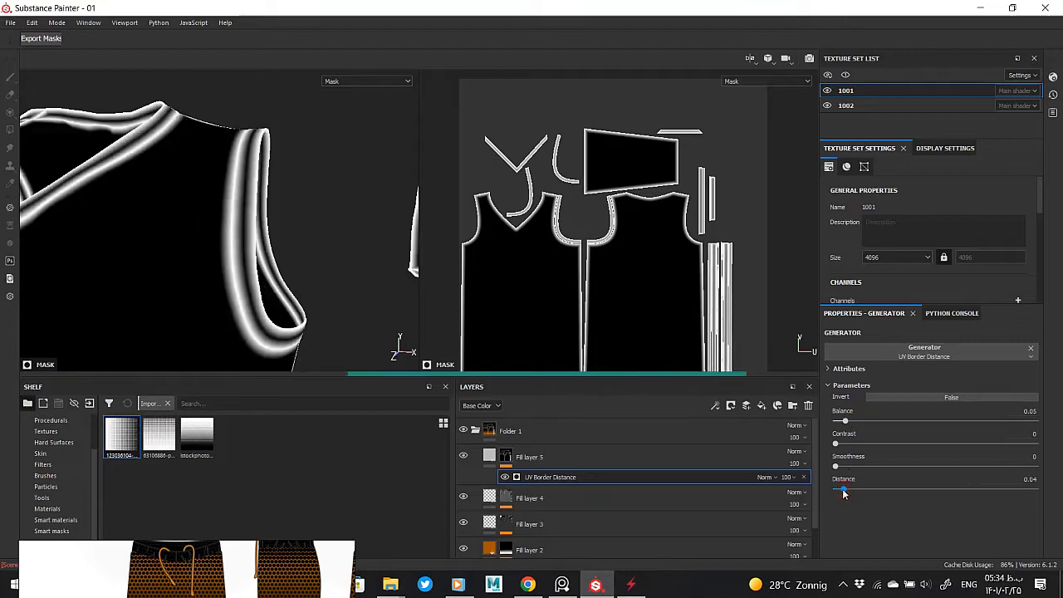
# - Add a filter to Fill layer 5's stripe mask
pyautogui.rightClick(542, 473)
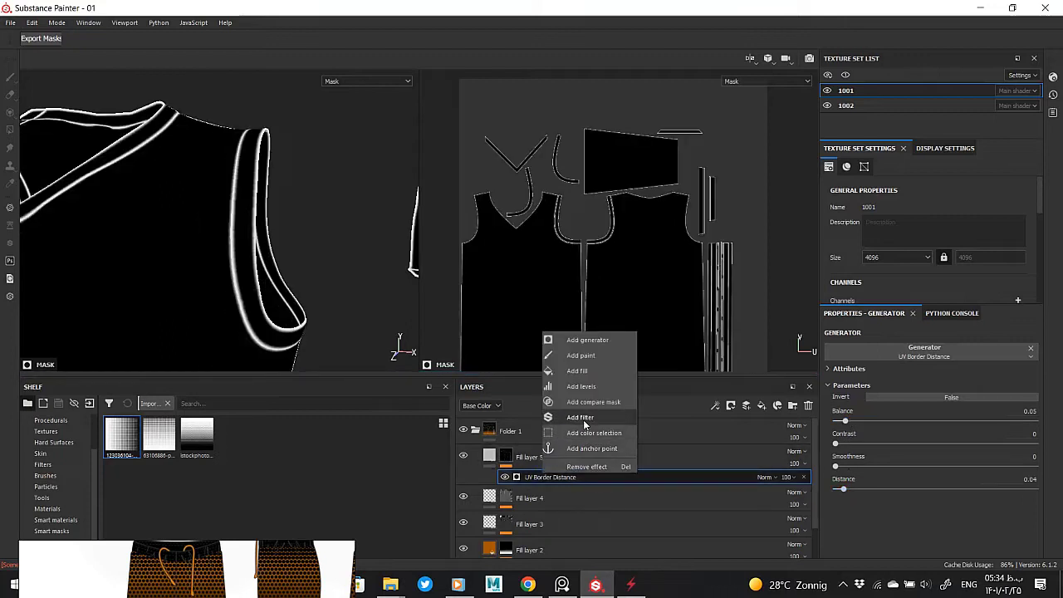
pyautogui.click(584, 418)
pyautogui.click(930, 349)
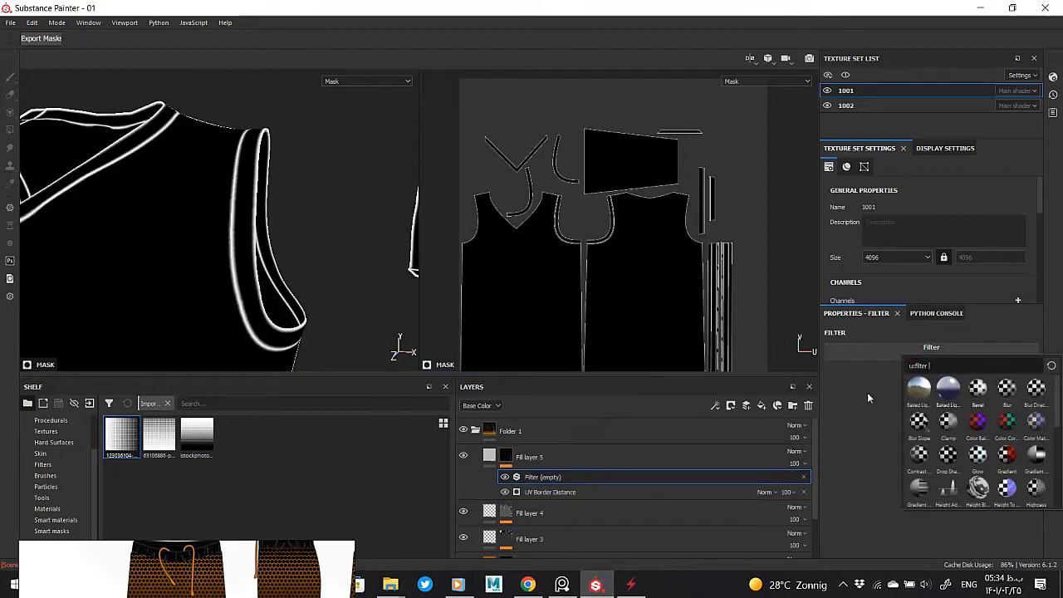
pyautogui.click(489, 457)
pyautogui.scroll(-3, 318, 207)
# - Darken Fill layer 5's stripe colour to dark grey
pyautogui.scroll(-2, 229, 224)
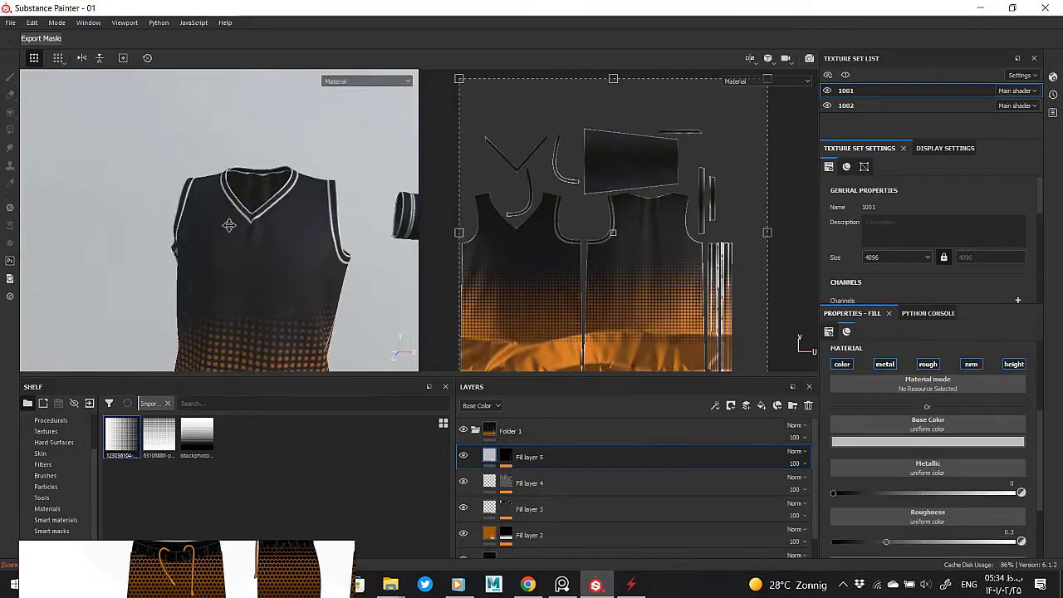
pyautogui.moveTo(229, 225)
pyautogui.keyDown('alt'); pyautogui.mouseDown()
pyautogui.moveTo(187, 199)
pyautogui.moveTo(313, 257)
pyautogui.moveTo(208, 142)
pyautogui.moveTo(238, 221)
pyautogui.moveTo(293, 280)
pyautogui.moveTo(98, 179)
pyautogui.moveTo(163, 191)
pyautogui.mouseUp(); pyautogui.keyUp('alt')
pyautogui.scroll(3, 210, 225)
pyautogui.click(989, 442)
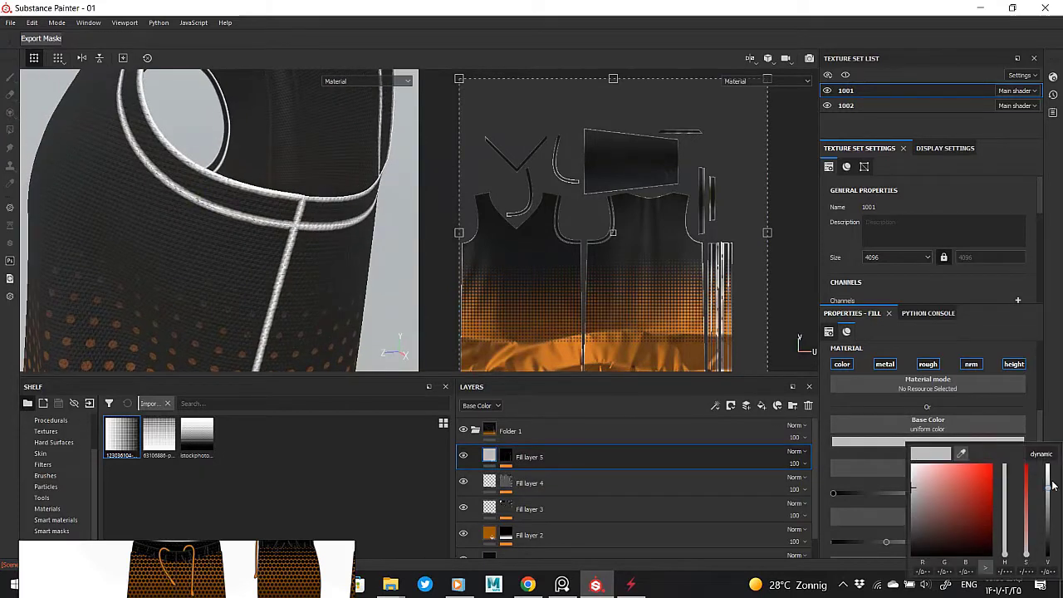
pyautogui.moveTo(1053, 486); pyautogui.dragTo(1053, 544)
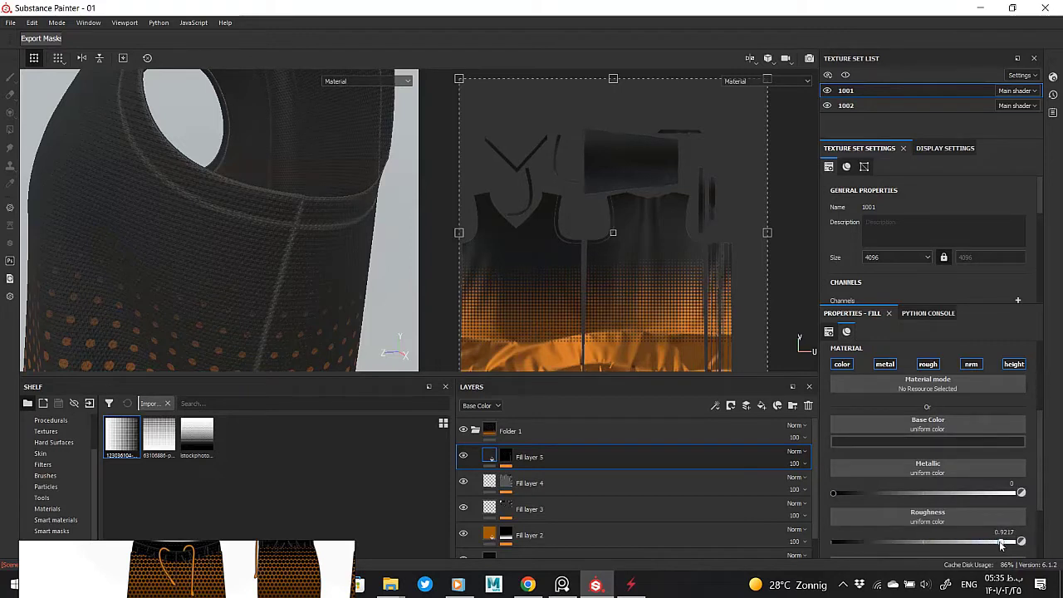
# - Lower Fill layer 5's height to about -0.0904 for a fine mesh relief
pyautogui.scroll(-2, 1039, 515)
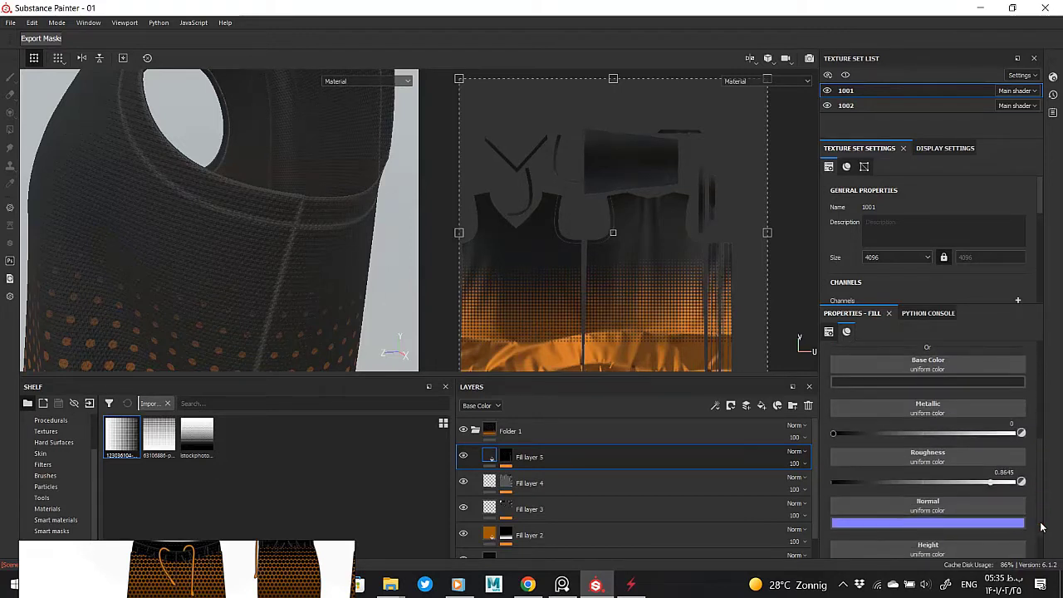
pyautogui.scroll(-1, 1039, 515)
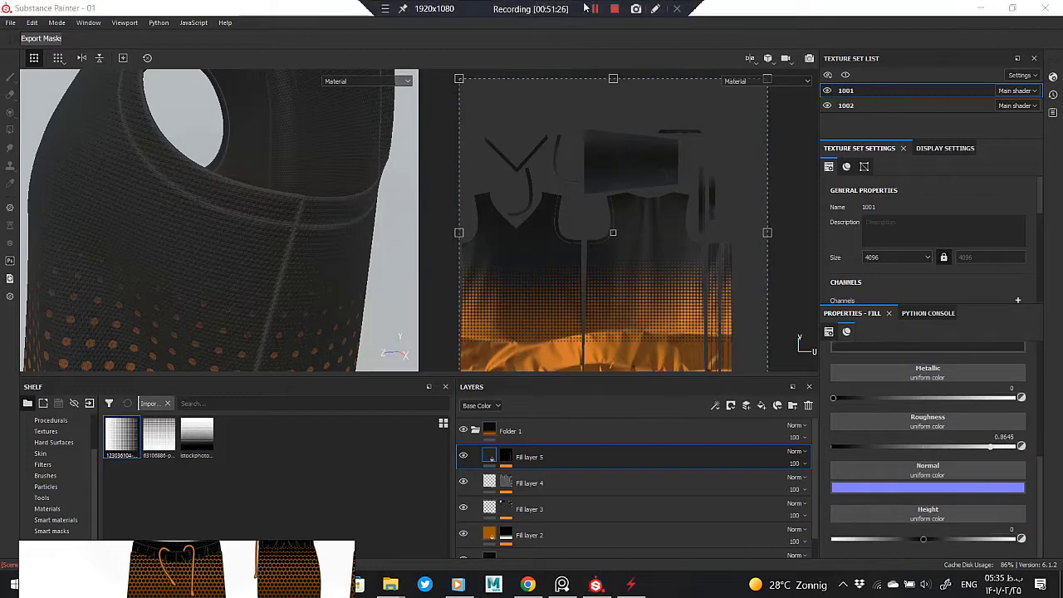
pyautogui.moveTo(264, 220)
pyautogui.keyDown('alt'); pyautogui.mouseDown()
pyautogui.moveTo(218, 252)
pyautogui.moveTo(138, 260)
pyautogui.moveTo(209, 171)
pyautogui.moveTo(202, 230)
pyautogui.mouseUp(); pyautogui.keyUp('alt')
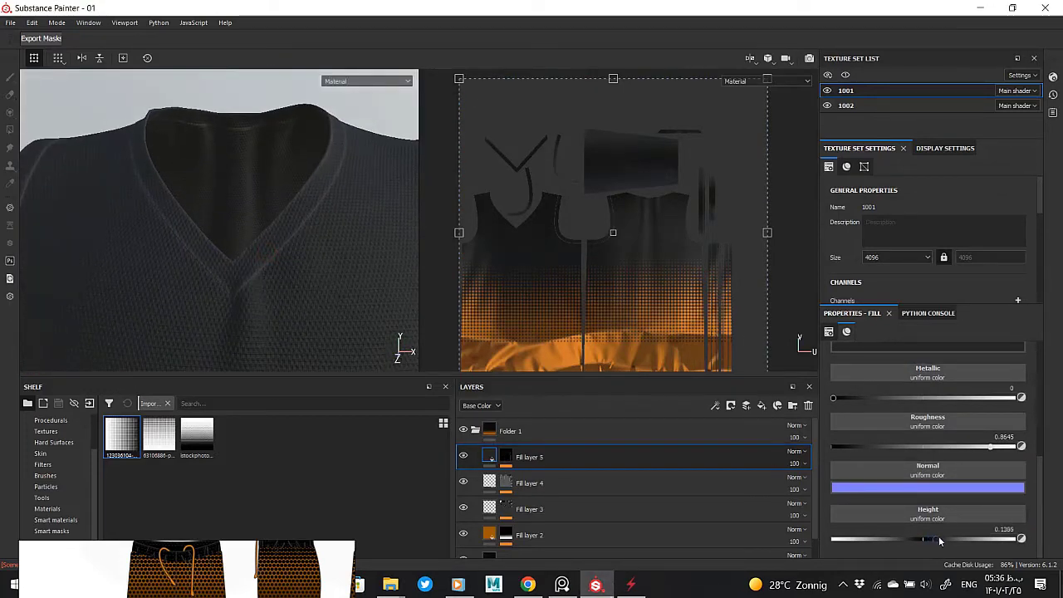
pyautogui.moveTo(940, 541); pyautogui.dragTo(934, 543)
# - Select Fill layer 5's mask and inspect the relief on the vest's dotted lower front
pyautogui.moveTo(411, 335)
pyautogui.keyDown('alt'); pyautogui.mouseDown()
pyautogui.moveTo(280, 221)
pyautogui.moveTo(100, 161)
pyautogui.moveTo(163, 264)
pyautogui.moveTo(241, 217)
pyautogui.moveTo(158, 225)
pyautogui.moveTo(256, 171)
pyautogui.moveTo(247, 215)
pyautogui.moveTo(254, 195)
pyautogui.moveTo(280, 213)
pyautogui.moveTo(349, 228)
pyautogui.moveTo(157, 224)
pyautogui.moveTo(222, 222)
pyautogui.mouseUp(); pyautogui.keyUp('alt')
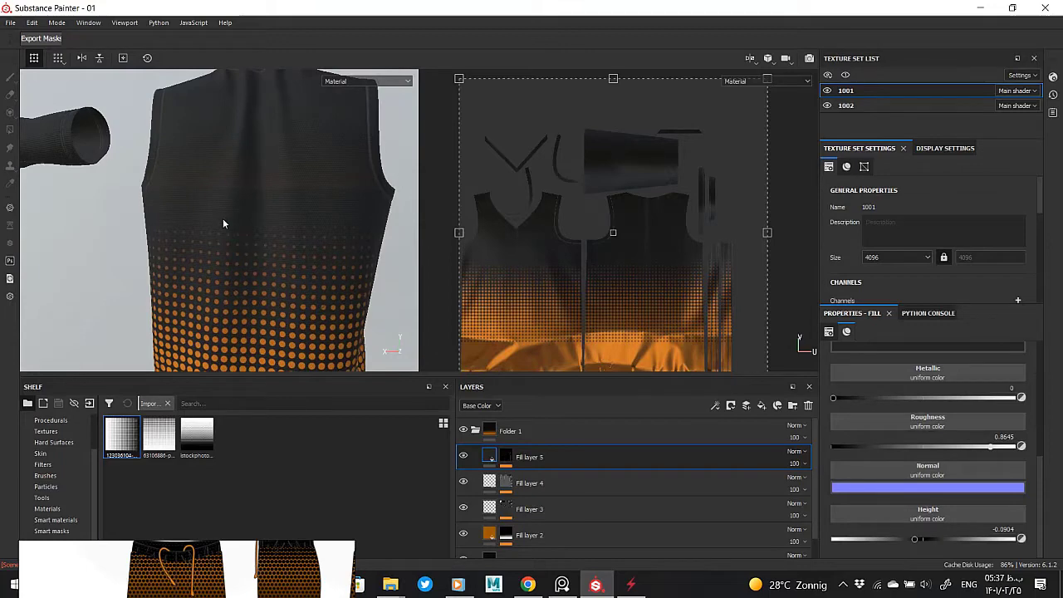
pyautogui.scroll(3, 223, 219)
pyautogui.scroll(3, 167, 207)
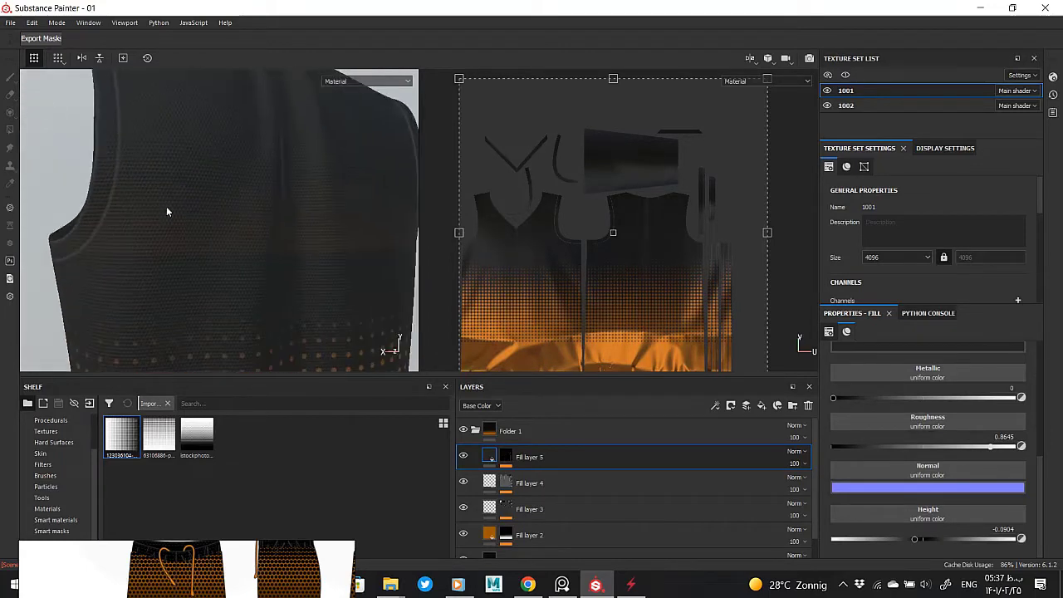
pyautogui.click(506, 459)
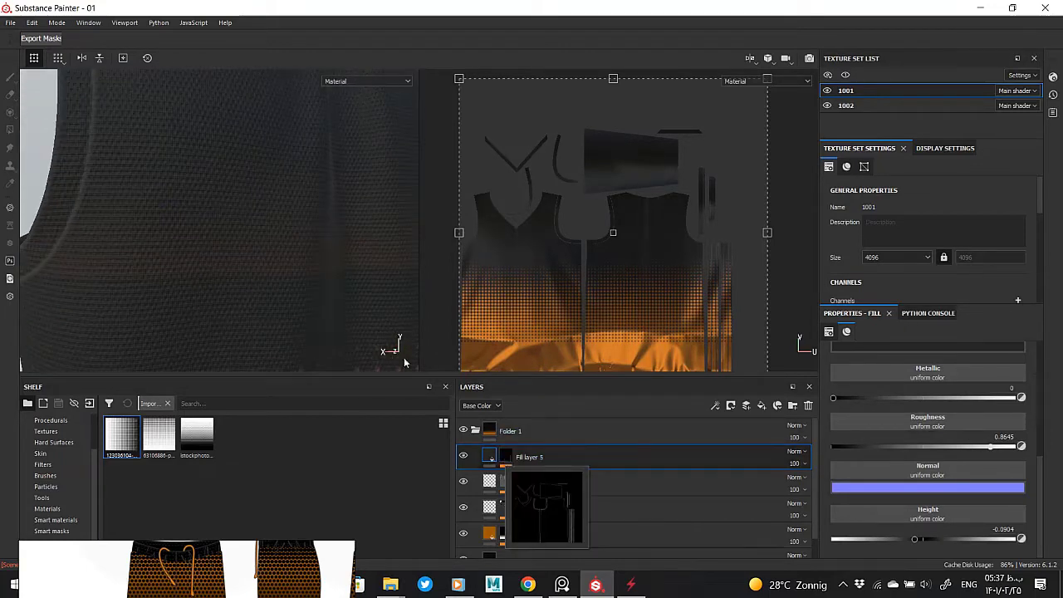
pyautogui.scroll(-5, 251, 262)
pyautogui.moveTo(283, 249)
pyautogui.keyDown('alt'); pyautogui.mouseDown()
pyautogui.moveTo(188, 194)
pyautogui.moveTo(207, 230)
pyautogui.moveTo(275, 230)
pyautogui.moveTo(294, 266)
pyautogui.moveTo(192, 207)
pyautogui.moveTo(312, 242)
pyautogui.moveTo(246, 212)
pyautogui.mouseUp(); pyautogui.keyUp('alt')
pyautogui.moveTo(227, 242)
pyautogui.keyDown('alt'); pyautogui.mouseDown()
pyautogui.moveTo(340, 230)
pyautogui.moveTo(268, 256)
pyautogui.moveTo(337, 234)
pyautogui.moveTo(269, 250)
pyautogui.moveTo(289, 213)
pyautogui.moveTo(351, 235)
pyautogui.moveTo(414, 155)
pyautogui.mouseUp(); pyautogui.keyUp('alt')
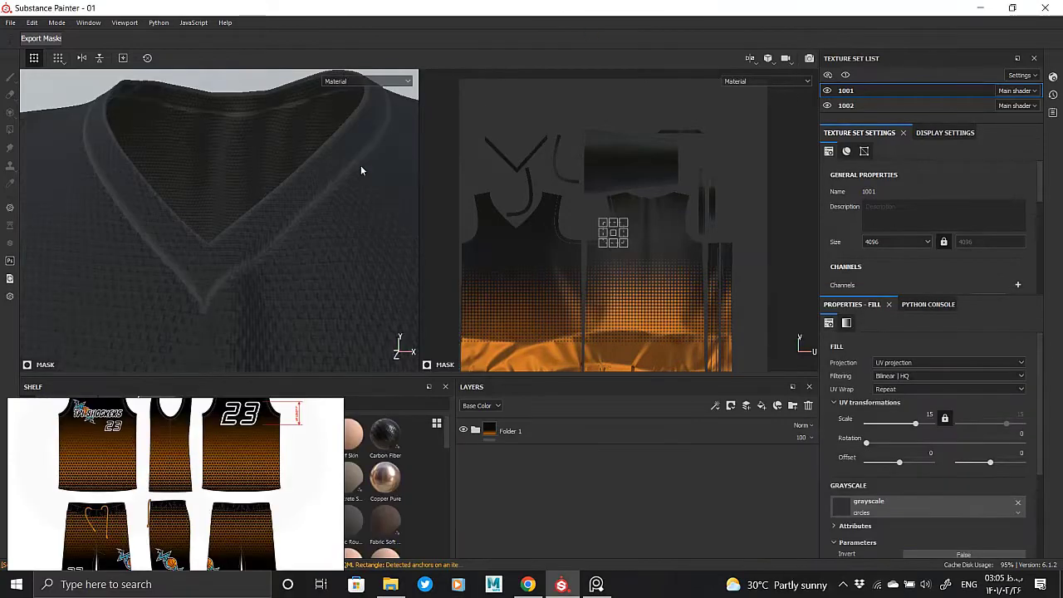
# - Orbit from the shorts to a close oblique view of the jersey hem
pyautogui.scroll(2, 291, 262)
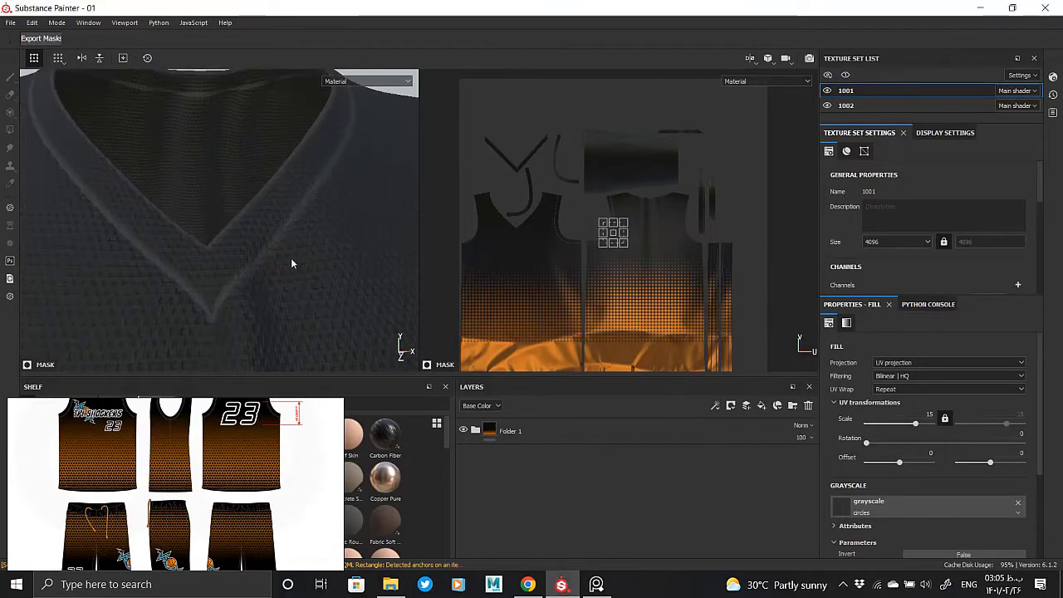
pyautogui.scroll(-3, 291, 263)
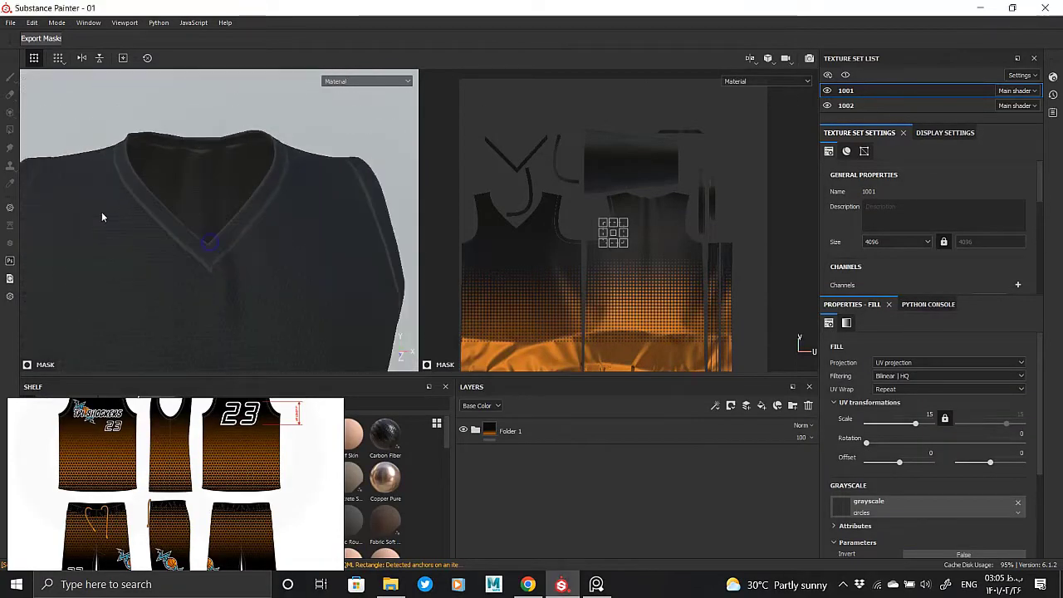
pyautogui.scroll(2, 236, 239)
pyautogui.keyDown('alt'); pyautogui.moveTo(236, 238); pyautogui.dragTo(253, 92, button='middle'); pyautogui.keyUp('alt')
pyautogui.scroll(2, 240, 206)
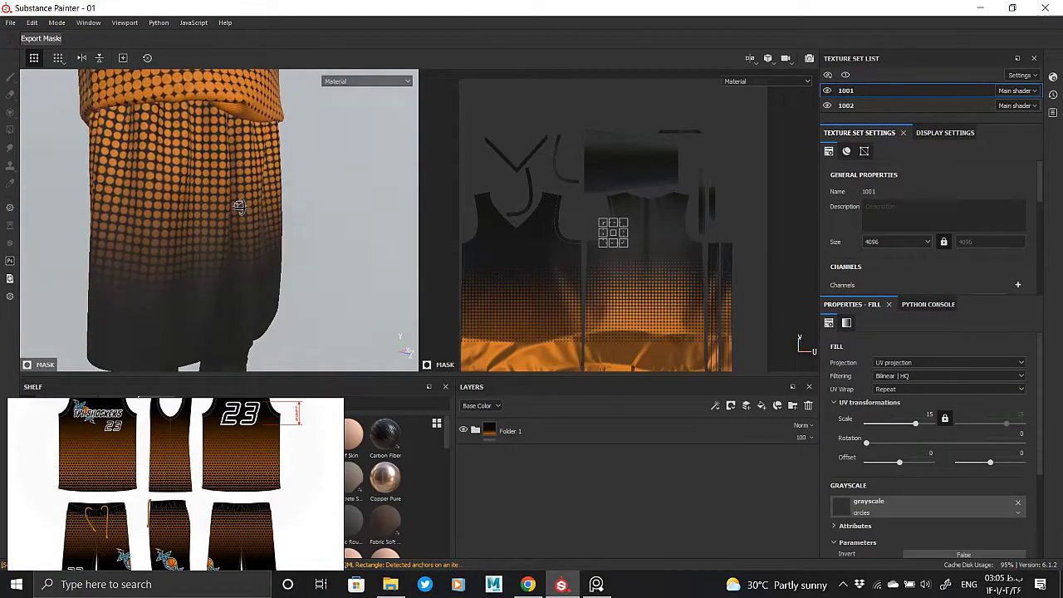
pyautogui.scroll(-3, 240, 206)
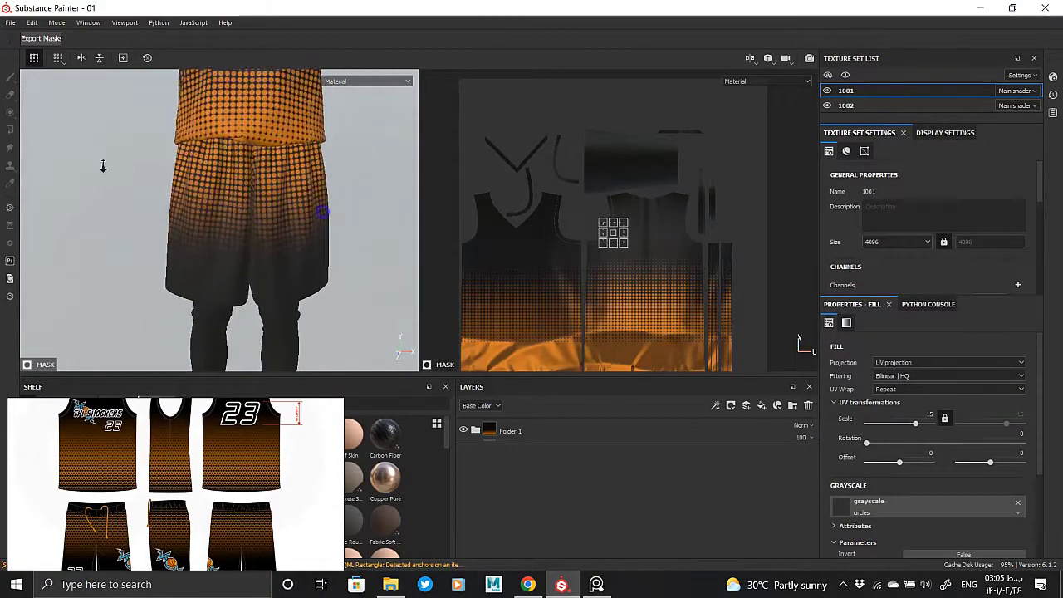
pyautogui.keyDown('alt'); pyautogui.moveTo(102, 166); pyautogui.dragTo(332, 273, button='middle'); pyautogui.keyUp('alt')
pyautogui.moveTo(332, 273)
pyautogui.keyDown('alt'); pyautogui.mouseDown()
pyautogui.moveTo(344, 237)
pyautogui.moveTo(231, 231)
pyautogui.mouseUp(); pyautogui.keyUp('alt')
pyautogui.scroll(3, 344, 238)
pyautogui.scroll(-2, 291, 240)
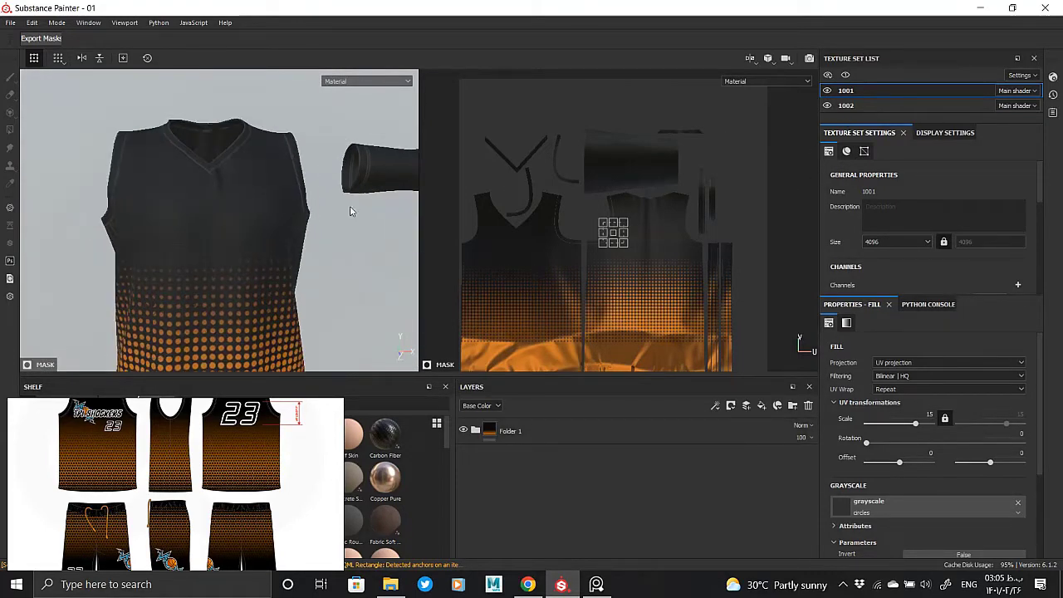
pyautogui.scroll(2, 224, 202)
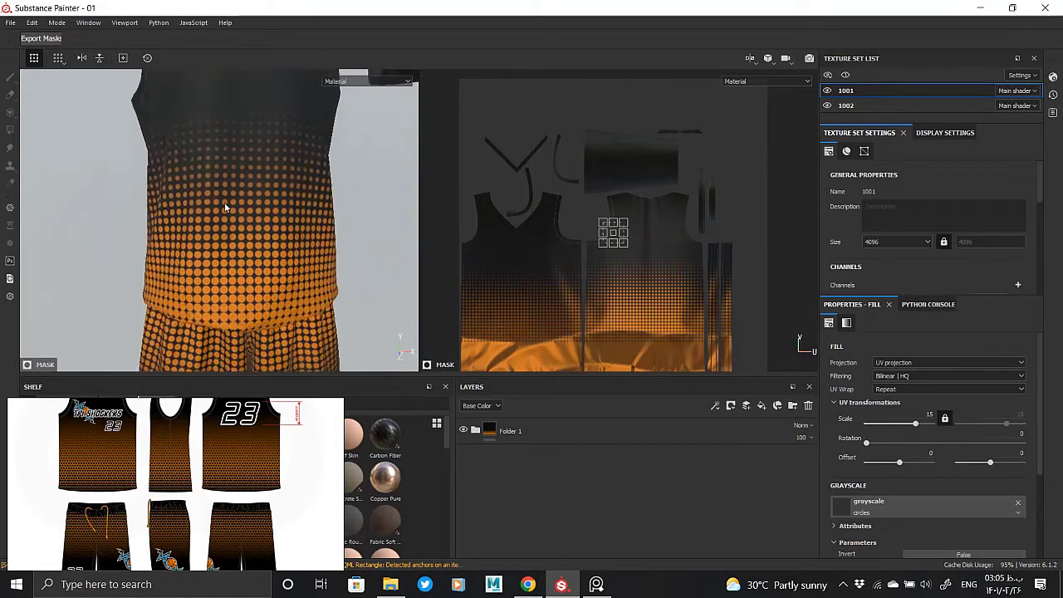
pyautogui.keyDown('alt'); pyautogui.moveTo(224, 202); pyautogui.dragTo(229, 381, button='right'); pyautogui.keyUp('alt')
pyautogui.keyDown('alt'); pyautogui.moveTo(230, 382); pyautogui.dragTo(377, 332); pyautogui.keyUp('alt')
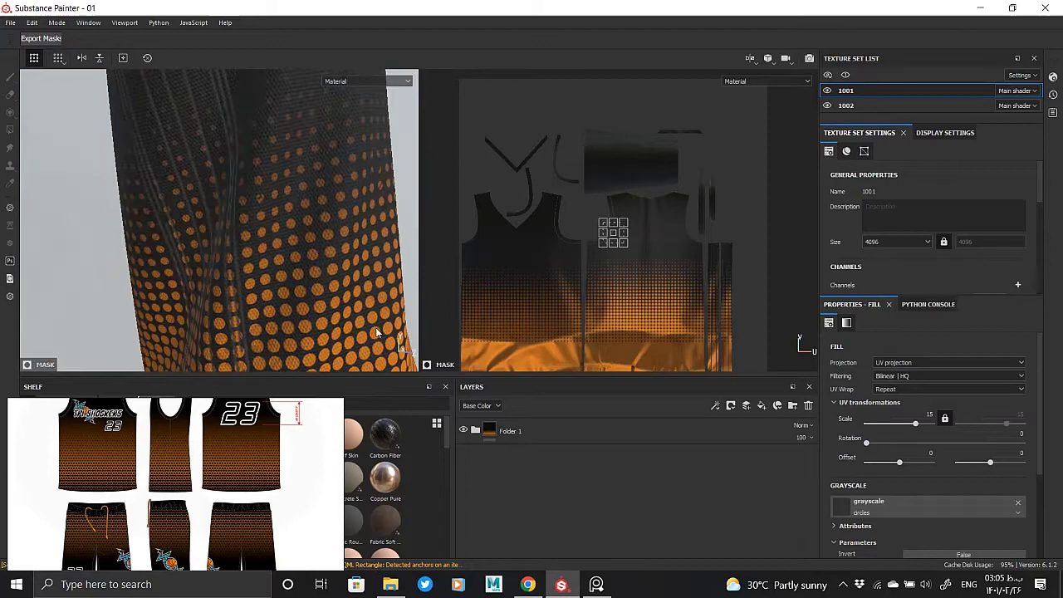
# - Add a white mask to Folder 1 and invert it to black
pyautogui.rightClick(498, 435)
pyautogui.click(528, 231)
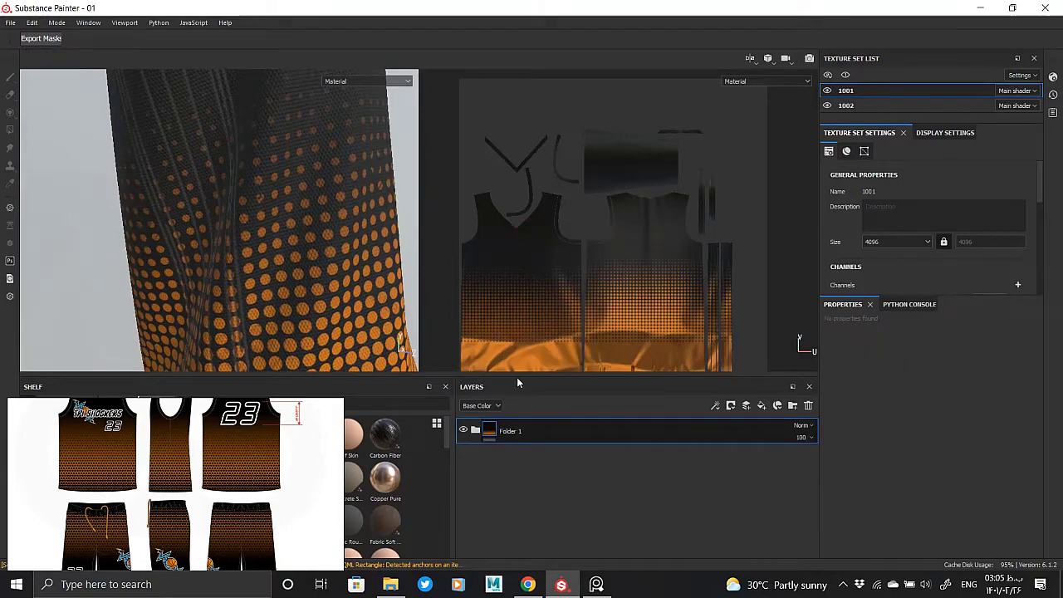
pyautogui.rightClick(509, 427)
pyautogui.click(515, 326)
# - Switch to polygon fill for Folder 1's mask and inspect the jersey's side seams
pyautogui.click(10, 130)
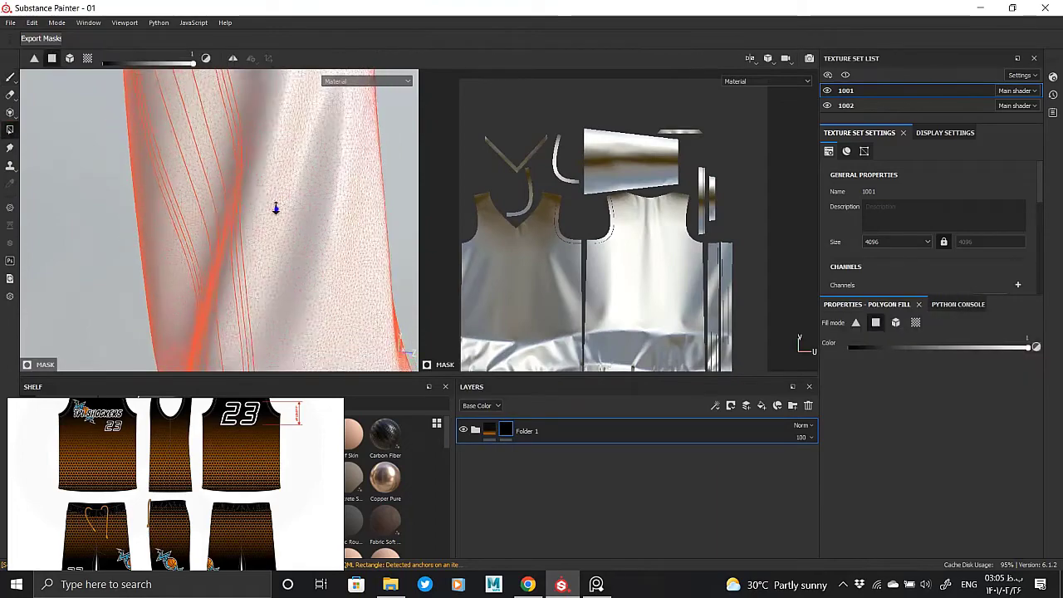
pyautogui.scroll(-5, 273, 208)
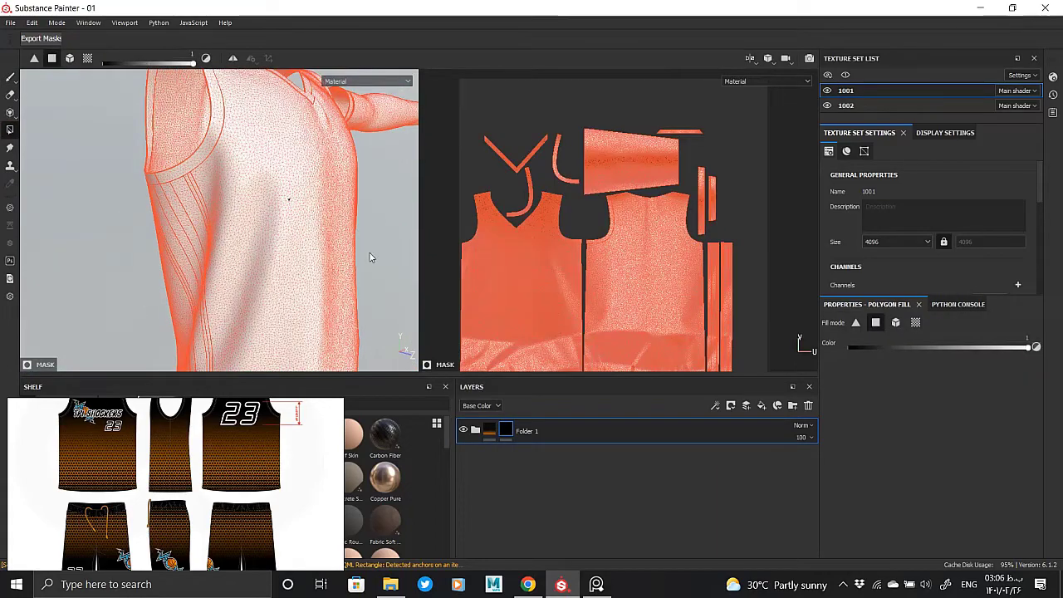
pyautogui.moveTo(289, 200)
pyautogui.keyDown('alt'); pyautogui.mouseDown()
pyautogui.moveTo(199, 267)
pyautogui.moveTo(174, 102)
pyautogui.mouseUp(); pyautogui.keyUp('alt')
pyautogui.scroll(-2, 198, 268)
pyautogui.scroll(3, 194, 187)
pyautogui.moveTo(194, 186)
pyautogui.keyDown('alt'); pyautogui.mouseDown()
pyautogui.moveTo(291, 172)
pyautogui.moveTo(189, 213)
pyautogui.mouseUp(); pyautogui.keyUp('alt')
pyautogui.scroll(2, 211, 294)
pyautogui.moveTo(220, 254)
pyautogui.keyDown('alt'); pyautogui.mouseDown()
pyautogui.moveTo(338, 238)
pyautogui.moveTo(240, 232)
pyautogui.mouseUp(); pyautogui.keyUp('alt')
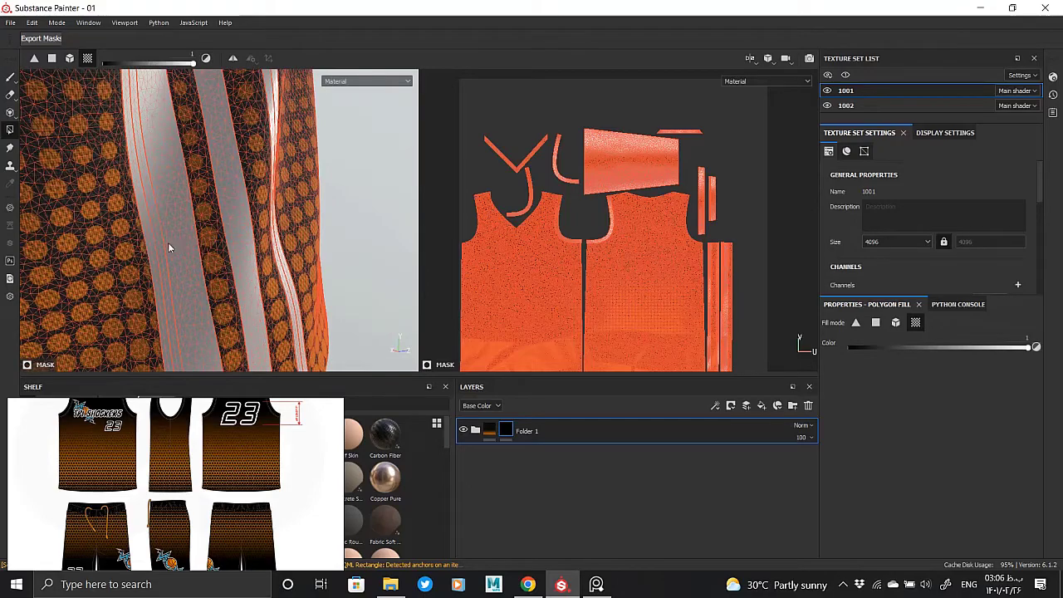
pyautogui.moveTo(160, 246)
pyautogui.keyDown('alt'); pyautogui.mouseDown()
pyautogui.moveTo(257, 249)
pyautogui.moveTo(116, 249)
pyautogui.moveTo(101, 218)
pyautogui.moveTo(294, 220)
pyautogui.moveTo(161, 218)
pyautogui.moveTo(164, 166)
pyautogui.moveTo(322, 125)
pyautogui.moveTo(236, 260)
pyautogui.moveTo(216, 194)
pyautogui.mouseUp(); pyautogui.keyUp('alt')
pyautogui.moveTo(278, 265)
pyautogui.keyDown('alt'); pyautogui.mouseDown()
pyautogui.moveTo(297, 256)
pyautogui.moveTo(282, 249)
pyautogui.mouseUp(); pyautogui.keyUp('alt')
pyautogui.moveTo(544, 267); pyautogui.dragTo(553, 214, button='middle')
# - Fill the jersey body panels and collar white in Folder 1's mask
pyautogui.click(10, 129)
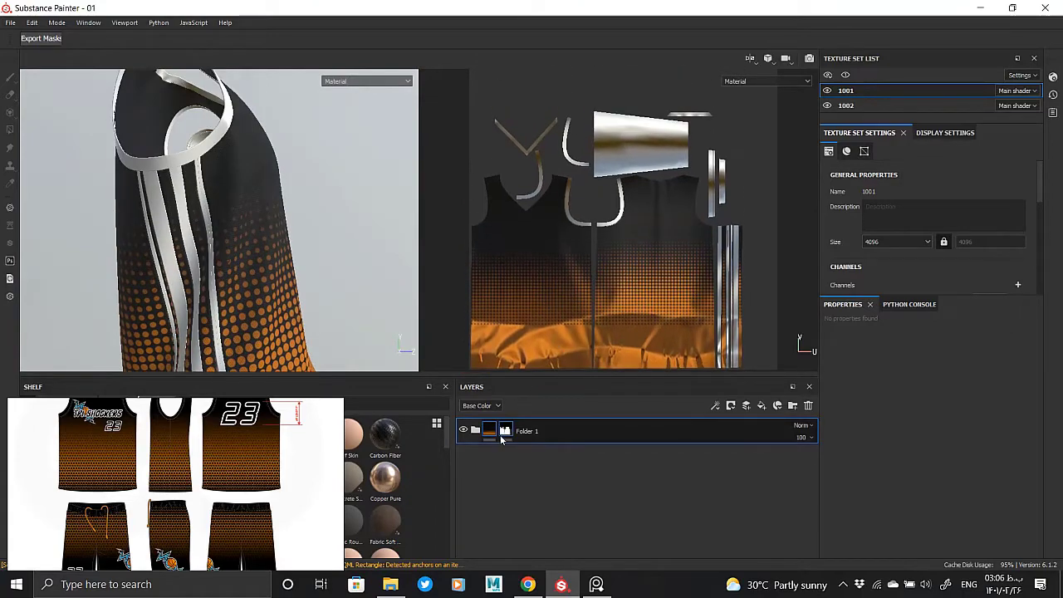
pyautogui.keyDown('alt'); pyautogui.moveTo(144, 161); pyautogui.dragTo(357, 199); pyautogui.keyUp('alt')
pyautogui.keyDown('alt'); pyautogui.moveTo(373, 164); pyautogui.dragTo(155, 230); pyautogui.keyUp('alt')
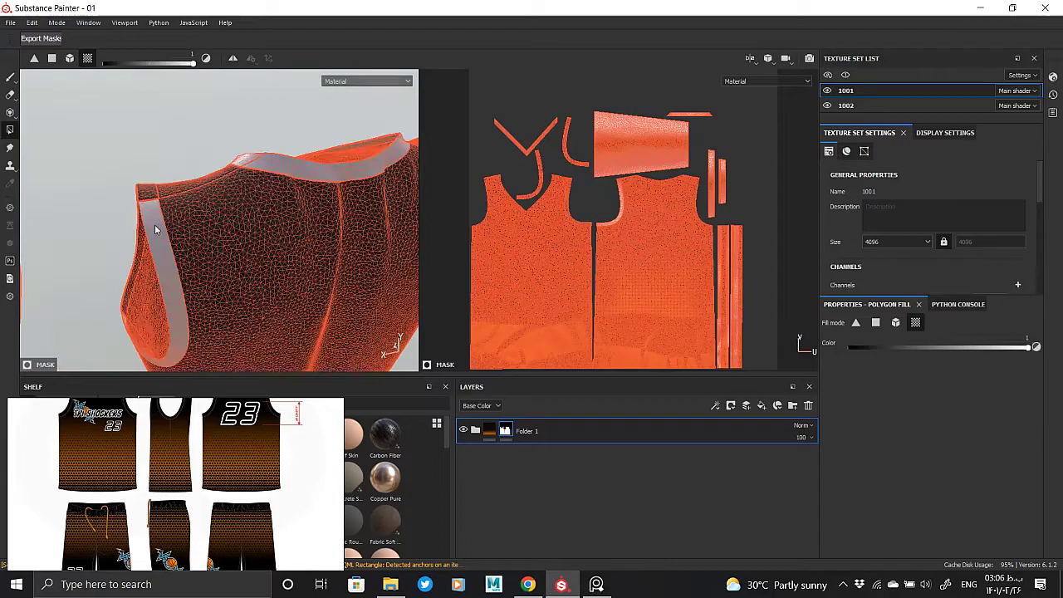
pyautogui.click(278, 172)
pyautogui.keyDown('alt'); pyautogui.moveTo(238, 190); pyautogui.dragTo(202, 225); pyautogui.keyUp('alt')
pyautogui.click(516, 430)
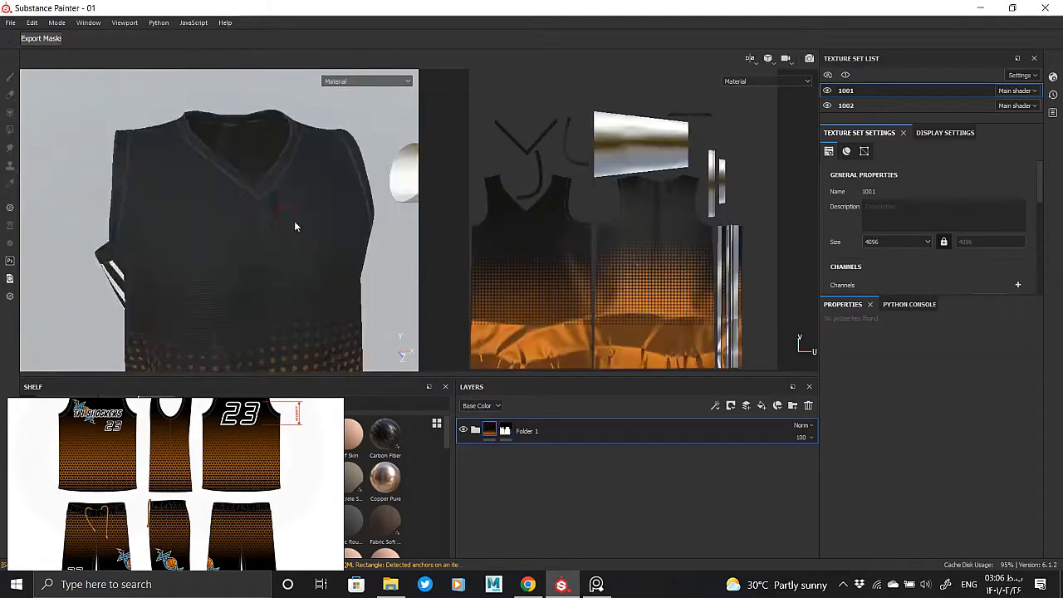
pyautogui.moveTo(294, 221)
pyautogui.keyDown('alt'); pyautogui.mouseDown()
pyautogui.moveTo(297, 303)
pyautogui.moveTo(47, 201)
pyautogui.moveTo(227, 191)
pyautogui.moveTo(294, 238)
pyautogui.mouseUp(); pyautogui.keyUp('alt')
# - Expand Folder 1 and select Fill layer 5
pyautogui.scroll(-3, 273, 301)
pyautogui.scroll(-3, 277, 251)
pyautogui.keyDown('alt'); pyautogui.moveTo(278, 252); pyautogui.dragTo(246, 282, button='middle'); pyautogui.keyUp('alt')
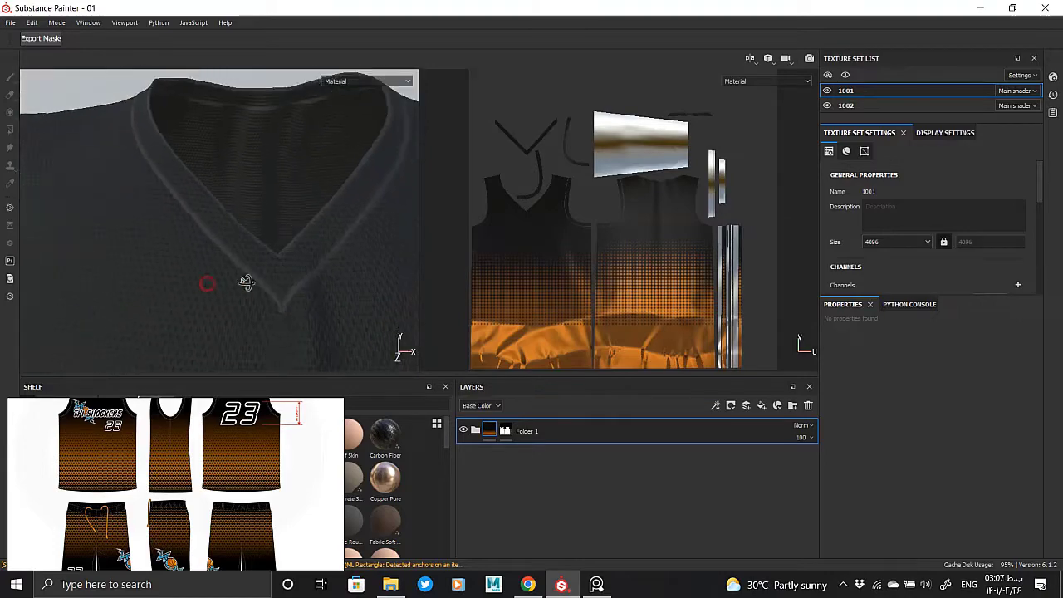
pyautogui.moveTo(246, 281)
pyautogui.keyDown('alt'); pyautogui.mouseDown()
pyautogui.moveTo(365, 356)
pyautogui.moveTo(358, 303)
pyautogui.mouseUp(); pyautogui.keyUp('alt')
pyautogui.click(475, 430)
pyautogui.click(506, 452)
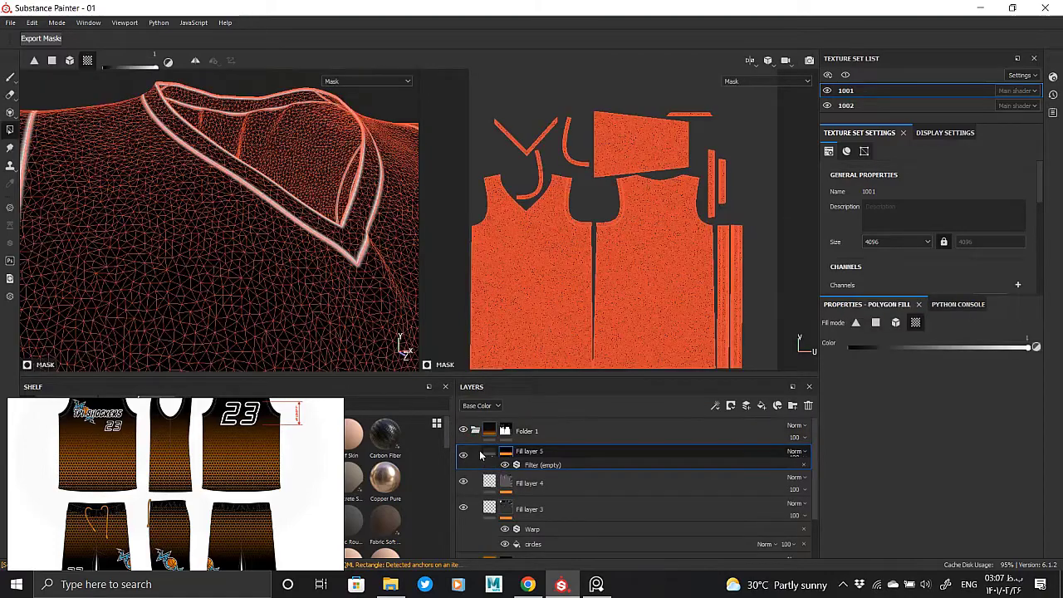
# - Check the deeper -0.1386 relief on the jersey and add Fill layer 6 above Fill layer 5
pyautogui.keyDown('alt'); pyautogui.moveTo(274, 299); pyautogui.dragTo(176, 247); pyautogui.keyUp('alt')
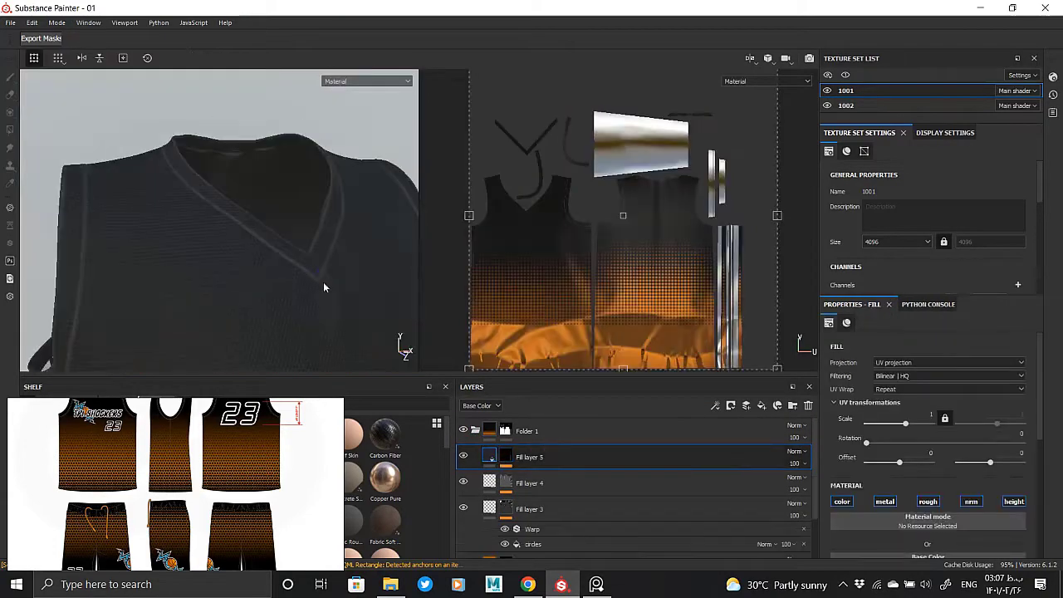
pyautogui.scroll(-3, 909, 489)
pyautogui.scroll(-3, 943, 505)
pyautogui.scroll(-1, 947, 499)
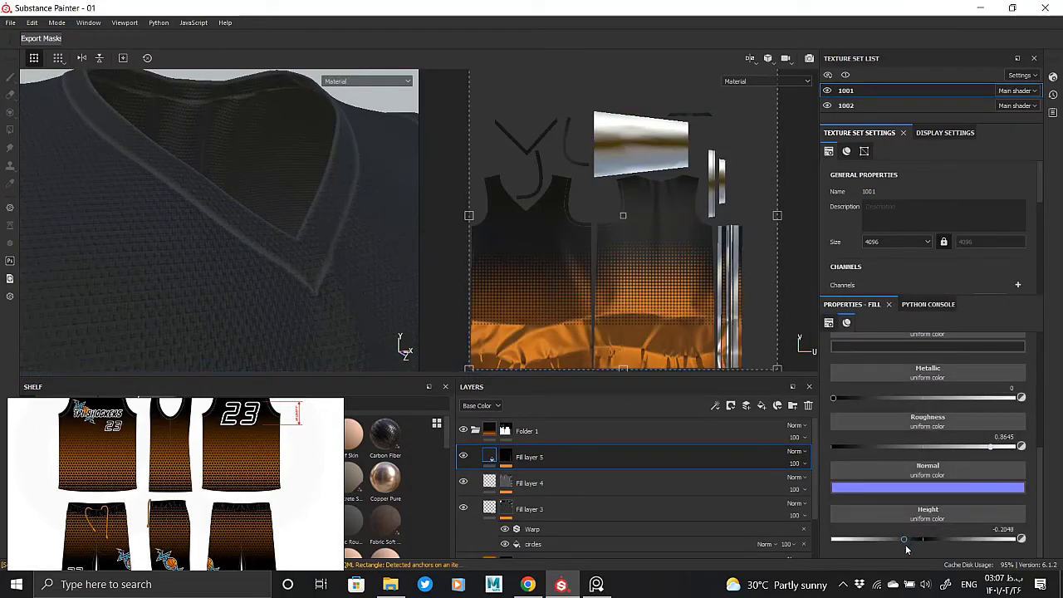
pyautogui.scroll(-5, 275, 256)
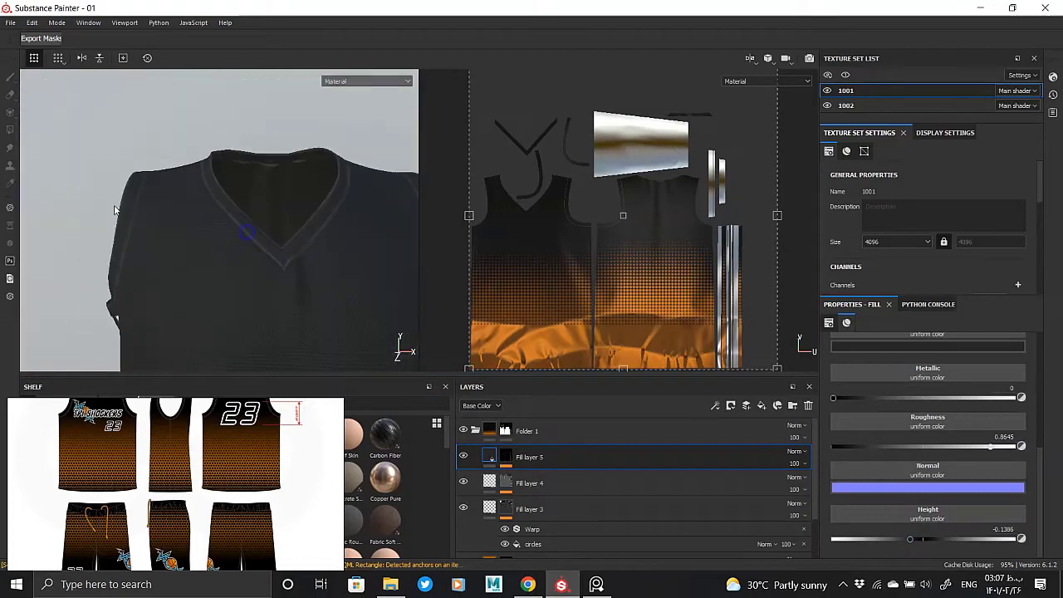
pyautogui.keyDown('alt'); pyautogui.moveTo(285, 225); pyautogui.dragTo(349, 218); pyautogui.keyUp('alt')
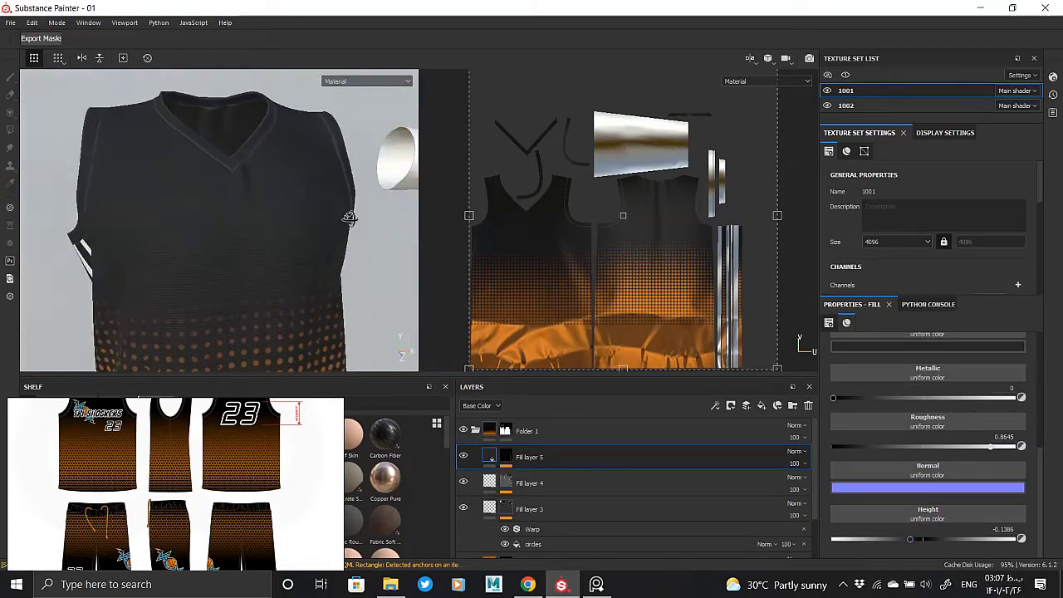
pyautogui.scroll(5, 335, 218)
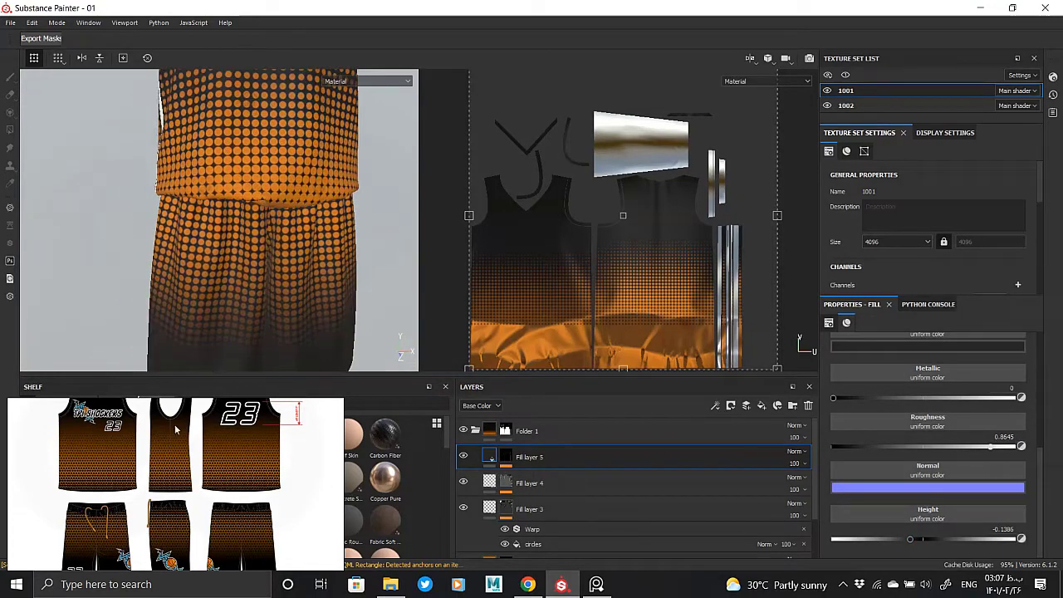
pyautogui.scroll(3, 172, 476)
pyautogui.scroll(-3, 173, 476)
pyautogui.scroll(-2, 136, 425)
pyautogui.scroll(-3, 140, 477)
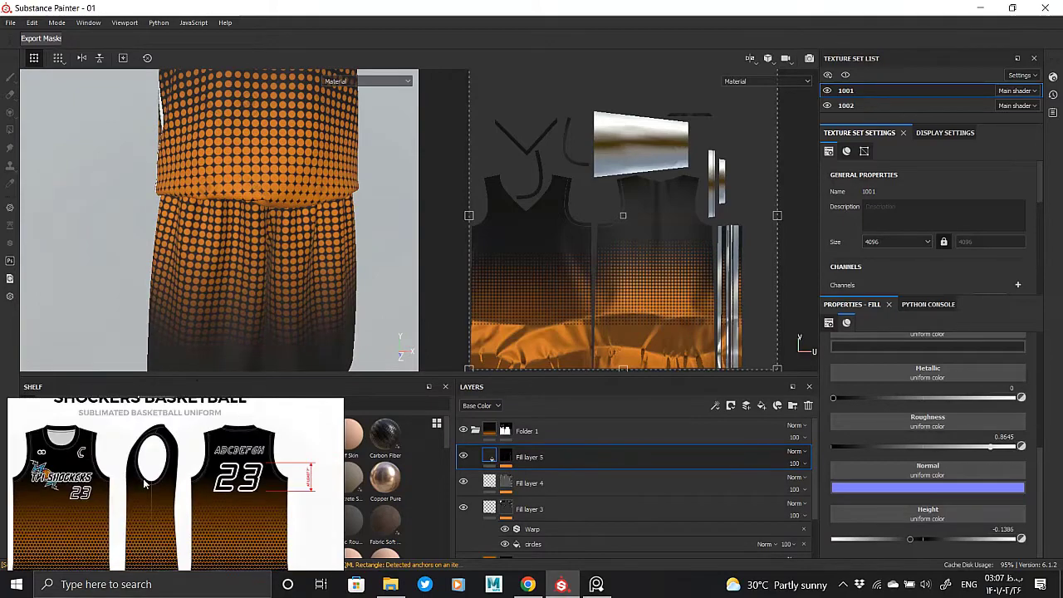
pyautogui.scroll(4, 241, 449)
pyautogui.scroll(-4, 241, 448)
pyautogui.scroll(3, 238, 508)
pyautogui.scroll(-3, 238, 508)
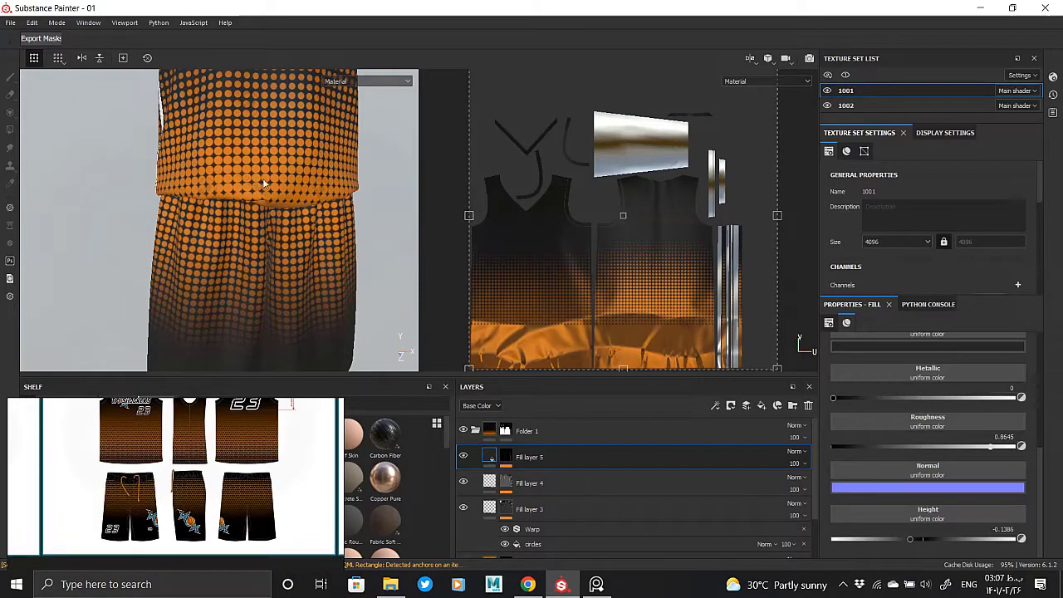
pyautogui.scroll(-3, 254, 342)
pyautogui.keyDown('alt'); pyautogui.moveTo(253, 342); pyautogui.dragTo(517, 405); pyautogui.keyUp('alt')
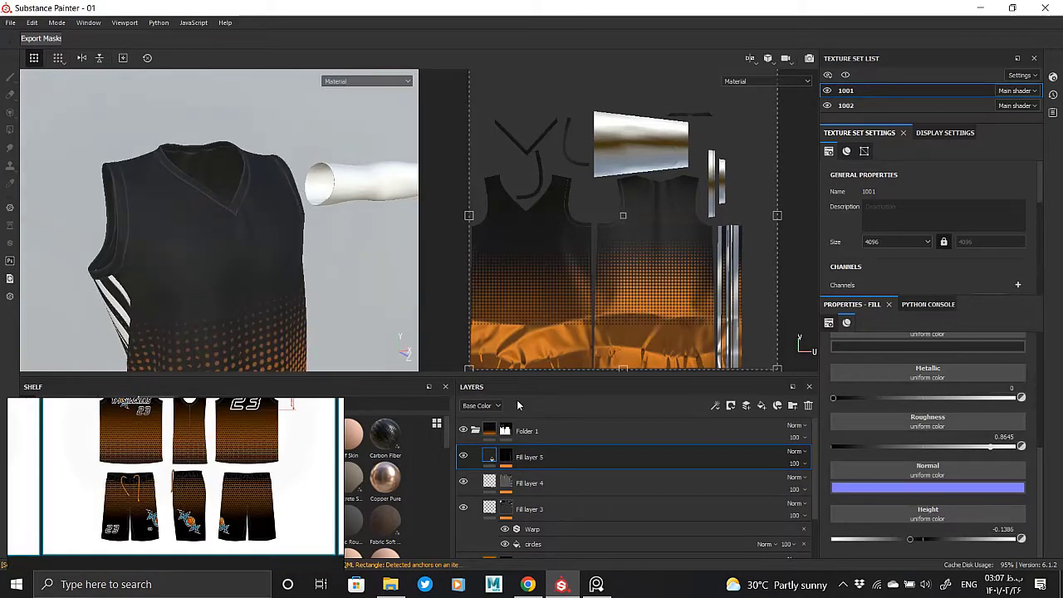
pyautogui.click(761, 404)
# - Give Fill layer 6 a black mask with a Crystal 2 fill at noise scale 5
pyautogui.rightClick(521, 457)
pyautogui.click(557, 22)
pyautogui.rightClick(508, 456)
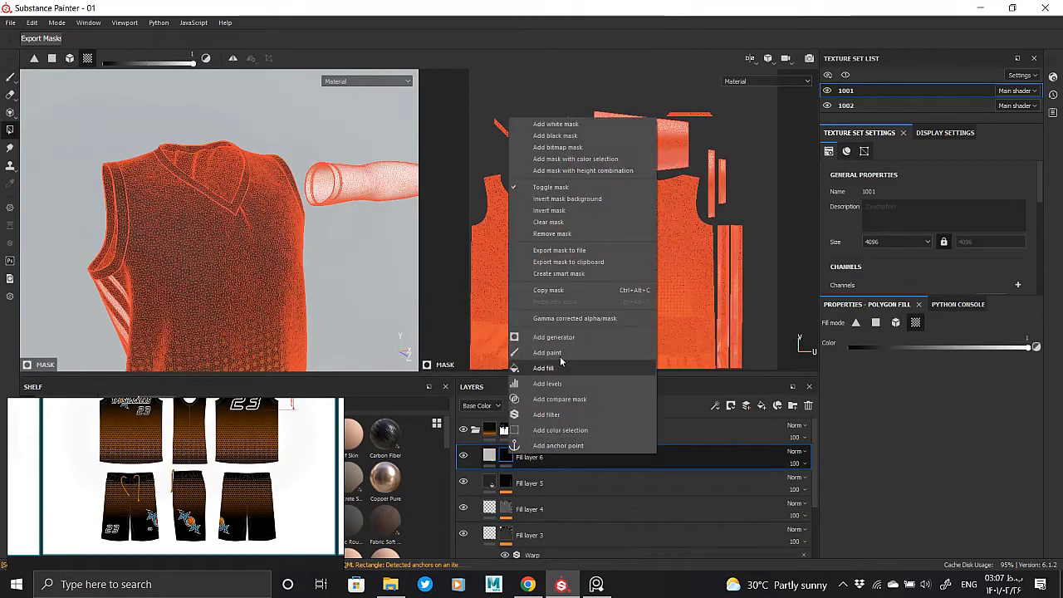
pyautogui.click(561, 363)
pyautogui.click(928, 358)
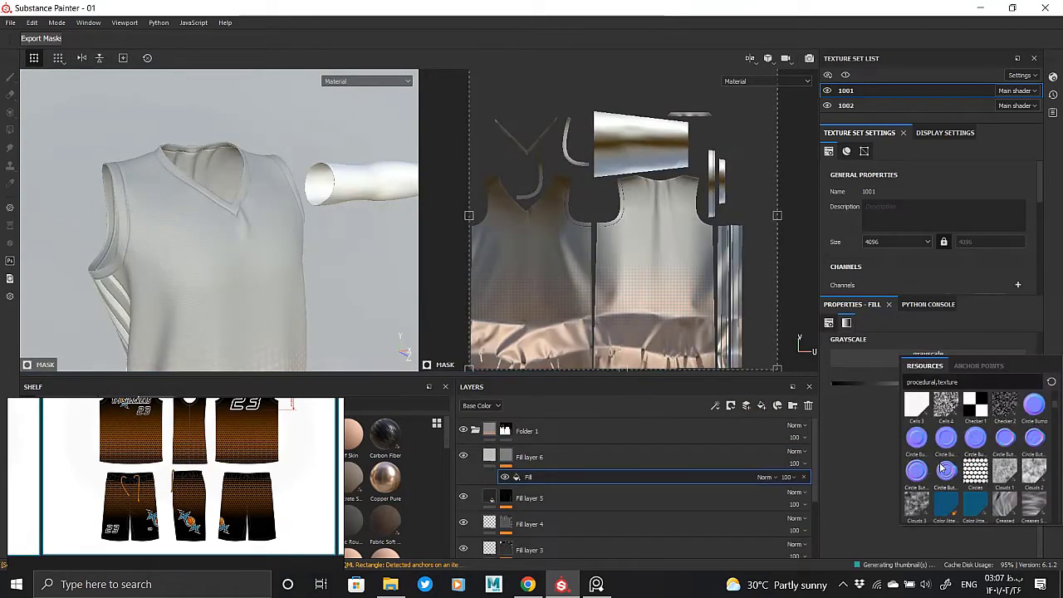
pyautogui.scroll(-3, 956, 446)
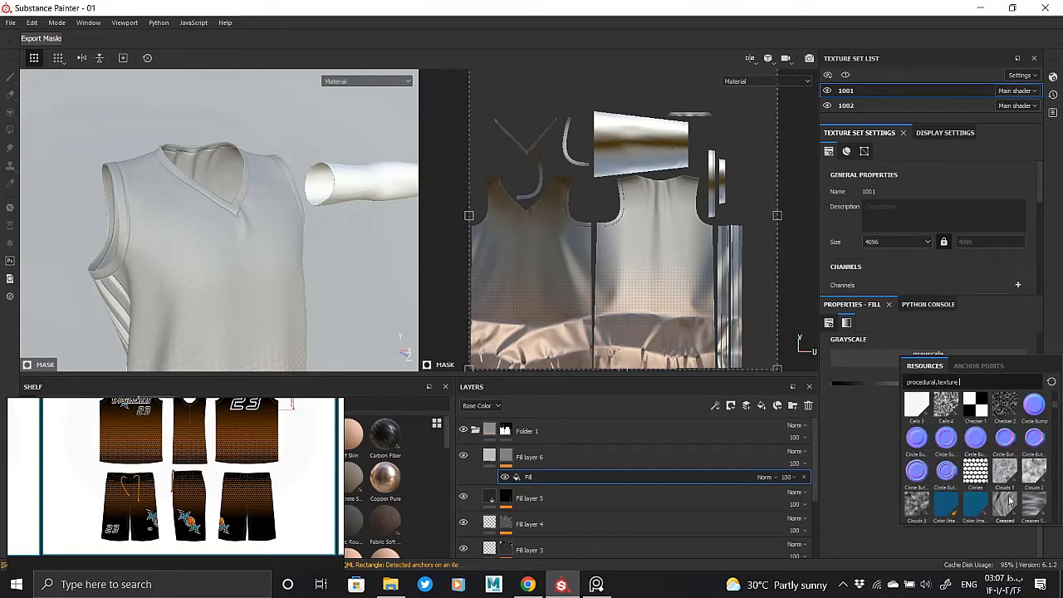
pyautogui.scroll(-3, 984, 503)
pyautogui.click(942, 440)
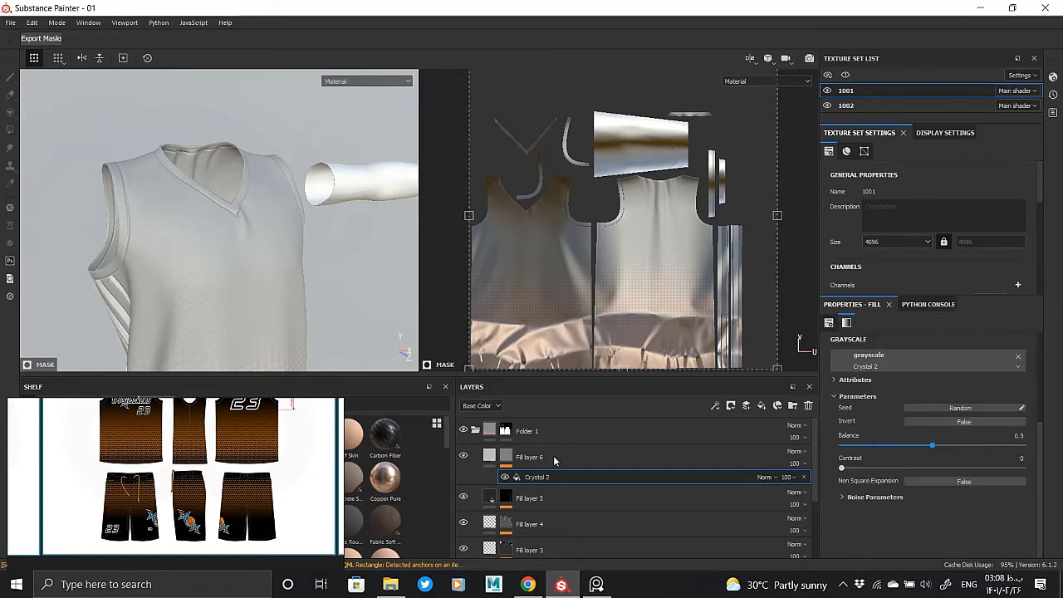
pyautogui.keyDown('alt'); pyautogui.click(543, 477); pyautogui.keyUp('alt')
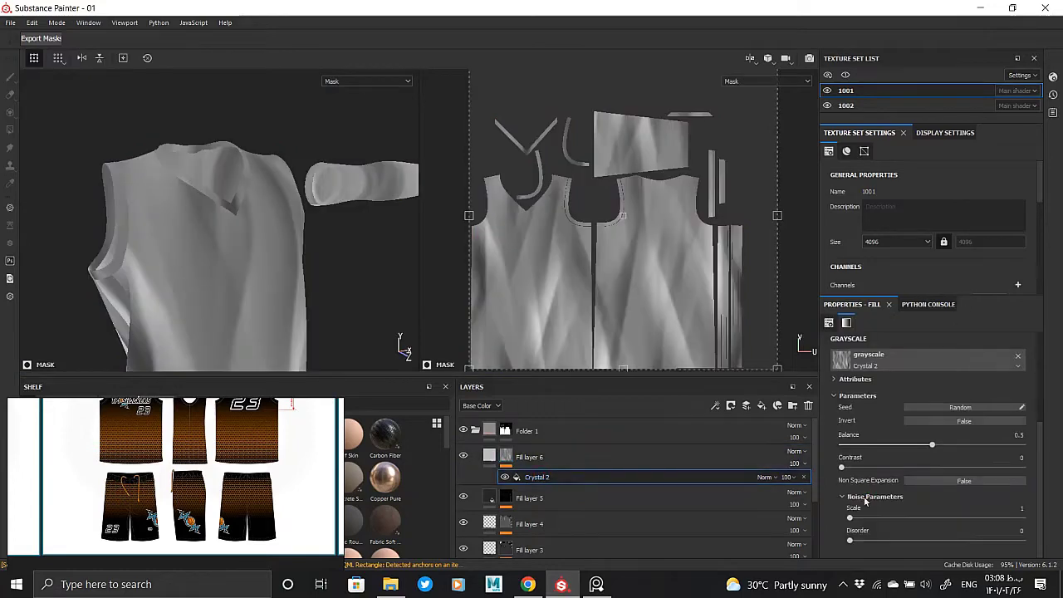
pyautogui.moveTo(850, 519); pyautogui.dragTo(896, 520)
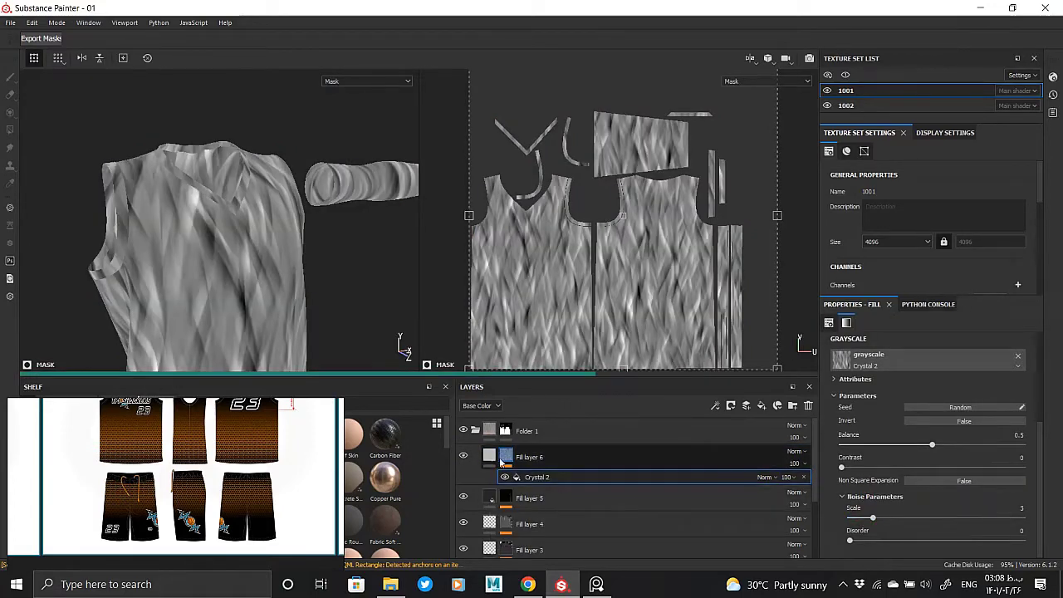
# - Turn off roughness and normal on Fill layer 6, set height to 0.6747, and add a filter
pyautogui.click(501, 459)
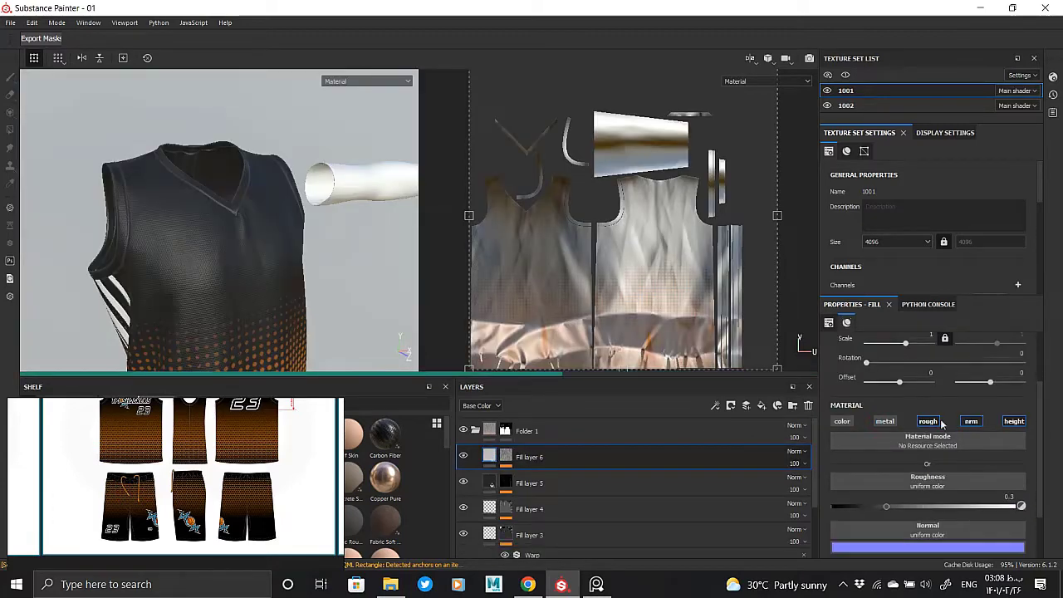
pyautogui.click(928, 422)
pyautogui.click(971, 422)
pyautogui.moveTo(952, 506)
pyautogui.mouseDown()
pyautogui.moveTo(1031, 506)
pyautogui.moveTo(985, 506)
pyautogui.mouseUp()
pyautogui.scroll(3, 249, 244)
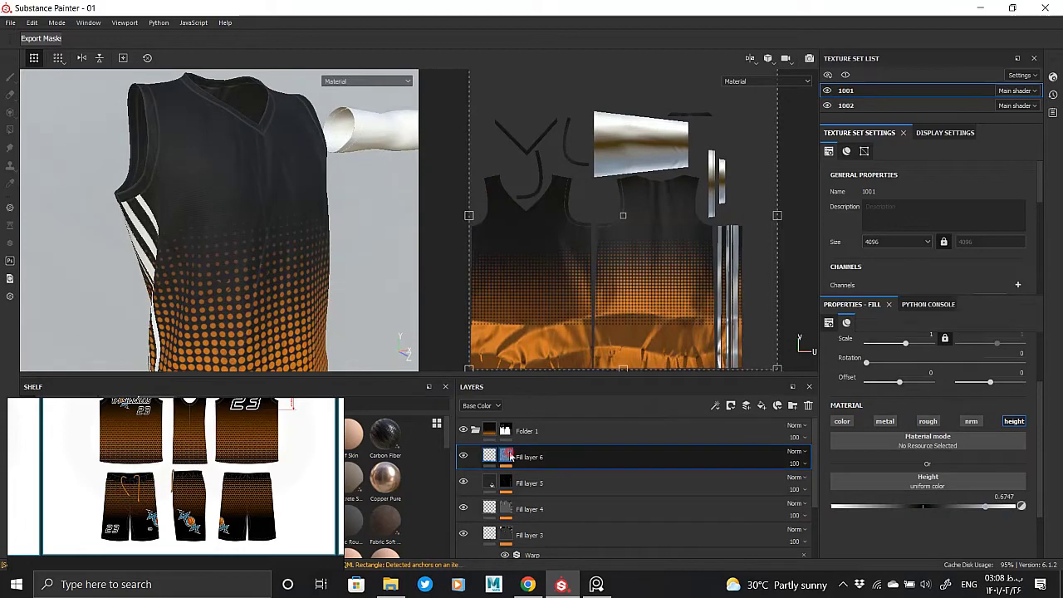
pyautogui.rightClick(510, 457)
pyautogui.click(573, 385)
# - Make the new filter a Blur at intensity 1.29 and check the jersey front
pyautogui.click(1007, 383)
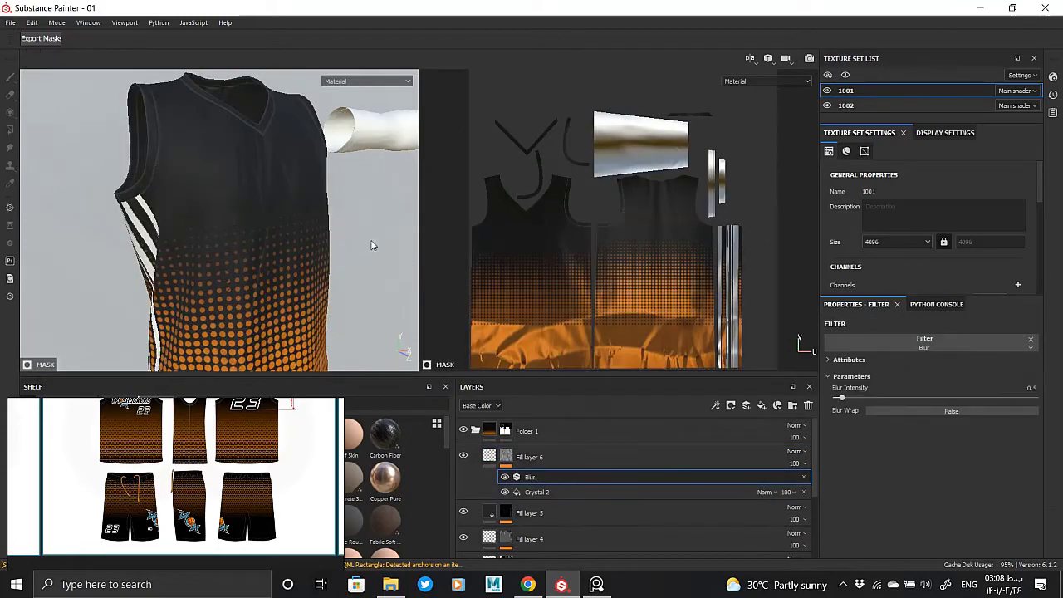
pyautogui.scroll(3, 371, 240)
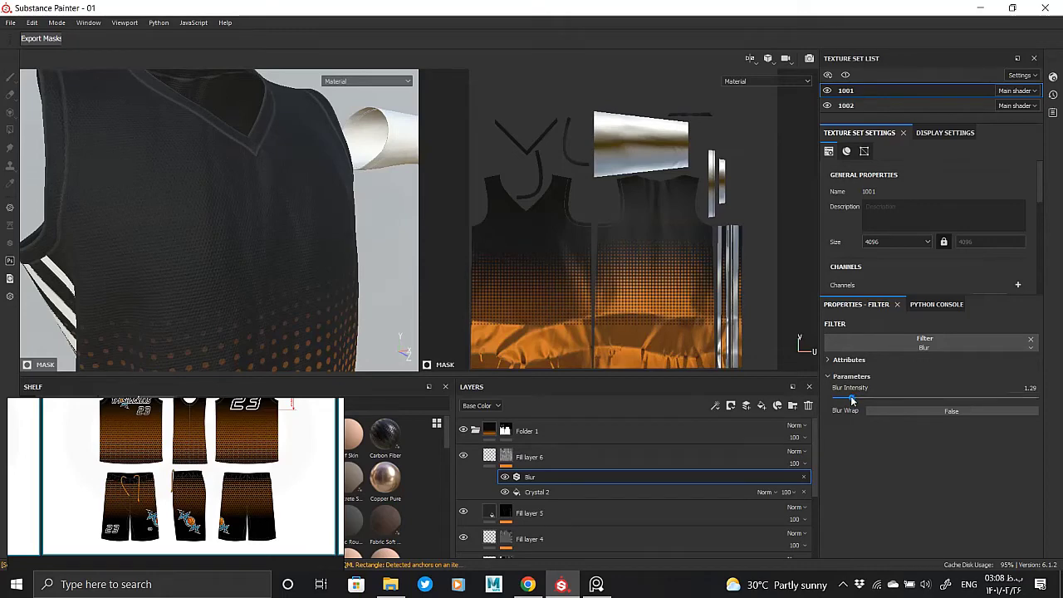
pyautogui.moveTo(249, 223)
pyautogui.keyDown('alt'); pyautogui.mouseDown()
pyautogui.moveTo(280, 238)
pyautogui.moveTo(277, 277)
pyautogui.moveTo(311, 241)
pyautogui.moveTo(238, 250)
pyautogui.moveTo(291, 299)
pyautogui.moveTo(276, 246)
pyautogui.mouseUp(); pyautogui.keyUp('alt')
pyautogui.scroll(3, 277, 245)
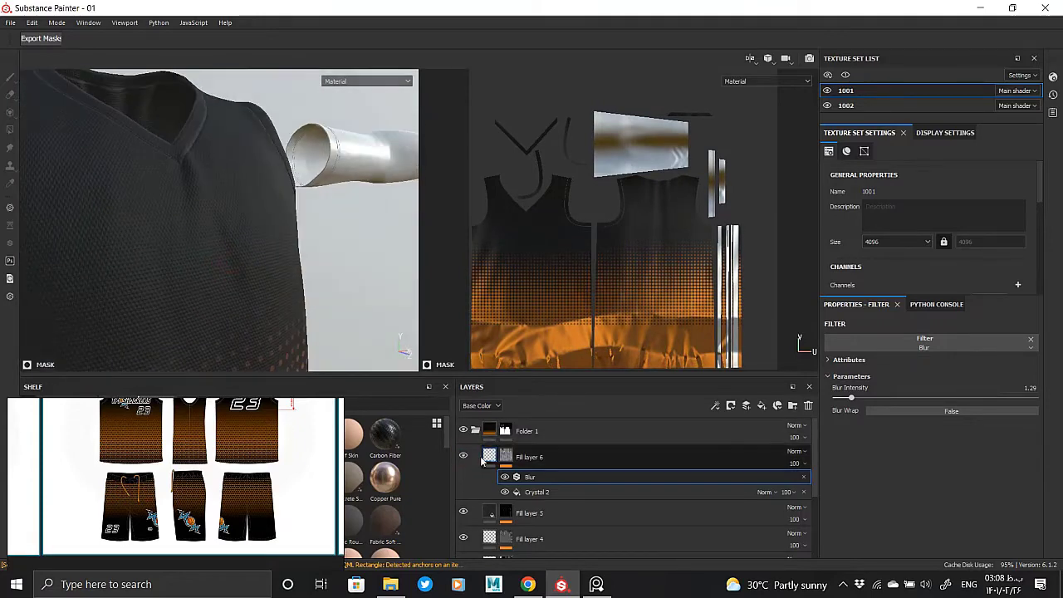
pyautogui.keyDown('alt'); pyautogui.moveTo(167, 222); pyautogui.dragTo(177, 133); pyautogui.keyUp('alt')
pyautogui.scroll(-3, 184, 238)
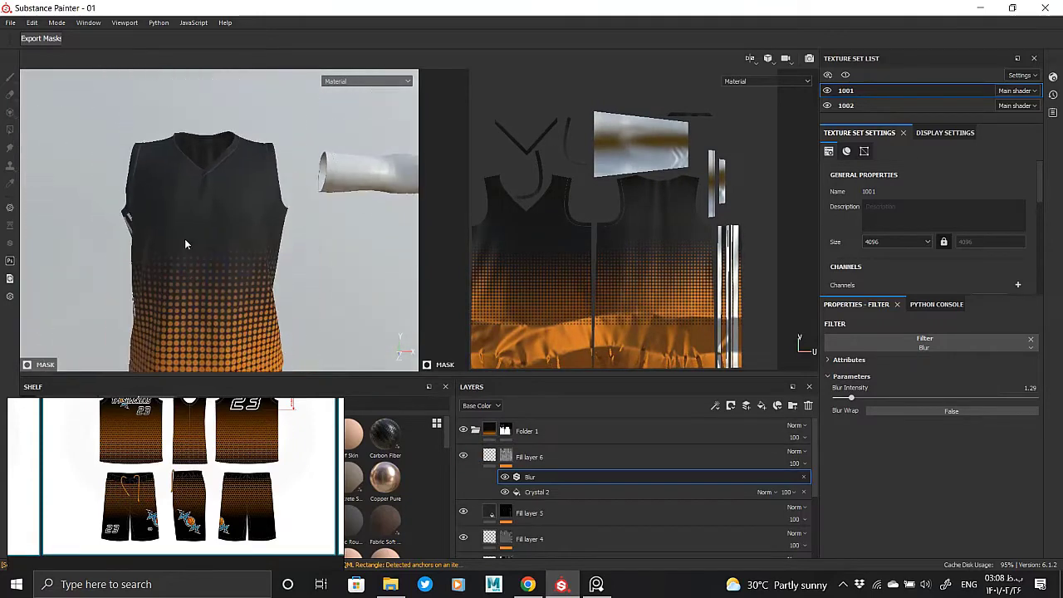
pyautogui.keyDown('alt'); pyautogui.moveTo(184, 238); pyautogui.dragTo(197, 241); pyautogui.keyUp('alt')
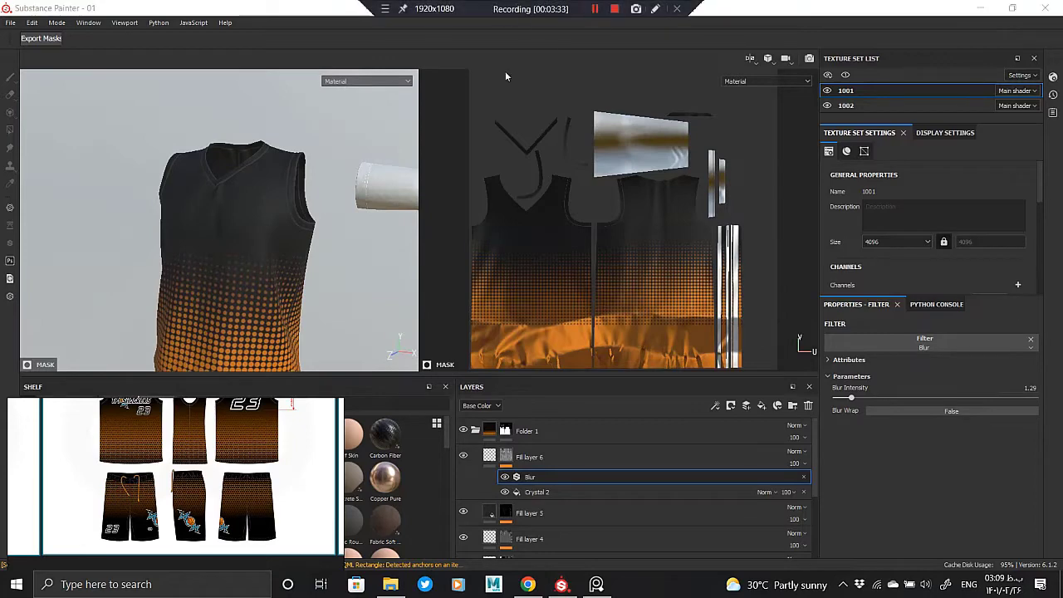
# - Collapse Folder 1 while reviewing the softened pattern on the chest, shorts and legs
pyautogui.scroll(3, 285, 256)
pyautogui.keyDown('alt'); pyautogui.moveTo(284, 257); pyautogui.dragTo(308, 219, button='middle'); pyautogui.keyUp('alt')
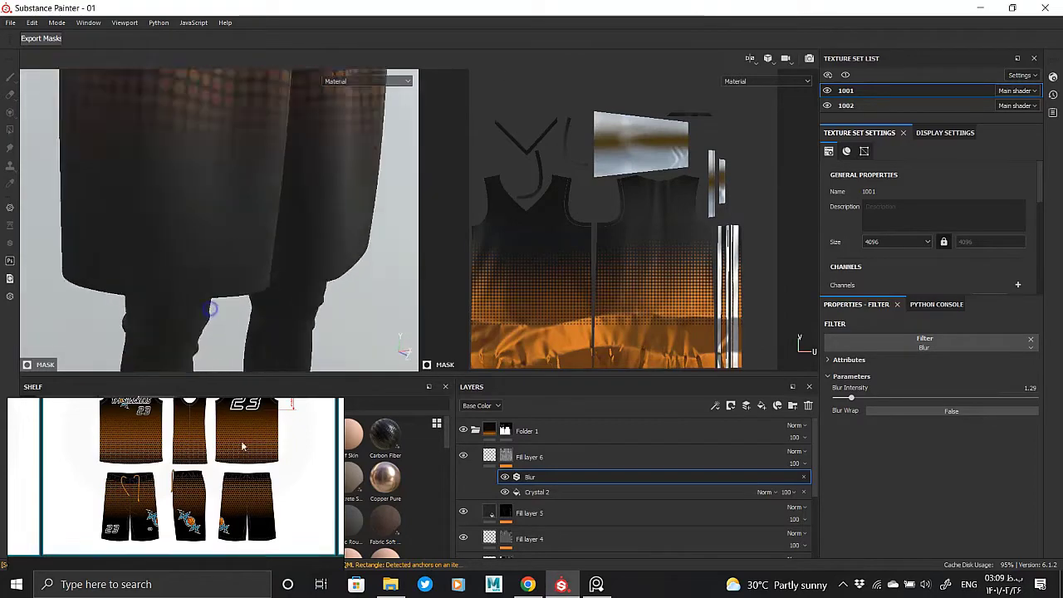
pyautogui.keyDown('alt'); pyautogui.moveTo(211, 309); pyautogui.dragTo(235, 254, button='middle'); pyautogui.keyUp('alt')
pyautogui.scroll(-3, 235, 254)
pyautogui.moveTo(285, 175)
pyautogui.keyDown('alt'); pyautogui.mouseDown(button='middle')
pyautogui.moveTo(299, 237)
pyautogui.moveTo(255, 191)
pyautogui.mouseUp(button='middle'); pyautogui.keyUp('alt')
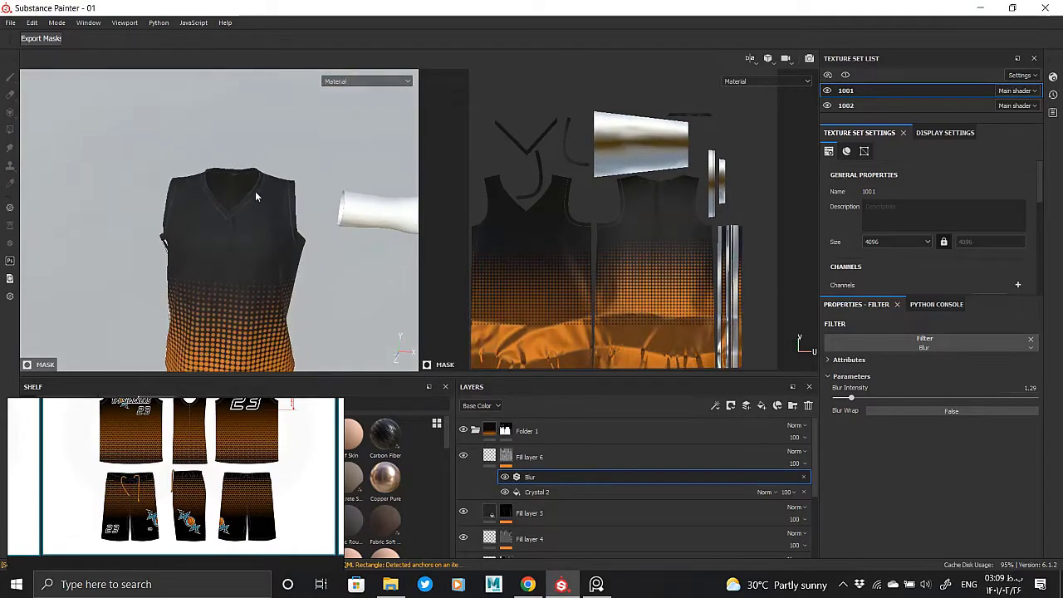
pyautogui.scroll(3, 255, 191)
pyautogui.keyDown('alt'); pyautogui.moveTo(255, 191); pyautogui.dragTo(314, 215); pyautogui.keyUp('alt')
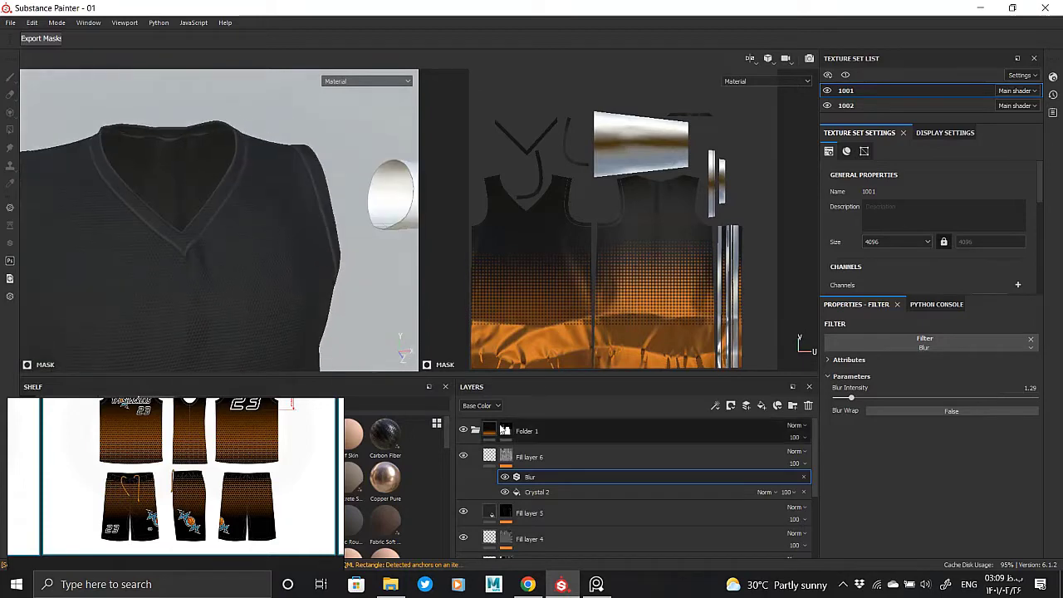
pyautogui.click(503, 430)
pyautogui.moveTo(300, 276)
pyautogui.keyDown('alt'); pyautogui.mouseDown(button='middle')
pyautogui.moveTo(244, 148)
pyautogui.moveTo(283, 178)
pyautogui.moveTo(280, 131)
pyautogui.moveTo(238, 230)
pyautogui.mouseUp(button='middle'); pyautogui.keyUp('alt')
# - Add Folder 2 containing Fill layer 7, coloured orange sampled from Fill layer 2
pyautogui.moveTo(237, 230)
pyautogui.keyDown('alt'); pyautogui.mouseDown()
pyautogui.moveTo(291, 194)
pyautogui.moveTo(197, 237)
pyautogui.mouseUp(); pyautogui.keyUp('alt')
pyautogui.click(611, 434)
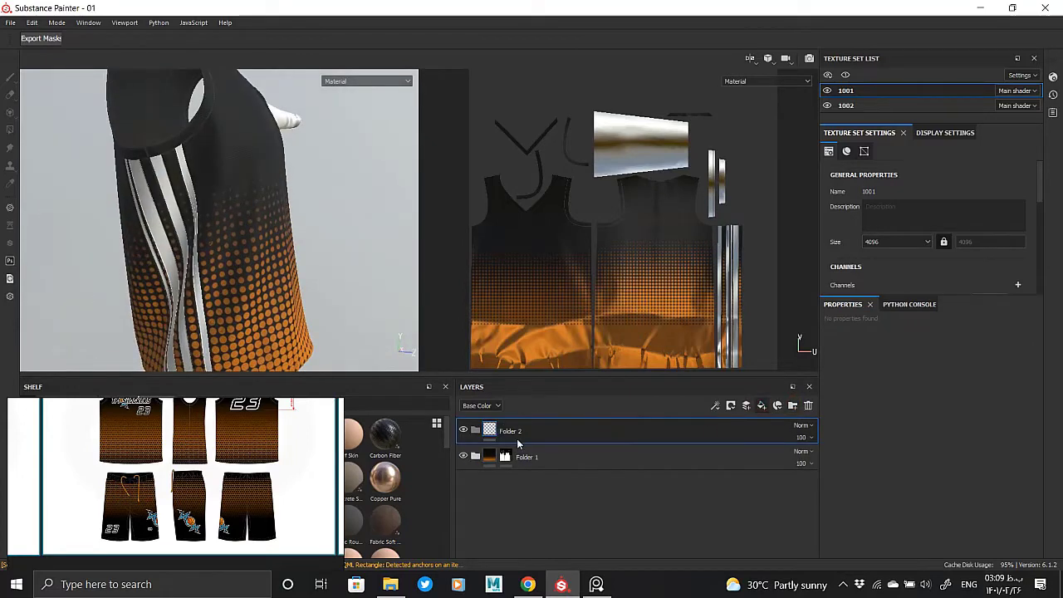
pyautogui.moveTo(518, 444); pyautogui.dragTo(477, 486)
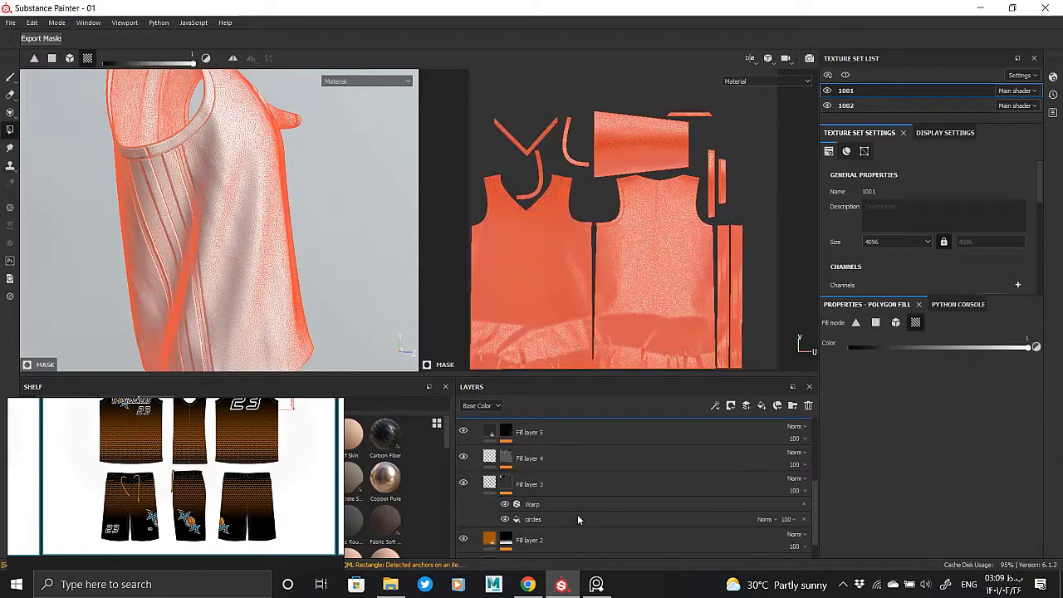
pyautogui.scroll(-2, 577, 514)
pyautogui.scroll(-2, 577, 503)
pyautogui.scroll(-2, 577, 493)
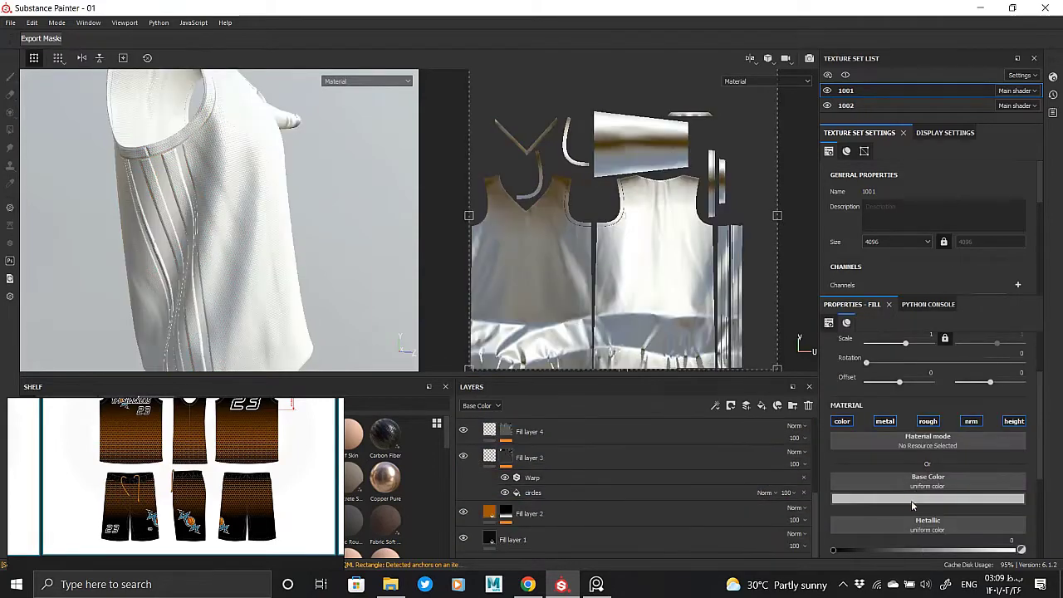
pyautogui.click(503, 515)
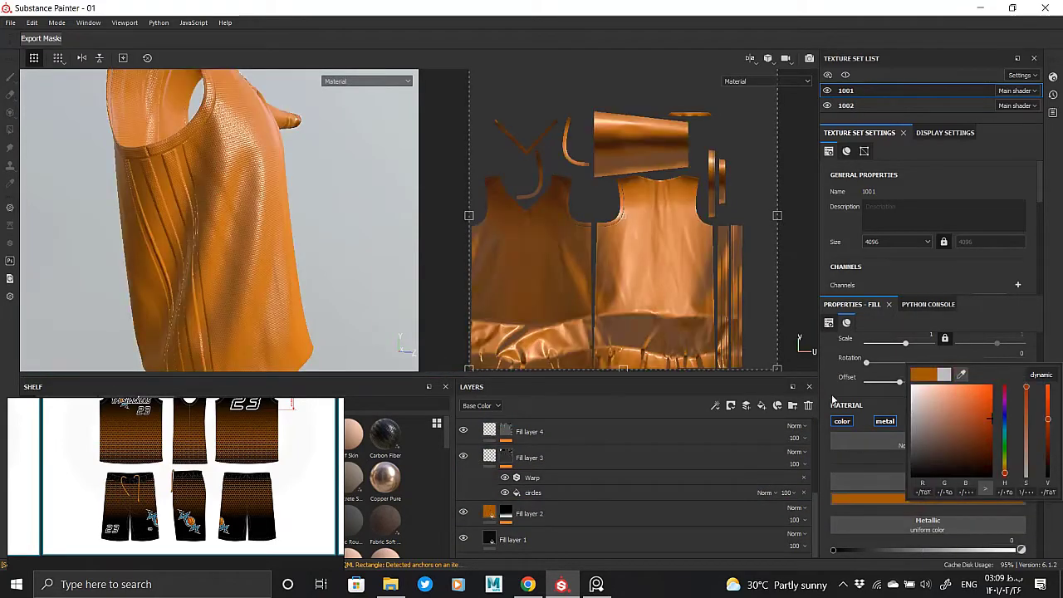
pyautogui.scroll(5, 517, 462)
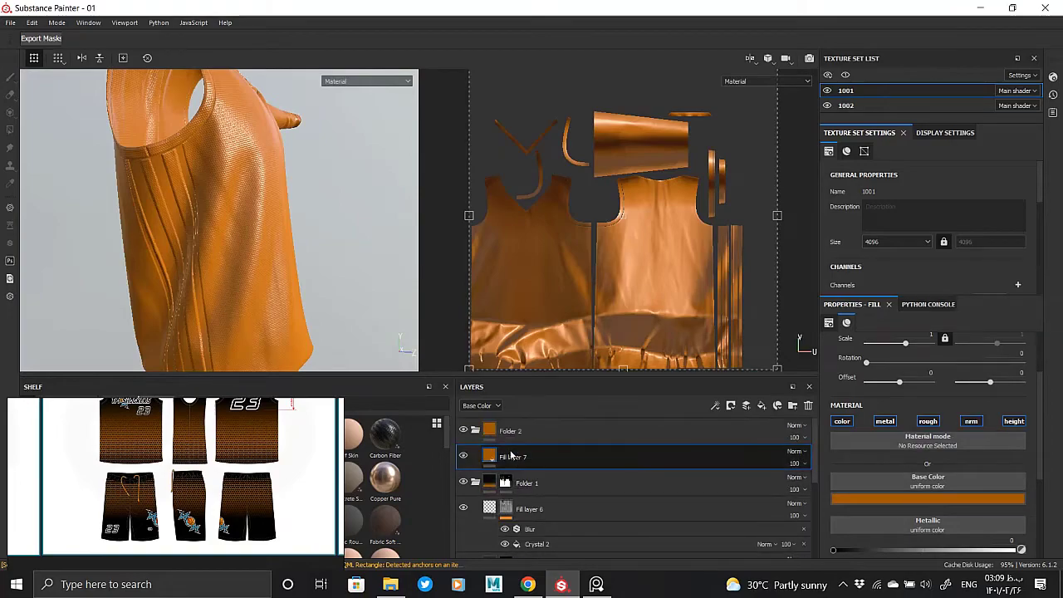
# - Give Folder 2 a black mask and polygon-fill the side stripe islands so only they show orange
pyautogui.click(512, 430)
pyautogui.rightClick(512, 430)
pyautogui.click(565, 21)
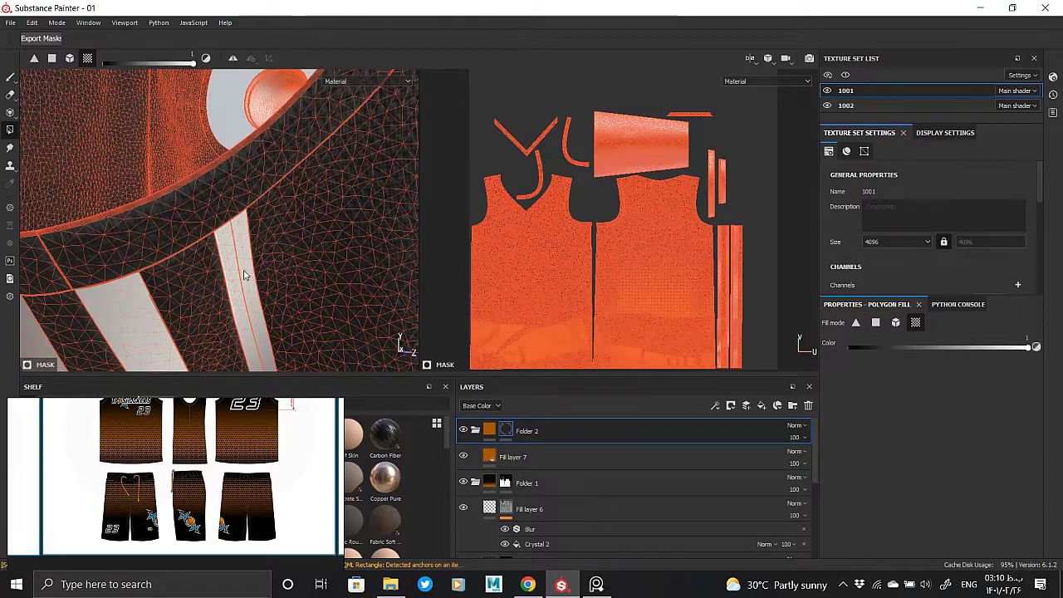
pyautogui.moveTo(243, 265)
pyautogui.keyDown('alt'); pyautogui.mouseDown()
pyautogui.moveTo(161, 268)
pyautogui.moveTo(231, 263)
pyautogui.mouseUp(); pyautogui.keyUp('alt')
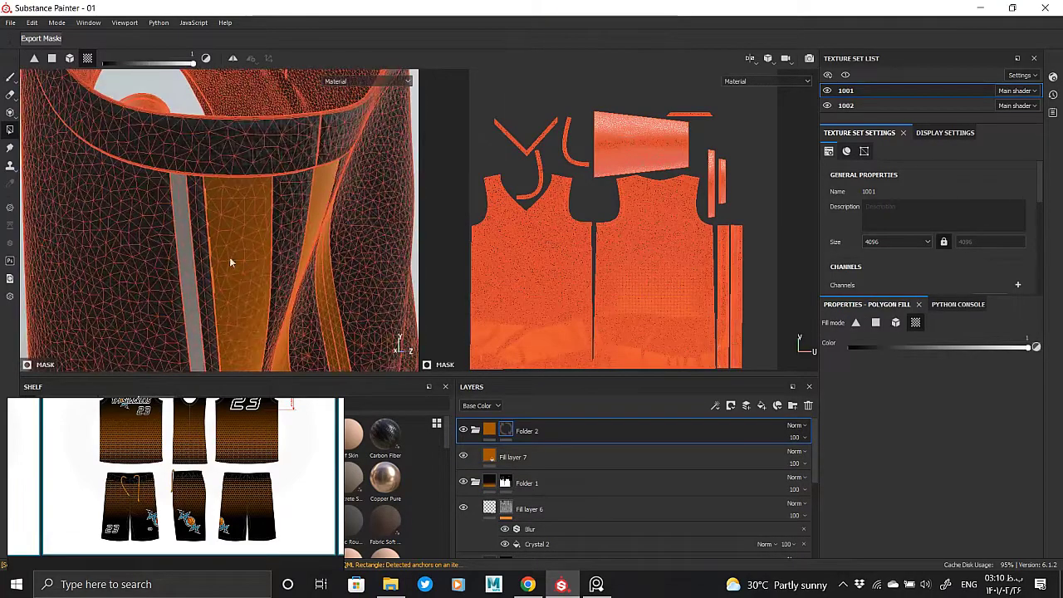
pyautogui.moveTo(219, 321)
pyautogui.keyDown('alt'); pyautogui.mouseDown()
pyautogui.moveTo(306, 292)
pyautogui.moveTo(279, 462)
pyautogui.moveTo(294, 292)
pyautogui.moveTo(183, 238)
pyautogui.moveTo(249, 274)
pyautogui.mouseUp(); pyautogui.keyUp('alt')
pyautogui.click(535, 458)
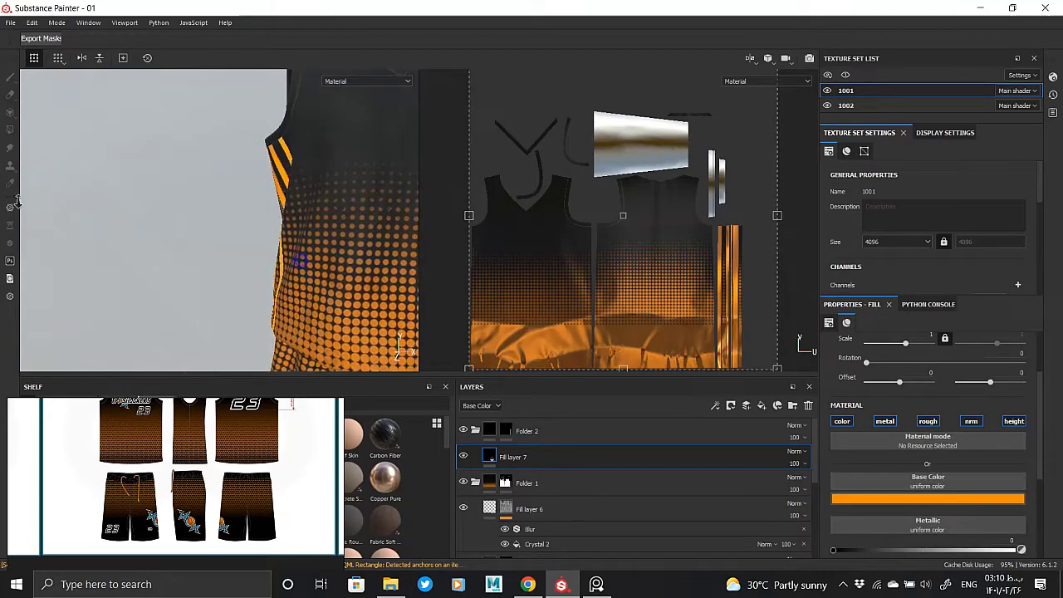
# - Raise the value of Fill layer 7's orange base colour and review the stripes, hem and shorts
pyautogui.moveTo(249, 250)
pyautogui.keyDown('alt'); pyautogui.mouseDown()
pyautogui.moveTo(475, 259)
pyautogui.moveTo(937, 421)
pyautogui.mouseUp(); pyautogui.keyUp('alt')
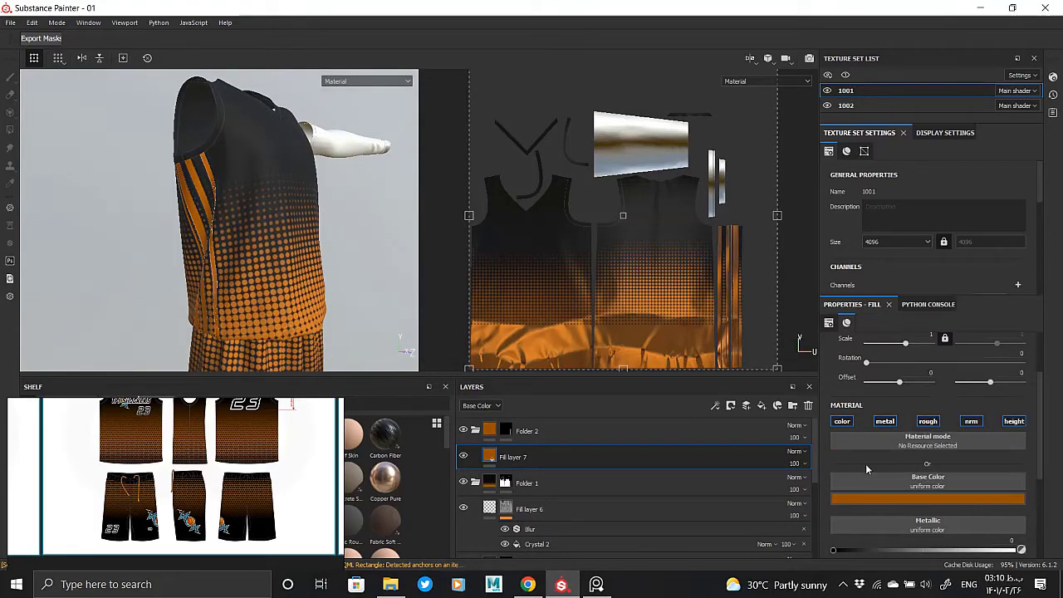
pyautogui.scroll(-2, 866, 469)
pyautogui.moveTo(240, 281)
pyautogui.keyDown('alt'); pyautogui.mouseDown()
pyautogui.moveTo(296, 174)
pyautogui.moveTo(142, 240)
pyautogui.moveTo(161, 216)
pyautogui.moveTo(46, 231)
pyautogui.moveTo(307, 249)
pyautogui.mouseUp(); pyautogui.keyUp('alt')
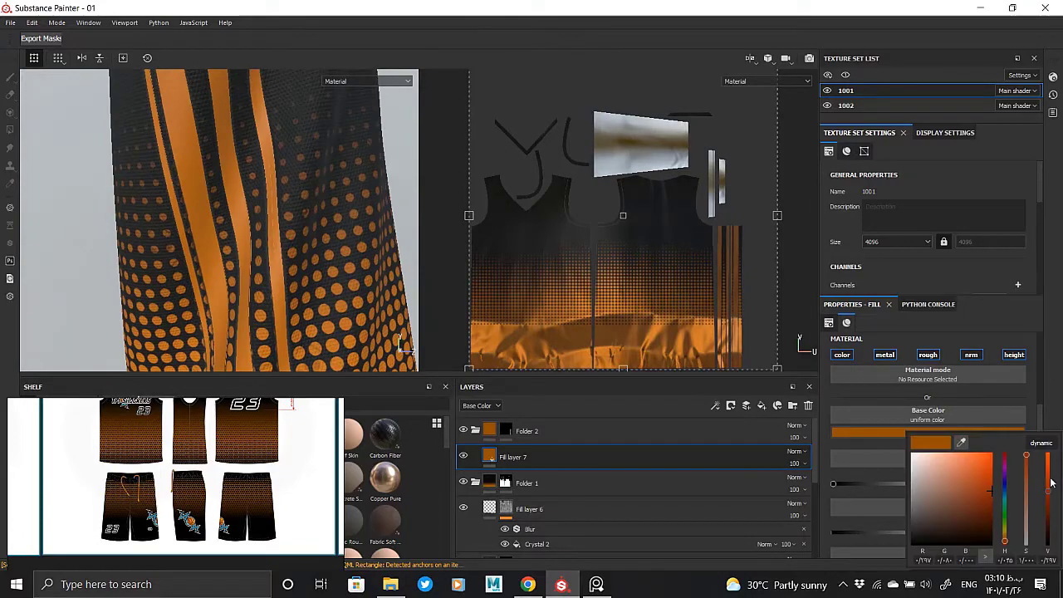
pyautogui.moveTo(1051, 482); pyautogui.dragTo(1051, 487)
pyautogui.moveTo(302, 280)
pyautogui.keyDown('alt'); pyautogui.mouseDown()
pyautogui.moveTo(57, 175)
pyautogui.moveTo(269, 255)
pyautogui.moveTo(328, 233)
pyautogui.mouseUp(); pyautogui.keyUp('alt')
pyautogui.moveTo(327, 233); pyautogui.dragTo(253, 297, button='middle')
pyautogui.moveTo(253, 297)
pyautogui.keyDown('alt'); pyautogui.mouseDown()
pyautogui.moveTo(278, 254)
pyautogui.moveTo(304, 299)
pyautogui.moveTo(272, 293)
pyautogui.moveTo(276, 186)
pyautogui.moveTo(266, 230)
pyautogui.moveTo(366, 231)
pyautogui.moveTo(325, 254)
pyautogui.moveTo(294, 244)
pyautogui.mouseUp(); pyautogui.keyUp('alt')
pyautogui.moveTo(295, 245)
pyautogui.keyDown('alt'); pyautogui.mouseDown(button='right')
pyautogui.moveTo(266, 224)
pyautogui.moveTo(249, 249)
pyautogui.mouseUp(button='right'); pyautogui.keyUp('alt')
pyautogui.moveTo(249, 249)
pyautogui.keyDown('alt'); pyautogui.mouseDown(button='middle')
pyautogui.moveTo(250, 212)
pyautogui.moveTo(299, 216)
pyautogui.mouseUp(button='middle'); pyautogui.keyUp('alt')
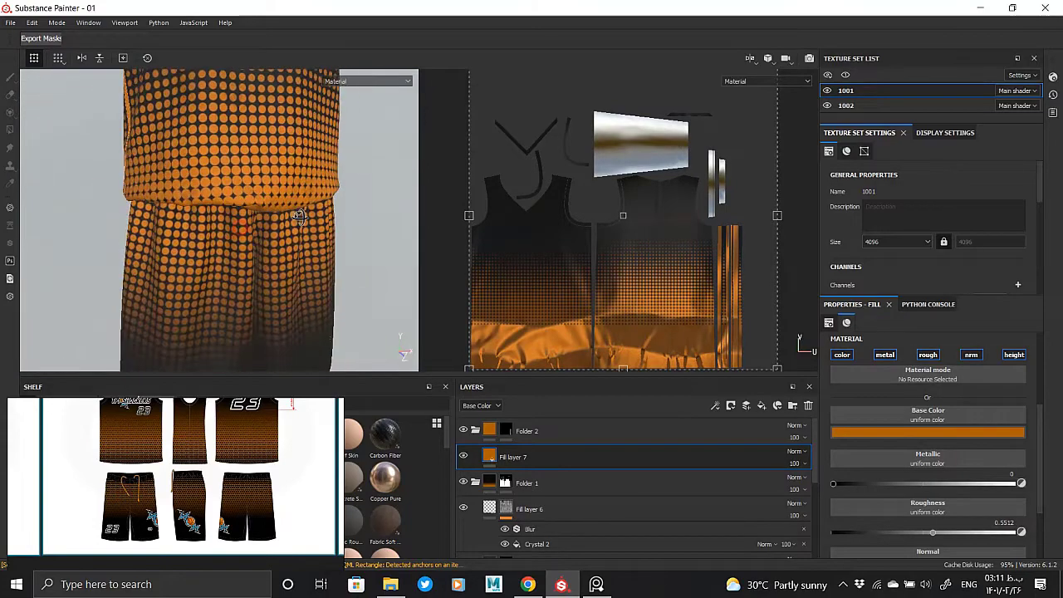
pyautogui.keyDown('alt'); pyautogui.moveTo(299, 216); pyautogui.dragTo(283, 204); pyautogui.keyUp('alt')
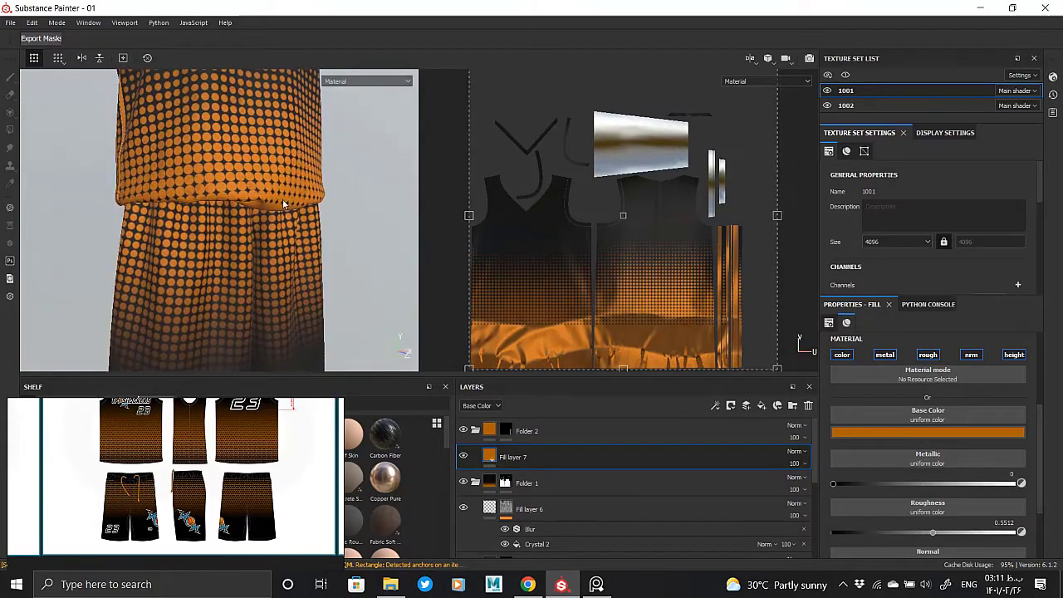
pyautogui.scroll(5, 234, 221)
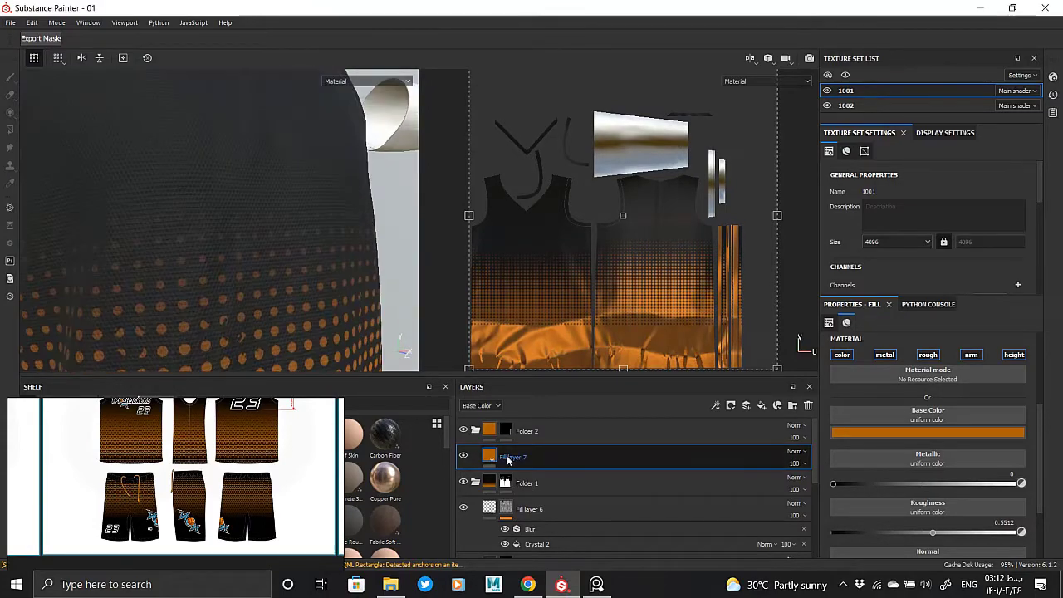
pyautogui.scroll(-3, 564, 498)
pyautogui.click(505, 492)
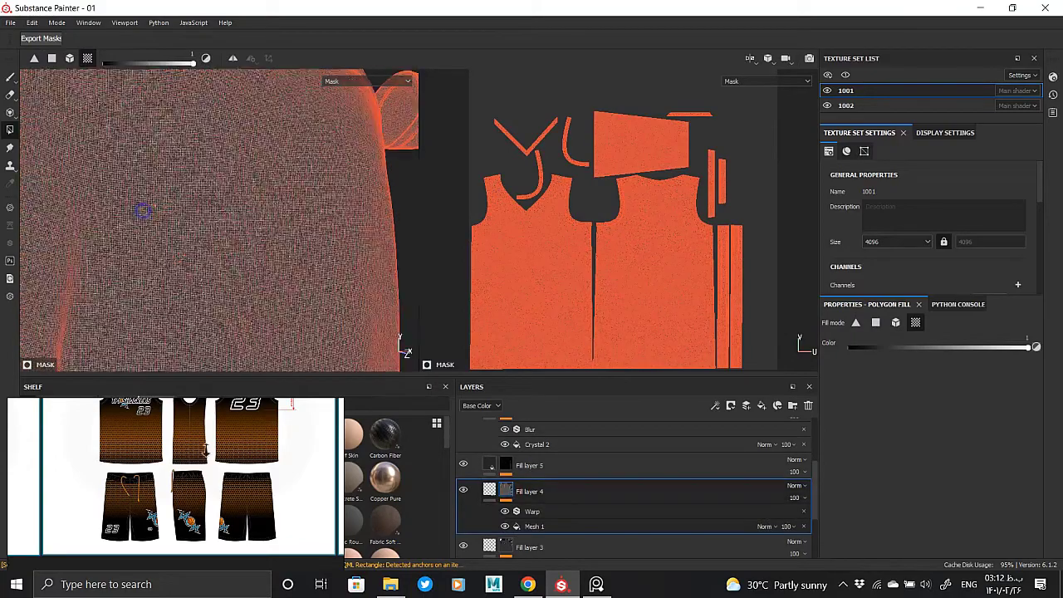
pyautogui.click(492, 510)
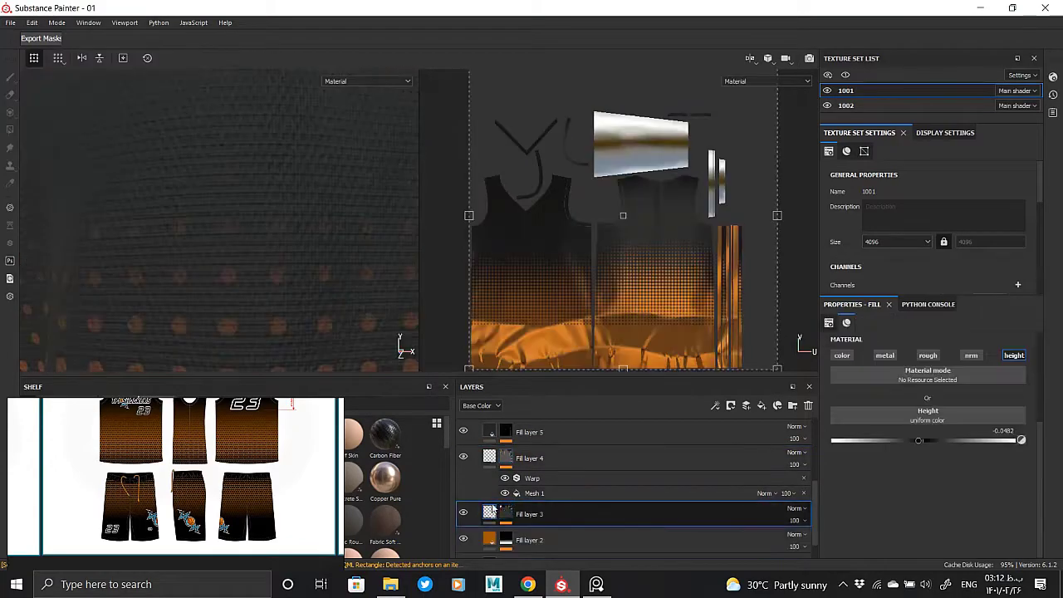
pyautogui.moveTo(345, 206)
pyautogui.keyDown('alt'); pyautogui.mouseDown()
pyautogui.moveTo(233, 264)
pyautogui.moveTo(254, 258)
pyautogui.mouseUp(); pyautogui.keyUp('alt')
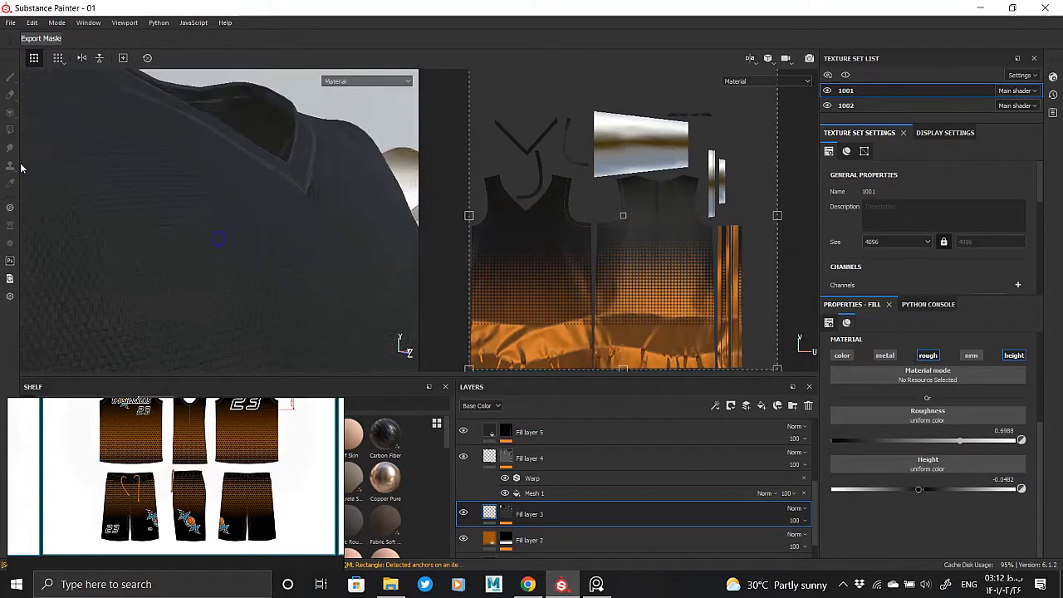
pyautogui.moveTo(217, 240)
pyautogui.keyDown('alt'); pyautogui.mouseDown()
pyautogui.moveTo(219, 225)
pyautogui.moveTo(307, 265)
pyautogui.mouseUp(); pyautogui.keyUp('alt')
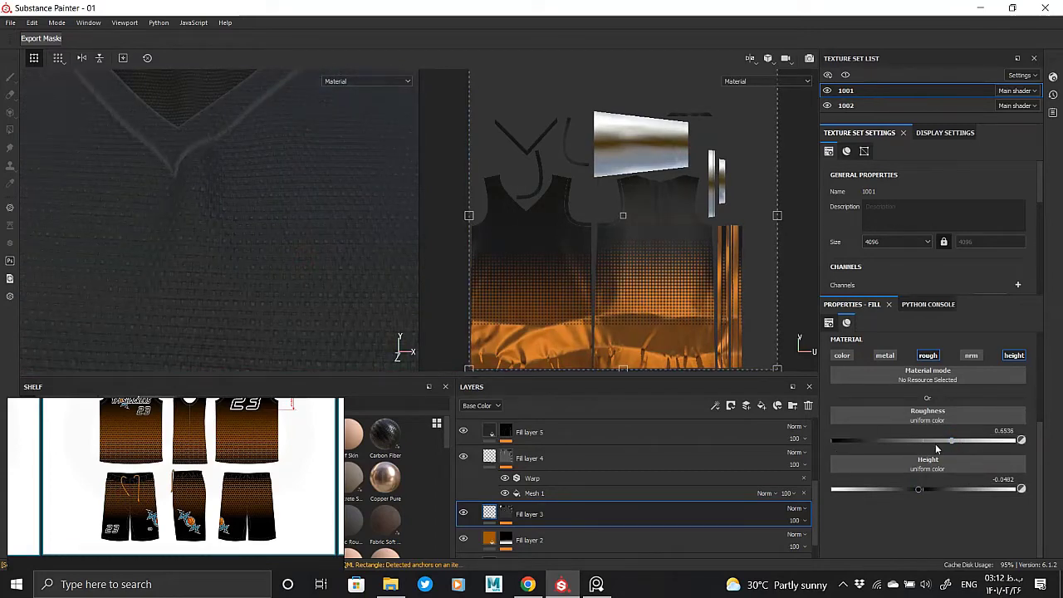
pyautogui.moveTo(951, 440); pyautogui.dragTo(951, 441)
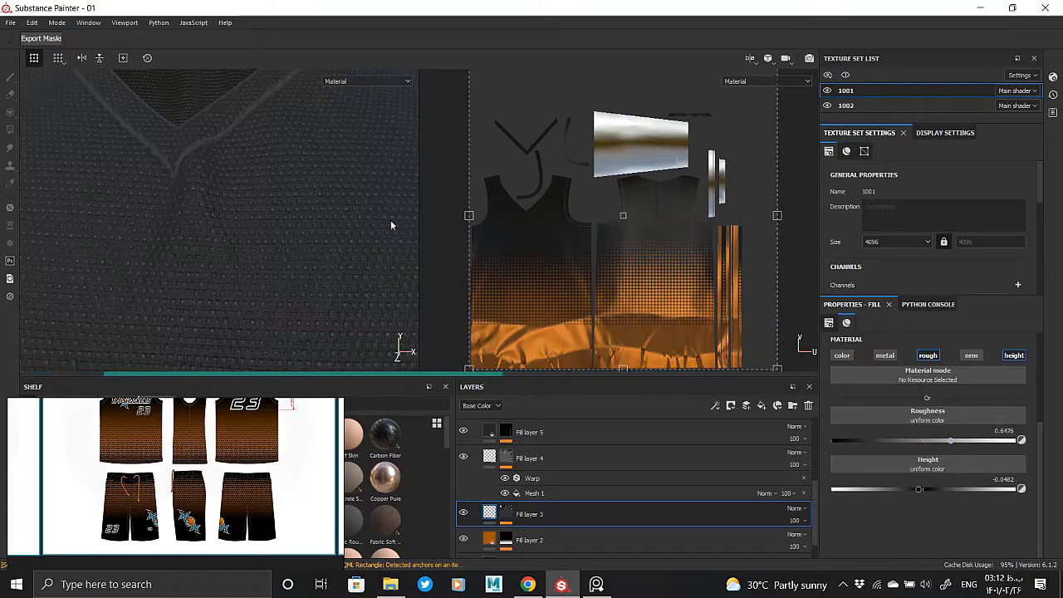
pyautogui.scroll(-3, 99, 202)
pyautogui.scroll(-3, 262, 208)
pyautogui.keyDown('alt'); pyautogui.moveTo(262, 208); pyautogui.dragTo(225, 166); pyautogui.keyUp('alt')
pyautogui.scroll(2, 216, 161)
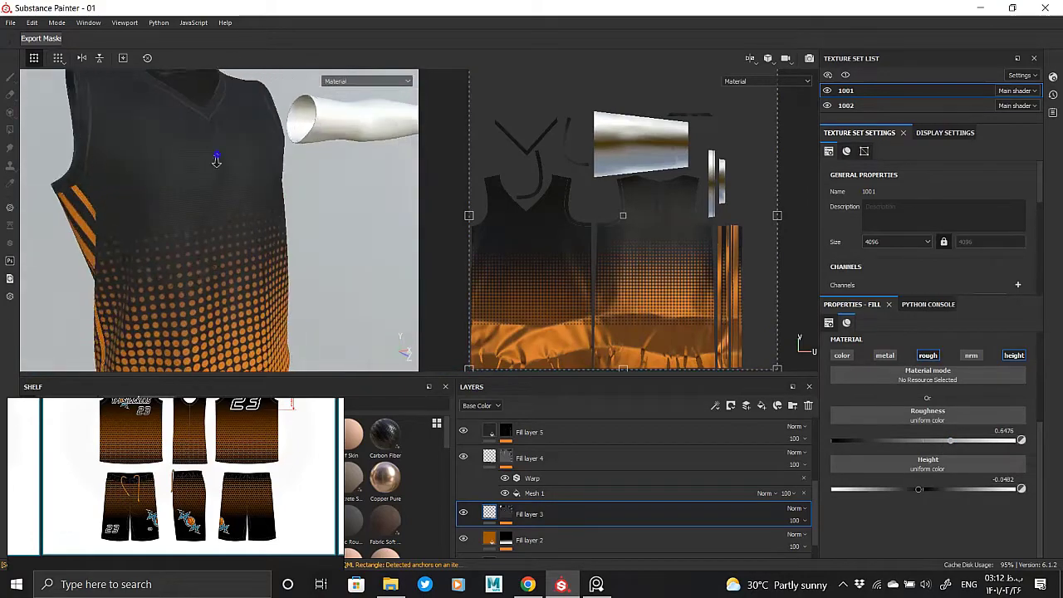
pyautogui.scroll(5, 216, 161)
# - Duplicate Folder 1 from a front view of the jersey
pyautogui.scroll(-4, 138, 207)
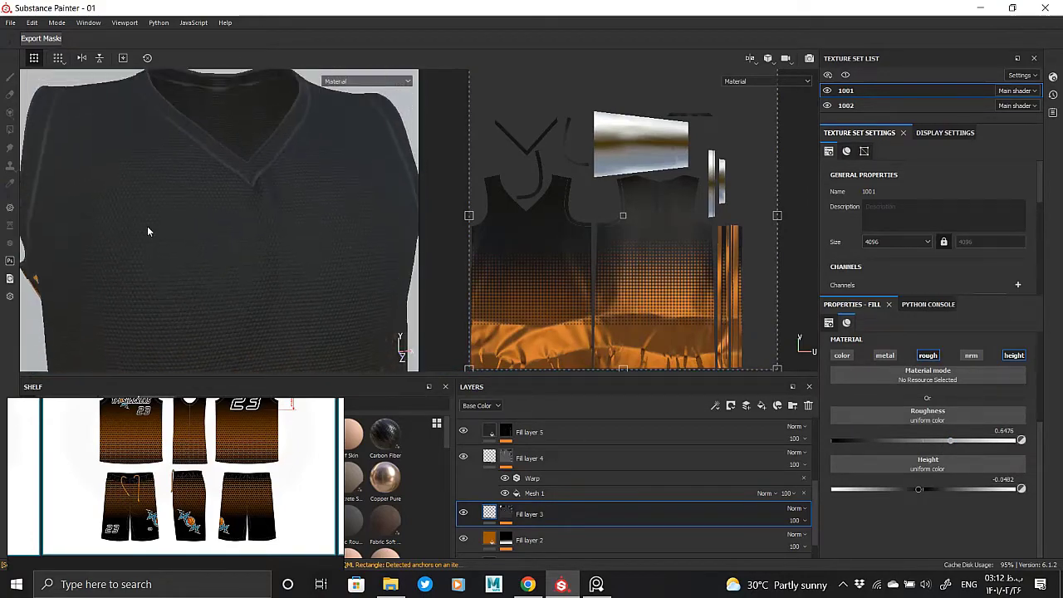
pyautogui.scroll(4, 302, 286)
pyautogui.scroll(-3, 321, 241)
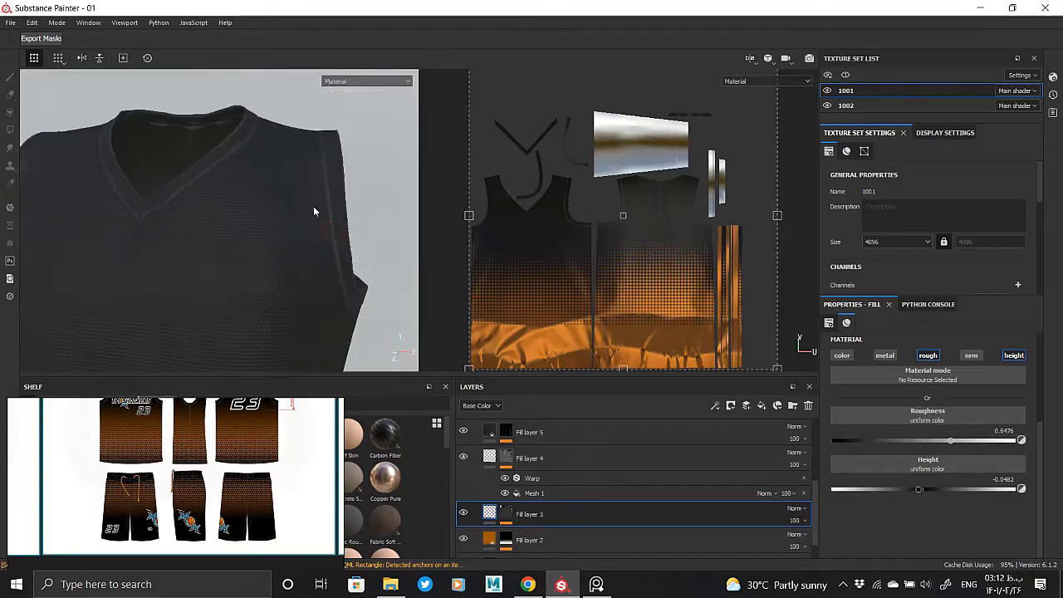
pyautogui.keyDown('alt'); pyautogui.moveTo(313, 206); pyautogui.dragTo(297, 209); pyautogui.keyUp('alt')
pyautogui.keyDown('alt'); pyautogui.moveTo(297, 208); pyautogui.dragTo(216, 200, button='middle'); pyautogui.keyUp('alt')
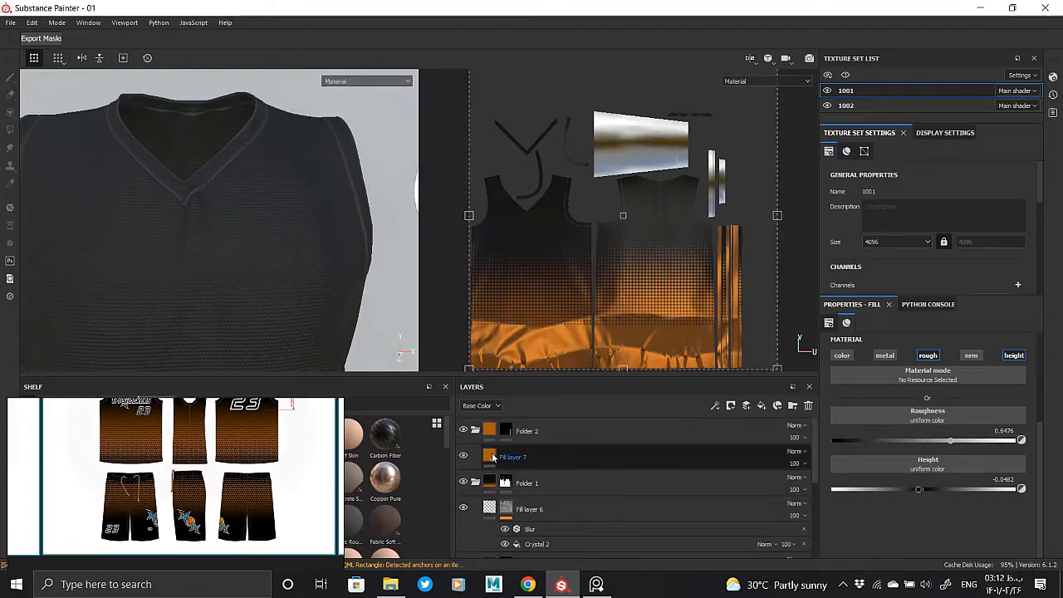
pyautogui.rightClick(542, 457)
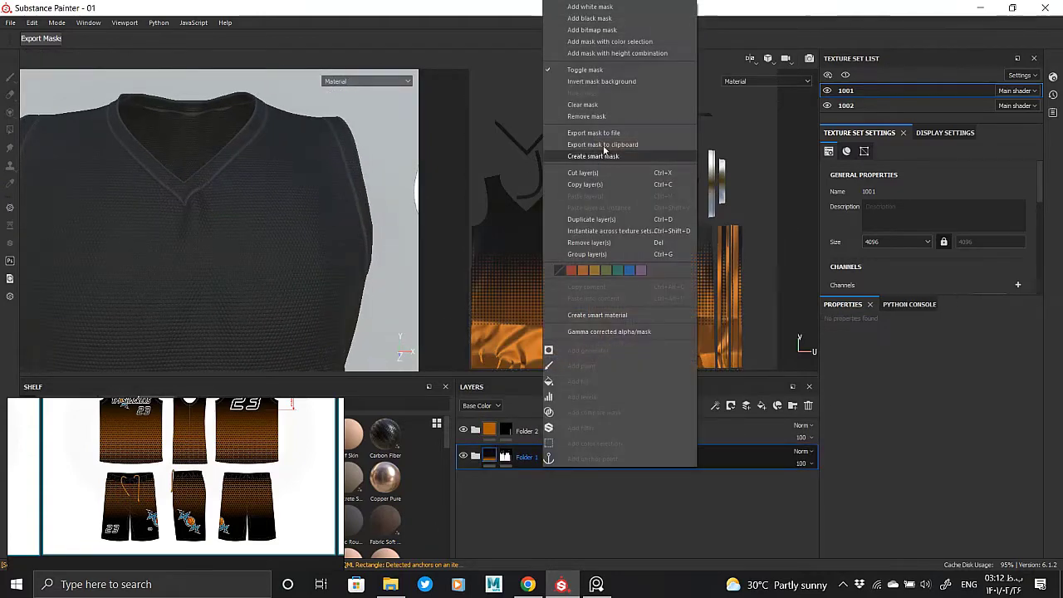
pyautogui.click(590, 219)
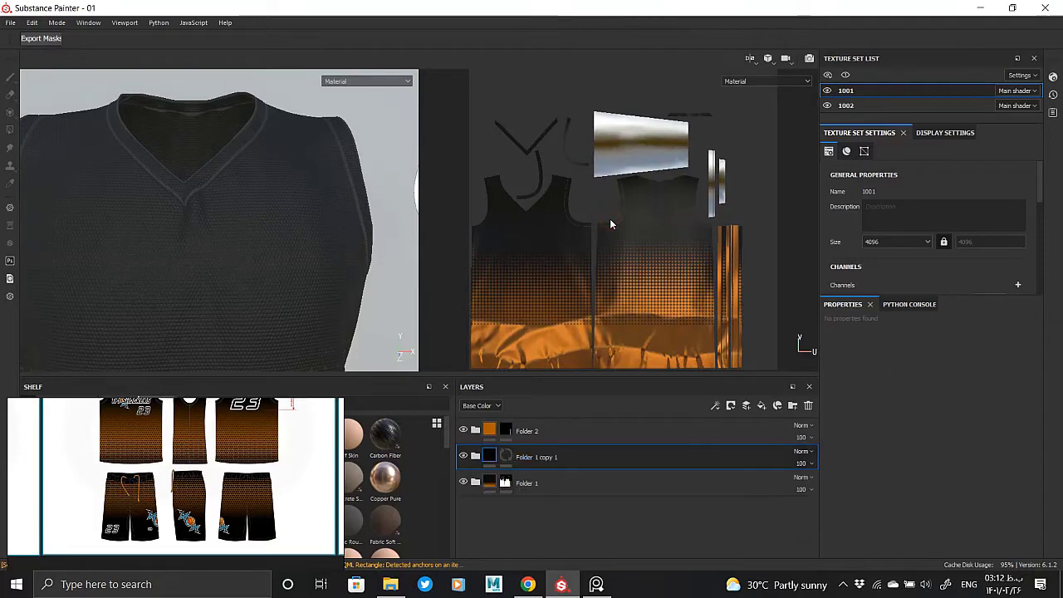
# - Add a black mask to Folder 1 copy 1, fill in the sleeve, and expand its layers
pyautogui.rightClick(507, 458)
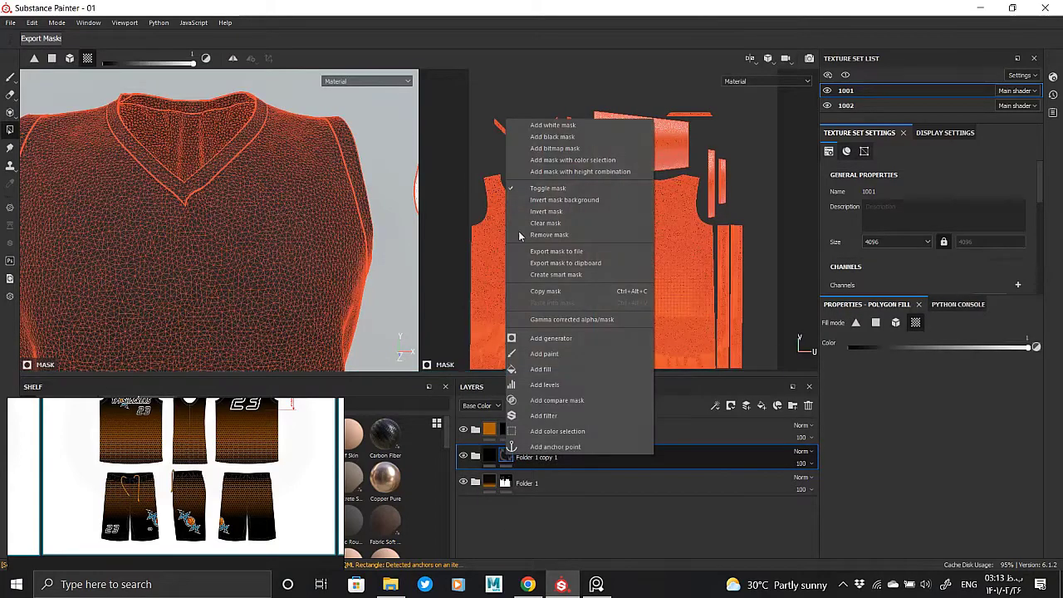
pyautogui.click(550, 137)
pyautogui.moveTo(328, 218)
pyautogui.keyDown('alt'); pyautogui.mouseDown()
pyautogui.moveTo(285, 174)
pyautogui.moveTo(249, 199)
pyautogui.moveTo(258, 200)
pyautogui.mouseUp(); pyautogui.keyUp('alt')
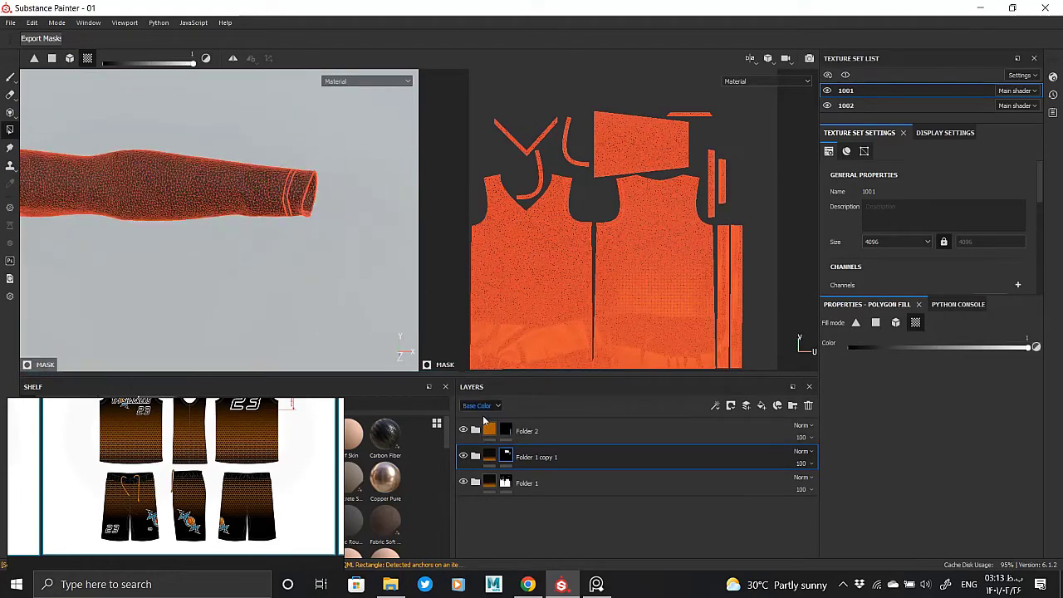
pyautogui.click(489, 456)
pyautogui.click(475, 456)
pyautogui.scroll(-2, 486, 490)
# - Try white and then grey as the base colour of the copied folder's Fill layer 1
pyautogui.scroll(-1, 486, 491)
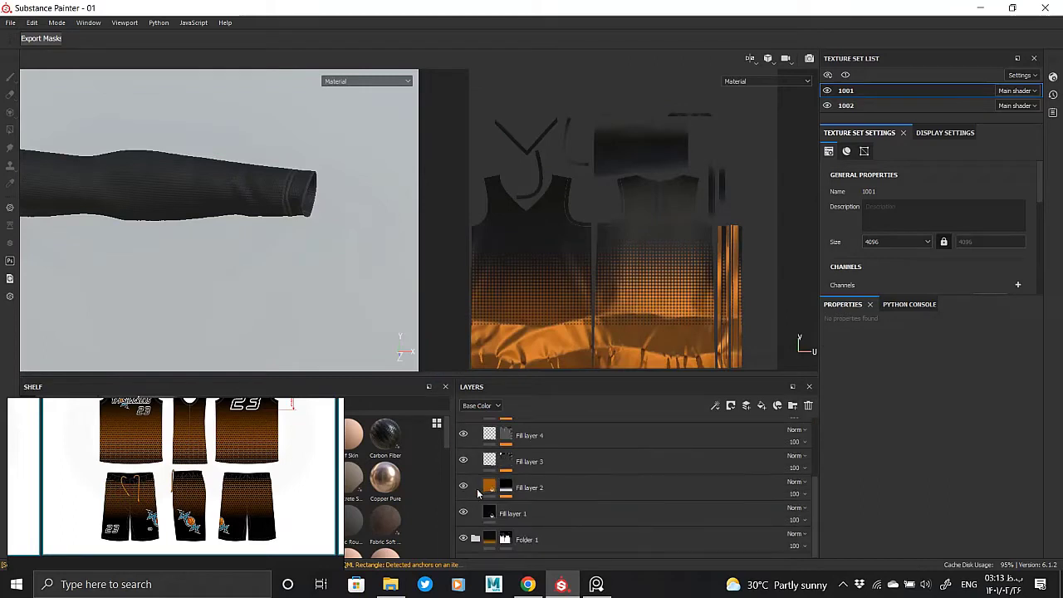
pyautogui.click(536, 488)
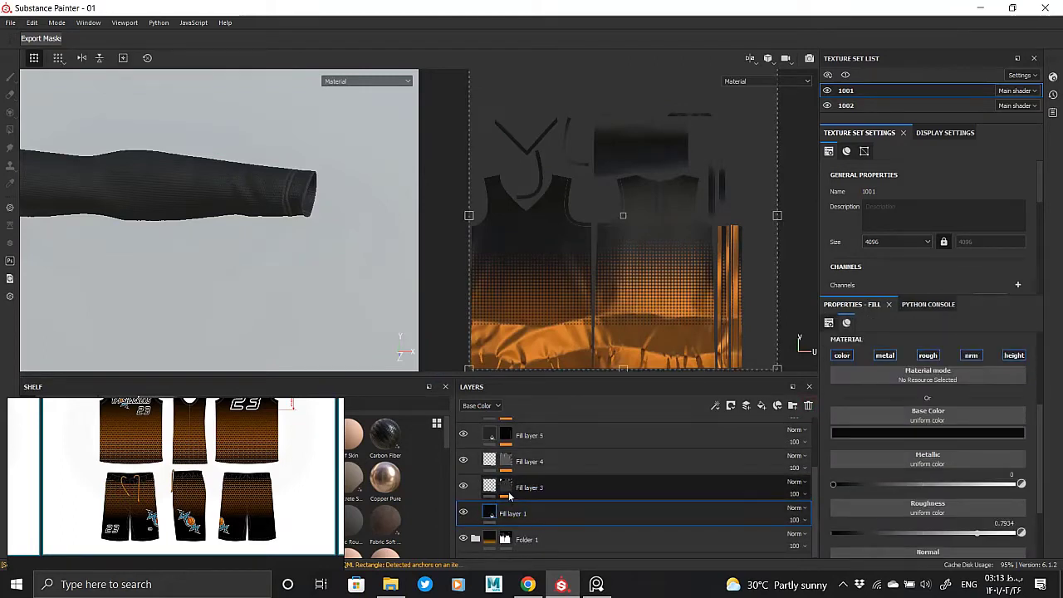
pyautogui.click(928, 432)
pyautogui.click(1007, 455)
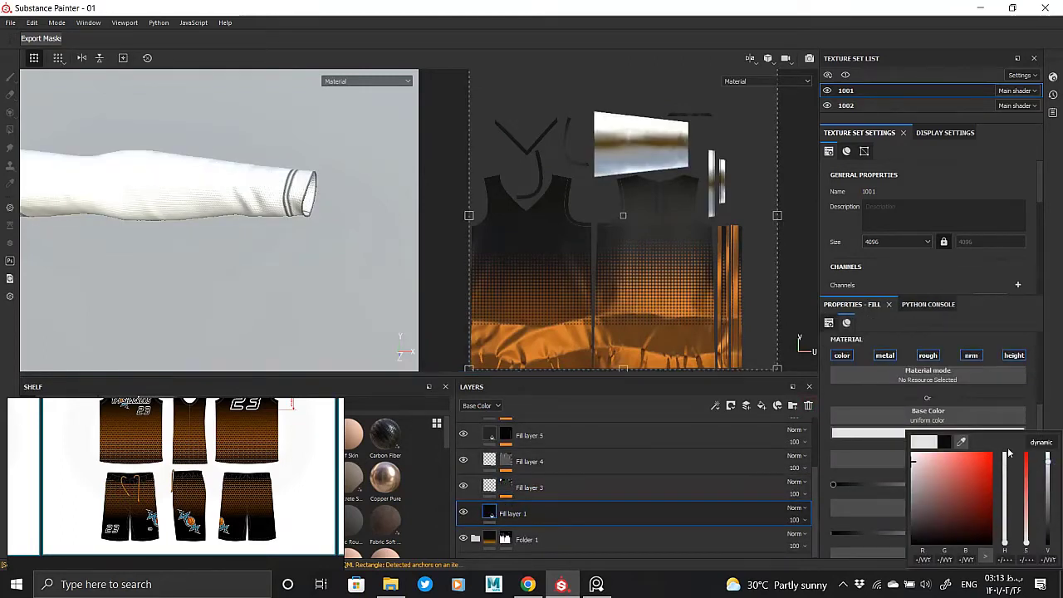
pyautogui.moveTo(249, 200)
pyautogui.keyDown('alt'); pyautogui.mouseDown()
pyautogui.moveTo(308, 200)
pyautogui.moveTo(398, 247)
pyautogui.mouseUp(); pyautogui.keyUp('alt')
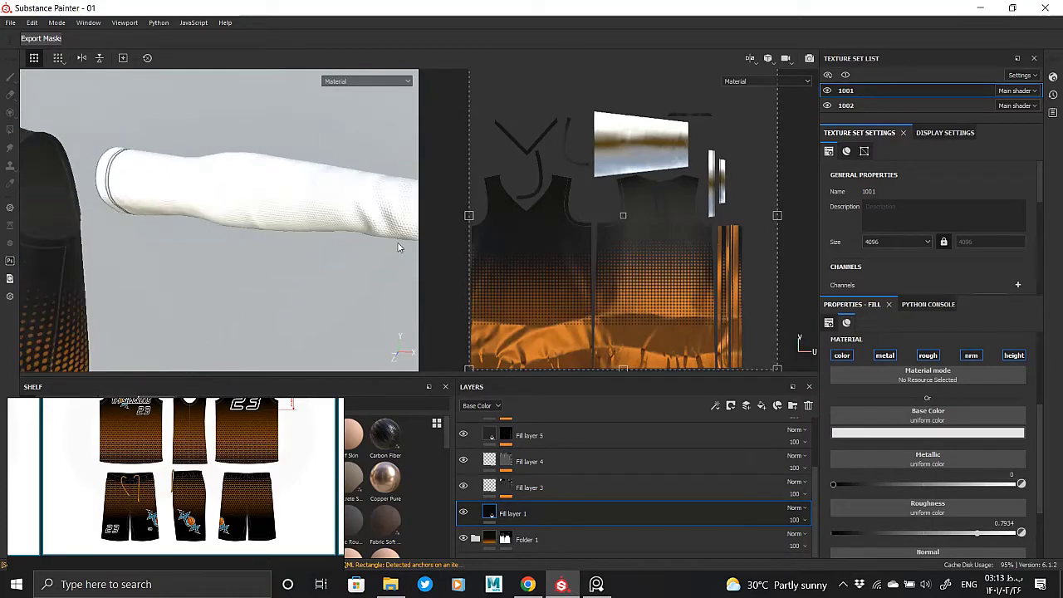
pyautogui.click(928, 432)
pyautogui.moveTo(1048, 459); pyautogui.dragTo(1051, 488)
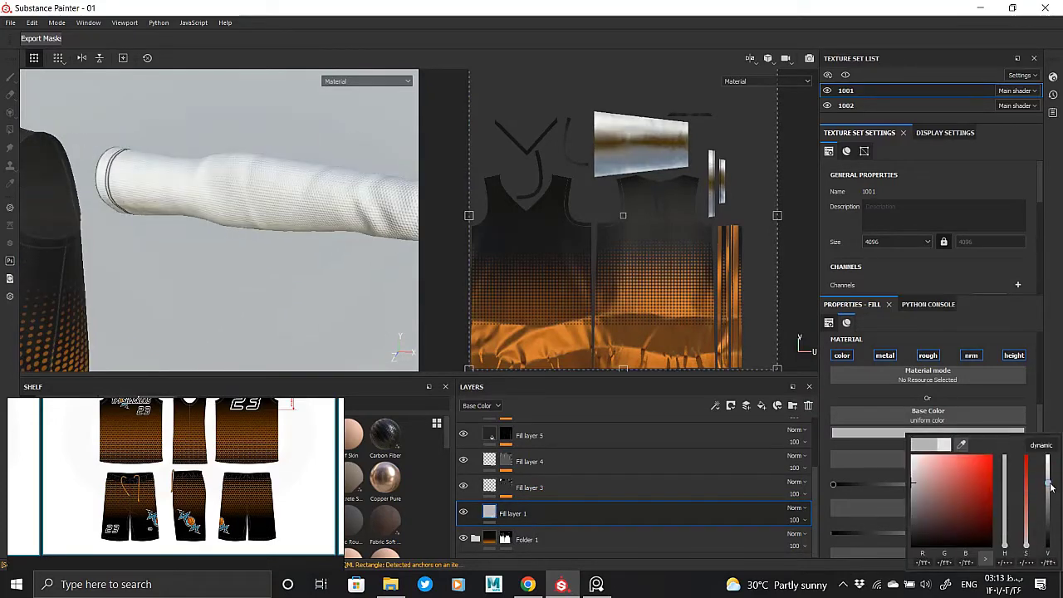
# - Settle Fill layer 1's sleeve colour on orange and check the sleeve and cuff from several angles
pyautogui.moveTo(298, 276)
pyautogui.keyDown('alt'); pyautogui.mouseDown()
pyautogui.moveTo(202, 238)
pyautogui.moveTo(383, 245)
pyautogui.mouseUp(); pyautogui.keyUp('alt')
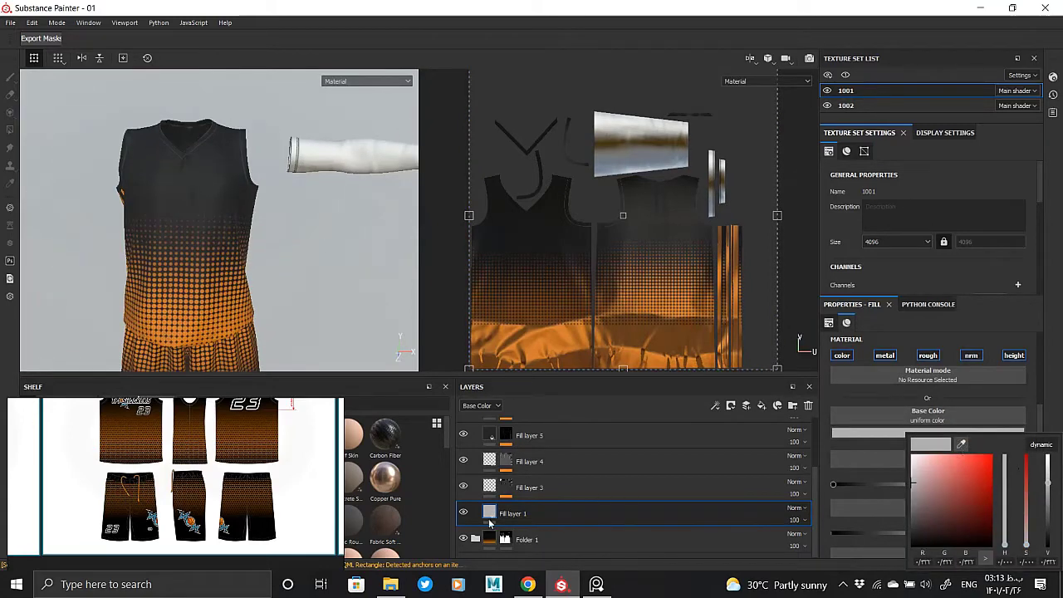
pyautogui.scroll(3, 581, 481)
pyautogui.click(968, 433)
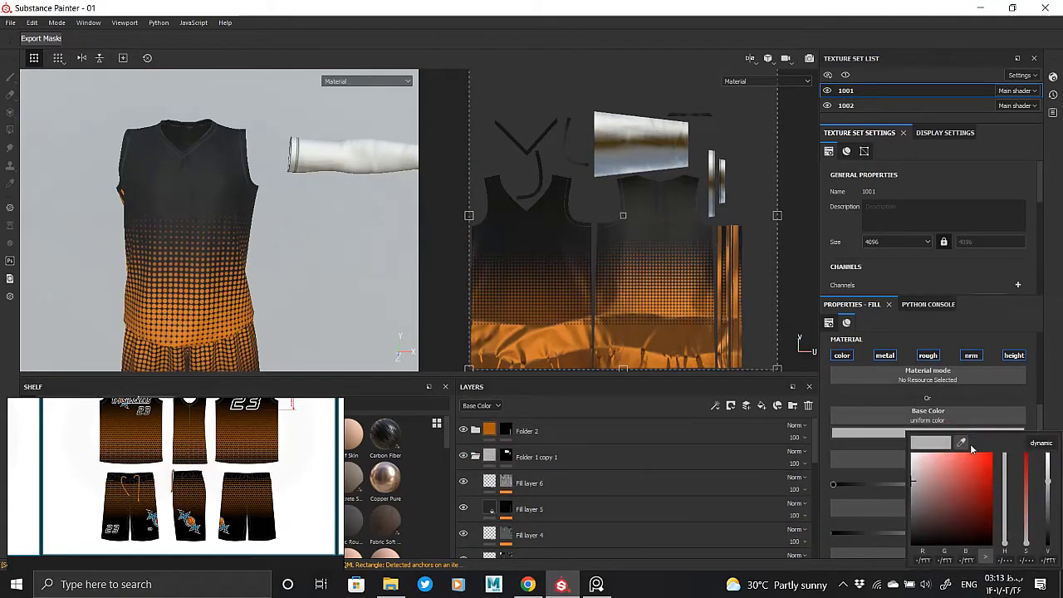
pyautogui.hotkey('ctrl', 'z')
pyautogui.hotkey('ctrl', 'z')
pyautogui.keyDown('alt'); pyautogui.moveTo(262, 249); pyautogui.dragTo(253, 121); pyautogui.keyUp('alt')
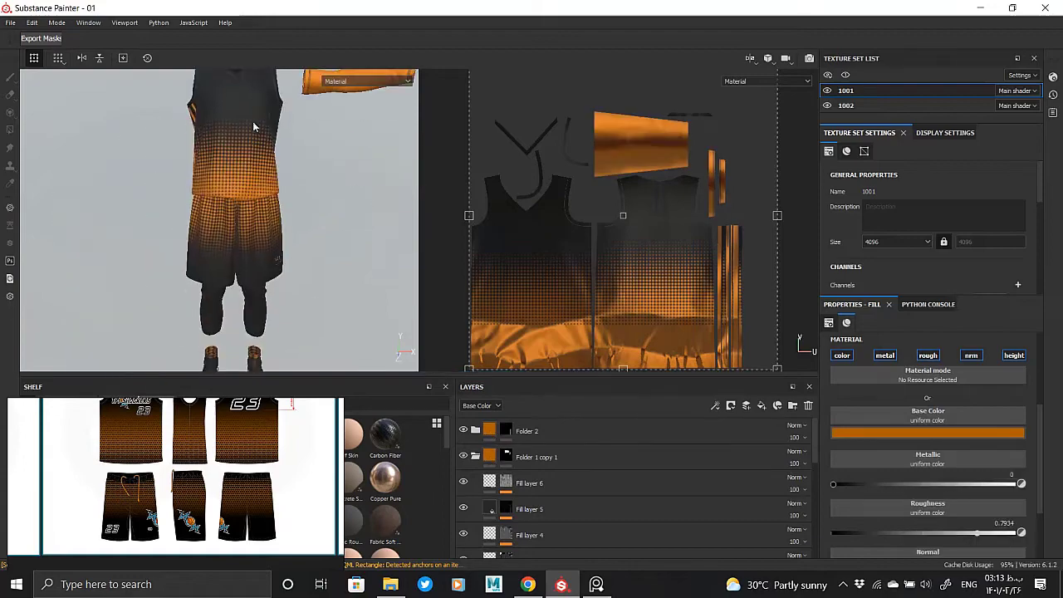
pyautogui.scroll(5, 290, 302)
pyautogui.scroll(5, 273, 211)
pyautogui.scroll(5, 247, 226)
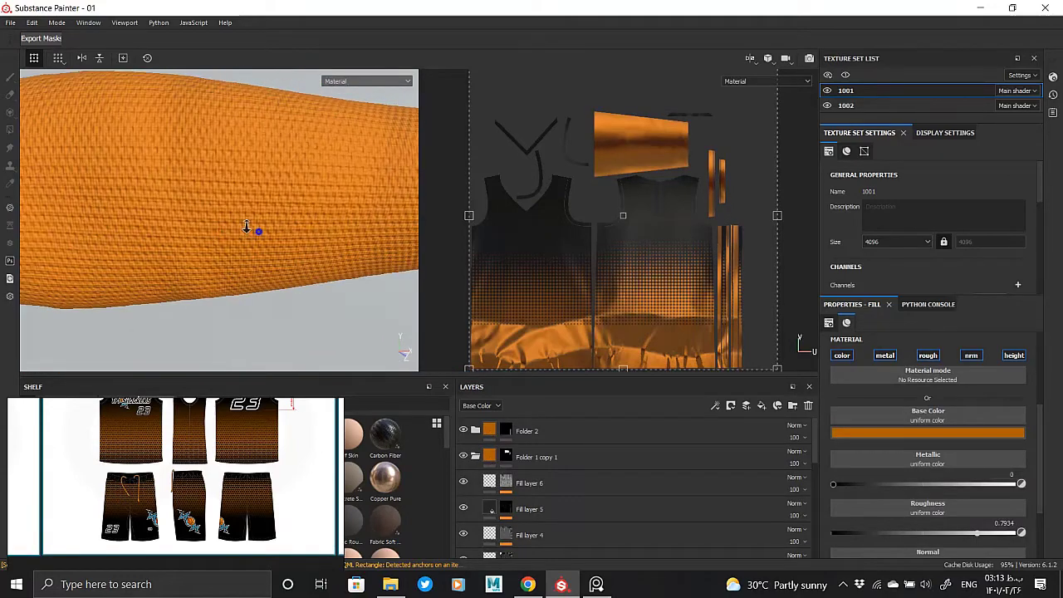
pyautogui.scroll(-2, 246, 227)
pyautogui.click(963, 433)
pyautogui.keyDown('alt'); pyautogui.moveTo(391, 249); pyautogui.dragTo(255, 211); pyautogui.keyUp('alt')
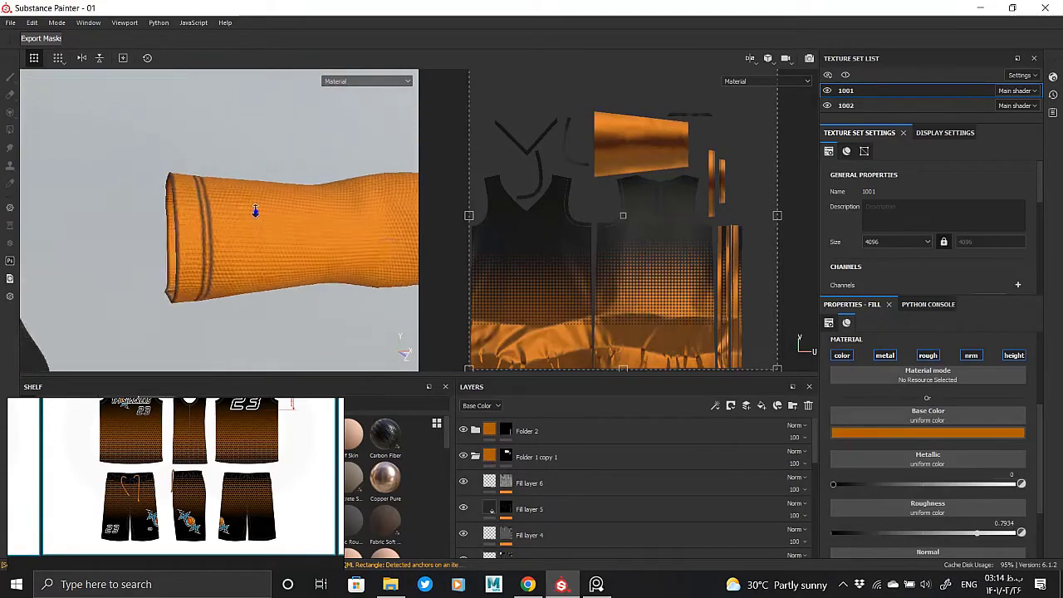
pyautogui.scroll(5, 255, 211)
pyautogui.scroll(3, 221, 233)
pyautogui.scroll(2, 213, 244)
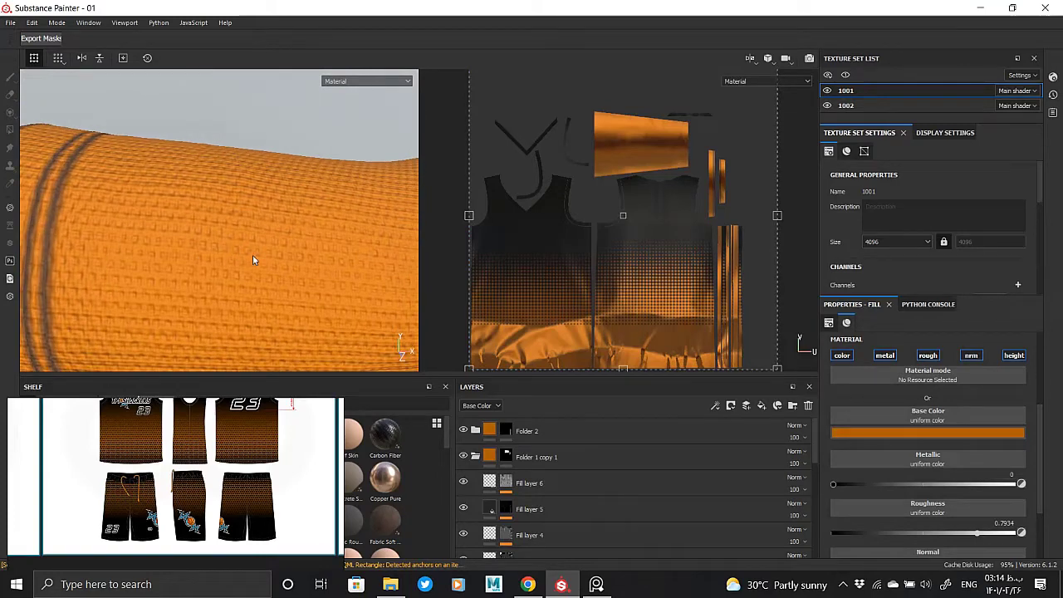
pyautogui.scroll(-2, 942, 484)
# - Delete Fill layer 6 from the copied folder
pyautogui.click(506, 482)
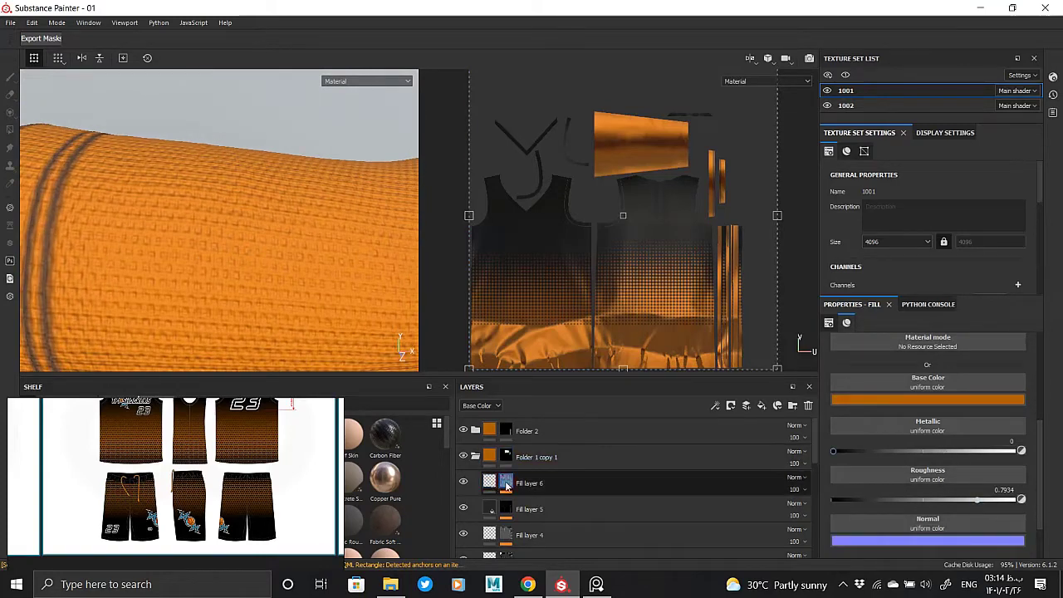
pyautogui.scroll(-5, 390, 289)
pyautogui.press('Delete')
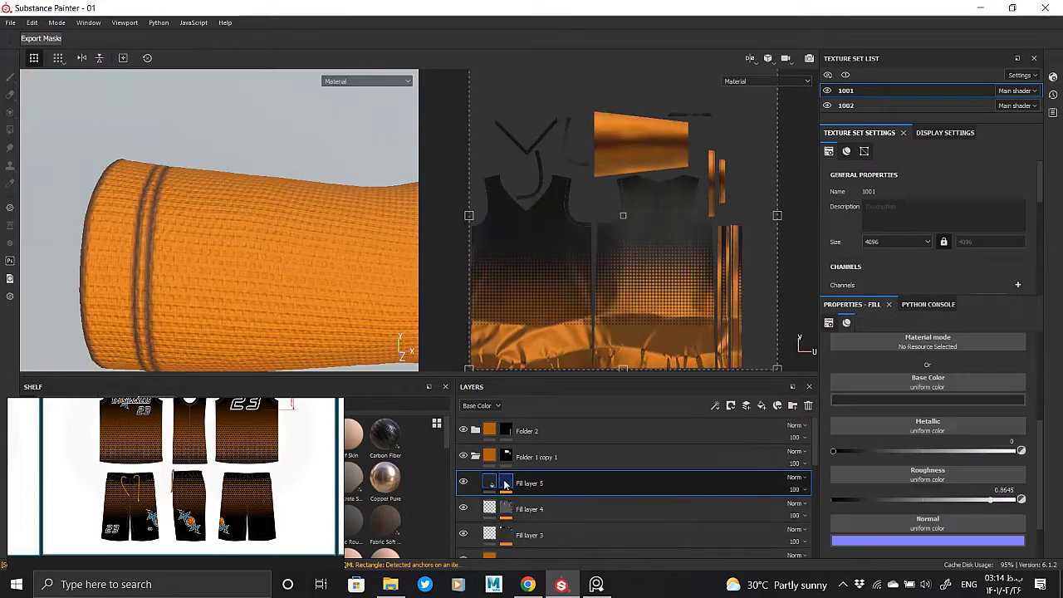
# - Eyedrop orange into Fill layer 5's base colour for the cuff stripes and inspect the cuff
pyautogui.click(506, 484)
pyautogui.click(490, 483)
pyautogui.click(972, 400)
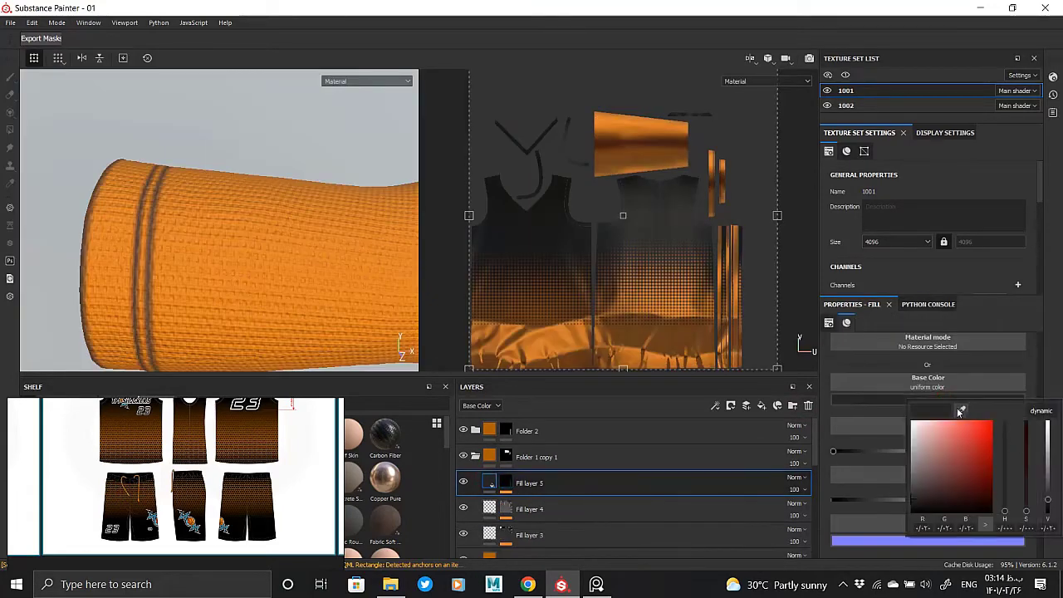
pyautogui.click(962, 410)
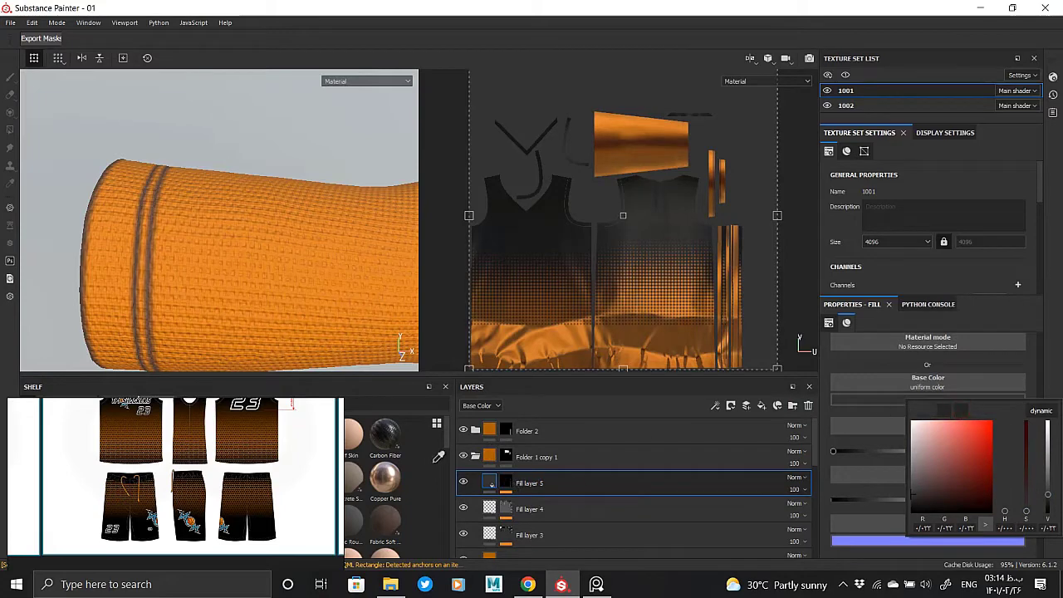
pyautogui.click(489, 430)
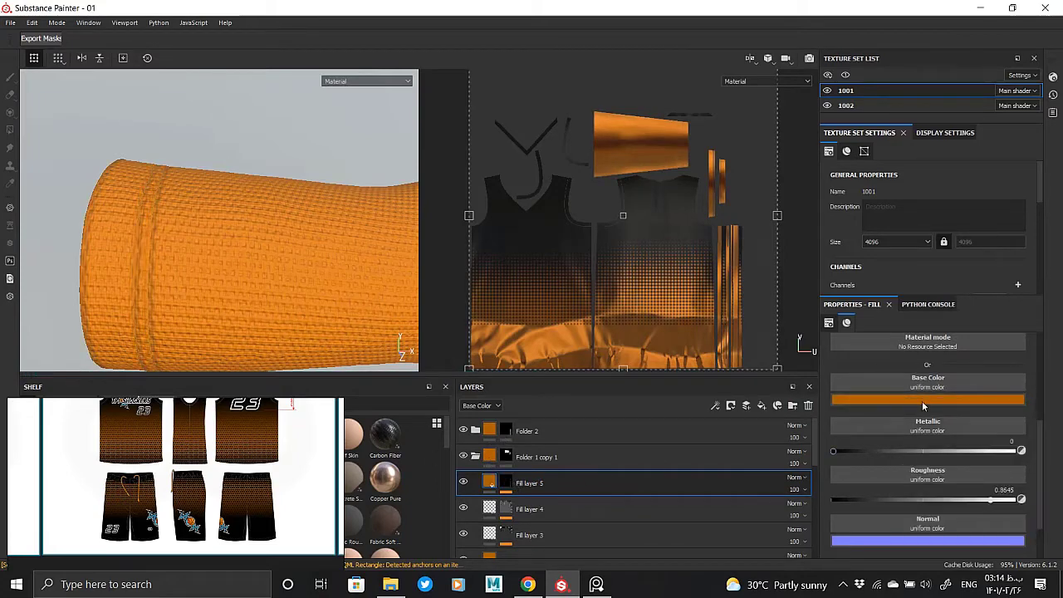
pyautogui.click(923, 403)
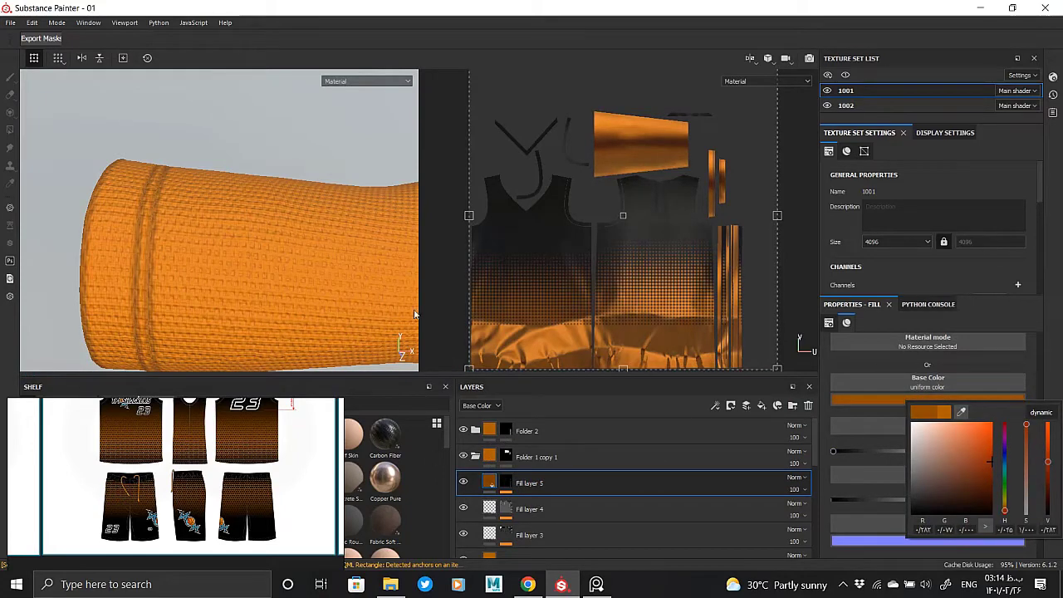
pyautogui.moveTo(416, 314)
pyautogui.keyDown('alt'); pyautogui.mouseDown()
pyautogui.moveTo(192, 248)
pyautogui.moveTo(196, 235)
pyautogui.moveTo(190, 264)
pyautogui.moveTo(230, 263)
pyautogui.mouseUp(); pyautogui.keyUp('alt')
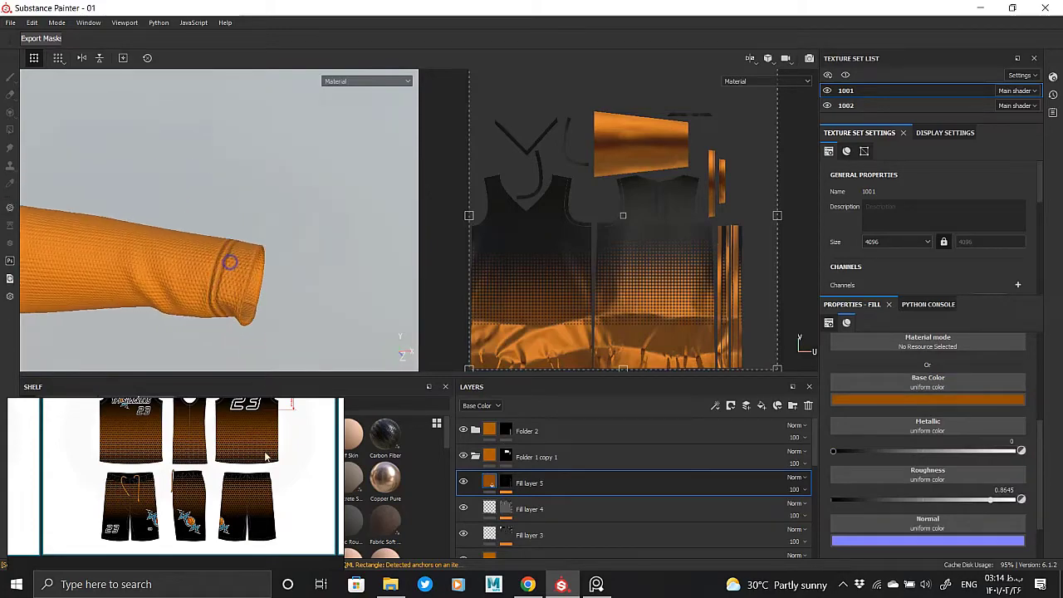
pyautogui.keyDown('alt'); pyautogui.moveTo(230, 263); pyautogui.dragTo(314, 293, button='right'); pyautogui.keyUp('alt')
# - Replace the Circles pattern in Fill layer 3's mask with Fibers 2
pyautogui.click(506, 508)
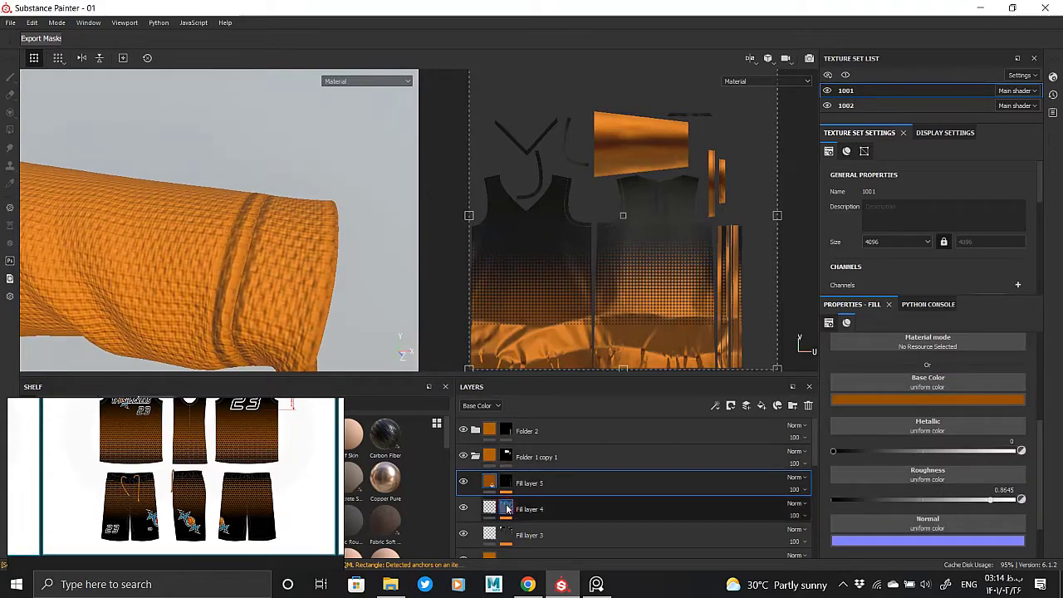
pyautogui.scroll(-1, 540, 515)
pyautogui.click(545, 535)
pyautogui.click(545, 534)
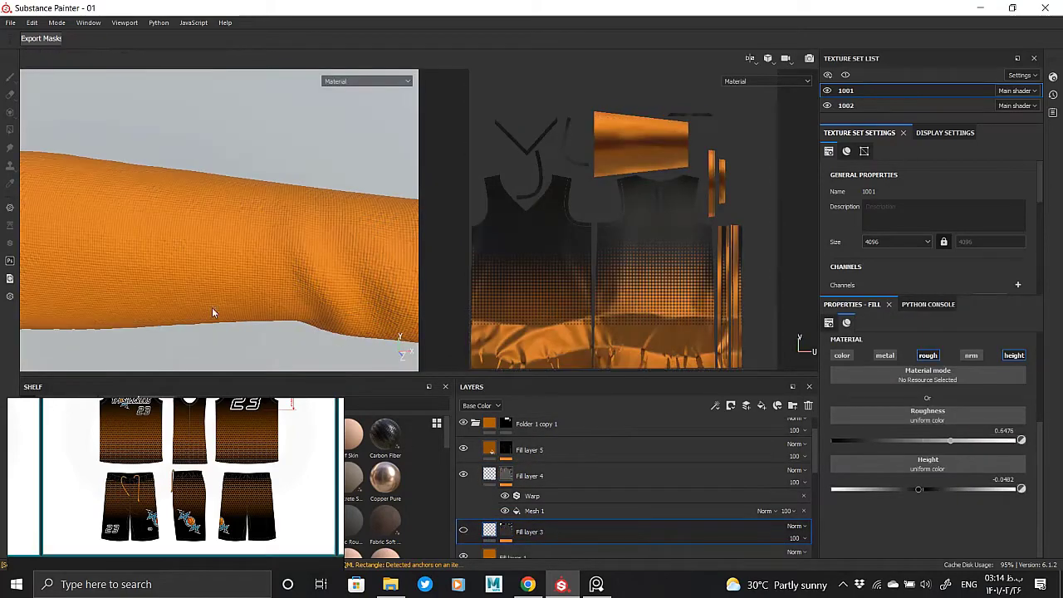
pyautogui.keyDown('alt'); pyautogui.moveTo(212, 307); pyautogui.dragTo(196, 239); pyautogui.keyUp('alt')
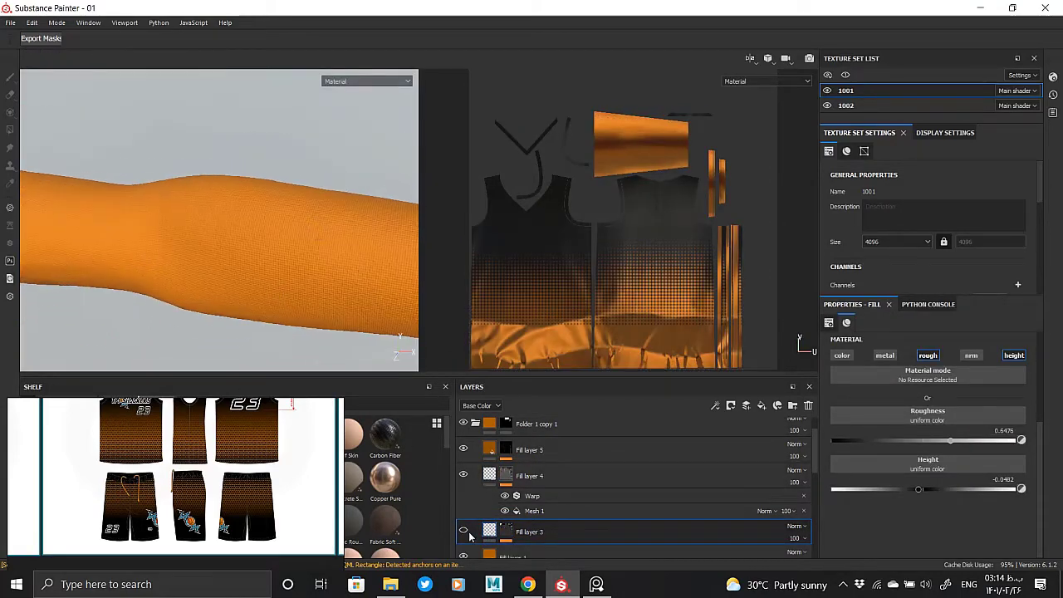
pyautogui.keyDown('alt'); pyautogui.moveTo(324, 296); pyautogui.dragTo(155, 262); pyautogui.keyUp('alt')
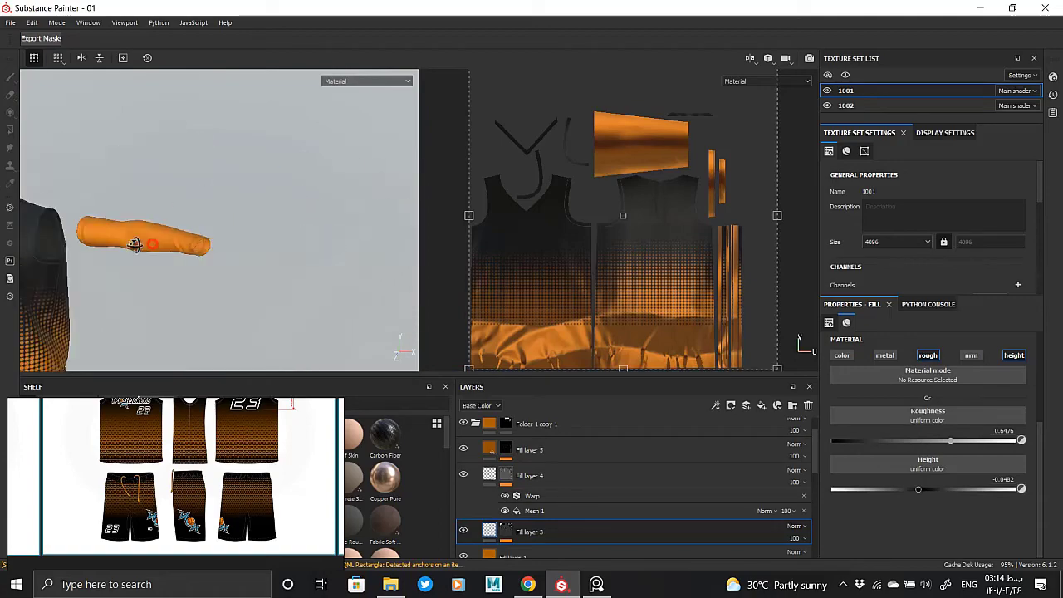
pyautogui.scroll(3, 155, 262)
pyautogui.click(506, 532)
pyautogui.click(591, 532)
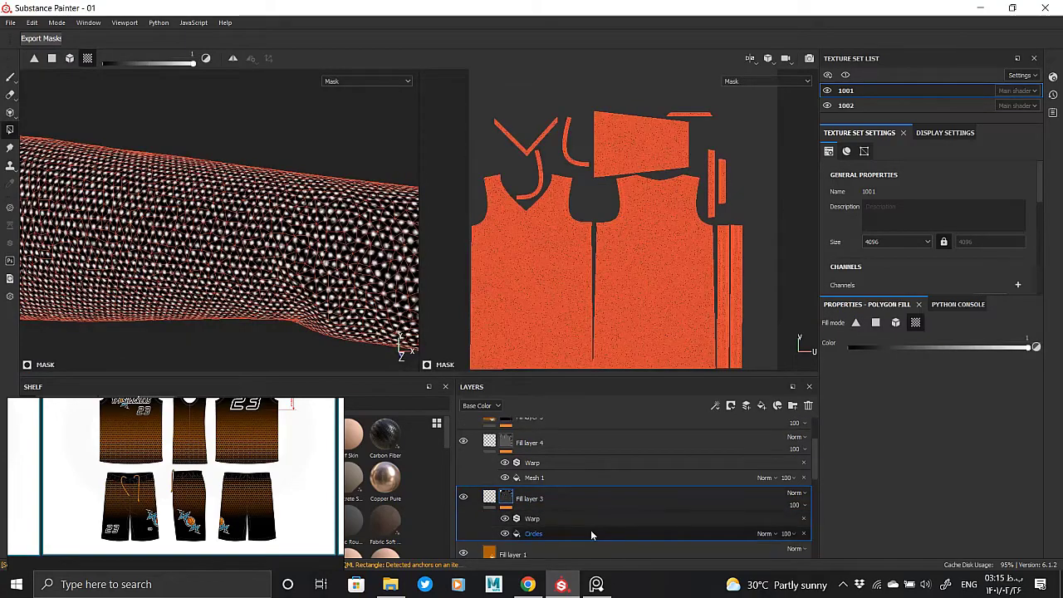
pyautogui.click(937, 362)
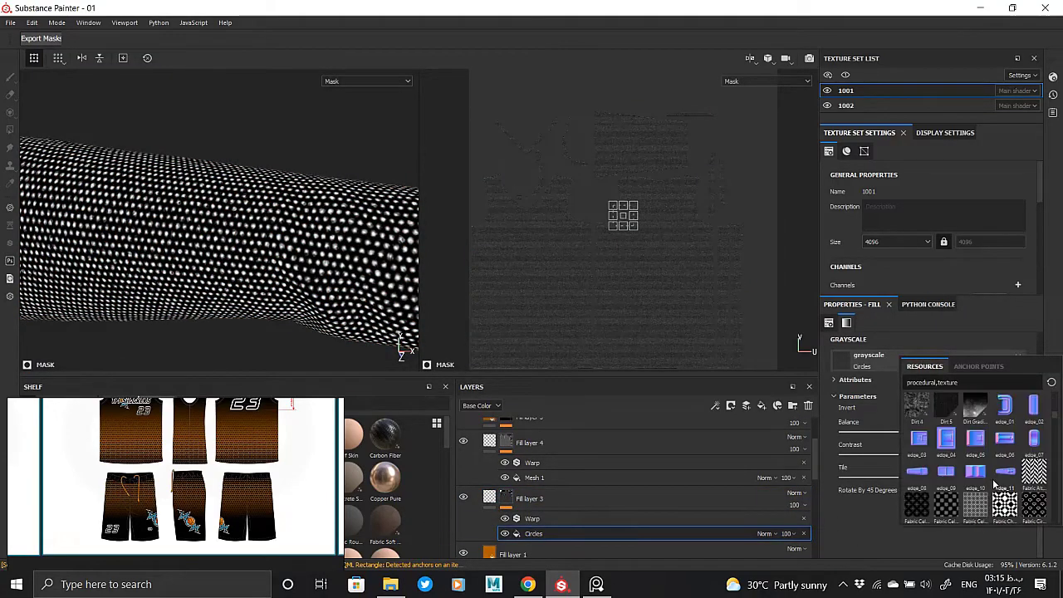
pyautogui.scroll(-2, 994, 485)
pyautogui.scroll(-2, 997, 486)
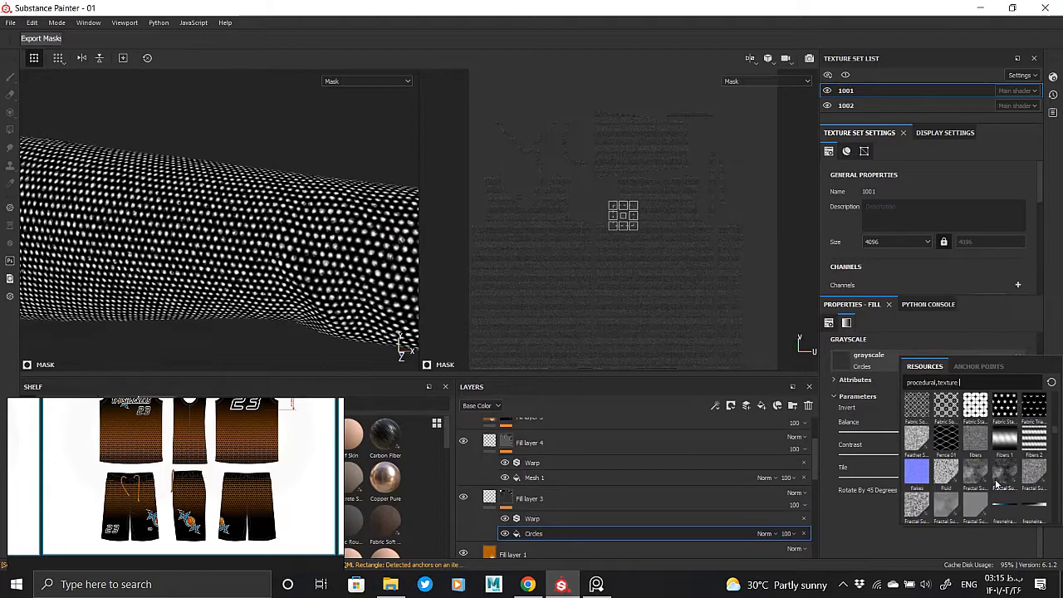
pyautogui.click(1041, 438)
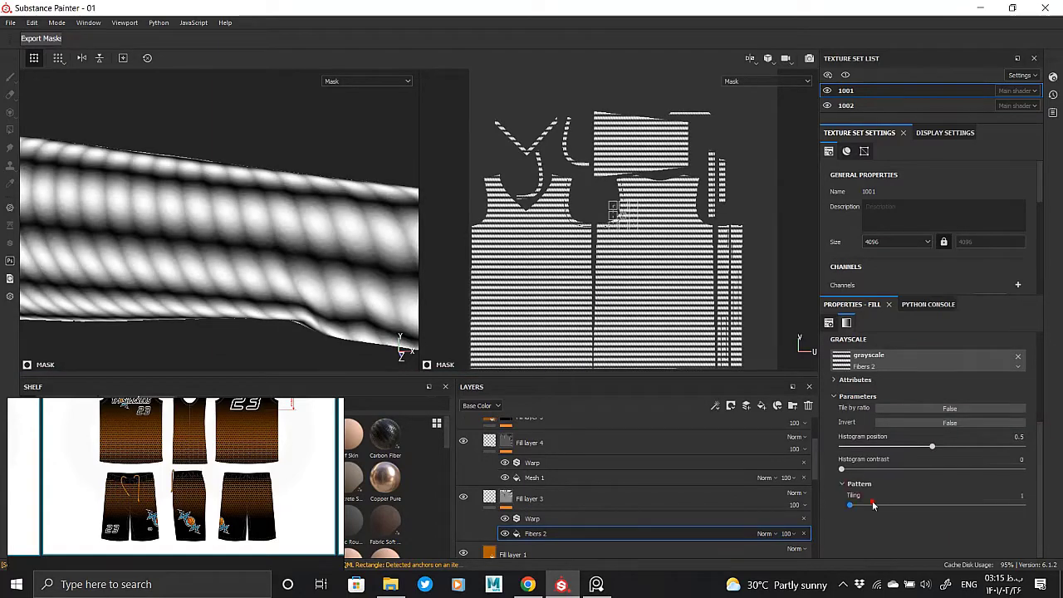
# - Tile the Fibers 2 pattern 16 times and rotate it 90 degrees
pyautogui.moveTo(873, 505); pyautogui.dragTo(1023, 505)
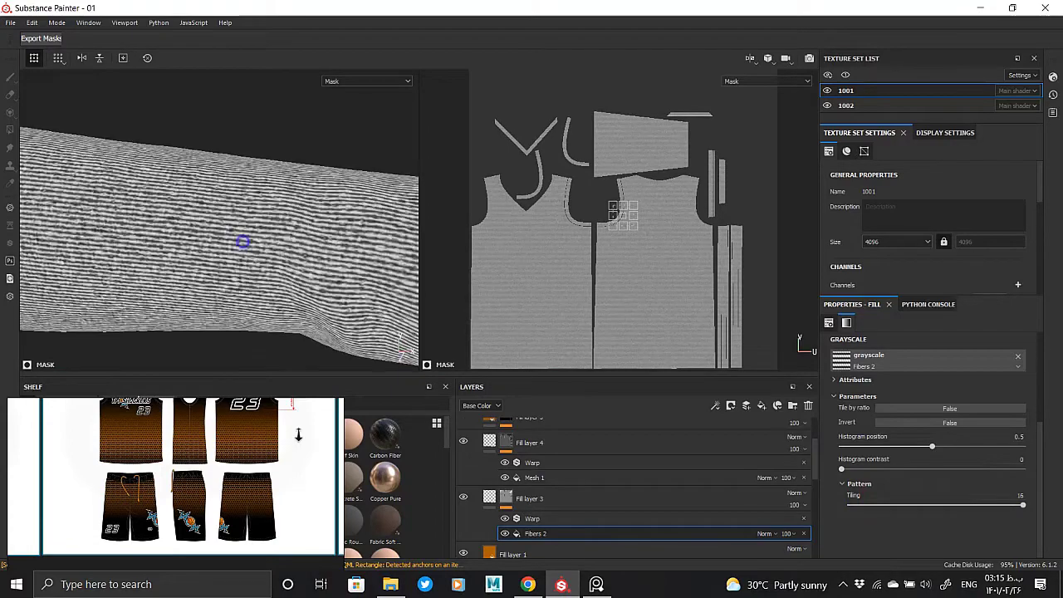
pyautogui.scroll(3, 952, 480)
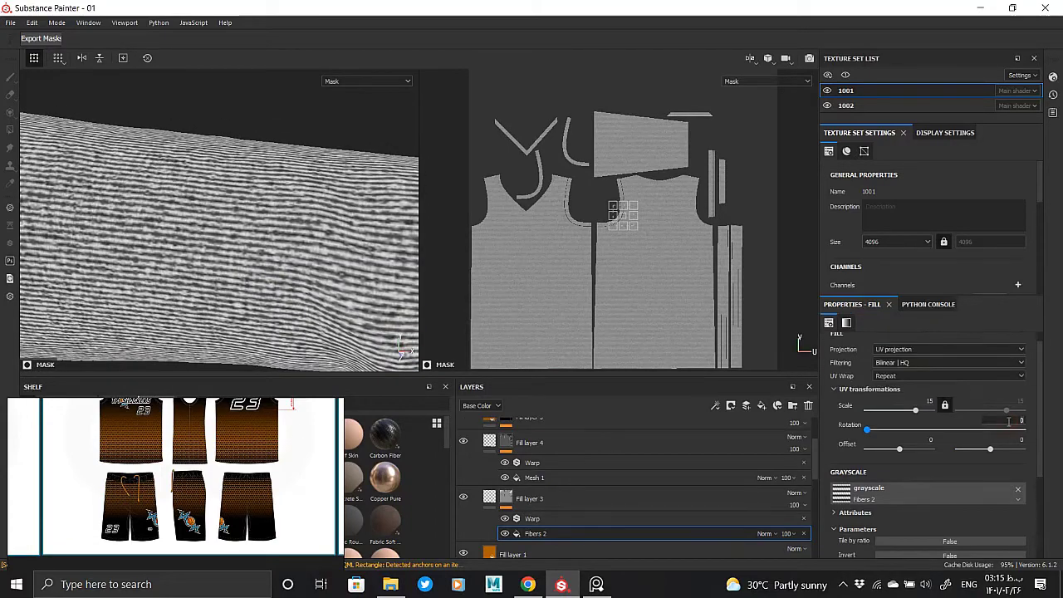
pyautogui.write('90')
pyautogui.press('Return')
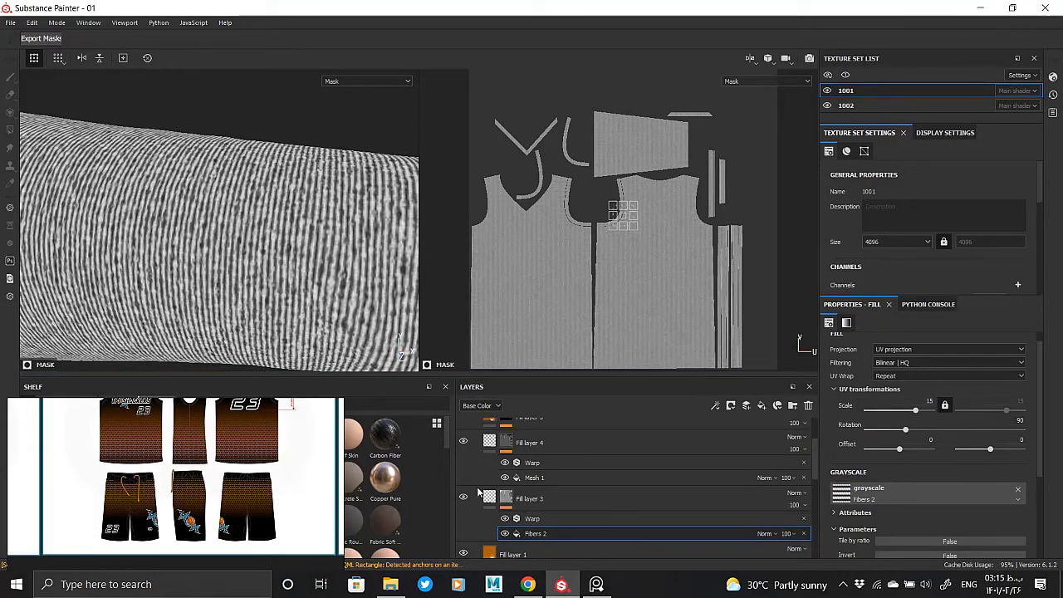
pyautogui.click(479, 491)
pyautogui.keyDown('alt'); pyautogui.moveTo(278, 356); pyautogui.dragTo(232, 221); pyautogui.keyUp('alt')
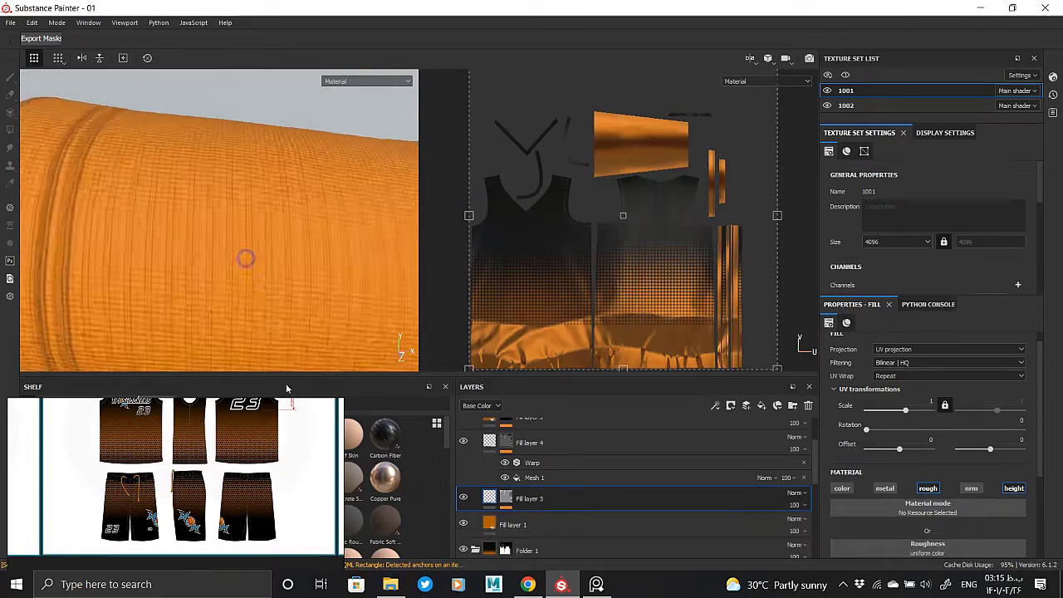
# - Set Fill layer 3's height to 0.1446 and turn off its roughness channel
pyautogui.hotkey('ctrl', 'v')
pyautogui.scroll(-1, 953, 534)
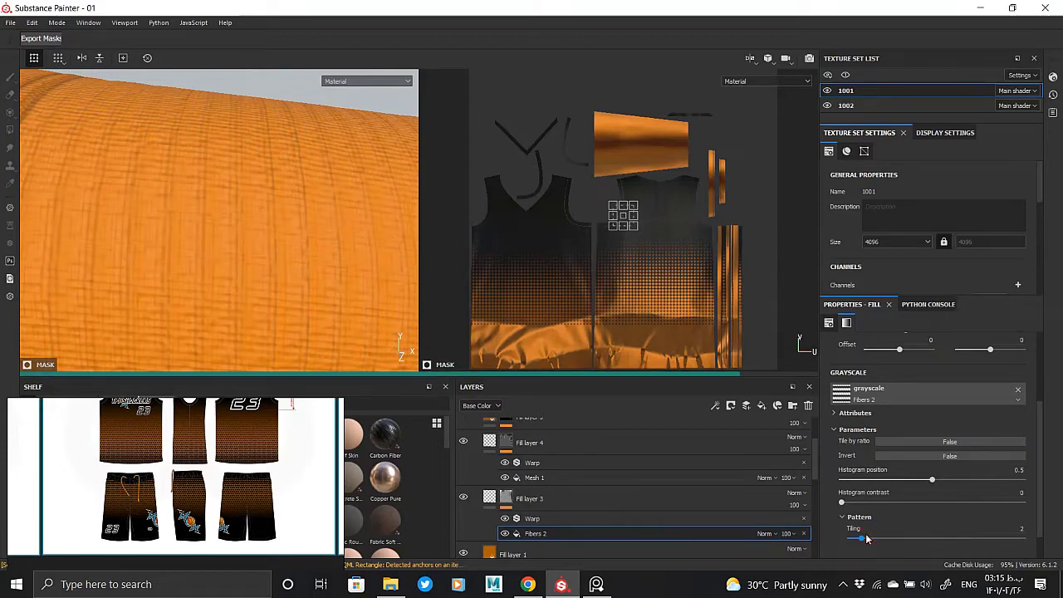
pyautogui.keyDown('alt'); pyautogui.click(506, 499); pyautogui.keyUp('alt')
pyautogui.click(489, 499)
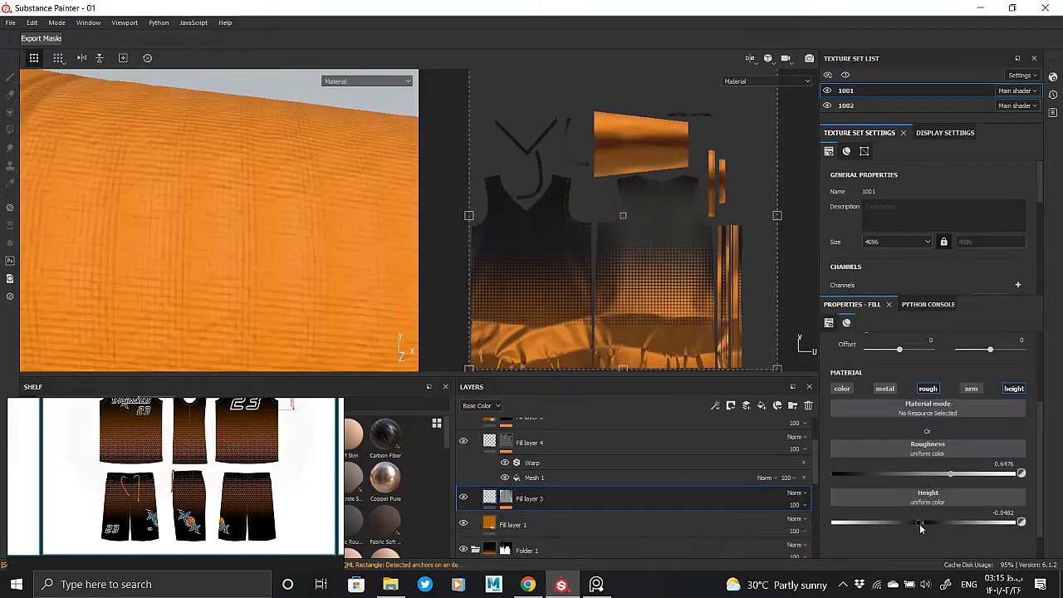
pyautogui.moveTo(893, 522)
pyautogui.mouseDown()
pyautogui.moveTo(967, 522)
pyautogui.moveTo(949, 520)
pyautogui.mouseUp()
pyautogui.moveTo(221, 232)
pyautogui.keyDown('alt'); pyautogui.mouseDown()
pyautogui.moveTo(314, 237)
pyautogui.moveTo(344, 268)
pyautogui.mouseUp(); pyautogui.keyUp('alt')
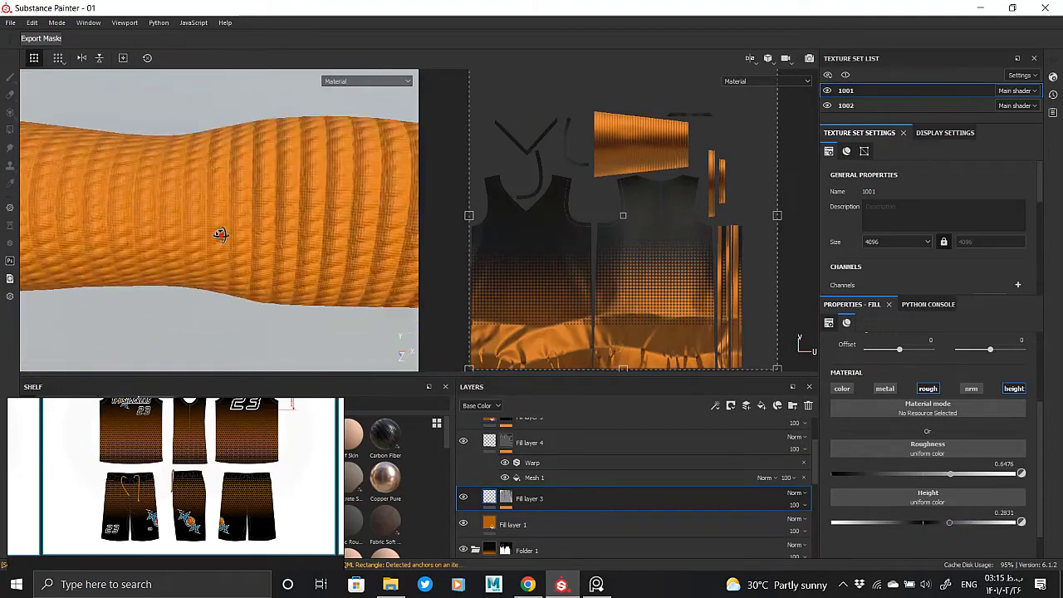
pyautogui.keyDown('alt'); pyautogui.moveTo(344, 268); pyautogui.dragTo(230, 294, button='right'); pyautogui.keyUp('alt')
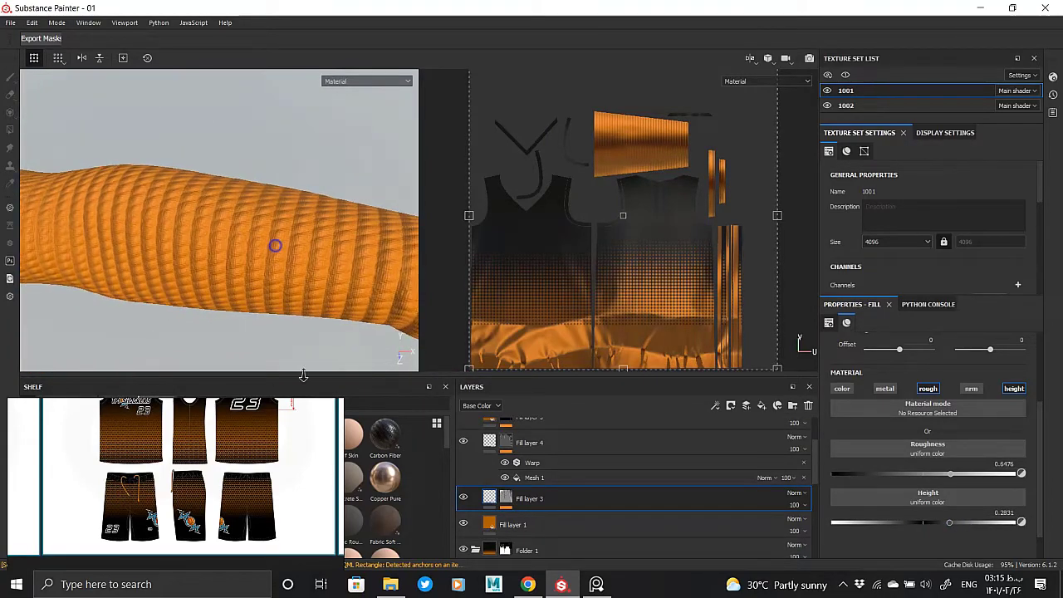
pyautogui.keyDown('alt'); pyautogui.moveTo(273, 245); pyautogui.dragTo(272, 266, button='right'); pyautogui.keyUp('alt')
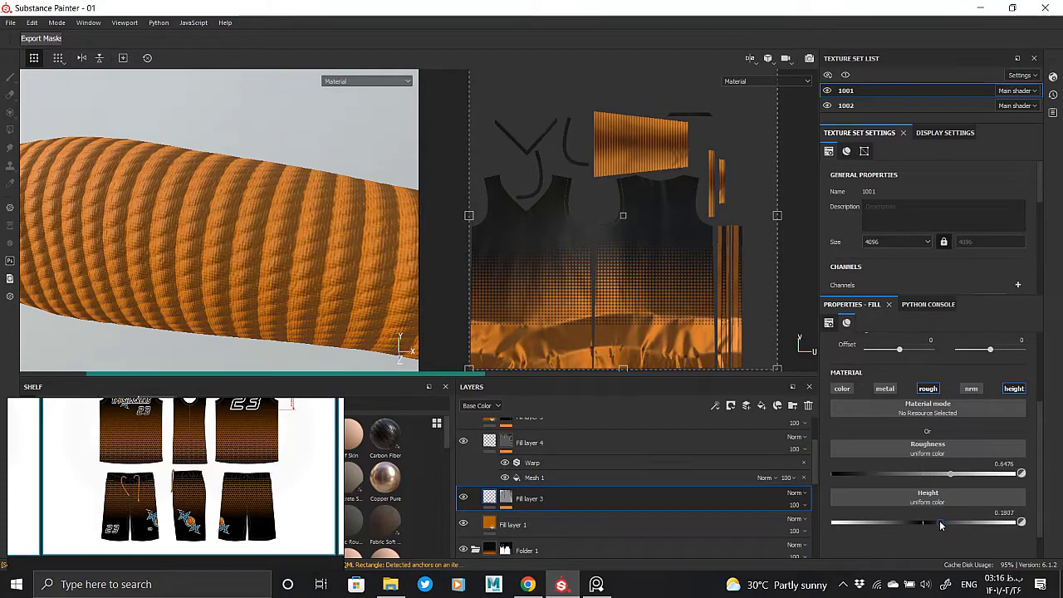
pyautogui.moveTo(939, 526); pyautogui.dragTo(938, 525)
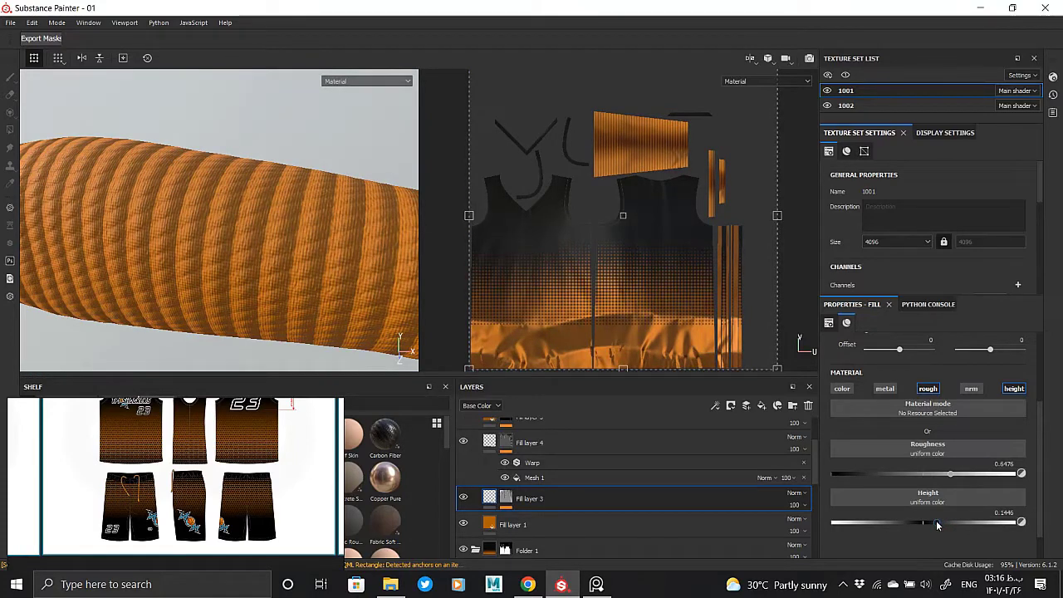
pyautogui.click(928, 388)
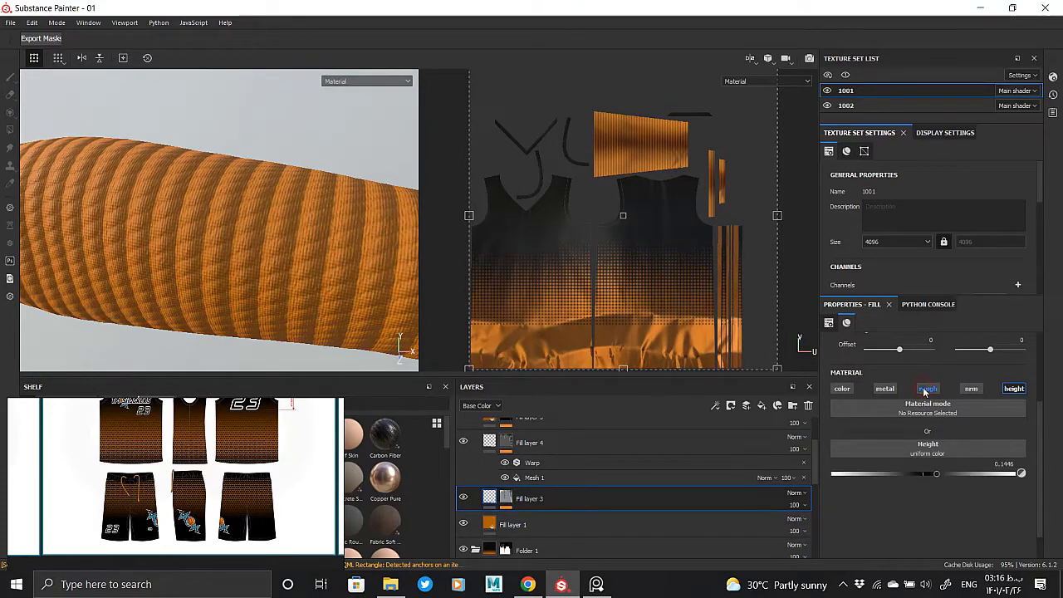
# - Tile the Fibers 2 mask pattern 7 times and fine-tune the fibre relief height
pyautogui.click(562, 499)
pyautogui.moveTo(879, 541); pyautogui.dragTo(931, 537)
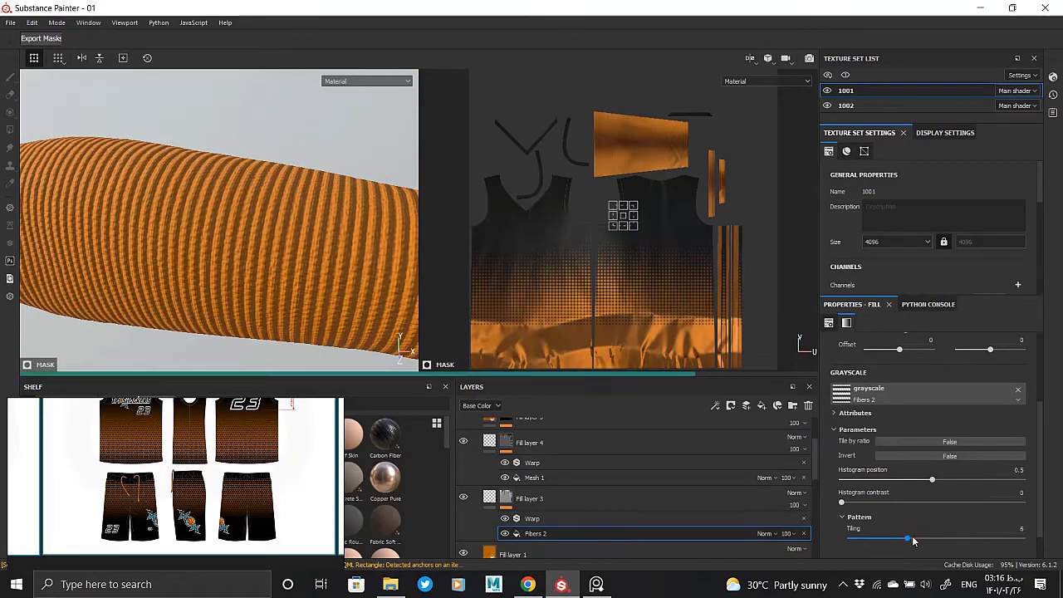
pyautogui.keyDown('alt'); pyautogui.moveTo(308, 266); pyautogui.dragTo(278, 243); pyautogui.keyUp('alt')
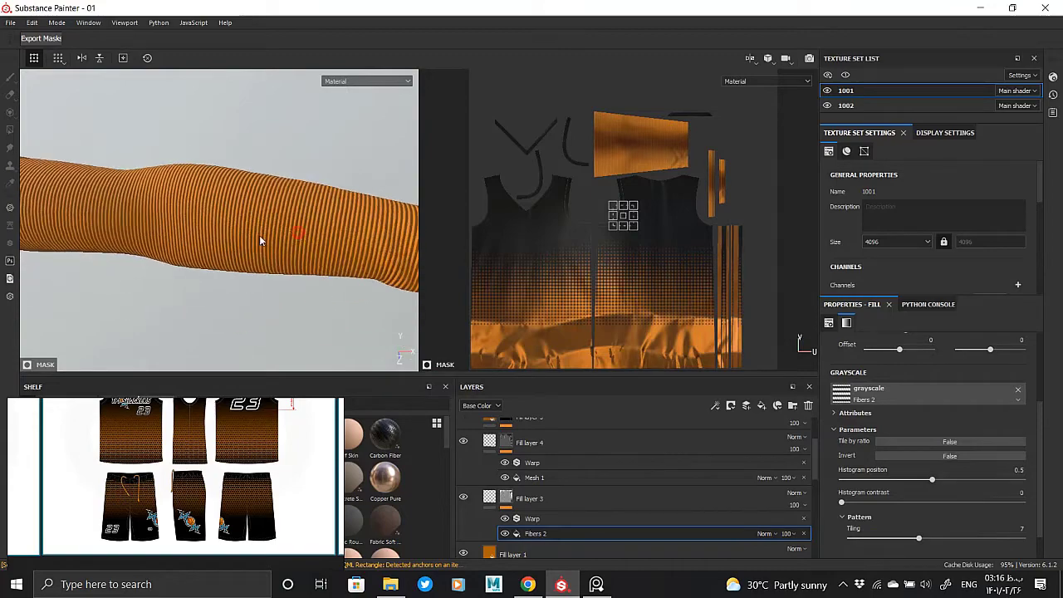
pyautogui.scroll(5, 279, 243)
pyautogui.click(582, 499)
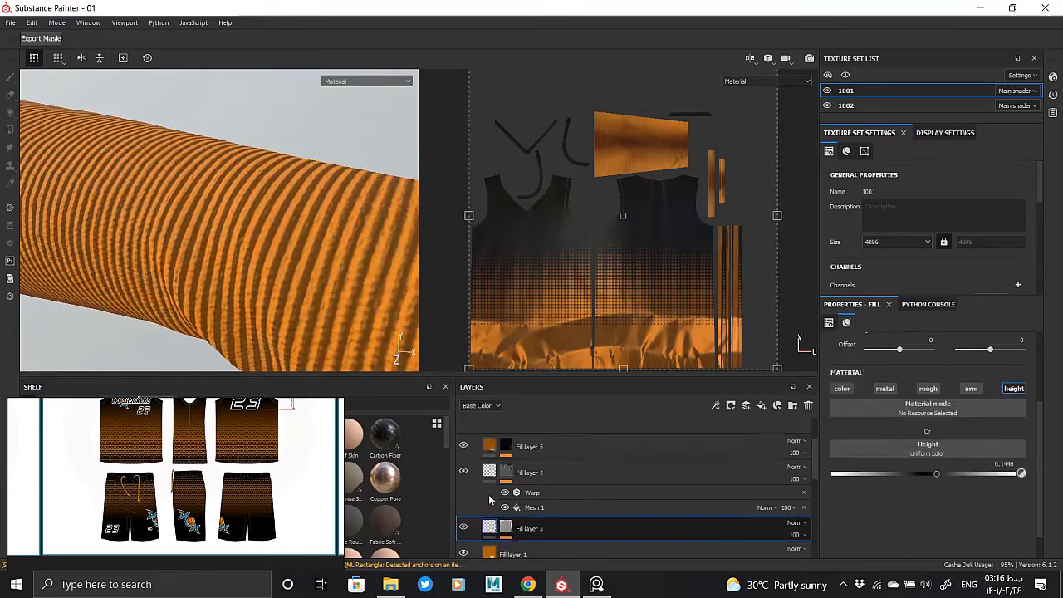
pyautogui.moveTo(932, 477); pyautogui.dragTo(938, 475)
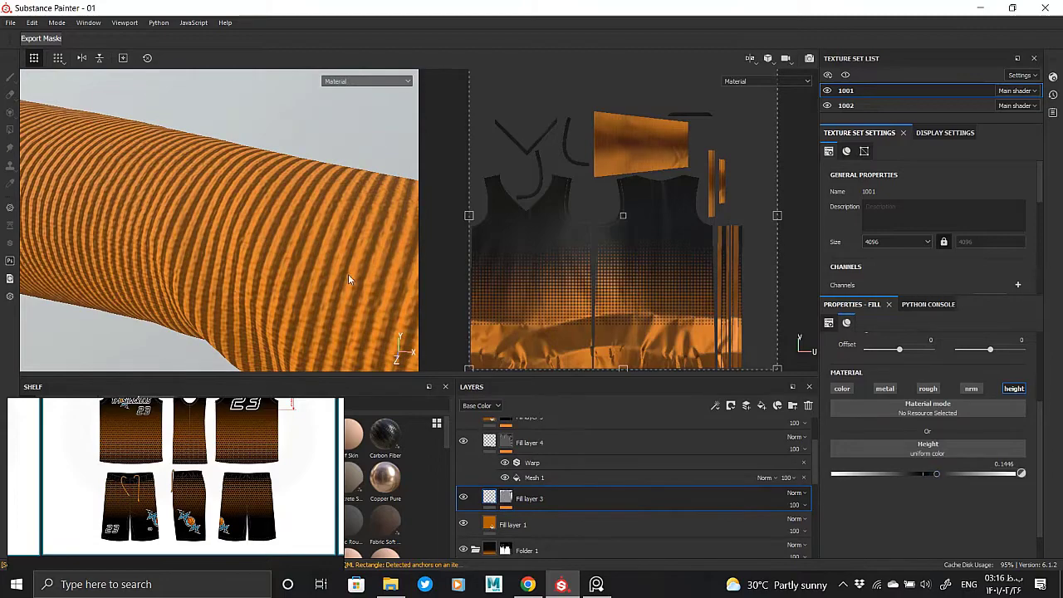
pyautogui.scroll(-5, 348, 274)
pyautogui.moveTo(348, 274)
pyautogui.keyDown('alt'); pyautogui.mouseDown()
pyautogui.moveTo(335, 251)
pyautogui.moveTo(44, 237)
pyautogui.moveTo(280, 209)
pyautogui.moveTo(275, 241)
pyautogui.moveTo(166, 261)
pyautogui.mouseUp(); pyautogui.keyUp('alt')
pyautogui.scroll(5, 335, 251)
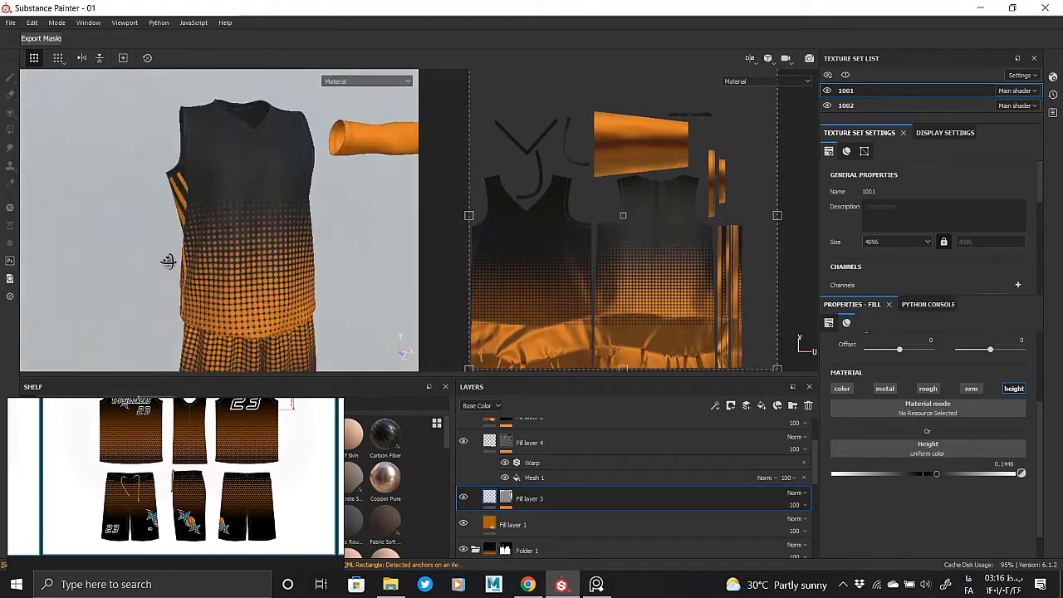
pyautogui.scroll(2, 476, 458)
# - Copy the ribbed fill layers from Folder 1 of texture set 1001
pyautogui.click(478, 485)
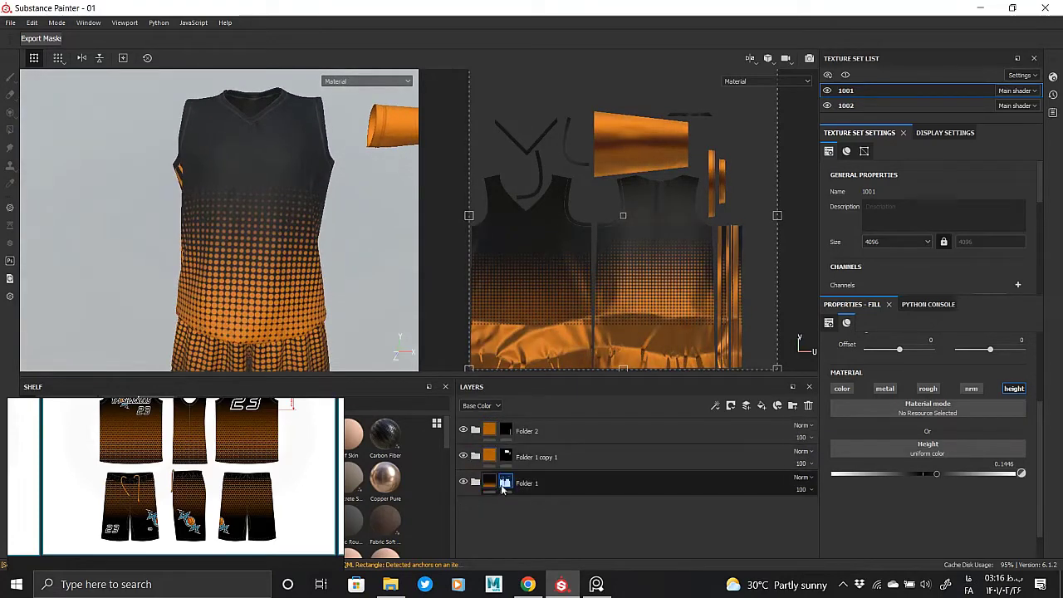
pyautogui.click(541, 505)
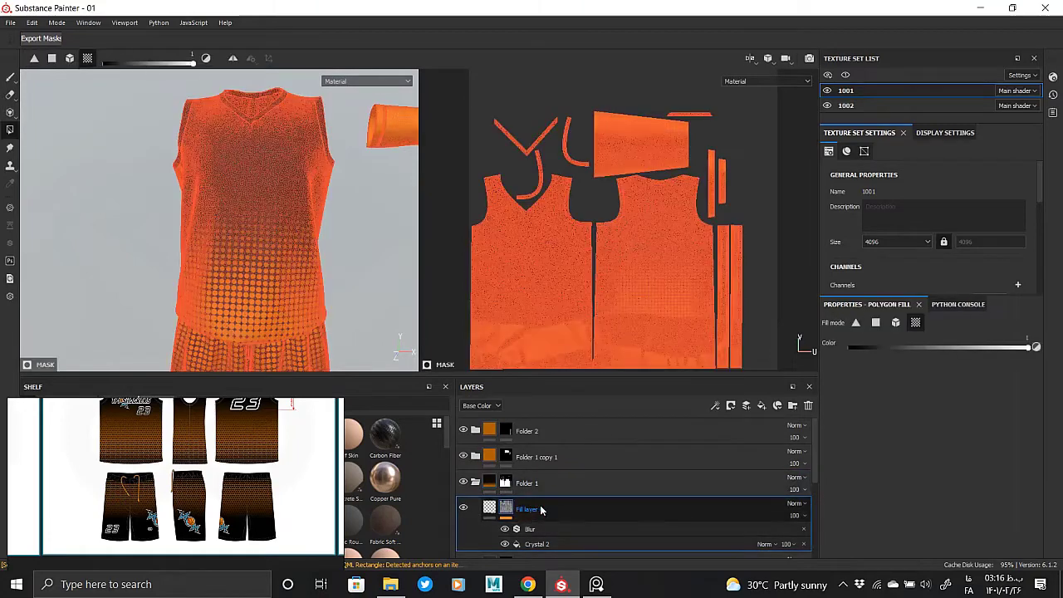
pyautogui.moveTo(534, 510); pyautogui.dragTo(540, 490)
pyautogui.rightClick(540, 490)
pyautogui.click(731, 314)
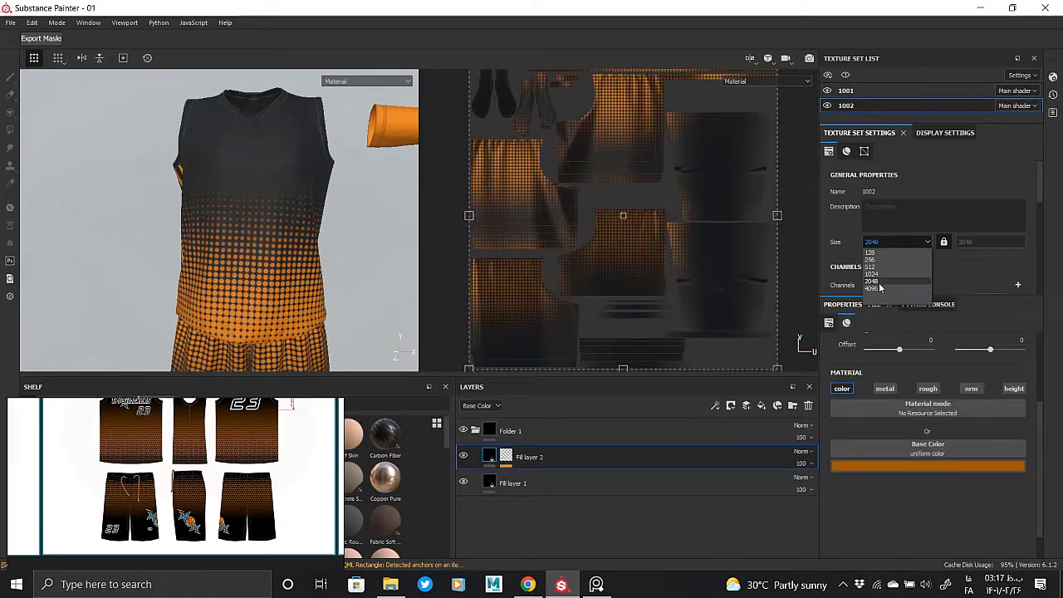
# - Set texture set 1002 to 4096 and paste the ribbed layers above Fill layer 2
pyautogui.click(881, 287)
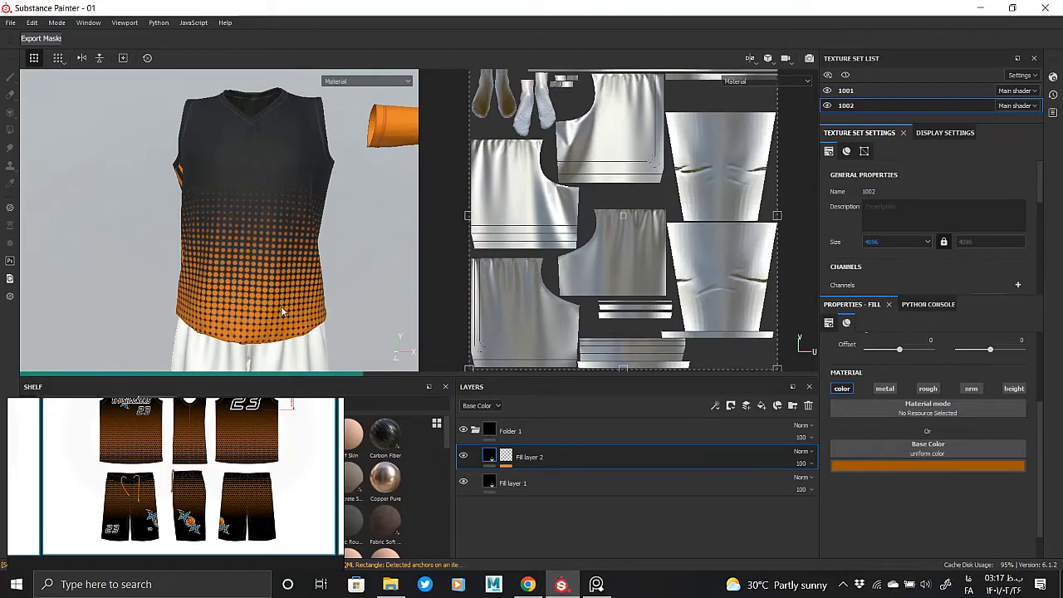
pyautogui.moveTo(242, 430); pyautogui.dragTo(233, 558)
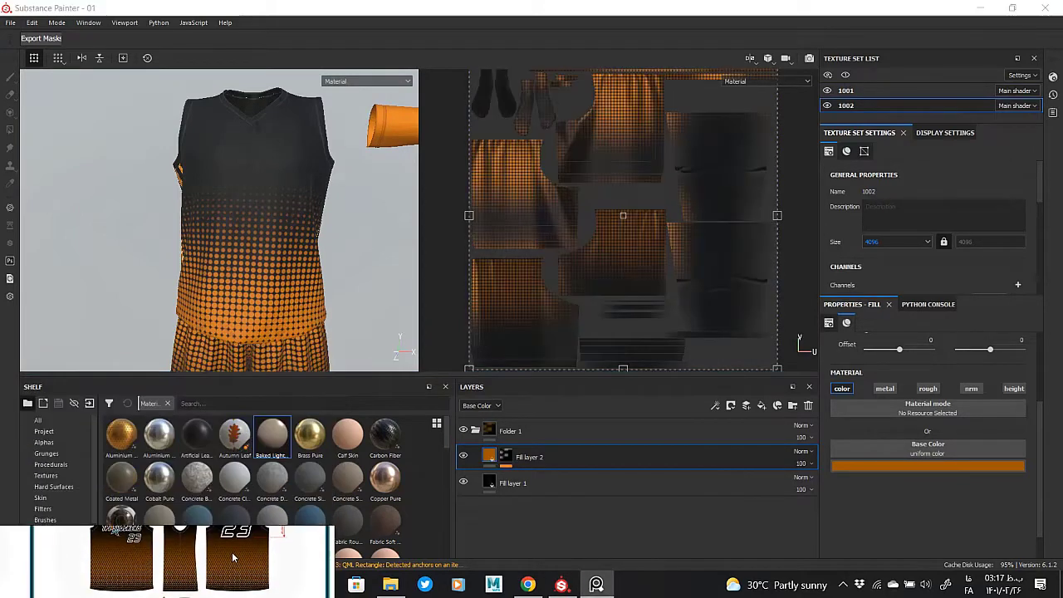
pyautogui.scroll(5, 296, 314)
pyautogui.rightClick(543, 457)
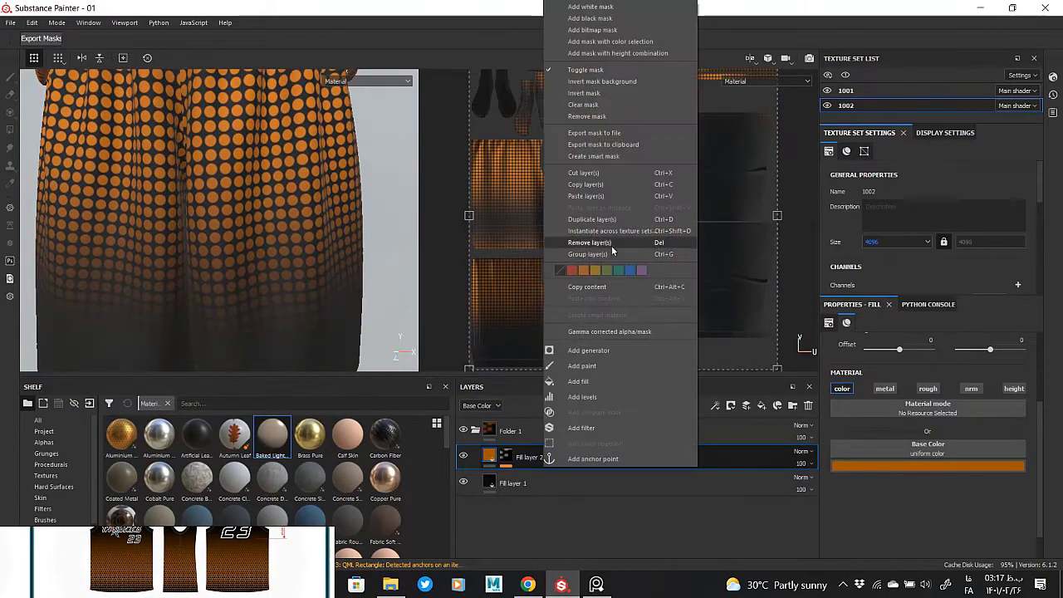
pyautogui.click(449, 337)
pyautogui.hotkey('ctrl', 'v')
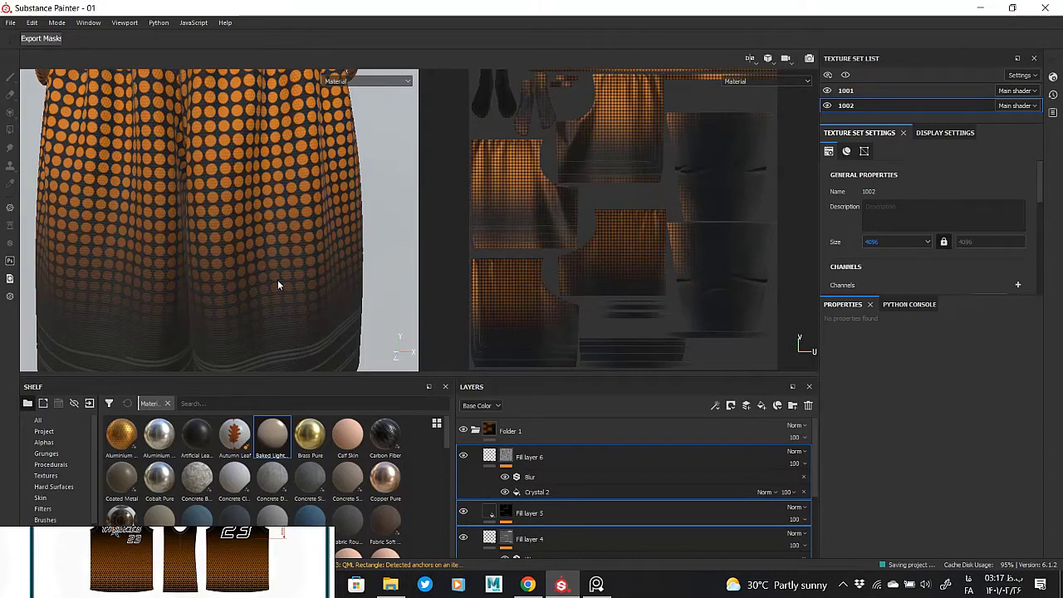
pyautogui.keyDown('alt'); pyautogui.moveTo(240, 288); pyautogui.dragTo(283, 258); pyautogui.keyUp('alt')
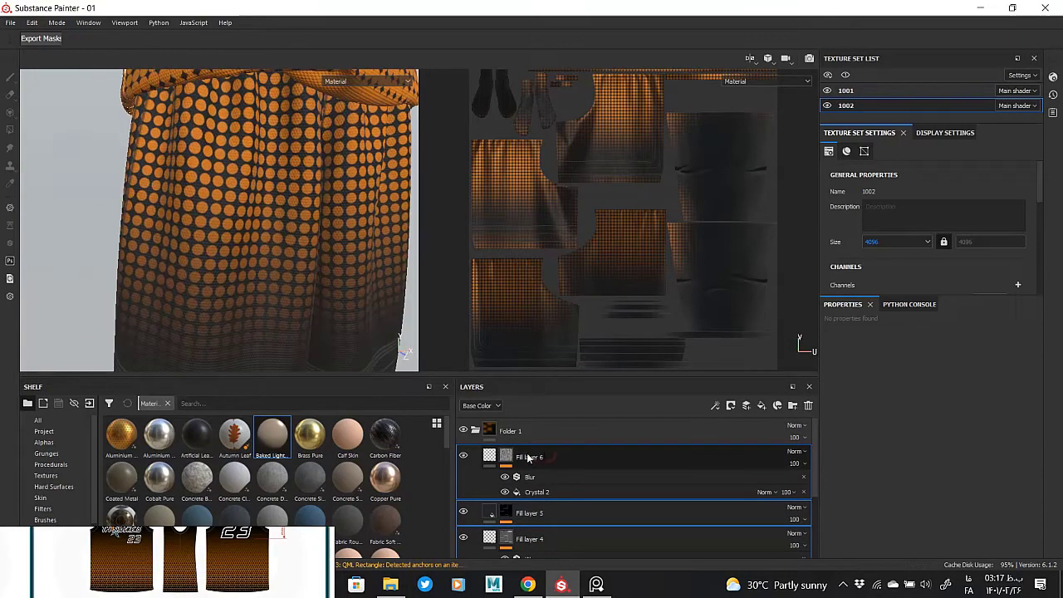
pyautogui.click(507, 457)
pyautogui.click(494, 457)
pyautogui.moveTo(279, 268); pyautogui.dragTo(256, 193, button='middle')
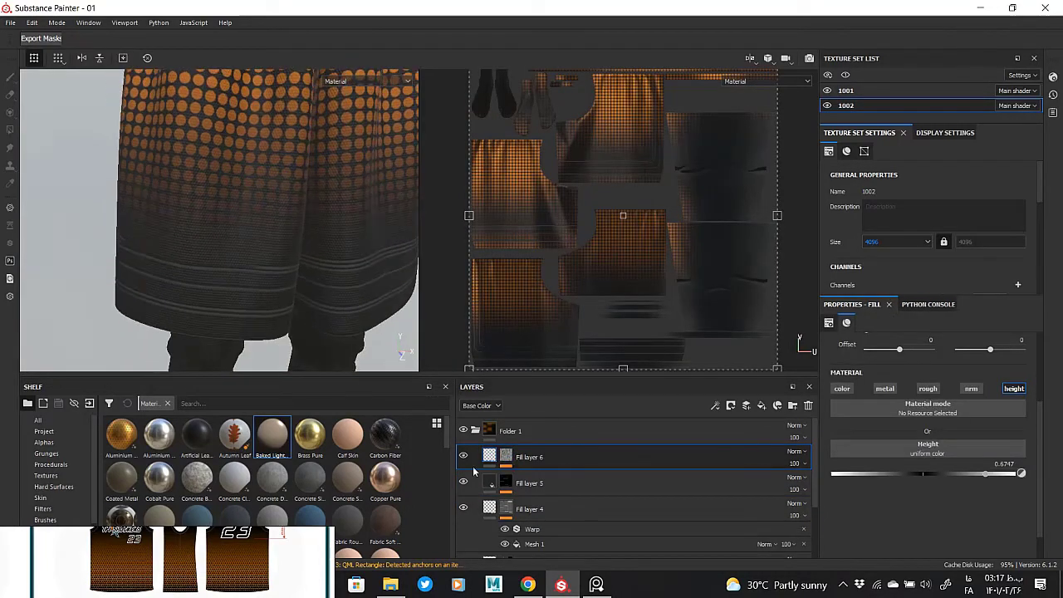
pyautogui.scroll(-3, 465, 480)
# - Inspect Fill layers 3–5 and their masks in the shorts layer stack
pyautogui.click(505, 488)
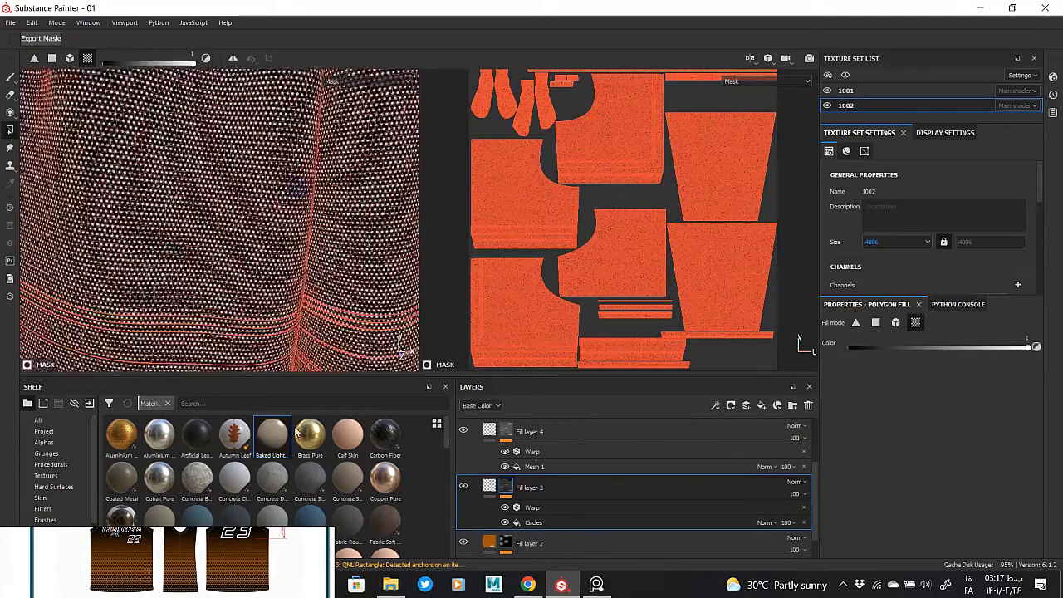
pyautogui.click(489, 487)
pyautogui.click(506, 464)
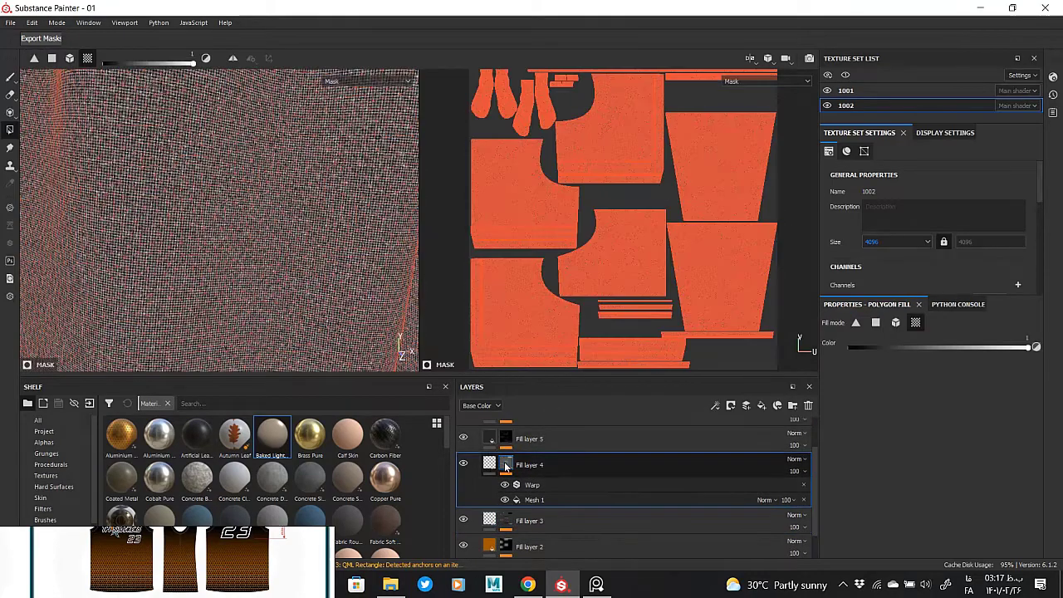
pyautogui.click(490, 464)
pyautogui.click(506, 445)
pyautogui.click(489, 439)
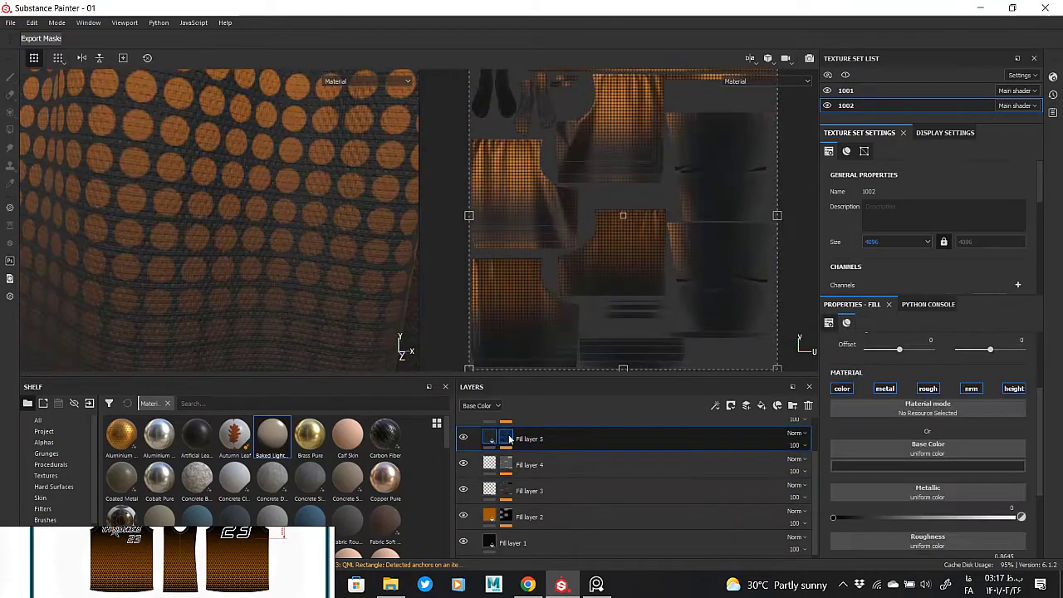
pyautogui.click(506, 439)
pyautogui.scroll(-3, 296, 218)
pyautogui.scroll(2, 222, 237)
pyautogui.scroll(2, 222, 237)
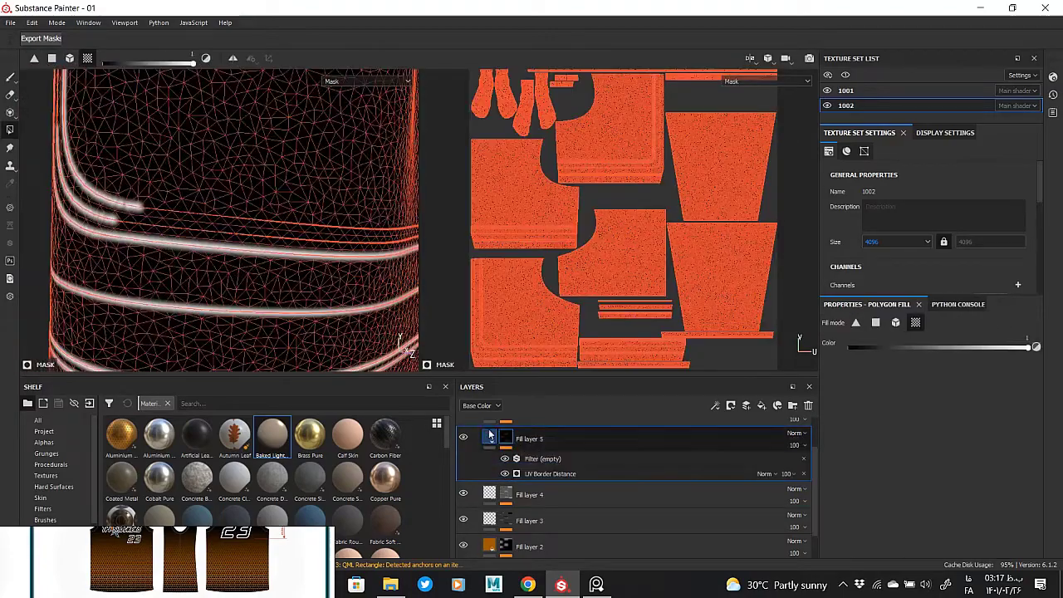
pyautogui.click(489, 439)
pyautogui.click(506, 439)
# - Set the UV Border Distance balance to 0.05, toggle the empty filter, and add a fill layer
pyautogui.click(535, 459)
pyautogui.click(550, 474)
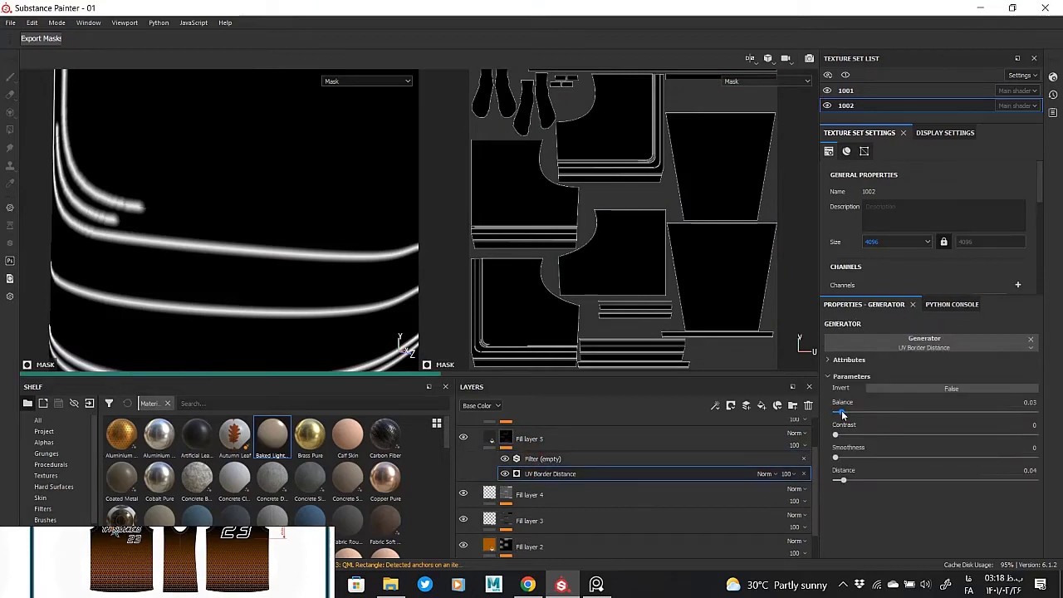
pyautogui.moveTo(842, 410); pyautogui.dragTo(845, 411)
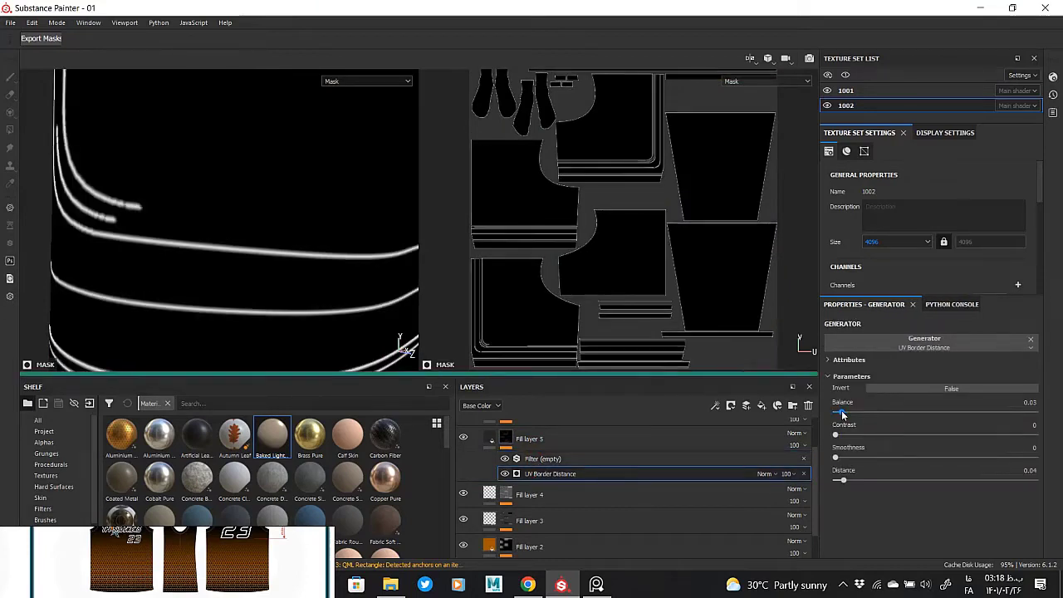
pyautogui.click(503, 439)
pyautogui.click(517, 459)
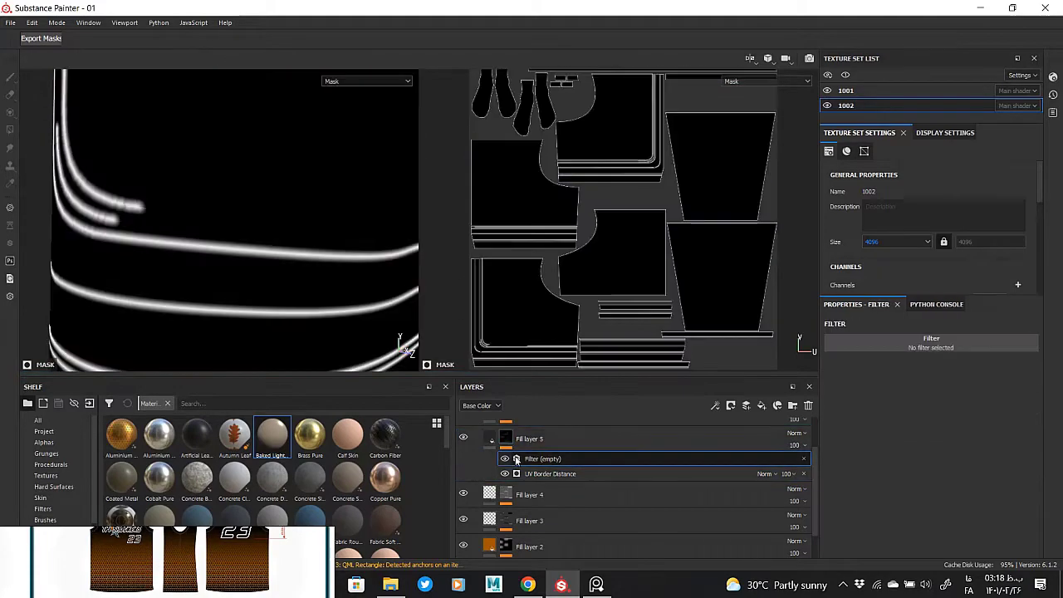
pyautogui.click(505, 459)
pyautogui.click(762, 406)
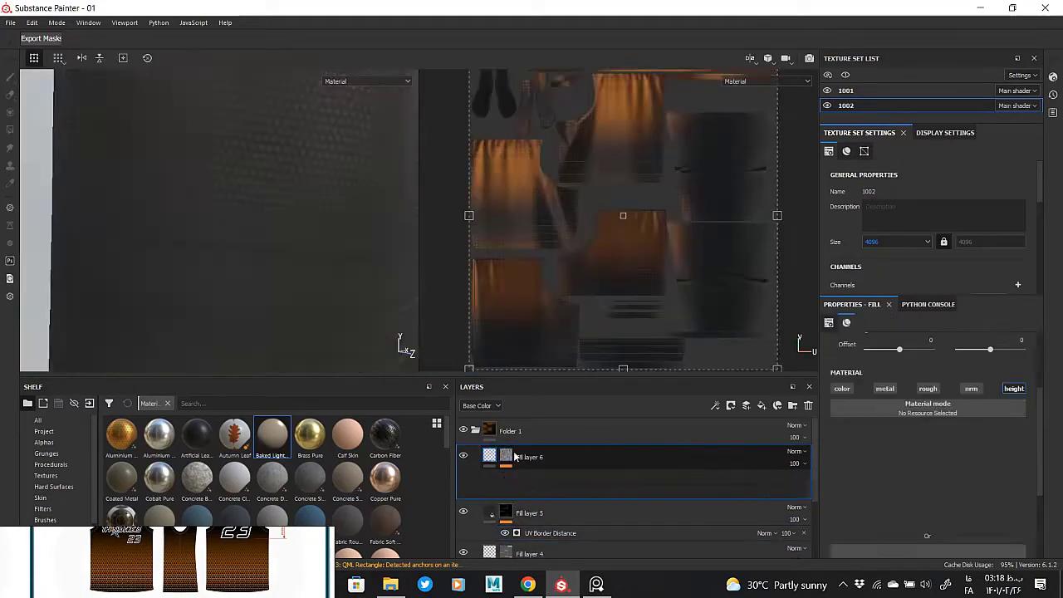
# - Add a white mask to the shorts' Folder 1
pyautogui.scroll(-5, 149, 253)
pyautogui.moveTo(159, 254); pyautogui.dragTo(238, 279, button='middle')
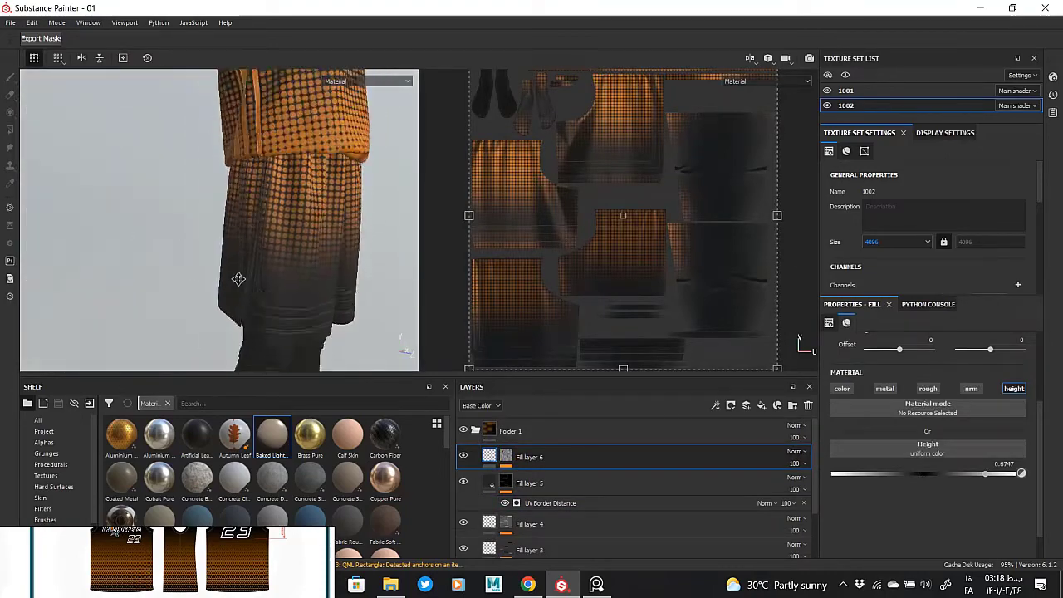
pyautogui.moveTo(238, 279)
pyautogui.keyDown('alt'); pyautogui.mouseDown()
pyautogui.moveTo(274, 287)
pyautogui.moveTo(142, 280)
pyautogui.moveTo(251, 215)
pyautogui.mouseUp(); pyautogui.keyUp('alt')
pyautogui.click(470, 430)
pyautogui.rightClick(493, 439)
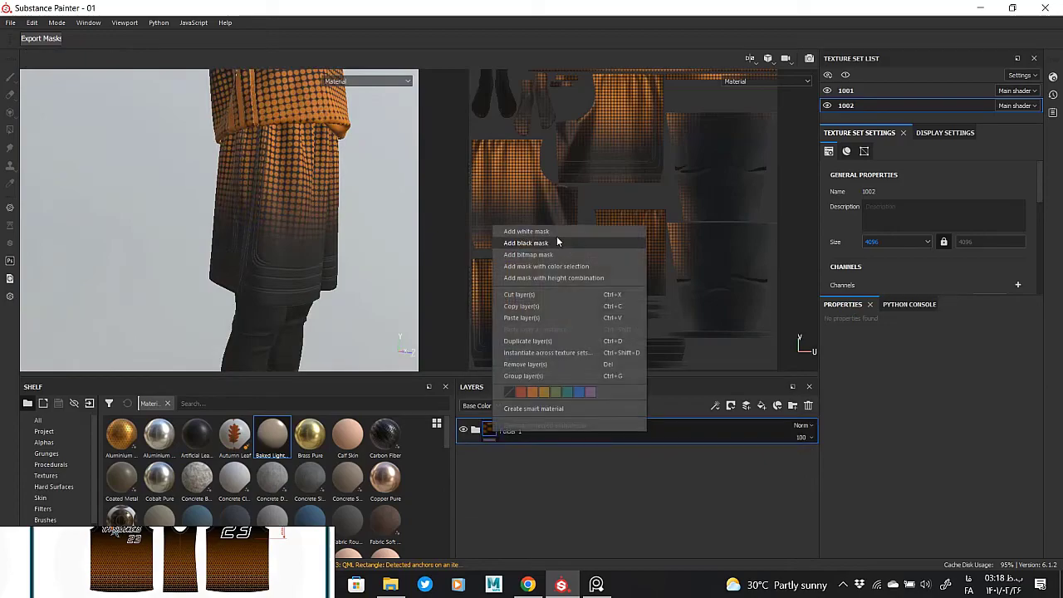
pyautogui.click(552, 232)
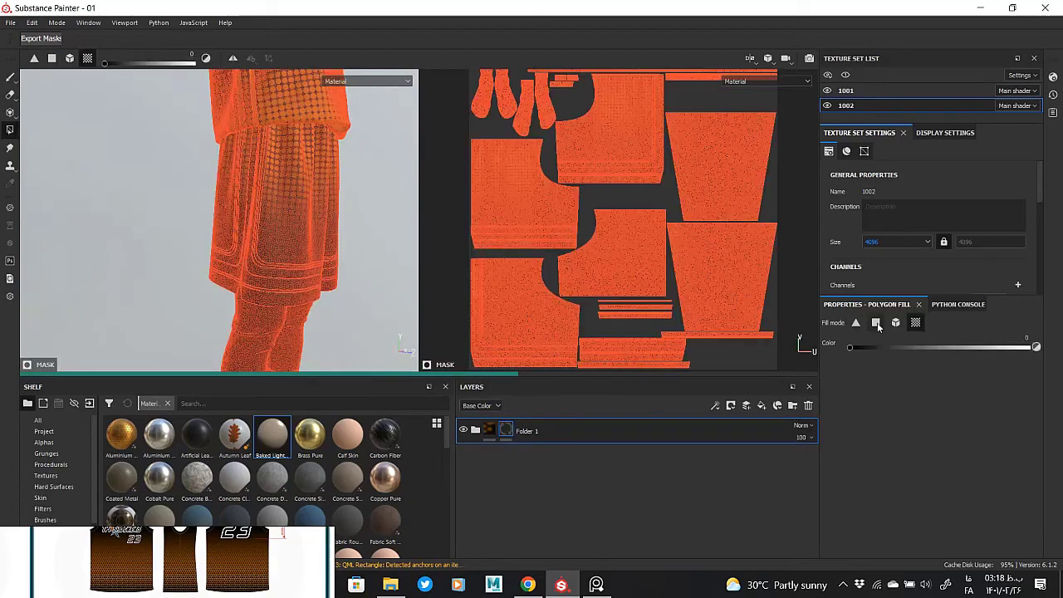
# - Orbit and zoom around the shorts to inspect the white stripes, hem and waistband
pyautogui.scroll(5, 280, 240)
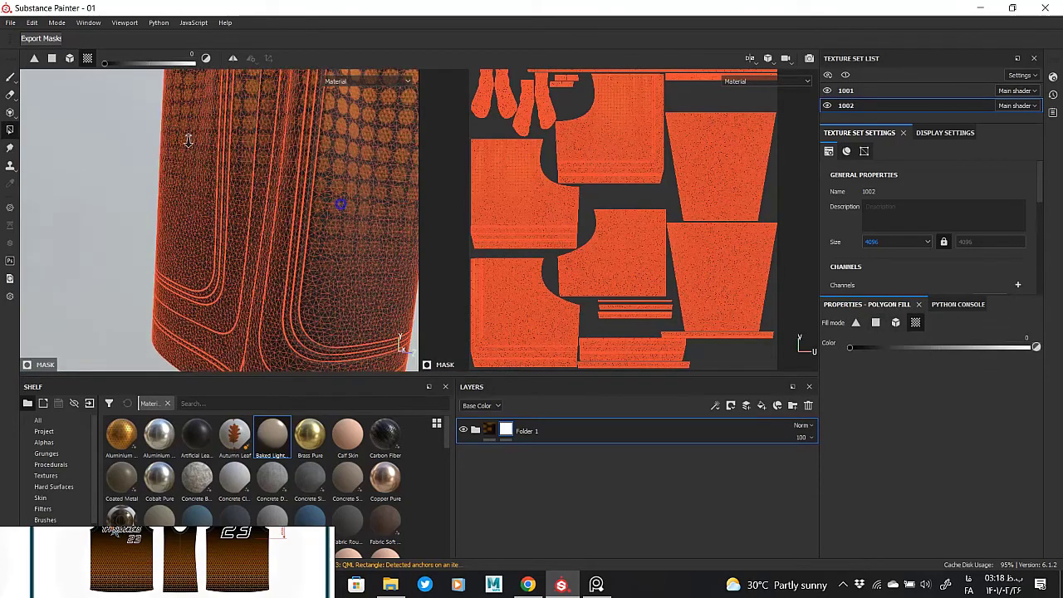
pyautogui.keyDown('alt'); pyautogui.moveTo(339, 209); pyautogui.dragTo(269, 234); pyautogui.keyUp('alt')
pyautogui.scroll(3, 269, 229)
pyautogui.scroll(3, 241, 247)
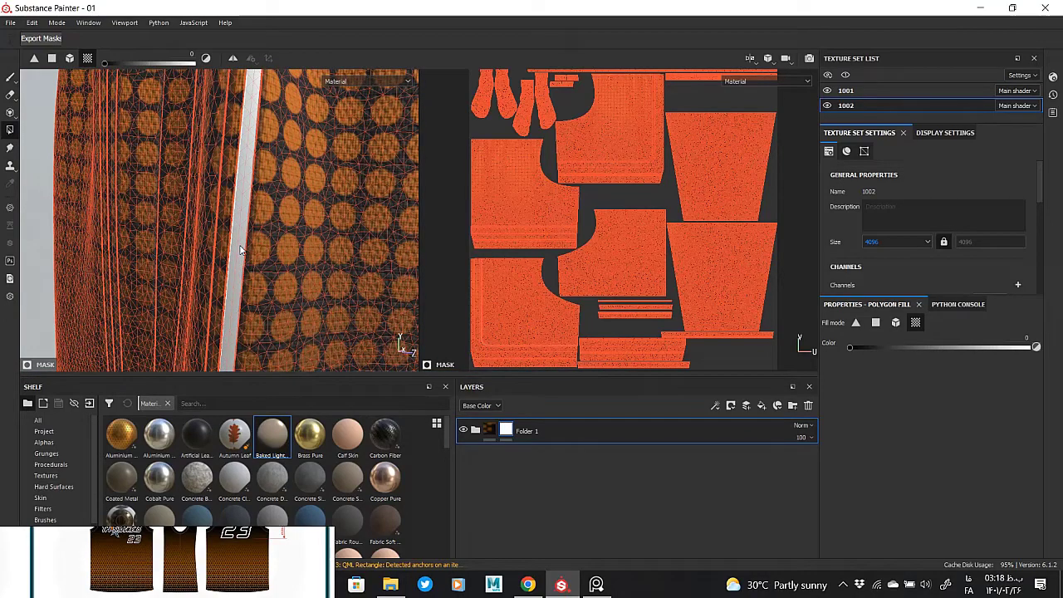
pyautogui.moveTo(209, 242)
pyautogui.keyDown('alt'); pyautogui.mouseDown()
pyautogui.moveTo(257, 237)
pyautogui.moveTo(178, 233)
pyautogui.moveTo(79, 196)
pyautogui.moveTo(137, 245)
pyautogui.mouseUp(); pyautogui.keyUp('alt')
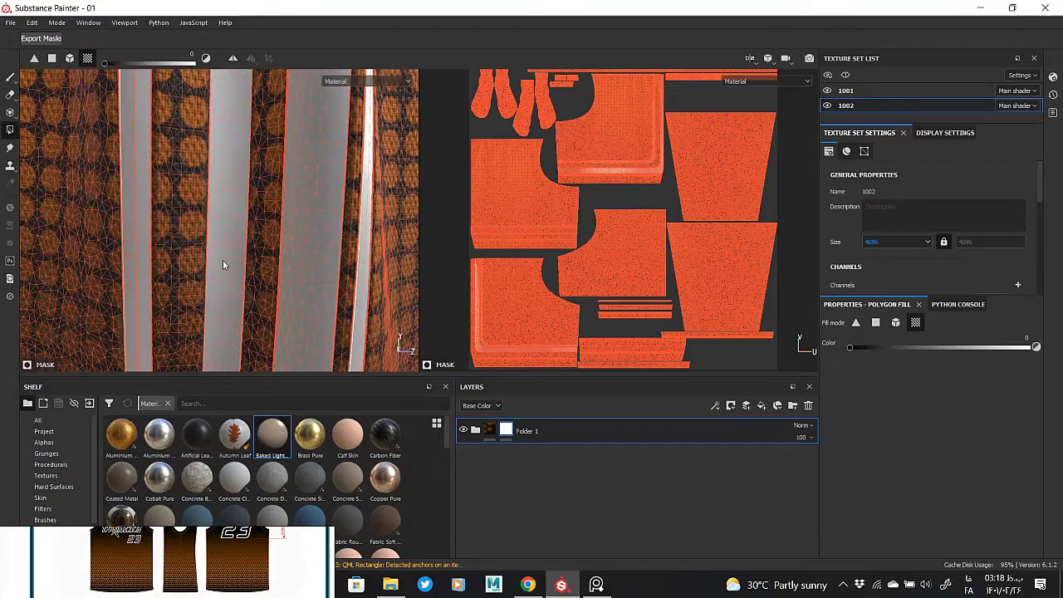
pyautogui.scroll(-5, 223, 261)
pyautogui.moveTo(208, 238)
pyautogui.keyDown('alt'); pyautogui.mouseDown()
pyautogui.moveTo(214, 142)
pyautogui.moveTo(207, 245)
pyautogui.mouseUp(); pyautogui.keyUp('alt')
pyautogui.scroll(3, 193, 332)
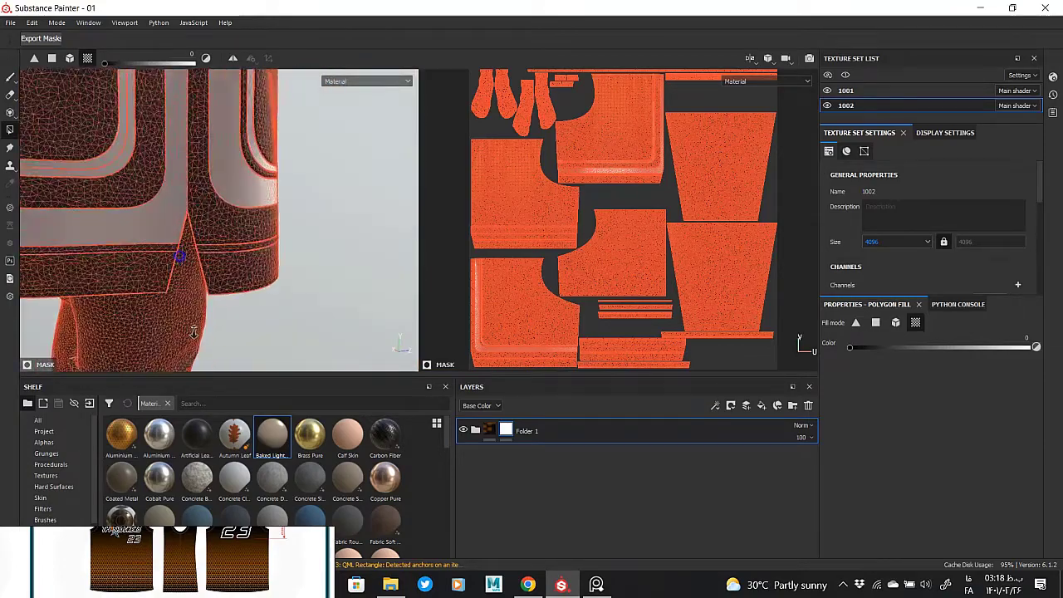
pyautogui.moveTo(193, 332)
pyautogui.keyDown('alt'); pyautogui.mouseDown()
pyautogui.moveTo(213, 249)
pyautogui.moveTo(242, 249)
pyautogui.mouseUp(); pyautogui.keyUp('alt')
pyautogui.keyDown('alt'); pyautogui.moveTo(238, 312); pyautogui.dragTo(166, 206); pyautogui.keyUp('alt')
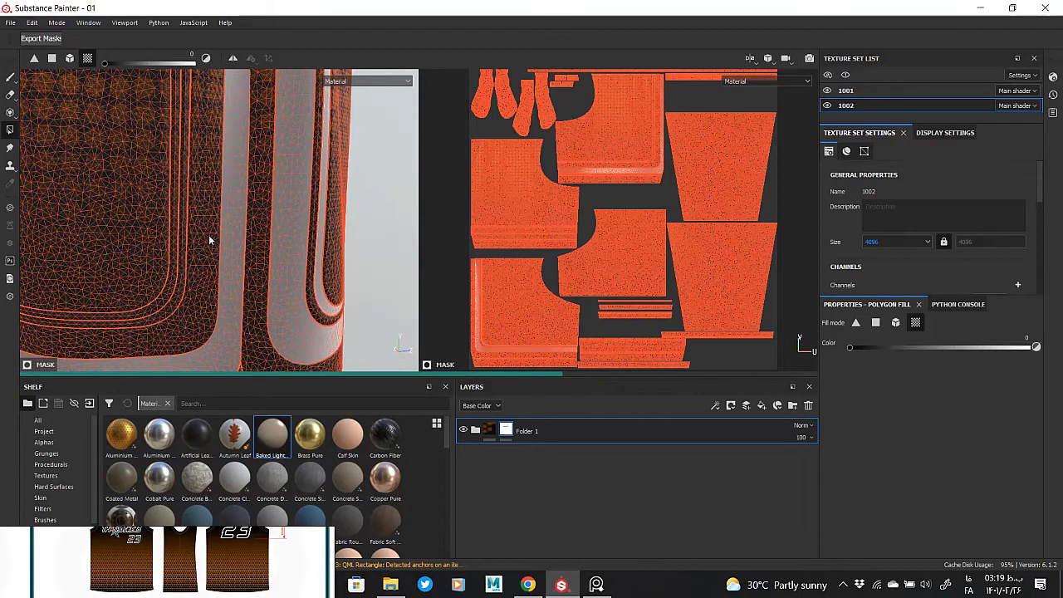
pyautogui.moveTo(208, 234)
pyautogui.keyDown('alt'); pyautogui.mouseDown()
pyautogui.moveTo(197, 244)
pyautogui.moveTo(214, 266)
pyautogui.moveTo(133, 218)
pyautogui.moveTo(261, 213)
pyautogui.moveTo(83, 211)
pyautogui.moveTo(193, 248)
pyautogui.moveTo(208, 311)
pyautogui.moveTo(219, 296)
pyautogui.moveTo(273, 298)
pyautogui.moveTo(128, 275)
pyautogui.moveTo(105, 230)
pyautogui.moveTo(217, 256)
pyautogui.mouseUp(); pyautogui.keyUp('alt')
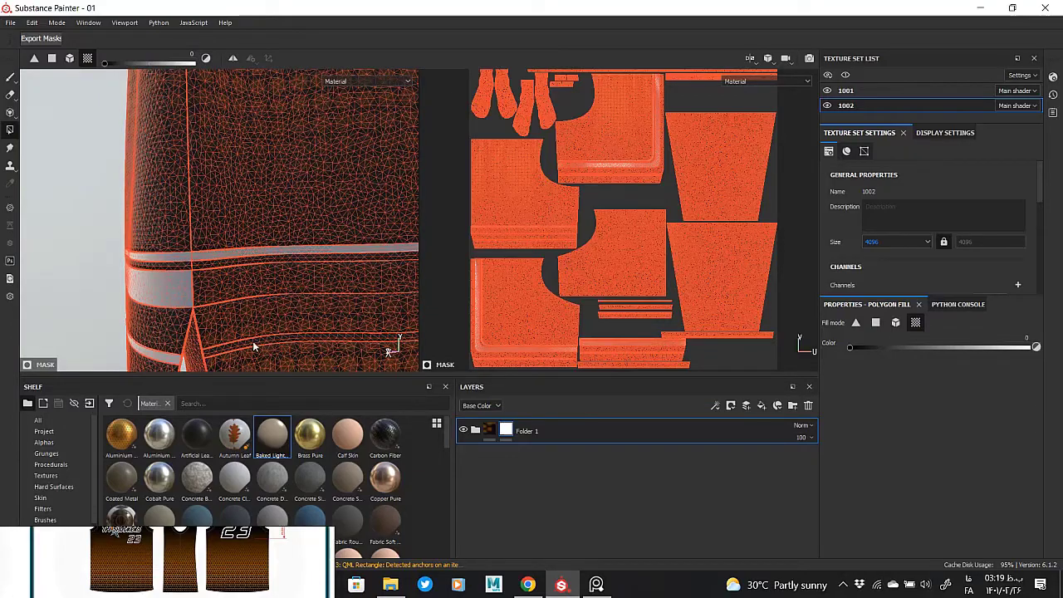
pyautogui.keyDown('alt'); pyautogui.moveTo(255, 346); pyautogui.dragTo(242, 305); pyautogui.keyUp('alt')
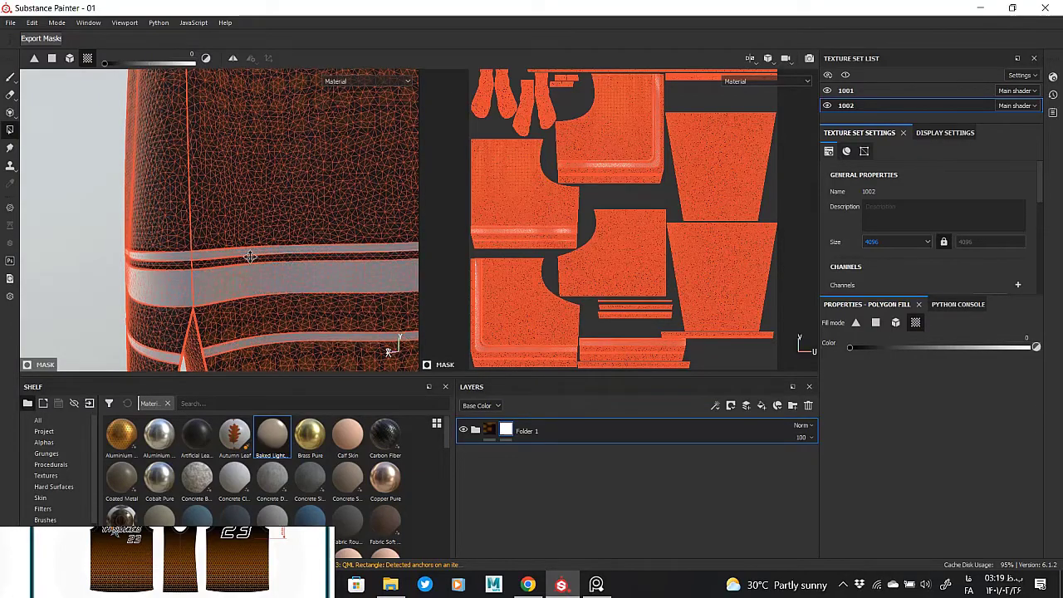
pyautogui.moveTo(247, 348)
pyautogui.keyDown('alt'); pyautogui.mouseDown()
pyautogui.moveTo(252, 207)
pyautogui.moveTo(71, 212)
pyautogui.moveTo(445, 341)
pyautogui.mouseUp(); pyautogui.keyUp('alt')
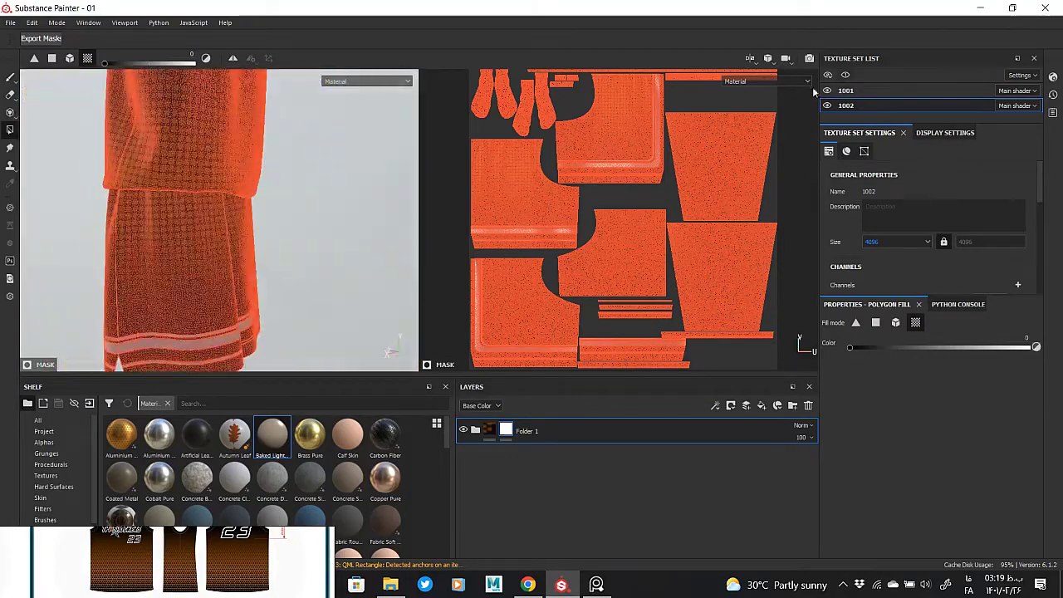
pyautogui.moveTo(407, 149)
pyautogui.keyDown('alt'); pyautogui.mouseDown()
pyautogui.moveTo(249, 191)
pyautogui.moveTo(313, 200)
pyautogui.mouseUp(); pyautogui.keyUp('alt')
pyautogui.moveTo(315, 155)
pyautogui.keyDown('alt'); pyautogui.mouseDown()
pyautogui.moveTo(289, 239)
pyautogui.moveTo(332, 271)
pyautogui.moveTo(267, 227)
pyautogui.moveTo(284, 201)
pyautogui.moveTo(295, 223)
pyautogui.mouseUp(); pyautogui.keyUp('alt')
pyautogui.scroll(-5, 267, 227)
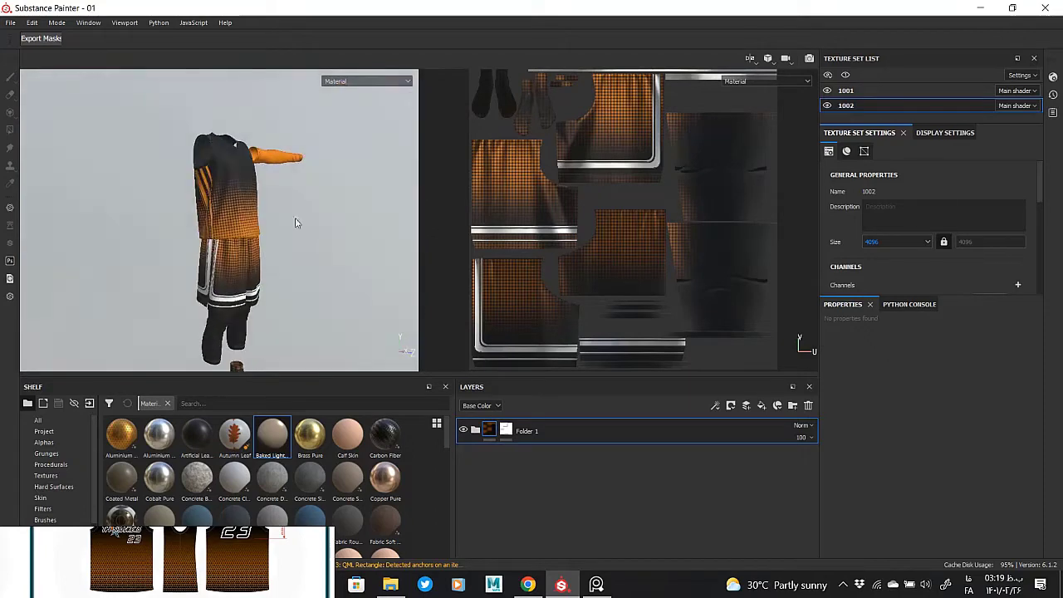
# - In texture set 1001, check Fill layer 7's base colour and view the outfit's side
pyautogui.click(846, 93)
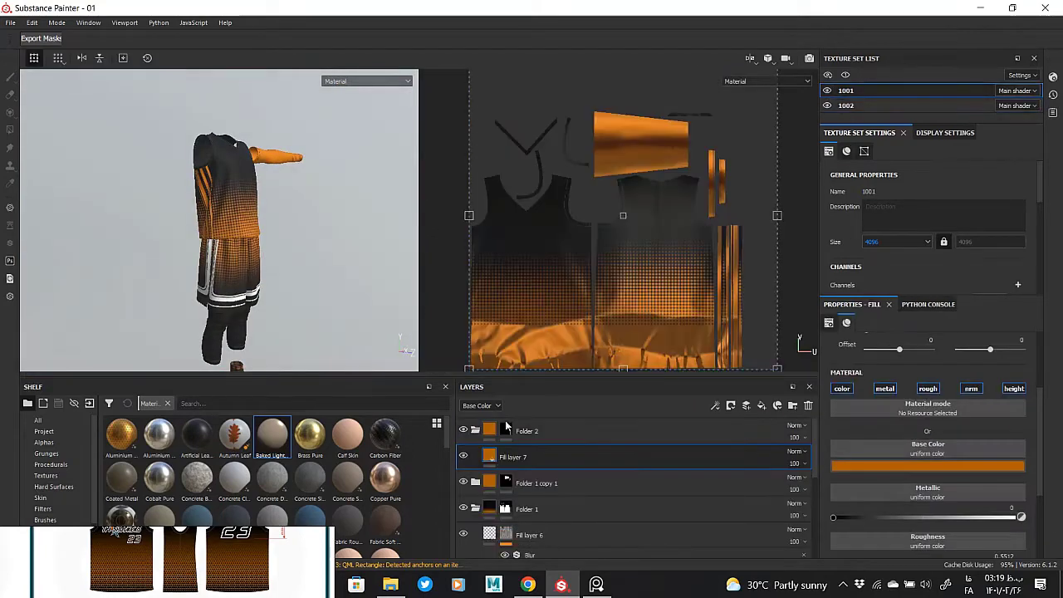
pyautogui.click(513, 457)
pyautogui.click(871, 457)
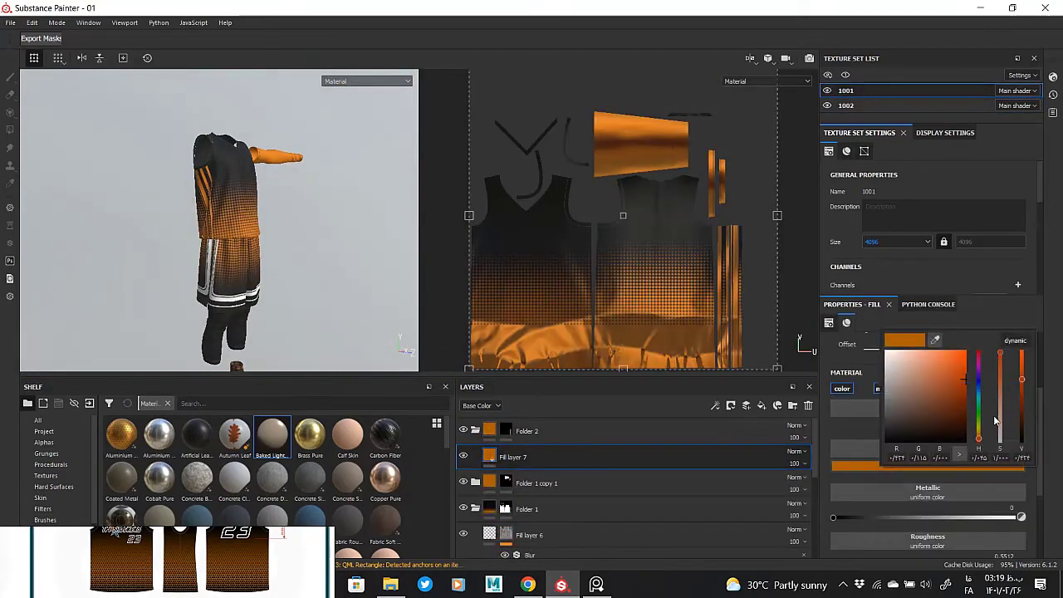
pyautogui.click(1003, 470)
pyautogui.scroll(3, 245, 235)
pyautogui.moveTo(250, 216)
pyautogui.keyDown('alt'); pyautogui.mouseDown()
pyautogui.moveTo(245, 235)
pyautogui.moveTo(301, 200)
pyautogui.moveTo(305, 252)
pyautogui.moveTo(254, 237)
pyautogui.moveTo(254, 299)
pyautogui.moveTo(477, 437)
pyautogui.moveTo(515, 430)
pyautogui.mouseUp(); pyautogui.keyUp('alt')
pyautogui.scroll(-3, 245, 236)
pyautogui.scroll(3, 301, 201)
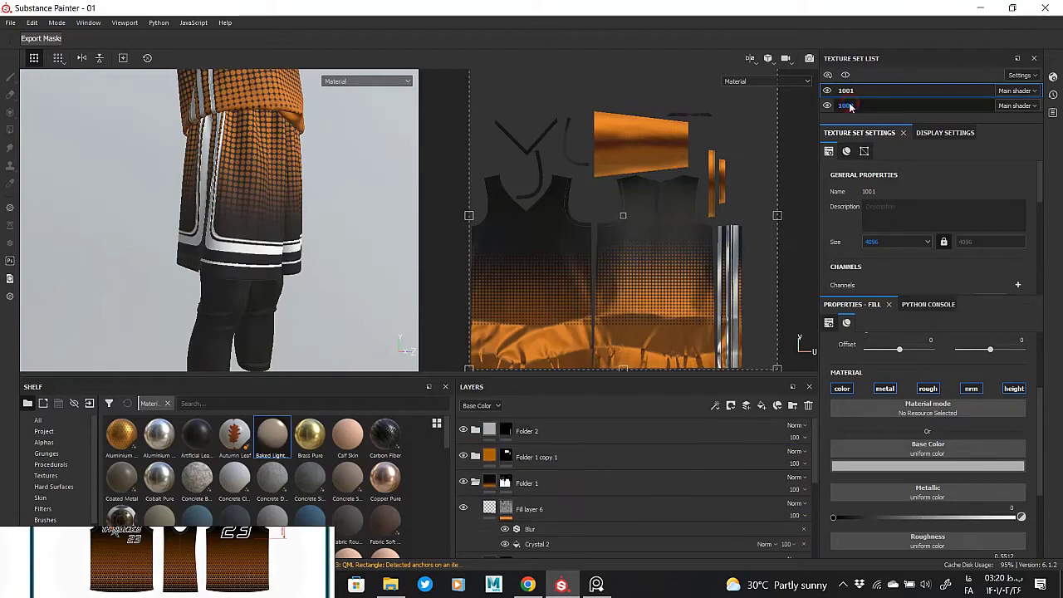
# - In texture set 1002, group the shorts fill layers into Folder 1
pyautogui.click(847, 105)
pyautogui.click(522, 490)
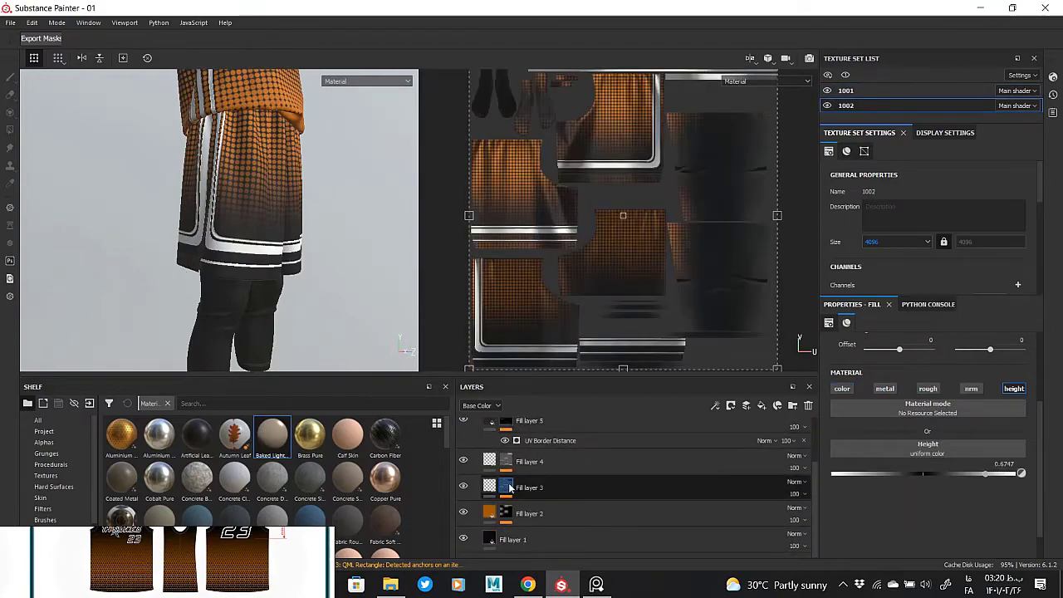
pyautogui.click(506, 487)
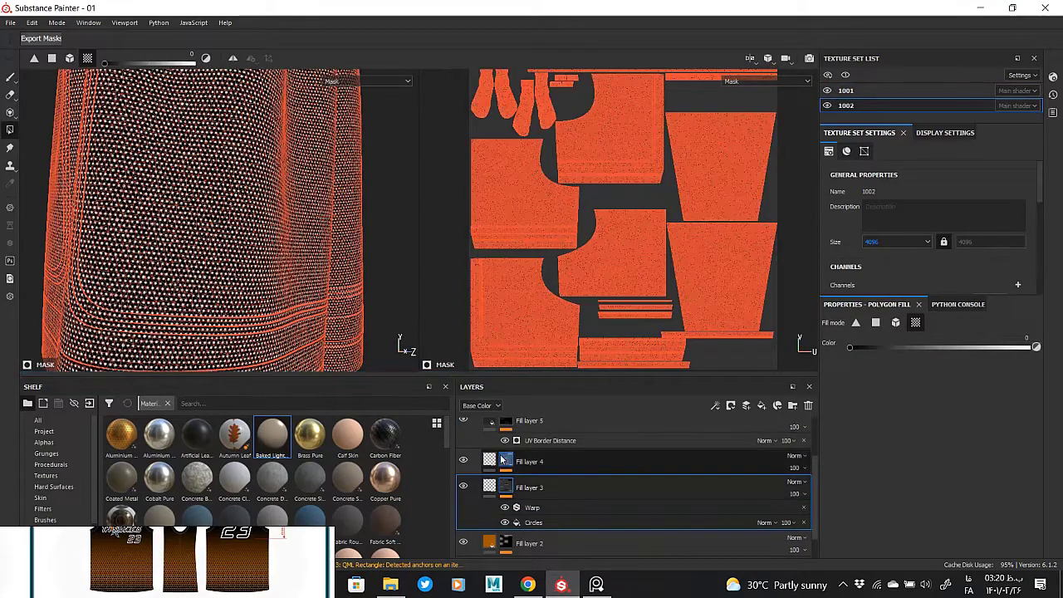
pyautogui.click(502, 459)
pyautogui.rightClick(517, 463)
pyautogui.press('Escape')
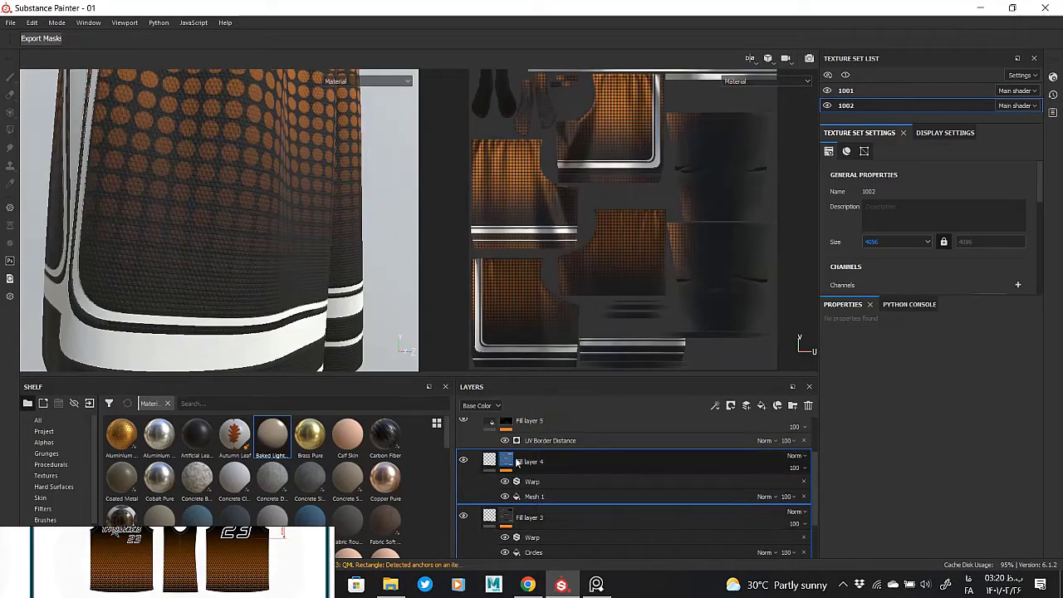
pyautogui.keyDown('shift'); pyautogui.click(548, 526); pyautogui.keyUp('shift')
pyautogui.hotkey('ctrl', 'g')
pyautogui.click(475, 432)
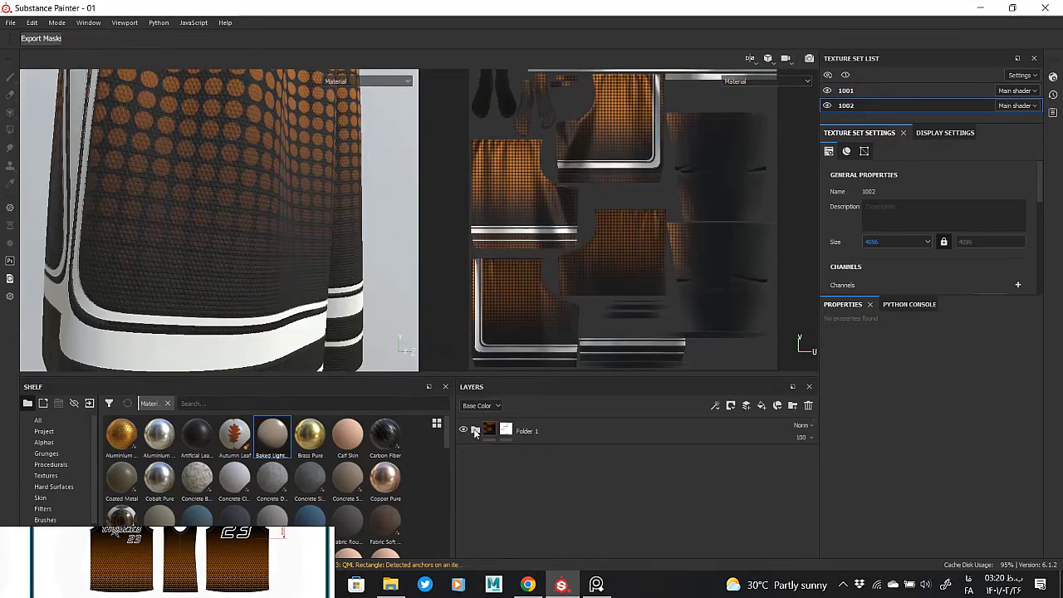
pyautogui.click(475, 431)
# - Create Folder 2 holding Fill layer 7 and give Folder 2 a black mask
pyautogui.click(499, 431)
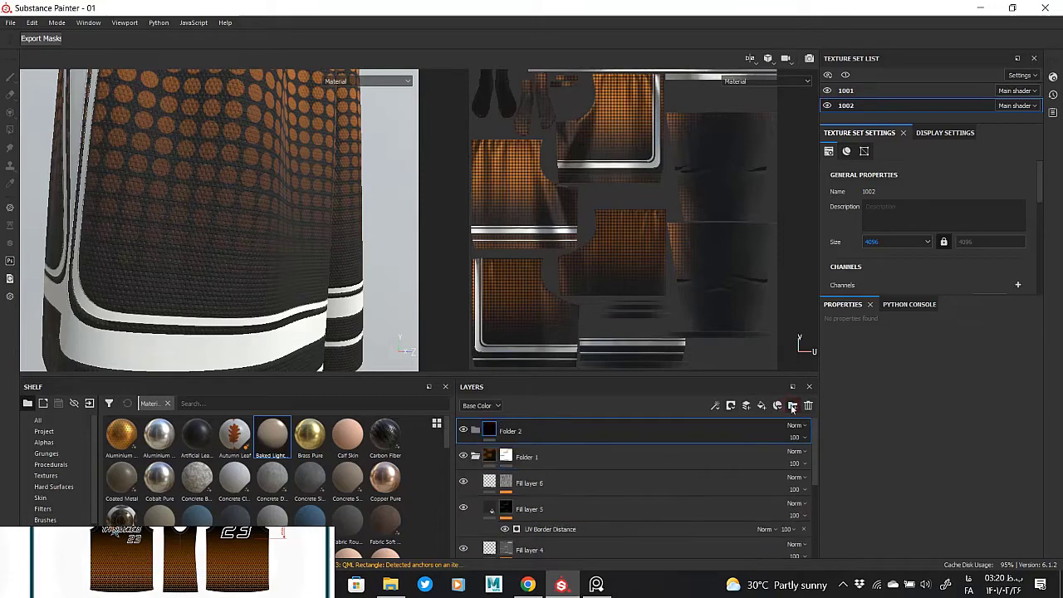
pyautogui.click(762, 407)
pyautogui.moveTo(495, 432); pyautogui.dragTo(507, 457)
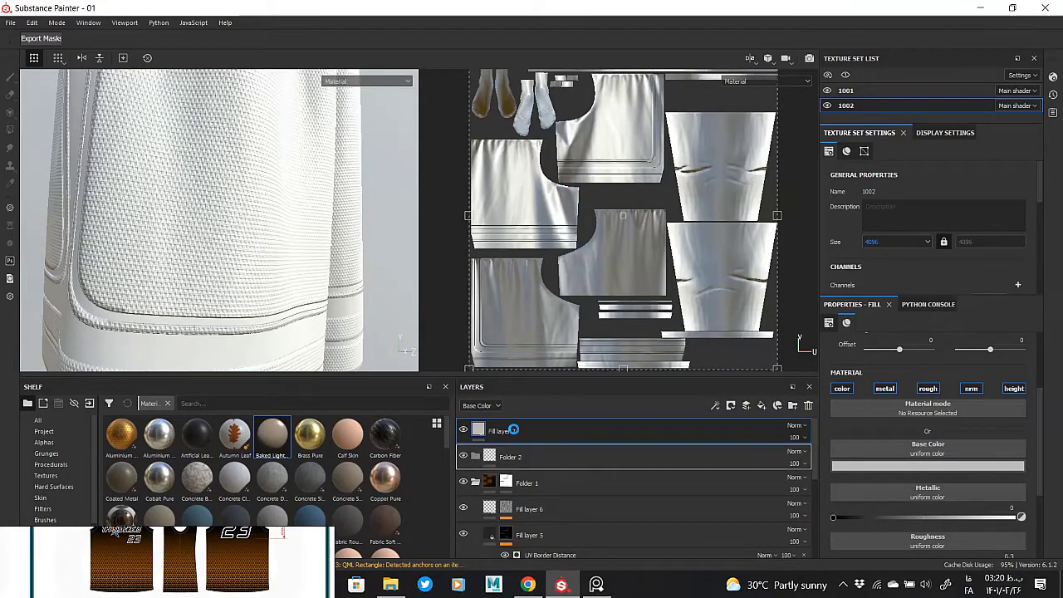
pyautogui.rightClick(515, 459)
pyautogui.click(576, 198)
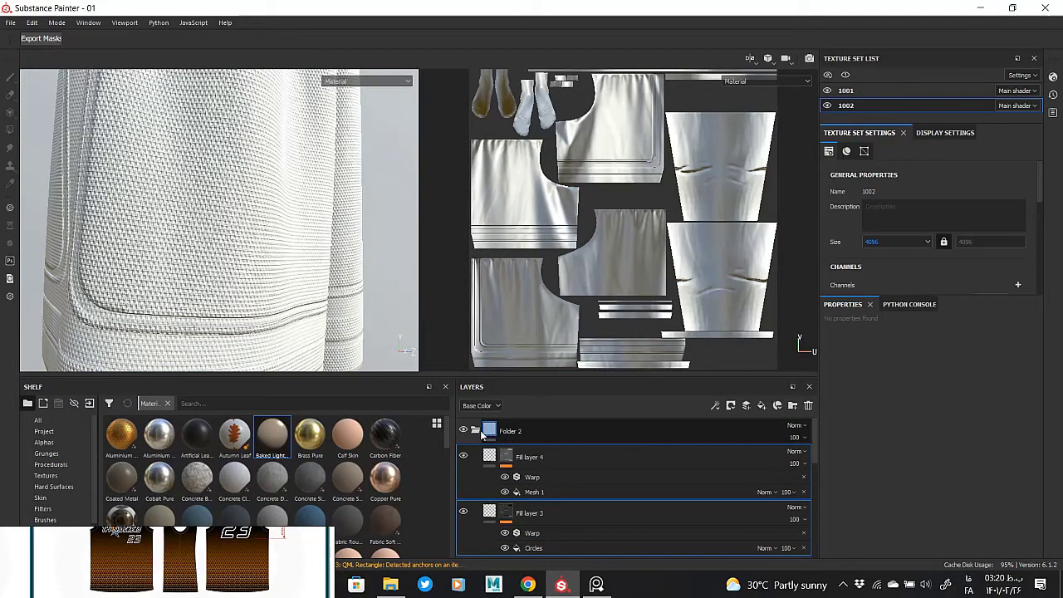
pyautogui.rightClick(507, 456)
pyautogui.click(492, 432)
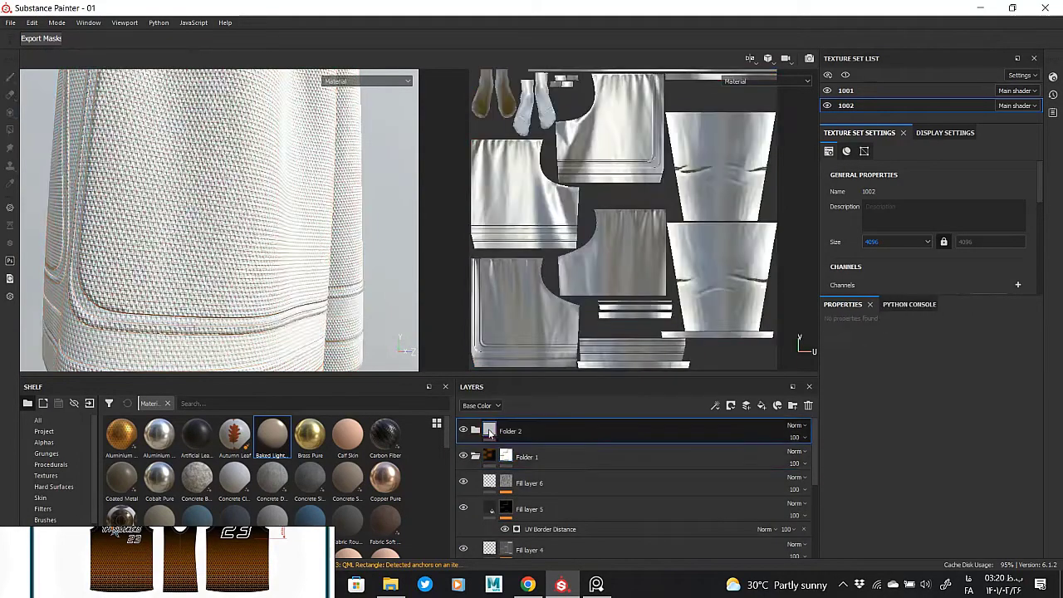
pyautogui.rightClick(497, 430)
pyautogui.click(524, 240)
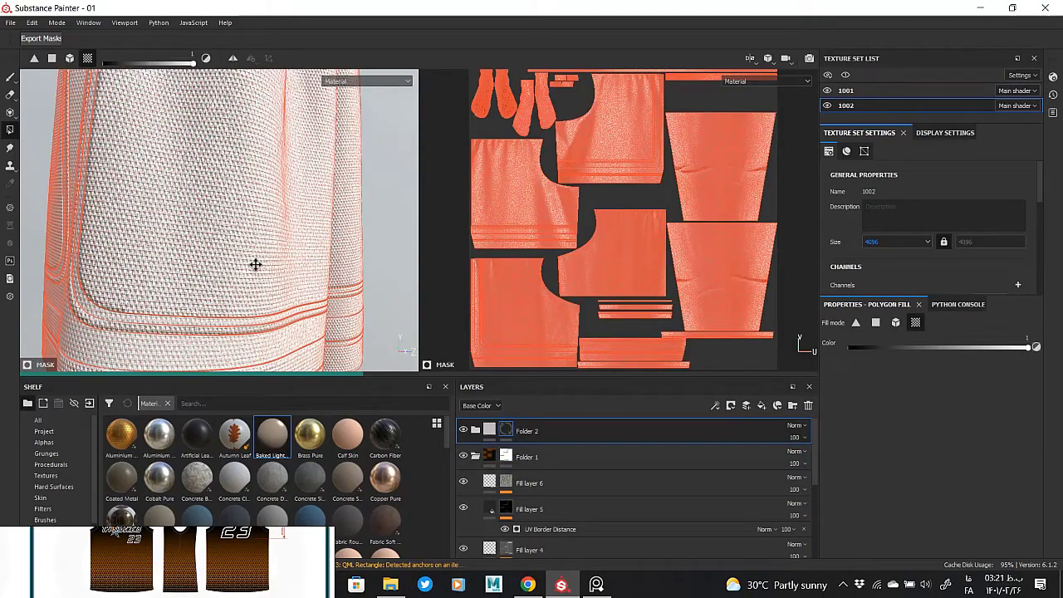
# - Inspect the shirt hem and striped shorts from several angles, then view Folder 2's material
pyautogui.keyDown('alt'); pyautogui.moveTo(255, 264); pyautogui.dragTo(225, 281); pyautogui.keyUp('alt')
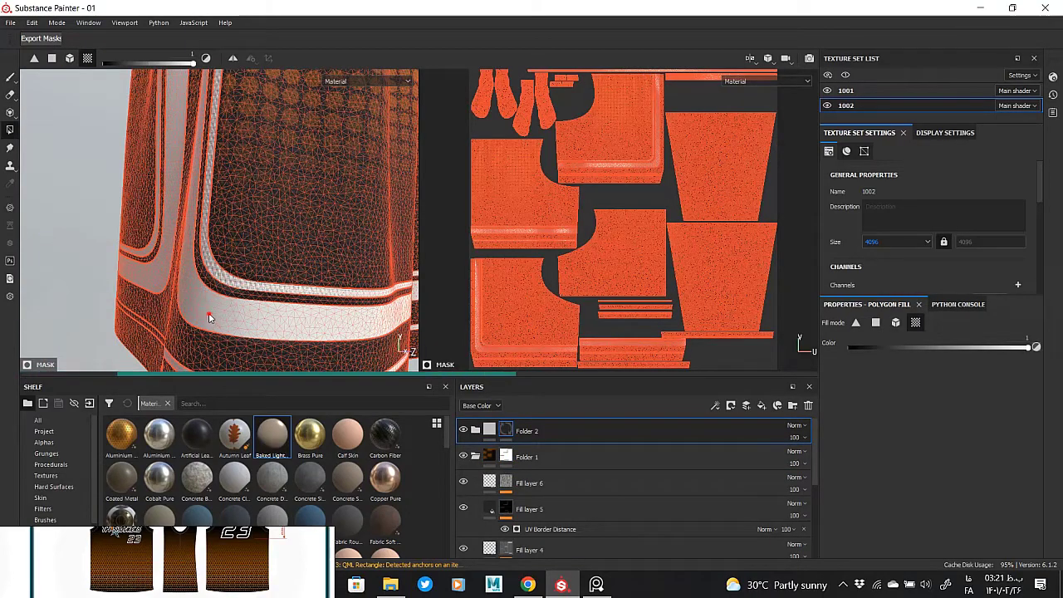
pyautogui.moveTo(233, 318)
pyautogui.keyDown('alt'); pyautogui.mouseDown()
pyautogui.moveTo(230, 254)
pyautogui.moveTo(196, 287)
pyautogui.moveTo(213, 230)
pyautogui.moveTo(273, 285)
pyautogui.moveTo(332, 201)
pyautogui.moveTo(184, 221)
pyautogui.mouseUp(); pyautogui.keyUp('alt')
pyautogui.scroll(-2, 386, 212)
pyautogui.scroll(4, 386, 218)
pyautogui.moveTo(333, 289)
pyautogui.keyDown('alt'); pyautogui.mouseDown()
pyautogui.moveTo(324, 207)
pyautogui.moveTo(263, 303)
pyautogui.moveTo(200, 249)
pyautogui.moveTo(129, 219)
pyautogui.moveTo(194, 326)
pyautogui.moveTo(237, 313)
pyautogui.mouseUp(); pyautogui.keyUp('alt')
pyautogui.moveTo(255, 273)
pyautogui.keyDown('alt'); pyautogui.mouseDown()
pyautogui.moveTo(306, 207)
pyautogui.moveTo(209, 316)
pyautogui.moveTo(249, 274)
pyautogui.moveTo(351, 268)
pyautogui.mouseUp(); pyautogui.keyUp('alt')
pyautogui.click(491, 430)
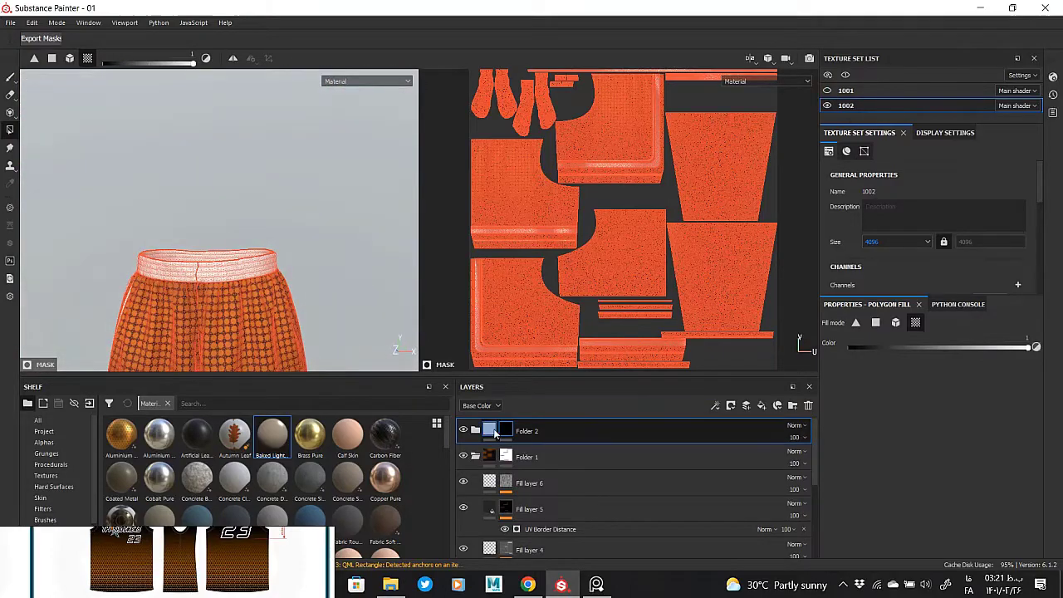
# - Turn off roughness and metallic on Fill layer 7 inside Folder 2
pyautogui.click(475, 431)
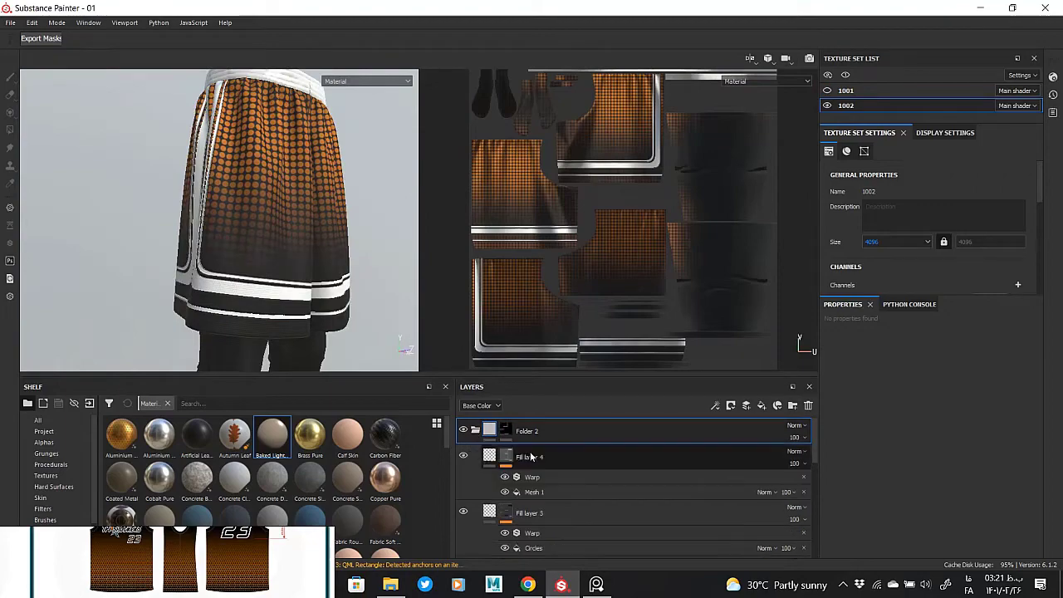
pyautogui.click(532, 448)
pyautogui.scroll(-2, 513, 496)
pyautogui.click(513, 496)
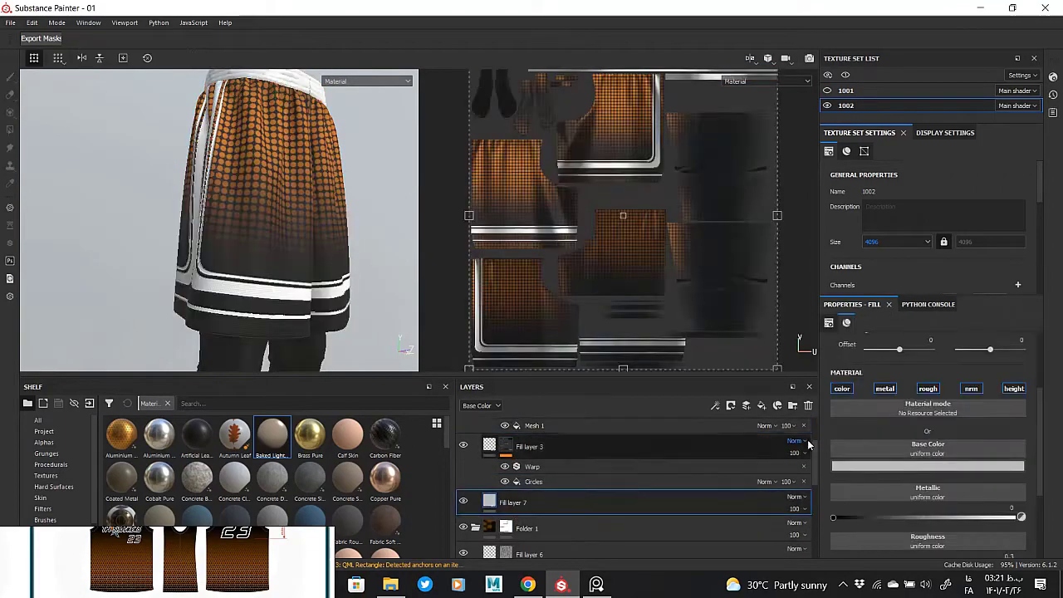
pyautogui.click(315, 340)
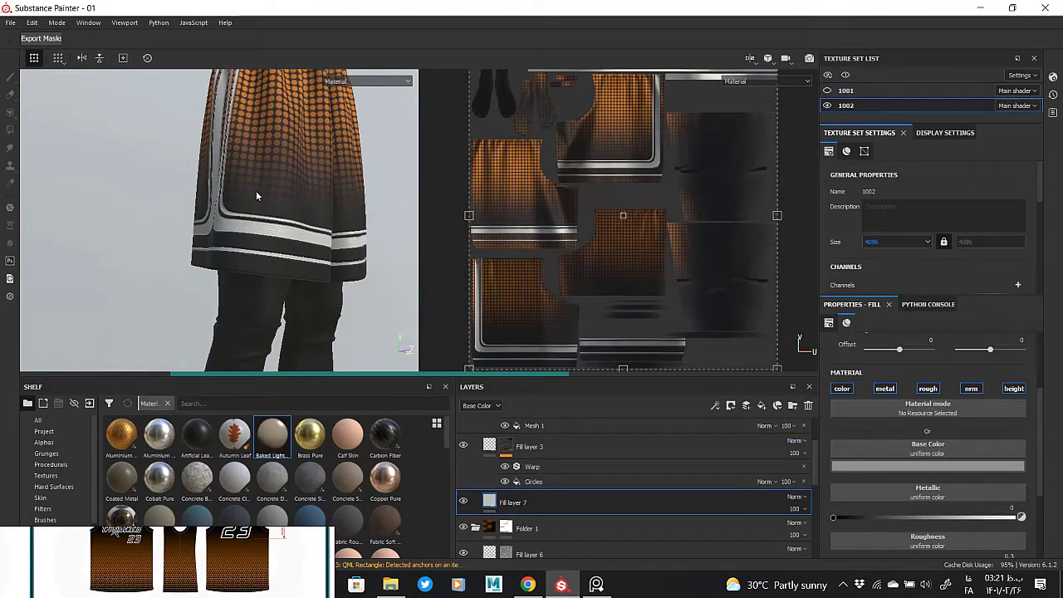
pyautogui.scroll(3, 256, 190)
pyautogui.scroll(3, 271, 254)
pyautogui.scroll(3, 254, 199)
pyautogui.click(928, 389)
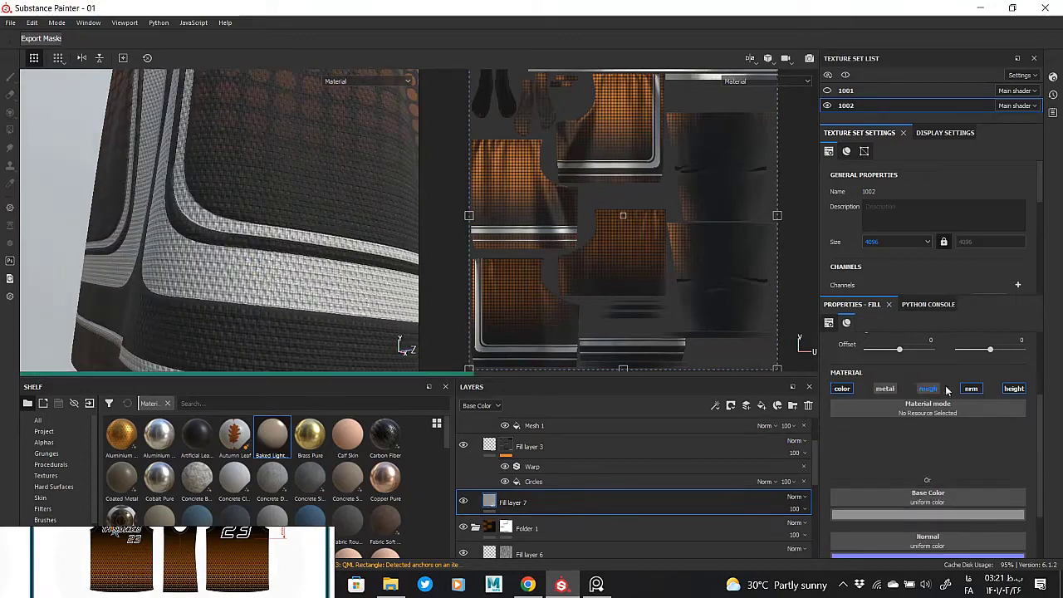
pyautogui.click(885, 389)
# - Raise Fill layer 7's base colour brightness to near-white for the shorts' stripes
pyautogui.scroll(-2, 261, 253)
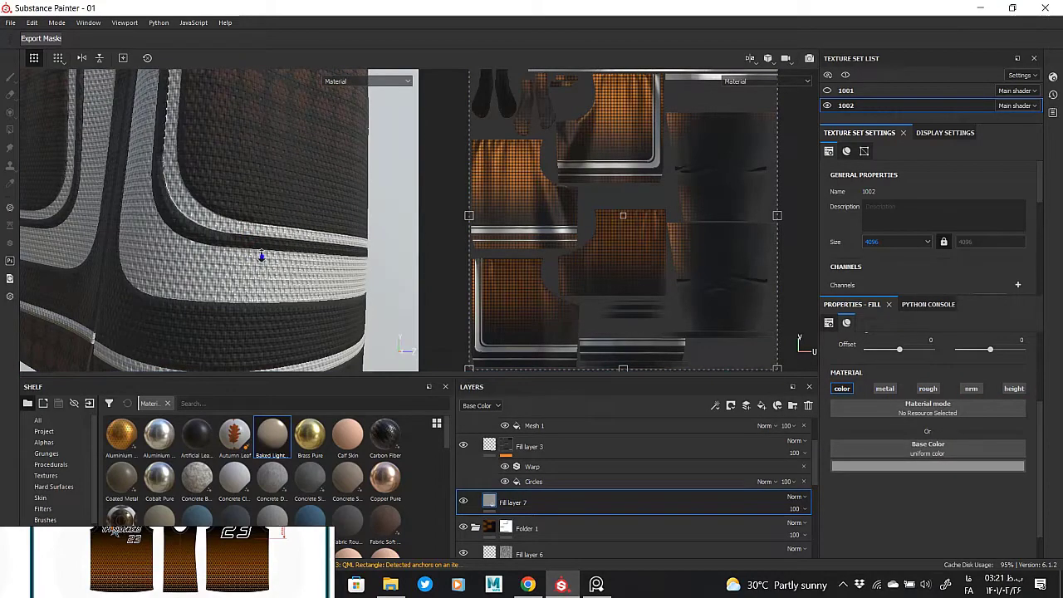
pyautogui.scroll(-3, 261, 252)
pyautogui.scroll(-3, 146, 262)
pyautogui.scroll(-1, 146, 262)
pyautogui.scroll(3, 146, 262)
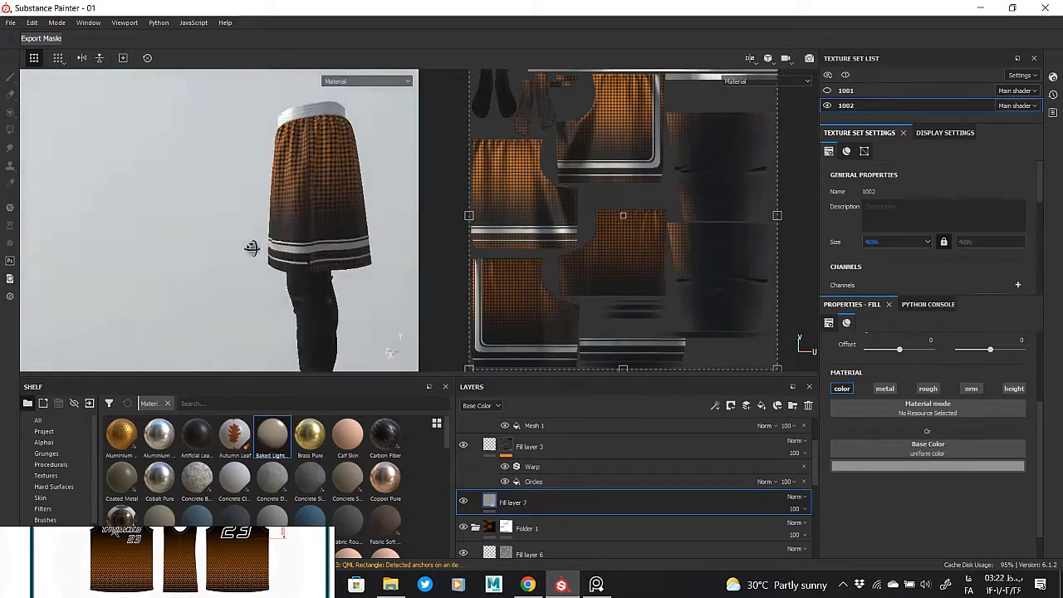
pyautogui.scroll(3, 146, 263)
pyautogui.click(928, 466)
pyautogui.click(1050, 445)
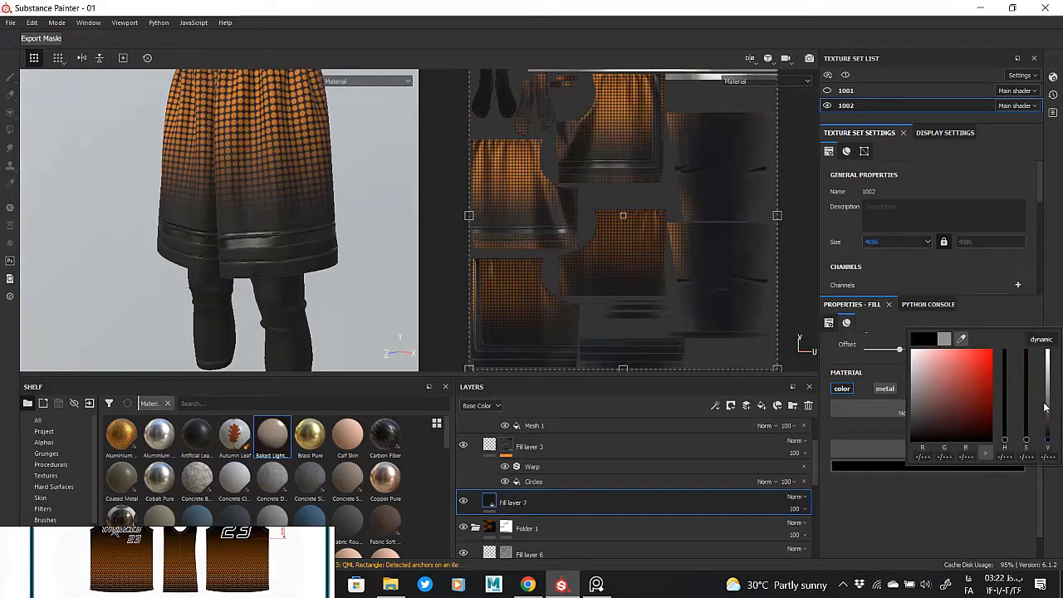
pyautogui.moveTo(1049, 363); pyautogui.dragTo(1059, 389)
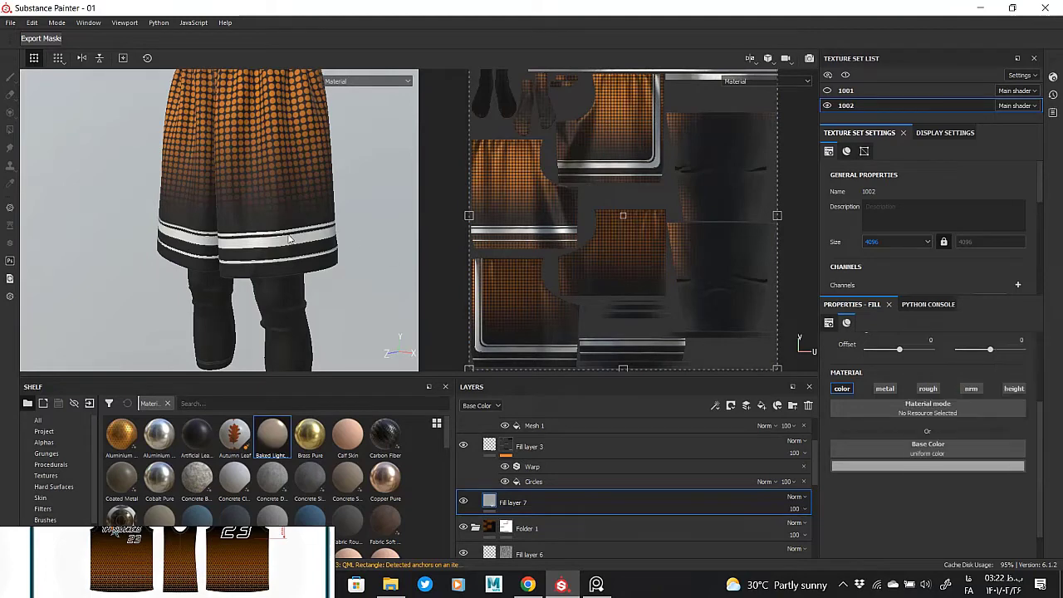
pyautogui.scroll(-3, 291, 241)
pyautogui.scroll(4, 202, 177)
pyautogui.moveTo(275, 280)
pyautogui.keyDown('alt'); pyautogui.mouseDown()
pyautogui.moveTo(266, 171)
pyautogui.moveTo(253, 176)
pyautogui.moveTo(339, 297)
pyautogui.mouseUp(); pyautogui.keyUp('alt')
# - Collapse Fill layer 3's effects and Folder 2, then frame the shorts from the front
pyautogui.click(484, 447)
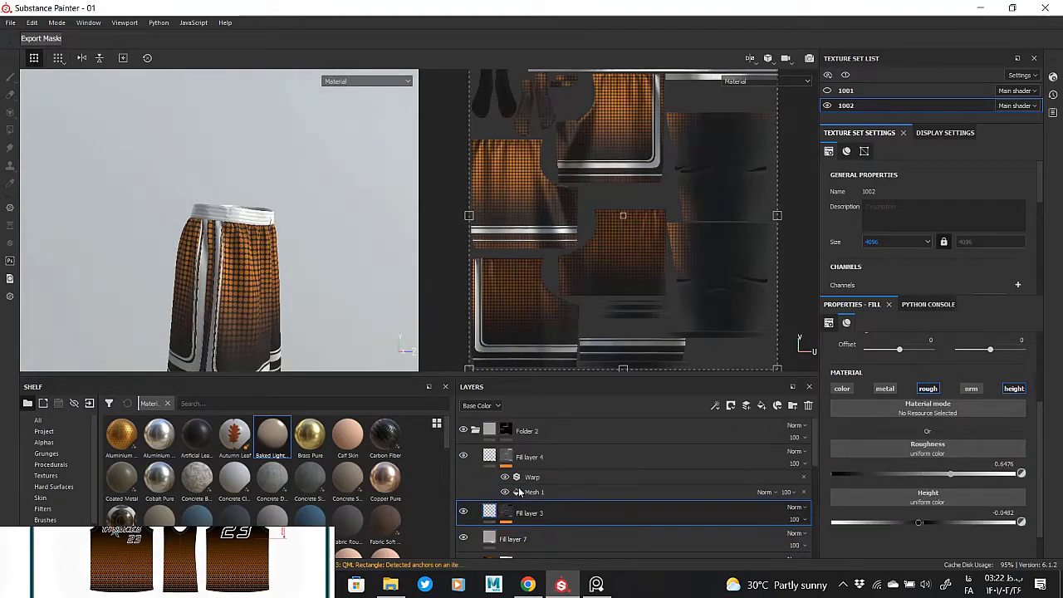
pyautogui.click(527, 431)
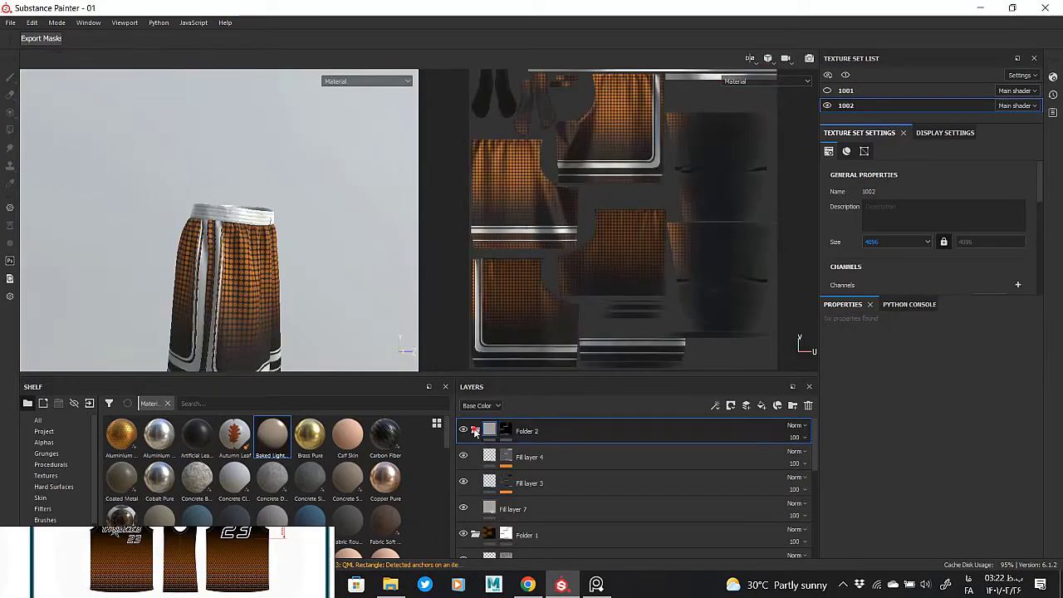
pyautogui.click(475, 457)
pyautogui.keyDown('alt'); pyautogui.moveTo(216, 274); pyautogui.dragTo(301, 291); pyautogui.keyUp('alt')
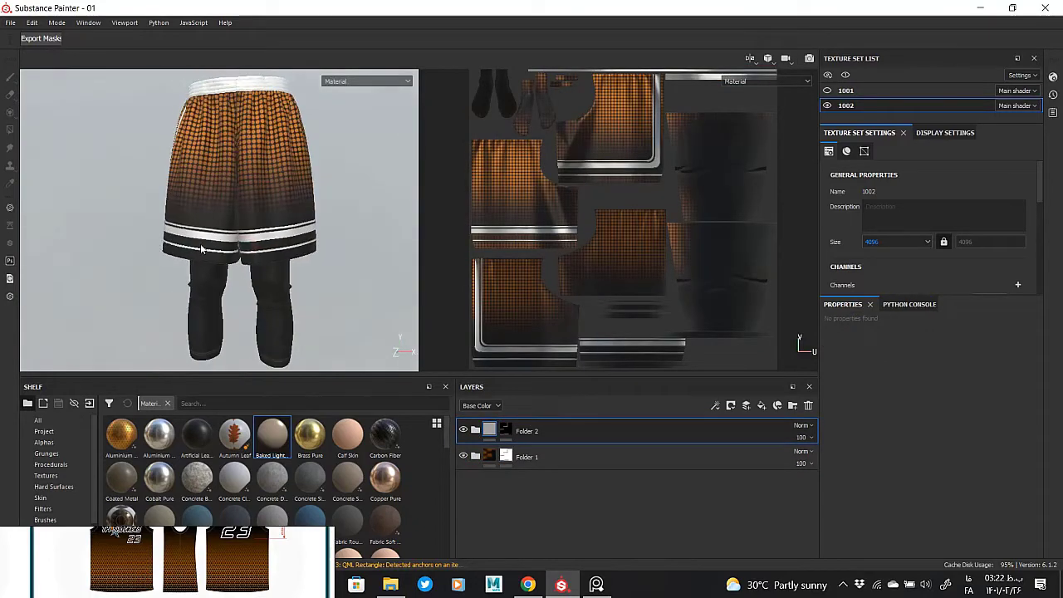
pyautogui.keyDown('alt'); pyautogui.moveTo(302, 291); pyautogui.dragTo(288, 340, button='middle'); pyautogui.keyUp('alt')
pyautogui.scroll(5, 288, 340)
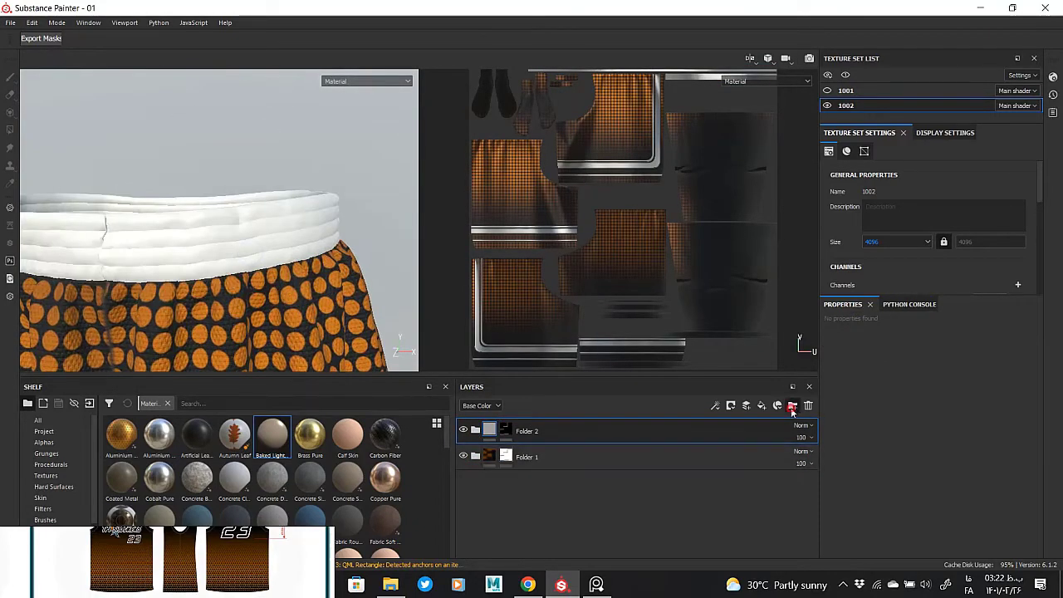
# - Create Folder 3 with a black mask and paste the copied weave layers into it
pyautogui.click(475, 431)
pyautogui.rightClick(490, 431)
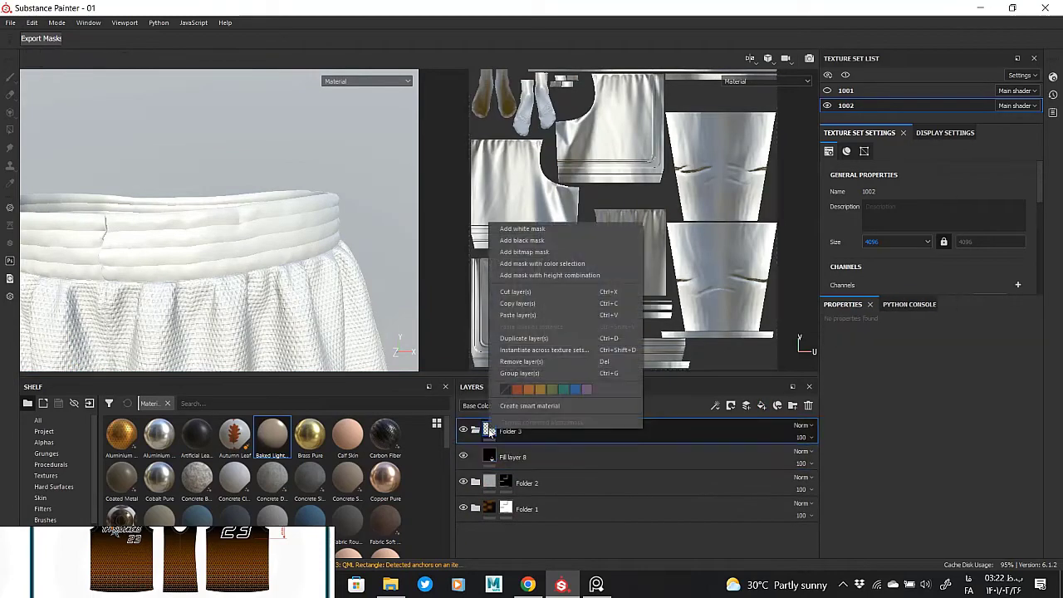
pyautogui.click(523, 240)
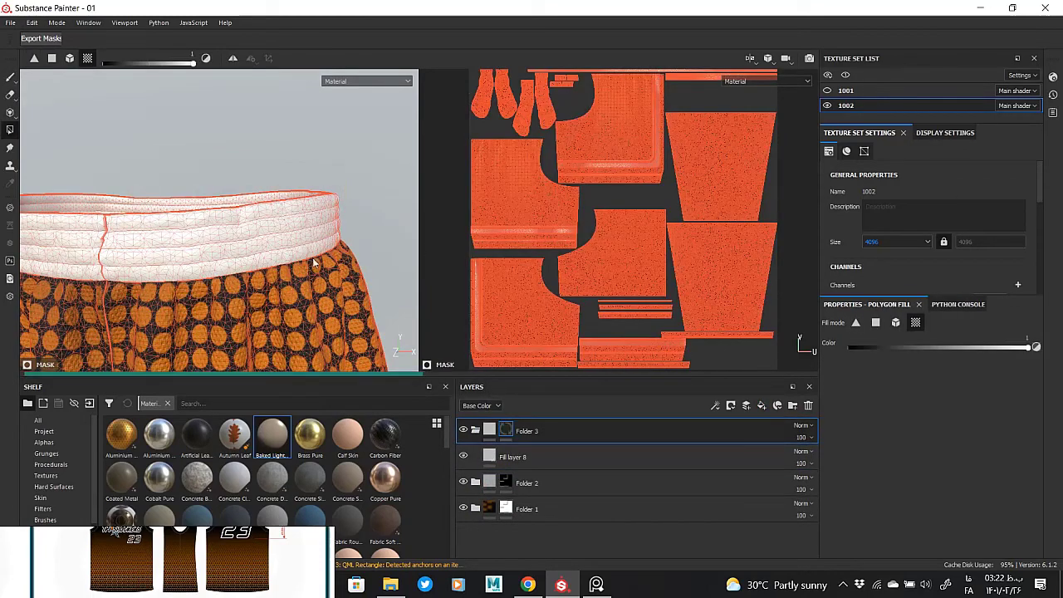
pyautogui.click(511, 457)
pyautogui.rightClick(525, 449)
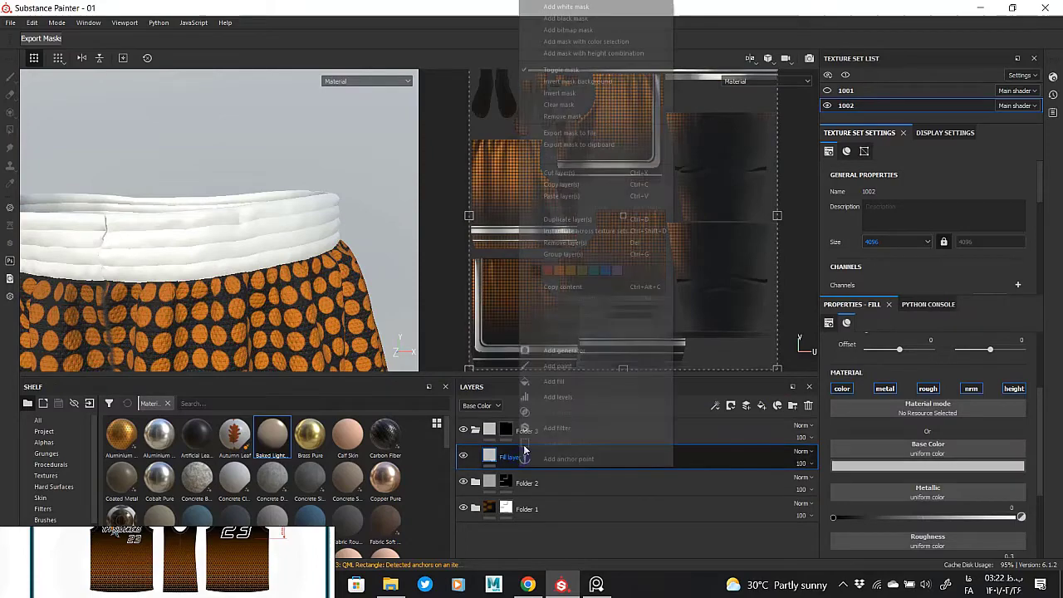
pyautogui.click(577, 198)
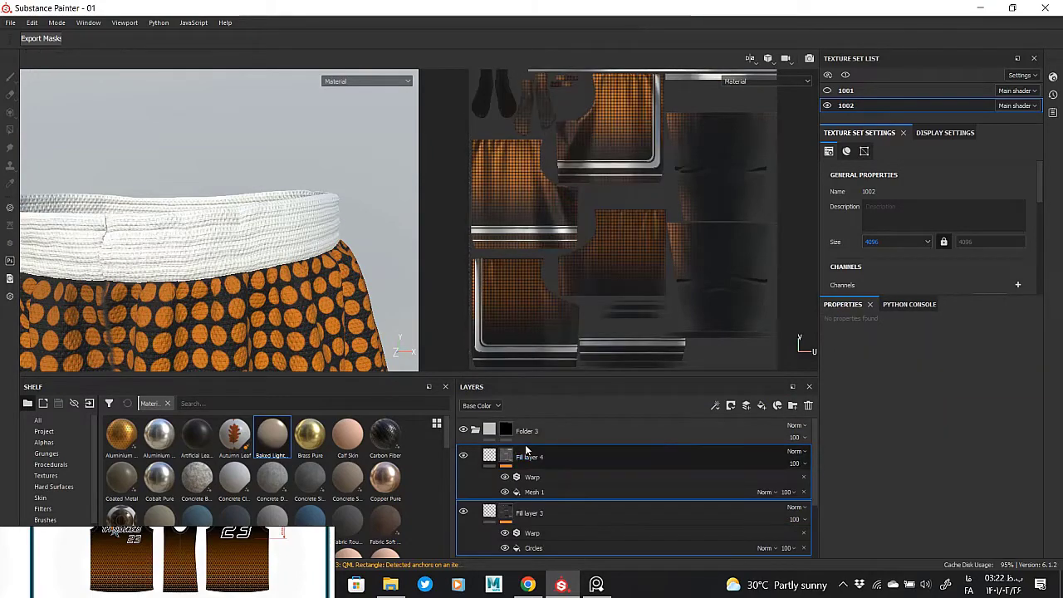
pyautogui.scroll(5, 285, 238)
pyautogui.scroll(-1, 541, 482)
# - Make Fill layer 8 black with normal off and roughness about 0.83, and hide Fill layer 3
pyautogui.click(513, 536)
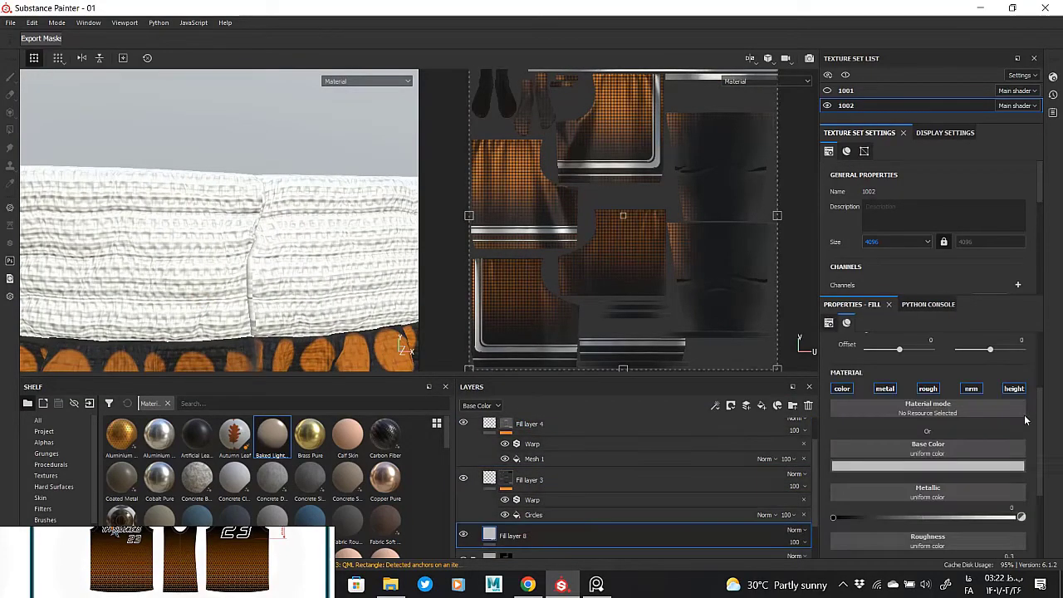
pyautogui.click(989, 467)
pyautogui.click(1050, 438)
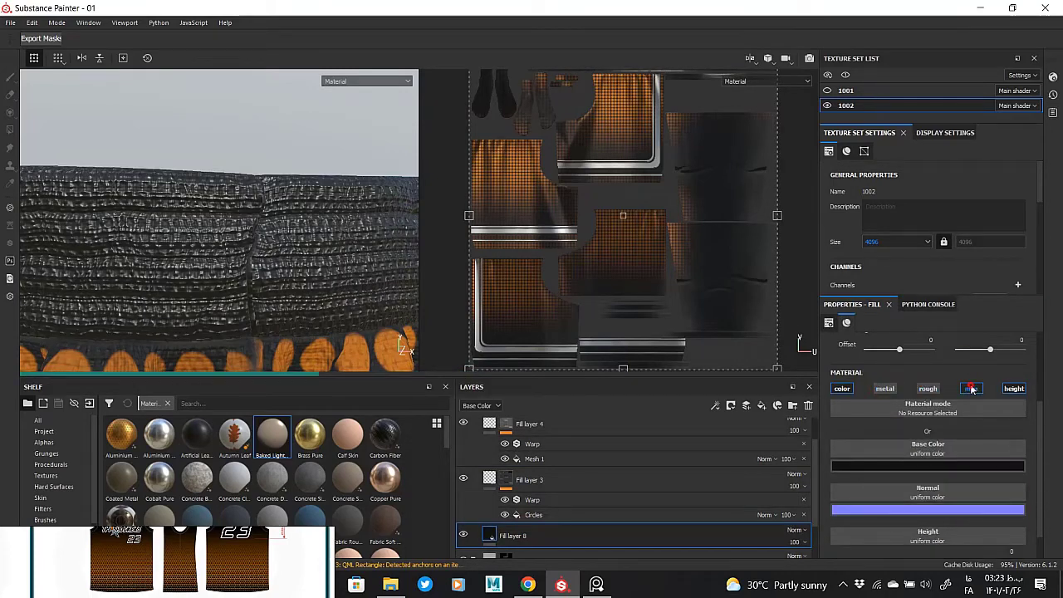
pyautogui.click(972, 389)
pyautogui.click(929, 389)
pyautogui.click(987, 517)
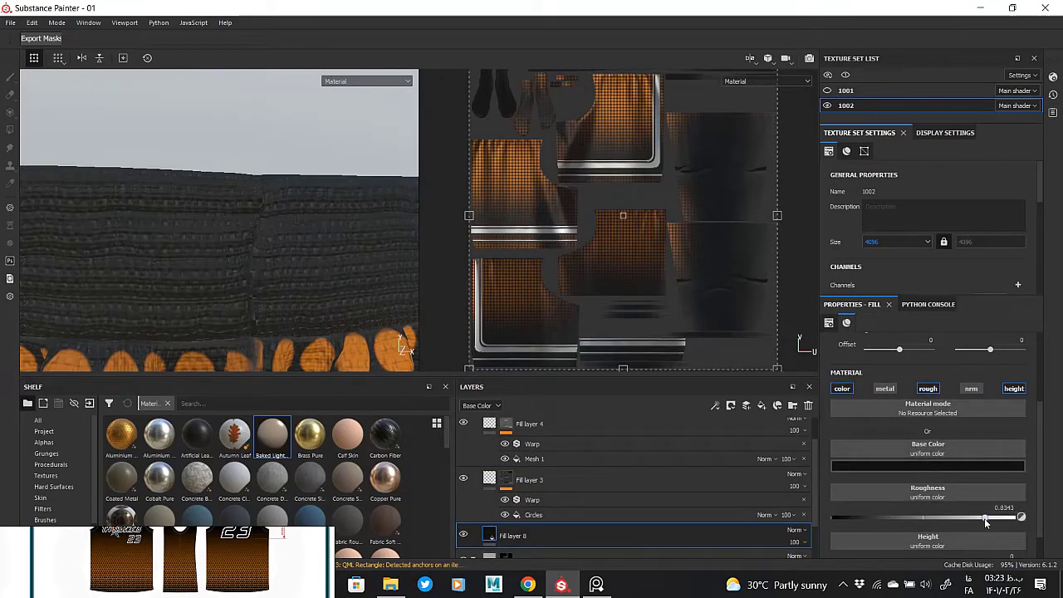
pyautogui.moveTo(256, 228)
pyautogui.keyDown('alt'); pyautogui.mouseDown()
pyautogui.moveTo(343, 208)
pyautogui.moveTo(197, 170)
pyautogui.moveTo(253, 211)
pyautogui.moveTo(234, 251)
pyautogui.mouseUp(); pyautogui.keyUp('alt')
pyautogui.click(463, 480)
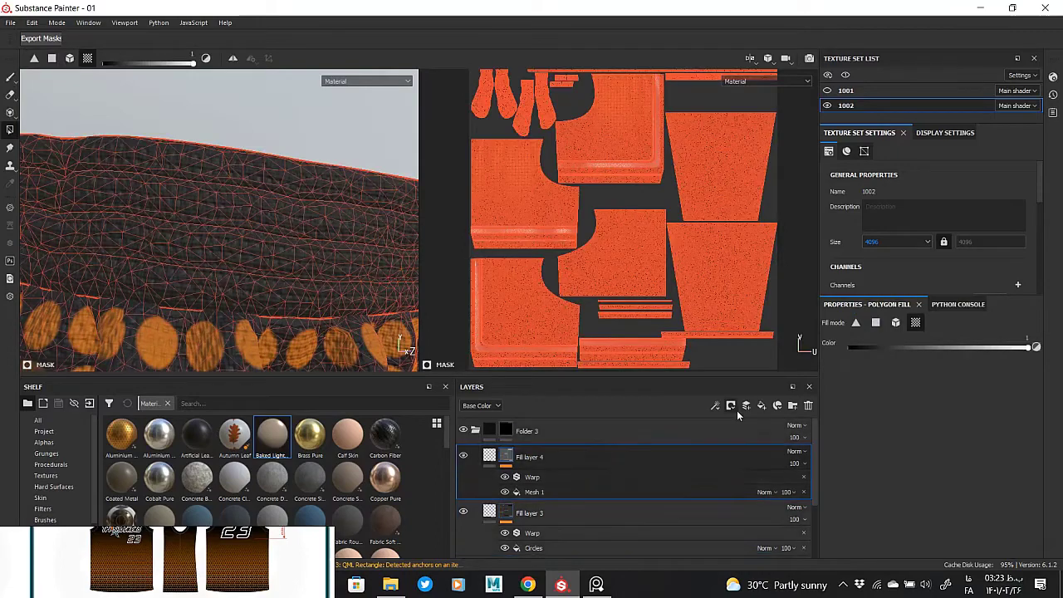
# - Add Fill layer 9 inside Folder 3 with a black mask filled by Directional Noise 4
pyautogui.click(737, 410)
pyautogui.rightClick(507, 456)
pyautogui.click(565, 149)
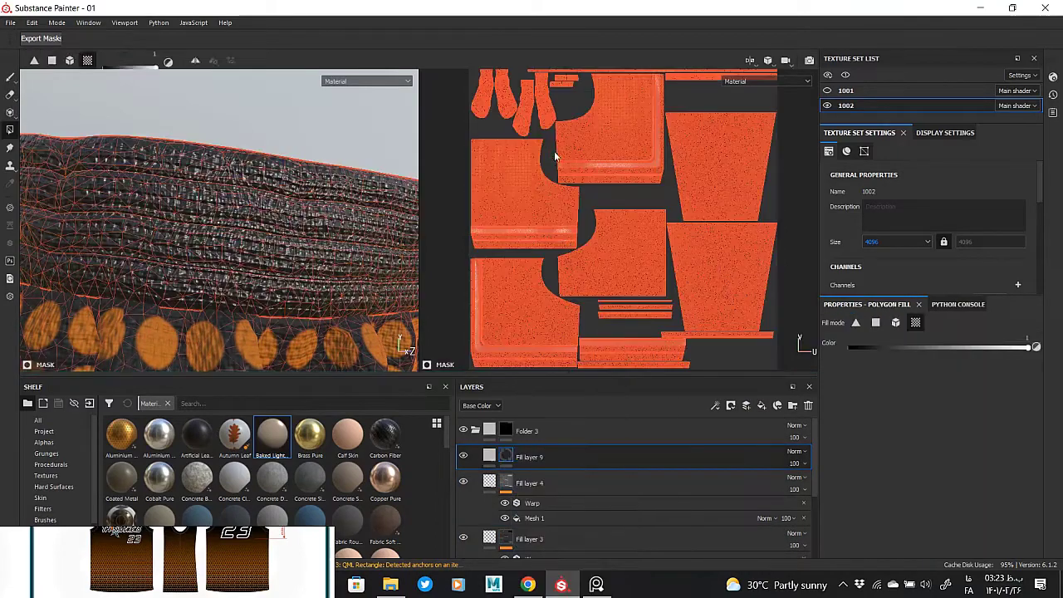
pyautogui.rightClick(508, 457)
pyautogui.click(542, 378)
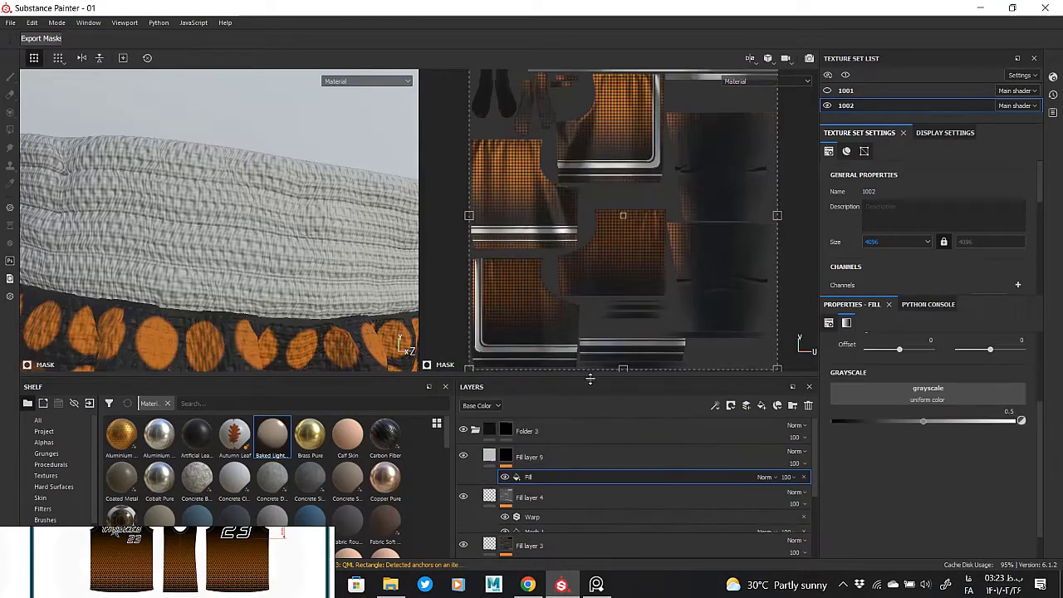
pyautogui.click(901, 396)
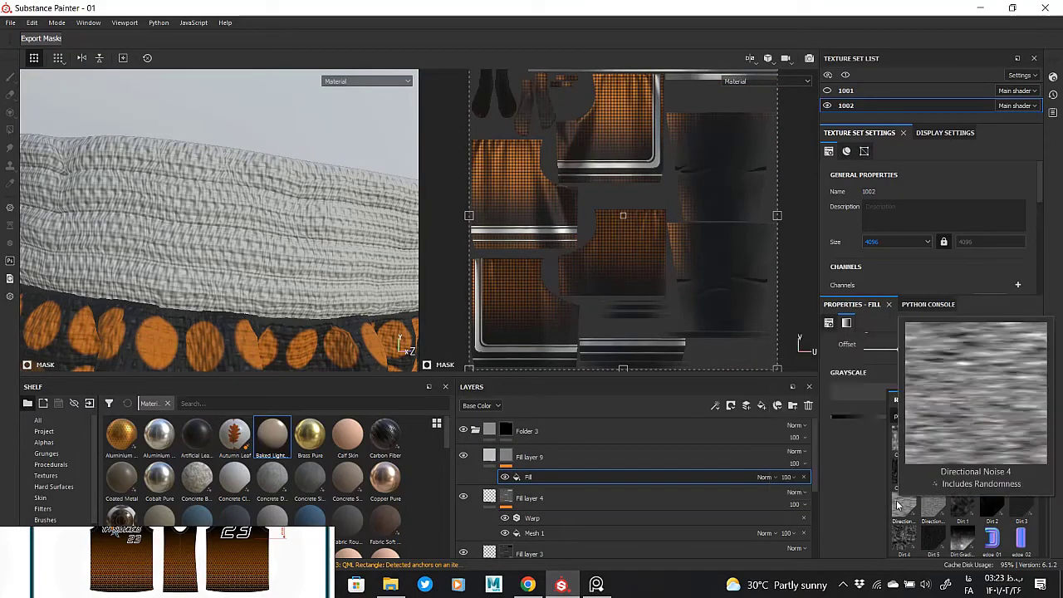
pyautogui.click(903, 504)
pyautogui.scroll(-2, 859, 532)
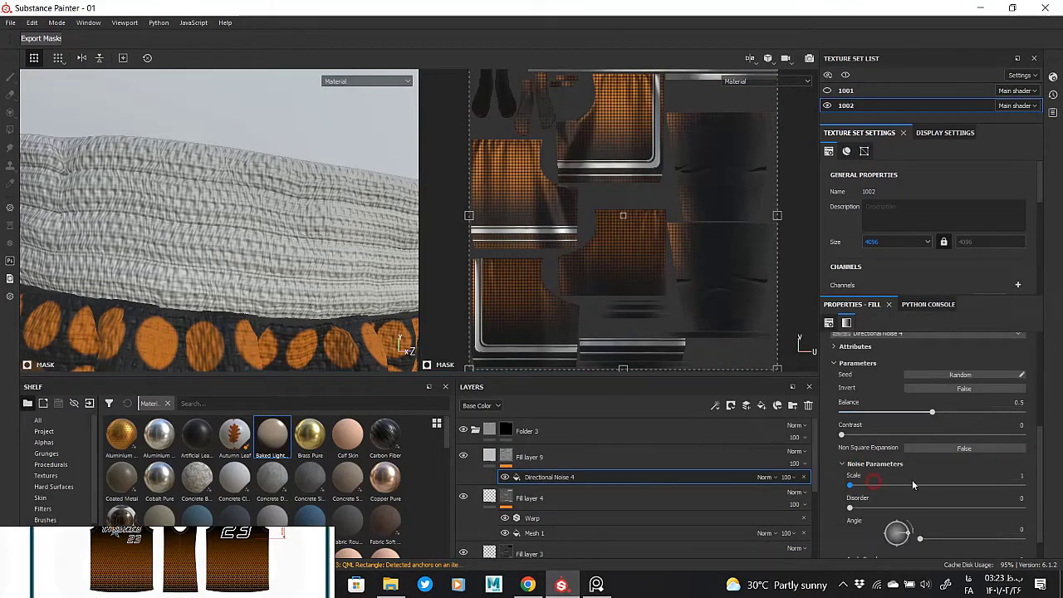
pyautogui.moveTo(912, 485); pyautogui.dragTo(946, 485)
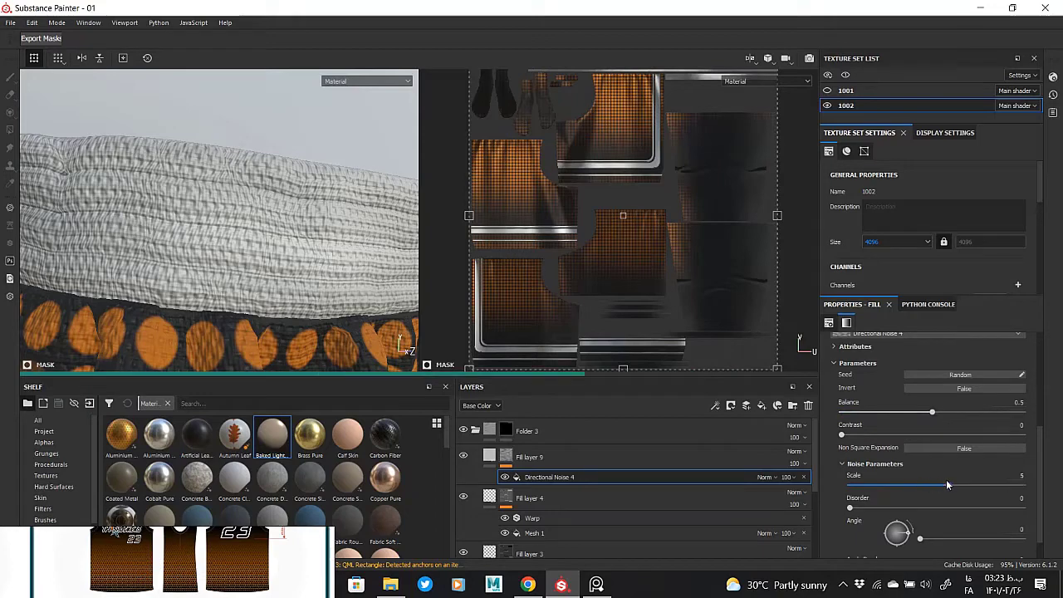
pyautogui.keyDown('alt'); pyautogui.click(508, 457); pyautogui.keyUp('alt')
# - Raise the noise mask's contrast to 0.66 and rotate it 90° into vertical streaks
pyautogui.scroll(-1, 947, 455)
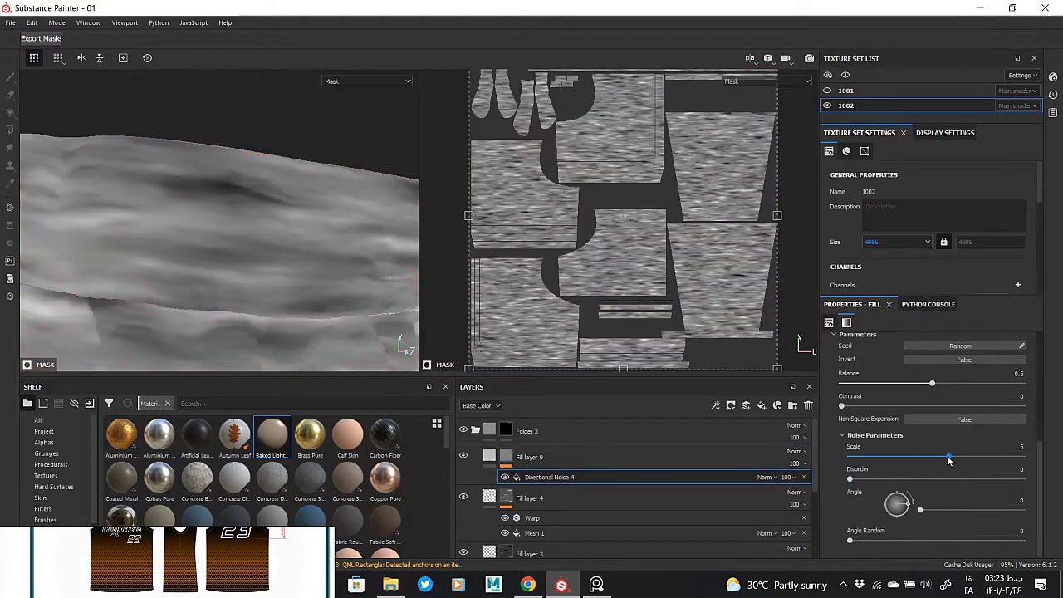
pyautogui.scroll(1, 934, 471)
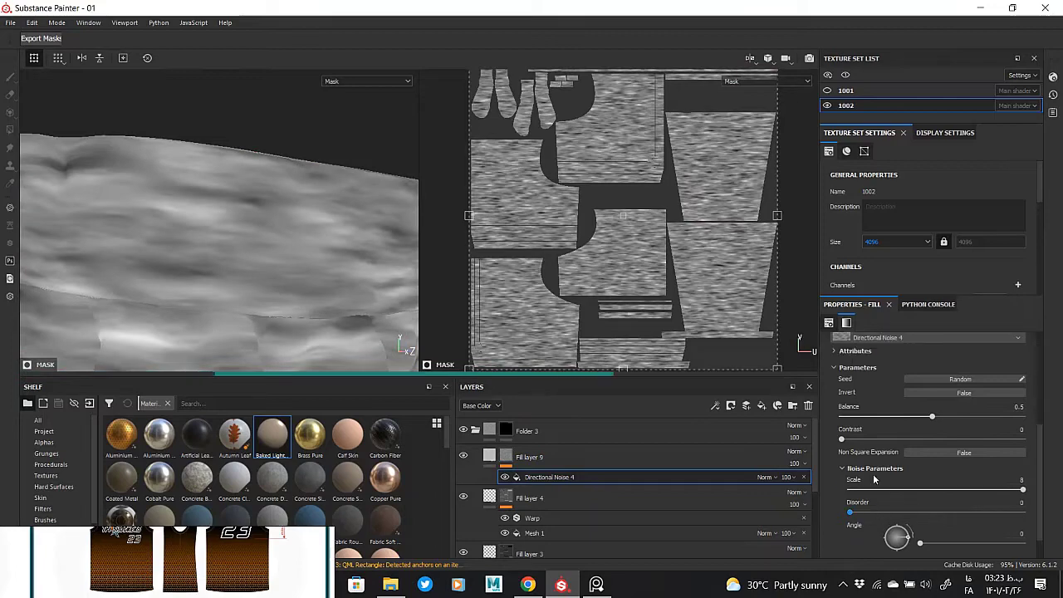
pyautogui.moveTo(842, 439); pyautogui.dragTo(942, 439)
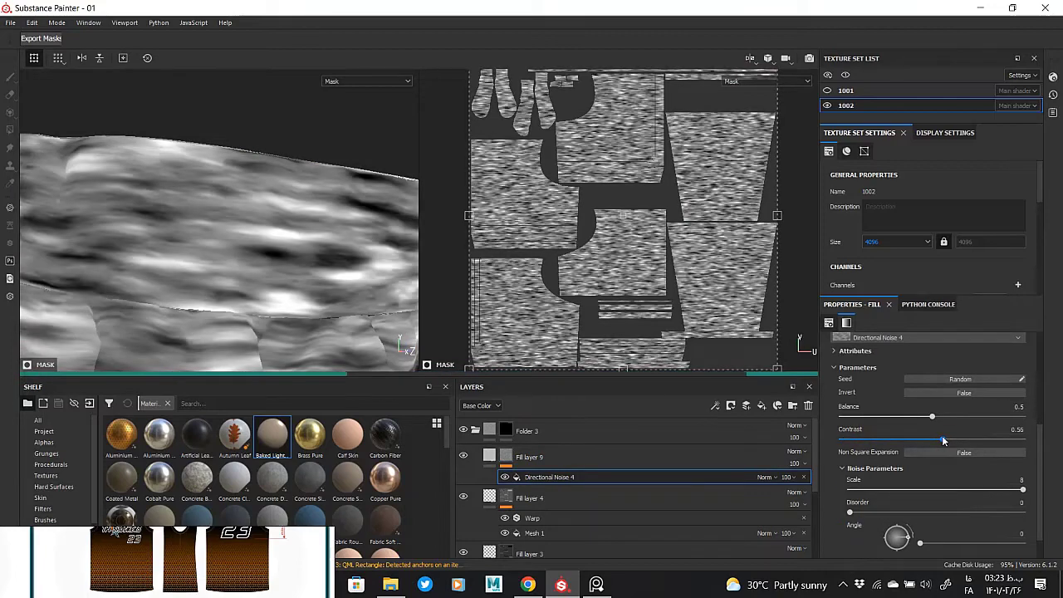
pyautogui.moveTo(942, 439); pyautogui.dragTo(962, 440)
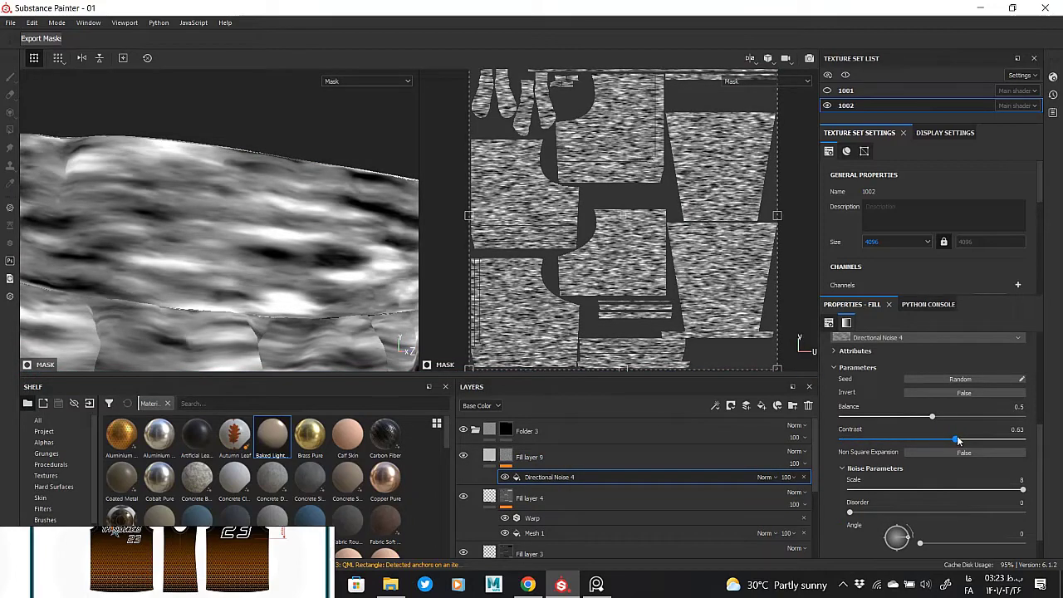
pyautogui.scroll(3, 981, 396)
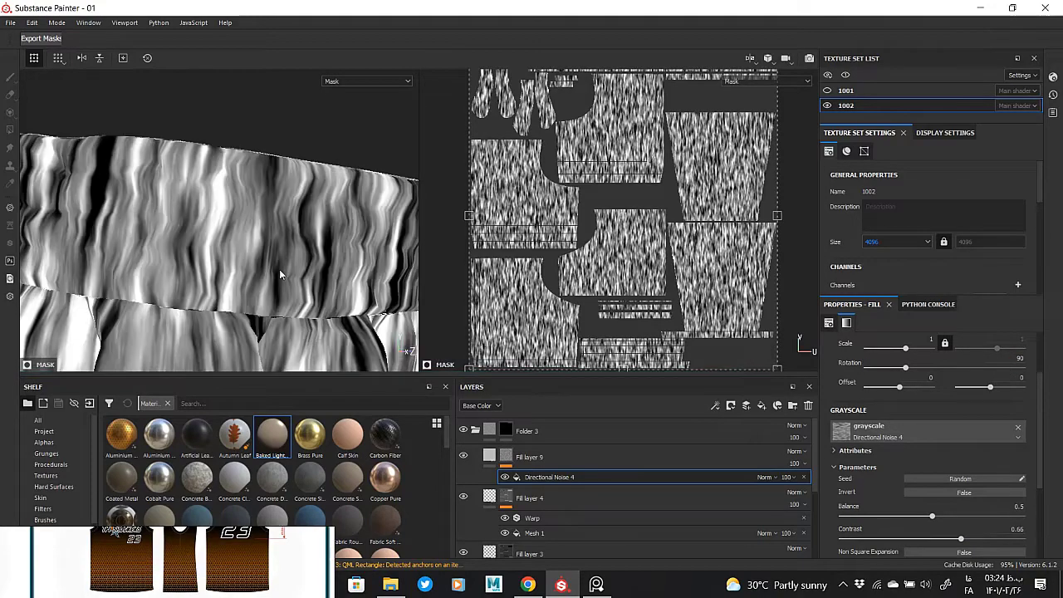
pyautogui.moveTo(279, 269)
pyautogui.keyDown('alt'); pyautogui.mouseDown()
pyautogui.moveTo(191, 252)
pyautogui.moveTo(360, 258)
pyautogui.moveTo(238, 238)
pyautogui.moveTo(249, 254)
pyautogui.moveTo(241, 286)
pyautogui.mouseUp(); pyautogui.keyUp('alt')
pyautogui.scroll(-1, 951, 523)
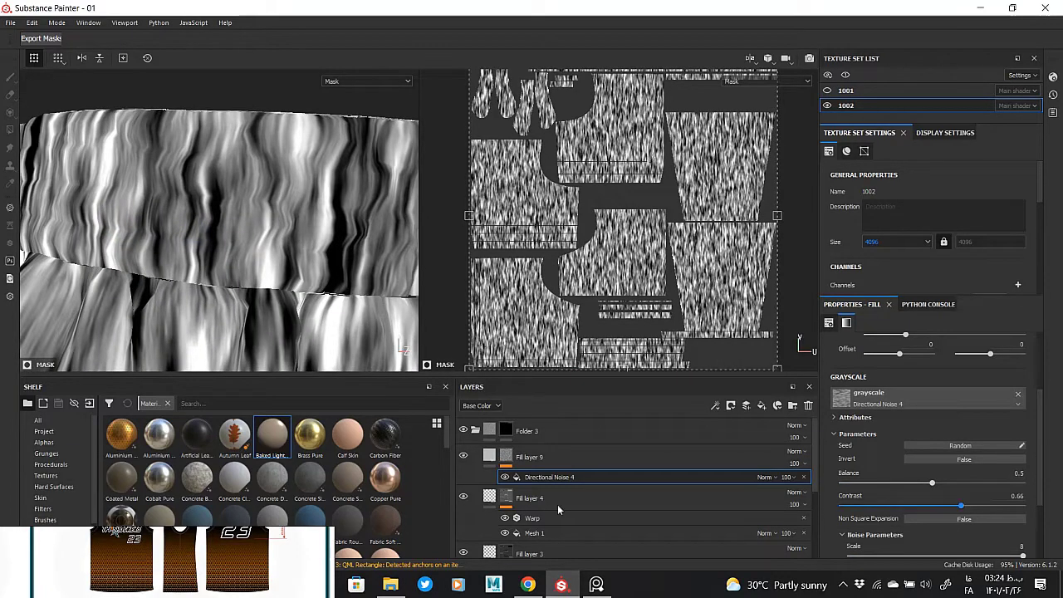
pyautogui.click(490, 457)
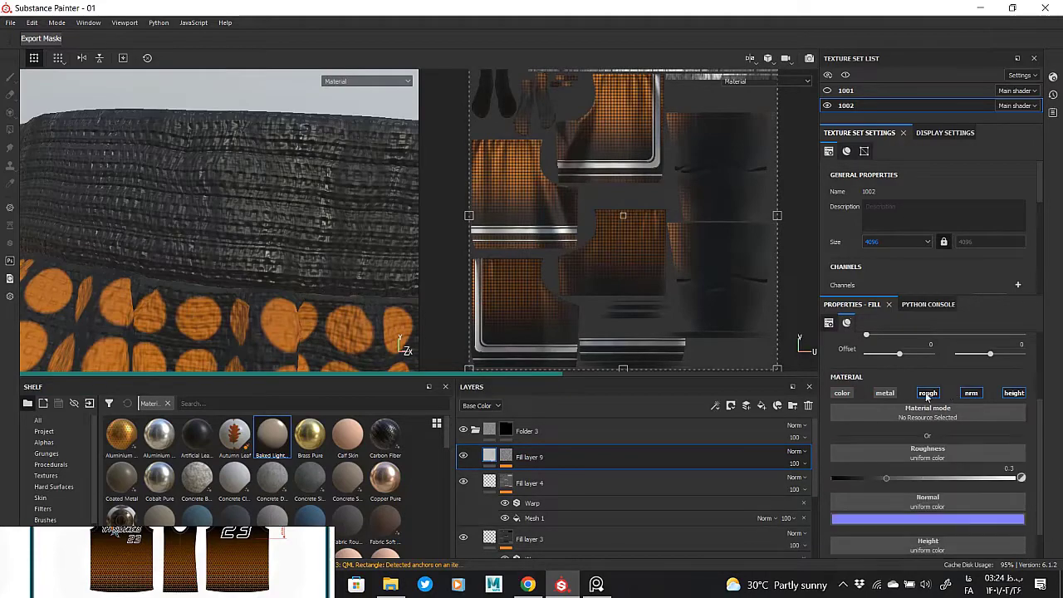
# - Set Fill layer 9's height to about 0.36 and try noise tiling scales from 2 to 4
pyautogui.moveTo(923, 478); pyautogui.dragTo(974, 477)
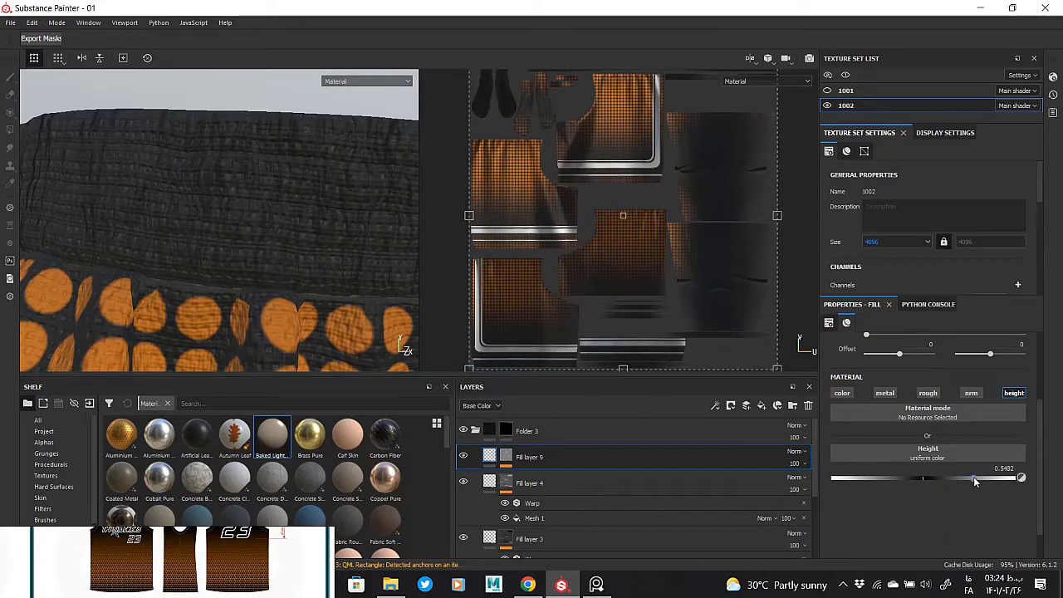
pyautogui.moveTo(184, 247)
pyautogui.keyDown('alt'); pyautogui.mouseDown()
pyautogui.moveTo(211, 246)
pyautogui.moveTo(117, 245)
pyautogui.moveTo(228, 208)
pyautogui.moveTo(254, 279)
pyautogui.moveTo(316, 274)
pyautogui.mouseUp(); pyautogui.keyUp('alt')
pyautogui.moveTo(974, 478); pyautogui.dragTo(913, 482)
pyautogui.keyDown('alt'); pyautogui.click(505, 459); pyautogui.keyUp('alt')
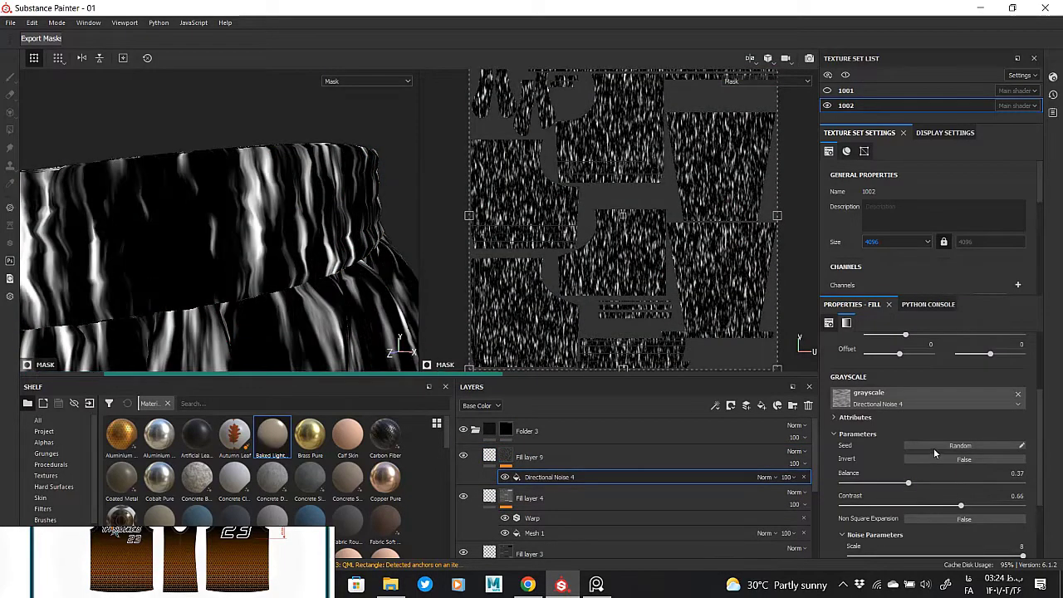
pyautogui.scroll(3, 934, 449)
pyautogui.write('2')
pyautogui.press('Return')
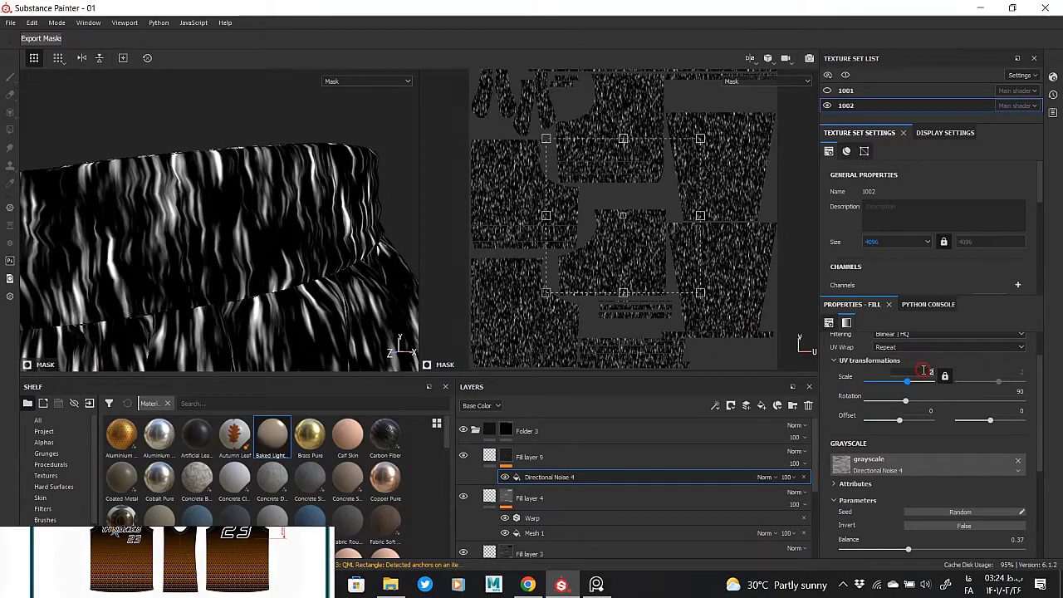
pyautogui.press('Return')
pyautogui.write('4')
pyautogui.press('Return')
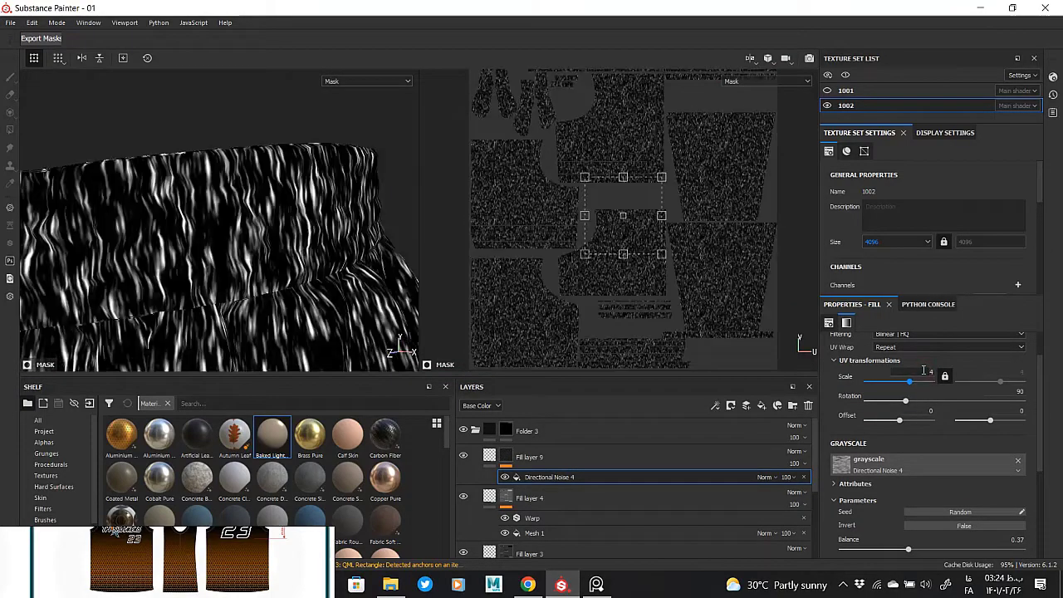
# - Raise the noise mask's contrast to 0.73 and add a slight random angle to its streaks
pyautogui.keyDown('alt'); pyautogui.moveTo(271, 309); pyautogui.dragTo(244, 237); pyautogui.keyUp('alt')
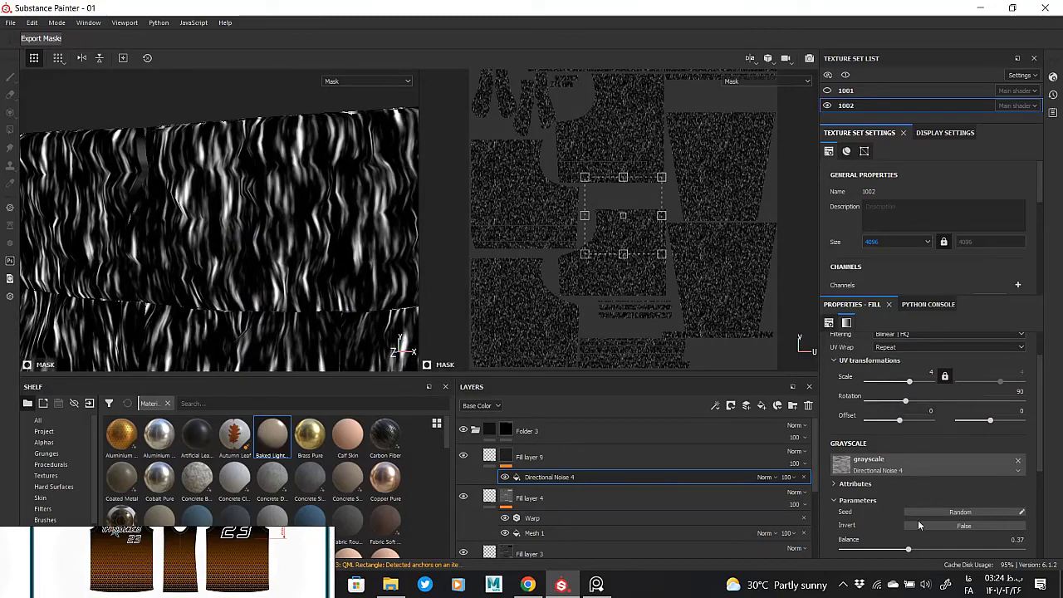
pyautogui.scroll(-1, 919, 525)
pyautogui.moveTo(908, 516); pyautogui.dragTo(910, 517)
pyautogui.moveTo(961, 539); pyautogui.dragTo(975, 541)
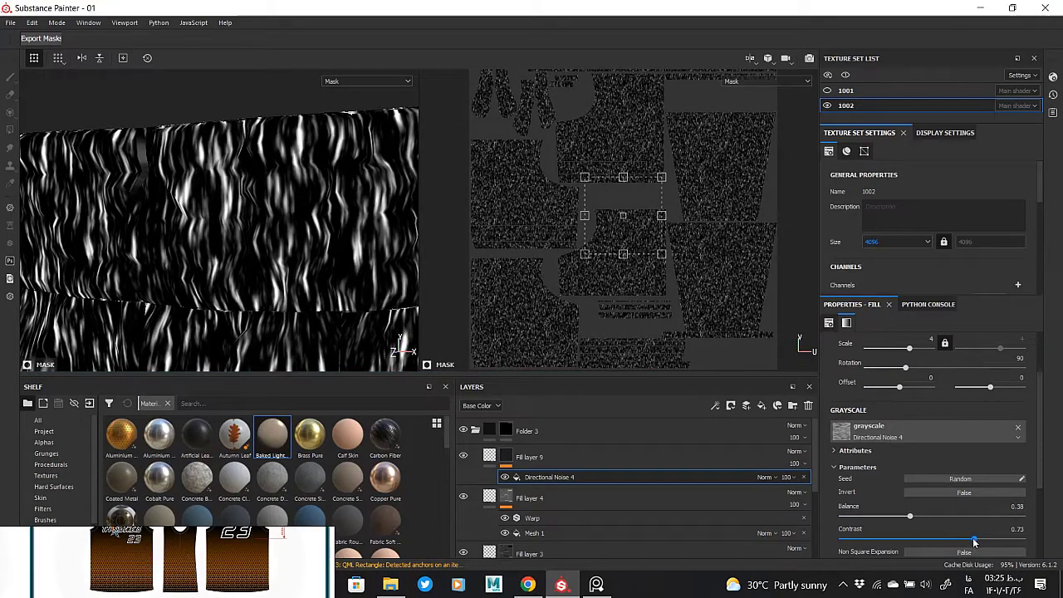
pyautogui.scroll(-2, 900, 494)
pyautogui.scroll(-2, 904, 532)
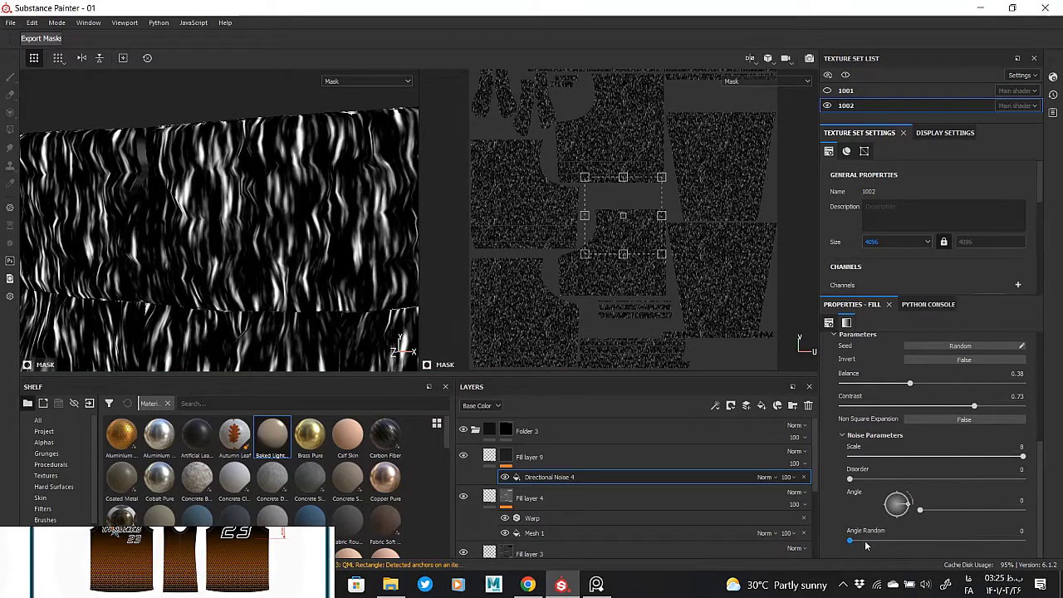
pyautogui.click(865, 545)
pyautogui.click(581, 458)
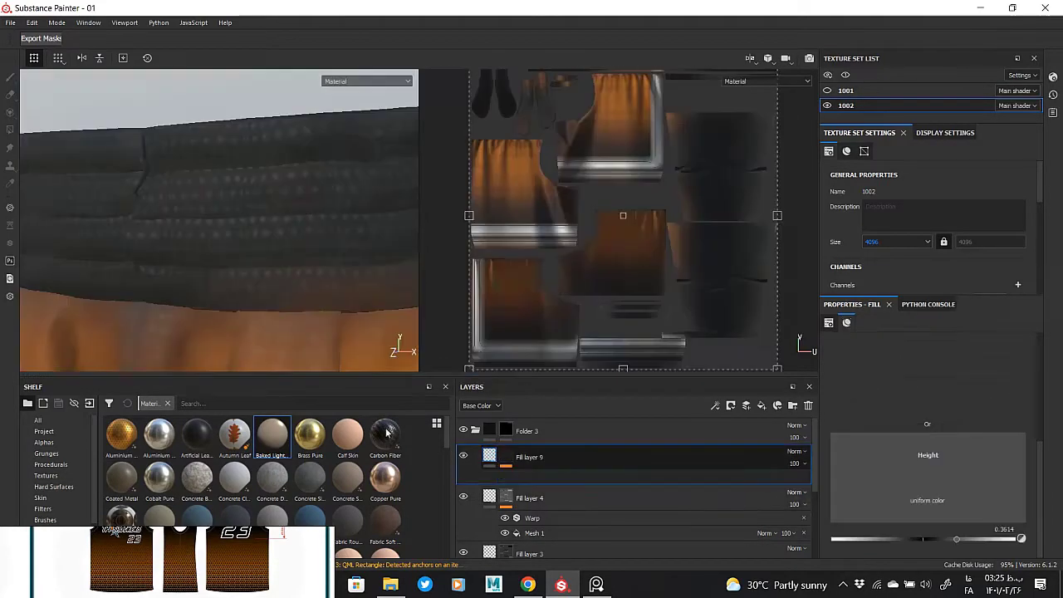
pyautogui.moveTo(241, 254)
pyautogui.keyDown('alt'); pyautogui.mouseDown()
pyautogui.moveTo(208, 234)
pyautogui.moveTo(231, 254)
pyautogui.mouseUp(); pyautogui.keyUp('alt')
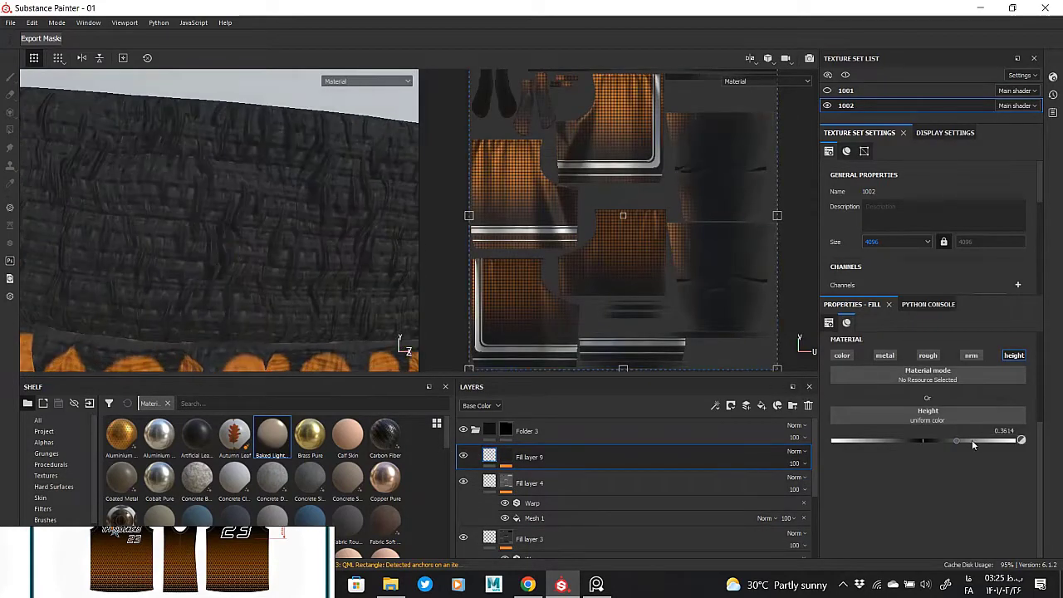
# - Add a Blur filter above Directional Noise 4, inspect the result, then delete it
pyautogui.click(506, 457)
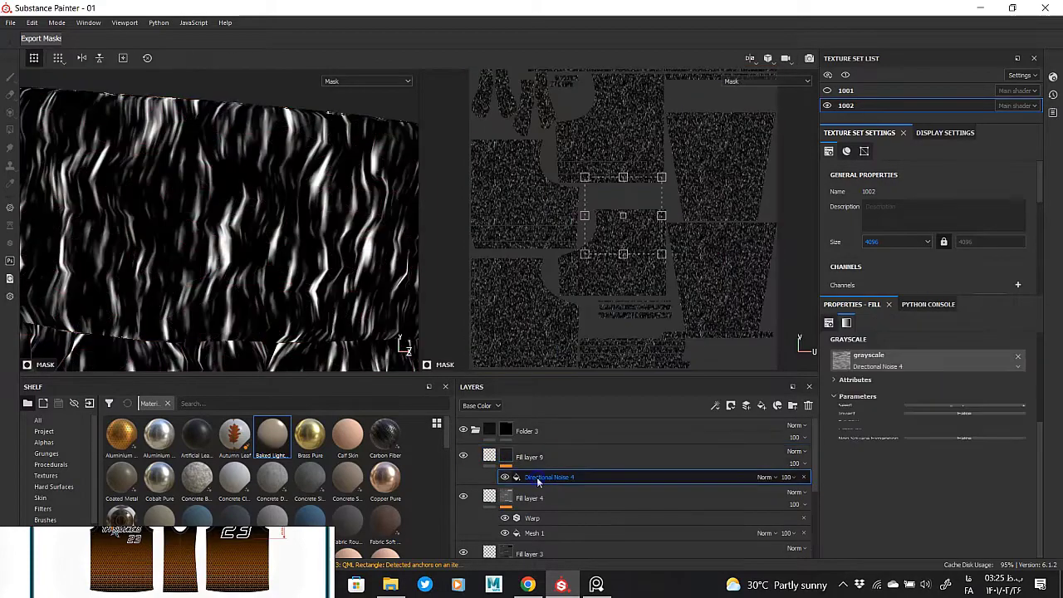
pyautogui.rightClick(536, 477)
pyautogui.click(582, 407)
pyautogui.click(932, 338)
pyautogui.click(1007, 375)
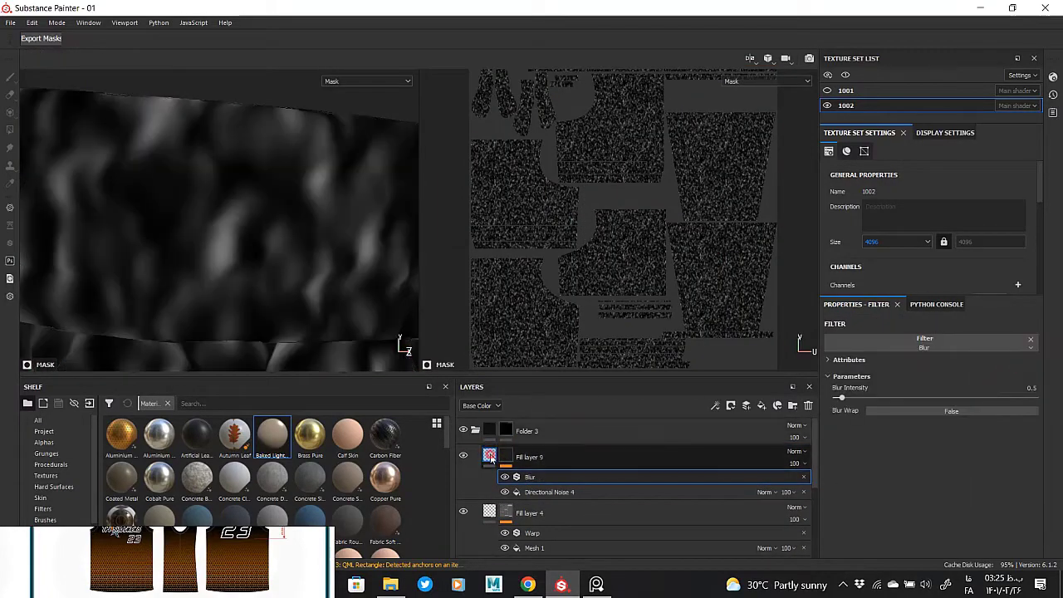
pyautogui.click(524, 460)
pyautogui.click(528, 473)
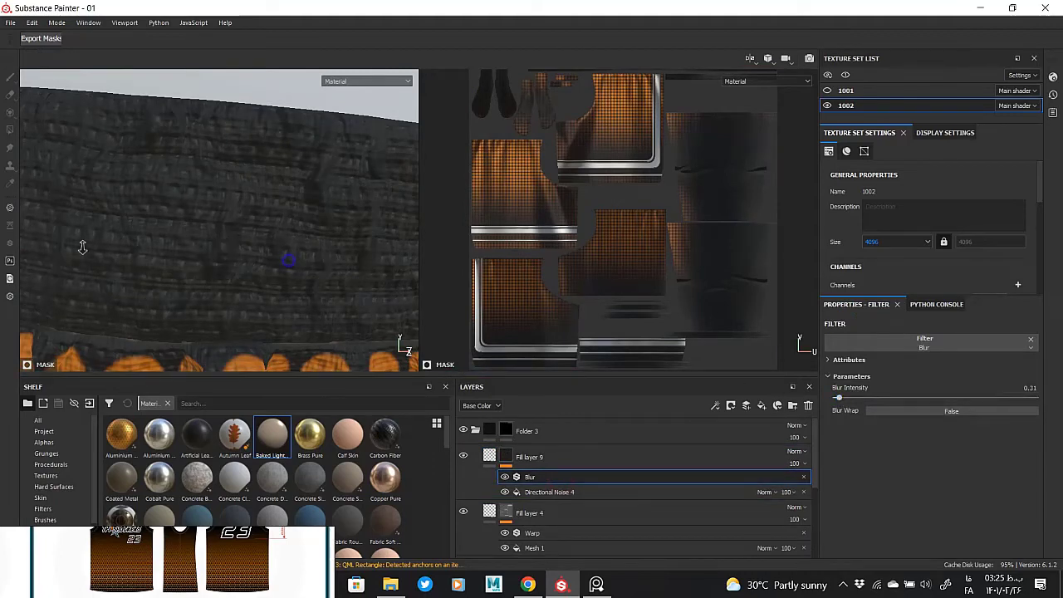
pyautogui.moveTo(83, 248)
pyautogui.keyDown('alt'); pyautogui.mouseDown()
pyautogui.moveTo(204, 258)
pyautogui.moveTo(480, 436)
pyautogui.mouseUp(); pyautogui.keyUp('alt')
pyautogui.click(803, 477)
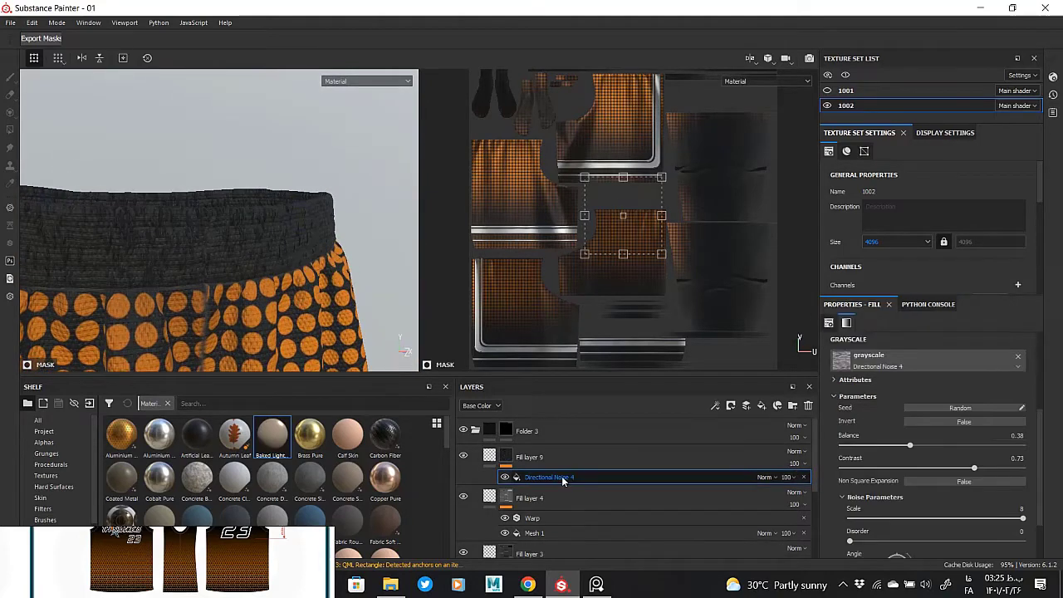
# - Open the mask's grayscale source choices to replace Directional Noise 4
pyautogui.scroll(3, 926, 428)
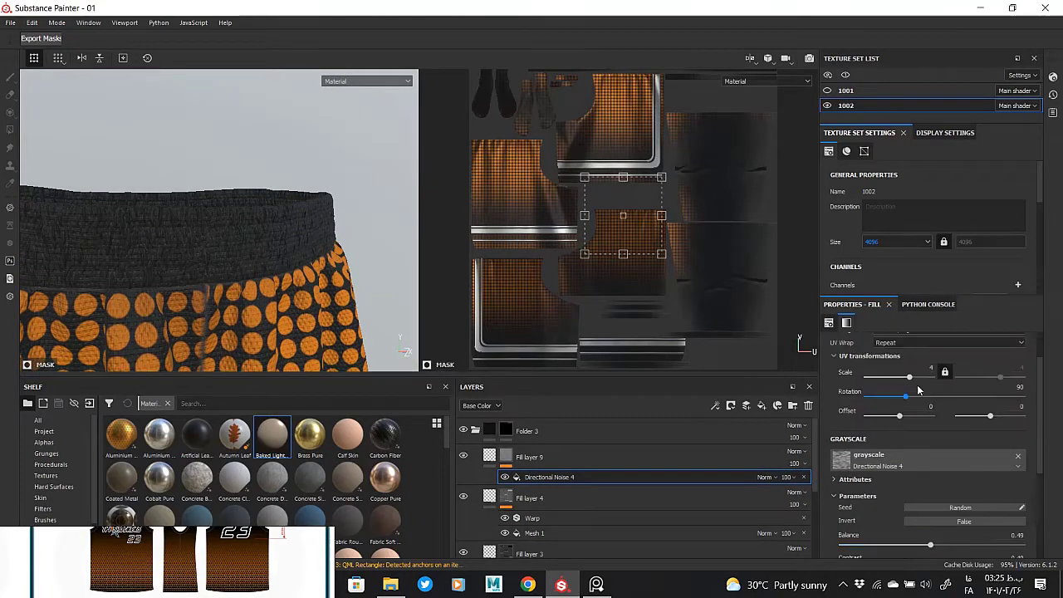
pyautogui.moveTo(192, 332)
pyautogui.keyDown('alt'); pyautogui.mouseDown()
pyautogui.moveTo(191, 230)
pyautogui.moveTo(269, 304)
pyautogui.moveTo(138, 268)
pyautogui.moveTo(255, 261)
pyautogui.moveTo(248, 273)
pyautogui.mouseUp(); pyautogui.keyUp('alt')
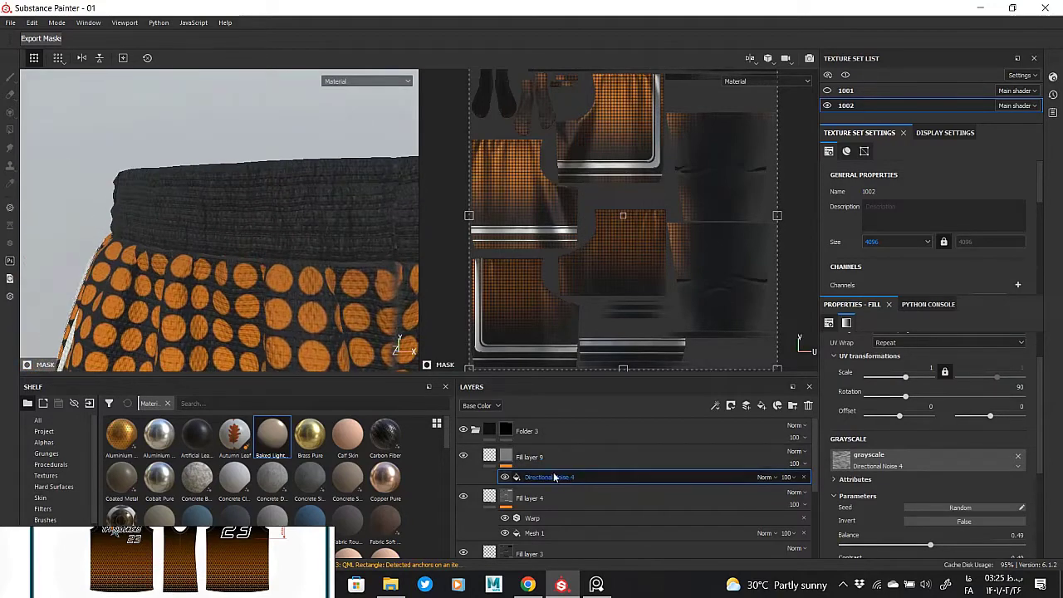
pyautogui.click(842, 459)
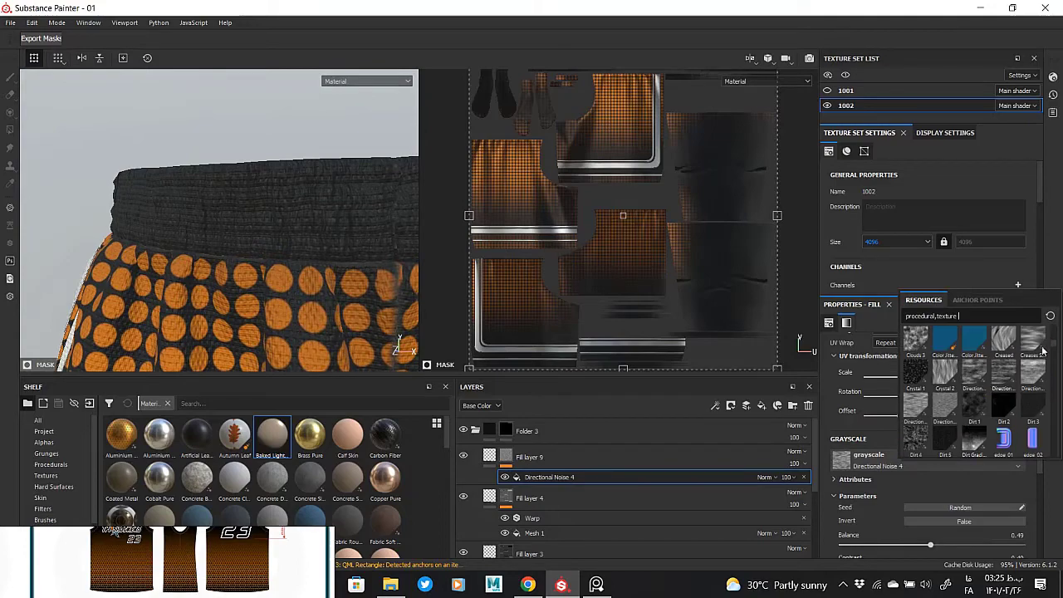
# - Swap the mask source to Creases Soft and push its frequency up to 256
pyautogui.click(1033, 439)
pyautogui.press('m')
pyautogui.scroll(-2, 864, 482)
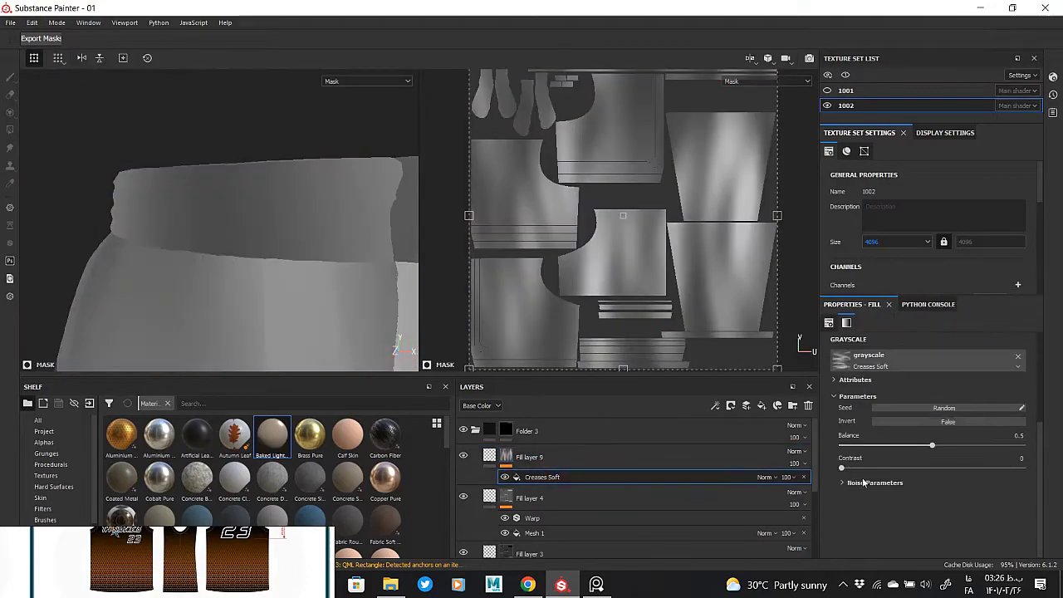
pyautogui.moveTo(861, 518); pyautogui.dragTo(1051, 521)
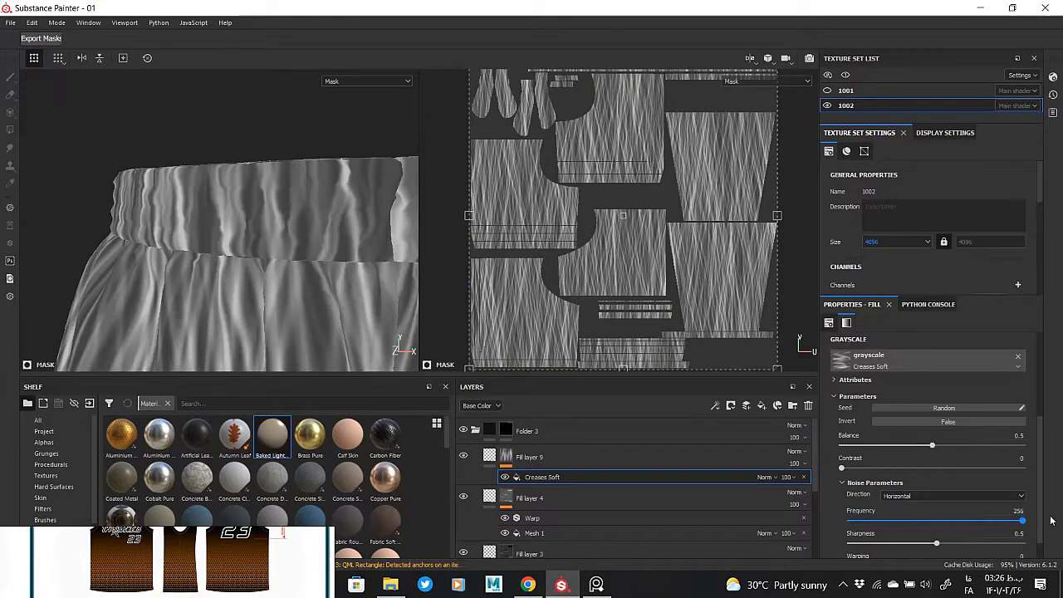
pyautogui.moveTo(986, 546); pyautogui.dragTo(937, 544)
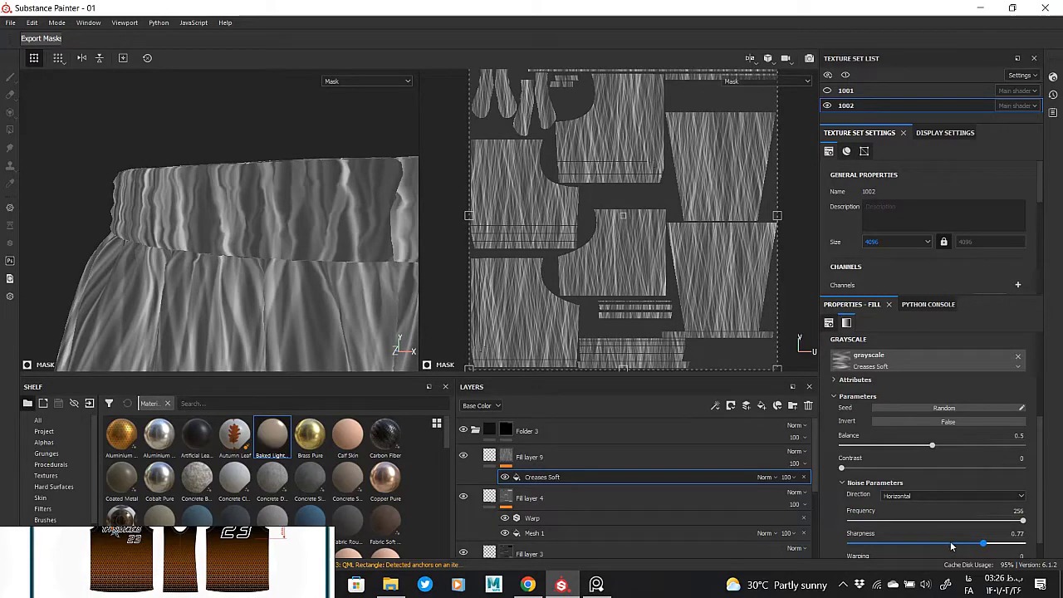
pyautogui.scroll(-1, 939, 540)
pyautogui.scroll(2, 928, 466)
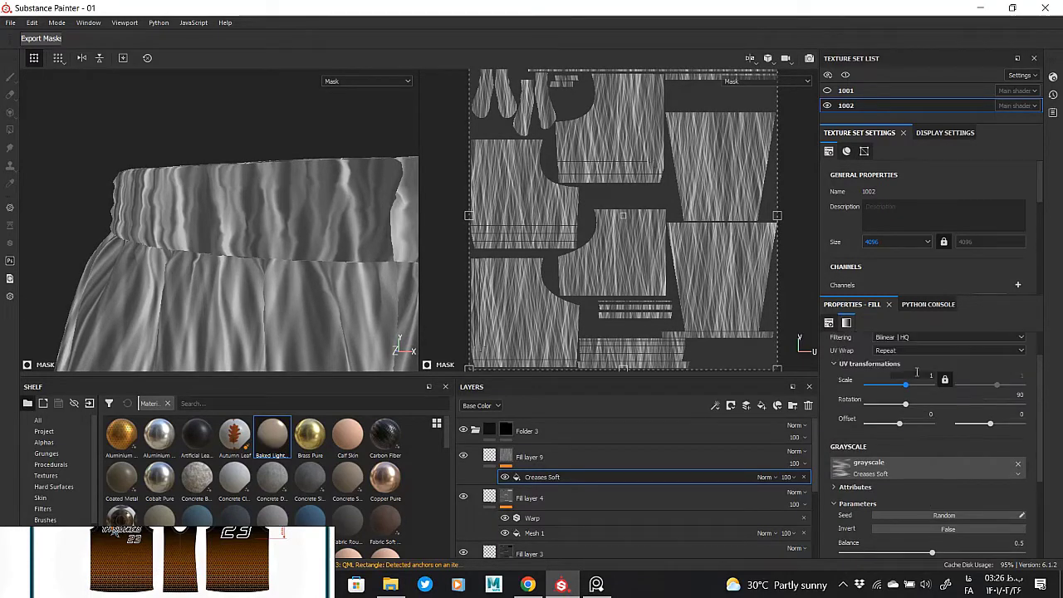
pyautogui.moveTo(925, 379); pyautogui.dragTo(931, 376)
pyautogui.scroll(3, 310, 226)
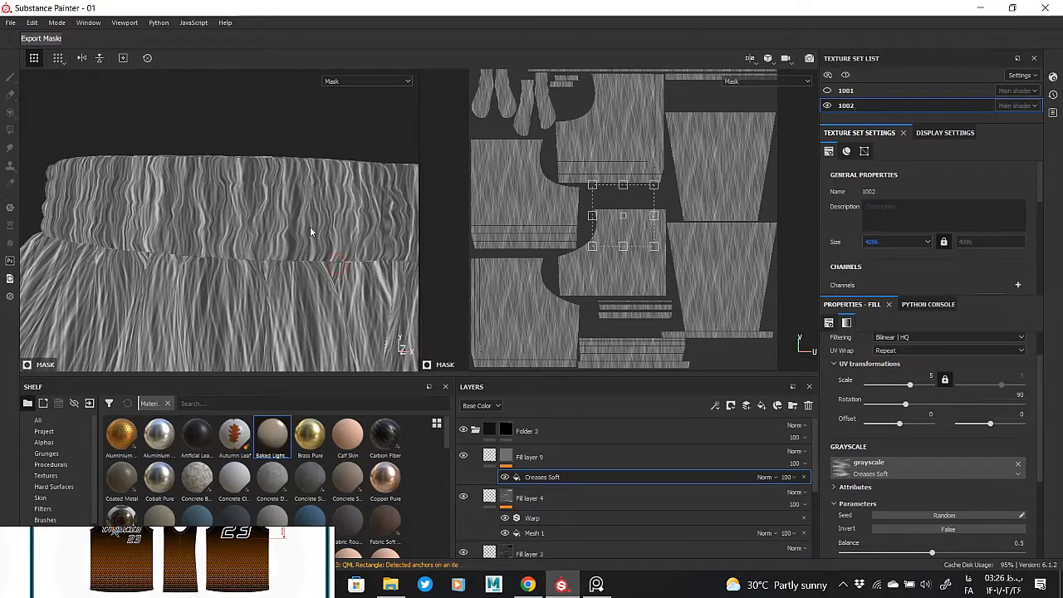
# - Settle the creases at frequency 148, balance 0.6 and sharpness 0.08
pyautogui.click(529, 457)
pyautogui.moveTo(259, 288)
pyautogui.keyDown('alt'); pyautogui.mouseDown()
pyautogui.moveTo(232, 252)
pyautogui.moveTo(225, 302)
pyautogui.mouseUp(); pyautogui.keyUp('alt')
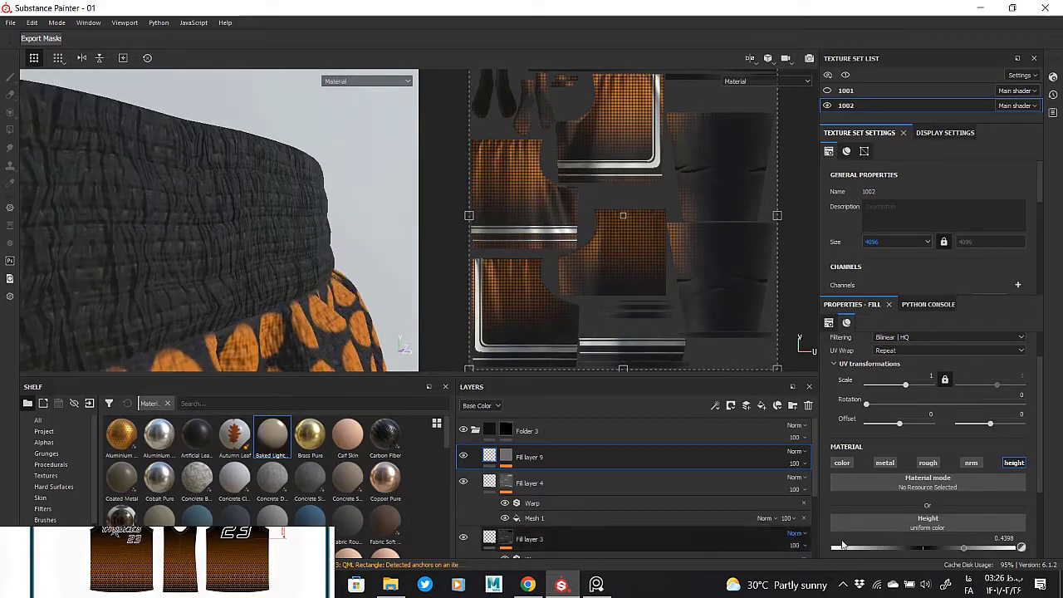
pyautogui.hotkey('ctrl', 'z')
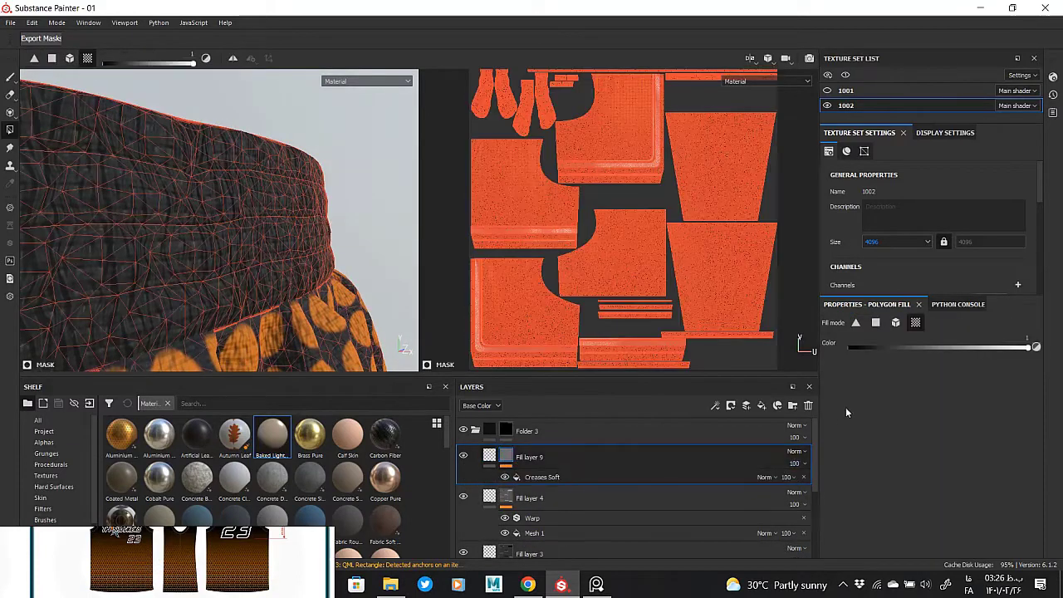
pyautogui.hotkey('ctrl', 'z')
pyautogui.scroll(-1, 894, 528)
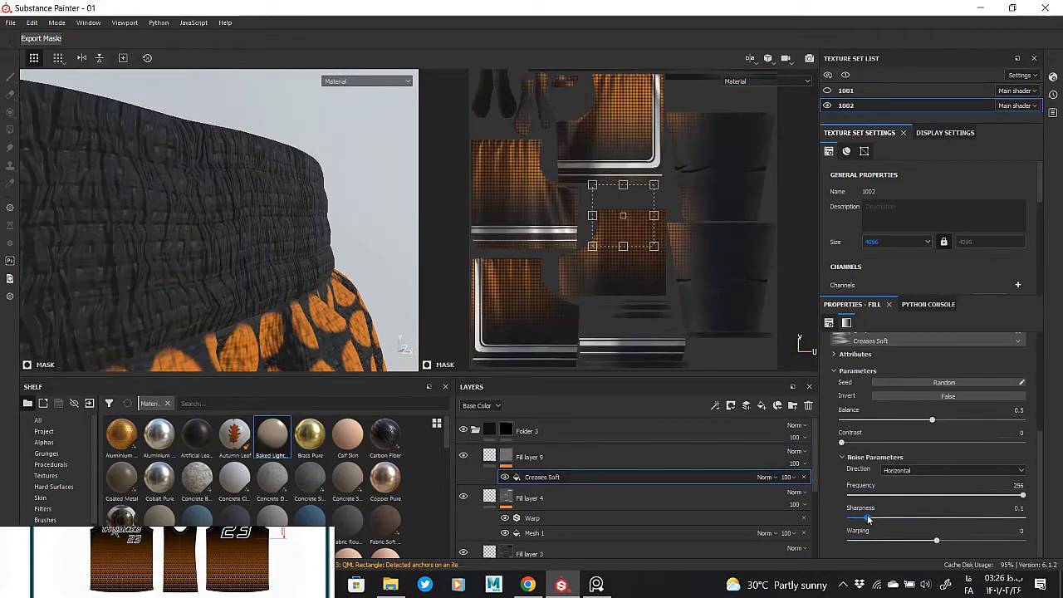
pyautogui.moveTo(968, 495)
pyautogui.mouseDown()
pyautogui.moveTo(992, 497)
pyautogui.moveTo(950, 495)
pyautogui.mouseUp()
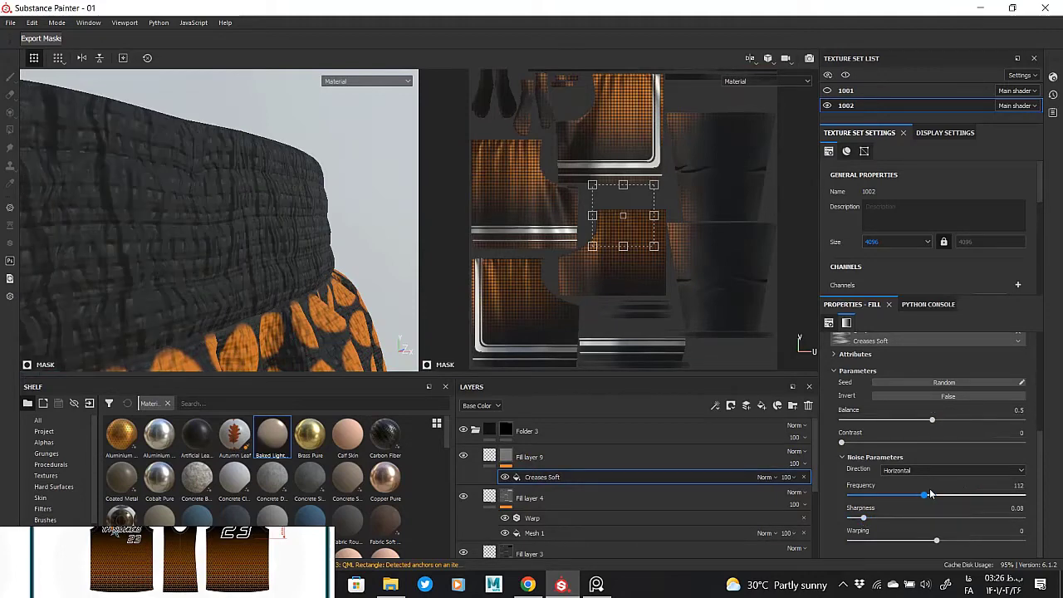
pyautogui.press('4')
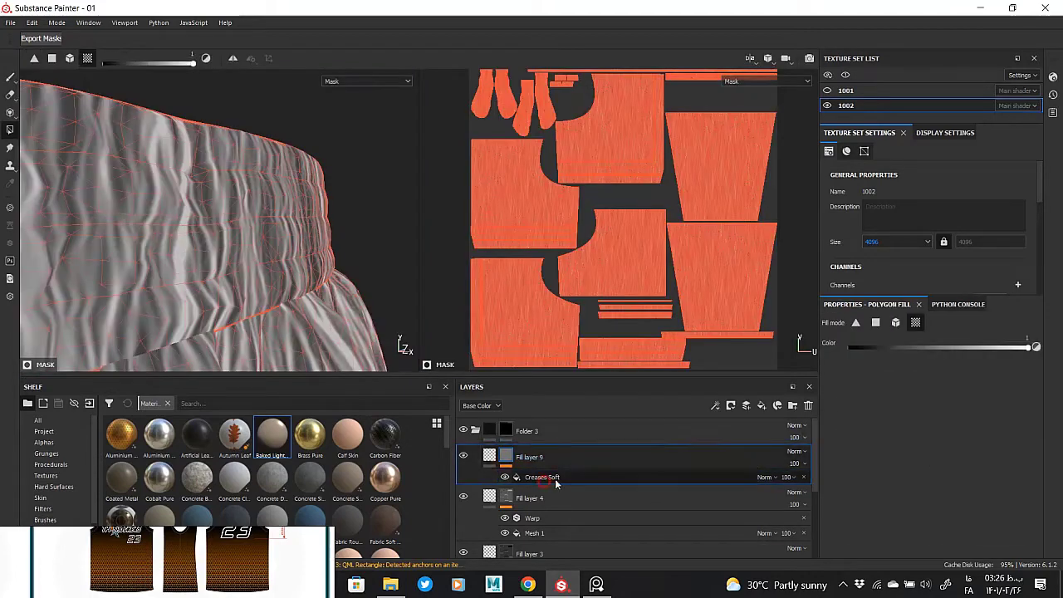
pyautogui.click(557, 483)
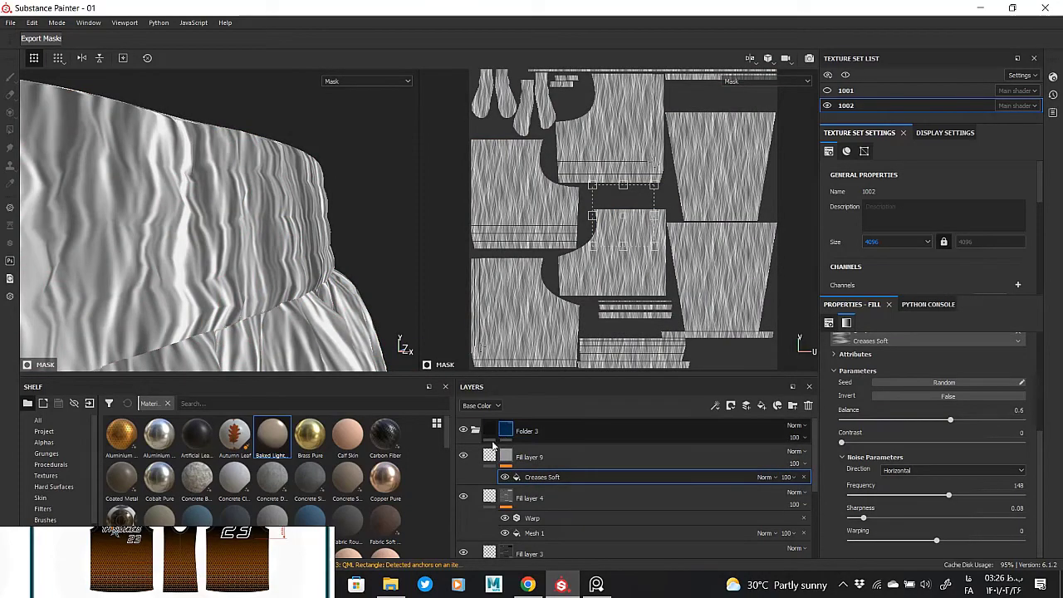
pyautogui.click(493, 449)
pyautogui.moveTo(259, 290)
pyautogui.keyDown('alt'); pyautogui.mouseDown()
pyautogui.moveTo(365, 303)
pyautogui.moveTo(163, 292)
pyautogui.moveTo(249, 249)
pyautogui.mouseUp(); pyautogui.keyUp('alt')
# - Inspect the waistband's Fill layer 8, then make texture set 1001 visible to show the jersey
pyautogui.scroll(-3, 585, 496)
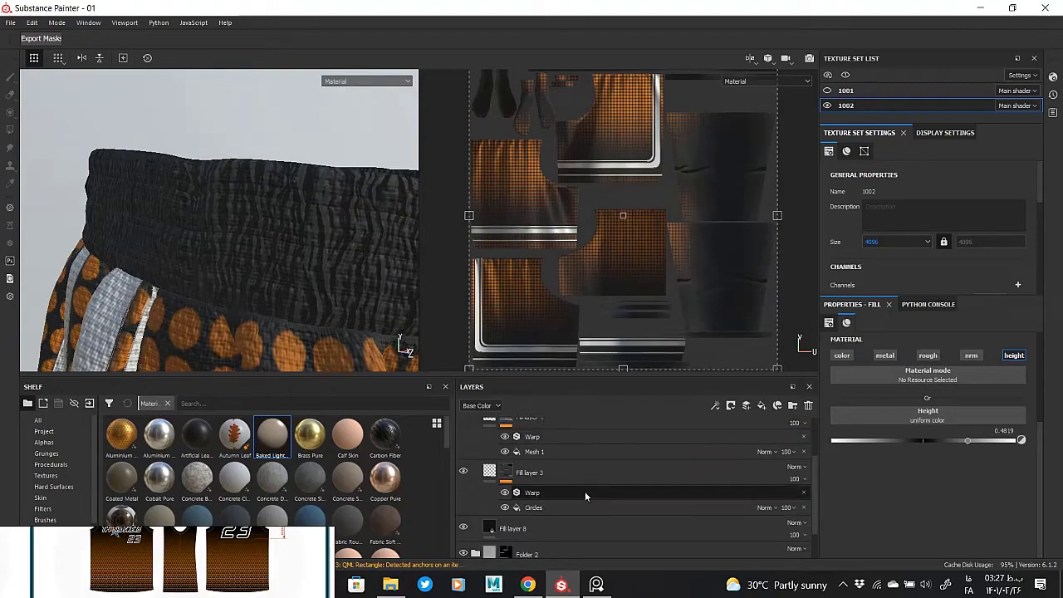
pyautogui.click(629, 523)
pyautogui.moveTo(329, 340)
pyautogui.keyDown('alt'); pyautogui.mouseDown()
pyautogui.moveTo(307, 261)
pyautogui.moveTo(238, 264)
pyautogui.moveTo(274, 266)
pyautogui.mouseUp(); pyautogui.keyUp('alt')
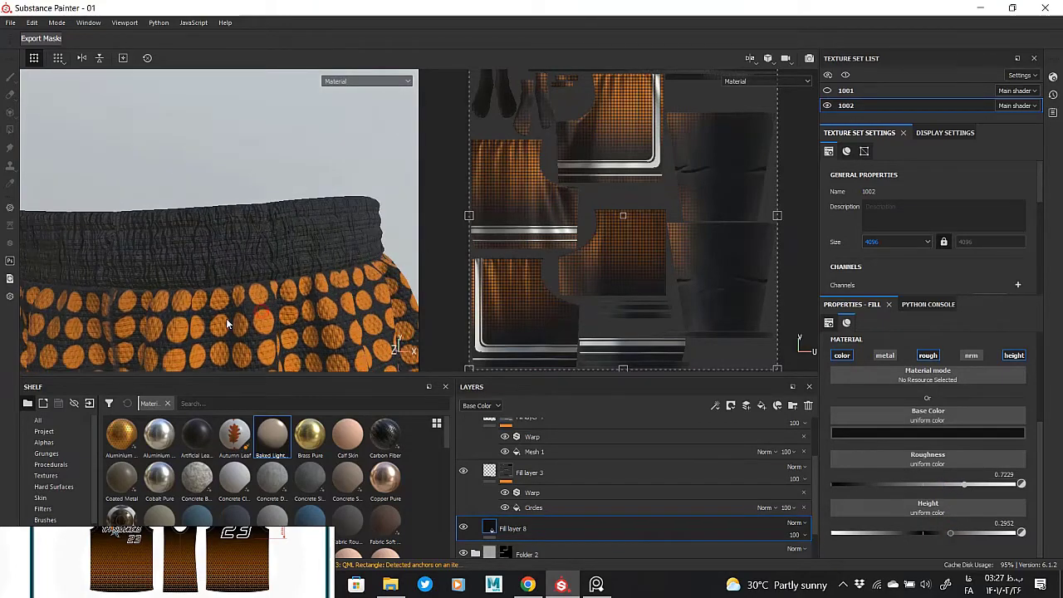
pyautogui.moveTo(226, 318)
pyautogui.keyDown('alt'); pyautogui.mouseDown()
pyautogui.moveTo(126, 256)
pyautogui.moveTo(168, 186)
pyautogui.moveTo(329, 318)
pyautogui.moveTo(347, 282)
pyautogui.moveTo(210, 282)
pyautogui.moveTo(176, 214)
pyautogui.moveTo(249, 207)
pyautogui.mouseUp(); pyautogui.keyUp('alt')
pyautogui.click(827, 91)
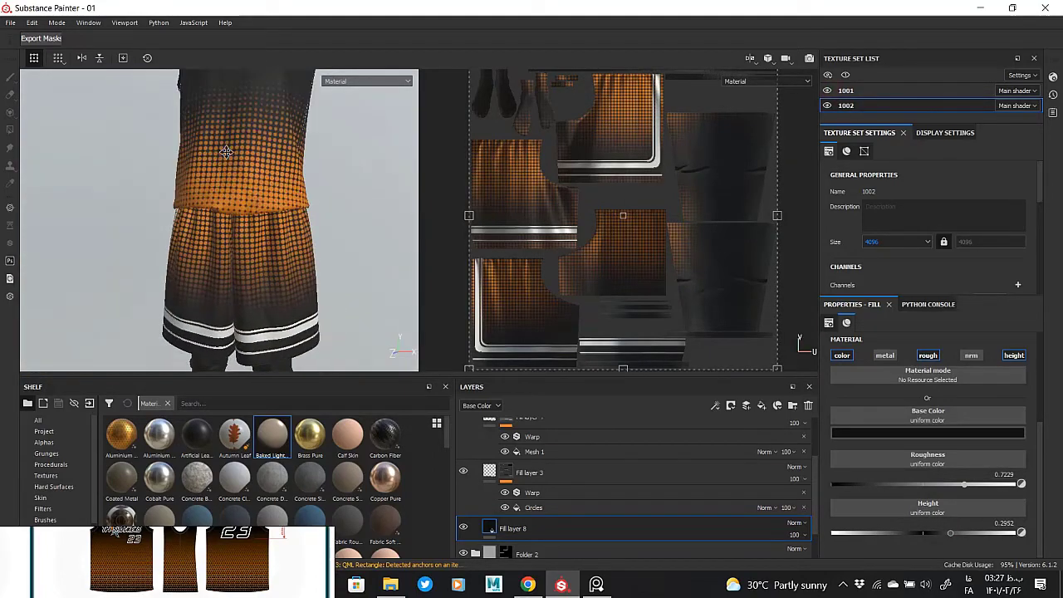
pyautogui.moveTo(218, 297)
pyautogui.keyDown('alt'); pyautogui.mouseDown()
pyautogui.moveTo(416, 226)
pyautogui.moveTo(200, 214)
pyautogui.moveTo(311, 203)
pyautogui.moveTo(324, 220)
pyautogui.mouseUp(); pyautogui.keyUp('alt')
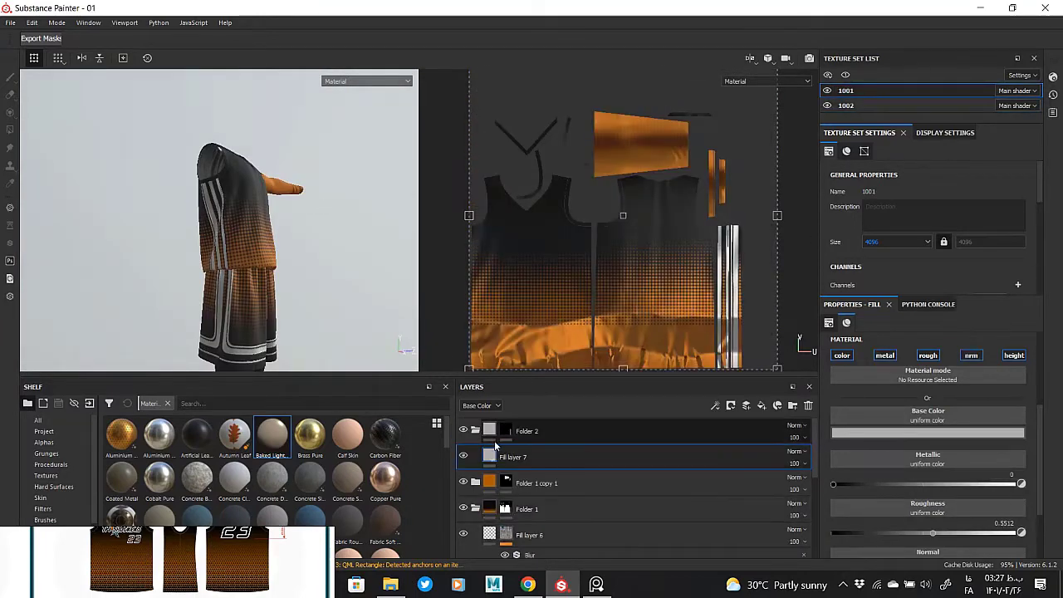
# - Paste the copied shorts layers into the jersey's layer stack
pyautogui.rightClick(495, 455)
pyautogui.click(565, 194)
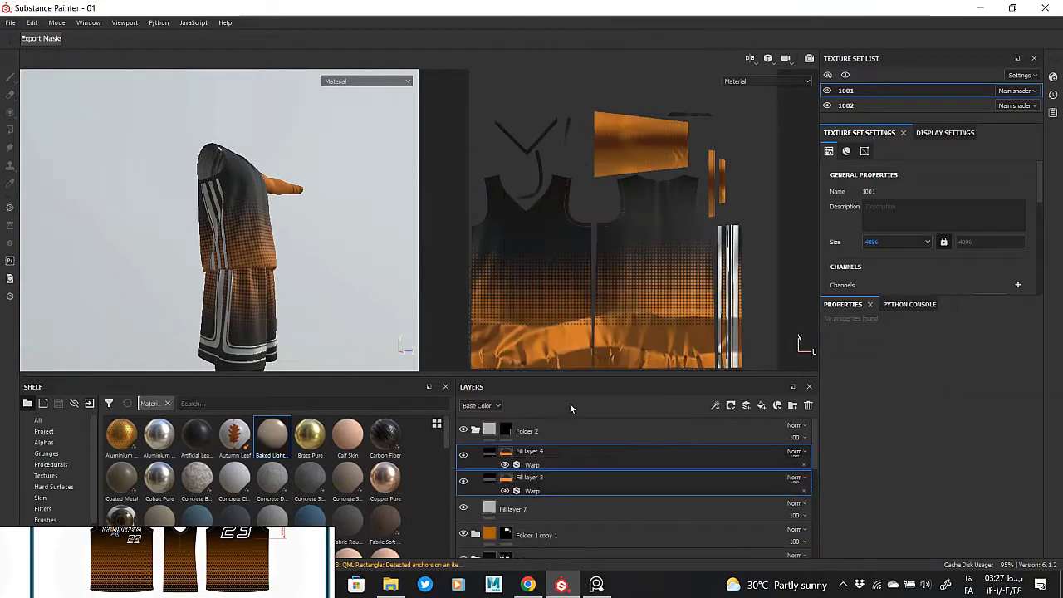
pyautogui.scroll(2, 328, 290)
pyautogui.scroll(2, 255, 366)
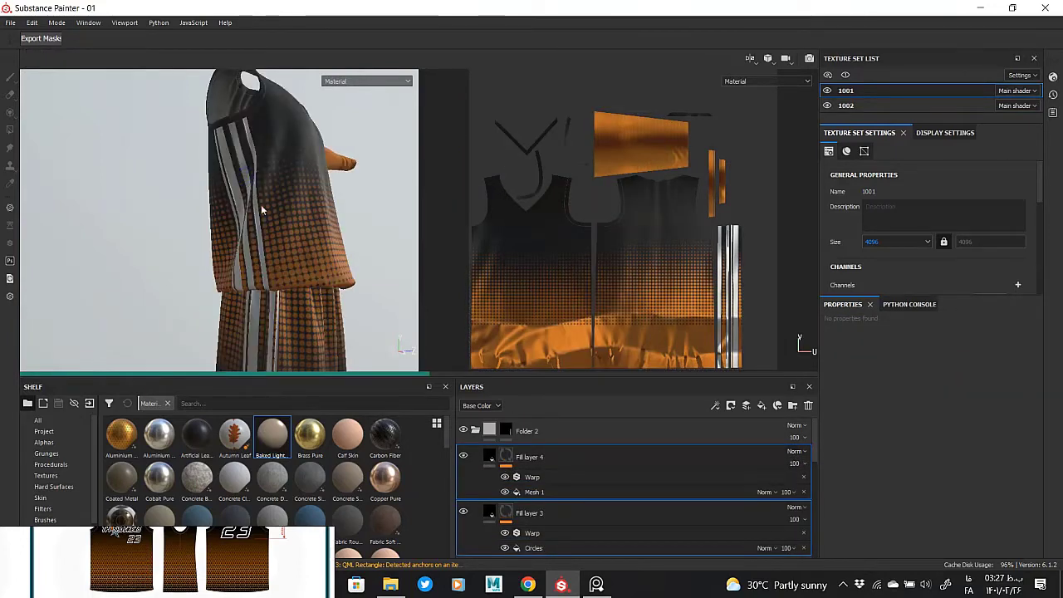
pyautogui.scroll(3, 261, 204)
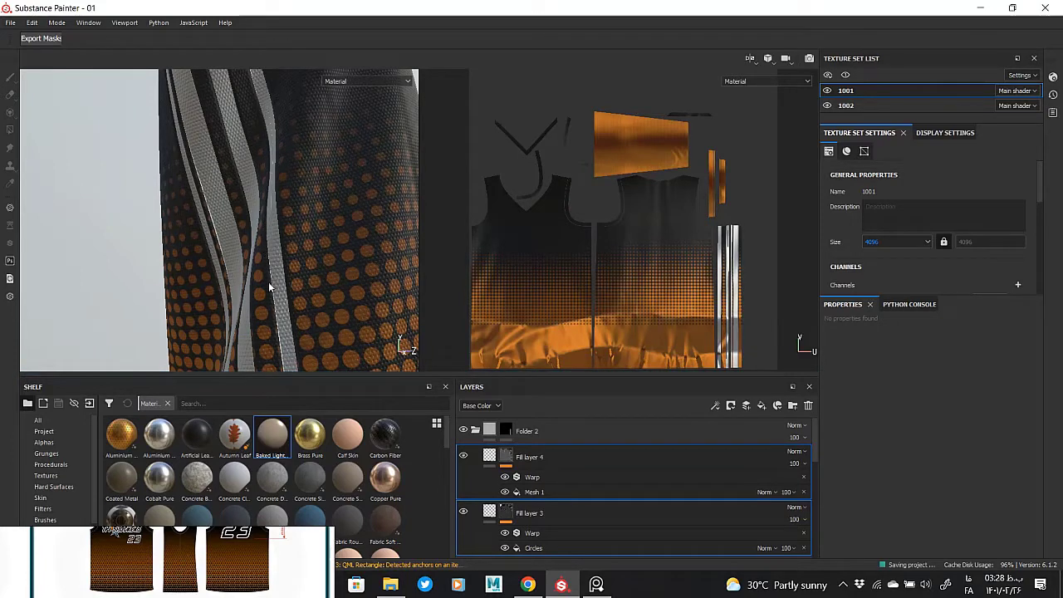
pyautogui.keyDown('alt'); pyautogui.moveTo(268, 282); pyautogui.dragTo(319, 251); pyautogui.keyUp('alt')
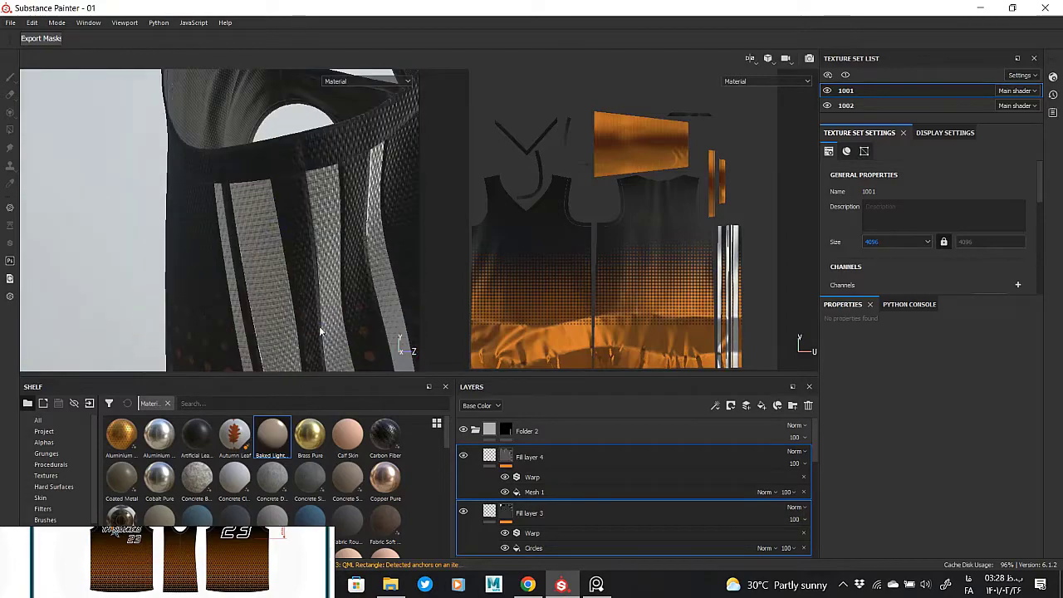
pyautogui.scroll(-3, 578, 487)
# - Recolour the orange sleeve layer, Fill layer 1, to black
pyautogui.click(578, 487)
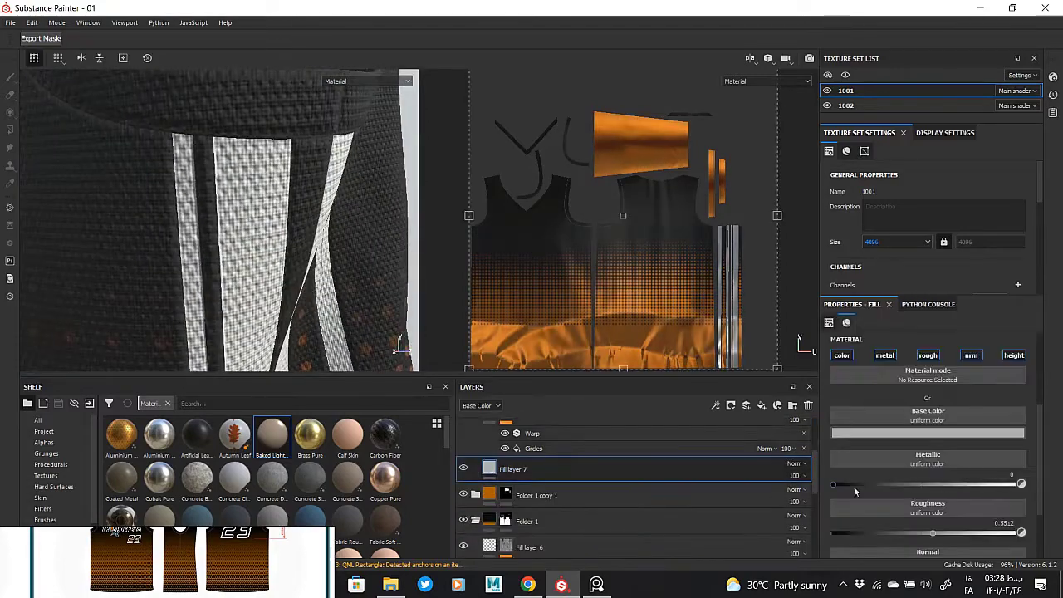
pyautogui.click(985, 433)
pyautogui.moveTo(265, 305)
pyautogui.keyDown('alt'); pyautogui.mouseDown()
pyautogui.moveTo(178, 273)
pyautogui.moveTo(114, 200)
pyautogui.moveTo(235, 216)
pyautogui.mouseUp(); pyautogui.keyUp('alt')
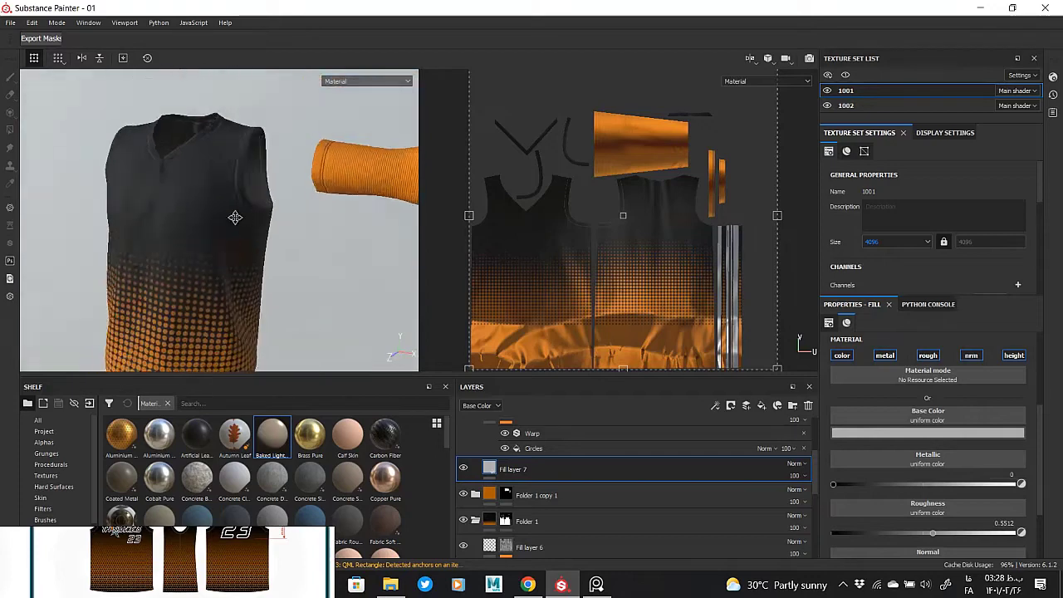
pyautogui.click(500, 501)
pyautogui.click(496, 521)
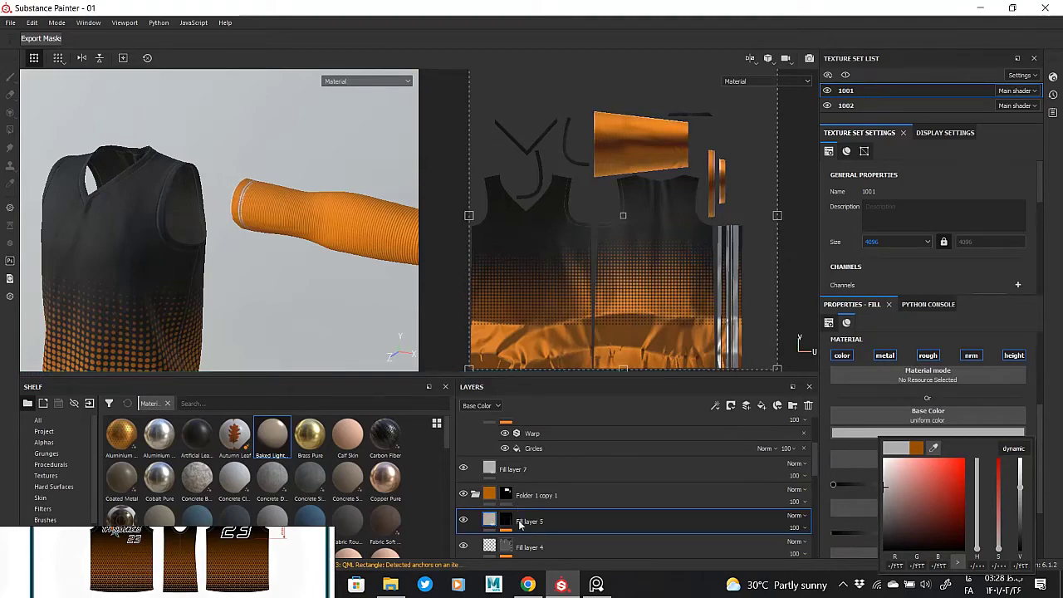
pyautogui.scroll(-3, 551, 521)
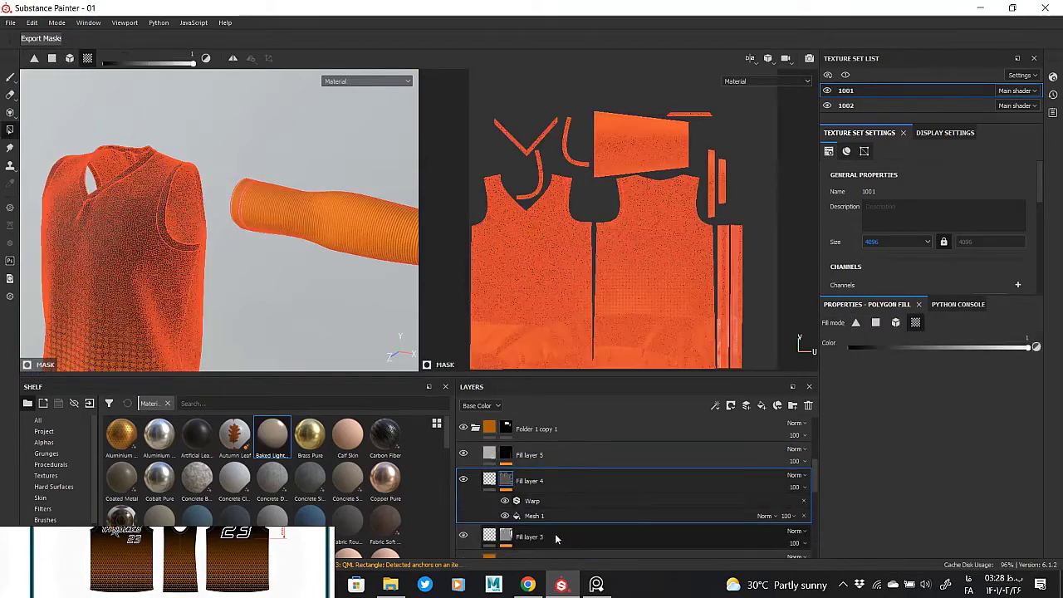
pyautogui.click(555, 533)
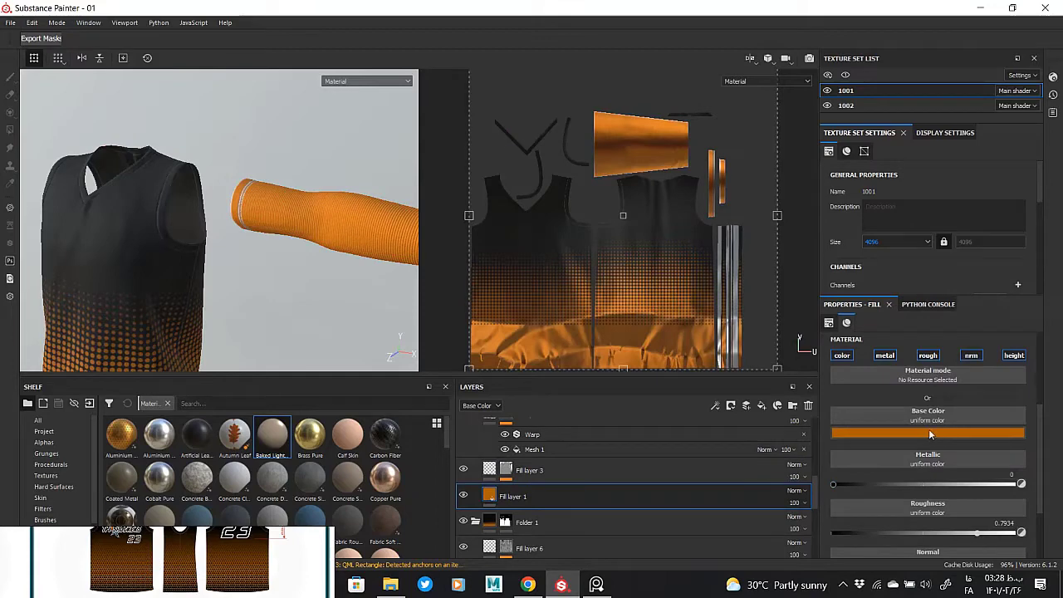
pyautogui.click(929, 433)
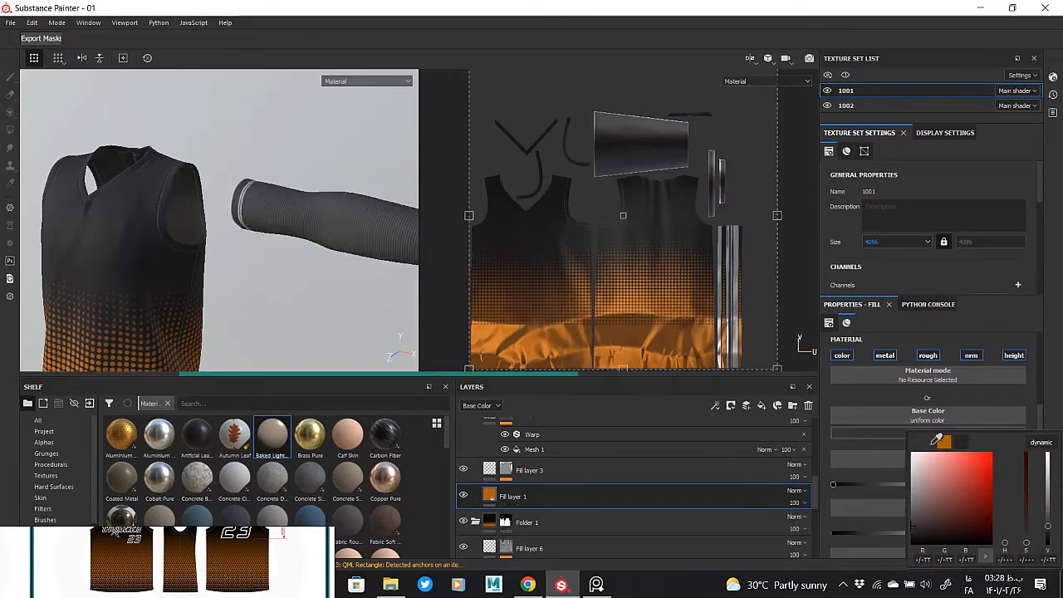
pyautogui.moveTo(914, 471); pyautogui.dragTo(914, 539)
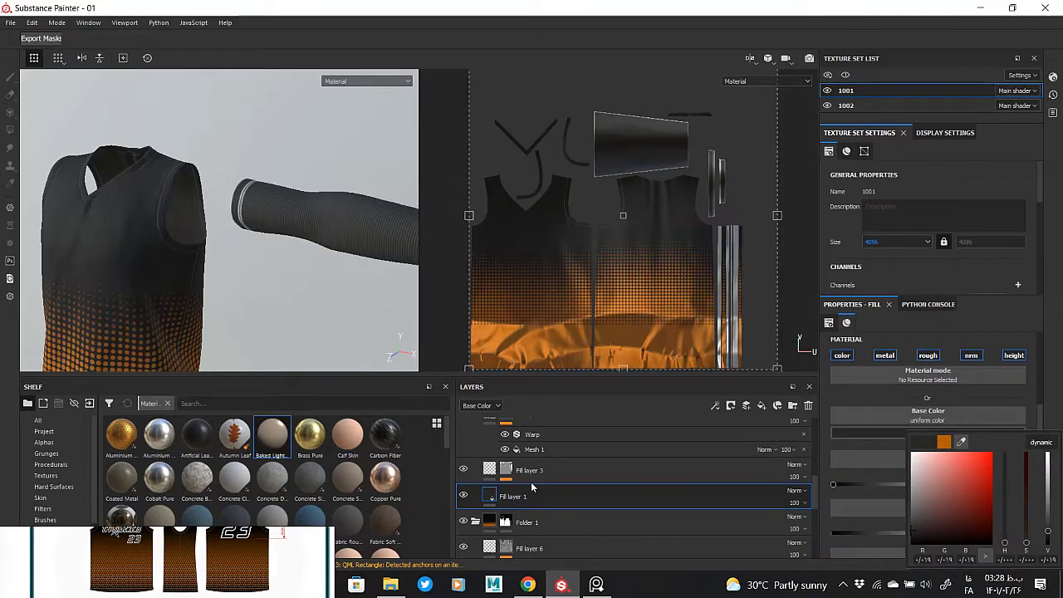
# - Set Fill layer 5's base colour to light grey
pyautogui.click(531, 481)
pyautogui.scroll(2, 565, 501)
pyautogui.scroll(2, 655, 478)
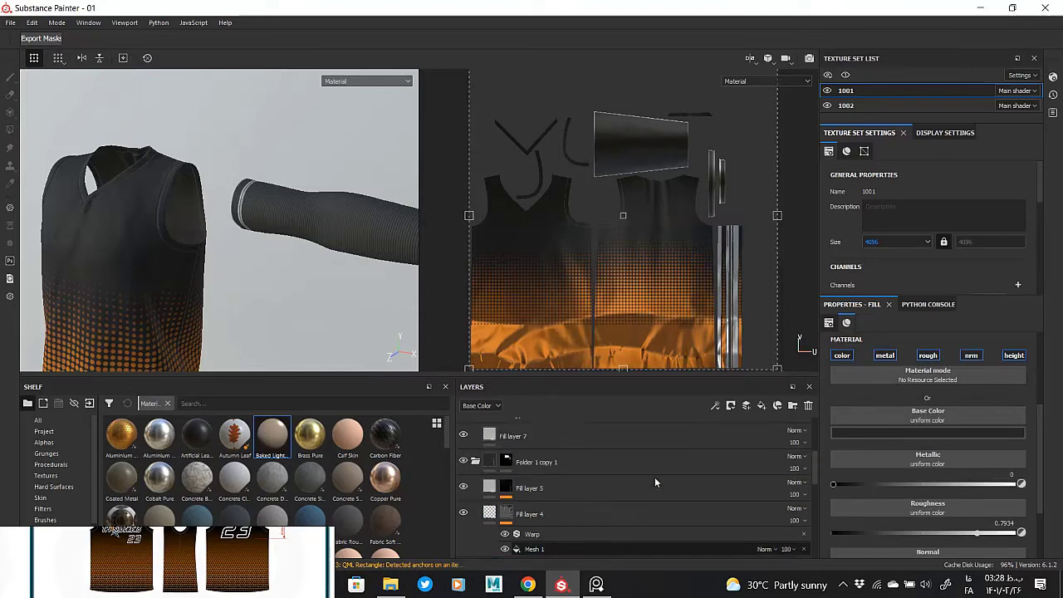
pyautogui.click(928, 433)
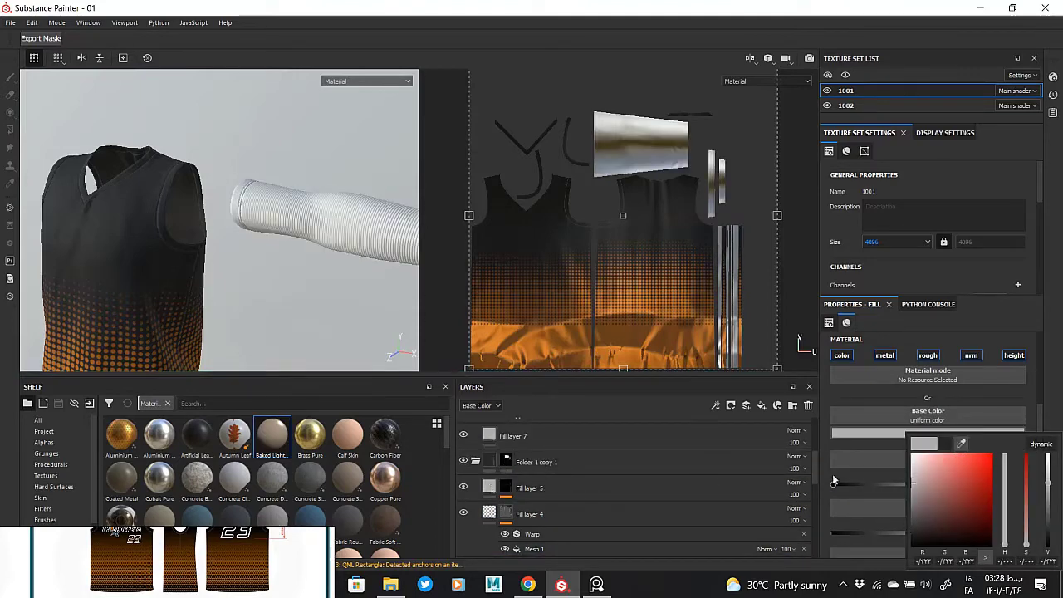
pyautogui.click(719, 449)
pyautogui.click(509, 490)
pyautogui.click(935, 433)
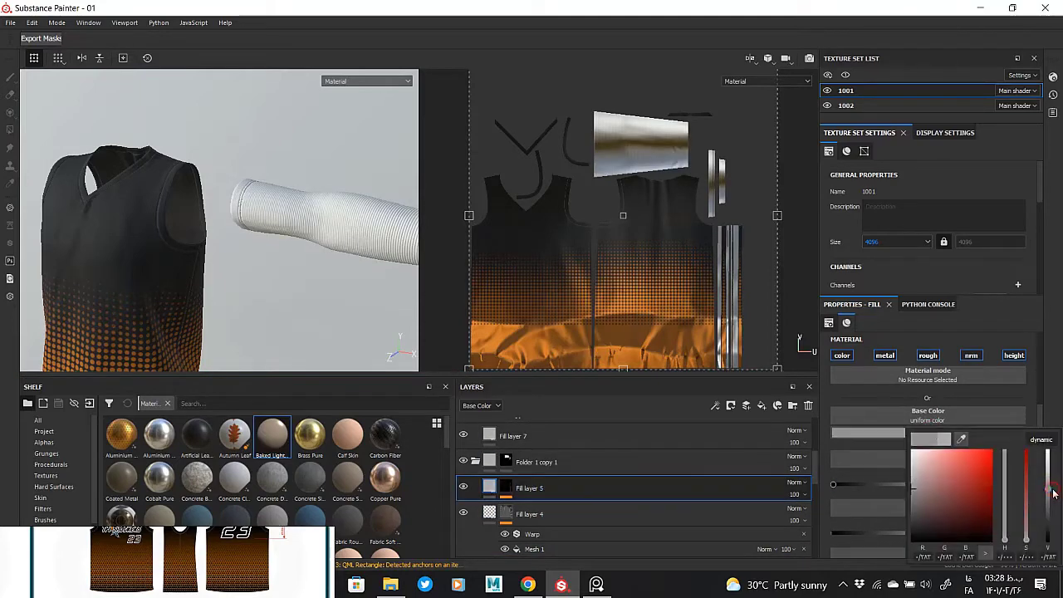
pyautogui.click(509, 462)
# - Expand Folder 1 copy 1 and inspect its mask options
pyautogui.moveTo(250, 216)
pyautogui.keyDown('alt'); pyautogui.mouseDown()
pyautogui.moveTo(125, 218)
pyautogui.moveTo(305, 209)
pyautogui.moveTo(250, 223)
pyautogui.mouseUp(); pyautogui.keyUp('alt')
pyautogui.scroll(3, 133, 212)
pyautogui.scroll(3, 183, 202)
pyautogui.scroll(-4, 138, 241)
pyautogui.scroll(-2, 199, 226)
pyautogui.click(476, 462)
pyautogui.keyDown('alt'); pyautogui.click(506, 462); pyautogui.keyUp('alt')
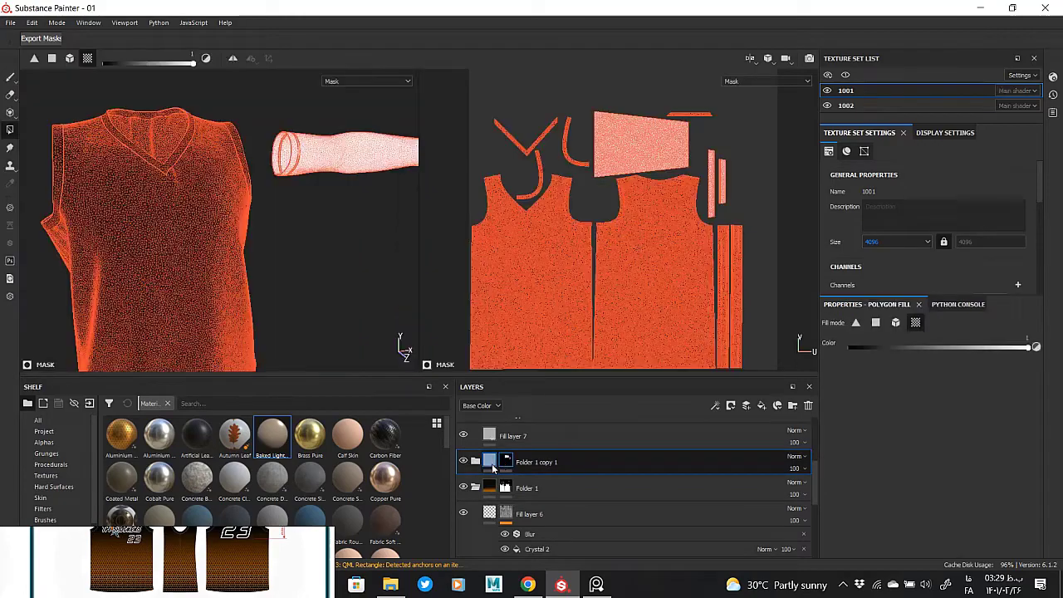
pyautogui.rightClick(506, 462)
pyautogui.click(592, 189)
# - Return to the shorts' texture set 1002 and select Folder 1's mask
pyautogui.keyDown('alt'); pyautogui.moveTo(260, 280); pyautogui.dragTo(274, 83, button='middle'); pyautogui.keyUp('alt')
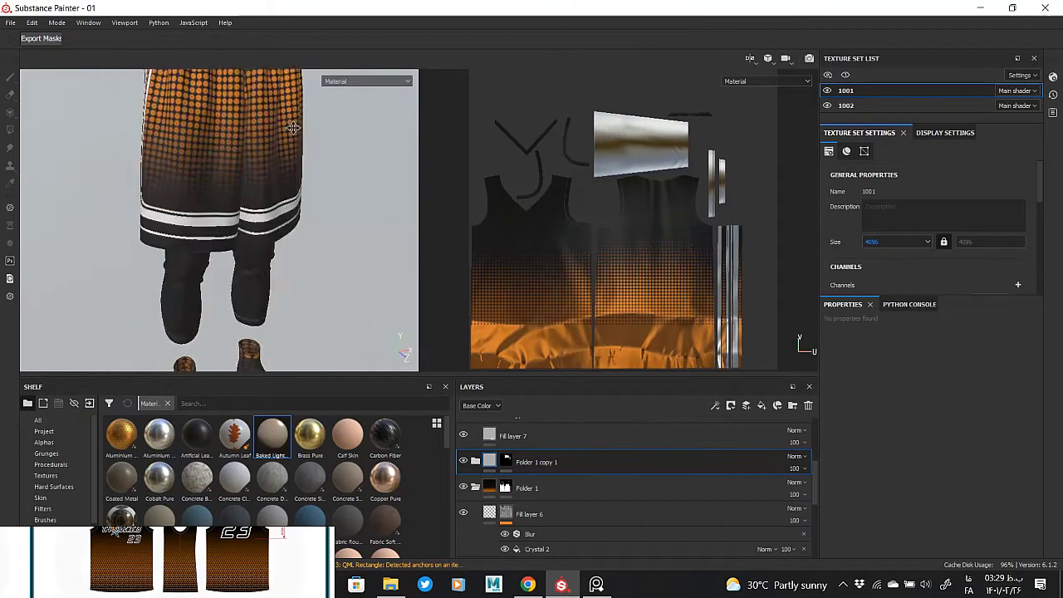
pyautogui.click(847, 105)
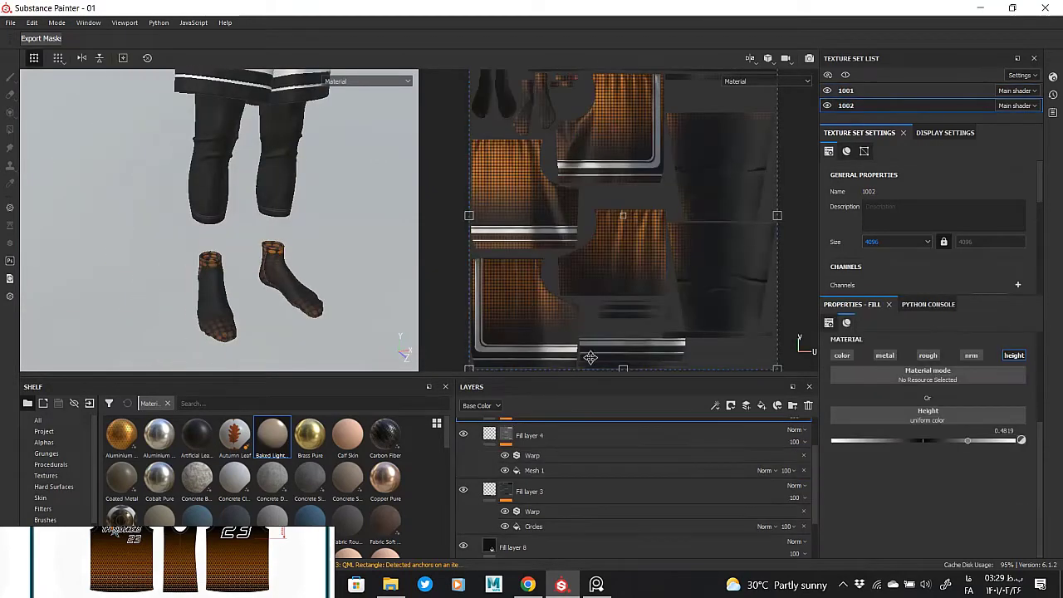
pyautogui.keyDown('alt'); pyautogui.click(506, 482); pyautogui.keyUp('alt')
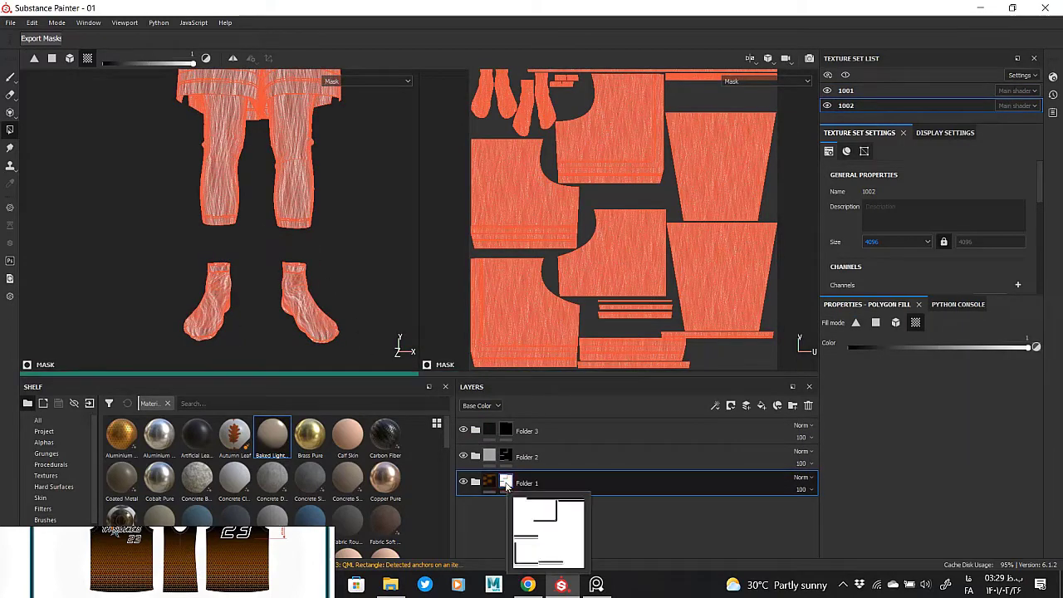
pyautogui.scroll(2, 375, 288)
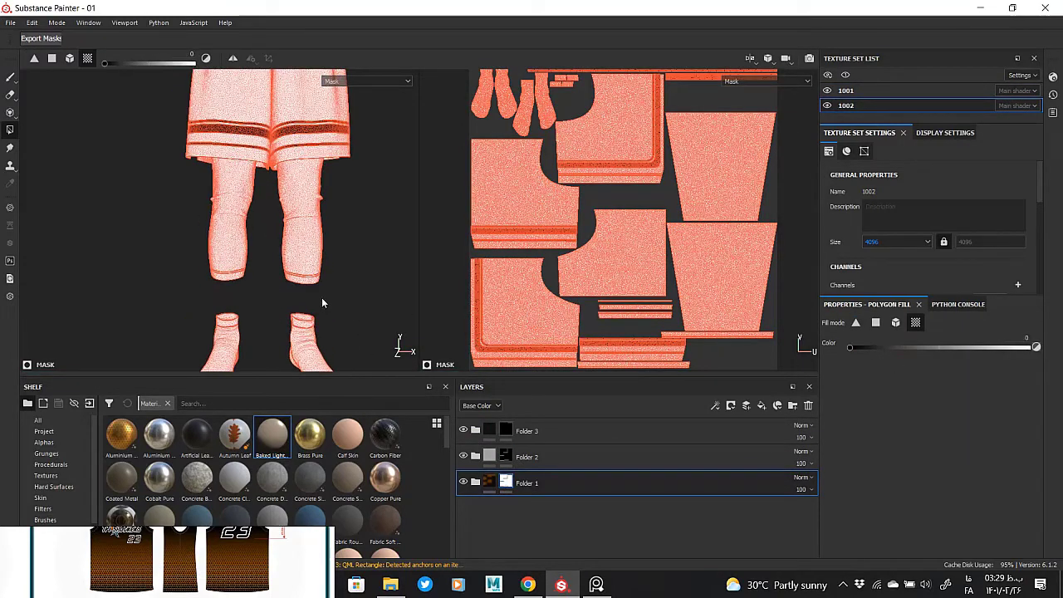
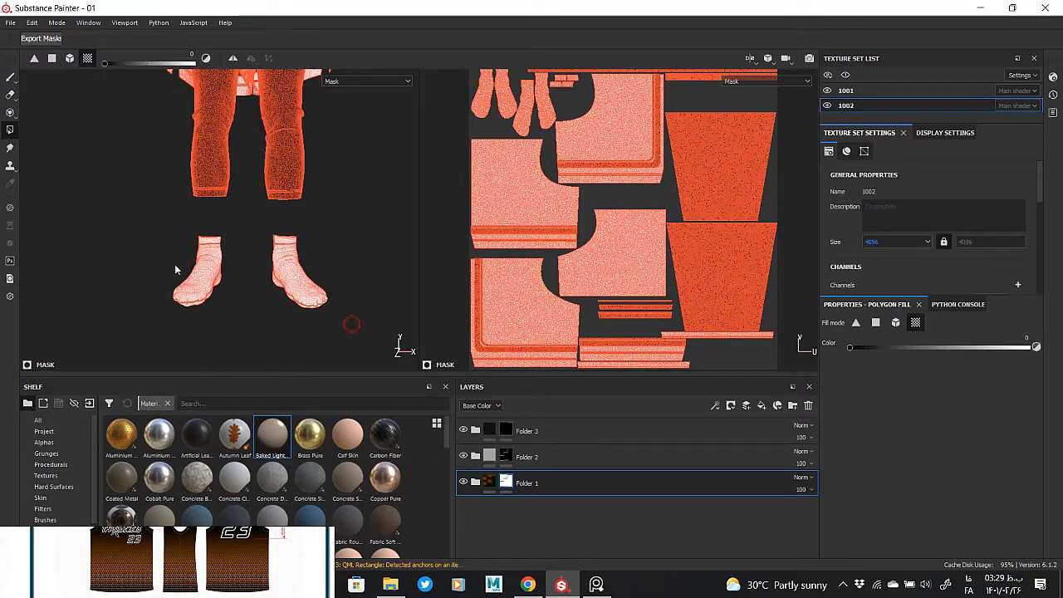
# - Duplicate Folder 1 into a new top folder, Folder 1 copy 1
pyautogui.moveTo(305, 234)
pyautogui.keyDown('alt'); pyautogui.mouseDown()
pyautogui.moveTo(367, 210)
pyautogui.moveTo(430, 221)
pyautogui.moveTo(415, 274)
pyautogui.mouseUp(); pyautogui.keyUp('alt')
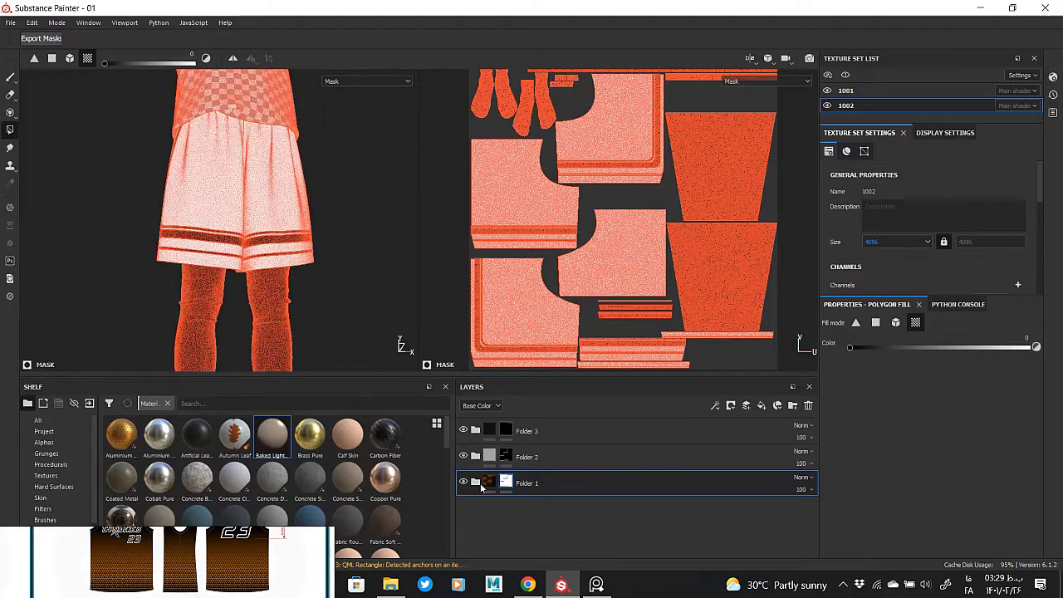
pyautogui.click(534, 480)
pyautogui.rightClick(559, 433)
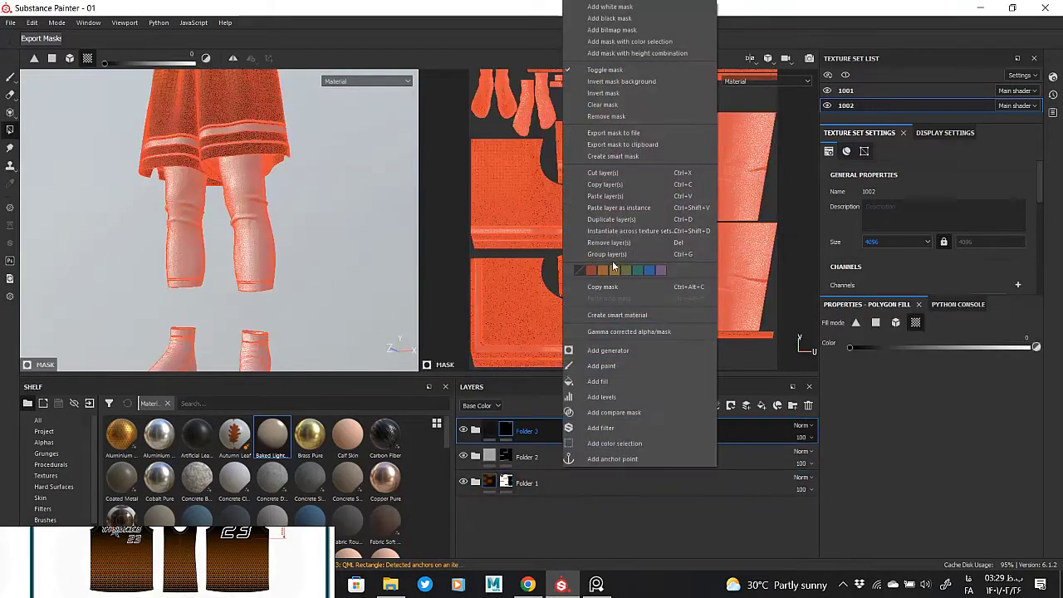
pyautogui.click(625, 197)
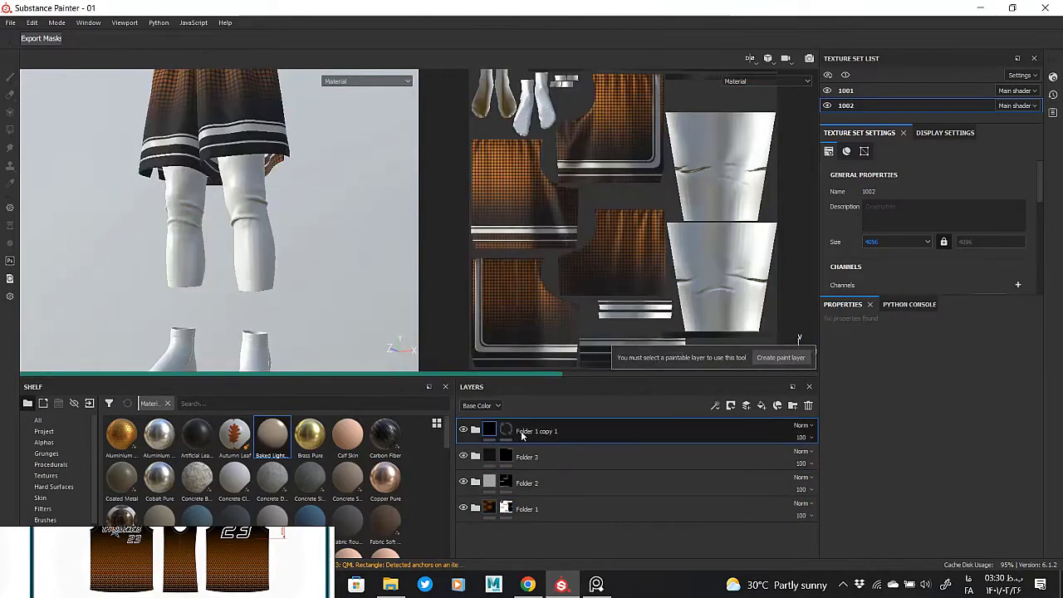
# - Polygon-fill both leg sleeves into Folder 1 copy 1's mask and expand its fill layers
pyautogui.click(506, 429)
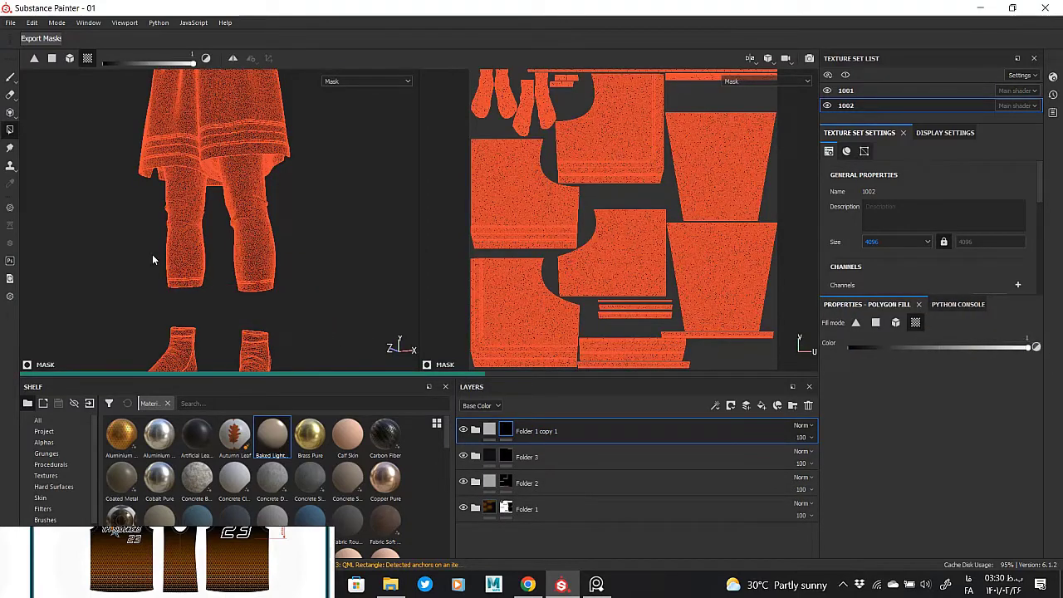
pyautogui.click(245, 278)
pyautogui.moveTo(246, 245)
pyautogui.keyDown('alt'); pyautogui.mouseDown()
pyautogui.moveTo(291, 306)
pyautogui.moveTo(129, 264)
pyautogui.mouseUp(); pyautogui.keyUp('alt')
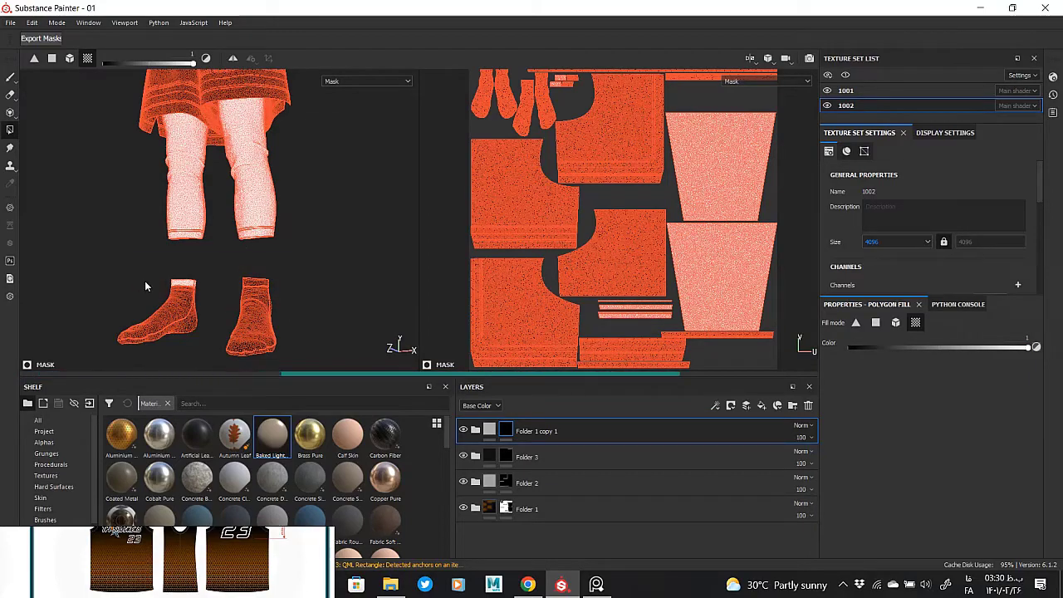
pyautogui.click(489, 429)
pyautogui.scroll(5, 245, 261)
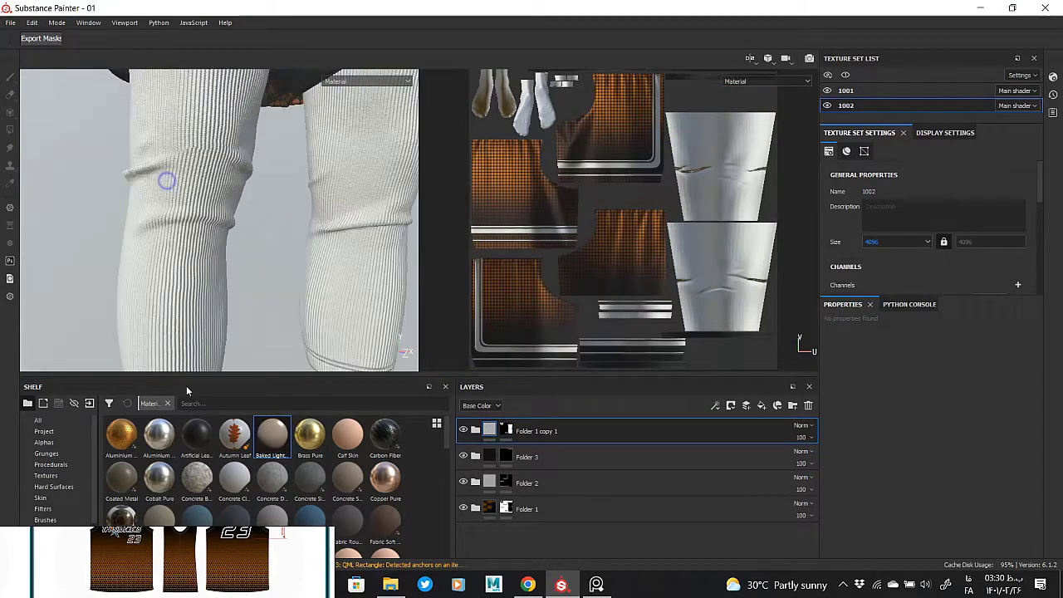
pyautogui.scroll(-3, 211, 266)
pyautogui.click(475, 430)
pyautogui.click(511, 462)
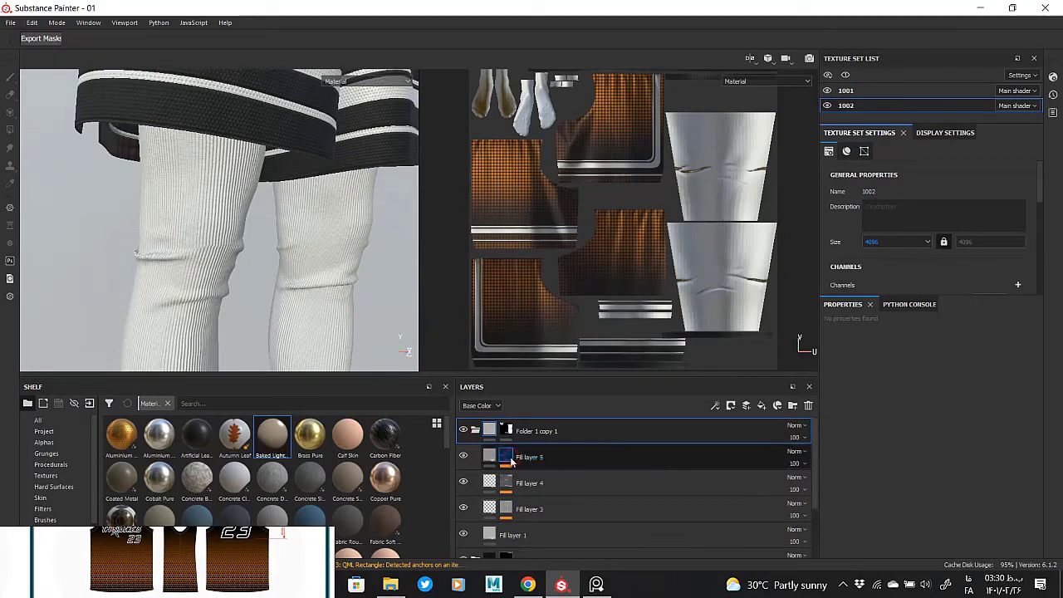
pyautogui.click(508, 459)
pyautogui.click(508, 515)
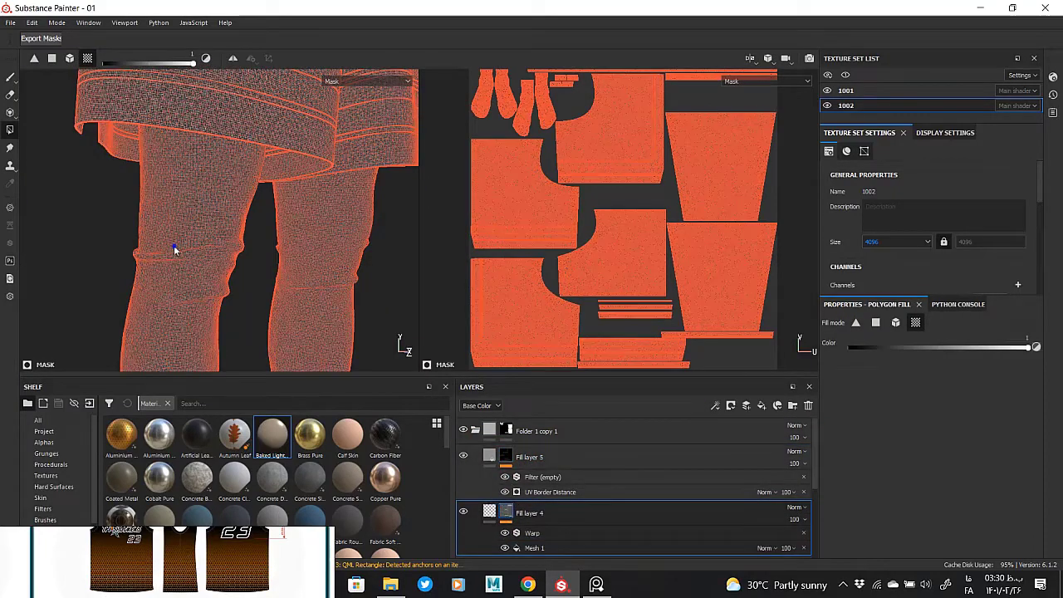
pyautogui.scroll(5, 174, 245)
pyautogui.scroll(-2, 581, 498)
pyautogui.click(509, 502)
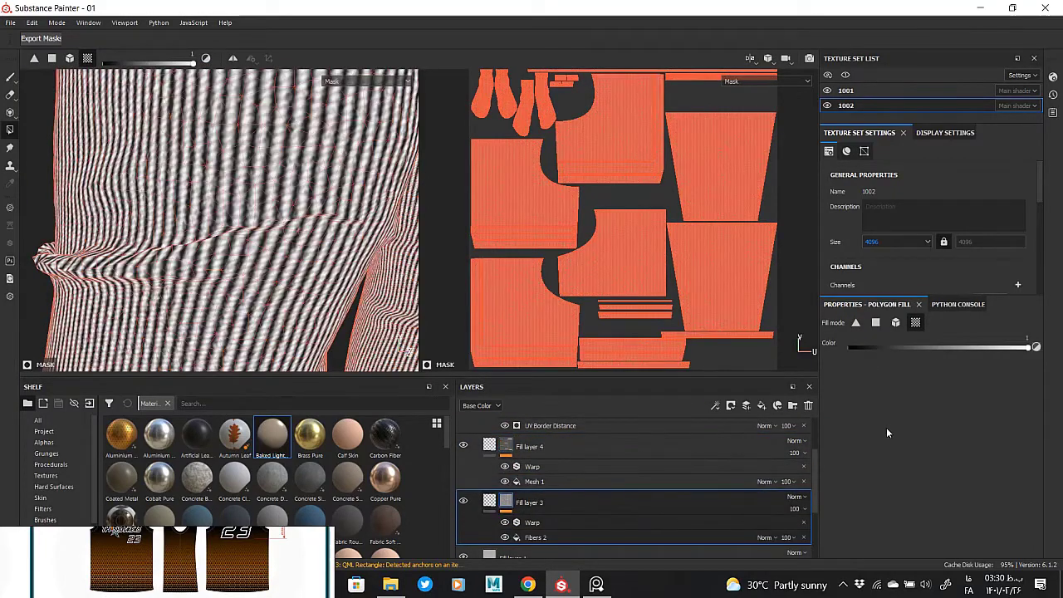
pyautogui.click(573, 537)
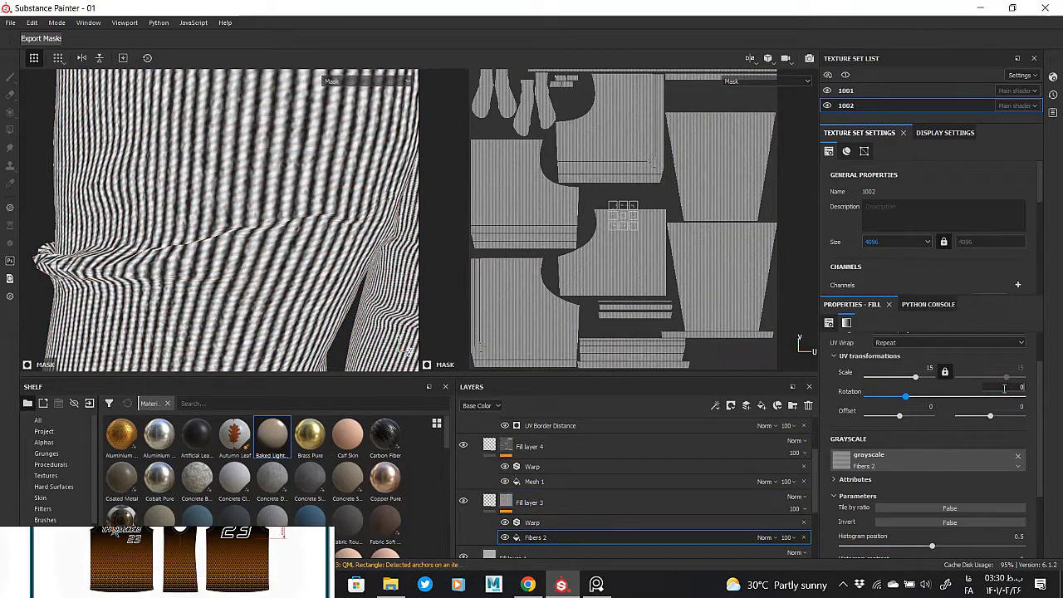
pyautogui.click(499, 503)
pyautogui.scroll(-3, 183, 166)
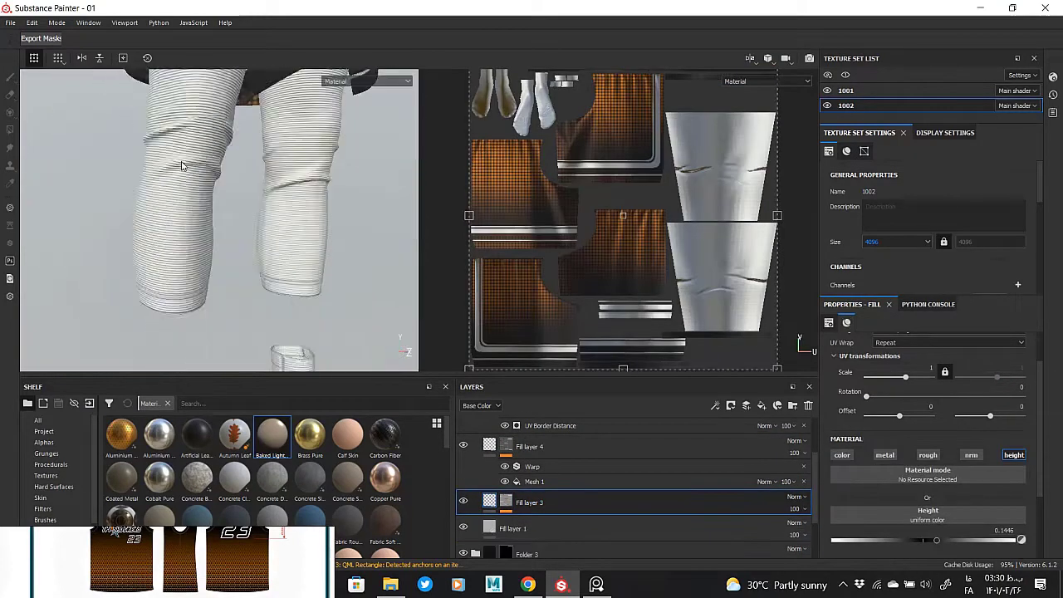
pyautogui.scroll(-3, 182, 166)
pyautogui.keyDown('alt'); pyautogui.moveTo(182, 167); pyautogui.dragTo(189, 283); pyautogui.keyUp('alt')
pyautogui.scroll(4, 189, 283)
pyautogui.scroll(-3, 176, 235)
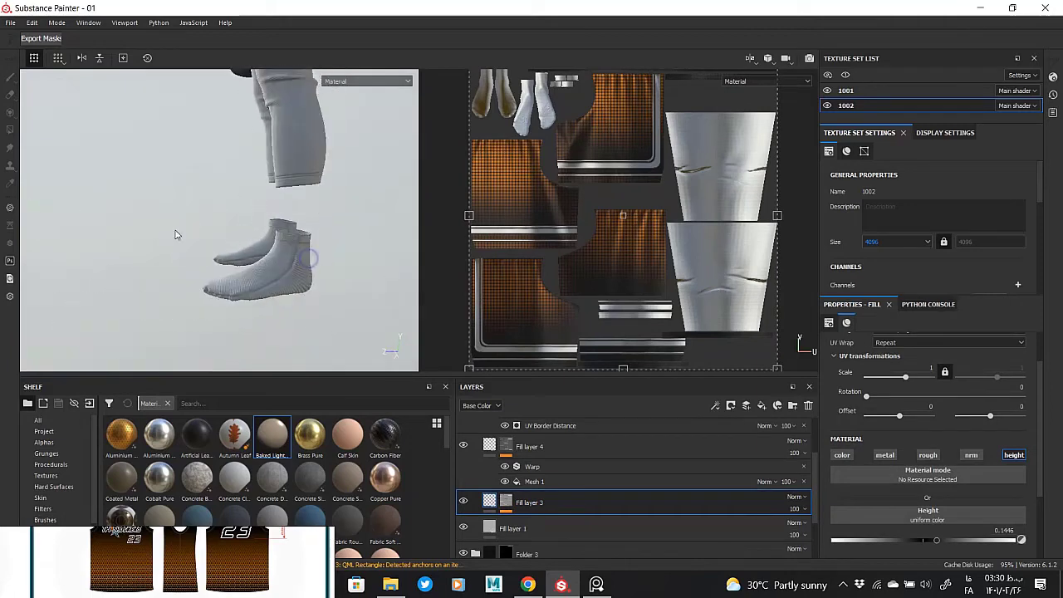
pyautogui.scroll(-3, 176, 235)
pyautogui.scroll(2, 274, 238)
pyautogui.moveTo(274, 237); pyautogui.dragTo(265, 308, button='middle')
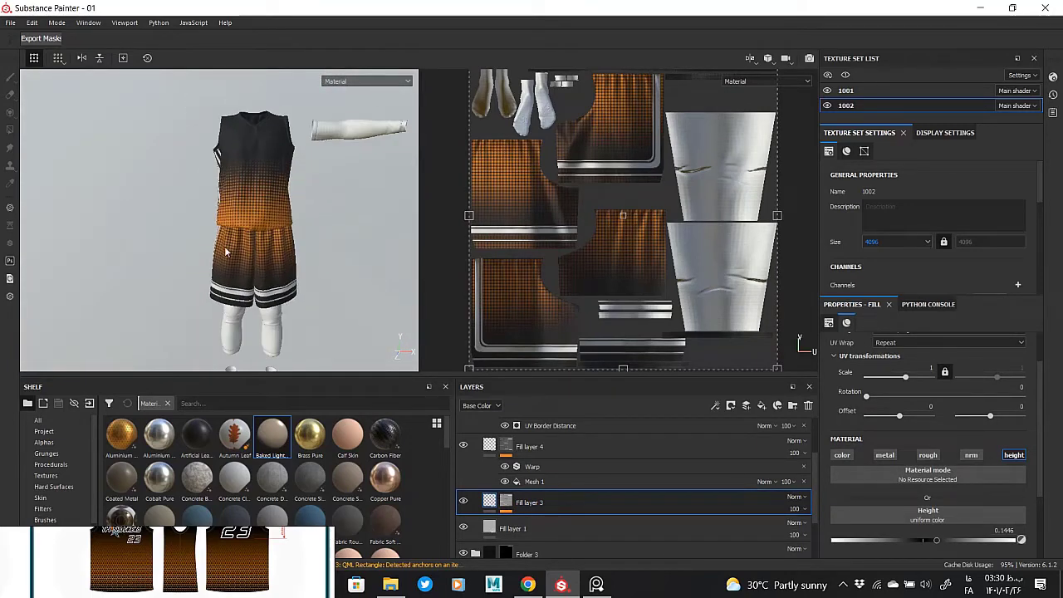
pyautogui.keyDown('alt'); pyautogui.moveTo(257, 287); pyautogui.dragTo(254, 275); pyautogui.keyUp('alt')
pyautogui.scroll(4, 254, 275)
pyautogui.scroll(3, 241, 249)
pyautogui.scroll(-5, 241, 249)
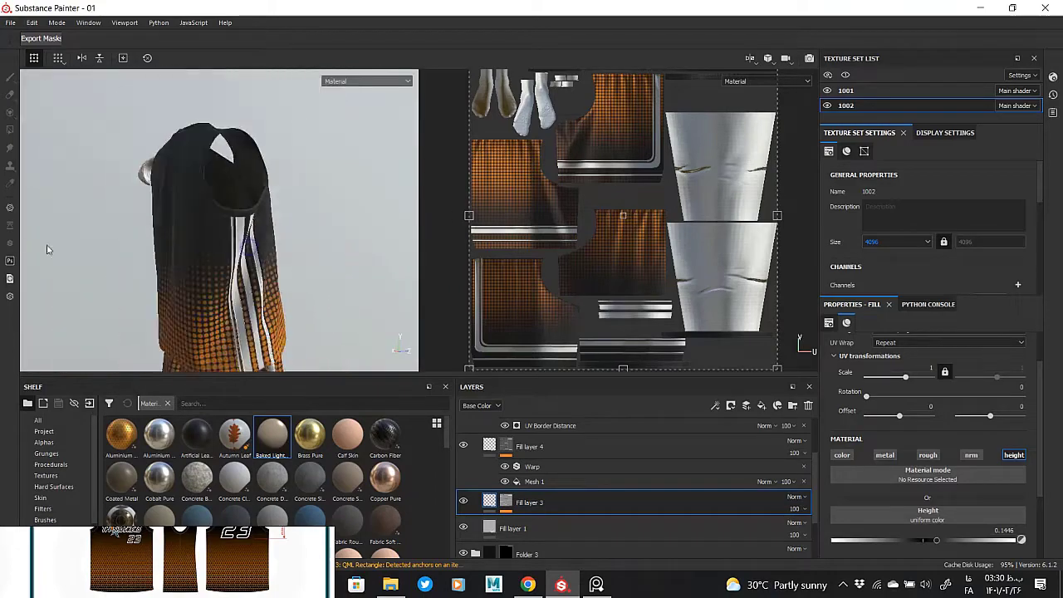
pyautogui.moveTo(45, 245)
pyautogui.keyDown('alt'); pyautogui.mouseDown()
pyautogui.moveTo(368, 291)
pyautogui.moveTo(255, 251)
pyautogui.moveTo(83, 240)
pyautogui.moveTo(277, 244)
pyautogui.moveTo(279, 254)
pyautogui.mouseUp(); pyautogui.keyUp('alt')
pyautogui.scroll(3, 188, 277)
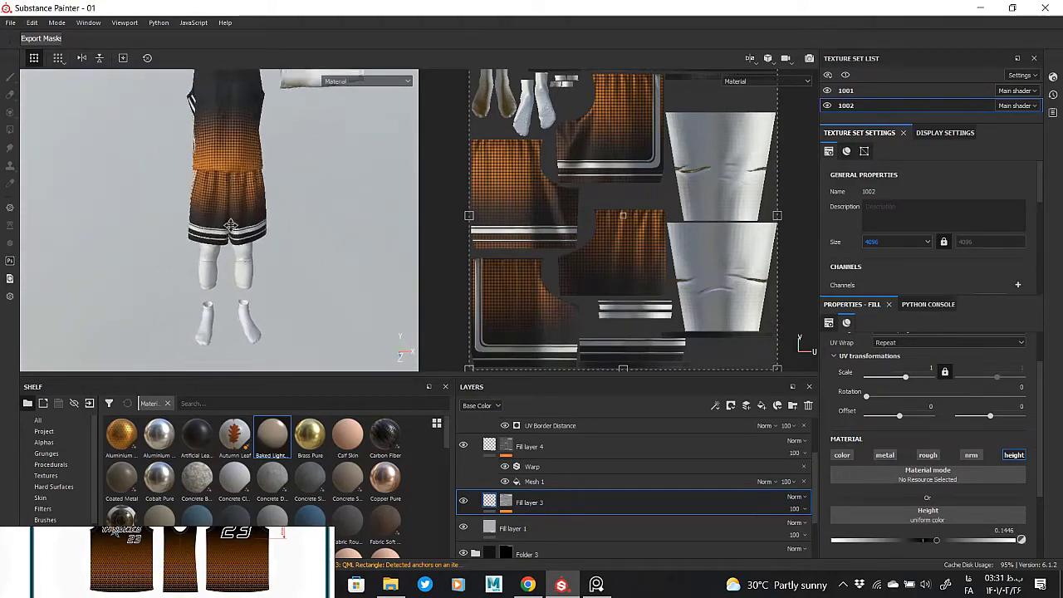
pyautogui.keyDown('alt'); pyautogui.moveTo(188, 278); pyautogui.dragTo(229, 216, button='middle'); pyautogui.keyUp('alt')
pyautogui.scroll(3, 478, 471)
pyautogui.click(476, 430)
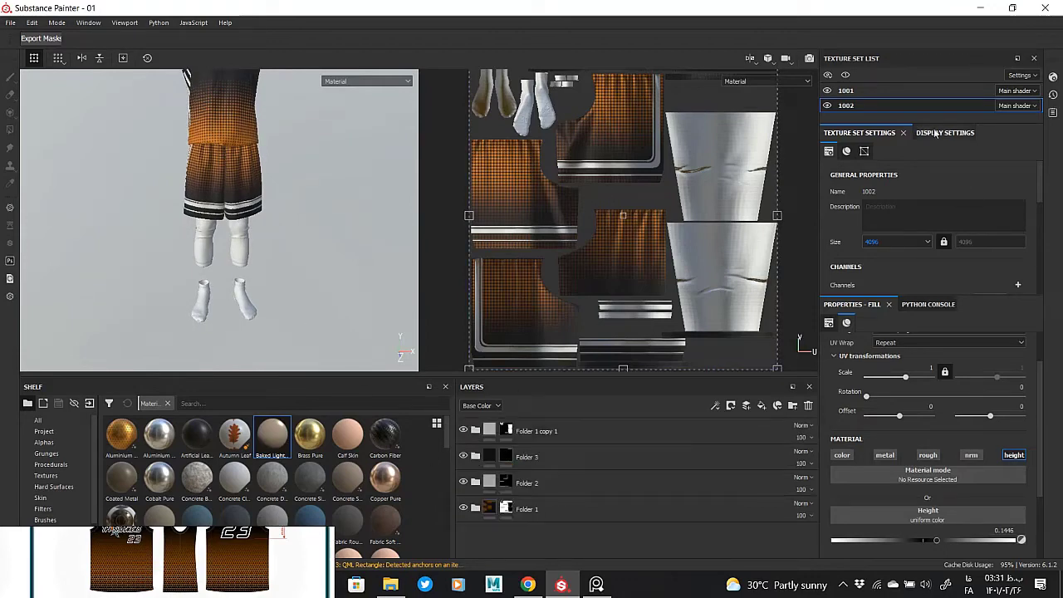
pyautogui.moveTo(357, 240)
pyautogui.keyDown('alt'); pyautogui.mouseDown()
pyautogui.moveTo(261, 290)
pyautogui.moveTo(261, 270)
pyautogui.mouseUp(); pyautogui.keyUp('alt')
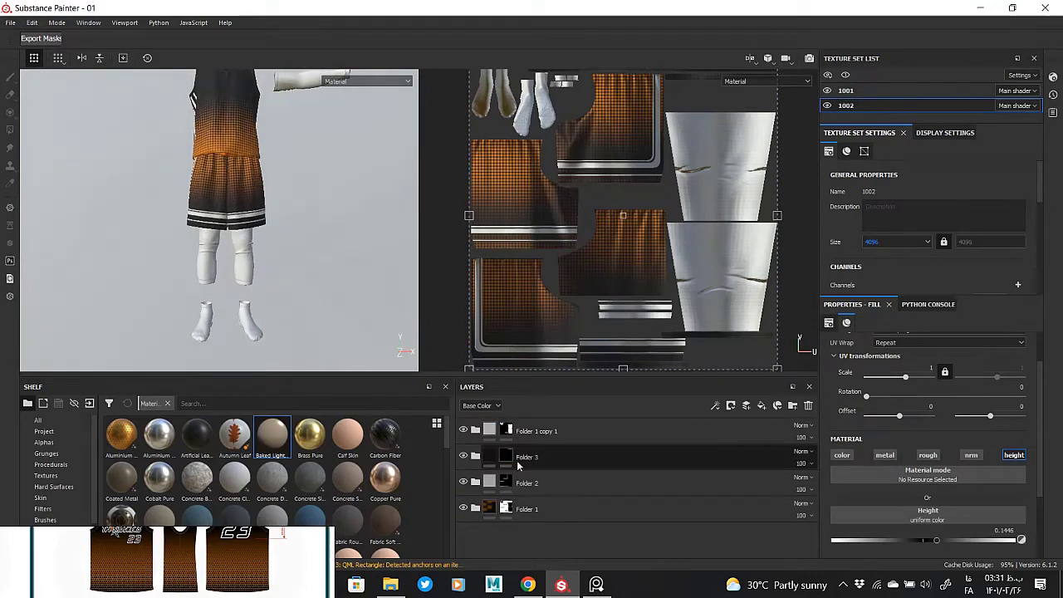
pyautogui.click(505, 511)
pyautogui.click(506, 510)
pyautogui.click(506, 510)
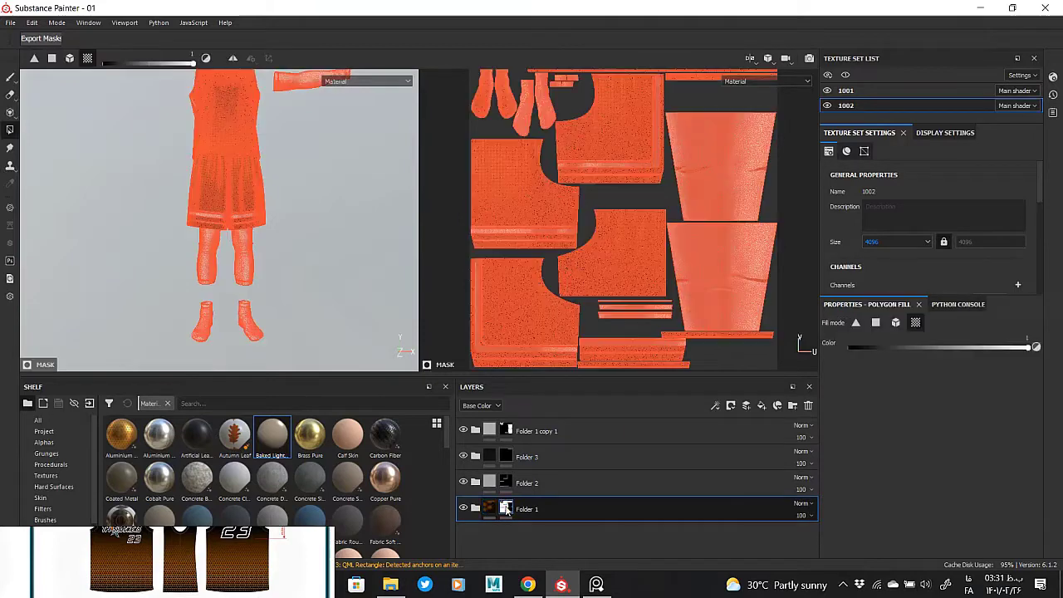
pyautogui.click(475, 431)
pyautogui.scroll(-2, 582, 482)
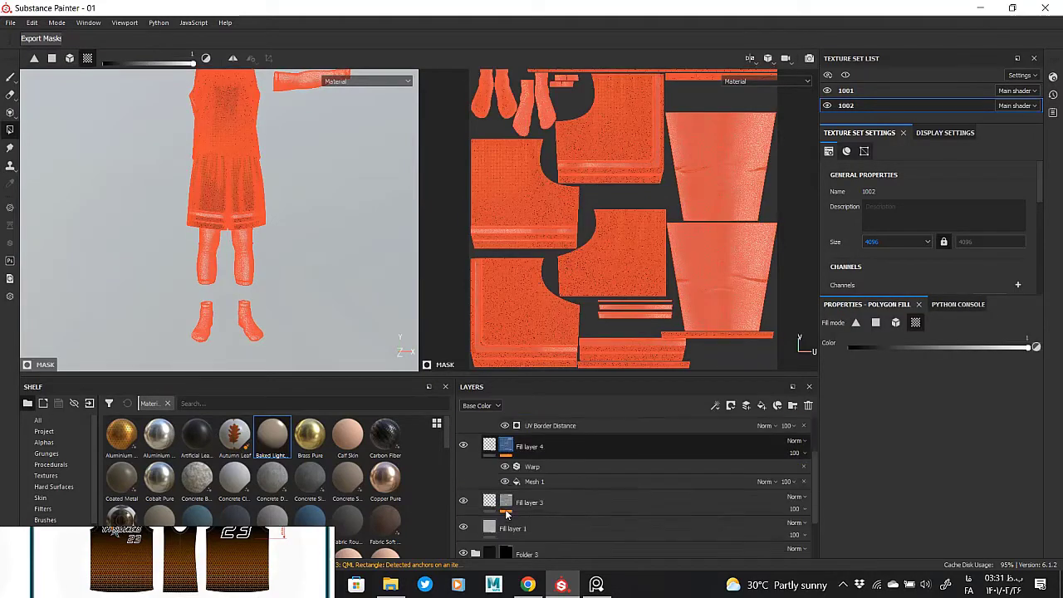
pyautogui.click(513, 528)
# - Darken the leg sleeves' base colour from white to a dark charcoal grey
pyautogui.click(908, 533)
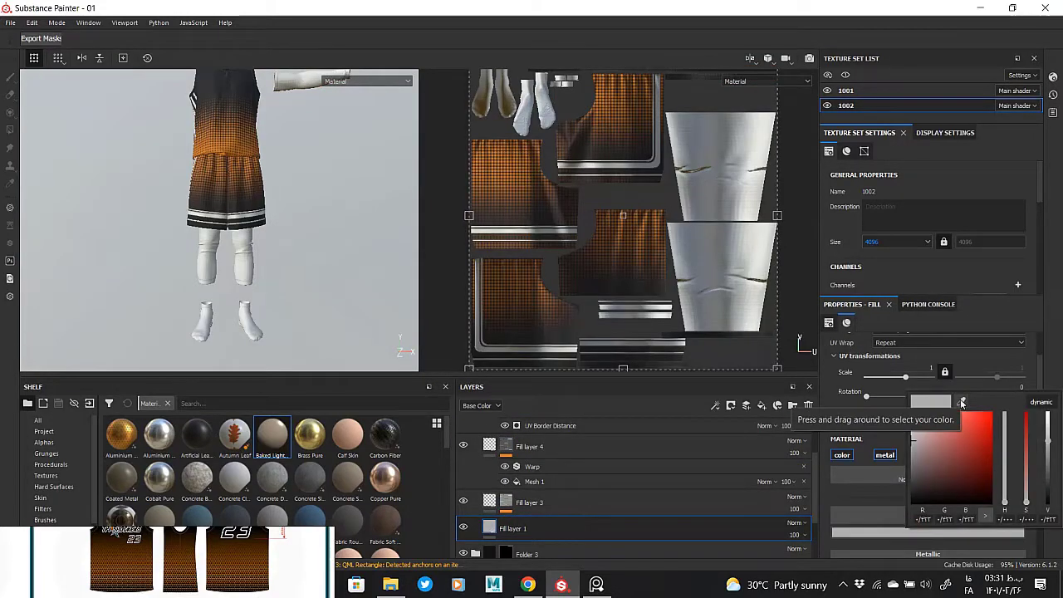
pyautogui.scroll(-1, 581, 499)
pyautogui.scroll(-1, 540, 515)
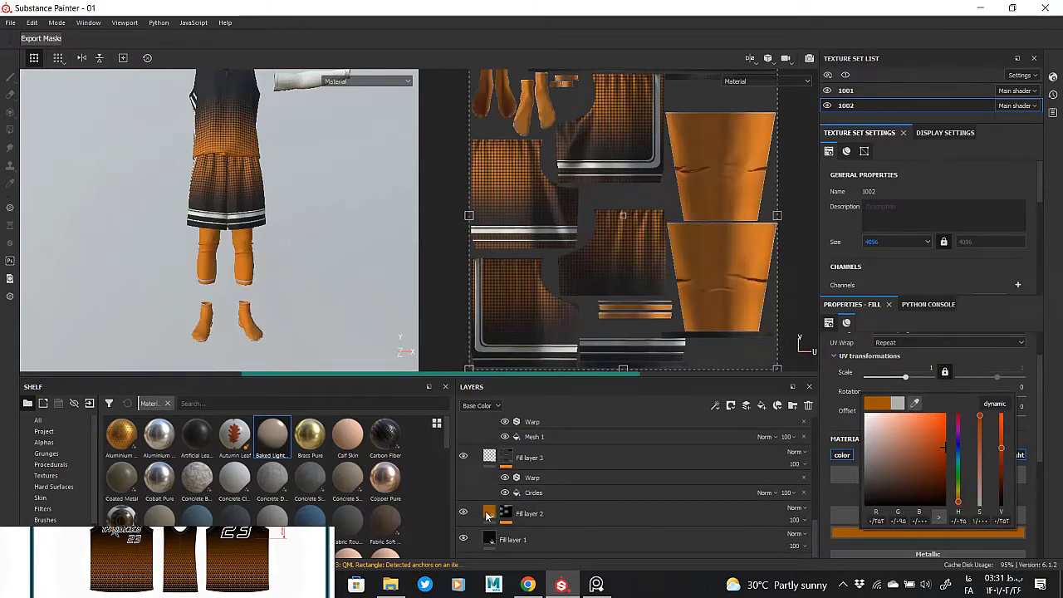
pyautogui.scroll(3, 233, 249)
pyautogui.moveTo(233, 250)
pyautogui.keyDown('alt'); pyautogui.mouseDown()
pyautogui.moveTo(171, 266)
pyautogui.moveTo(254, 285)
pyautogui.mouseUp(); pyautogui.keyUp('alt')
pyautogui.scroll(2, 269, 238)
pyautogui.scroll(3, 269, 239)
pyautogui.click(928, 532)
pyautogui.moveTo(1048, 425); pyautogui.dragTo(1053, 497)
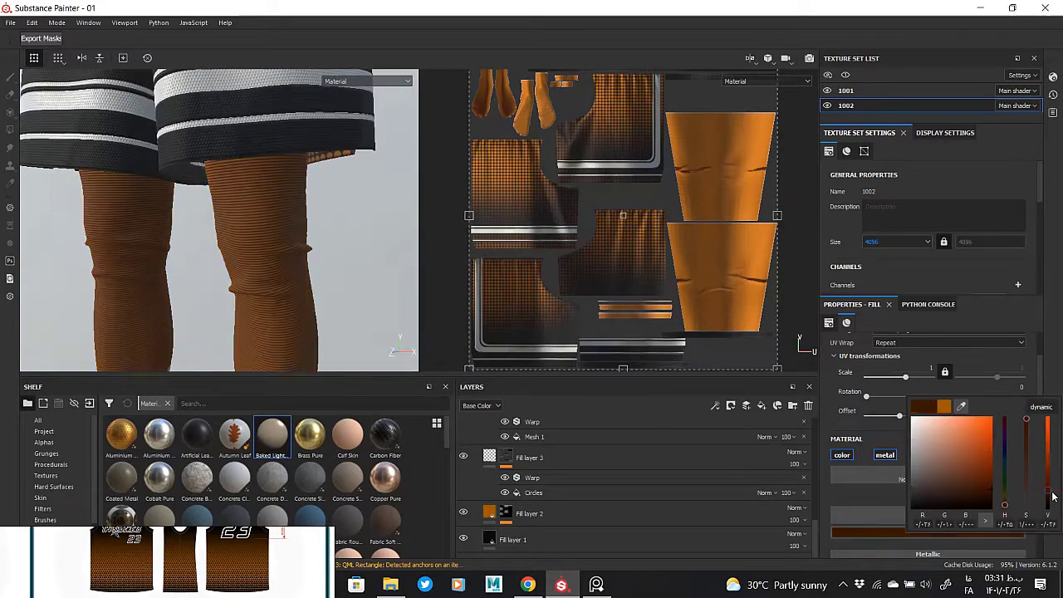
pyautogui.click(1027, 503)
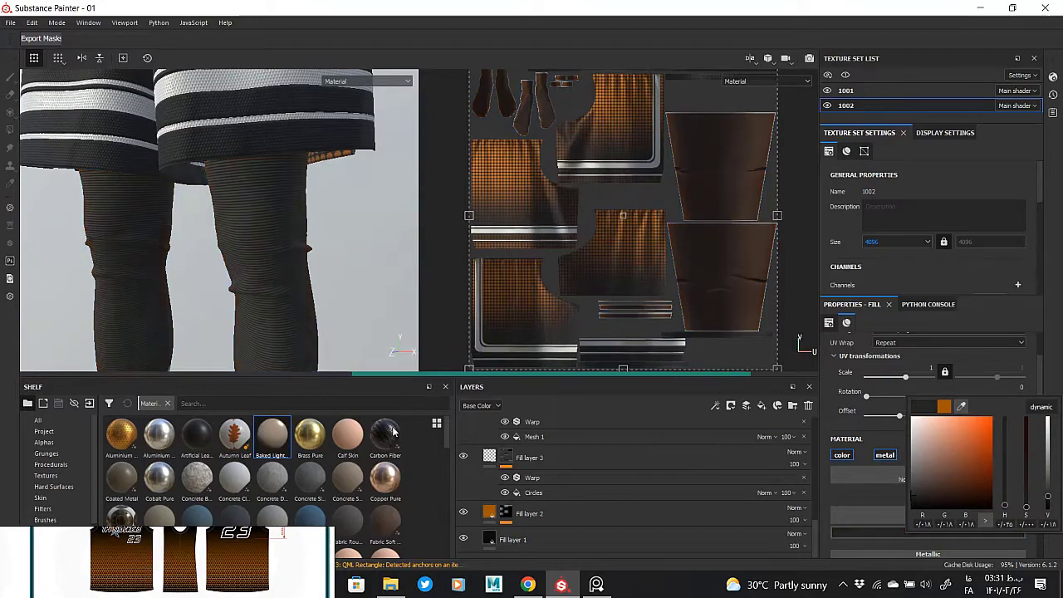
# - Orbit and zoom around the legs, shoes and torso to check the darker sleeves
pyautogui.moveTo(275, 274)
pyautogui.keyDown('alt'); pyautogui.mouseDown()
pyautogui.moveTo(236, 305)
pyautogui.moveTo(169, 244)
pyautogui.moveTo(271, 233)
pyautogui.mouseUp(); pyautogui.keyUp('alt')
pyautogui.moveTo(272, 233)
pyautogui.keyDown('alt'); pyautogui.mouseDown(button='right')
pyautogui.moveTo(274, 261)
pyautogui.moveTo(125, 245)
pyautogui.moveTo(308, 275)
pyautogui.mouseUp(button='right'); pyautogui.keyUp('alt')
pyautogui.keyDown('alt'); pyautogui.moveTo(308, 275); pyautogui.dragTo(202, 280); pyautogui.keyUp('alt')
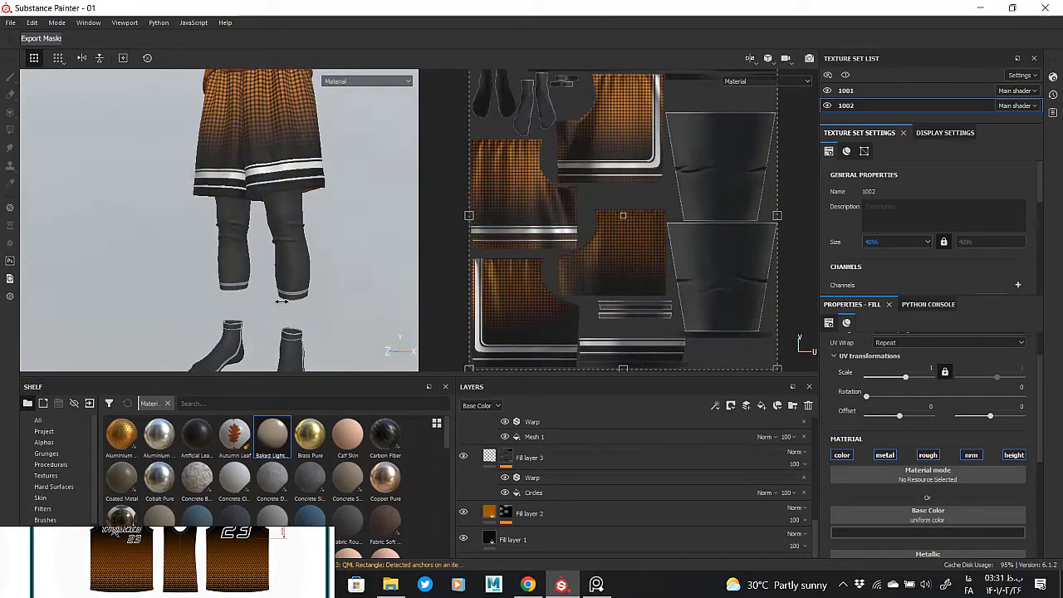
pyautogui.keyDown('alt'); pyautogui.moveTo(202, 280); pyautogui.dragTo(290, 273, button='middle'); pyautogui.keyUp('alt')
pyautogui.keyDown('alt'); pyautogui.moveTo(290, 273); pyautogui.dragTo(295, 322, button='right'); pyautogui.keyUp('alt')
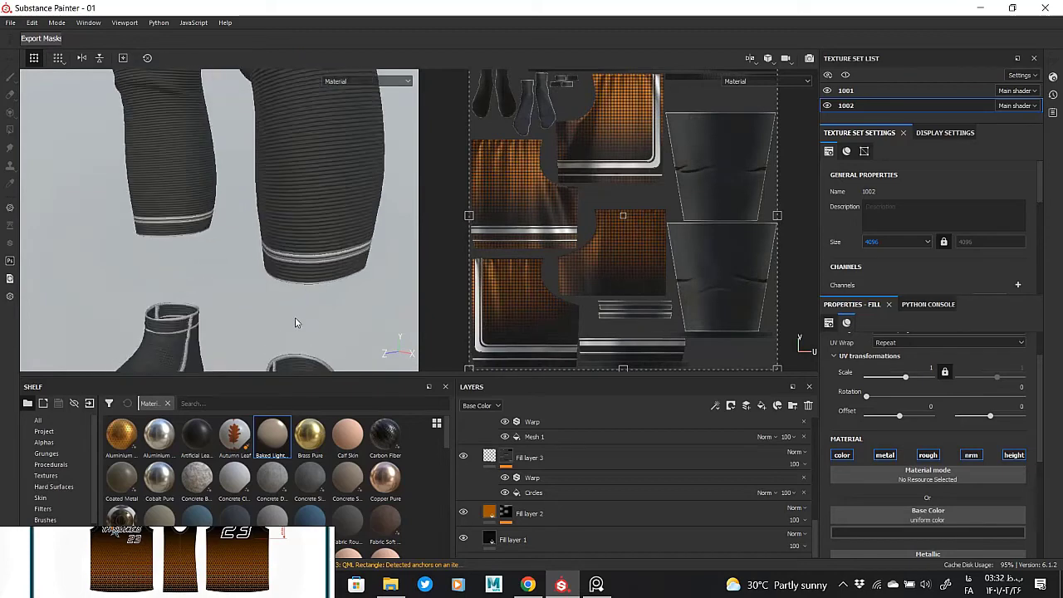
pyautogui.moveTo(305, 276)
pyautogui.keyDown('alt'); pyautogui.mouseDown()
pyautogui.moveTo(280, 297)
pyautogui.moveTo(257, 283)
pyautogui.mouseUp(); pyautogui.keyUp('alt')
pyautogui.scroll(1, 558, 475)
pyautogui.keyDown('alt'); pyautogui.moveTo(255, 283); pyautogui.dragTo(155, 313, button='right'); pyautogui.keyUp('alt')
pyautogui.moveTo(155, 313)
pyautogui.keyDown('alt'); pyautogui.mouseDown()
pyautogui.moveTo(268, 297)
pyautogui.moveTo(300, 274)
pyautogui.moveTo(287, 251)
pyautogui.mouseUp(); pyautogui.keyUp('alt')
pyautogui.scroll(3, 288, 251)
pyautogui.scroll(-2, 510, 517)
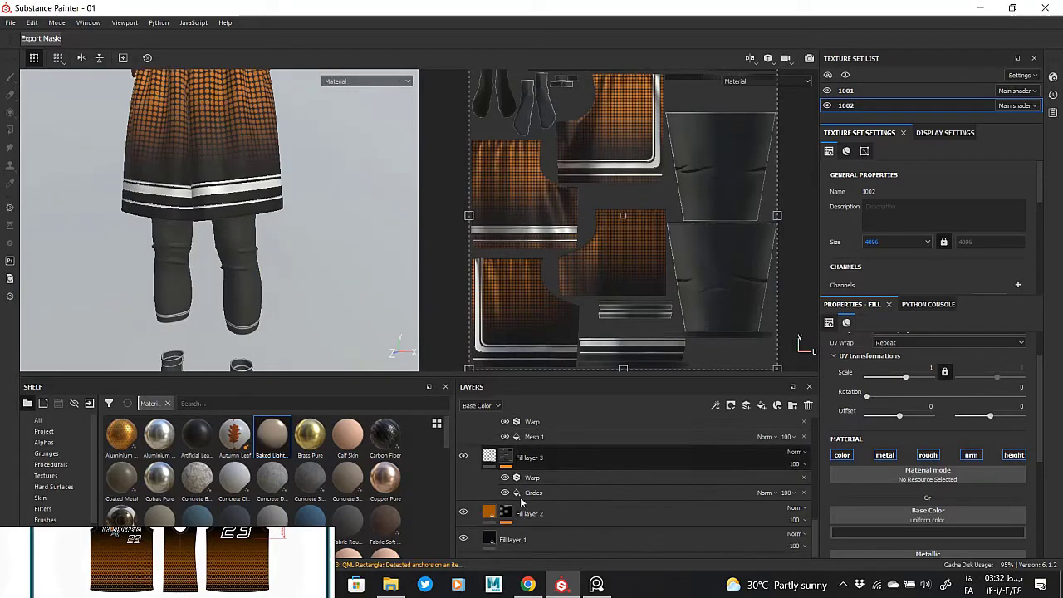
pyautogui.scroll(-2, 510, 516)
pyautogui.scroll(-2, 510, 516)
pyautogui.scroll(3, 510, 517)
# - Select Fill layer 5 and pick a new base colour for it
pyautogui.click(509, 506)
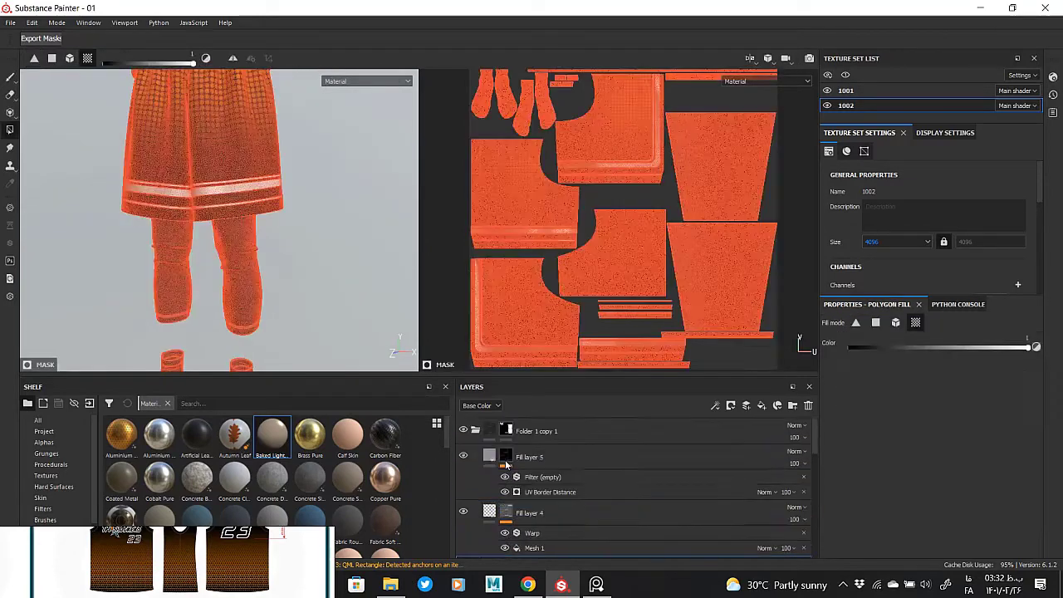
pyautogui.click(490, 457)
pyautogui.scroll(-1, 914, 458)
pyautogui.scroll(-1, 568, 477)
pyautogui.scroll(-1, 568, 476)
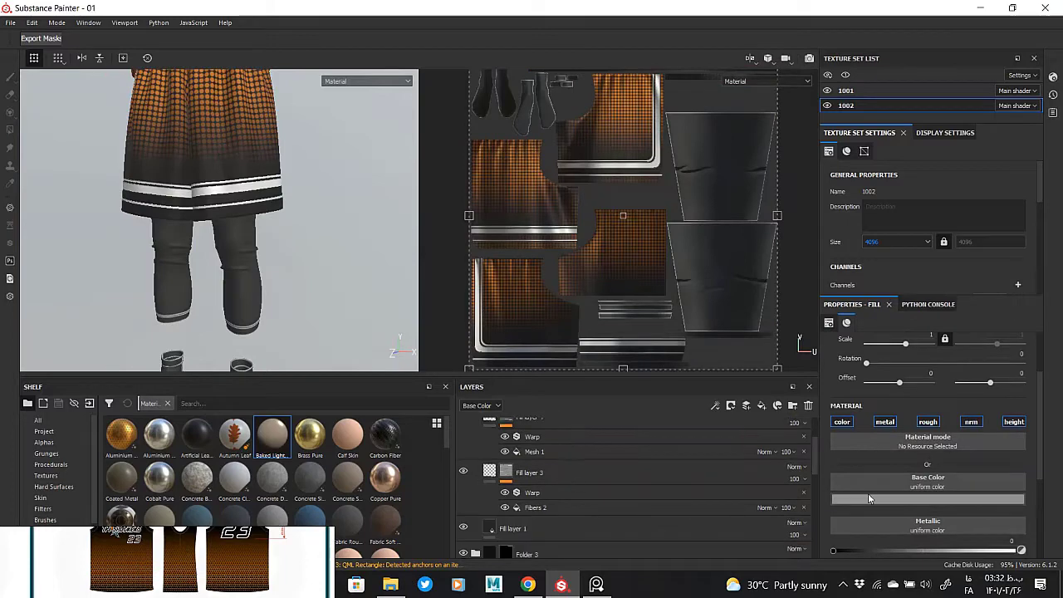
pyautogui.click(868, 496)
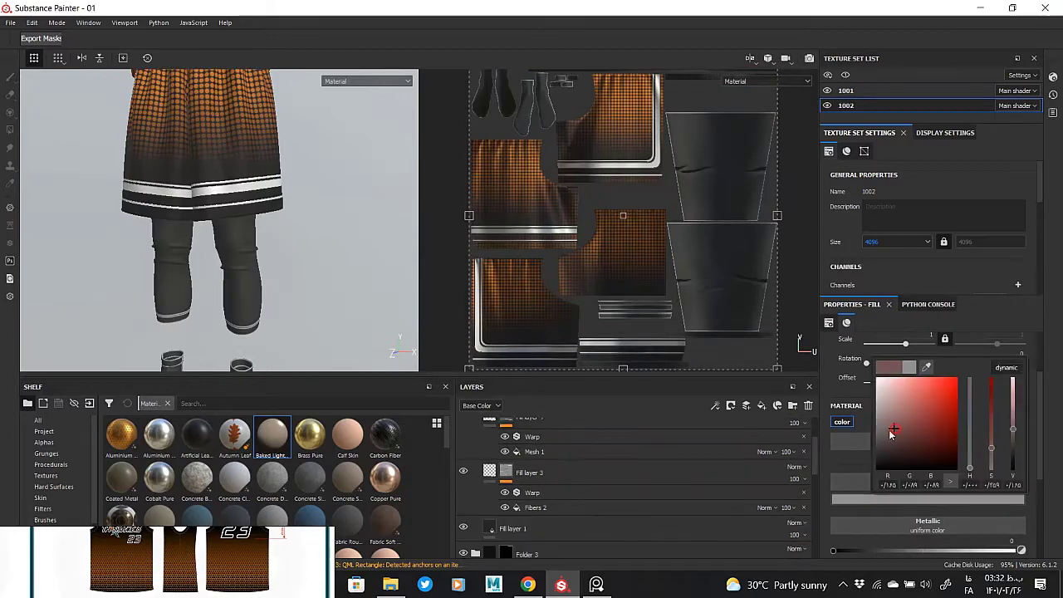
pyautogui.click(223, 354)
pyautogui.scroll(3, 231, 251)
pyautogui.scroll(2, 261, 285)
pyautogui.scroll(-4, 321, 309)
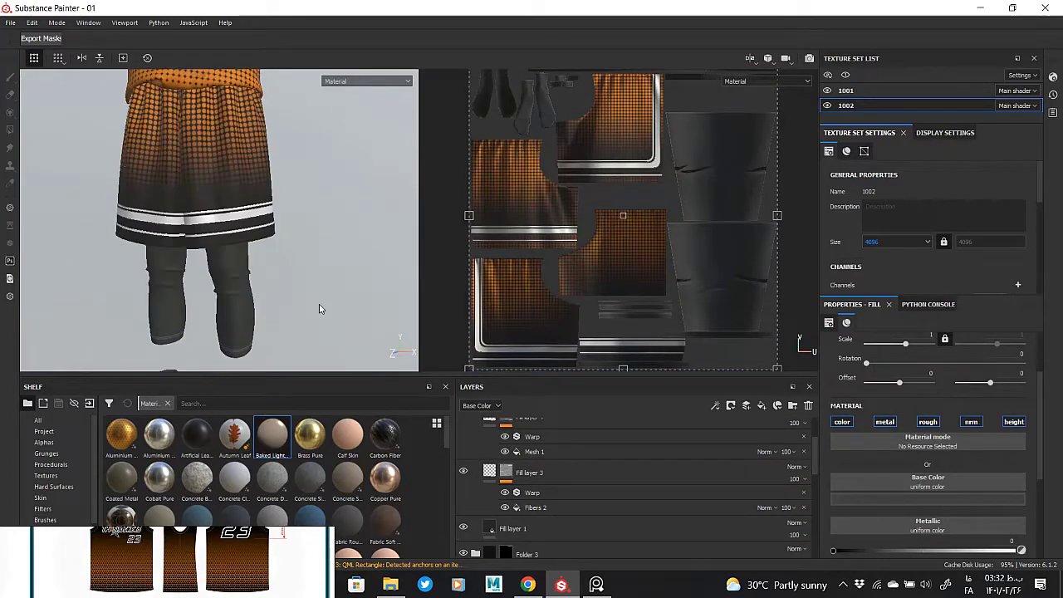
pyautogui.scroll(2, 491, 456)
pyautogui.scroll(2, 490, 455)
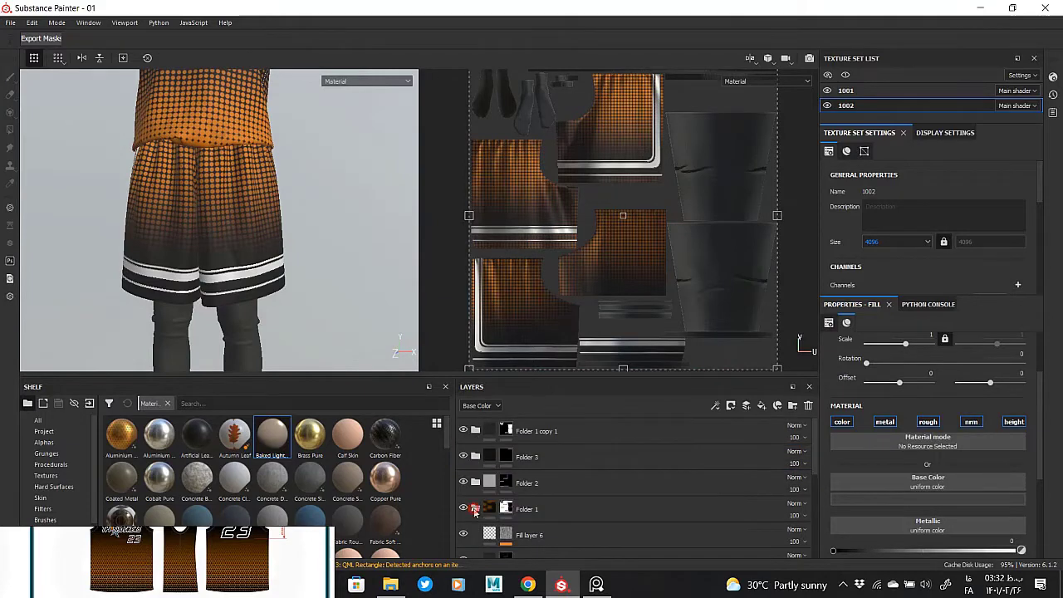
# - Set Fill layer 7's base colour to orange for the shorts' hem stripes
pyautogui.click(506, 483)
pyautogui.click(475, 482)
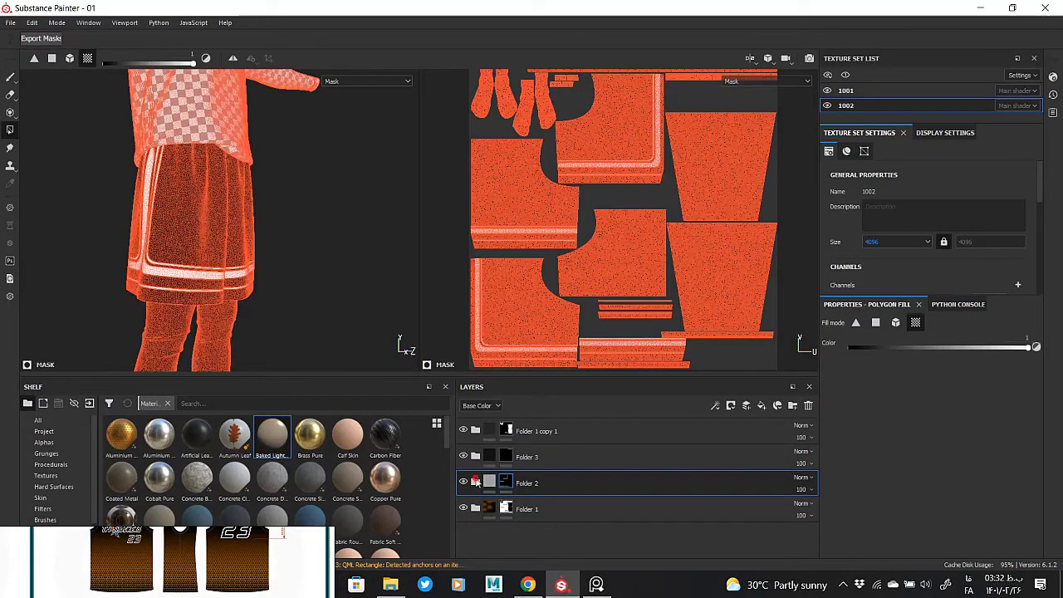
pyautogui.click(568, 509)
pyautogui.scroll(-2, 511, 544)
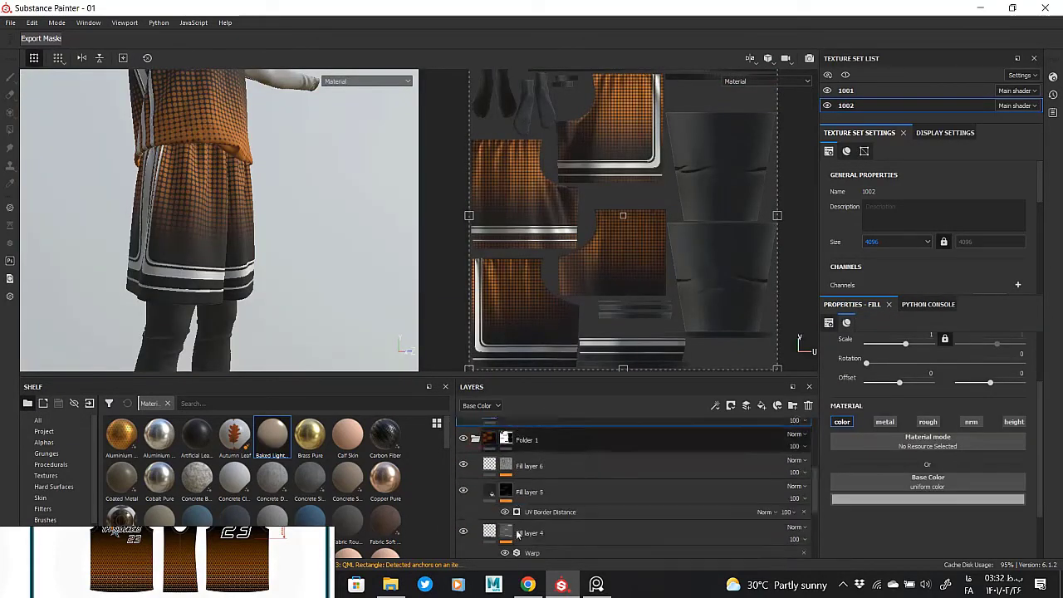
pyautogui.scroll(-2, 515, 538)
pyautogui.click(853, 497)
pyautogui.click(941, 390)
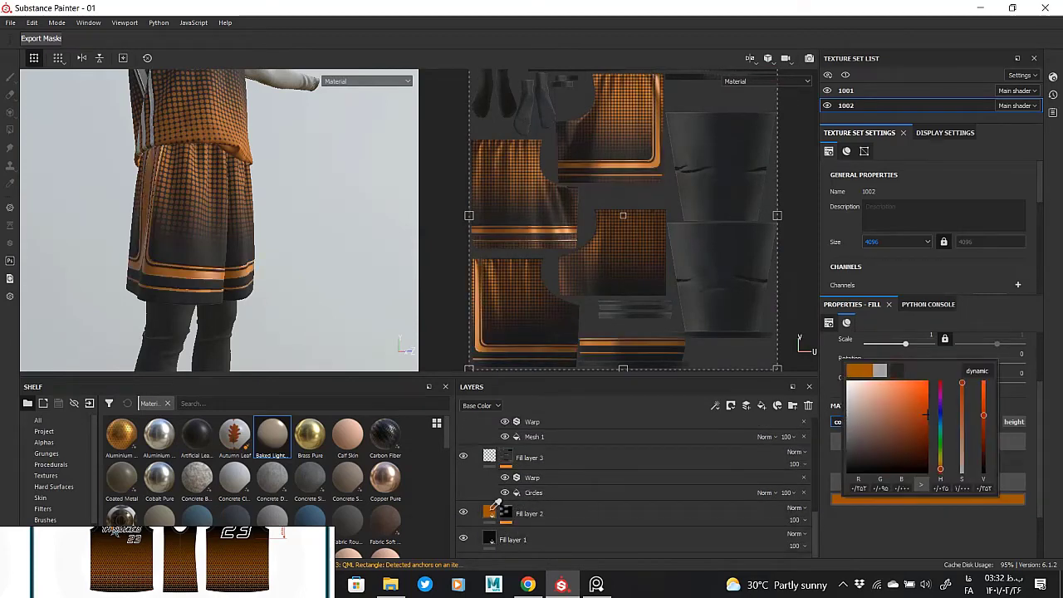
pyautogui.scroll(2, 584, 502)
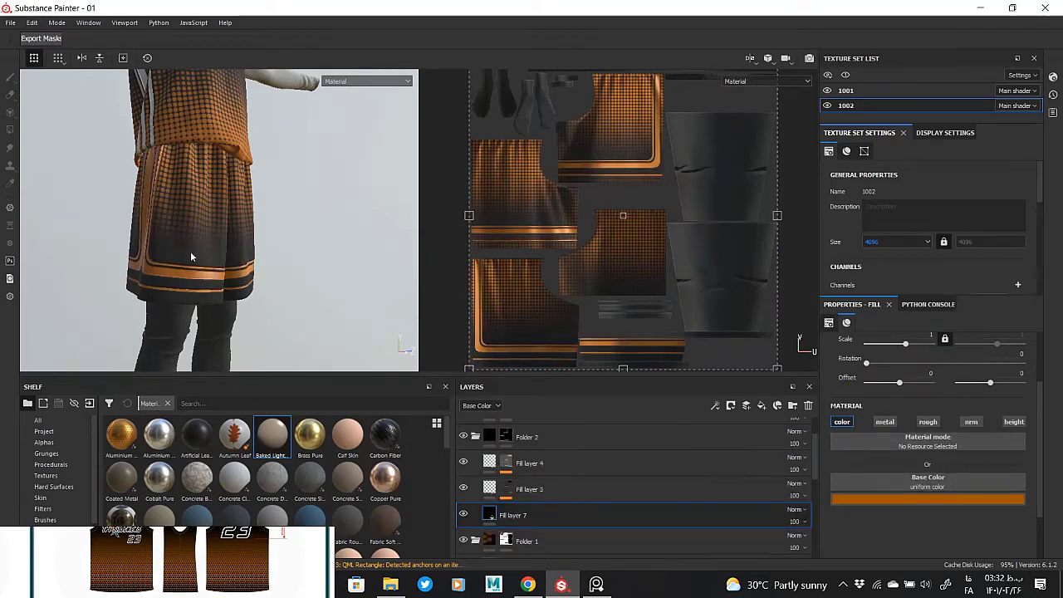
pyautogui.scroll(3, 199, 274)
pyautogui.scroll(3, 219, 322)
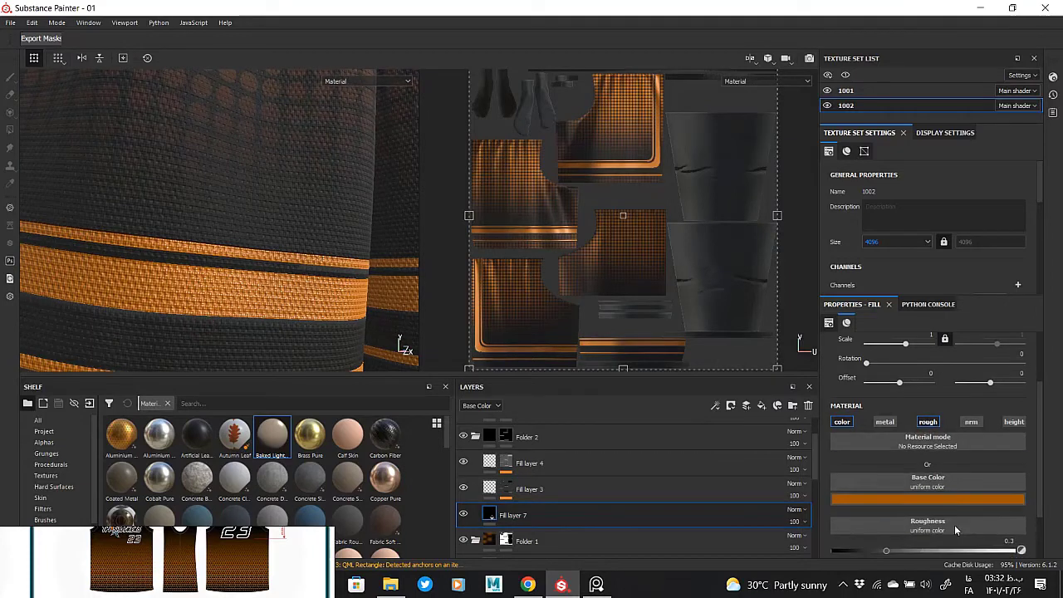
pyautogui.scroll(-3, 336, 357)
# - Inspect Fill layer 4's height and Folder 3's mask, then orbit to the jersey
pyautogui.click(631, 463)
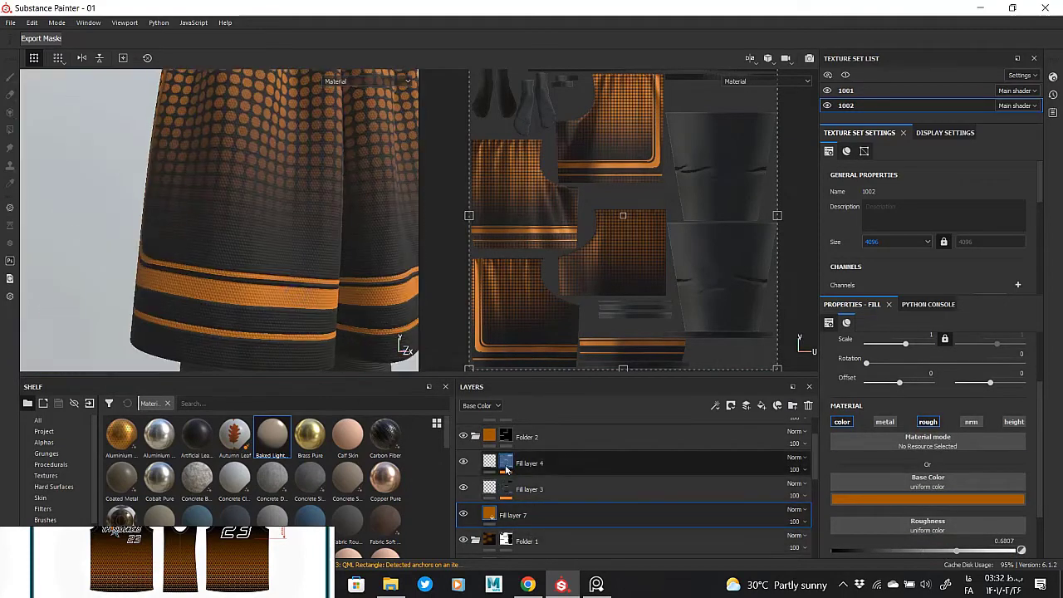
pyautogui.scroll(1, 538, 472)
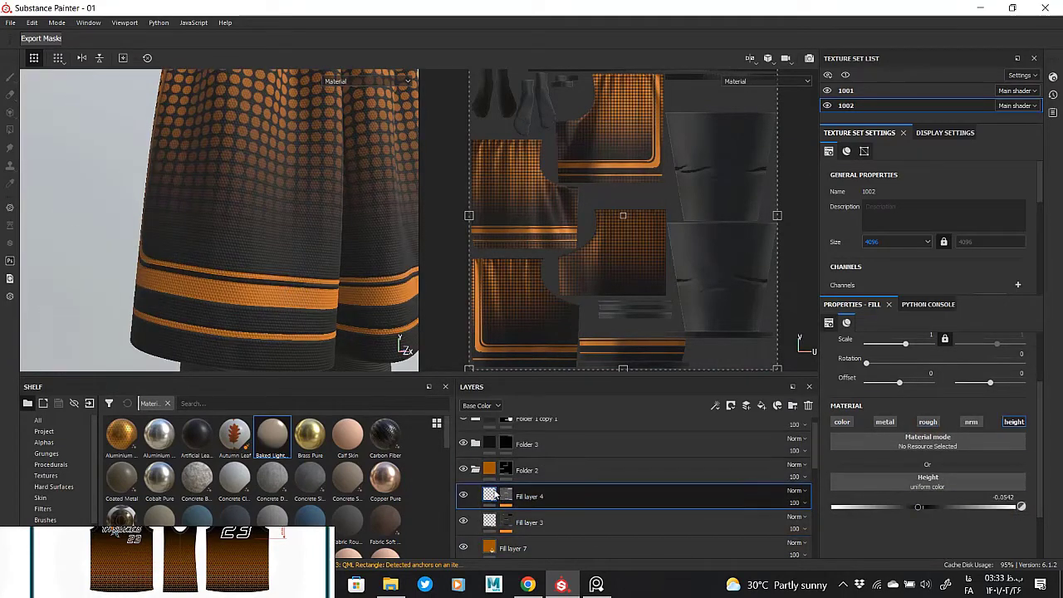
pyautogui.scroll(1, 495, 494)
pyautogui.click(506, 457)
pyautogui.scroll(-2, 239, 270)
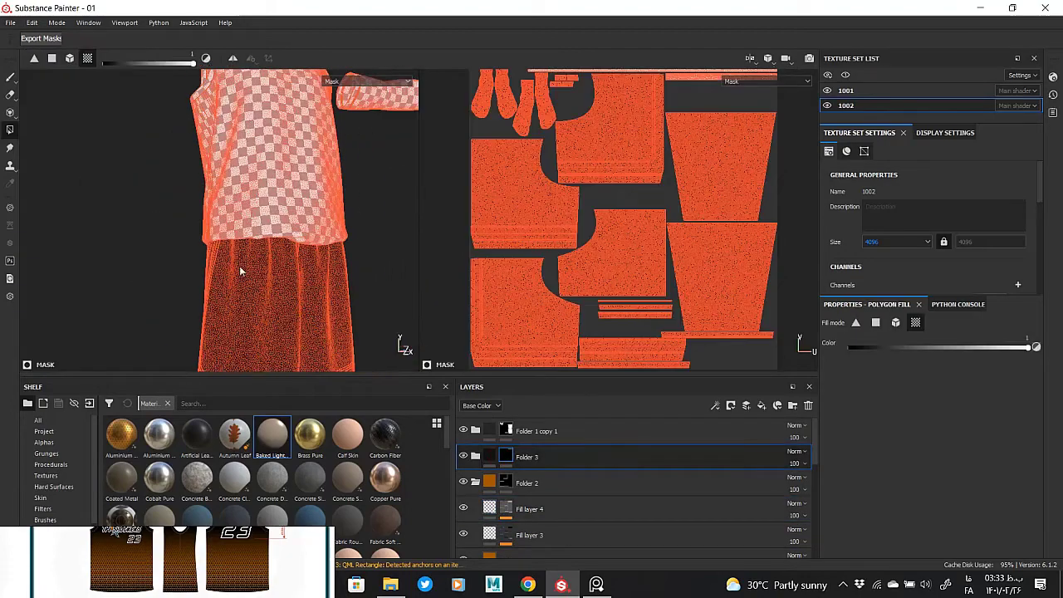
pyautogui.click(489, 456)
pyautogui.scroll(-2, 227, 286)
pyautogui.moveTo(226, 286)
pyautogui.keyDown('alt'); pyautogui.mouseDown()
pyautogui.moveTo(244, 322)
pyautogui.moveTo(238, 224)
pyautogui.mouseUp(); pyautogui.keyUp('alt')
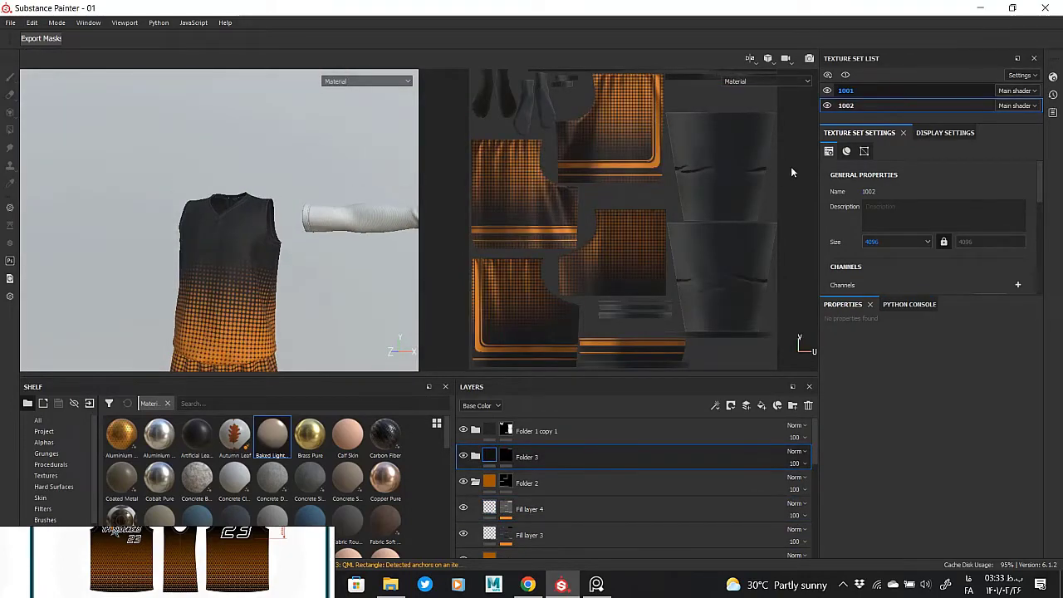
# - Switch to the 1001 texture set and recolour Fill layer 2's base colour
pyautogui.click(846, 89)
pyautogui.scroll(-3, 510, 457)
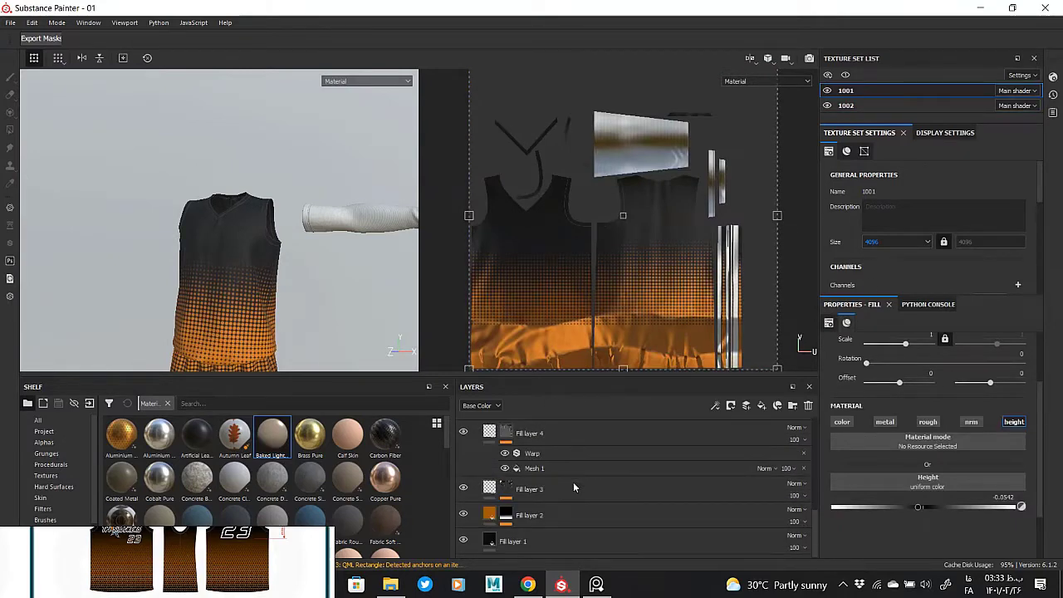
pyautogui.click(506, 514)
pyautogui.keyDown('alt'); pyautogui.moveTo(290, 249); pyautogui.dragTo(199, 259, button='middle'); pyautogui.keyUp('alt')
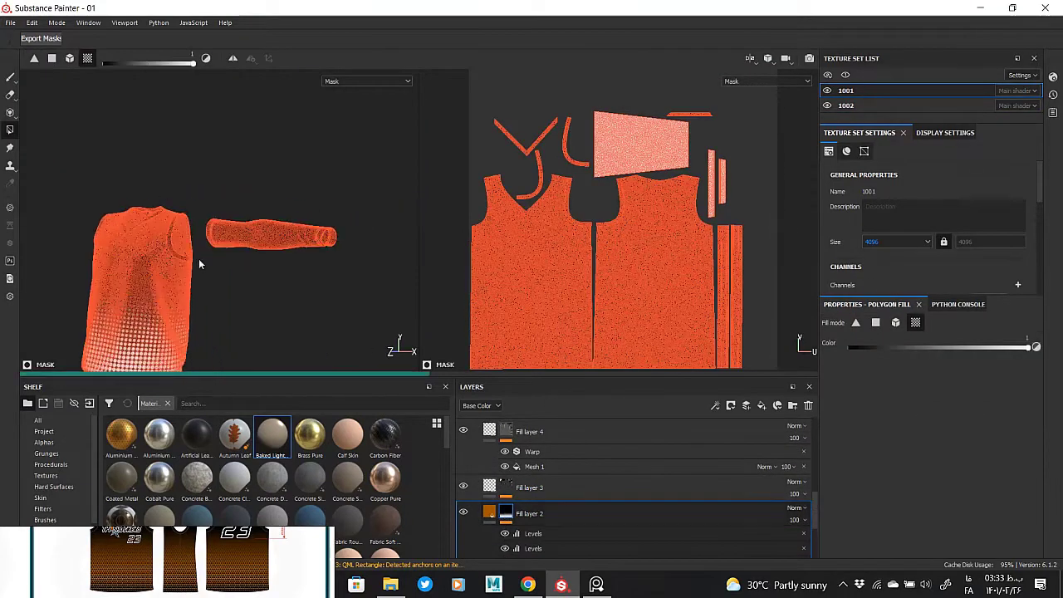
pyautogui.click(489, 511)
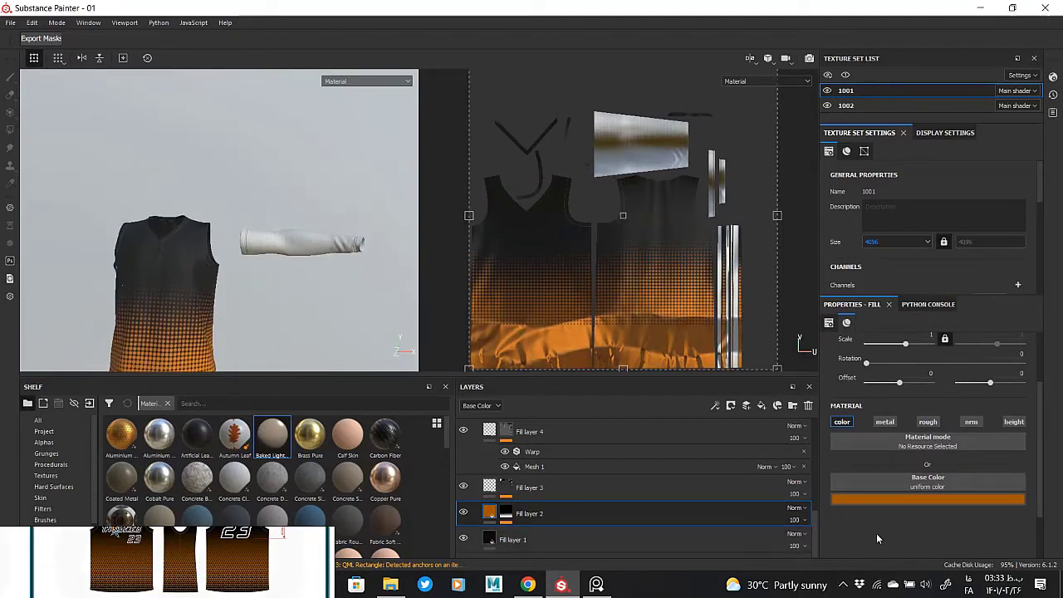
pyautogui.click(922, 502)
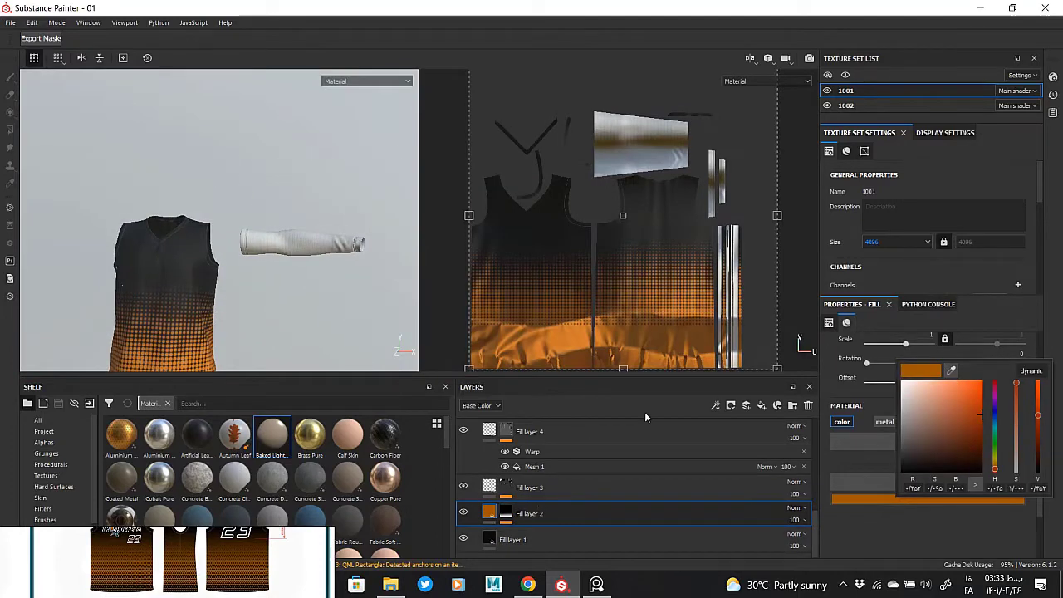
pyautogui.click(588, 501)
pyautogui.scroll(5, 587, 497)
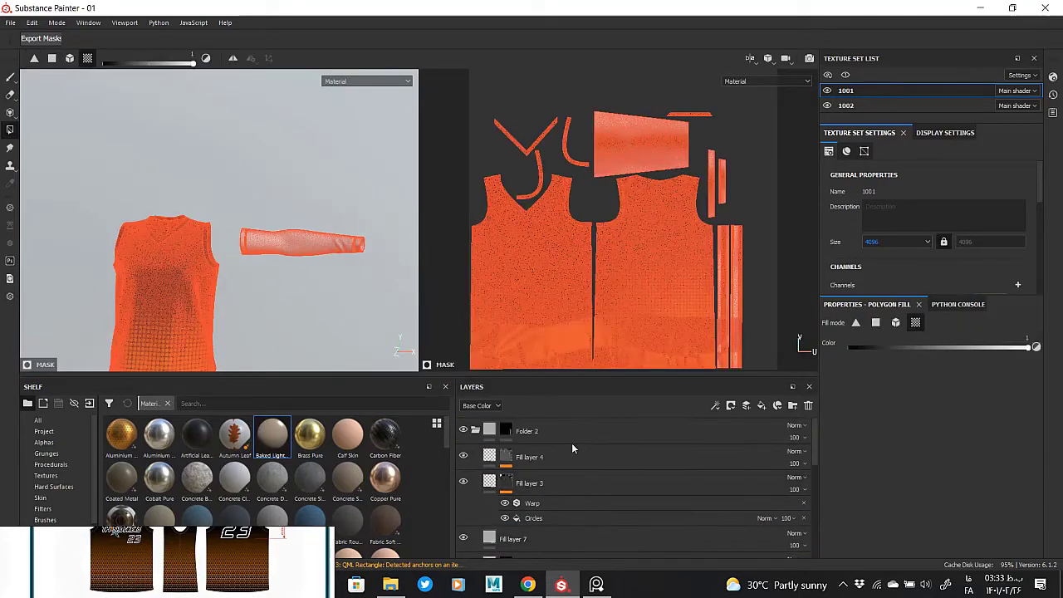
# - Make the sleeve fill layer inside Folder 1 copy 1 orange
pyautogui.click(489, 482)
pyautogui.click(523, 457)
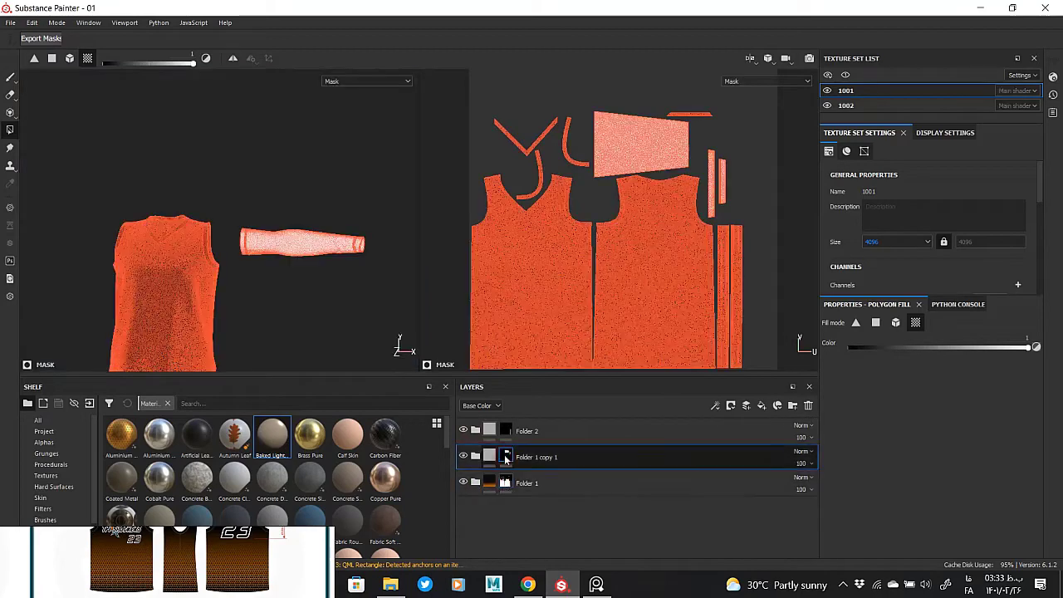
pyautogui.click(475, 457)
pyautogui.scroll(-3, 531, 498)
pyautogui.click(538, 516)
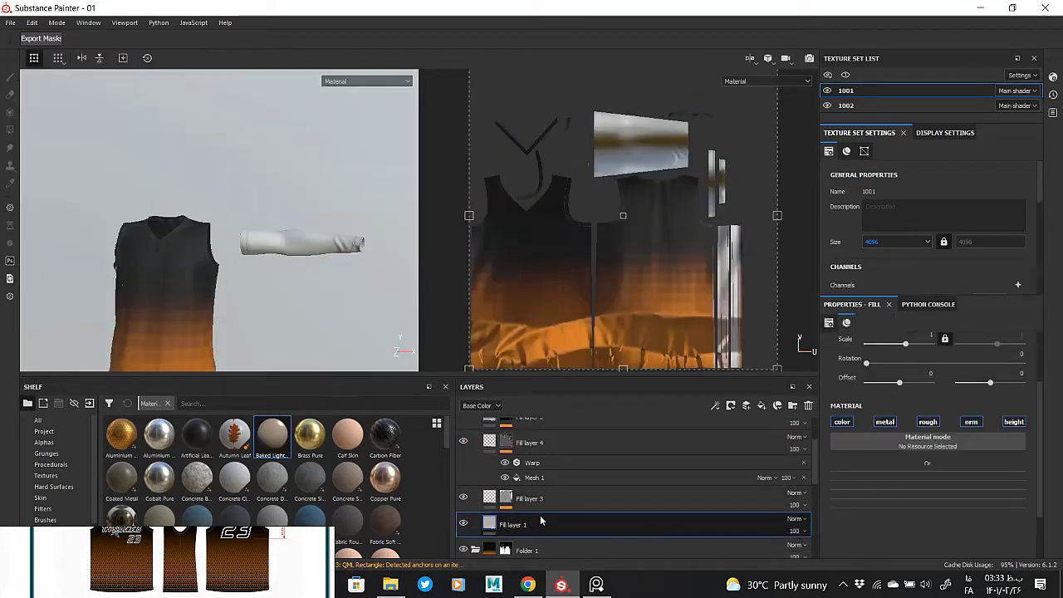
pyautogui.click(922, 499)
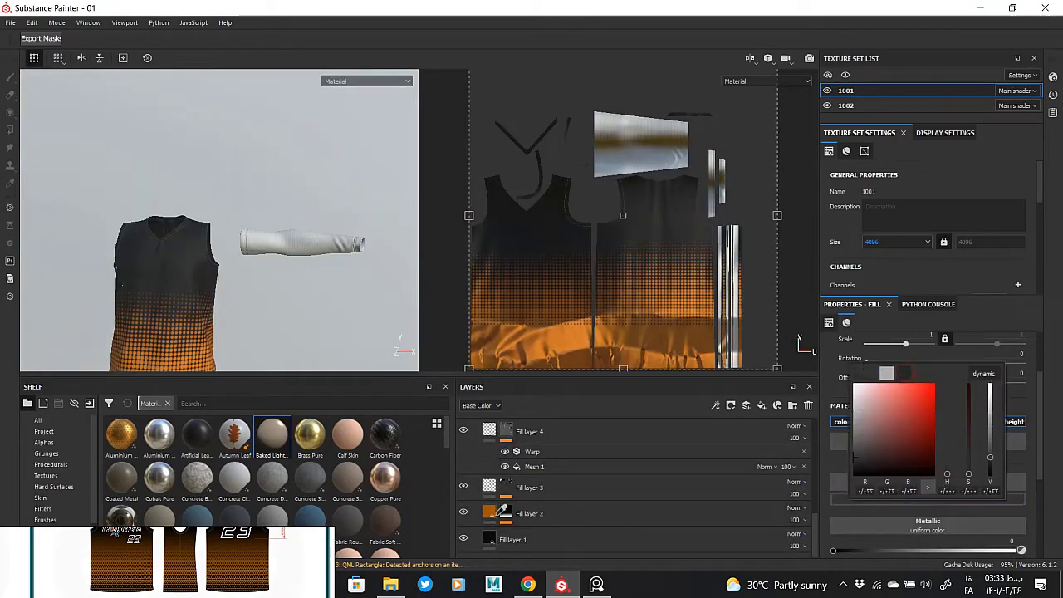
pyautogui.click(259, 263)
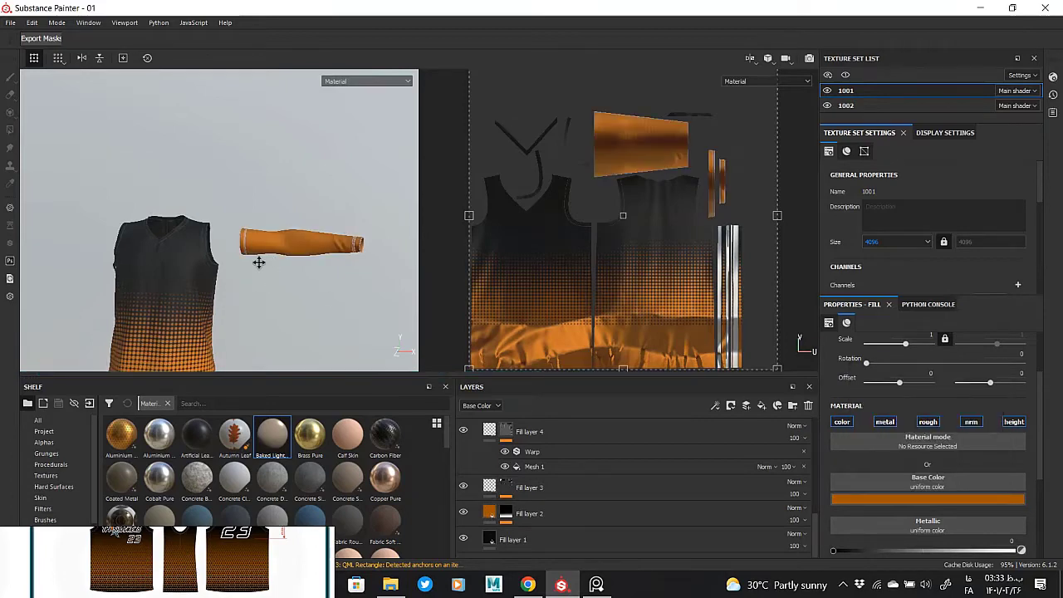
pyautogui.scroll(3, 241, 283)
pyautogui.scroll(2, 215, 300)
# - Add a new Fill layer 5 with a dark orange base colour
pyautogui.click(762, 406)
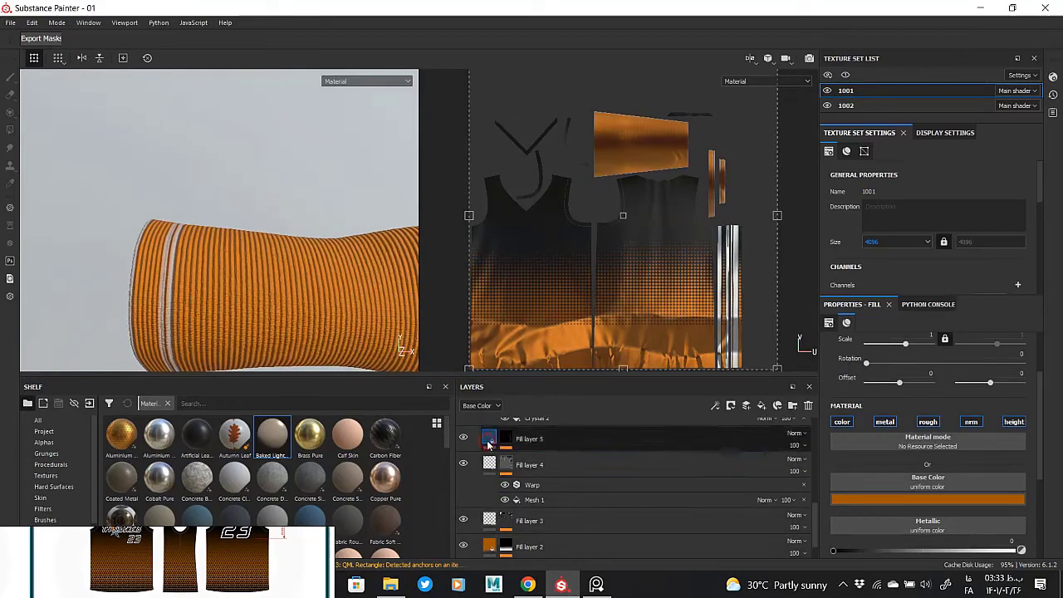
pyautogui.click(922, 498)
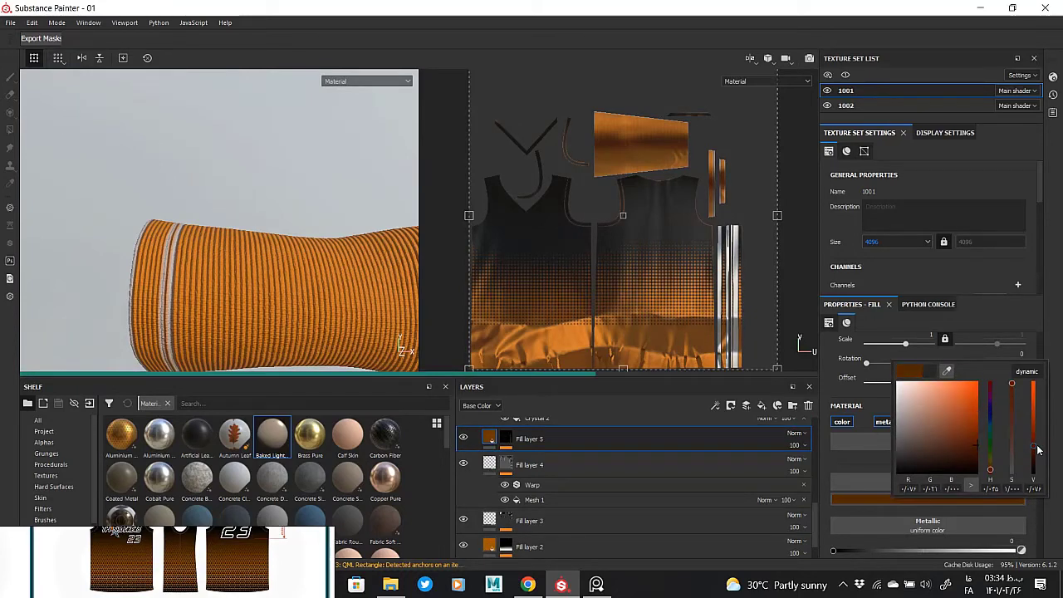
pyautogui.click(654, 462)
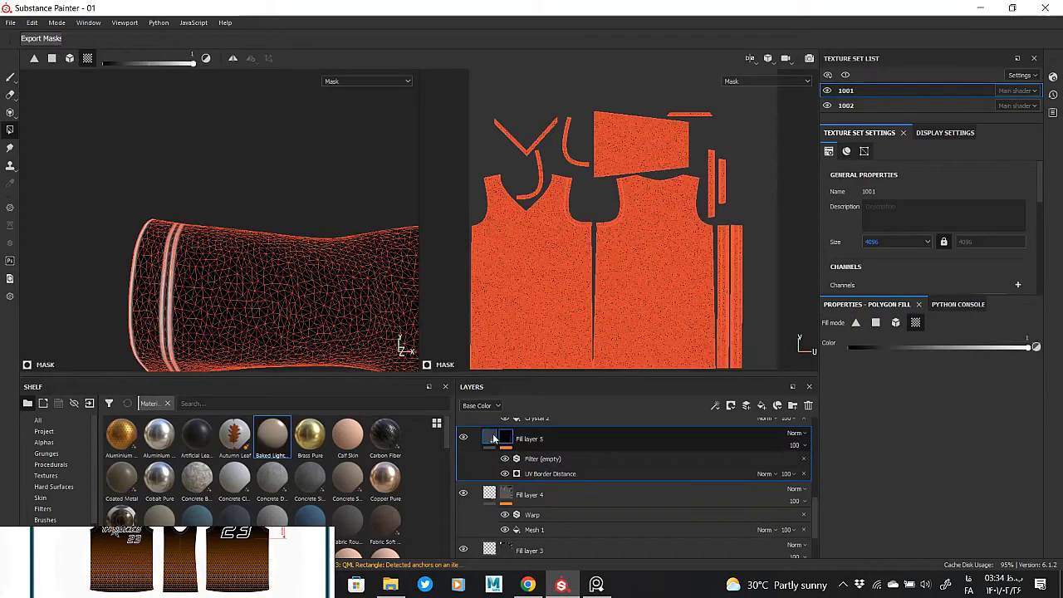
pyautogui.scroll(1, 511, 446)
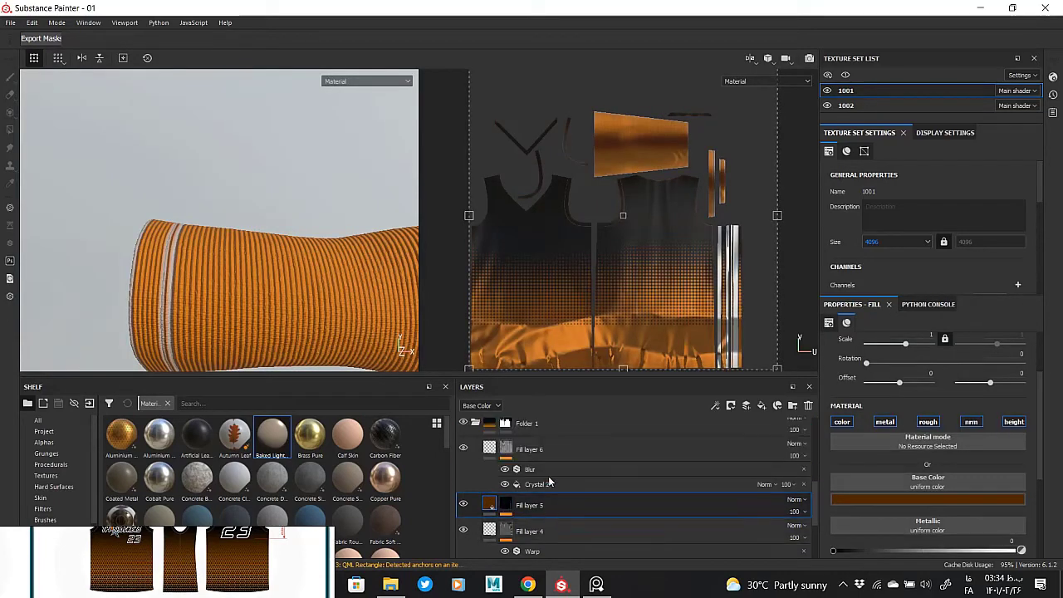
pyautogui.scroll(1, 549, 476)
pyautogui.scroll(-3, 511, 463)
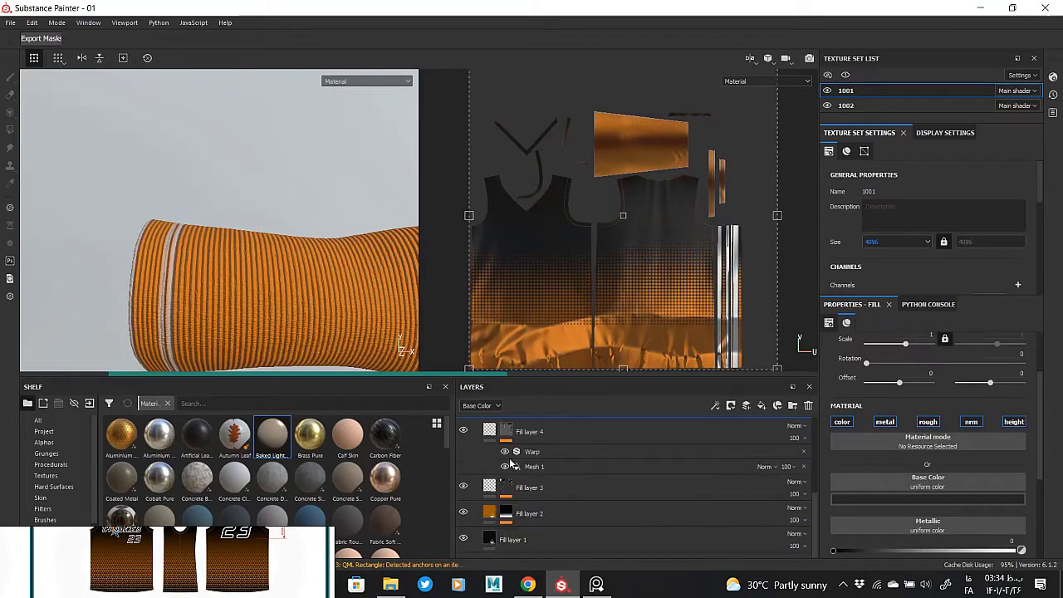
pyautogui.moveTo(374, 296)
pyautogui.keyDown('alt'); pyautogui.mouseDown()
pyautogui.moveTo(149, 200)
pyautogui.moveTo(333, 261)
pyautogui.mouseUp(); pyautogui.keyUp('alt')
pyautogui.scroll(1, 564, 498)
pyautogui.scroll(2, 565, 499)
# - Collapse the folders and browse Folder 1 copy 1's mask and contents
pyautogui.click(475, 484)
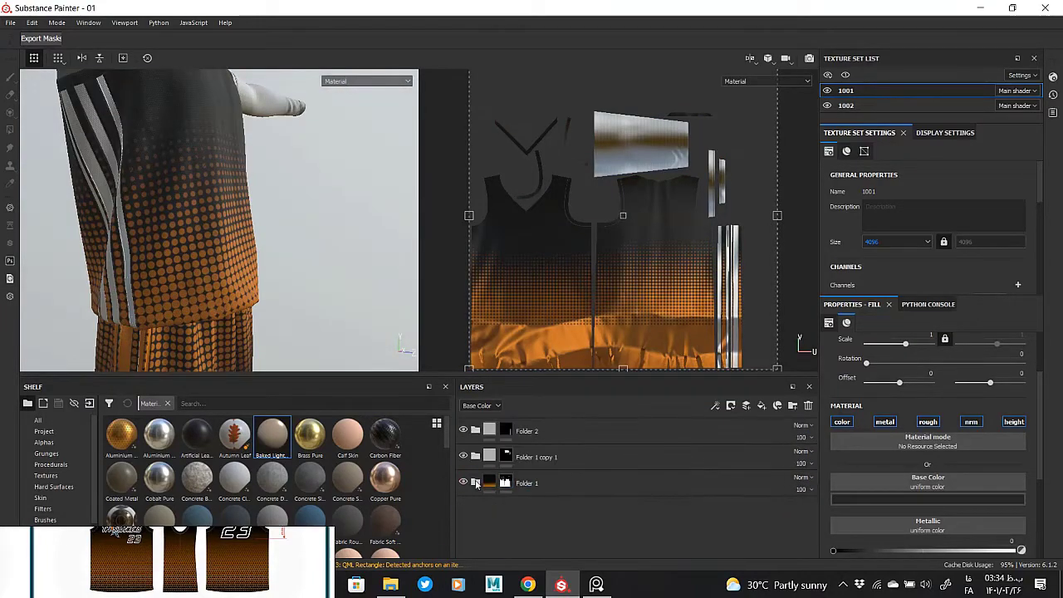
pyautogui.click(504, 457)
pyautogui.click(489, 457)
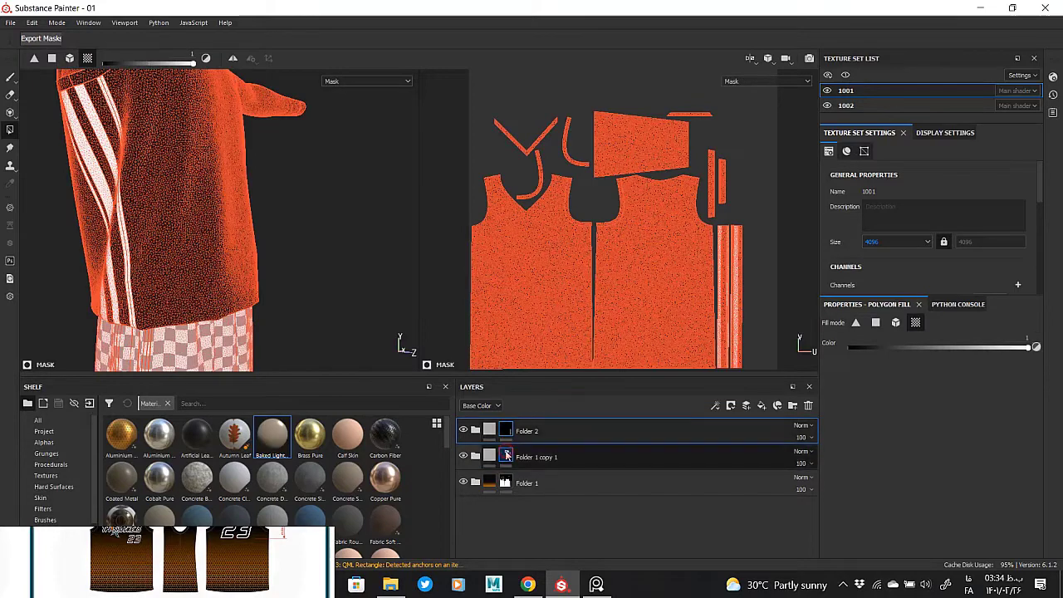
pyautogui.click(504, 457)
pyautogui.click(476, 457)
pyautogui.scroll(-1, 540, 498)
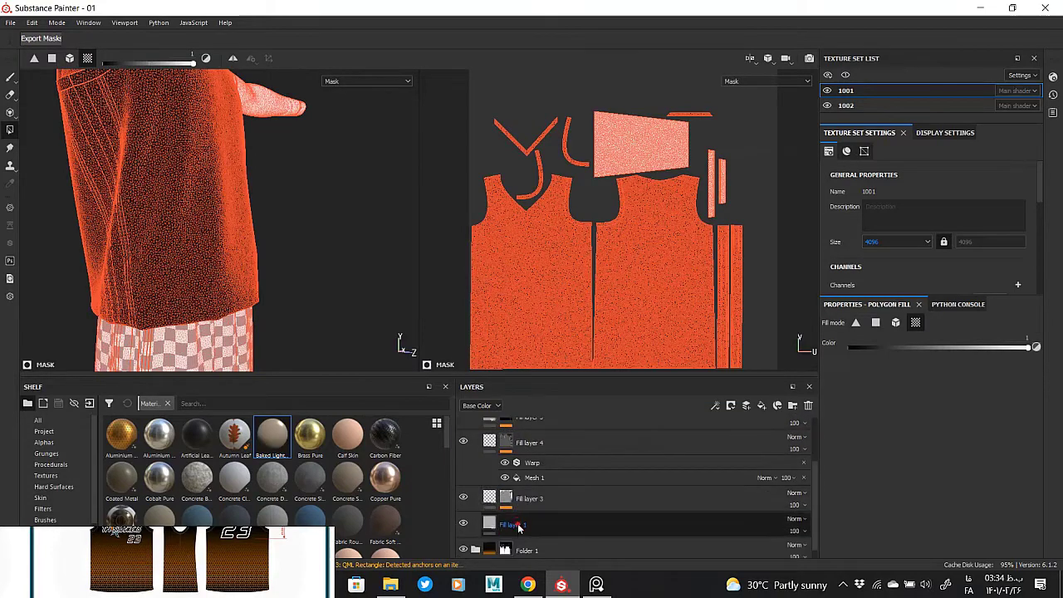
# - Open Fill layer 5's base colour for editing while viewing the jersey front
pyautogui.click(511, 525)
pyautogui.scroll(-2, 511, 530)
pyautogui.click(868, 497)
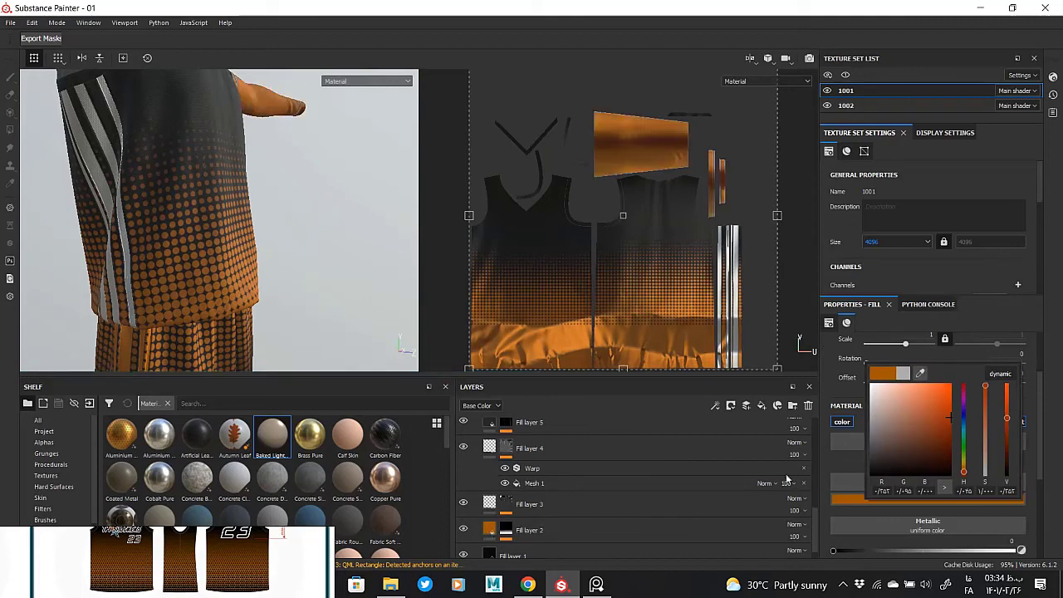
pyautogui.scroll(2, 570, 492)
pyautogui.click(574, 472)
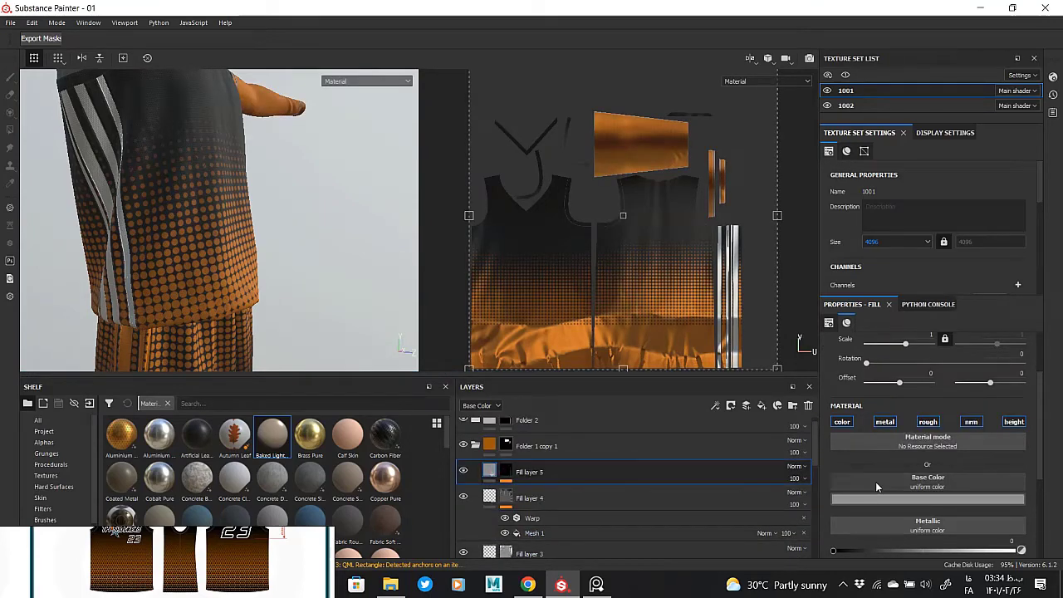
pyautogui.scroll(-2, 582, 486)
pyautogui.click(868, 498)
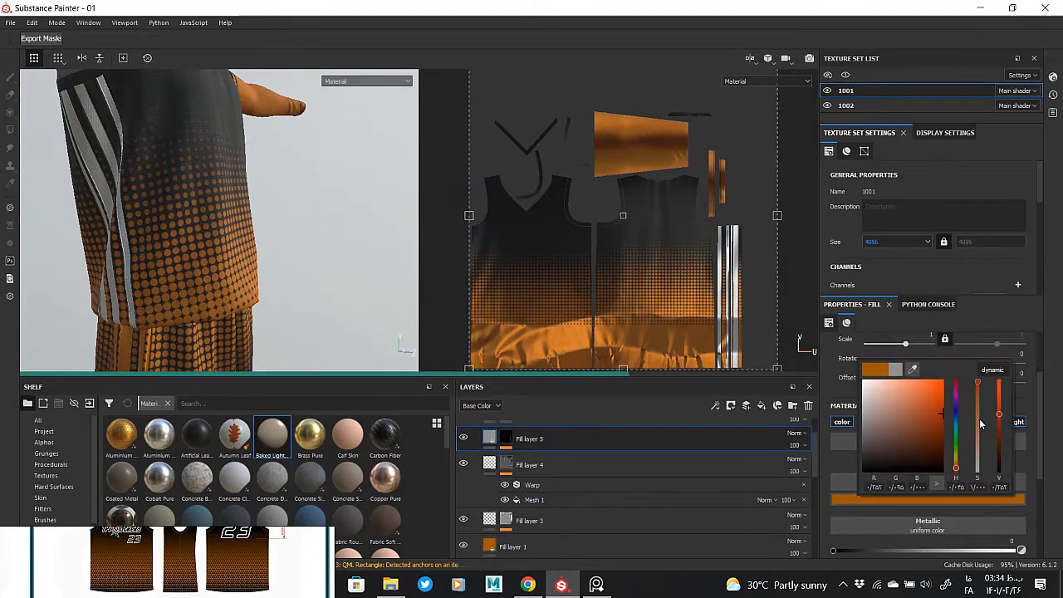
pyautogui.moveTo(263, 333)
pyautogui.keyDown('alt'); pyautogui.mouseDown()
pyautogui.moveTo(225, 208)
pyautogui.moveTo(249, 250)
pyautogui.mouseUp(); pyautogui.keyUp('alt')
pyautogui.scroll(2, 537, 484)
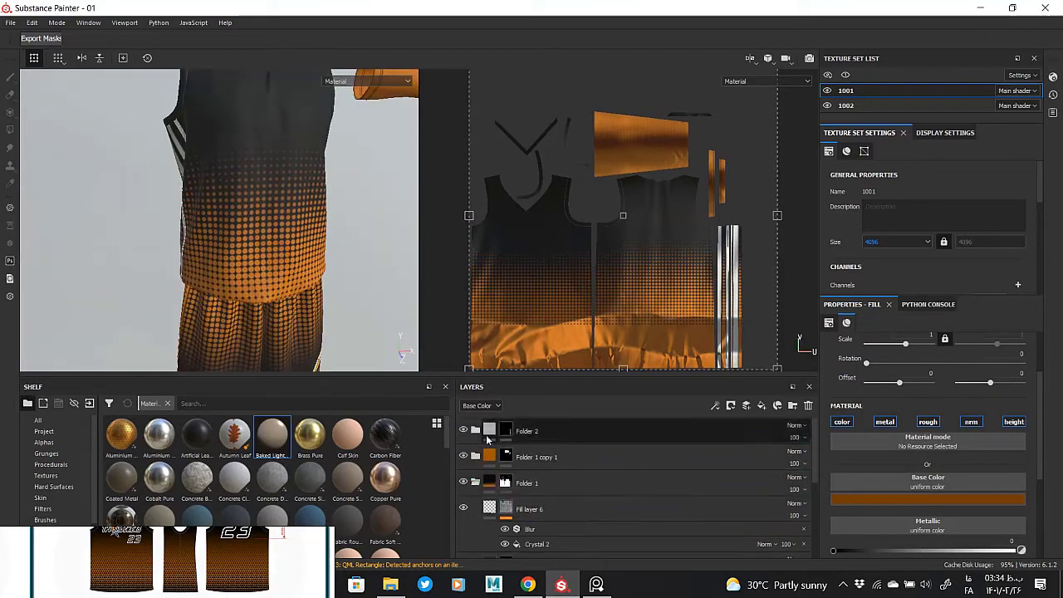
pyautogui.scroll(-2, 538, 484)
# - Set Fill layer 7's base colour to orange, then collapse Folder 1
pyautogui.click(532, 505)
pyautogui.click(906, 499)
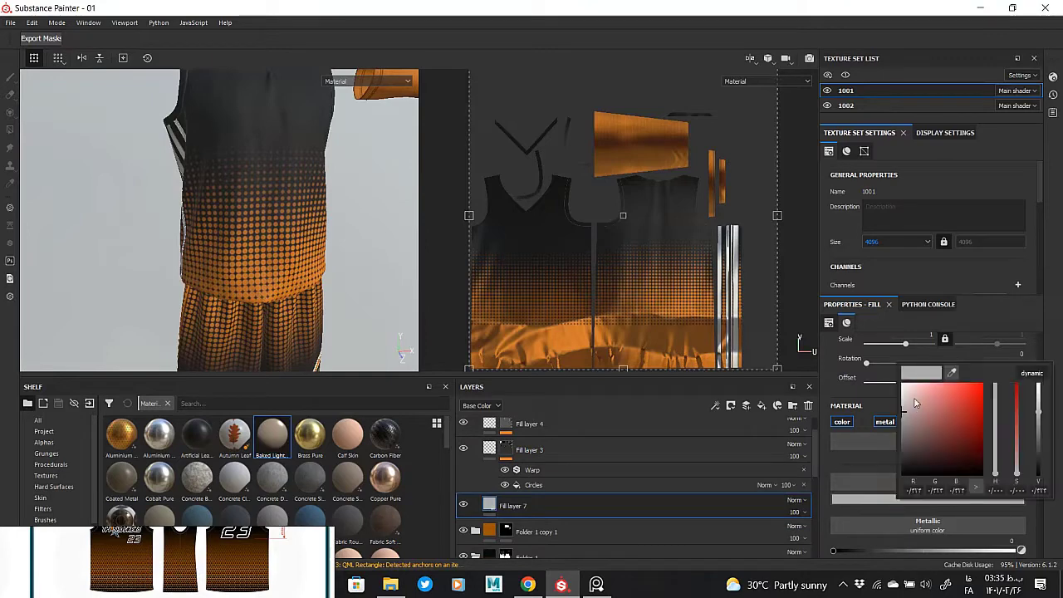
pyautogui.click(497, 525)
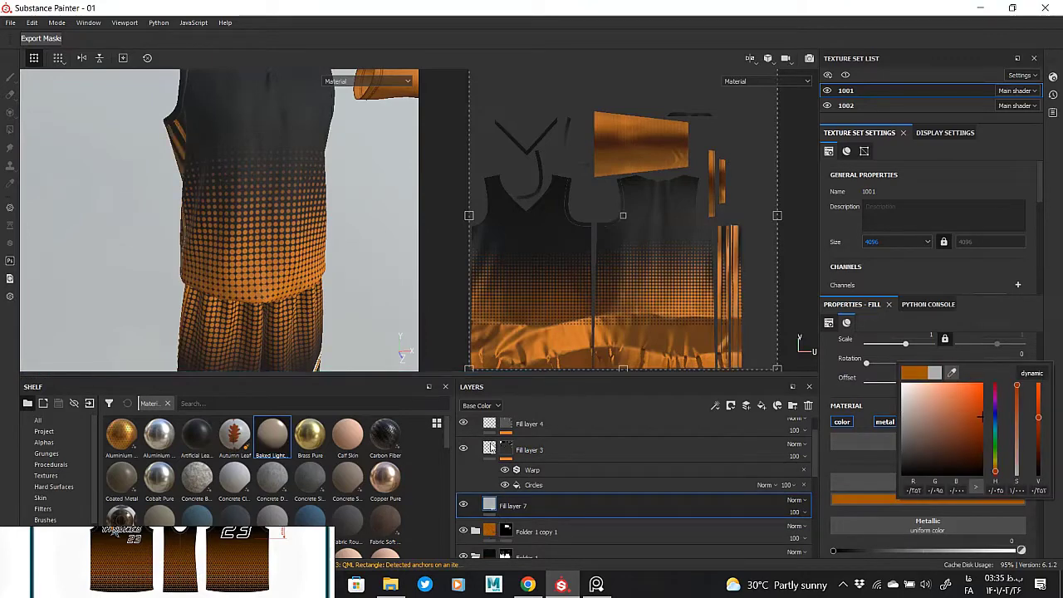
pyautogui.click(492, 432)
pyautogui.scroll(2, 491, 432)
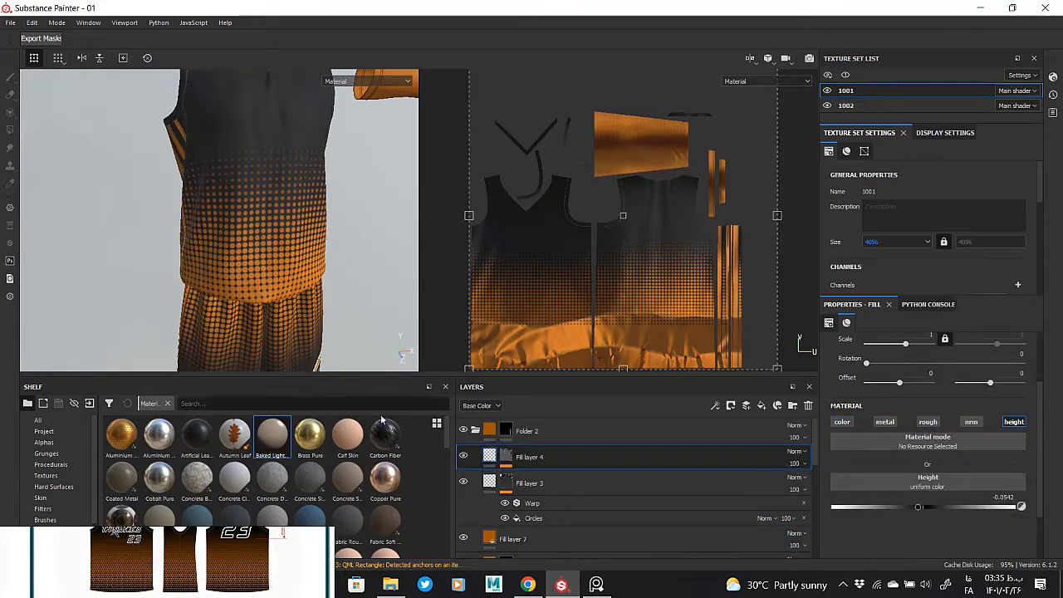
pyautogui.click(476, 482)
pyautogui.scroll(-3, 171, 171)
pyautogui.scroll(-3, 171, 172)
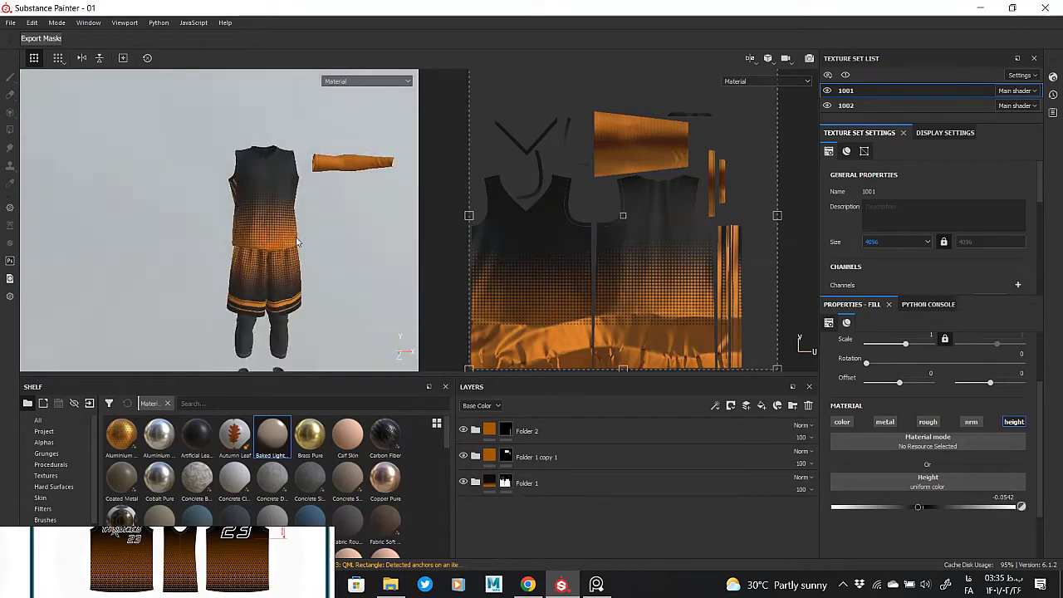
# - Orbit and pan the viewport to frame the jersey and the whole outfit
pyautogui.keyDown('alt'); pyautogui.moveTo(232, 199); pyautogui.dragTo(254, 207); pyautogui.keyUp('alt')
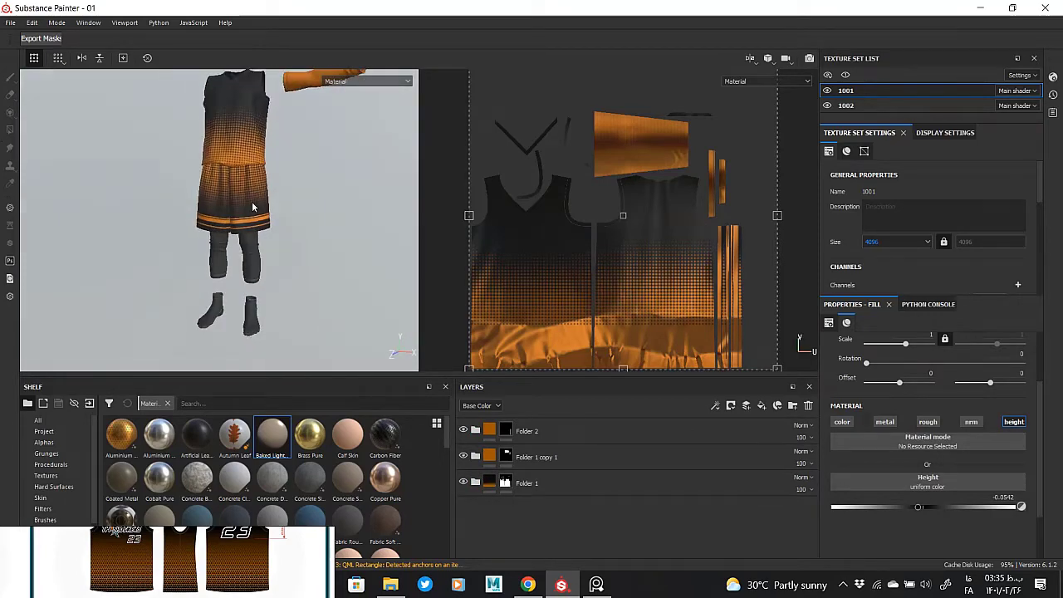
pyautogui.scroll(5, 251, 201)
pyautogui.moveTo(185, 142)
pyautogui.mouseDown(button='middle')
pyautogui.moveTo(265, 191)
pyautogui.moveTo(334, 154)
pyautogui.mouseUp(button='middle')
pyautogui.scroll(-4, 231, 265)
pyautogui.scroll(-2, 325, 280)
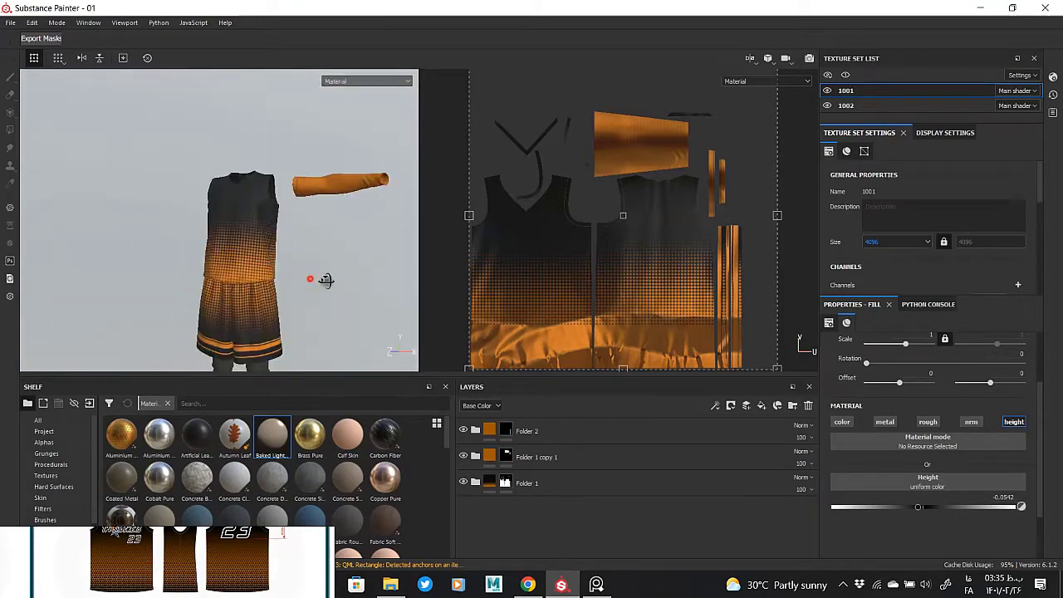
pyautogui.moveTo(324, 280); pyautogui.dragTo(332, 216, button='middle')
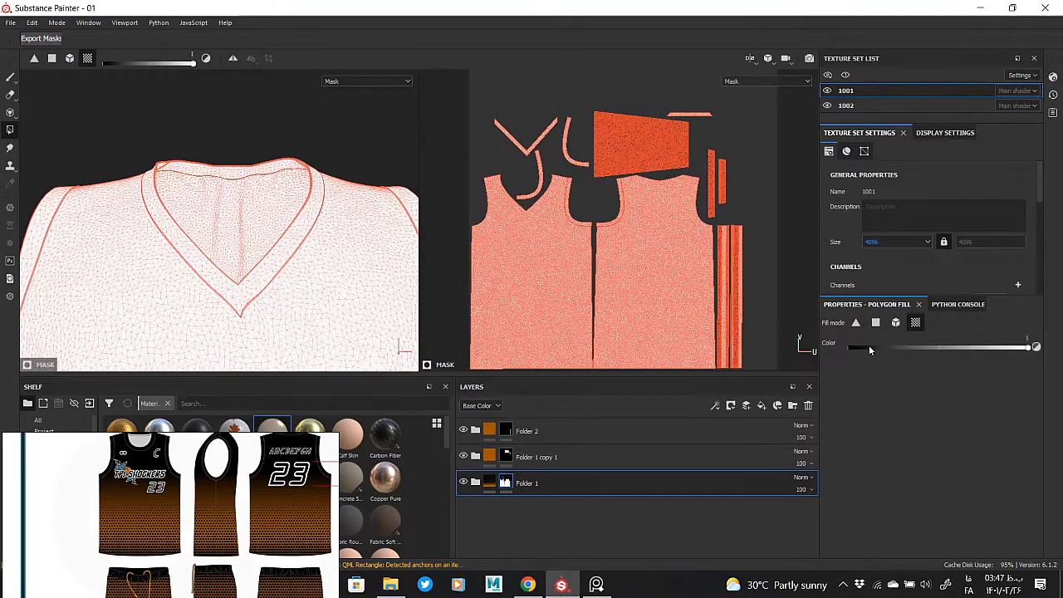
# - Polygon-fill the V-neck collar and armhole trim out of Folder 1's mask at value 0
pyautogui.moveTo(870, 349); pyautogui.dragTo(837, 354)
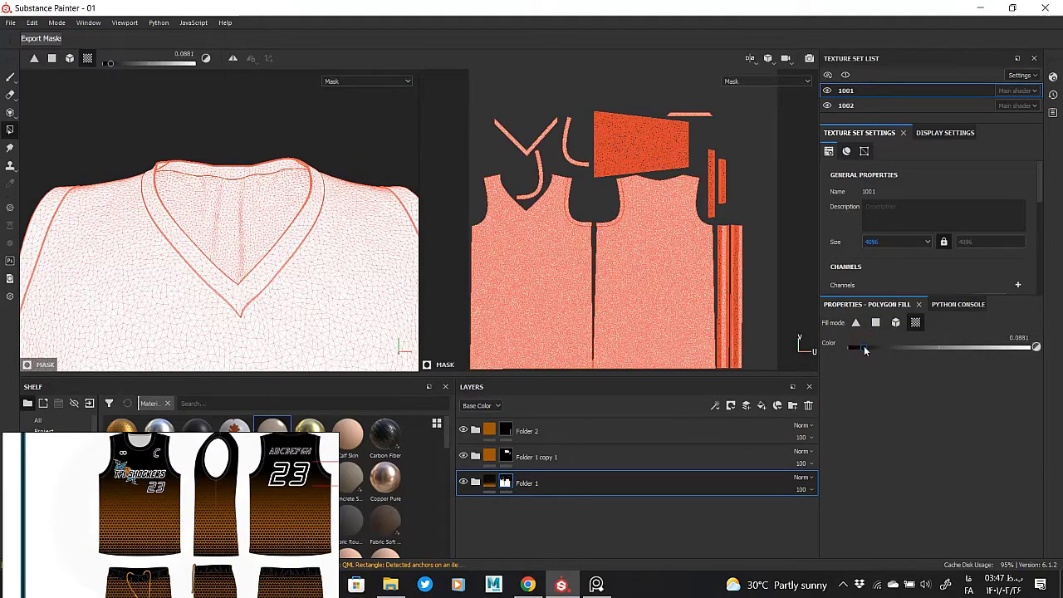
pyautogui.click(303, 239)
pyautogui.keyDown('alt'); pyautogui.moveTo(301, 238); pyautogui.dragTo(209, 211); pyautogui.keyUp('alt')
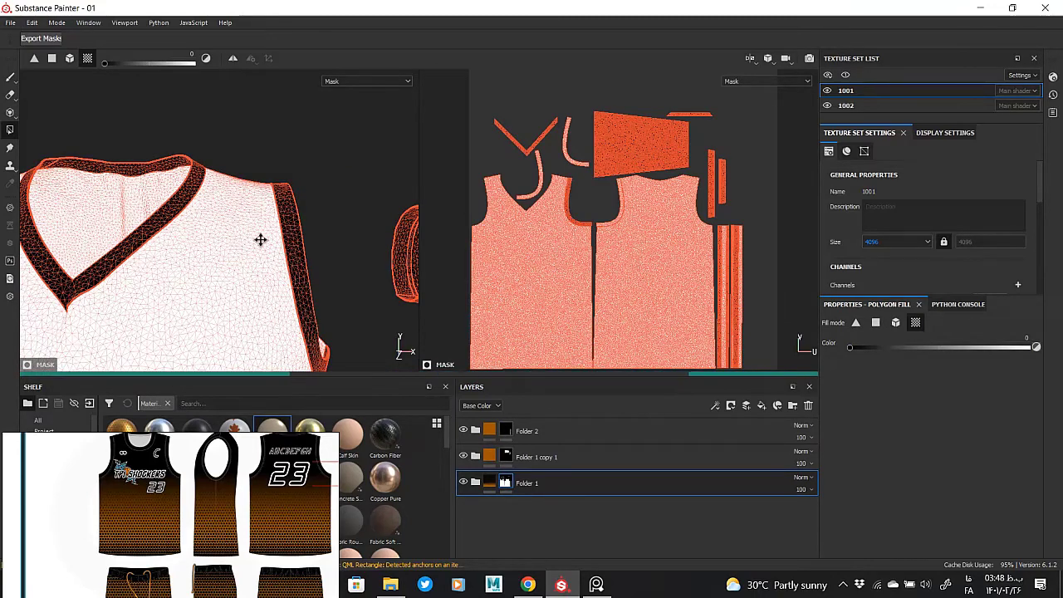
pyautogui.keyDown('alt'); pyautogui.moveTo(260, 240); pyautogui.dragTo(67, 158); pyautogui.keyUp('alt')
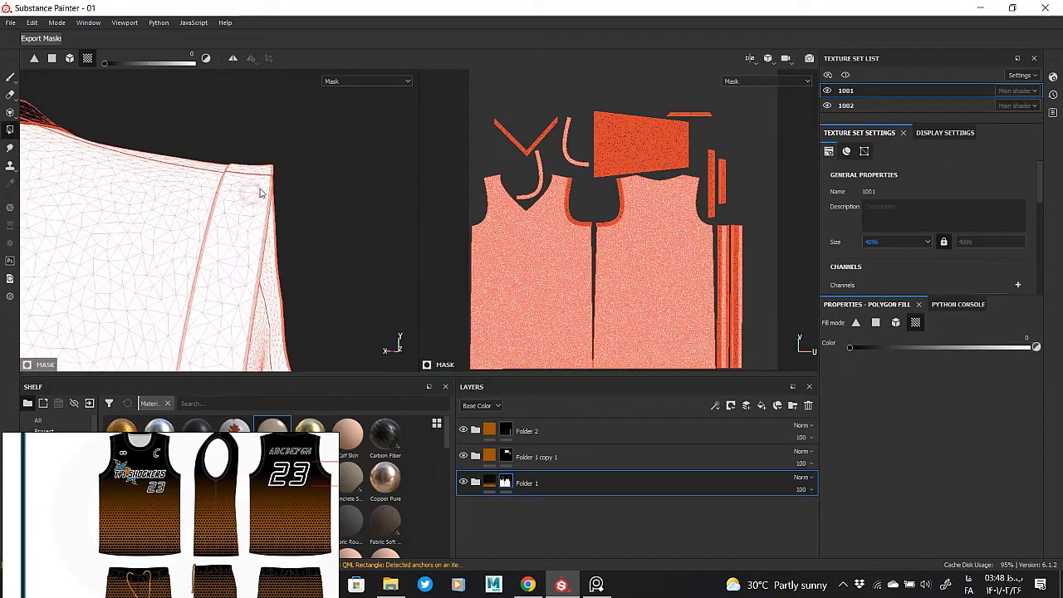
pyautogui.click(267, 172)
pyautogui.keyDown('alt'); pyautogui.moveTo(294, 215); pyautogui.dragTo(268, 190); pyautogui.keyUp('alt')
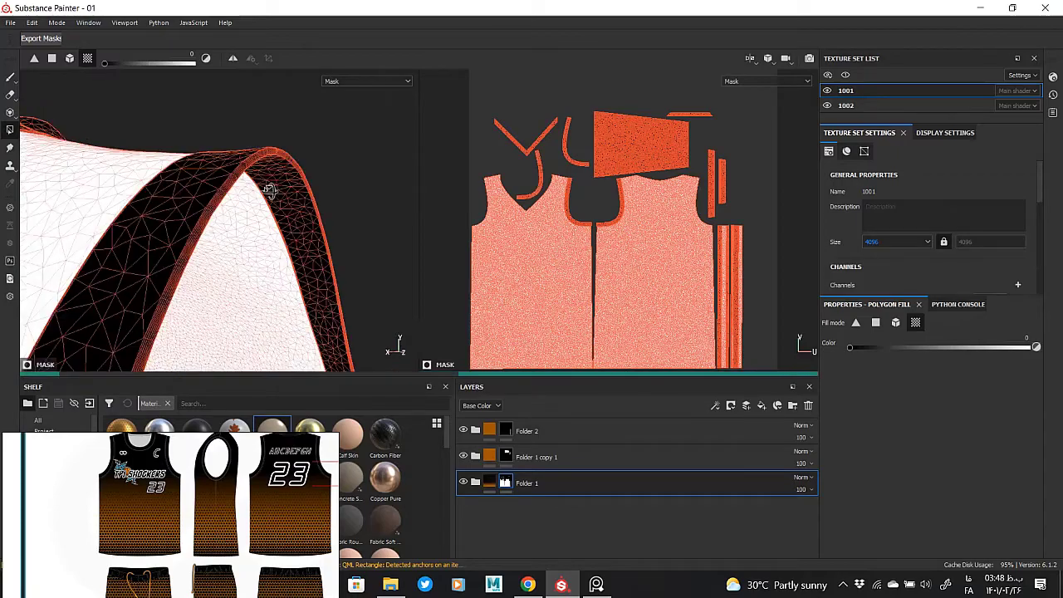
pyautogui.click(492, 486)
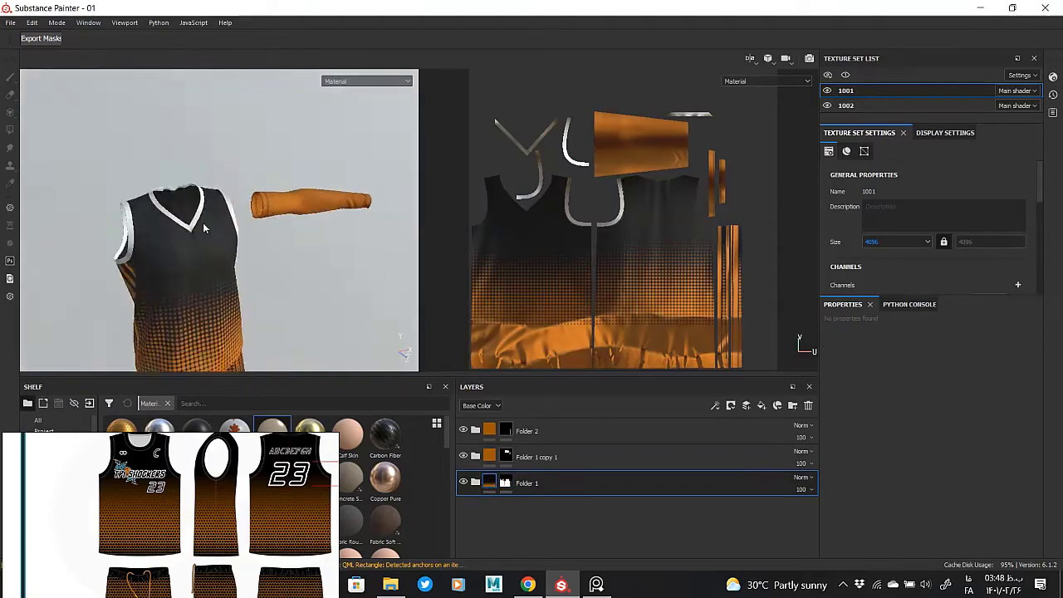
# - Polygon-fill the armhole trim into Folder 2's mask at value 1, then return to material view
pyautogui.click(505, 431)
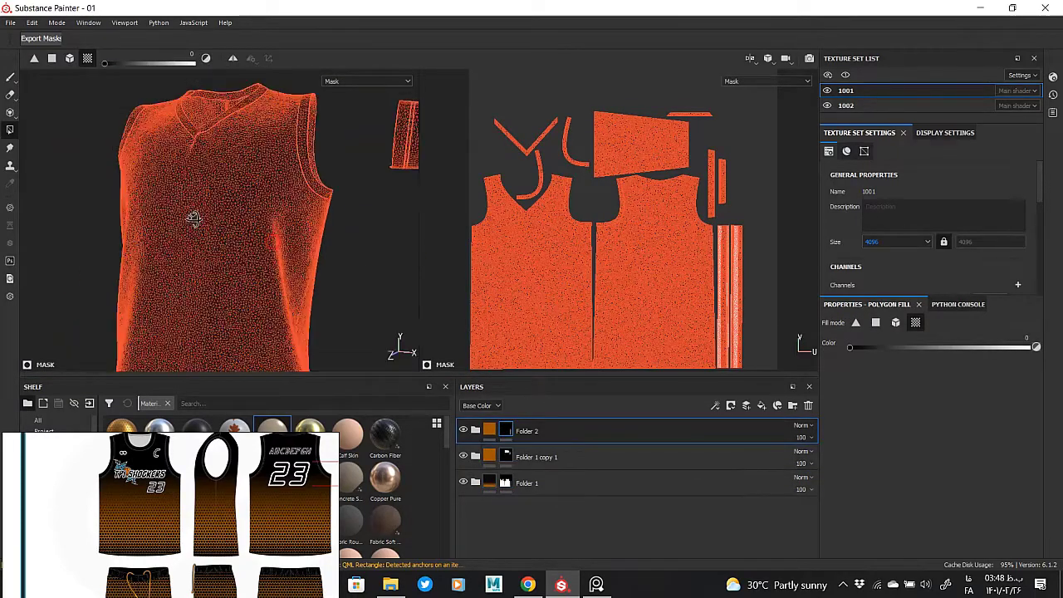
pyautogui.keyDown('alt'); pyautogui.moveTo(194, 221); pyautogui.dragTo(514, 433); pyautogui.keyUp('alt')
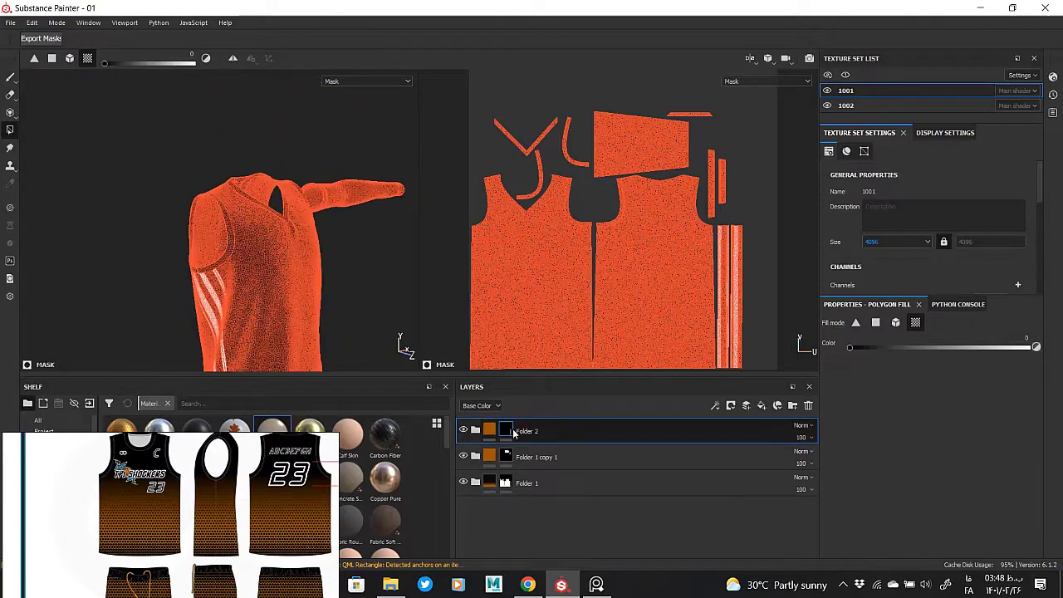
pyautogui.click(1048, 350)
pyautogui.scroll(2, 404, 344)
pyautogui.scroll(4, 344, 238)
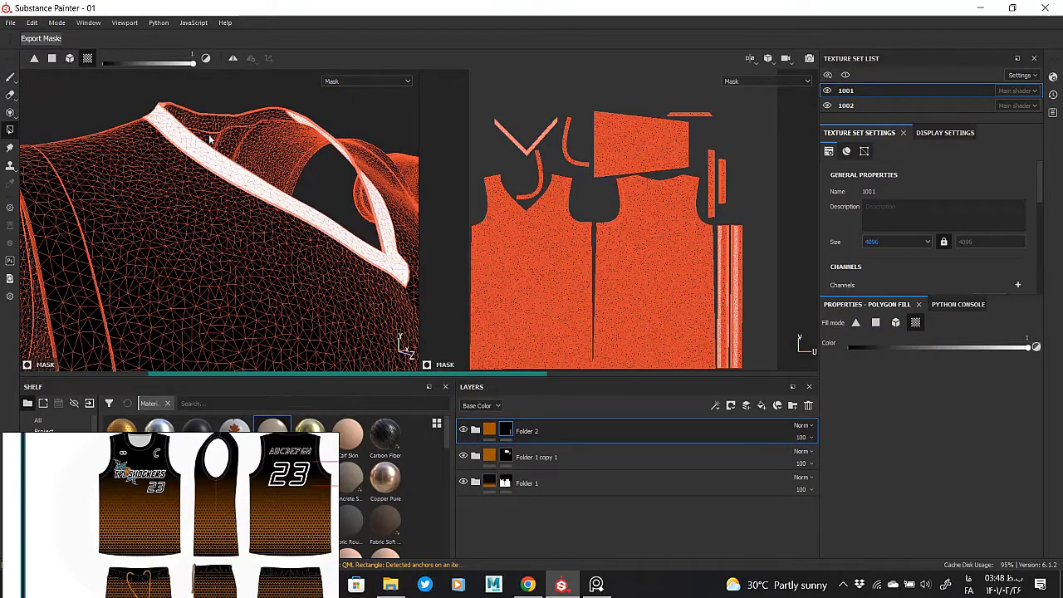
pyautogui.keyDown('alt'); pyautogui.moveTo(79, 176); pyautogui.dragTo(124, 142); pyautogui.keyUp('alt')
pyautogui.scroll(-4, 109, 171)
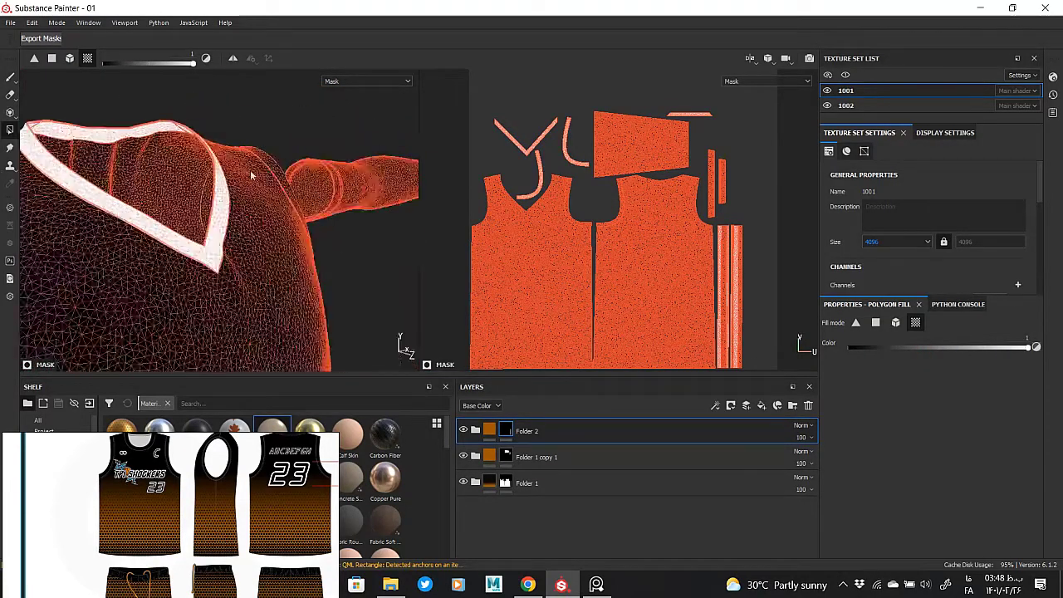
pyautogui.click(186, 175)
pyautogui.keyDown('alt'); pyautogui.moveTo(187, 175); pyautogui.dragTo(205, 183); pyautogui.keyUp('alt')
pyautogui.press('m')
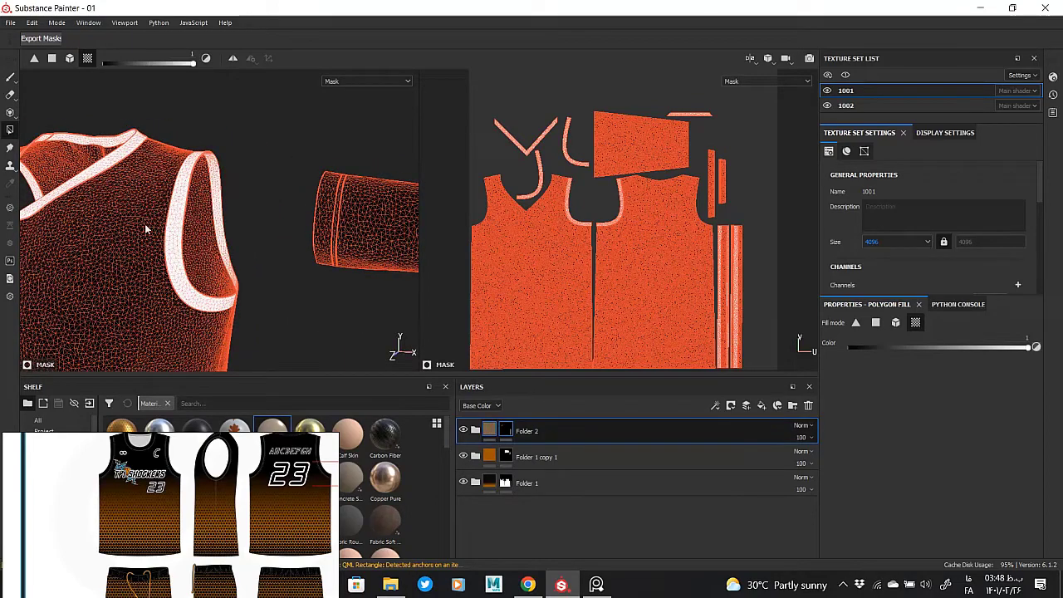
pyautogui.press('f')
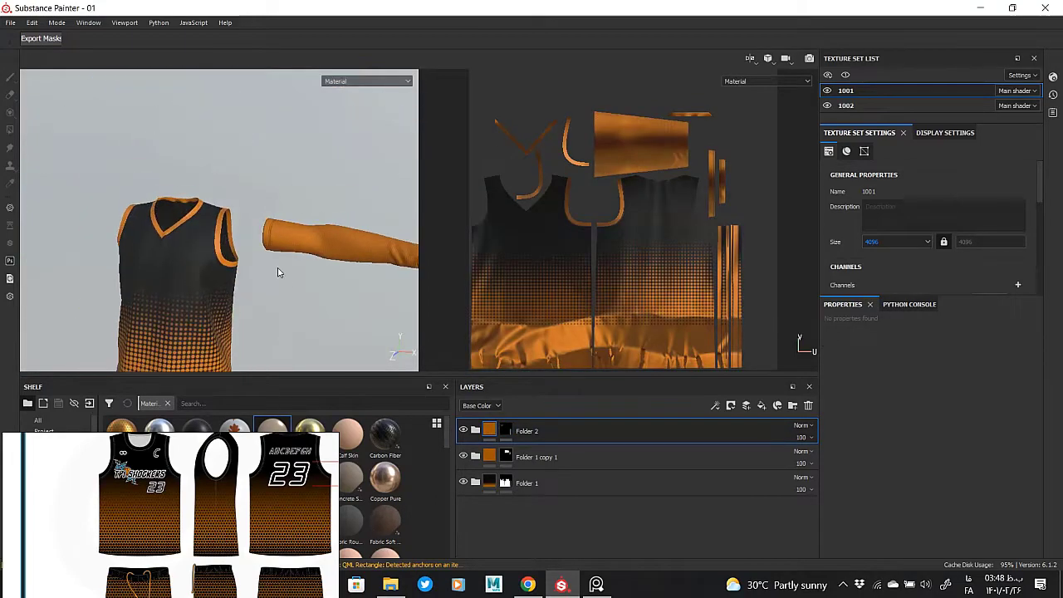
pyautogui.keyDown('alt'); pyautogui.moveTo(275, 269); pyautogui.dragTo(357, 241); pyautogui.keyUp('alt')
# - Fill the sleeve's cuff band in Folder 1 copy 1's mask
pyautogui.click(506, 455)
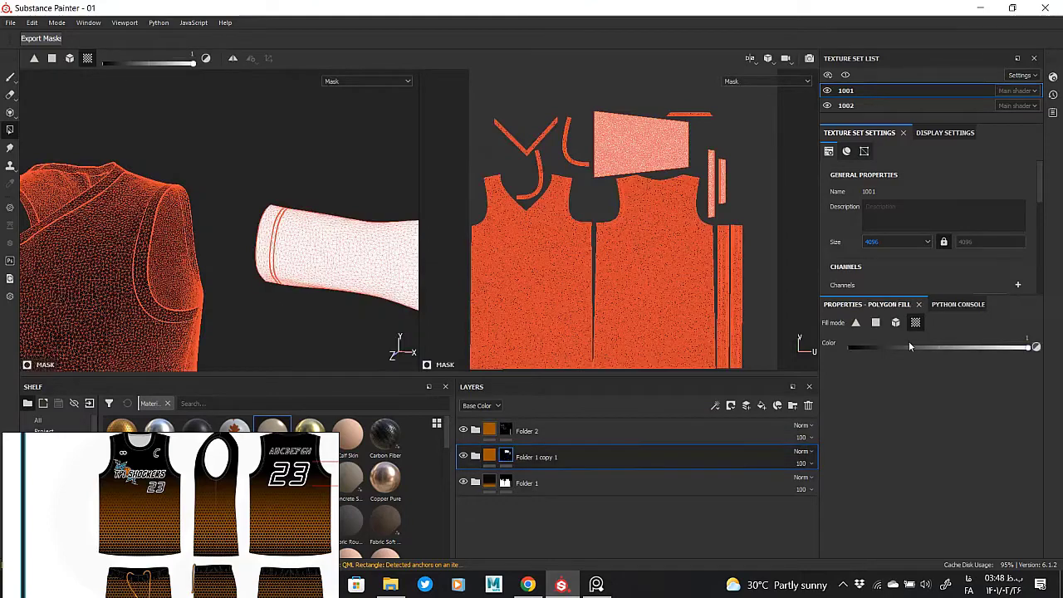
pyautogui.scroll(3, 230, 217)
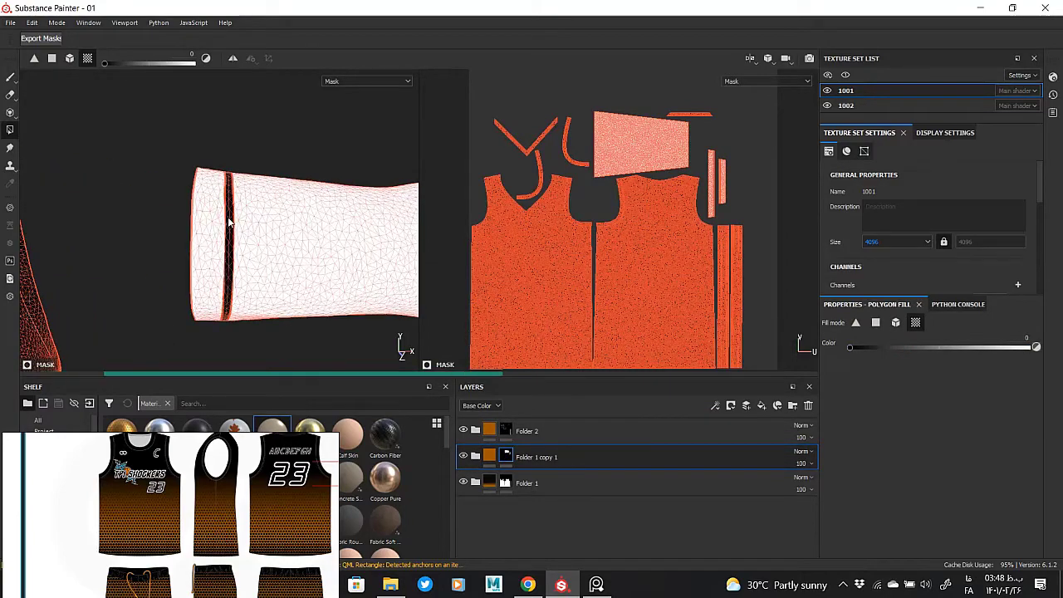
pyautogui.moveTo(230, 223)
pyautogui.keyDown('alt'); pyautogui.mouseDown()
pyautogui.moveTo(294, 233)
pyautogui.moveTo(222, 293)
pyautogui.mouseUp(); pyautogui.keyUp('alt')
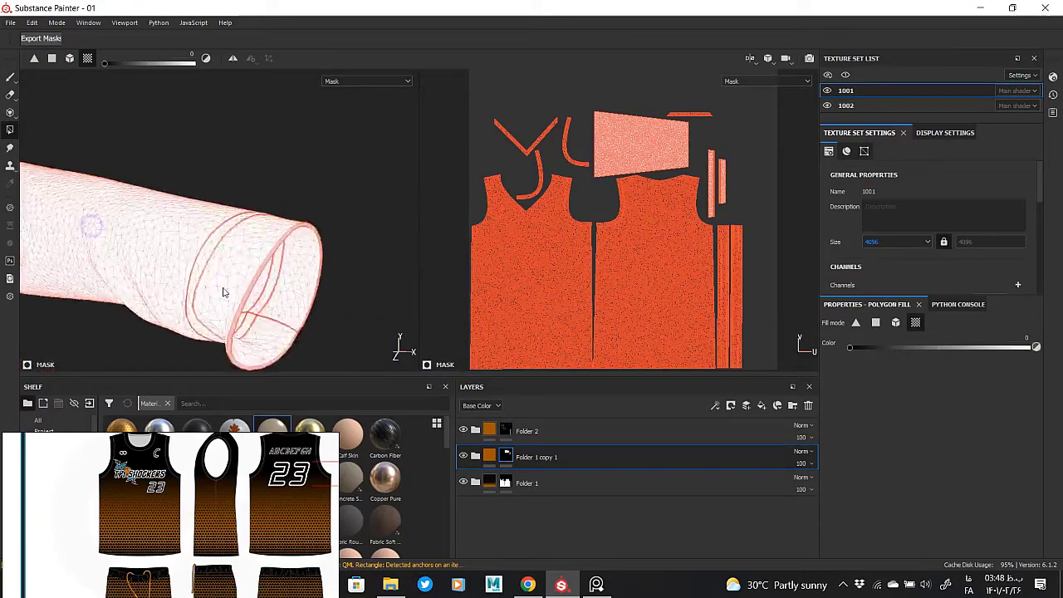
pyautogui.click(206, 244)
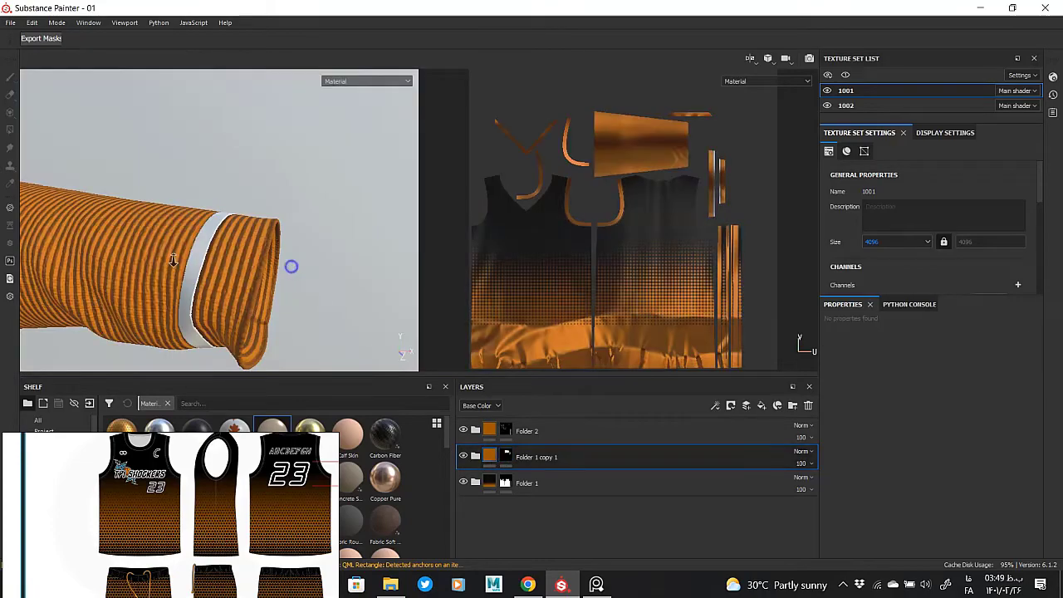
pyautogui.press('f')
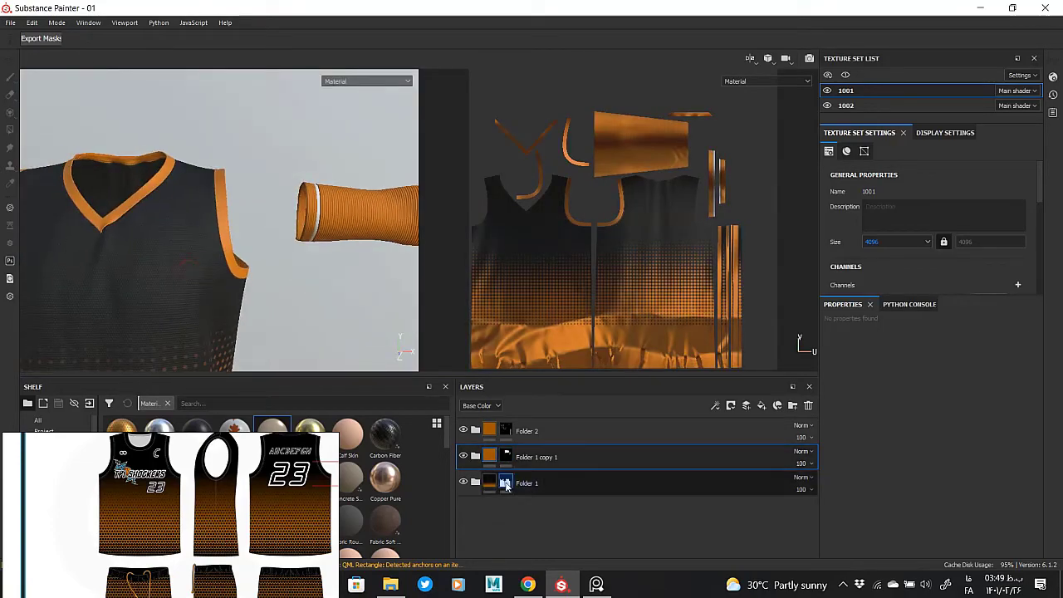
# - Check Folder 1's mask from the sleeve's side, then switch back to Material display
pyautogui.click(506, 486)
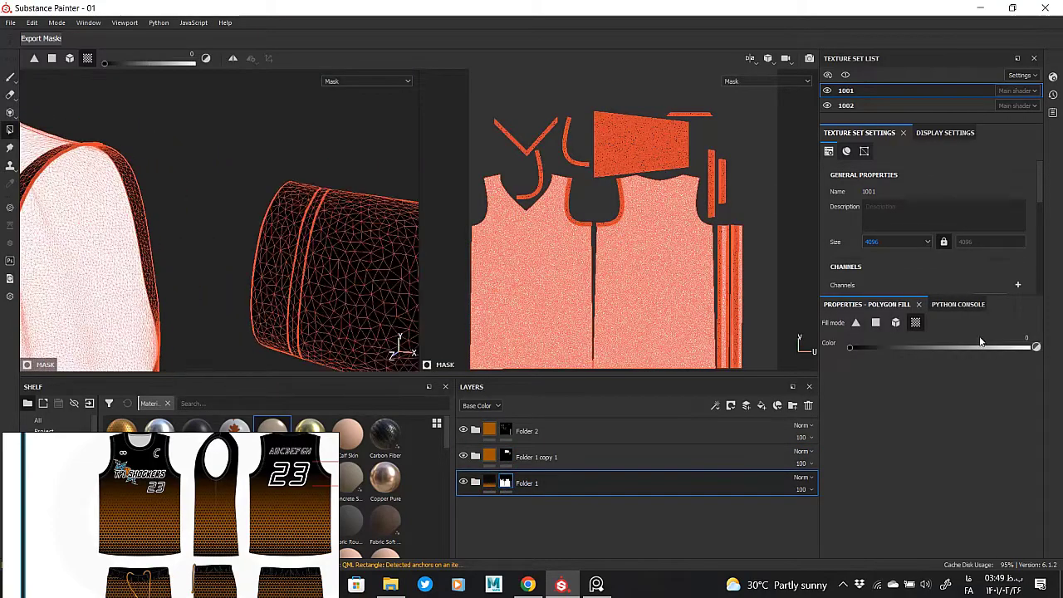
pyautogui.scroll(3, 293, 303)
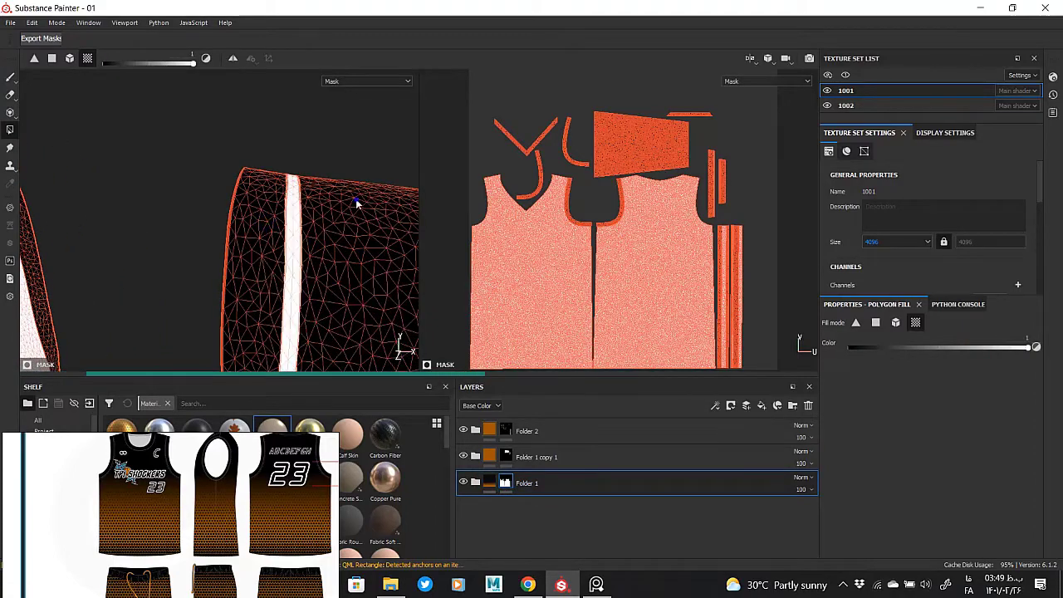
pyautogui.keyDown('alt'); pyautogui.moveTo(356, 198); pyautogui.dragTo(304, 249); pyautogui.keyUp('alt')
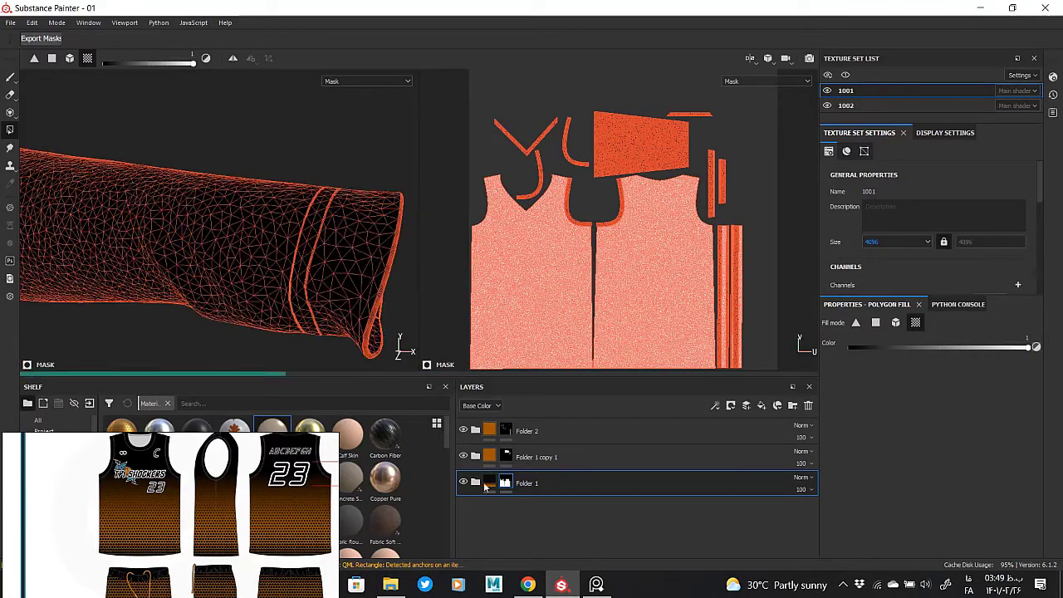
pyautogui.click(488, 485)
pyautogui.scroll(-2, 235, 250)
# - Import the two TEAMNAME PNGs as project textures and delete the stray empty Layer 1
pyautogui.scroll(-2, 233, 226)
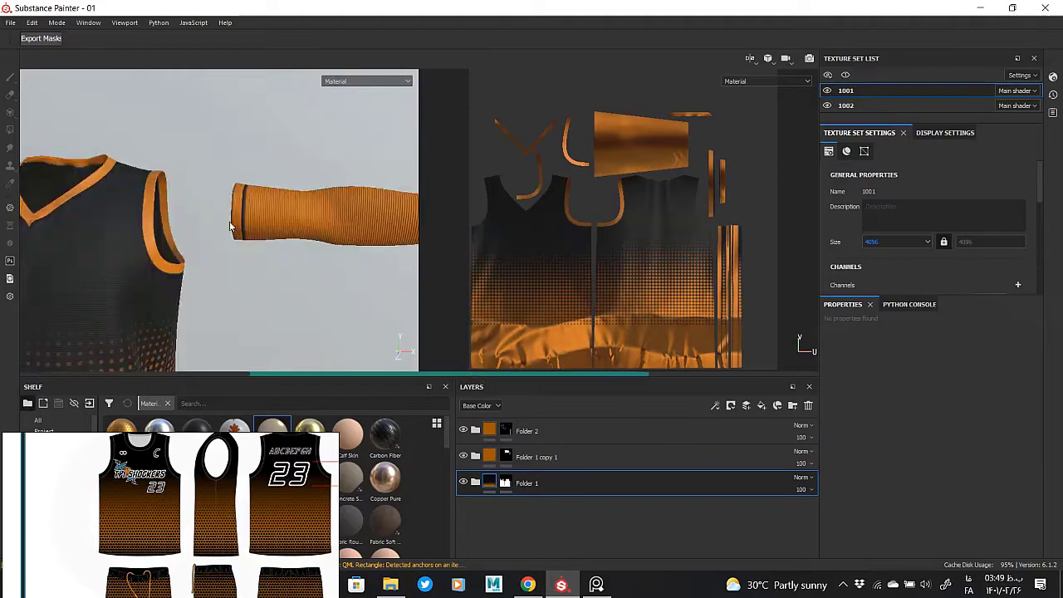
pyautogui.keyDown('alt'); pyautogui.moveTo(232, 226); pyautogui.dragTo(224, 187); pyautogui.keyUp('alt')
pyautogui.scroll(-4, 231, 120)
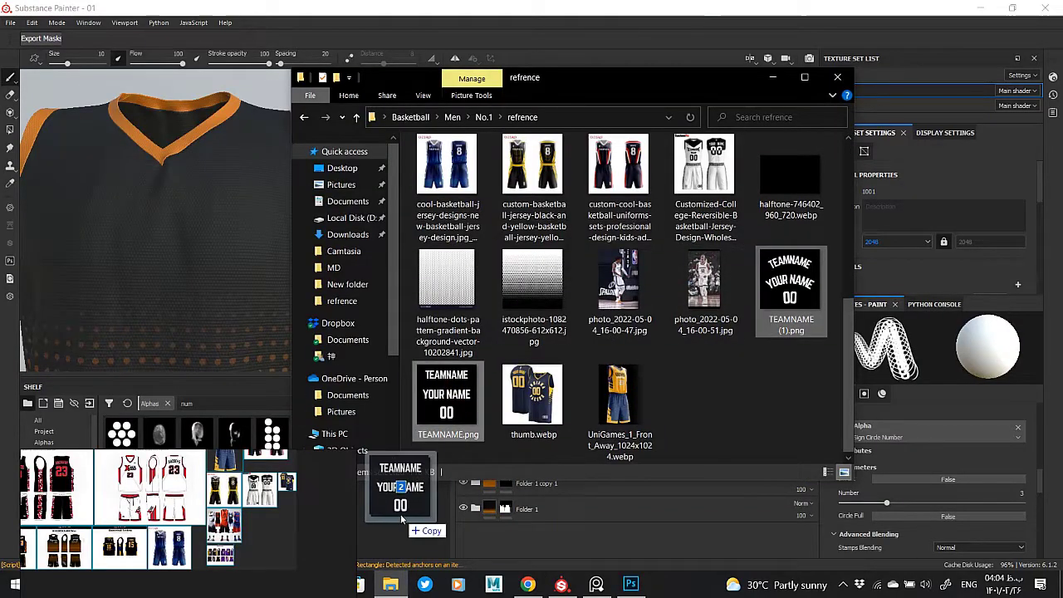
pyautogui.moveTo(478, 424); pyautogui.dragTo(403, 532)
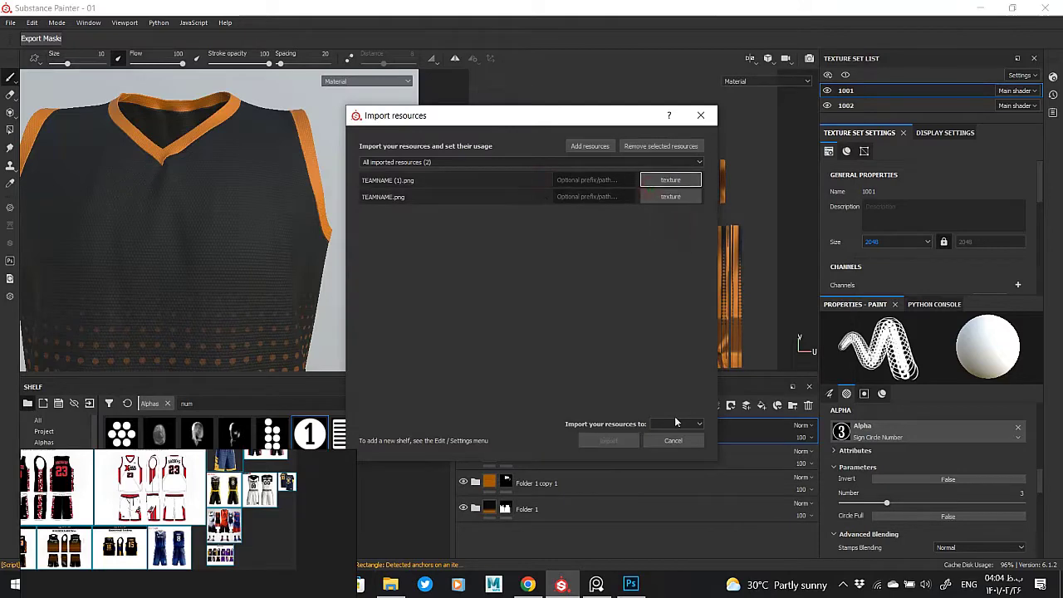
pyautogui.click(669, 447)
pyautogui.click(609, 440)
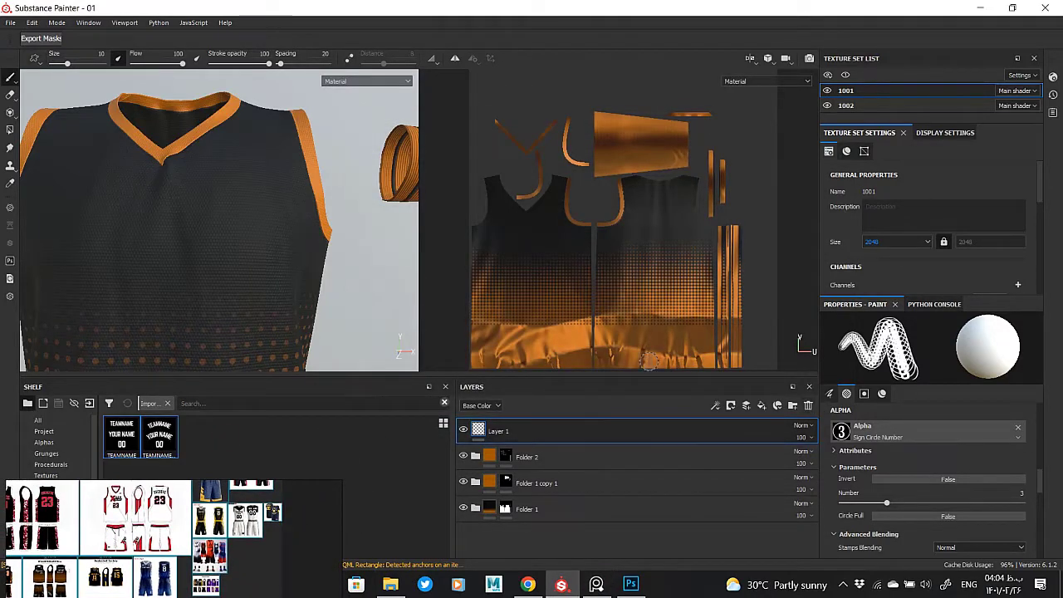
pyautogui.click(806, 405)
pyautogui.scroll(3, 335, 239)
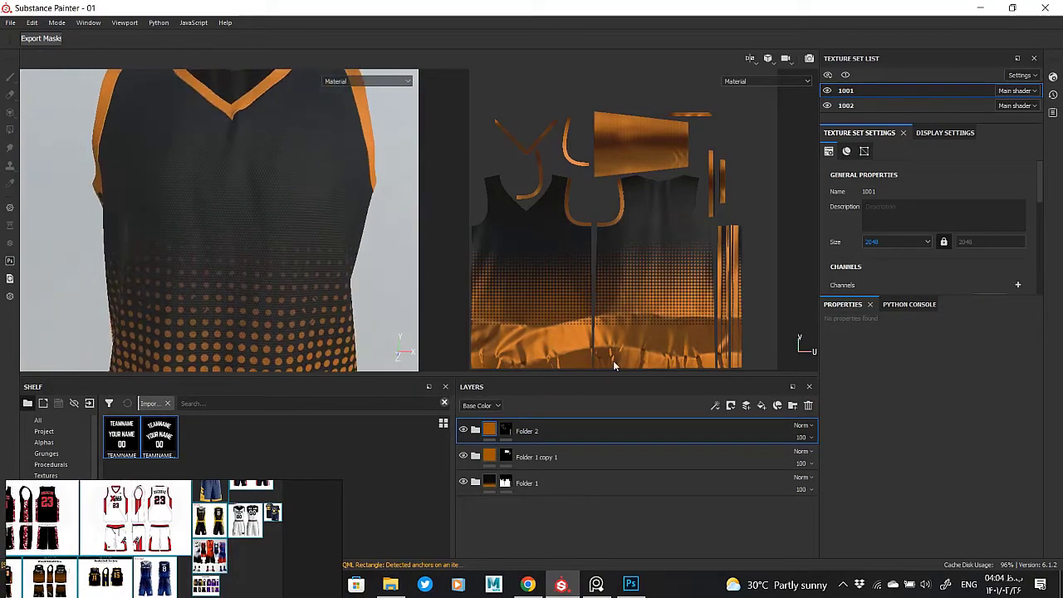
# - Add a fill layer above Folder 2 with a black mask containing a paint effect
pyautogui.click(765, 406)
pyautogui.rightClick(509, 427)
pyautogui.click(548, 18)
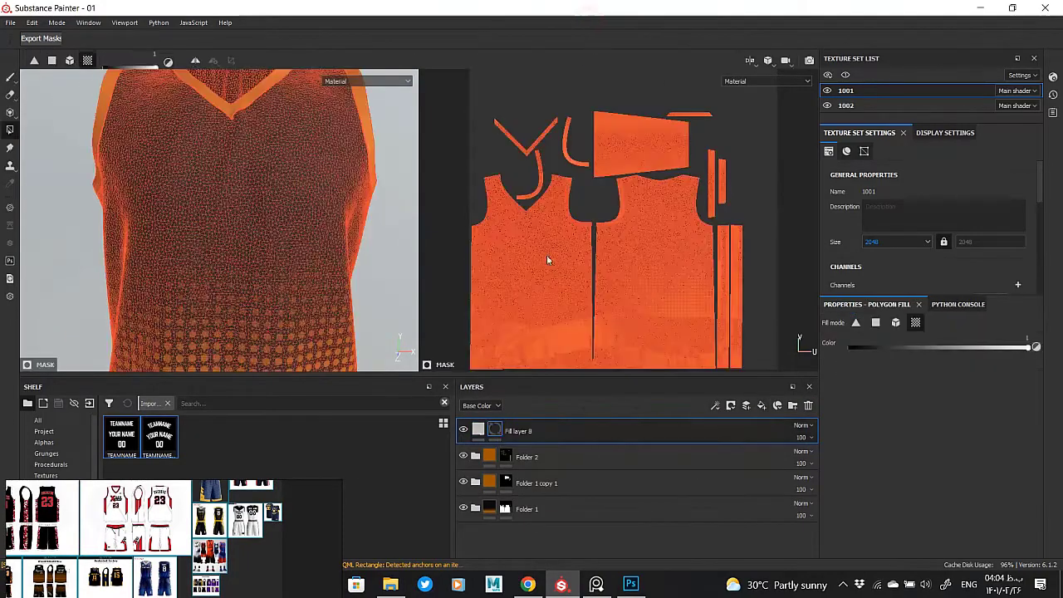
pyautogui.rightClick(508, 427)
pyautogui.click(536, 328)
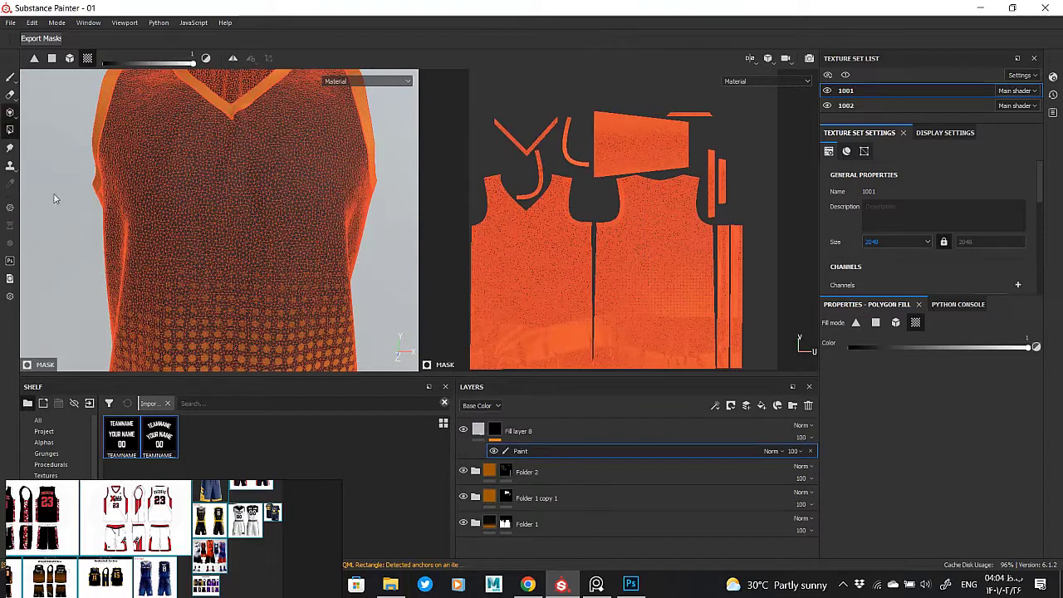
# - Switch to the Projection tool (3) and list the shelf's Project resources
pyautogui.press('3')
pyautogui.scroll(-2, 886, 482)
pyautogui.scroll(-1, 872, 486)
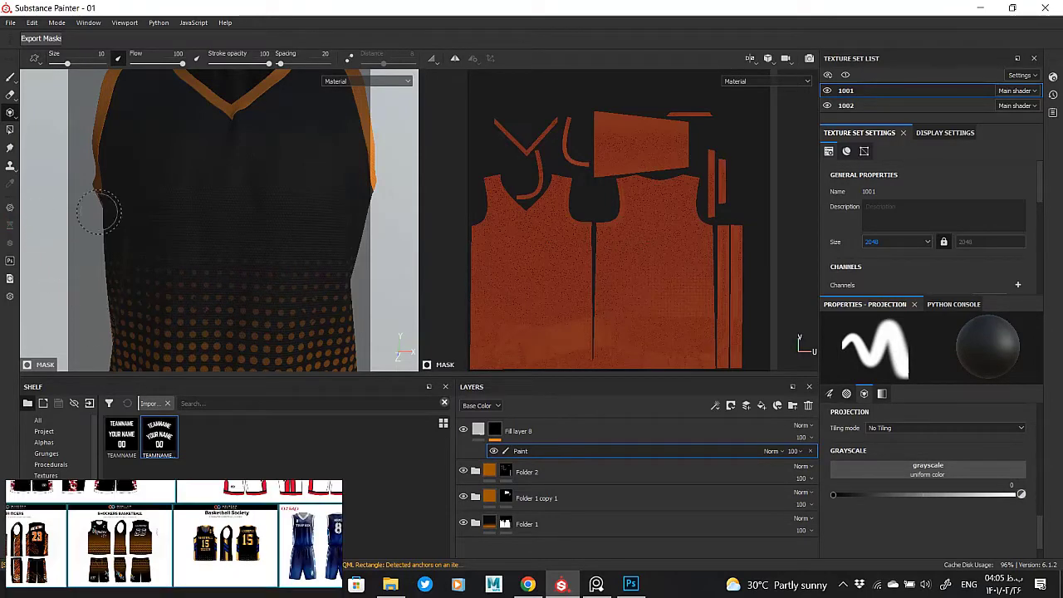
pyautogui.click(43, 432)
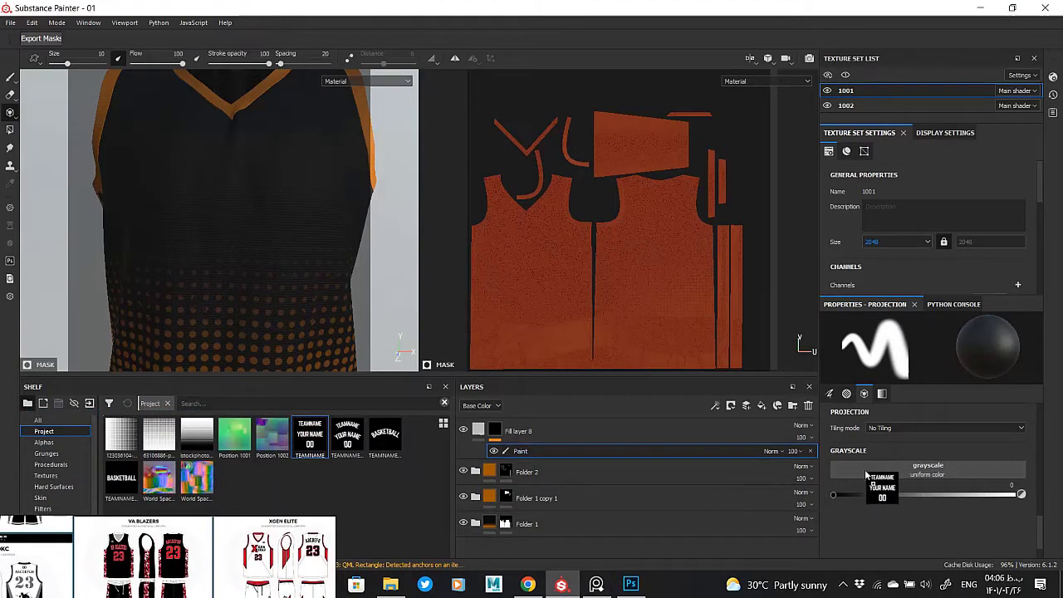
# - Load the TEAMNAME image as the projection stencil and paint the large 00 onto the jersey
pyautogui.moveTo(867, 476); pyautogui.dragTo(870, 472)
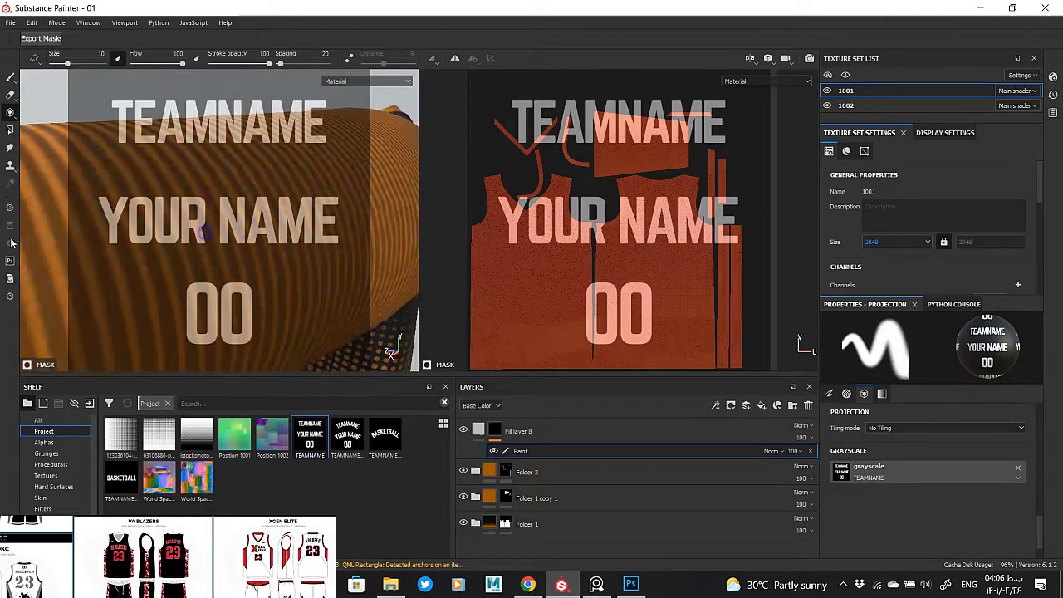
pyautogui.keyDown('alt'); pyautogui.moveTo(99, 170); pyautogui.dragTo(174, 347); pyautogui.keyUp('alt')
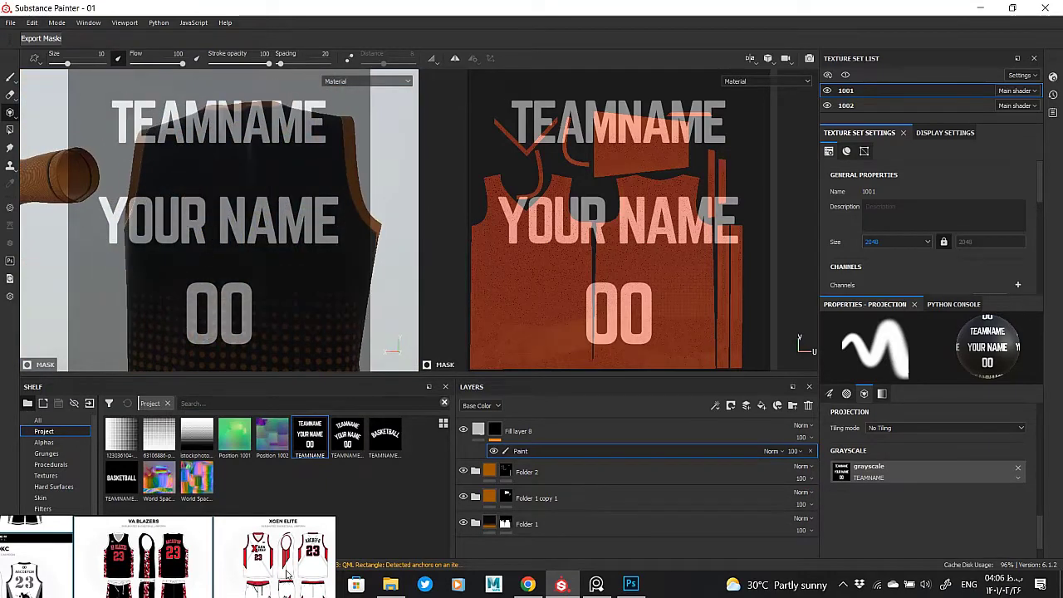
pyautogui.keyDown('alt'); pyautogui.moveTo(92, 119); pyautogui.dragTo(237, 251); pyautogui.keyUp('alt')
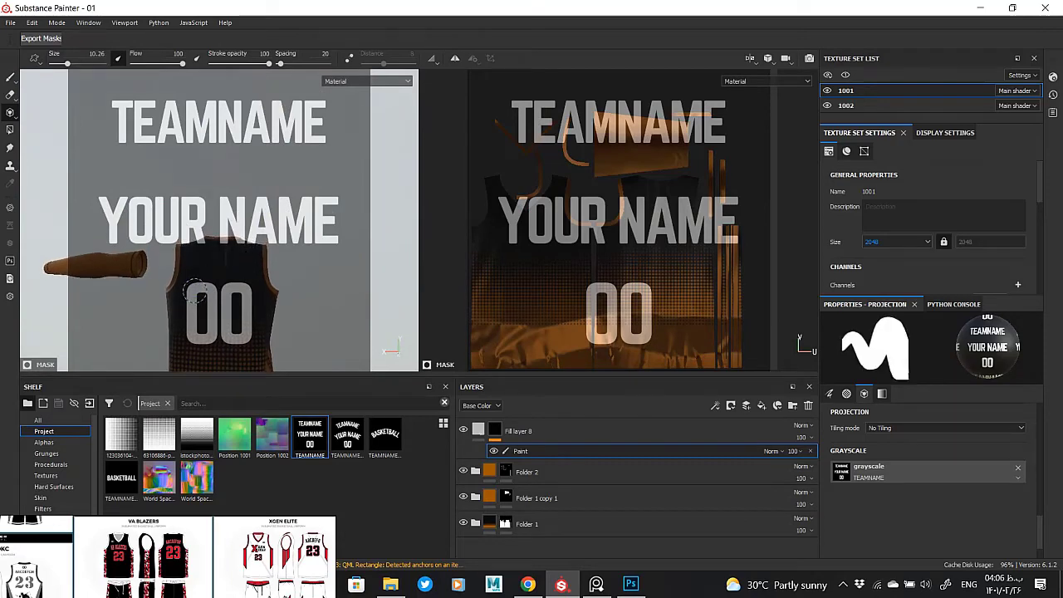
pyautogui.moveTo(195, 291)
pyautogui.mouseDown()
pyautogui.moveTo(236, 293)
pyautogui.moveTo(276, 252)
pyautogui.mouseUp()
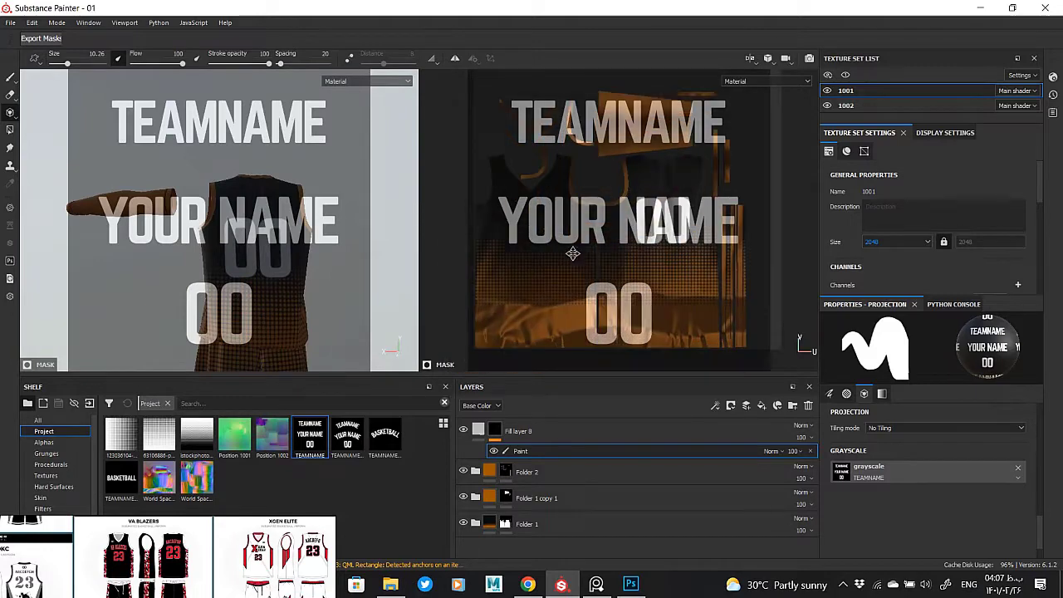
pyautogui.scroll(3, 572, 254)
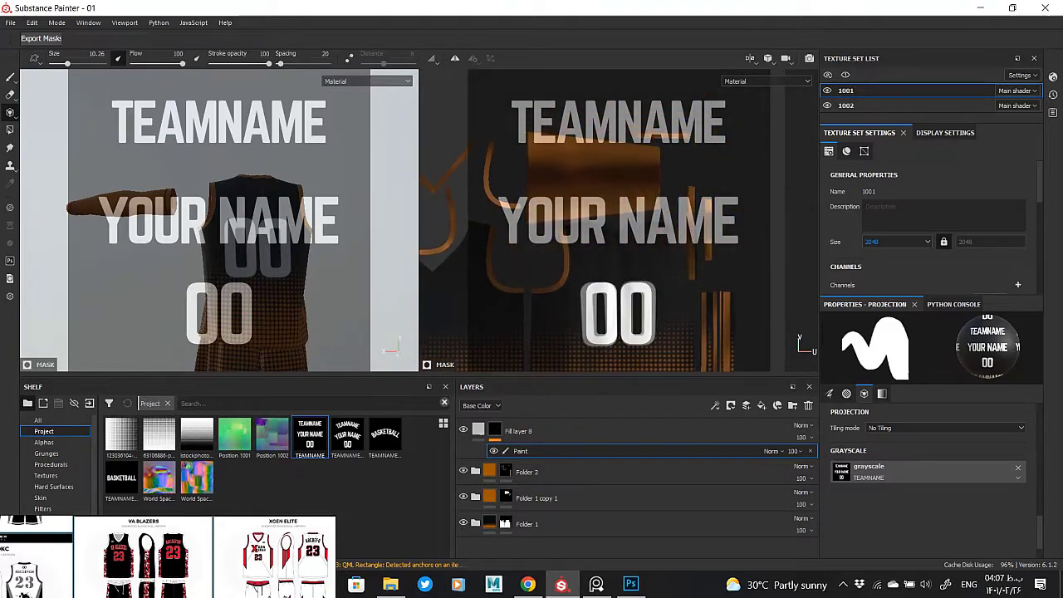
pyautogui.moveTo(613, 348); pyautogui.dragTo(605, 292)
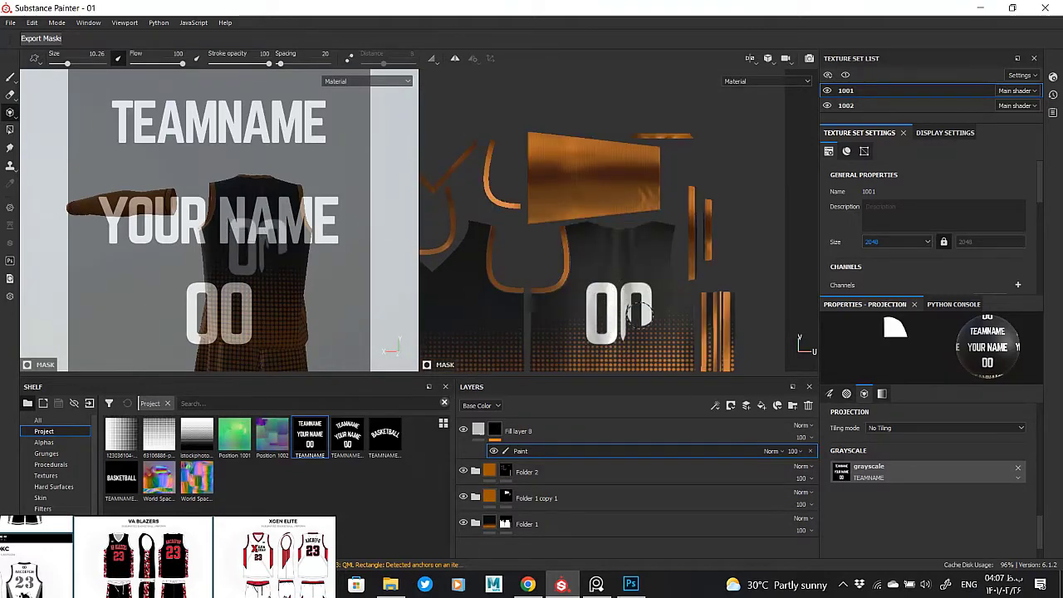
pyautogui.keyDown('alt'); pyautogui.moveTo(249, 291); pyautogui.dragTo(337, 292); pyautogui.keyUp('alt')
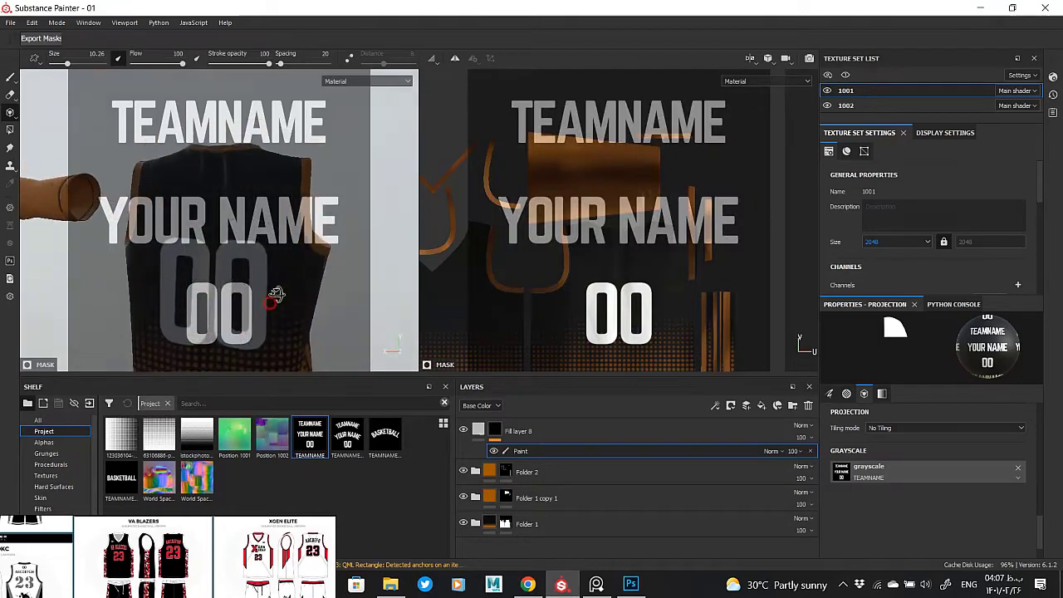
pyautogui.moveTo(273, 268)
pyautogui.keyDown('alt'); pyautogui.mouseDown()
pyautogui.moveTo(548, 284)
pyautogui.moveTo(424, 287)
pyautogui.moveTo(189, 250)
pyautogui.mouseUp(); pyautogui.keyUp('alt')
pyautogui.moveTo(669, 304)
pyautogui.keyDown('alt'); pyautogui.mouseDown()
pyautogui.moveTo(636, 351)
pyautogui.moveTo(610, 290)
pyautogui.mouseUp(); pyautogui.keyUp('alt')
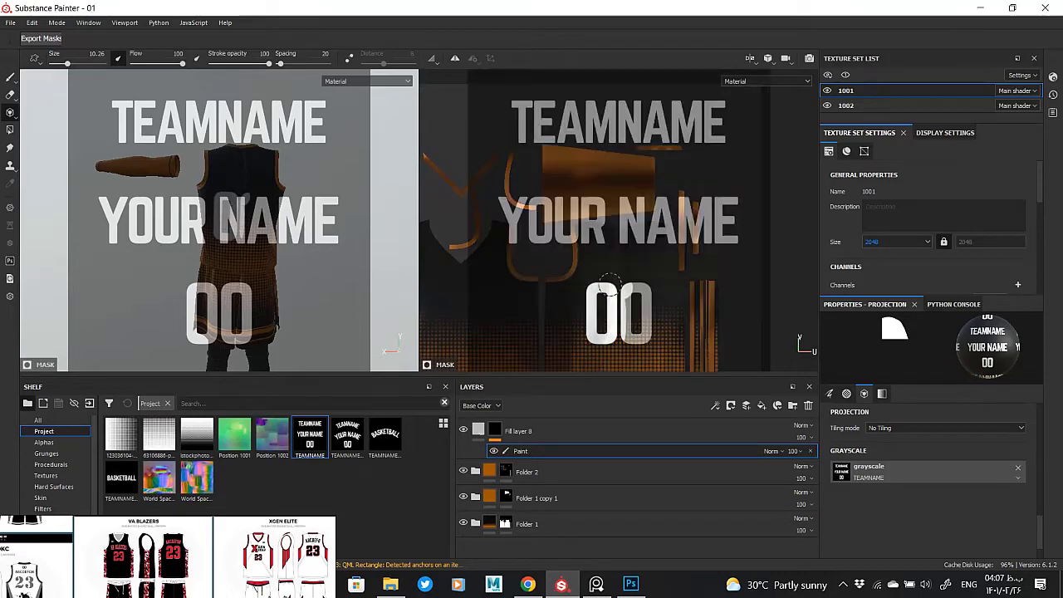
pyautogui.click(611, 287)
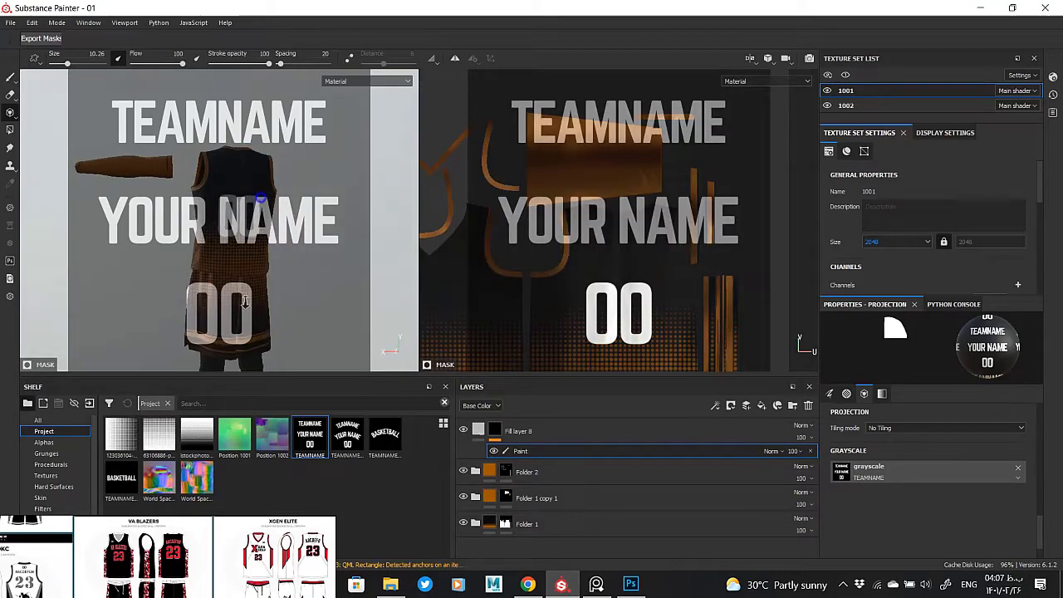
pyautogui.moveTo(605, 291); pyautogui.dragTo(600, 336)
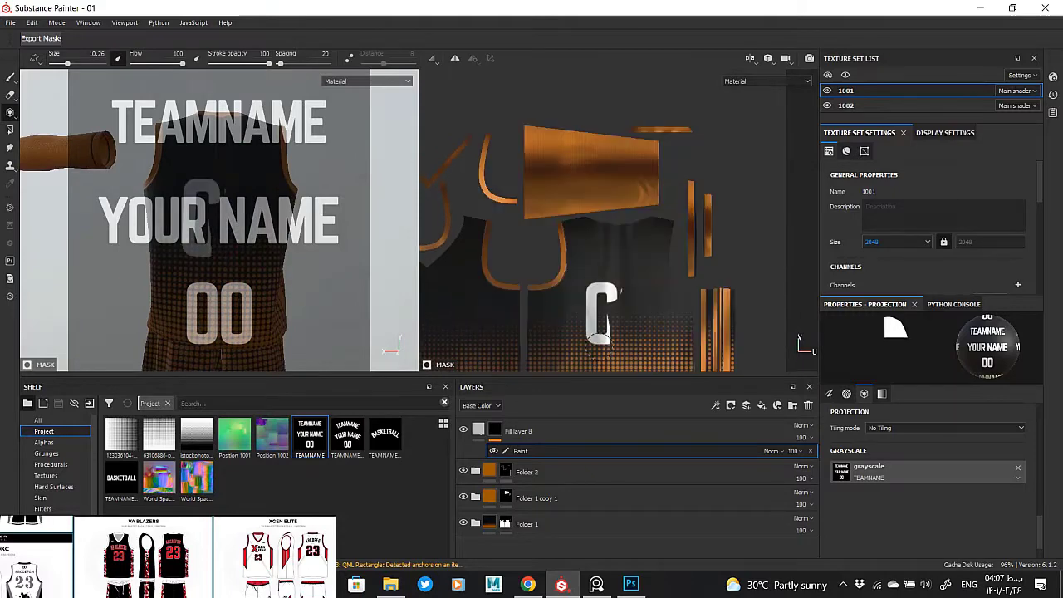
pyautogui.keyDown('alt'); pyautogui.moveTo(251, 232); pyautogui.dragTo(214, 247); pyautogui.keyUp('alt')
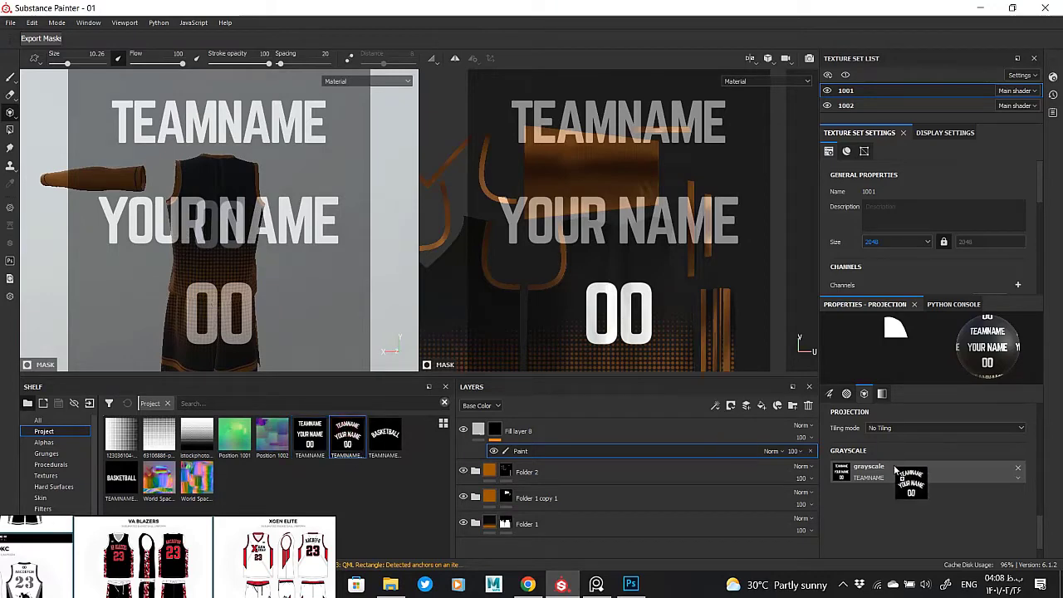
# - Try painting curved YOUR NAME lettering with the TEAMNAME (1) stencil, then undo it
pyautogui.moveTo(896, 471); pyautogui.dragTo(897, 471)
pyautogui.scroll(4, 638, 229)
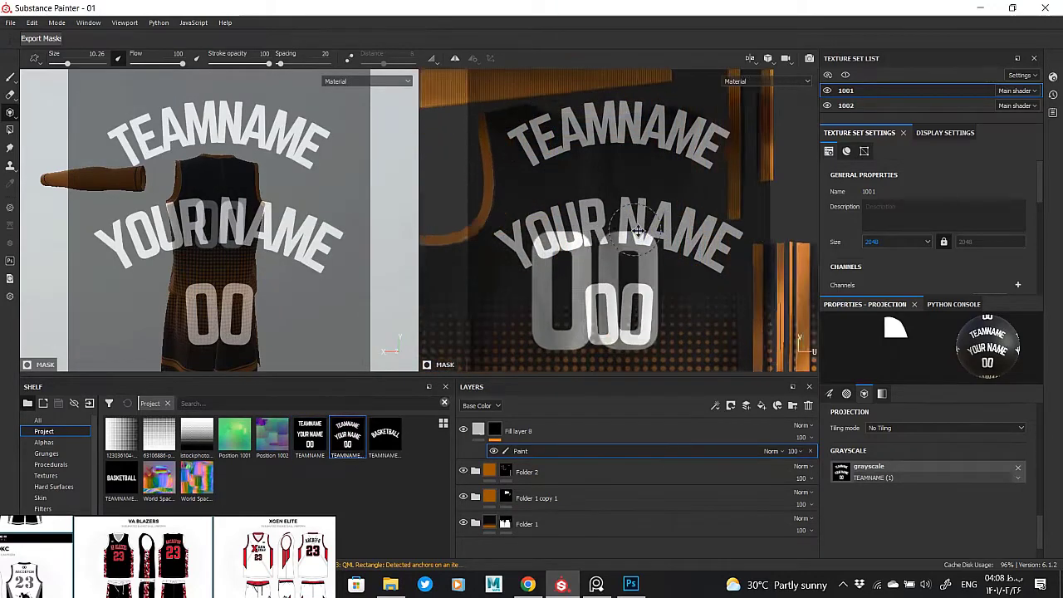
pyautogui.scroll(2, 638, 230)
pyautogui.scroll(1, 656, 235)
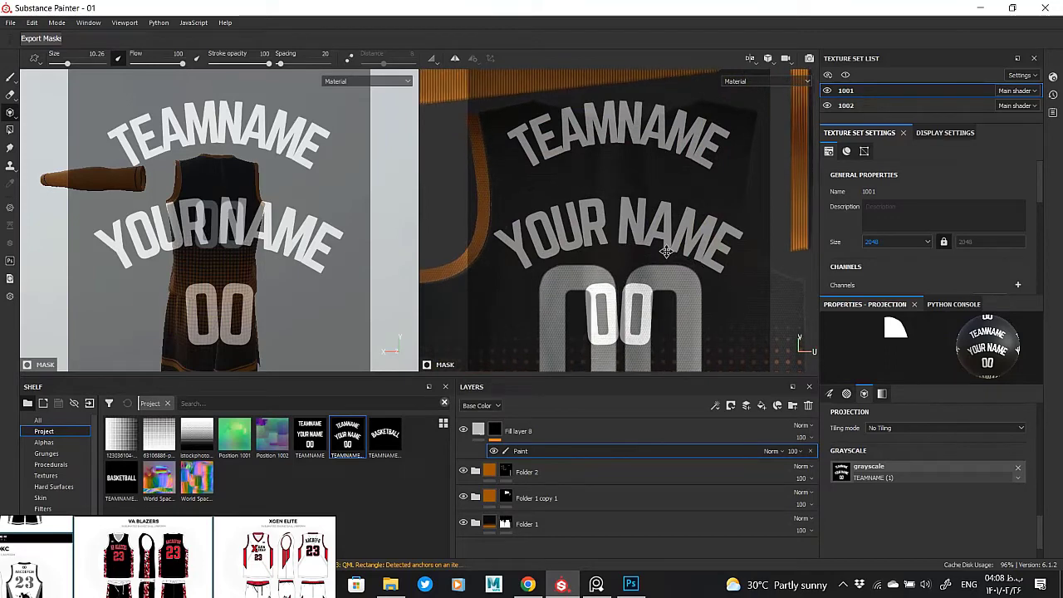
pyautogui.moveTo(502, 243); pyautogui.dragTo(579, 217)
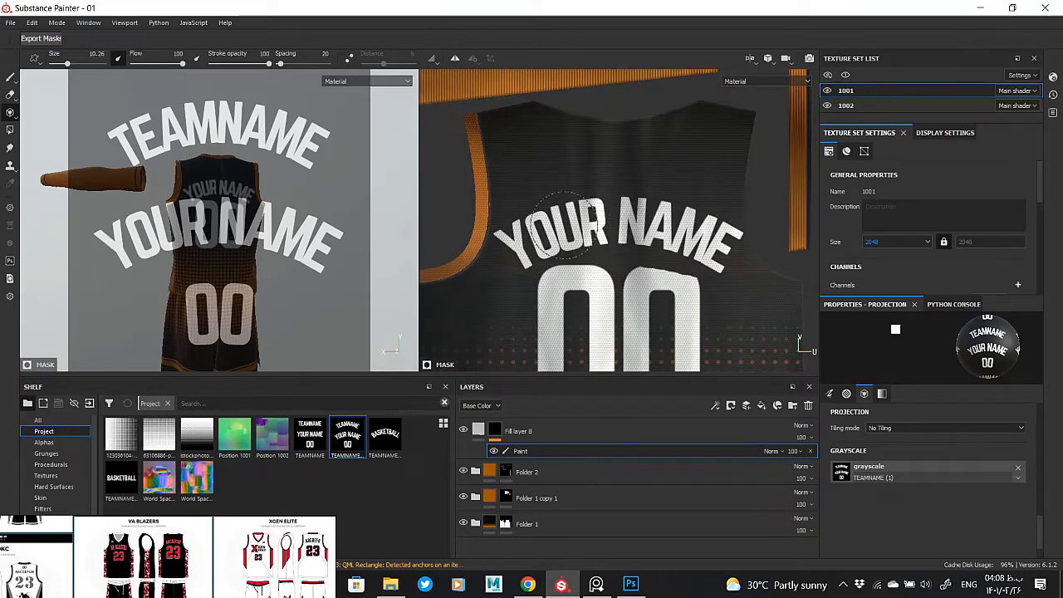
pyautogui.hotkey('ctrl', 'z')
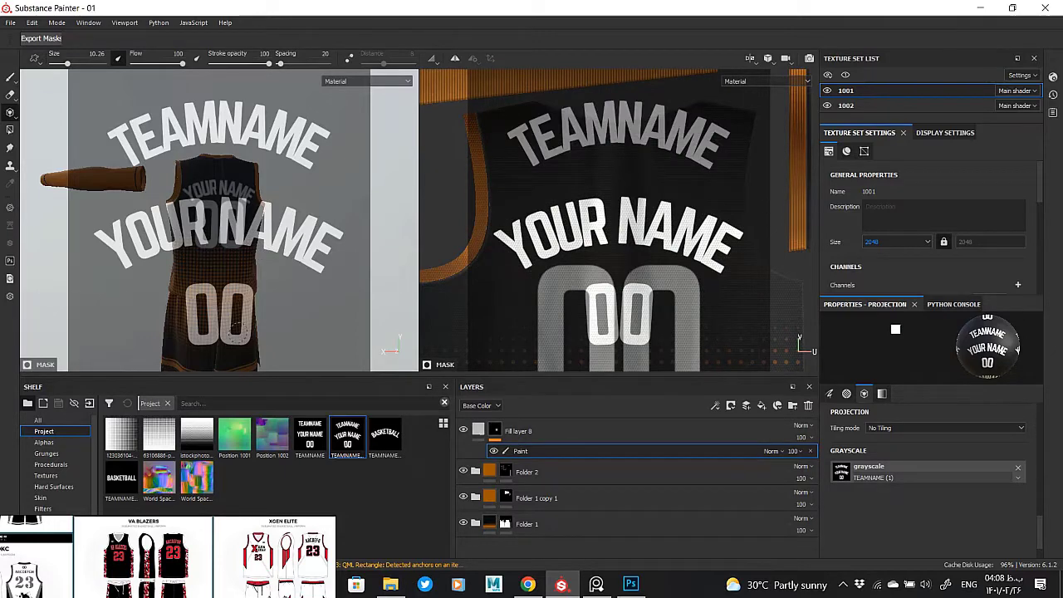
# - Swap the stencil to the BASKETBALL lettering and reposition it over the jersey
pyautogui.moveTo(477, 452); pyautogui.dragTo(846, 449)
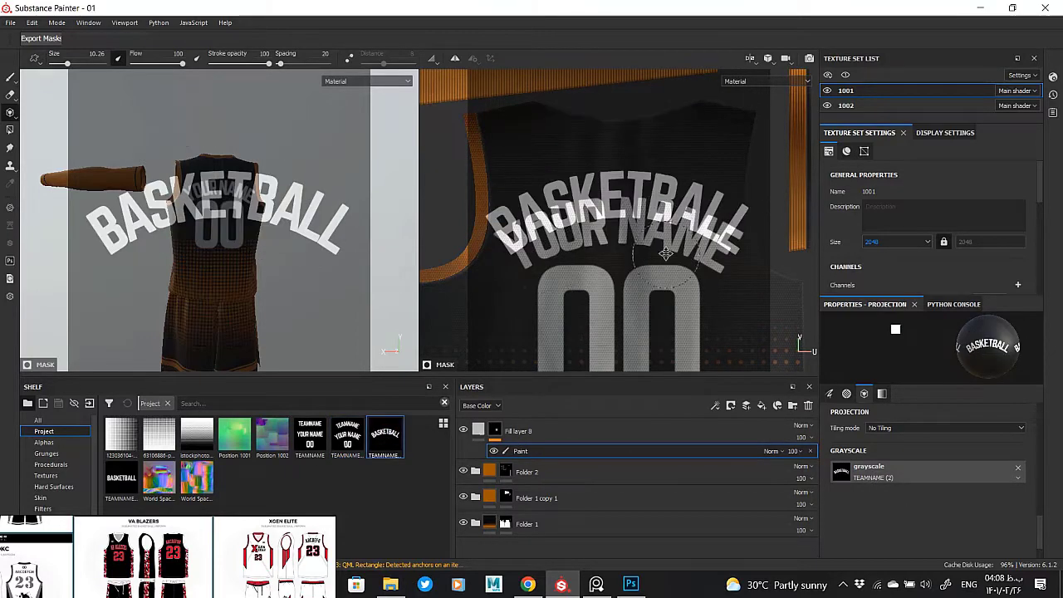
pyautogui.scroll(3, 652, 259)
pyautogui.scroll(3, 654, 261)
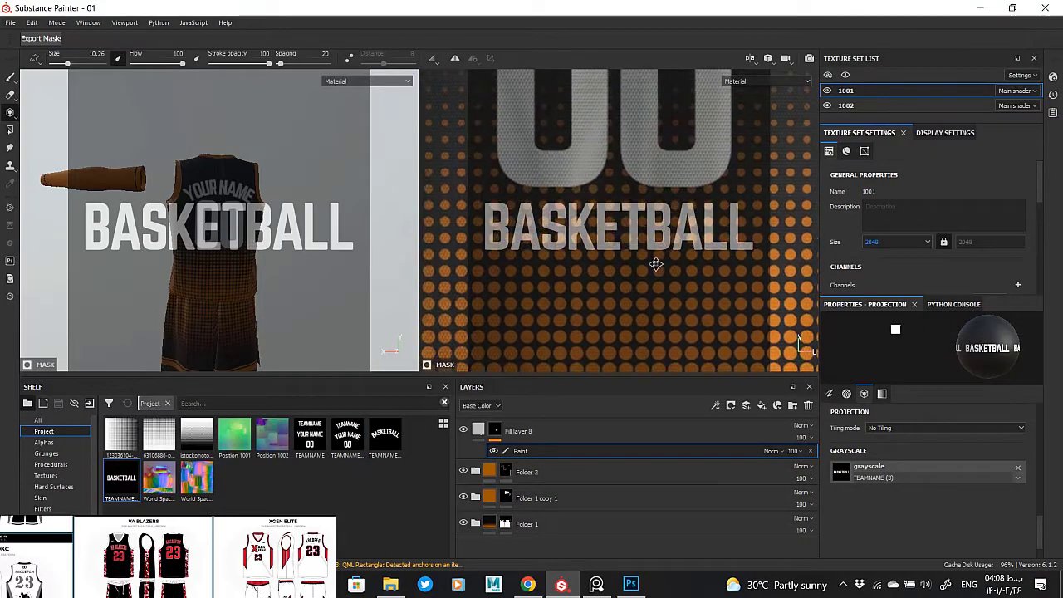
pyautogui.scroll(2, 582, 249)
pyautogui.press('s')
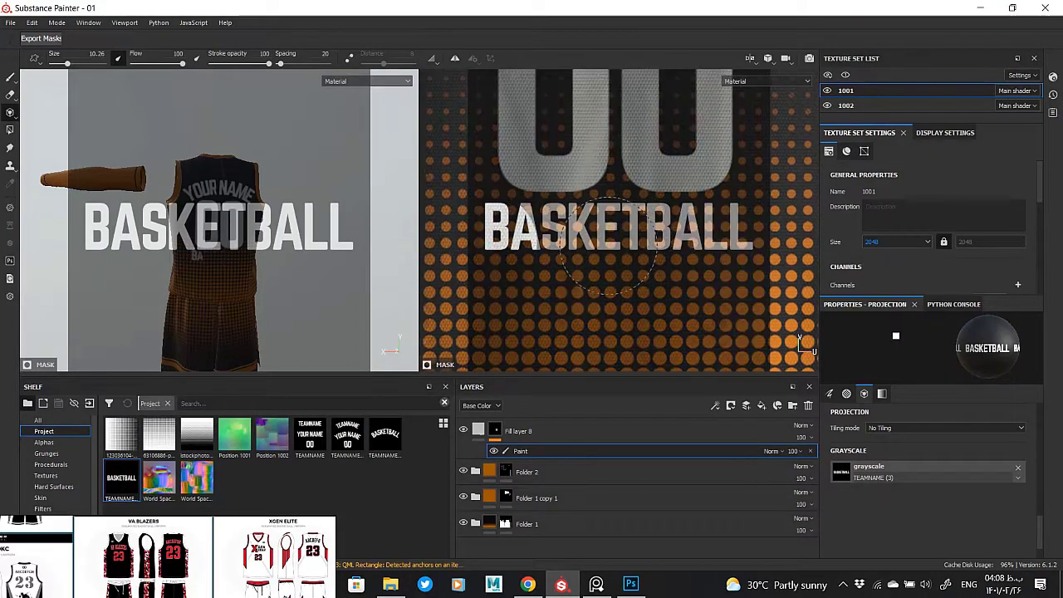
pyautogui.press('Delete')
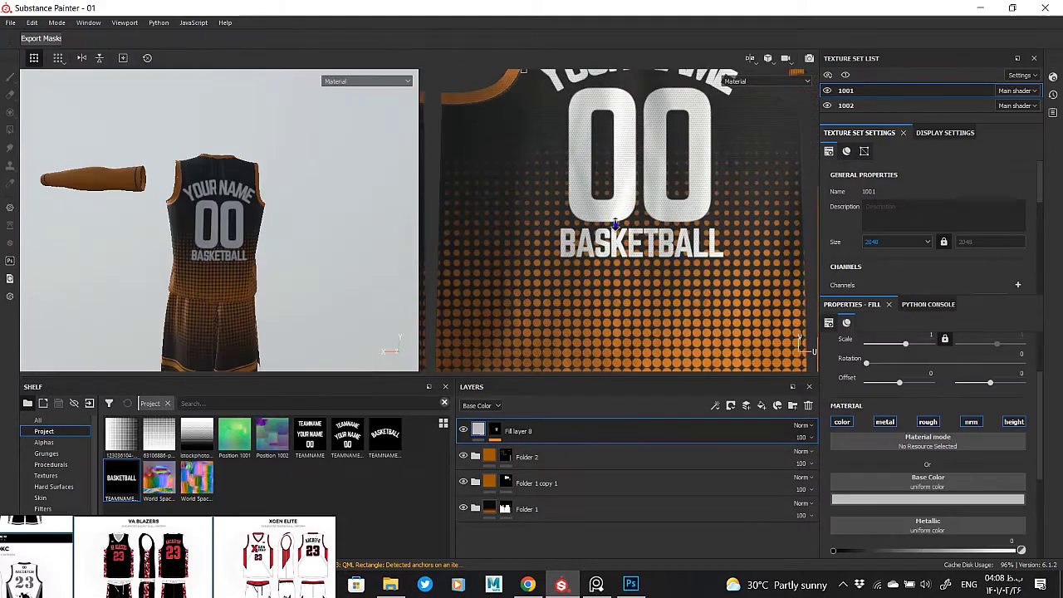
# - Turn the jersey to the front and select Fill layer 8's mask Paint sub-layer for projection
pyautogui.scroll(-4, 615, 250)
pyautogui.keyDown('alt'); pyautogui.moveTo(153, 287); pyautogui.dragTo(150, 241); pyautogui.keyUp('alt')
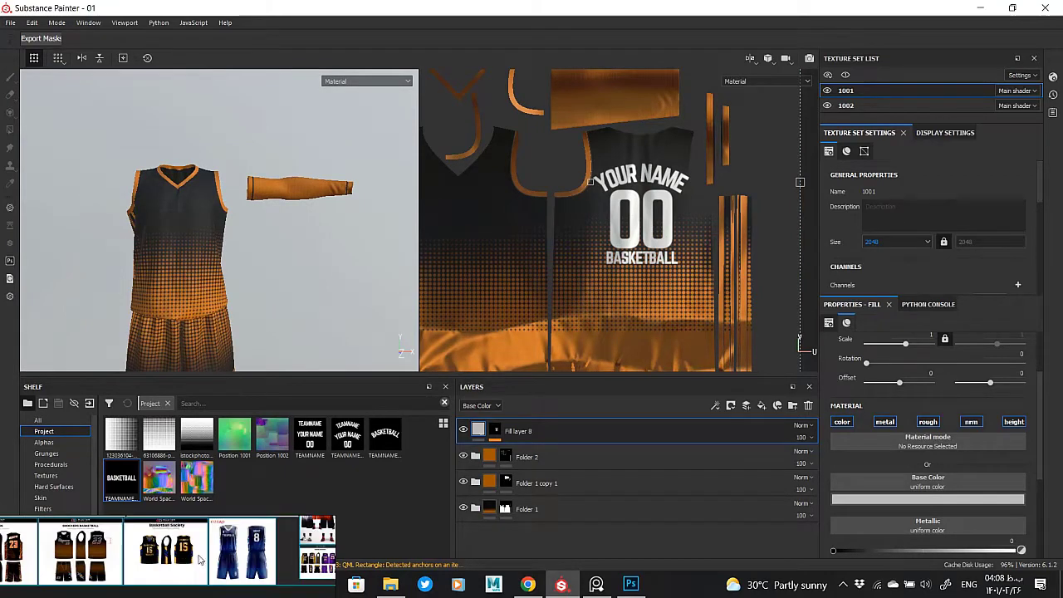
pyautogui.keyDown('alt'); pyautogui.moveTo(217, 333); pyautogui.dragTo(235, 245); pyautogui.keyUp('alt')
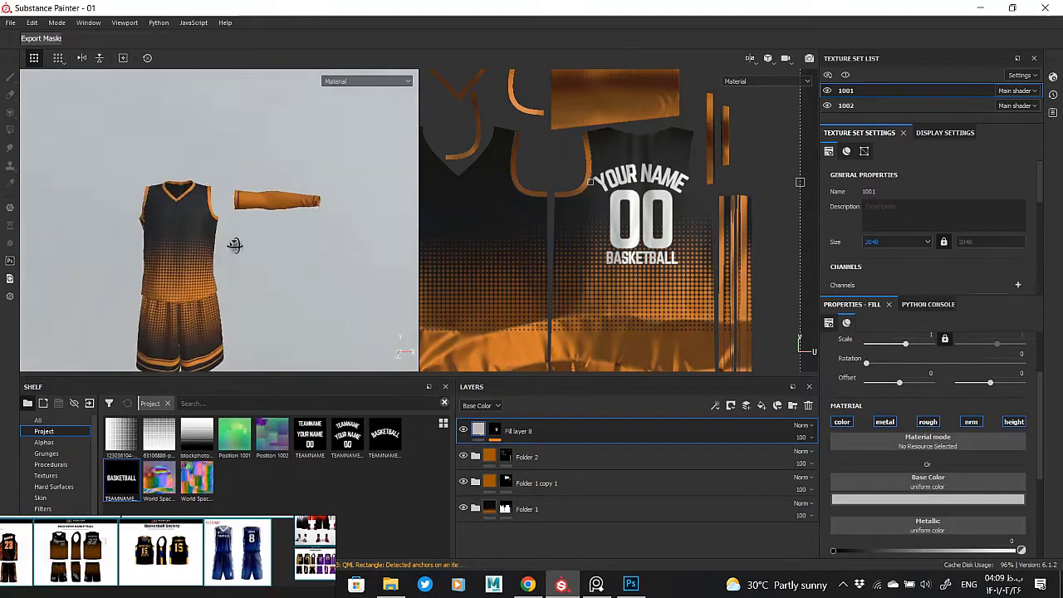
pyautogui.click(495, 429)
pyautogui.click(478, 429)
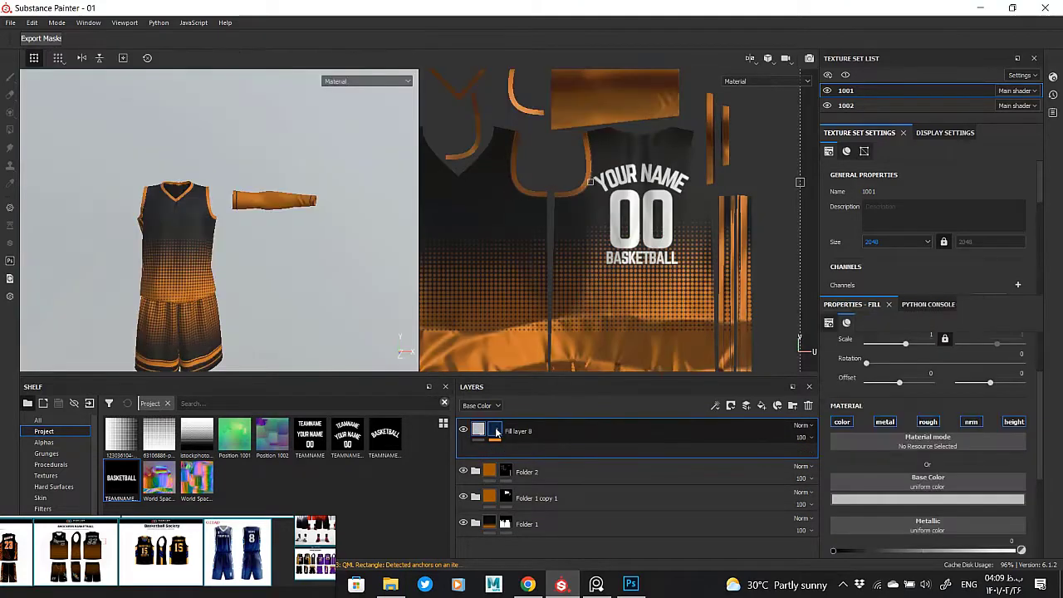
pyautogui.click(520, 451)
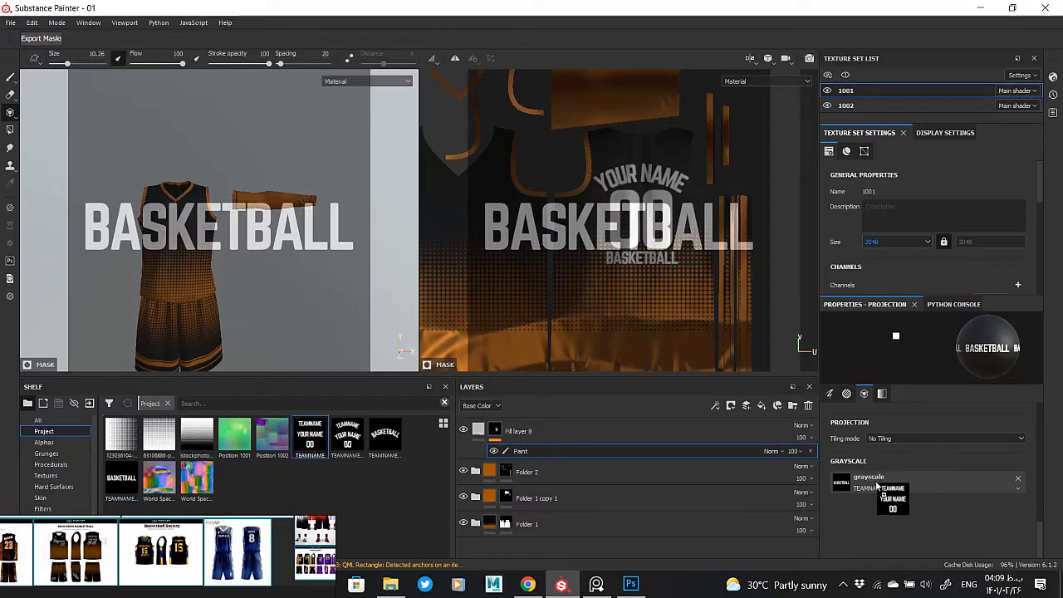
# - Load the TEAMNAME stencil, align it over the chest, and paint the 00 and name lettering in white
pyautogui.moveTo(879, 486); pyautogui.dragTo(869, 482)
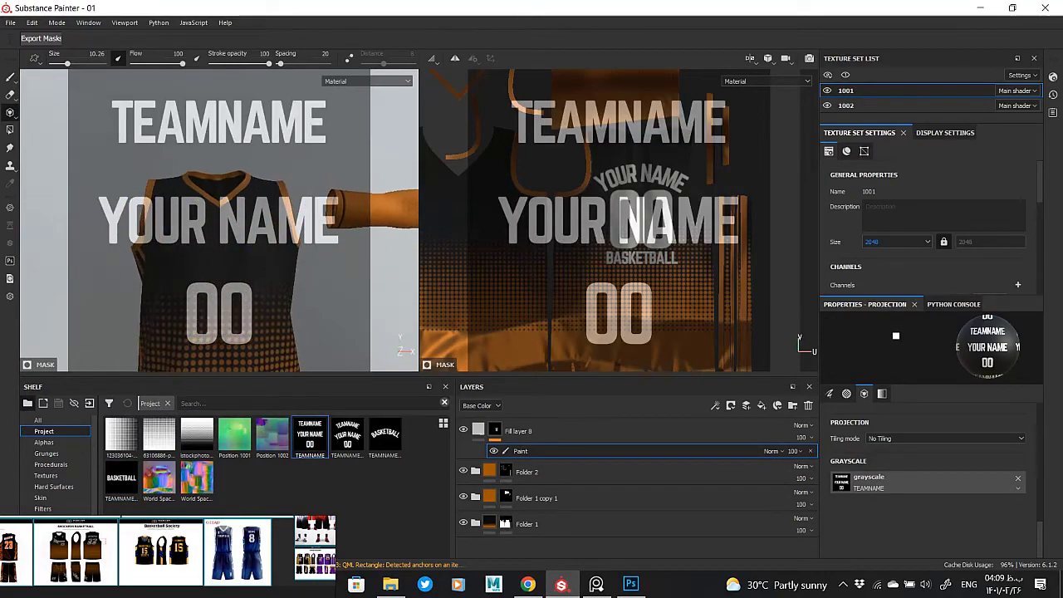
pyautogui.moveTo(241, 308)
pyautogui.mouseDown()
pyautogui.moveTo(200, 295)
pyautogui.moveTo(243, 293)
pyautogui.mouseUp()
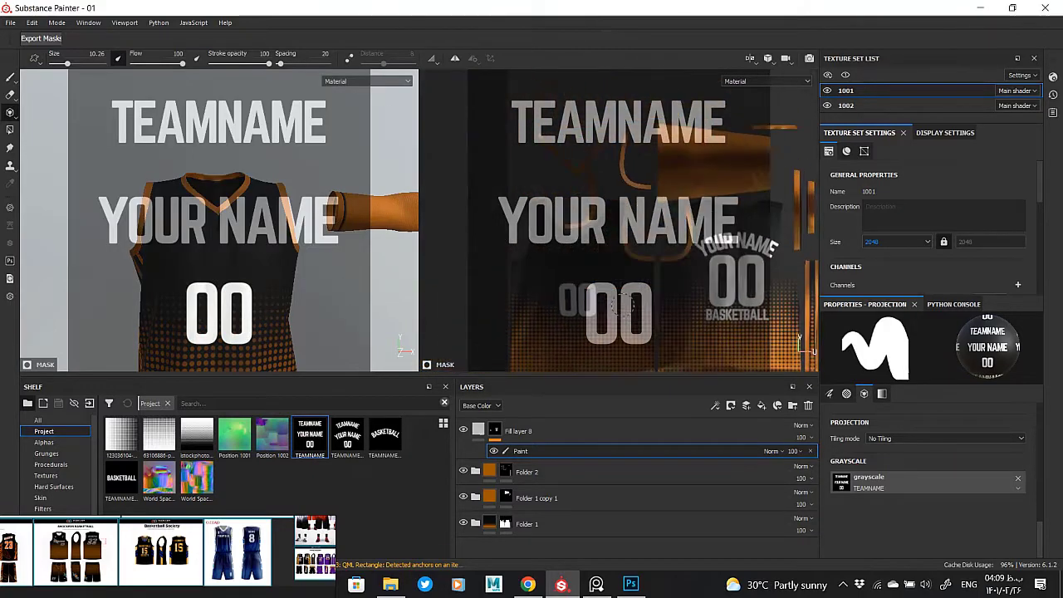
pyautogui.keyDown('alt'); pyautogui.moveTo(237, 316); pyautogui.dragTo(303, 254); pyautogui.keyUp('alt')
pyautogui.scroll(2, 623, 291)
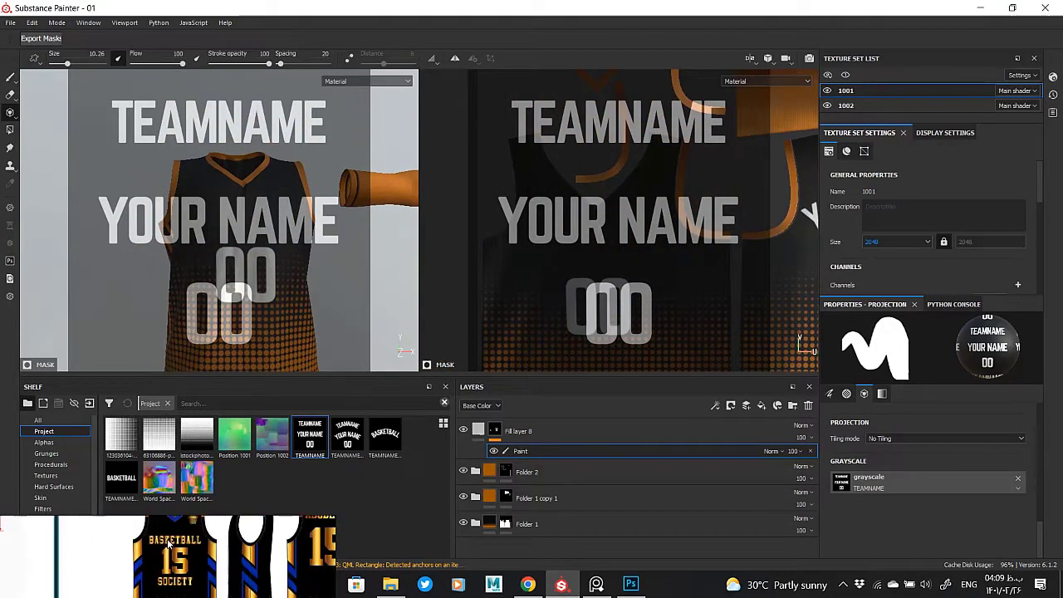
pyautogui.moveTo(668, 287); pyautogui.dragTo(678, 297, button='middle')
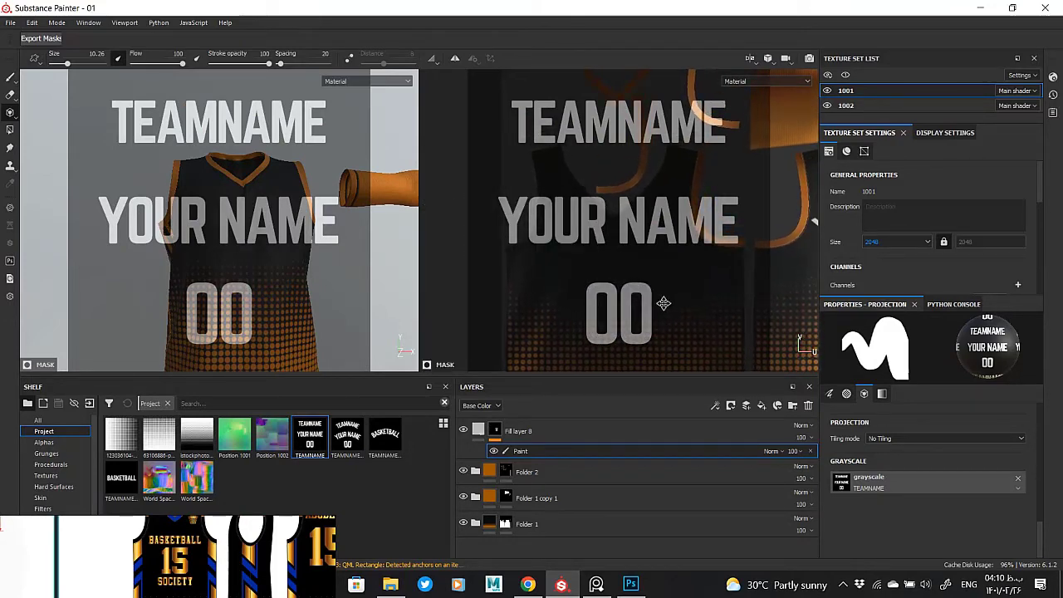
pyautogui.moveTo(658, 297); pyautogui.dragTo(592, 292)
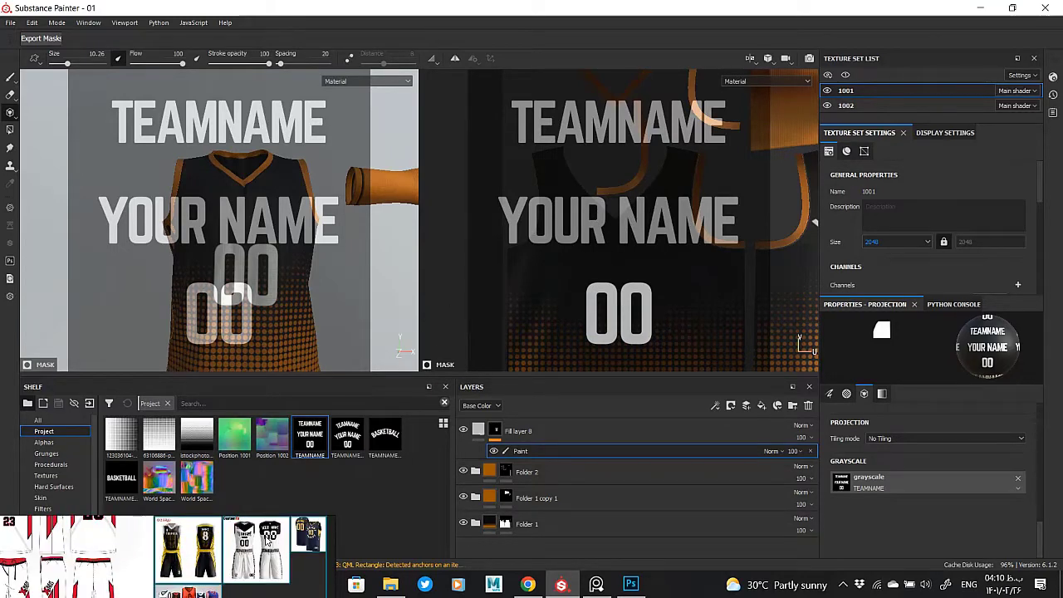
pyautogui.moveTo(814, 222)
pyautogui.mouseDown(button='middle')
pyautogui.moveTo(678, 289)
pyautogui.moveTo(696, 249)
pyautogui.moveTo(688, 278)
pyautogui.mouseUp(button='middle')
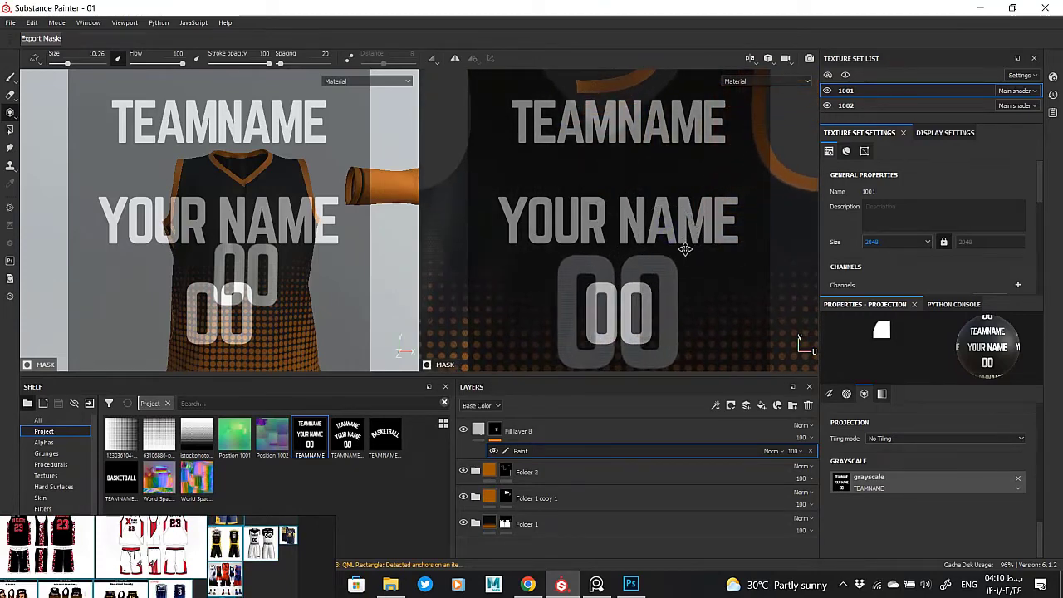
pyautogui.moveTo(520, 208); pyautogui.dragTo(696, 198)
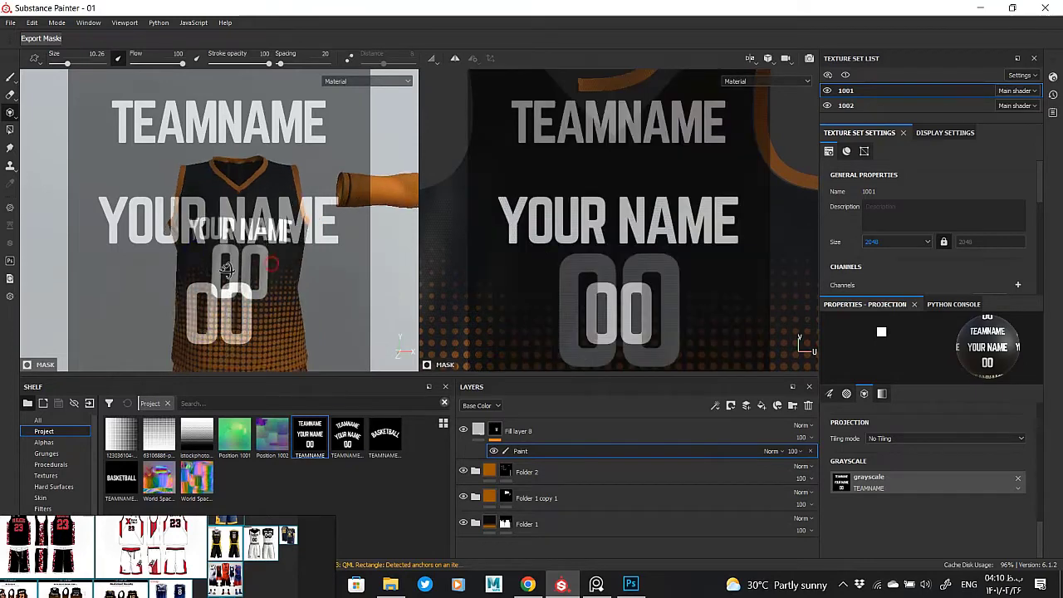
pyautogui.moveTo(644, 276)
pyautogui.mouseDown(button='middle')
pyautogui.moveTo(664, 203)
pyautogui.moveTo(667, 214)
pyautogui.mouseUp(button='middle')
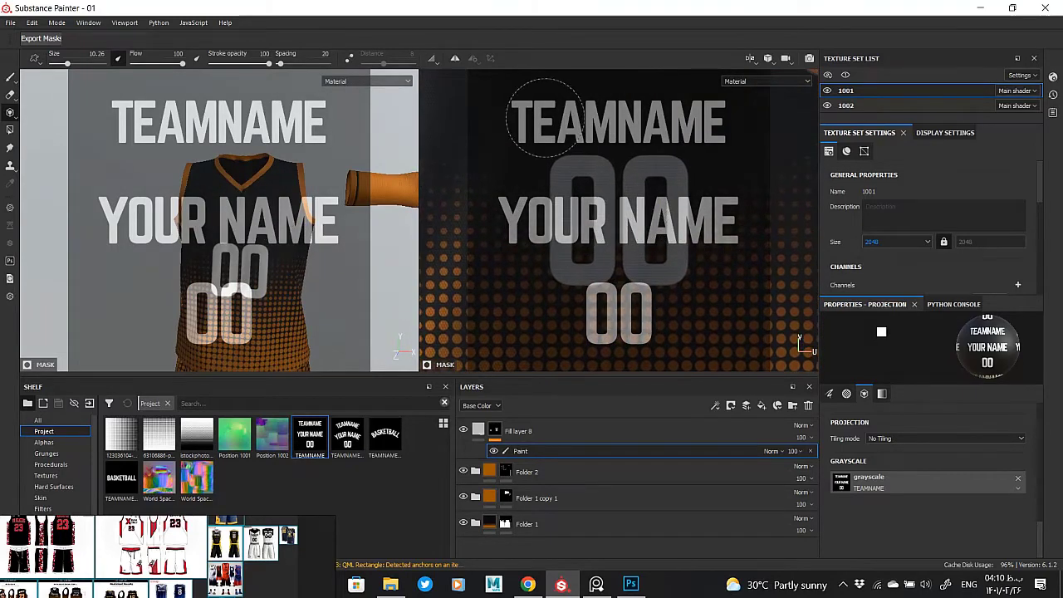
# - Try the SOCIETY and BASKETBALL textures as stencils beneath the 00 number
pyautogui.click(515, 431)
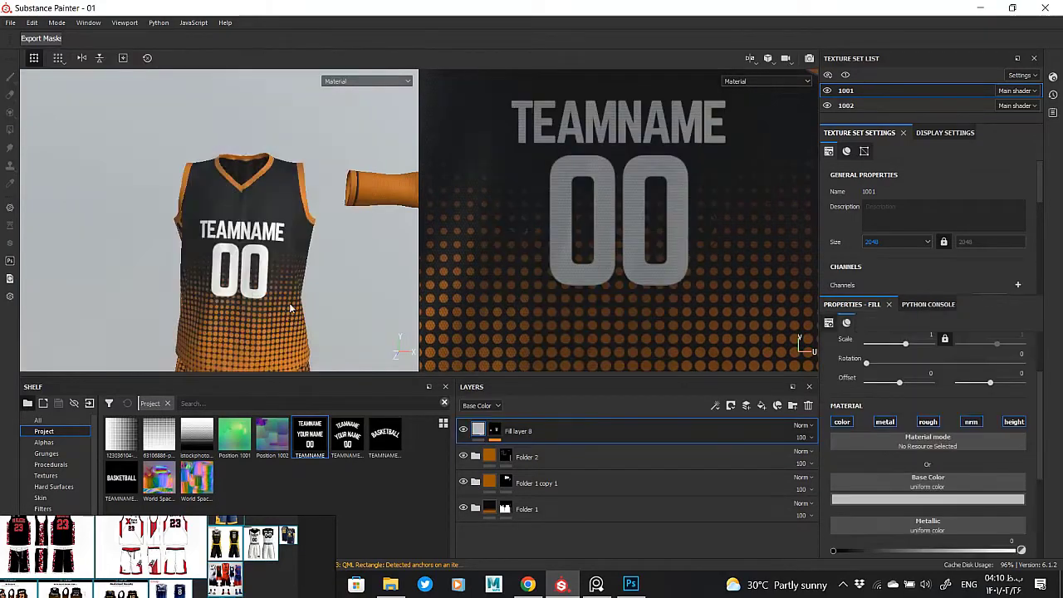
pyautogui.scroll(-2, 290, 309)
pyautogui.moveTo(290, 309)
pyautogui.keyDown('alt'); pyautogui.mouseDown()
pyautogui.moveTo(277, 243)
pyautogui.moveTo(249, 332)
pyautogui.mouseUp(); pyautogui.keyUp('alt')
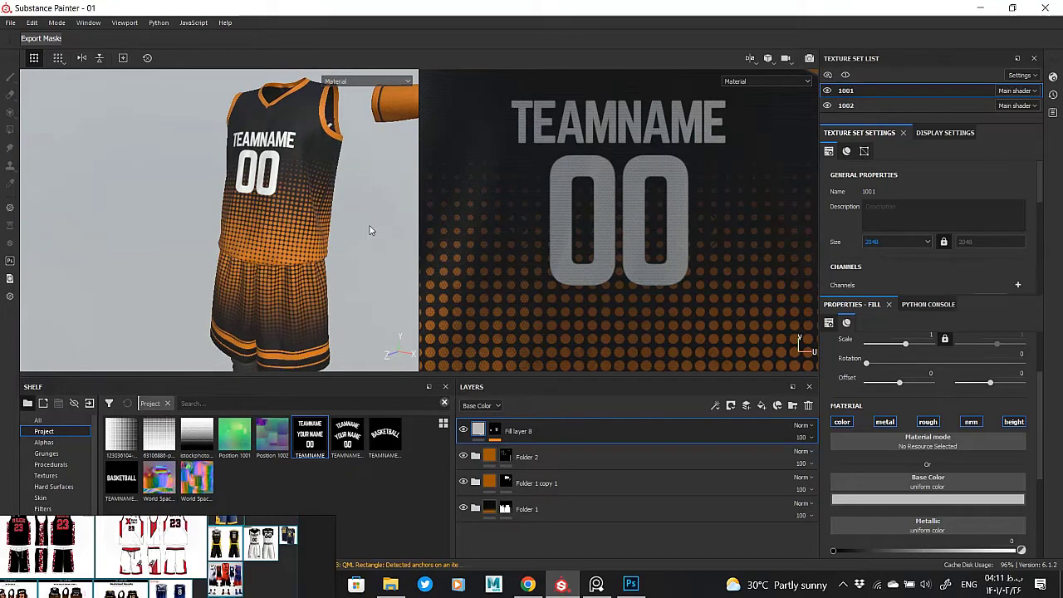
pyautogui.moveTo(371, 230)
pyautogui.keyDown('alt'); pyautogui.mouseDown()
pyautogui.moveTo(344, 228)
pyautogui.moveTo(392, 201)
pyautogui.mouseUp(); pyautogui.keyUp('alt')
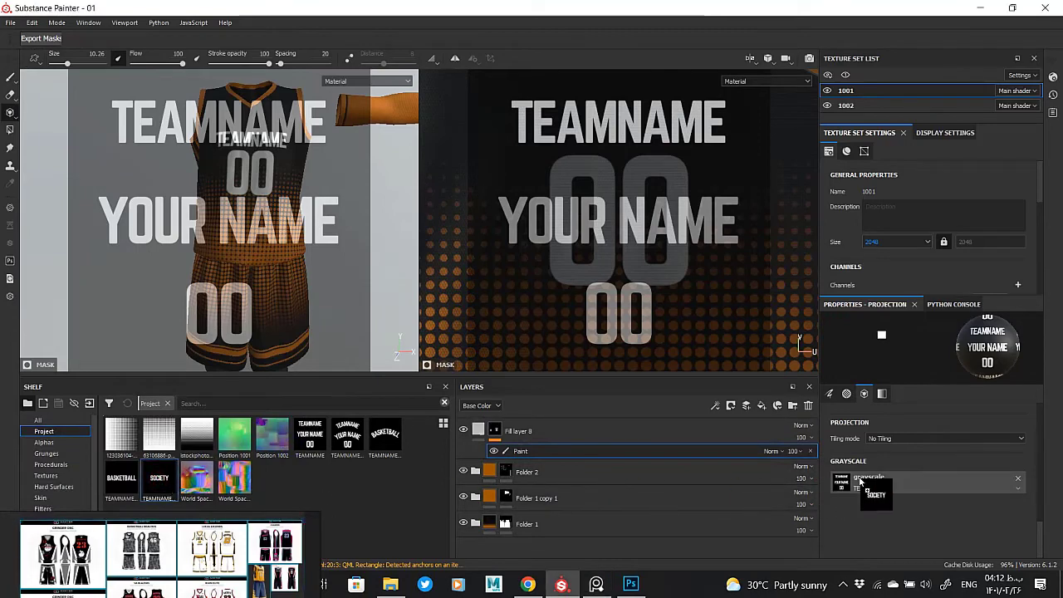
pyautogui.moveTo(862, 482); pyautogui.dragTo(864, 482)
pyautogui.moveTo(610, 245); pyautogui.dragTo(610, 154, button='middle')
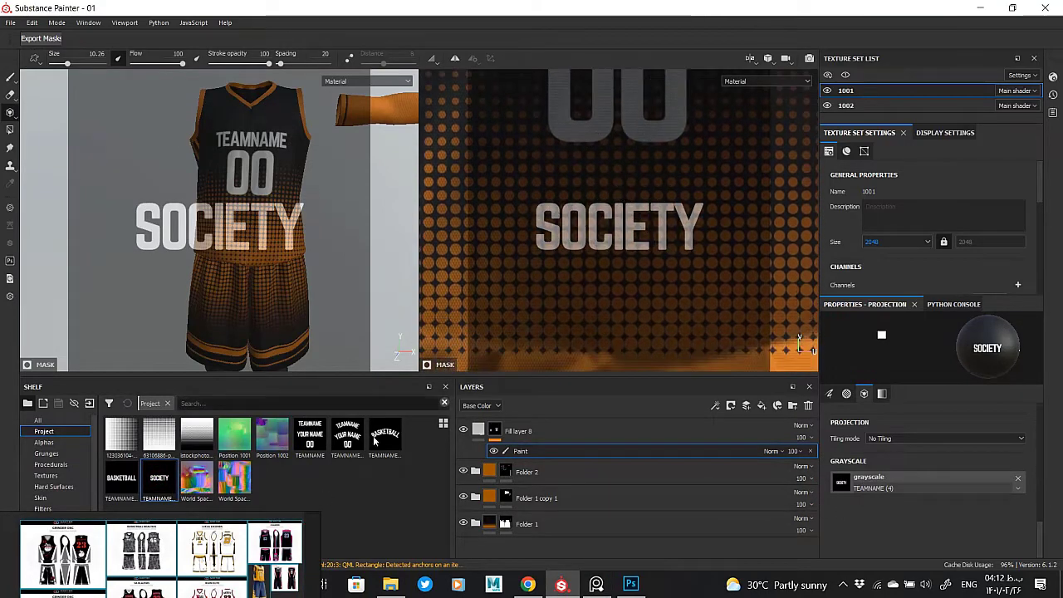
pyautogui.moveTo(806, 499); pyautogui.dragTo(841, 482)
pyautogui.scroll(2, 645, 242)
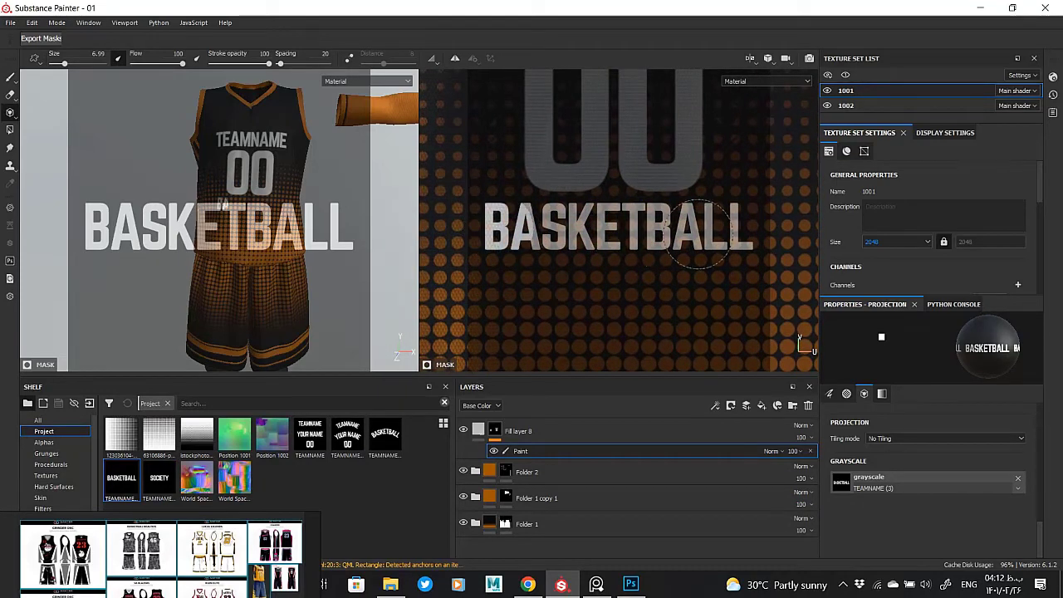
pyautogui.moveTo(860, 485); pyautogui.dragTo(842, 482)
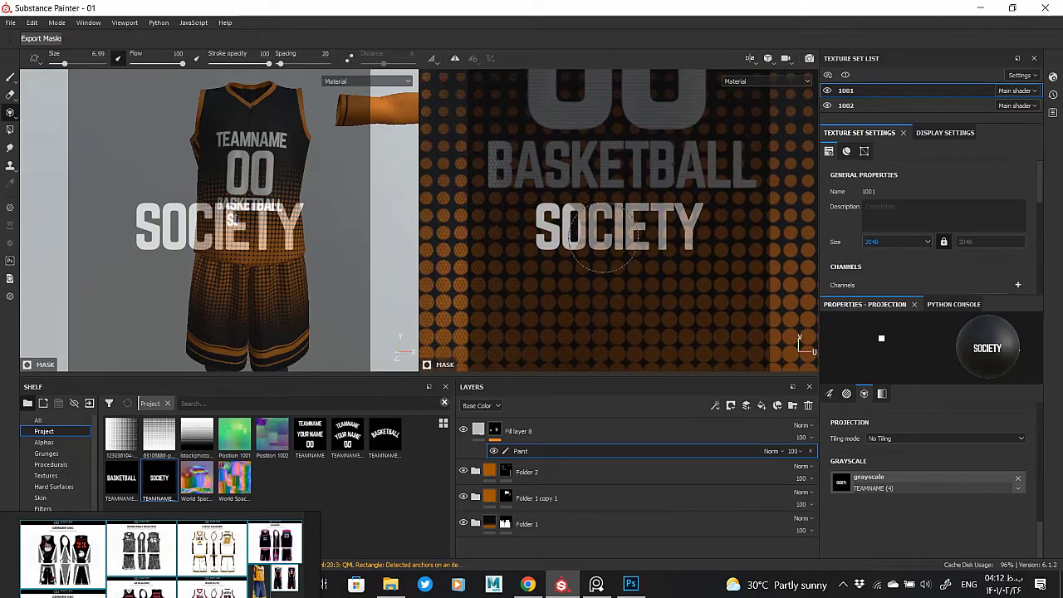
# - Re-enter Fill layer 8's mask projection painting and stamp SOCIETY onto the jersey
pyautogui.click(482, 432)
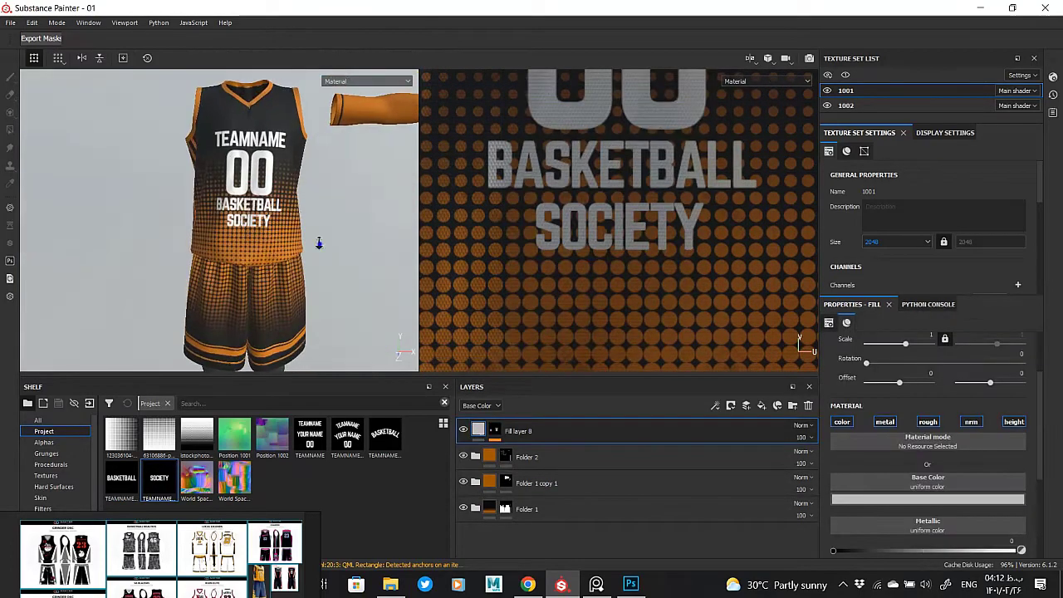
pyautogui.scroll(-3, 319, 212)
pyautogui.moveTo(319, 213)
pyautogui.keyDown('alt'); pyautogui.mouseDown()
pyautogui.moveTo(277, 258)
pyautogui.moveTo(396, 233)
pyautogui.mouseUp(); pyautogui.keyUp('alt')
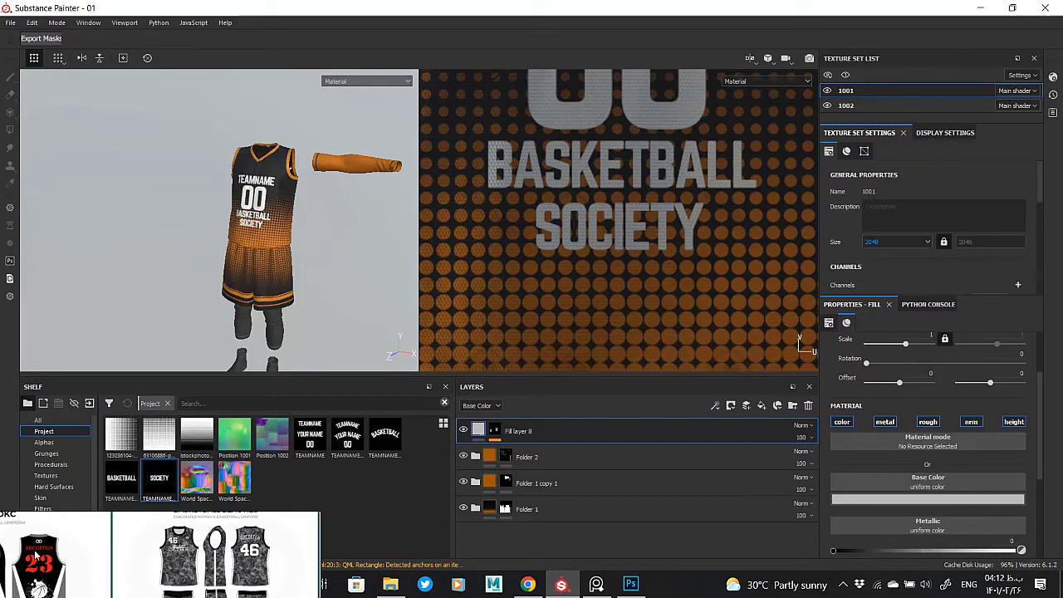
pyautogui.moveTo(241, 277)
pyautogui.keyDown('alt'); pyautogui.mouseDown()
pyautogui.moveTo(96, 233)
pyautogui.moveTo(150, 203)
pyautogui.mouseUp(); pyautogui.keyUp('alt')
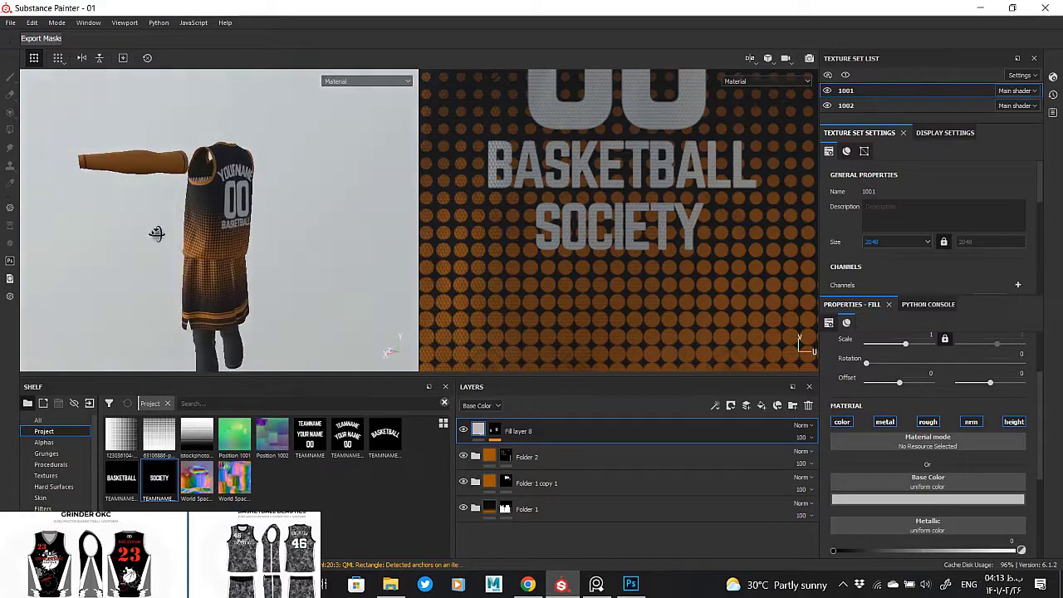
pyautogui.scroll(5, 173, 239)
pyautogui.scroll(3, 255, 295)
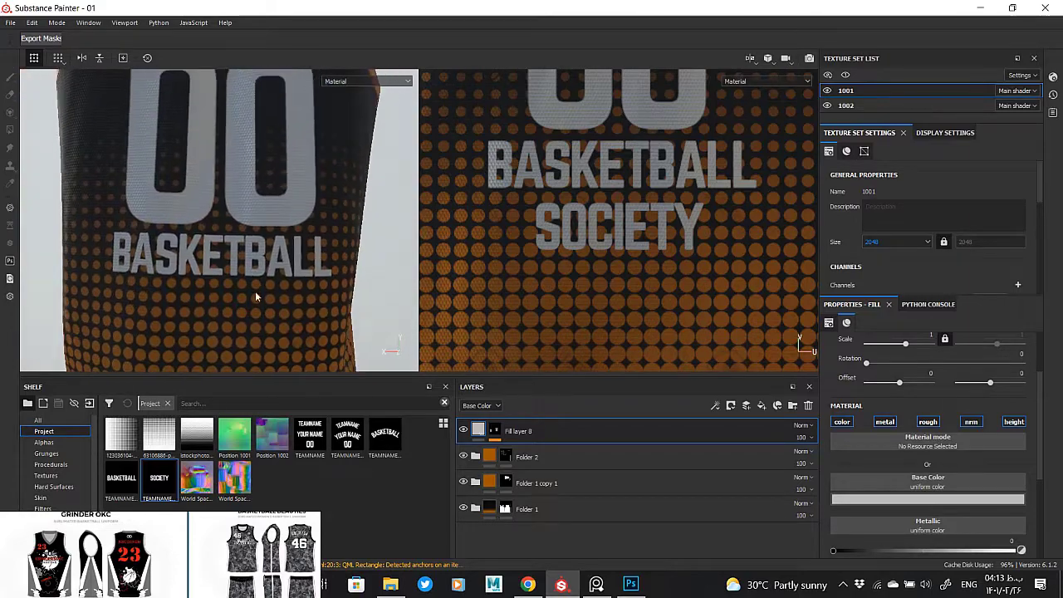
pyautogui.click(495, 430)
pyautogui.press('3')
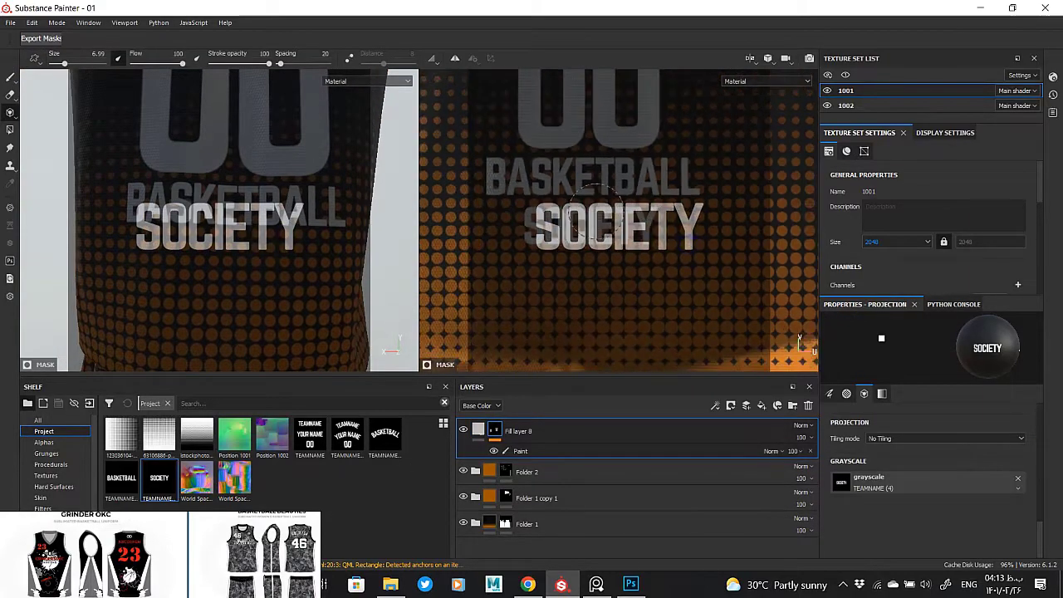
pyautogui.moveTo(596, 212)
pyautogui.mouseDown(button='middle')
pyautogui.moveTo(705, 282)
pyautogui.moveTo(664, 236)
pyautogui.mouseUp(button='middle')
pyautogui.click(542, 237)
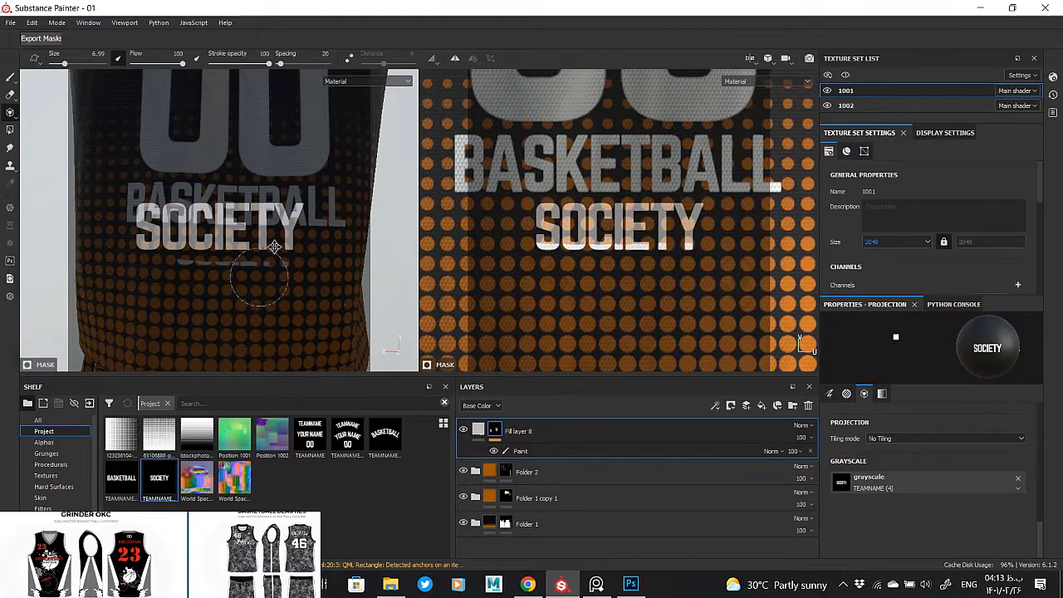
# - Paint the remaining SOCIETY letters in white and drag in the basketball stock image
pyautogui.moveTo(274, 246); pyautogui.dragTo(301, 181, button='middle')
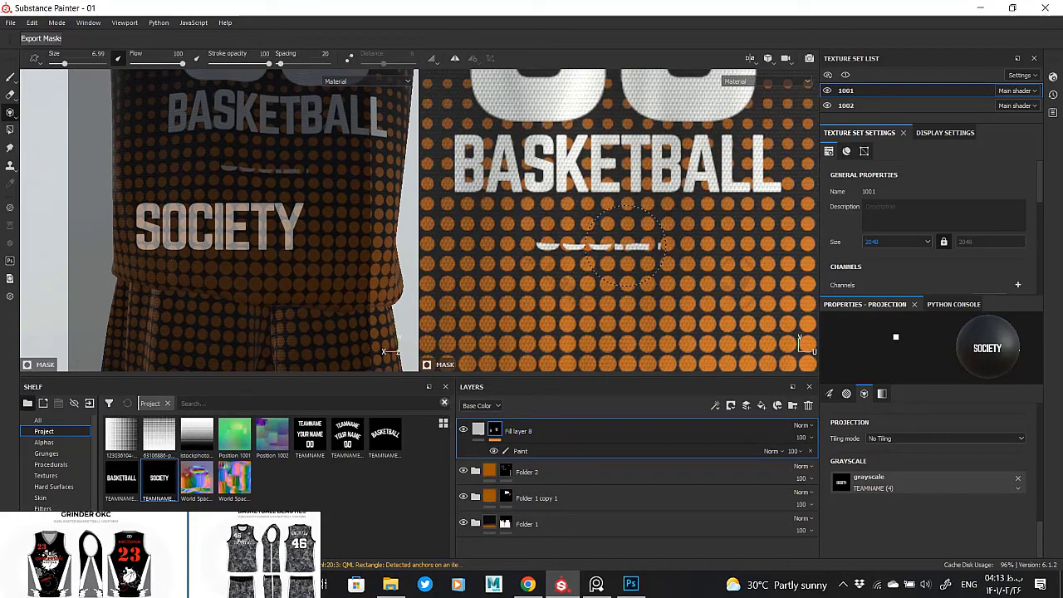
pyautogui.click(522, 453)
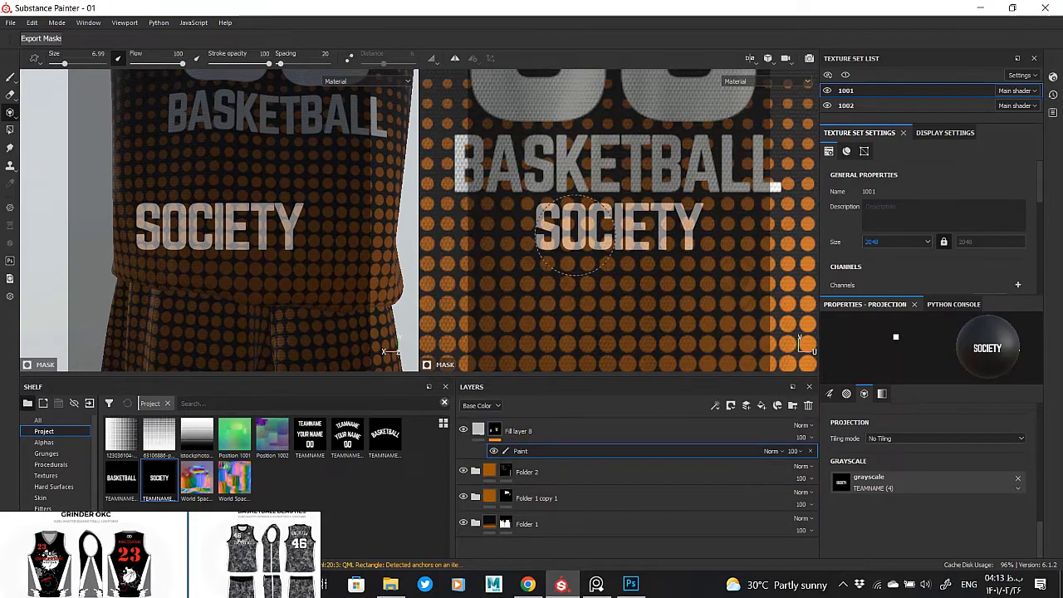
pyautogui.moveTo(575, 235); pyautogui.dragTo(581, 236)
pyautogui.scroll(-5, 312, 168)
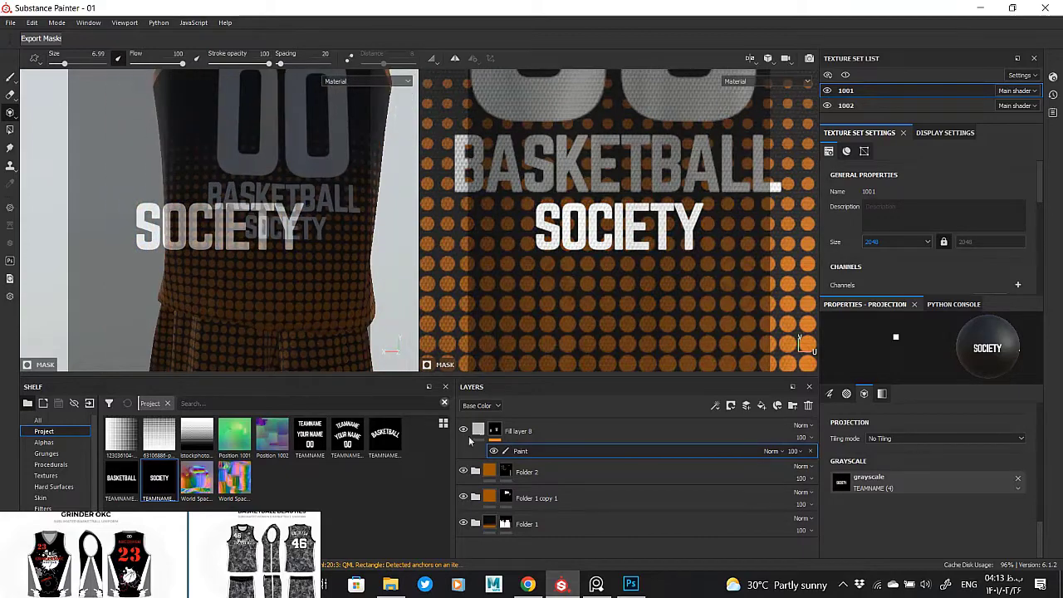
pyautogui.moveTo(356, 289)
pyautogui.keyDown('alt'); pyautogui.mouseDown()
pyautogui.moveTo(292, 261)
pyautogui.moveTo(278, 306)
pyautogui.moveTo(241, 211)
pyautogui.mouseUp(); pyautogui.keyUp('alt')
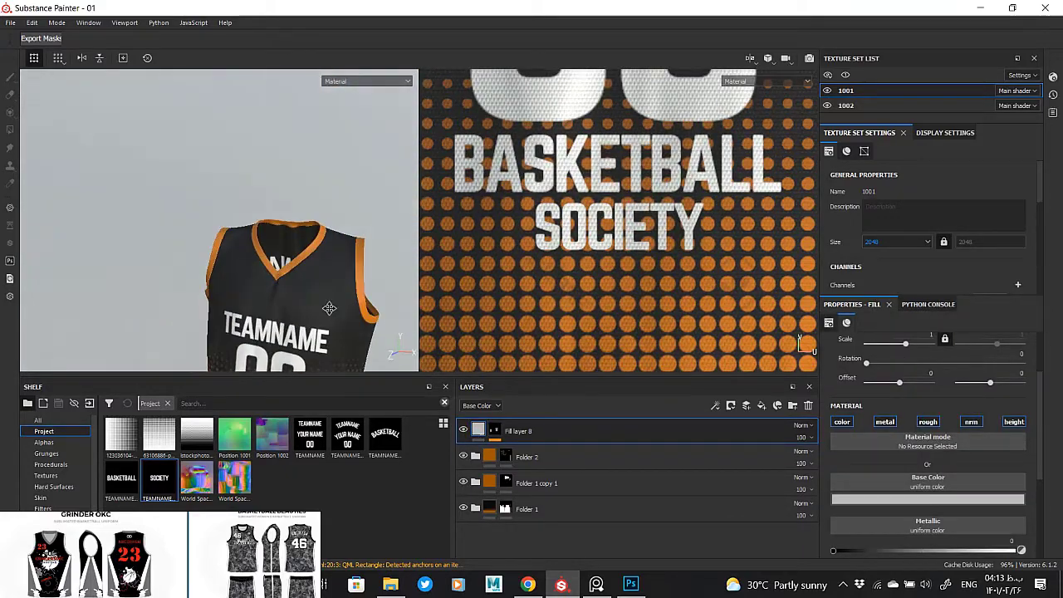
pyautogui.keyDown('alt'); pyautogui.moveTo(329, 244); pyautogui.dragTo(535, 69); pyautogui.keyUp('alt')
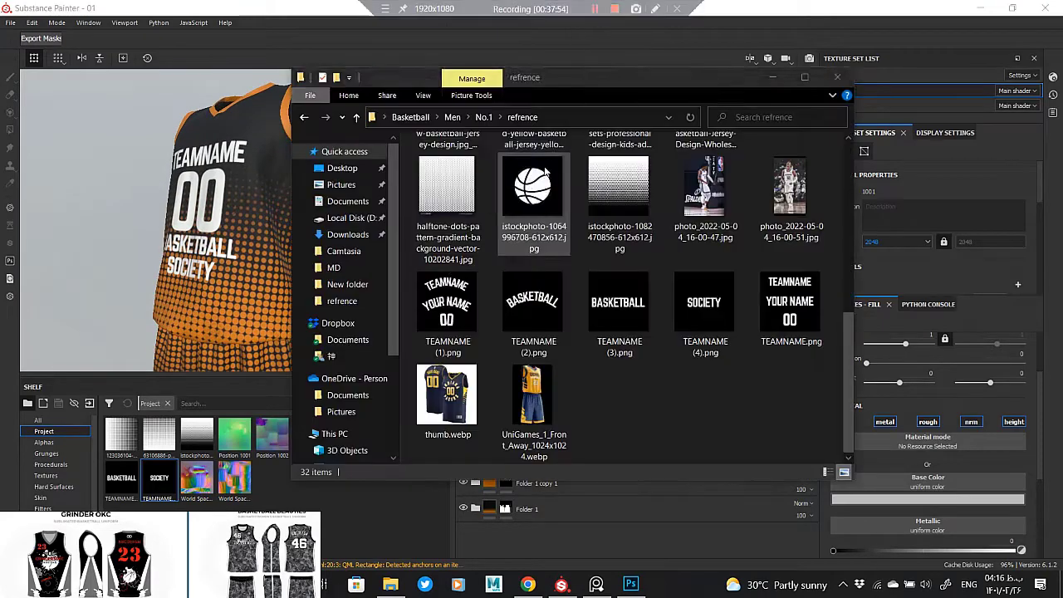
pyautogui.moveTo(451, 332); pyautogui.dragTo(239, 467)
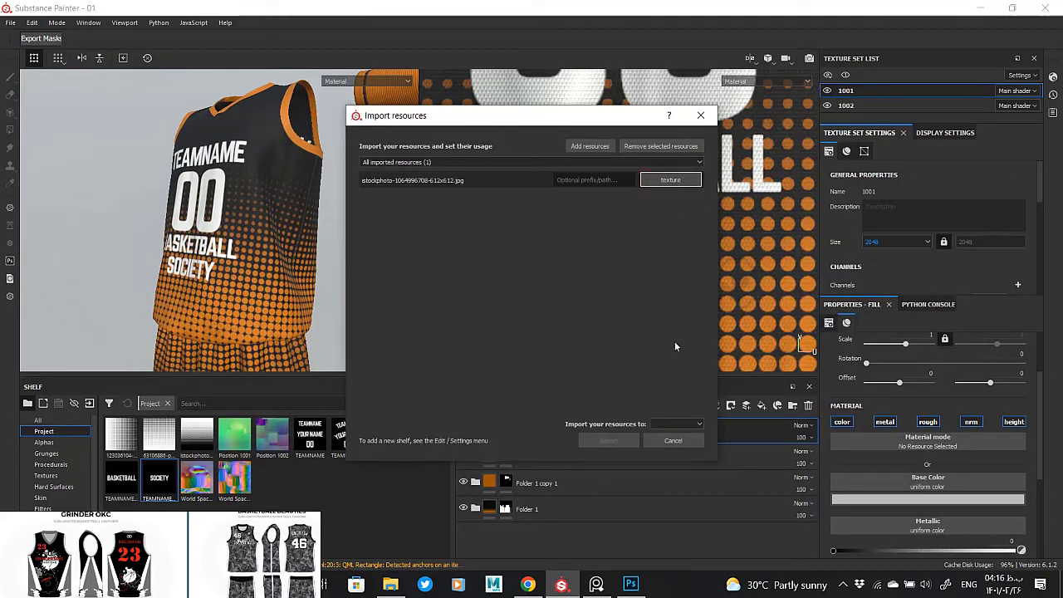
# - Import the basketball image and add a new fill layer with a black mask and paint effect
pyautogui.click(636, 442)
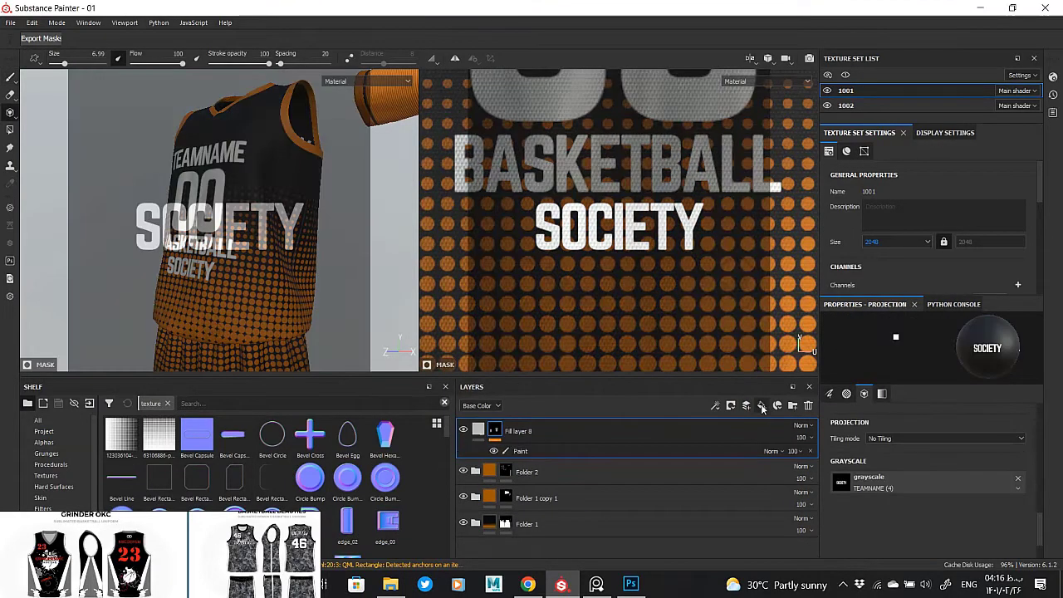
pyautogui.click(746, 410)
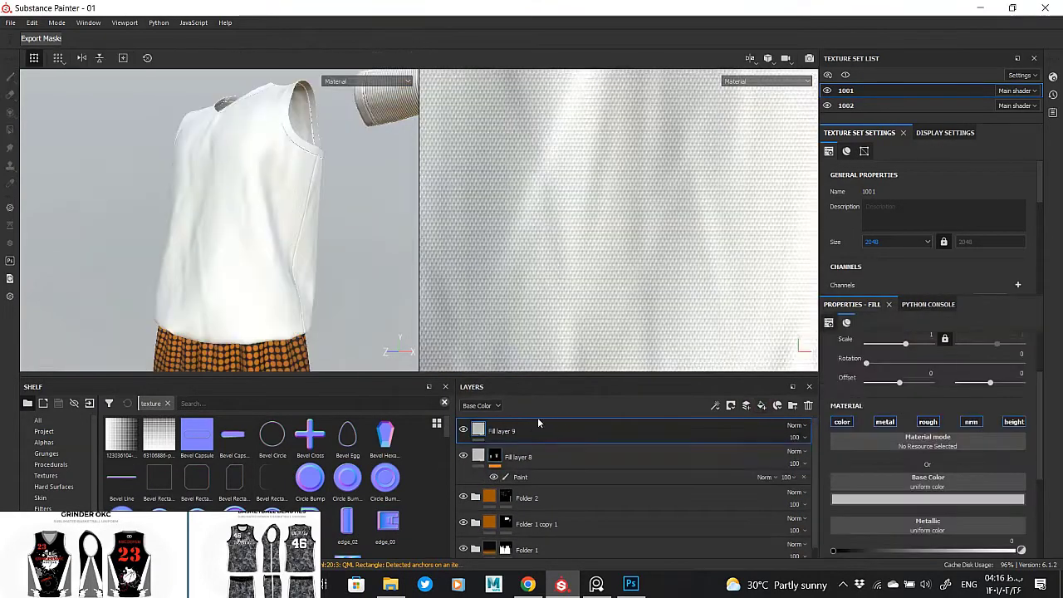
pyautogui.rightClick(502, 430)
pyautogui.click(548, 18)
pyautogui.rightClick(496, 431)
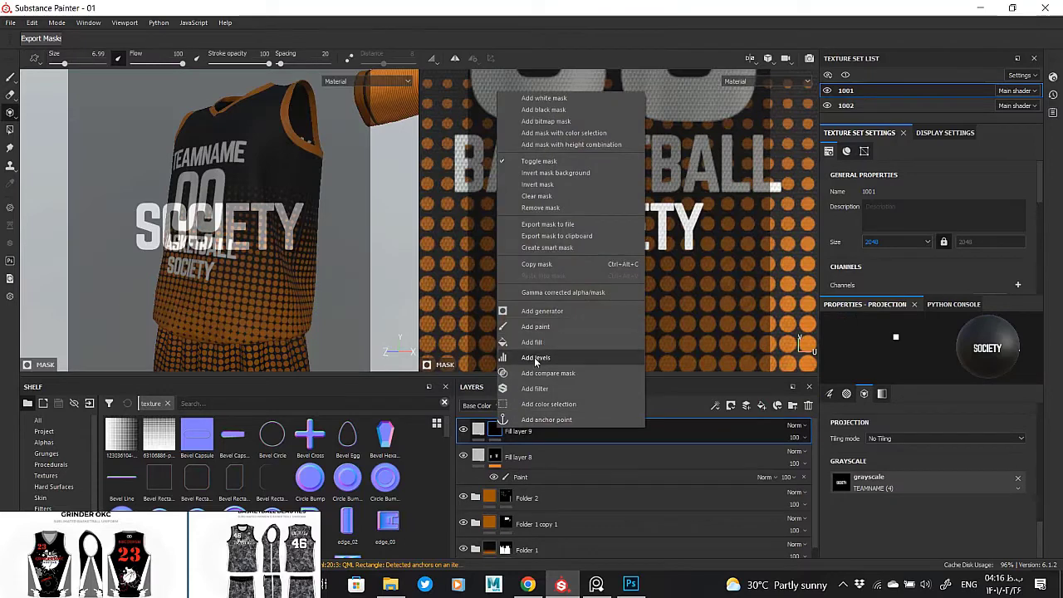
pyautogui.click(534, 326)
pyautogui.click(44, 431)
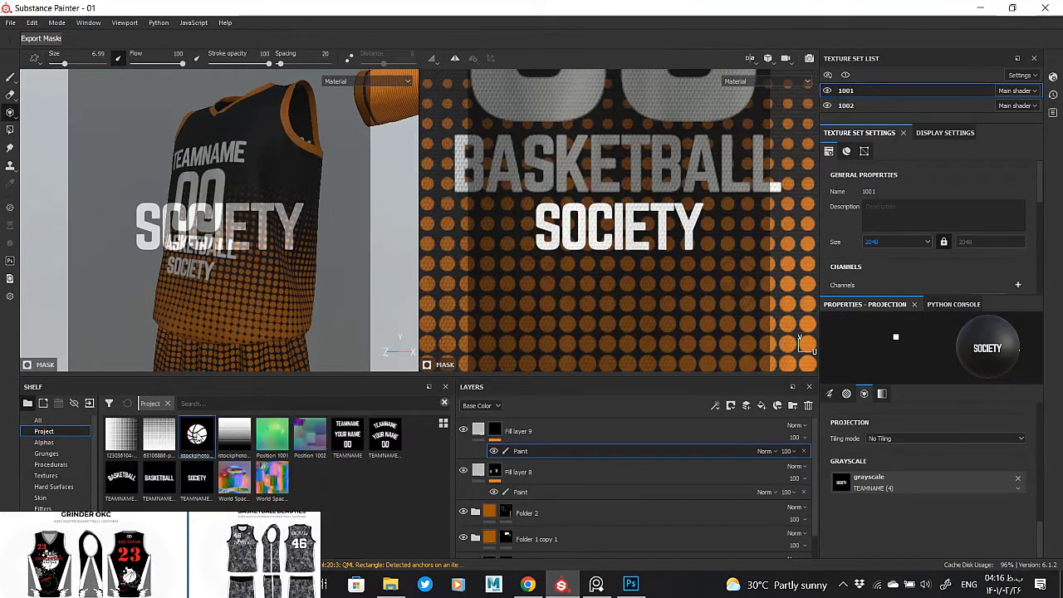
# - Load the basketball image as the projection stencil and stamp it on the upper chest
pyautogui.moveTo(871, 479); pyautogui.dragTo(872, 481)
pyautogui.keyDown('alt'); pyautogui.moveTo(312, 225); pyautogui.dragTo(241, 250); pyautogui.keyUp('alt')
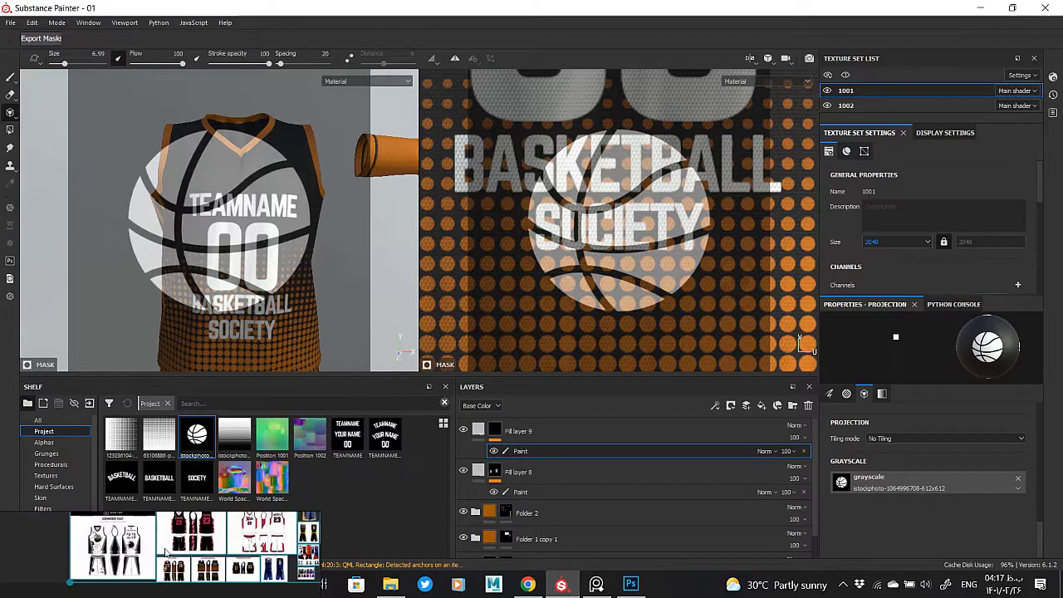
pyautogui.moveTo(249, 274)
pyautogui.keyDown('alt'); pyautogui.mouseDown()
pyautogui.moveTo(203, 253)
pyautogui.moveTo(250, 216)
pyautogui.mouseUp(); pyautogui.keyUp('alt')
pyautogui.scroll(3, 203, 249)
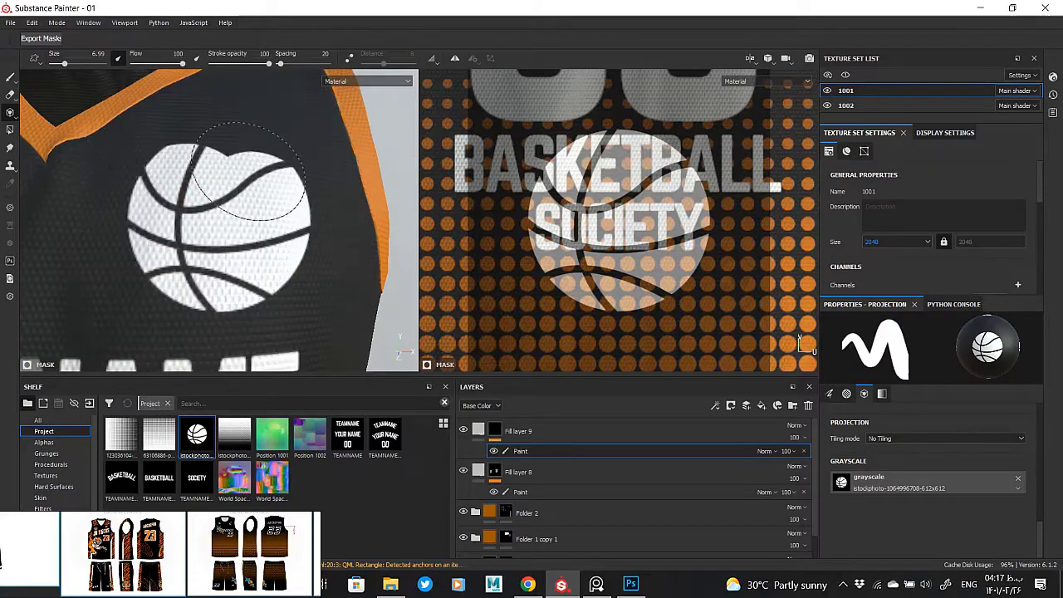
pyautogui.scroll(-2, 487, 209)
pyautogui.scroll(3, 565, 241)
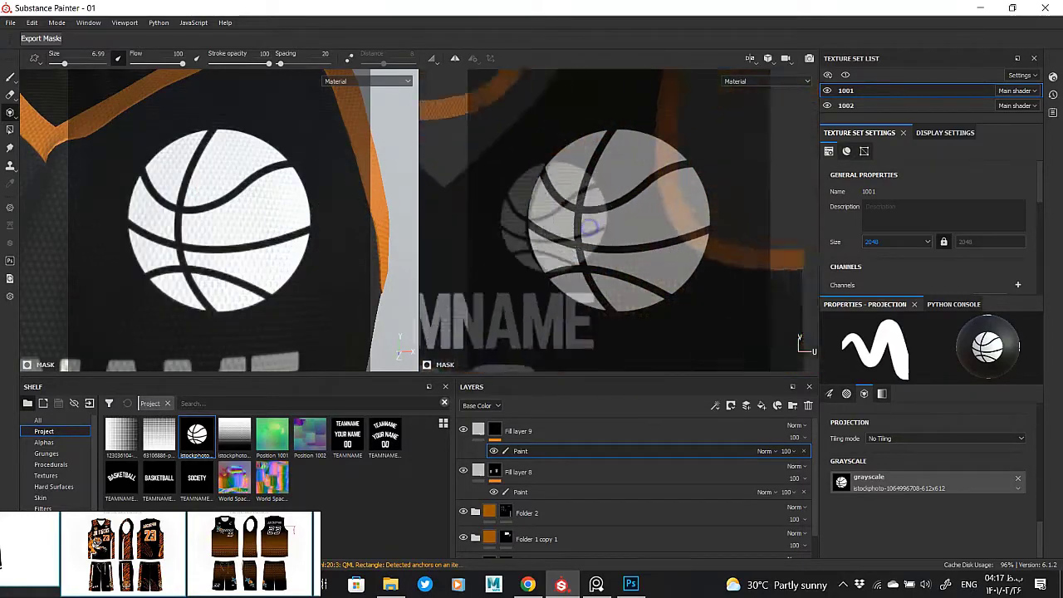
pyautogui.press('s')
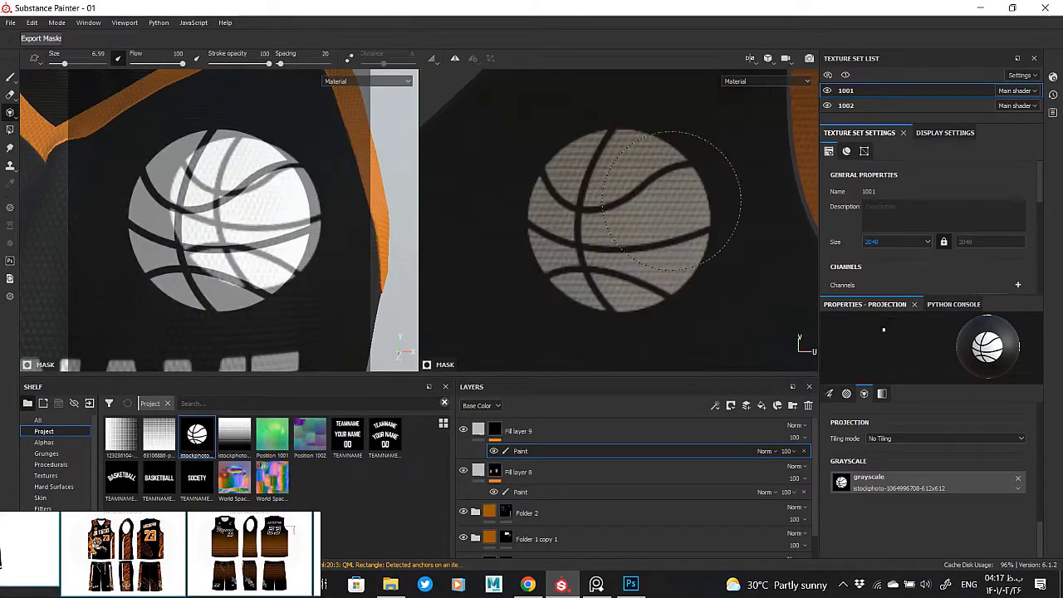
pyautogui.press('Delete')
pyautogui.scroll(-2, 292, 188)
pyautogui.scroll(-3, 292, 189)
pyautogui.moveTo(293, 189)
pyautogui.keyDown('alt'); pyautogui.mouseDown()
pyautogui.moveTo(190, 185)
pyautogui.moveTo(295, 203)
pyautogui.moveTo(299, 228)
pyautogui.mouseUp(); pyautogui.keyUp('alt')
pyautogui.hotkey('ctrl', 'z')
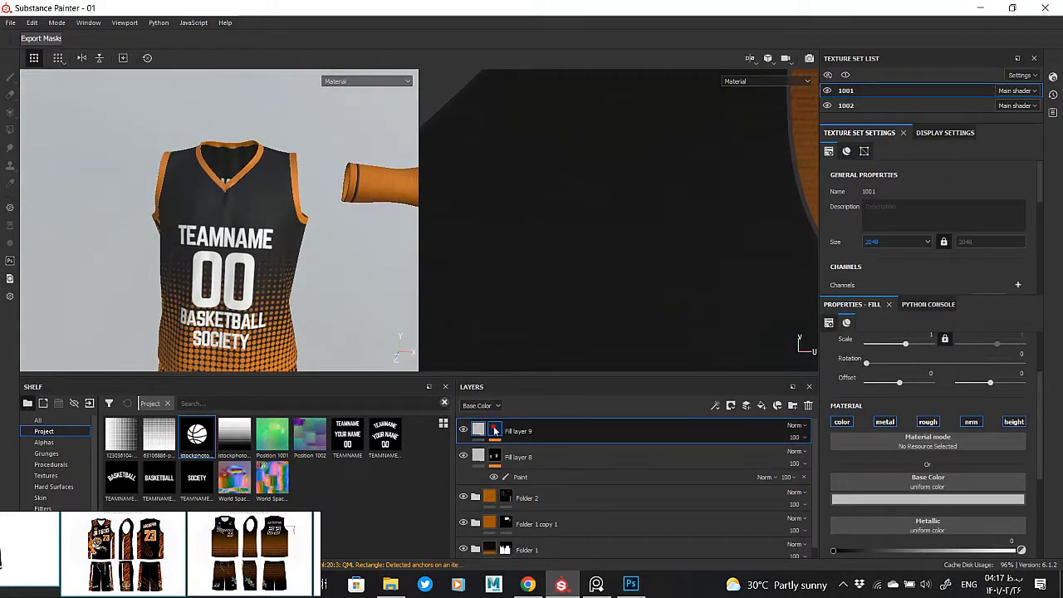
pyautogui.click(610, 239)
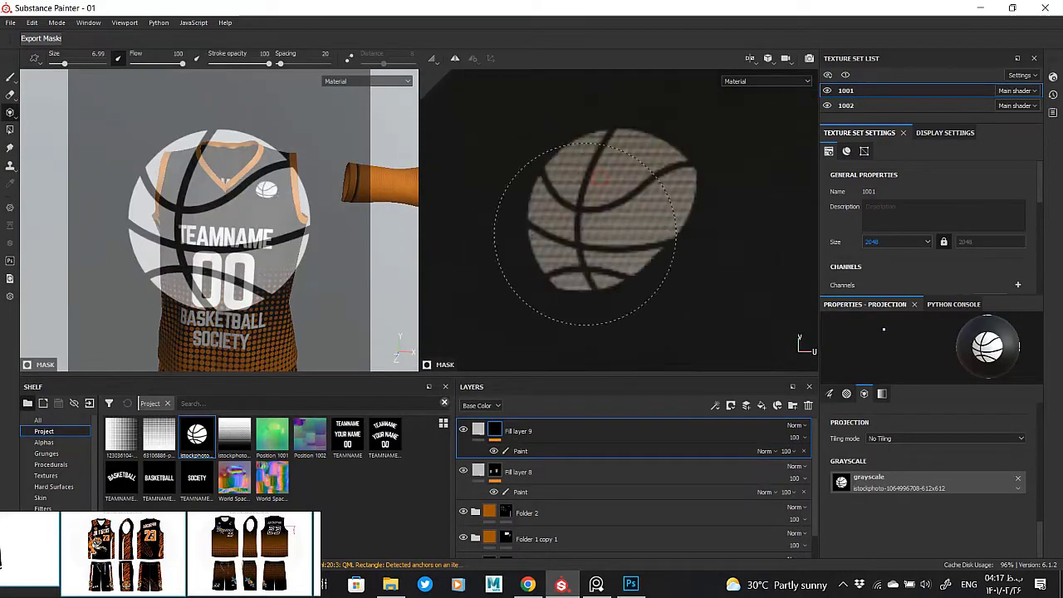
# - Check the small white basketball logo and select the lettering layer's mask
pyautogui.click(478, 430)
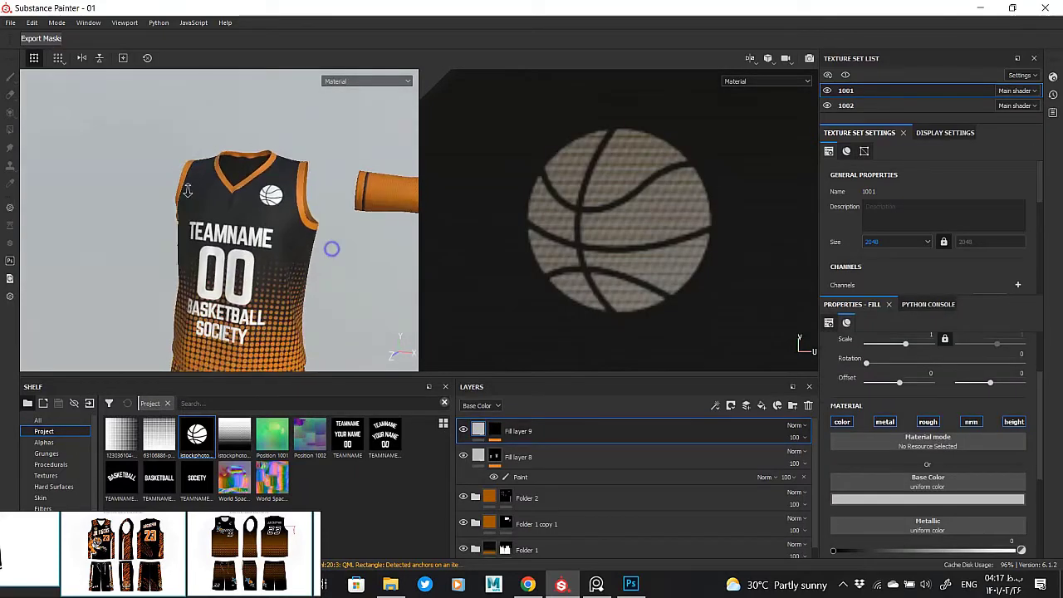
pyautogui.keyDown('alt'); pyautogui.moveTo(333, 246); pyautogui.dragTo(291, 203); pyautogui.keyUp('alt')
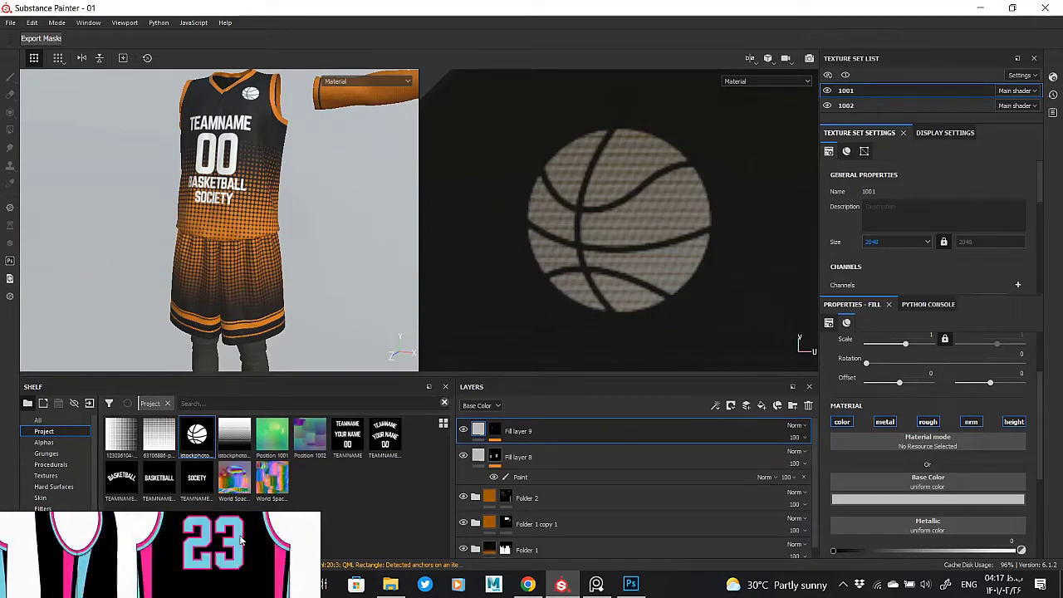
pyautogui.click(476, 439)
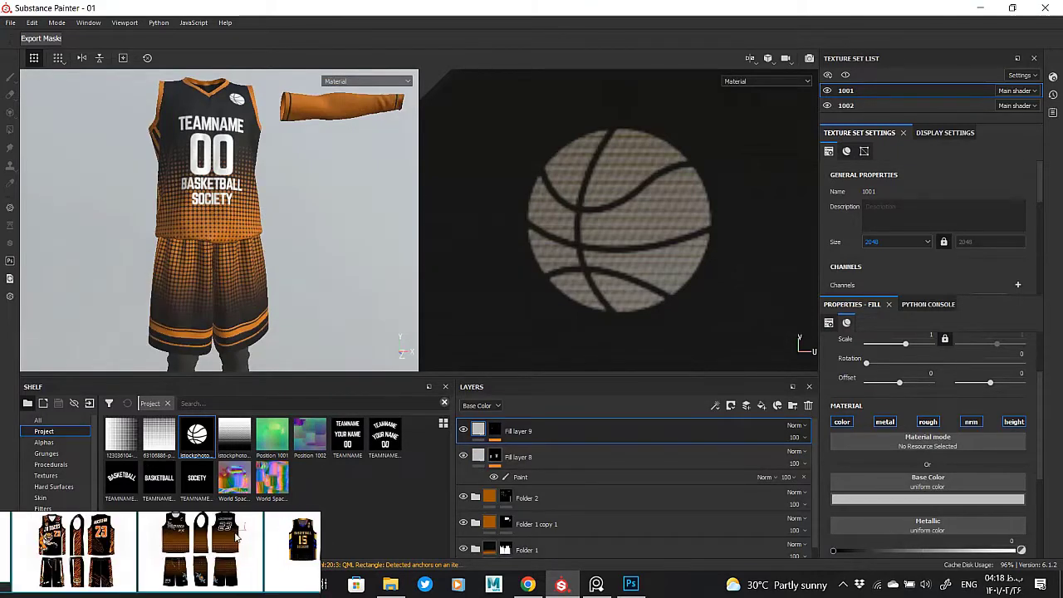
pyautogui.click(495, 457)
# - Insert an empty filter into Fill layer 8's lettering mask and expand its effects to check
pyautogui.keyDown('alt'); pyautogui.moveTo(271, 256); pyautogui.dragTo(150, 241); pyautogui.keyUp('alt')
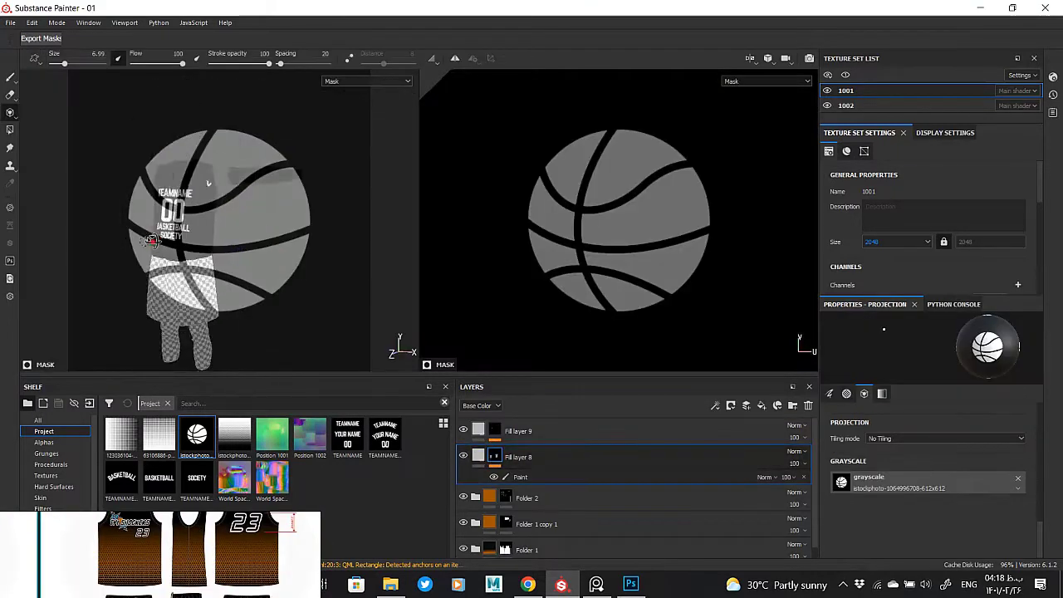
pyautogui.press('1')
pyautogui.keyDown('alt'); pyautogui.moveTo(77, 131); pyautogui.dragTo(230, 272); pyautogui.keyUp('alt')
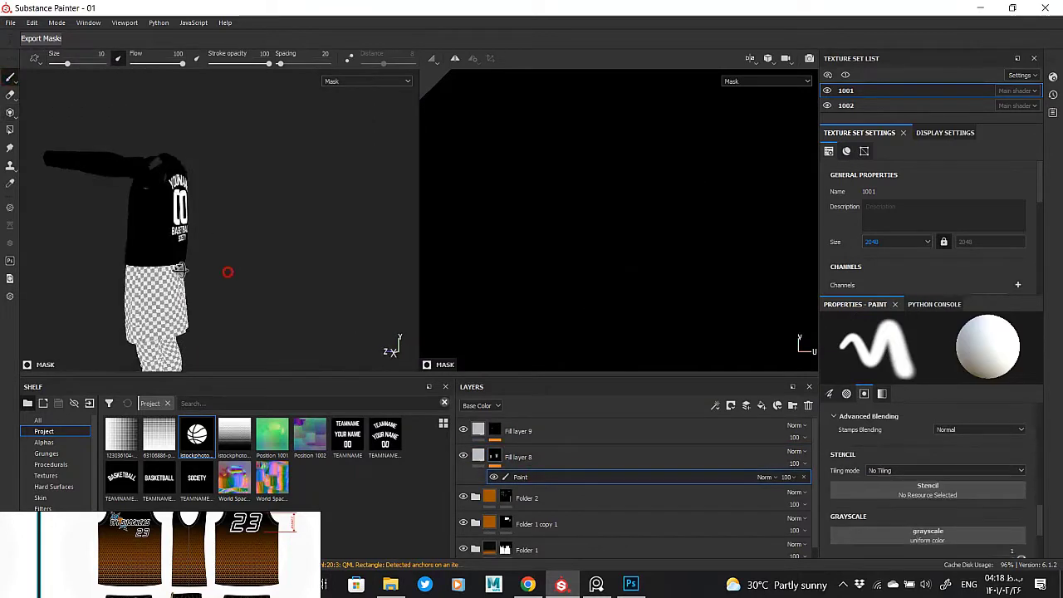
pyautogui.rightClick(530, 478)
pyautogui.click(569, 424)
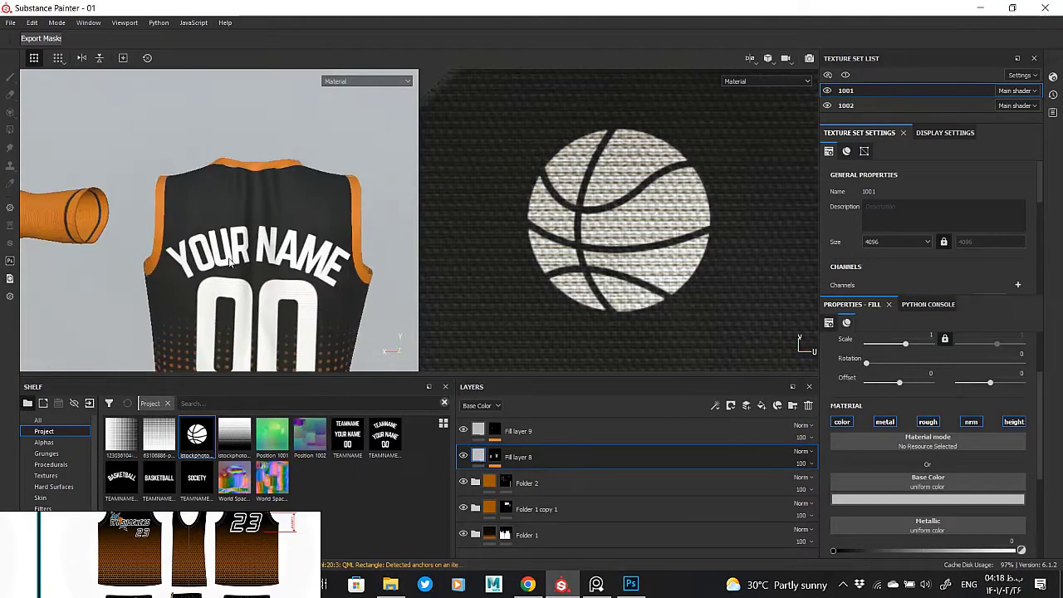
pyautogui.scroll(2, 231, 261)
pyautogui.scroll(2, 250, 266)
pyautogui.scroll(2, 261, 269)
pyautogui.scroll(-2, 113, 138)
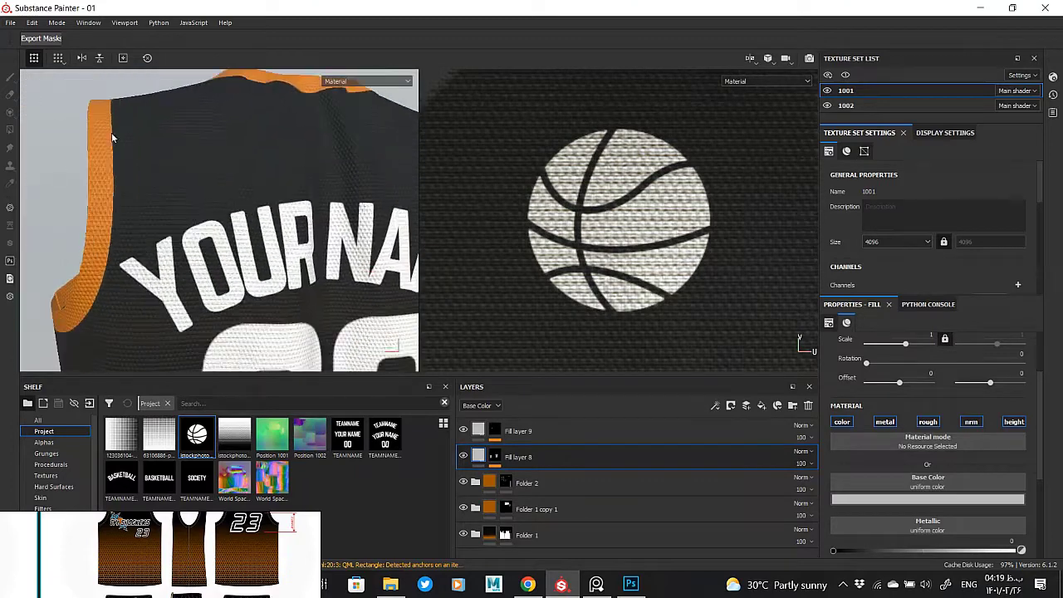
pyautogui.keyDown('alt'); pyautogui.moveTo(113, 138); pyautogui.dragTo(250, 216); pyautogui.keyUp('alt')
pyautogui.click(494, 458)
# - Add a Mask Outline filter to the lettering mask, about 0.03 wide with a raised curve and slight blur
pyautogui.rightClick(557, 475)
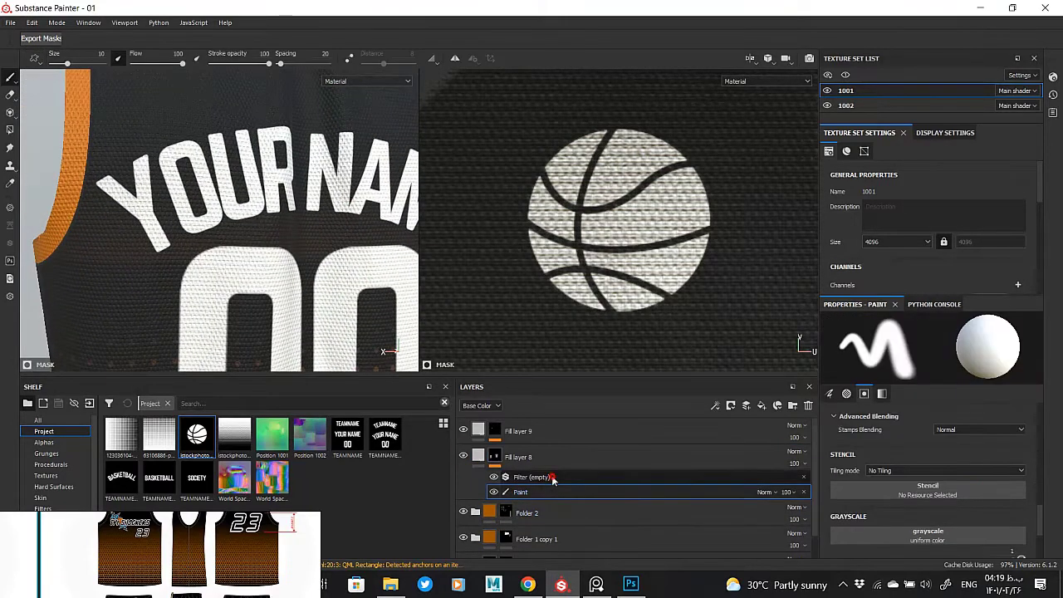
pyautogui.click(581, 507)
pyautogui.click(931, 339)
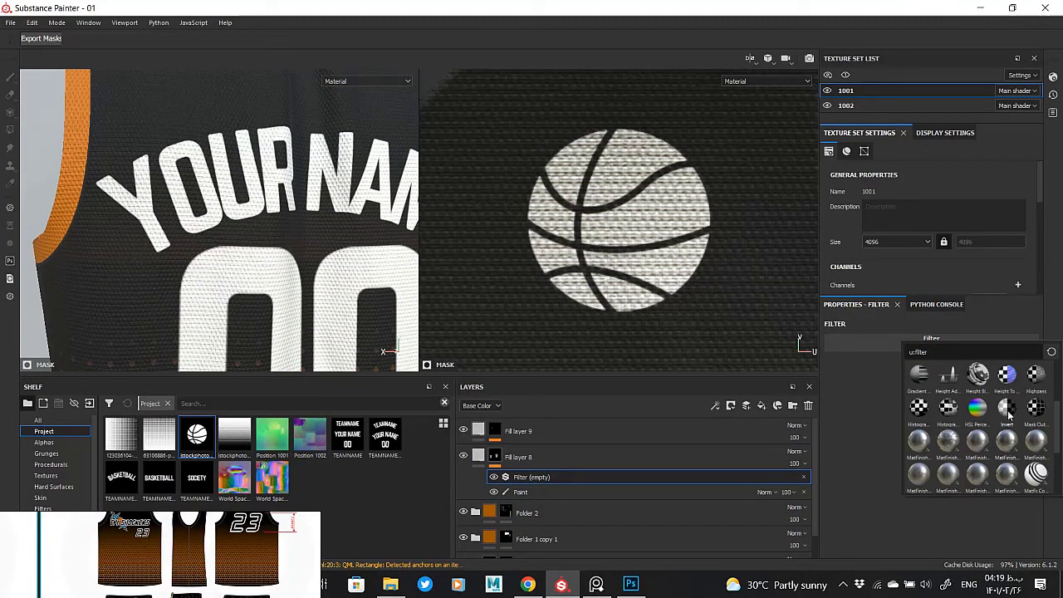
pyautogui.click(1037, 407)
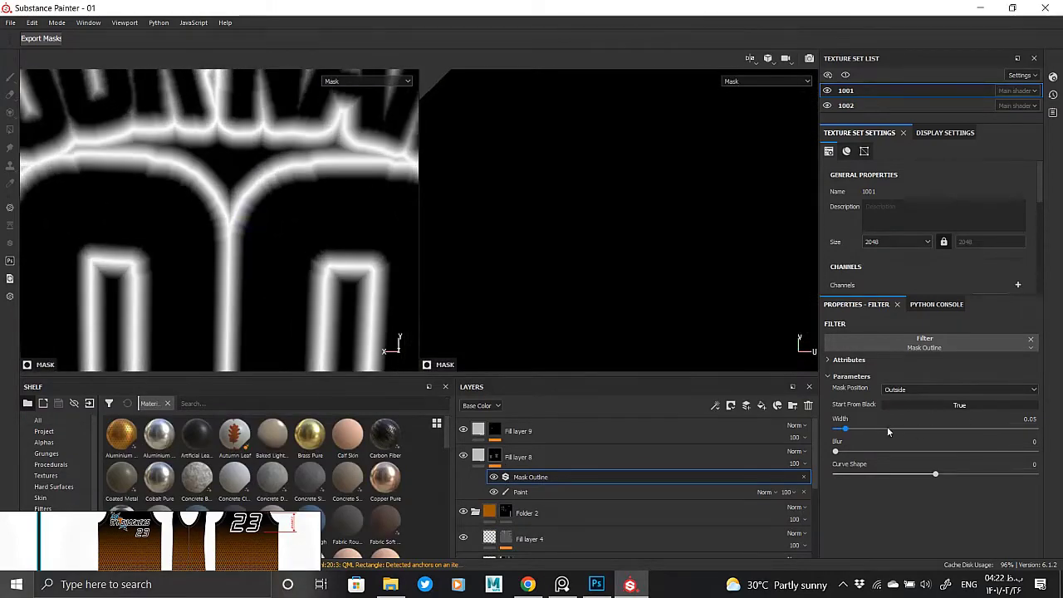
pyautogui.moveTo(844, 432); pyautogui.dragTo(841, 430)
pyautogui.moveTo(936, 474); pyautogui.dragTo(836, 474)
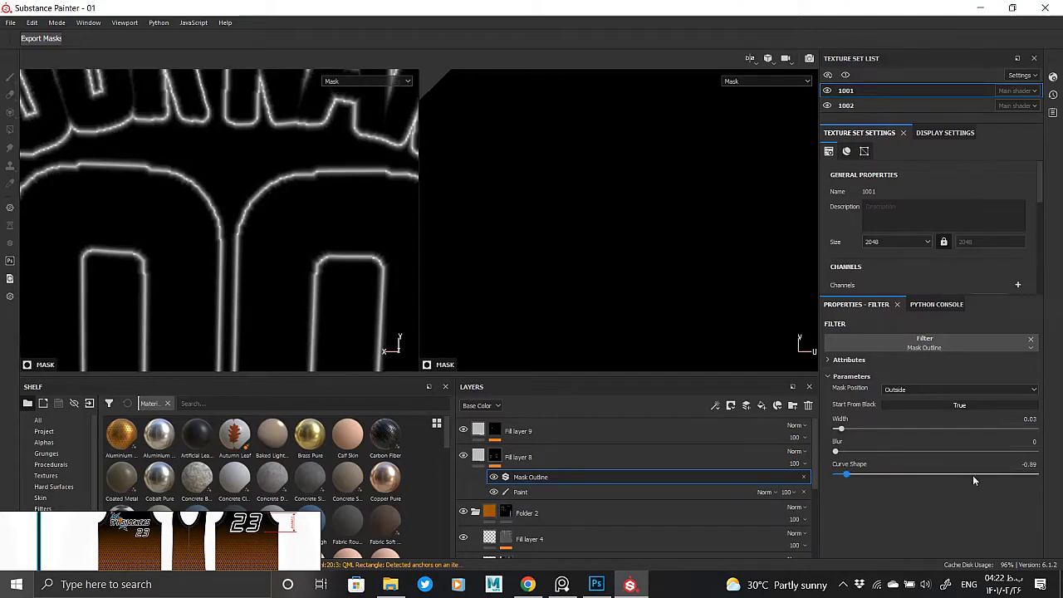
pyautogui.moveTo(975, 481); pyautogui.dragTo(980, 479)
pyautogui.moveTo(831, 456); pyautogui.dragTo(838, 454)
pyautogui.scroll(-3, 194, 202)
pyautogui.scroll(-3, 194, 202)
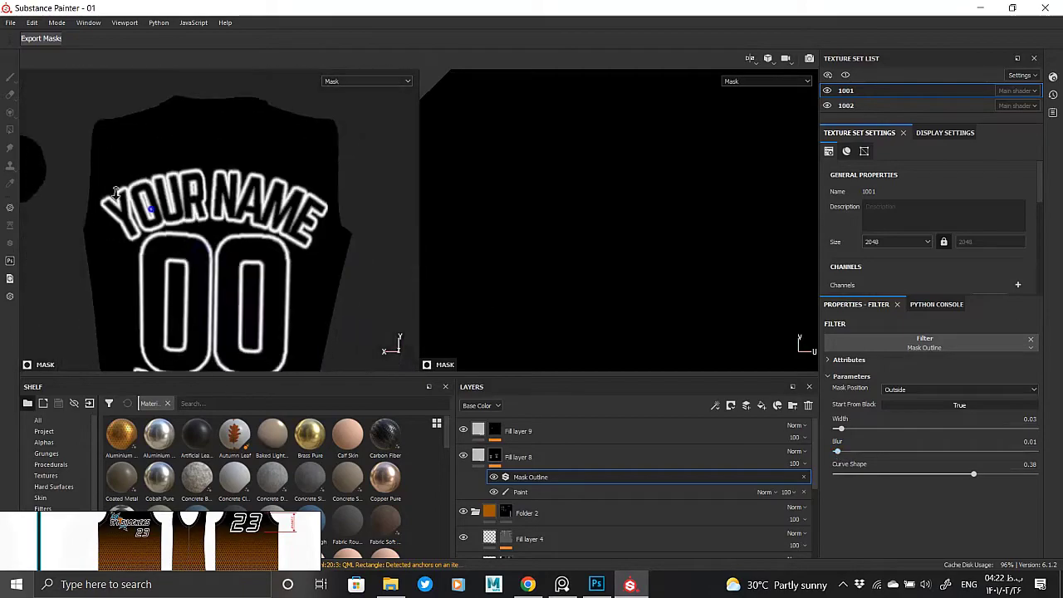
# - Turn the jersey to inspect the outlined back and front lettering on the lettering fill layer
pyautogui.moveTo(194, 202)
pyautogui.keyDown('alt'); pyautogui.mouseDown()
pyautogui.moveTo(256, 219)
pyautogui.moveTo(282, 250)
pyautogui.mouseUp(); pyautogui.keyUp('alt')
pyautogui.click(479, 456)
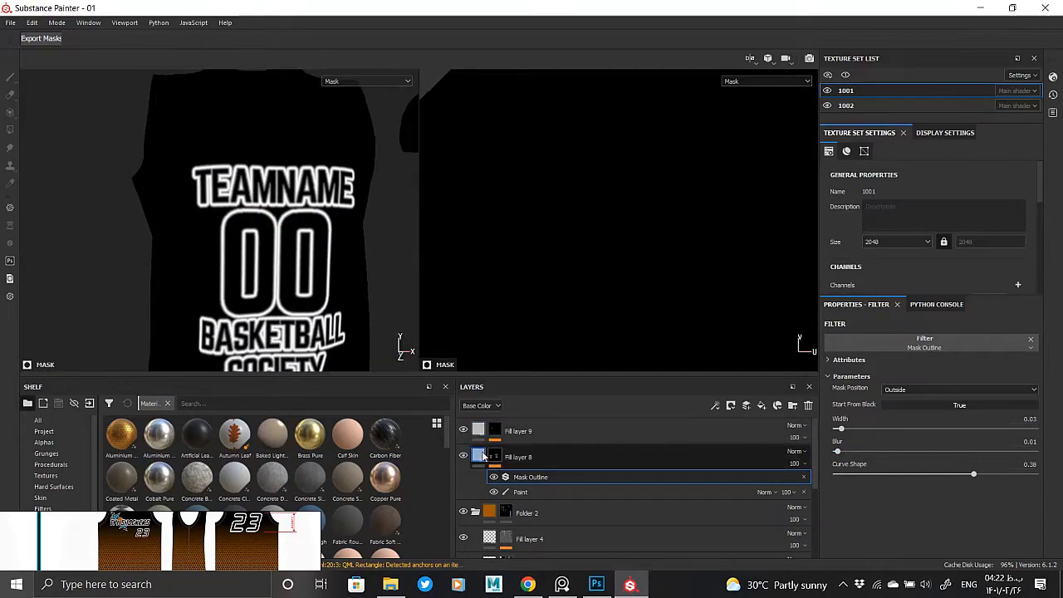
pyautogui.scroll(-3, 264, 266)
pyautogui.keyDown('alt'); pyautogui.moveTo(142, 238); pyautogui.dragTo(166, 249); pyautogui.keyUp('alt')
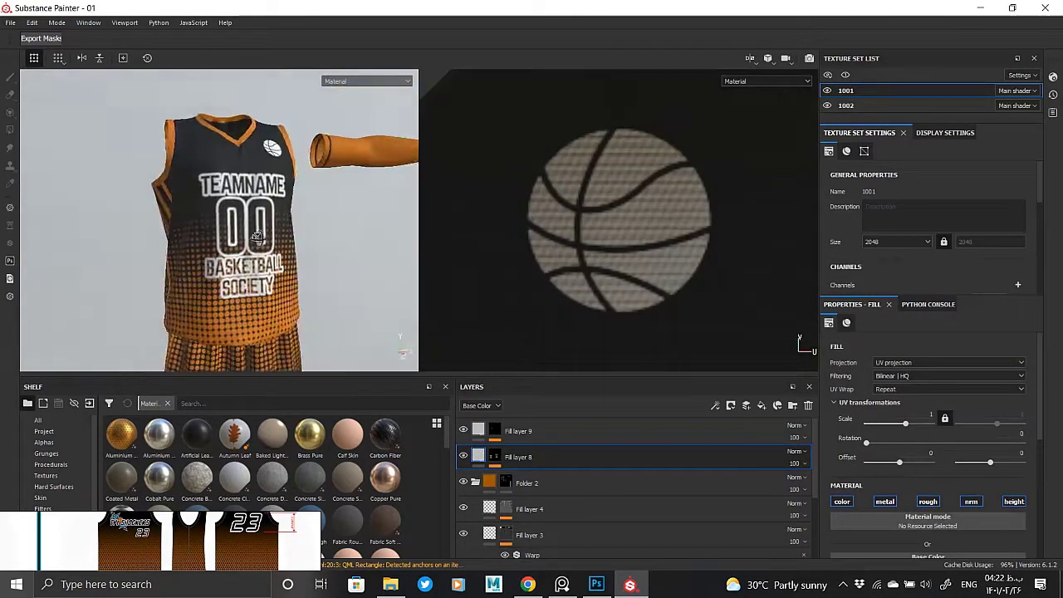
pyautogui.scroll(3, 251, 272)
pyautogui.scroll(2, 251, 273)
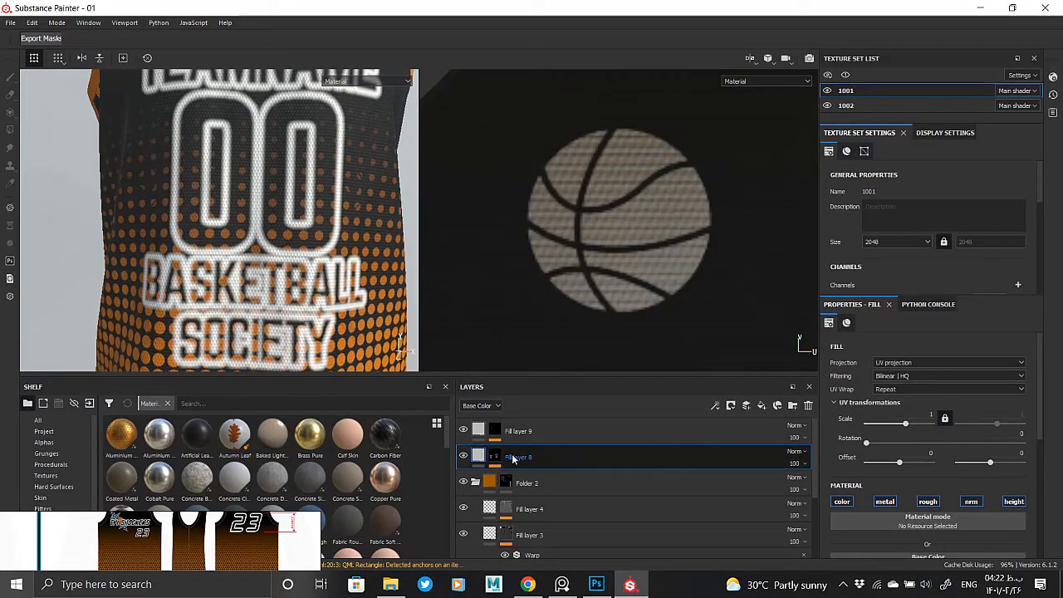
pyautogui.scroll(1, 320, 327)
pyautogui.scroll(3, 320, 326)
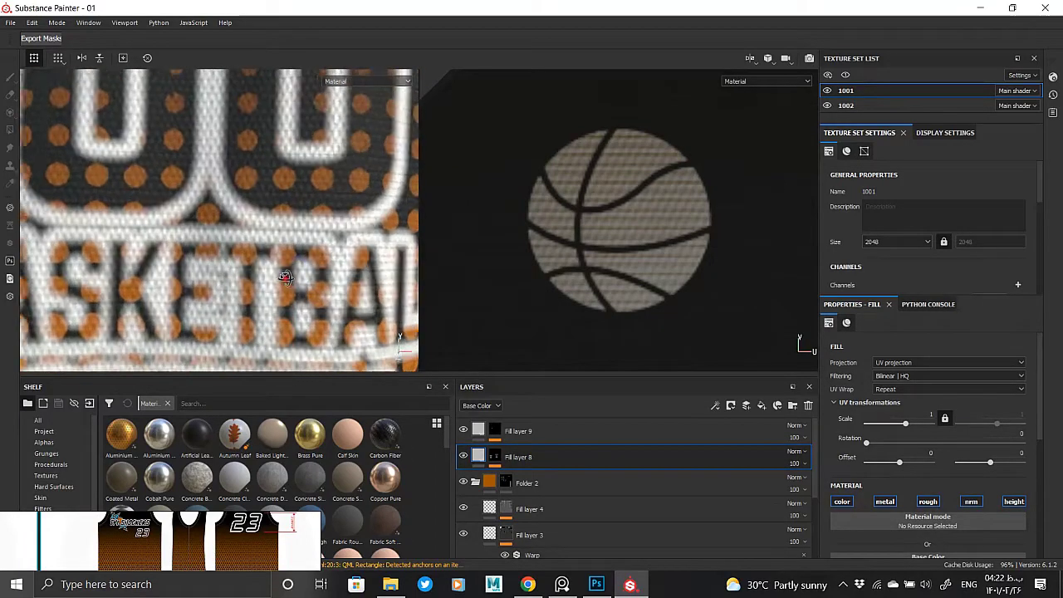
# - Remove the Mask Outline blur for a sharp lettering outline, then check the jersey back
pyautogui.click(496, 456)
pyautogui.click(561, 480)
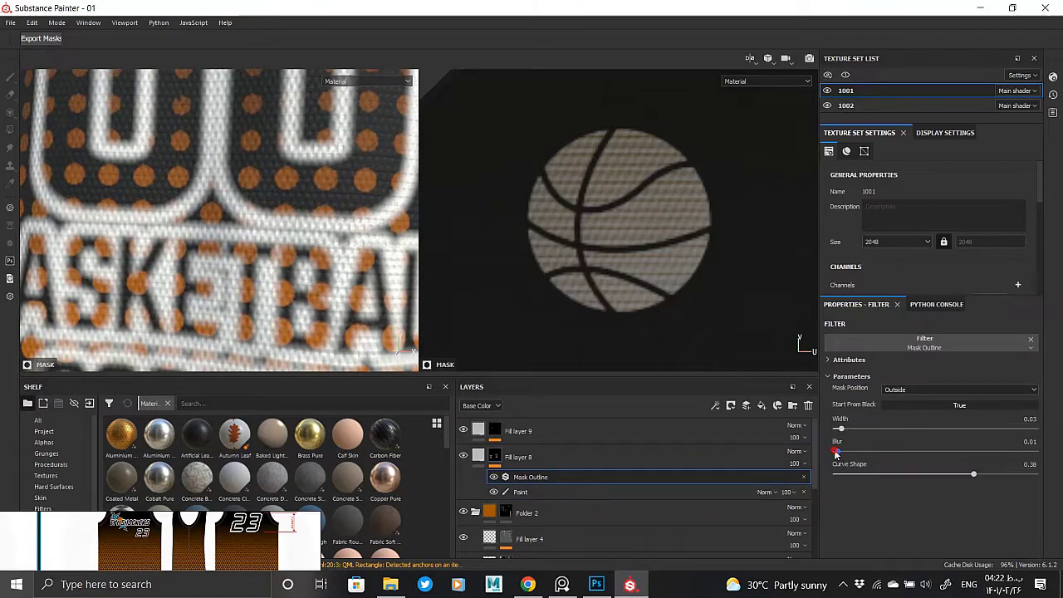
pyautogui.moveTo(836, 454)
pyautogui.mouseDown()
pyautogui.moveTo(829, 434)
pyautogui.moveTo(840, 431)
pyautogui.mouseUp()
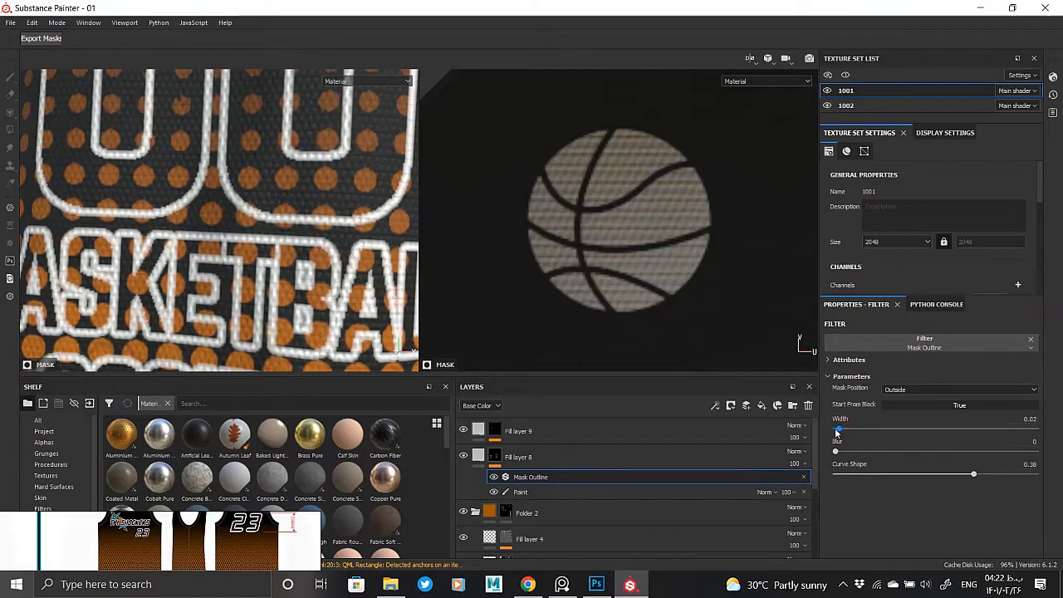
pyautogui.scroll(-2, 366, 141)
pyautogui.scroll(-2, 241, 215)
pyautogui.scroll(-2, 299, 217)
pyautogui.moveTo(249, 216)
pyautogui.keyDown('alt'); pyautogui.mouseDown()
pyautogui.moveTo(341, 227)
pyautogui.moveTo(374, 274)
pyautogui.mouseUp(); pyautogui.keyUp('alt')
pyautogui.scroll(2, 391, 307)
pyautogui.scroll(2, 405, 335)
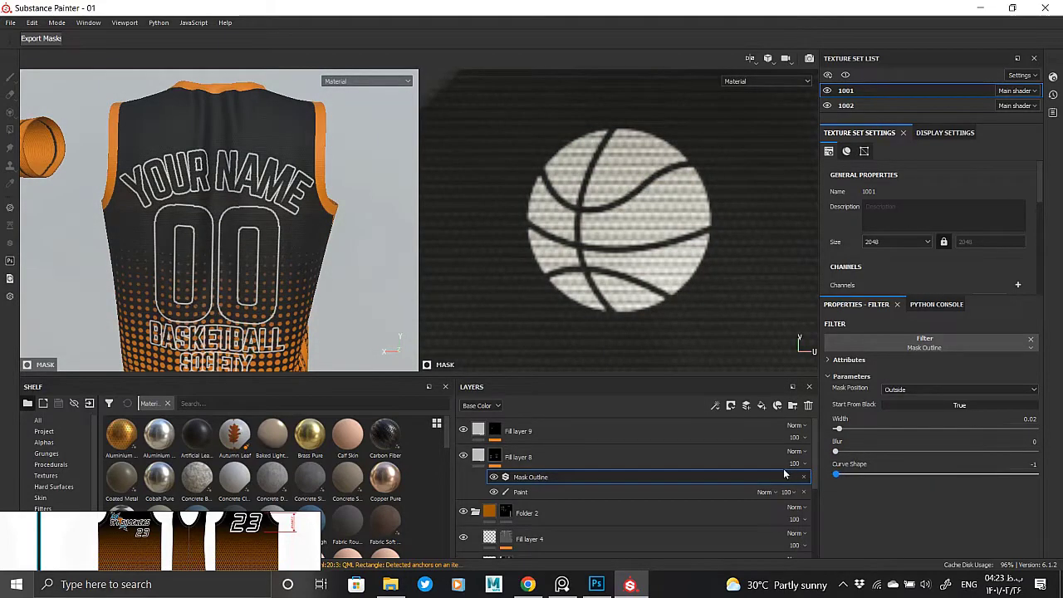
pyautogui.moveTo(243, 249)
pyautogui.keyDown('alt'); pyautogui.mouseDown()
pyautogui.moveTo(142, 245)
pyautogui.moveTo(363, 399)
pyautogui.mouseUp(); pyautogui.keyUp('alt')
# - Duplicate Fill layer 8, delete Mask Outline from the copy, and set its base colour near black
pyautogui.rightClick(522, 458)
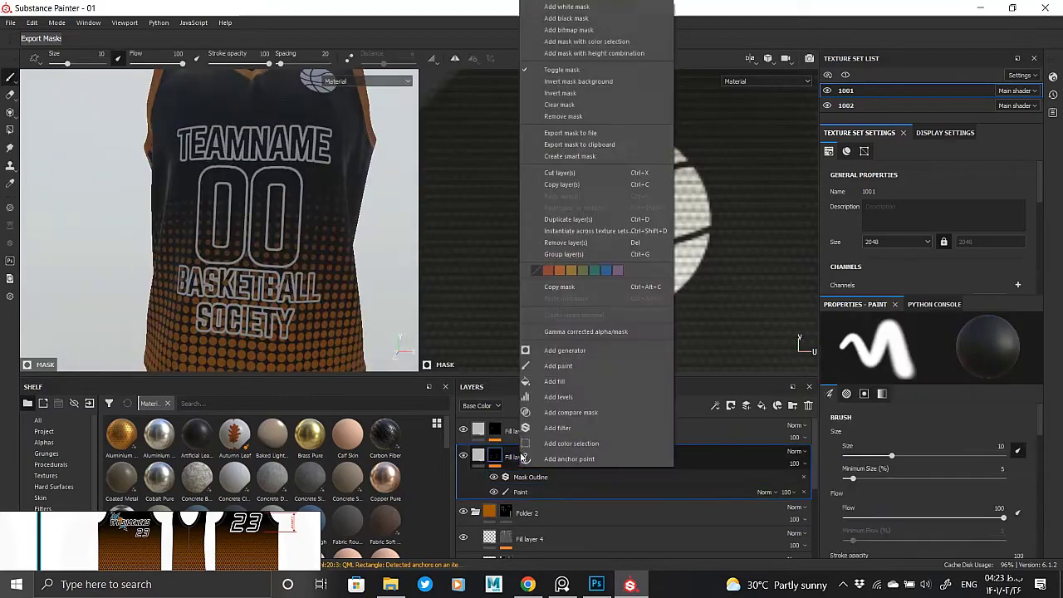
pyautogui.click(570, 218)
pyautogui.click(804, 478)
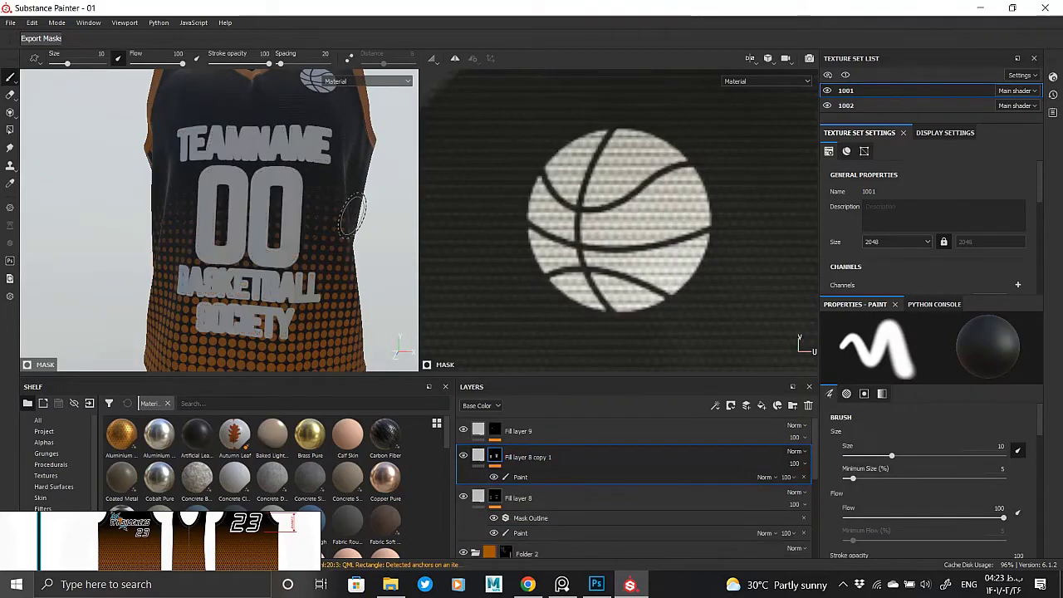
pyautogui.scroll(2, 245, 324)
pyautogui.click(532, 457)
pyautogui.scroll(-3, 869, 508)
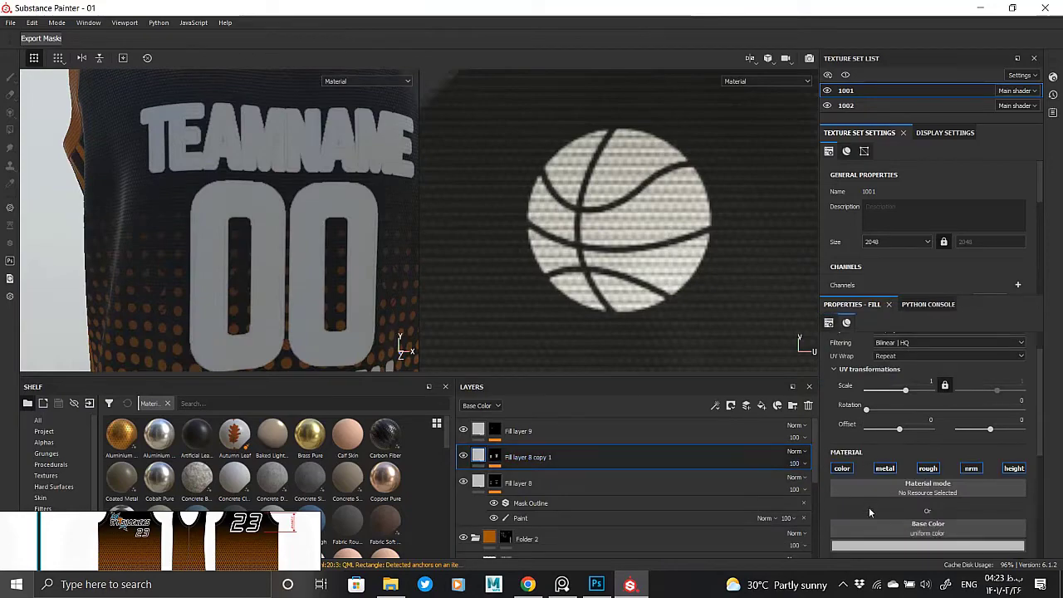
pyautogui.click(931, 487)
pyautogui.moveTo(1007, 441); pyautogui.dragTo(1008, 500)
pyautogui.click(703, 387)
pyautogui.scroll(-3, 47, 139)
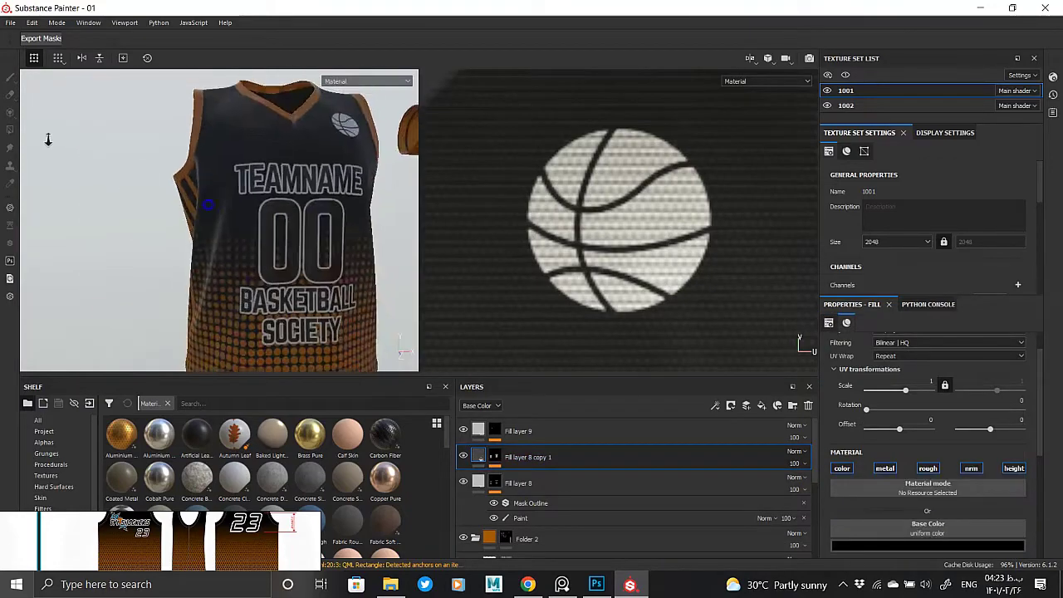
# - Orbit and zoom around the jersey to check the dark-filled, white-outlined lettering
pyautogui.keyDown('alt'); pyautogui.moveTo(47, 139); pyautogui.dragTo(257, 204); pyautogui.keyUp('alt')
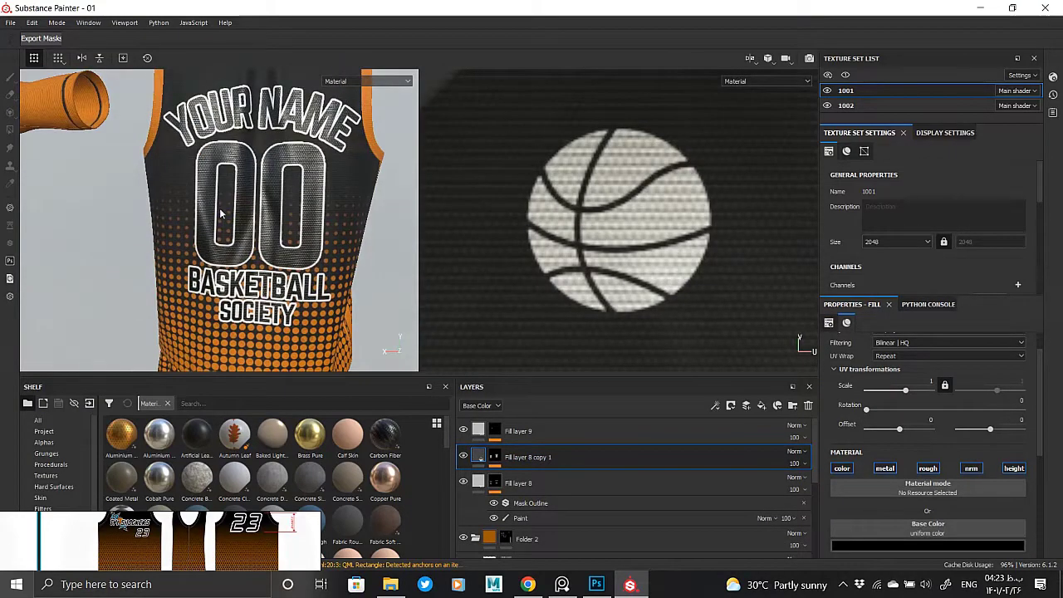
pyautogui.scroll(3, 260, 208)
pyautogui.scroll(2, 263, 213)
pyautogui.scroll(2, 263, 212)
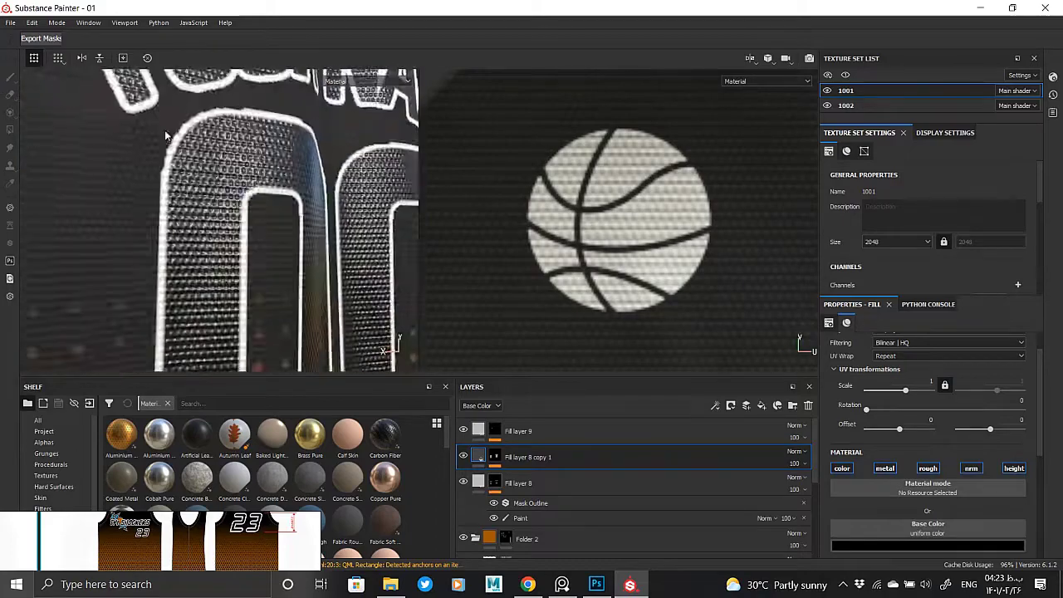
pyautogui.scroll(-5, 220, 237)
pyautogui.scroll(3, 221, 236)
pyautogui.scroll(2, 241, 226)
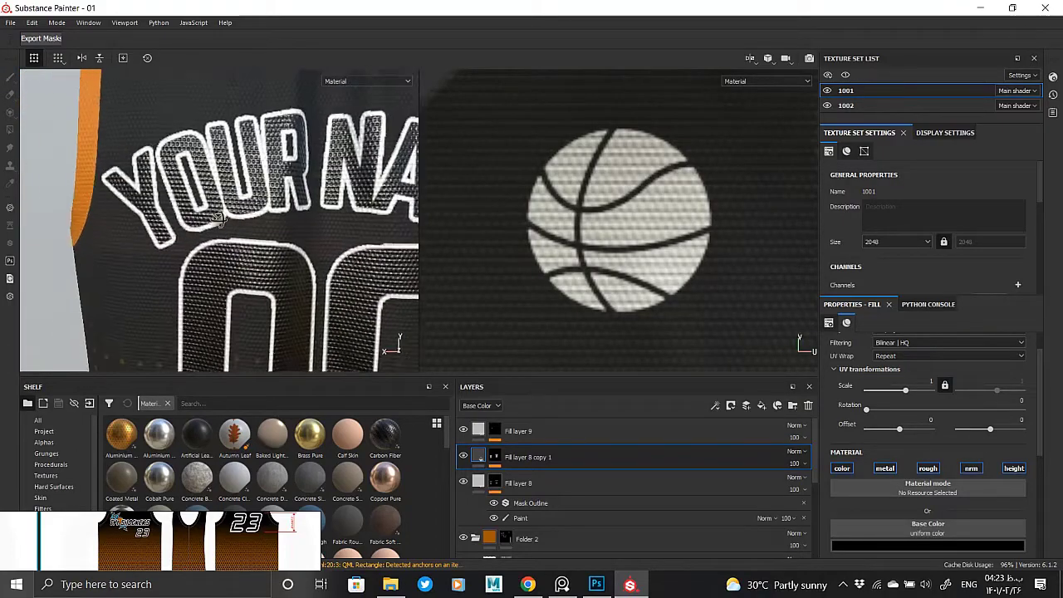
pyautogui.scroll(-1, 257, 219)
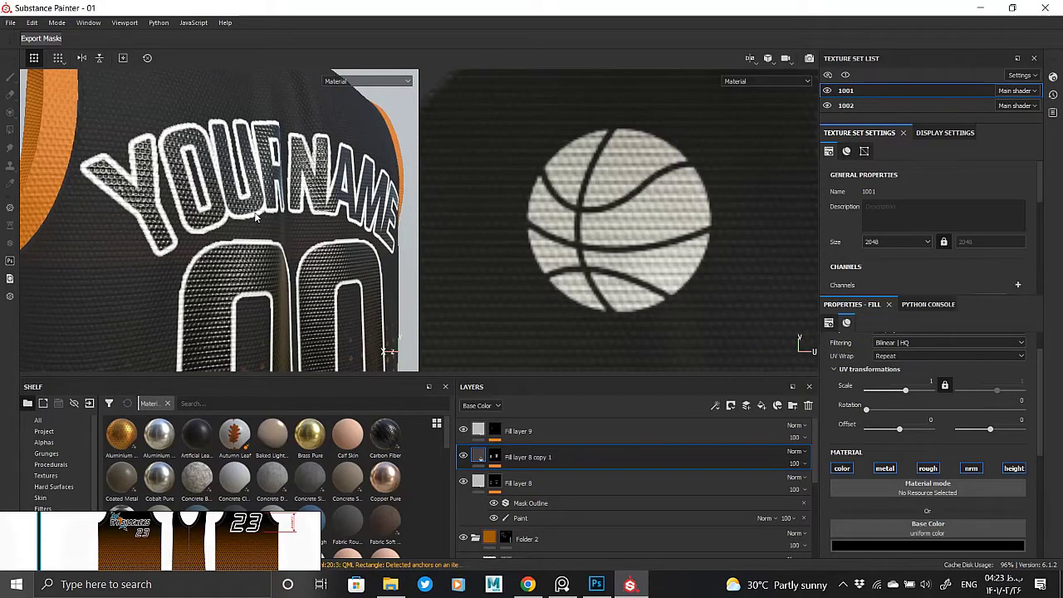
pyautogui.scroll(-5, 255, 217)
pyautogui.moveTo(249, 221)
pyautogui.keyDown('alt'); pyautogui.mouseDown()
pyautogui.moveTo(117, 241)
pyautogui.moveTo(283, 233)
pyautogui.mouseUp(); pyautogui.keyUp('alt')
pyautogui.moveTo(274, 290)
pyautogui.keyDown('alt'); pyautogui.mouseDown()
pyautogui.moveTo(295, 293)
pyautogui.moveTo(161, 314)
pyautogui.moveTo(216, 167)
pyautogui.moveTo(357, 250)
pyautogui.mouseUp(); pyautogui.keyUp('alt')
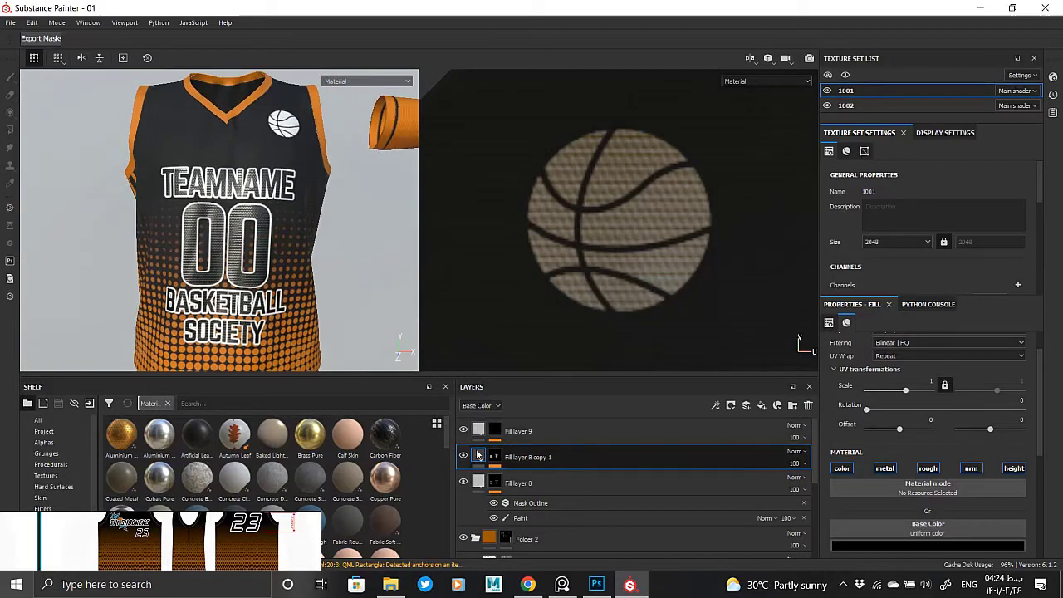
# - Review Fill layer 9's material settings and Fill layer 8's mask
pyautogui.click(518, 431)
pyautogui.scroll(-1, 893, 518)
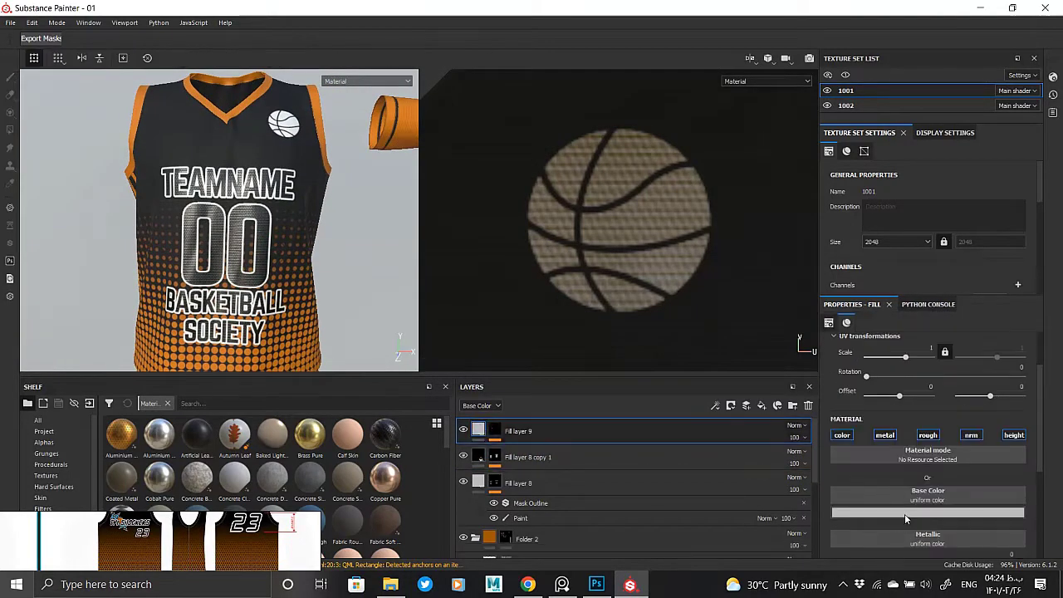
pyautogui.scroll(-2, 906, 513)
pyautogui.scroll(1, 223, 309)
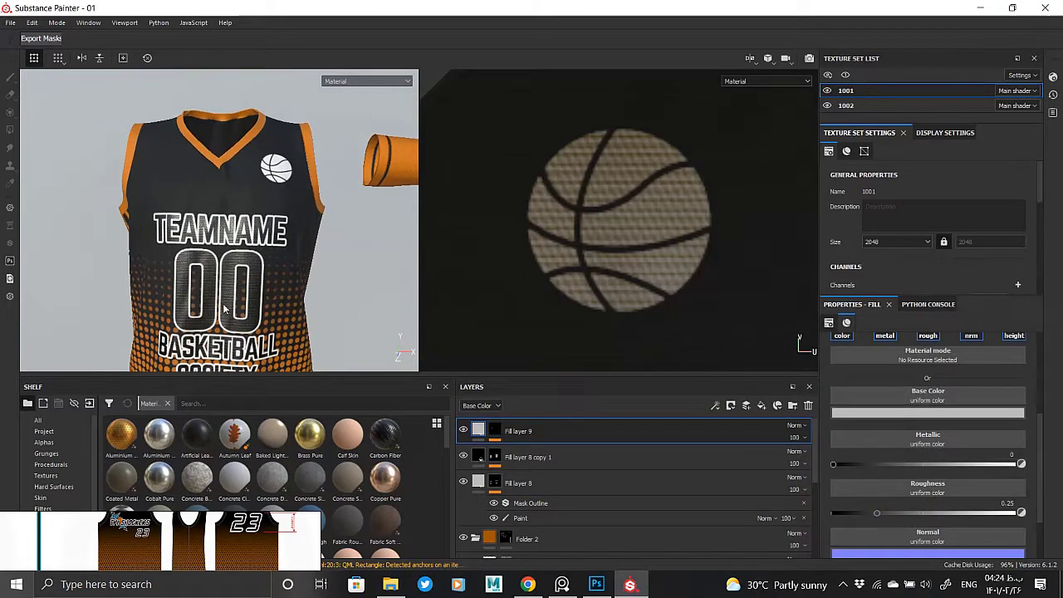
pyautogui.scroll(1, 223, 309)
pyautogui.scroll(-1, 496, 449)
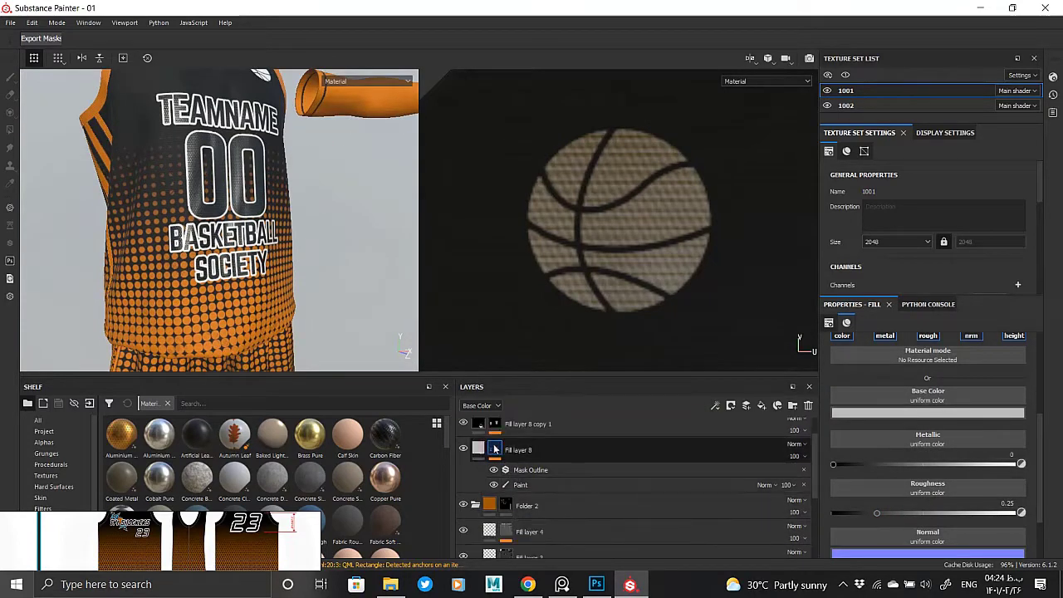
pyautogui.keyDown('alt'); pyautogui.click(496, 450); pyautogui.keyUp('alt')
# - Collapse Folder 2 and rotate the jersey to a near-front view
pyautogui.click(476, 507)
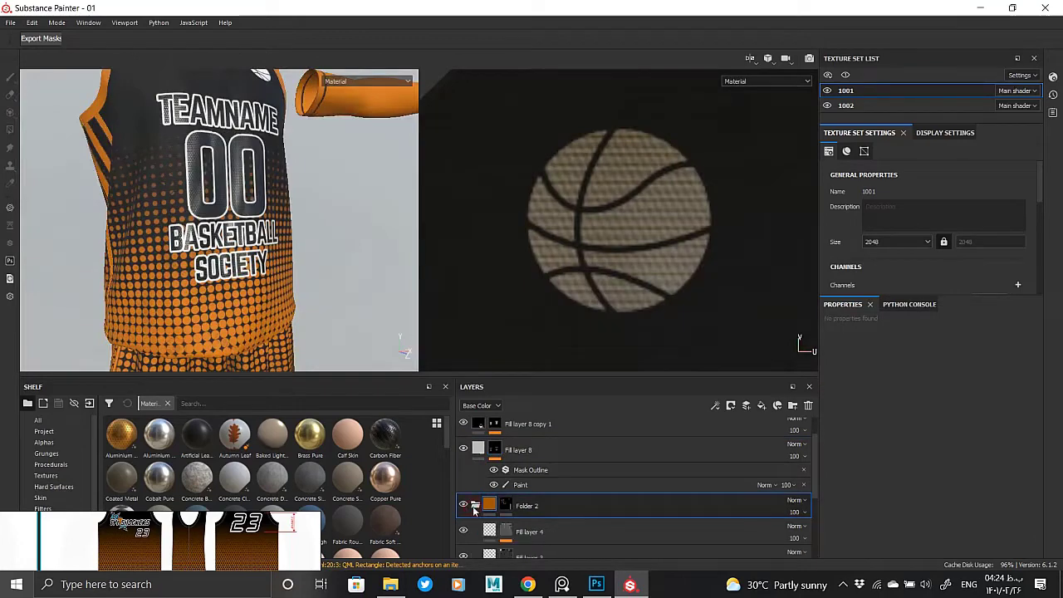
pyautogui.click(474, 506)
pyautogui.scroll(-2, 108, 166)
pyautogui.scroll(-1, 109, 166)
pyautogui.moveTo(109, 166)
pyautogui.keyDown('alt'); pyautogui.mouseDown()
pyautogui.moveTo(107, 280)
pyautogui.moveTo(282, 274)
pyautogui.mouseUp(); pyautogui.keyUp('alt')
pyautogui.scroll(-1, 580, 489)
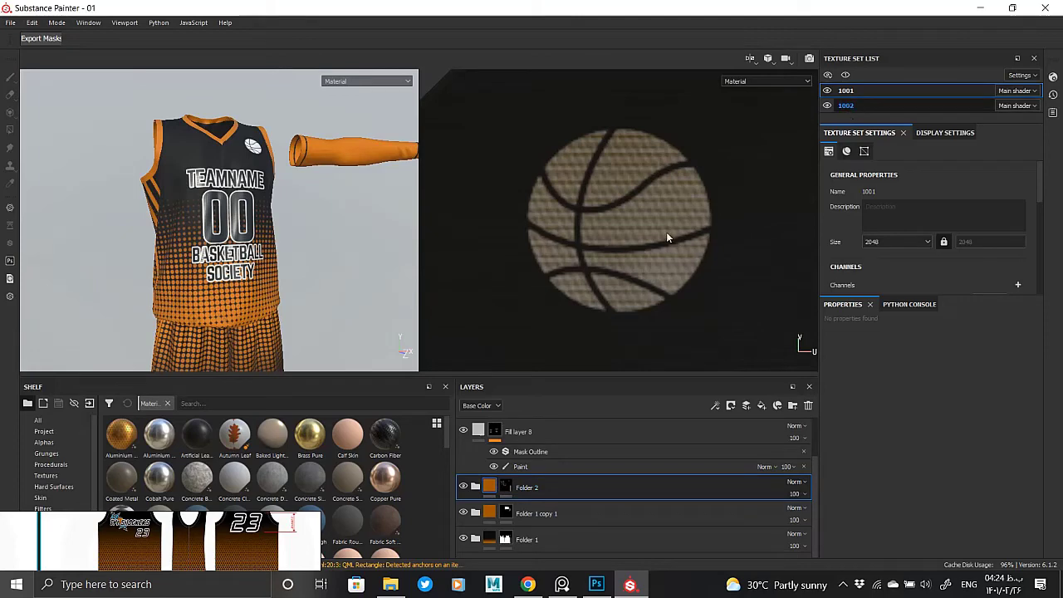
# - Switch to the shorts' 1002 texture set at 2048 texture size
pyautogui.click(894, 242)
pyautogui.click(876, 283)
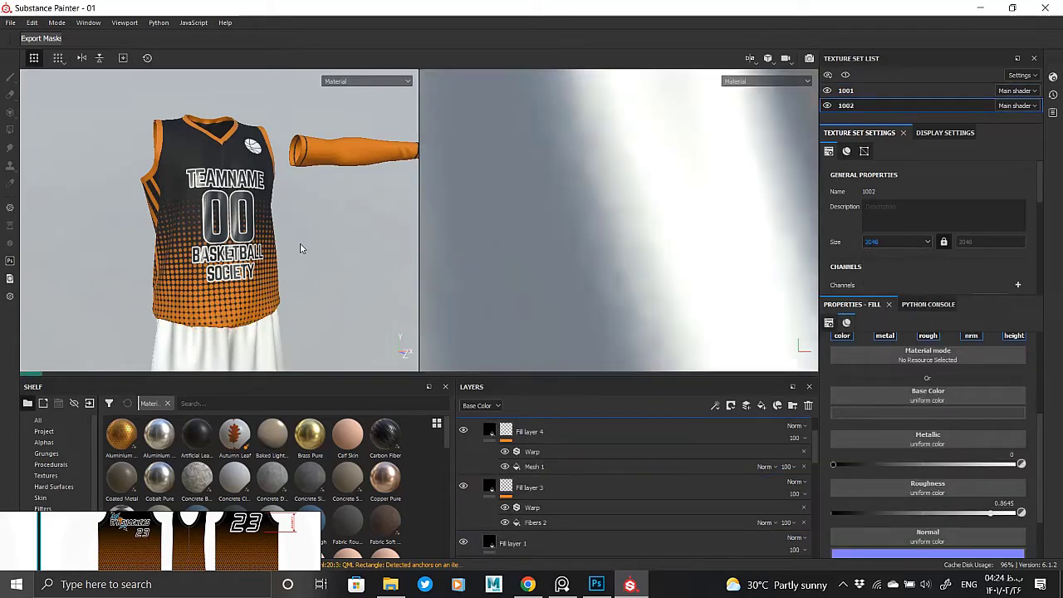
pyautogui.moveTo(266, 280); pyautogui.dragTo(256, 215, button='middle')
pyautogui.scroll(2, 257, 215)
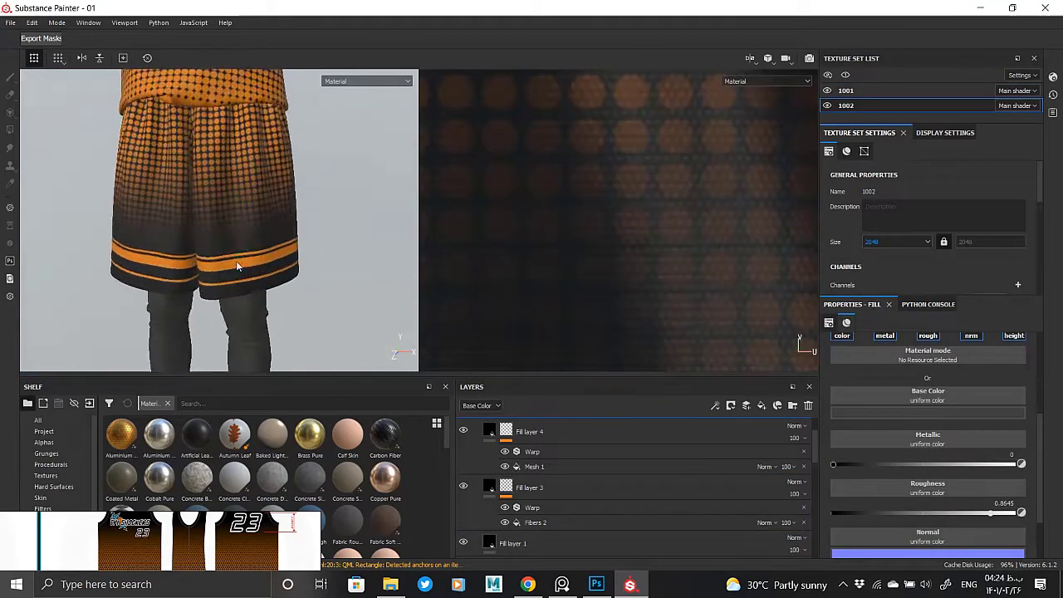
pyautogui.click(43, 431)
pyautogui.scroll(3, 650, 444)
# - Collapse Folder 1 and add Fill layer 10 on top with a black mask holding a paint effect
pyautogui.click(507, 431)
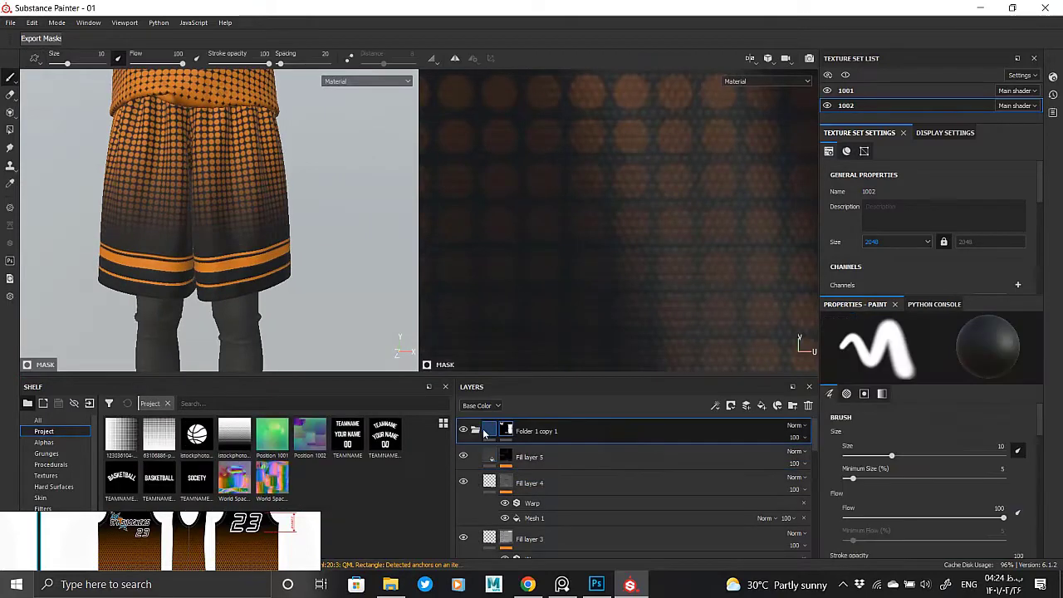
pyautogui.click(476, 509)
pyautogui.click(699, 436)
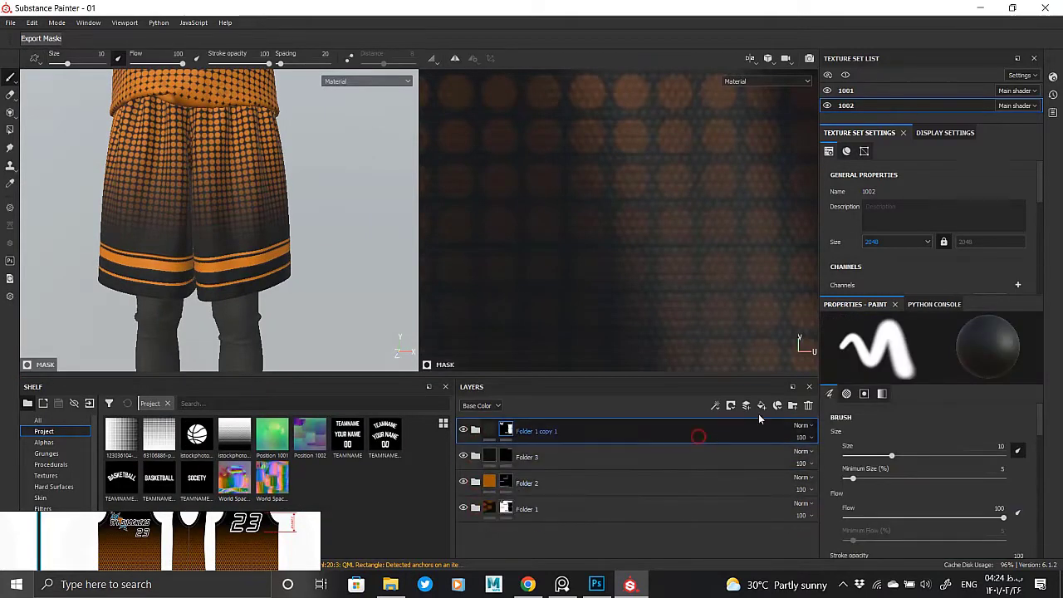
pyautogui.rightClick(496, 432)
pyautogui.click(546, 155)
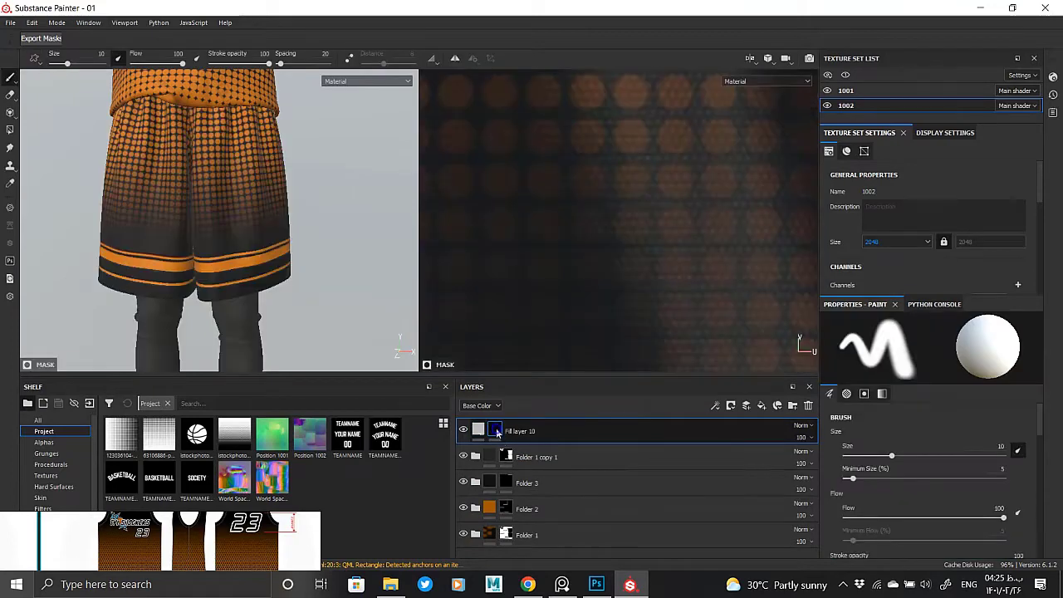
pyautogui.rightClick(496, 429)
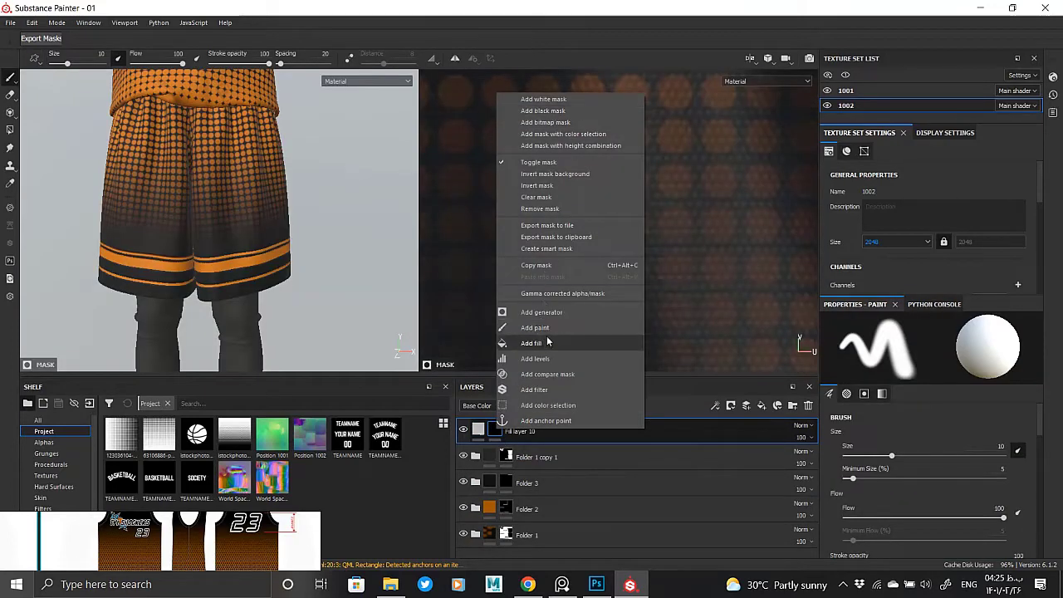
pyautogui.click(538, 328)
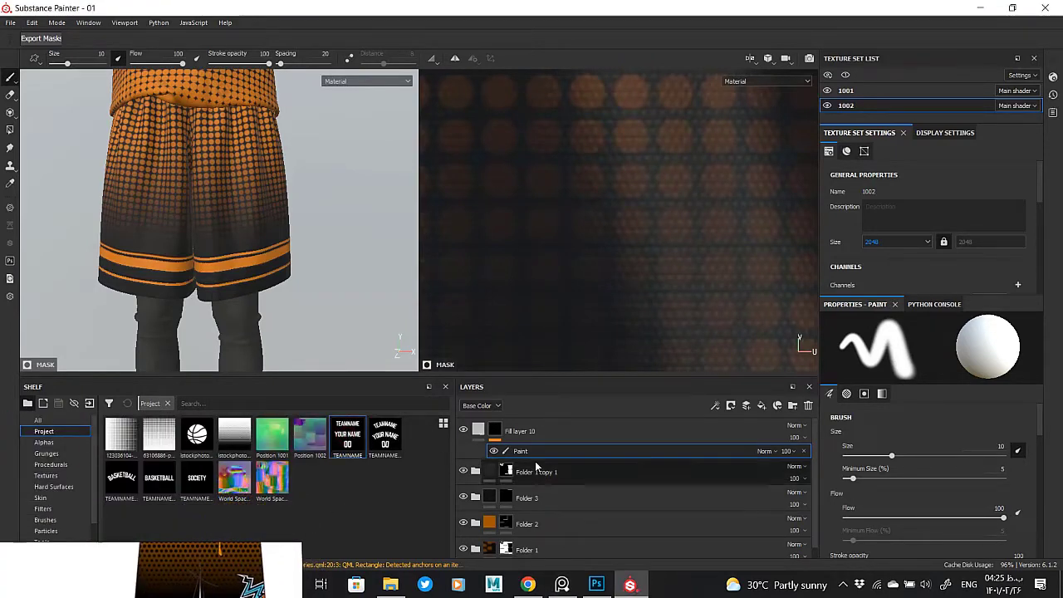
# - Use the Projection tool (key 3) with the TEAMNAME lettering image as the stencil
pyautogui.press('3')
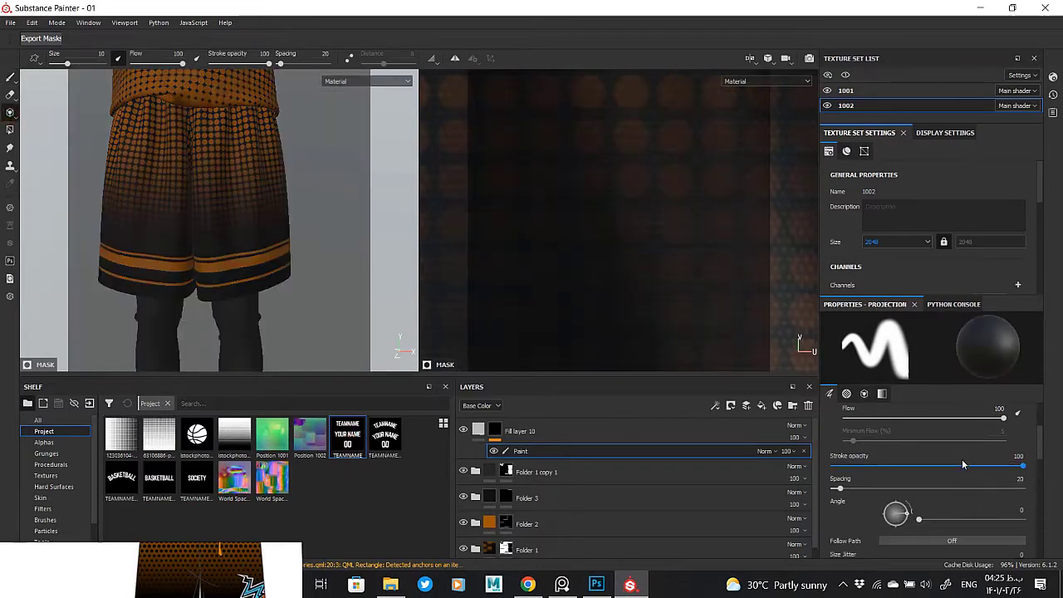
pyautogui.scroll(-5, 956, 440)
pyautogui.doubleClick(521, 451)
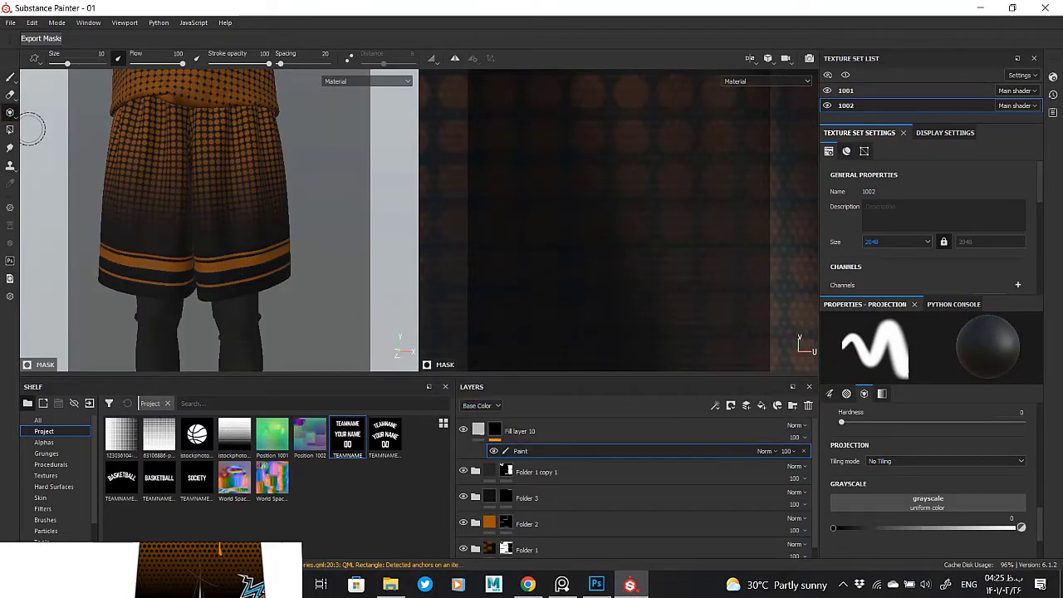
pyautogui.moveTo(834, 473); pyautogui.dragTo(864, 503)
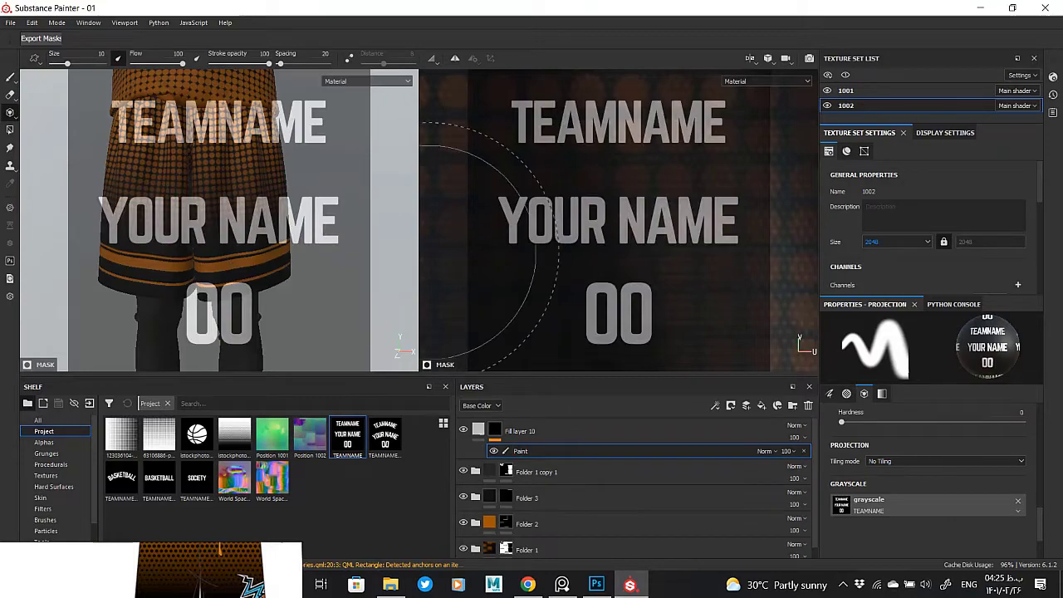
pyautogui.keyDown('alt'); pyautogui.moveTo(407, 245); pyautogui.dragTo(250, 241); pyautogui.keyUp('alt')
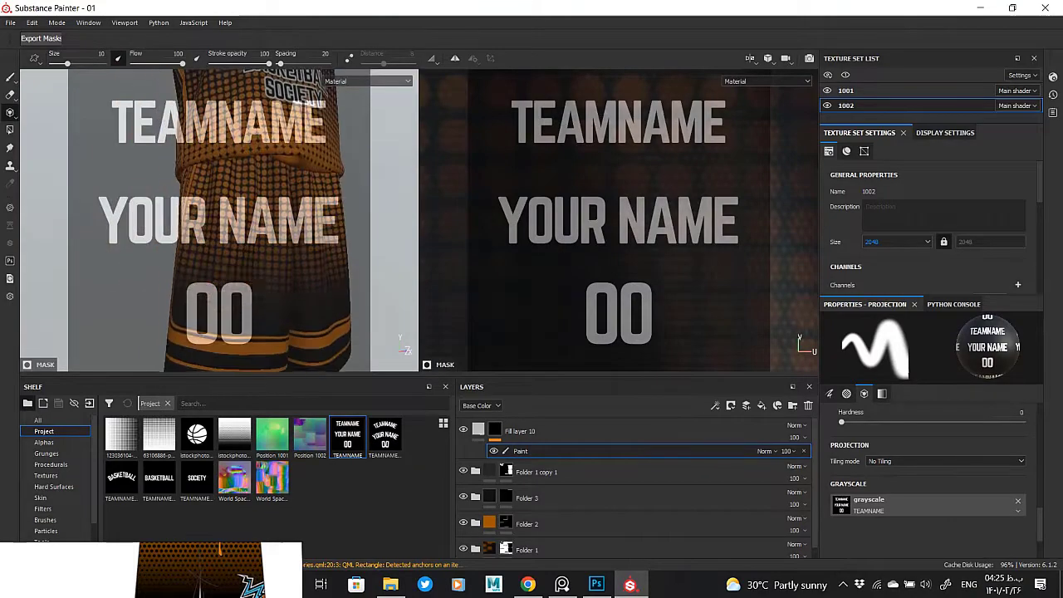
# - Paint the projected 00 number onto the shorts through the stencil
pyautogui.moveTo(199, 299)
pyautogui.mouseDown()
pyautogui.moveTo(233, 311)
pyautogui.moveTo(183, 286)
pyautogui.mouseUp()
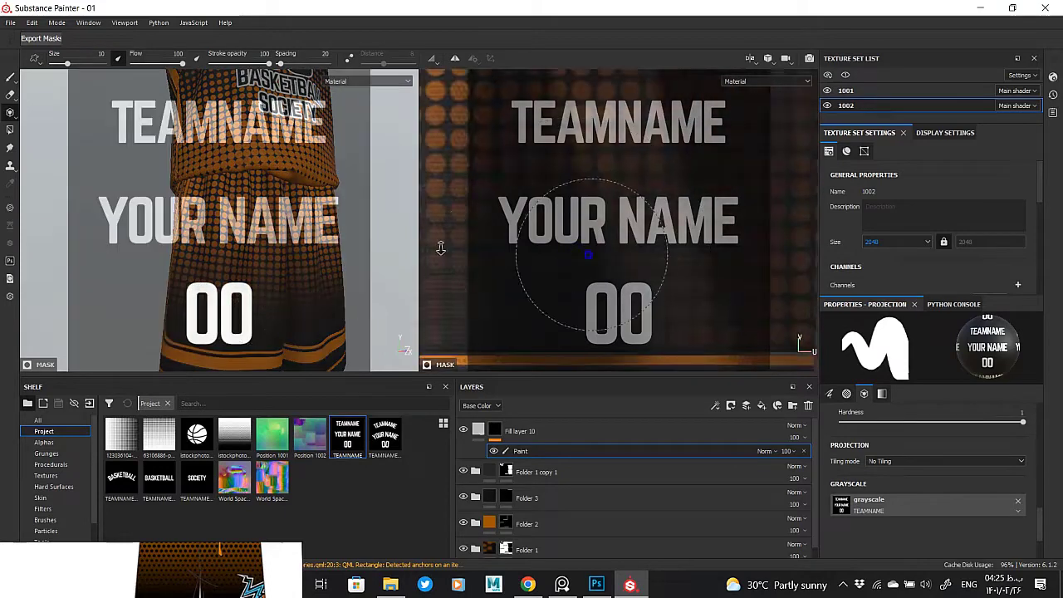
pyautogui.scroll(-5, 673, 279)
pyautogui.scroll(2, 673, 279)
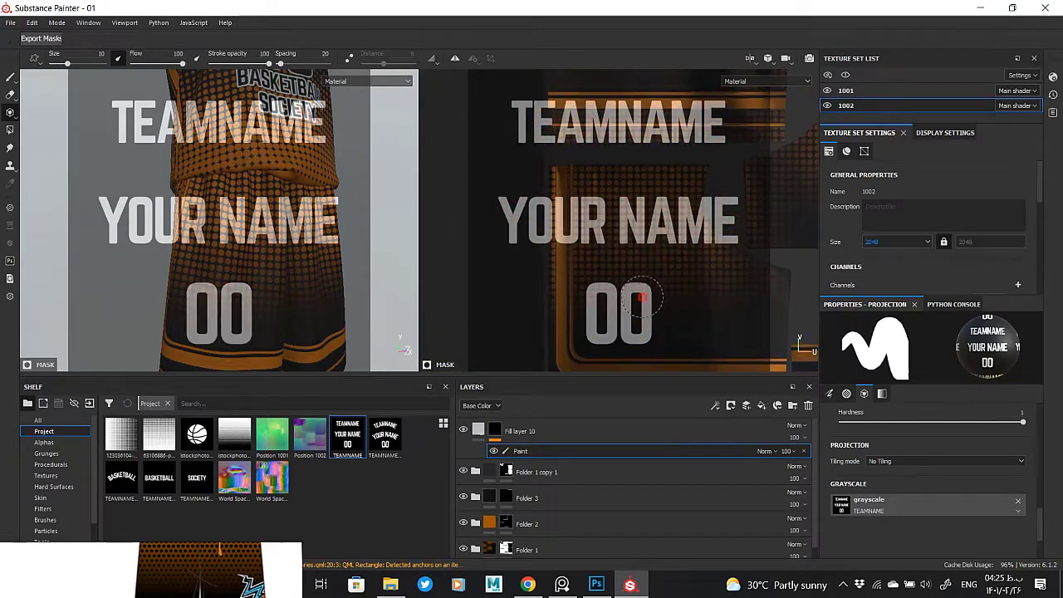
pyautogui.moveTo(602, 320); pyautogui.dragTo(631, 333)
pyautogui.scroll(-5, 71, 190)
pyautogui.keyDown('alt'); pyautogui.moveTo(194, 230); pyautogui.dragTo(166, 244); pyautogui.keyUp('alt')
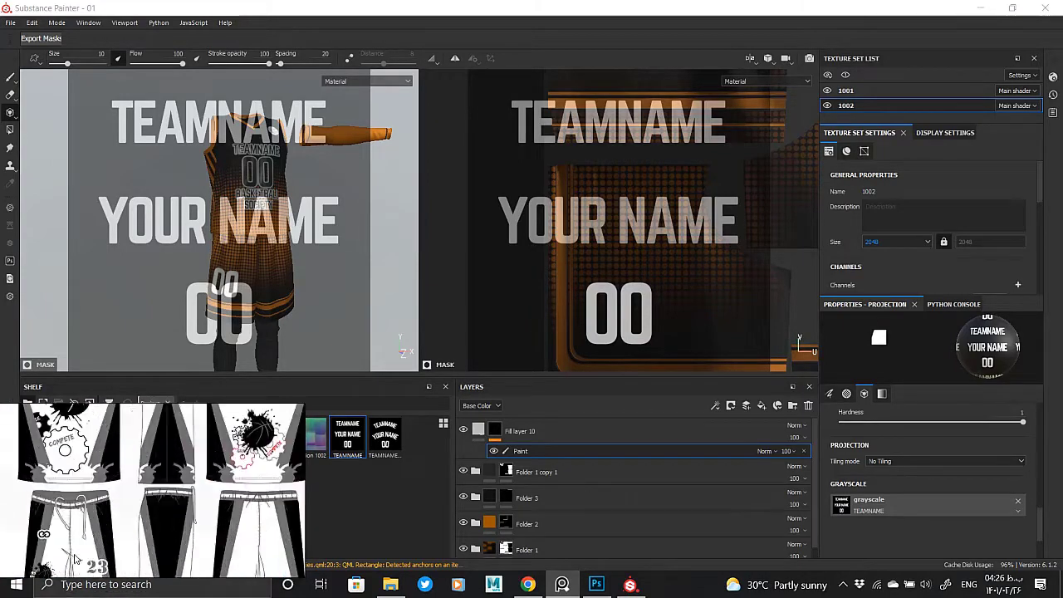
# - Stamp the white basketball graphic onto the side of the shorts
pyautogui.moveTo(335, 460); pyautogui.dragTo(841, 505)
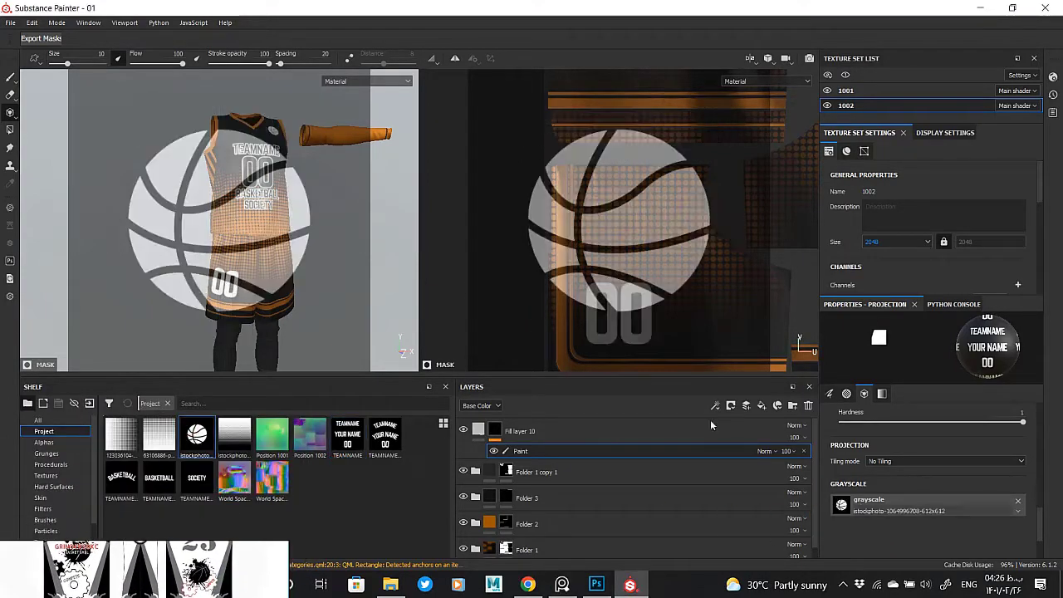
pyautogui.scroll(3, 256, 225)
pyautogui.scroll(3, 582, 250)
pyautogui.scroll(3, 529, 362)
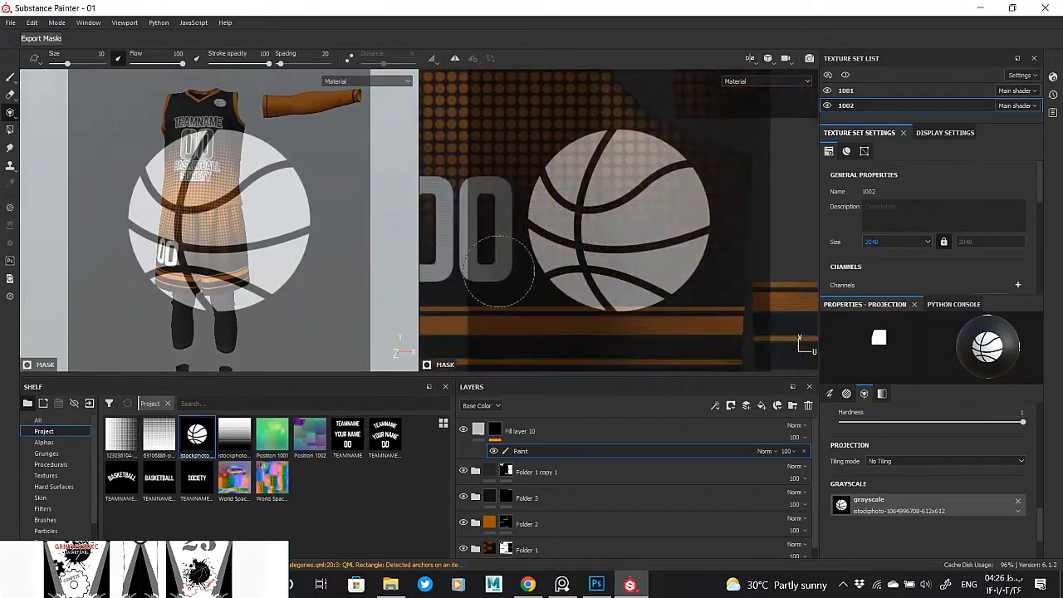
pyautogui.scroll(3, 245, 300)
pyautogui.moveTo(245, 301)
pyautogui.keyDown('alt'); pyautogui.mouseDown()
pyautogui.moveTo(178, 344)
pyautogui.moveTo(202, 265)
pyautogui.moveTo(249, 238)
pyautogui.mouseUp(); pyautogui.keyUp('alt')
pyautogui.click(249, 238)
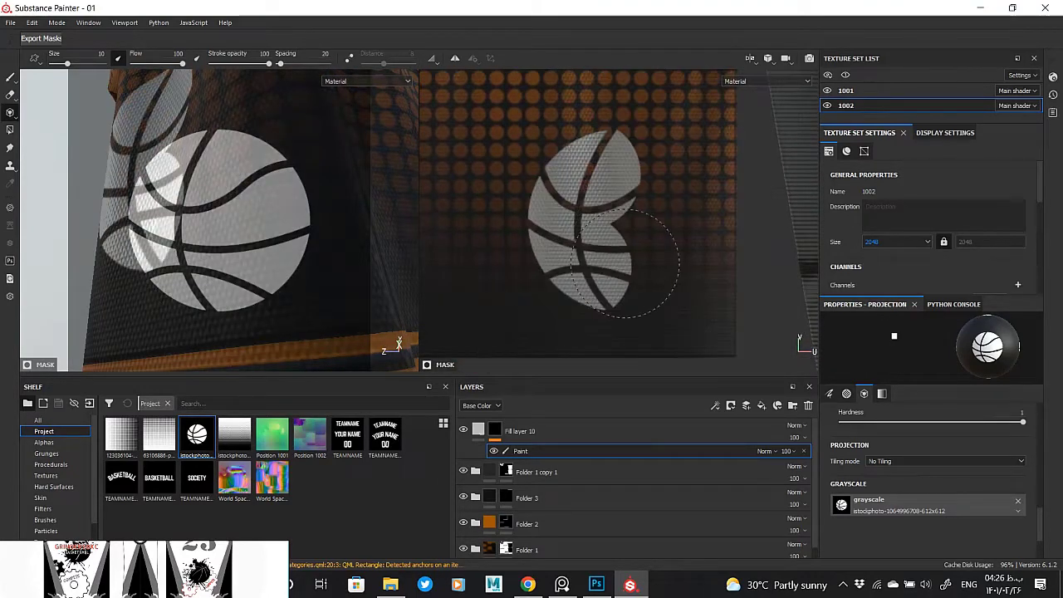
# - Reposition the ball stencil and load the BASKETBALL lettering image as the stencil
pyautogui.moveTo(191, 191)
pyautogui.keyDown('alt'); pyautogui.mouseDown()
pyautogui.moveTo(52, 166)
pyautogui.moveTo(182, 175)
pyautogui.mouseUp(); pyautogui.keyUp('alt')
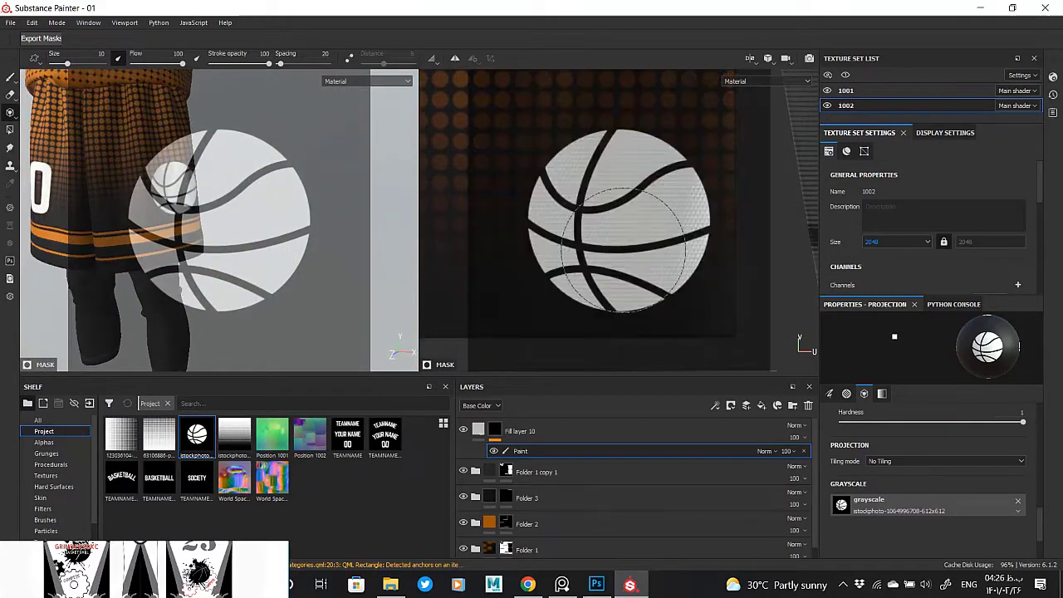
pyautogui.moveTo(149, 216)
pyautogui.keyDown('alt'); pyautogui.mouseDown()
pyautogui.moveTo(279, 225)
pyautogui.moveTo(165, 215)
pyautogui.mouseUp(); pyautogui.keyUp('alt')
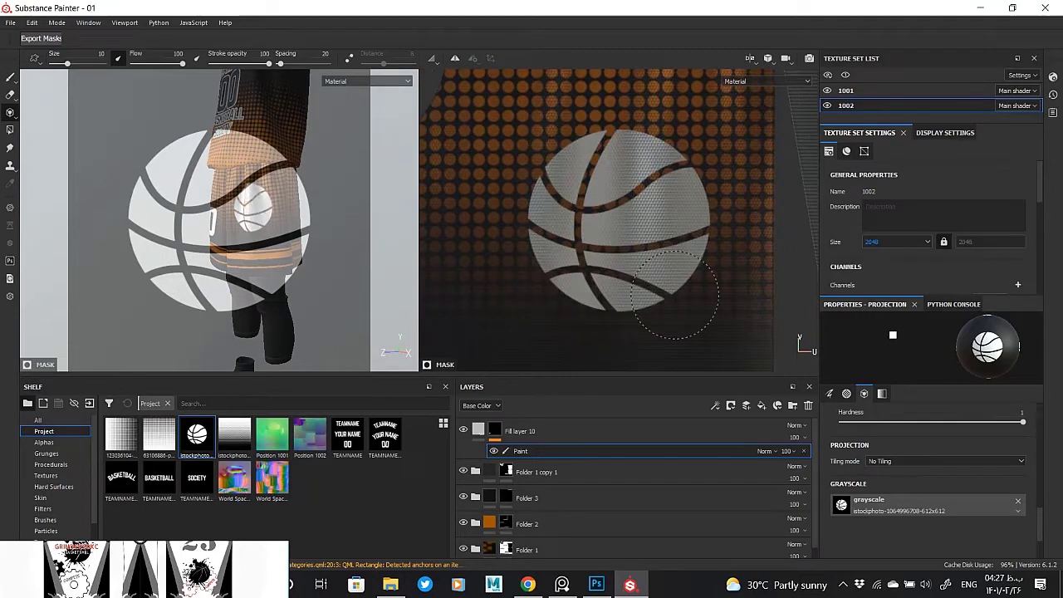
pyautogui.moveTo(674, 295); pyautogui.dragTo(645, 225)
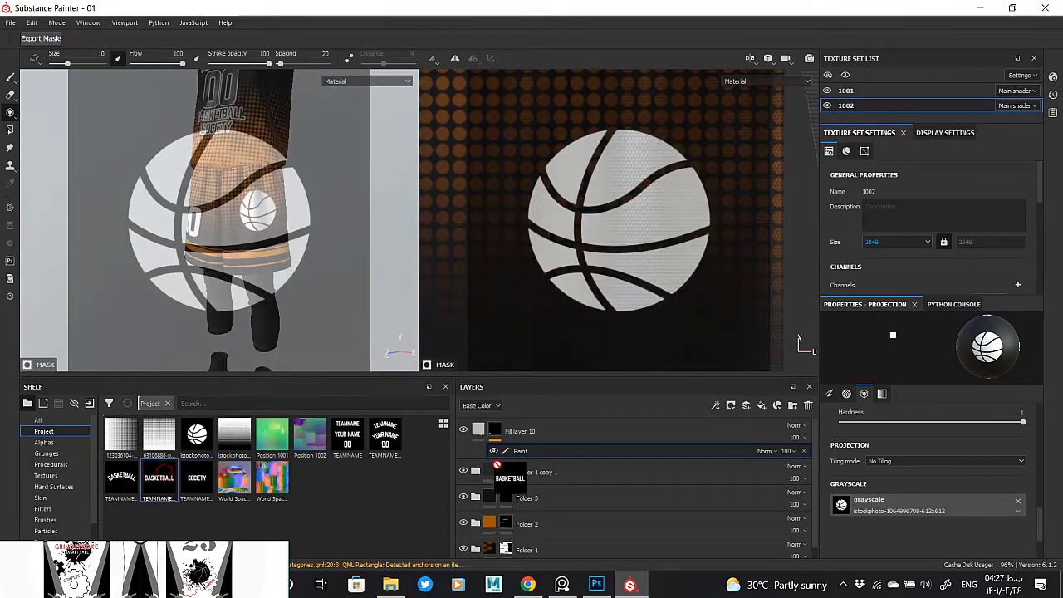
pyautogui.moveTo(496, 465); pyautogui.dragTo(842, 505)
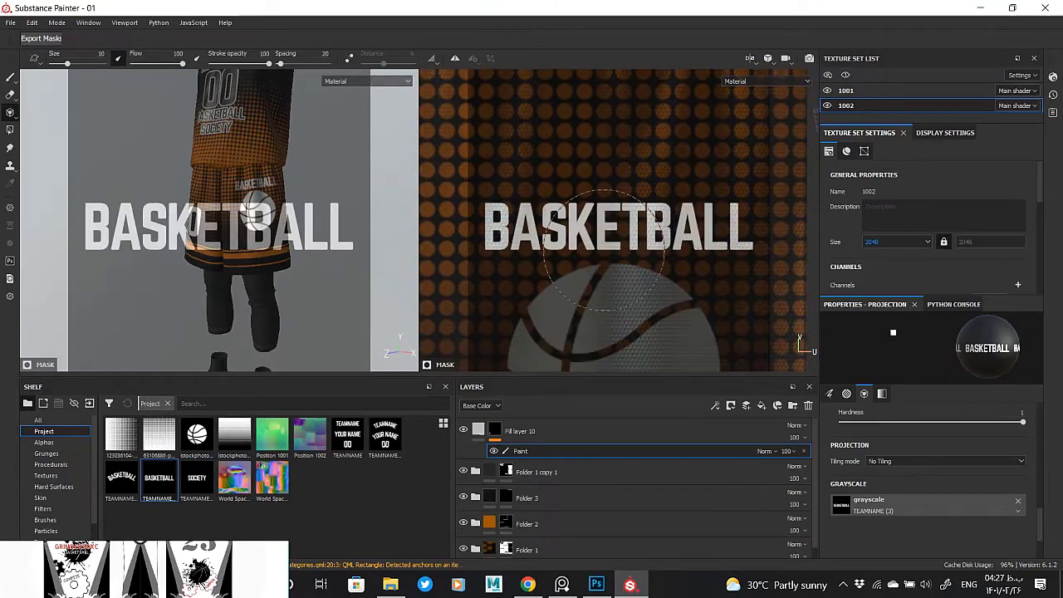
# - Stamp arched BASKETBALL above the ball and SOCIETY beneath it on the shorts
pyautogui.moveTo(604, 249); pyautogui.dragTo(604, 58, button='middle')
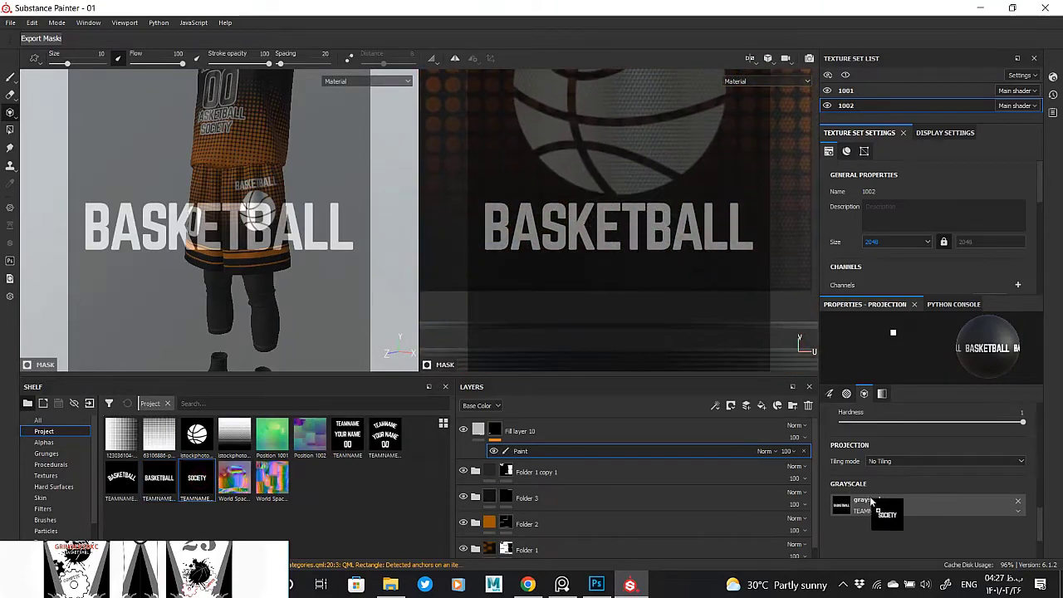
pyautogui.moveTo(873, 502); pyautogui.dragTo(868, 503)
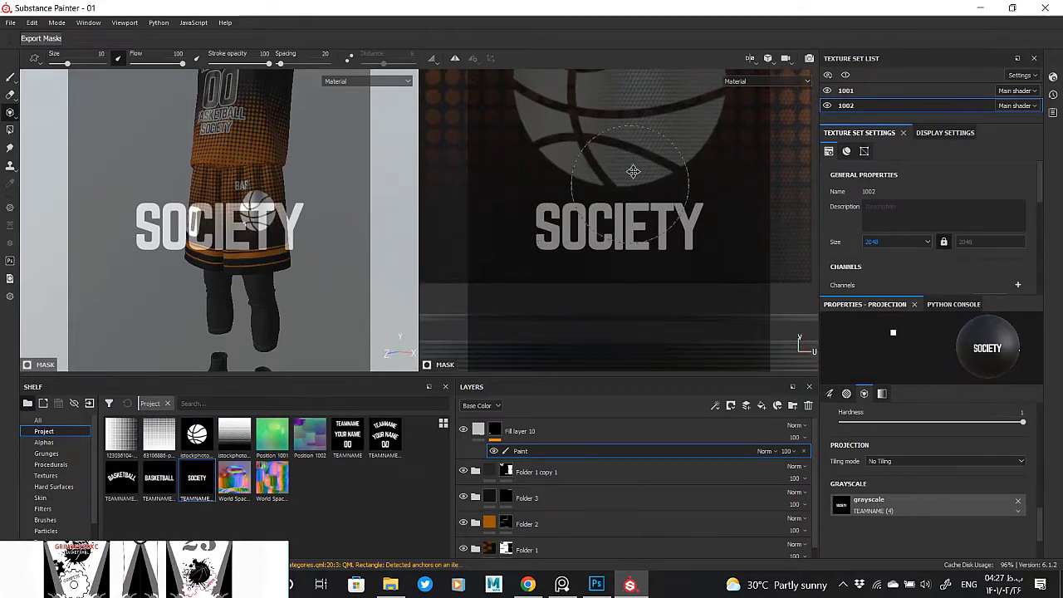
pyautogui.moveTo(633, 172); pyautogui.dragTo(640, 308, button='middle')
pyautogui.moveTo(873, 502); pyautogui.dragTo(870, 504)
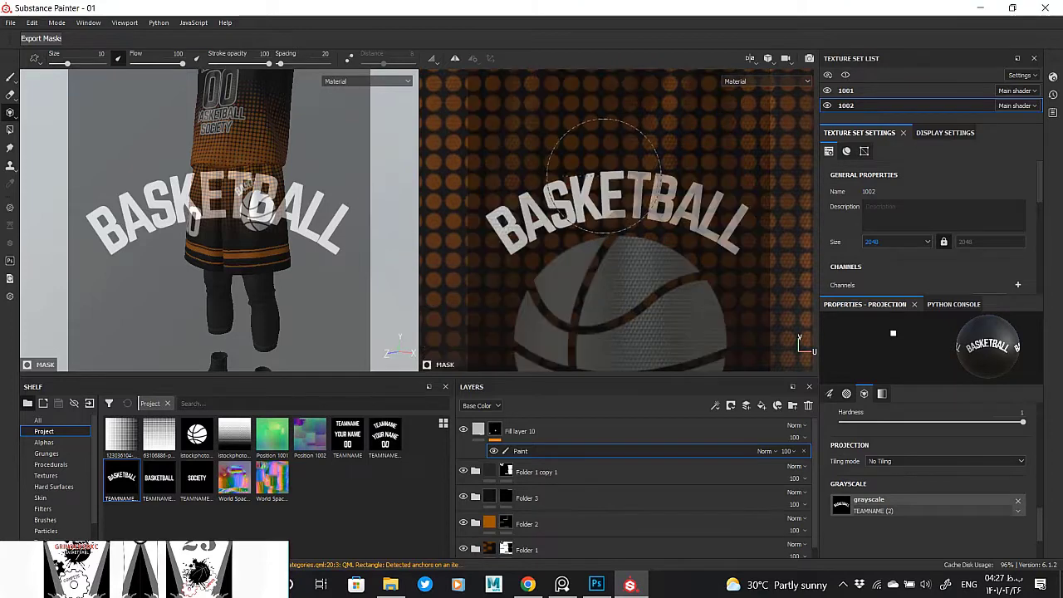
pyautogui.moveTo(532, 332); pyautogui.dragTo(532, 158, button='middle')
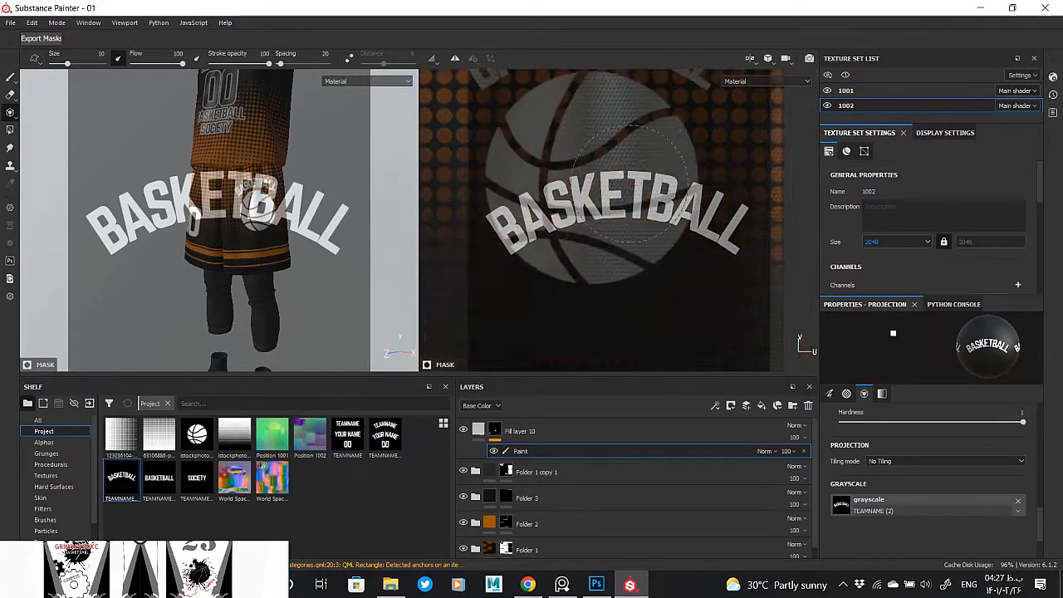
pyautogui.moveTo(845, 509); pyautogui.dragTo(843, 506)
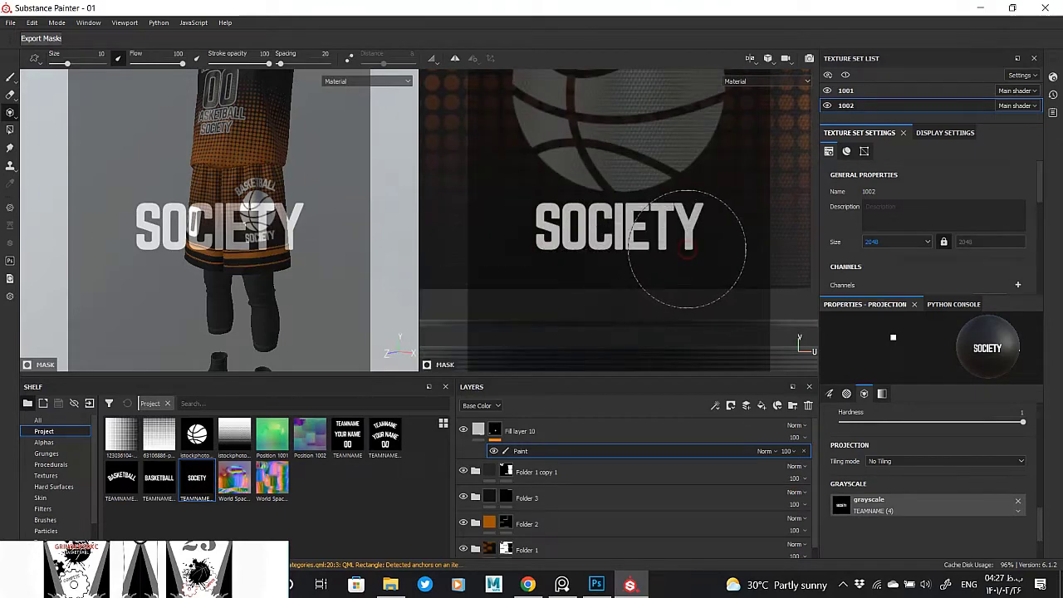
pyautogui.click(478, 430)
pyautogui.moveTo(306, 246)
pyautogui.keyDown('alt'); pyautogui.mouseDown()
pyautogui.moveTo(309, 225)
pyautogui.moveTo(105, 221)
pyautogui.mouseUp(); pyautogui.keyUp('alt')
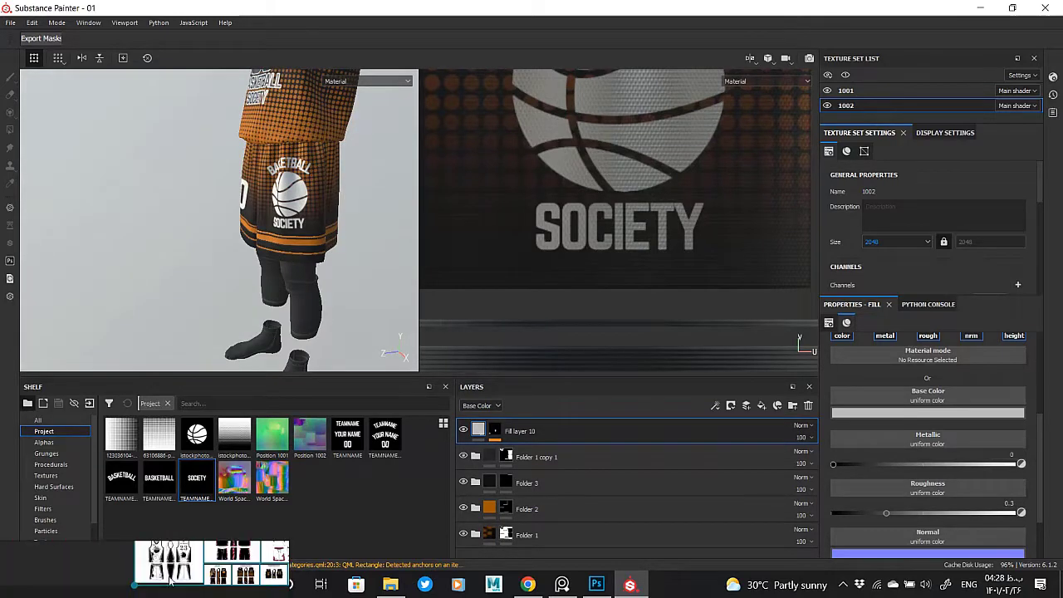
# - Create Fill layer 10 copy 1 and add an empty filter effect to Fill layer 10's mask
pyautogui.moveTo(200, 237)
pyautogui.keyDown('alt'); pyautogui.mouseDown()
pyautogui.moveTo(237, 234)
pyautogui.moveTo(161, 232)
pyautogui.moveTo(78, 178)
pyautogui.mouseUp(); pyautogui.keyUp('alt')
pyautogui.scroll(-5, 78, 178)
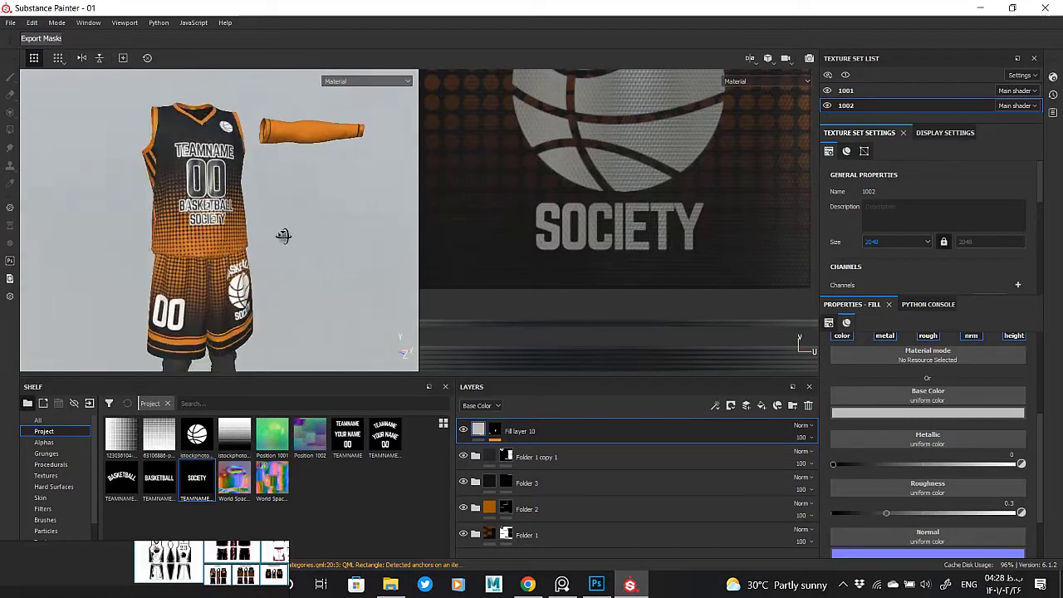
pyautogui.moveTo(212, 283)
pyautogui.keyDown('alt'); pyautogui.mouseDown()
pyautogui.moveTo(335, 275)
pyautogui.moveTo(148, 359)
pyautogui.mouseUp(); pyautogui.keyUp('alt')
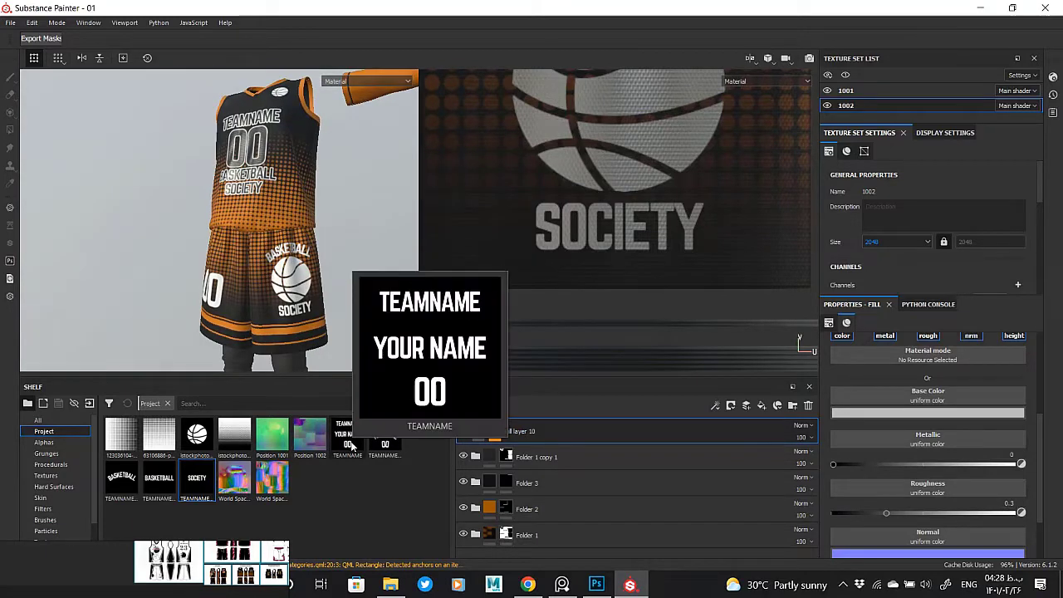
pyautogui.moveTo(332, 291)
pyautogui.keyDown('alt'); pyautogui.mouseDown()
pyautogui.moveTo(222, 298)
pyautogui.moveTo(310, 330)
pyautogui.mouseUp(); pyautogui.keyUp('alt')
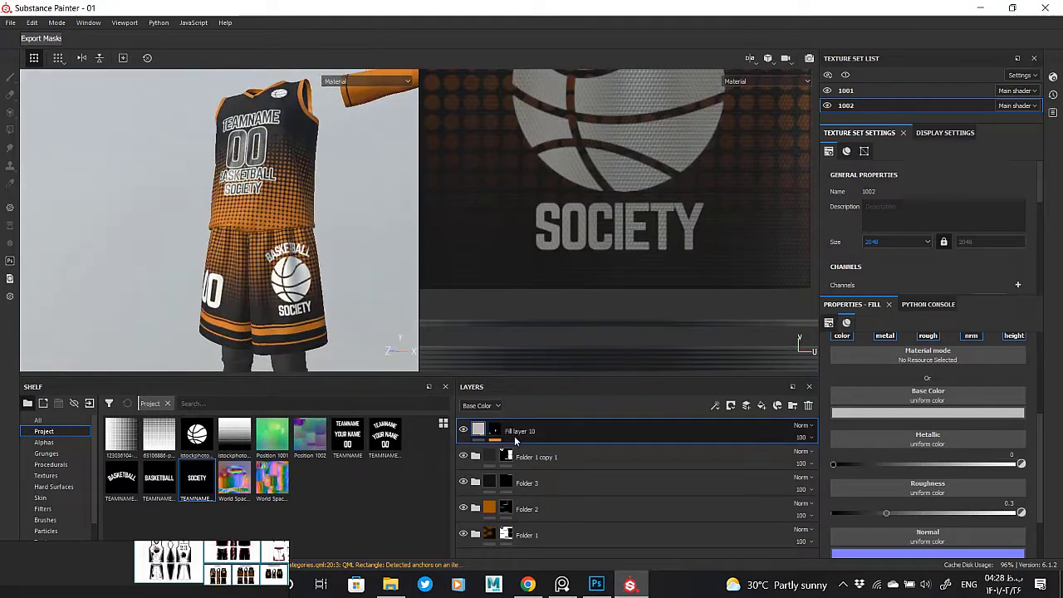
pyautogui.rightClick(521, 432)
pyautogui.click(579, 218)
pyautogui.rightClick(494, 455)
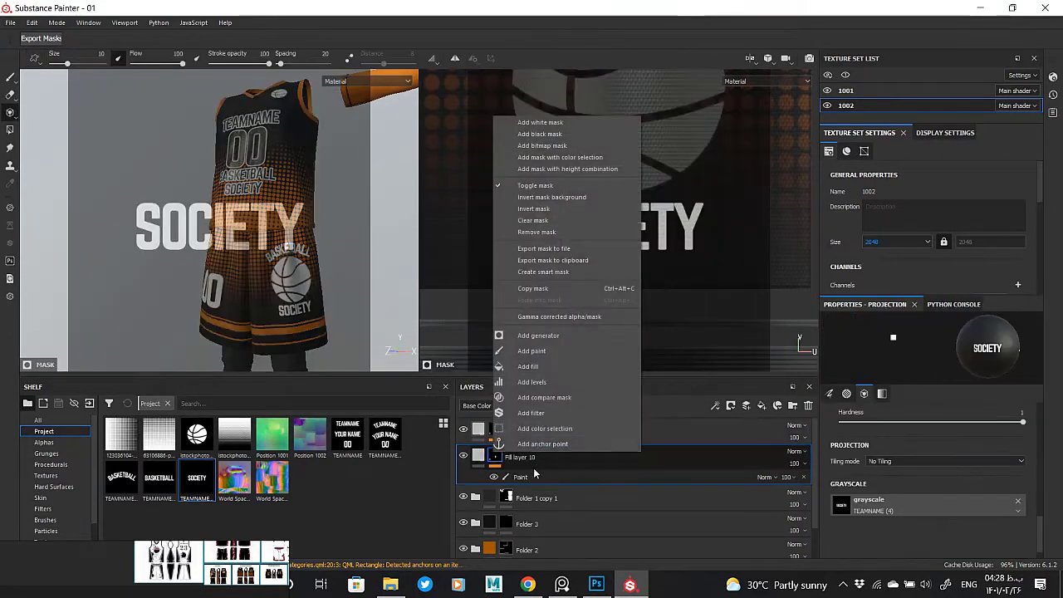
pyautogui.click(531, 413)
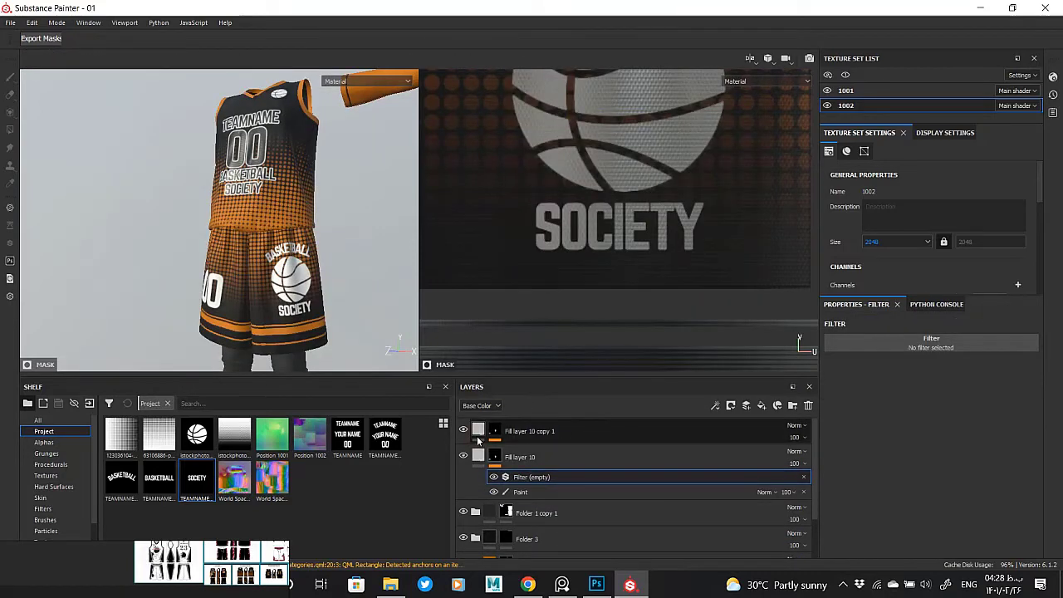
pyautogui.click(479, 432)
pyautogui.click(928, 413)
pyautogui.moveTo(1018, 478); pyautogui.dragTo(1020, 550)
pyautogui.click(525, 458)
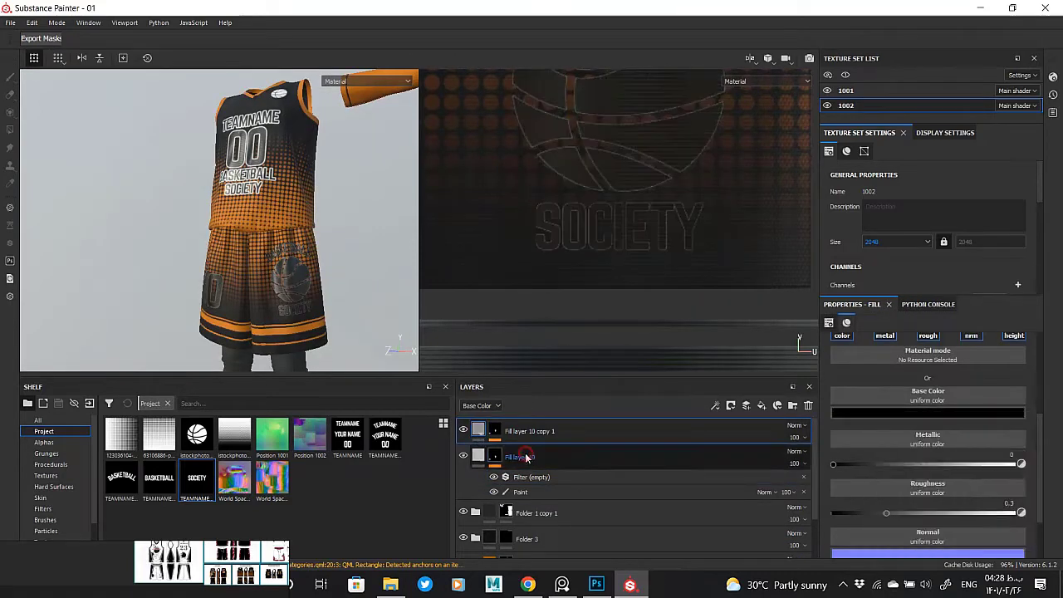
pyautogui.click(532, 477)
pyautogui.click(931, 345)
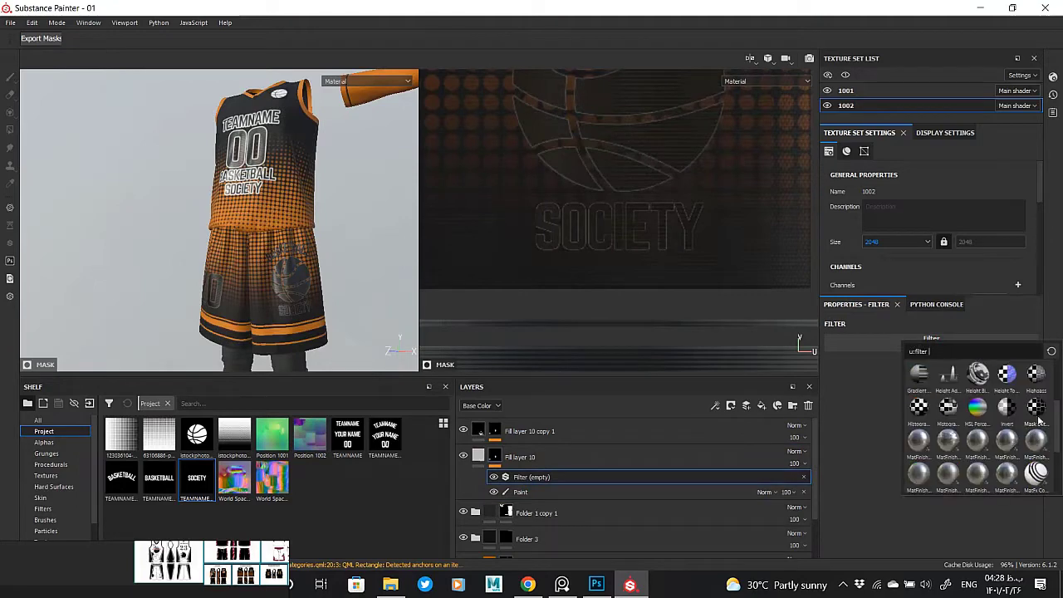
pyautogui.click(1037, 411)
pyautogui.scroll(4, 279, 260)
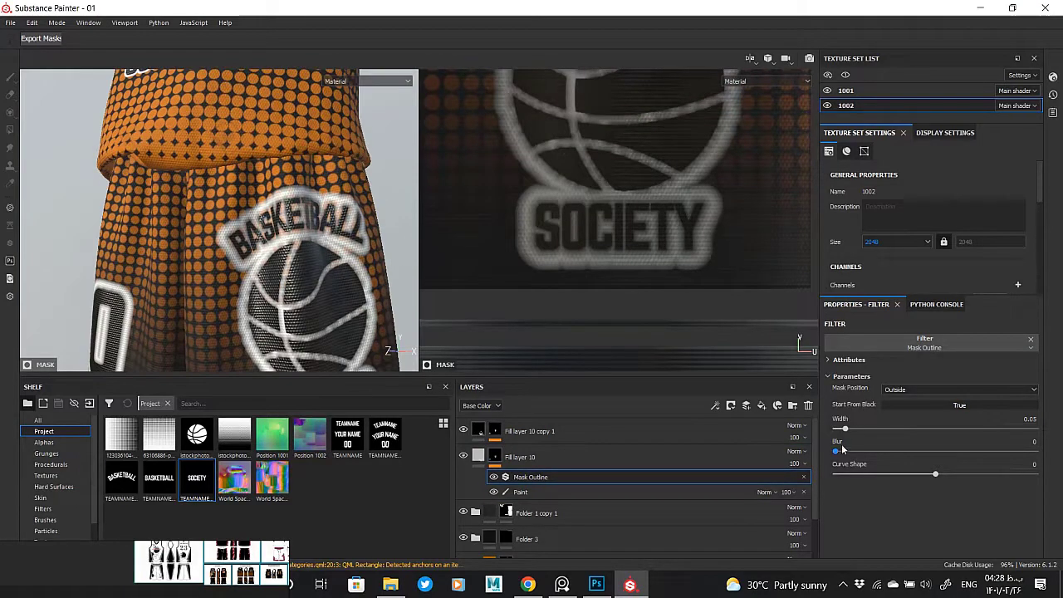
pyautogui.moveTo(942, 477); pyautogui.dragTo(1057, 481)
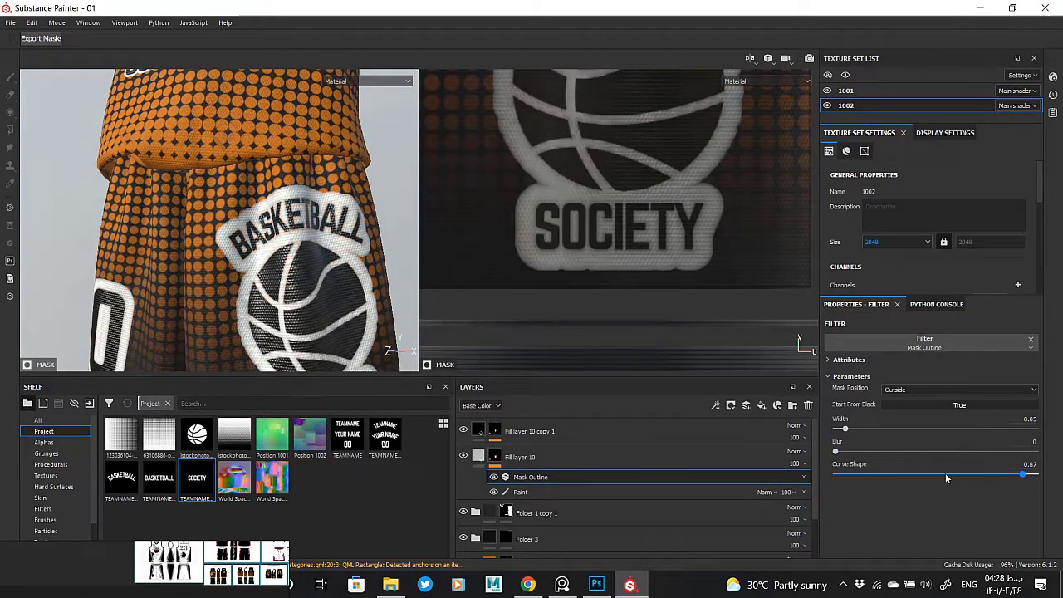
pyautogui.moveTo(945, 478); pyautogui.dragTo(801, 477)
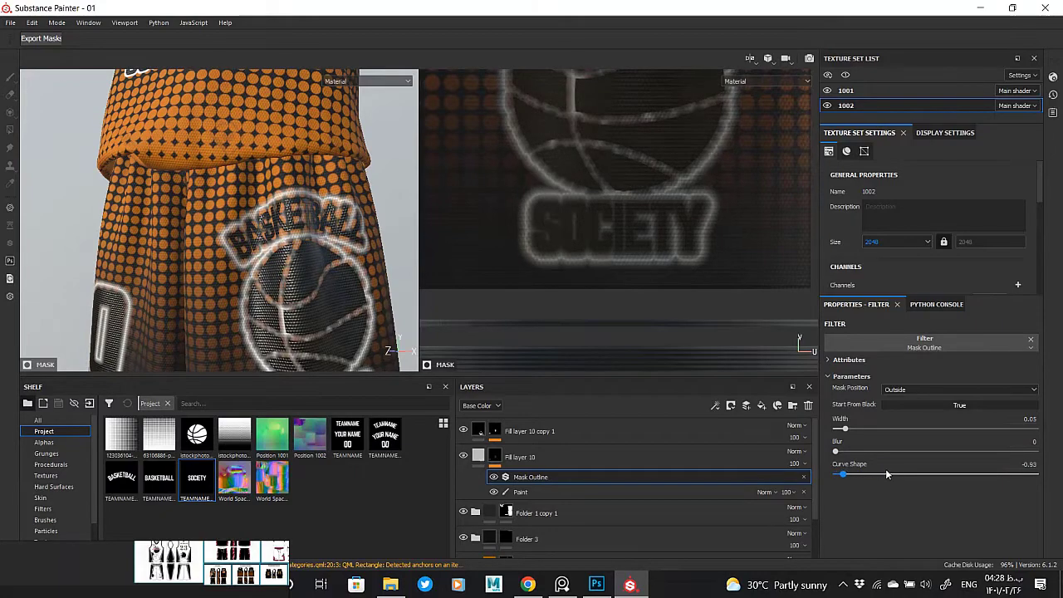
pyautogui.moveTo(887, 474); pyautogui.dragTo(899, 475)
pyautogui.keyDown('alt'); pyautogui.moveTo(209, 218); pyautogui.dragTo(277, 360); pyautogui.keyUp('alt')
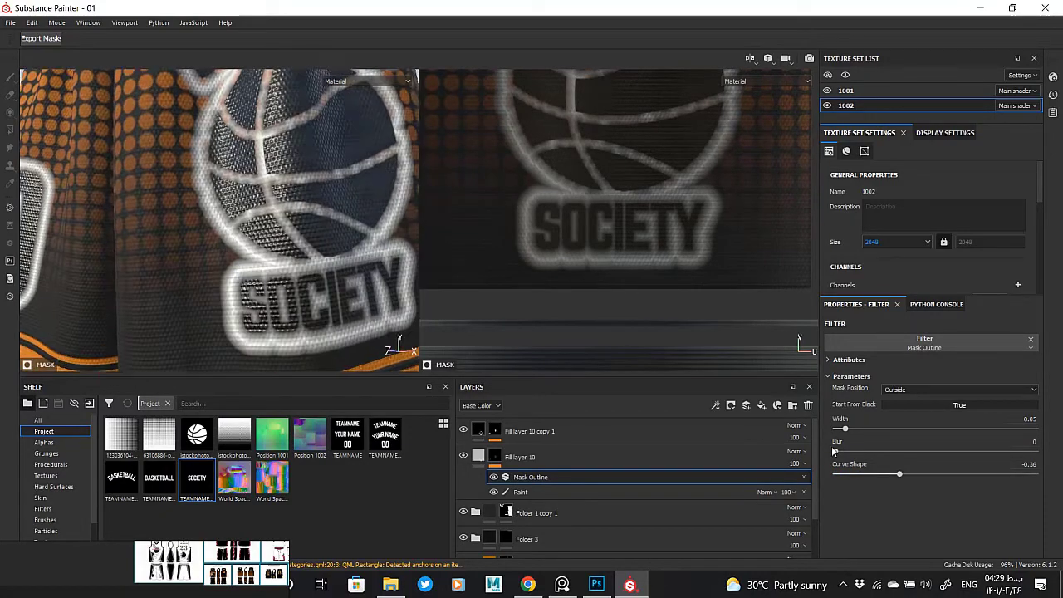
pyautogui.moveTo(846, 430); pyautogui.dragTo(842, 432)
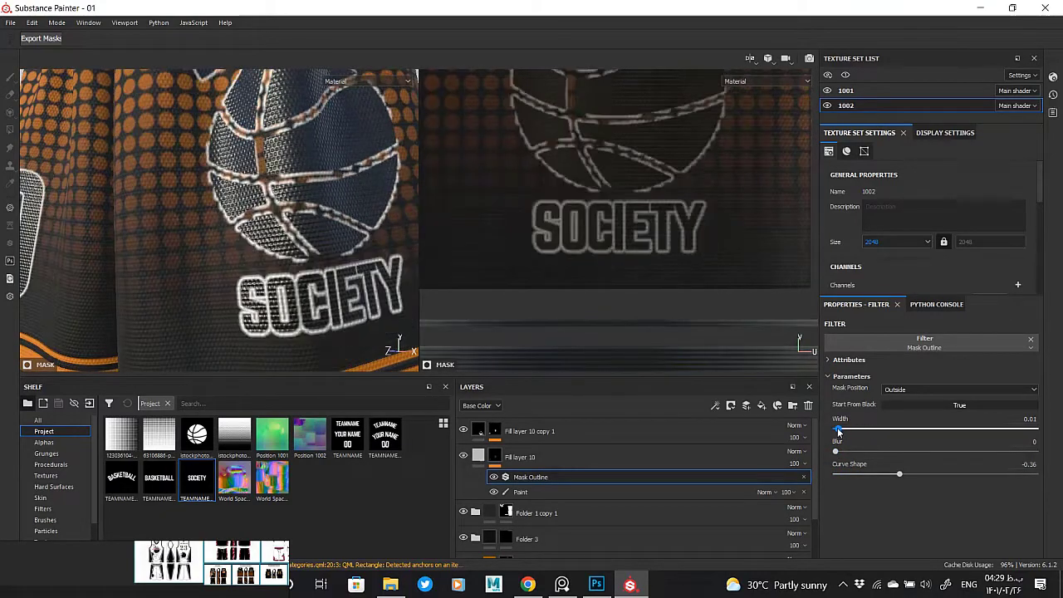
pyautogui.moveTo(896, 475); pyautogui.dragTo(1060, 477)
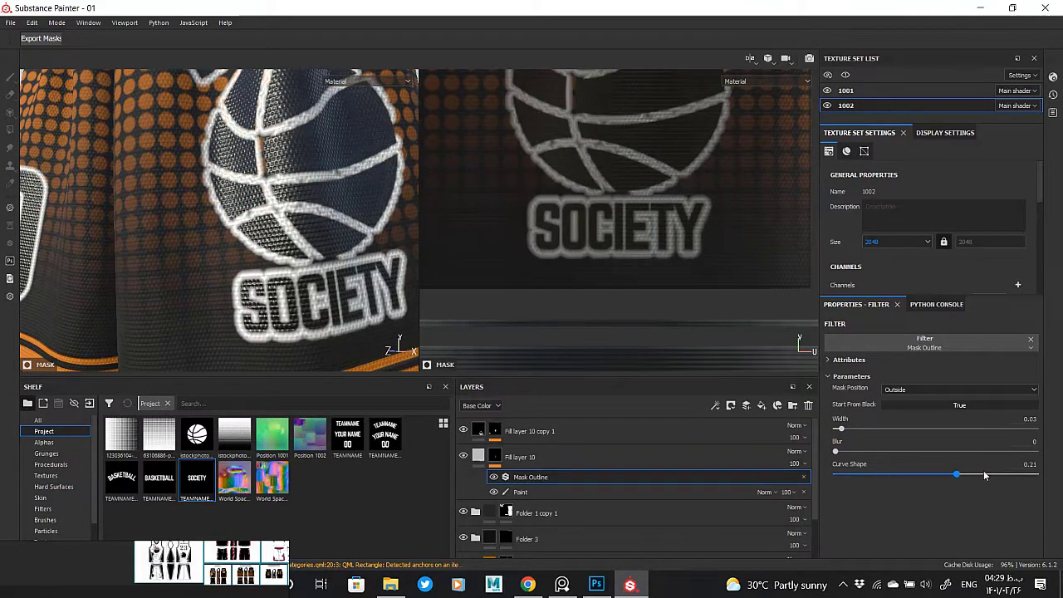
pyautogui.moveTo(842, 429); pyautogui.dragTo(841, 431)
pyautogui.moveTo(150, 274)
pyautogui.keyDown('alt'); pyautogui.mouseDown()
pyautogui.moveTo(143, 252)
pyautogui.moveTo(223, 149)
pyautogui.moveTo(241, 191)
pyautogui.mouseUp(); pyautogui.keyUp('alt')
pyautogui.click(479, 455)
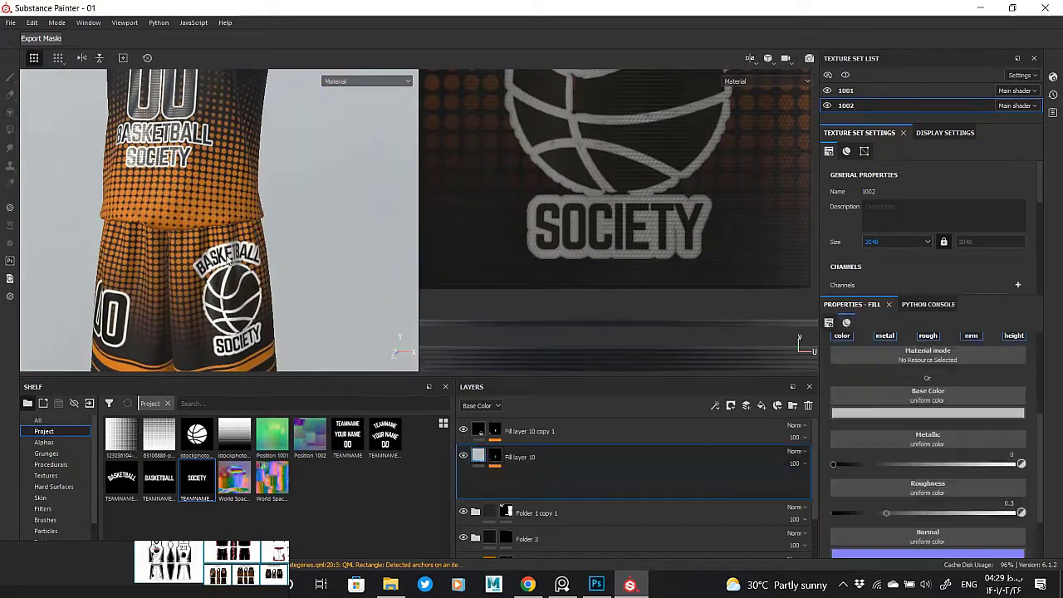
pyautogui.moveTo(182, 241)
pyautogui.keyDown('alt'); pyautogui.mouseDown()
pyautogui.moveTo(206, 254)
pyautogui.moveTo(160, 204)
pyautogui.moveTo(241, 239)
pyautogui.mouseUp(); pyautogui.keyUp('alt')
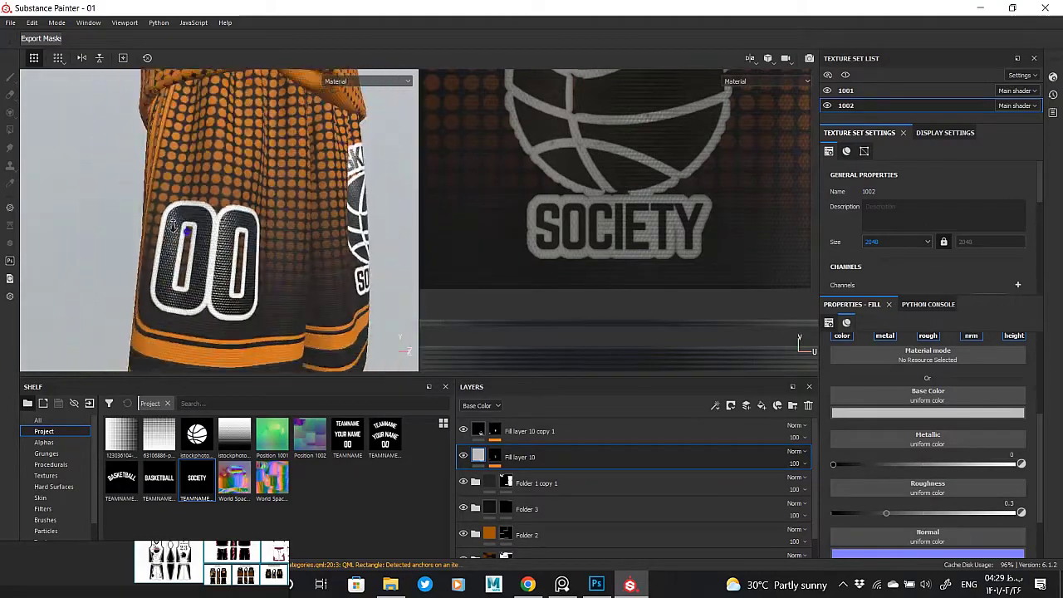
pyautogui.moveTo(241, 239)
pyautogui.keyDown('alt'); pyautogui.mouseDown()
pyautogui.moveTo(100, 256)
pyautogui.moveTo(233, 258)
pyautogui.moveTo(249, 299)
pyautogui.mouseUp(); pyautogui.keyUp('alt')
pyautogui.scroll(3, 252, 312)
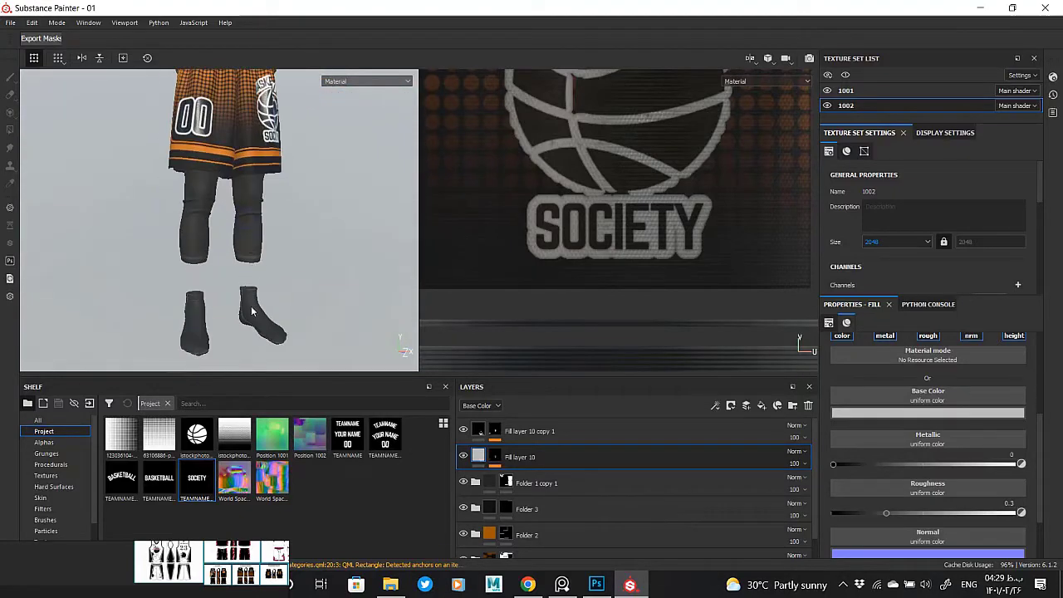
pyautogui.scroll(4, 257, 263)
pyautogui.scroll(-4, 278, 354)
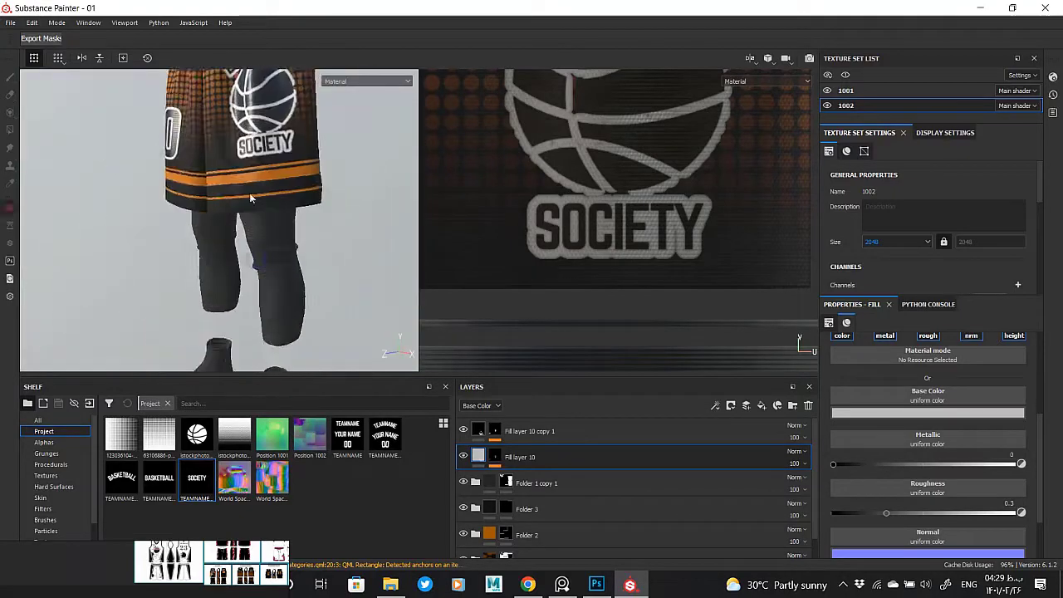
pyautogui.moveTo(250, 193)
pyautogui.keyDown('alt'); pyautogui.mouseDown()
pyautogui.moveTo(312, 239)
pyautogui.moveTo(339, 221)
pyautogui.mouseUp(); pyautogui.keyUp('alt')
pyautogui.scroll(-2, 312, 238)
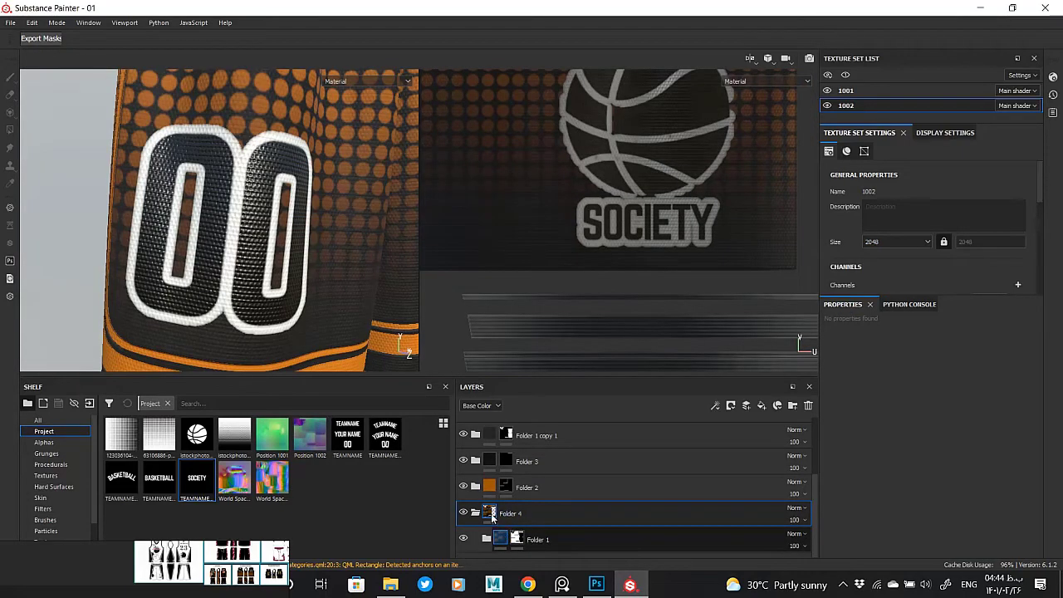
# - Copy Folder 4's mask and return the viewports to the material render
pyautogui.moveTo(493, 516); pyautogui.dragTo(496, 520)
pyautogui.rightClick(493, 515)
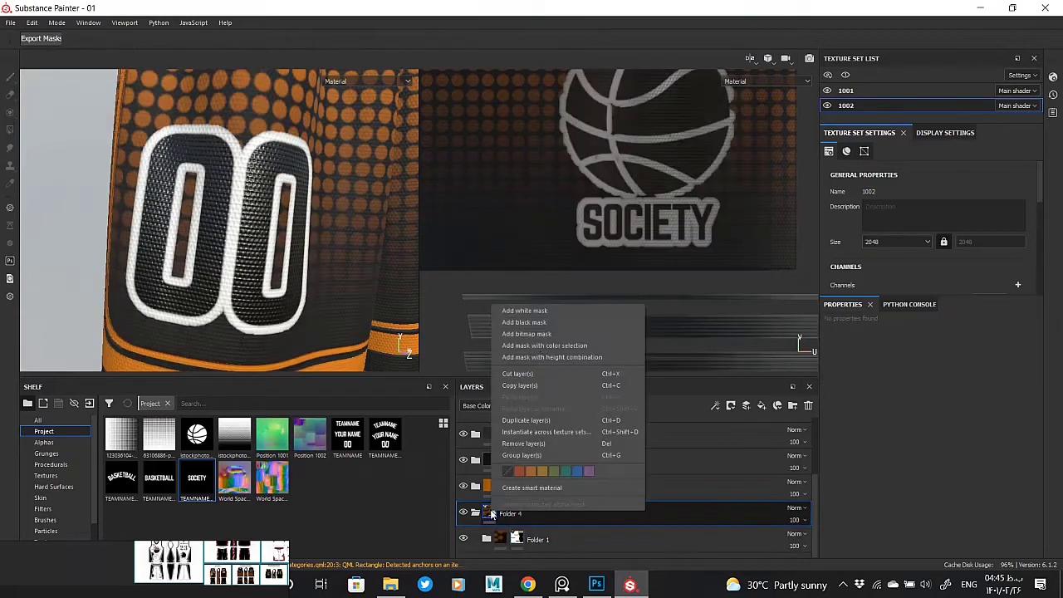
pyautogui.click(539, 349)
pyautogui.rightClick(506, 513)
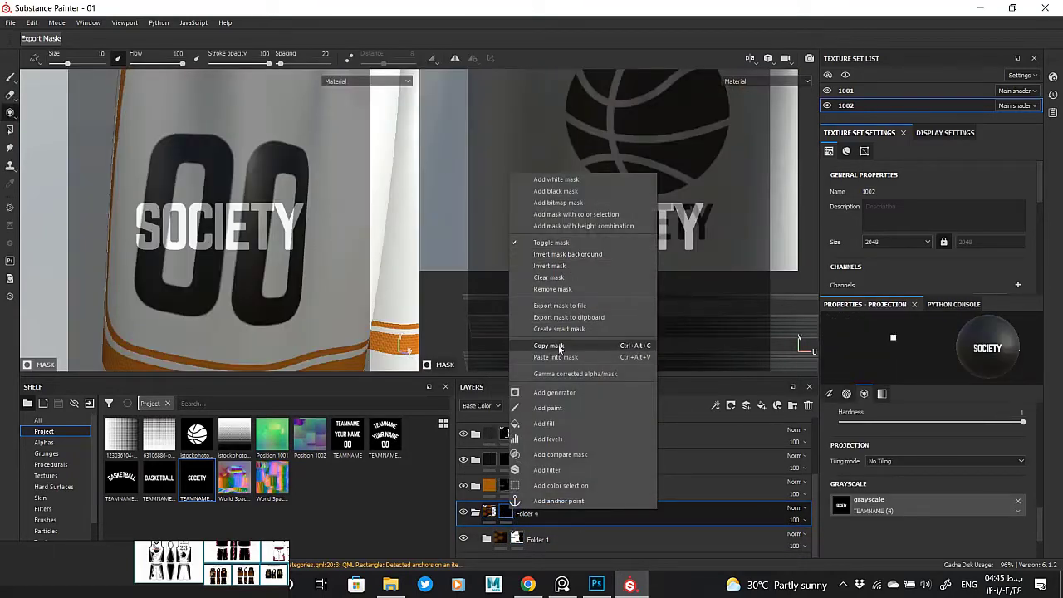
pyautogui.click(549, 345)
pyautogui.keyDown('alt'); pyautogui.click(508, 516); pyautogui.keyUp('alt')
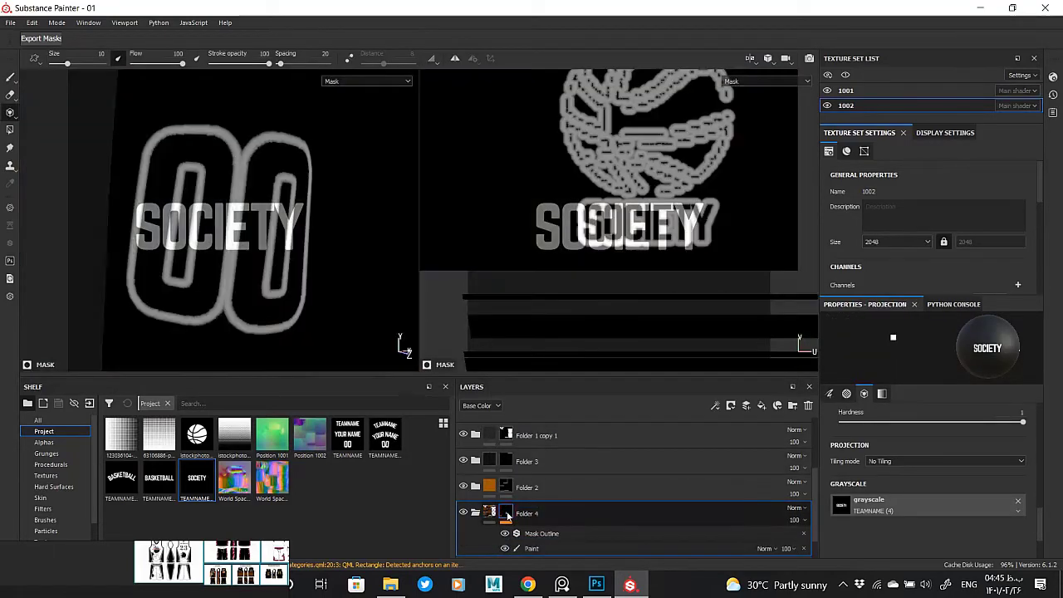
pyautogui.rightClick(506, 536)
pyautogui.click(551, 278)
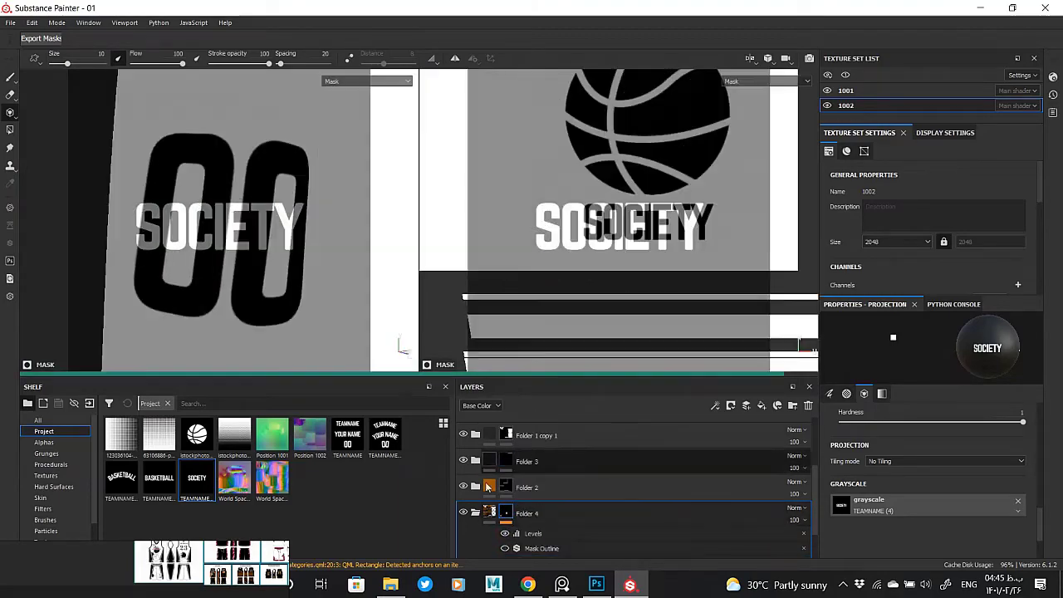
# - Select Fill layer 10 copy 1 and show its fill properties
pyautogui.click(492, 510)
pyautogui.moveTo(285, 209)
pyautogui.keyDown('alt'); pyautogui.mouseDown()
pyautogui.moveTo(225, 237)
pyautogui.moveTo(280, 371)
pyautogui.mouseUp(); pyautogui.keyUp('alt')
pyautogui.scroll(-5, 233, 239)
pyautogui.scroll(5, 249, 249)
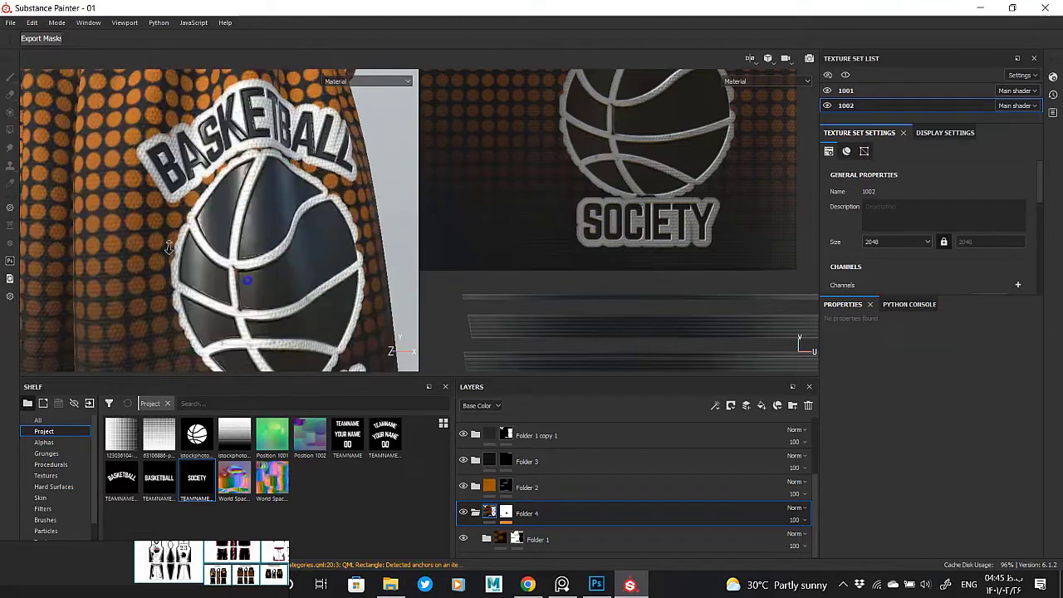
pyautogui.scroll(3, 560, 488)
pyautogui.click(519, 477)
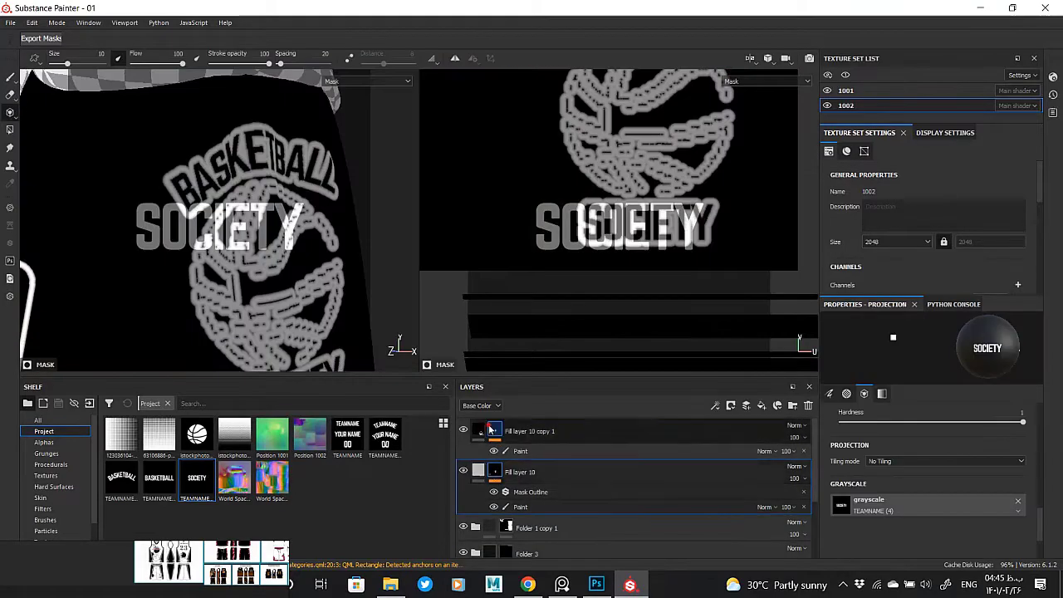
pyautogui.scroll(1, 532, 465)
pyautogui.click(481, 433)
pyautogui.click(480, 431)
# - Set Fill layer 10 copy 1's Height to about 0.31 for the shorts' black lettering
pyautogui.scroll(5, 216, 216)
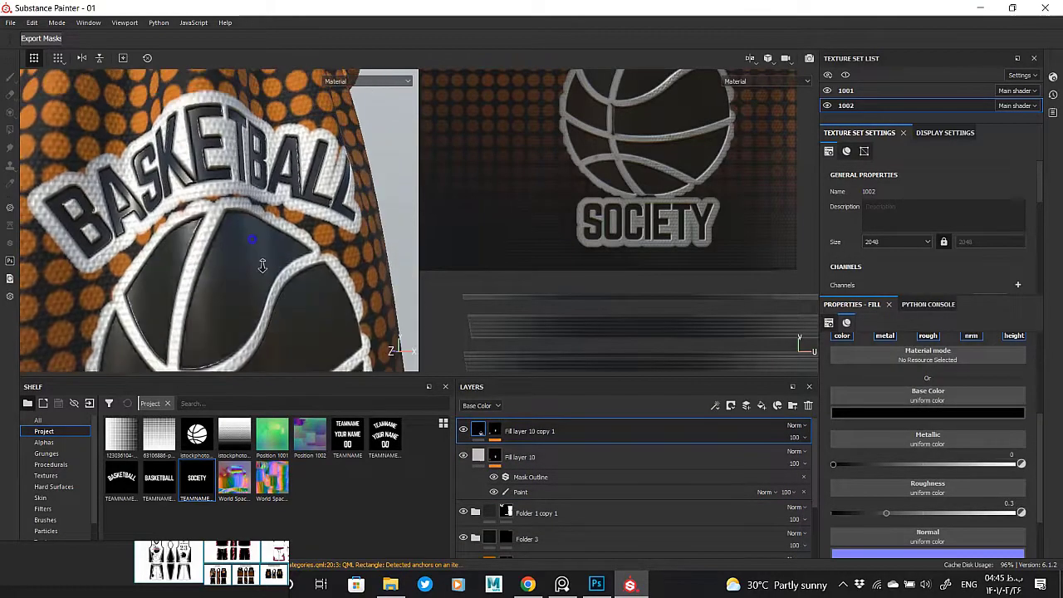
pyautogui.moveTo(923, 540); pyautogui.dragTo(958, 538)
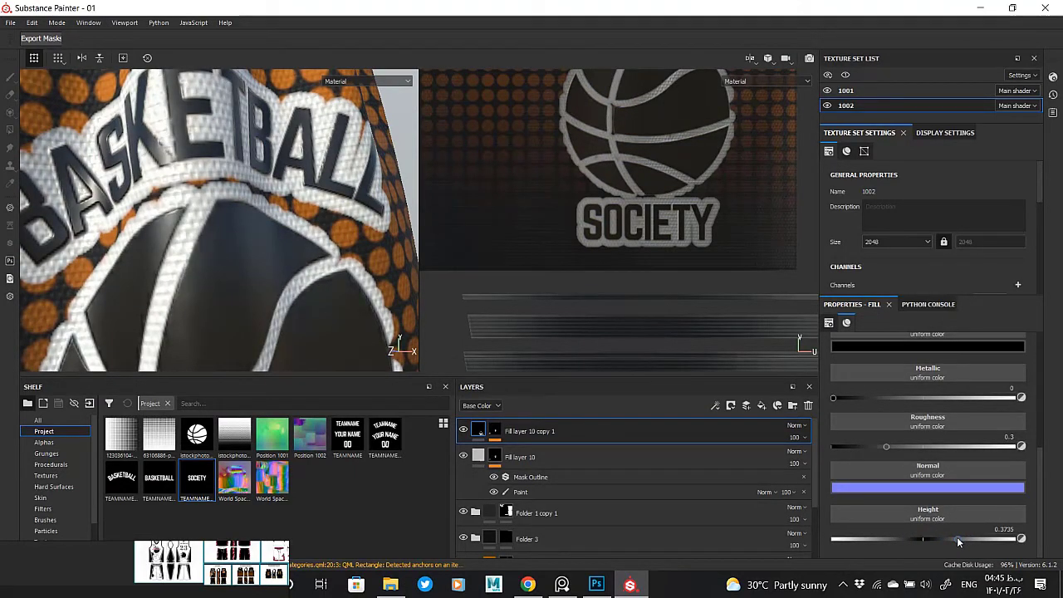
pyautogui.moveTo(954, 543); pyautogui.dragTo(951, 543)
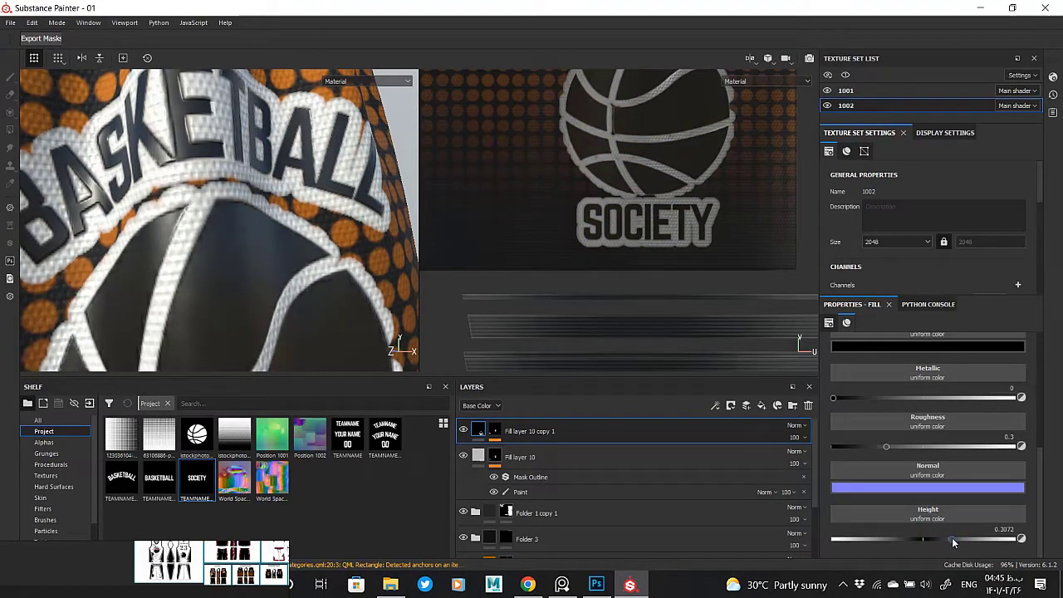
pyautogui.keyDown('alt'); pyautogui.moveTo(283, 243); pyautogui.dragTo(353, 298); pyautogui.keyUp('alt')
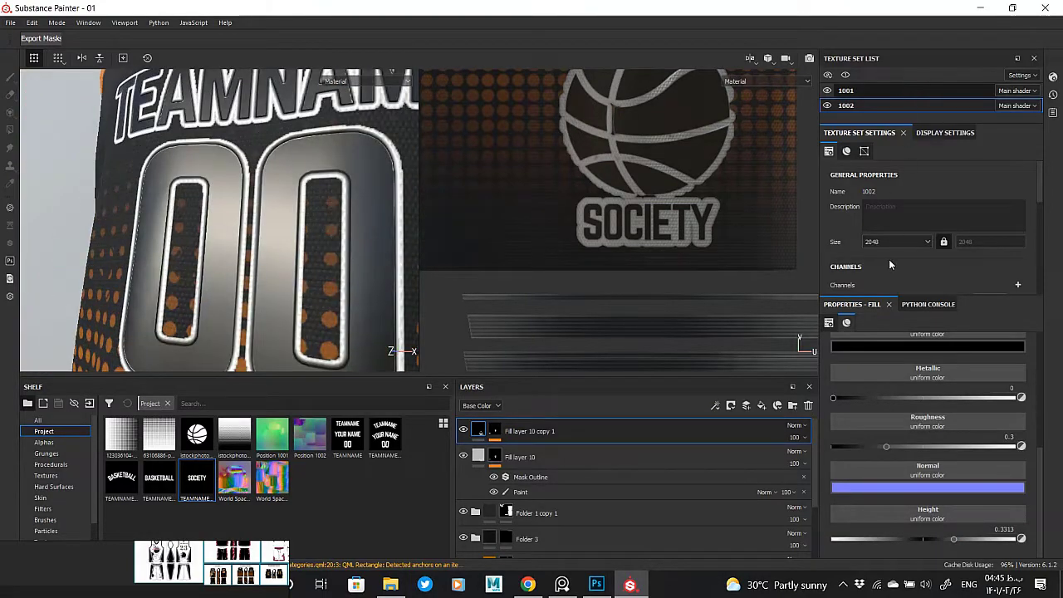
# - Set the jersey's Fill layer 8 copy 1 Height to about 0.30 for raised letters
pyautogui.click(520, 476)
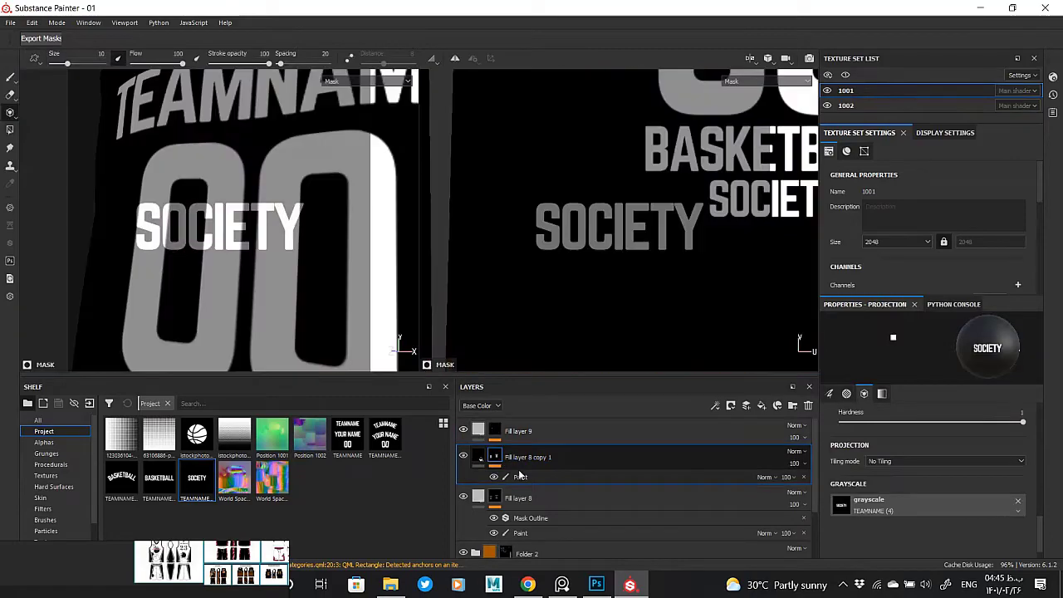
pyautogui.click(661, 454)
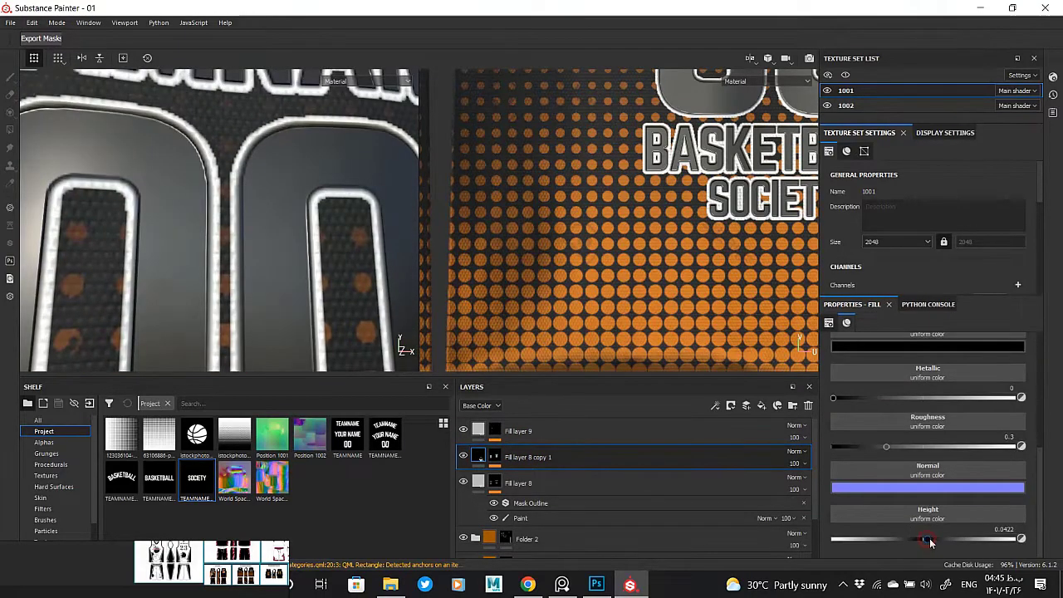
pyautogui.moveTo(930, 541); pyautogui.dragTo(953, 541)
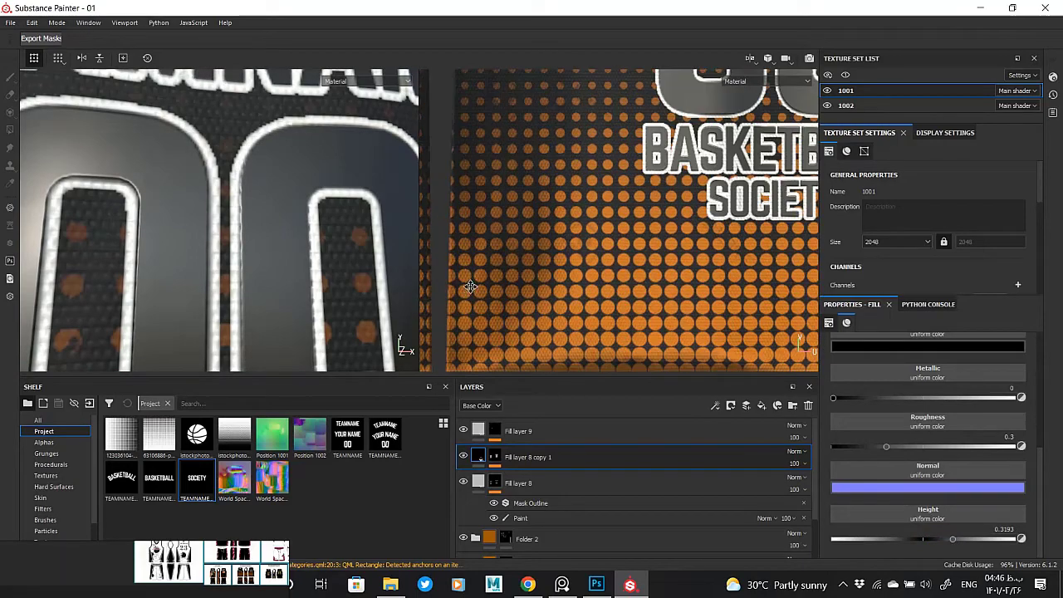
pyautogui.scroll(3, 404, 347)
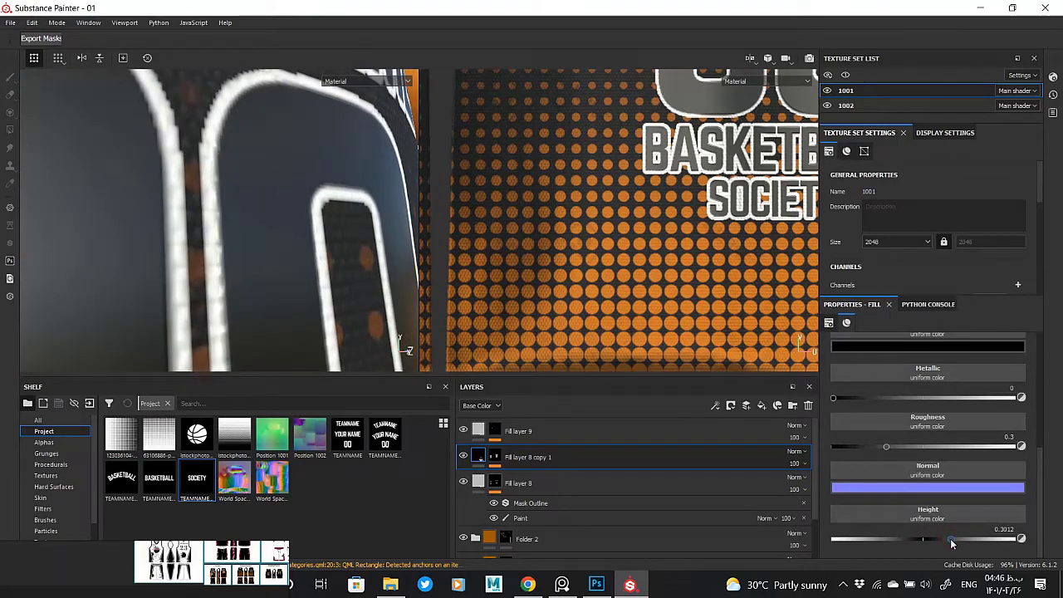
pyautogui.scroll(-5, 327, 215)
pyautogui.moveTo(297, 221)
pyautogui.keyDown('alt'); pyautogui.mouseDown()
pyautogui.moveTo(10, 152)
pyautogui.moveTo(200, 155)
pyautogui.moveTo(204, 170)
pyautogui.mouseUp(); pyautogui.keyUp('alt')
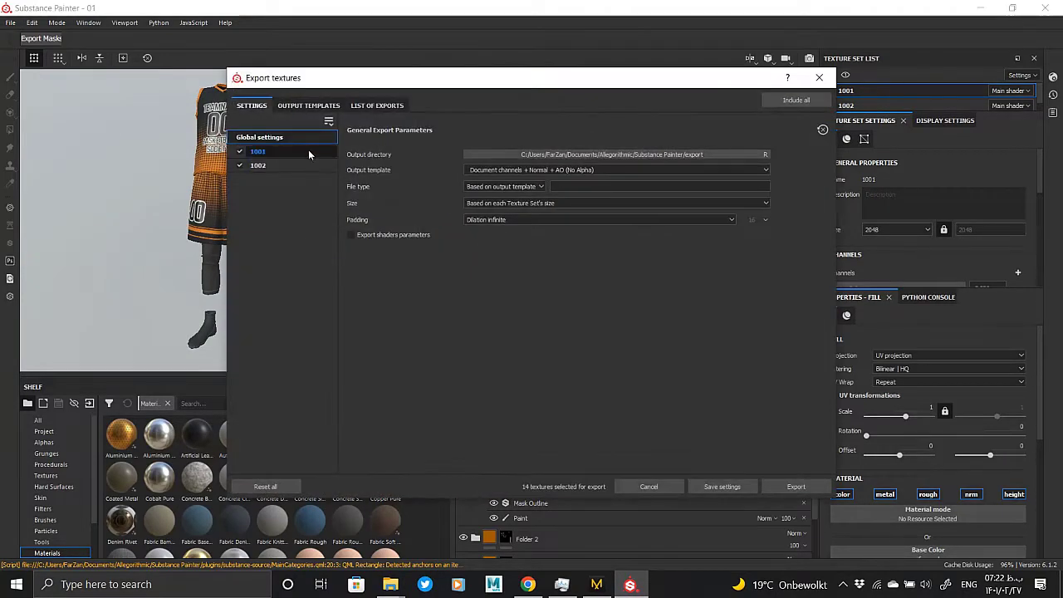
# - Set the texture export output directory to a new Textures folder inside MD/No.1
pyautogui.click(308, 105)
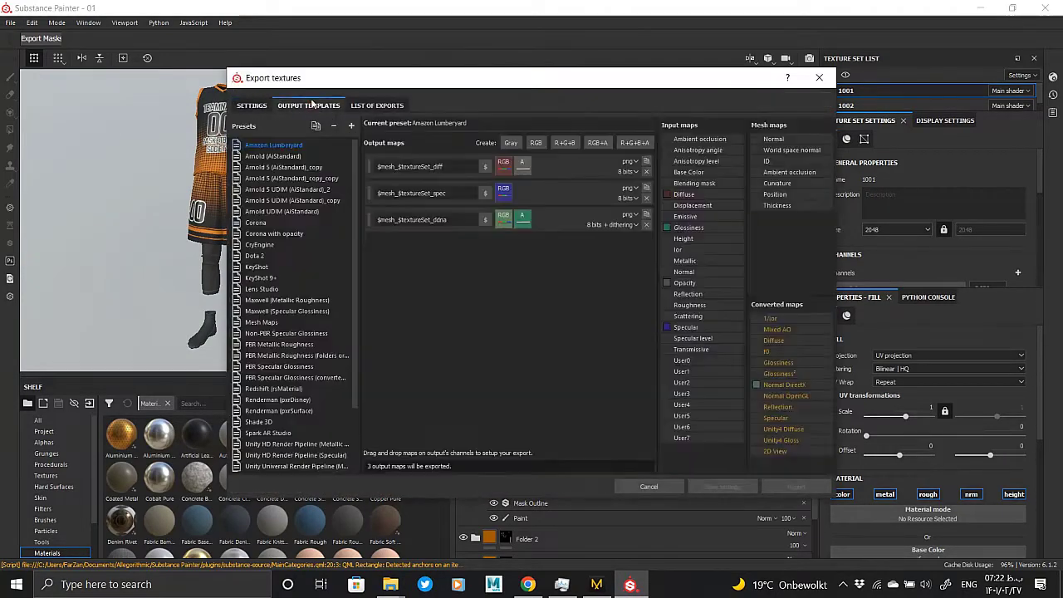
pyautogui.click(252, 106)
pyautogui.scroll(3, 287, 240)
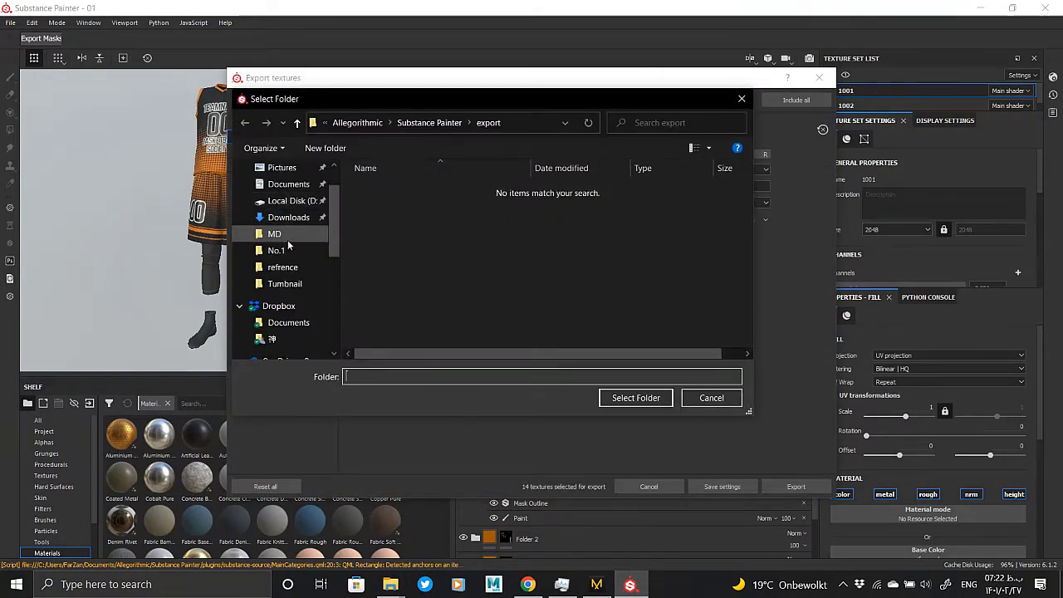
pyautogui.click(274, 233)
pyautogui.click(278, 250)
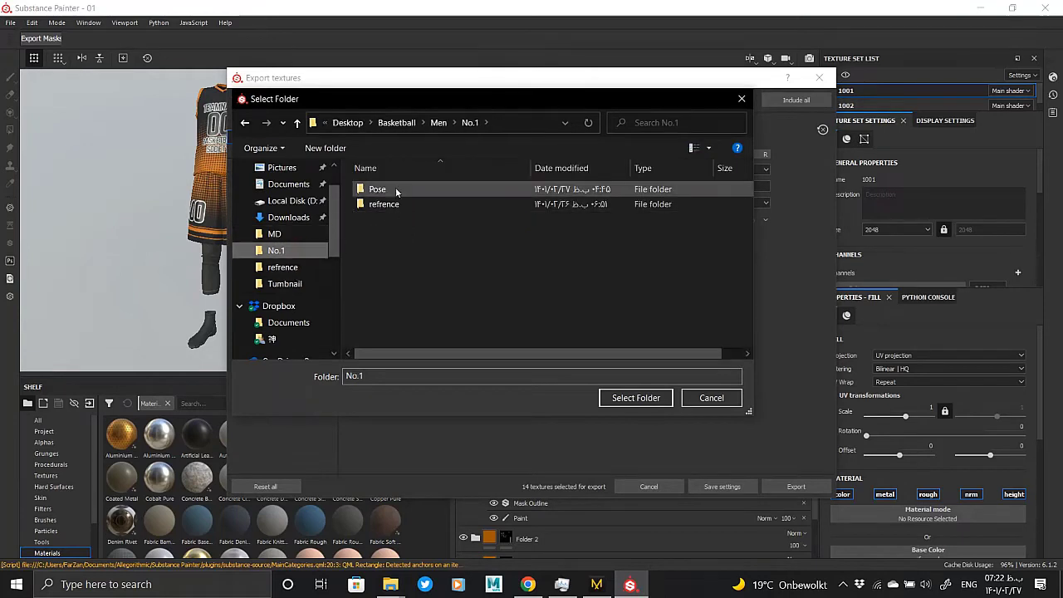
pyautogui.rightClick(396, 226)
pyautogui.click(434, 443)
pyautogui.write('TT')
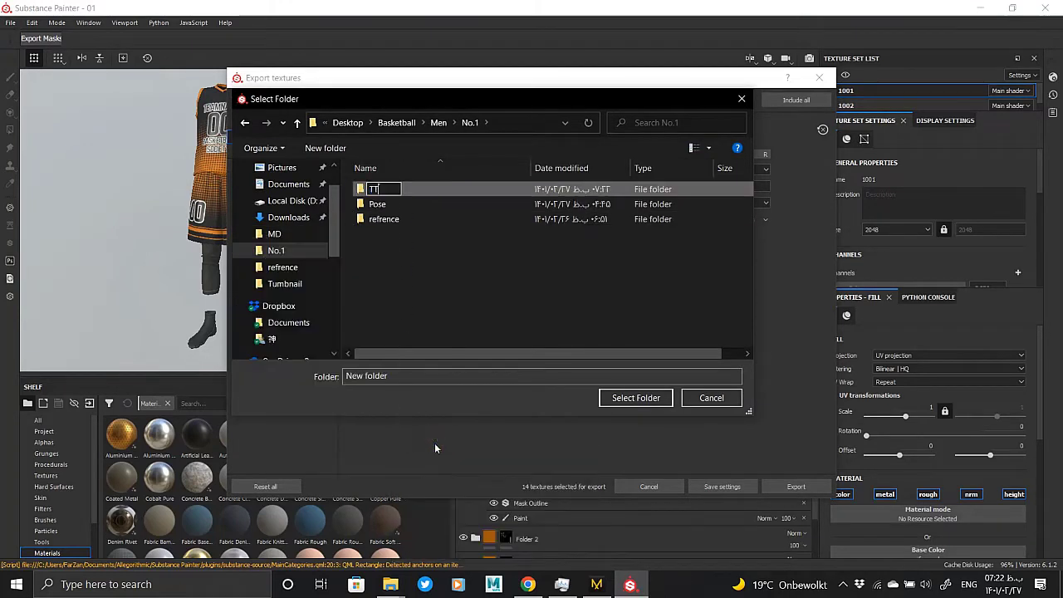
pyautogui.write('u')
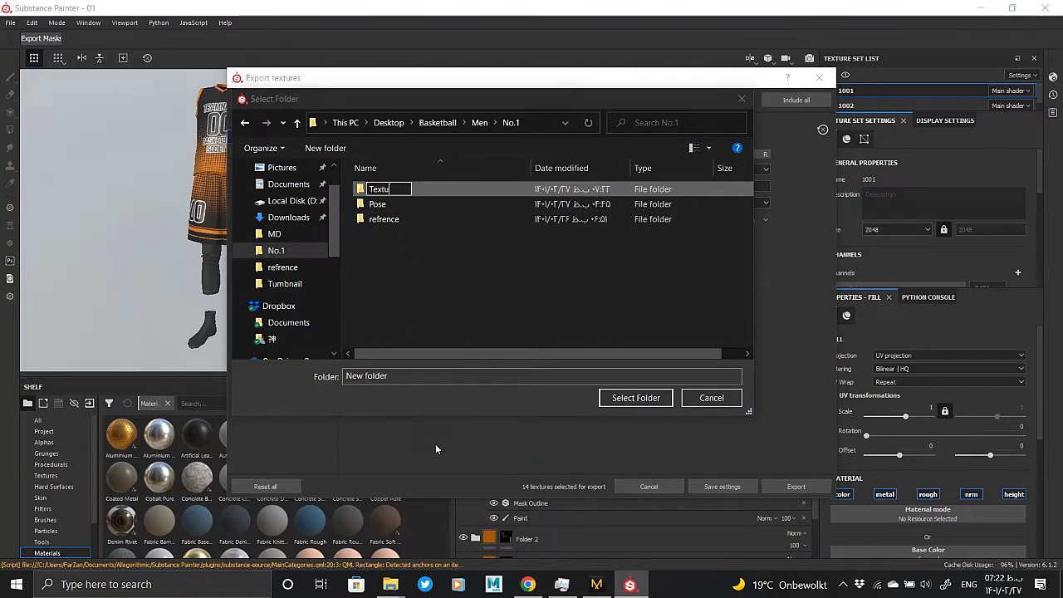
pyautogui.write('res')
pyautogui.press('Return')
pyautogui.press('Return')
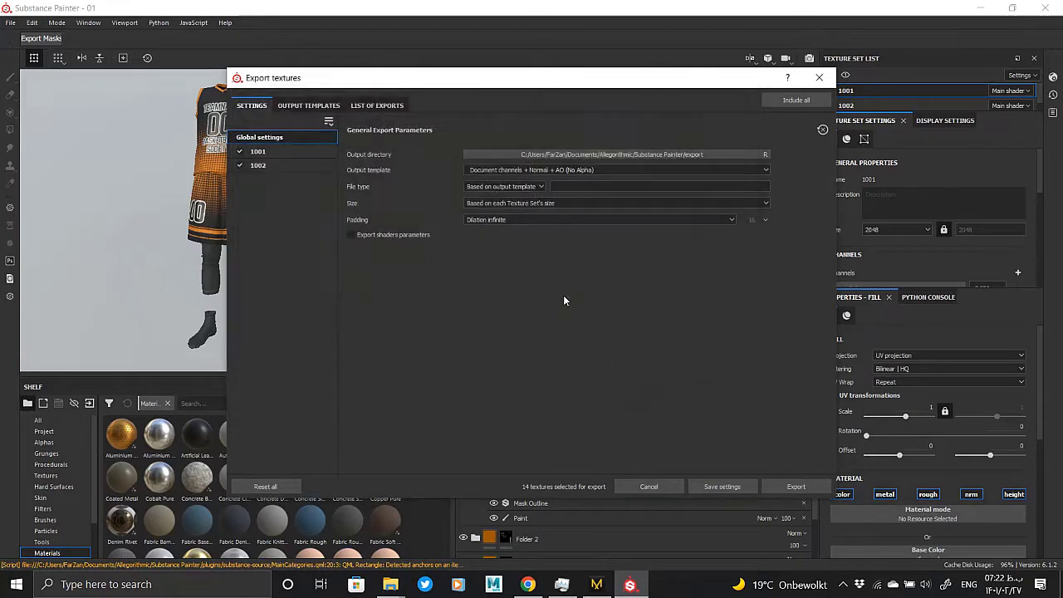
# - Choose the Arnold (AiStandard) template, exr file type and 4096 export size
pyautogui.click(514, 170)
pyautogui.click(492, 241)
pyautogui.click(500, 187)
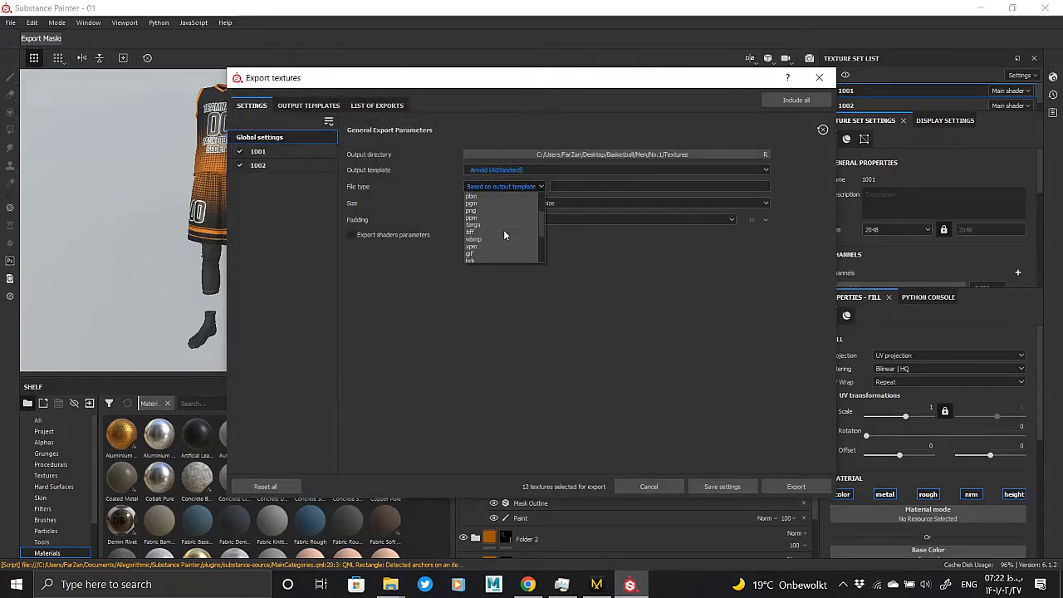
pyautogui.click(486, 244)
pyautogui.click(544, 204)
pyautogui.click(486, 264)
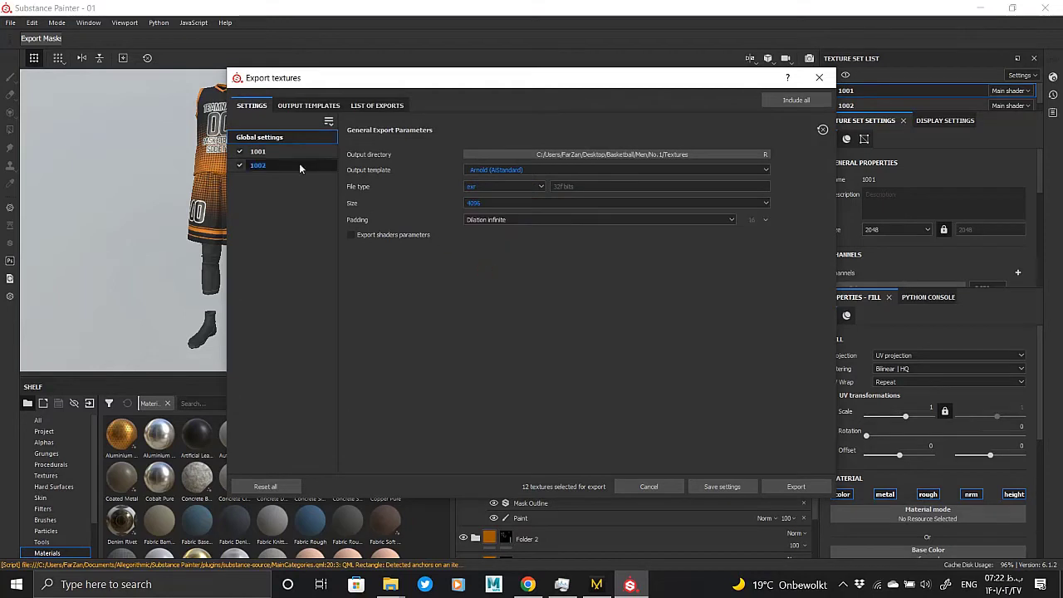
# - Display the six output maps of the Arnold UDIM (AiStandard) preset in Output Templates
pyautogui.click(509, 170)
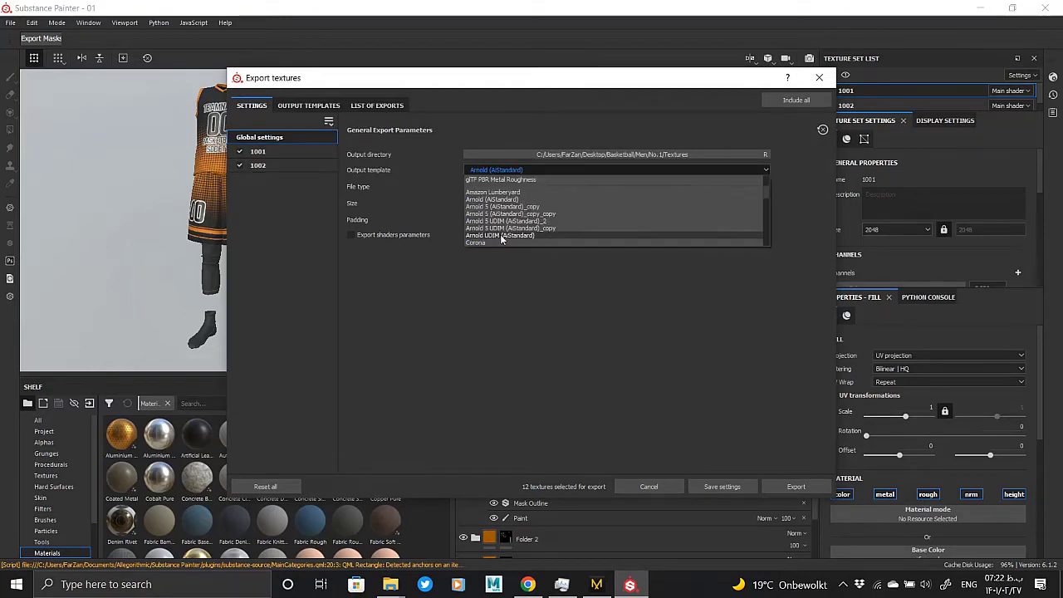
pyautogui.click(496, 238)
pyautogui.click(308, 106)
pyautogui.click(278, 213)
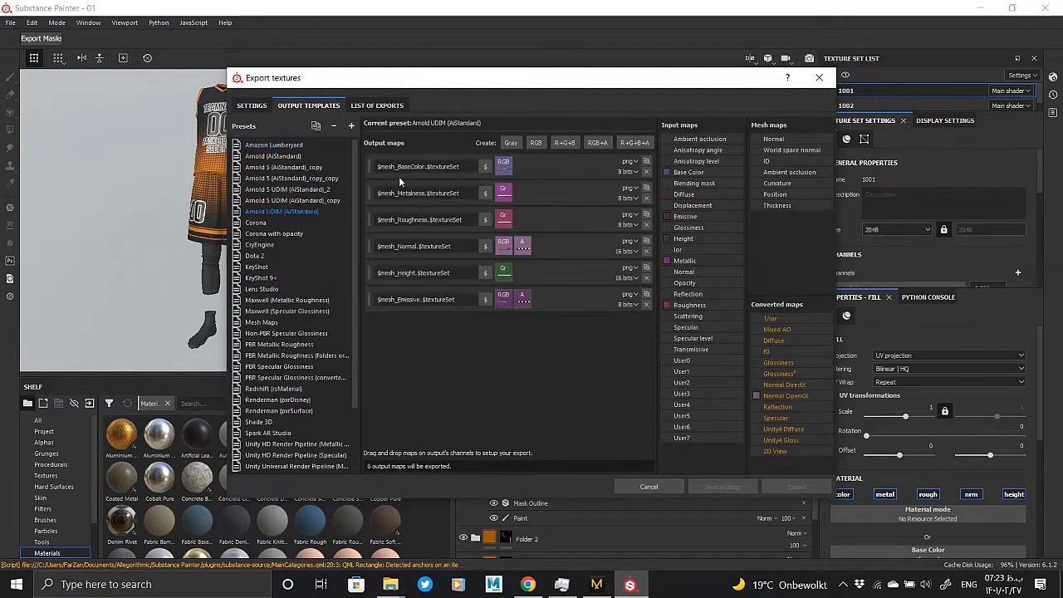
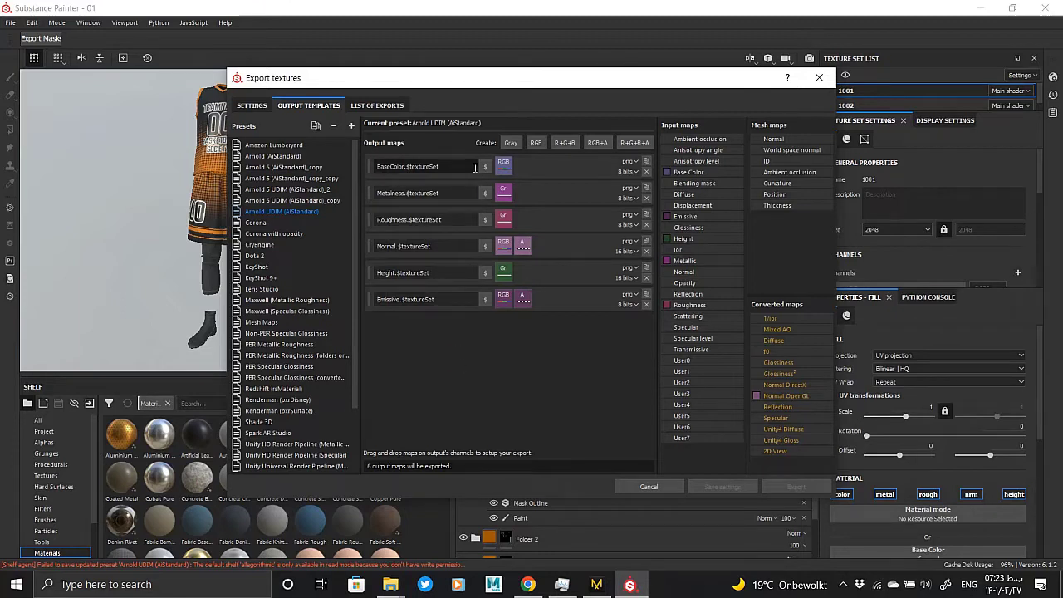
# - Review the export list and settings, then export the Arnold UDIM EXR maps at 4096
pyautogui.click(380, 106)
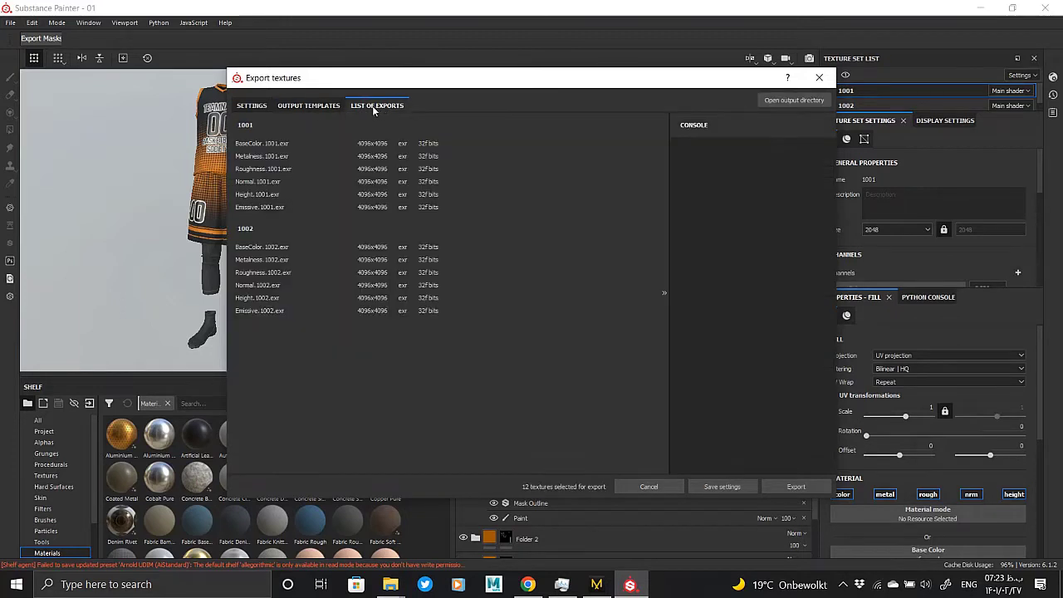
pyautogui.click(259, 105)
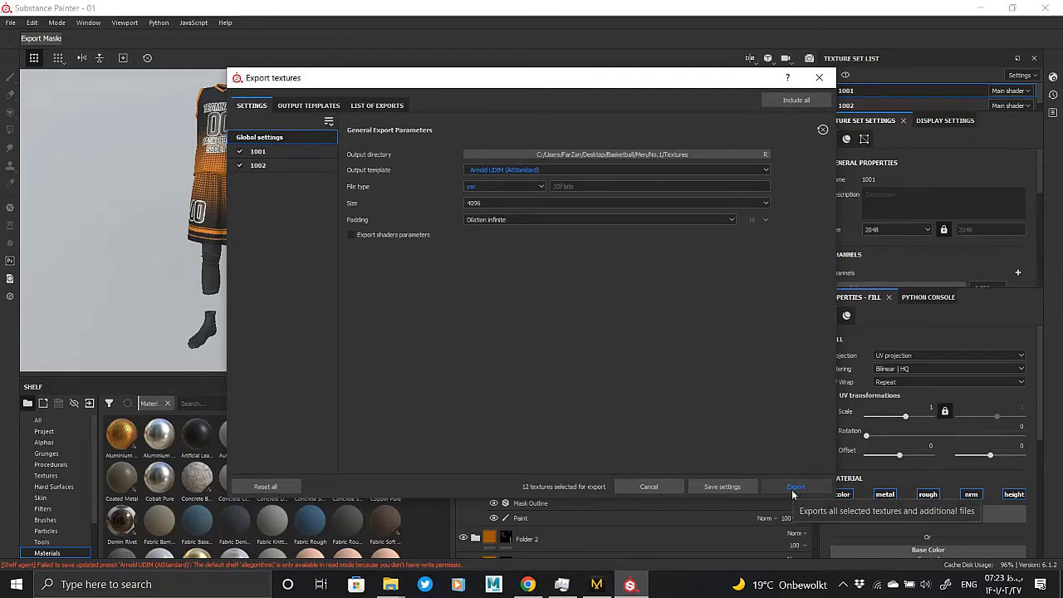
pyautogui.click(792, 489)
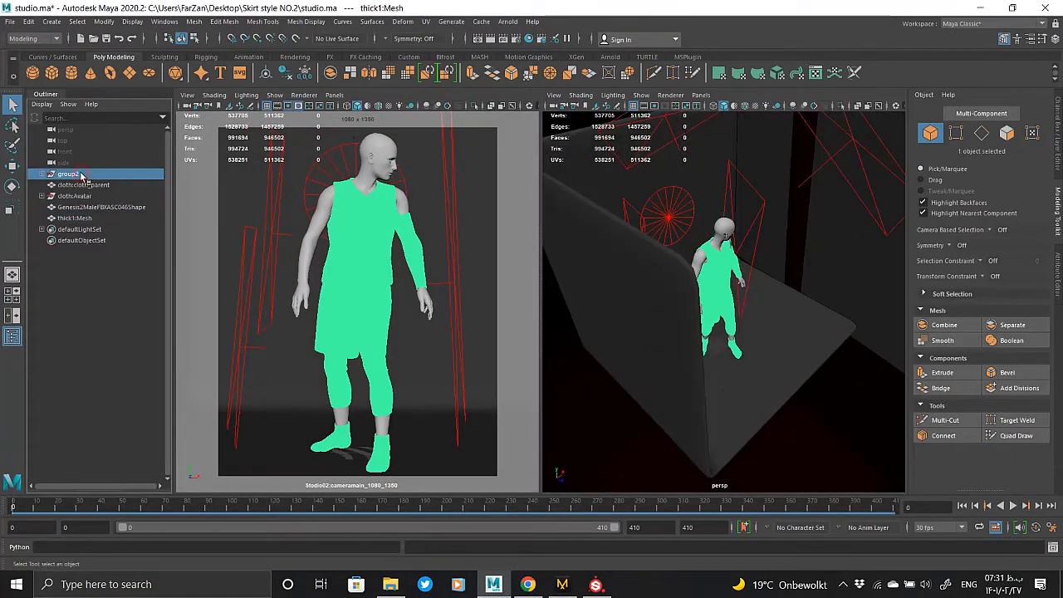
# - Select the character's thick1:Mesh body mesh in the perspective view
pyautogui.press('w')
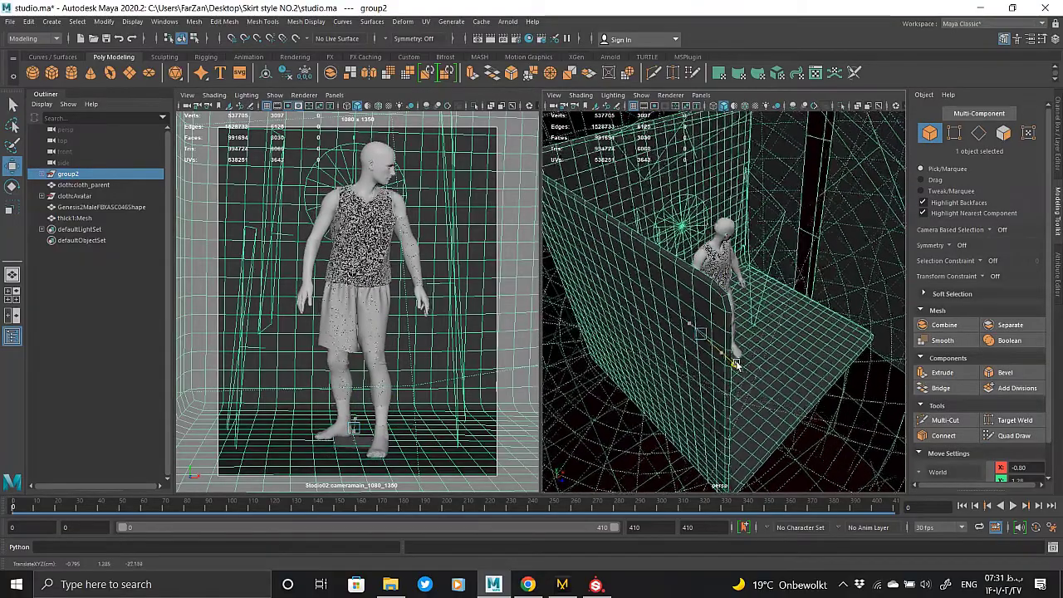
pyautogui.keyDown('alt'); pyautogui.moveTo(735, 363); pyautogui.dragTo(736, 369); pyautogui.keyUp('alt')
pyautogui.click(733, 274)
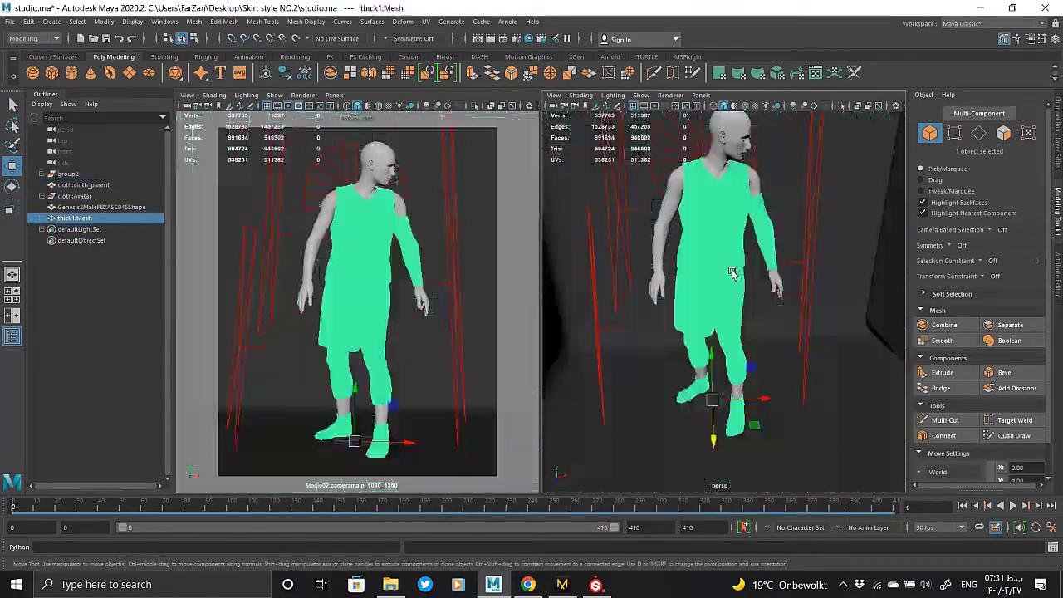
pyautogui.moveTo(733, 274)
pyautogui.keyDown('alt'); pyautogui.mouseDown()
pyautogui.moveTo(797, 232)
pyautogui.moveTo(714, 316)
pyautogui.mouseUp(); pyautogui.keyUp('alt')
pyautogui.click(805, 252)
pyautogui.click(715, 291)
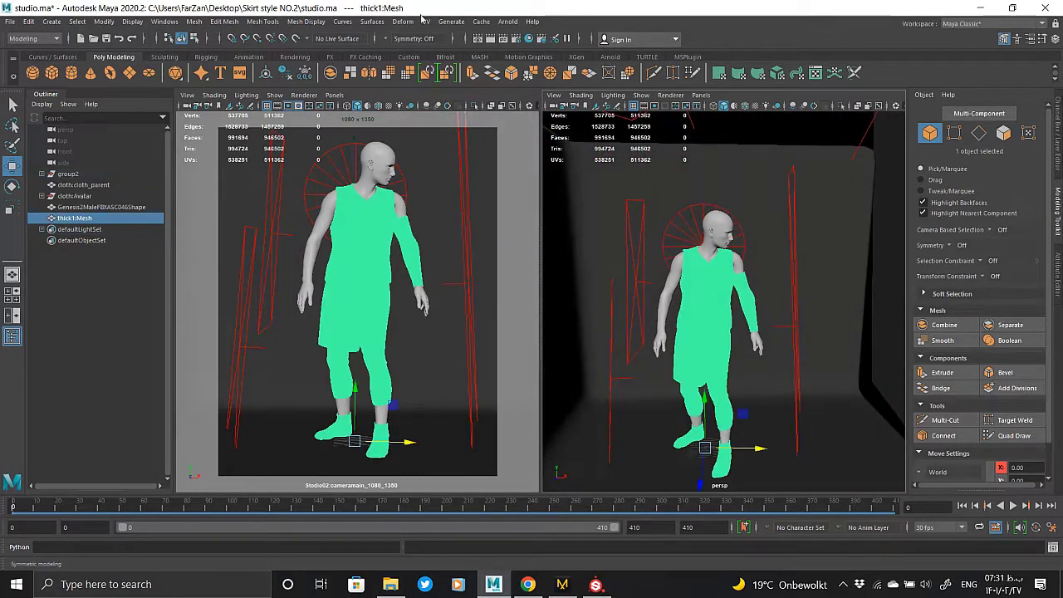
# - Graph the mesh's material network in Hypershade and delete the old file texture nodes
pyautogui.click(528, 40)
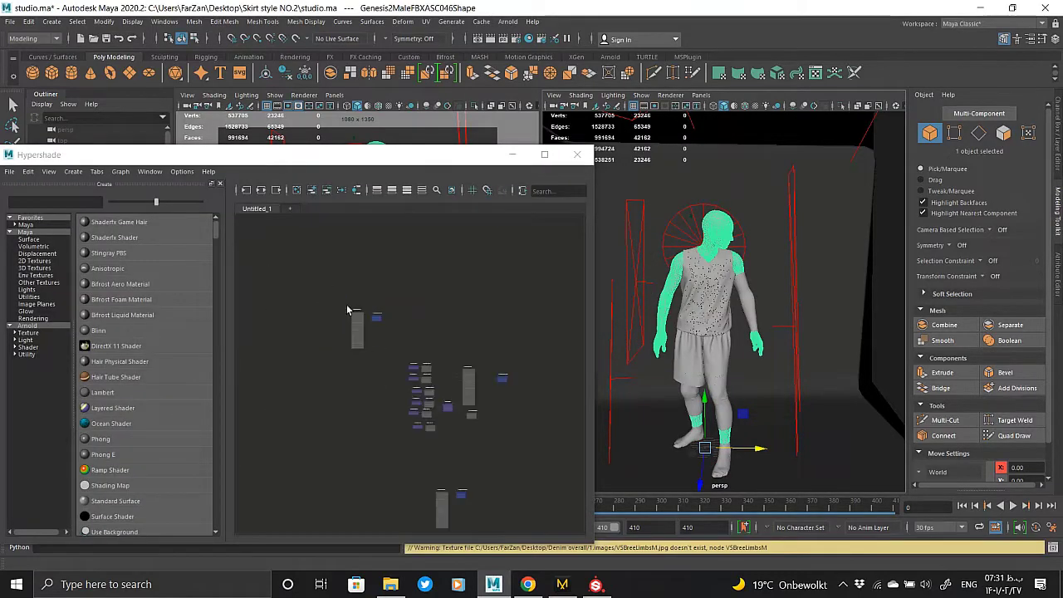
pyautogui.rightClick(331, 308)
pyautogui.click(330, 259)
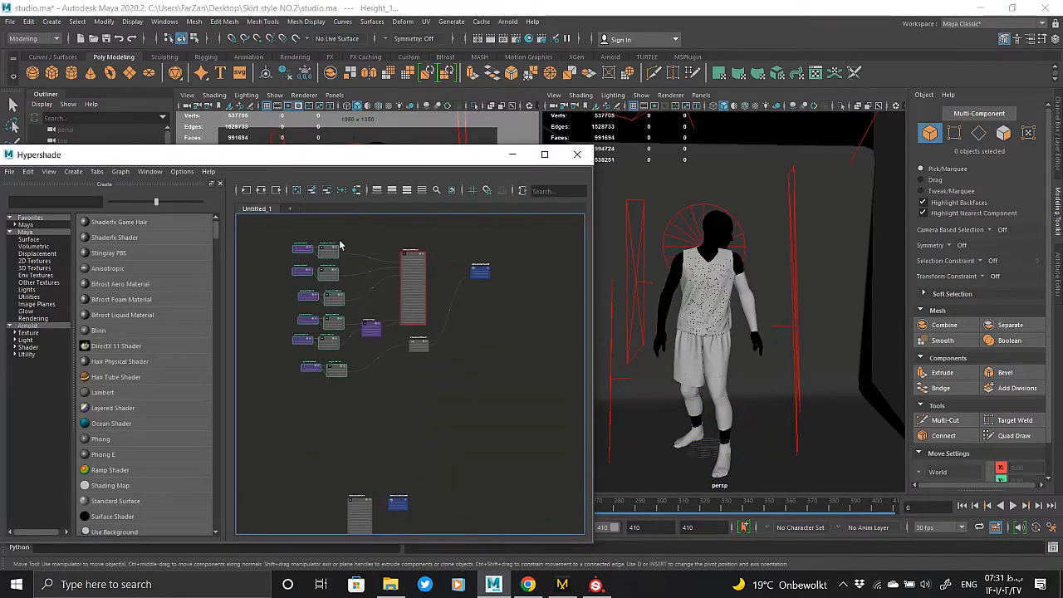
pyautogui.press('Delete')
pyautogui.keyDown('alt'); pyautogui.moveTo(330, 263); pyautogui.dragTo(377, 300, button='middle'); pyautogui.keyUp('alt')
# - Drag the BaseColor, Height, Metalness, Normal and Roughness 1001 EXRs from Textures into Hypershade
pyautogui.hotkey('alt', 'Tab')
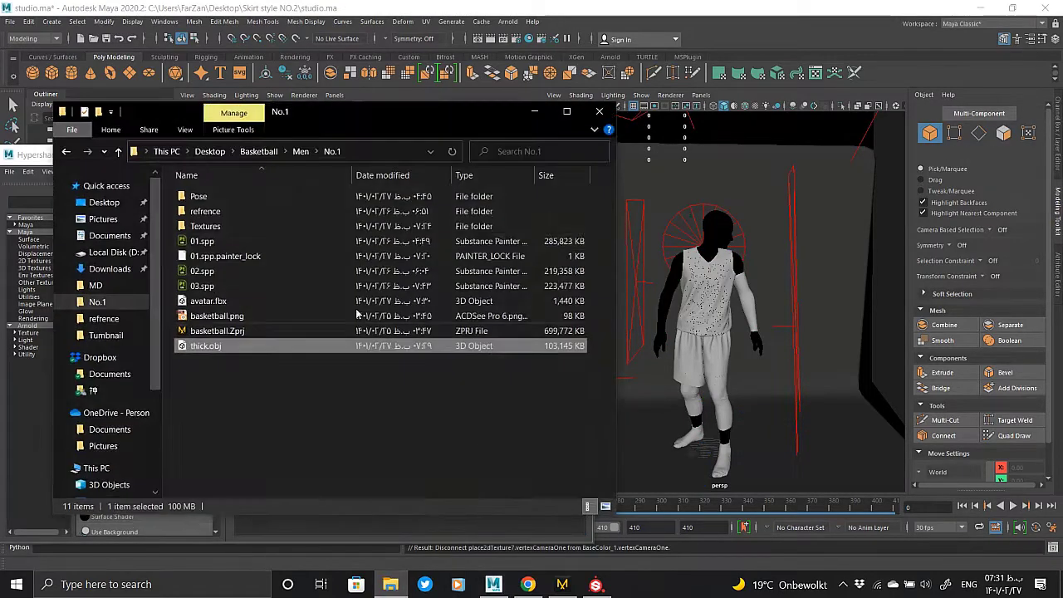
pyautogui.doubleClick(205, 226)
pyautogui.moveTo(260, 123); pyautogui.dragTo(635, 125)
pyautogui.click(595, 199)
pyautogui.moveTo(359, 269); pyautogui.dragTo(358, 253)
pyautogui.moveTo(589, 229)
pyautogui.mouseDown()
pyautogui.moveTo(270, 467)
pyautogui.moveTo(320, 492)
pyautogui.mouseUp()
pyautogui.moveTo(595, 259); pyautogui.dragTo(291, 292)
pyautogui.moveTo(591, 288); pyautogui.dragTo(274, 412)
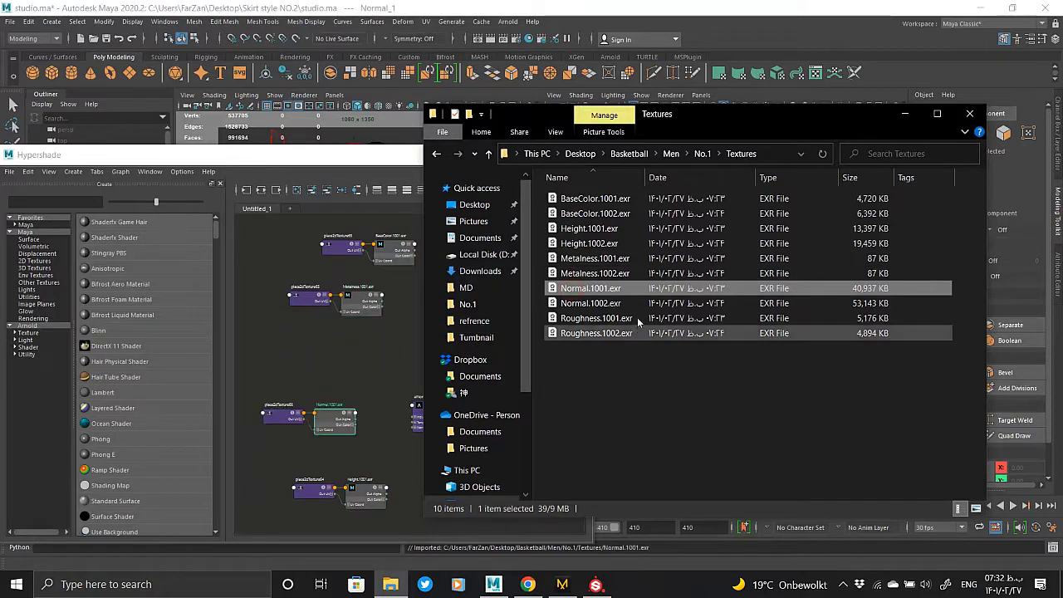
pyautogui.moveTo(595, 318); pyautogui.dragTo(291, 349)
pyautogui.scroll(3, 396, 264)
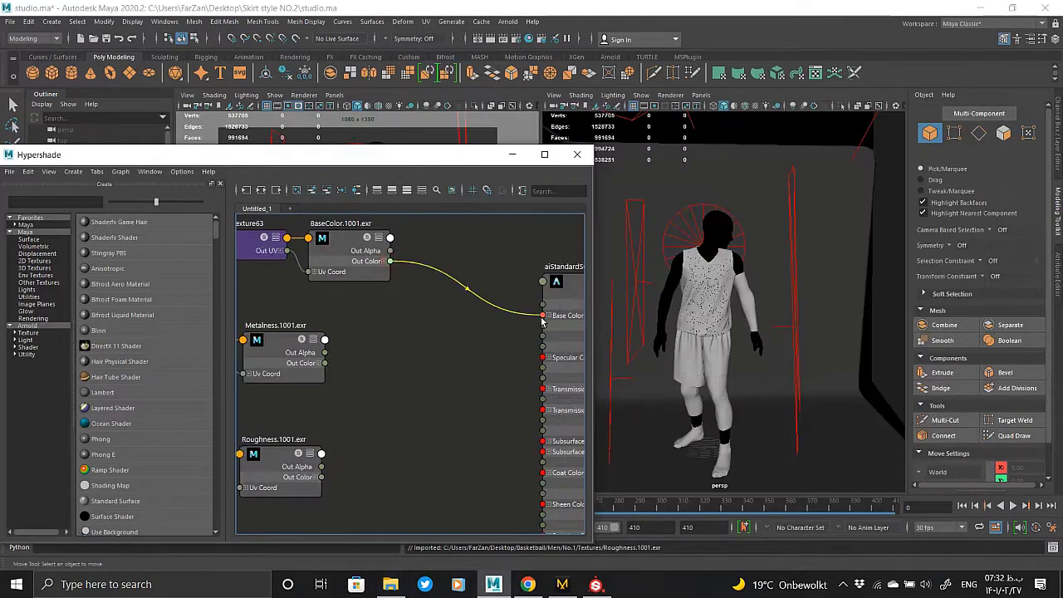
# - Connect BaseColor to the shader's Base Color and Roughness to Specular Roughness
pyautogui.scroll(2, 451, 311)
pyautogui.moveTo(542, 320); pyautogui.dragTo(404, 309)
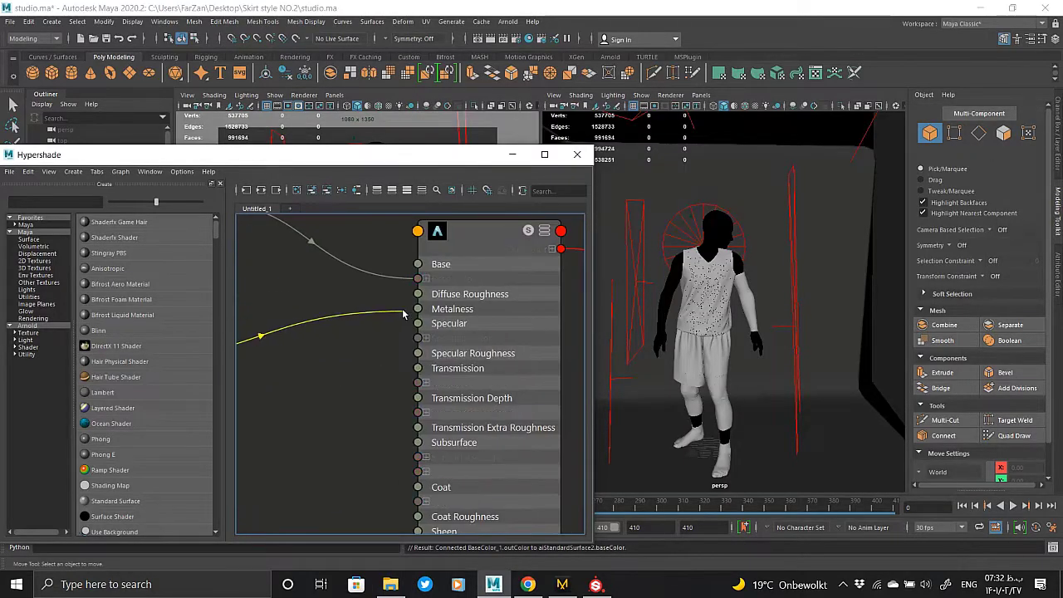
pyautogui.scroll(-3, 415, 349)
pyautogui.scroll(3, 432, 402)
pyautogui.scroll(1, 432, 402)
pyautogui.scroll(-3, 431, 402)
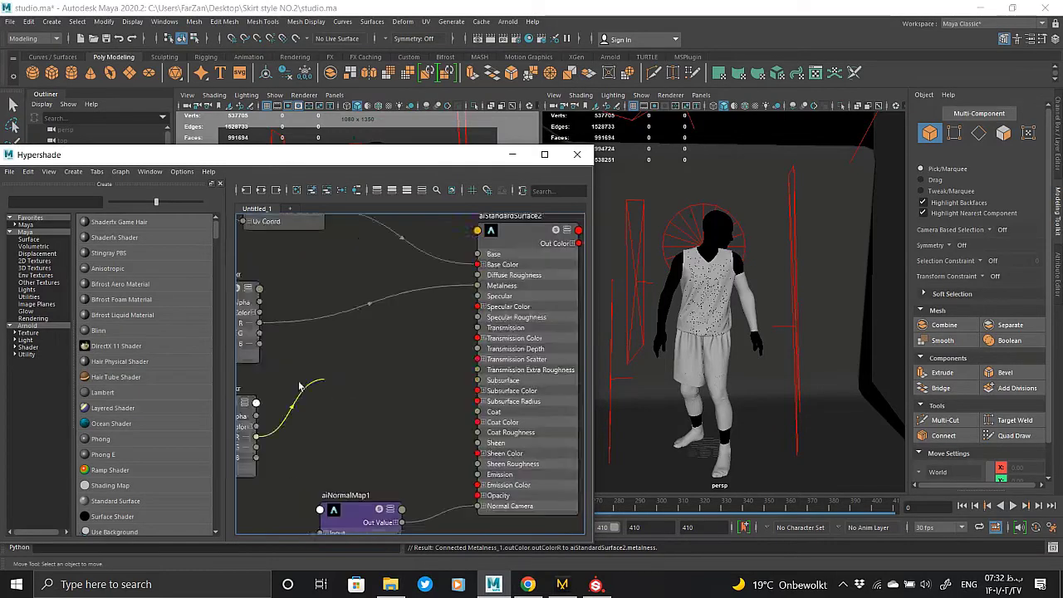
pyautogui.scroll(3, 333, 374)
pyautogui.moveTo(431, 402); pyautogui.dragTo(451, 309)
pyautogui.scroll(-3, 451, 309)
pyautogui.scroll(3, 333, 397)
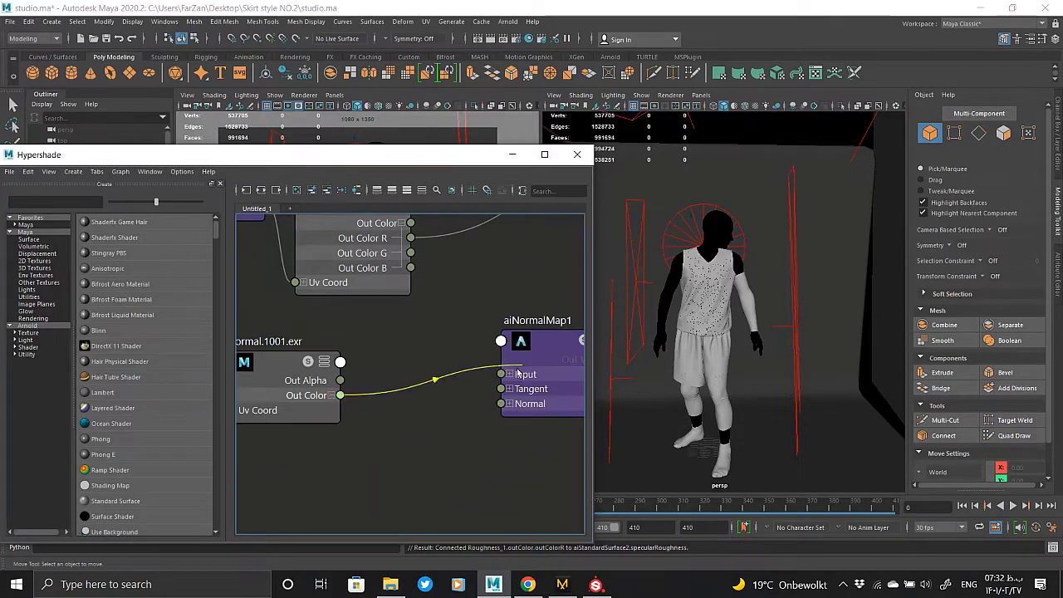
# - Wire the Normal map into aiNormalMap1's input and Height into displacementShader1's Displacement
pyautogui.moveTo(519, 374); pyautogui.dragTo(519, 374)
pyautogui.scroll(-3, 465, 333)
pyautogui.scroll(3, 397, 363)
pyautogui.moveTo(402, 437); pyautogui.dragTo(270, 383)
pyautogui.scroll(-3, 333, 416)
pyautogui.scroll(3, 270, 383)
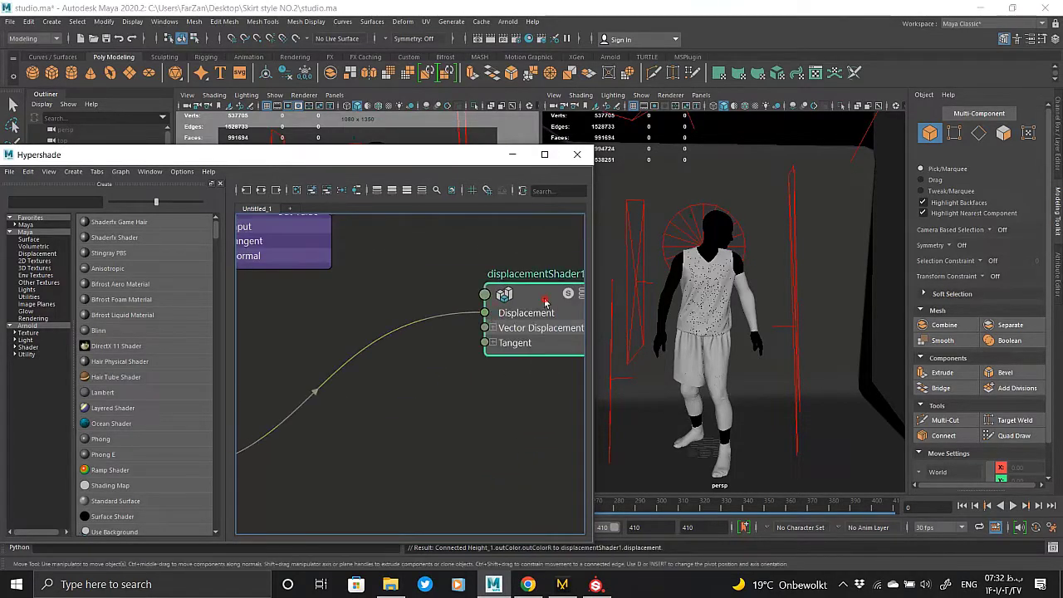
# - Inspect displacementShader1's attributes and frame the Arnold shader's inputs in the graph
pyautogui.click(1059, 275)
pyautogui.keyDown('alt'); pyautogui.moveTo(544, 283); pyautogui.dragTo(340, 352, button='middle'); pyautogui.keyUp('alt')
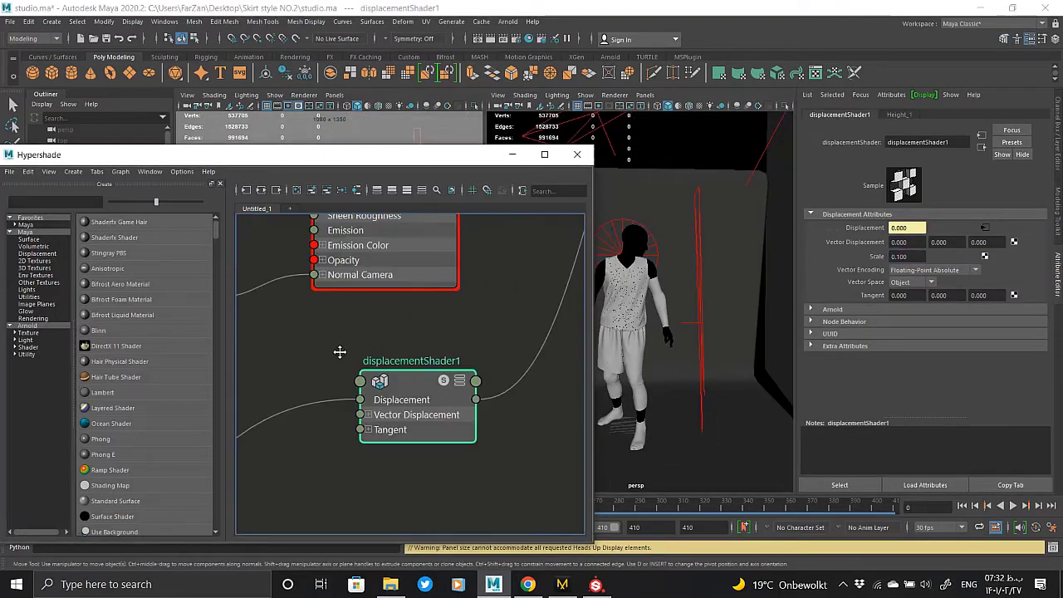
pyautogui.scroll(-3, 444, 375)
pyautogui.keyDown('alt'); pyautogui.moveTo(444, 375); pyautogui.dragTo(408, 277, button='middle'); pyautogui.keyUp('alt')
pyautogui.press('f')
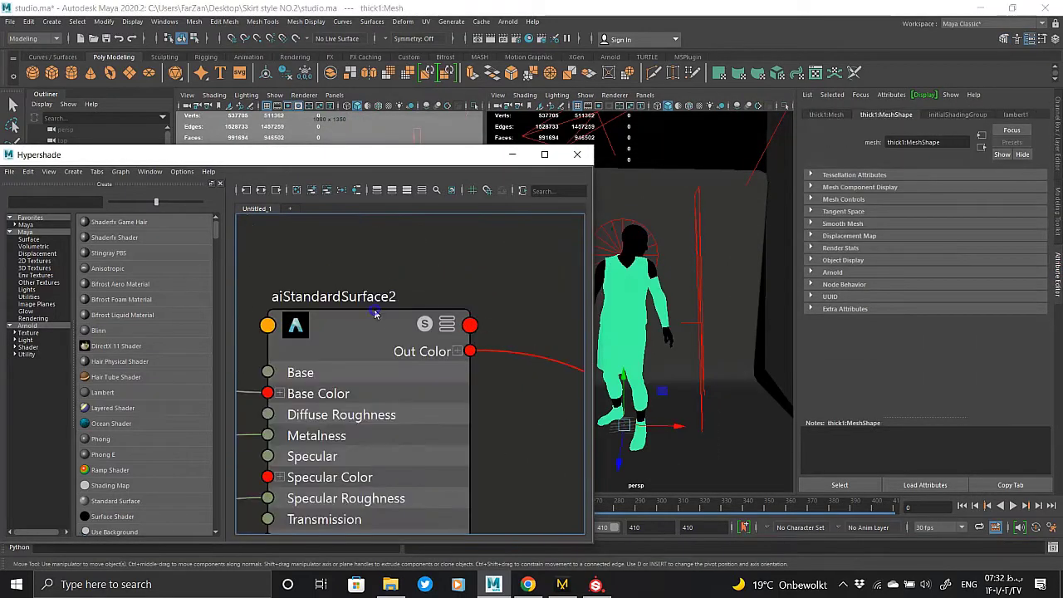
pyautogui.keyDown('alt'); pyautogui.moveTo(333, 265); pyautogui.dragTo(467, 265, button='middle'); pyautogui.keyUp('alt')
# - Set the BaseColor file node's UV Tiling Mode to UDIM (Mari)
pyautogui.click(689, 380)
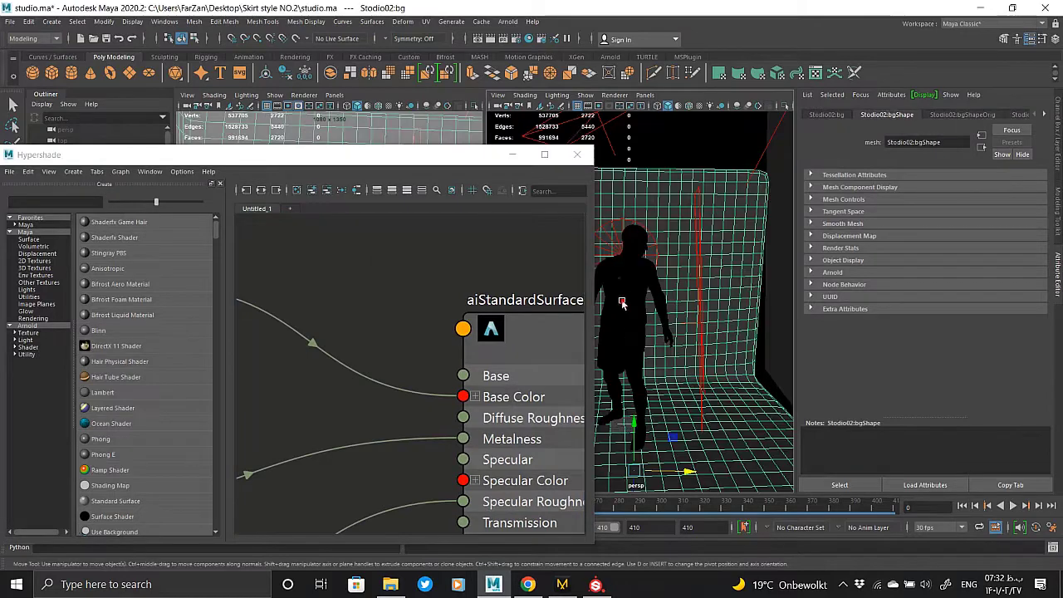
pyautogui.click(621, 304)
pyautogui.click(316, 287)
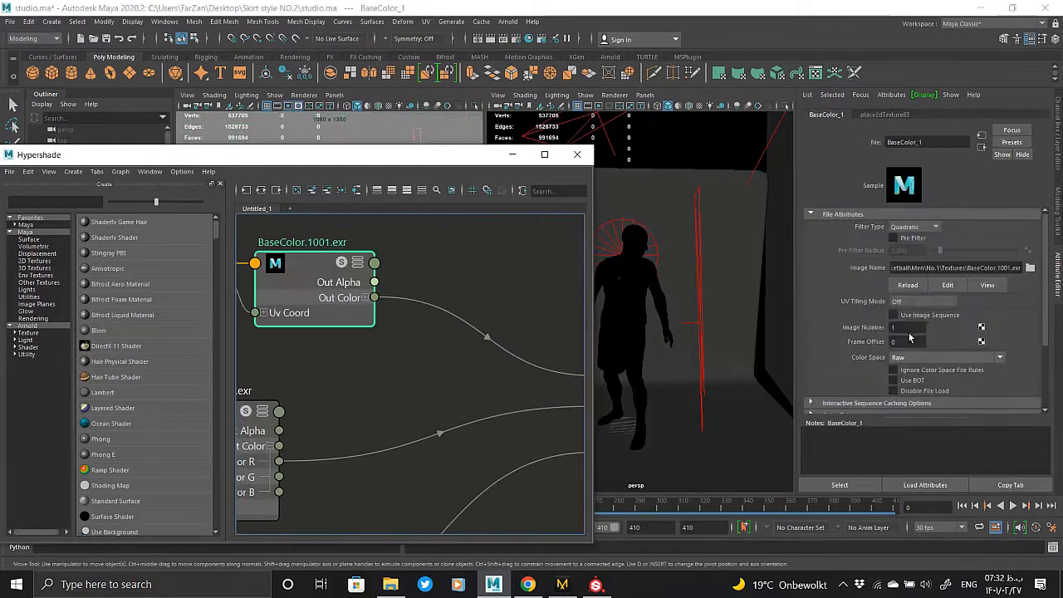
pyautogui.click(900, 300)
pyautogui.click(908, 347)
# - Switch the Metalness, Roughness and Normal file nodes to UDIM (Mari) tiling
pyautogui.click(257, 432)
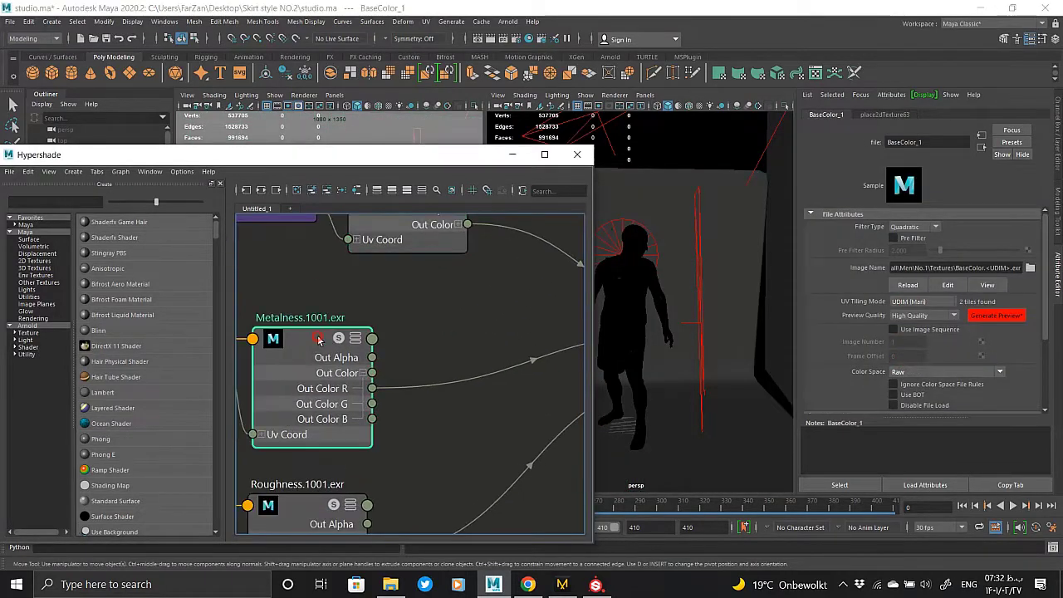
pyautogui.click(900, 304)
pyautogui.click(907, 346)
pyautogui.click(299, 511)
pyautogui.click(900, 301)
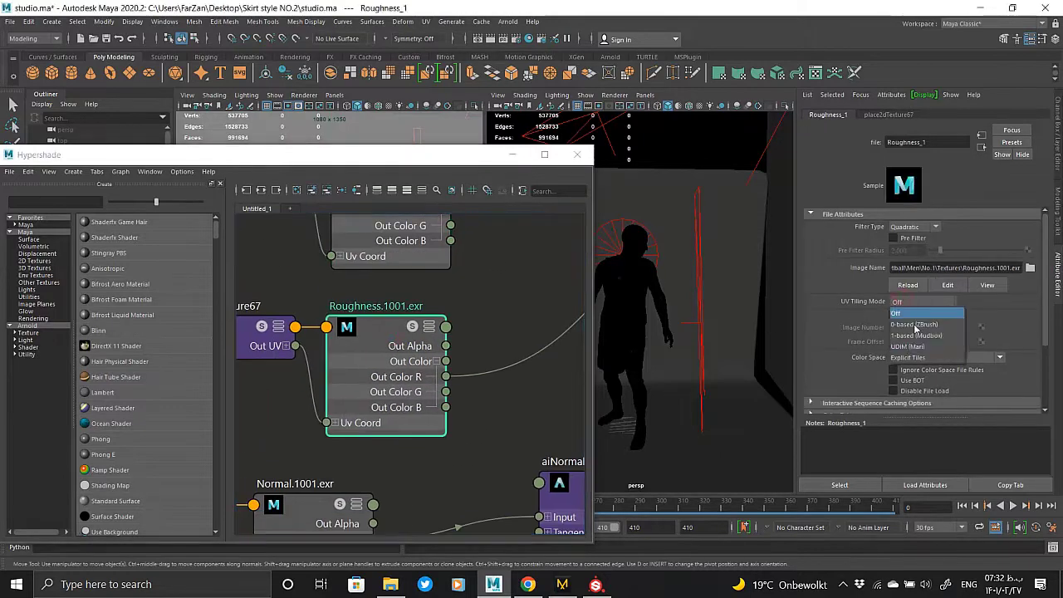
pyautogui.click(907, 346)
pyautogui.click(299, 511)
pyautogui.click(900, 301)
pyautogui.click(908, 346)
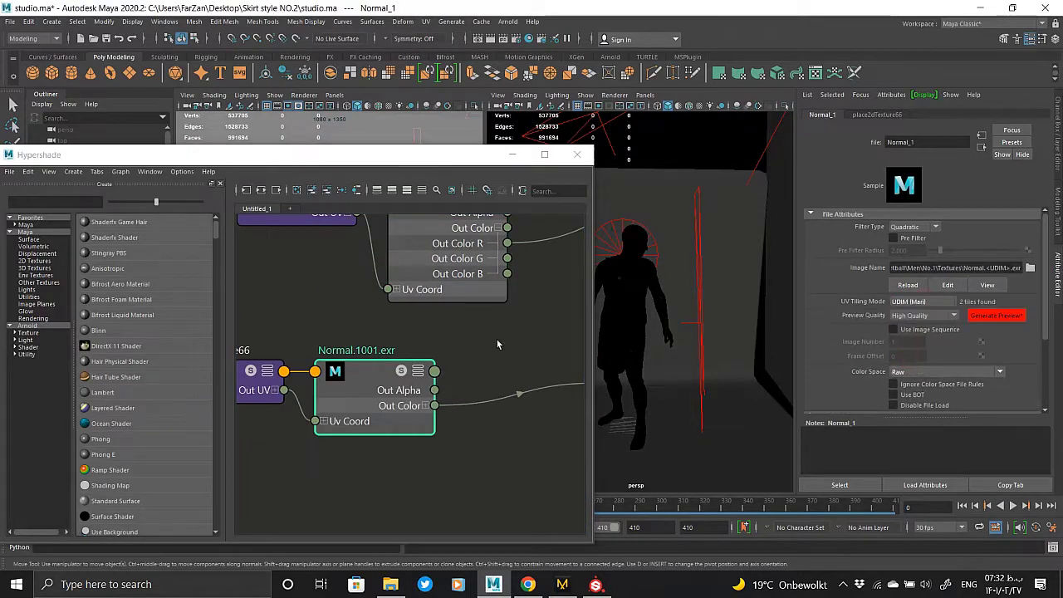
# - Set the Height file node to UDIM (Mari), then bring the BaseColor and Metalness nodes into view
pyautogui.scroll(-5, 479, 402)
pyautogui.click(479, 402)
pyautogui.press('f')
pyautogui.click(912, 345)
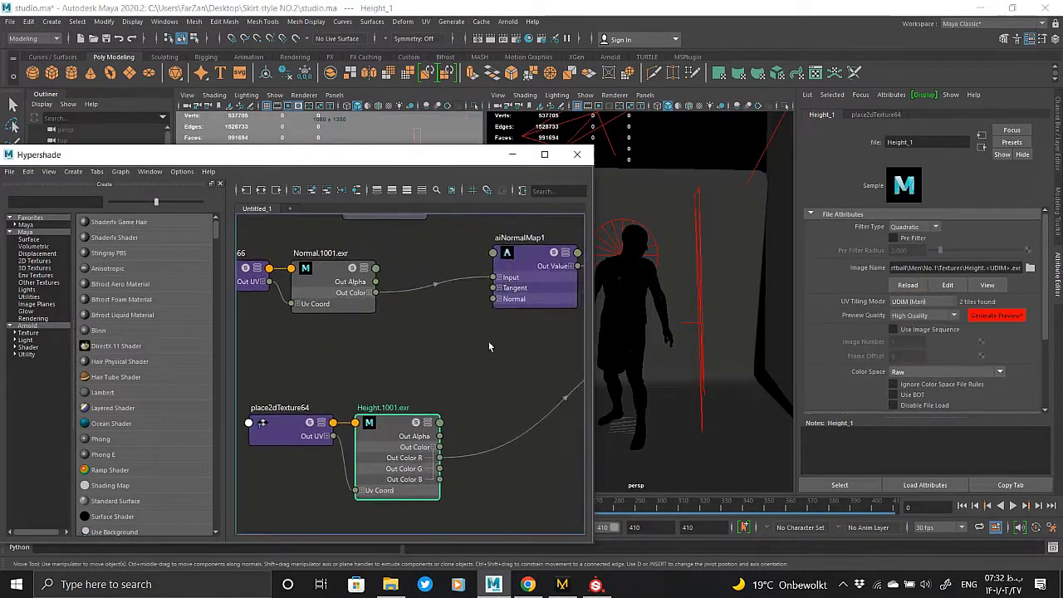
pyautogui.scroll(-3, 501, 249)
pyautogui.scroll(2, 422, 297)
pyautogui.scroll(2, 282, 364)
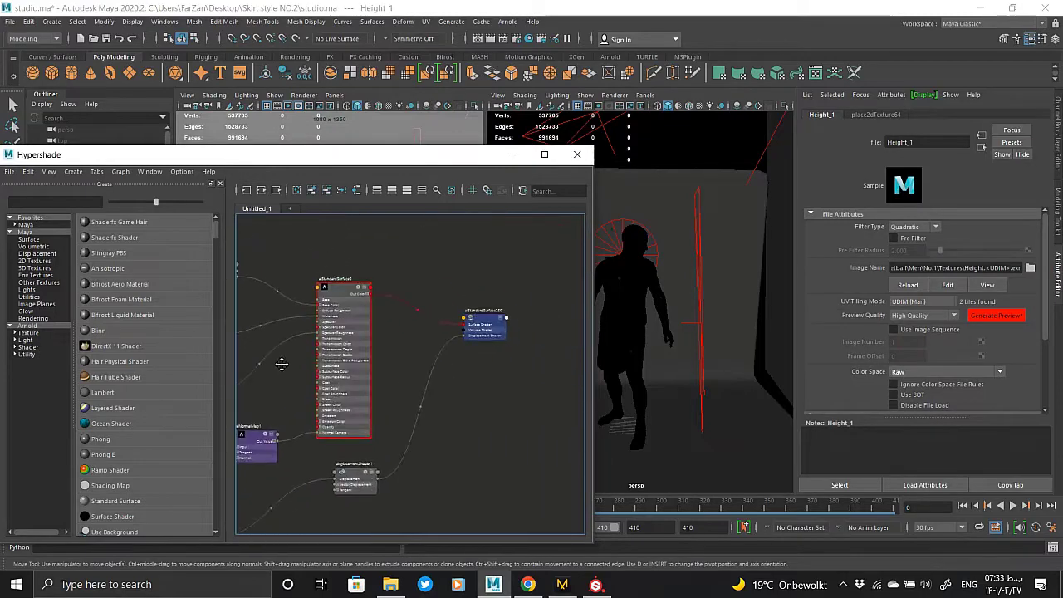
pyautogui.click(632, 295)
pyautogui.scroll(3, 328, 301)
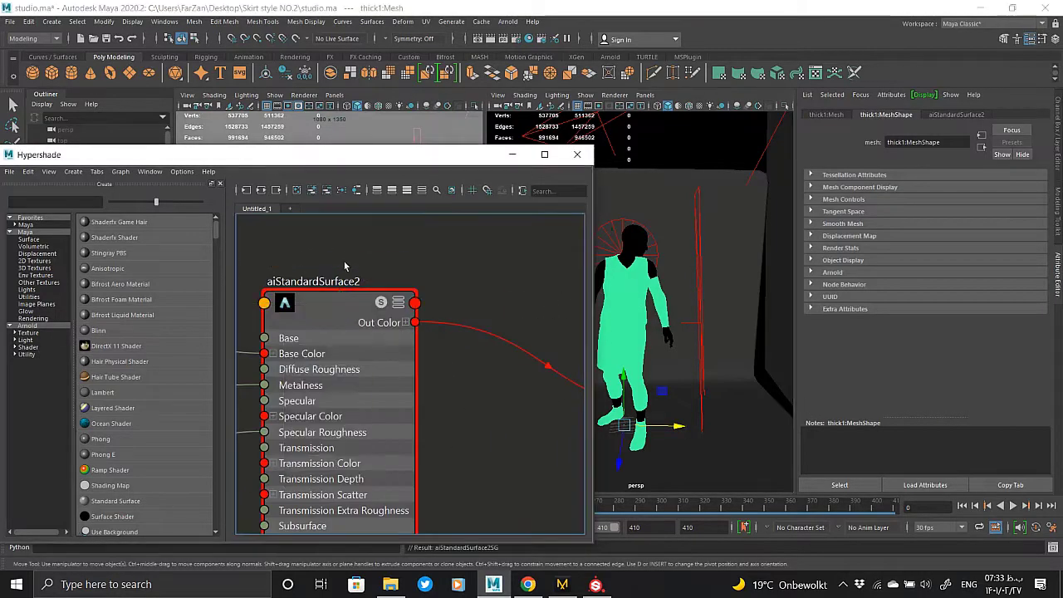
pyautogui.keyDown('alt'); pyautogui.moveTo(345, 268); pyautogui.dragTo(405, 242, button='middle'); pyautogui.keyUp('alt')
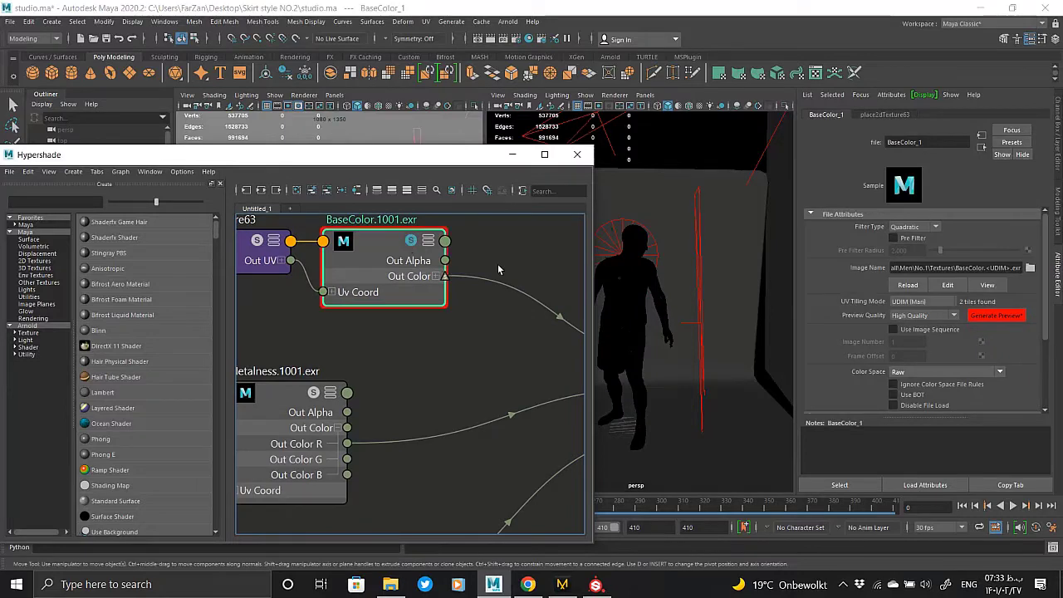
# - Minimize Hypershade and check the viewport shading options without changing them
pyautogui.click(512, 154)
pyautogui.scroll(3, 622, 316)
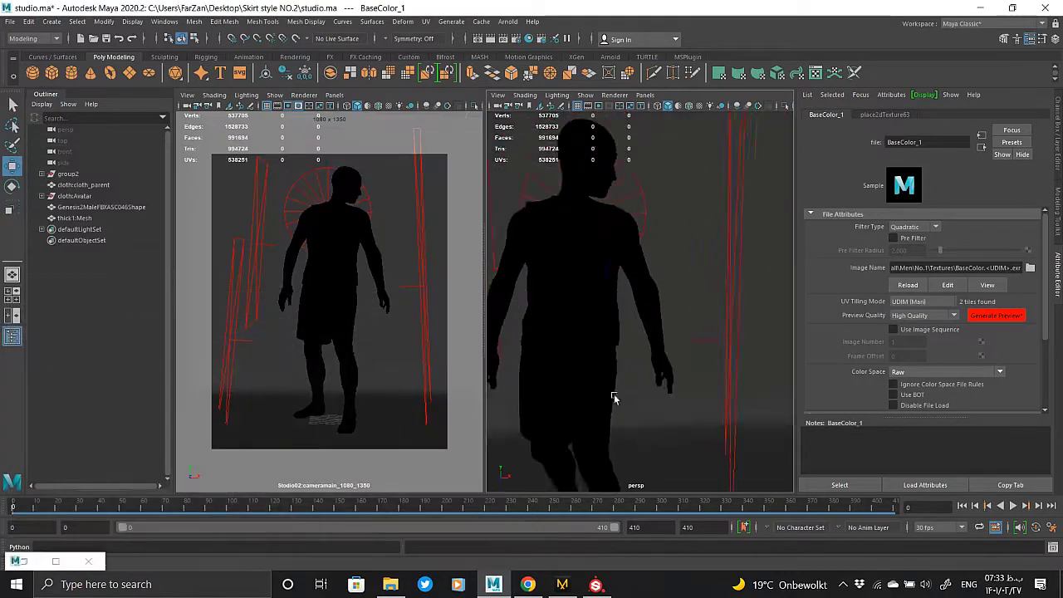
pyautogui.scroll(2, 621, 316)
pyautogui.click(525, 95)
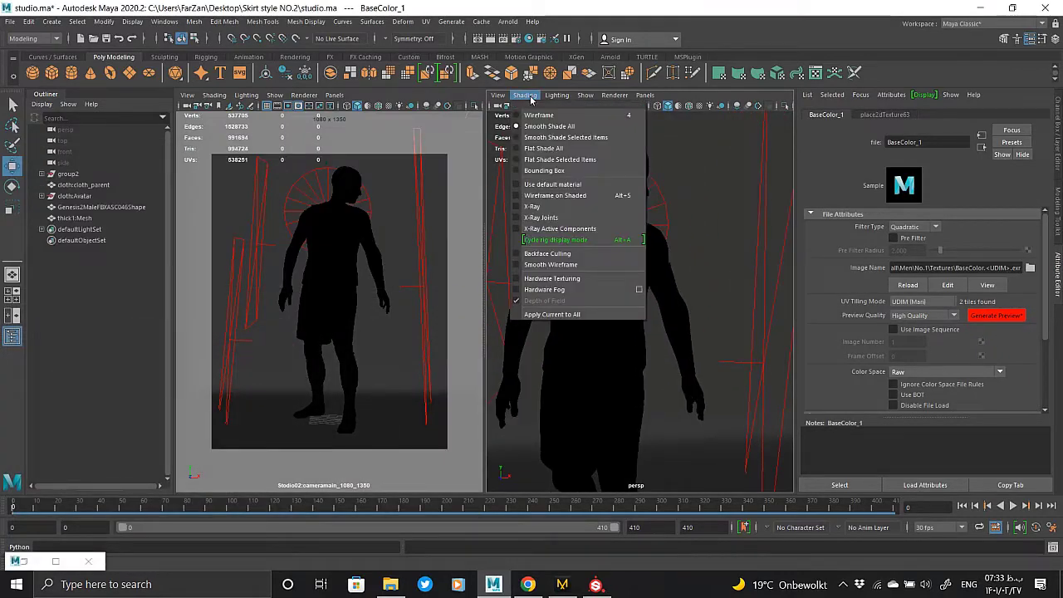
pyautogui.click(603, 289)
pyautogui.scroll(-2, 603, 290)
pyautogui.scroll(-2, 593, 295)
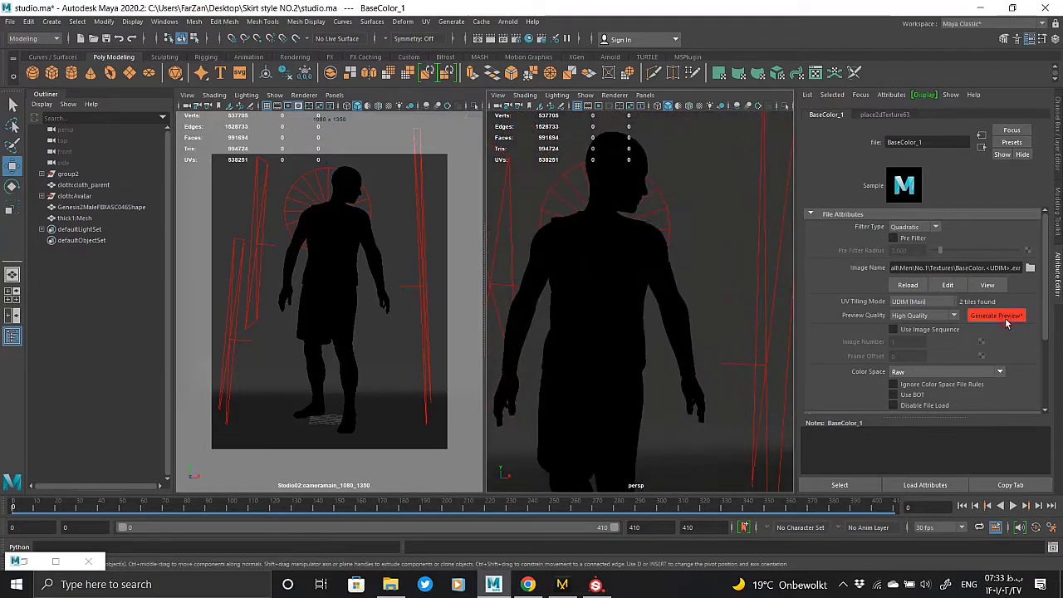
# - Generate a preview for the BaseColor.1001.exr node, then view the textured uniform in the viewport
pyautogui.click(51, 565)
pyautogui.scroll(-2, 354, 356)
pyautogui.scroll(4, 540, 313)
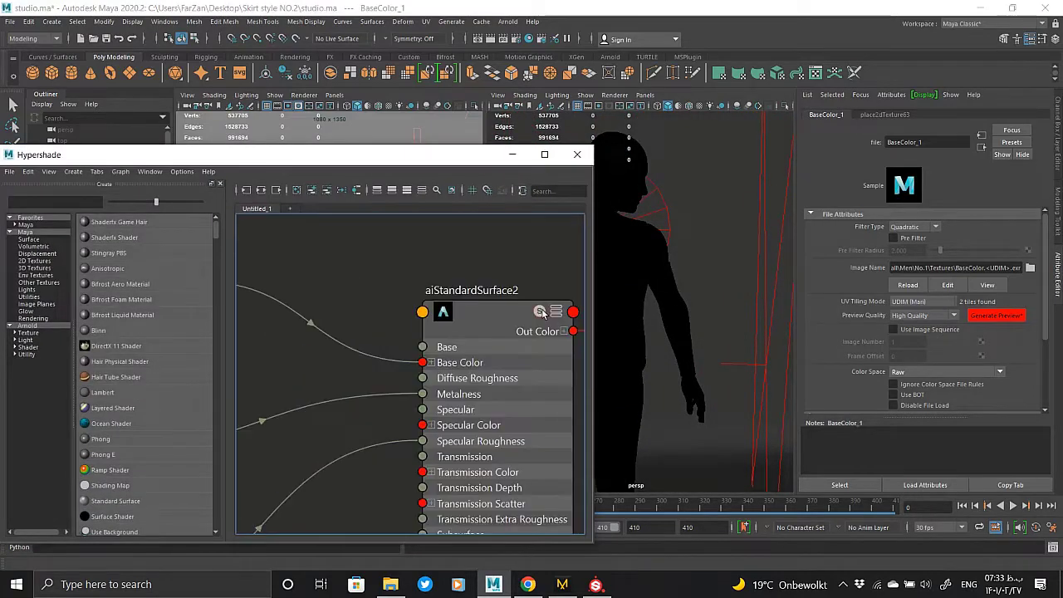
pyautogui.click(539, 313)
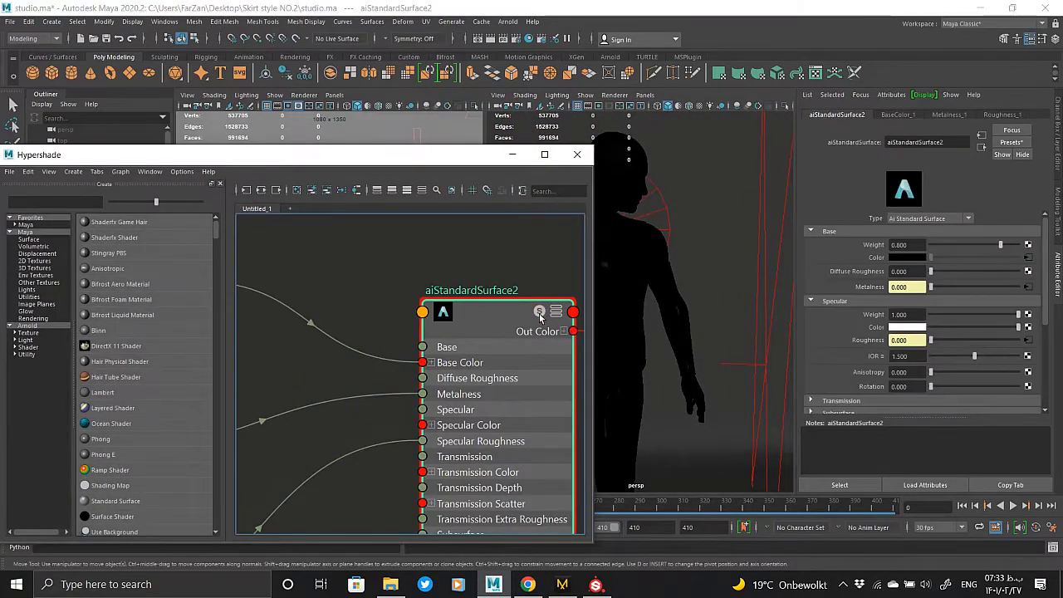
pyautogui.keyDown('alt'); pyautogui.moveTo(539, 315); pyautogui.dragTo(797, 349, button='middle'); pyautogui.keyUp('alt')
pyautogui.click(390, 303)
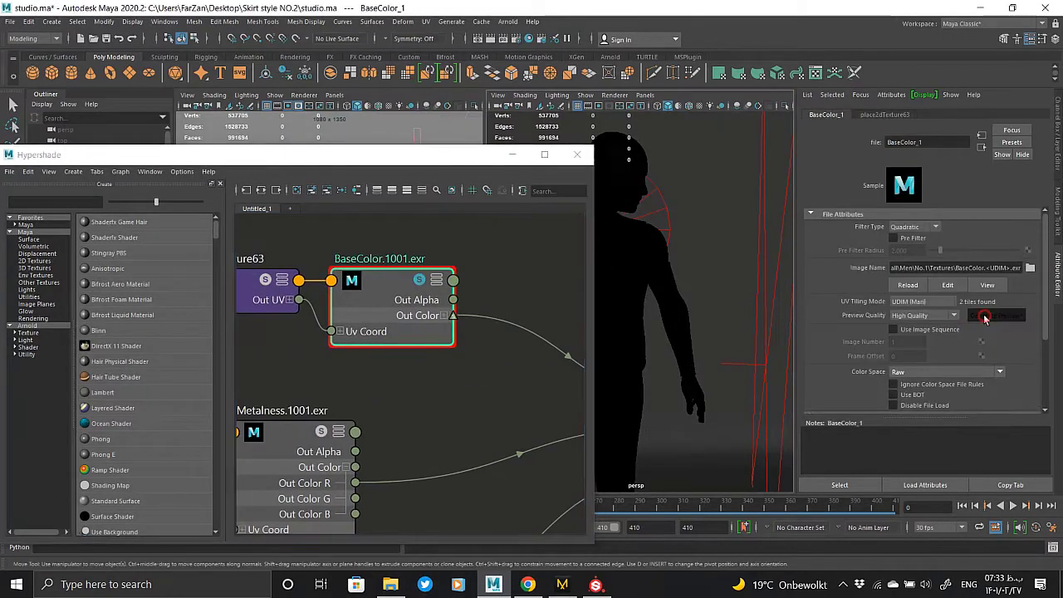
pyautogui.click(666, 255)
pyautogui.click(638, 298)
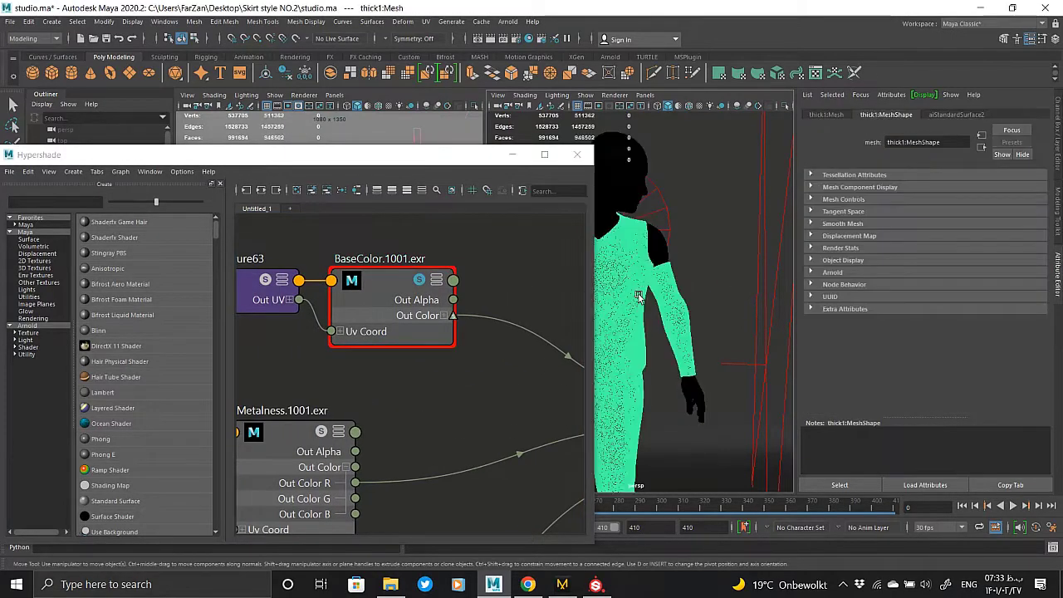
pyautogui.click(511, 157)
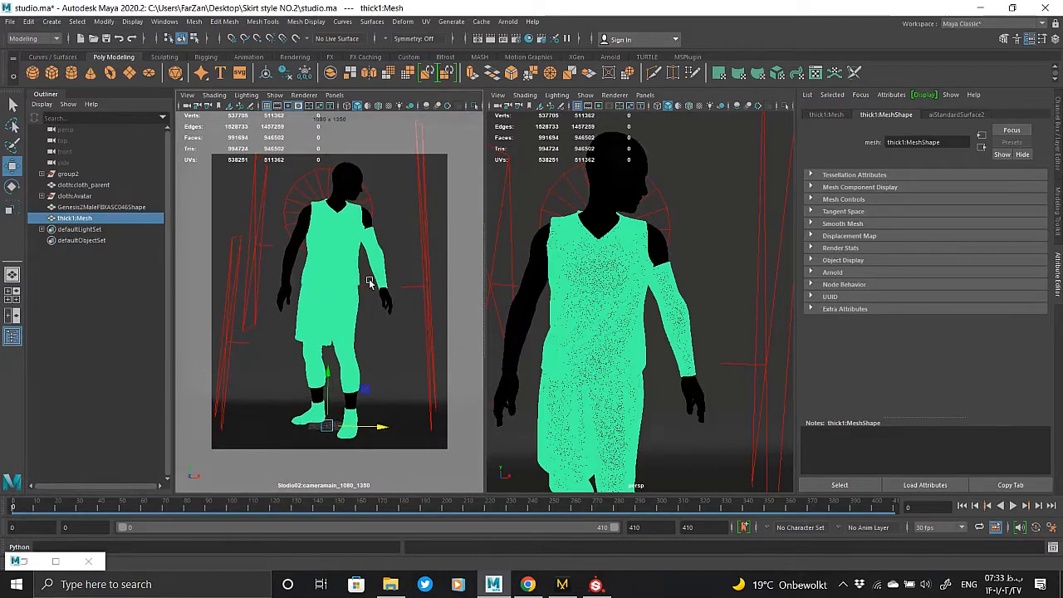
pyautogui.keyDown('alt'); pyautogui.moveTo(366, 282); pyautogui.dragTo(360, 281); pyautogui.keyUp('alt')
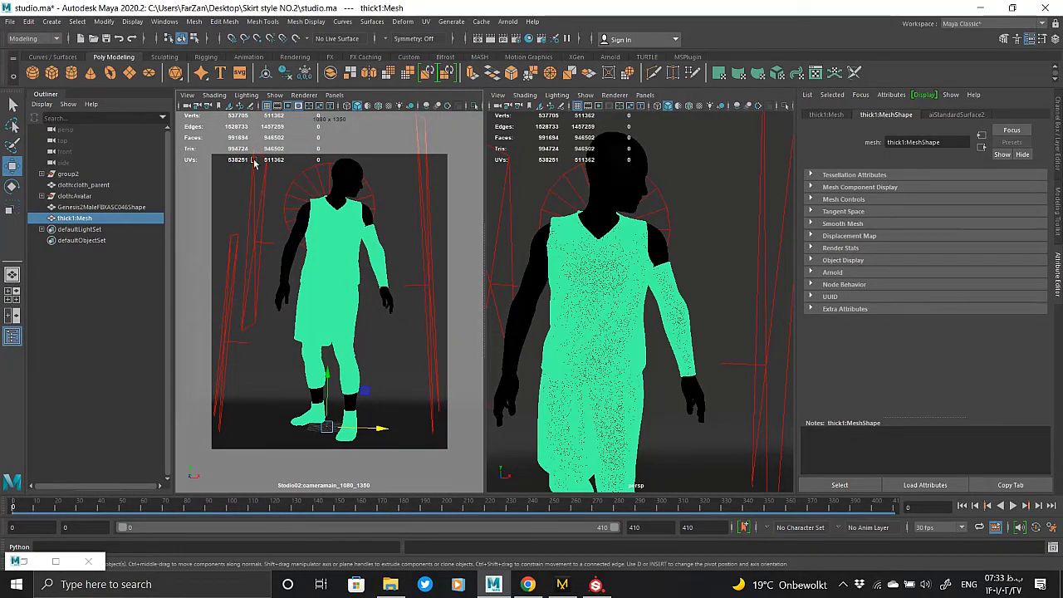
# - Open the Arnold RenderView, narrow its window and render the Studio02 camera at 1080x1350
pyautogui.click(507, 21)
pyautogui.click(536, 42)
pyautogui.click(107, 93)
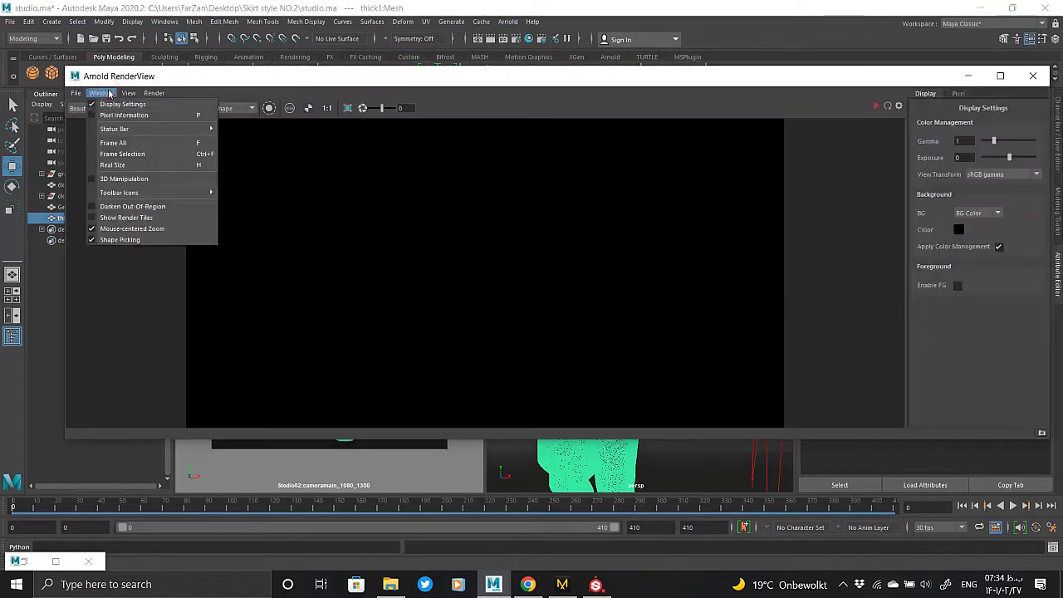
pyautogui.click(109, 93)
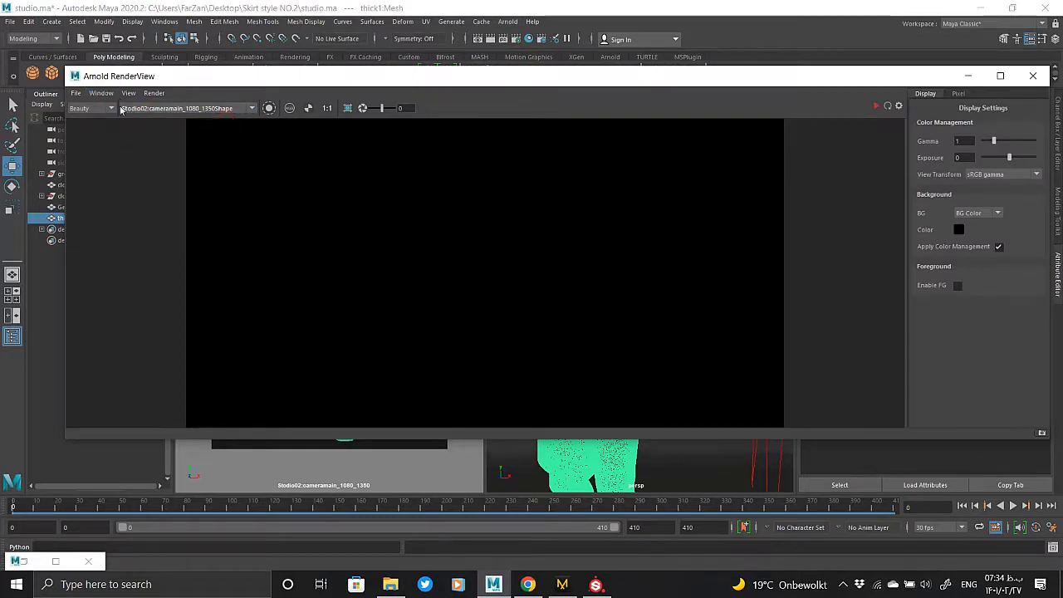
pyautogui.moveTo(1049, 136); pyautogui.dragTo(729, 136)
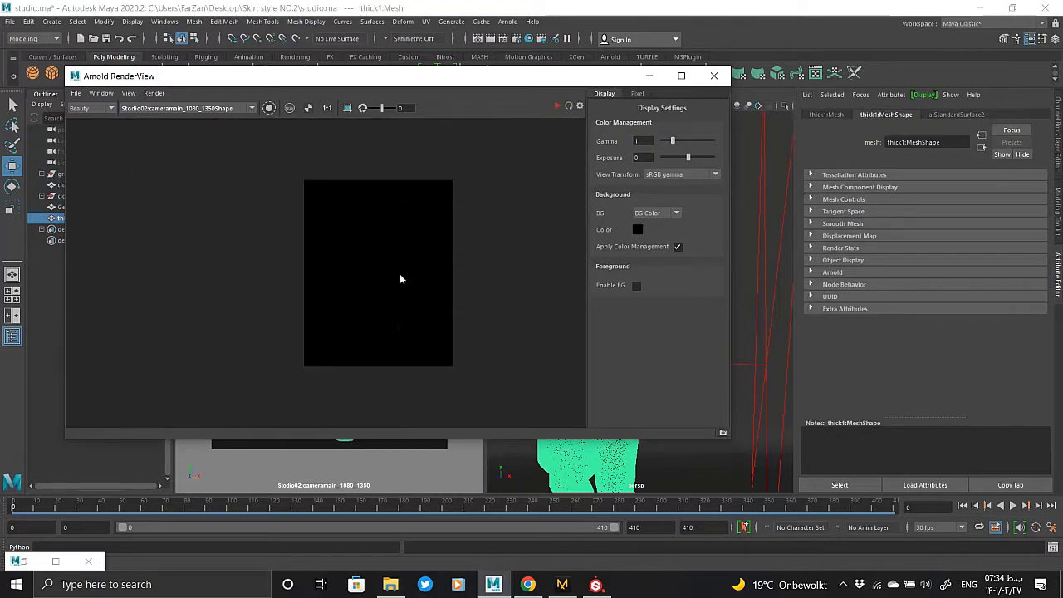
pyautogui.click(595, 8)
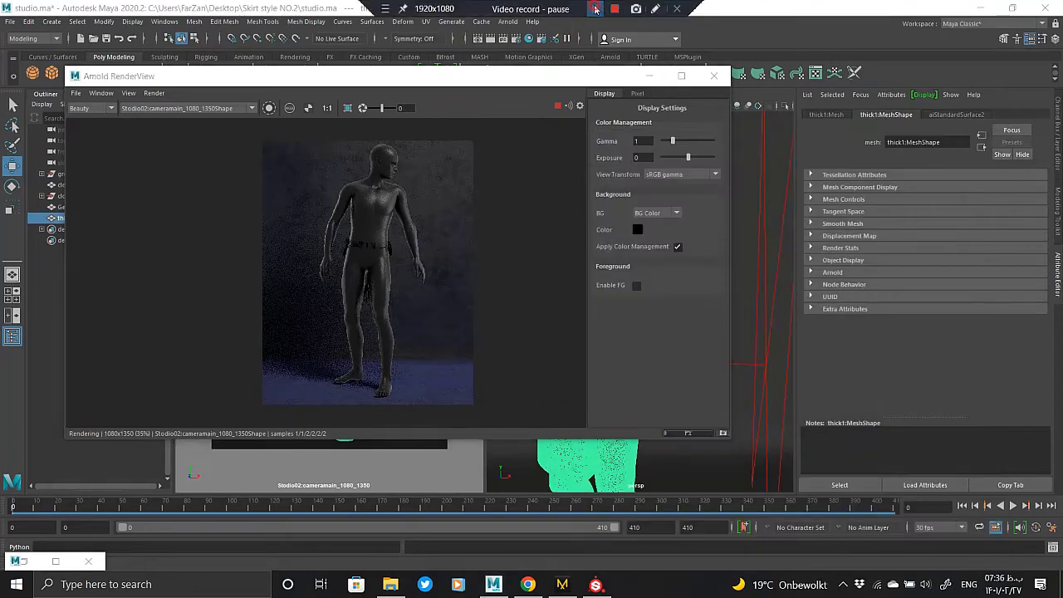
# - Minimize the RenderView and create a new aiStandardSurface4 shader in Hypershade
pyautogui.click(649, 75)
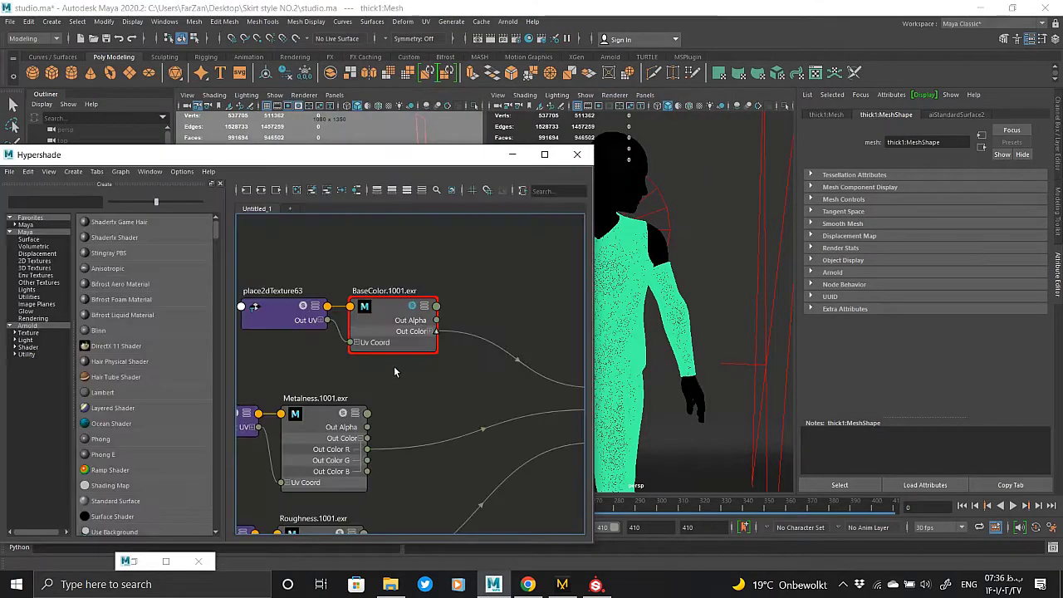
pyautogui.scroll(-3, 487, 393)
pyautogui.scroll(5, 487, 393)
pyautogui.scroll(-3, 471, 386)
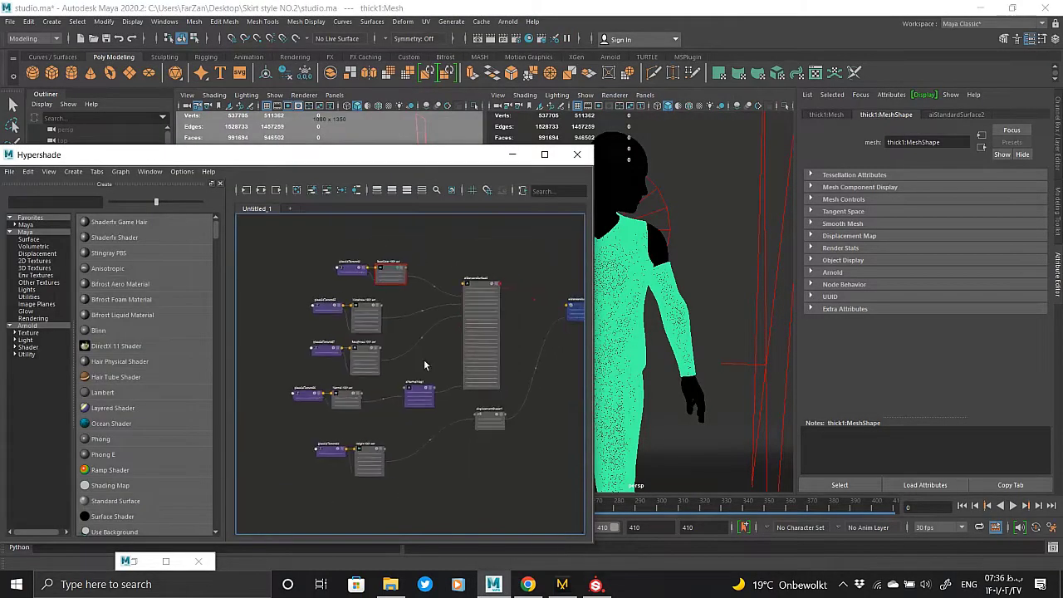
pyautogui.click(554, 312)
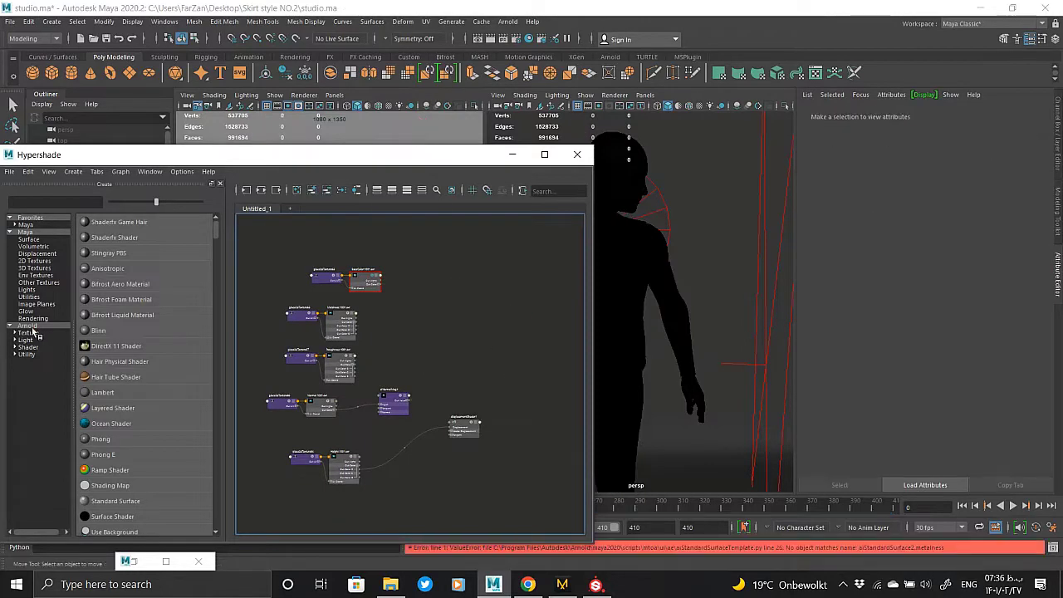
pyautogui.click(469, 265)
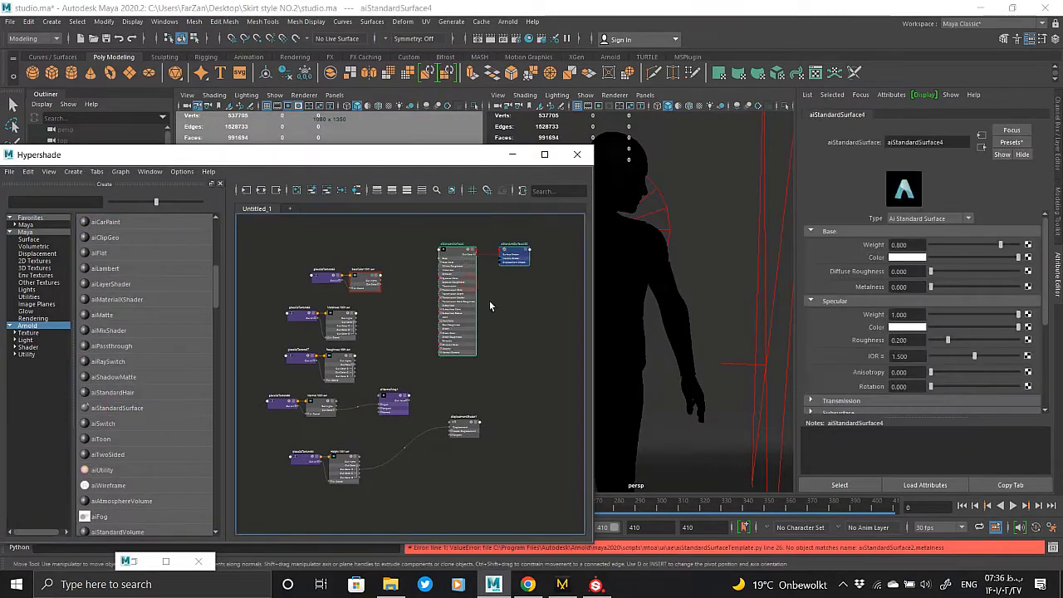
pyautogui.scroll(3, 431, 352)
# - Connect the BaseColor, Metalness and Roughness textures to aiStandardSurface4's matching inputs
pyautogui.moveTo(356, 257); pyautogui.dragTo(432, 288)
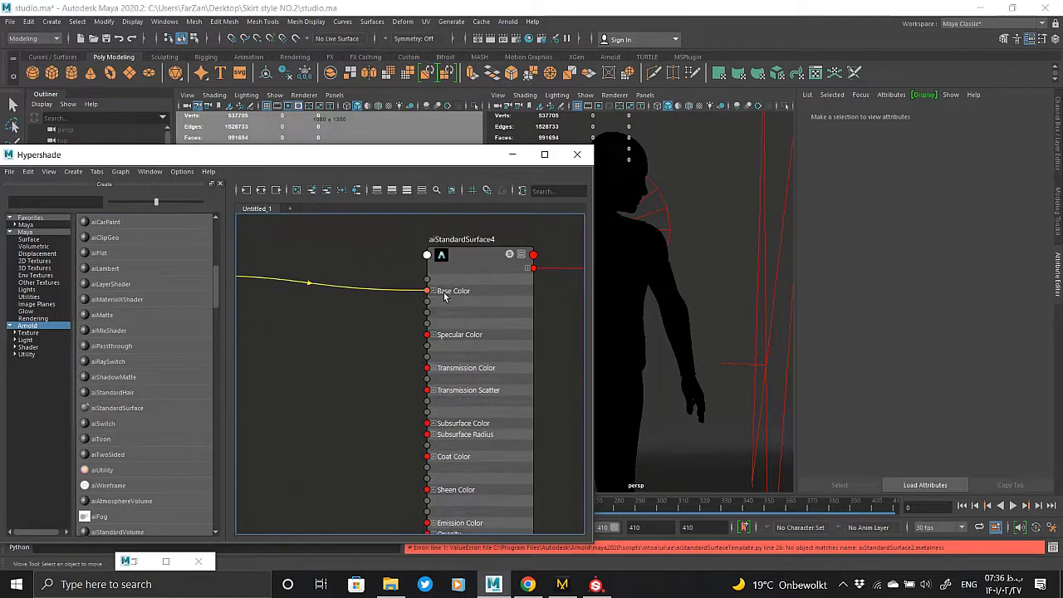
pyautogui.scroll(-2, 443, 322)
pyautogui.scroll(3, 413, 358)
pyautogui.moveTo(413, 358); pyautogui.dragTo(391, 324)
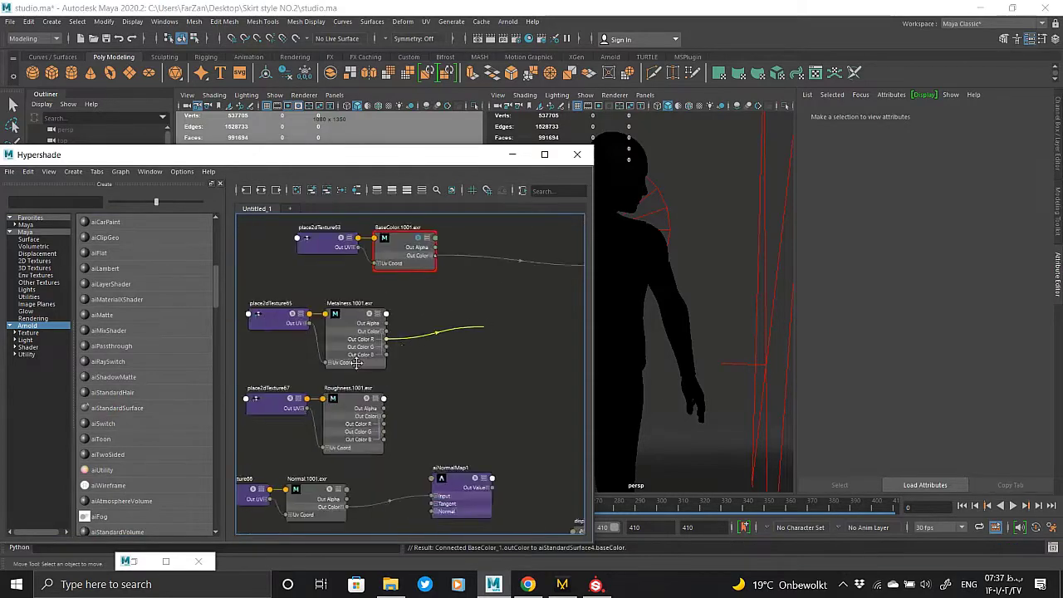
pyautogui.scroll(3, 454, 333)
pyautogui.moveTo(455, 333); pyautogui.dragTo(416, 322)
pyautogui.scroll(-3, 415, 322)
pyautogui.scroll(3, 357, 405)
pyautogui.scroll(-3, 382, 382)
pyautogui.moveTo(357, 405)
pyautogui.mouseDown()
pyautogui.moveTo(383, 382)
pyautogui.moveTo(320, 439)
pyautogui.mouseUp()
pyautogui.scroll(3, 493, 337)
pyautogui.scroll(-3, 415, 412)
pyautogui.scroll(3, 441, 416)
pyautogui.scroll(-3, 320, 439)
pyautogui.scroll(-3, 388, 370)
pyautogui.scroll(3, 426, 357)
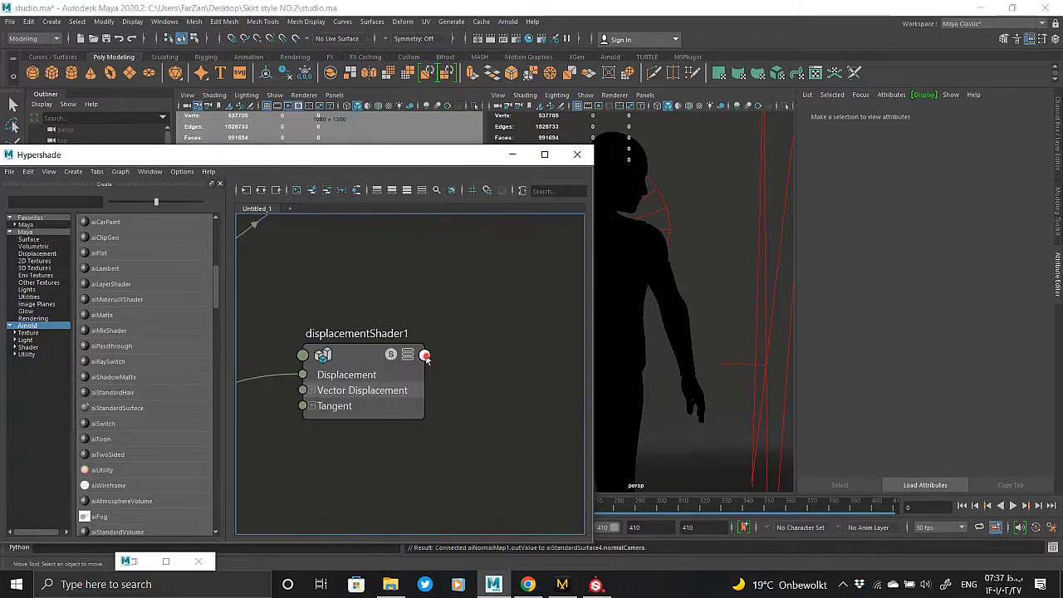
pyautogui.scroll(3, 424, 322)
# - Connect displacementShader1 to the shading group's Displacement Shader input
pyautogui.moveTo(425, 323); pyautogui.dragTo(417, 446)
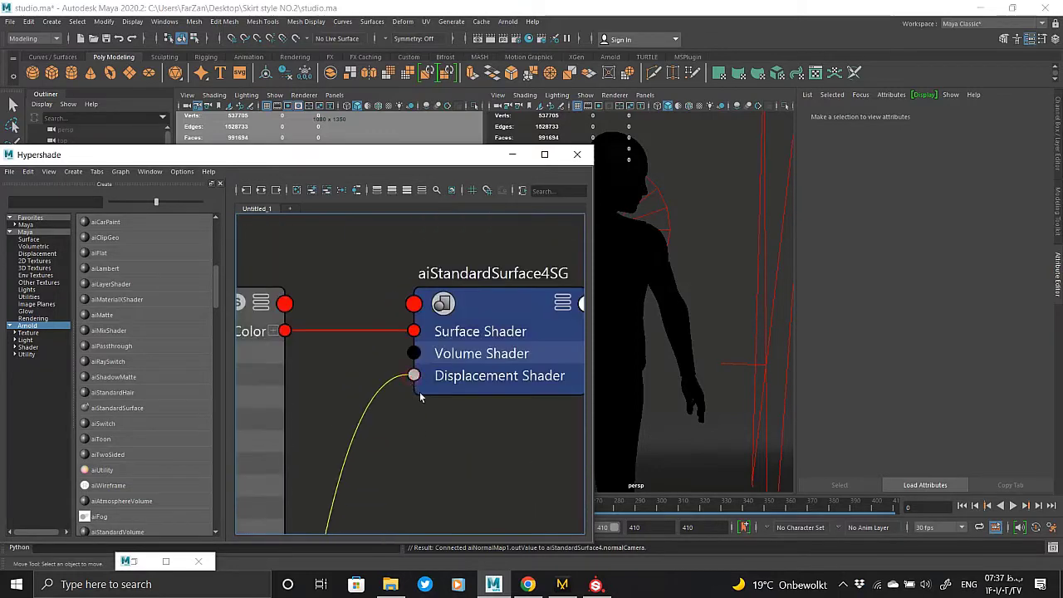
pyautogui.moveTo(419, 397); pyautogui.dragTo(420, 397)
pyautogui.scroll(-5, 419, 397)
# - Select the thick1 uniform mesh, close Hypershade and launch the Arnold interactive render
pyautogui.click(625, 279)
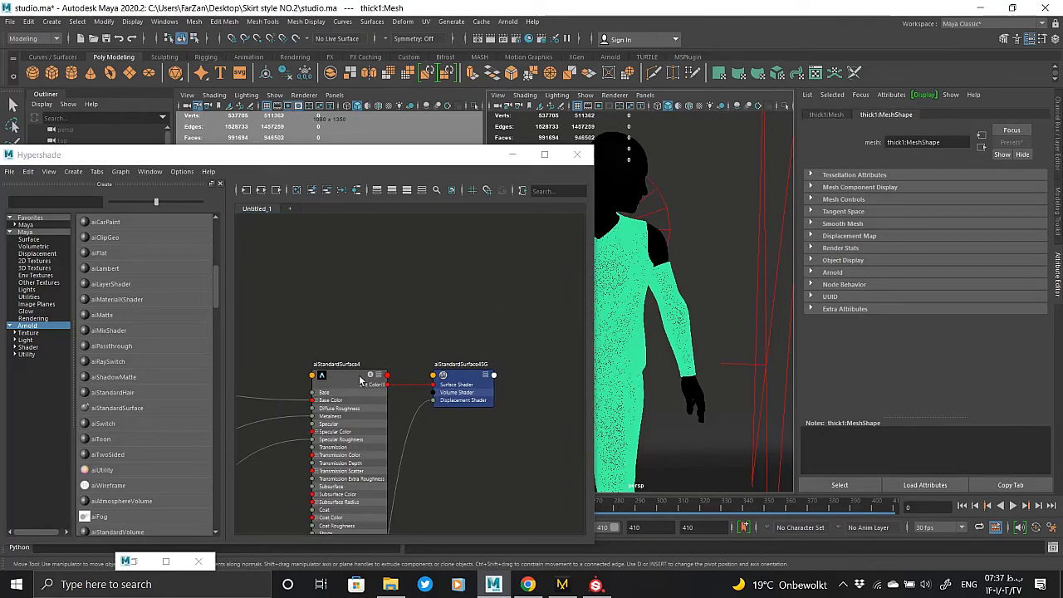
pyautogui.scroll(3, 361, 380)
pyautogui.moveTo(451, 326); pyautogui.dragTo(450, 315, button='right')
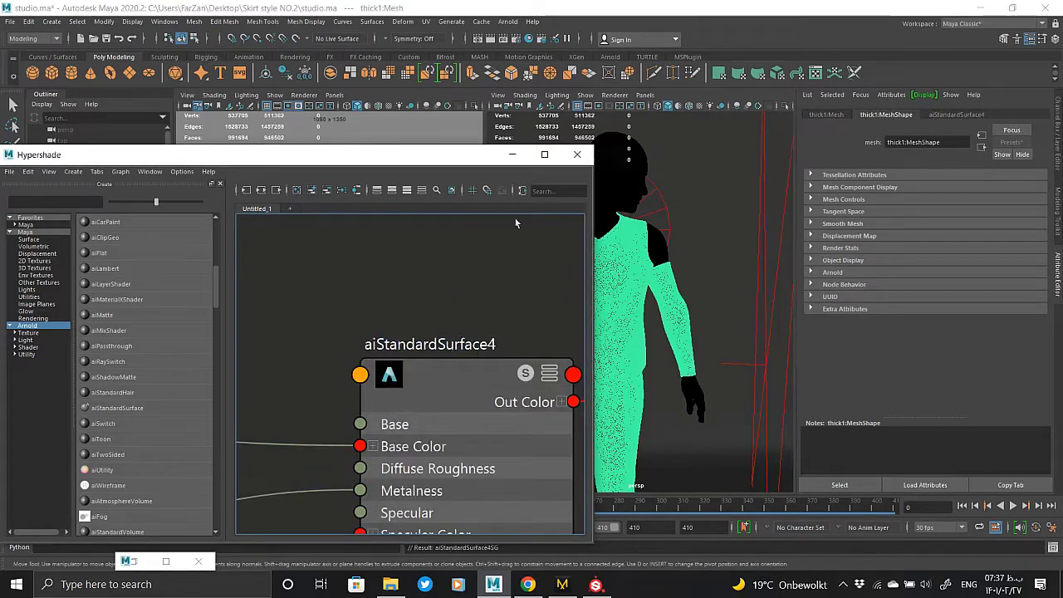
pyautogui.click(578, 154)
pyautogui.click(492, 39)
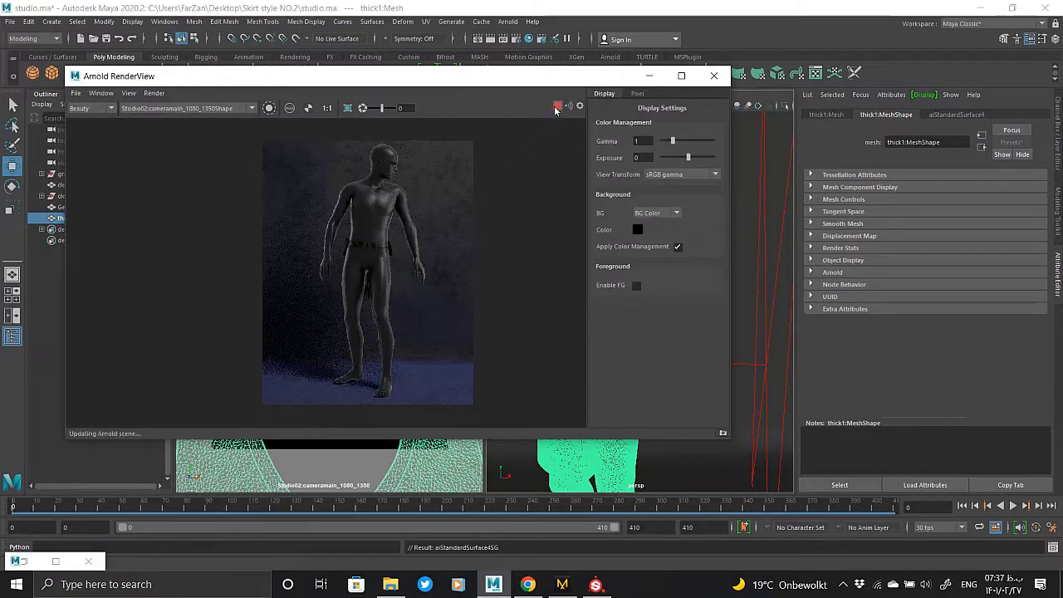
# - Reopen the Arnold RenderView with Hypershade minimized and the Output Window closed
pyautogui.click(713, 76)
pyautogui.click(507, 21)
pyautogui.click(565, 52)
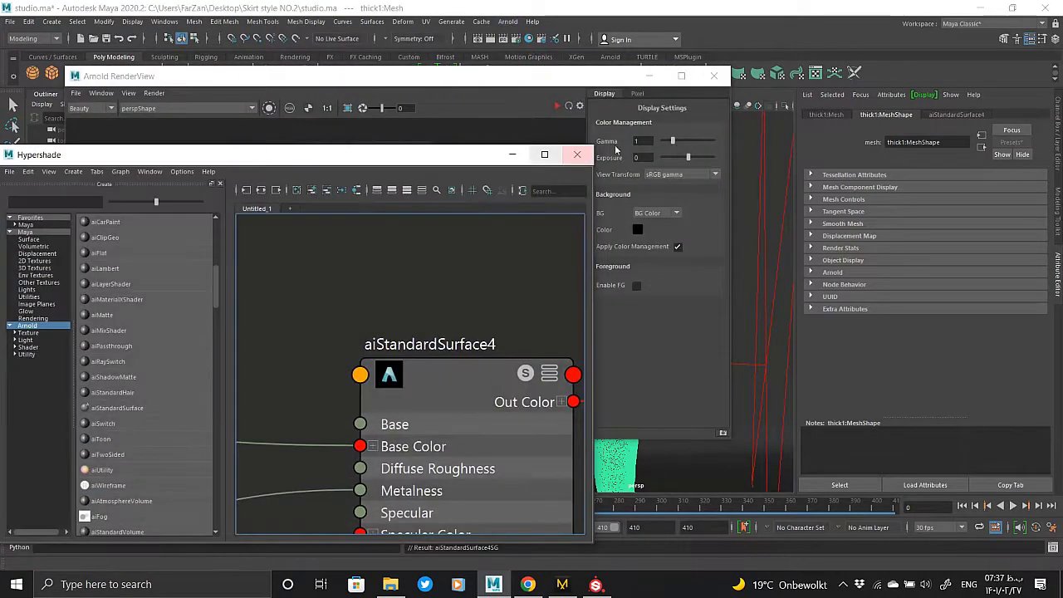
pyautogui.click(649, 75)
pyautogui.click(512, 155)
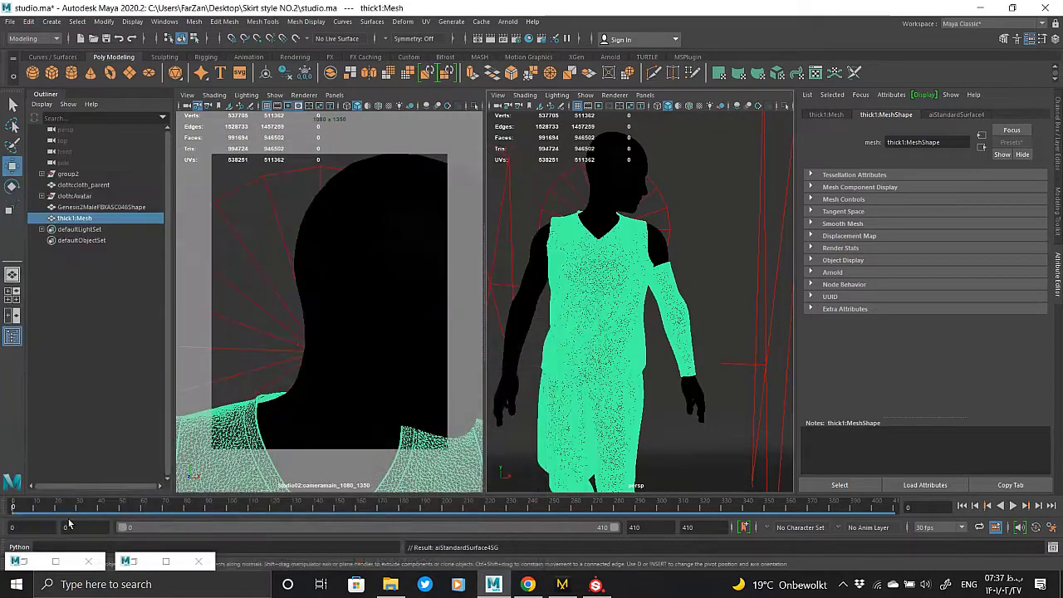
pyautogui.click(27, 564)
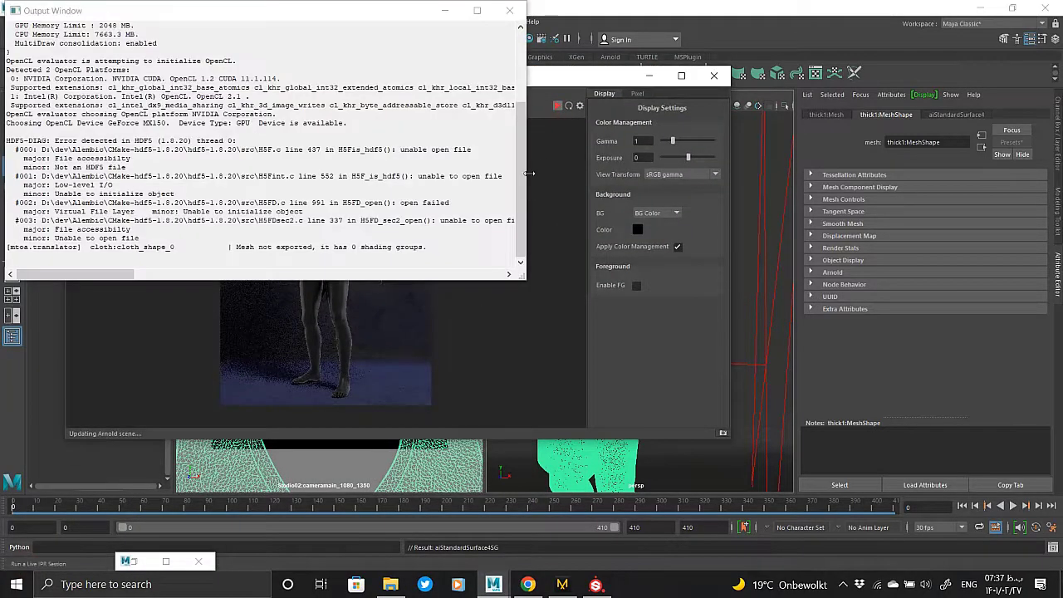
pyautogui.click(512, 10)
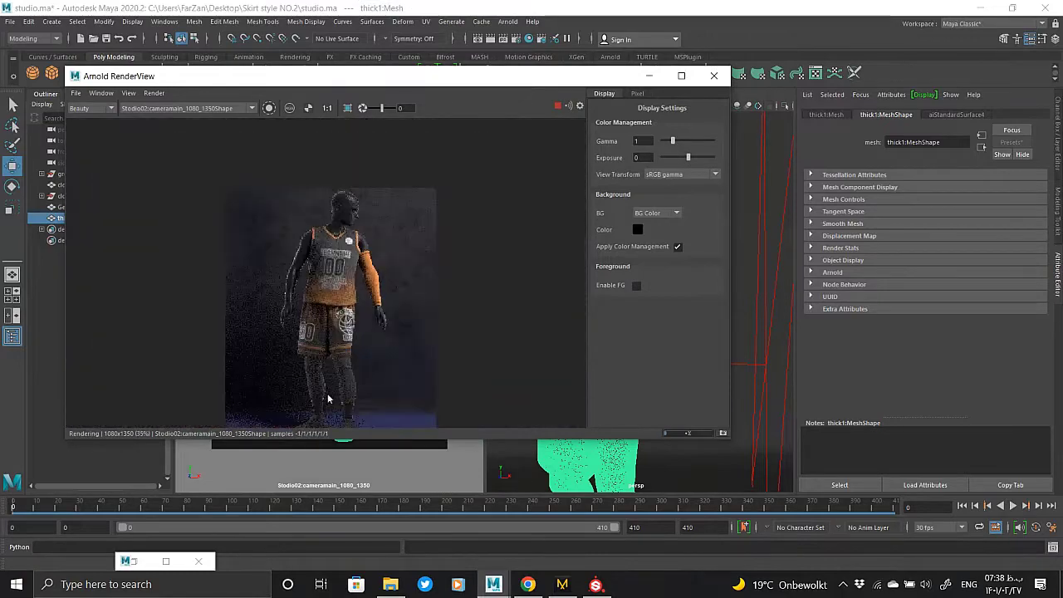
# - Zoom in and out on the Arnold render to inspect the TEAMNAME 00 jersey and shorts
pyautogui.scroll(3, 329, 400)
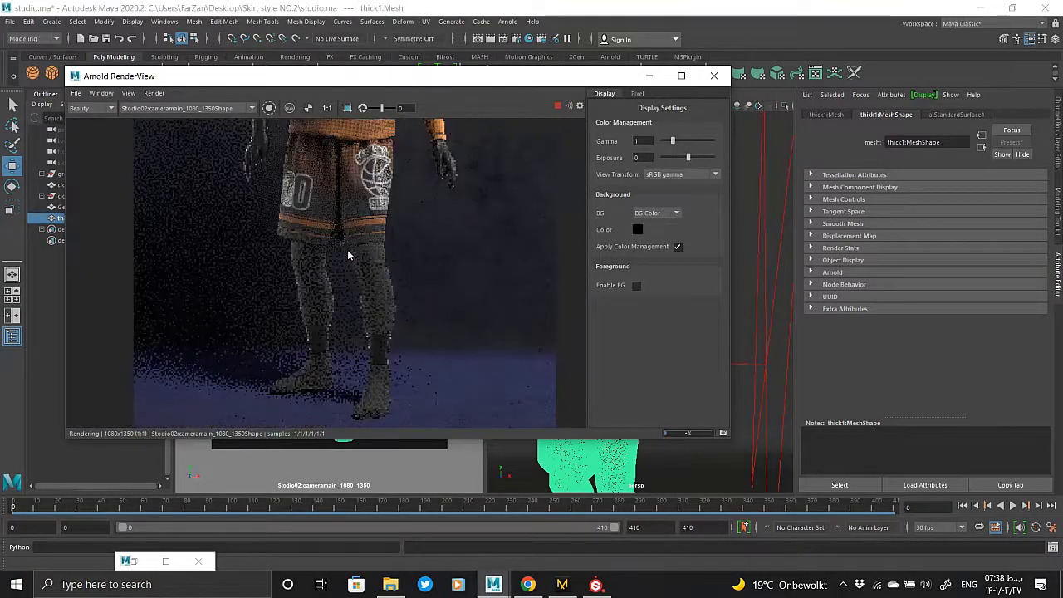
pyautogui.scroll(2, 374, 352)
pyautogui.scroll(-4, 378, 370)
pyautogui.scroll(2, 377, 190)
pyautogui.scroll(-2, 375, 274)
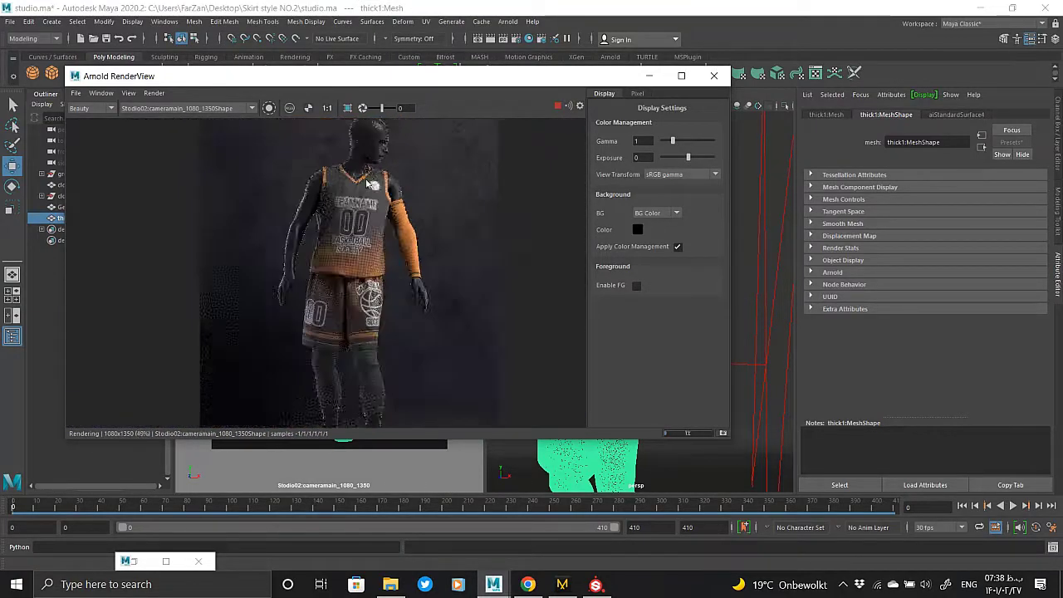
pyautogui.scroll(3, 375, 355)
pyautogui.scroll(-1, 375, 356)
pyautogui.scroll(4, 371, 351)
pyautogui.scroll(-2, 371, 351)
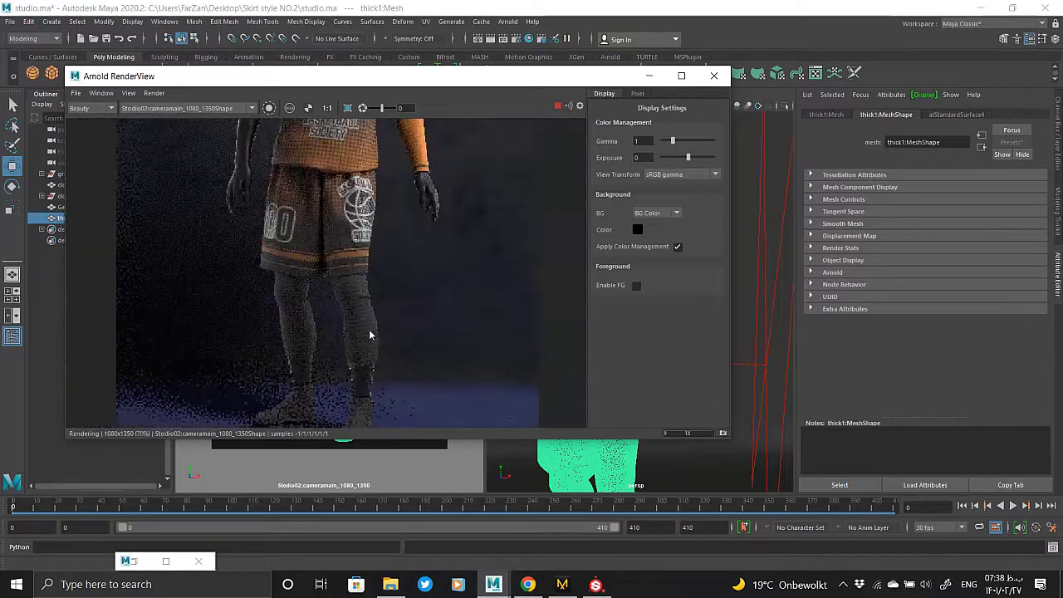
pyautogui.scroll(1, 365, 316)
pyautogui.scroll(-1, 358, 249)
pyautogui.scroll(1, 347, 138)
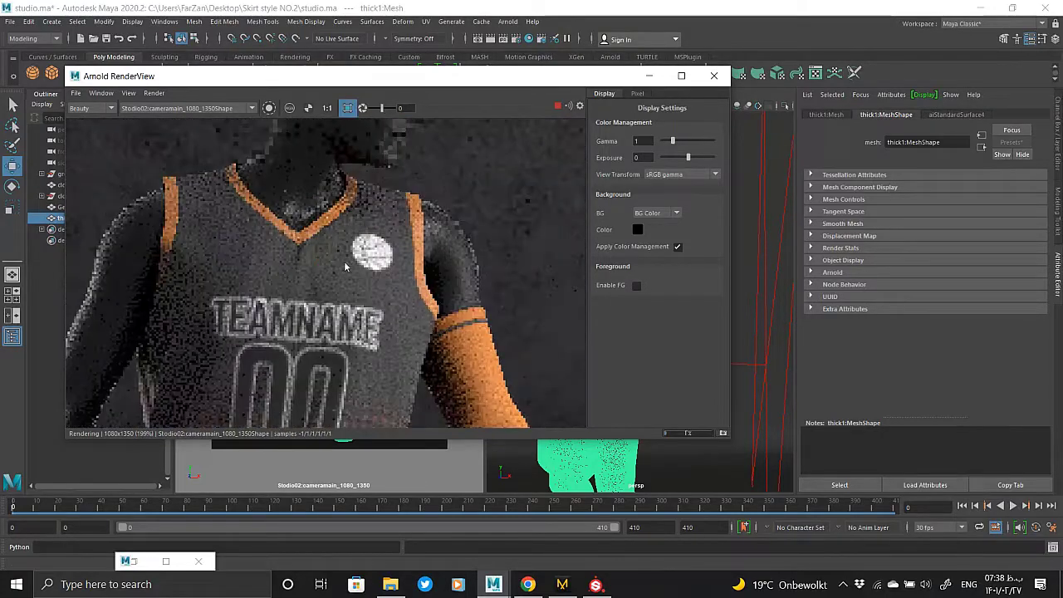
pyautogui.scroll(1, 388, 345)
pyautogui.scroll(1, 379, 331)
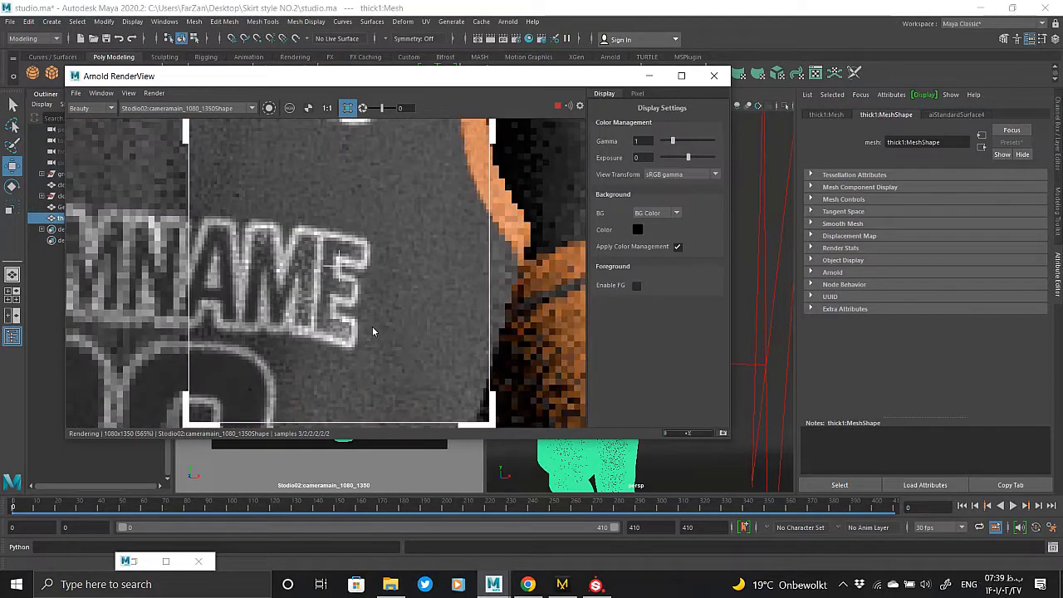
pyautogui.scroll(-2, 372, 327)
pyautogui.scroll(-2, 371, 330)
pyautogui.scroll(1, 353, 166)
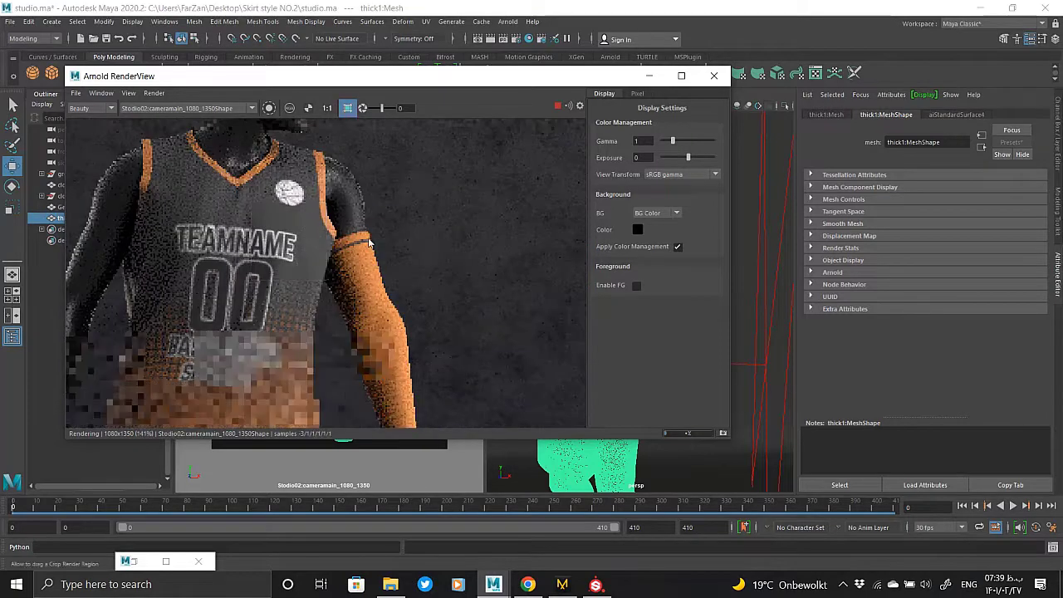
pyautogui.scroll(3, 411, 362)
pyautogui.scroll(-2, 416, 299)
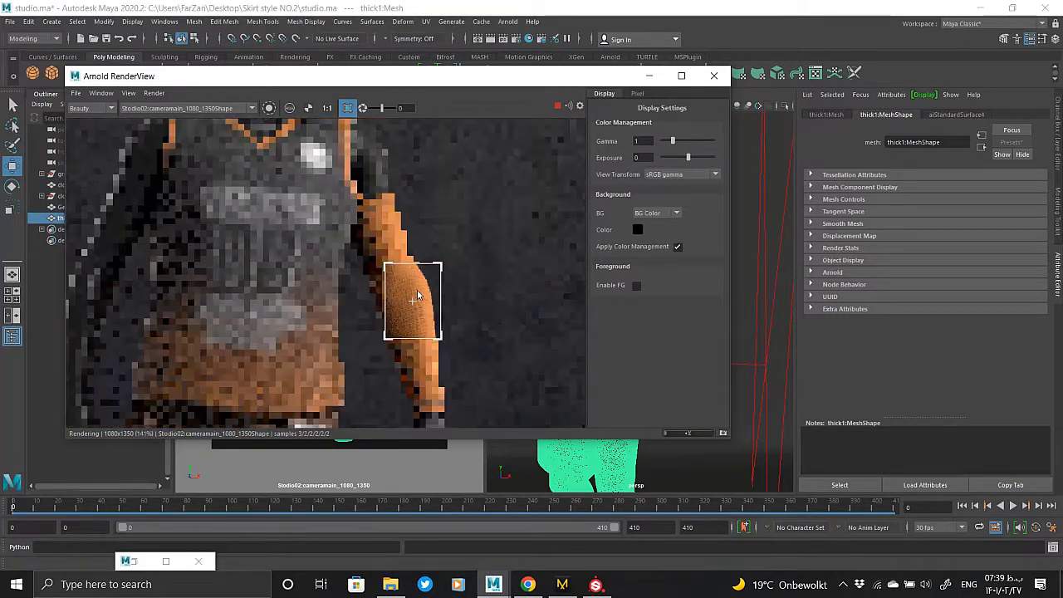
pyautogui.scroll(-1, 407, 307)
pyautogui.scroll(-1, 395, 320)
pyautogui.scroll(2, 380, 334)
pyautogui.scroll(-3, 381, 334)
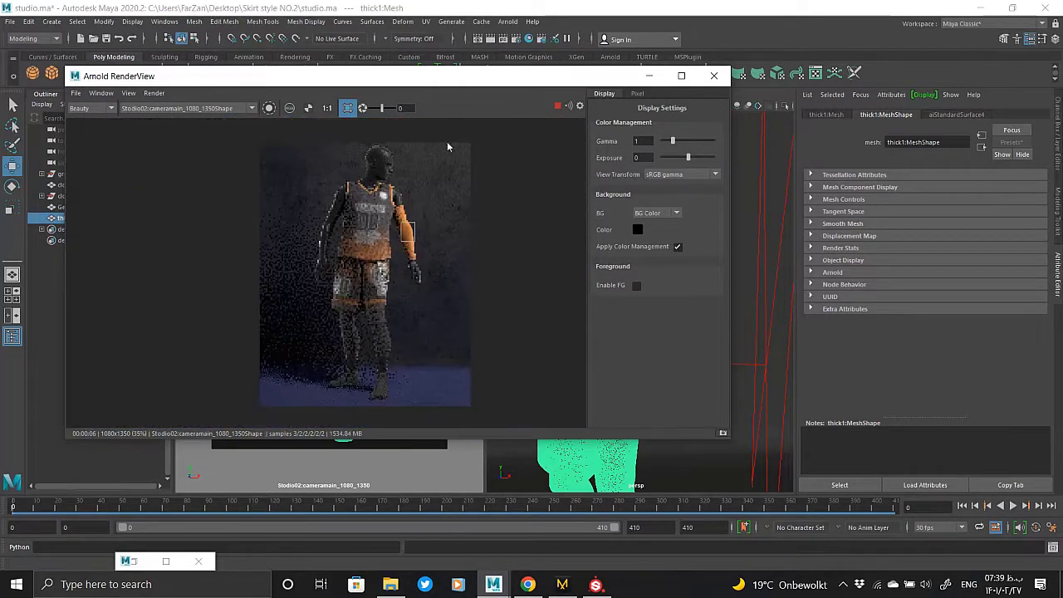
# - Close the Arnold RenderView and render the current camera in Maya's Render View
pyautogui.click(649, 76)
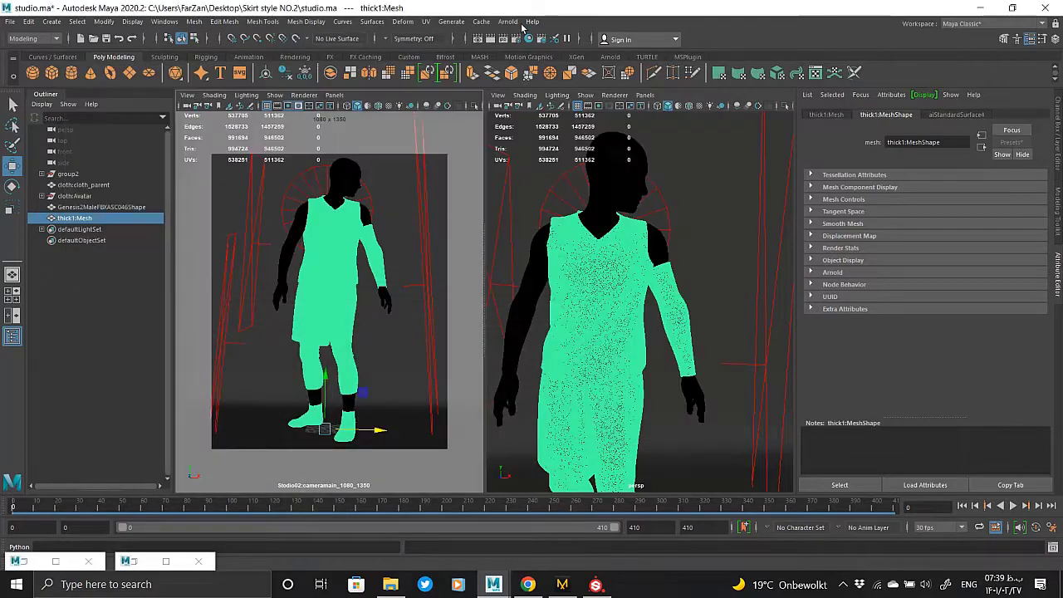
pyautogui.click(479, 39)
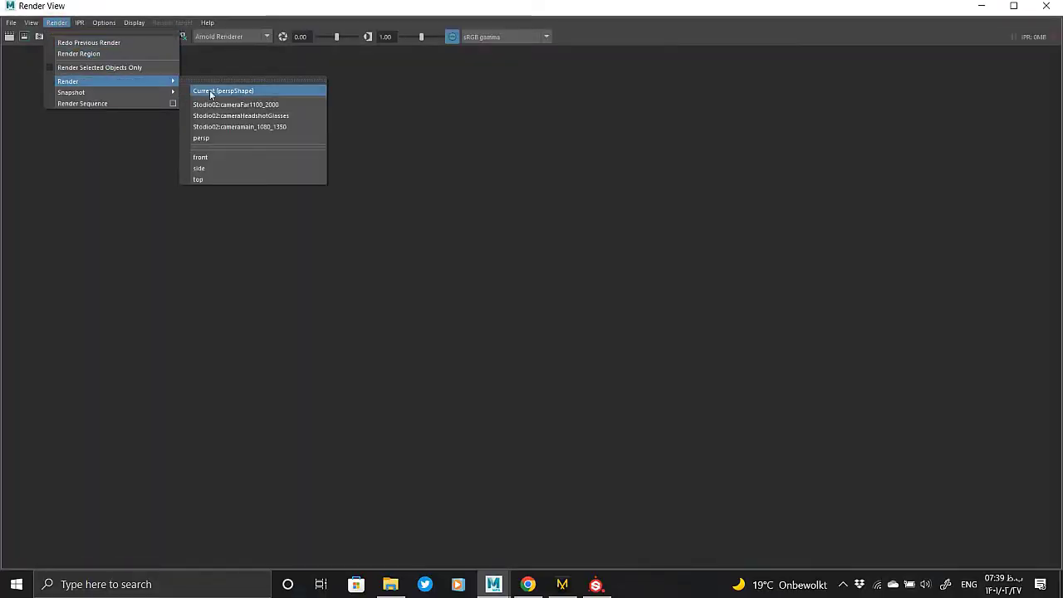
pyautogui.click(264, 127)
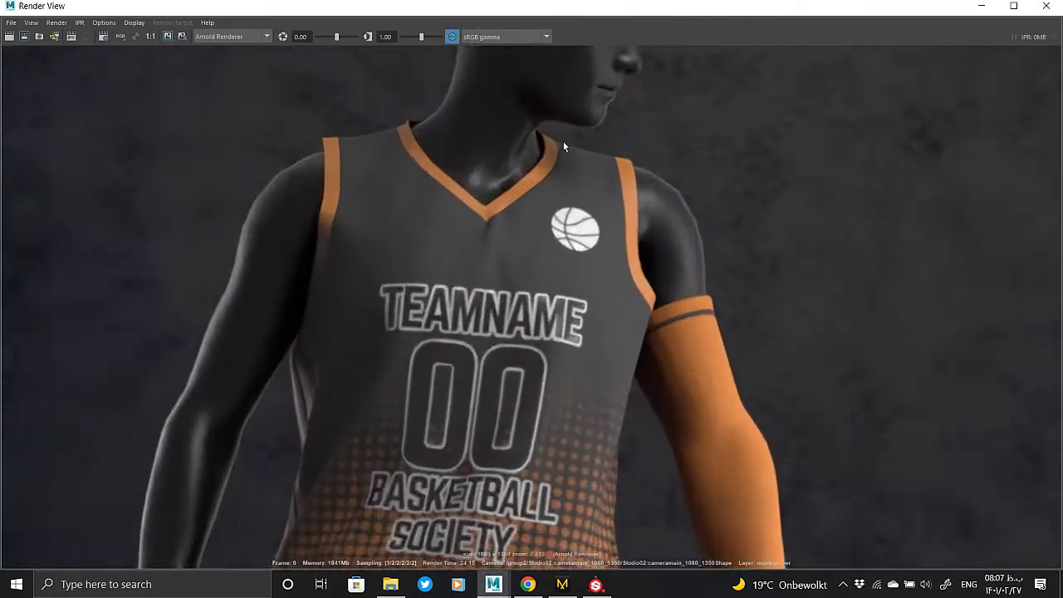
# - Zoom around the 1080x1350 render to inspect the BASKETBALL SOCIETY jersey, shorts and 00
pyautogui.scroll(3, 526, 511)
pyautogui.scroll(-2, 487, 361)
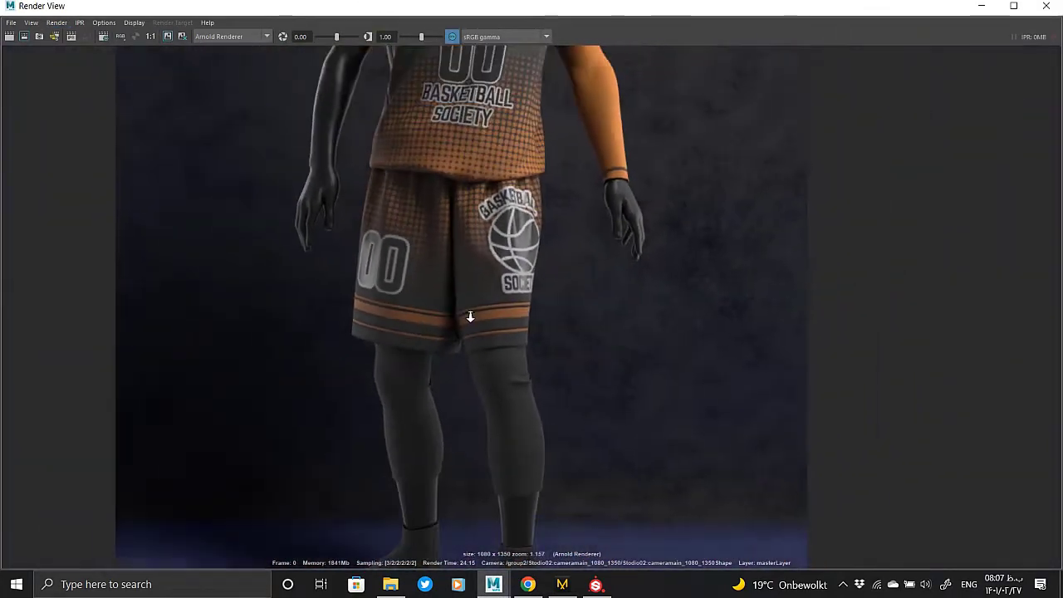
pyautogui.scroll(2, 471, 313)
pyautogui.scroll(3, 510, 517)
pyautogui.scroll(-2, 492, 468)
pyautogui.scroll(-2, 492, 468)
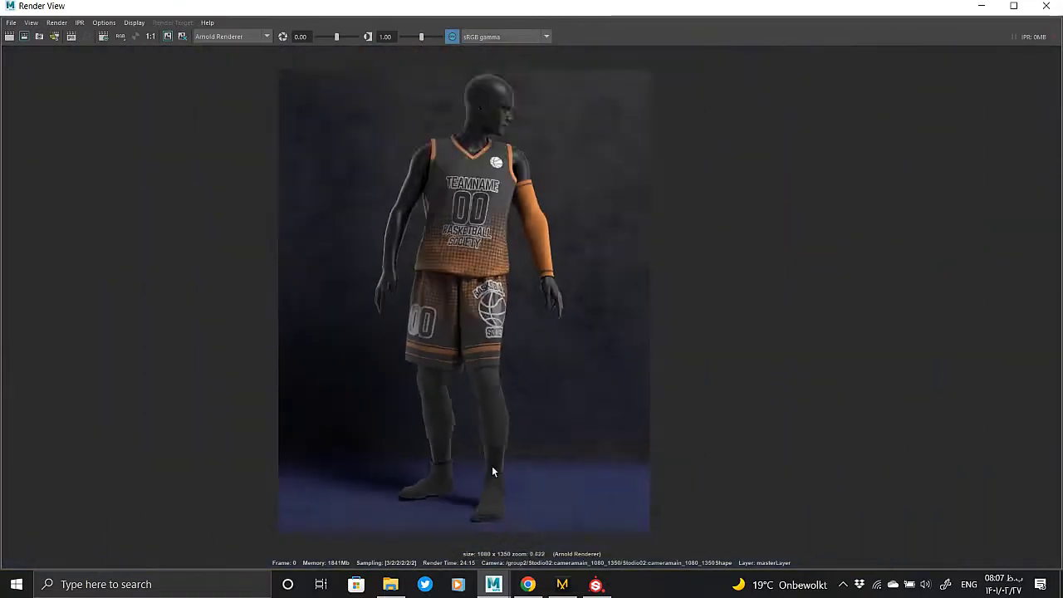
pyautogui.scroll(1, 496, 349)
pyautogui.scroll(2, 499, 231)
pyautogui.scroll(-1, 499, 231)
pyautogui.scroll(-2, 496, 258)
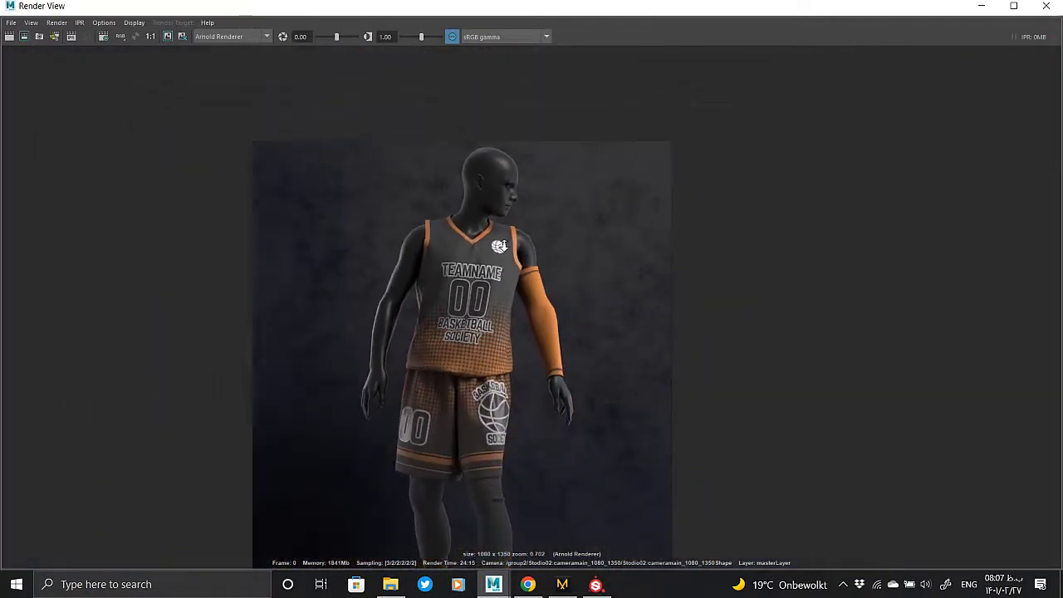
pyautogui.scroll(-1, 495, 282)
pyautogui.scroll(1, 493, 306)
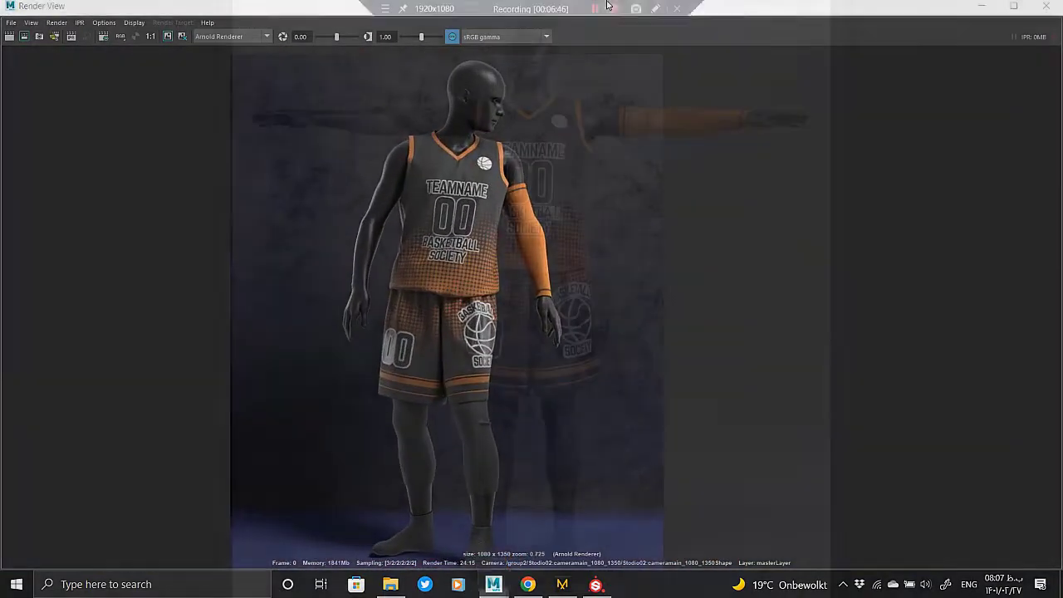